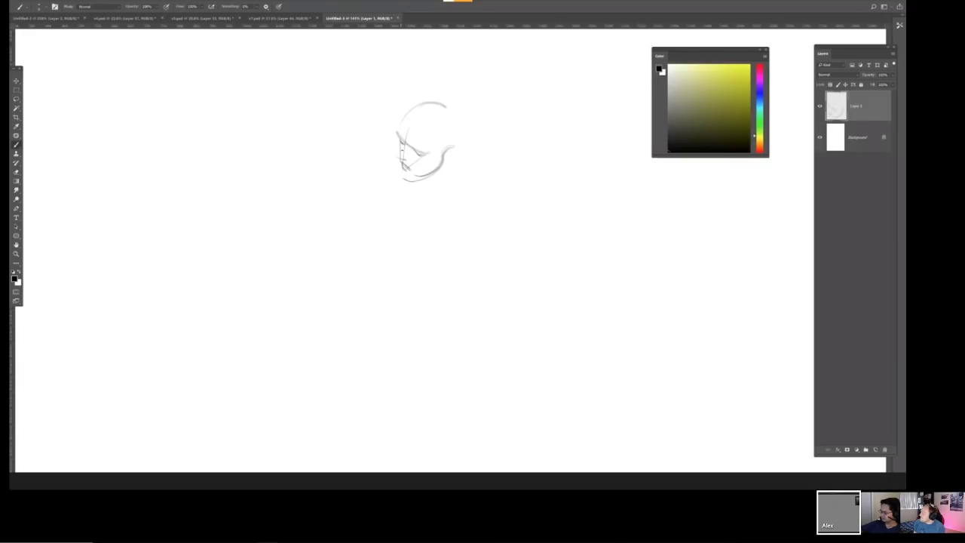
Sketch the nose on the roughed-in face and undo the stray stroke running down from the head.
{"action": "left_click_drag", "start_coordinate": [395, 143], "coordinate": [418, 175]}
{"action": "mouse_move", "coordinate": [418, 119]}
{"action": "left_mouse_down"}
{"action": "mouse_move", "coordinate": [428, 133]}
{"action": "mouse_move", "coordinate": [395, 180]}
{"action": "mouse_move", "coordinate": [412, 281]}
{"action": "mouse_move", "coordinate": [425, 295]}
{"action": "left_mouse_up"}
{"action": "key", "text": "ctrl+z"}
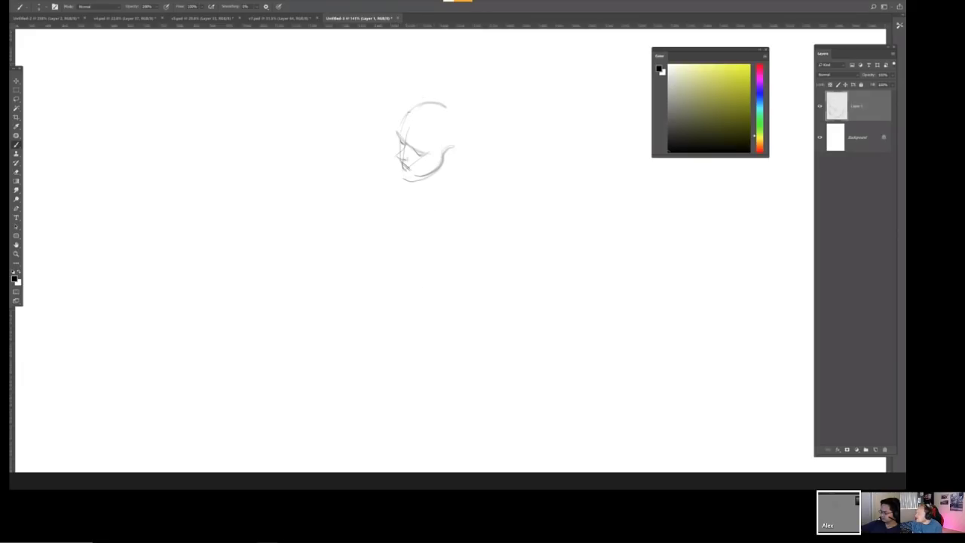
Sketch the outlines of the hair, neck and rounded torso below the head, and mirror the canvas horizontally.
{"action": "mouse_move", "coordinate": [408, 113]}
{"action": "left_mouse_down"}
{"action": "mouse_move", "coordinate": [421, 102]}
{"action": "mouse_move", "coordinate": [398, 124]}
{"action": "mouse_move", "coordinate": [399, 137]}
{"action": "mouse_move", "coordinate": [437, 106]}
{"action": "mouse_move", "coordinate": [420, 132]}
{"action": "mouse_move", "coordinate": [442, 164]}
{"action": "mouse_move", "coordinate": [419, 226]}
{"action": "mouse_move", "coordinate": [426, 209]}
{"action": "left_mouse_up"}
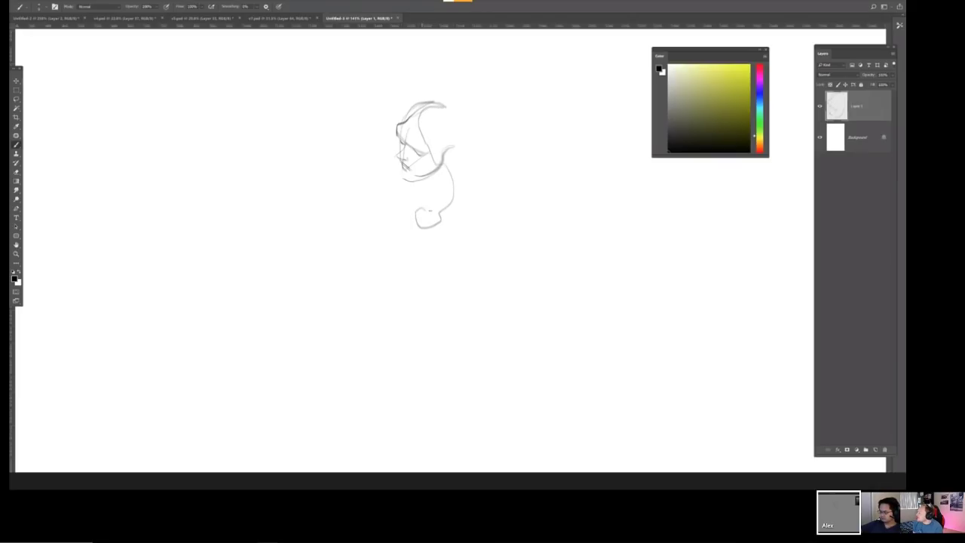
{"action": "mouse_move", "coordinate": [436, 165]}
{"action": "left_mouse_down"}
{"action": "mouse_move", "coordinate": [450, 197]}
{"action": "mouse_move", "coordinate": [427, 215]}
{"action": "mouse_move", "coordinate": [448, 179]}
{"action": "mouse_move", "coordinate": [462, 114]}
{"action": "mouse_move", "coordinate": [442, 102]}
{"action": "mouse_move", "coordinate": [489, 135]}
{"action": "mouse_move", "coordinate": [457, 157]}
{"action": "mouse_move", "coordinate": [481, 194]}
{"action": "mouse_move", "coordinate": [427, 249]}
{"action": "mouse_move", "coordinate": [477, 208]}
{"action": "mouse_move", "coordinate": [461, 173]}
{"action": "left_mouse_up"}
{"action": "key", "text": "ctrl+shift+h"}
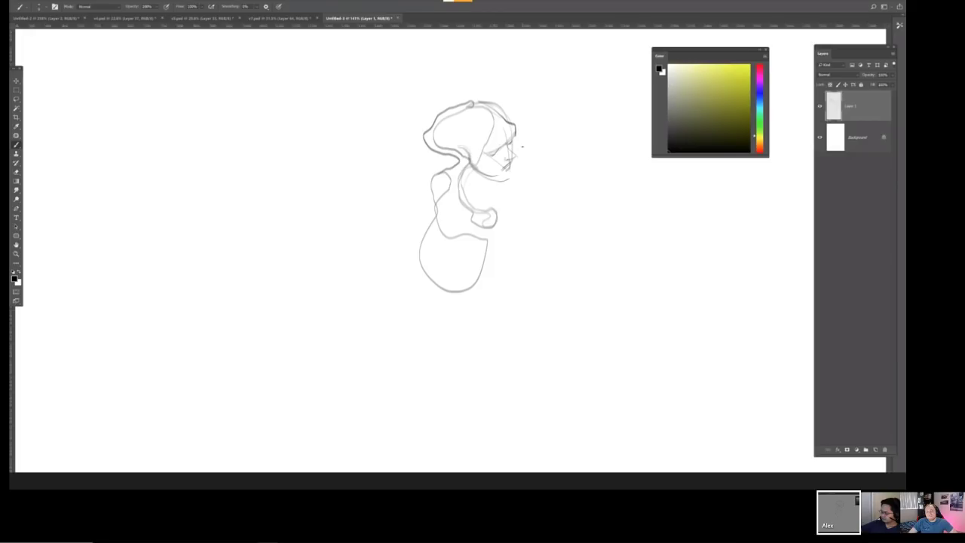
Fade the rough facial lines with a smaller eraser to make room for cleaner features.
{"action": "key", "text": "e"}
{"action": "key", "text": "bracketleft"}
{"action": "key", "text": "bracketleft"}
{"action": "key", "text": "bracketleft"}
{"action": "key", "text": "bracketleft"}
{"action": "key", "text": "bracketleft"}
{"action": "key", "text": "bracketleft"}
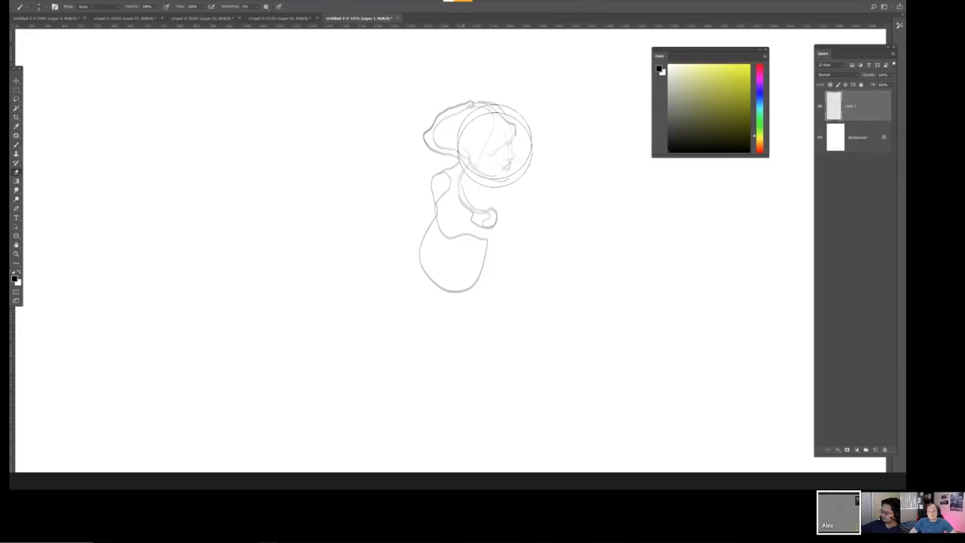
{"action": "mouse_move", "coordinate": [494, 143]}
{"action": "left_mouse_down"}
{"action": "mouse_move", "coordinate": [500, 161]}
{"action": "mouse_move", "coordinate": [513, 97]}
{"action": "mouse_move", "coordinate": [502, 151]}
{"action": "left_mouse_up"}
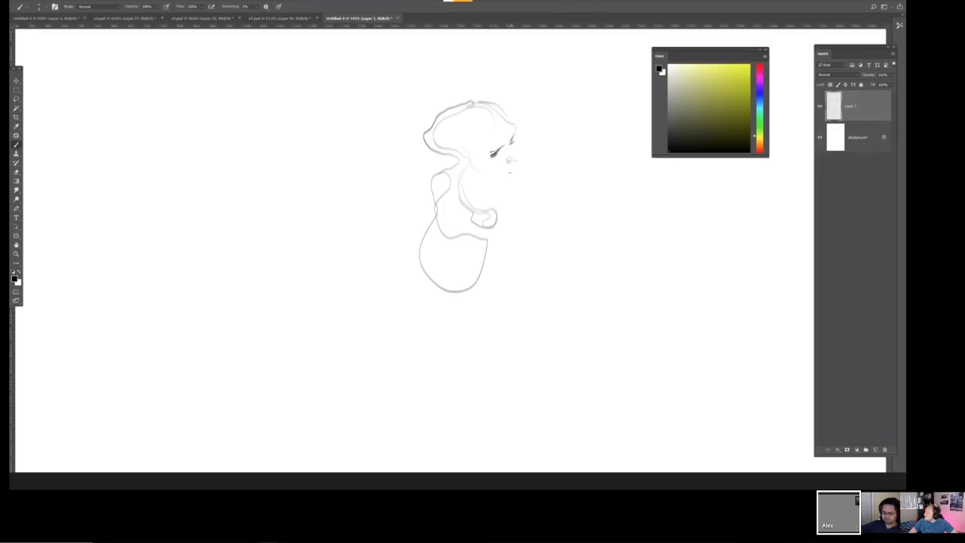
Redraw the lips, ear and front hairline around the face, and mirror the canvas back.
{"action": "left_click_drag", "start_coordinate": [511, 164], "coordinate": [512, 172]}
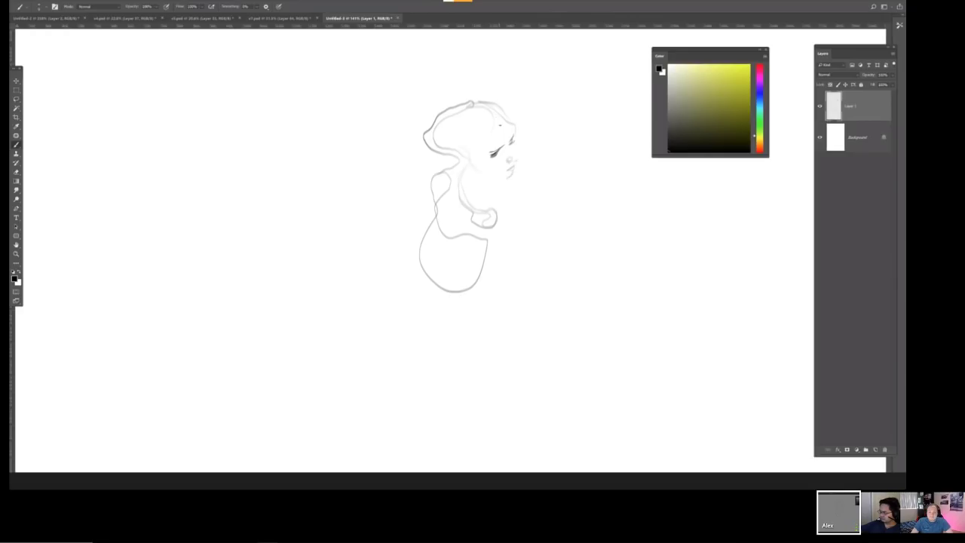
{"action": "left_click_drag", "start_coordinate": [494, 127], "coordinate": [485, 149]}
{"action": "left_click_drag", "start_coordinate": [462, 155], "coordinate": [469, 158]}
{"action": "mouse_move", "coordinate": [471, 101]}
{"action": "left_mouse_down"}
{"action": "mouse_move", "coordinate": [498, 102]}
{"action": "mouse_move", "coordinate": [519, 122]}
{"action": "mouse_move", "coordinate": [512, 138]}
{"action": "left_mouse_up"}
{"action": "key", "text": "h"}
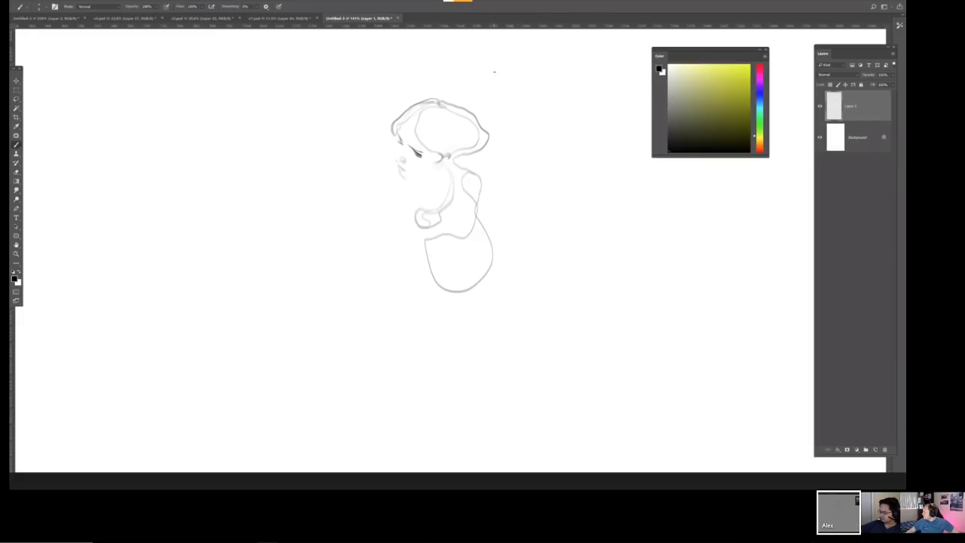
Refine the near eye, redraw the jawline up to the ear, and sketch the neck and front shoulder.
{"action": "left_click_drag", "start_coordinate": [417, 153], "coordinate": [423, 158]}
{"action": "left_click_drag", "start_coordinate": [414, 156], "coordinate": [422, 159]}
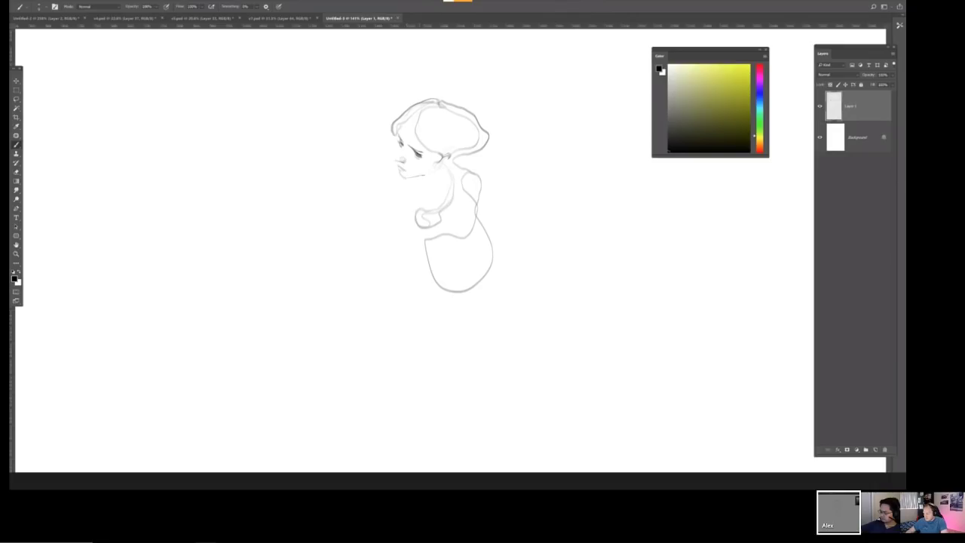
{"action": "key", "text": "ctrl+z"}
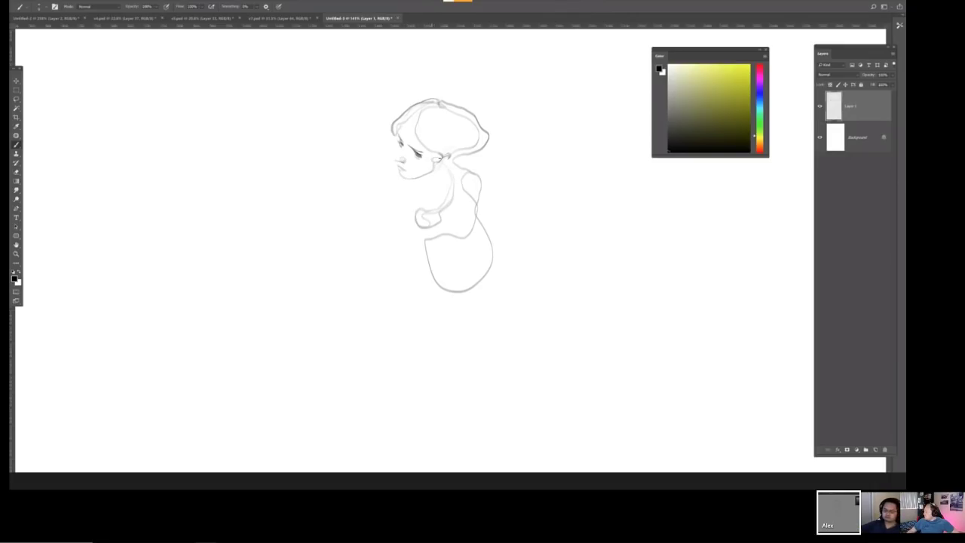
{"action": "mouse_move", "coordinate": [433, 157]}
{"action": "left_mouse_down"}
{"action": "mouse_move", "coordinate": [440, 184]}
{"action": "mouse_move", "coordinate": [408, 193]}
{"action": "mouse_move", "coordinate": [383, 219]}
{"action": "mouse_move", "coordinate": [392, 225]}
{"action": "left_mouse_up"}
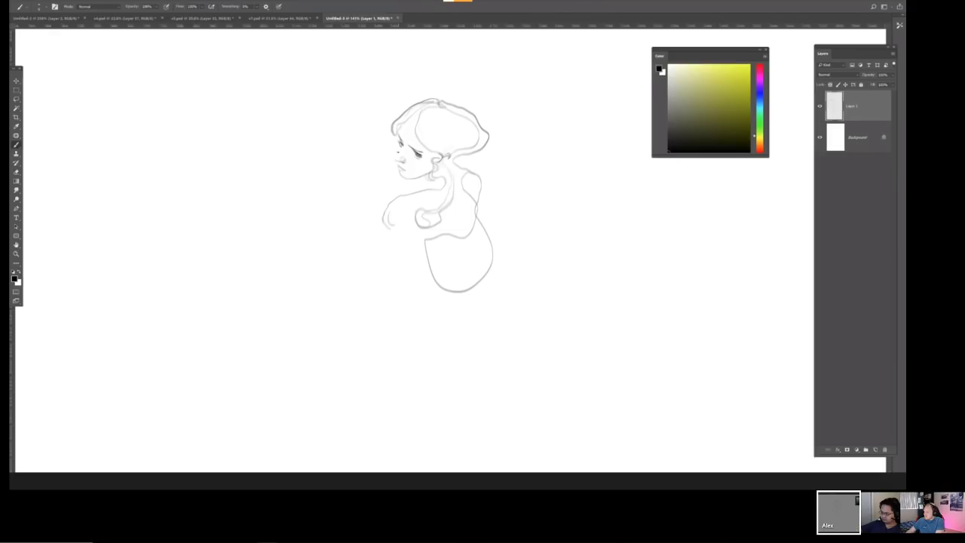
Sketch a curl of hair at the nape and a long contour from the shoulder down the back, and mirror the canvas.
{"action": "key", "text": "e"}
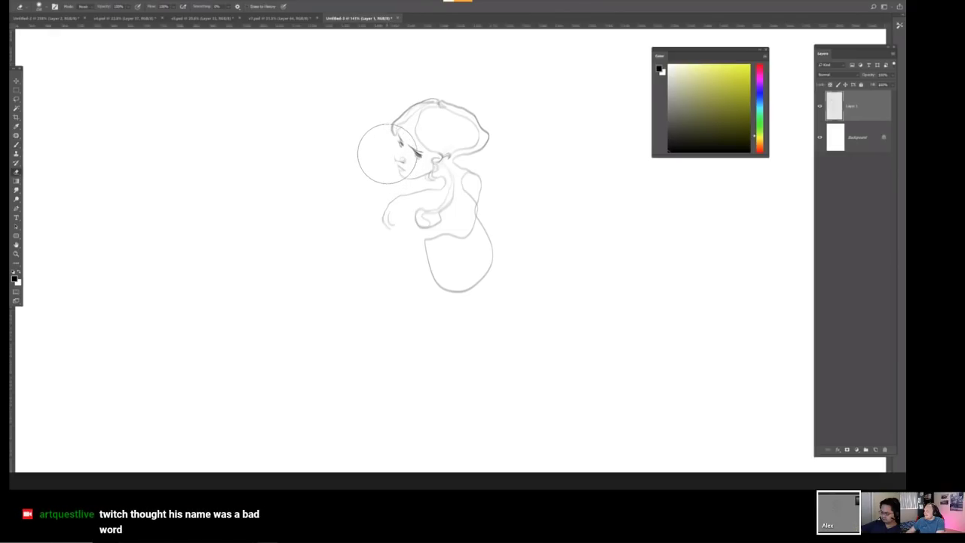
{"action": "key", "text": "b"}
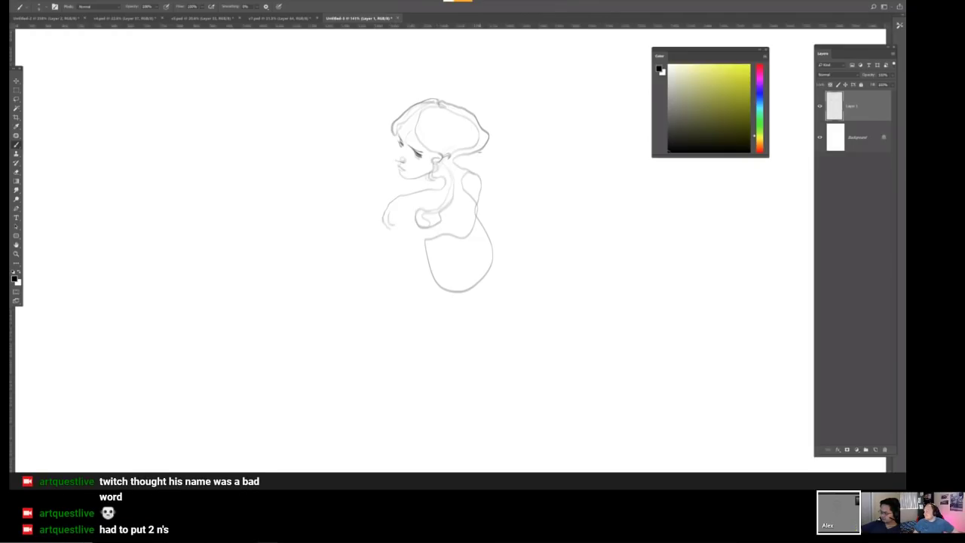
{"action": "left_click_drag", "start_coordinate": [483, 154], "coordinate": [465, 161]}
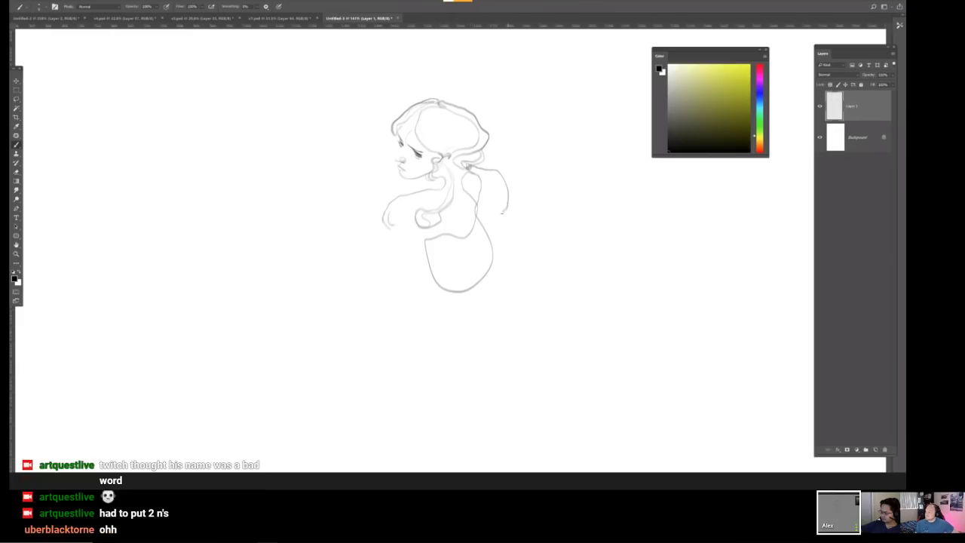
{"action": "mouse_move", "coordinate": [469, 167]}
{"action": "left_mouse_down"}
{"action": "mouse_move", "coordinate": [511, 302]}
{"action": "mouse_move", "coordinate": [497, 456]}
{"action": "left_mouse_up"}
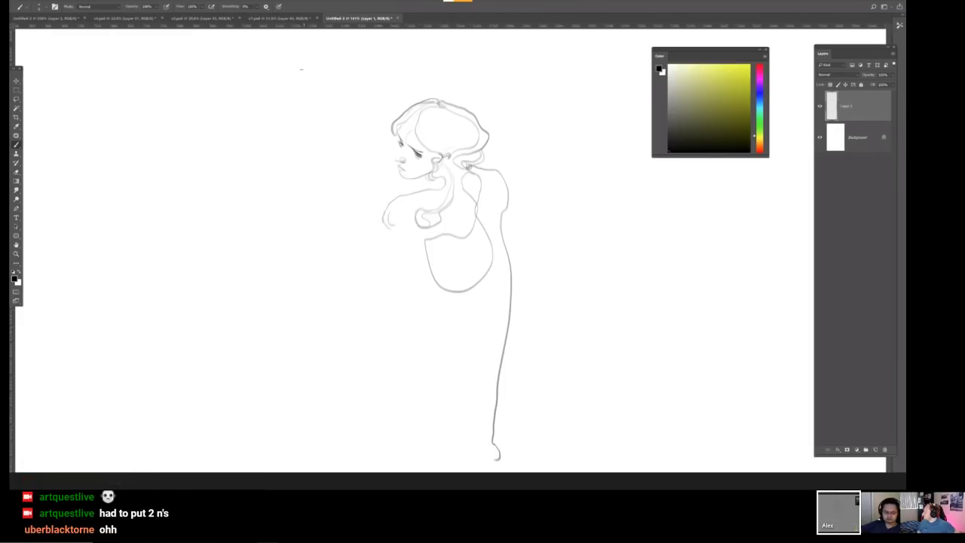
{"action": "key", "text": "h"}
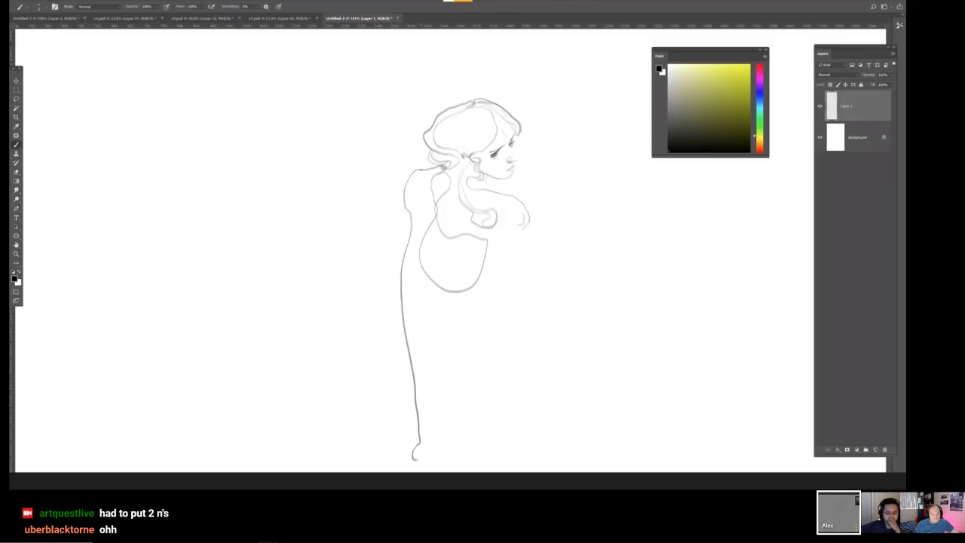
Draw the sloping contour of the rear arm from the shoulder and short accent strokes above the head.
{"action": "left_click_drag", "start_coordinate": [416, 171], "coordinate": [340, 240]}
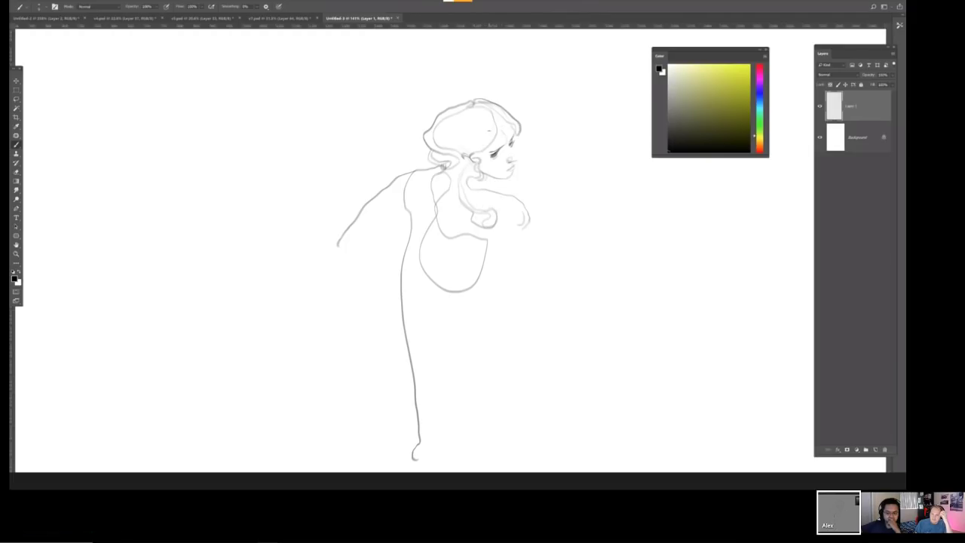
{"action": "scroll", "coordinate": [412, 158], "scroll_direction": "down", "scroll_amount": 5}
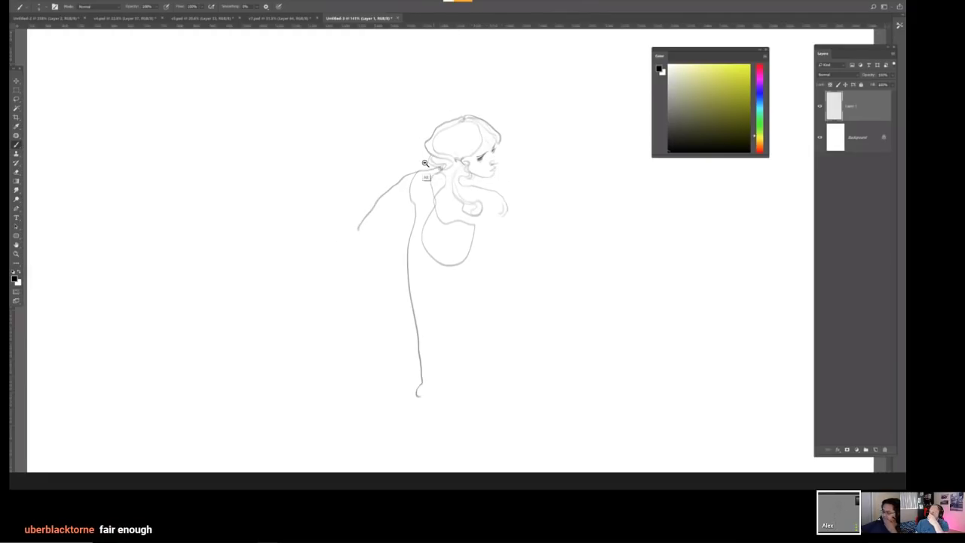
{"action": "scroll", "coordinate": [412, 157], "scroll_direction": "up", "scroll_amount": 5}
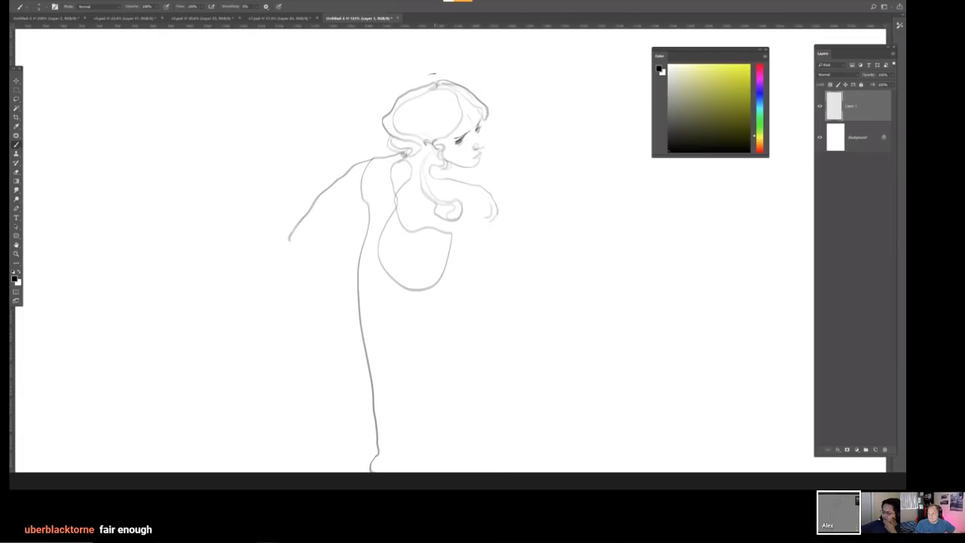
{"action": "left_click_drag", "start_coordinate": [433, 74], "coordinate": [426, 75]}
Draw long sloping lines extending from both sides of the torso, redoing the rear one higher and ending the front one with a vertical drop.
{"action": "left_click_drag", "start_coordinate": [116, 234], "coordinate": [358, 281]}
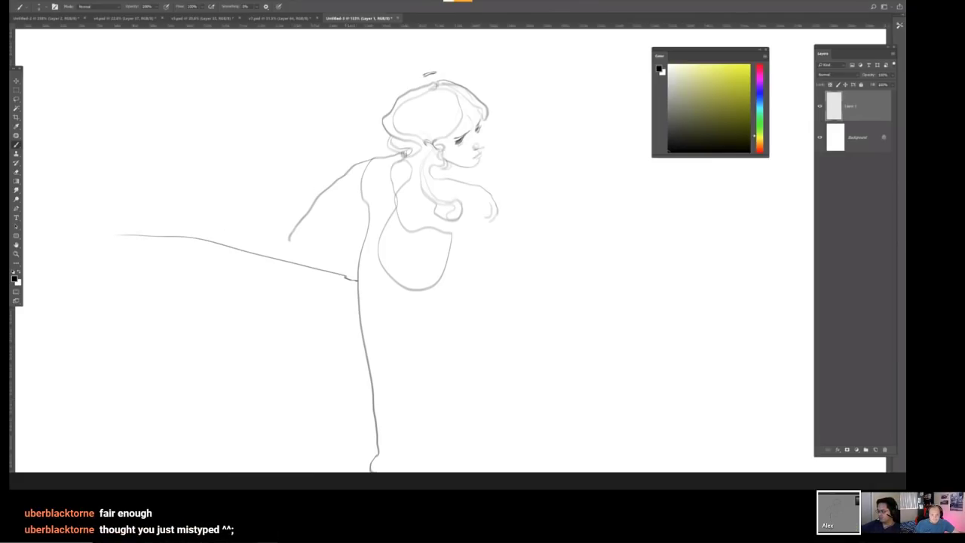
{"action": "key", "text": "ctrl+z"}
{"action": "mouse_move", "coordinate": [85, 205]}
{"action": "left_mouse_down"}
{"action": "mouse_move", "coordinate": [351, 254]}
{"action": "mouse_move", "coordinate": [358, 269]}
{"action": "left_mouse_up"}
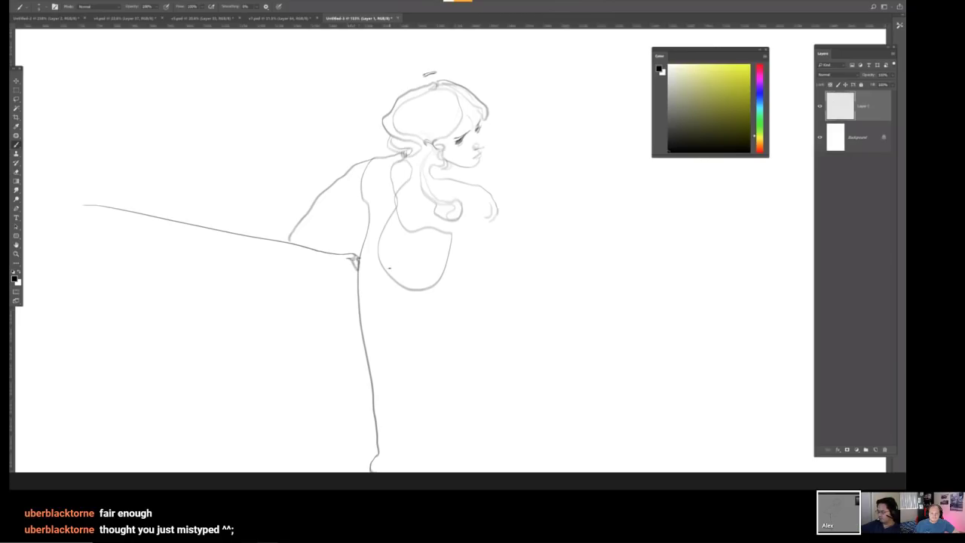
{"action": "mouse_move", "coordinate": [460, 219]}
{"action": "left_mouse_down"}
{"action": "mouse_move", "coordinate": [537, 239]}
{"action": "mouse_move", "coordinate": [814, 348]}
{"action": "mouse_move", "coordinate": [806, 470]}
{"action": "left_mouse_up"}
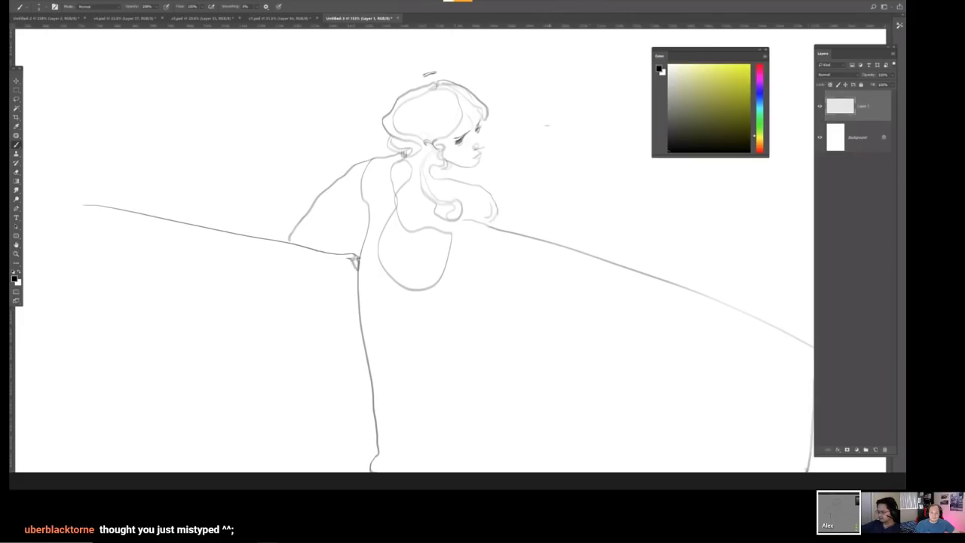
Erase the jawline and draw a long curved line from the rear arm down to a short diagonal end segment.
{"action": "key", "text": "e"}
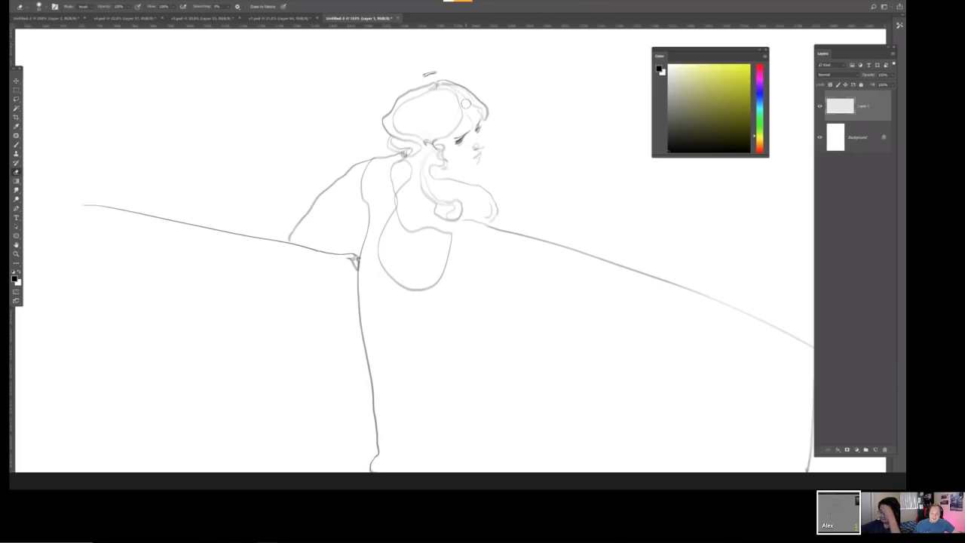
{"action": "left_click", "coordinate": [398, 151], "text": "alt"}
{"action": "left_click", "coordinate": [403, 154]}
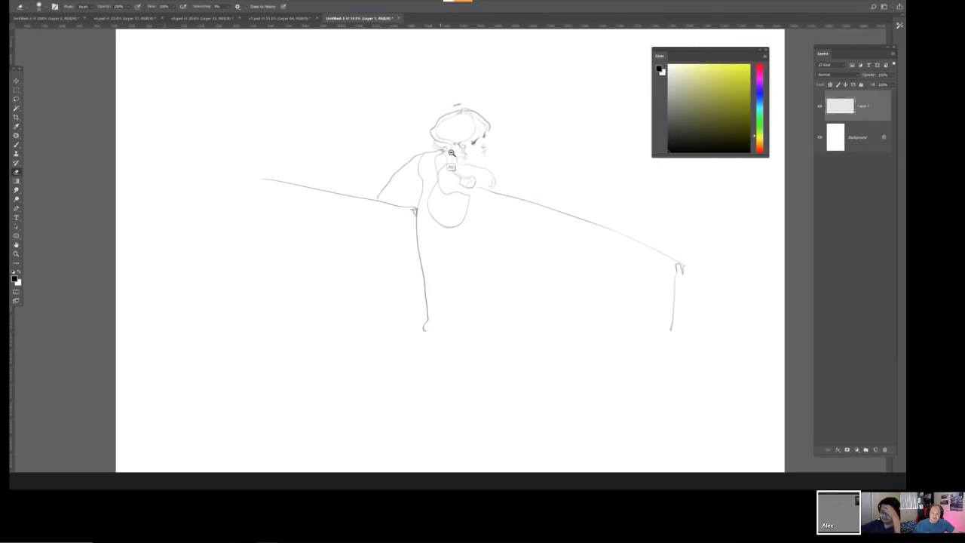
{"action": "key", "text": "b"}
{"action": "left_click_drag", "start_coordinate": [375, 204], "coordinate": [191, 457]}
{"action": "left_click_drag", "start_coordinate": [229, 412], "coordinate": [209, 438]}
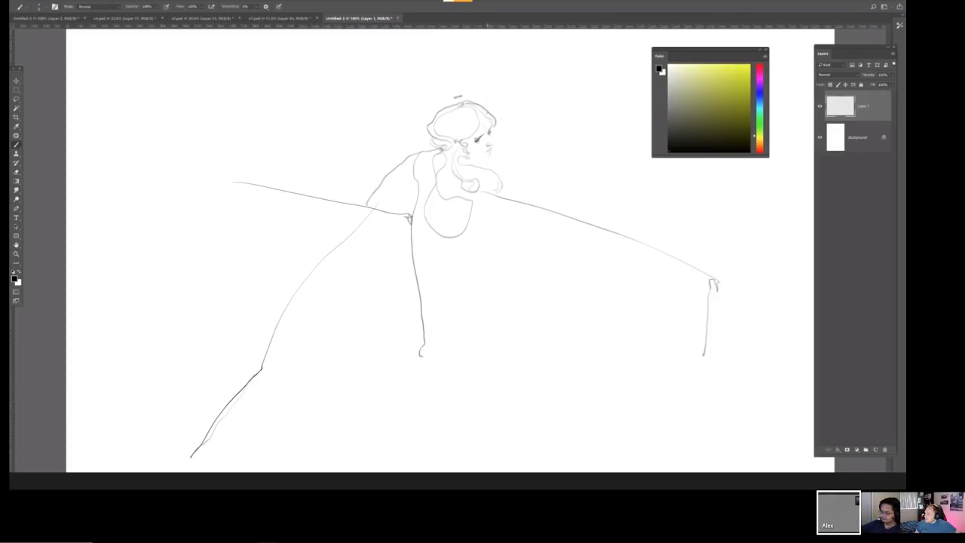
{"action": "mouse_move", "coordinate": [504, 81]}
{"action": "left_mouse_down"}
{"action": "mouse_move", "coordinate": [490, 110]}
{"action": "mouse_move", "coordinate": [531, 147]}
{"action": "mouse_move", "coordinate": [566, 209]}
{"action": "left_mouse_up"}
{"action": "key", "text": "ctrl+z"}
{"action": "key", "text": "ctrl+z"}
{"action": "key", "text": "ctrl+z"}
Darken and sharpen the eyes and the near brow on the face with small strokes.
{"action": "scroll", "coordinate": [489, 139], "scroll_direction": "up", "scroll_amount": 5}
{"action": "mouse_move", "coordinate": [492, 109]}
{"action": "left_mouse_down"}
{"action": "mouse_move", "coordinate": [501, 117]}
{"action": "mouse_move", "coordinate": [478, 132]}
{"action": "left_mouse_up"}
{"action": "left_click_drag", "start_coordinate": [457, 170], "coordinate": [460, 193]}
{"action": "scroll", "coordinate": [462, 185], "scroll_direction": "down", "scroll_amount": 5}
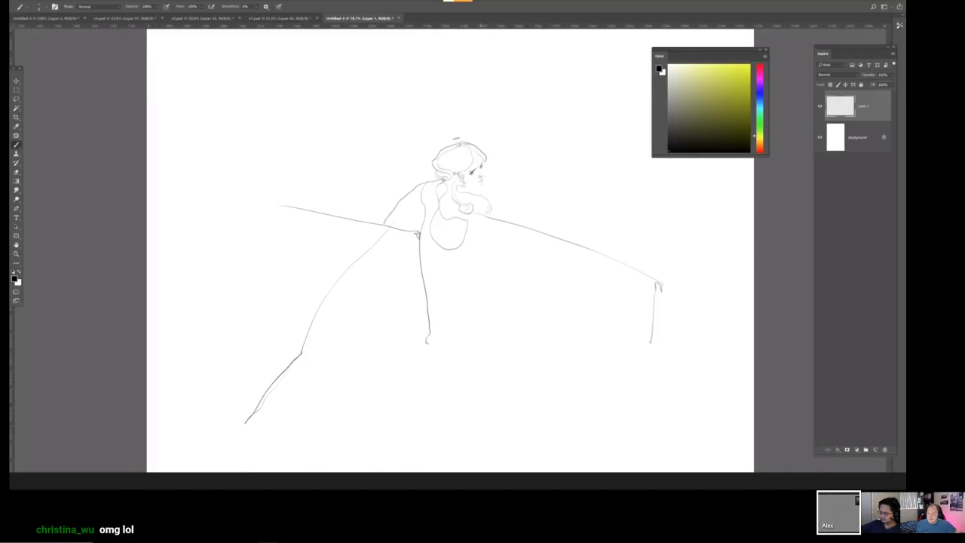
{"action": "scroll", "coordinate": [475, 202], "scroll_direction": "up", "scroll_amount": 5}
{"action": "left_click_drag", "start_coordinate": [462, 132], "coordinate": [474, 134]}
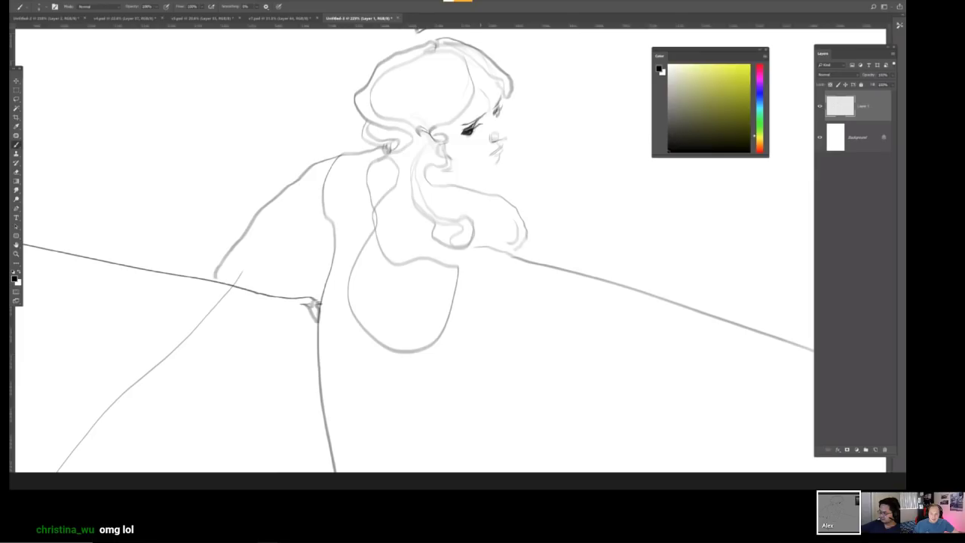
{"action": "scroll", "coordinate": [466, 66], "scroll_direction": "down", "scroll_amount": 8}
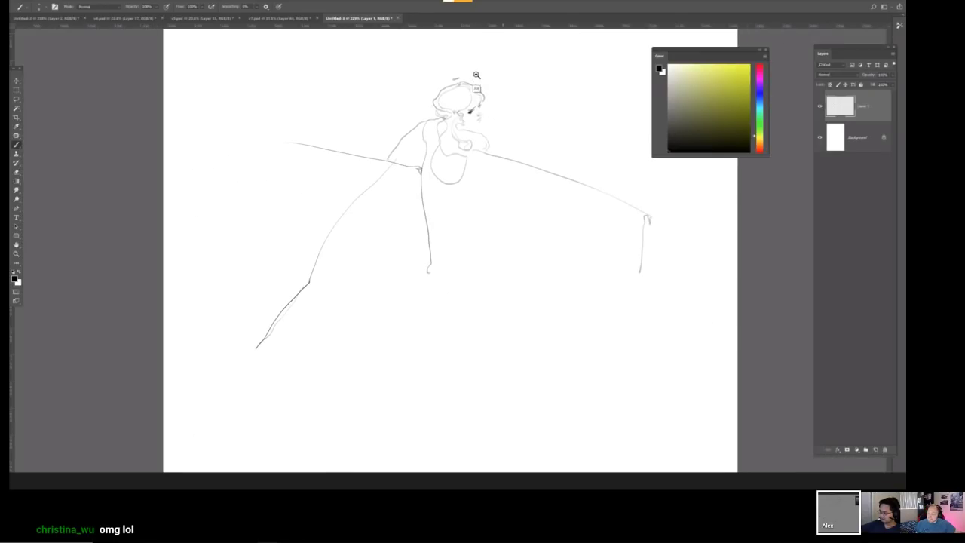
{"action": "scroll", "coordinate": [466, 66], "scroll_direction": "up", "scroll_amount": 2}
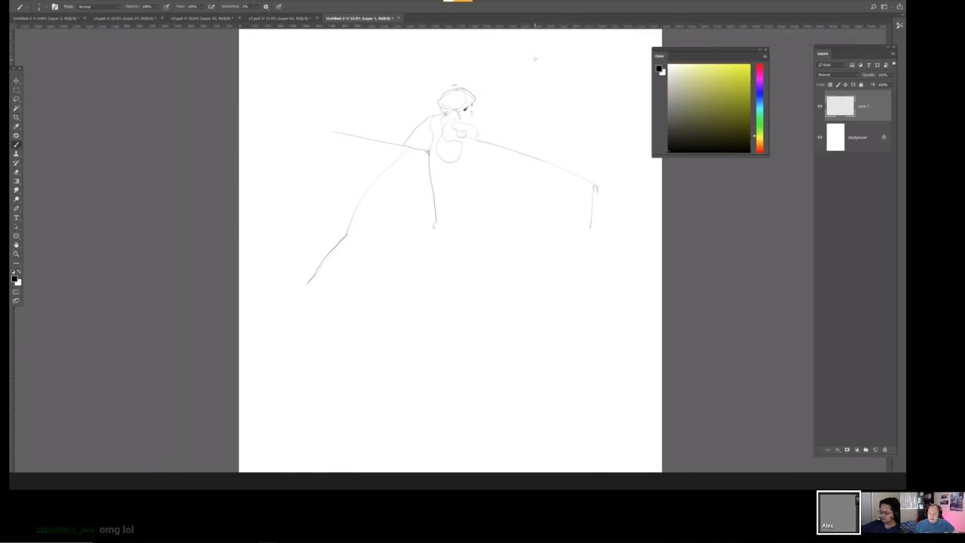
{"action": "scroll", "coordinate": [475, 97], "scroll_direction": "up", "scroll_amount": 5}
{"action": "scroll", "coordinate": [475, 100], "scroll_direction": "up", "scroll_amount": 1}
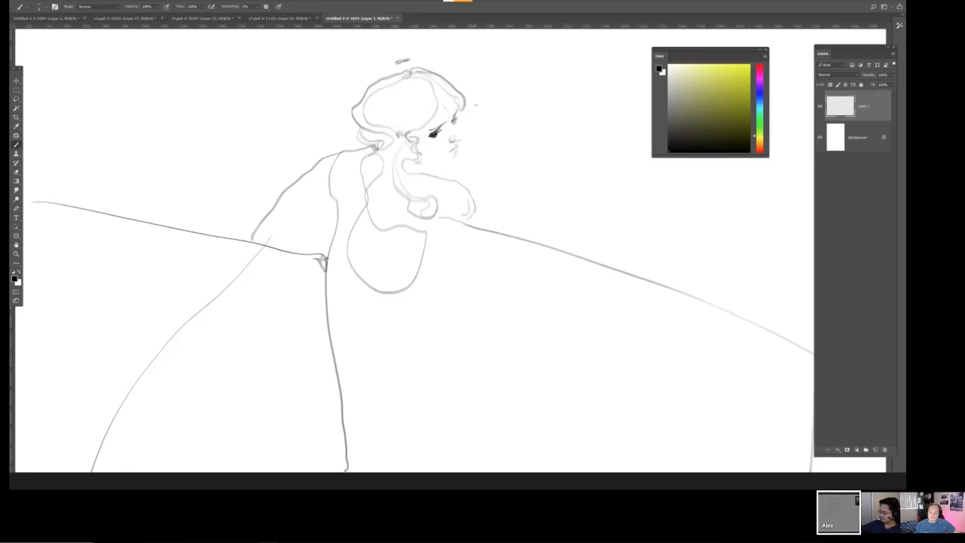
{"action": "scroll", "coordinate": [483, 114], "scroll_direction": "down", "scroll_amount": 2}
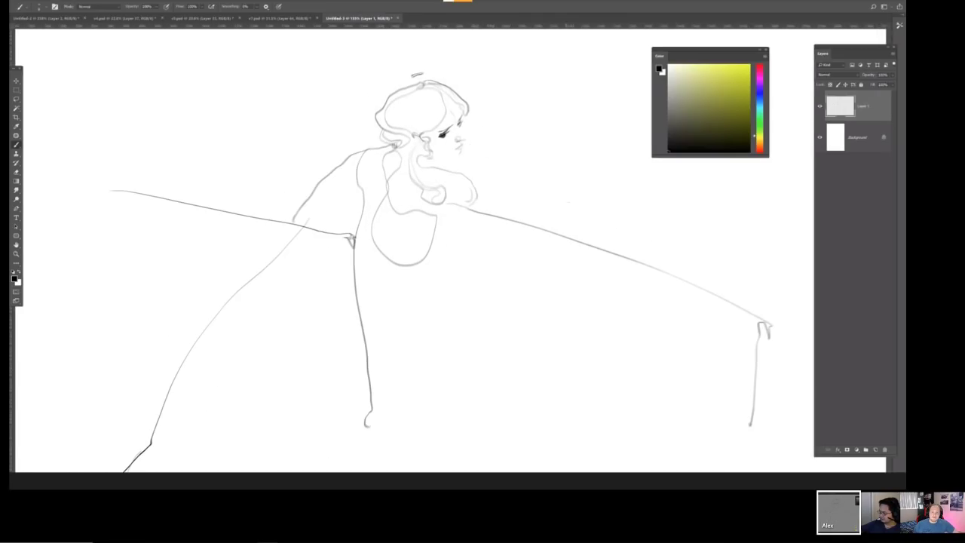
Add a new empty layer above the sketch layer.
{"action": "key", "text": "ctrl+shift+n"}
{"action": "left_click", "coordinate": [597, 136]}
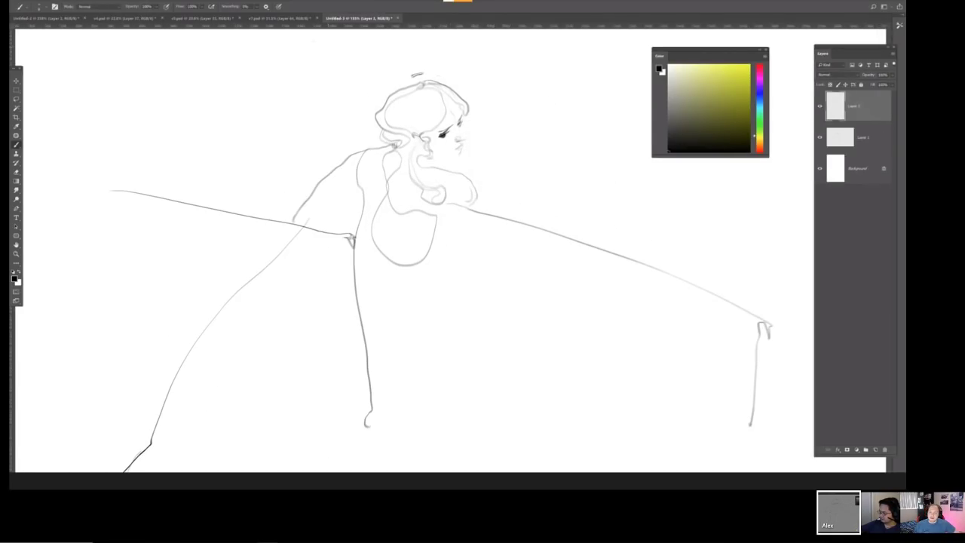
Display the Brushes presets and the Brush Settings for the current brush.
{"action": "left_click", "coordinate": [160, 0]}
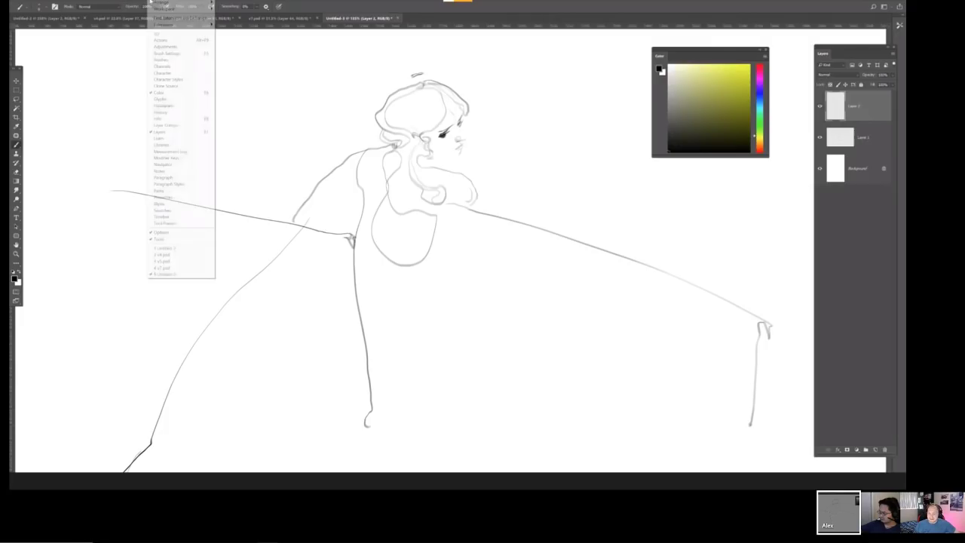
{"action": "left_click", "coordinate": [194, 60]}
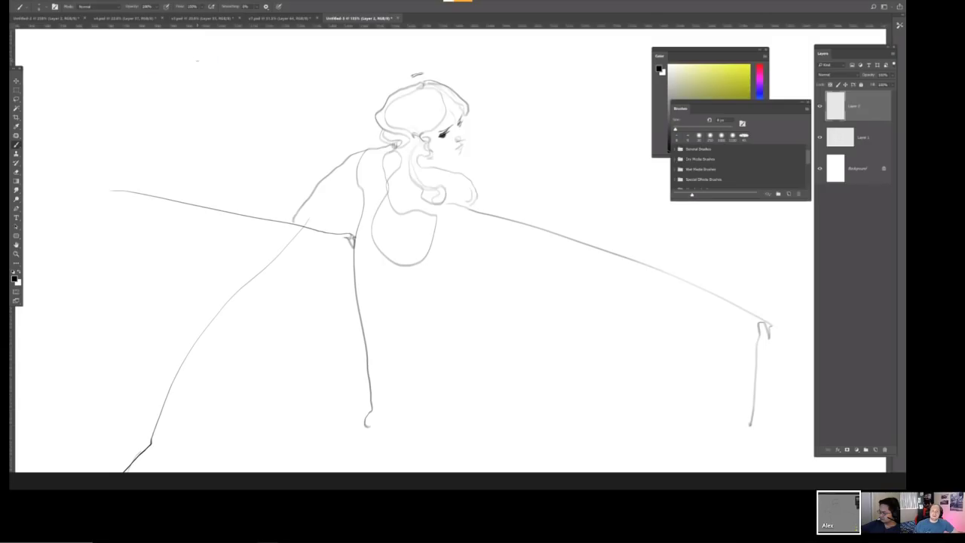
{"action": "left_click", "coordinate": [164, 5]}
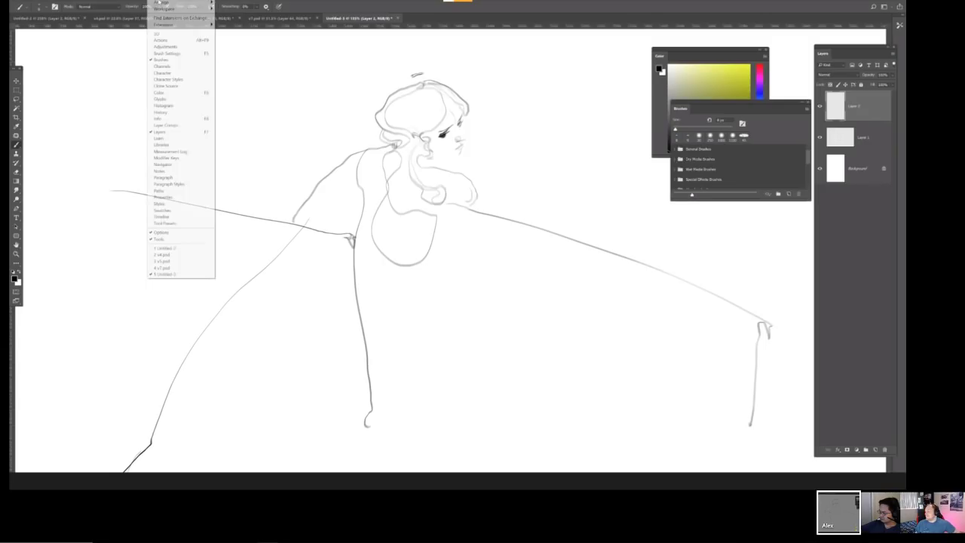
{"action": "left_click", "coordinate": [188, 55]}
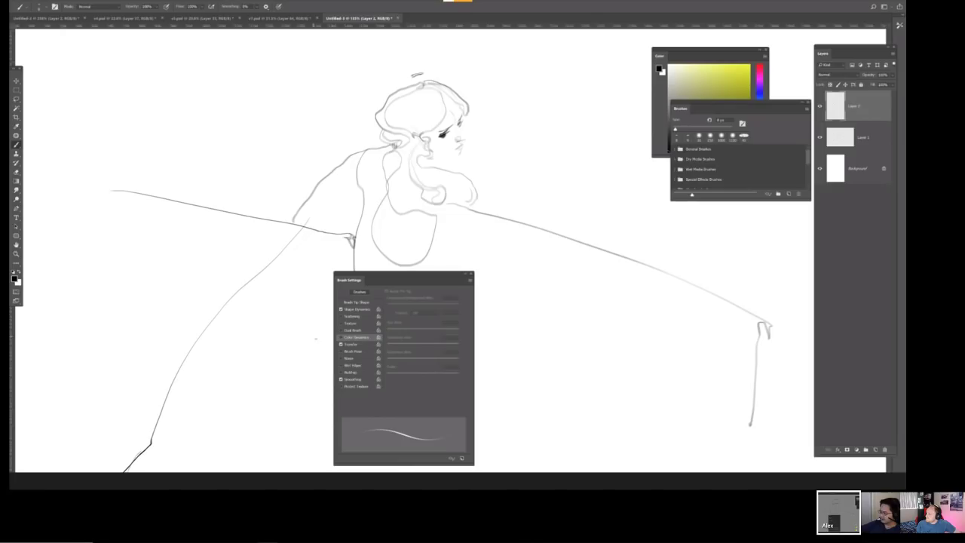
Enable Color Dynamics for the brush with hue and saturation jitter about a third and brightness jitter about a quarter, and move its settings off the figure.
{"action": "left_click", "coordinate": [354, 338]}
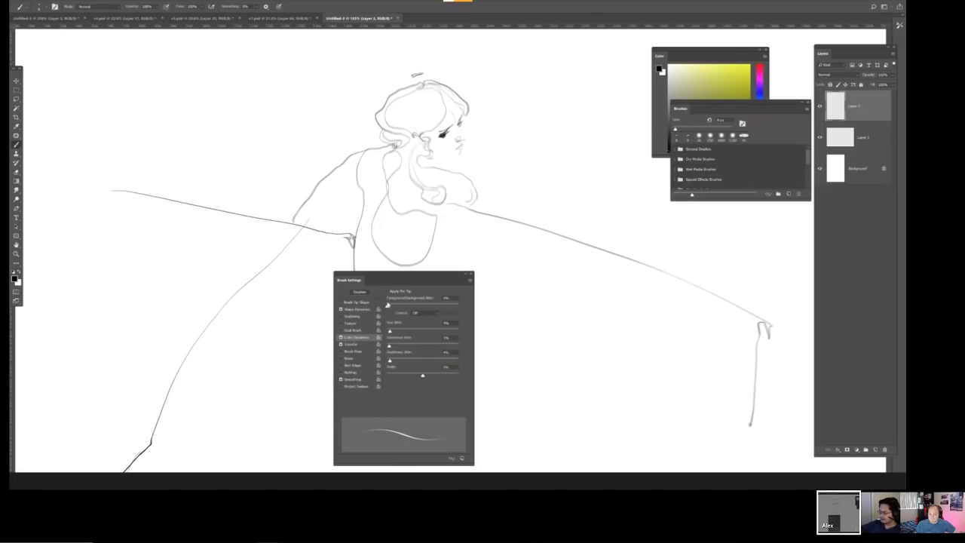
{"action": "mouse_move", "coordinate": [390, 331]}
{"action": "left_mouse_down"}
{"action": "mouse_move", "coordinate": [407, 331]}
{"action": "mouse_move", "coordinate": [411, 361]}
{"action": "mouse_move", "coordinate": [392, 361]}
{"action": "mouse_move", "coordinate": [415, 346]}
{"action": "mouse_move", "coordinate": [411, 334]}
{"action": "left_mouse_up"}
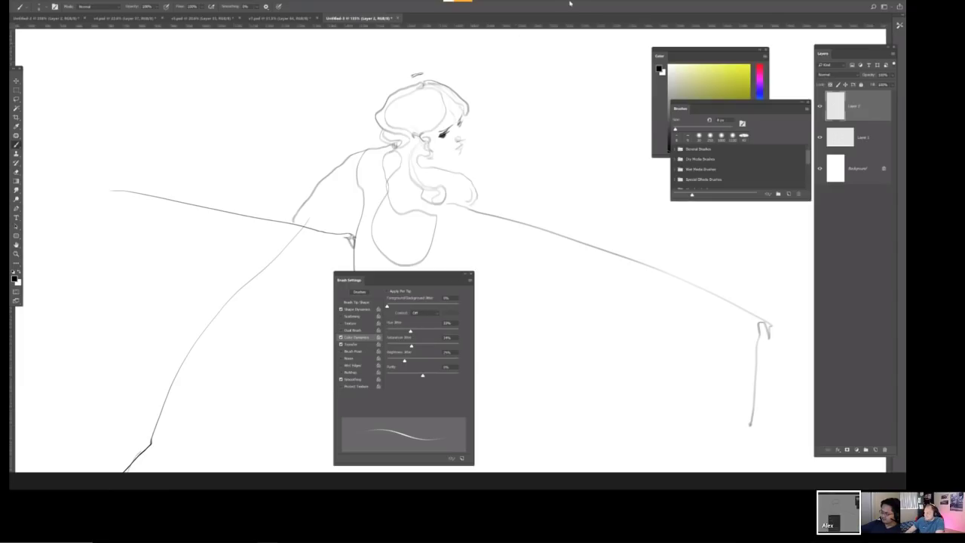
{"action": "left_click_drag", "start_coordinate": [410, 280], "coordinate": [140, 213]}
Merge the top layer into the sketch layer and add a new empty layer above it.
{"action": "key", "text": "ctrl+e"}
{"action": "key", "text": "ctrl+z"}
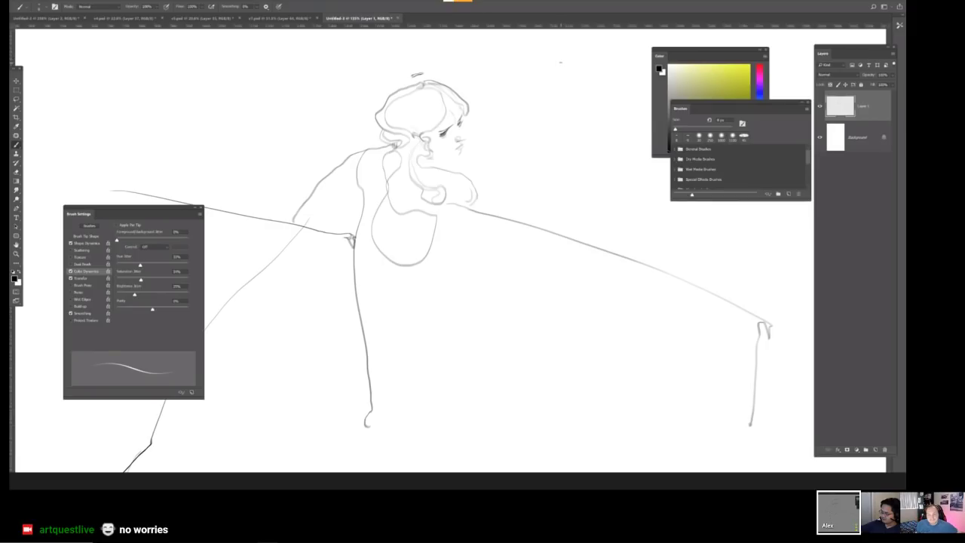
{"action": "key", "text": "ctrl+shift+z"}
{"action": "key", "text": "ctrl+shift+n"}
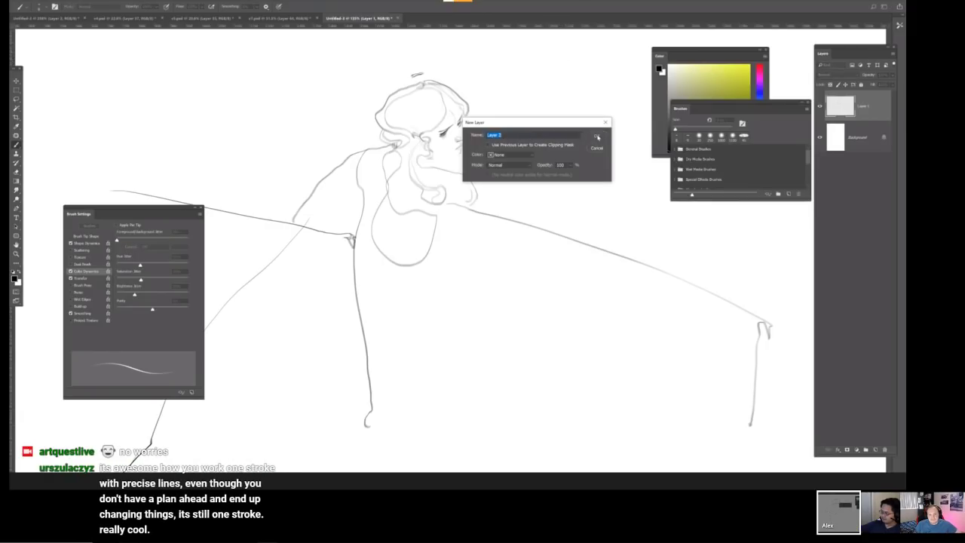
{"action": "key", "text": "Return"}
Switch to a larger hard round brush preset and close the floating Brushes presets.
{"action": "right_click", "coordinate": [436, 150]}
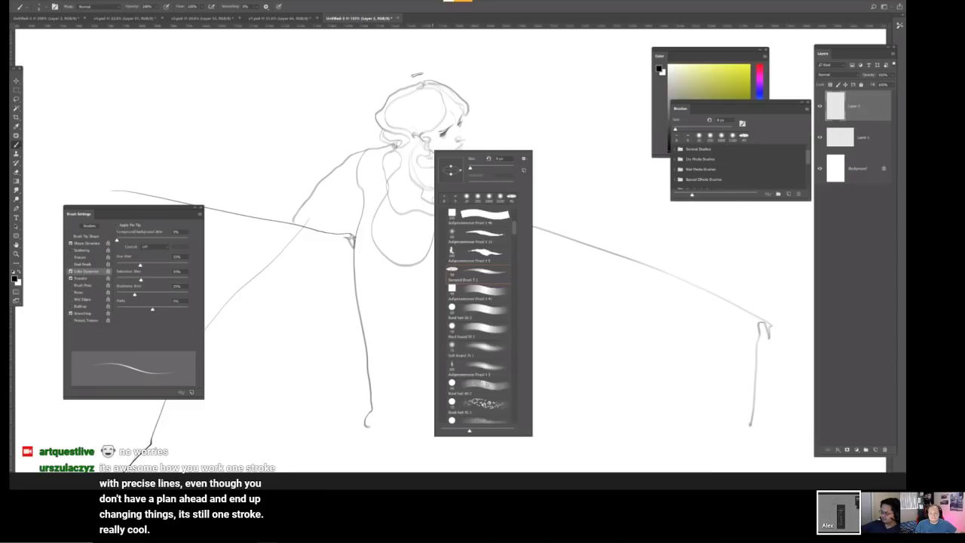
{"action": "left_click", "coordinate": [483, 316]}
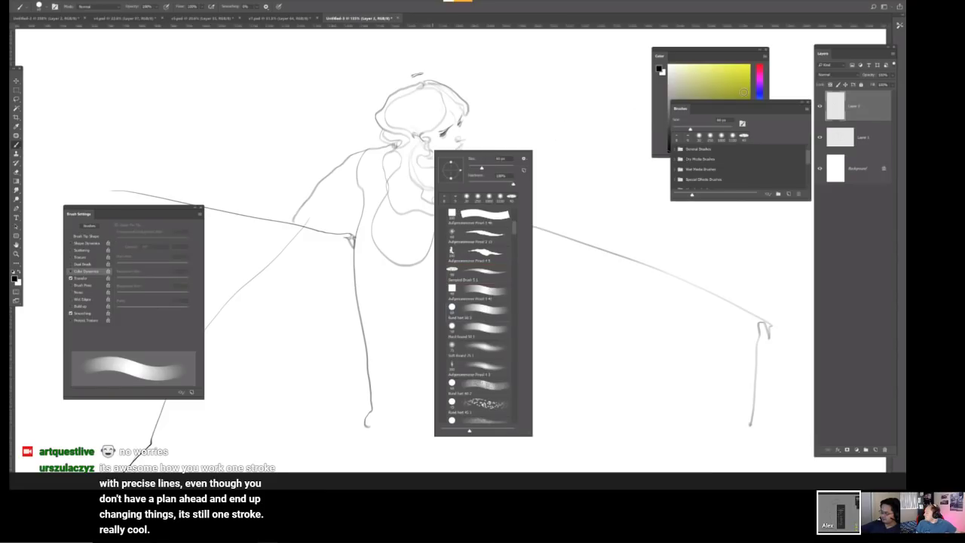
{"action": "key", "text": "Return"}
{"action": "mouse_move", "coordinate": [743, 105]}
{"action": "left_mouse_down"}
{"action": "mouse_move", "coordinate": [745, 144]}
{"action": "mouse_move", "coordinate": [725, 209]}
{"action": "left_mouse_up"}
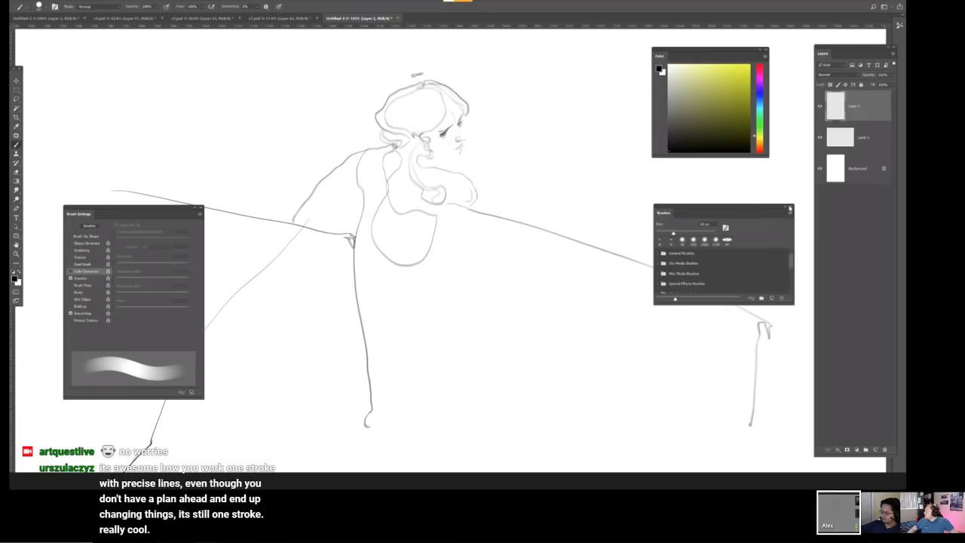
{"action": "left_click", "coordinate": [790, 207]}
Paint the gathered hair, the cheek and eye area, and the rear arm in a light orange-tan.
{"action": "left_click", "coordinate": [760, 143]}
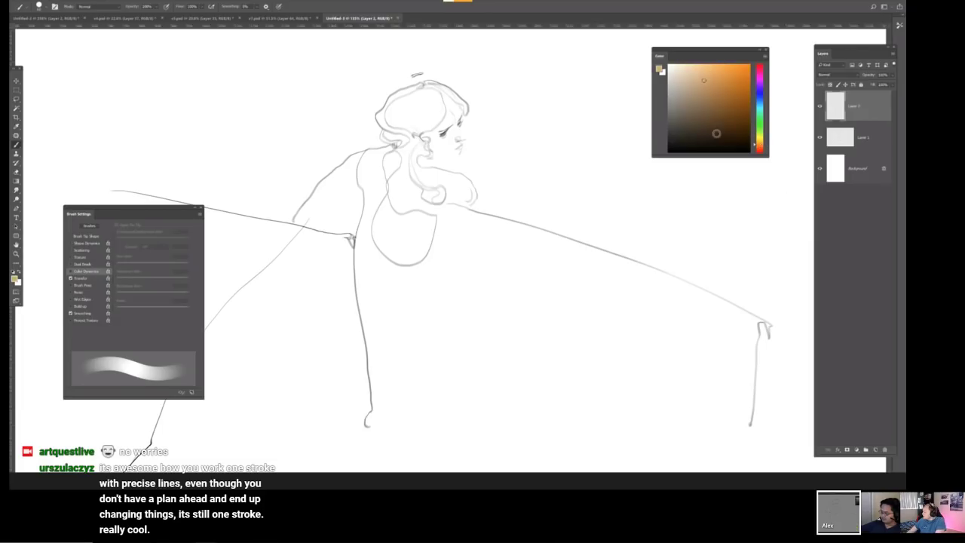
{"action": "mouse_move", "coordinate": [426, 105]}
{"action": "left_mouse_down"}
{"action": "mouse_move", "coordinate": [423, 117]}
{"action": "mouse_move", "coordinate": [427, 100]}
{"action": "mouse_move", "coordinate": [434, 106]}
{"action": "left_mouse_up"}
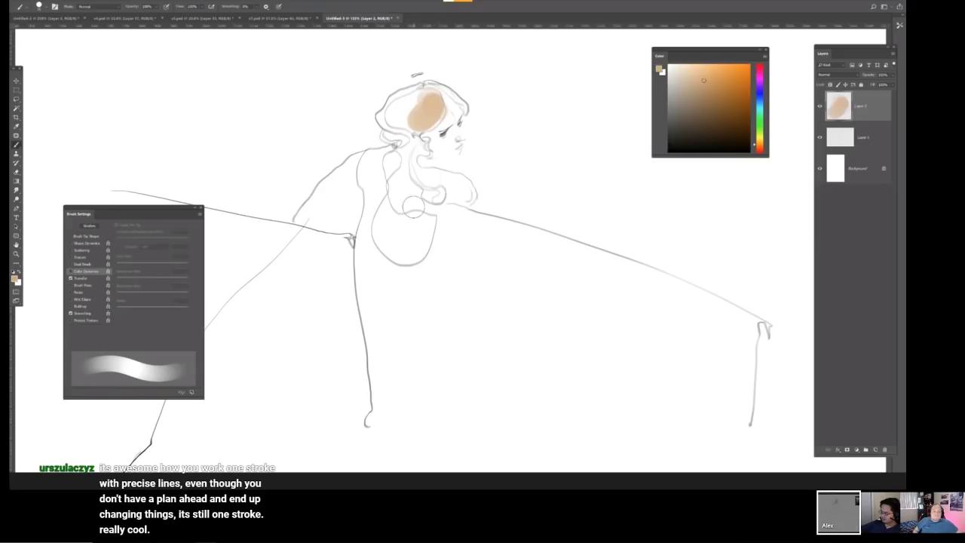
{"action": "left_click_drag", "start_coordinate": [425, 107], "coordinate": [394, 122]}
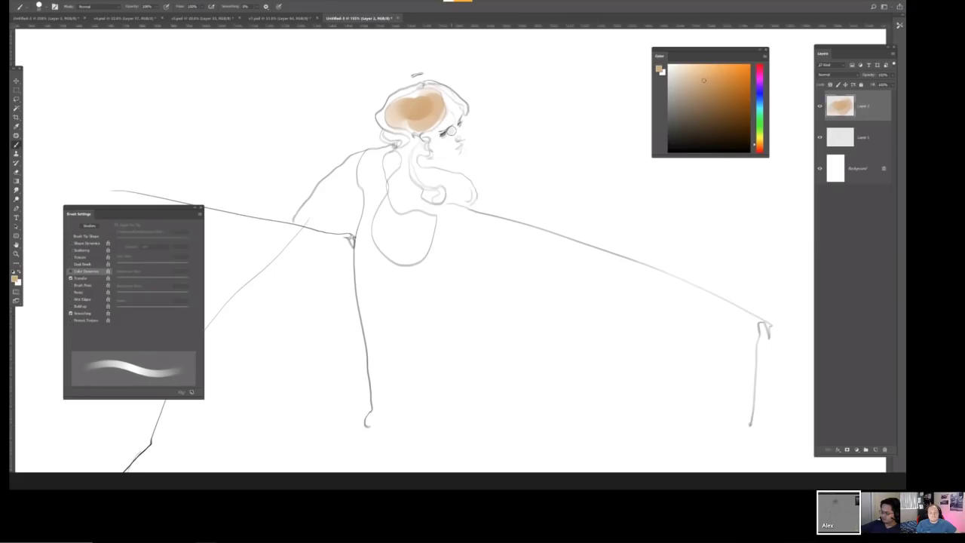
{"action": "mouse_move", "coordinate": [449, 143]}
{"action": "left_mouse_down"}
{"action": "mouse_move", "coordinate": [442, 134]}
{"action": "mouse_move", "coordinate": [455, 130]}
{"action": "left_mouse_up"}
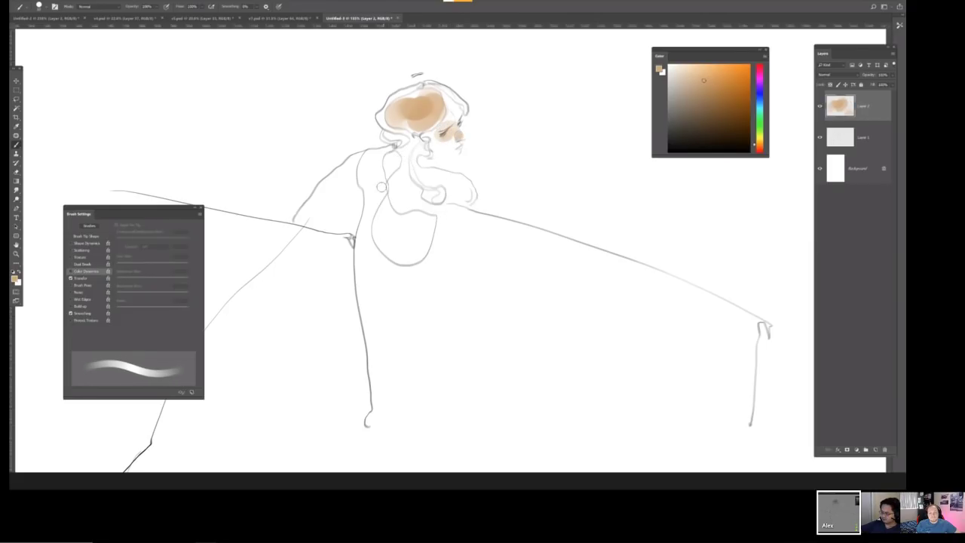
{"action": "mouse_move", "coordinate": [359, 155]}
{"action": "left_mouse_down"}
{"action": "mouse_move", "coordinate": [310, 201]}
{"action": "mouse_move", "coordinate": [307, 220]}
{"action": "mouse_move", "coordinate": [326, 197]}
{"action": "mouse_move", "coordinate": [321, 205]}
{"action": "left_mouse_up"}
Enable Color Dynamics for the round brush and add a new empty layer above the tan paint.
{"action": "left_click", "coordinate": [70, 271]}
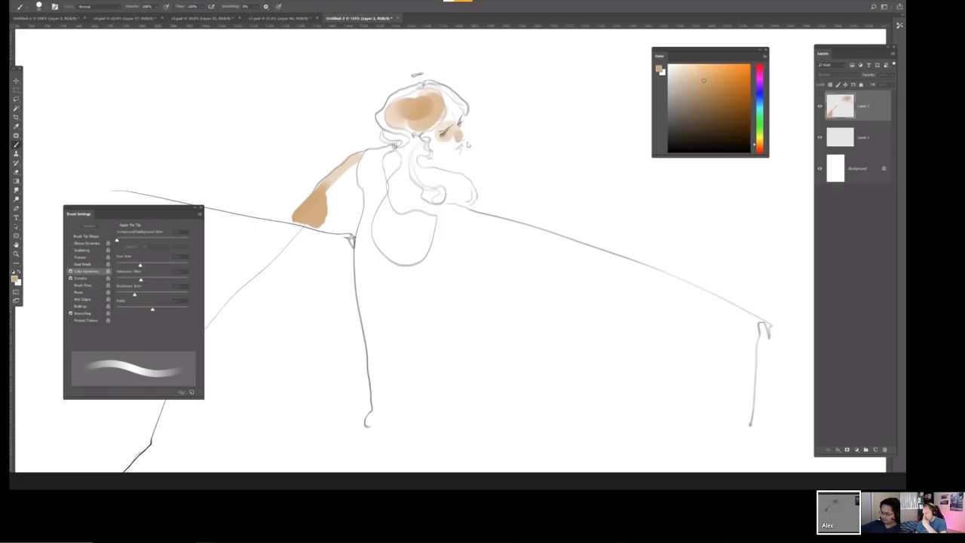
{"action": "key", "text": "ctrl+shift+n"}
{"action": "key", "text": "Return"}
{"action": "mouse_move", "coordinate": [442, 149]}
{"action": "left_mouse_down"}
{"action": "mouse_move", "coordinate": [434, 142]}
{"action": "mouse_move", "coordinate": [456, 146]}
{"action": "mouse_move", "coordinate": [427, 162]}
{"action": "mouse_move", "coordinate": [427, 145]}
{"action": "mouse_move", "coordinate": [416, 152]}
{"action": "mouse_move", "coordinate": [419, 169]}
{"action": "mouse_move", "coordinate": [452, 182]}
{"action": "mouse_move", "coordinate": [421, 172]}
{"action": "left_mouse_up"}
{"action": "key", "text": "ctrl+z"}
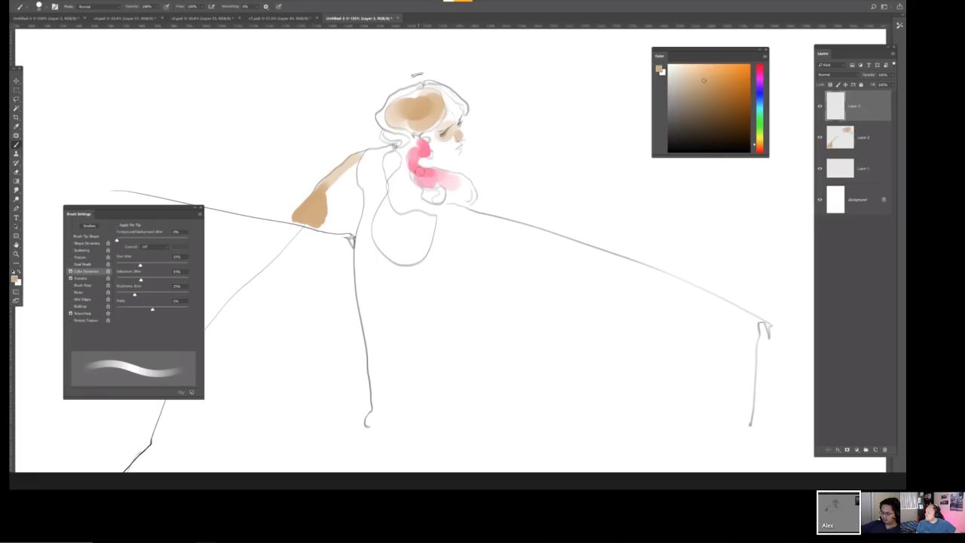
{"action": "key", "text": "ctrl+z"}
Paint the front hair above the forehead pale yellow, flip the canvas horizontally and reduce the brush size.
{"action": "mouse_move", "coordinate": [442, 90]}
{"action": "left_mouse_down"}
{"action": "mouse_move", "coordinate": [451, 110]}
{"action": "mouse_move", "coordinate": [437, 87]}
{"action": "mouse_move", "coordinate": [463, 108]}
{"action": "left_mouse_up"}
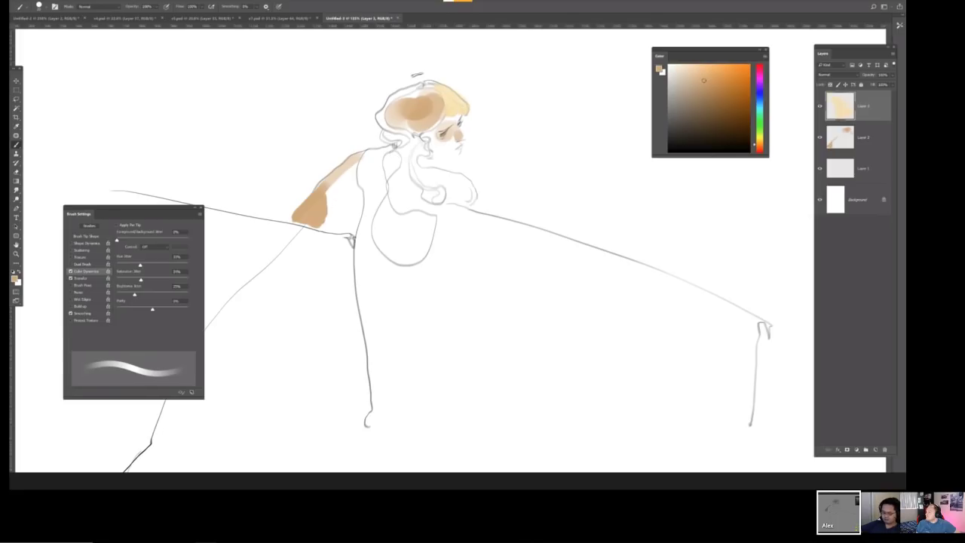
{"action": "key", "text": "h"}
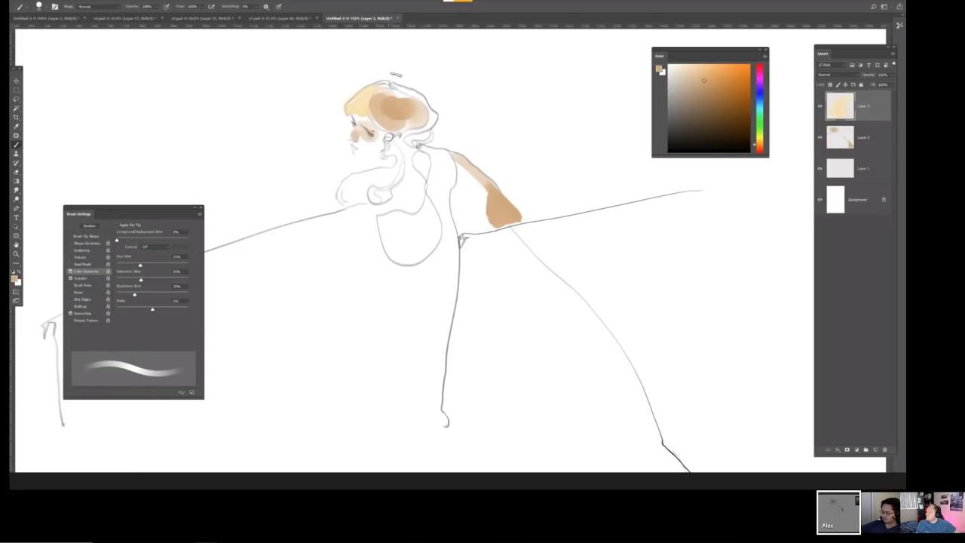
{"action": "key", "text": "bracketleft"}
{"action": "key", "text": "bracketleft"}
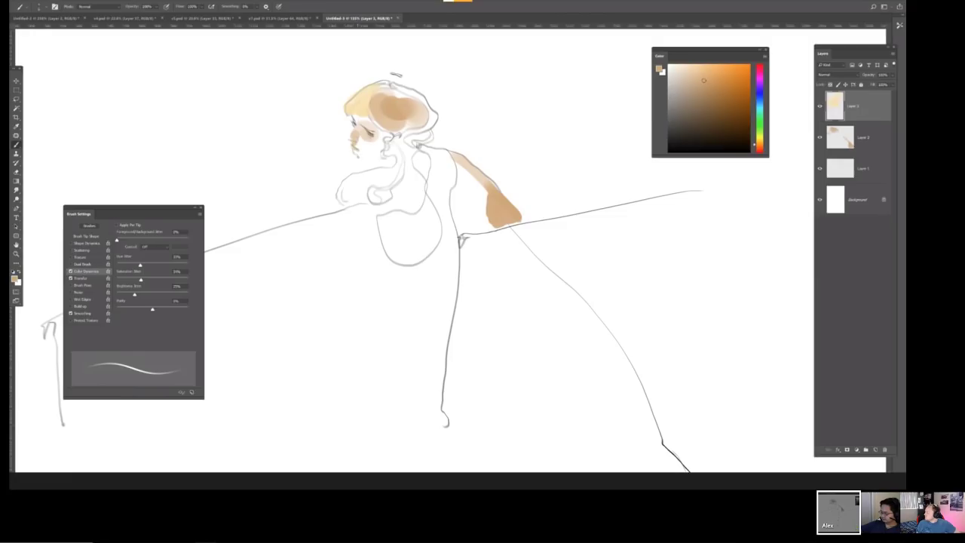
{"action": "left_click_drag", "start_coordinate": [436, 93], "coordinate": [377, 173]}
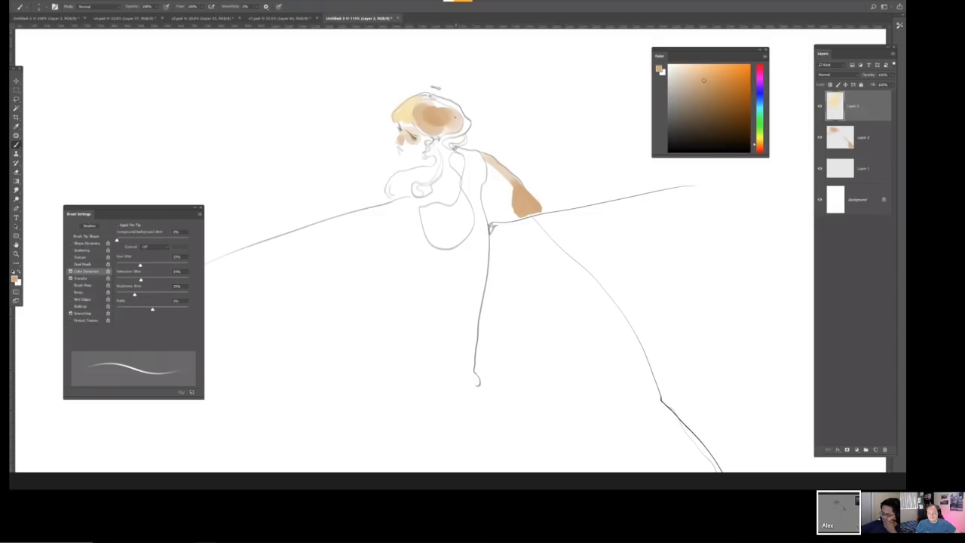
Add a new layer and paint a peach block in front of the face, following the profile down to the shoulder.
{"action": "key", "text": "ctrl+shift+n"}
{"action": "key", "text": "Return"}
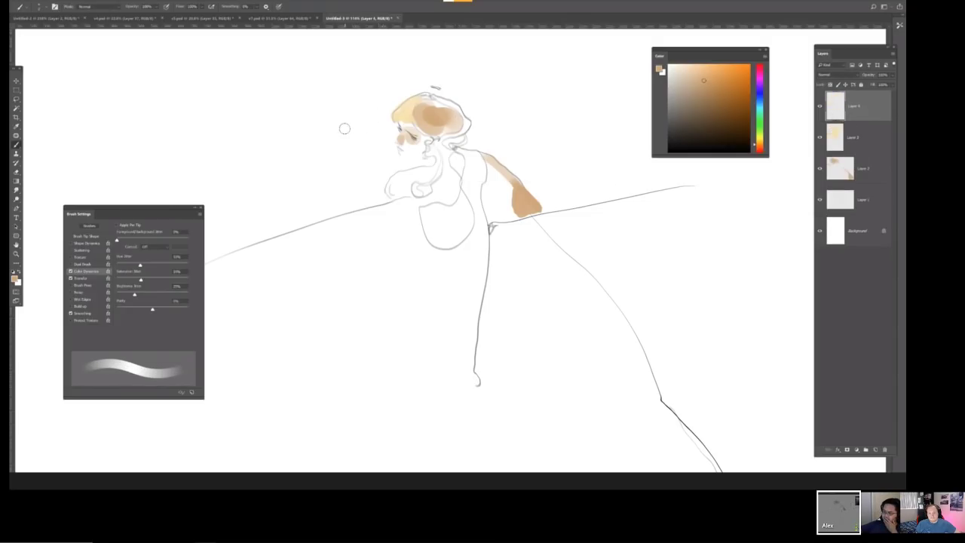
{"action": "left_click_drag", "start_coordinate": [345, 128], "coordinate": [388, 130]}
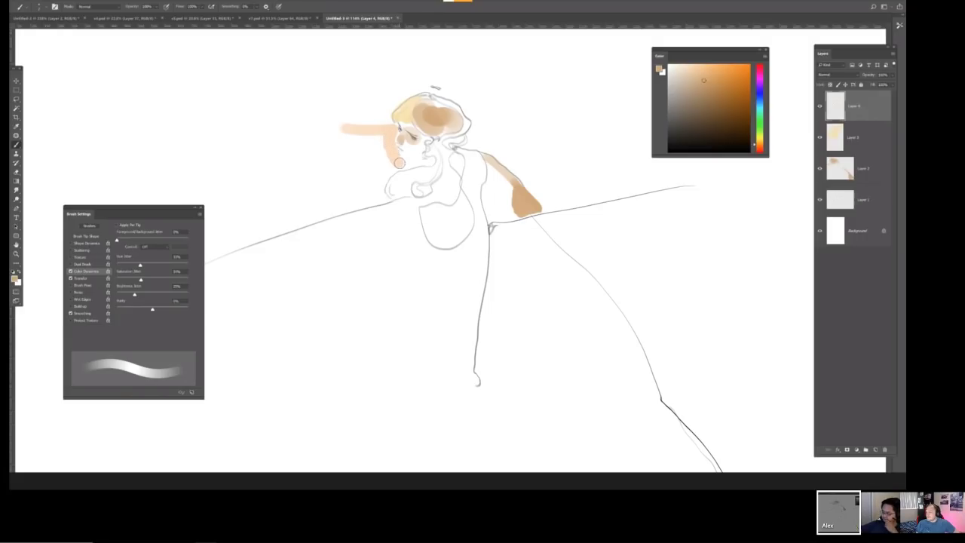
{"action": "mouse_move", "coordinate": [389, 136]}
{"action": "left_mouse_down"}
{"action": "mouse_move", "coordinate": [374, 185]}
{"action": "mouse_move", "coordinate": [374, 156]}
{"action": "mouse_move", "coordinate": [378, 177]}
{"action": "mouse_move", "coordinate": [395, 167]}
{"action": "mouse_move", "coordinate": [373, 192]}
{"action": "mouse_move", "coordinate": [368, 150]}
{"action": "mouse_move", "coordinate": [376, 199]}
{"action": "left_mouse_up"}
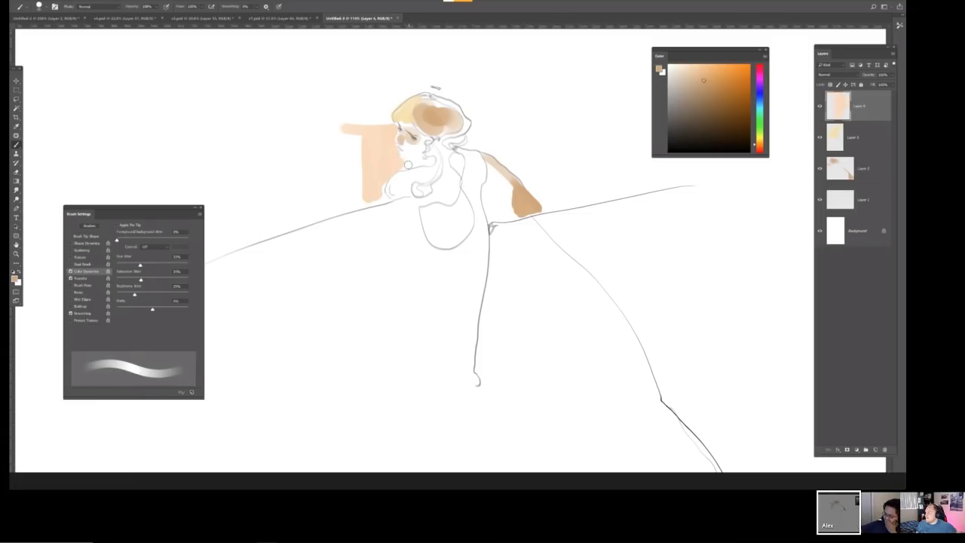
With a smaller brush, paint a red-orange neck shadow under the jaw and a green accent in the hair, flipping the canvas back.
{"action": "key", "text": "["}
{"action": "key", "text": "["}
{"action": "key", "text": "["}
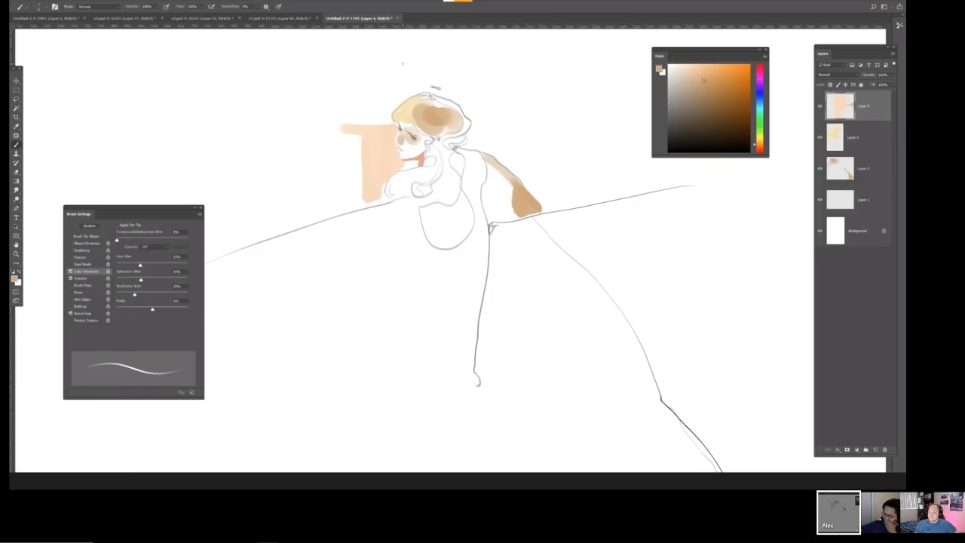
{"action": "key", "text": "ctrl+shift+h"}
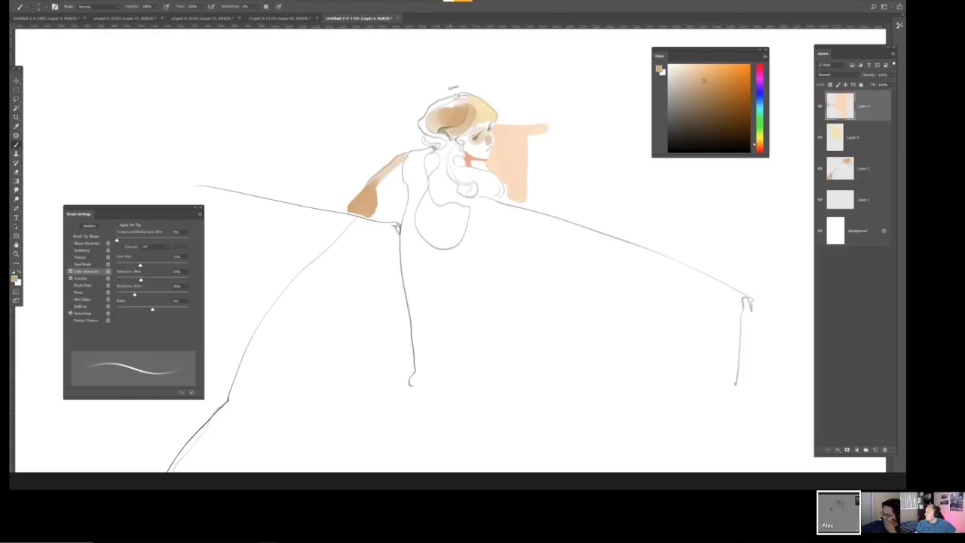
{"action": "left_click", "coordinate": [415, 157]}
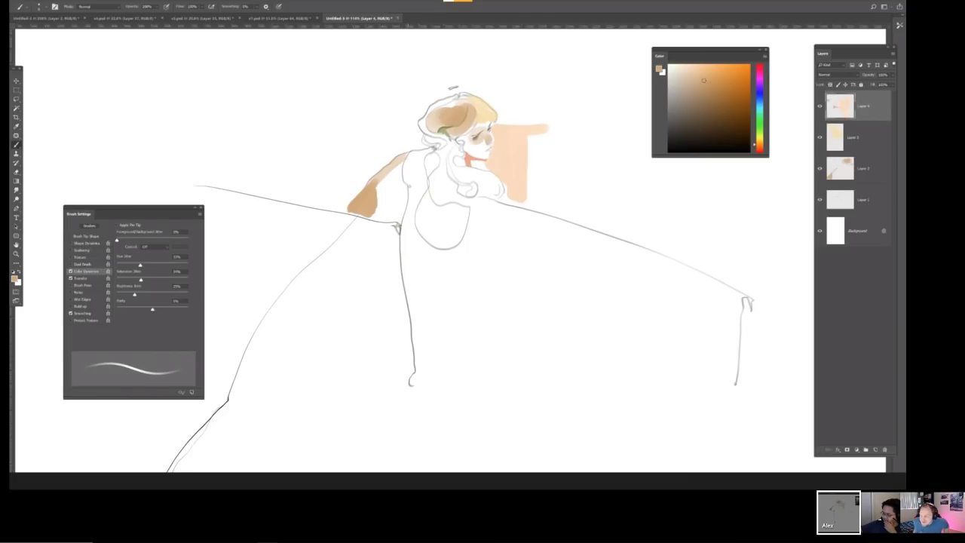
Paint the back of the torso in a muted light blue, from the shoulder down past the elbow line.
{"action": "left_click", "coordinate": [759, 102]}
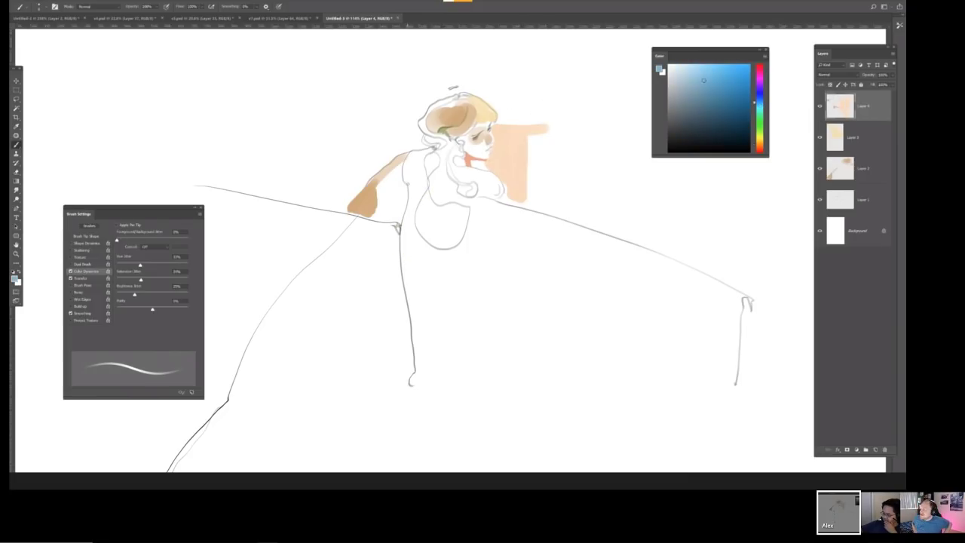
{"action": "mouse_move", "coordinate": [416, 154]}
{"action": "left_mouse_down"}
{"action": "mouse_move", "coordinate": [411, 177]}
{"action": "mouse_move", "coordinate": [415, 184]}
{"action": "mouse_move", "coordinate": [428, 154]}
{"action": "mouse_move", "coordinate": [417, 189]}
{"action": "mouse_move", "coordinate": [410, 165]}
{"action": "mouse_move", "coordinate": [421, 178]}
{"action": "mouse_move", "coordinate": [412, 197]}
{"action": "mouse_move", "coordinate": [422, 187]}
{"action": "mouse_move", "coordinate": [406, 241]}
{"action": "left_mouse_up"}
{"action": "key", "text": "ctrl+z"}
{"action": "left_click", "coordinate": [756, 119]}
{"action": "mouse_move", "coordinate": [439, 180]}
{"action": "left_mouse_down"}
{"action": "mouse_move", "coordinate": [436, 195]}
{"action": "mouse_move", "coordinate": [443, 175]}
{"action": "mouse_move", "coordinate": [436, 182]}
{"action": "left_mouse_up"}
{"action": "key", "text": "ctrl+z"}
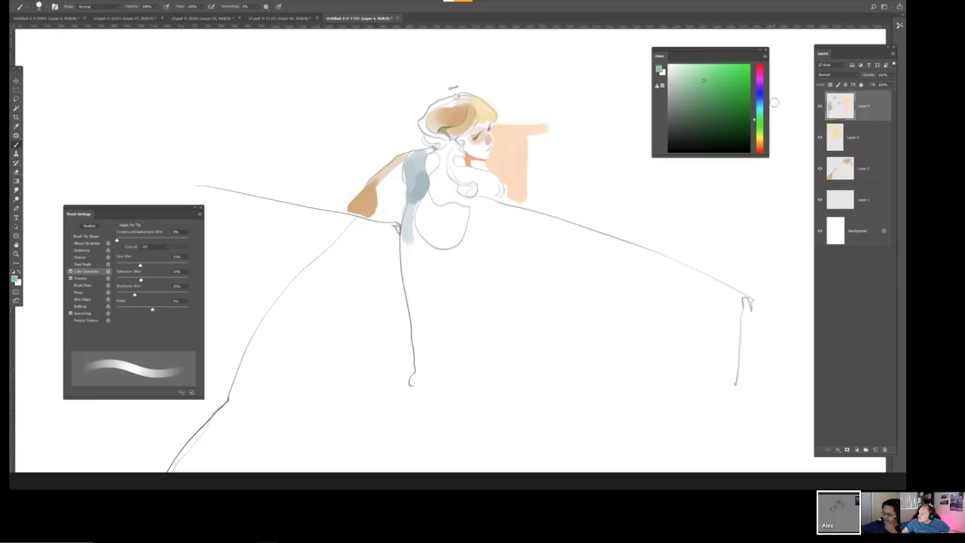
Choose a magenta-pink paint colour, try a stroke down the upper torso and undo that stroke.
{"action": "left_click_drag", "start_coordinate": [760, 80], "coordinate": [759, 73]}
{"action": "mouse_move", "coordinate": [441, 168]}
{"action": "left_mouse_down"}
{"action": "mouse_move", "coordinate": [439, 200]}
{"action": "mouse_move", "coordinate": [445, 151]}
{"action": "mouse_move", "coordinate": [441, 190]}
{"action": "left_mouse_up"}
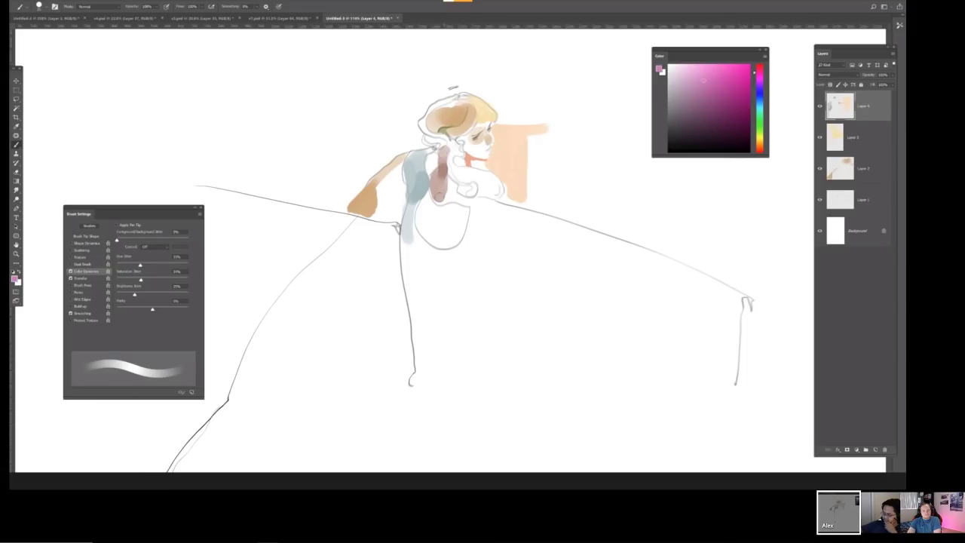
{"action": "key", "text": "ctrl+z"}
Add a new empty layer above the painted layers and reduce the brush to a thin tip.
{"action": "key", "text": "ctrl+shift+n"}
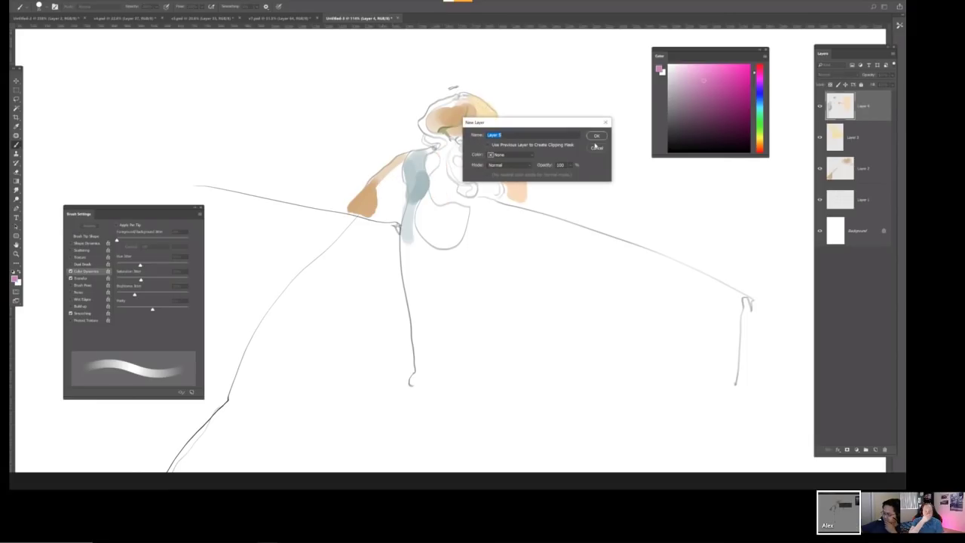
{"action": "key", "text": "Return"}
{"action": "key", "text": "bracketleft"}
{"action": "key", "text": "bracketleft"}
{"action": "key", "text": "bracketleft"}
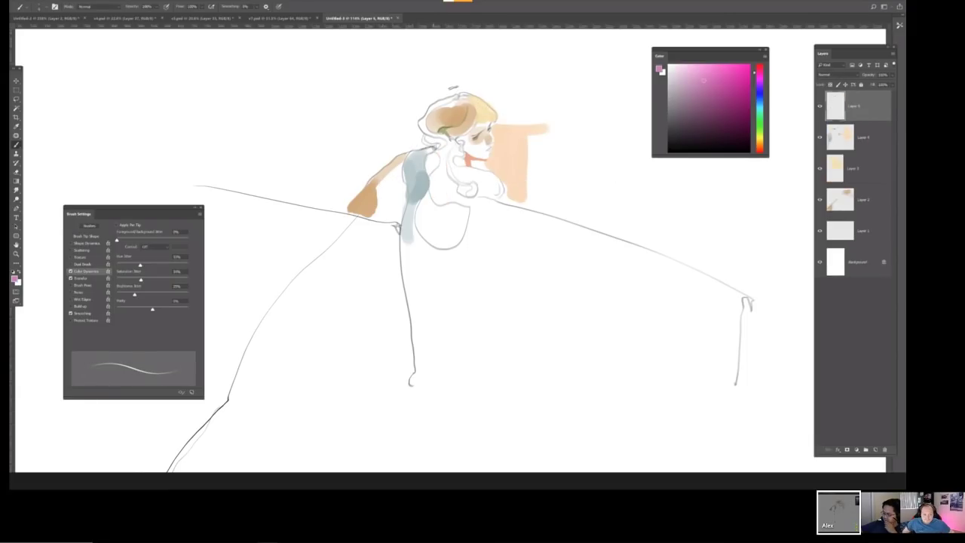
Paint a thin red accent along the near eye, discarding the trial line from the shoulder.
{"action": "left_click_drag", "start_coordinate": [426, 149], "coordinate": [311, 199]}
{"action": "key", "text": "ctrl+z"}
{"action": "scroll", "coordinate": [472, 136], "scroll_direction": "up", "scroll_amount": 5}
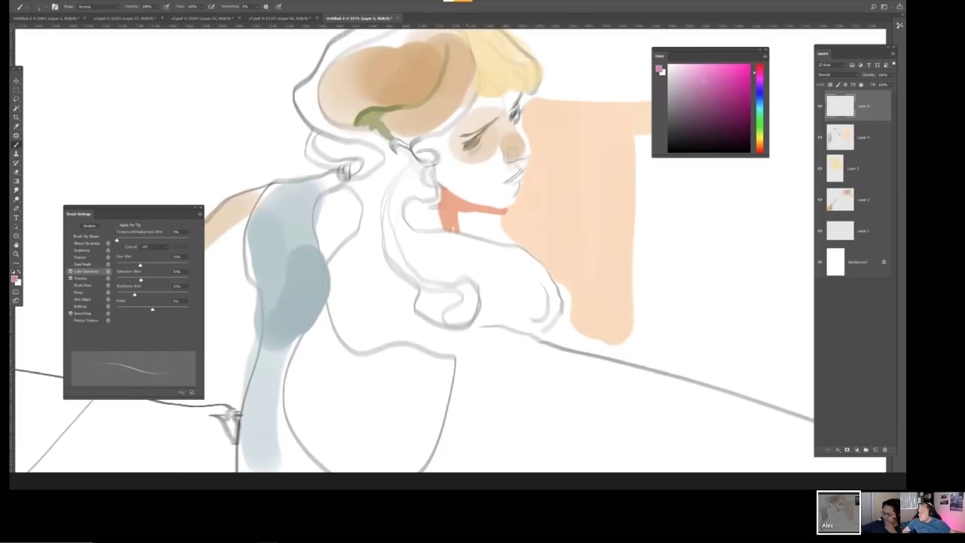
{"action": "mouse_move", "coordinate": [462, 146]}
{"action": "left_mouse_down"}
{"action": "mouse_move", "coordinate": [481, 138]}
{"action": "mouse_move", "coordinate": [423, 151]}
{"action": "mouse_move", "coordinate": [369, 190]}
{"action": "mouse_move", "coordinate": [387, 189]}
{"action": "mouse_move", "coordinate": [370, 189]}
{"action": "mouse_move", "coordinate": [253, 266]}
{"action": "left_mouse_up"}
{"action": "scroll", "coordinate": [369, 190], "scroll_direction": "up", "scroll_amount": 1}
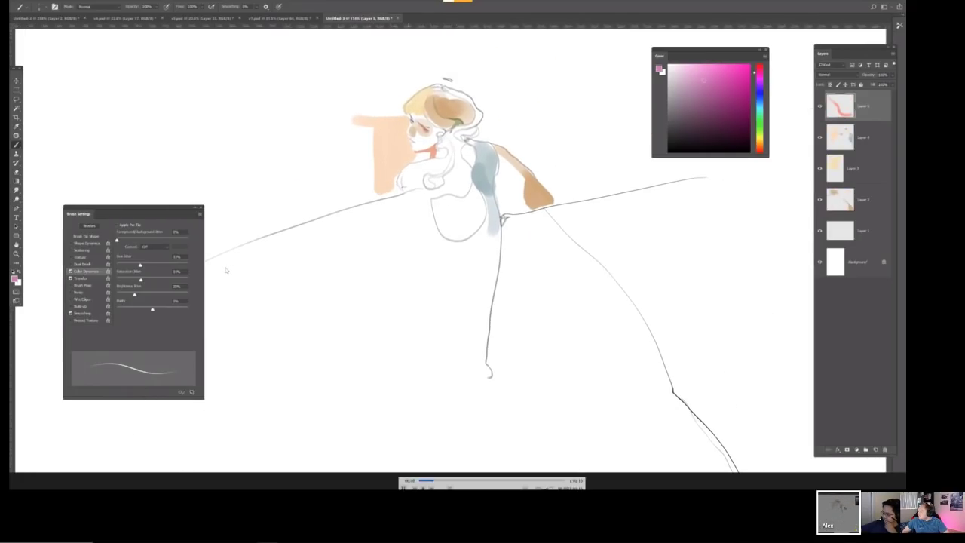
{"action": "key", "text": "ctrl+0"}
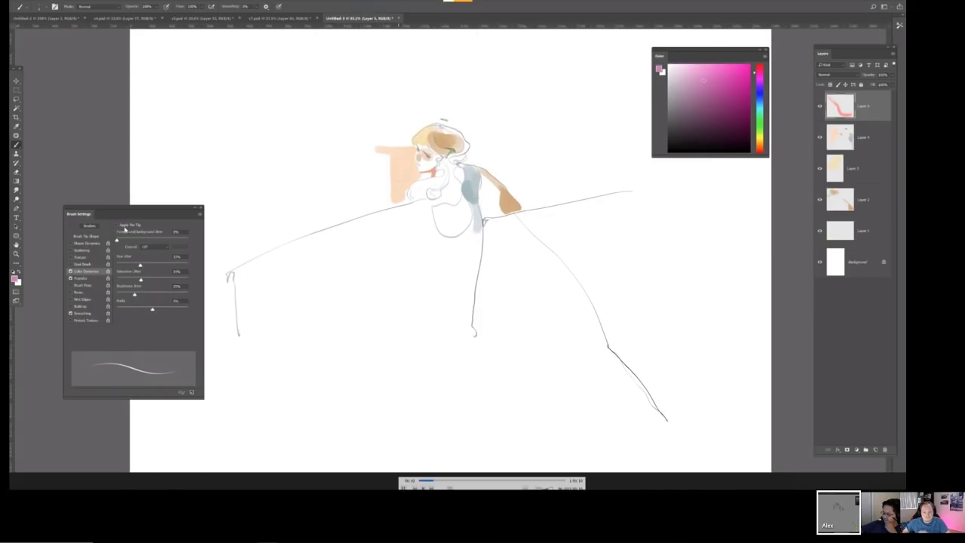
{"action": "mouse_move", "coordinate": [291, 127]}
{"action": "left_mouse_down"}
{"action": "mouse_move", "coordinate": [353, 361]}
{"action": "mouse_move", "coordinate": [668, 395]}
{"action": "left_mouse_up"}
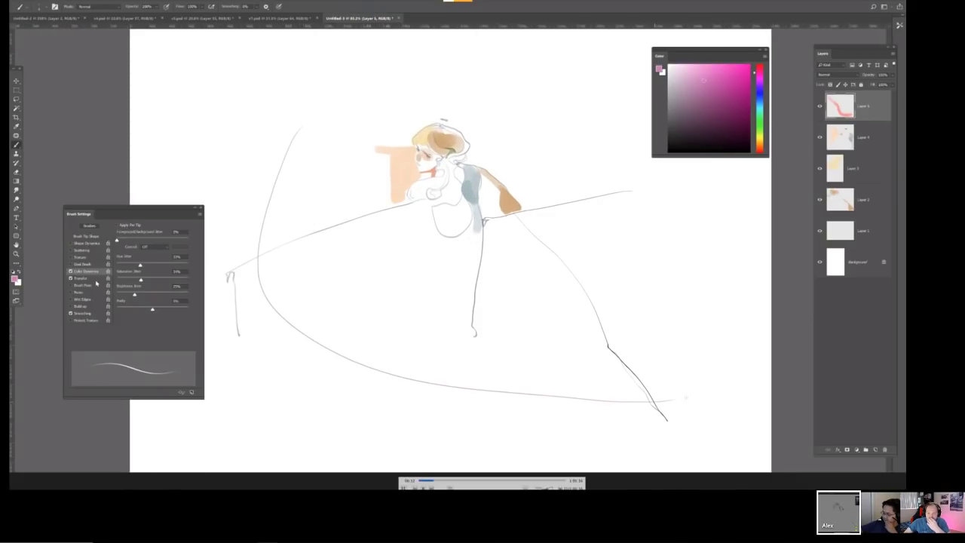
{"action": "key", "text": "ctrl+z"}
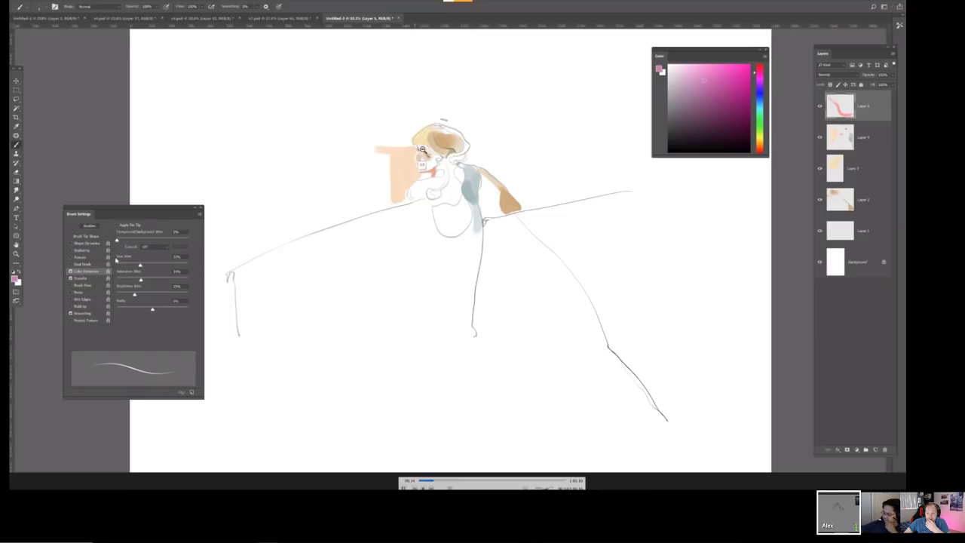
Tint the lips of the face with a pale lilac.
{"action": "scroll", "coordinate": [422, 151], "scroll_direction": "up", "scroll_amount": 3}
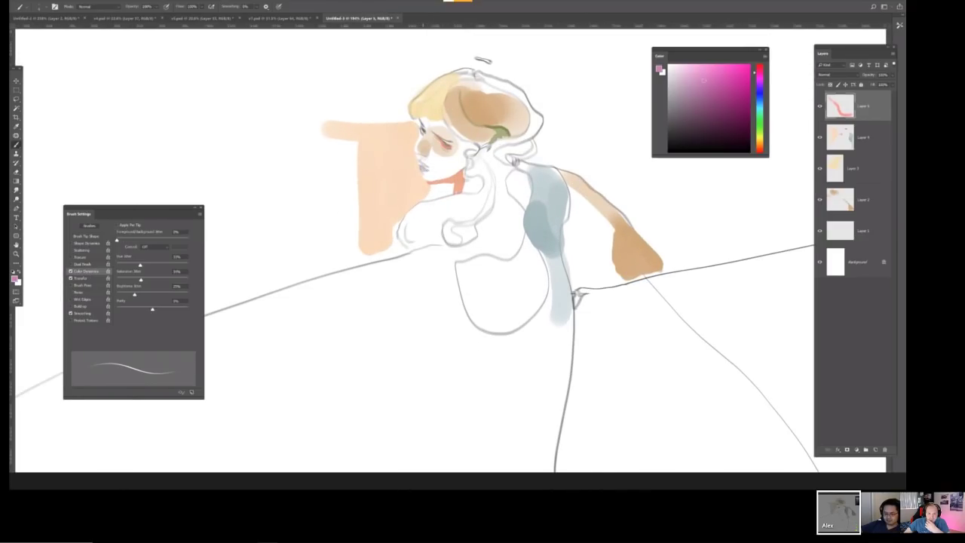
{"action": "key", "text": "ctrl+minus"}
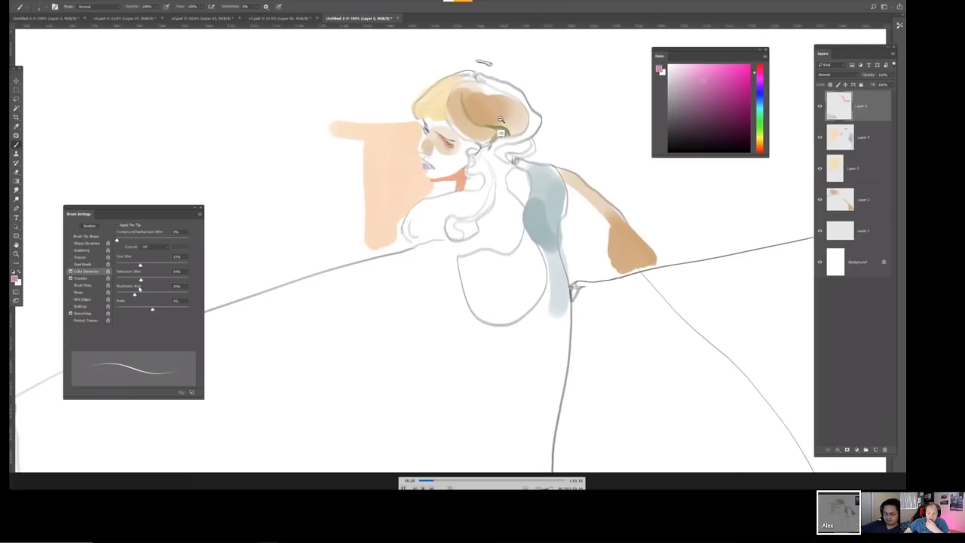
Undo the last stroke and repaint the thin red accent beside the near eye.
{"action": "key", "text": "ctrl+plus"}
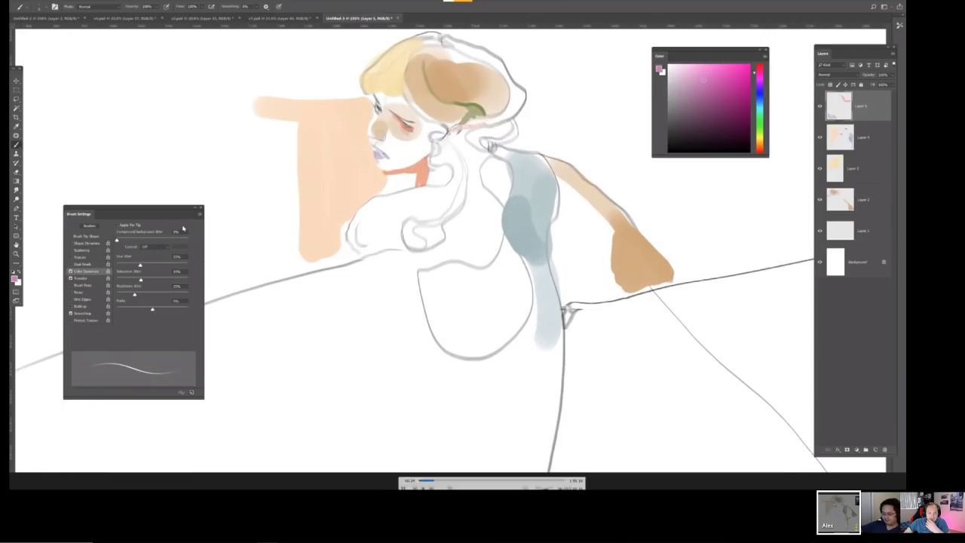
{"action": "key", "text": "ctrl+z"}
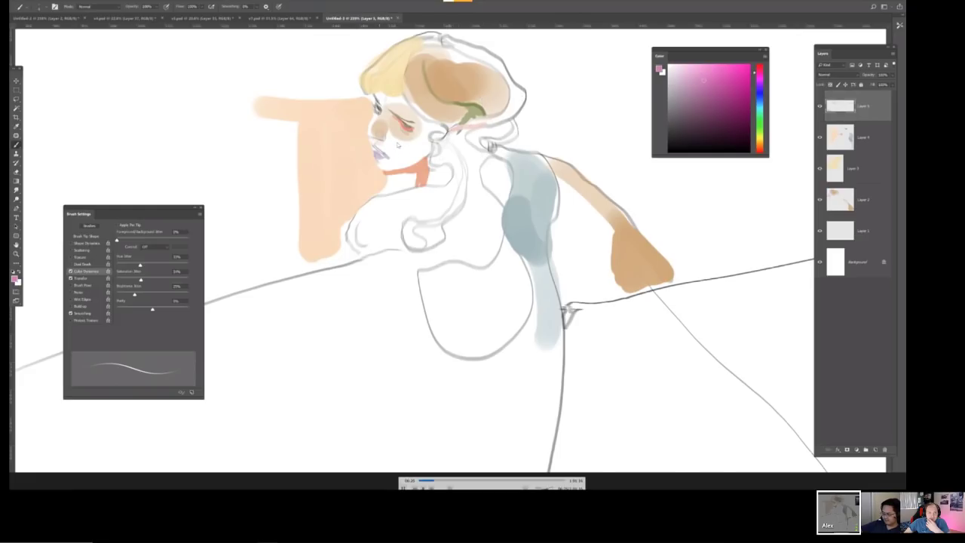
{"action": "left_click_drag", "start_coordinate": [400, 123], "coordinate": [412, 130]}
Add a new empty layer above the painted layers and paint the upper torso with soft coral-pink strokes.
{"action": "key", "text": "ctrl+0"}
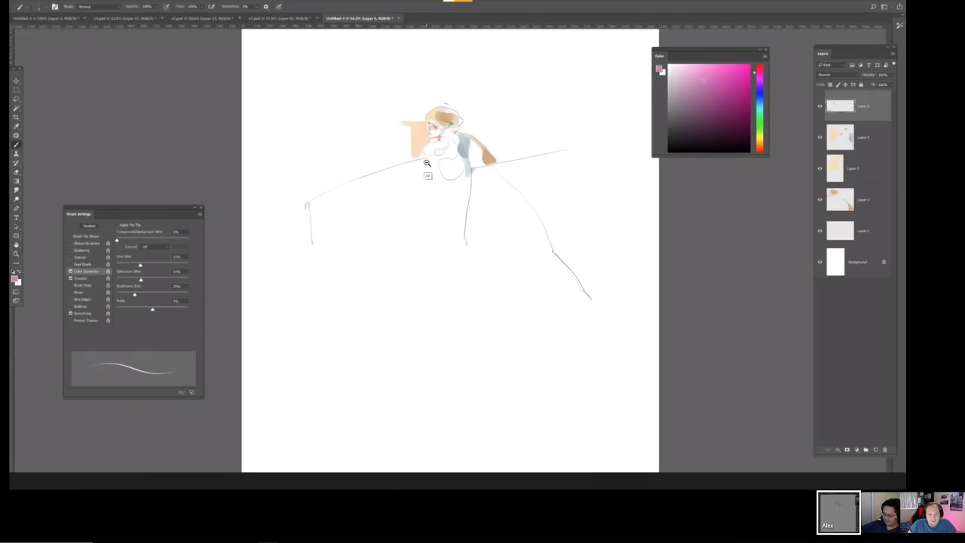
{"action": "key", "text": "ctrl+1"}
{"action": "key", "text": "ctrl+shift+n"}
{"action": "key", "text": "Return"}
{"action": "scroll", "coordinate": [427, 183], "scroll_direction": "up", "scroll_amount": 3}
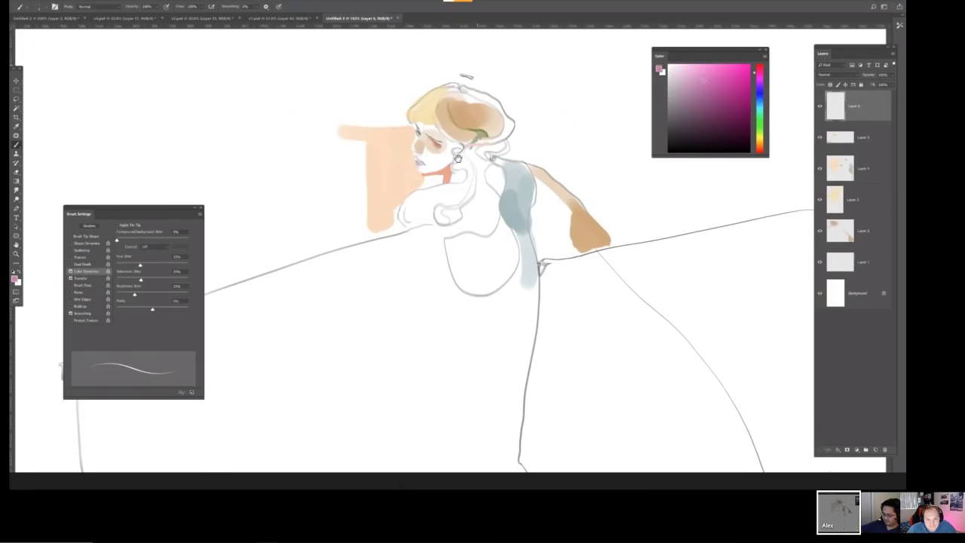
{"action": "mouse_move", "coordinate": [428, 183]}
{"action": "left_mouse_down"}
{"action": "mouse_move", "coordinate": [436, 188]}
{"action": "mouse_move", "coordinate": [428, 191]}
{"action": "left_mouse_up"}
{"action": "scroll", "coordinate": [402, 186], "scroll_direction": "down", "scroll_amount": 5}
{"action": "scroll", "coordinate": [402, 185], "scroll_direction": "up", "scroll_amount": 3}
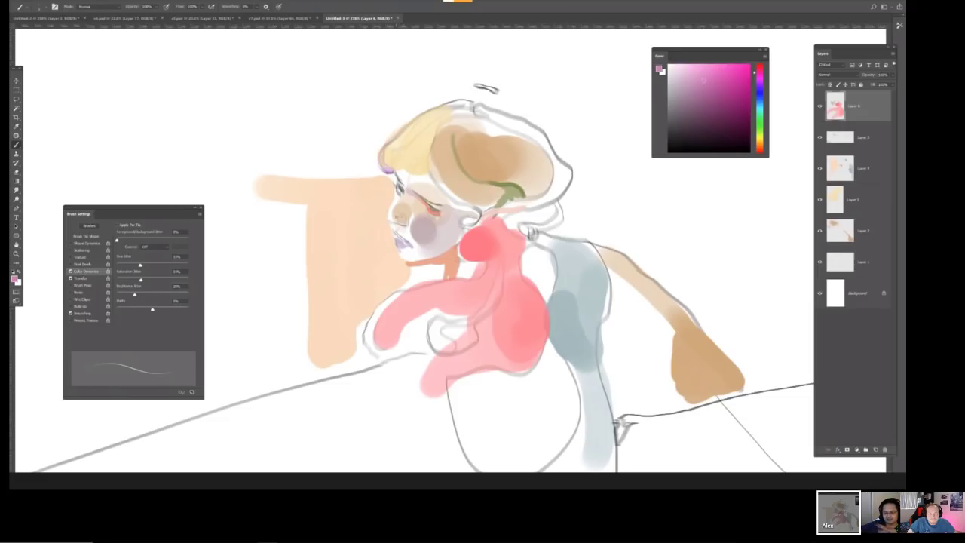
Try a dull pink stroke along the outer edge of the back arm with a slightly larger brush, and undo it.
{"action": "scroll", "coordinate": [490, 183], "scroll_direction": "down", "scroll_amount": 6}
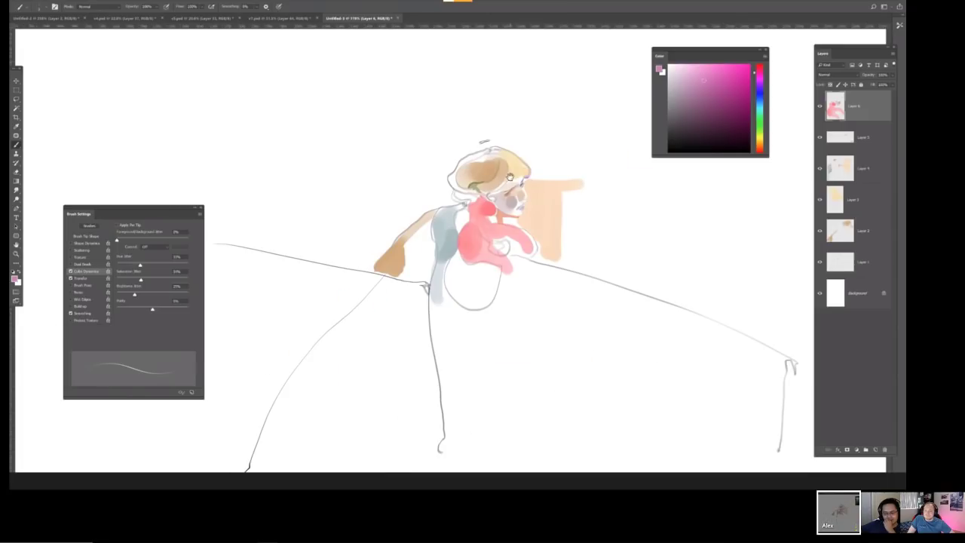
{"action": "key", "text": "bracketright"}
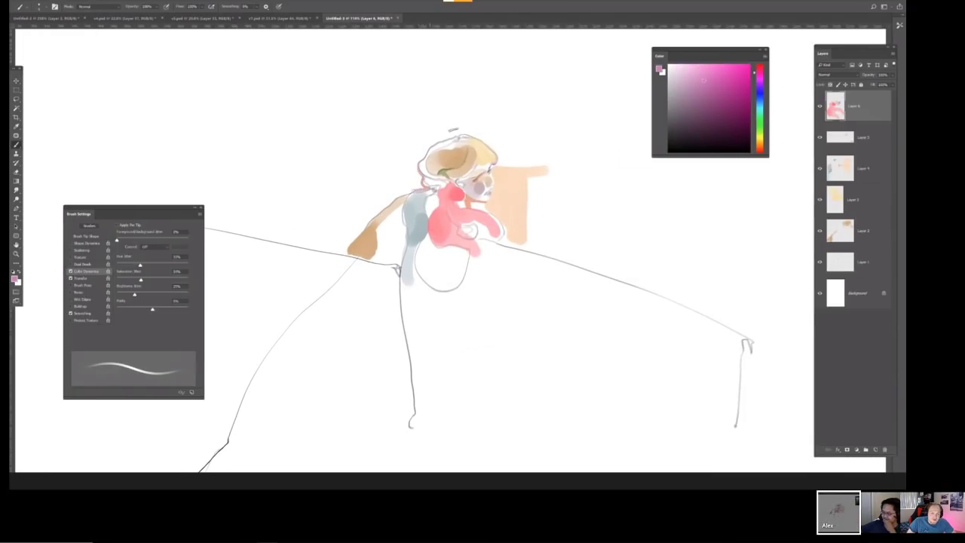
{"action": "left_click_drag", "start_coordinate": [401, 193], "coordinate": [341, 267]}
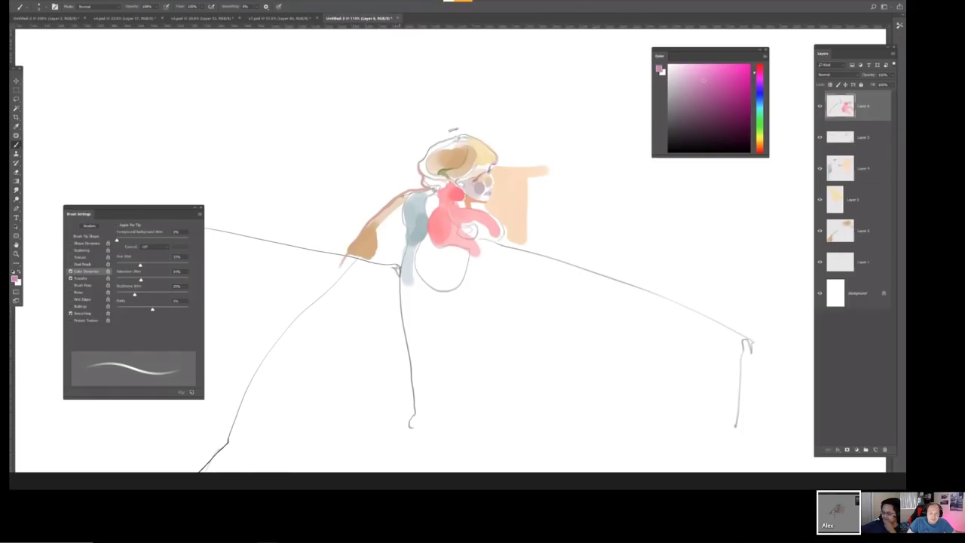
{"action": "key", "text": "ctrl+z"}
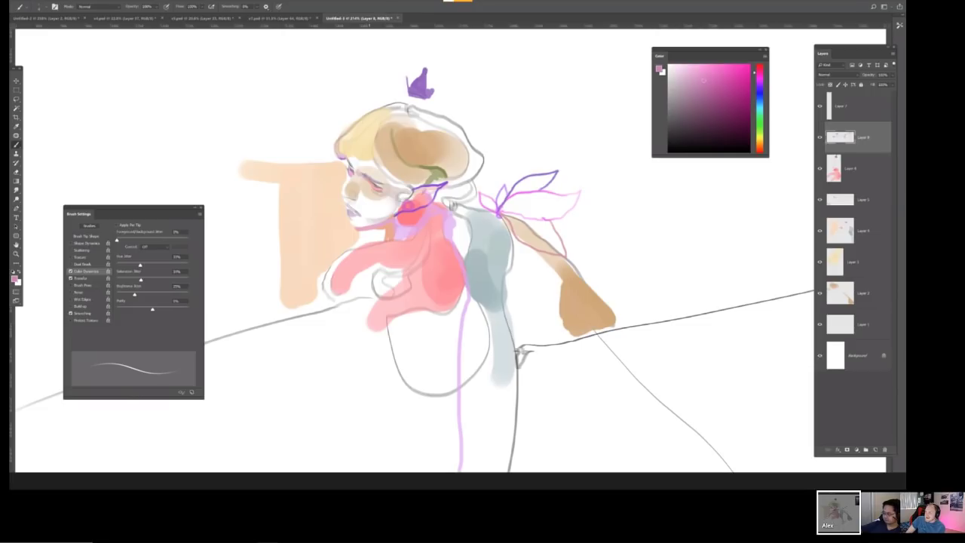
Examine the painted figure close up and from a distance, including in a mirrored view.
{"action": "key", "text": "ctrl+minus"}
{"action": "key", "text": "ctrl+minus"}
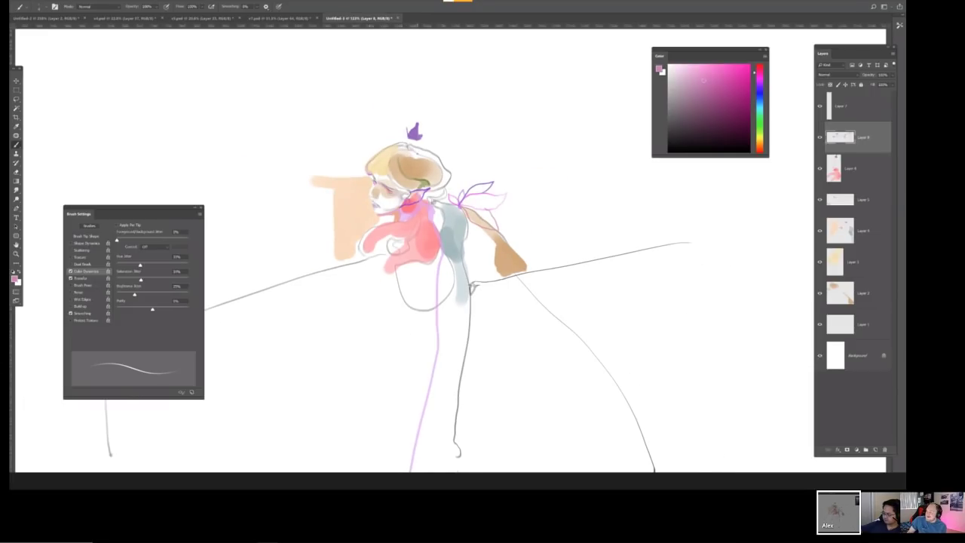
{"action": "key", "text": "ctrl+plus"}
{"action": "key", "text": "ctrl+plus"}
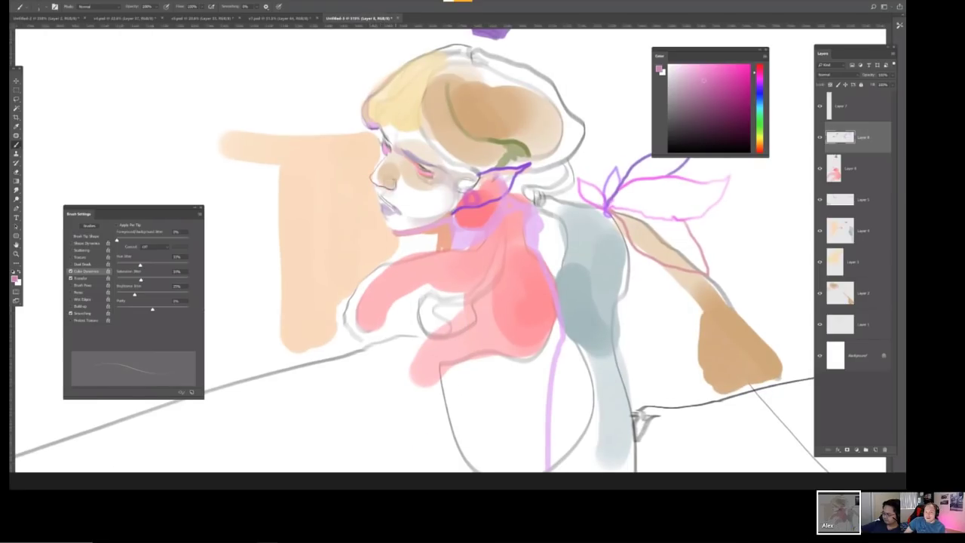
{"action": "scroll", "coordinate": [422, 168], "scroll_direction": "down", "scroll_amount": 3}
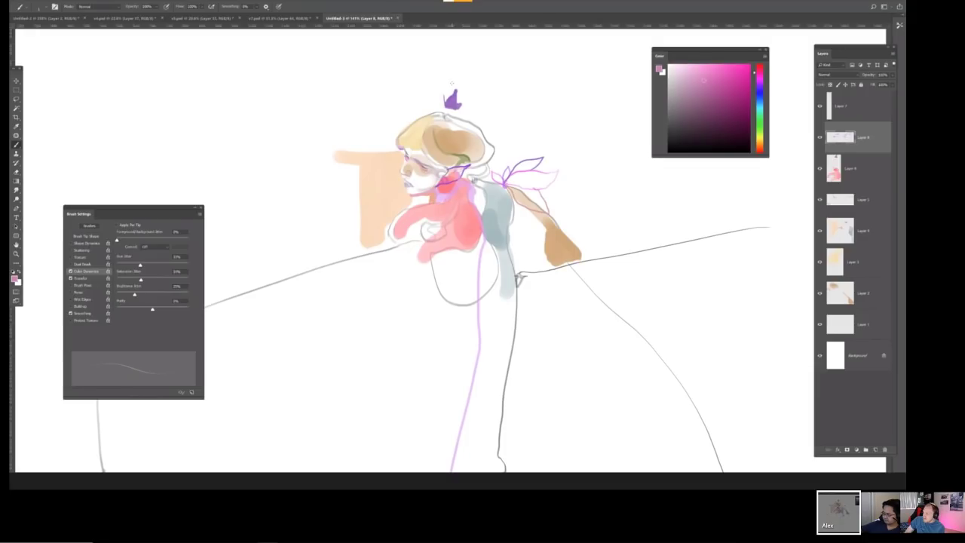
{"action": "scroll", "coordinate": [447, 158], "scroll_direction": "down", "scroll_amount": 3}
{"action": "key", "text": "h"}
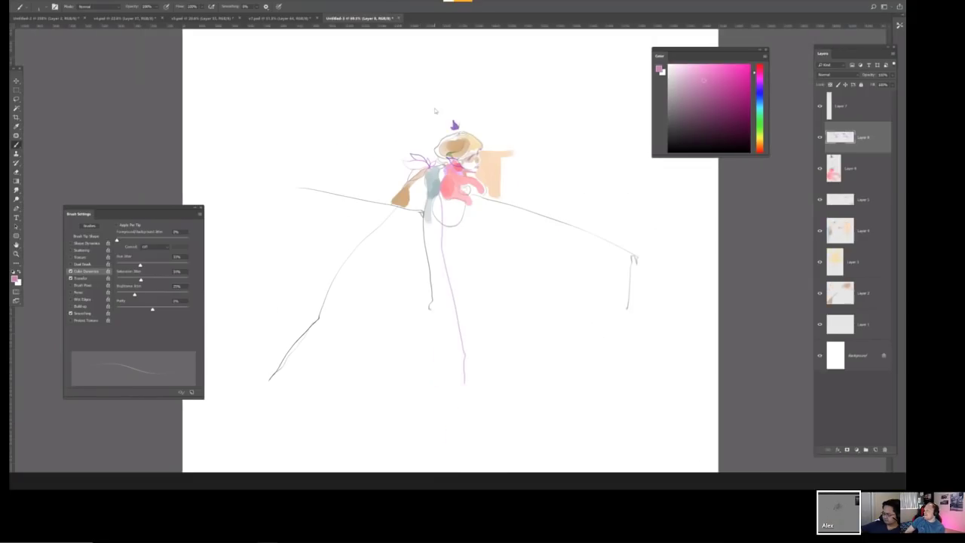
{"action": "scroll", "coordinate": [471, 185], "scroll_direction": "up", "scroll_amount": 2}
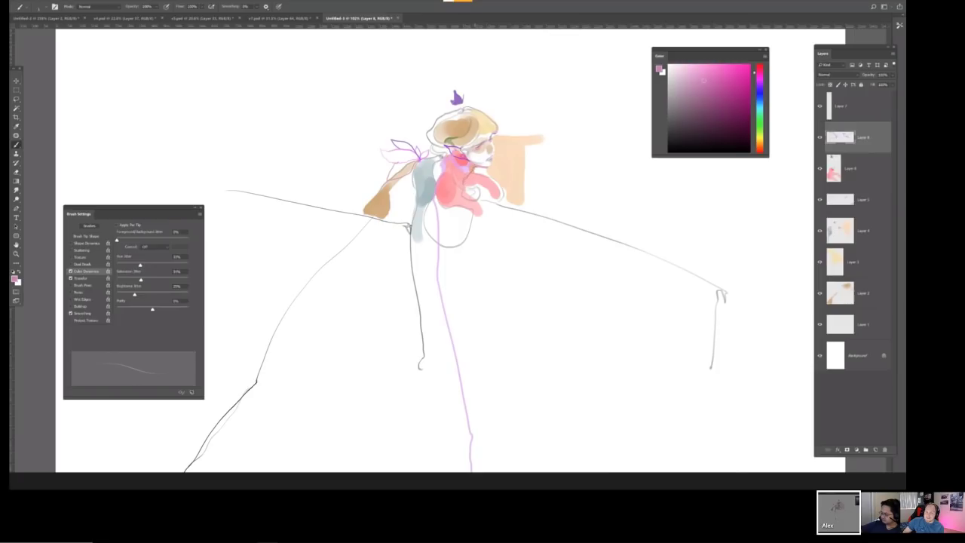
Add a new empty layer with the default settings directly above the active layer.
{"action": "key", "text": "ctrl+shift+n"}
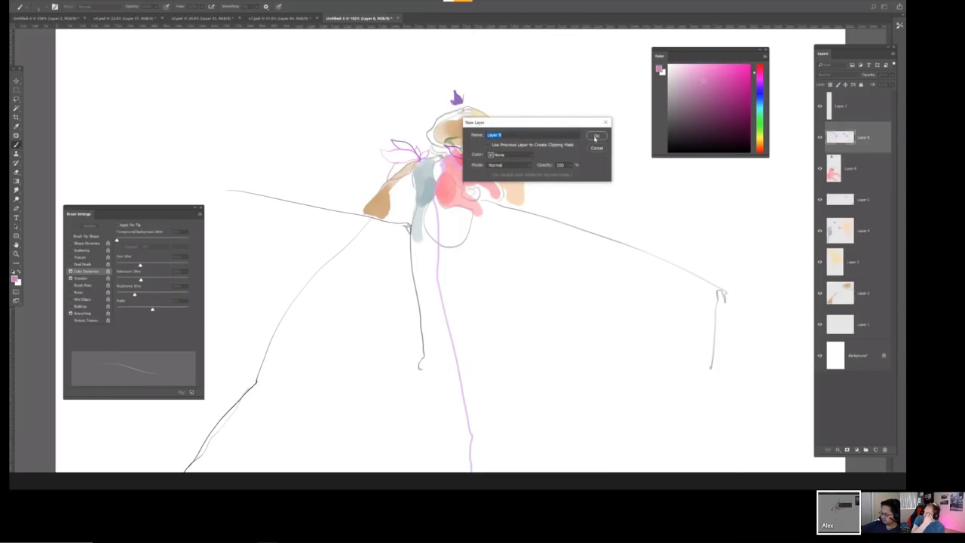
{"action": "left_click", "coordinate": [595, 136]}
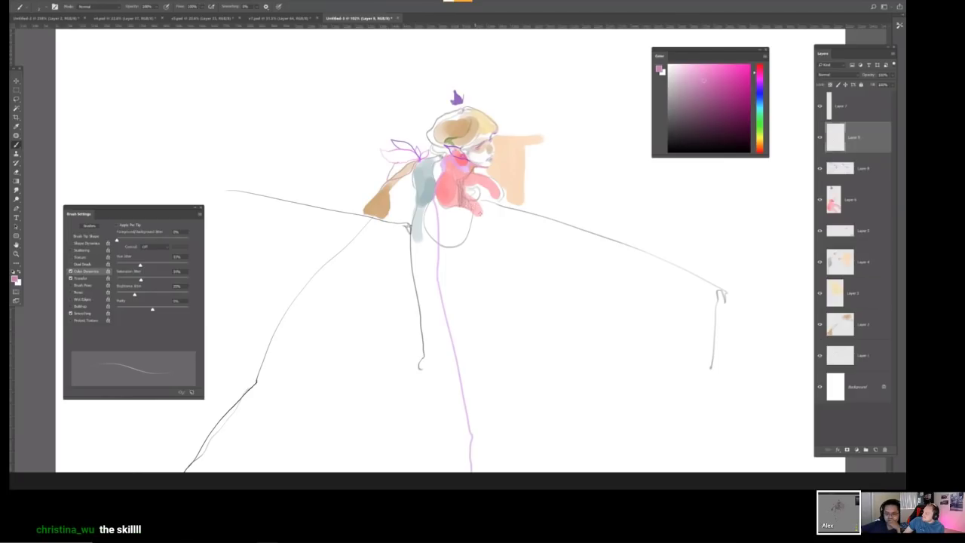
Try two long thin lines running down below the torso and undo them.
{"action": "left_click_drag", "start_coordinate": [479, 213], "coordinate": [503, 381]}
{"action": "left_click_drag", "start_coordinate": [483, 274], "coordinate": [474, 206]}
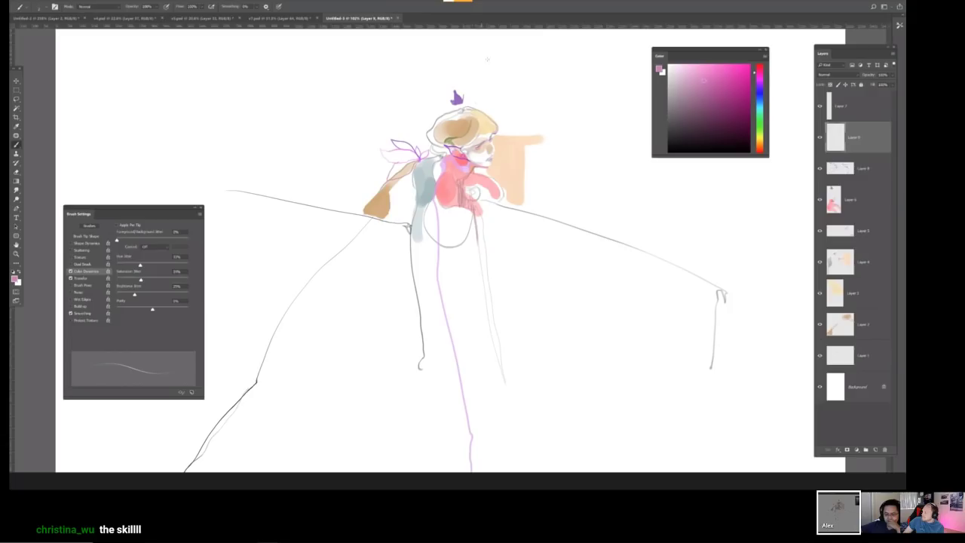
{"action": "key", "text": "ctrl+z"}
Enlarge the brush tip and paint a violet line from the upper chest down into the rounded belly contour.
{"action": "key", "text": "bracketright"}
{"action": "key", "text": "bracketright"}
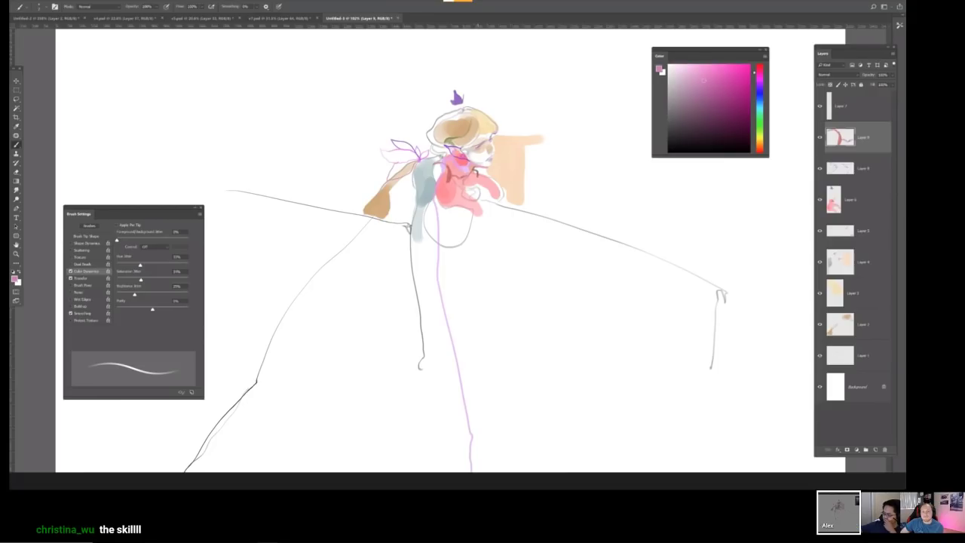
{"action": "mouse_move", "coordinate": [472, 176]}
{"action": "left_mouse_down"}
{"action": "mouse_move", "coordinate": [478, 187]}
{"action": "mouse_move", "coordinate": [451, 219]}
{"action": "left_mouse_up"}
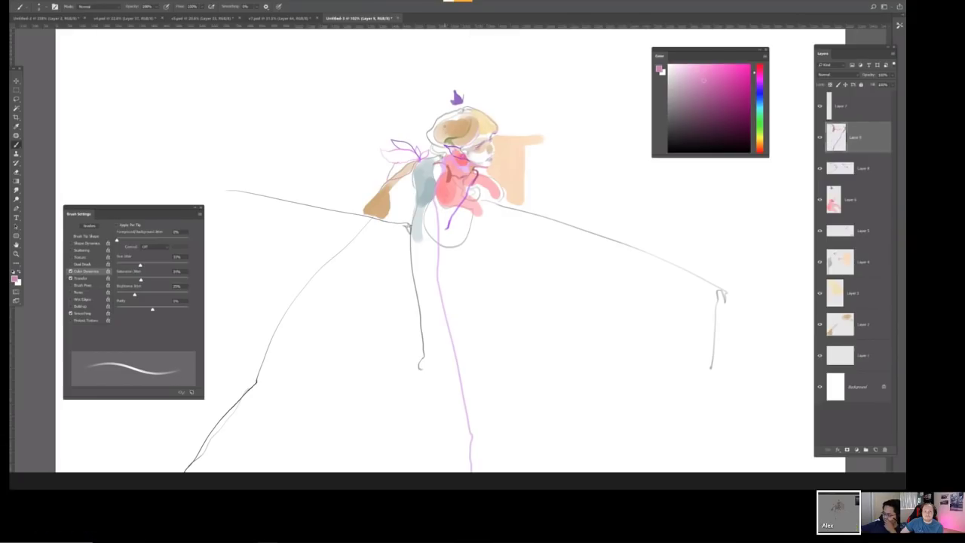
Paint mauve over the leaf-shaped bow and brown shading along the back arm, undoing the last stray stroke.
{"action": "mouse_move", "coordinate": [442, 117]}
{"action": "left_mouse_down"}
{"action": "mouse_move", "coordinate": [411, 161]}
{"action": "mouse_move", "coordinate": [420, 157]}
{"action": "mouse_move", "coordinate": [391, 180]}
{"action": "mouse_move", "coordinate": [397, 191]}
{"action": "mouse_move", "coordinate": [386, 208]}
{"action": "left_mouse_up"}
{"action": "key", "text": "ctrl+z"}
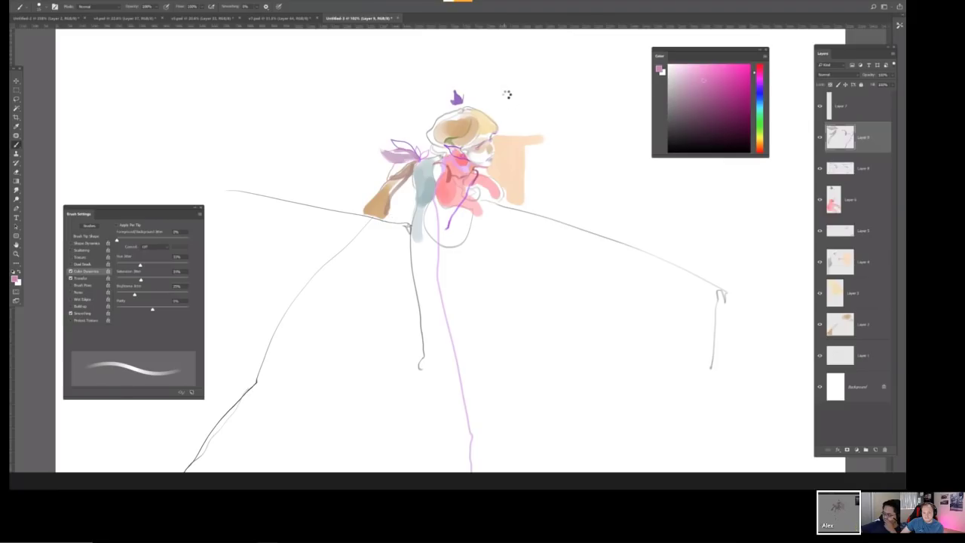
Mirror the canvas view, adjust the brush back to a thin tip and trace a lilac accent along the hair contour.
{"action": "key", "text": "ctrl+shift+h"}
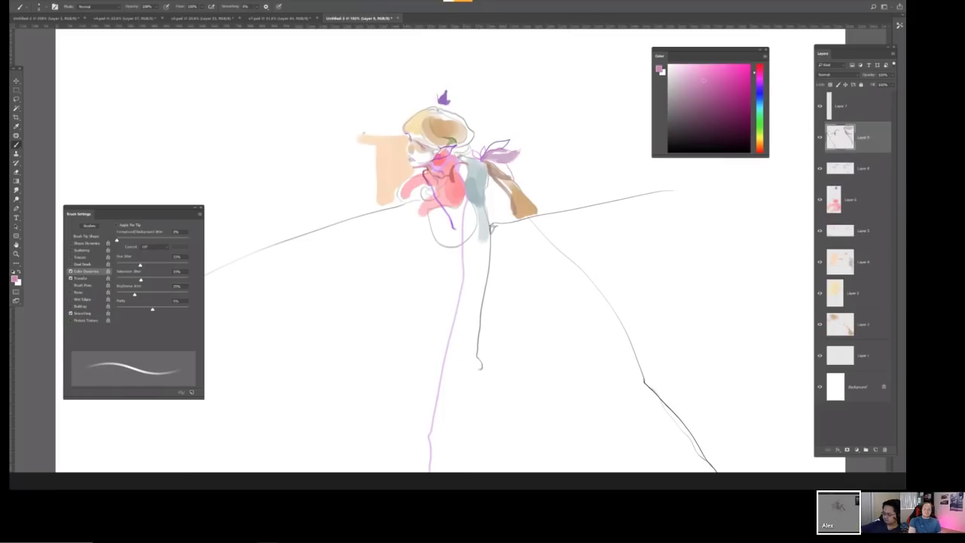
{"action": "key", "text": "bracketright"}
{"action": "key", "text": "bracketright"}
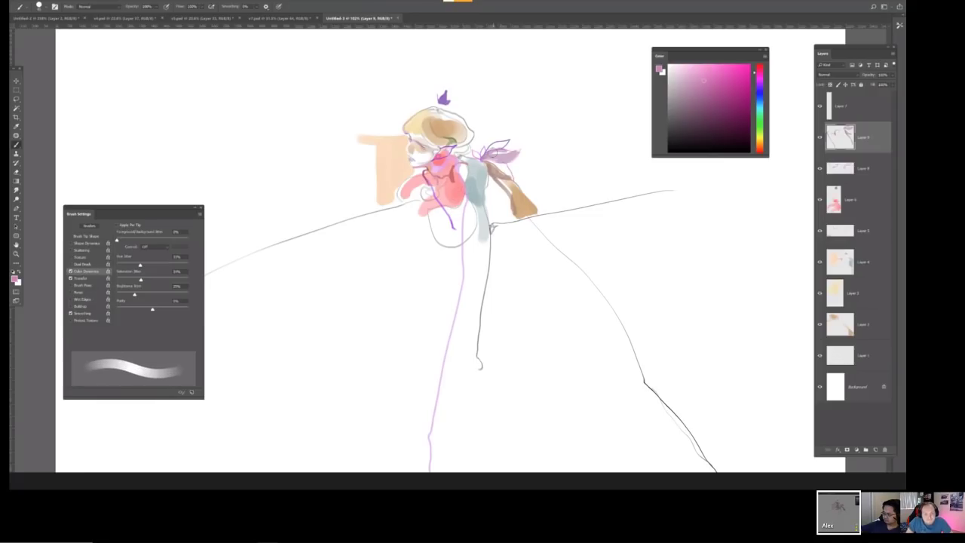
{"action": "key", "text": "bracketleft"}
{"action": "key", "text": "bracketleft"}
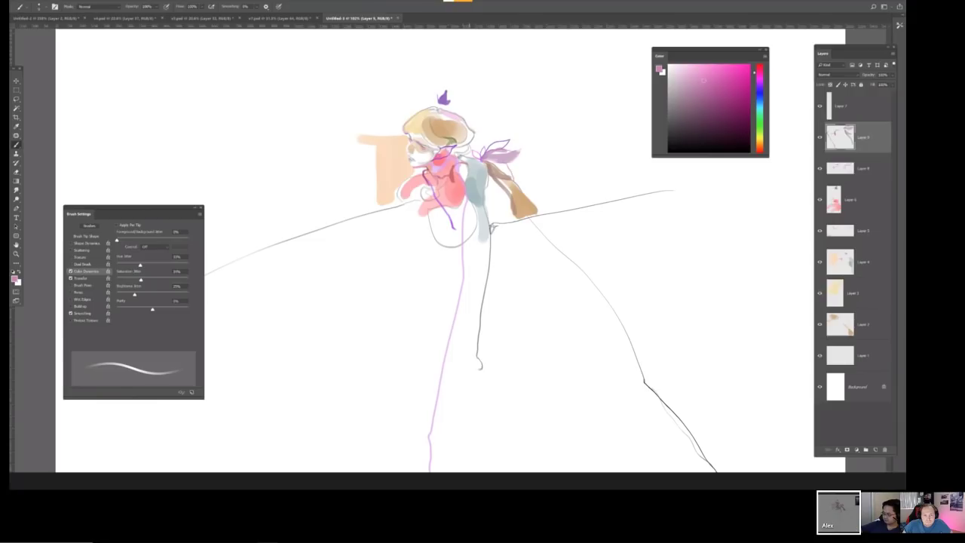
Sample the violet of the chest line and paint a long pink line hanging straight down from the torso.
{"action": "scroll", "coordinate": [439, 189], "scroll_direction": "down", "scroll_amount": 5}
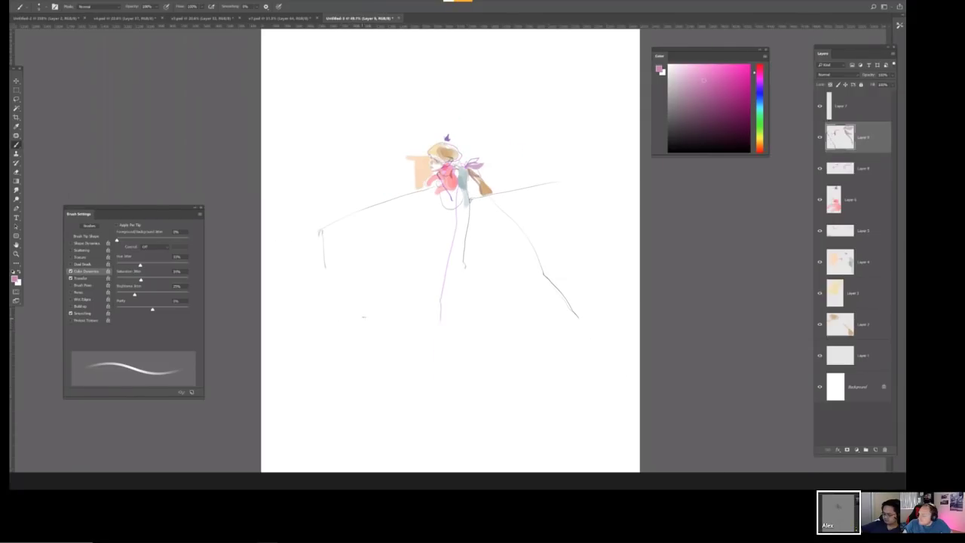
{"action": "scroll", "coordinate": [493, 209], "scroll_direction": "up", "scroll_amount": 5}
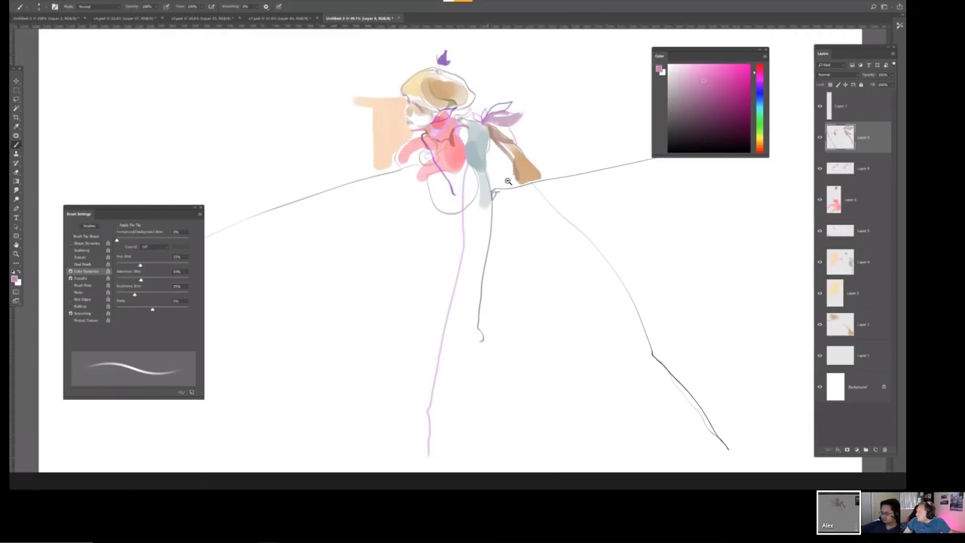
{"action": "left_click", "coordinate": [451, 191], "text": "alt"}
{"action": "mouse_move", "coordinate": [427, 168]}
{"action": "left_mouse_down"}
{"action": "mouse_move", "coordinate": [429, 246]}
{"action": "mouse_move", "coordinate": [429, 202]}
{"action": "left_mouse_up"}
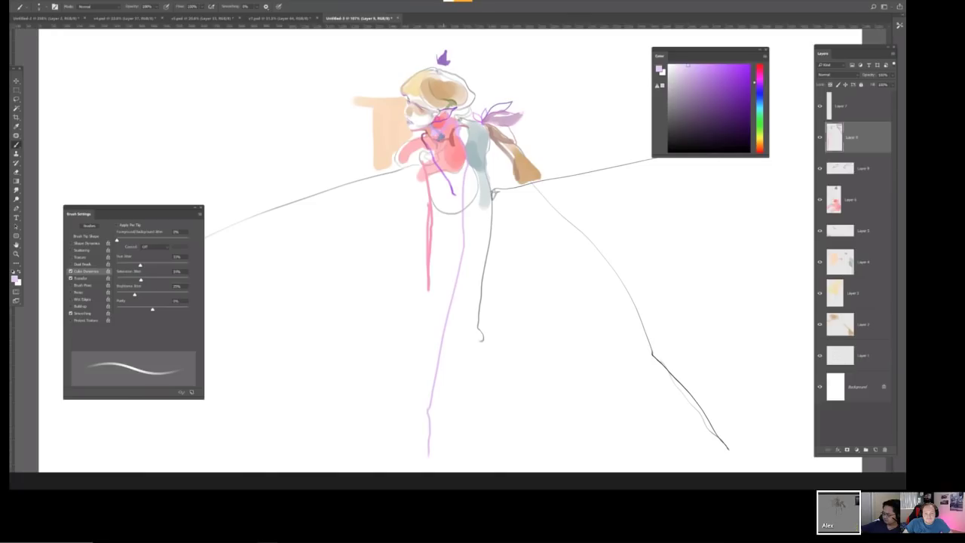
Add short accent strokes at the neckline and on the cheek of the face.
{"action": "left_click_drag", "start_coordinate": [433, 129], "coordinate": [443, 137]}
{"action": "left_click_drag", "start_coordinate": [418, 108], "coordinate": [424, 111]}
{"action": "left_click_drag", "start_coordinate": [418, 108], "coordinate": [425, 112]}
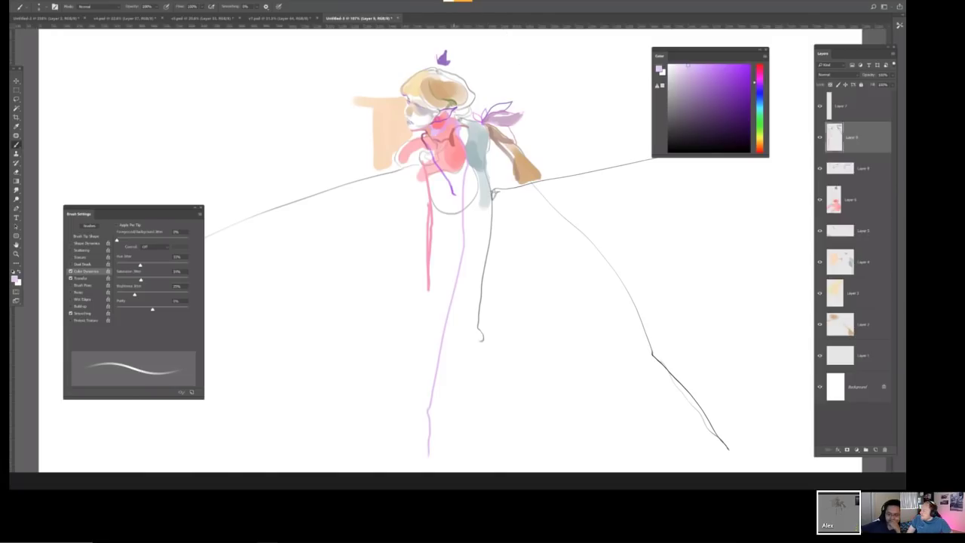
Mirror the view, try a thin violet line along the upper edge of the peach shape and undo it.
{"action": "scroll", "coordinate": [451, 136], "scroll_direction": "down", "scroll_amount": 5}
{"action": "scroll", "coordinate": [450, 136], "scroll_direction": "up", "scroll_amount": 4}
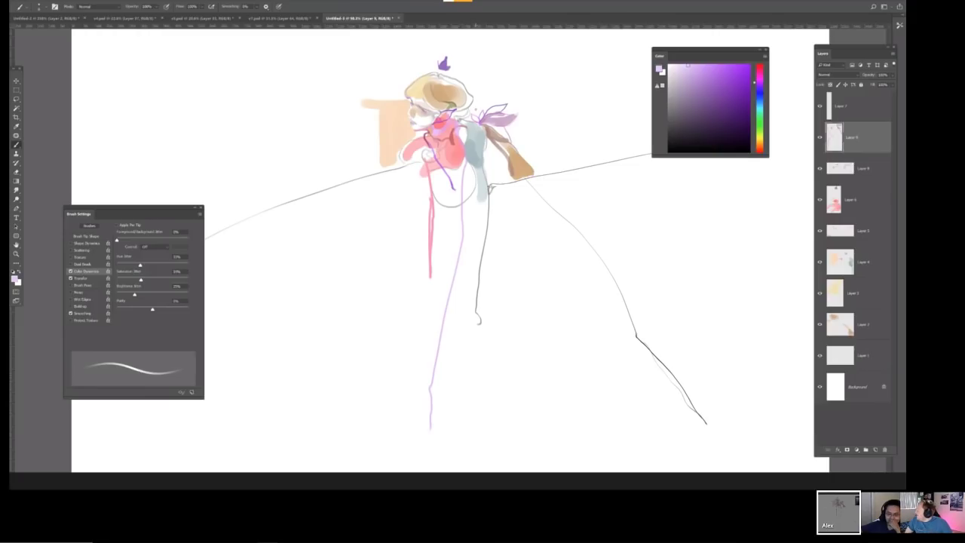
{"action": "key", "text": "h"}
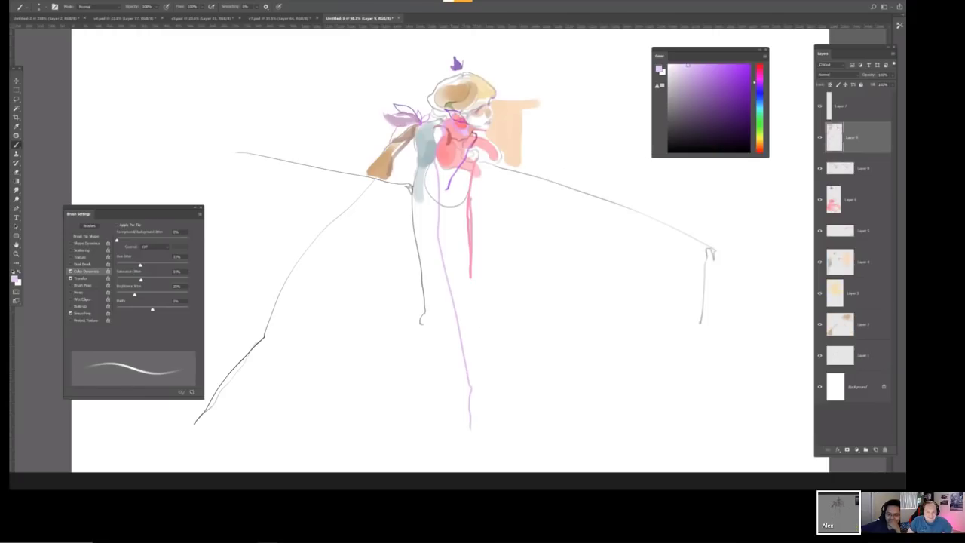
{"action": "scroll", "coordinate": [491, 111], "scroll_direction": "up", "scroll_amount": 2}
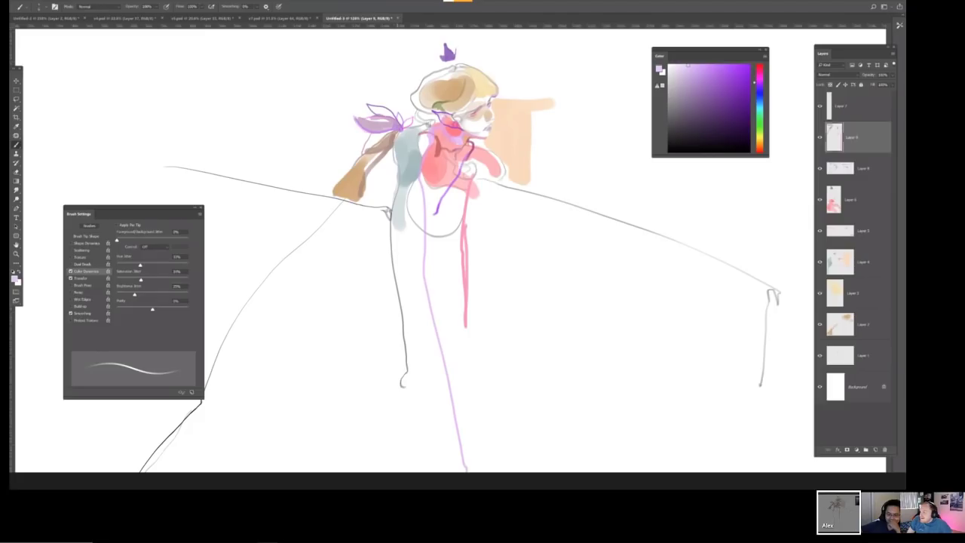
{"action": "scroll", "coordinate": [434, 150], "scroll_direction": "down", "scroll_amount": 2}
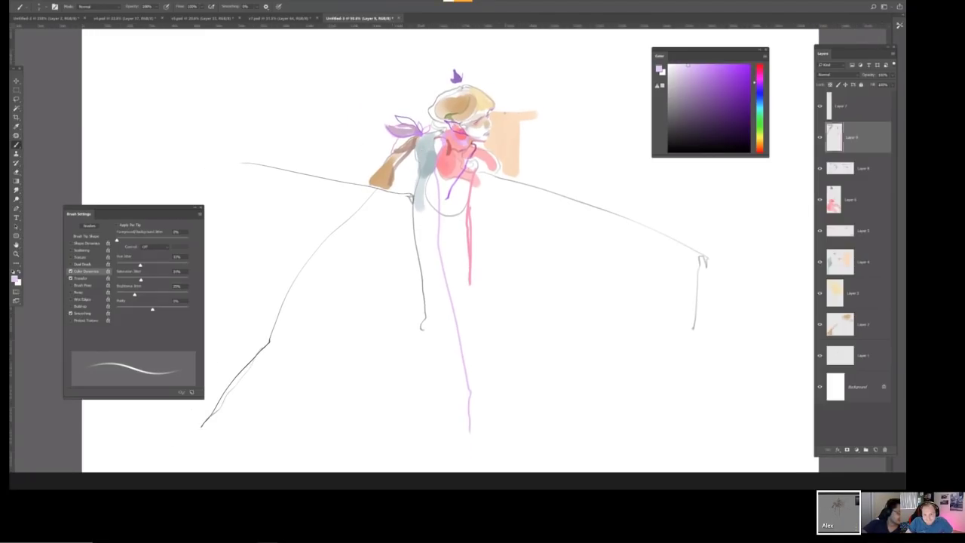
{"action": "mouse_move", "coordinate": [492, 111]}
{"action": "left_mouse_down"}
{"action": "mouse_move", "coordinate": [536, 113]}
{"action": "mouse_move", "coordinate": [536, 136]}
{"action": "left_mouse_up"}
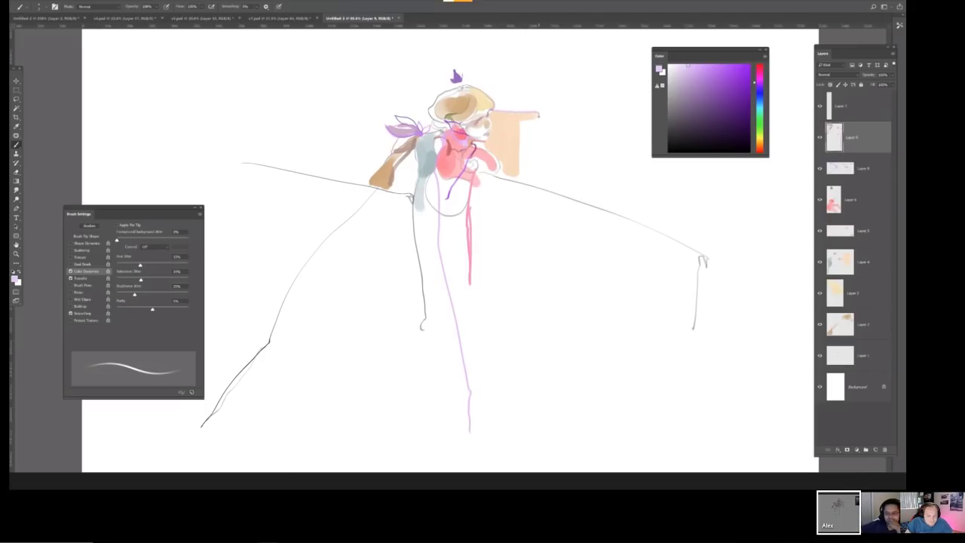
{"action": "key", "text": "ctrl+z"}
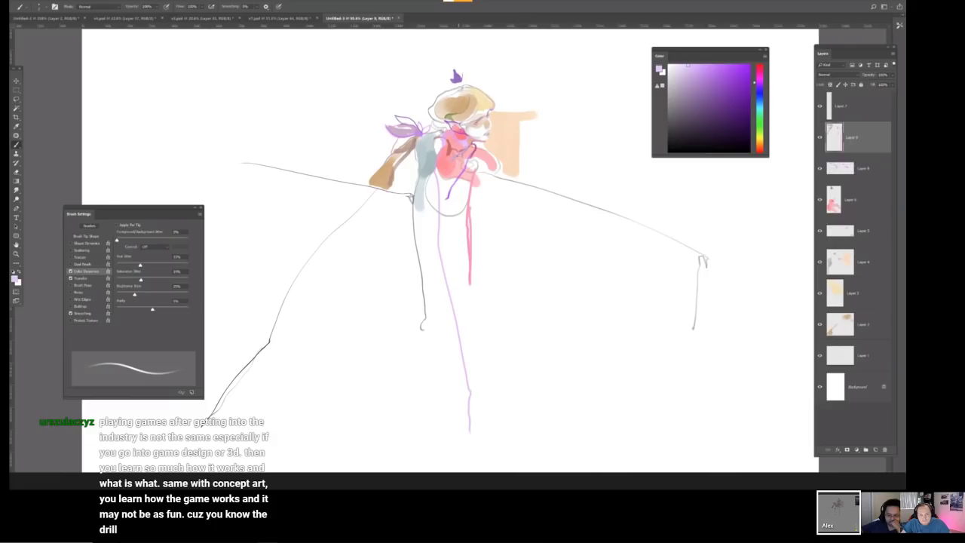
Paint thin grey and violet strokes down the back edge of the blue-grey shape behind the torso.
{"action": "left_click_drag", "start_coordinate": [430, 144], "coordinate": [414, 170]}
{"action": "left_click_drag", "start_coordinate": [424, 180], "coordinate": [417, 208]}
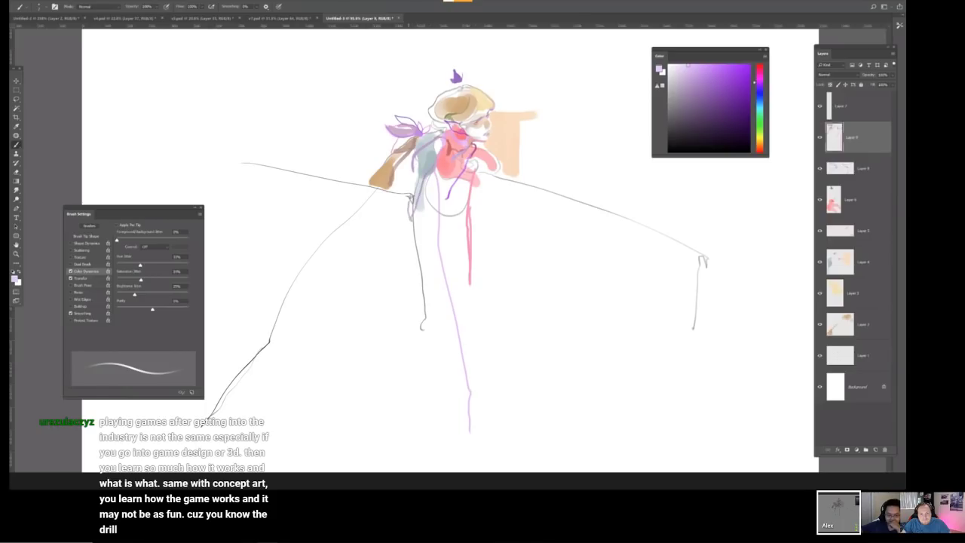
{"action": "left_click_drag", "start_coordinate": [415, 169], "coordinate": [408, 222]}
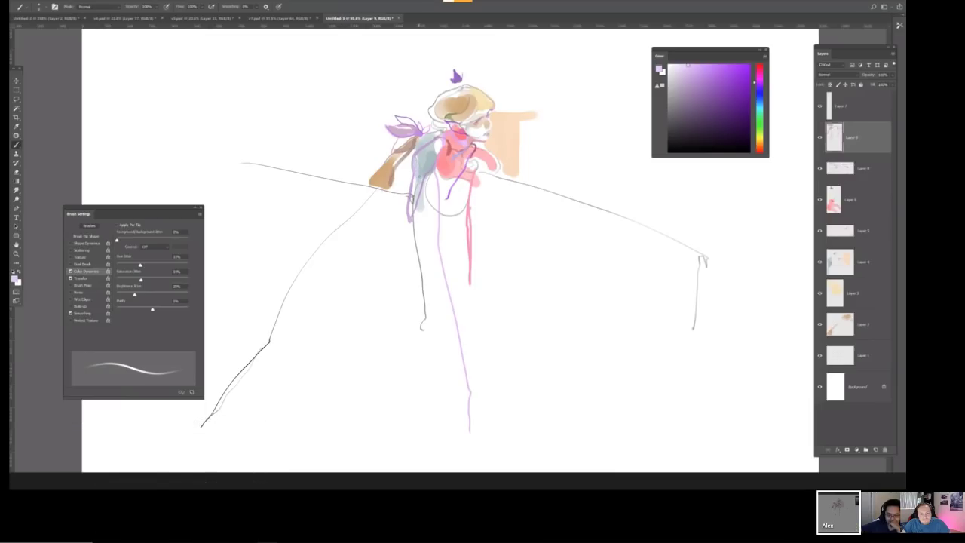
Add a new layer, pick a dark violet, and paint lines along the blue-grey shape's edge and from the chest to the curved torso outline.
{"action": "key", "text": "ctrl+shift+n"}
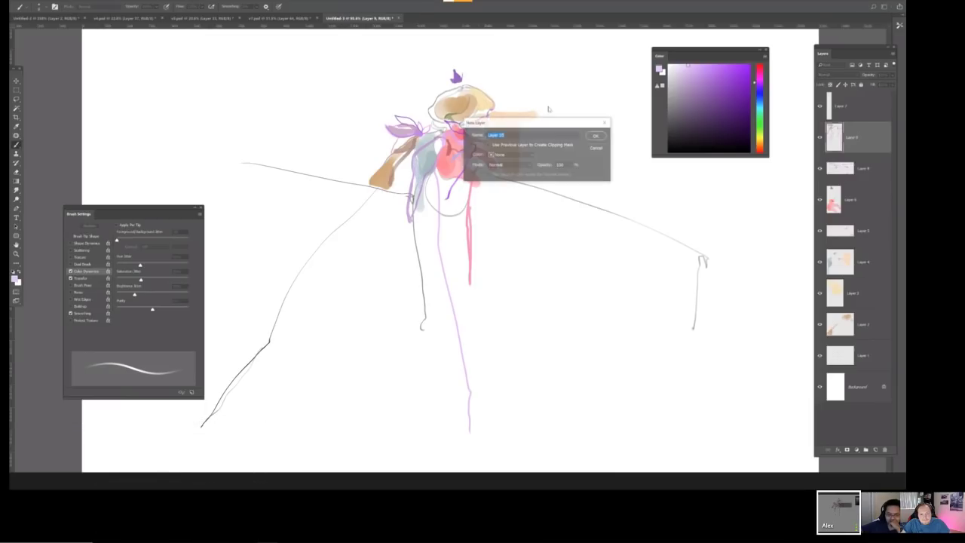
{"action": "key", "text": "Return"}
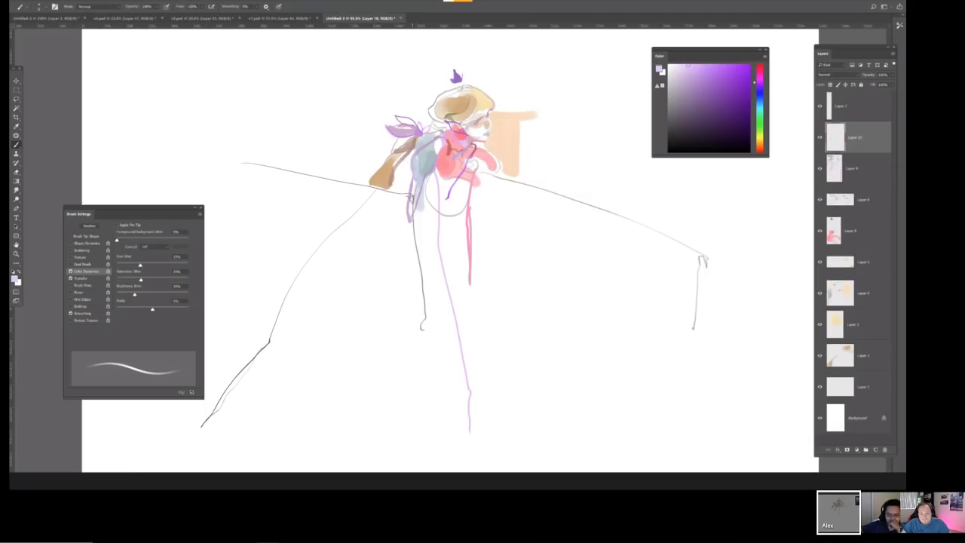
{"action": "left_click", "coordinate": [745, 121]}
{"action": "left_click_drag", "start_coordinate": [420, 149], "coordinate": [413, 185]}
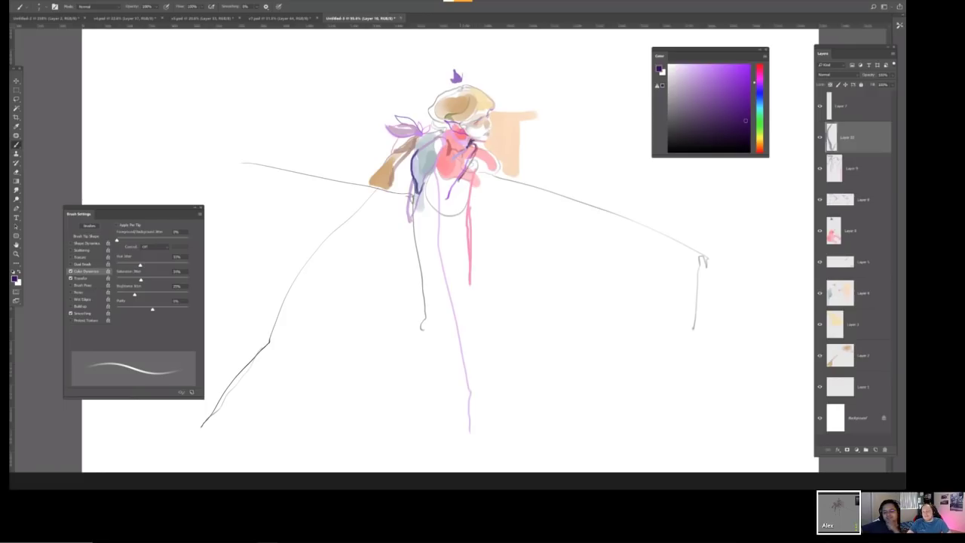
{"action": "left_click_drag", "start_coordinate": [454, 184], "coordinate": [428, 219]}
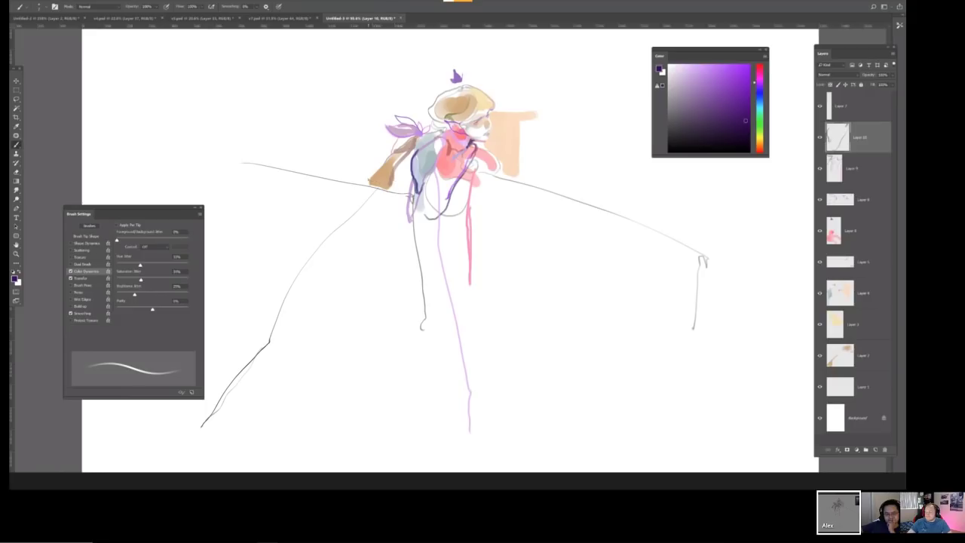
Try a leaf-shaped outline beside the brown shape, undo it, and paint thick dark violet strokes down the chest line with a larger brush.
{"action": "mouse_move", "coordinate": [369, 181]}
{"action": "left_mouse_down"}
{"action": "mouse_move", "coordinate": [337, 193]}
{"action": "mouse_move", "coordinate": [370, 184]}
{"action": "left_mouse_up"}
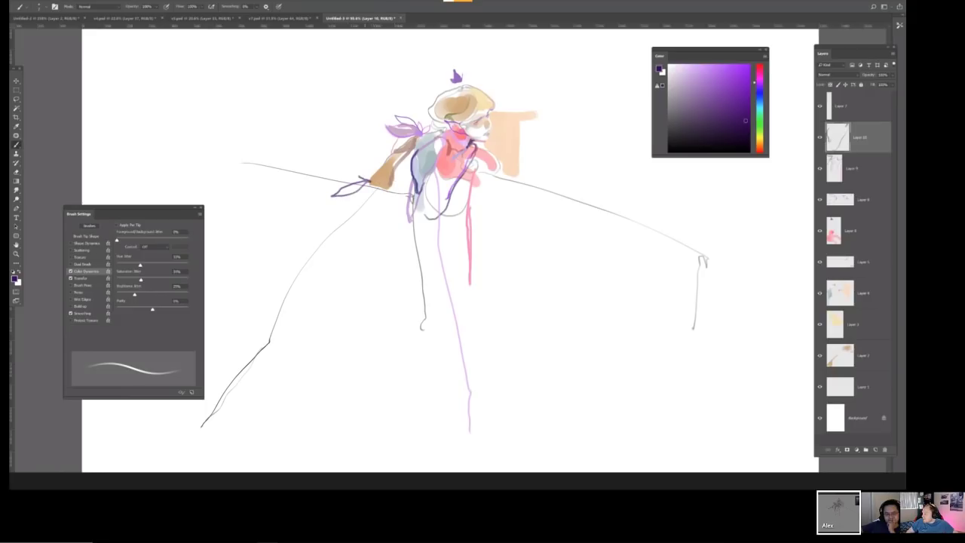
{"action": "key", "text": "ctrl+z"}
{"action": "key", "text": "bracketright"}
{"action": "key", "text": "bracketright"}
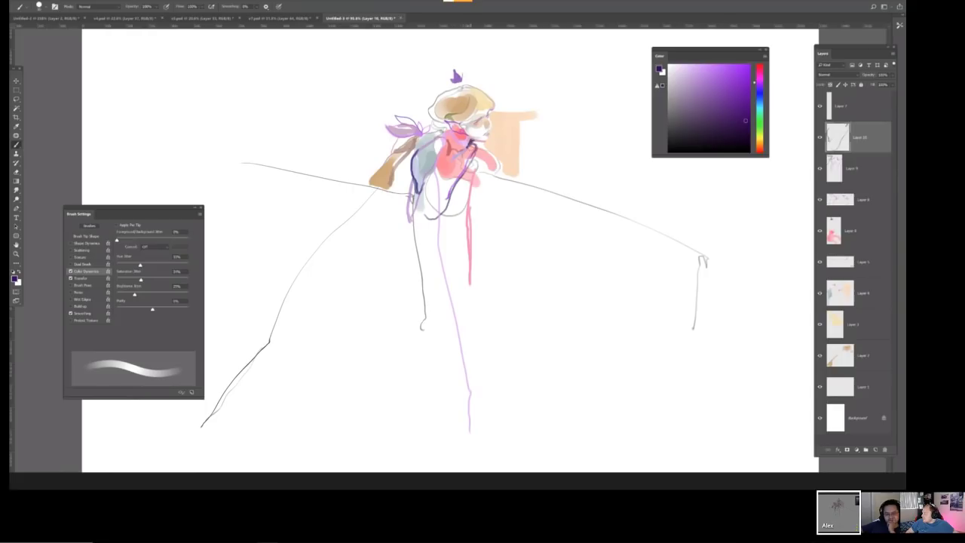
{"action": "mouse_move", "coordinate": [470, 151]}
{"action": "left_mouse_down"}
{"action": "mouse_move", "coordinate": [453, 188]}
{"action": "mouse_move", "coordinate": [437, 190]}
{"action": "left_mouse_up"}
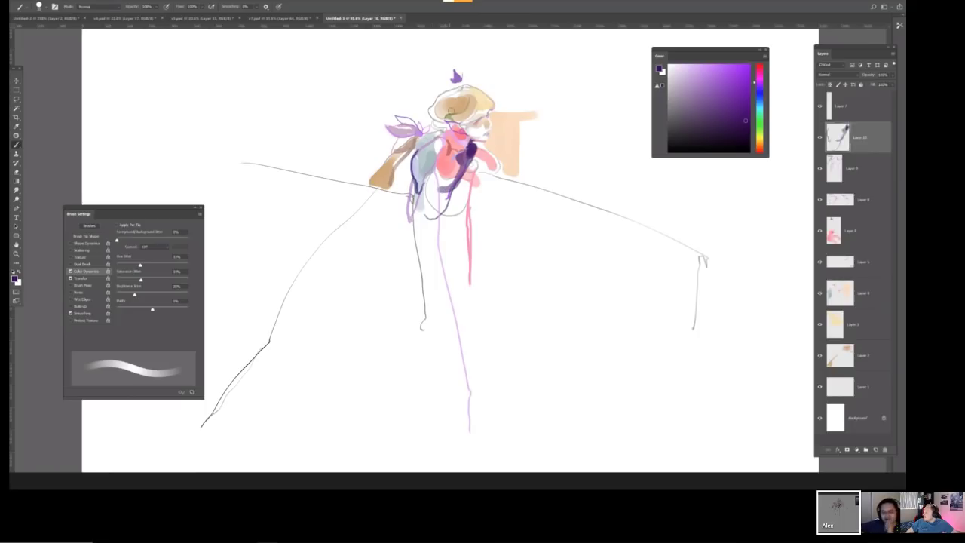
{"action": "key", "text": "bracketleft"}
{"action": "key", "text": "bracketleft"}
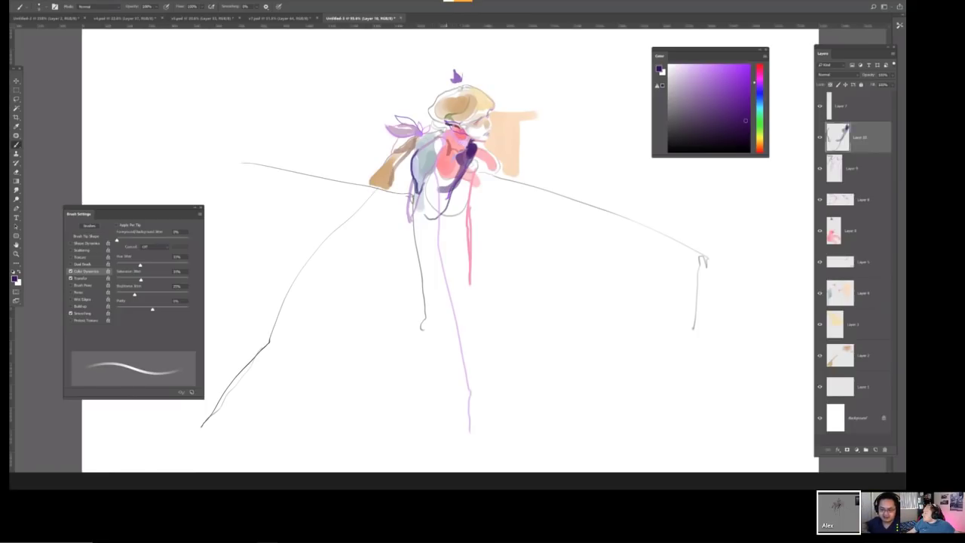
Add a new layer above the topmost layer and paint dark maroon shapes at the back of the neck.
{"action": "left_click", "coordinate": [863, 107]}
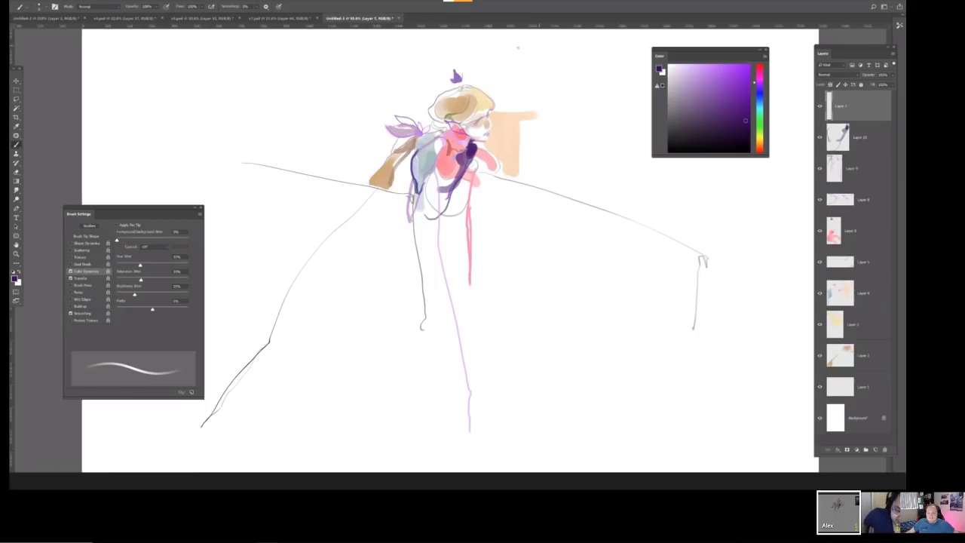
{"action": "key", "text": "ctrl+shift+n"}
{"action": "left_click", "coordinate": [601, 137]}
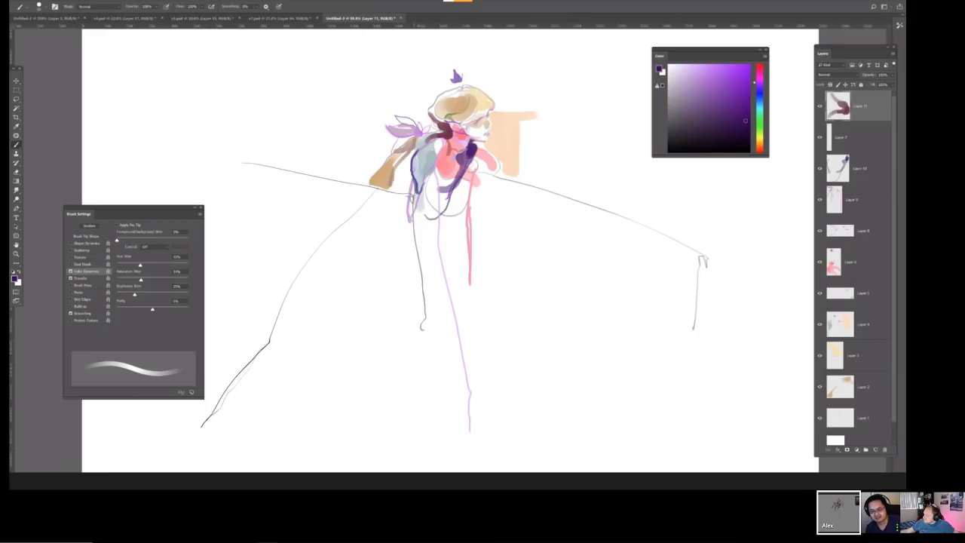
Mirror the view, try a long dark maroon line around the hat and sweeping out behind the figure, and undo it.
{"action": "key", "text": "ctrl+minus"}
{"action": "key", "text": "ctrl+shift+h"}
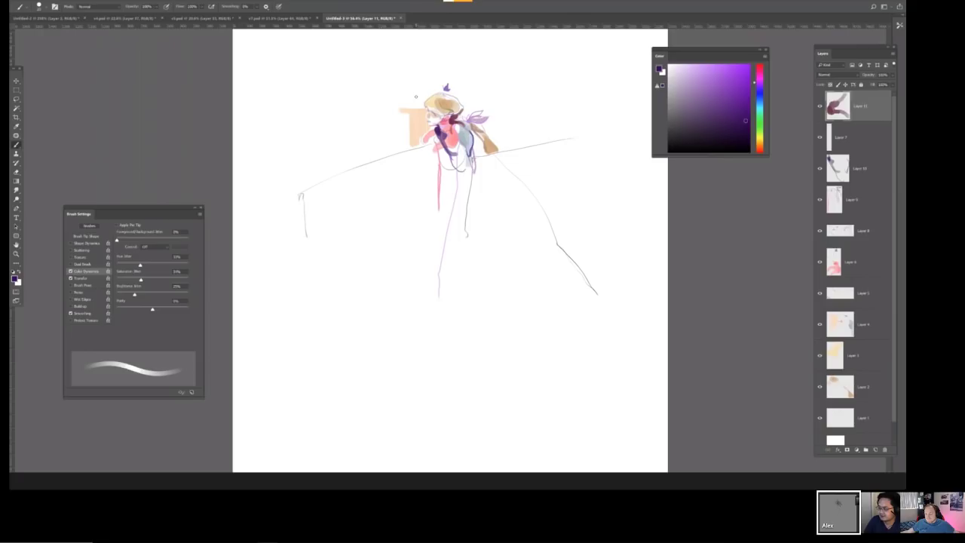
{"action": "scroll", "coordinate": [448, 160], "scroll_direction": "up", "scroll_amount": 2}
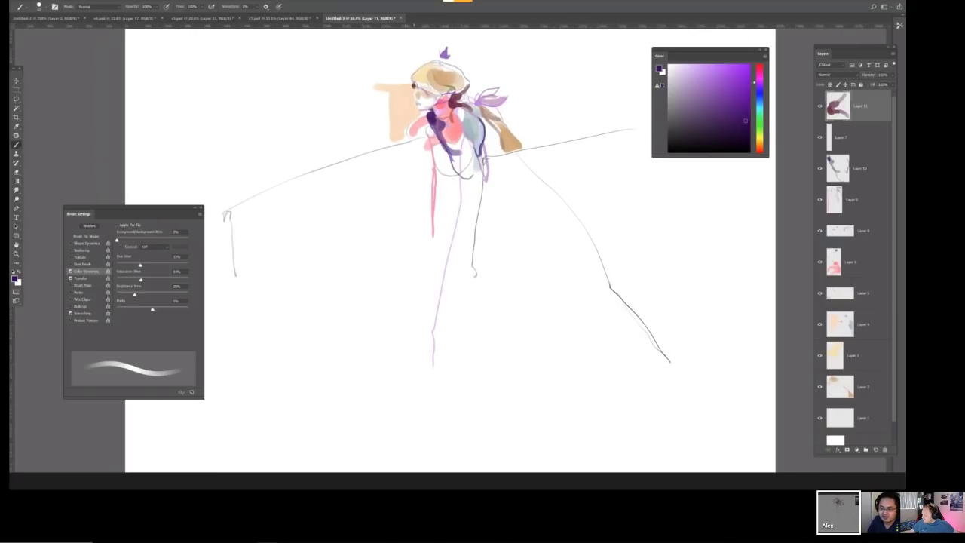
{"action": "mouse_move", "coordinate": [415, 87]}
{"action": "left_mouse_down"}
{"action": "mouse_move", "coordinate": [410, 69]}
{"action": "mouse_move", "coordinate": [433, 59]}
{"action": "mouse_move", "coordinate": [457, 68]}
{"action": "mouse_move", "coordinate": [473, 90]}
{"action": "mouse_move", "coordinate": [477, 39]}
{"action": "mouse_move", "coordinate": [593, 87]}
{"action": "mouse_move", "coordinate": [570, 132]}
{"action": "left_mouse_up"}
{"action": "key", "text": "ctrl+minus"}
{"action": "key", "text": "ctrl+alt+z"}
{"action": "key", "text": "ctrl+alt+z"}
{"action": "key", "text": "ctrl+alt+z"}
{"action": "key", "text": "ctrl+alt+z"}
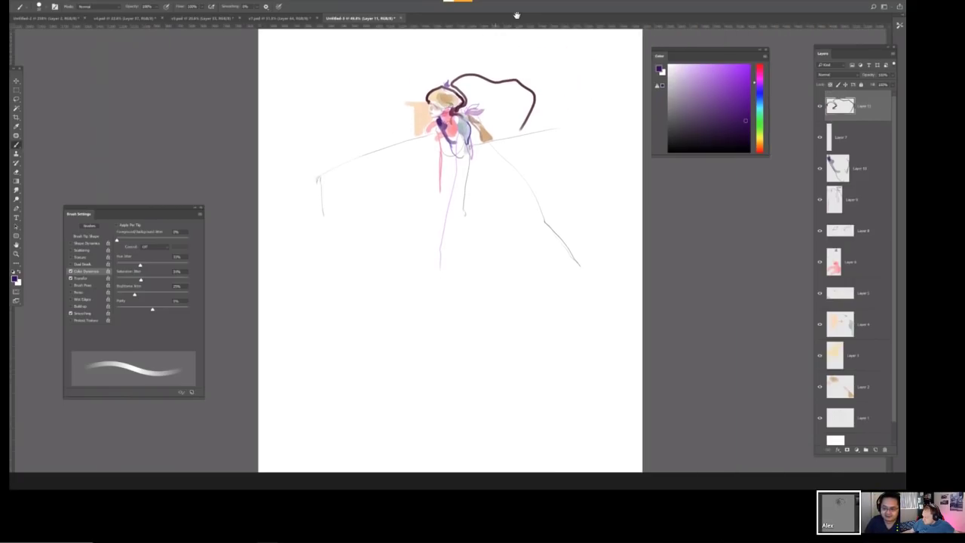
{"action": "key", "text": "ctrl+alt+z"}
{"action": "key", "text": "ctrl+alt+z"}
{"action": "key", "text": "ctrl+alt+z"}
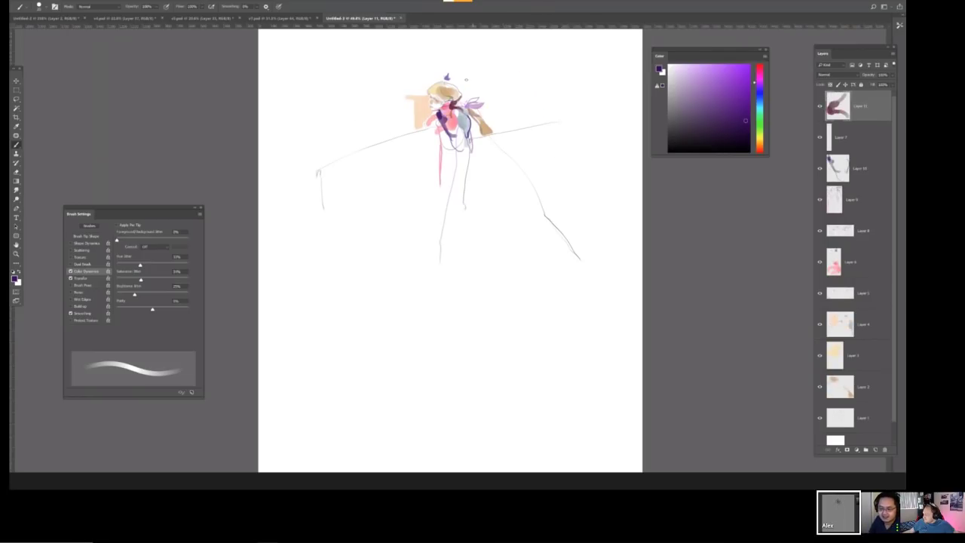
Sample the torso's pink, undo a trial violet wash at the waist, and paint a broad yellow band from the chest down the leg line.
{"action": "key", "text": "ctrl+plus"}
{"action": "left_click", "coordinate": [444, 144], "text": "alt"}
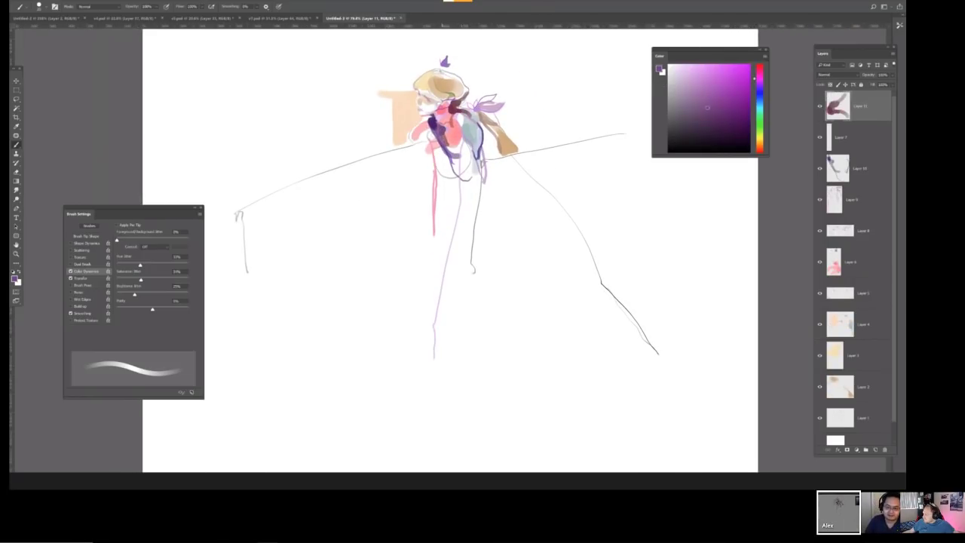
{"action": "left_click", "coordinate": [458, 143], "text": "alt"}
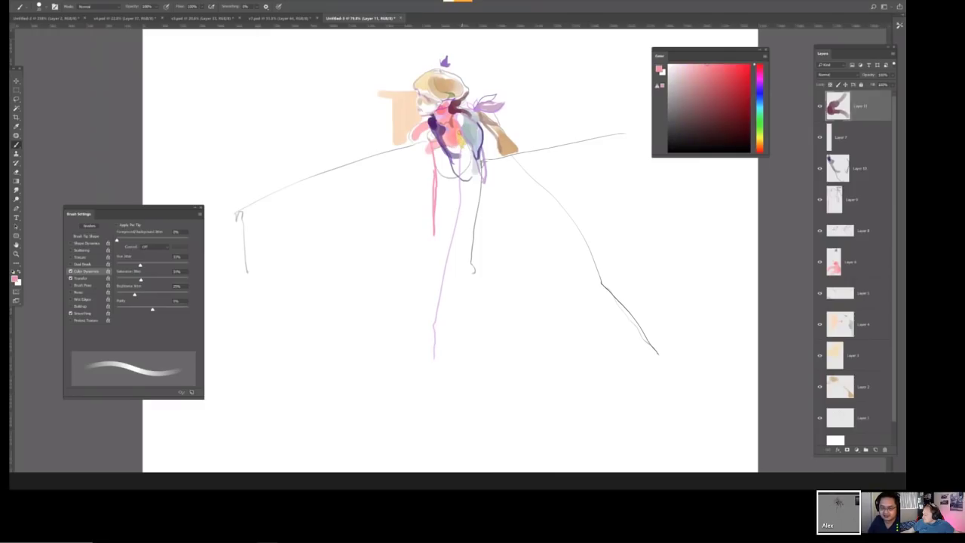
{"action": "key", "text": "bracketright"}
{"action": "key", "text": "bracketright"}
{"action": "key", "text": "bracketright"}
{"action": "key", "text": "bracketright"}
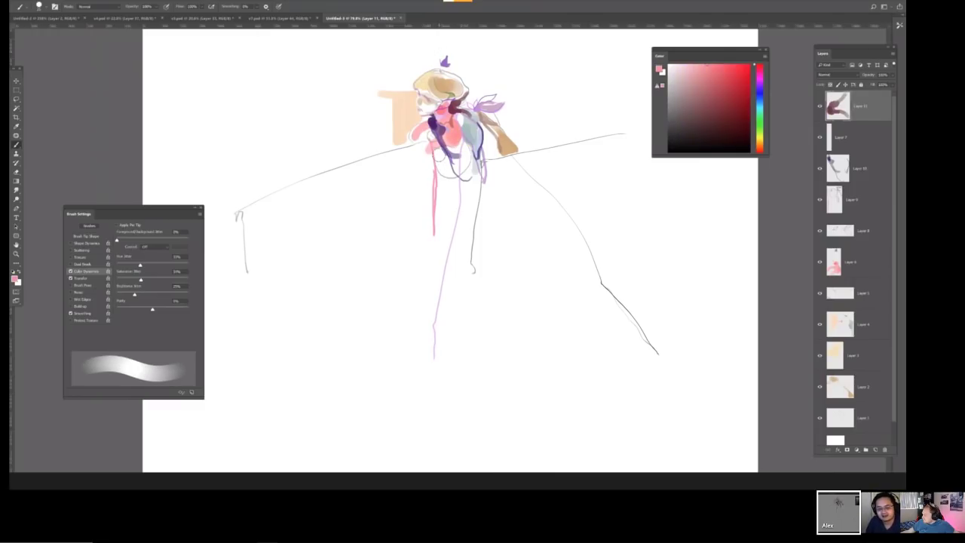
{"action": "mouse_move", "coordinate": [437, 152]}
{"action": "left_mouse_down"}
{"action": "mouse_move", "coordinate": [448, 171]}
{"action": "mouse_move", "coordinate": [451, 157]}
{"action": "mouse_move", "coordinate": [455, 177]}
{"action": "left_mouse_up"}
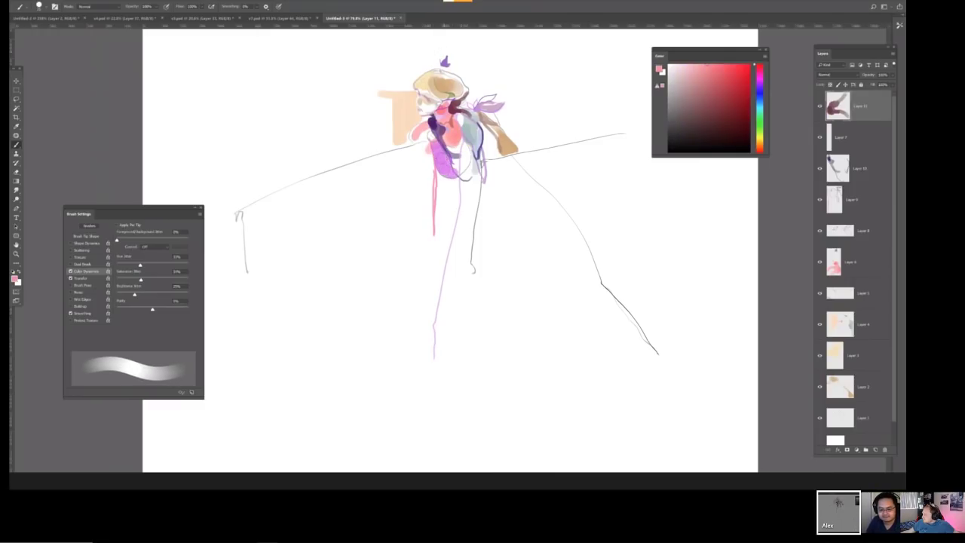
{"action": "key", "text": "ctrl+z"}
{"action": "mouse_move", "coordinate": [436, 141]}
{"action": "left_mouse_down"}
{"action": "mouse_move", "coordinate": [449, 171]}
{"action": "mouse_move", "coordinate": [444, 159]}
{"action": "mouse_move", "coordinate": [450, 235]}
{"action": "mouse_move", "coordinate": [454, 203]}
{"action": "mouse_move", "coordinate": [431, 328]}
{"action": "mouse_move", "coordinate": [438, 248]}
{"action": "left_mouse_up"}
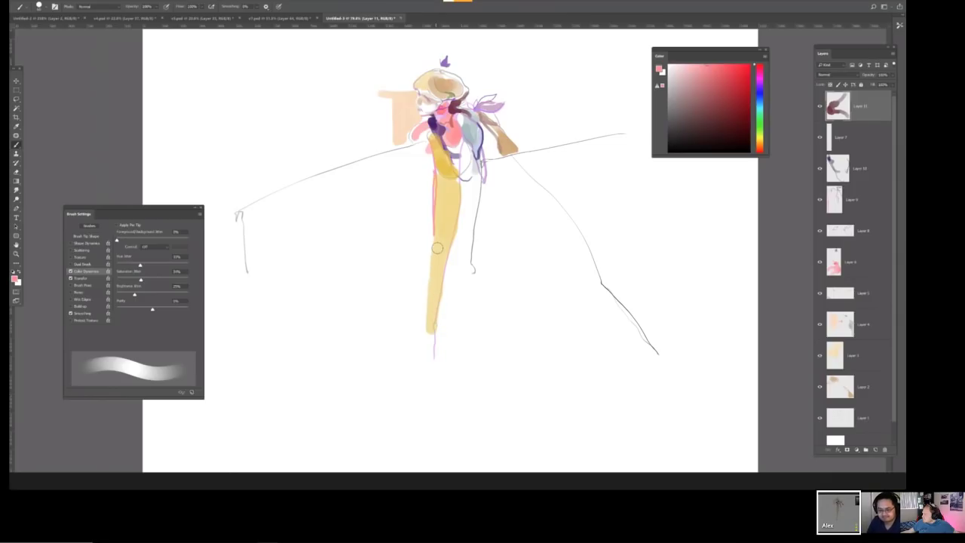
{"action": "key", "text": "bracketleft"}
{"action": "key", "text": "bracketleft"}
{"action": "key", "text": "bracketleft"}
{"action": "key", "text": "bracketleft"}
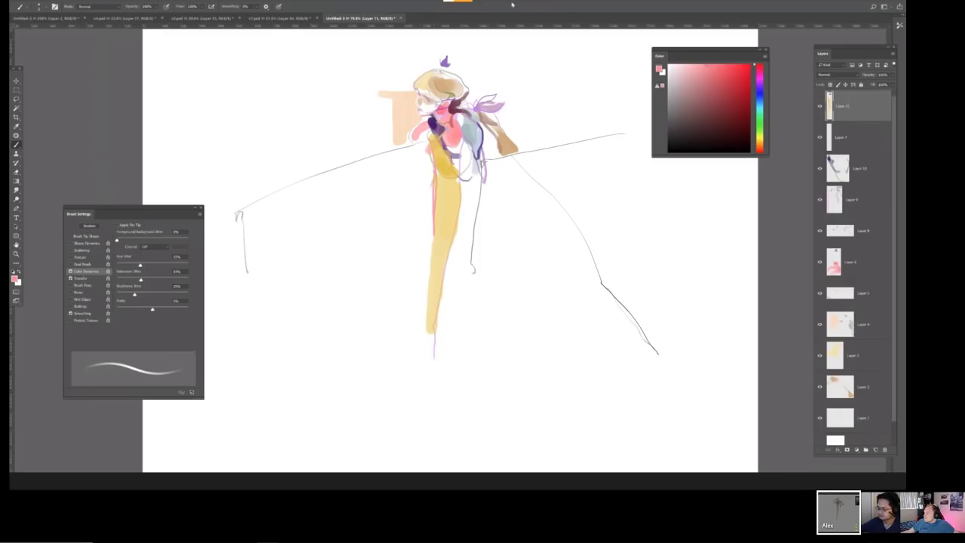
Compare the figure with the top layer hidden and shown, and erase the yellow inside the torso down to a thin curved rim.
{"action": "left_click", "coordinate": [821, 108]}
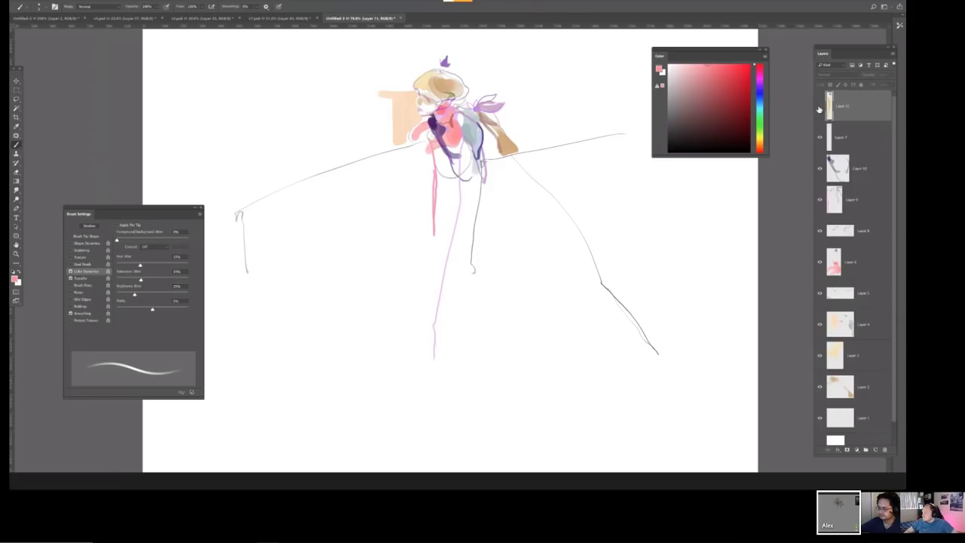
{"action": "left_click", "coordinate": [820, 108]}
{"action": "left_click", "coordinate": [819, 108]}
{"action": "left_click", "coordinate": [820, 108]}
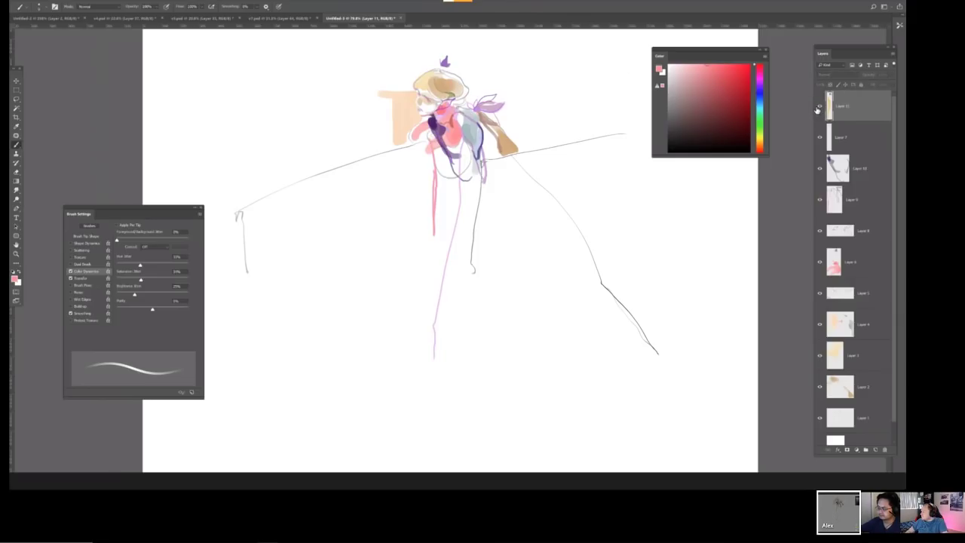
{"action": "key", "text": "e"}
{"action": "key", "text": "]"}
{"action": "key", "text": "]"}
{"action": "key", "text": "]"}
{"action": "key", "text": "]"}
{"action": "key", "text": "]"}
{"action": "key", "text": "]"}
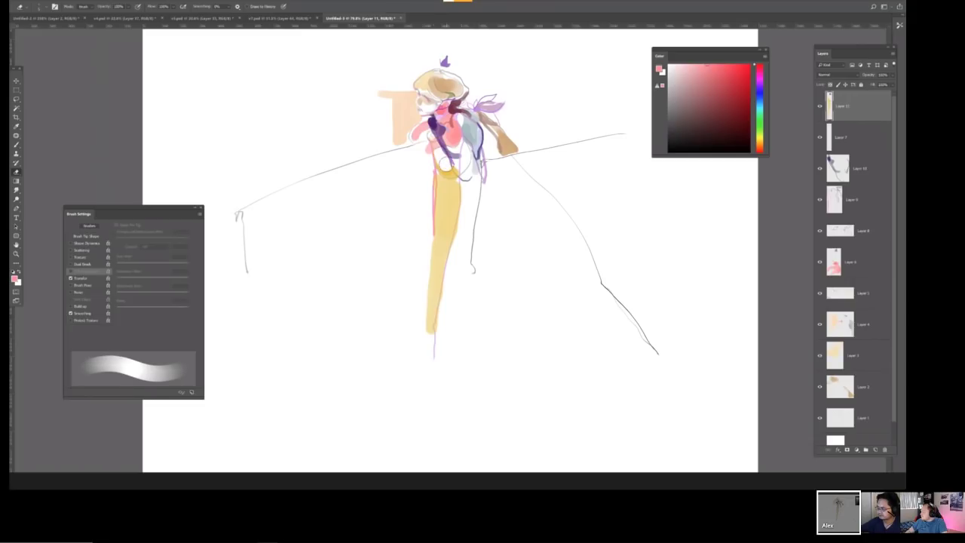
{"action": "key", "text": "]"}
{"action": "key", "text": "]"}
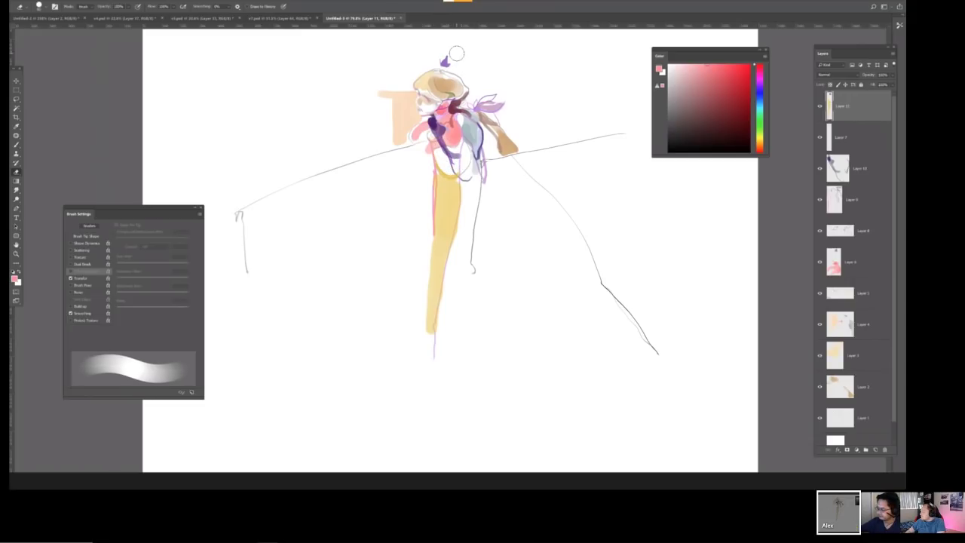
Erase the long yellow band hanging below the waist, leaving only the thin yellow curve under the torso.
{"action": "left_click_drag", "start_coordinate": [473, 178], "coordinate": [430, 332]}
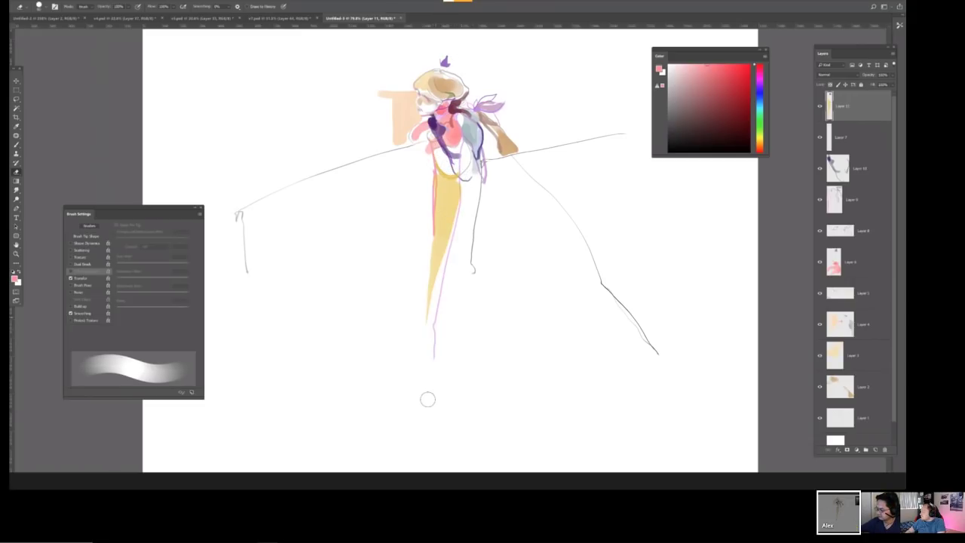
{"action": "key", "text": "ctrl+z"}
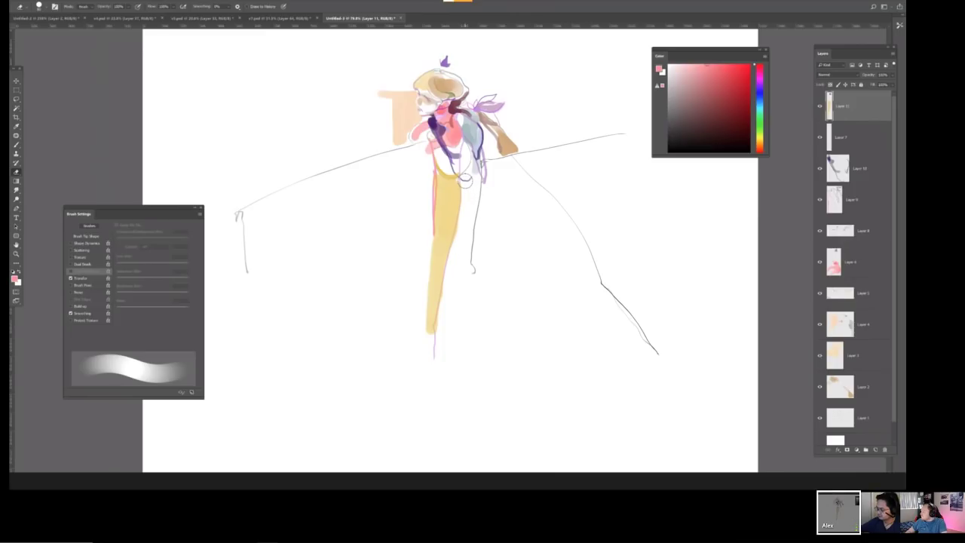
{"action": "left_click_drag", "start_coordinate": [458, 235], "coordinate": [435, 333]}
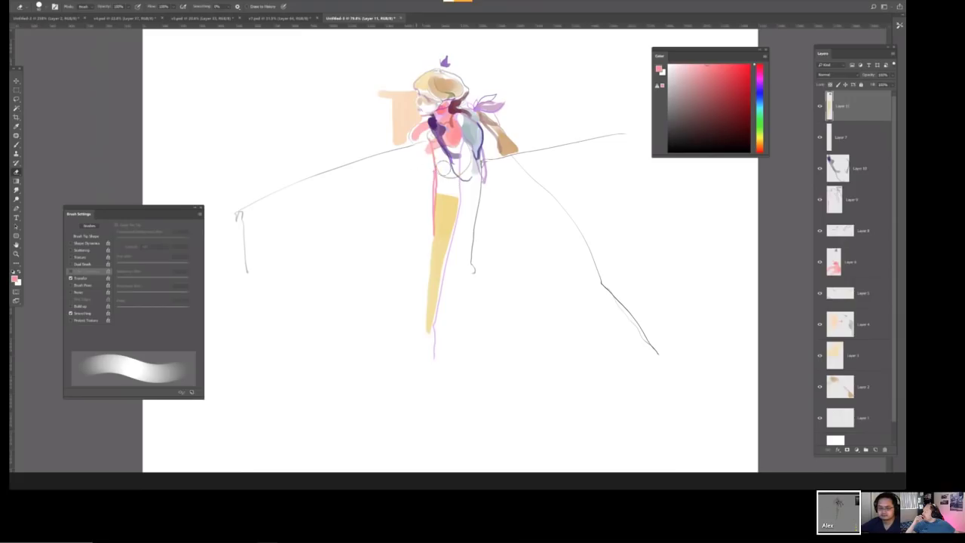
{"action": "mouse_move", "coordinate": [427, 179]}
{"action": "left_mouse_down"}
{"action": "mouse_move", "coordinate": [468, 189]}
{"action": "mouse_move", "coordinate": [429, 194]}
{"action": "mouse_move", "coordinate": [424, 173]}
{"action": "mouse_move", "coordinate": [460, 186]}
{"action": "mouse_move", "coordinate": [453, 248]}
{"action": "mouse_move", "coordinate": [445, 199]}
{"action": "mouse_move", "coordinate": [438, 370]}
{"action": "left_mouse_up"}
{"action": "key", "text": "bracketright"}
{"action": "key", "text": "bracketright"}
{"action": "key", "text": "bracketright"}
Try long brush lines sweeping down from the chest and from the back of the figure, undoing each one.
{"action": "key", "text": "b"}
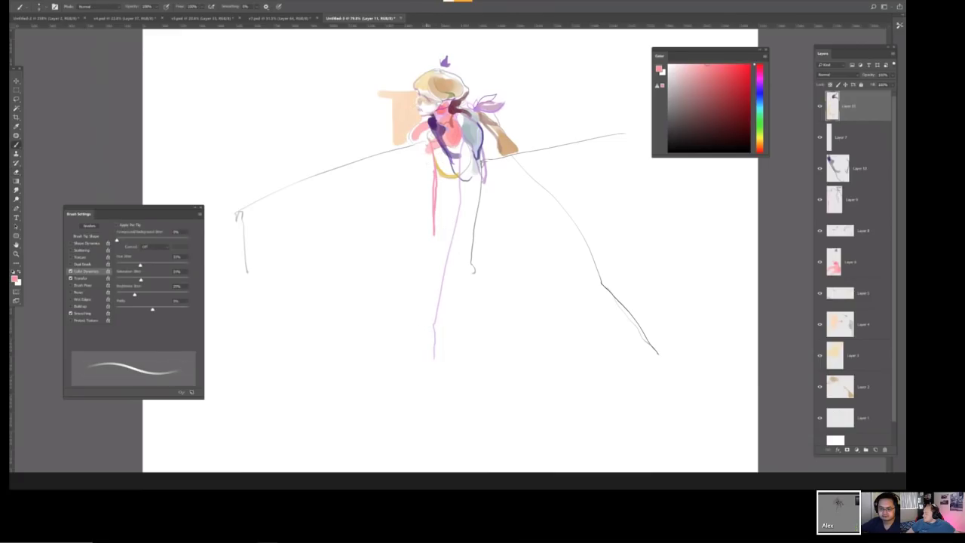
{"action": "left_click_drag", "start_coordinate": [432, 146], "coordinate": [397, 353]}
{"action": "key", "text": "ctrl+z"}
{"action": "left_click_drag", "start_coordinate": [401, 186], "coordinate": [368, 308]}
{"action": "key", "text": "ctrl+z"}
{"action": "left_click_drag", "start_coordinate": [423, 125], "coordinate": [265, 348]}
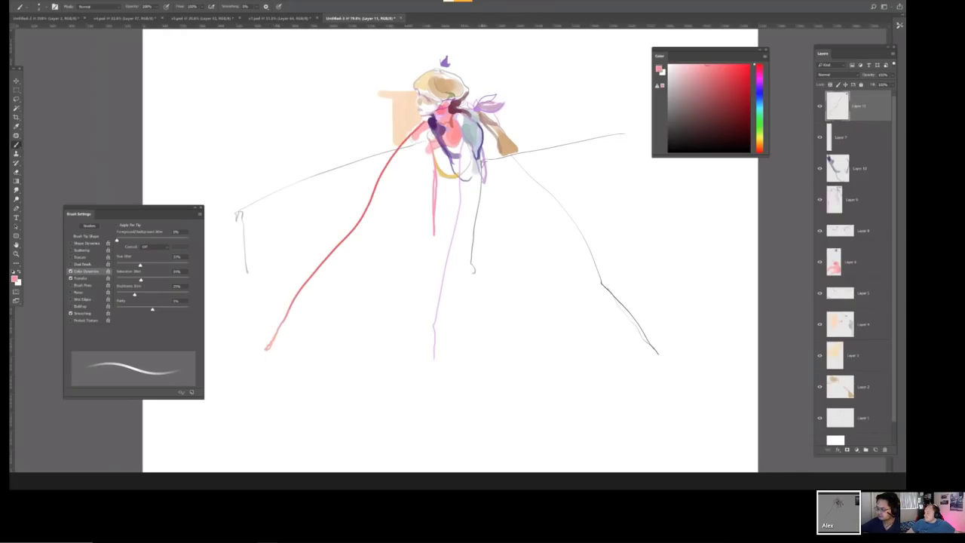
{"action": "key", "text": "ctrl+z"}
{"action": "left_click_drag", "start_coordinate": [483, 130], "coordinate": [467, 383]}
{"action": "key", "text": "ctrl+z"}
Redo and undo the last stroke to compare it, and flip the mirrored view back to its original orientation.
{"action": "scroll", "coordinate": [461, 85], "scroll_direction": "up", "scroll_amount": 3}
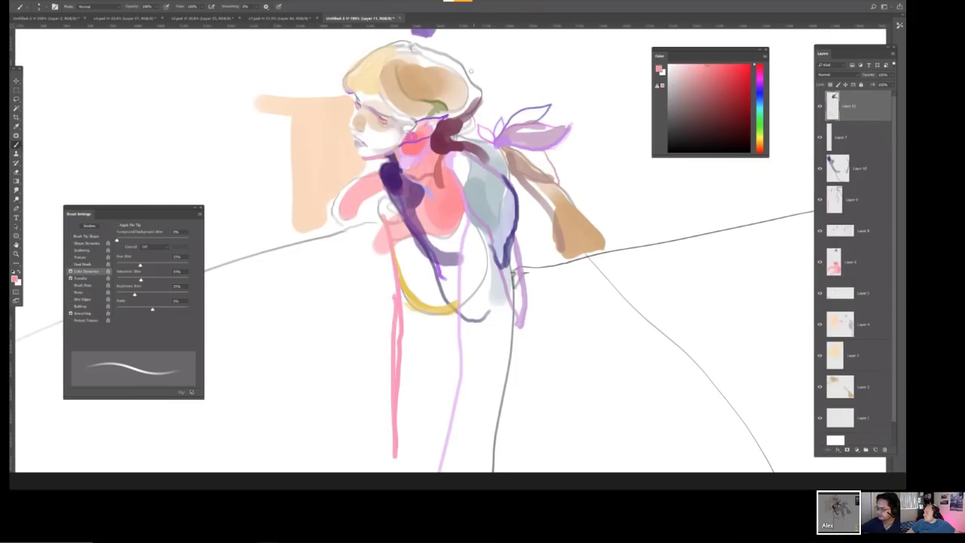
{"action": "key", "text": "bracketleft"}
{"action": "key", "text": "bracketleft"}
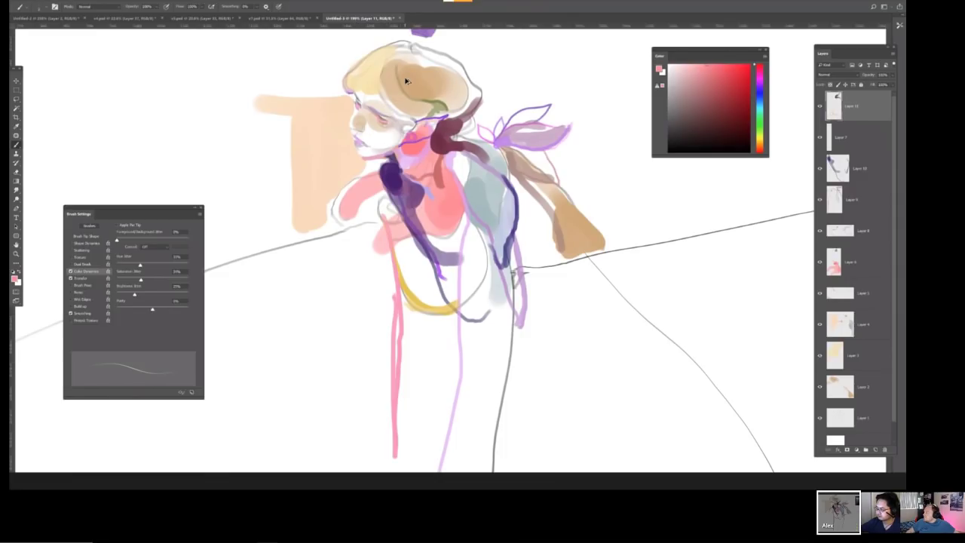
{"action": "key", "text": "ctrl+shift+z"}
{"action": "key", "text": "ctrl+z"}
{"action": "key", "text": "ctrl+0"}
{"action": "key", "text": "ctrl+shift+h"}
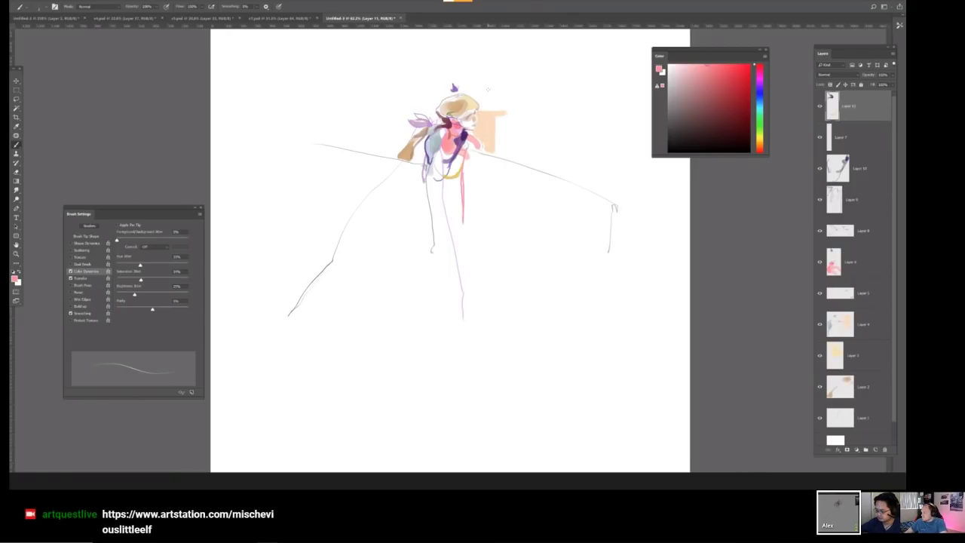
{"action": "scroll", "coordinate": [451, 109], "scroll_direction": "up", "scroll_amount": 1}
{"action": "scroll", "coordinate": [467, 100], "scroll_direction": "up", "scroll_amount": 1}
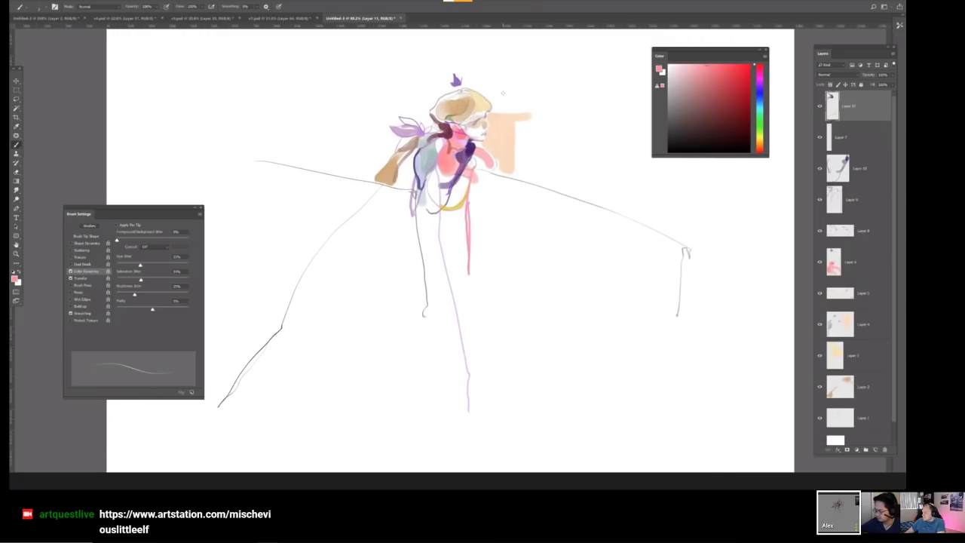
Add a new layer above the stack and set up a large soft-edged brush with a deep crimson colour.
{"action": "key", "text": "ctrl+shift+n"}
{"action": "key", "text": "Return"}
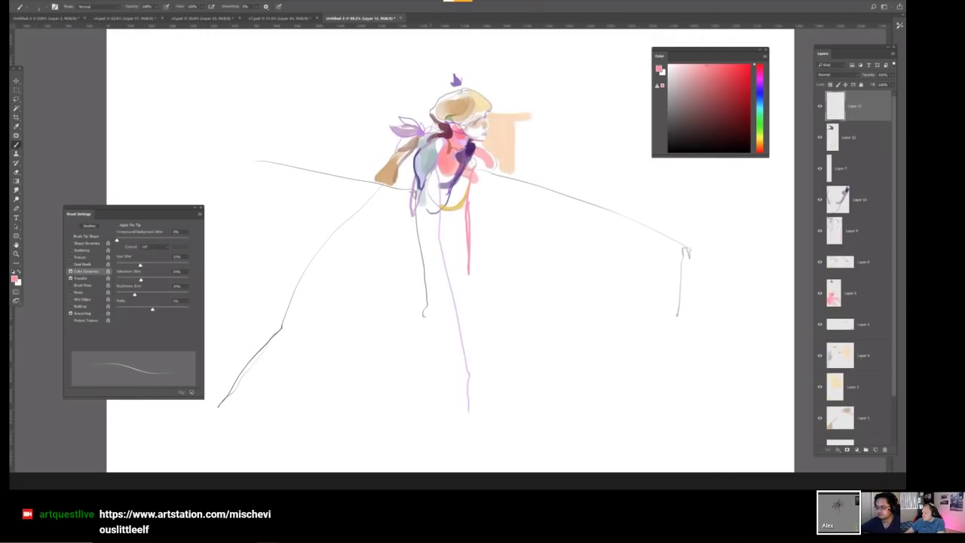
{"action": "key", "text": "bracketright"}
{"action": "key", "text": "bracketright"}
{"action": "key", "text": "bracketright"}
{"action": "key", "text": "bracketright"}
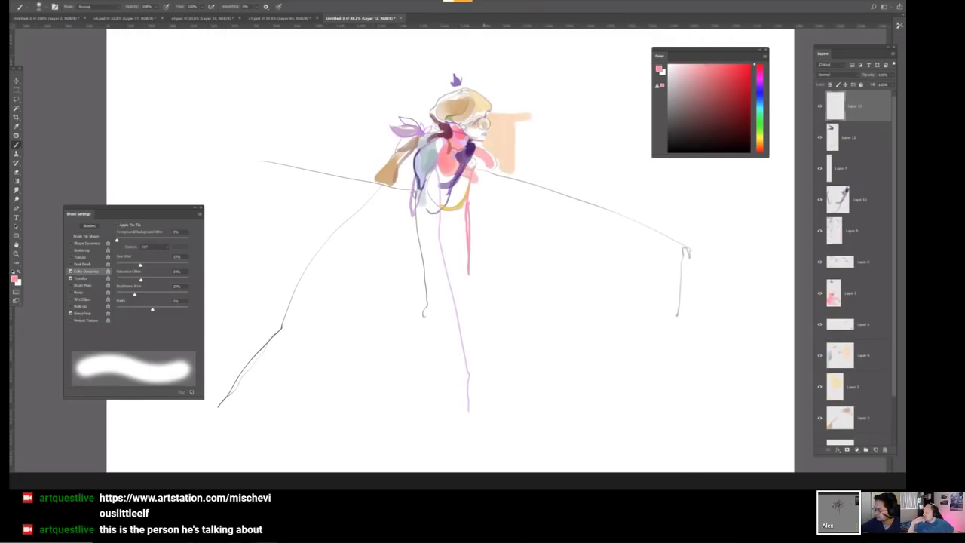
{"action": "key", "text": "bracketright"}
{"action": "key", "text": "shift+bracketleft"}
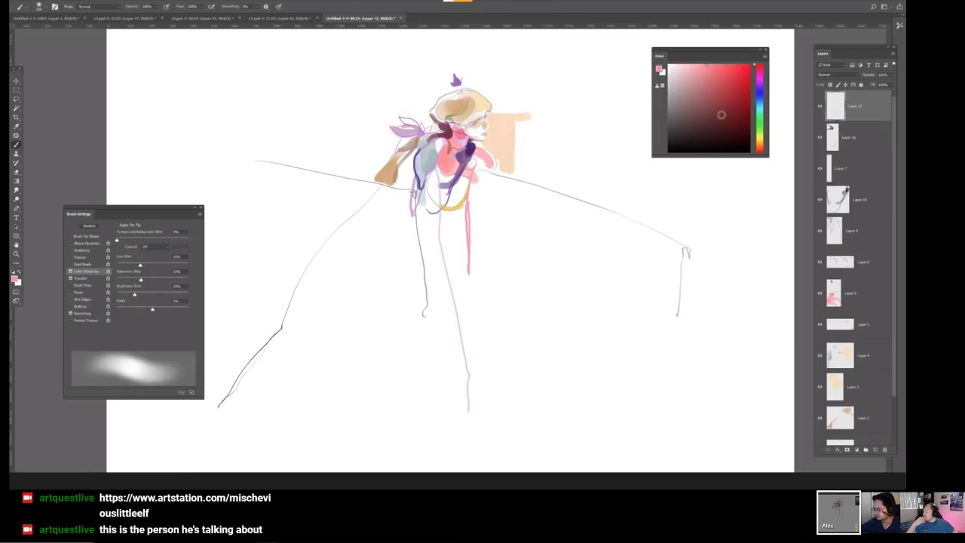
{"action": "left_click", "coordinate": [742, 89]}
Try soft airbrushed strokes over the neck and down below the waist, undoing each one.
{"action": "left_click_drag", "start_coordinate": [460, 120], "coordinate": [437, 121]}
{"action": "key", "text": "ctrl+z"}
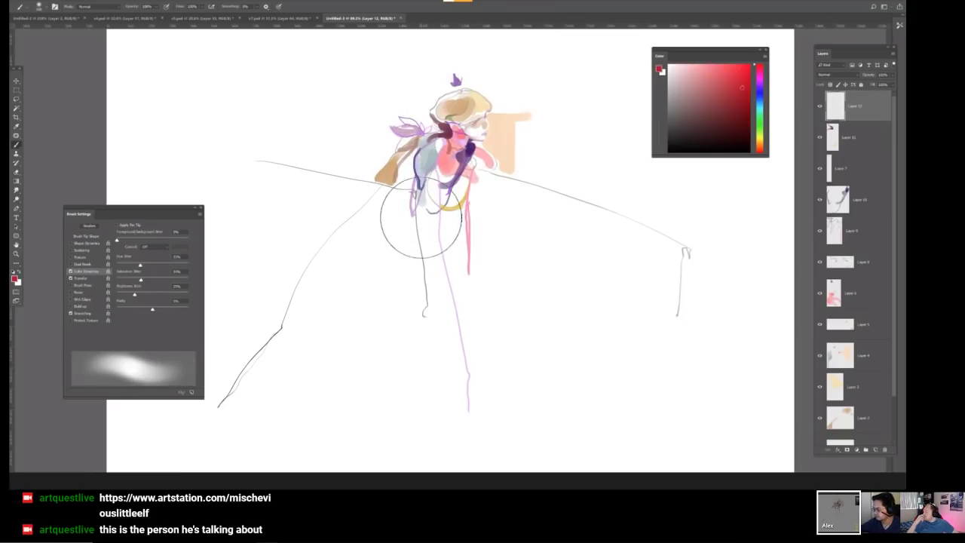
{"action": "mouse_move", "coordinate": [421, 220]}
{"action": "left_mouse_down"}
{"action": "mouse_move", "coordinate": [427, 298]}
{"action": "mouse_move", "coordinate": [416, 301]}
{"action": "left_mouse_up"}
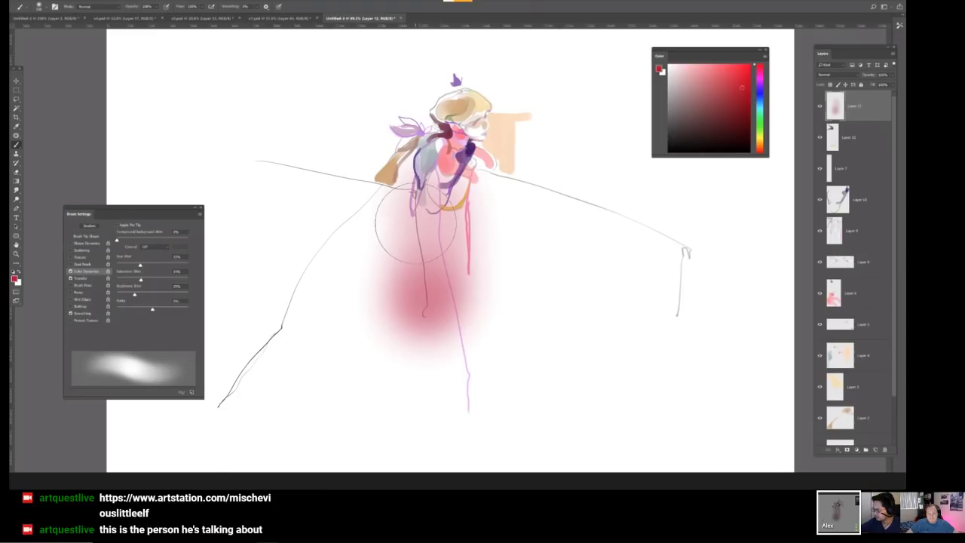
{"action": "key", "text": "ctrl+z"}
Paint a soft magenta glow beside the chest, then erase it above the arm line and fade its underside with the eraser.
{"action": "left_click_drag", "start_coordinate": [452, 197], "coordinate": [494, 181]}
{"action": "key", "text": "e"}
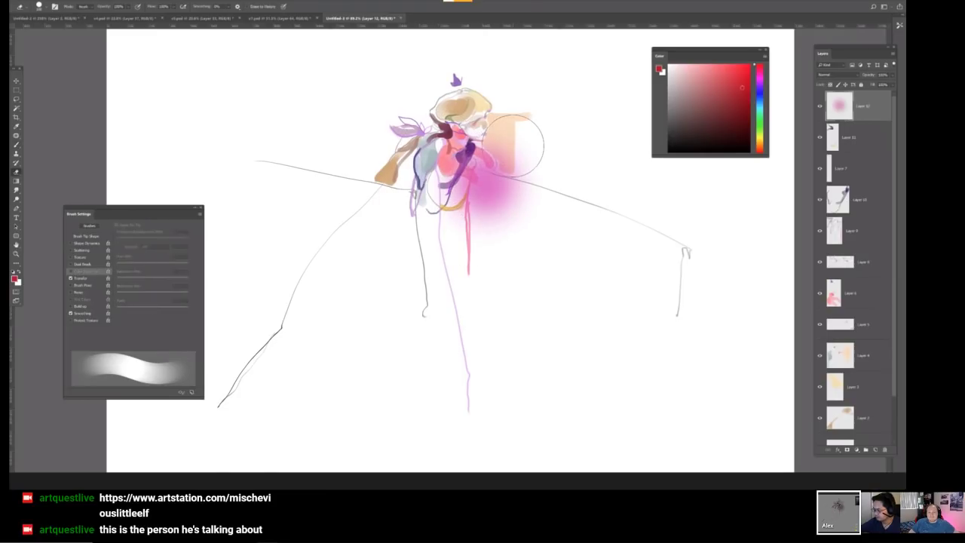
{"action": "mouse_move", "coordinate": [513, 143]}
{"action": "left_mouse_down"}
{"action": "mouse_move", "coordinate": [545, 155]}
{"action": "mouse_move", "coordinate": [497, 141]}
{"action": "left_mouse_up"}
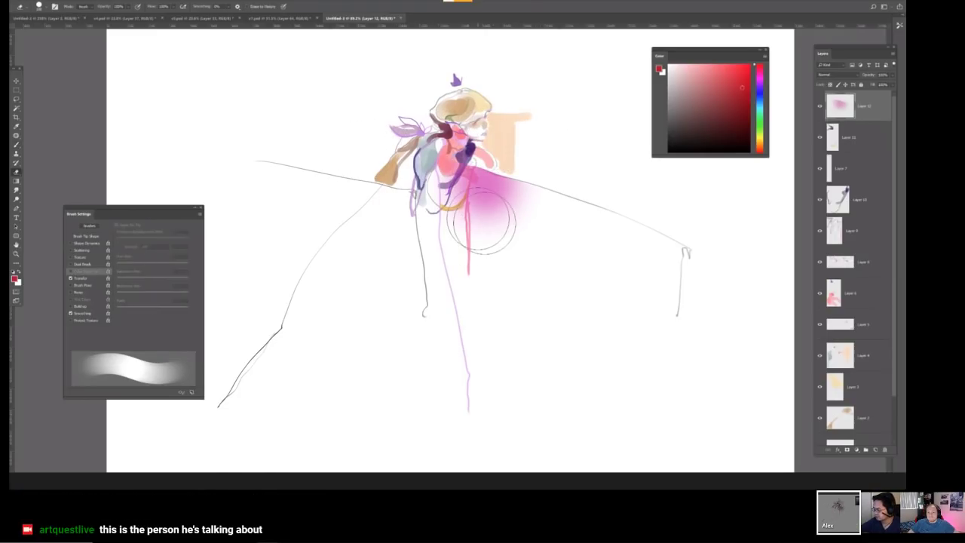
{"action": "mouse_move", "coordinate": [495, 227]}
{"action": "left_mouse_down"}
{"action": "mouse_move", "coordinate": [540, 214]}
{"action": "mouse_move", "coordinate": [541, 269]}
{"action": "left_mouse_up"}
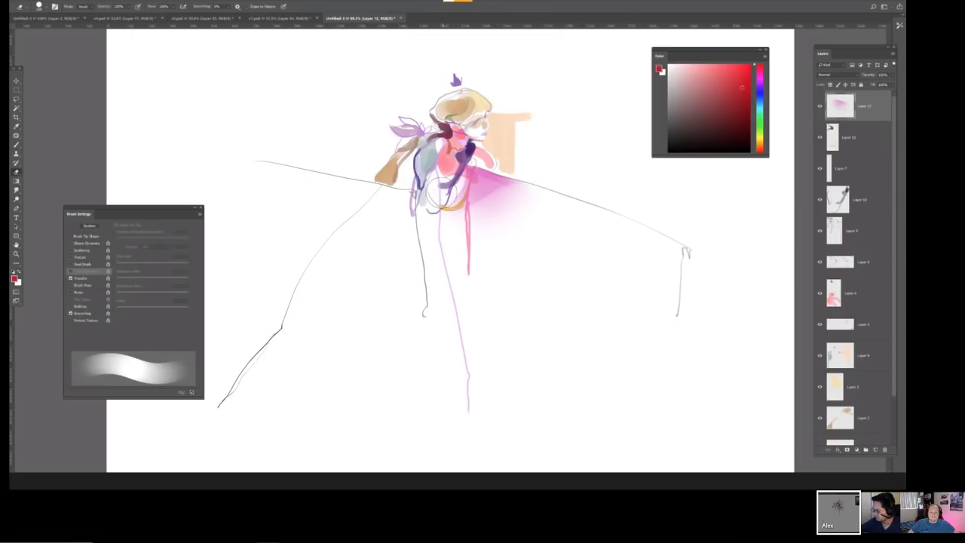
Add another new layer and try broad brush strokes sweeping down below the waist, undoing each one.
{"action": "key", "text": "ctrl+shift+n"}
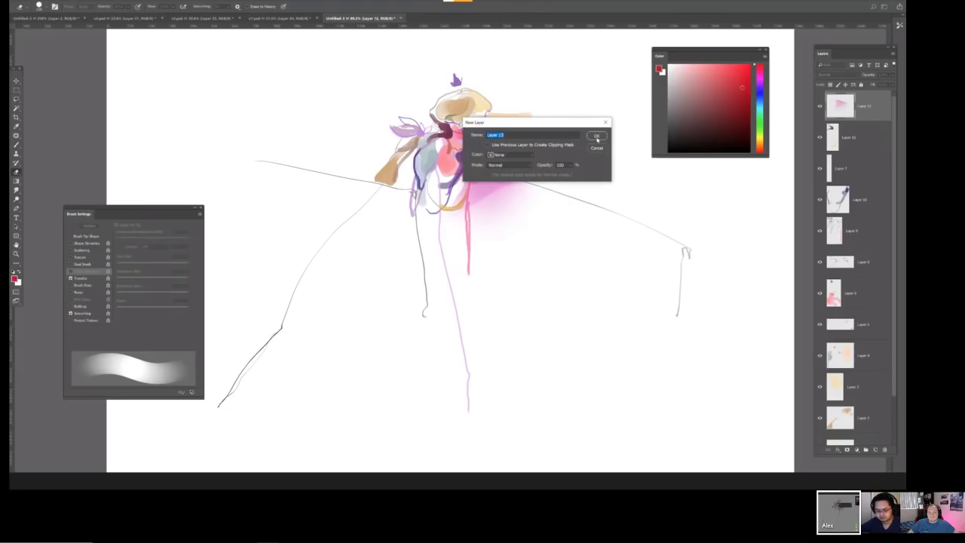
{"action": "left_click", "coordinate": [597, 137]}
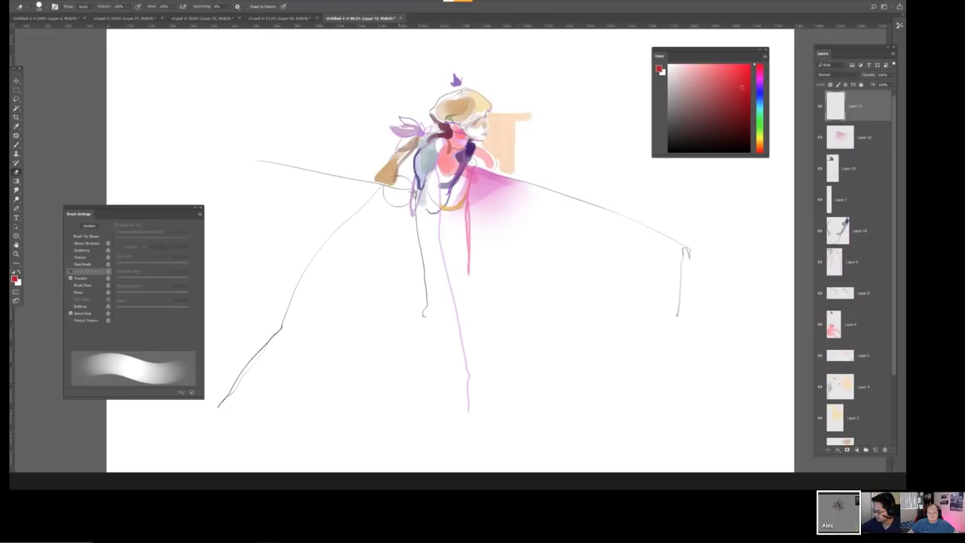
{"action": "key", "text": "b"}
{"action": "mouse_move", "coordinate": [400, 188]}
{"action": "left_mouse_down"}
{"action": "mouse_move", "coordinate": [401, 173]}
{"action": "mouse_move", "coordinate": [389, 219]}
{"action": "mouse_move", "coordinate": [418, 350]}
{"action": "left_mouse_up"}
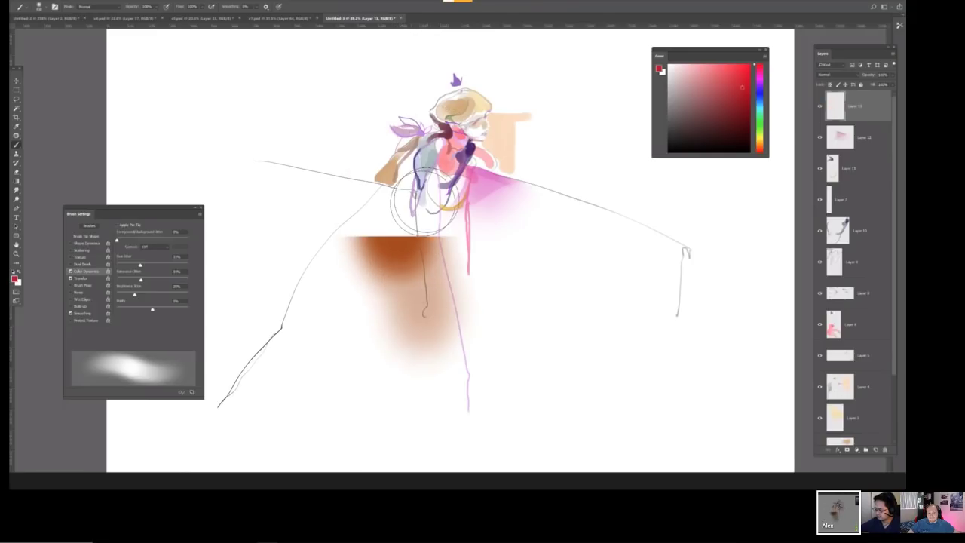
{"action": "key", "text": "ctrl+z"}
{"action": "mouse_move", "coordinate": [410, 237]}
{"action": "left_mouse_down"}
{"action": "mouse_move", "coordinate": [414, 223]}
{"action": "mouse_move", "coordinate": [396, 221]}
{"action": "mouse_move", "coordinate": [415, 291]}
{"action": "left_mouse_up"}
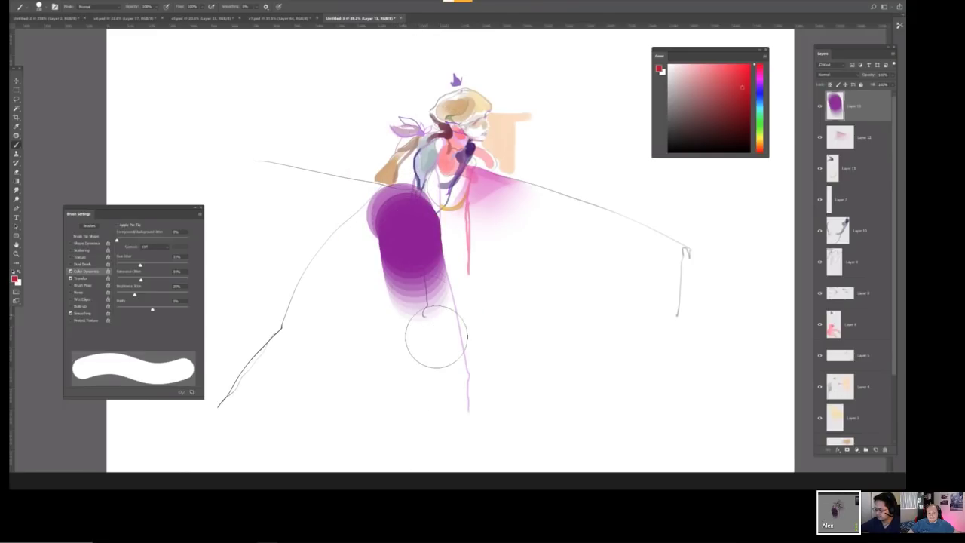
{"action": "key", "text": "ctrl+z"}
Paint thin magenta and red accents along the back, at the waist and along the arm lines with a small brush.
{"action": "key", "text": "shift+bracketleft"}
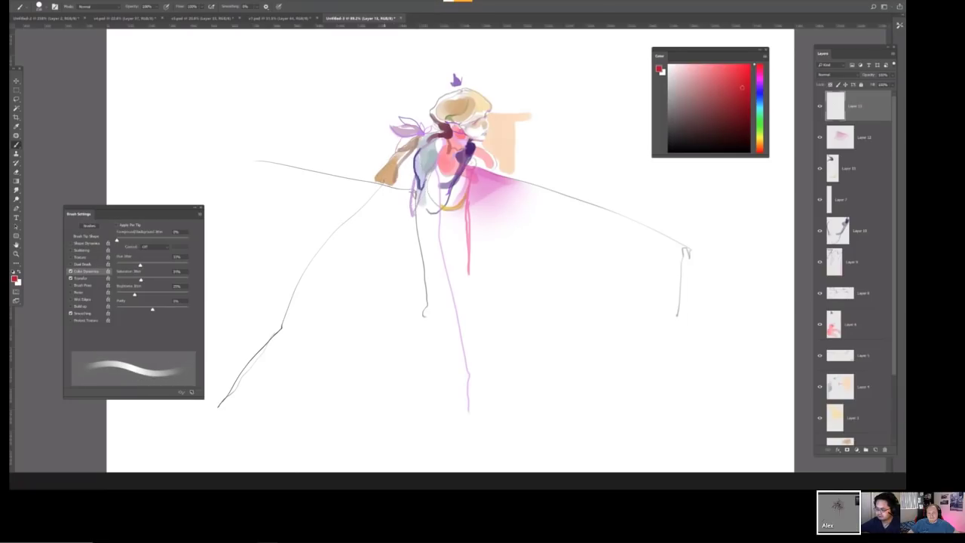
{"action": "key", "text": "shift+bracketright"}
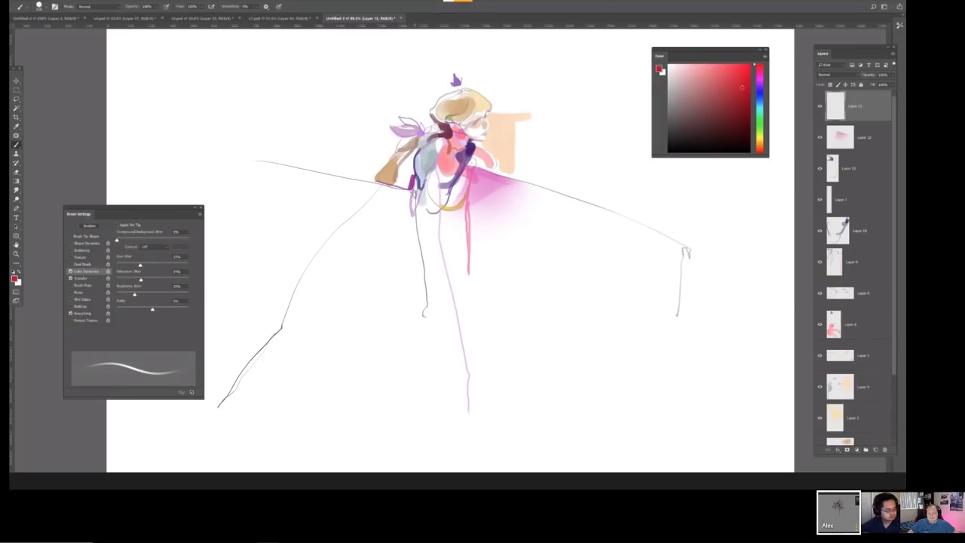
{"action": "scroll", "coordinate": [456, 134], "scroll_direction": "up", "scroll_amount": 3}
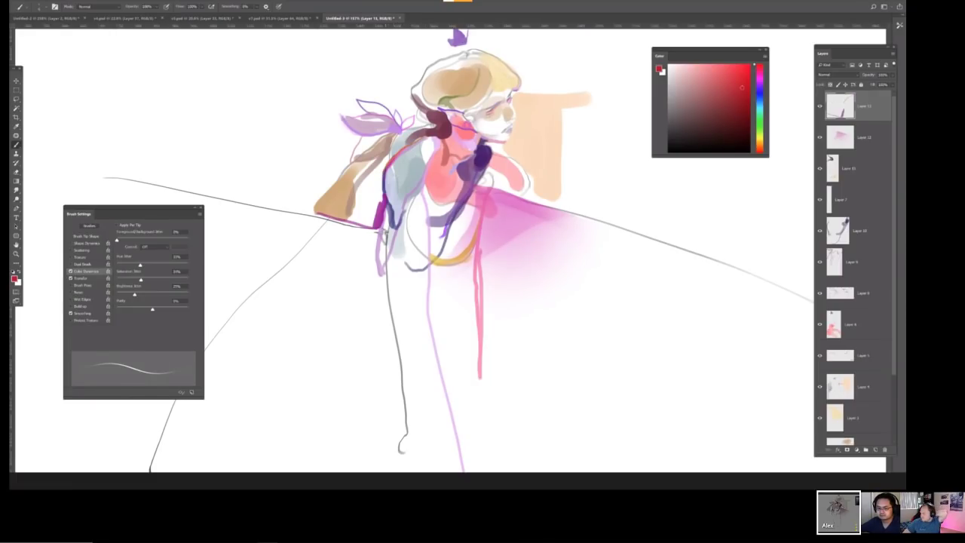
{"action": "scroll", "coordinate": [383, 235], "scroll_direction": "down", "scroll_amount": 2}
{"action": "scroll", "coordinate": [383, 235], "scroll_direction": "up", "scroll_amount": 1}
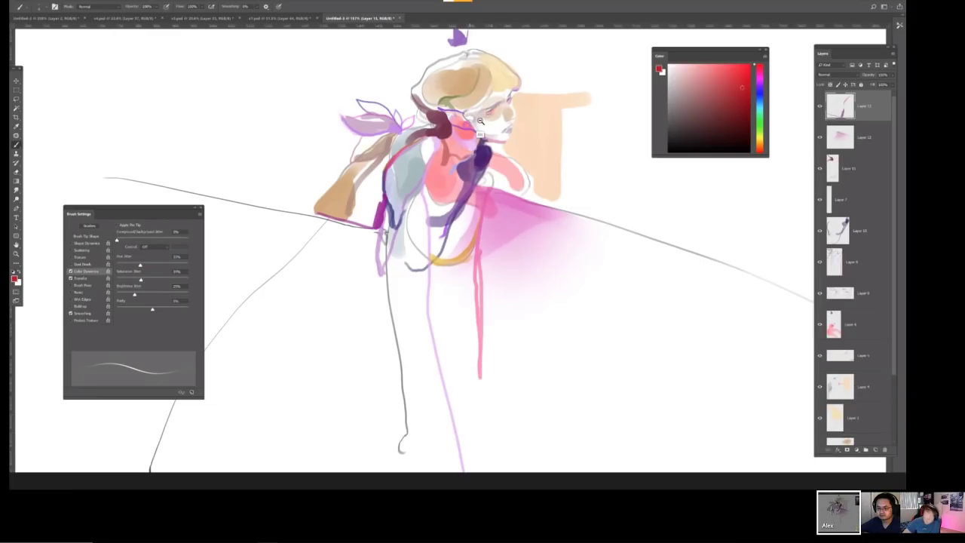
{"action": "scroll", "coordinate": [383, 235], "scroll_direction": "up", "scroll_amount": 3}
{"action": "mouse_move", "coordinate": [451, 110]}
{"action": "left_mouse_down"}
{"action": "mouse_move", "coordinate": [430, 103]}
{"action": "mouse_move", "coordinate": [457, 112]}
{"action": "left_mouse_up"}
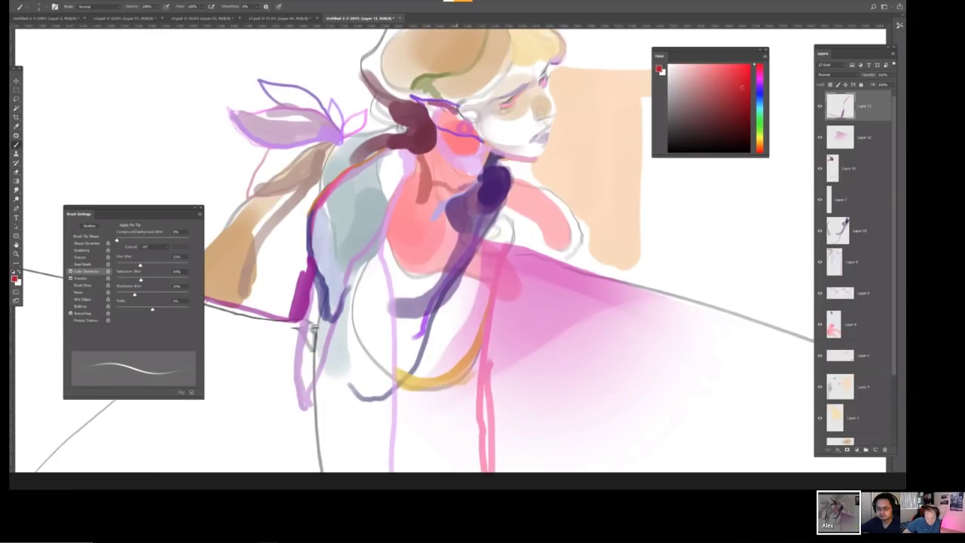
Hide Layer 13 and Layer 12, and toggle Layer 11, Layer 7 and Layer 10 off and on to compare their contribution.
{"action": "scroll", "coordinate": [478, 115], "scroll_direction": "down", "scroll_amount": 4}
{"action": "scroll", "coordinate": [467, 128], "scroll_direction": "up", "scroll_amount": 1}
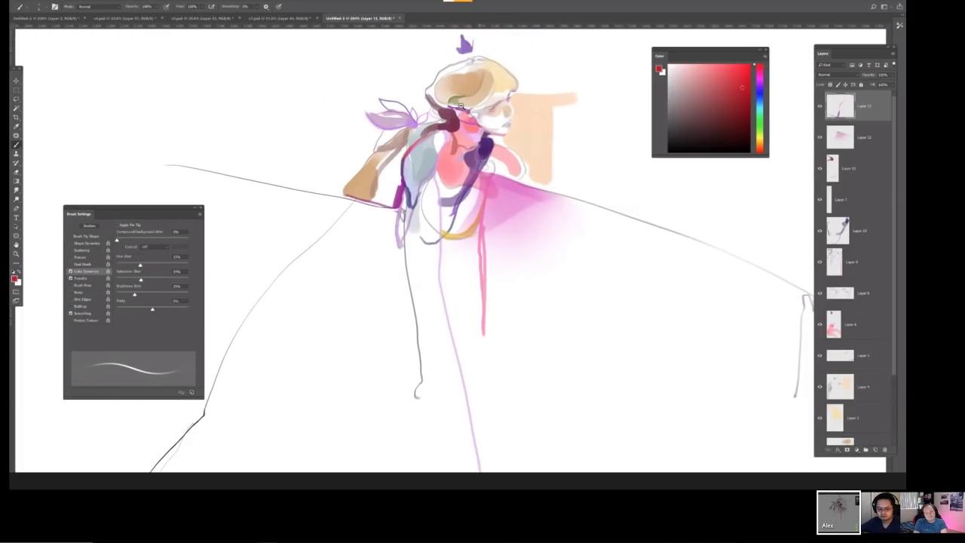
{"action": "scroll", "coordinate": [444, 148], "scroll_direction": "down", "scroll_amount": 1}
{"action": "scroll", "coordinate": [446, 147], "scroll_direction": "down", "scroll_amount": 2}
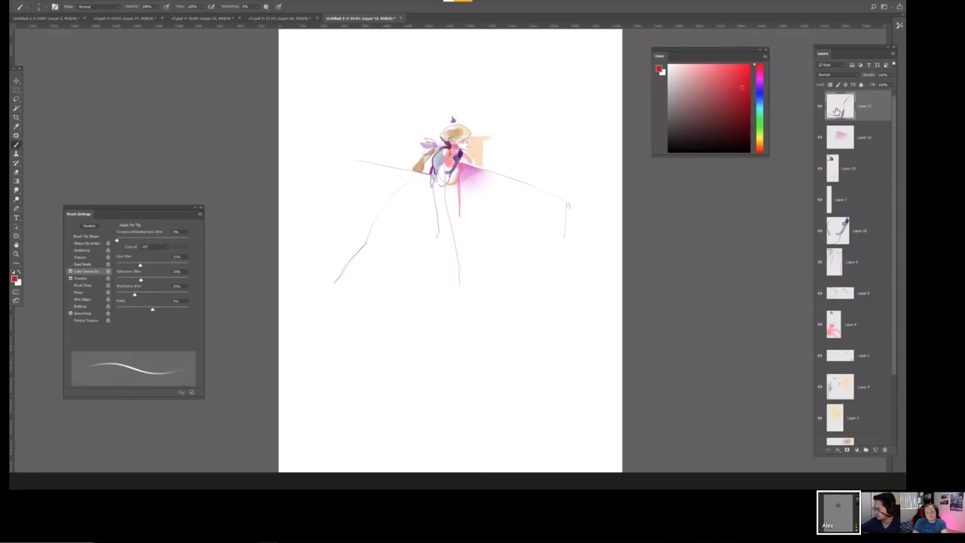
{"action": "left_click", "coordinate": [818, 136]}
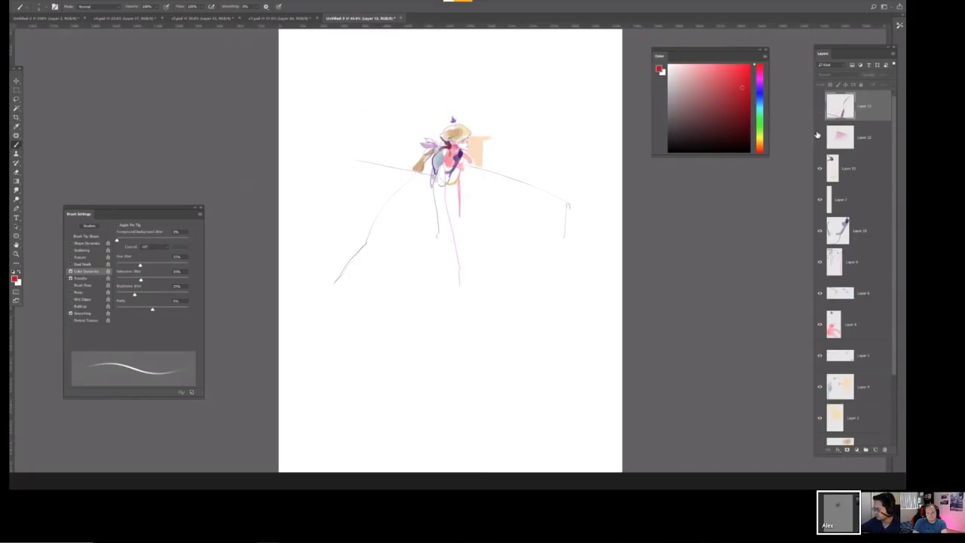
{"action": "left_click", "coordinate": [820, 169]}
{"action": "left_click", "coordinate": [820, 170]}
{"action": "left_click", "coordinate": [820, 202]}
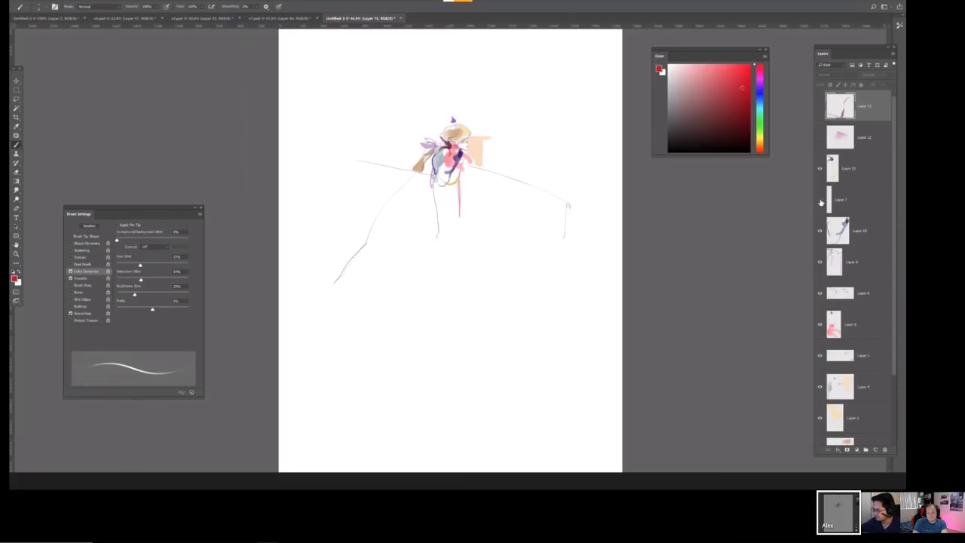
{"action": "left_click", "coordinate": [821, 201]}
{"action": "left_click", "coordinate": [820, 235]}
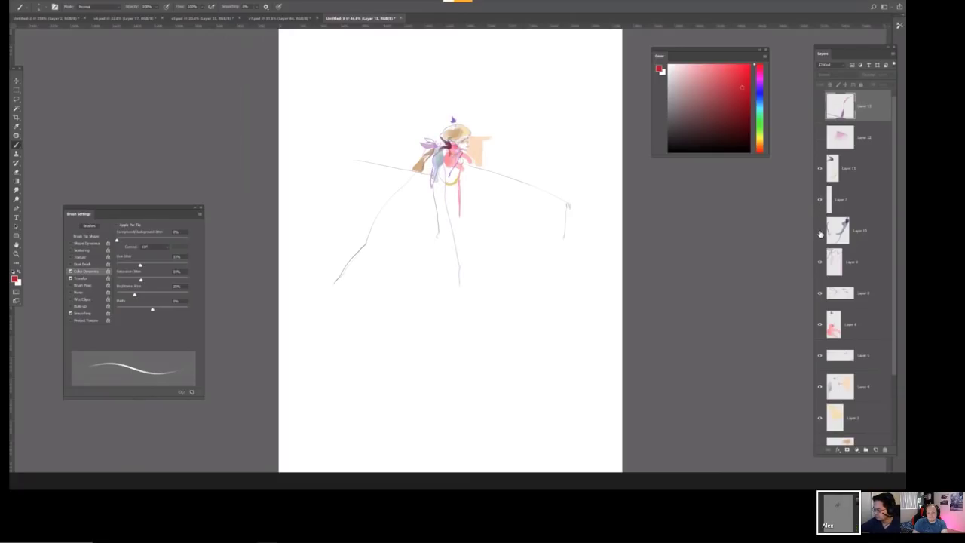
{"action": "left_click", "coordinate": [820, 233]}
Add two new empty layers, Layer 14 and Layer 15, at the top of the stack.
{"action": "left_click_drag", "start_coordinate": [479, 129], "coordinate": [485, 159]}
{"action": "key", "text": "ctrl+shift+n"}
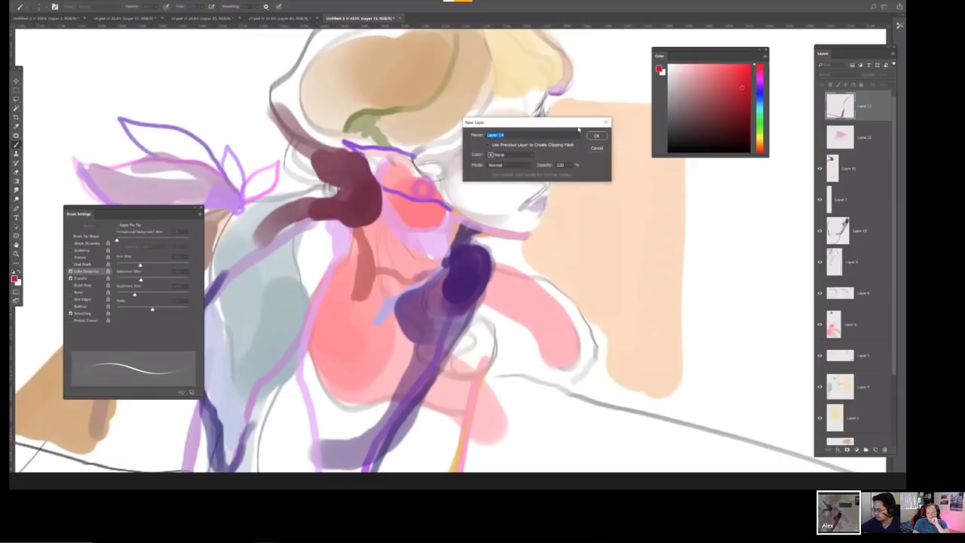
{"action": "left_click", "coordinate": [597, 136]}
{"action": "left_click_drag", "start_coordinate": [525, 154], "coordinate": [452, 106]}
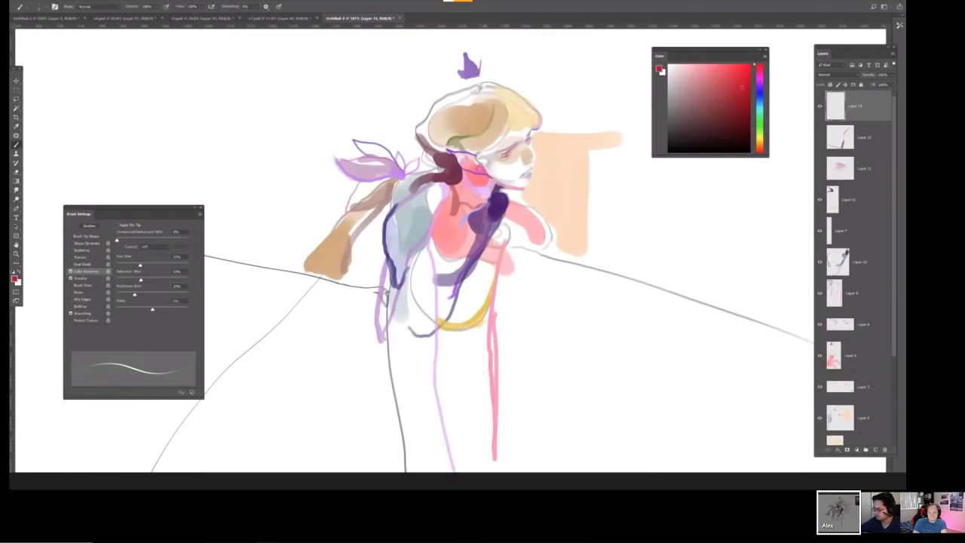
{"action": "key", "text": "ctrl+shift+n"}
{"action": "left_click", "coordinate": [596, 137]}
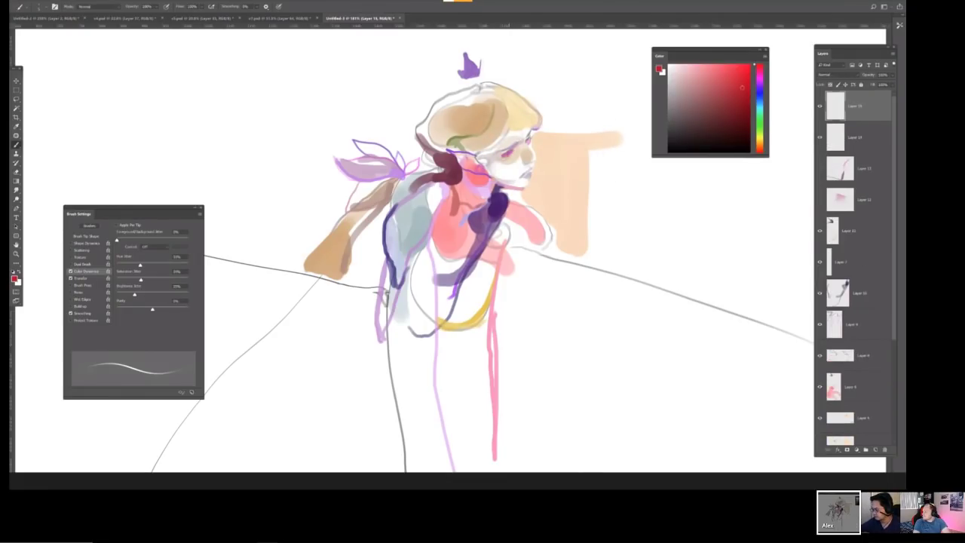
Paint magenta and orange-red colour-jittered accents around the figure's eye on Layer 15.
{"action": "left_click_drag", "start_coordinate": [506, 155], "coordinate": [520, 150]}
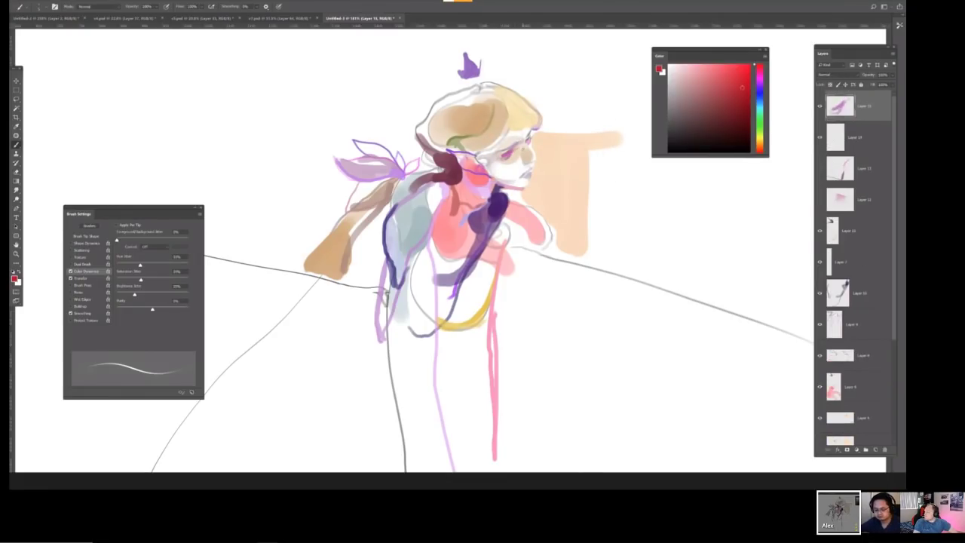
{"action": "scroll", "coordinate": [385, 296], "scroll_direction": "down", "scroll_amount": 5}
{"action": "scroll", "coordinate": [377, 309], "scroll_direction": "up", "scroll_amount": 6}
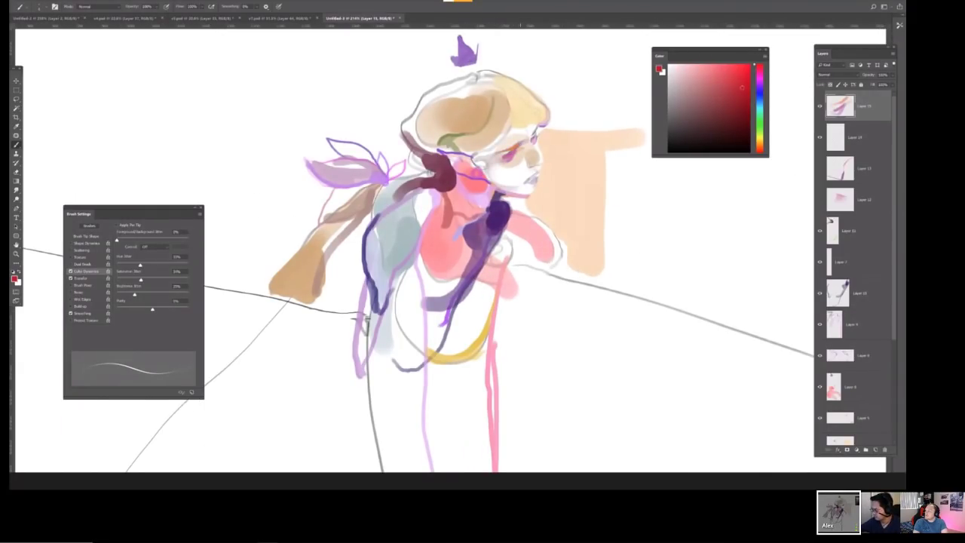
{"action": "left_click_drag", "start_coordinate": [505, 146], "coordinate": [516, 158]}
{"action": "scroll", "coordinate": [524, 171], "scroll_direction": "down", "scroll_amount": 3}
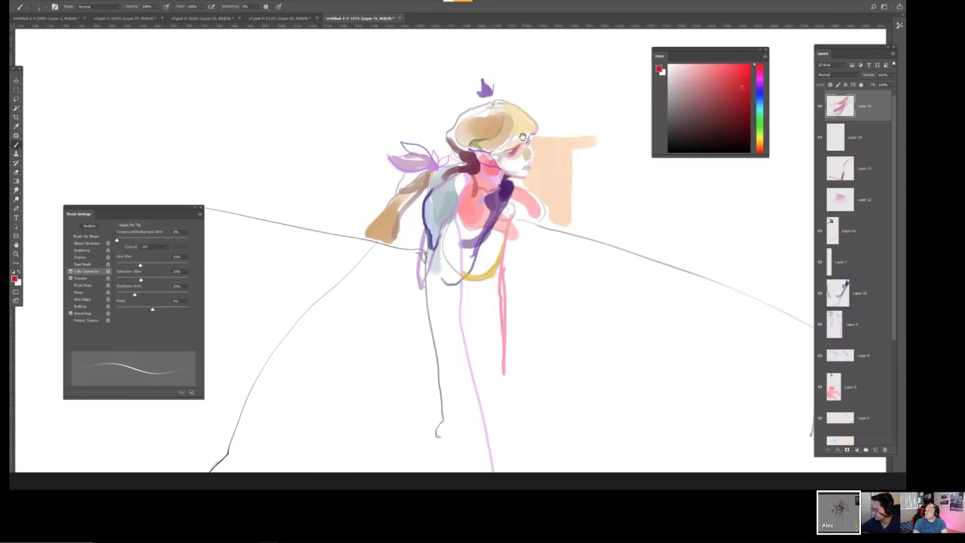
Switch the brush colour to white and touch up the face profile and neck with small pale strokes.
{"action": "scroll", "coordinate": [522, 136], "scroll_direction": "down", "scroll_amount": 3}
{"action": "scroll", "coordinate": [501, 200], "scroll_direction": "up", "scroll_amount": 4}
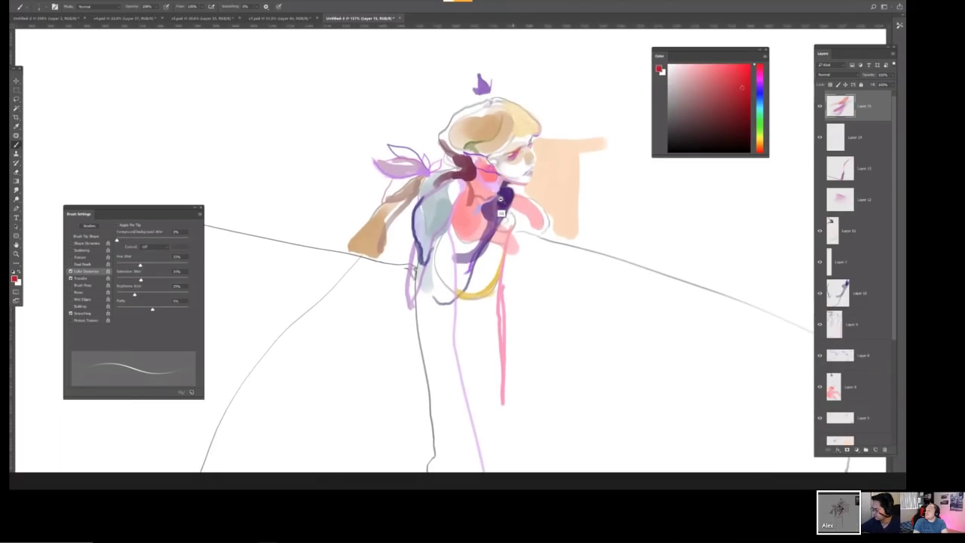
{"action": "scroll", "coordinate": [500, 200], "scroll_direction": "up", "scroll_amount": 1}
{"action": "scroll", "coordinate": [540, 137], "scroll_direction": "up", "scroll_amount": 5}
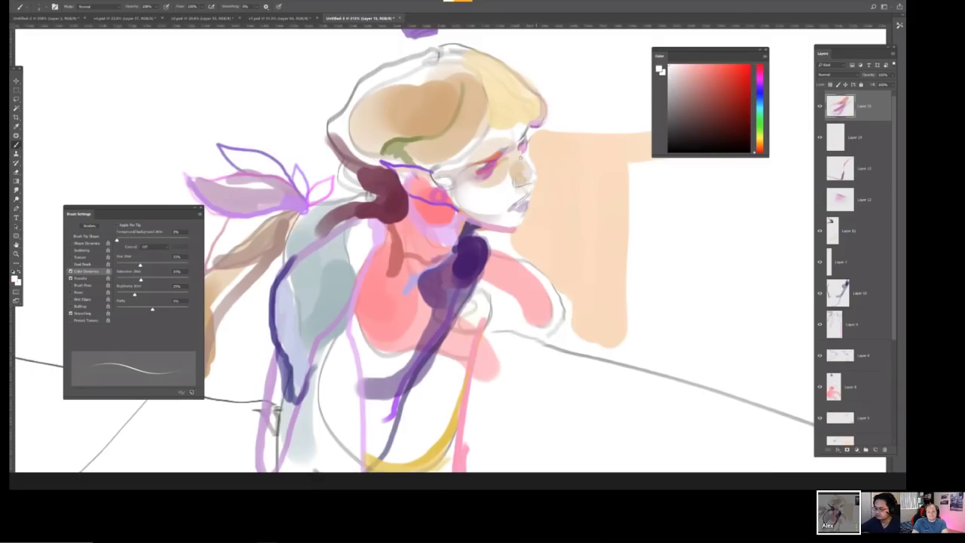
{"action": "scroll", "coordinate": [535, 182], "scroll_direction": "down", "scroll_amount": 6}
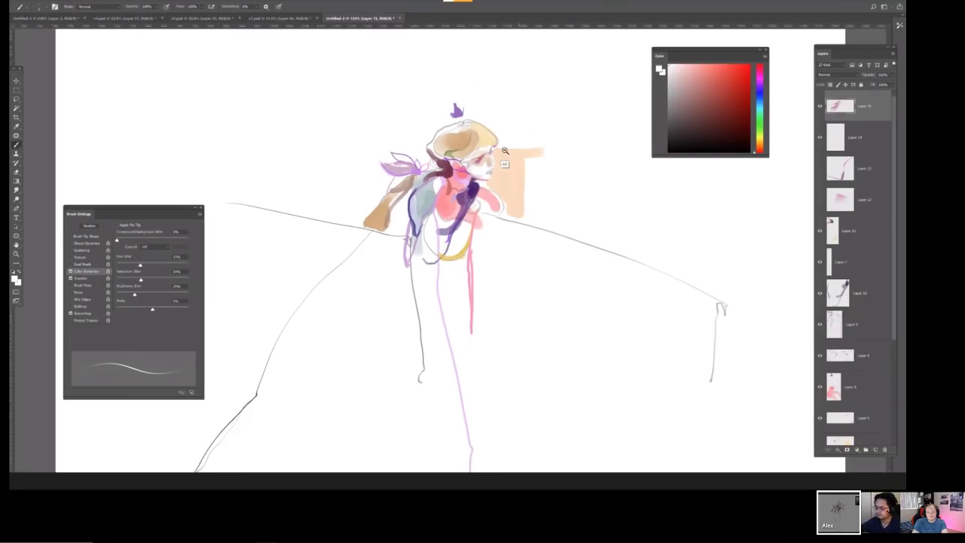
{"action": "scroll", "coordinate": [530, 198], "scroll_direction": "up", "scroll_amount": 5}
{"action": "mouse_move", "coordinate": [529, 199]}
{"action": "left_mouse_down"}
{"action": "mouse_move", "coordinate": [517, 209]}
{"action": "mouse_move", "coordinate": [533, 208]}
{"action": "left_mouse_up"}
{"action": "left_click_drag", "start_coordinate": [544, 172], "coordinate": [535, 188]}
{"action": "scroll", "coordinate": [541, 172], "scroll_direction": "down", "scroll_amount": 2}
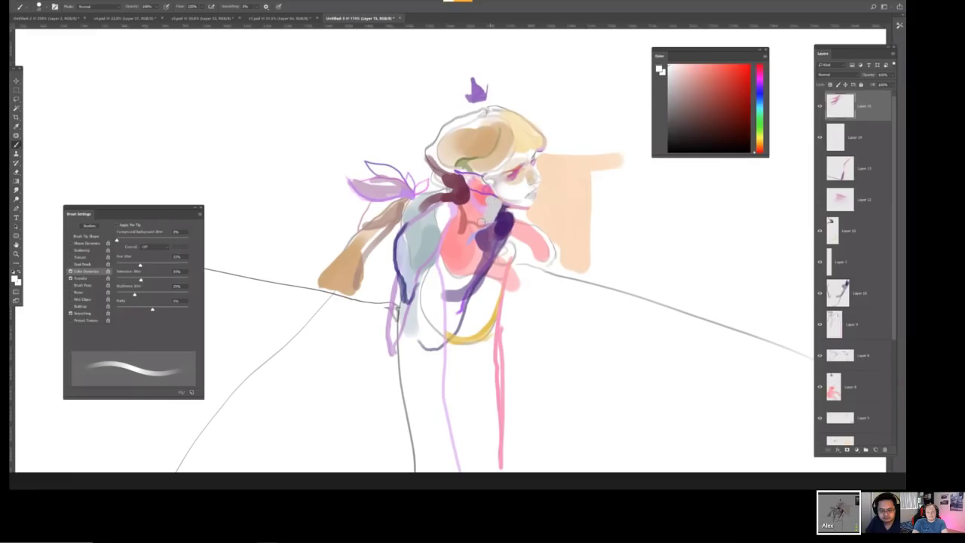
{"action": "scroll", "coordinate": [481, 221], "scroll_direction": "down", "scroll_amount": 4}
{"action": "scroll", "coordinate": [491, 173], "scroll_direction": "up", "scroll_amount": 3}
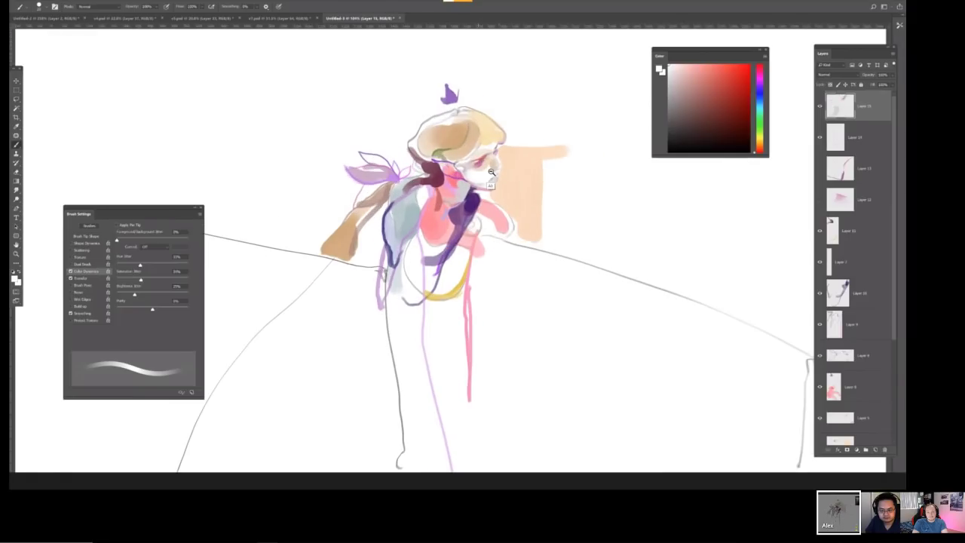
{"action": "scroll", "coordinate": [491, 172], "scroll_direction": "up", "scroll_amount": 2}
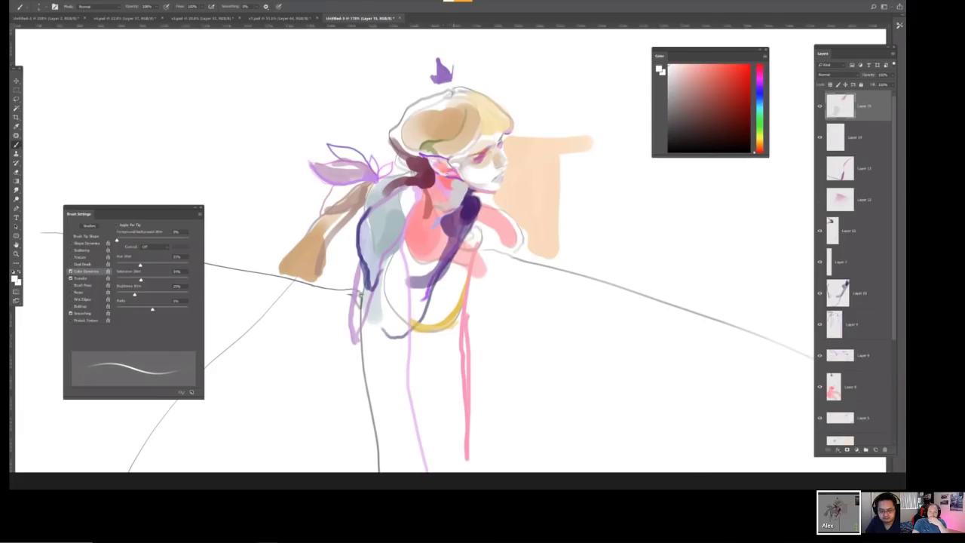
{"action": "scroll", "coordinate": [445, 96], "scroll_direction": "down", "scroll_amount": 2}
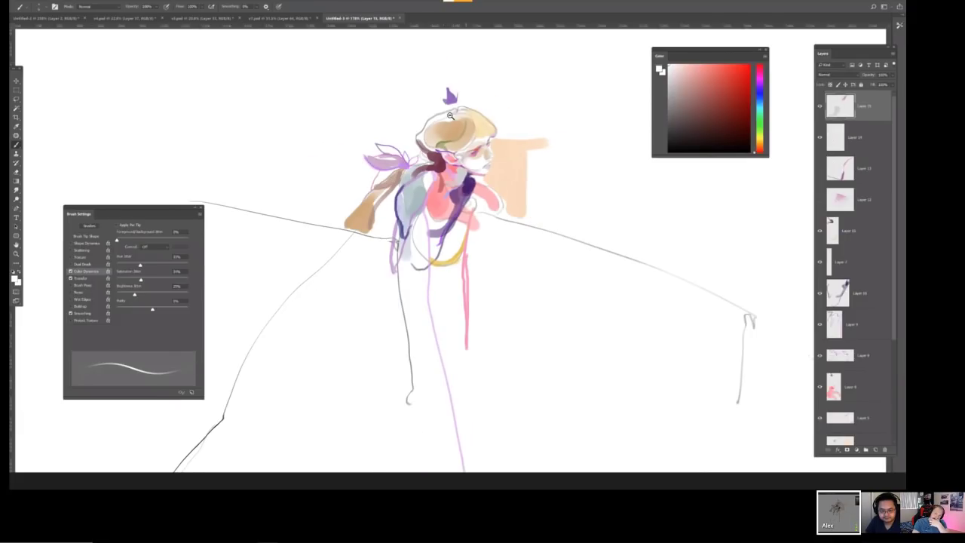
Flip the canvas horizontally and add a new layer above the existing ones for the crimson and violet line accents.
{"action": "key", "text": "h"}
{"action": "scroll", "coordinate": [392, 171], "scroll_direction": "down", "scroll_amount": 2}
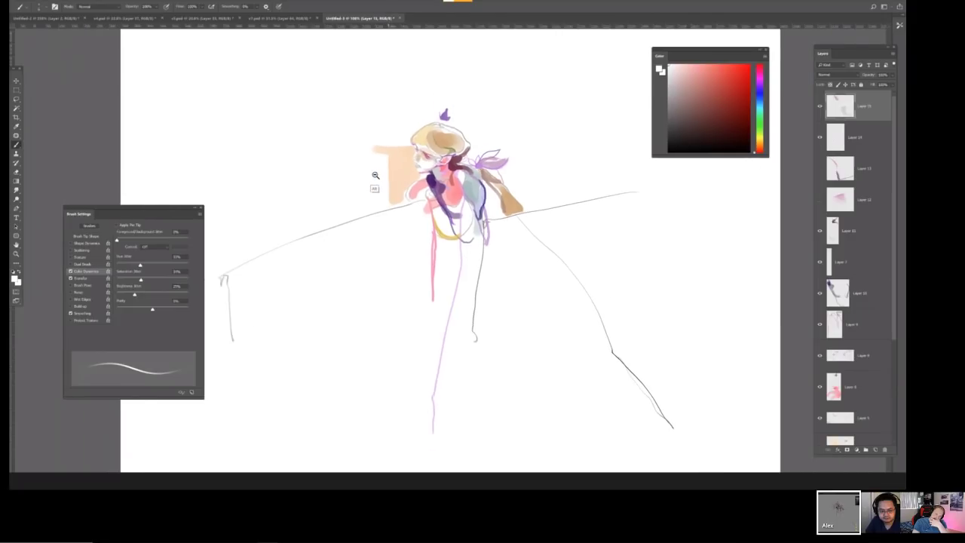
{"action": "scroll", "coordinate": [377, 173], "scroll_direction": "up", "scroll_amount": 3}
{"action": "key", "text": "ctrl+shift+n"}
{"action": "left_click", "coordinate": [595, 138]}
{"action": "scroll", "coordinate": [520, 184], "scroll_direction": "up", "scroll_amount": 2}
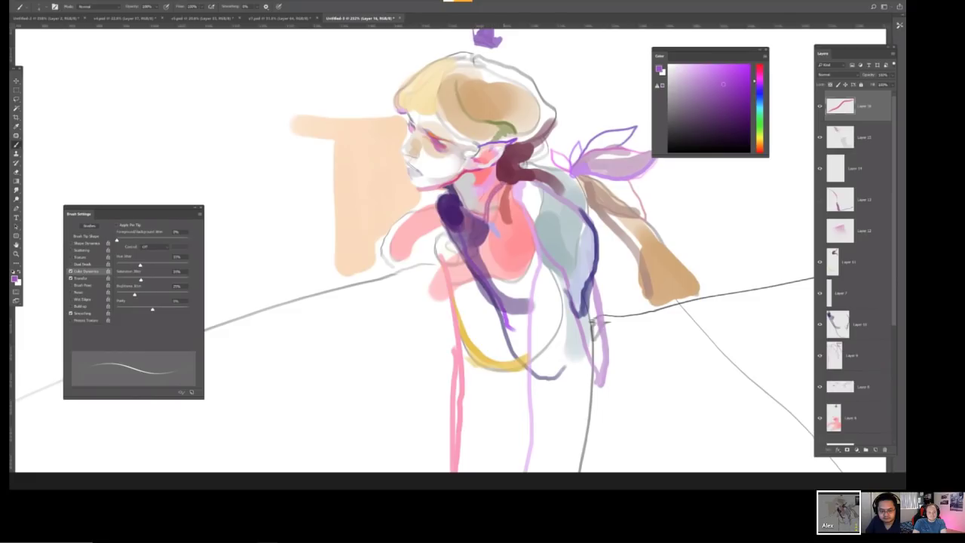
Paint small purple spikes on the floating crown and a blue-violet accent along the torso's edge.
{"action": "scroll", "coordinate": [425, 83], "scroll_direction": "down", "scroll_amount": 5}
{"action": "scroll", "coordinate": [424, 83], "scroll_direction": "up", "scroll_amount": 3}
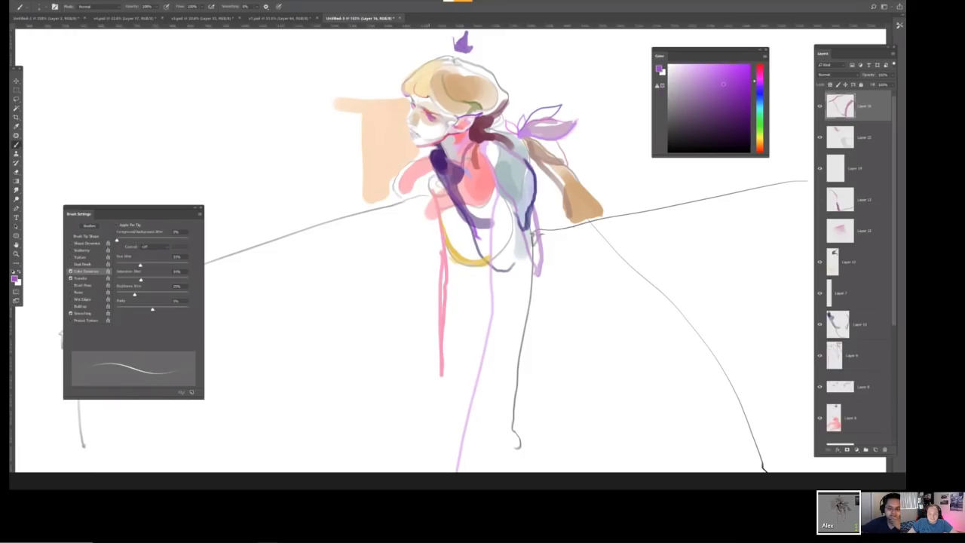
{"action": "key", "text": "ctrl+minus"}
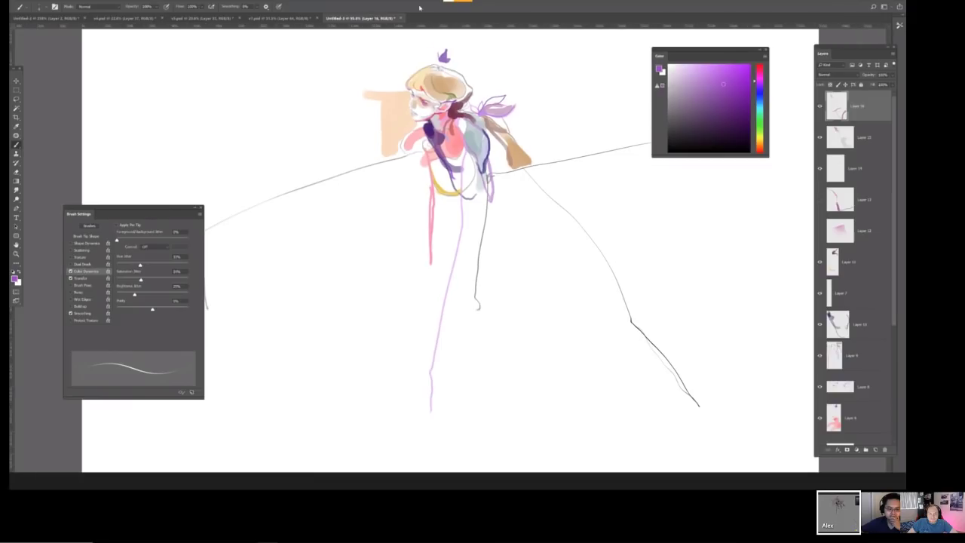
{"action": "key", "text": "ctrl+plus"}
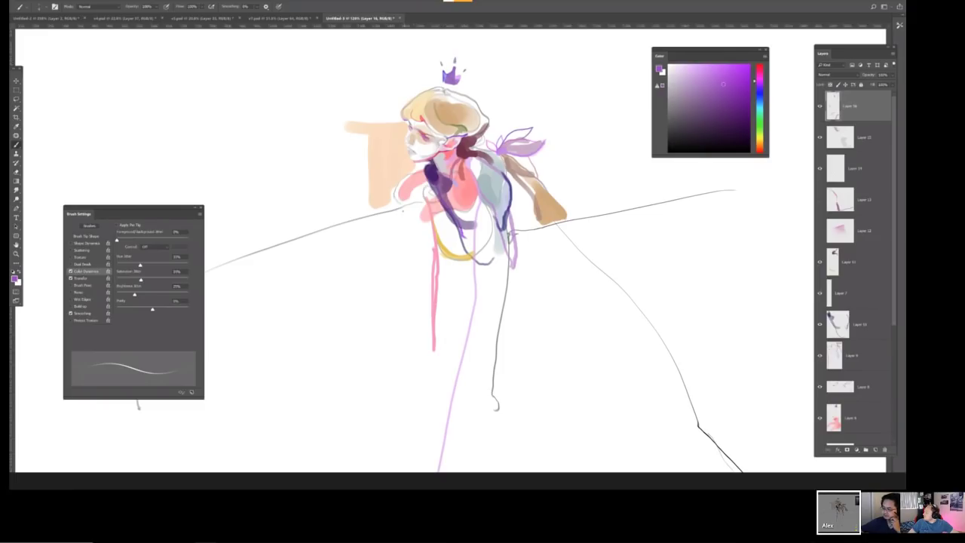
{"action": "mouse_move", "coordinate": [421, 203]}
{"action": "left_mouse_down"}
{"action": "mouse_move", "coordinate": [321, 224]}
{"action": "mouse_move", "coordinate": [422, 255]}
{"action": "mouse_move", "coordinate": [431, 245]}
{"action": "mouse_move", "coordinate": [414, 204]}
{"action": "left_mouse_up"}
{"action": "key", "text": "ctrl+z"}
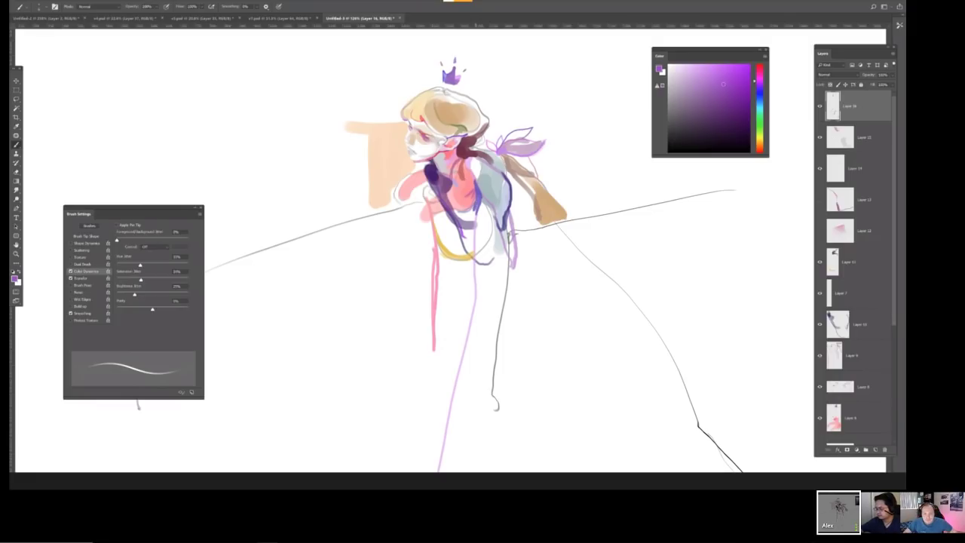
{"action": "scroll", "coordinate": [433, 168], "scroll_direction": "down", "scroll_amount": 1}
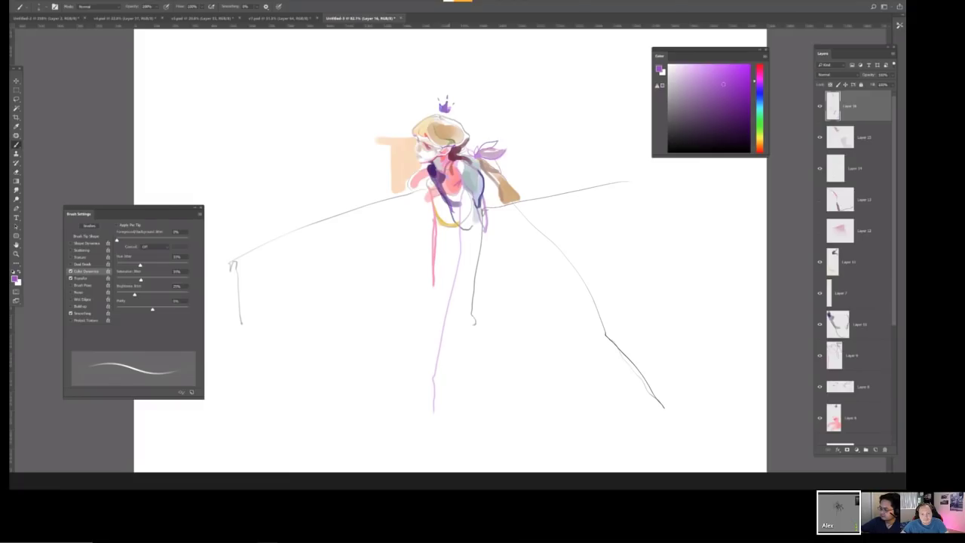
Add a new layer, paint a blue patch on the front shoulder with a larger brush, and add another layer above it.
{"action": "key", "text": "shift+ctrl+n"}
{"action": "left_click", "coordinate": [596, 136]}
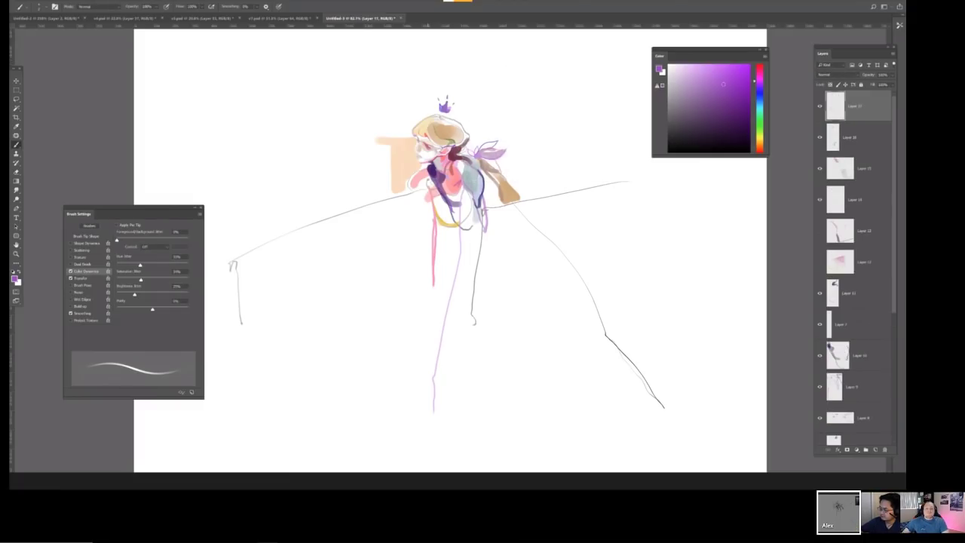
{"action": "key", "text": "bracketright"}
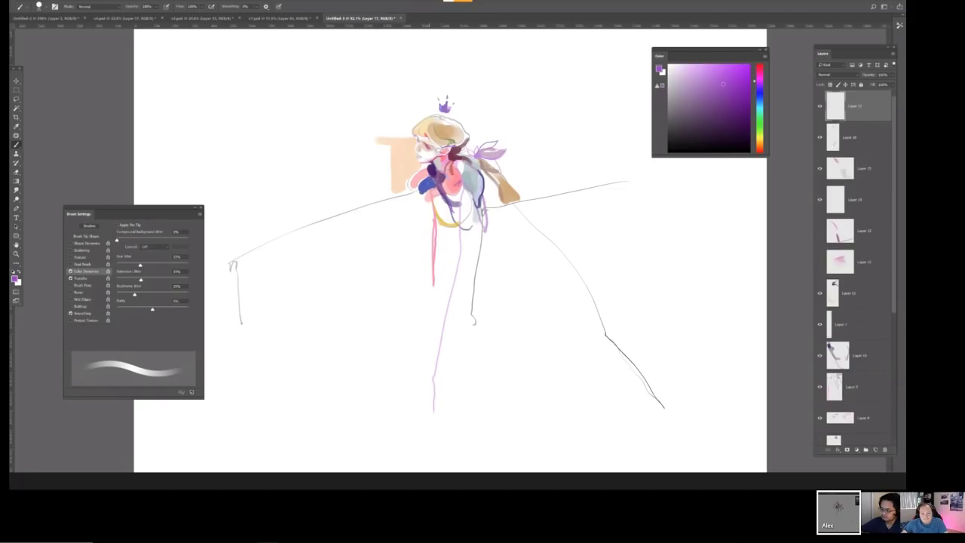
{"action": "key", "text": "ctrl+shift+n"}
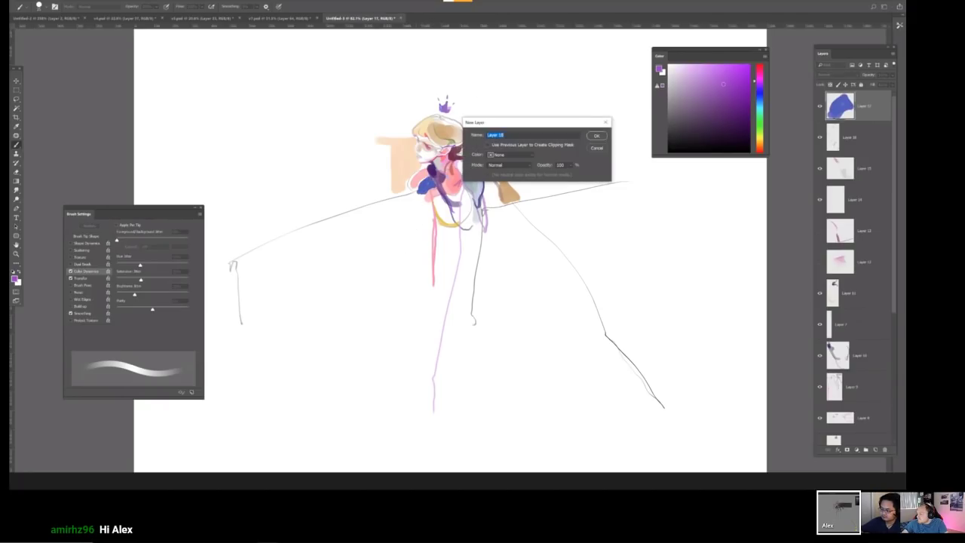
{"action": "key", "text": "Return"}
Try a dark crimson wash hanging down from the blue shoulder patch.
{"action": "left_click_drag", "start_coordinate": [417, 194], "coordinate": [428, 263]}
{"action": "left_click_drag", "start_coordinate": [426, 224], "coordinate": [422, 268]}
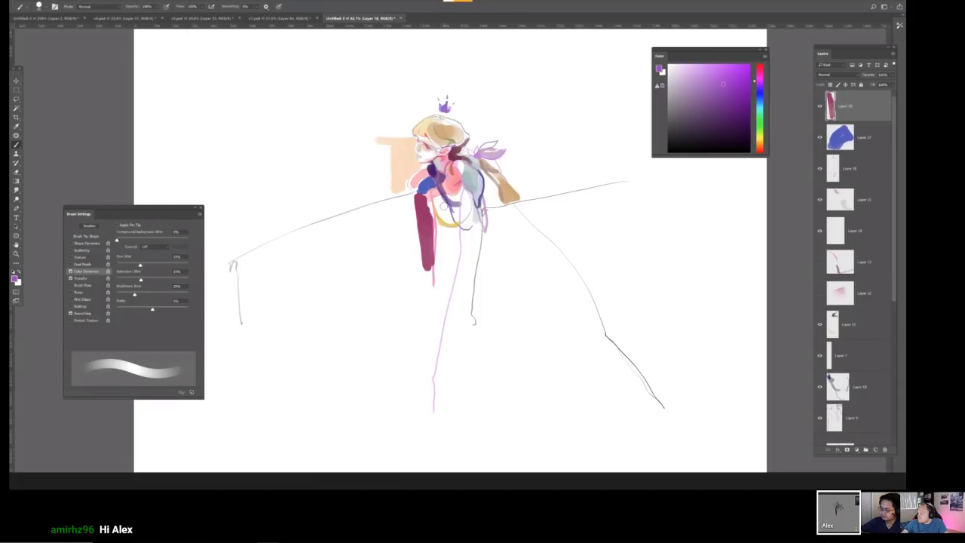
{"action": "key", "text": "Delete"}
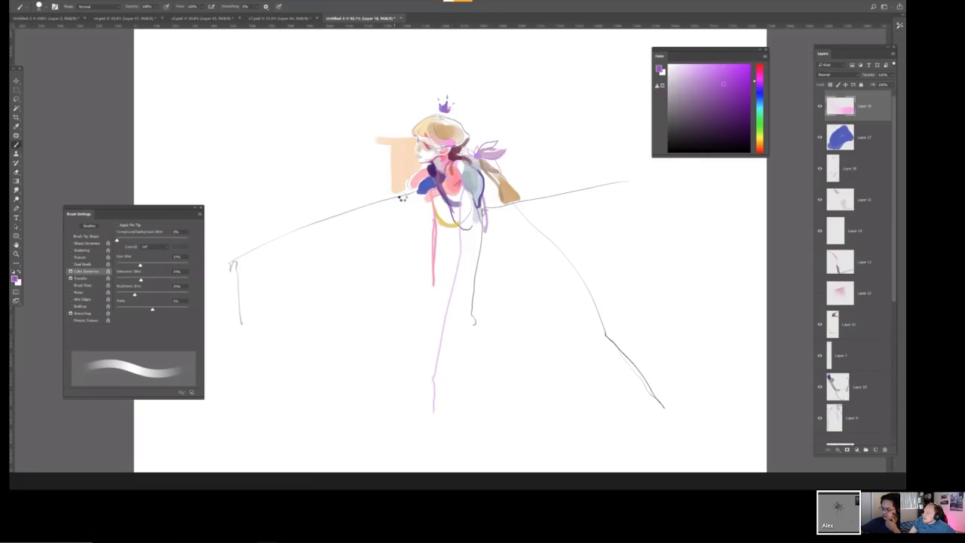
Flip the canvas and try a layered crimson wash over the figure's back shoulder and torso.
{"action": "key", "text": "h"}
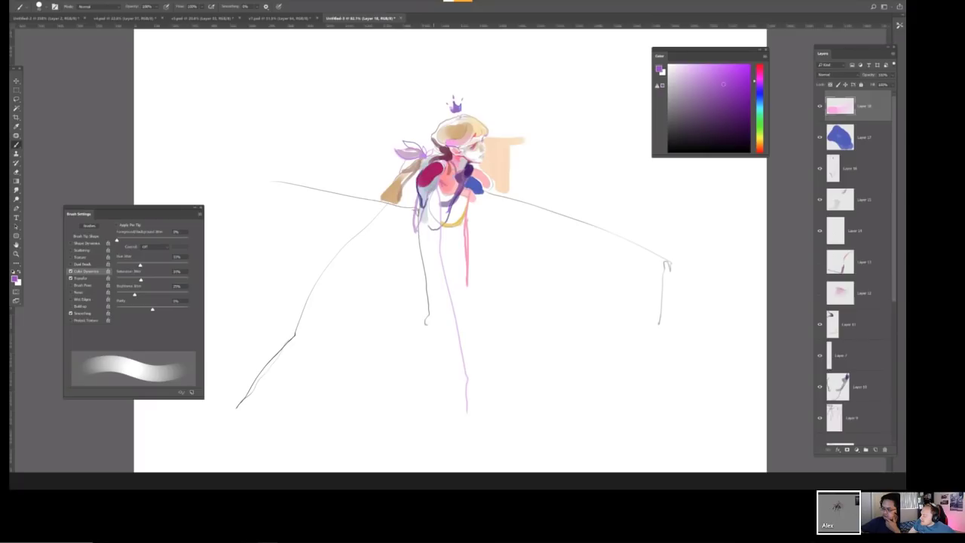
{"action": "mouse_move", "coordinate": [417, 183]}
{"action": "left_mouse_down"}
{"action": "mouse_move", "coordinate": [442, 208]}
{"action": "mouse_move", "coordinate": [425, 235]}
{"action": "left_mouse_up"}
{"action": "left_click_drag", "start_coordinate": [442, 202], "coordinate": [420, 238]}
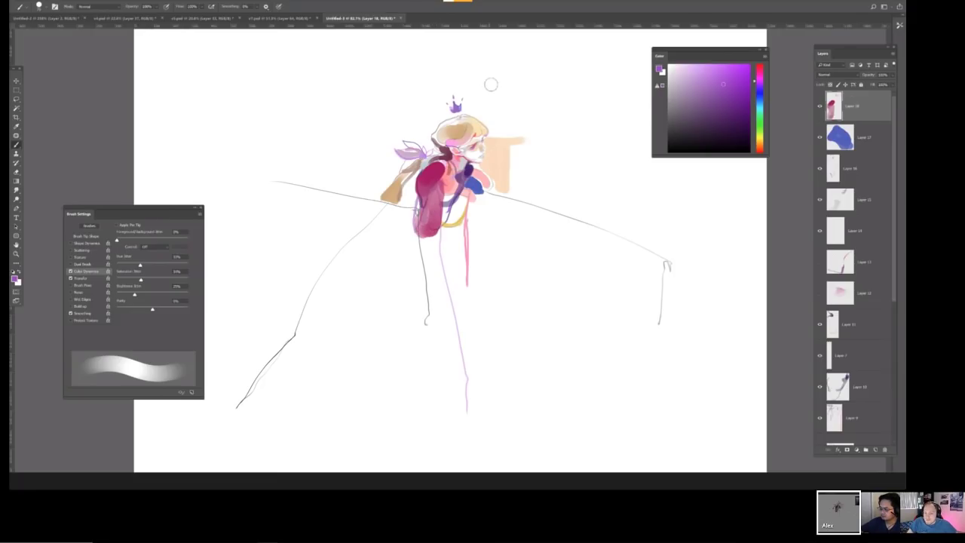
{"action": "key", "text": "ctrl+z"}
{"action": "key", "text": "ctrl+z"}
{"action": "key", "text": "ctrl+z"}
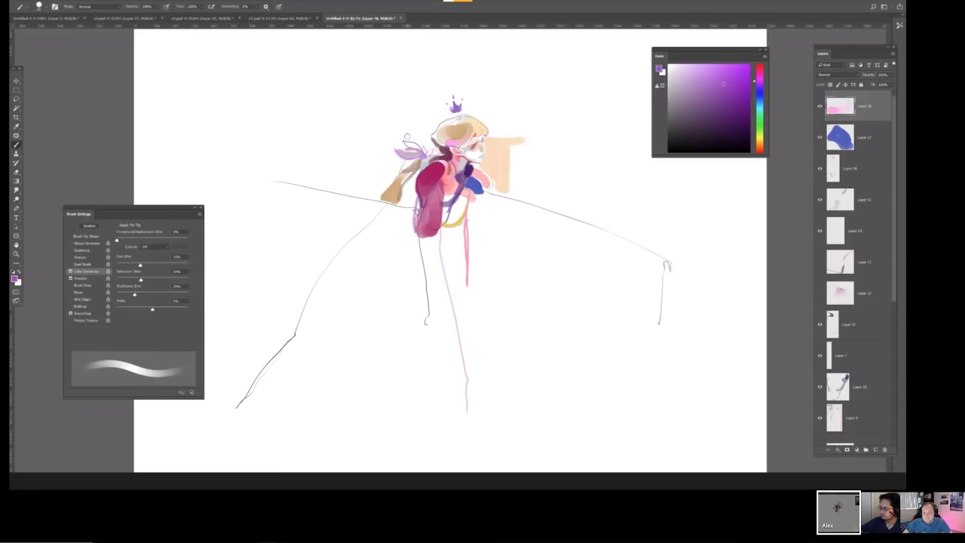
{"action": "key", "text": "ctrl+shift+z"}
{"action": "key", "text": "ctrl+z"}
Try blue washes over the figure's back shoulder and upper back.
{"action": "left_click_drag", "start_coordinate": [433, 171], "coordinate": [440, 177]}
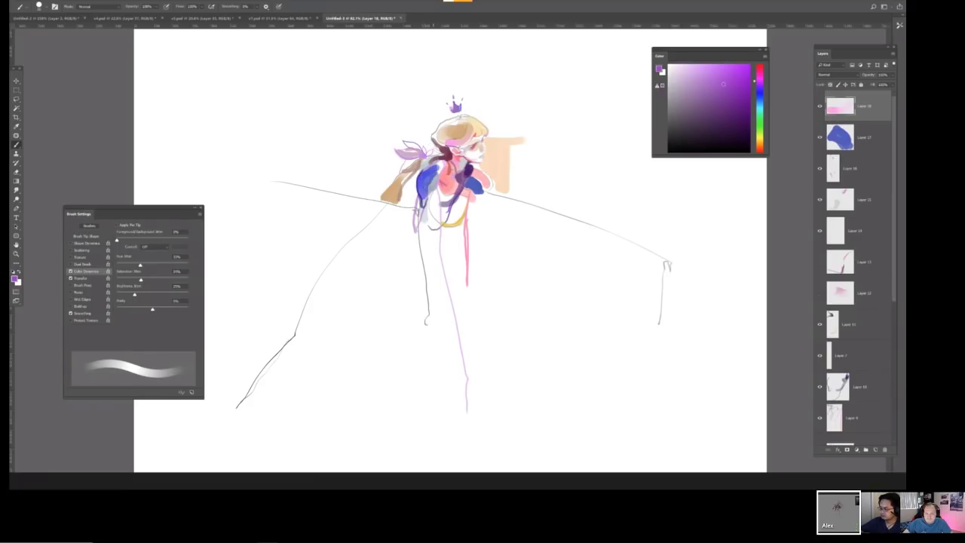
{"action": "left_click_drag", "start_coordinate": [424, 202], "coordinate": [457, 143]}
{"action": "key", "text": "ctrl+z"}
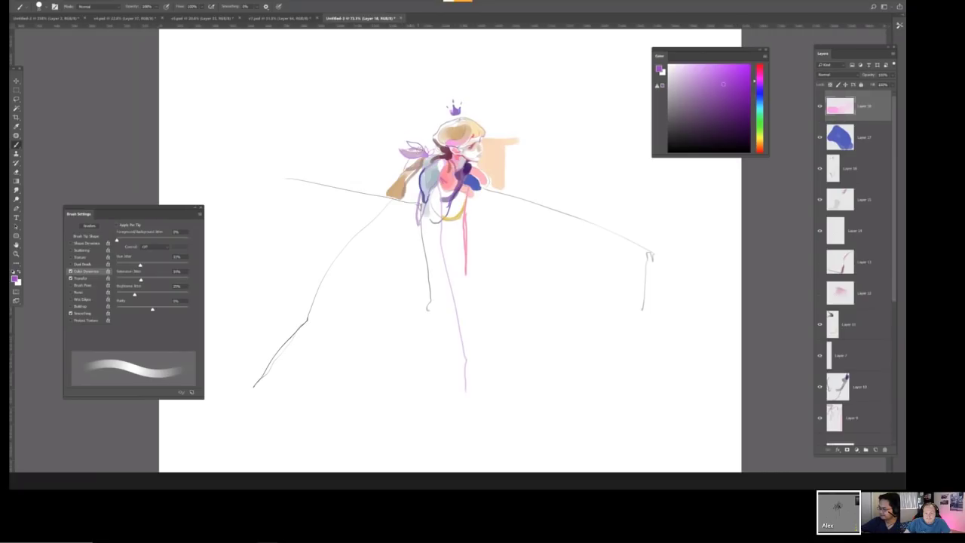
{"action": "mouse_move", "coordinate": [427, 166]}
{"action": "left_mouse_down"}
{"action": "mouse_move", "coordinate": [419, 196]}
{"action": "mouse_move", "coordinate": [429, 178]}
{"action": "mouse_move", "coordinate": [425, 205]}
{"action": "mouse_move", "coordinate": [426, 184]}
{"action": "mouse_move", "coordinate": [431, 197]}
{"action": "mouse_move", "coordinate": [418, 235]}
{"action": "mouse_move", "coordinate": [422, 226]}
{"action": "left_mouse_up"}
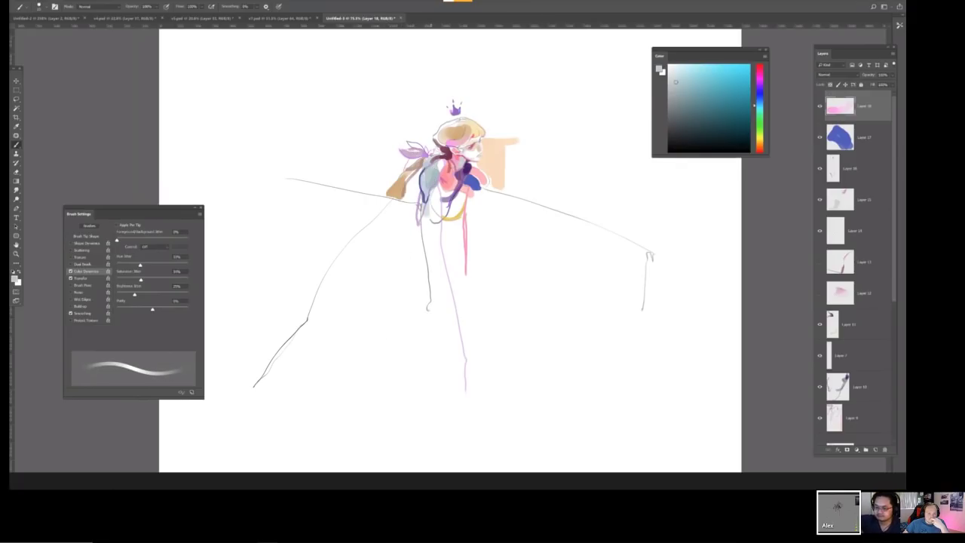
Try two long wing outlines rising from the figure's back in a pale blue-grey.
{"action": "mouse_move", "coordinate": [422, 144]}
{"action": "left_mouse_down"}
{"action": "mouse_move", "coordinate": [402, 129]}
{"action": "mouse_move", "coordinate": [227, 86]}
{"action": "mouse_move", "coordinate": [266, 121]}
{"action": "mouse_move", "coordinate": [332, 154]}
{"action": "mouse_move", "coordinate": [412, 168]}
{"action": "mouse_move", "coordinate": [394, 30]}
{"action": "mouse_move", "coordinate": [436, 141]}
{"action": "left_mouse_up"}
{"action": "scroll", "coordinate": [384, 83], "scroll_direction": "up", "scroll_amount": 3}
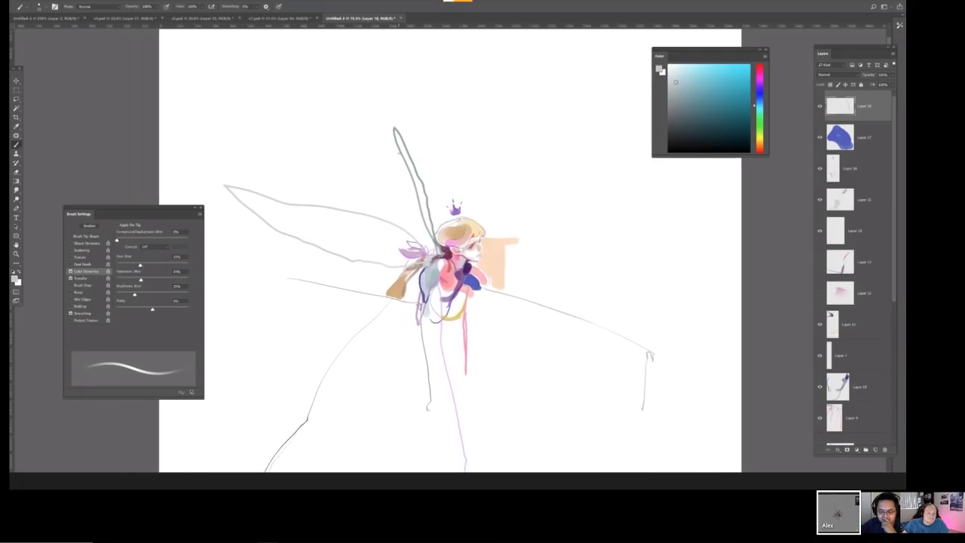
{"action": "key", "text": "ctrl+z"}
{"action": "key", "text": "ctrl+z"}
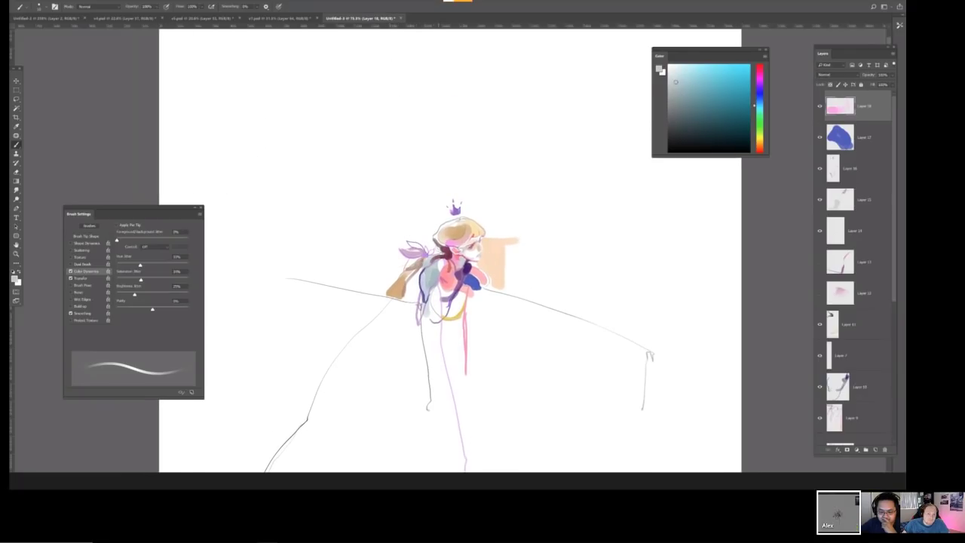
Try the wing outlines again and judge them on the full page in both mirrored orientations.
{"action": "mouse_move", "coordinate": [432, 242]}
{"action": "left_mouse_down"}
{"action": "mouse_move", "coordinate": [194, 110]}
{"action": "mouse_move", "coordinate": [407, 268]}
{"action": "mouse_move", "coordinate": [341, 125]}
{"action": "mouse_move", "coordinate": [441, 255]}
{"action": "mouse_move", "coordinate": [417, 208]}
{"action": "left_mouse_up"}
{"action": "key", "text": "ctrl+minus"}
{"action": "key", "text": "ctrl+minus"}
{"action": "key", "text": "ctrl+minus"}
{"action": "key", "text": "ctrl+minus"}
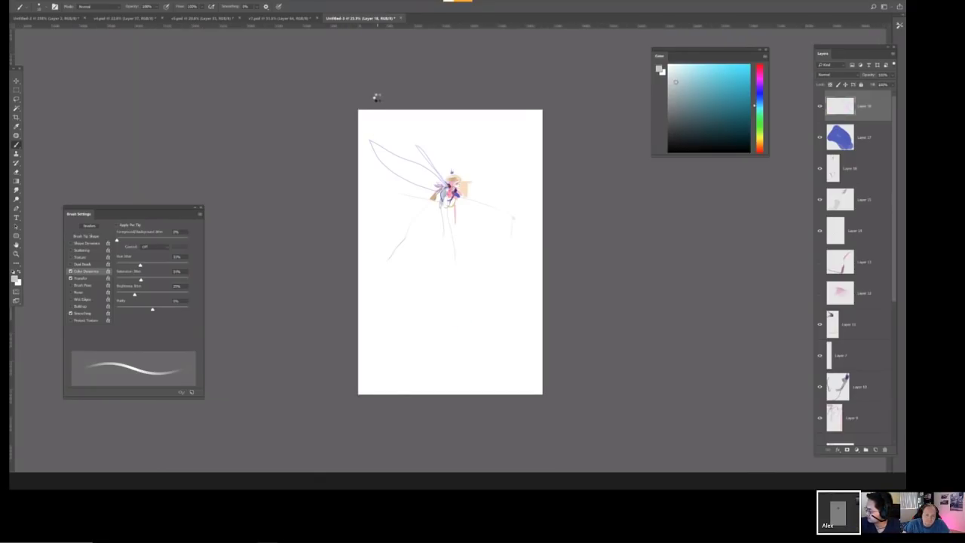
{"action": "key", "text": "h"}
{"action": "key", "text": "h"}
{"action": "key", "text": "h"}
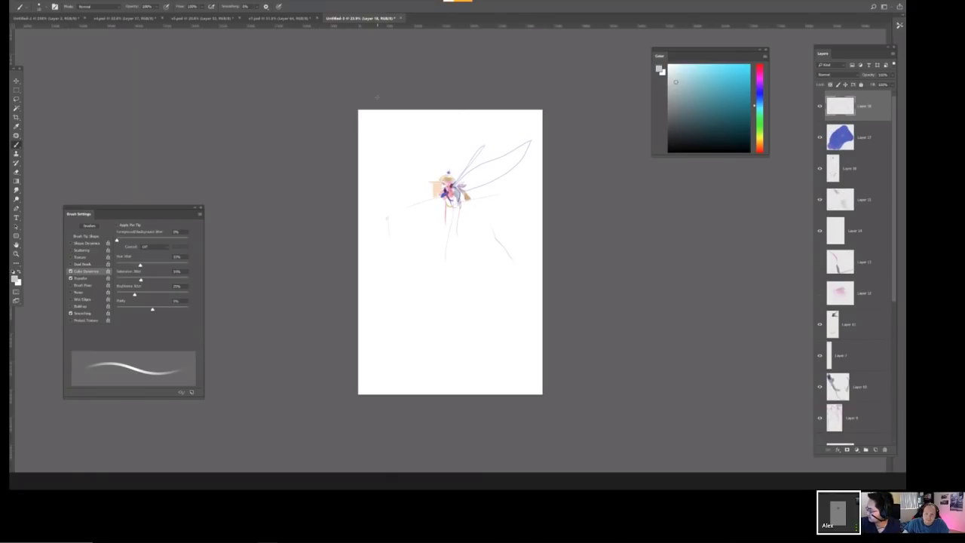
{"action": "key", "text": "h"}
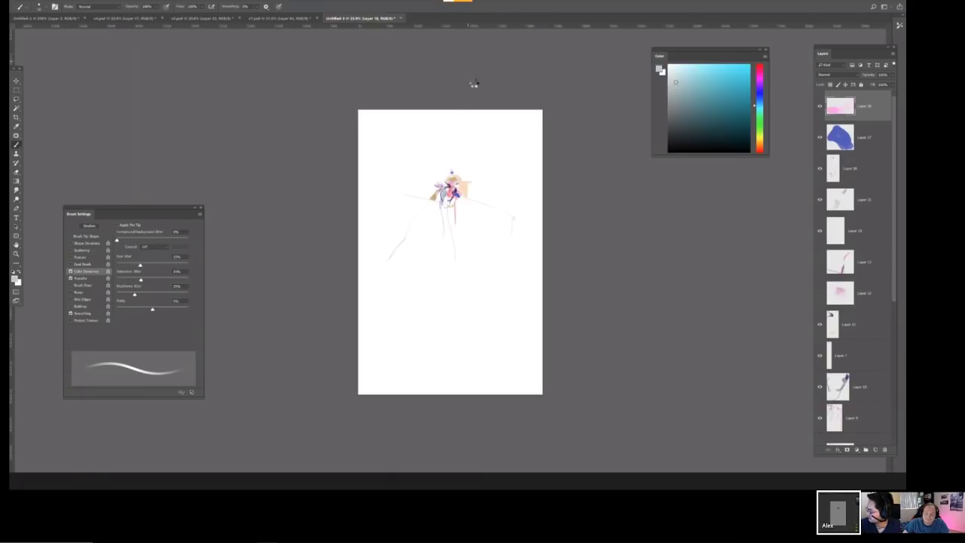
{"action": "key", "text": "h"}
Try a broad stroke sweeping from behind the figure down past its legs with a much larger brush.
{"action": "key", "text": "ctrl+plus"}
{"action": "key", "text": "ctrl+plus"}
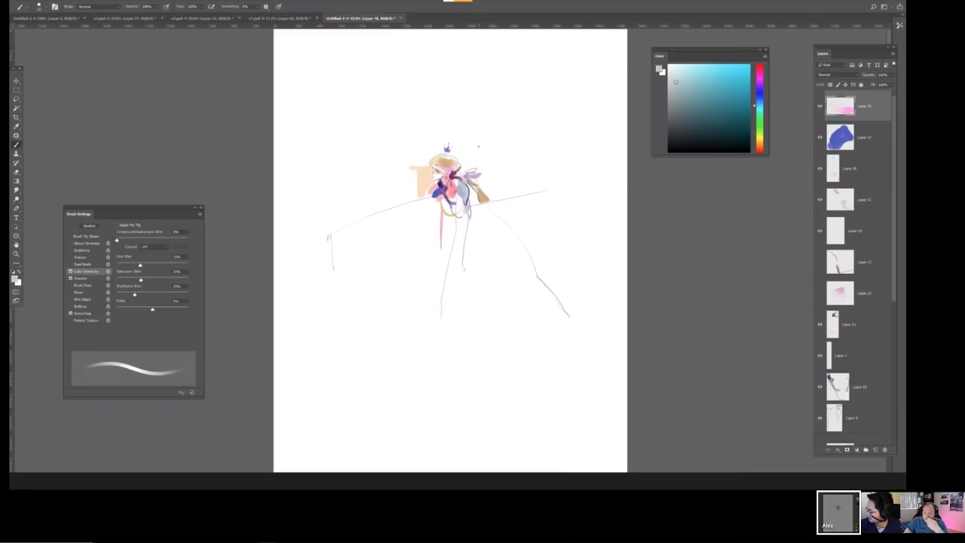
{"action": "key", "text": "]"}
{"action": "key", "text": "]"}
{"action": "key", "text": "]"}
{"action": "mouse_move", "coordinate": [489, 169]}
{"action": "left_mouse_down"}
{"action": "mouse_move", "coordinate": [484, 248]}
{"action": "mouse_move", "coordinate": [477, 179]}
{"action": "mouse_move", "coordinate": [477, 261]}
{"action": "mouse_move", "coordinate": [441, 370]}
{"action": "left_mouse_up"}
{"action": "key", "text": "ctrl+z"}
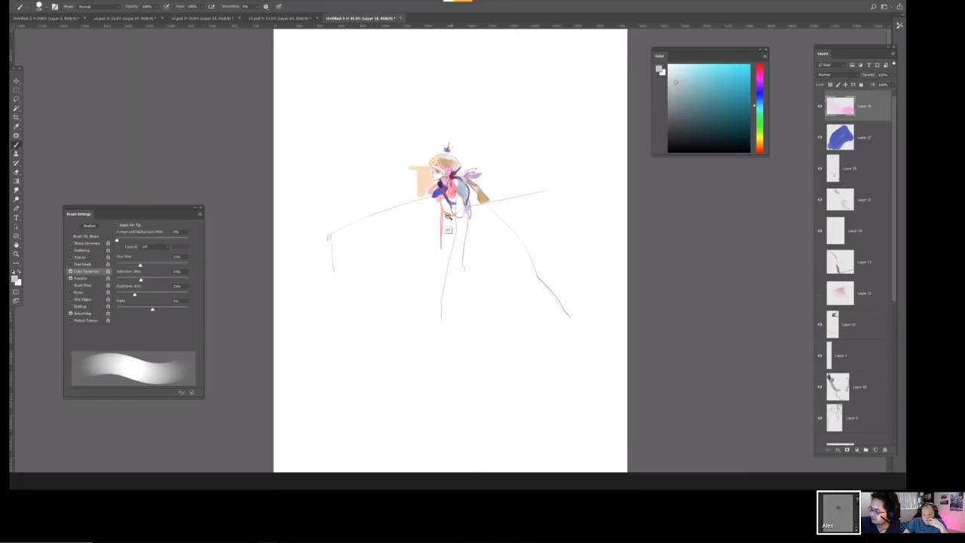
Extend the dark torso strap with blue-violet using a small brush and paint a jittered green hand shape on the front arm line.
{"action": "scroll", "coordinate": [448, 216], "scroll_direction": "up", "scroll_amount": 3}
{"action": "key", "text": "bracketleft"}
{"action": "key", "text": "bracketleft"}
{"action": "key", "text": "bracketleft"}
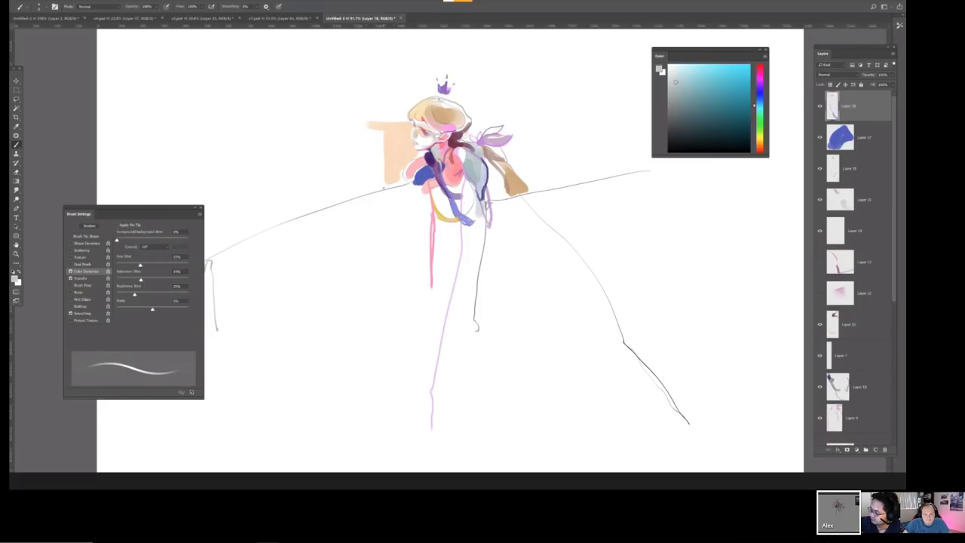
{"action": "left_click_drag", "start_coordinate": [380, 184], "coordinate": [367, 186]}
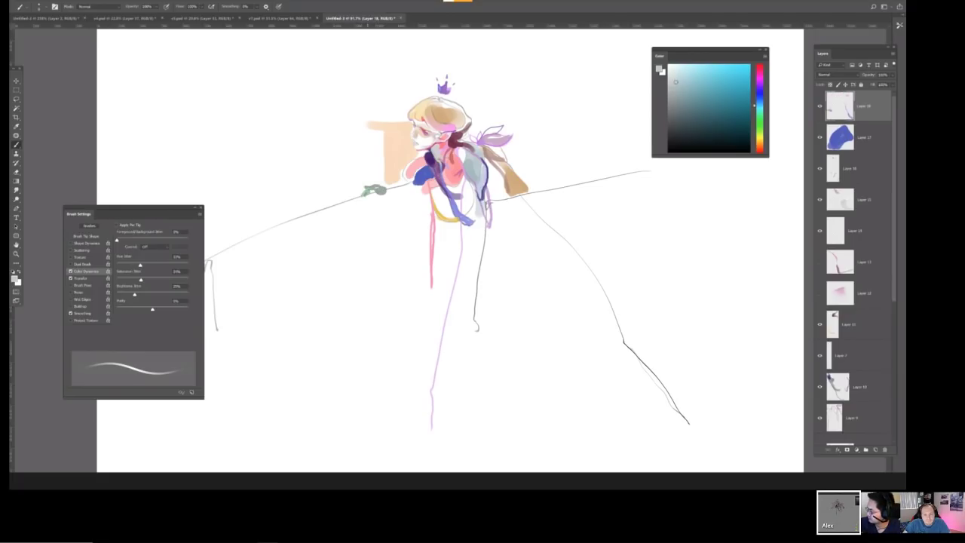
{"action": "left_click_drag", "start_coordinate": [368, 195], "coordinate": [363, 202]}
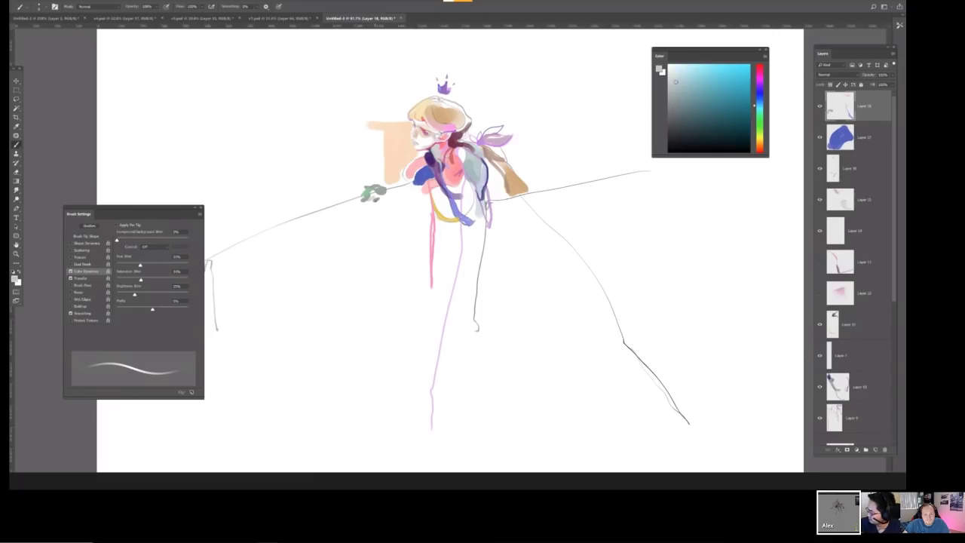
Flip the canvas and strengthen the arm line from the shoulder to the green shape, extending it beyond with a thin grey stroke.
{"action": "key", "text": "h"}
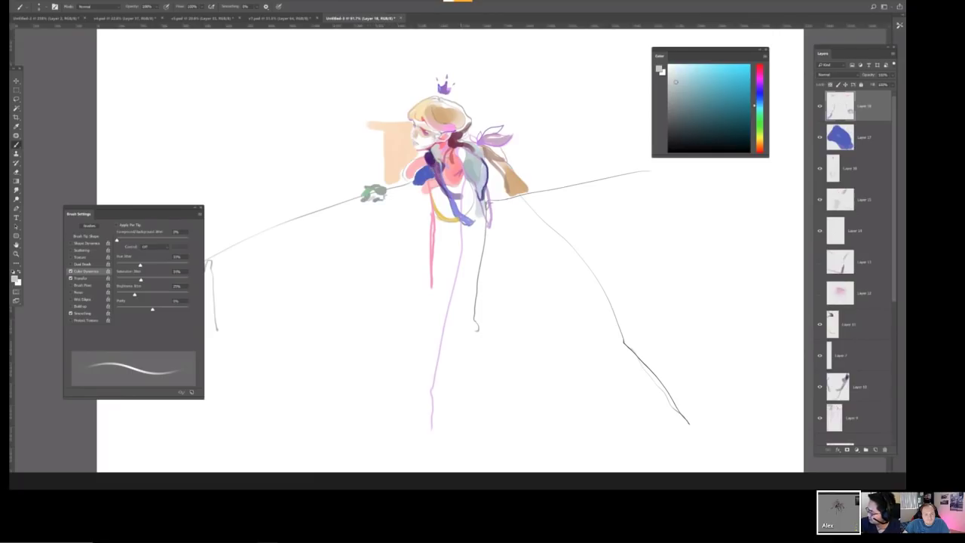
{"action": "left_click_drag", "start_coordinate": [484, 184], "coordinate": [503, 189]}
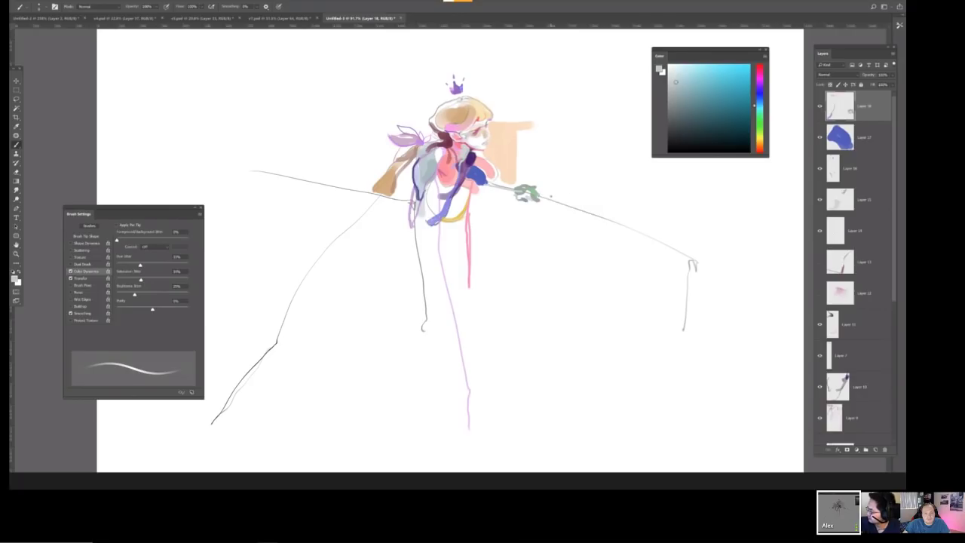
{"action": "left_click_drag", "start_coordinate": [538, 194], "coordinate": [569, 203]}
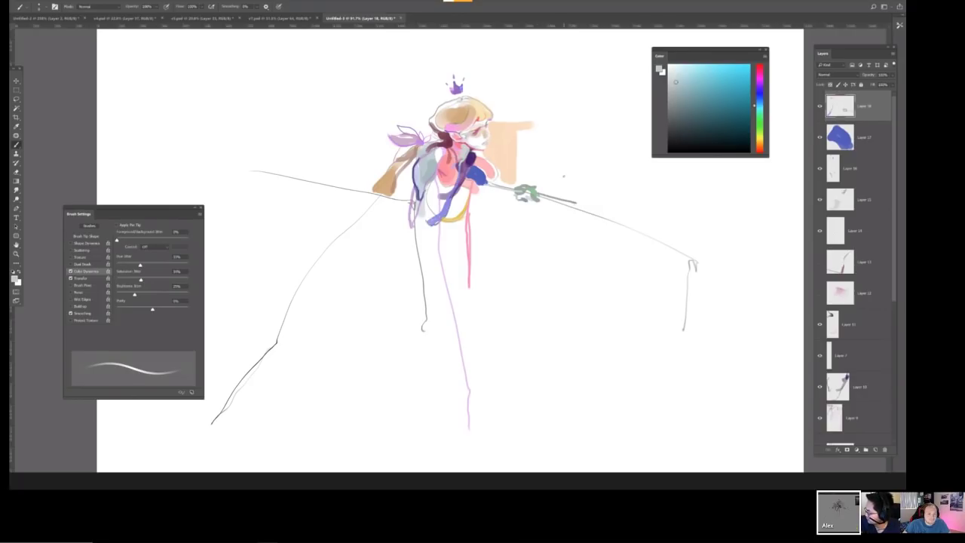
Paint a blue-grey wash over the back shoulder with a larger brush, check the whole figure, and reduce the brush size.
{"action": "key", "text": "]"}
{"action": "key", "text": "]"}
{"action": "left_click_drag", "start_coordinate": [442, 154], "coordinate": [425, 161]}
{"action": "scroll", "coordinate": [451, 157], "scroll_direction": "down", "scroll_amount": 2}
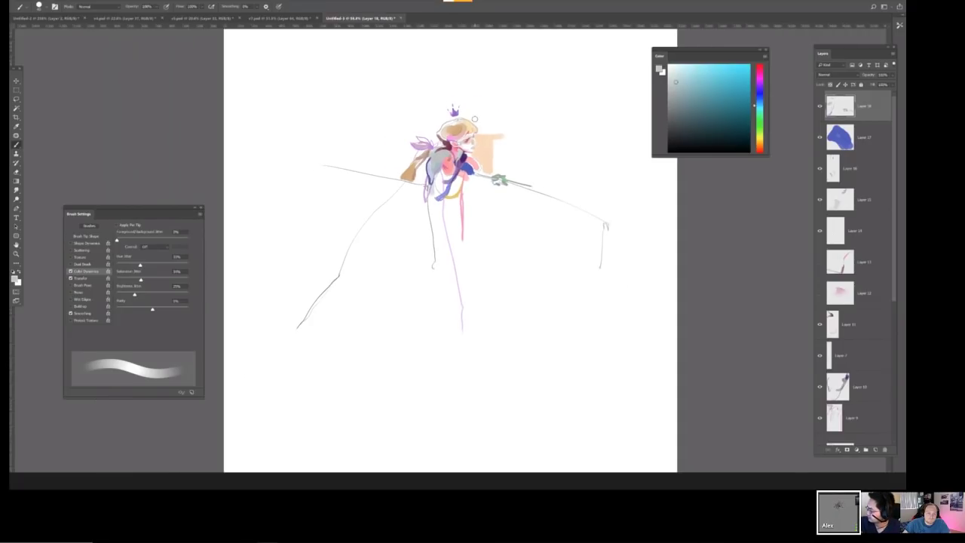
{"action": "scroll", "coordinate": [455, 165], "scroll_direction": "up", "scroll_amount": 2}
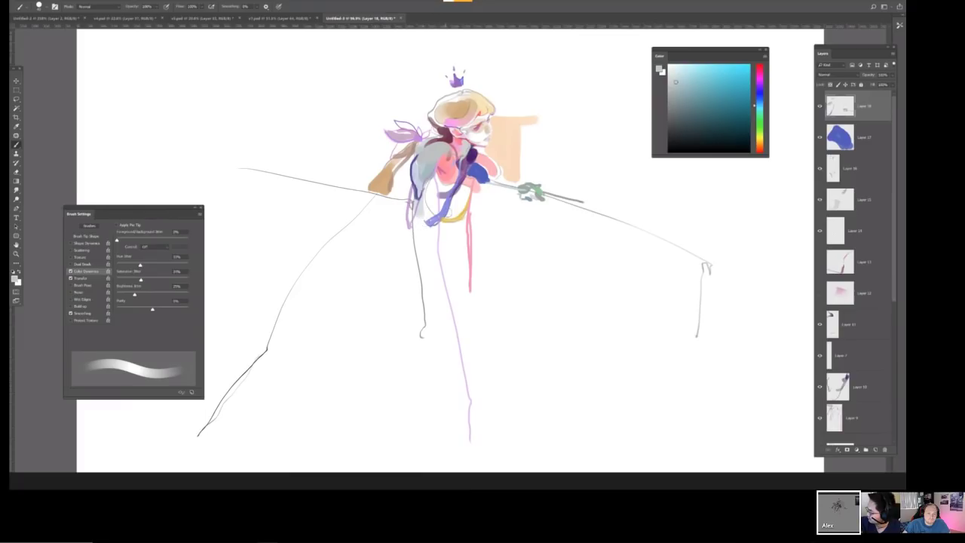
{"action": "scroll", "coordinate": [448, 217], "scroll_direction": "down", "scroll_amount": 1}
{"action": "scroll", "coordinate": [448, 211], "scroll_direction": "up", "scroll_amount": 1}
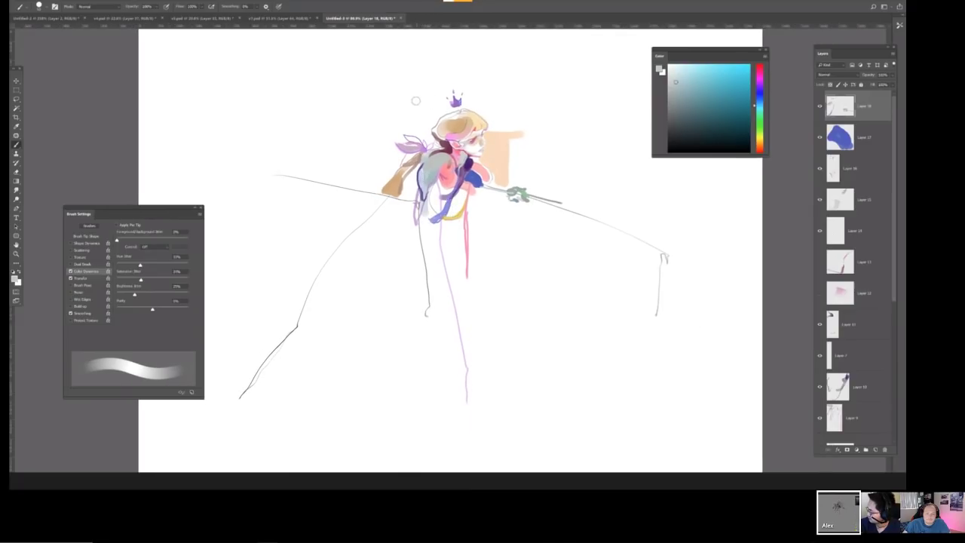
{"action": "key", "text": "bracketleft"}
{"action": "key", "text": "bracketleft"}
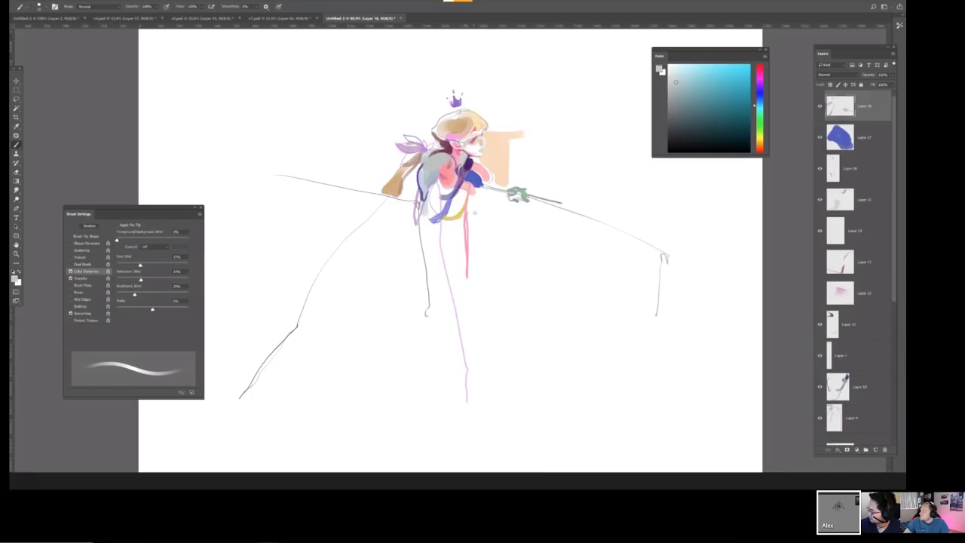
Add a new layer and paint a grey-green strap stroke curving over the front of the shoulder with a reduced brush.
{"action": "key", "text": "ctrl+shift+n"}
{"action": "left_click", "coordinate": [596, 136]}
{"action": "key", "text": "bracketright"}
{"action": "key", "text": "bracketright"}
{"action": "key", "text": "bracketright"}
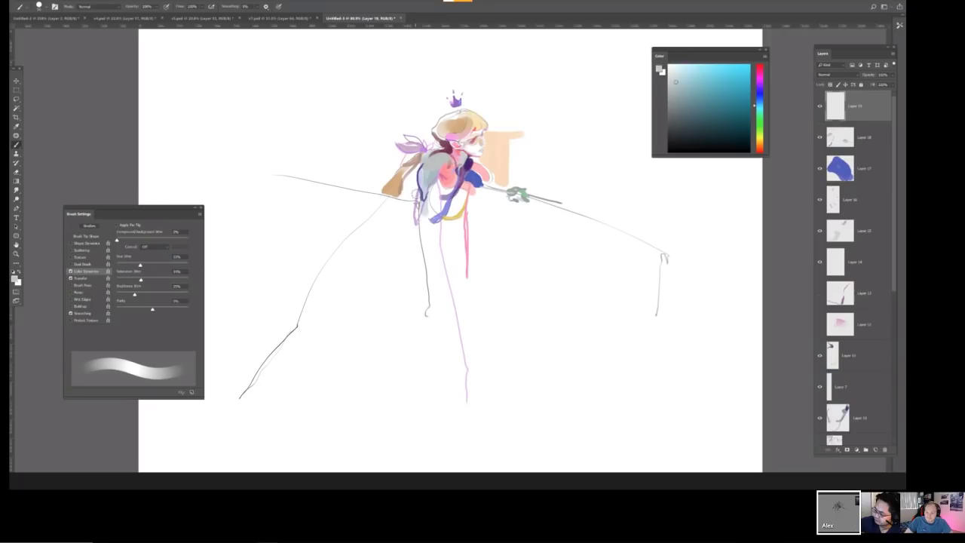
{"action": "key", "text": "bracketleft"}
{"action": "key", "text": "bracketleft"}
{"action": "key", "text": "bracketleft"}
{"action": "key", "text": "bracketleft"}
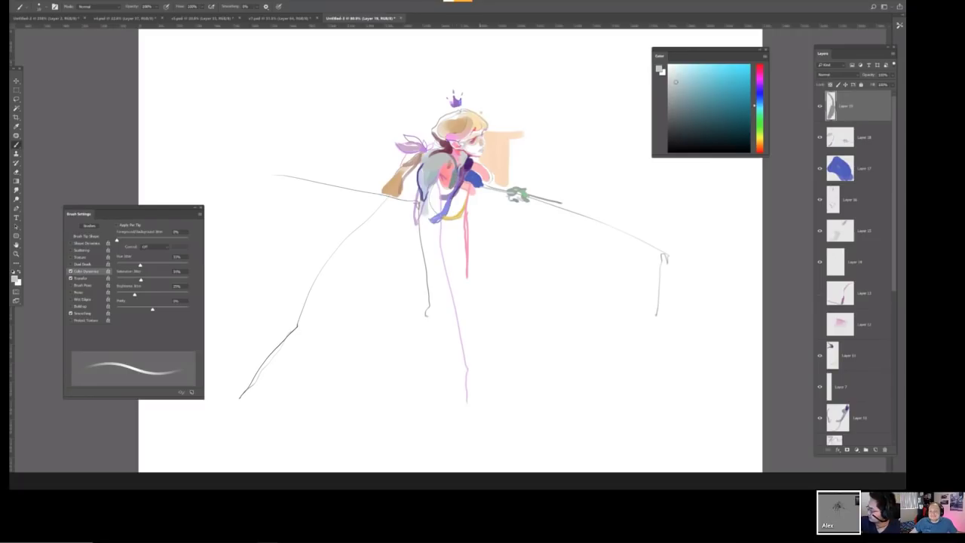
Flip the canvas and add a muted green accent at the back of the hair above the nape.
{"action": "scroll", "coordinate": [493, 120], "scroll_direction": "up", "scroll_amount": 5}
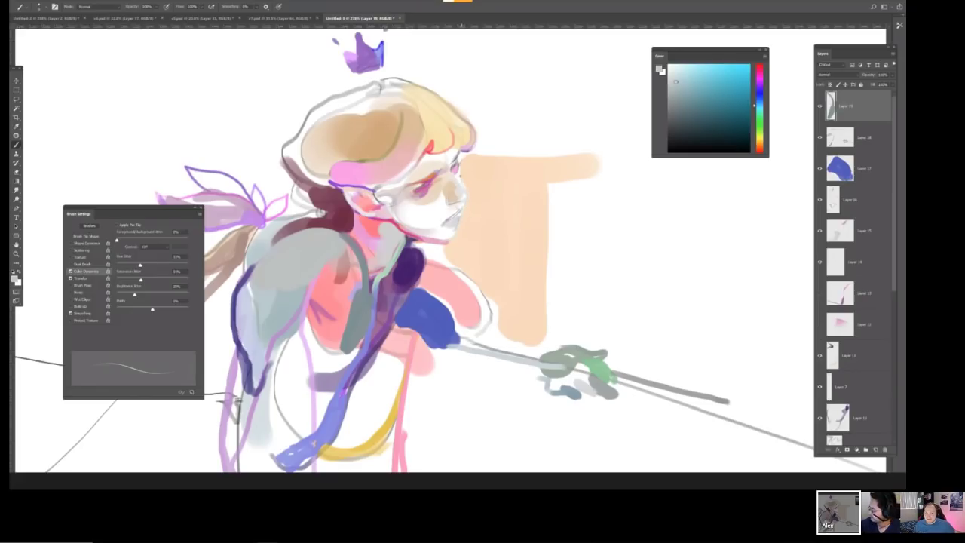
{"action": "scroll", "coordinate": [460, 155], "scroll_direction": "down", "scroll_amount": 5}
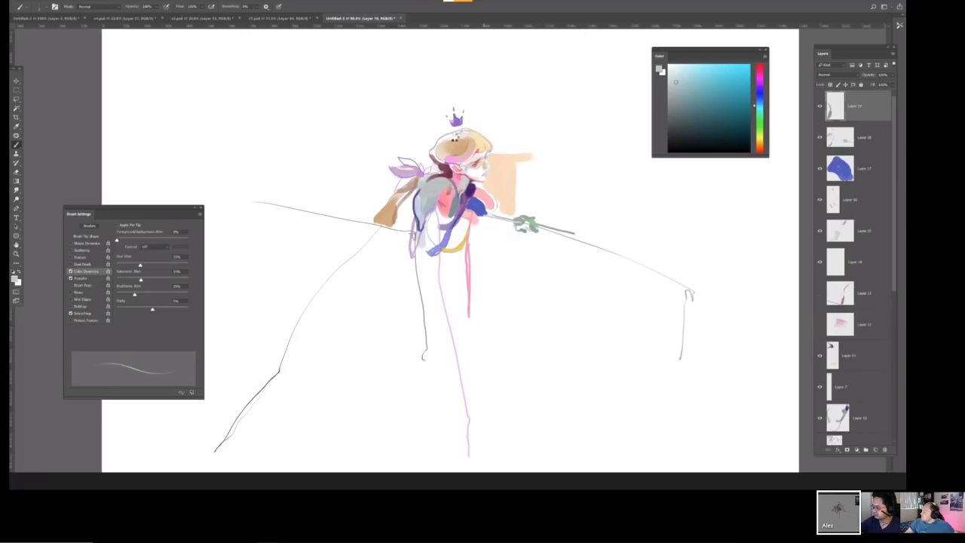
{"action": "key", "text": "ctrl+shift+h"}
{"action": "mouse_move", "coordinate": [427, 207]}
{"action": "left_mouse_down"}
{"action": "mouse_move", "coordinate": [402, 218]}
{"action": "mouse_move", "coordinate": [442, 214]}
{"action": "left_mouse_up"}
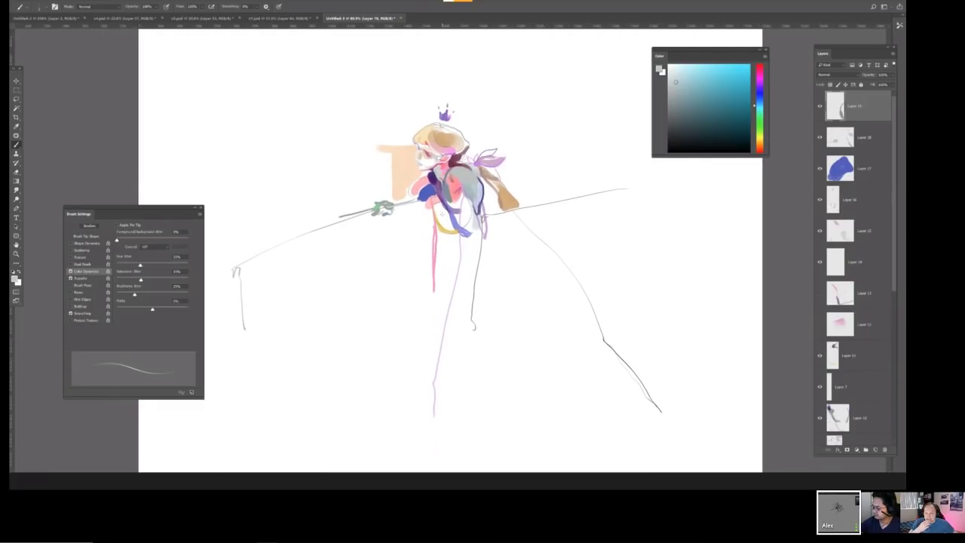
{"action": "left_click_drag", "start_coordinate": [505, 144], "coordinate": [522, 134]}
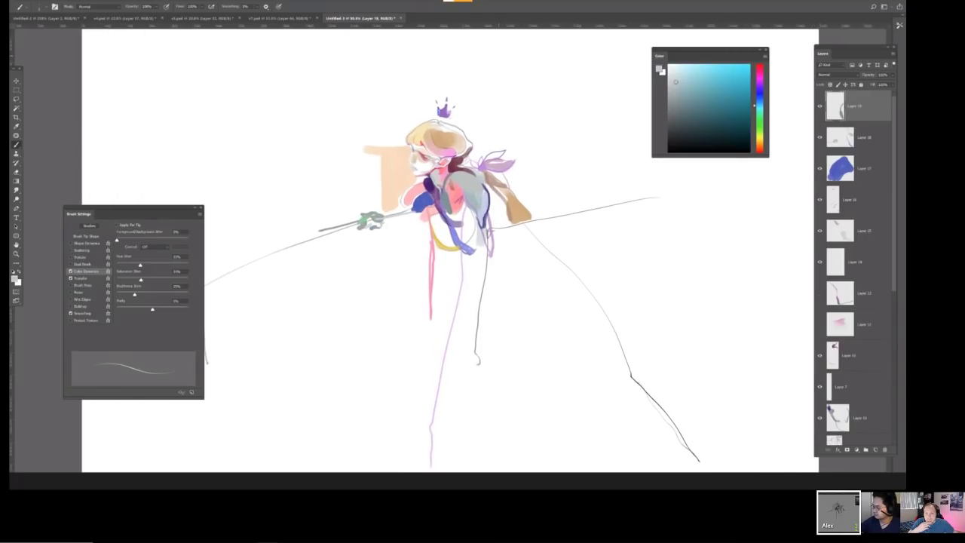
{"action": "left_click_drag", "start_coordinate": [442, 171], "coordinate": [450, 172]}
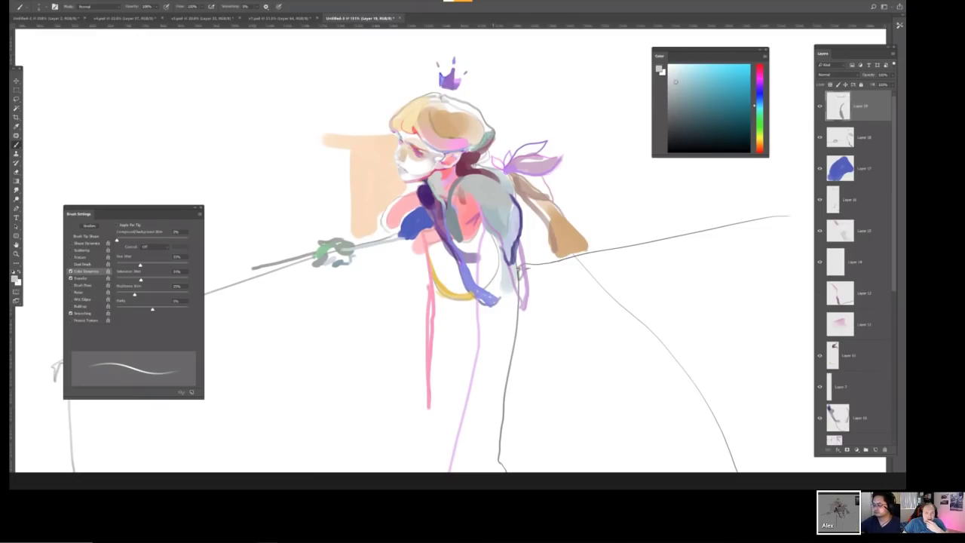
Paint a blue-grey block beneath the peach block in front of the figure with a larger brush.
{"action": "key", "text": "ctrl+0"}
{"action": "key", "text": "ctrl+plus"}
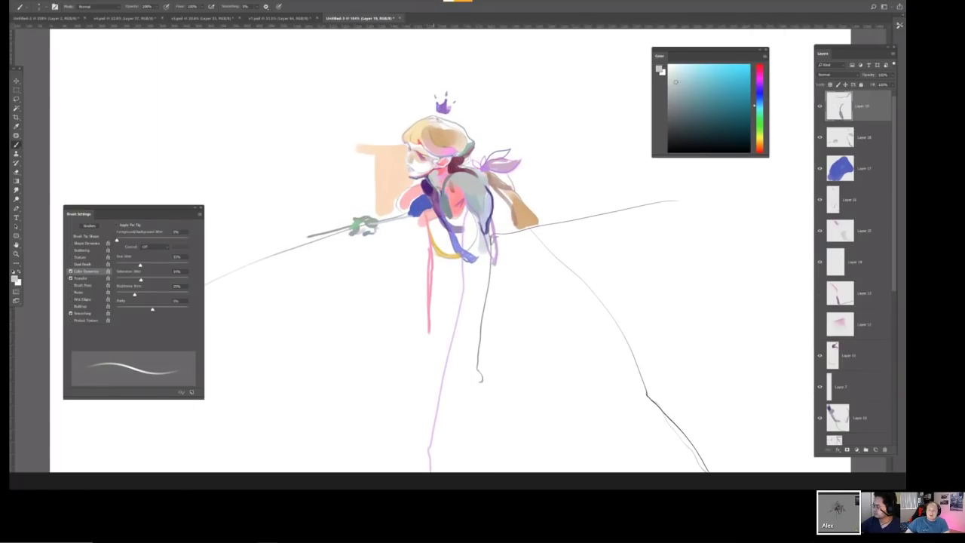
{"action": "key", "text": "bracketright"}
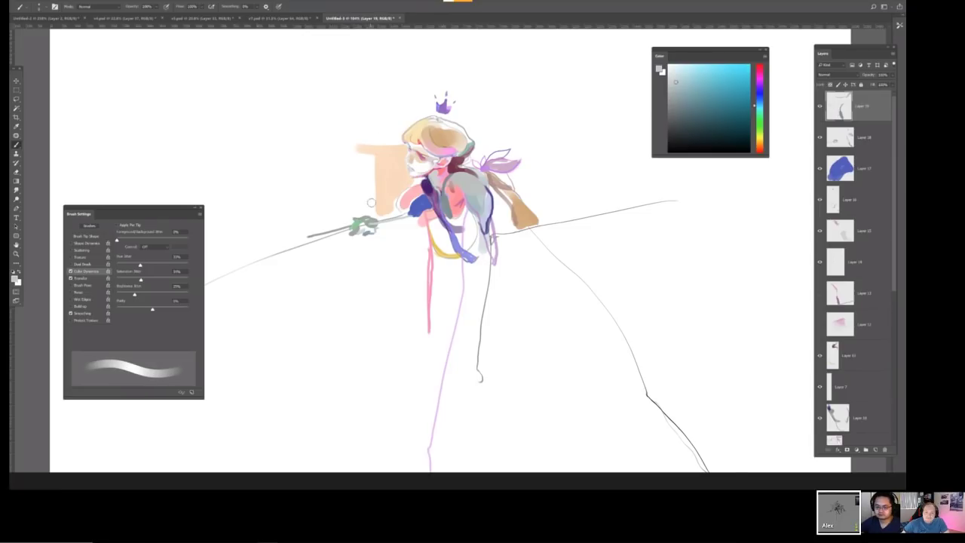
{"action": "mouse_move", "coordinate": [371, 211]}
{"action": "left_mouse_down"}
{"action": "mouse_move", "coordinate": [392, 210]}
{"action": "mouse_move", "coordinate": [355, 206]}
{"action": "mouse_move", "coordinate": [393, 202]}
{"action": "mouse_move", "coordinate": [351, 199]}
{"action": "mouse_move", "coordinate": [350, 207]}
{"action": "left_mouse_up"}
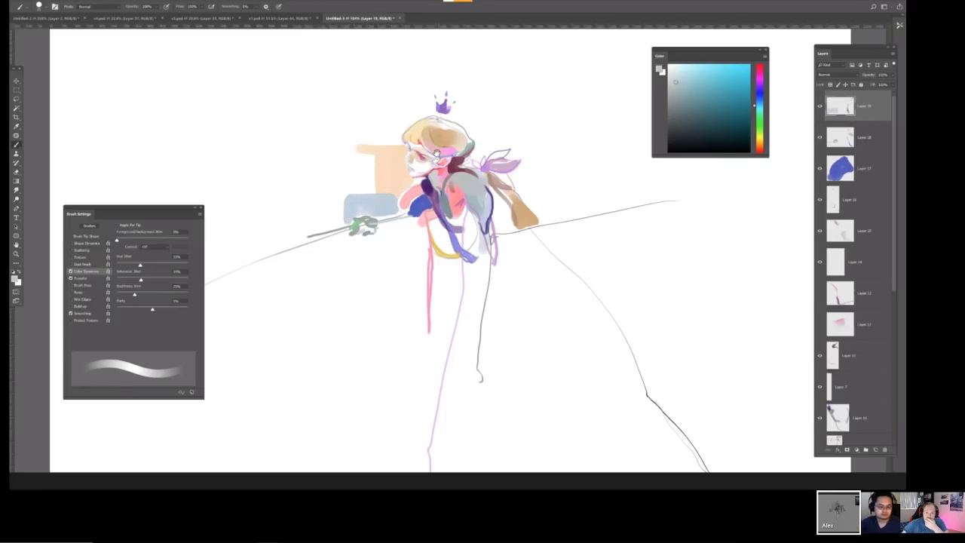
Examine the head up close, then flip the canvas and review the whole figure.
{"action": "key", "text": "ctrl+0"}
{"action": "scroll", "coordinate": [475, 99], "scroll_direction": "up", "scroll_amount": 3}
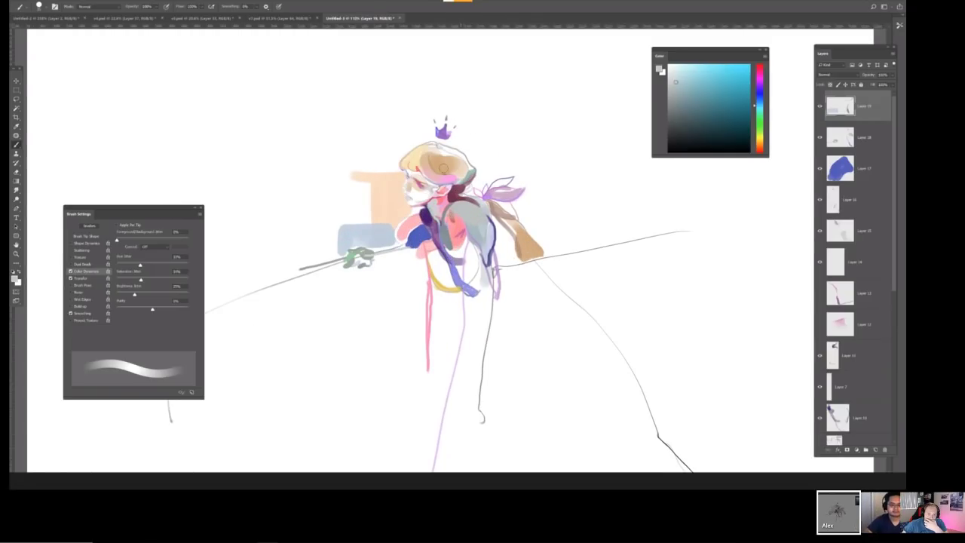
{"action": "scroll", "coordinate": [419, 172], "scroll_direction": "up", "scroll_amount": 4}
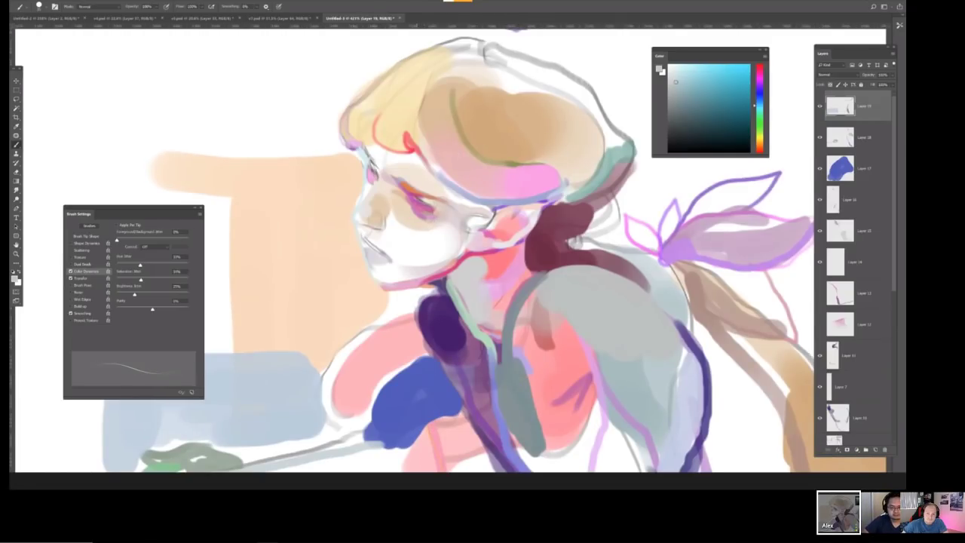
{"action": "scroll", "coordinate": [463, 204], "scroll_direction": "down", "scroll_amount": 4}
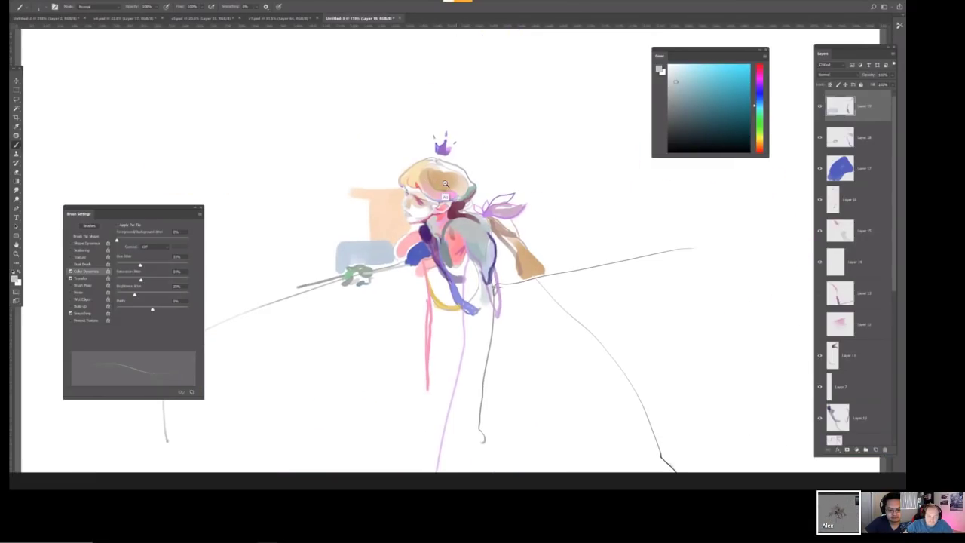
{"action": "scroll", "coordinate": [426, 150], "scroll_direction": "down", "scroll_amount": 2}
{"action": "key", "text": "h"}
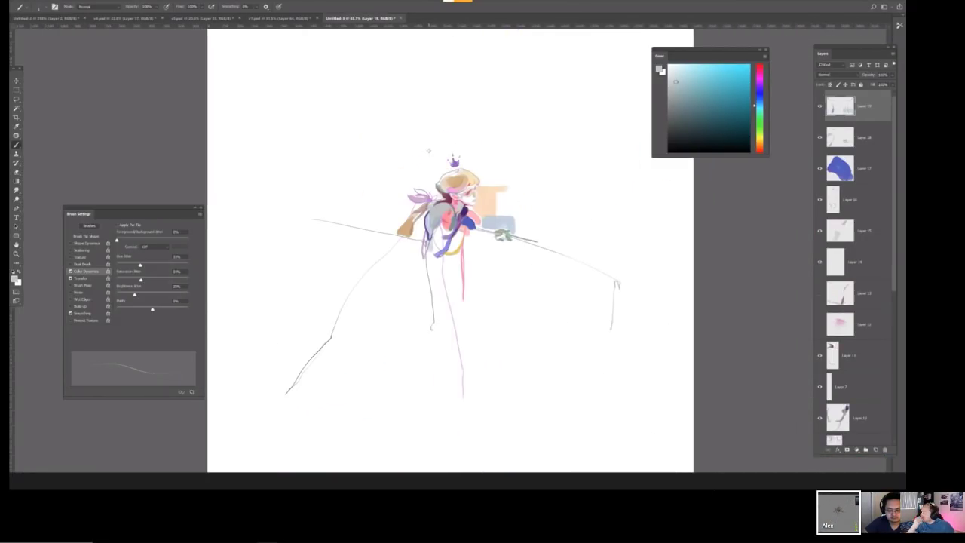
{"action": "scroll", "coordinate": [490, 181], "scroll_direction": "up", "scroll_amount": 2}
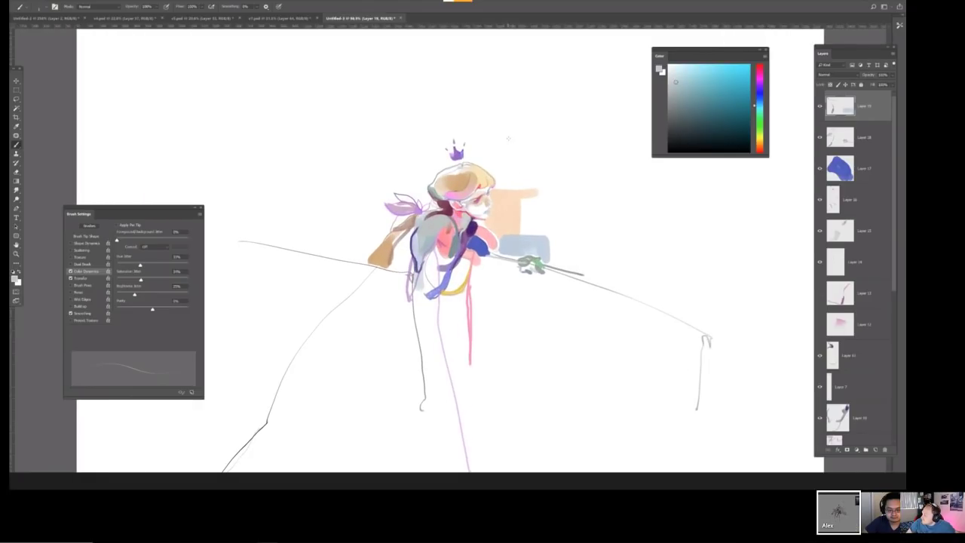
Add a new layer and sketch a small grey face profile with a pale cyan accent above and in front of the head.
{"action": "key", "text": "ctrl+shift+n"}
{"action": "key", "text": "Return"}
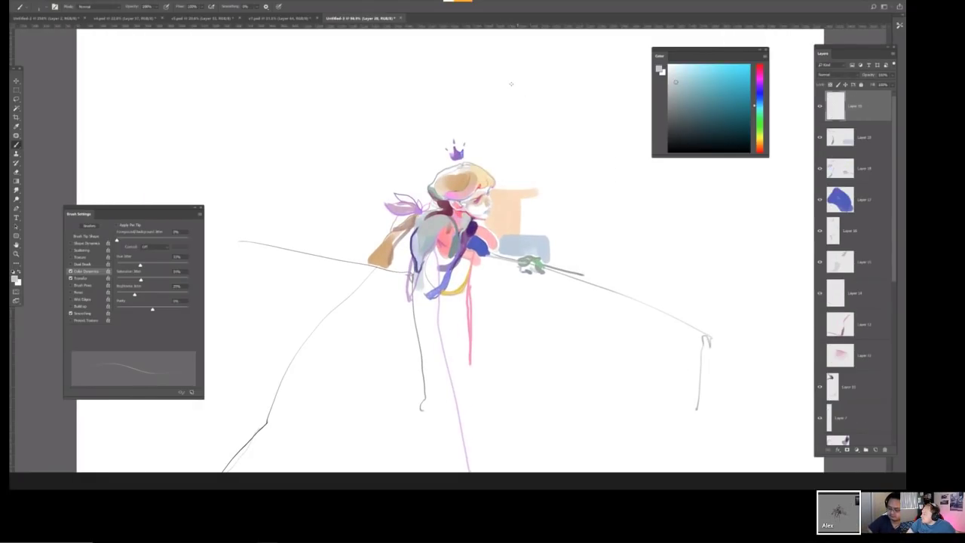
{"action": "scroll", "coordinate": [498, 151], "scroll_direction": "up", "scroll_amount": 2}
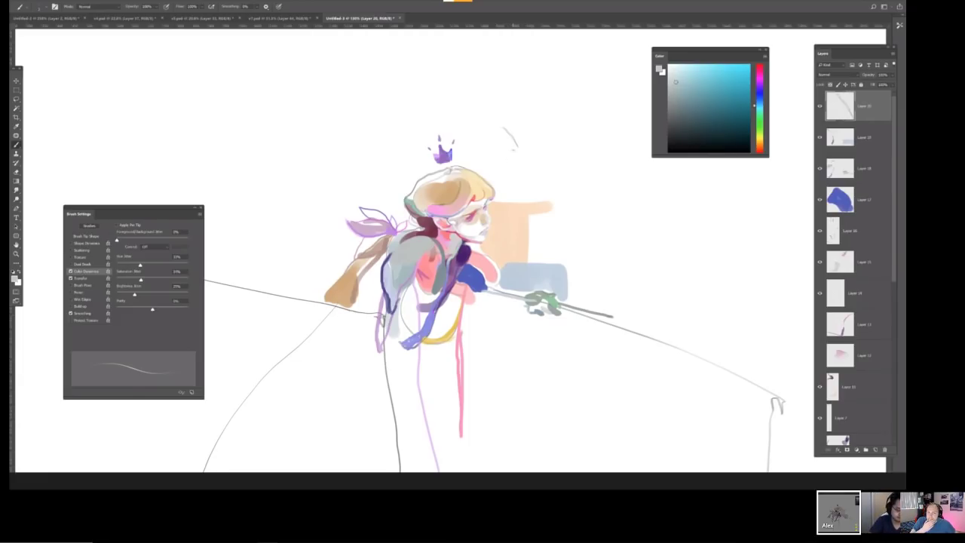
{"action": "key", "text": "]"}
{"action": "left_click_drag", "start_coordinate": [506, 131], "coordinate": [520, 173]}
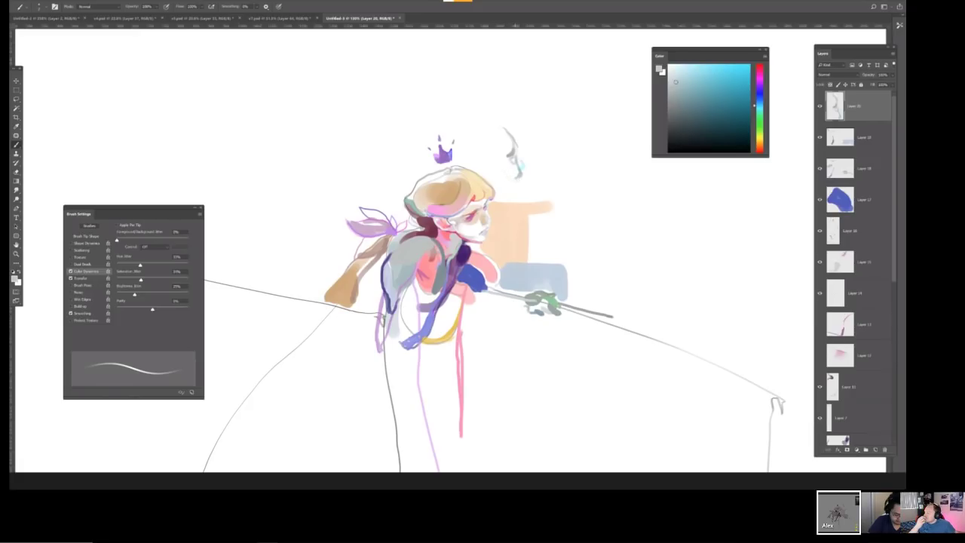
{"action": "left_click_drag", "start_coordinate": [519, 164], "coordinate": [517, 162]}
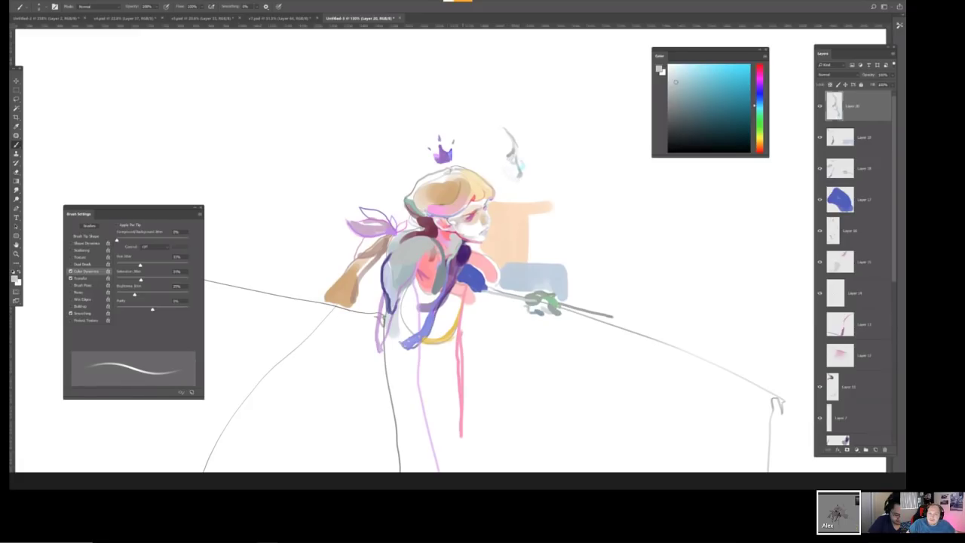
Sample pink from the headpiece, paint a jittered red-pink shape behind the small profile, and outline its underside with a smaller brush.
{"action": "left_click", "coordinate": [436, 226], "text": "alt"}
{"action": "left_click", "coordinate": [434, 209], "text": "alt"}
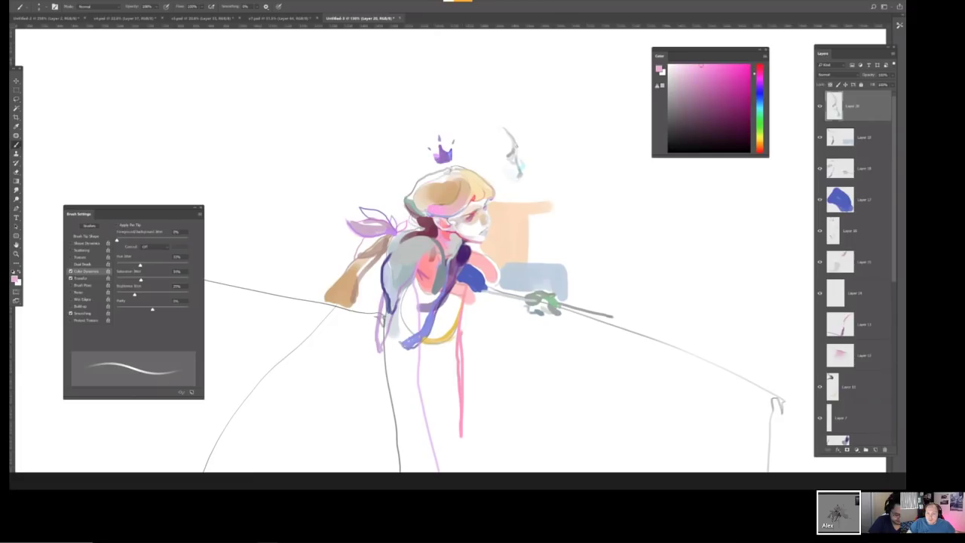
{"action": "key", "text": "bracketright"}
{"action": "mouse_move", "coordinate": [513, 158]}
{"action": "left_mouse_down"}
{"action": "mouse_move", "coordinate": [488, 133]}
{"action": "mouse_move", "coordinate": [498, 136]}
{"action": "mouse_move", "coordinate": [498, 163]}
{"action": "left_mouse_up"}
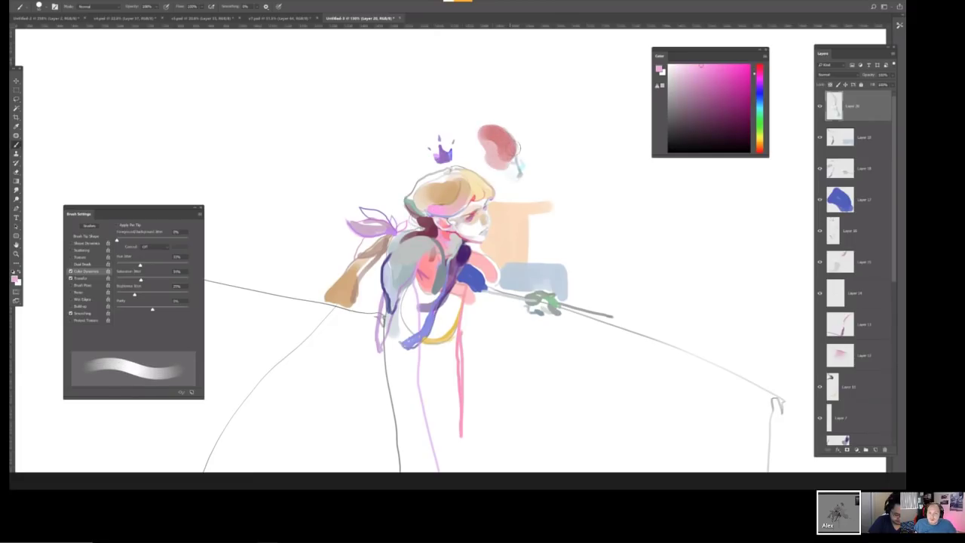
{"action": "key", "text": "bracketleft"}
{"action": "key", "text": "bracketleft"}
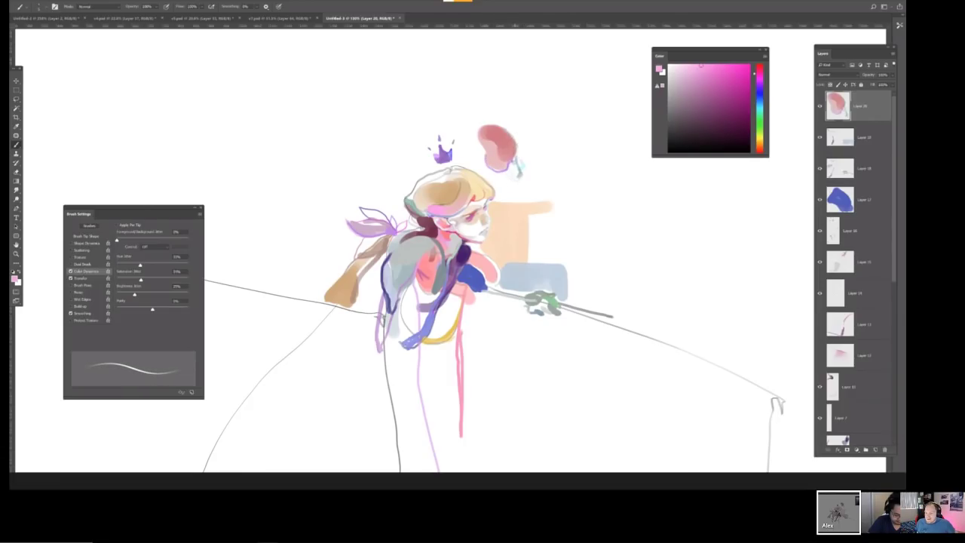
Sample the dark maroon from the hair and draw a thin eye mark on the small floating face.
{"action": "left_click", "coordinate": [433, 231], "text": "alt"}
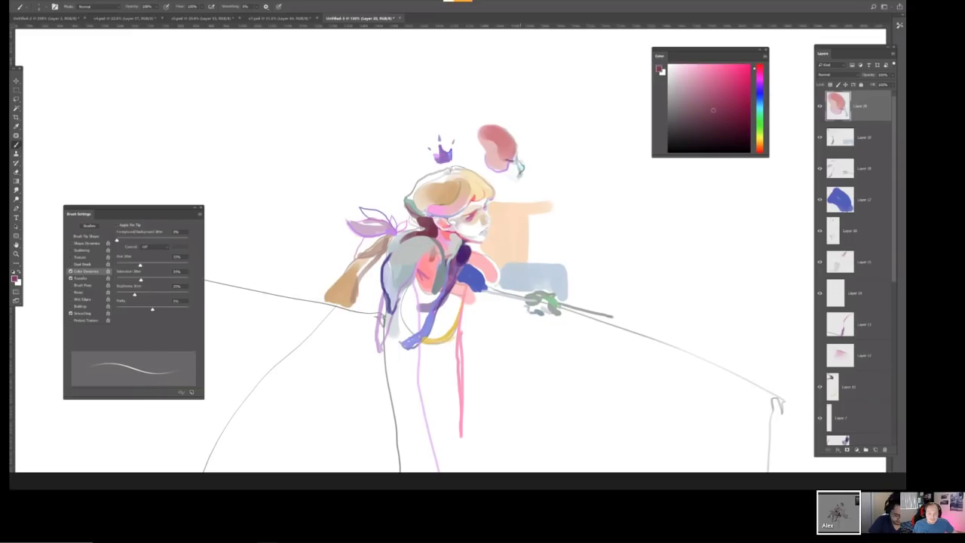
{"action": "left_click_drag", "start_coordinate": [519, 160], "coordinate": [520, 171]}
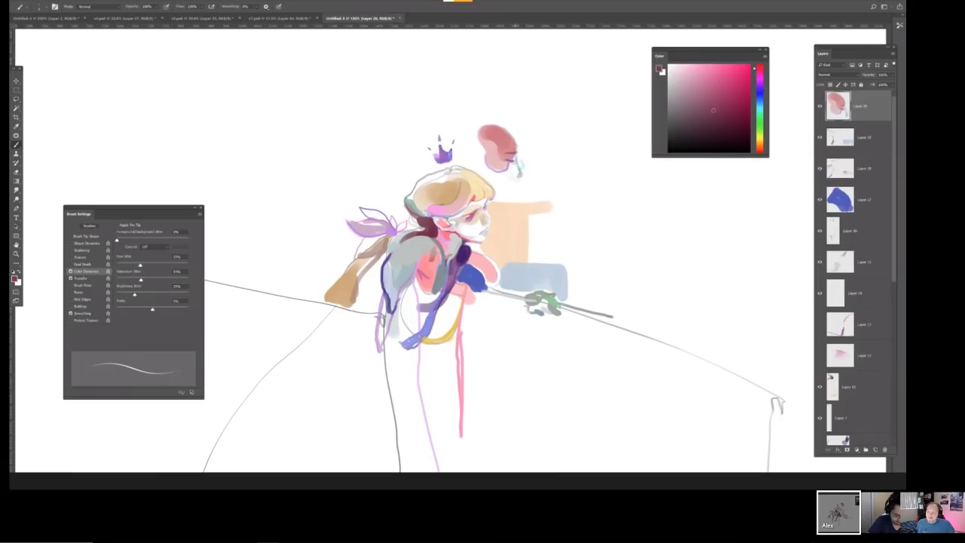
{"action": "key", "text": "ctrl+minus"}
{"action": "key", "text": "ctrl+minus"}
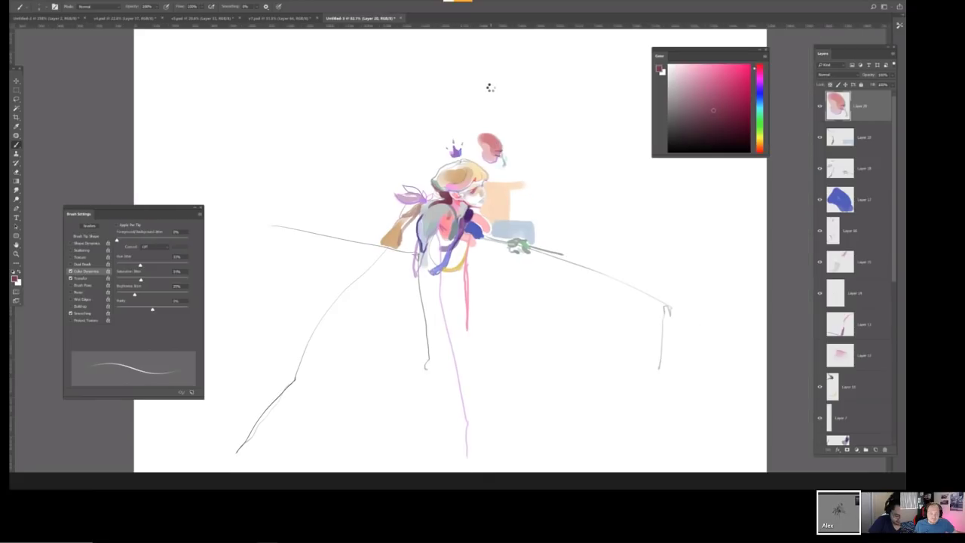
Flip the canvas and paint an indigo jaw shape and blue nose strokes on the small floating face.
{"action": "key", "text": "h"}
{"action": "key", "text": "ctrl+plus"}
{"action": "key", "text": "ctrl+plus"}
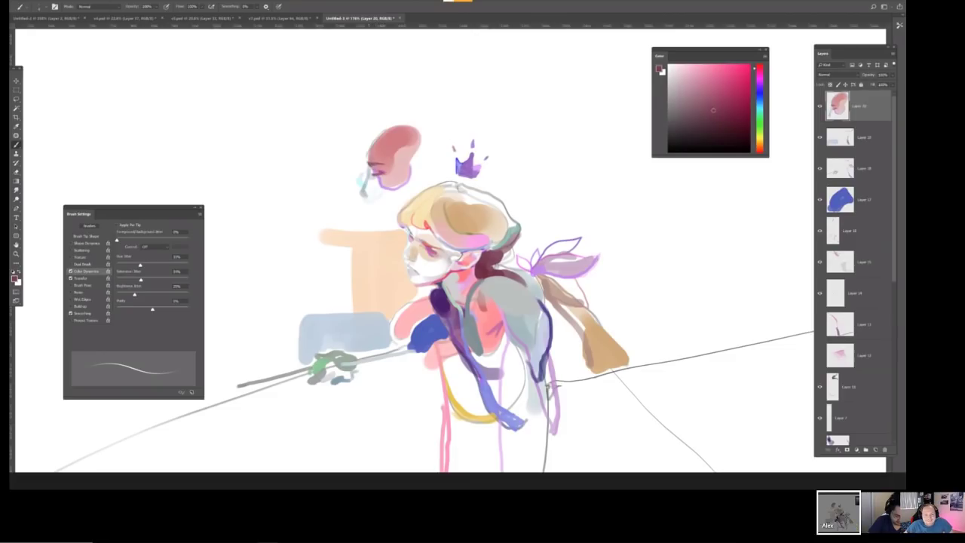
{"action": "left_click_drag", "start_coordinate": [369, 165], "coordinate": [407, 119]}
{"action": "key", "text": "ctrl+z"}
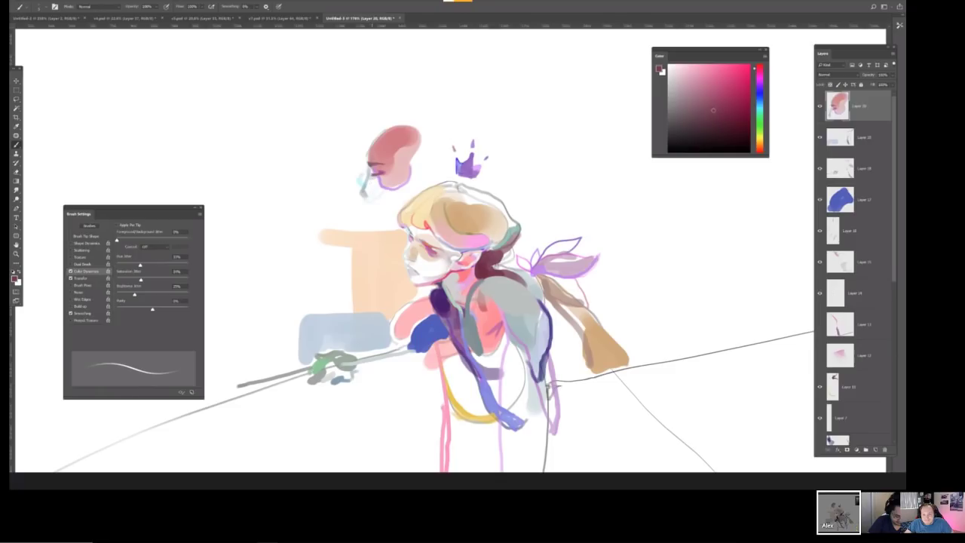
{"action": "mouse_move", "coordinate": [482, 302]}
{"action": "left_mouse_down"}
{"action": "mouse_move", "coordinate": [497, 287]}
{"action": "mouse_move", "coordinate": [490, 294]}
{"action": "left_mouse_up"}
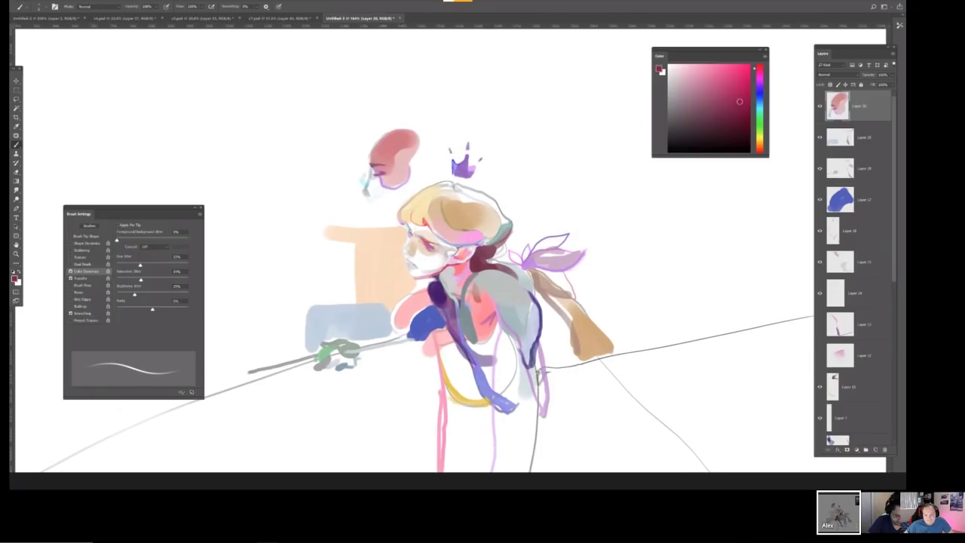
{"action": "left_click", "coordinate": [760, 143]}
{"action": "mouse_move", "coordinate": [369, 167]}
{"action": "left_mouse_down"}
{"action": "mouse_move", "coordinate": [378, 178]}
{"action": "mouse_move", "coordinate": [383, 166]}
{"action": "mouse_move", "coordinate": [399, 187]}
{"action": "mouse_move", "coordinate": [415, 170]}
{"action": "mouse_move", "coordinate": [371, 197]}
{"action": "left_mouse_up"}
{"action": "left_click", "coordinate": [759, 101]}
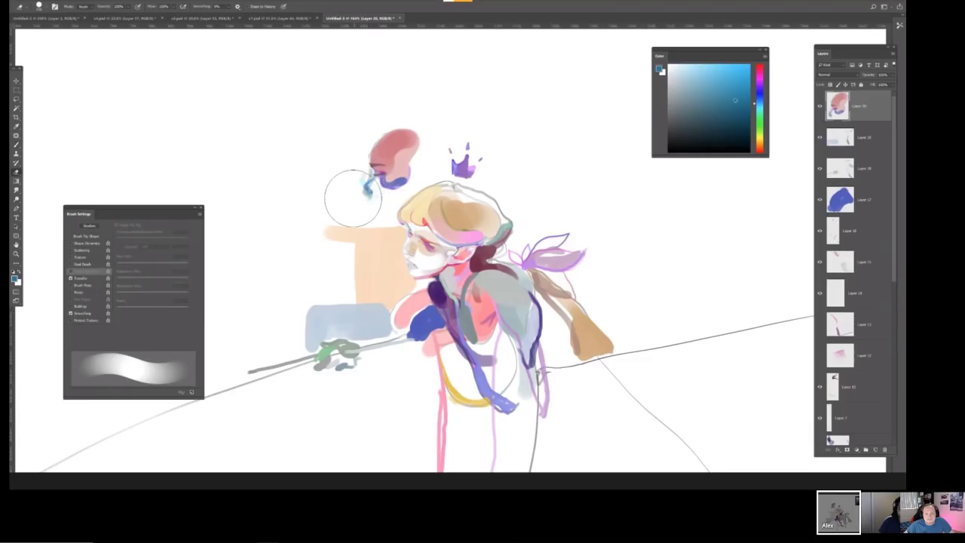
Erase the excess blue below the small face's nose and repaint its mouth and chin with thin teal-blue strokes.
{"action": "key", "text": "e"}
{"action": "left_click_drag", "start_coordinate": [370, 198], "coordinate": [364, 193]}
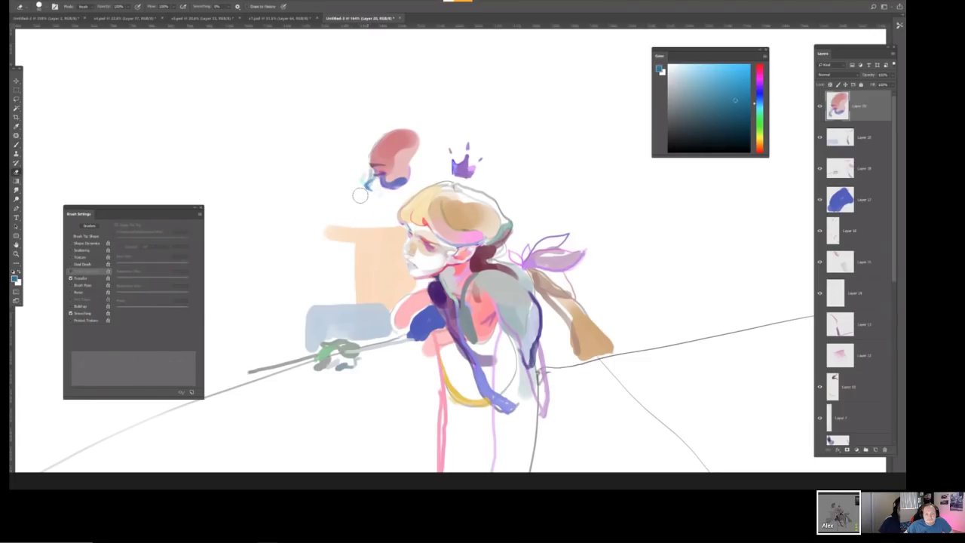
{"action": "key", "text": "b"}
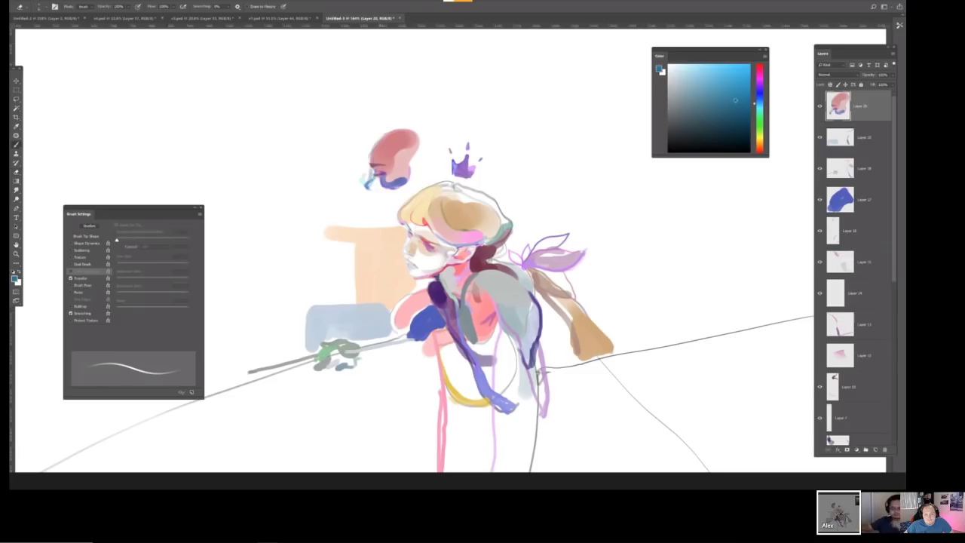
{"action": "left_click_drag", "start_coordinate": [370, 188], "coordinate": [374, 185]}
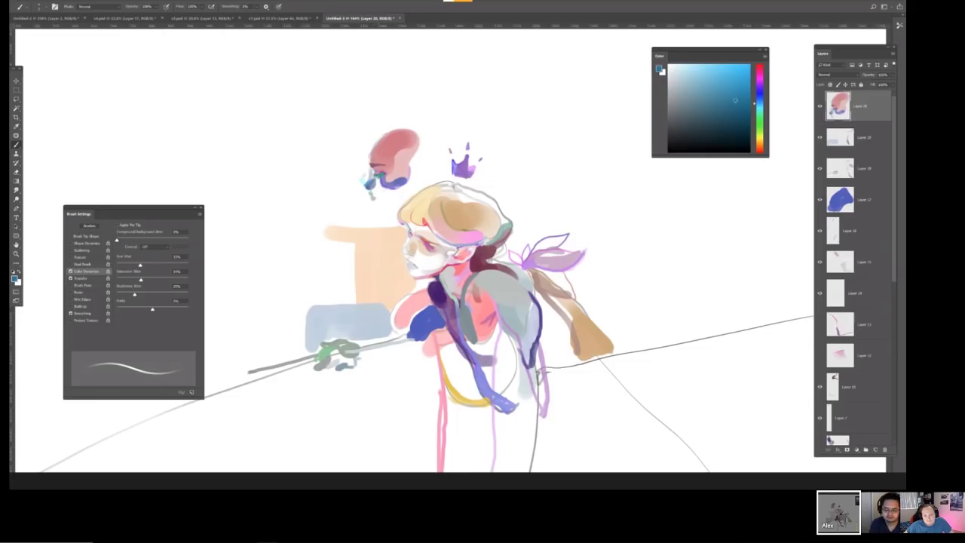
Paint a spiky dark teal leaf shape in front of the figure's chest, overlapping the blue-grey block.
{"action": "key", "text": "ctrl+minus"}
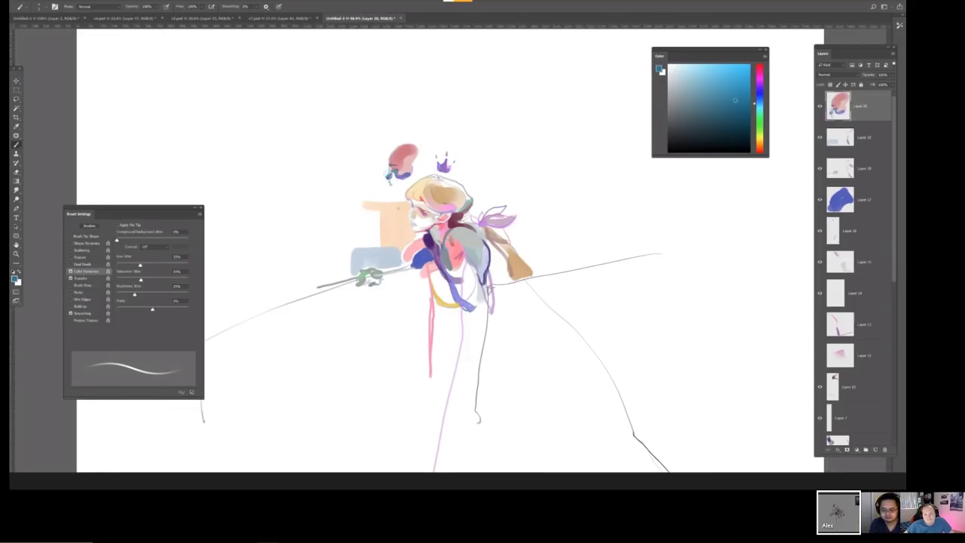
{"action": "key", "text": "ctrl+plus"}
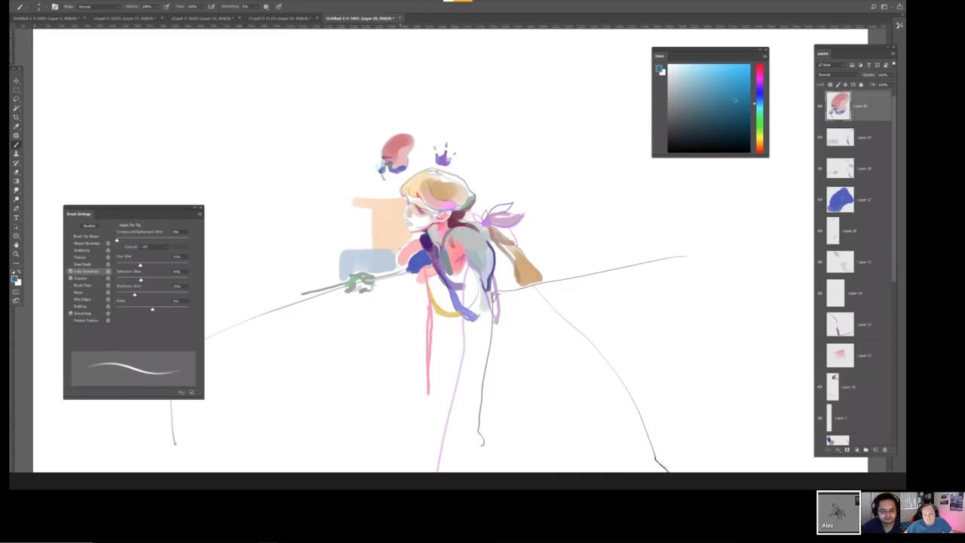
{"action": "mouse_move", "coordinate": [401, 247]}
{"action": "left_mouse_down"}
{"action": "mouse_move", "coordinate": [382, 246]}
{"action": "mouse_move", "coordinate": [401, 252]}
{"action": "mouse_move", "coordinate": [380, 261]}
{"action": "mouse_move", "coordinate": [394, 263]}
{"action": "mouse_move", "coordinate": [387, 269]}
{"action": "left_mouse_up"}
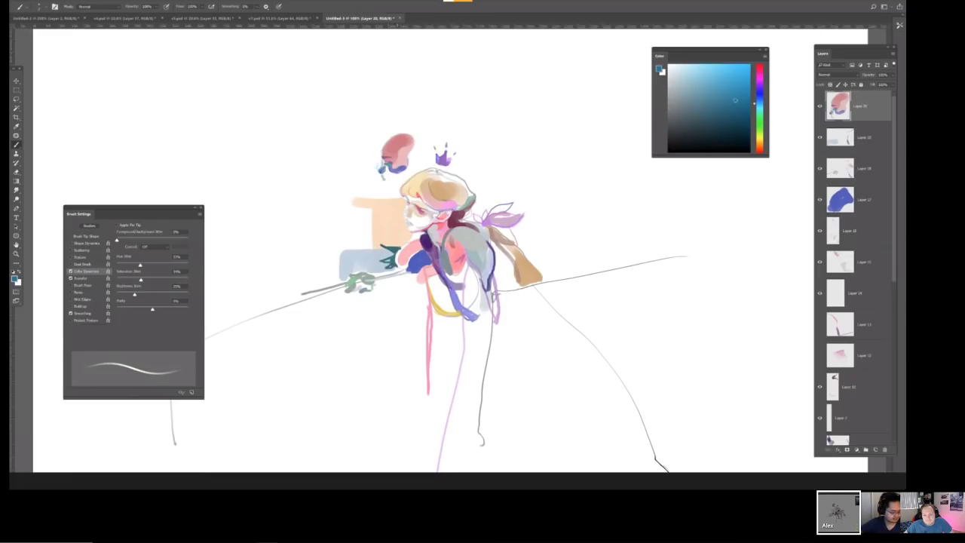
Flip the canvas and try a curved navy stroke and looping green leaf shapes growing out of the small floating head.
{"action": "key", "text": "ctrl+minus"}
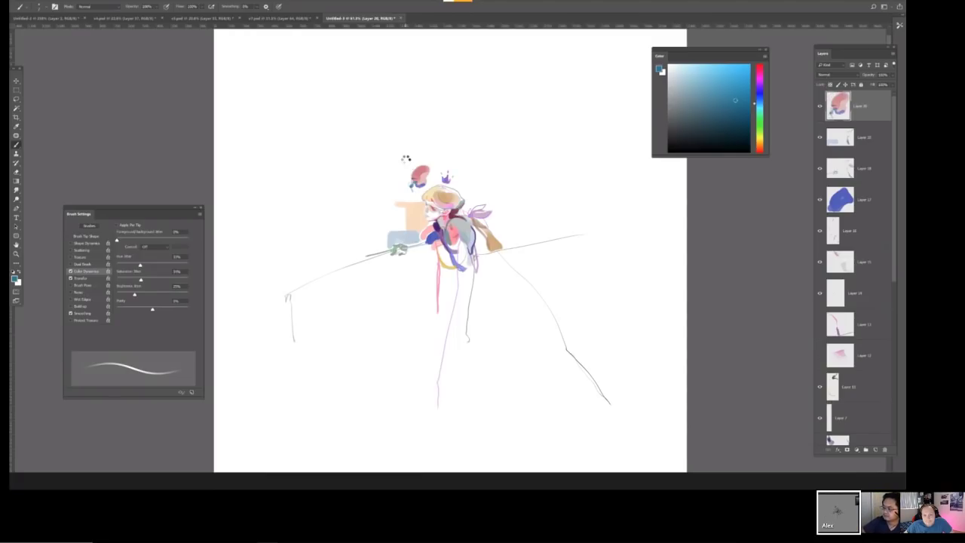
{"action": "key", "text": "ctrl+shift+h"}
{"action": "key", "text": "ctrl+plus"}
{"action": "left_click", "coordinate": [525, 173]}
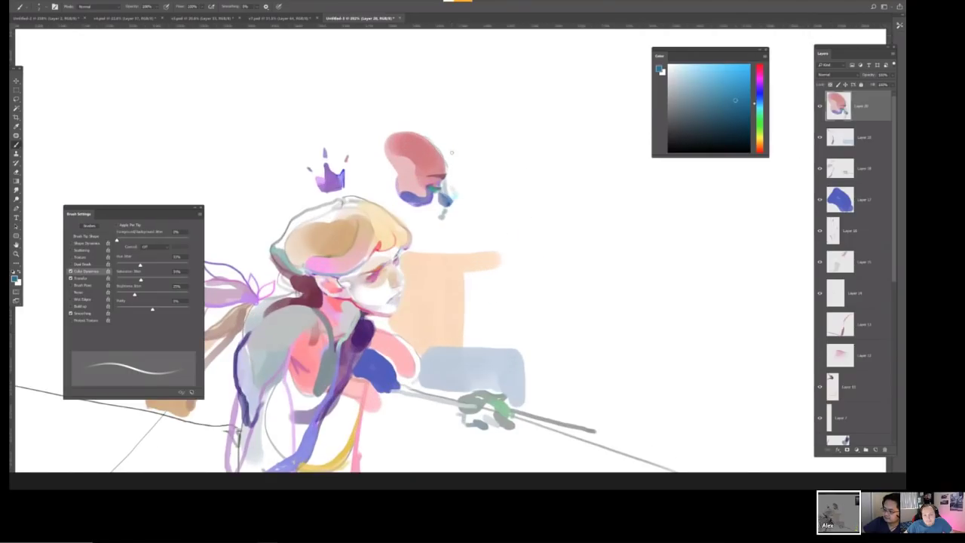
{"action": "mouse_move", "coordinate": [411, 156]}
{"action": "left_mouse_down"}
{"action": "mouse_move", "coordinate": [374, 132]}
{"action": "mouse_move", "coordinate": [386, 115]}
{"action": "left_mouse_up"}
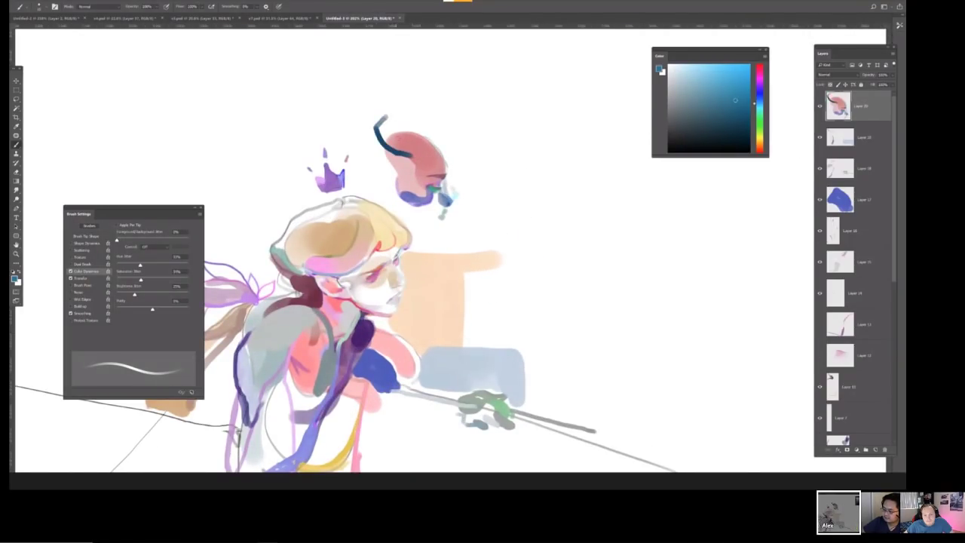
{"action": "mouse_move", "coordinate": [410, 155]}
{"action": "left_mouse_down"}
{"action": "mouse_move", "coordinate": [384, 124]}
{"action": "mouse_move", "coordinate": [411, 139]}
{"action": "mouse_move", "coordinate": [391, 121]}
{"action": "mouse_move", "coordinate": [420, 155]}
{"action": "left_mouse_up"}
{"action": "mouse_move", "coordinate": [405, 115]}
{"action": "left_mouse_down"}
{"action": "mouse_move", "coordinate": [334, 99]}
{"action": "mouse_move", "coordinate": [330, 43]}
{"action": "mouse_move", "coordinate": [305, 75]}
{"action": "mouse_move", "coordinate": [335, 56]}
{"action": "mouse_move", "coordinate": [407, 117]}
{"action": "left_mouse_up"}
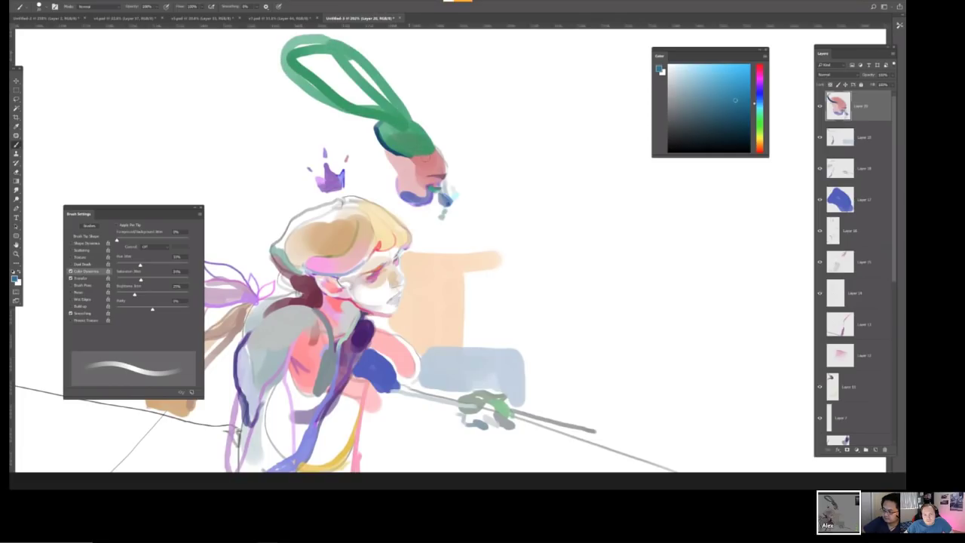
Undo the green loops and the navy stroke on the small floating head, trying a larger brush there.
{"action": "key", "text": "ctrl+minus"}
{"action": "key", "text": "ctrl+z"}
{"action": "key", "text": "ctrl+z"}
{"action": "key", "text": "bracketright"}
{"action": "key", "text": "bracketright"}
{"action": "key", "text": "bracketright"}
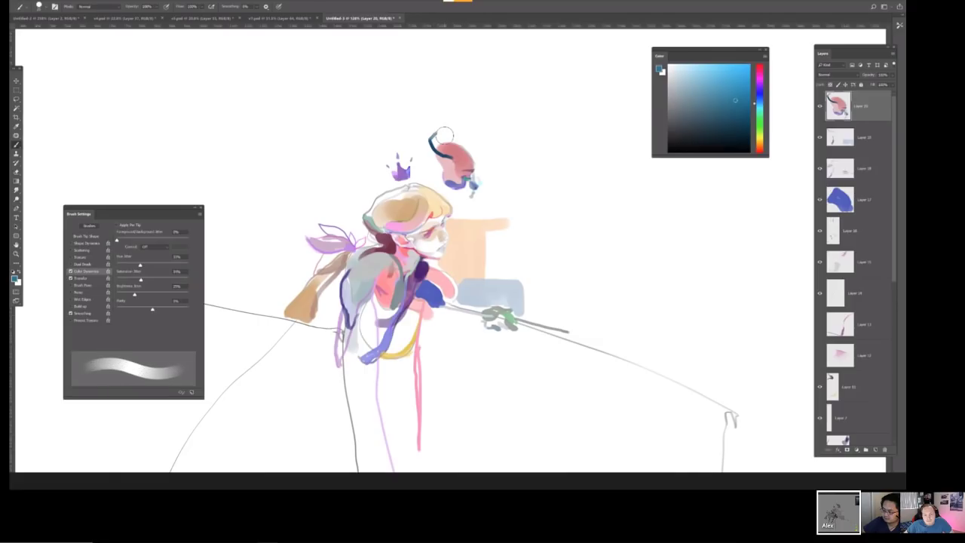
{"action": "mouse_move", "coordinate": [444, 151]}
{"action": "left_mouse_down"}
{"action": "mouse_move", "coordinate": [420, 119]}
{"action": "mouse_move", "coordinate": [405, 118]}
{"action": "mouse_move", "coordinate": [438, 136]}
{"action": "mouse_move", "coordinate": [418, 118]}
{"action": "mouse_move", "coordinate": [426, 114]}
{"action": "mouse_move", "coordinate": [441, 138]}
{"action": "mouse_move", "coordinate": [424, 162]}
{"action": "mouse_move", "coordinate": [410, 134]}
{"action": "mouse_move", "coordinate": [403, 143]}
{"action": "mouse_move", "coordinate": [439, 184]}
{"action": "left_mouse_up"}
{"action": "key", "text": "ctrl+z"}
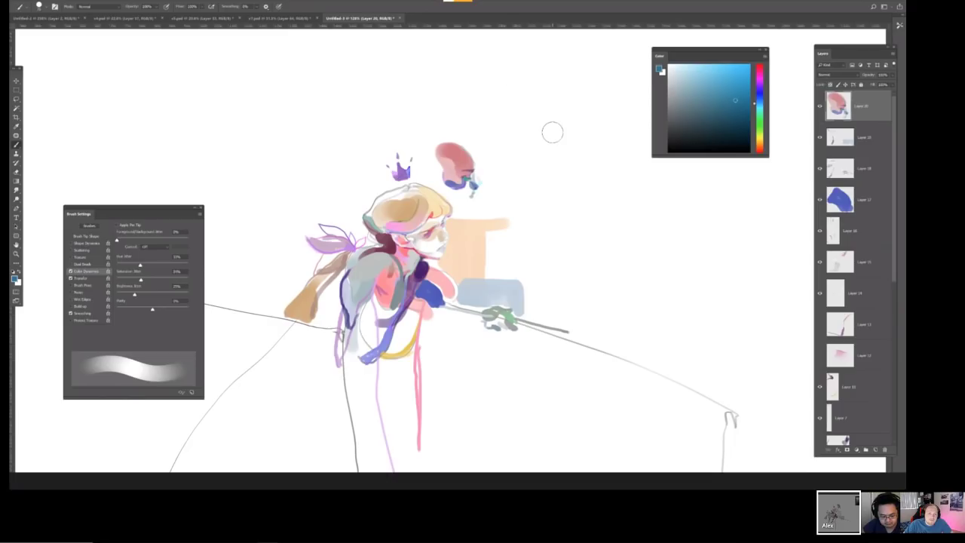
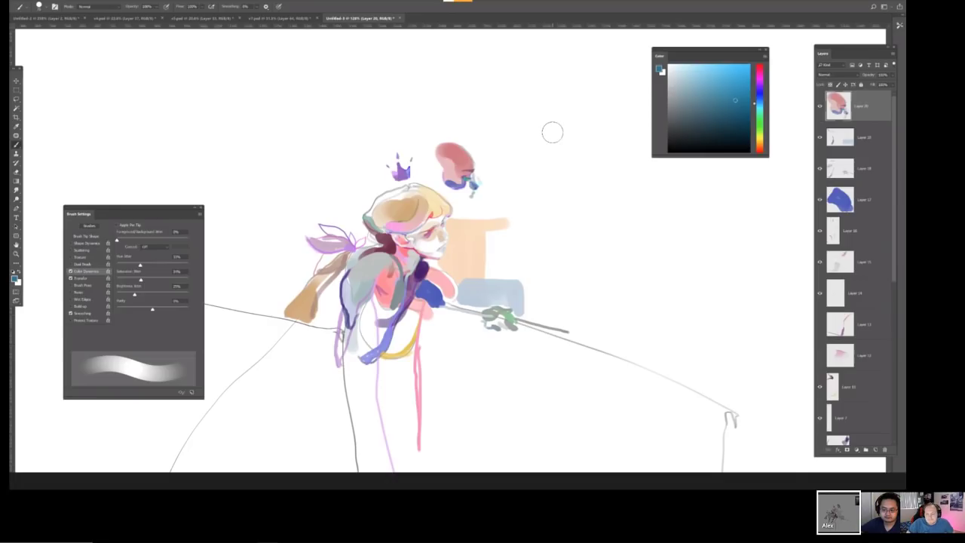
{"action": "mouse_move", "coordinate": [229, 153]}
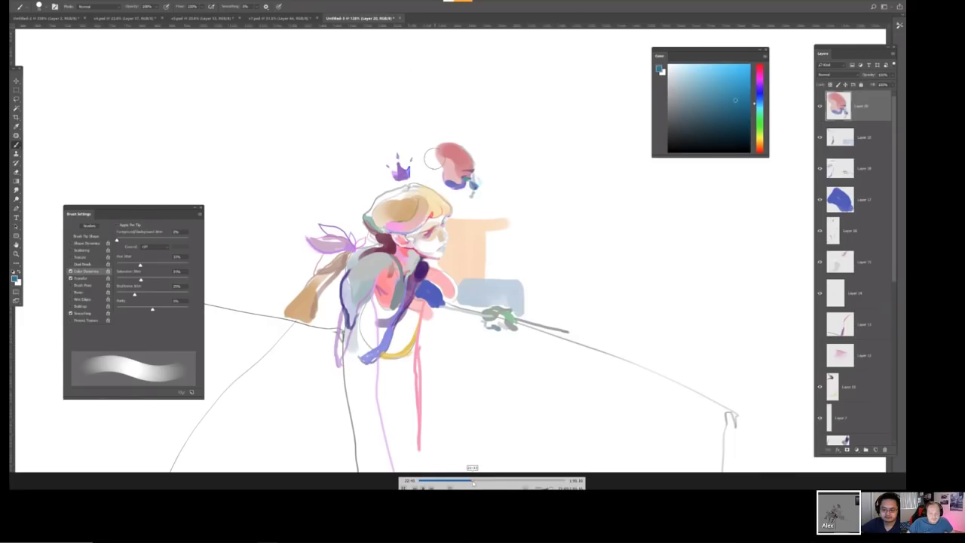
{"action": "left_click", "coordinate": [476, 481]}
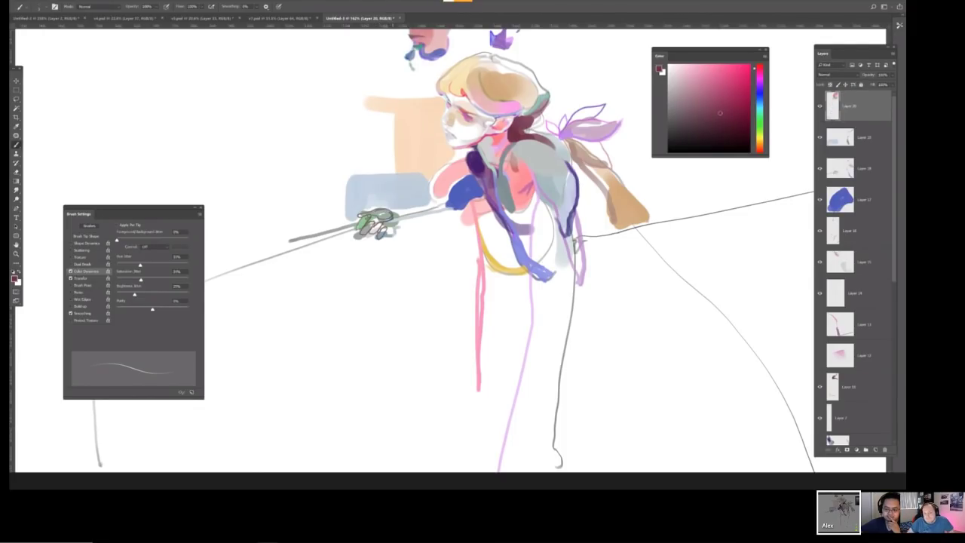
Create a new layer at the top of the layer stack.
{"action": "scroll", "coordinate": [315, 390], "scroll_direction": "down", "scroll_amount": 3}
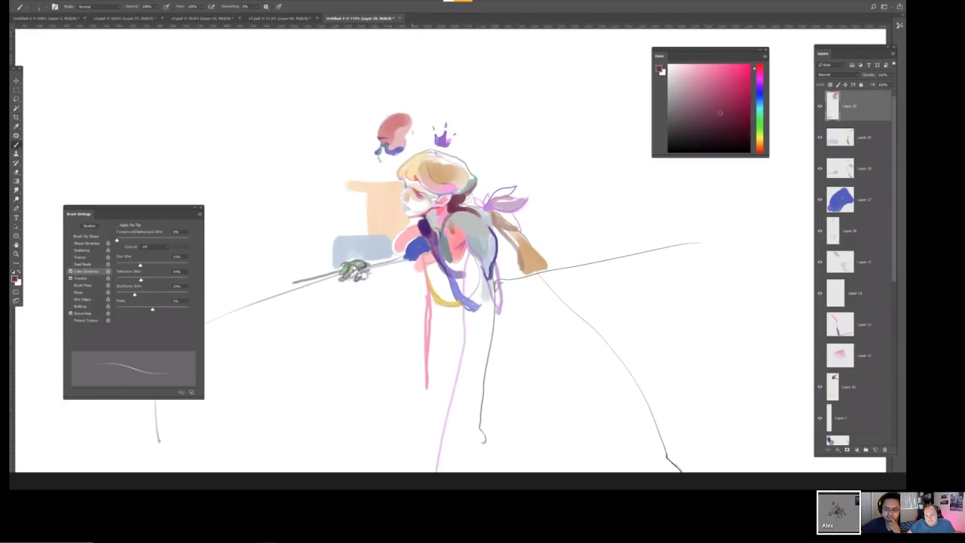
{"action": "key", "text": "ctrl+shift+n"}
{"action": "key", "text": "Return"}
{"action": "scroll", "coordinate": [347, 125], "scroll_direction": "up", "scroll_amount": 3}
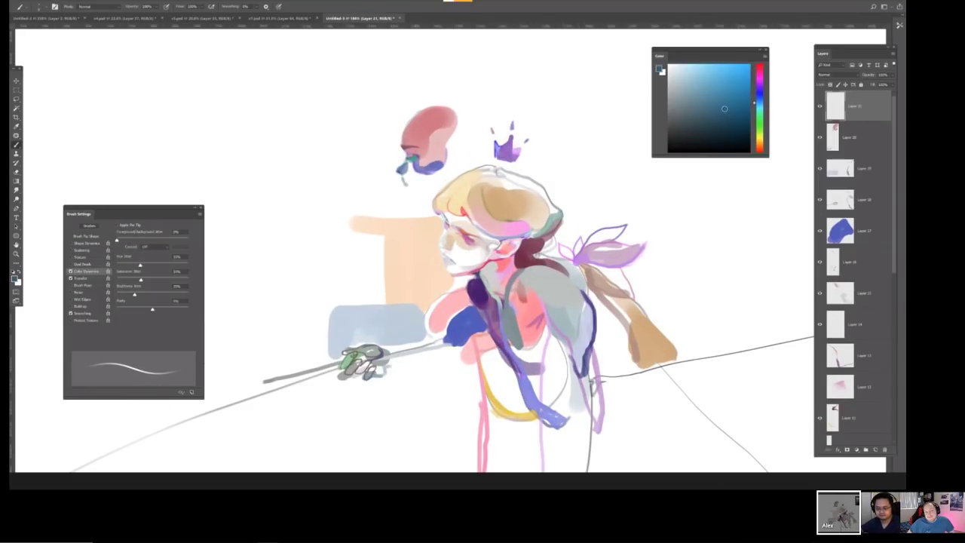
Choose a brighter blue, paint a teal-green face and jaw around the small floating head, and check it with the canvas mirrored.
{"action": "left_click", "coordinate": [741, 94]}
{"action": "mouse_move", "coordinate": [415, 114]}
{"action": "left_mouse_down"}
{"action": "mouse_move", "coordinate": [409, 188]}
{"action": "mouse_move", "coordinate": [423, 178]}
{"action": "mouse_move", "coordinate": [414, 175]}
{"action": "mouse_move", "coordinate": [417, 190]}
{"action": "mouse_move", "coordinate": [435, 179]}
{"action": "mouse_move", "coordinate": [461, 147]}
{"action": "mouse_move", "coordinate": [449, 148]}
{"action": "mouse_move", "coordinate": [451, 160]}
{"action": "mouse_move", "coordinate": [465, 144]}
{"action": "mouse_move", "coordinate": [438, 184]}
{"action": "mouse_move", "coordinate": [414, 196]}
{"action": "left_mouse_up"}
{"action": "scroll", "coordinate": [379, 125], "scroll_direction": "down", "scroll_amount": 3}
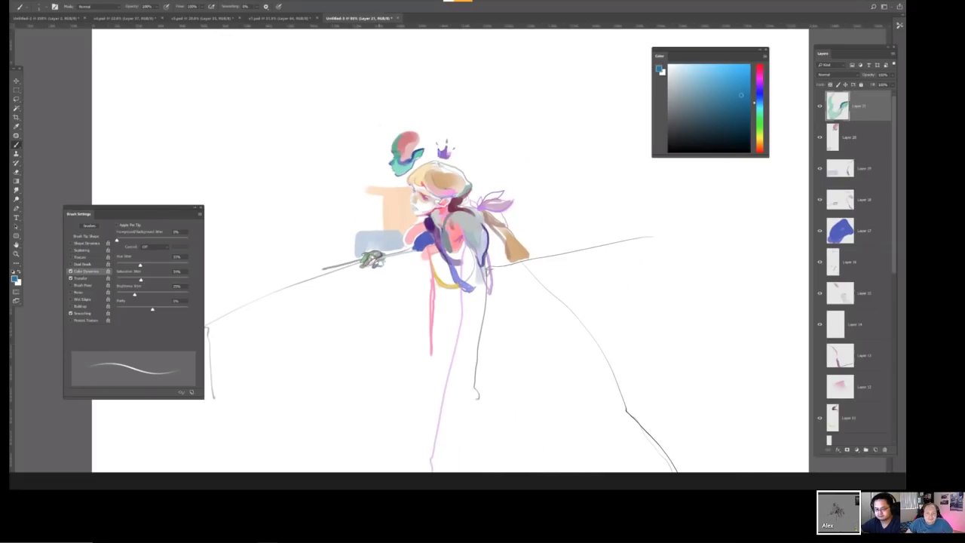
{"action": "key", "text": "ctrl+shift+h"}
{"action": "key", "text": "ctrl+shift+h"}
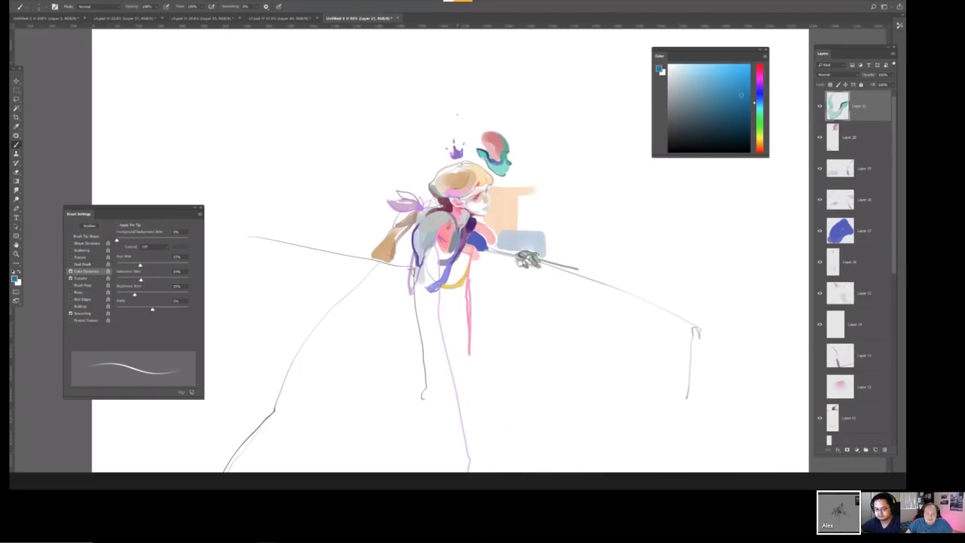
Paint a thin dark eye mark on the small teal face.
{"action": "scroll", "coordinate": [397, 153], "scroll_direction": "up", "scroll_amount": 3}
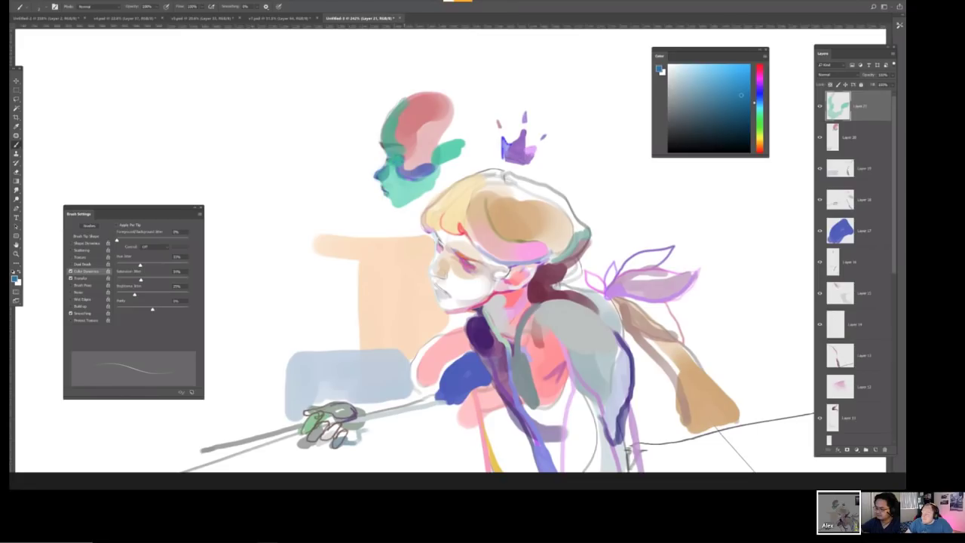
{"action": "left_click_drag", "start_coordinate": [392, 161], "coordinate": [400, 167]}
{"action": "scroll", "coordinate": [416, 140], "scroll_direction": "down", "scroll_amount": 3}
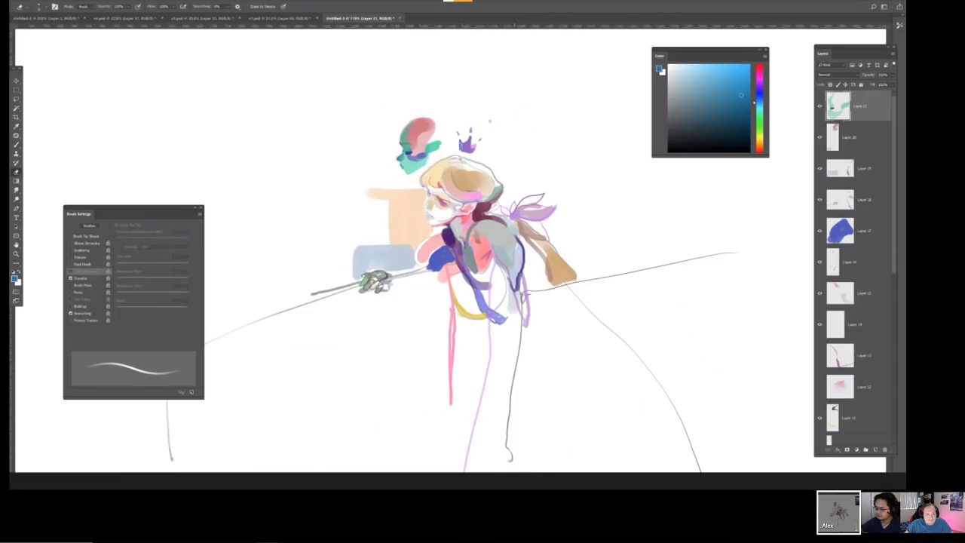
Try a broad near-white stroke around the top of the small floating head using default colours and a larger brush.
{"action": "key", "text": "b"}
{"action": "key", "text": "d"}
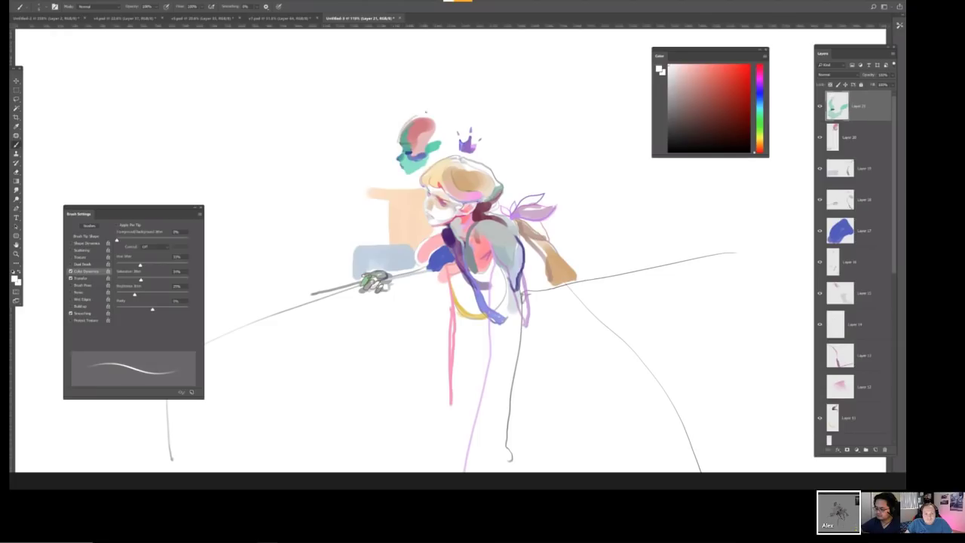
{"action": "key", "text": "bracketright"}
{"action": "key", "text": "bracketright"}
{"action": "key", "text": "bracketright"}
{"action": "mouse_move", "coordinate": [395, 148]}
{"action": "left_mouse_down"}
{"action": "mouse_move", "coordinate": [410, 120]}
{"action": "mouse_move", "coordinate": [438, 115]}
{"action": "left_mouse_up"}
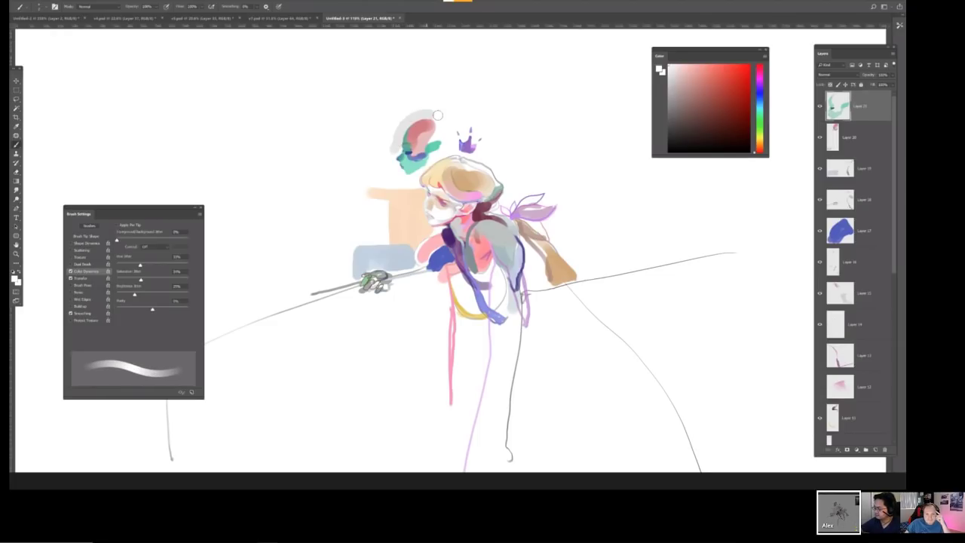
Try a broad band in the head's sampled pink, trailing back above the crown, and undo it.
{"action": "key", "text": "e"}
{"action": "mouse_move", "coordinate": [397, 151]}
{"action": "left_mouse_down"}
{"action": "mouse_move", "coordinate": [437, 109]}
{"action": "mouse_move", "coordinate": [448, 112]}
{"action": "mouse_move", "coordinate": [434, 120]}
{"action": "mouse_move", "coordinate": [485, 121]}
{"action": "left_mouse_up"}
{"action": "key", "text": "b"}
{"action": "left_click", "coordinate": [424, 143], "text": "alt"}
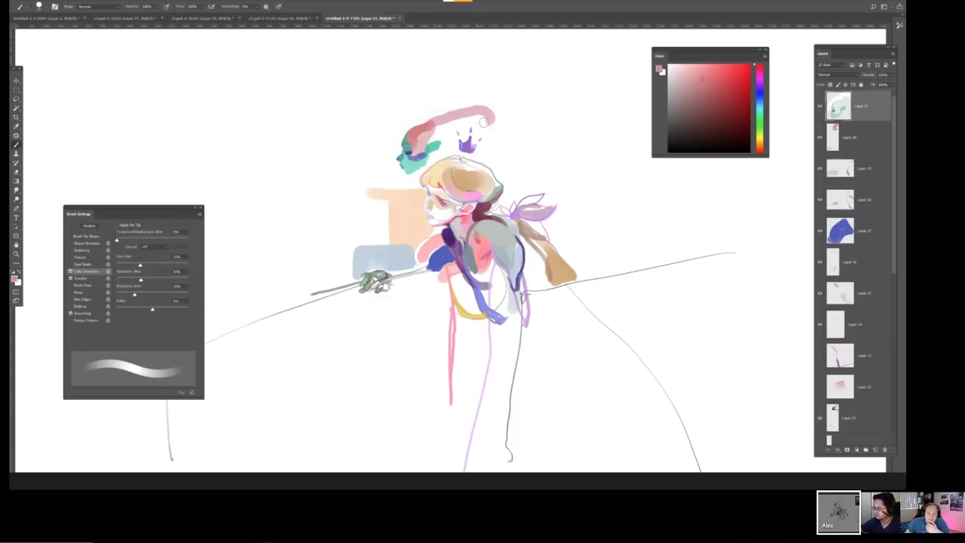
{"action": "key", "text": "ctrl+z"}
{"action": "left_click_drag", "start_coordinate": [426, 120], "coordinate": [411, 139]}
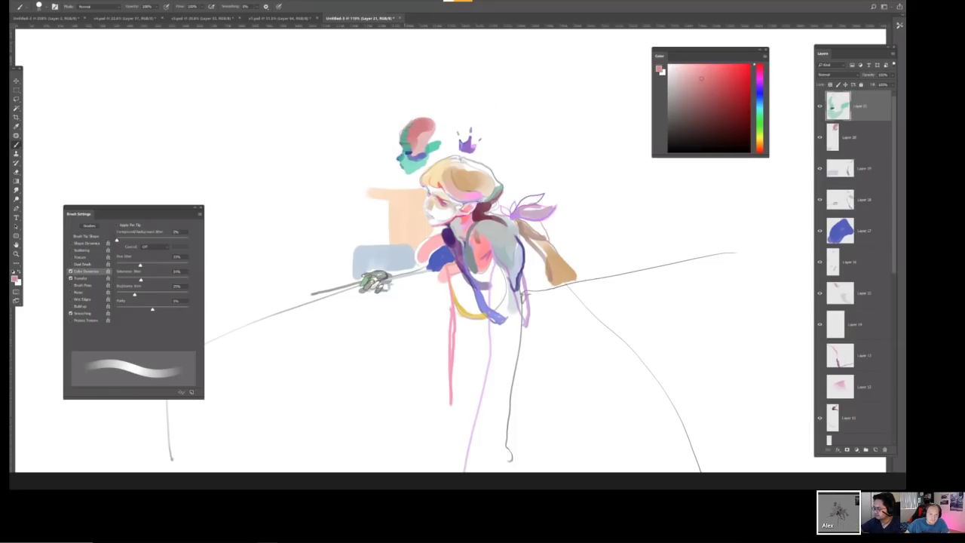
Select the layer of the small red head shape and erase along its outer front edge.
{"action": "key", "text": "e"}
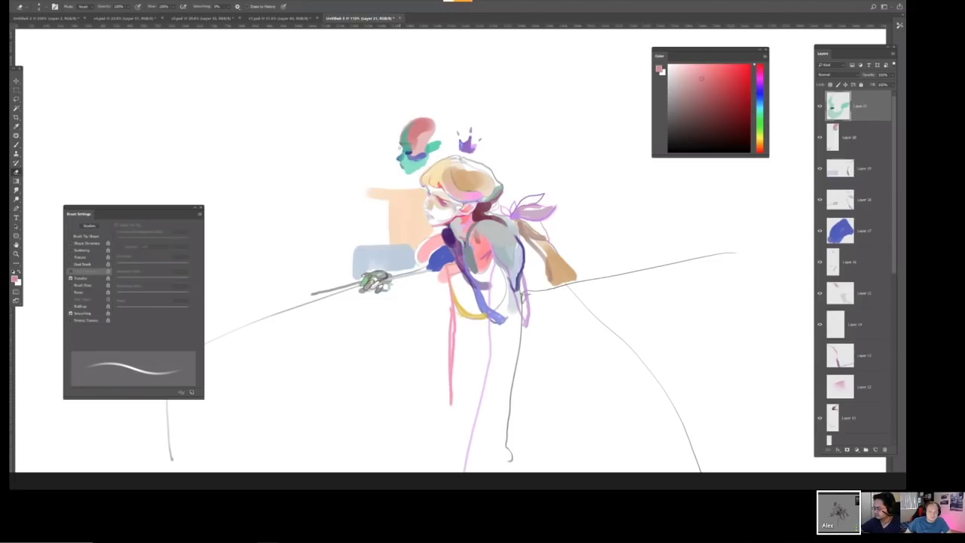
{"action": "left_click", "coordinate": [401, 122], "text": "ctrl"}
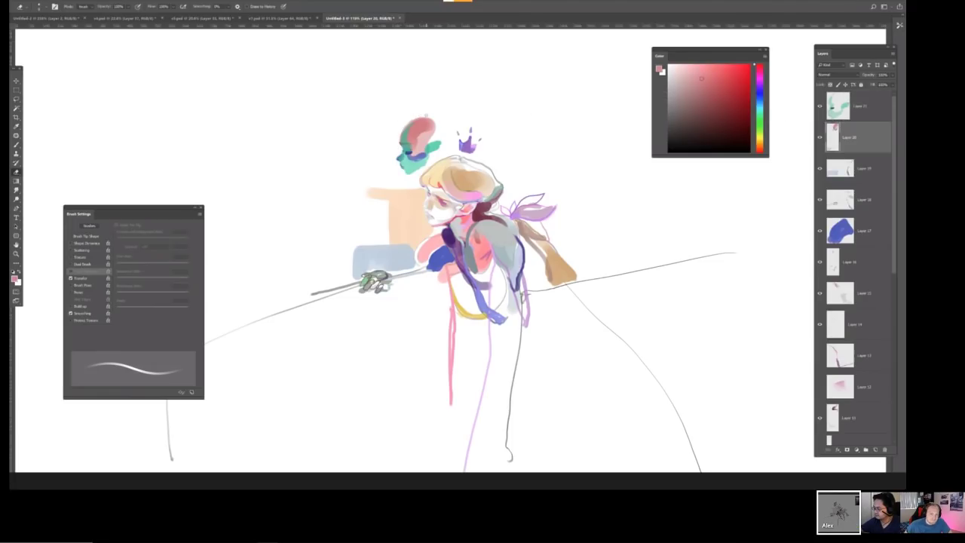
{"action": "left_click_drag", "start_coordinate": [425, 117], "coordinate": [399, 145]}
Flip the canvas and paint a pale pink face shape with a soft yellowish jaw behind the figure's crown.
{"action": "scroll", "coordinate": [411, 127], "scroll_direction": "down", "scroll_amount": 3}
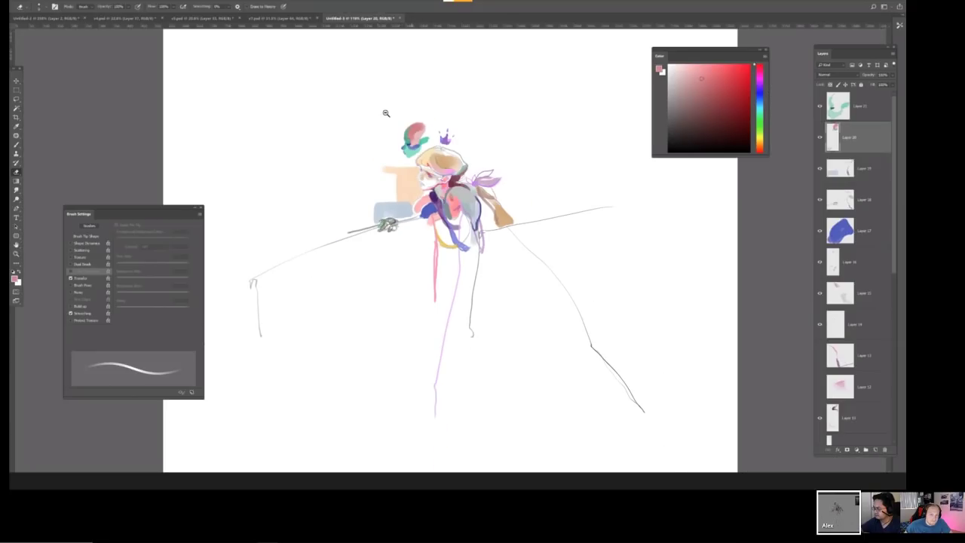
{"action": "key", "text": "ctrl+shift+h"}
{"action": "scroll", "coordinate": [453, 149], "scroll_direction": "up", "scroll_amount": 3}
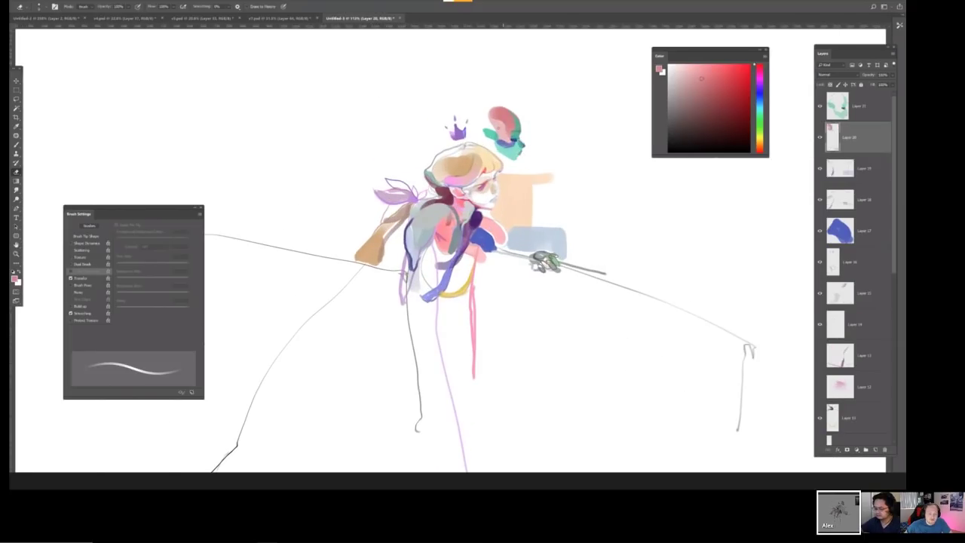
{"action": "key", "text": "b"}
{"action": "mouse_move", "coordinate": [379, 134]}
{"action": "left_mouse_down"}
{"action": "mouse_move", "coordinate": [388, 137]}
{"action": "mouse_move", "coordinate": [390, 124]}
{"action": "mouse_move", "coordinate": [374, 146]}
{"action": "mouse_move", "coordinate": [394, 144]}
{"action": "left_mouse_up"}
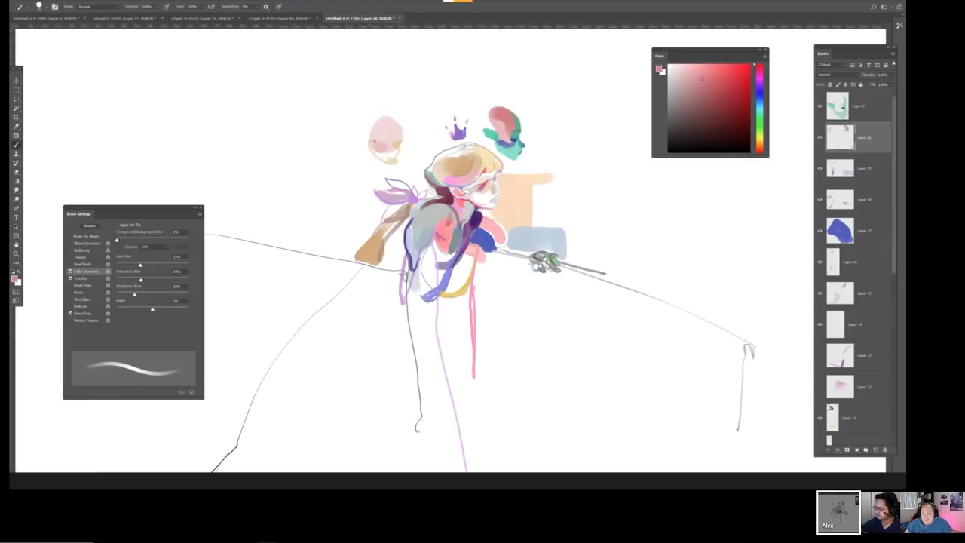
Add eye, mouth and hair strokes to the pale pink face with a smaller brush.
{"action": "key", "text": "bracketleft"}
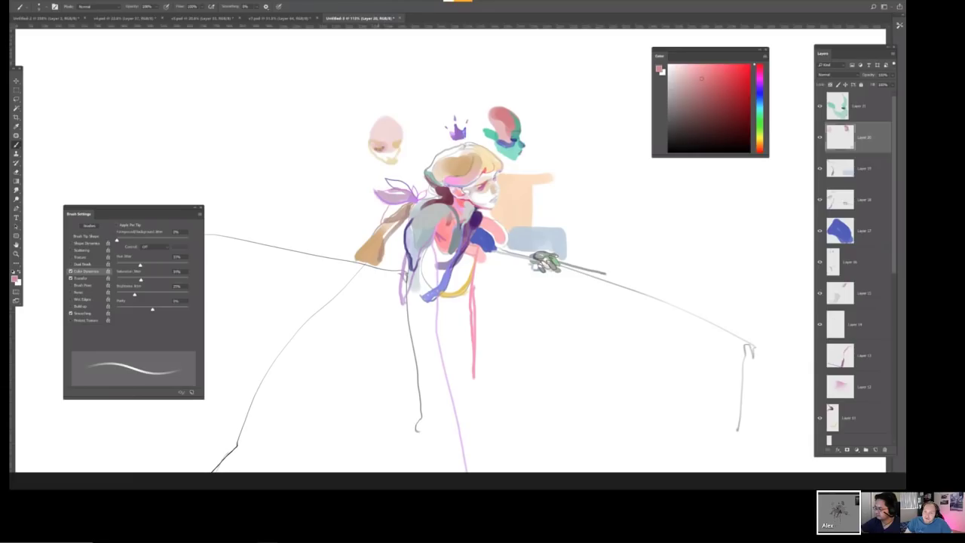
{"action": "key", "text": "bracketleft"}
{"action": "key", "text": "bracketleft"}
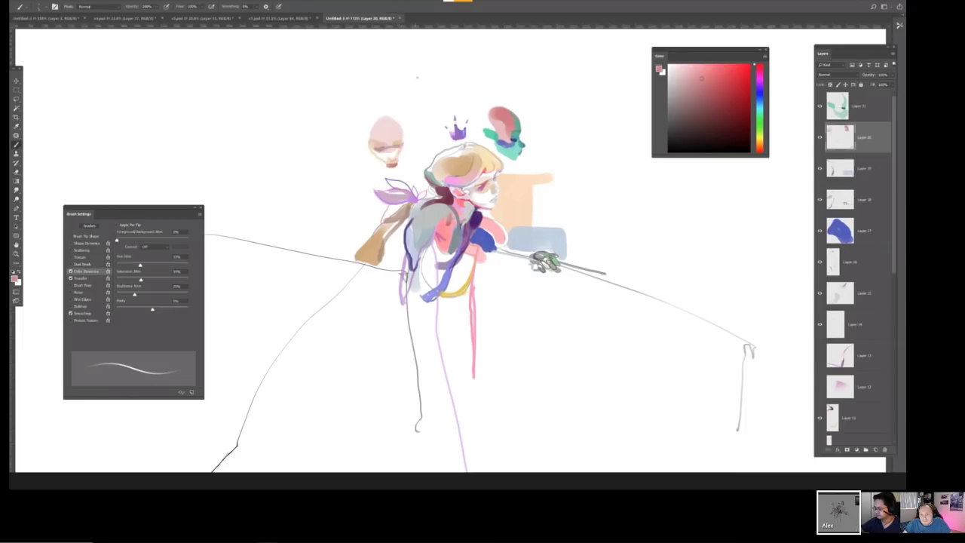
{"action": "scroll", "coordinate": [452, 264], "scroll_direction": "down", "scroll_amount": 2}
{"action": "scroll", "coordinate": [452, 264], "scroll_direction": "up", "scroll_amount": 1}
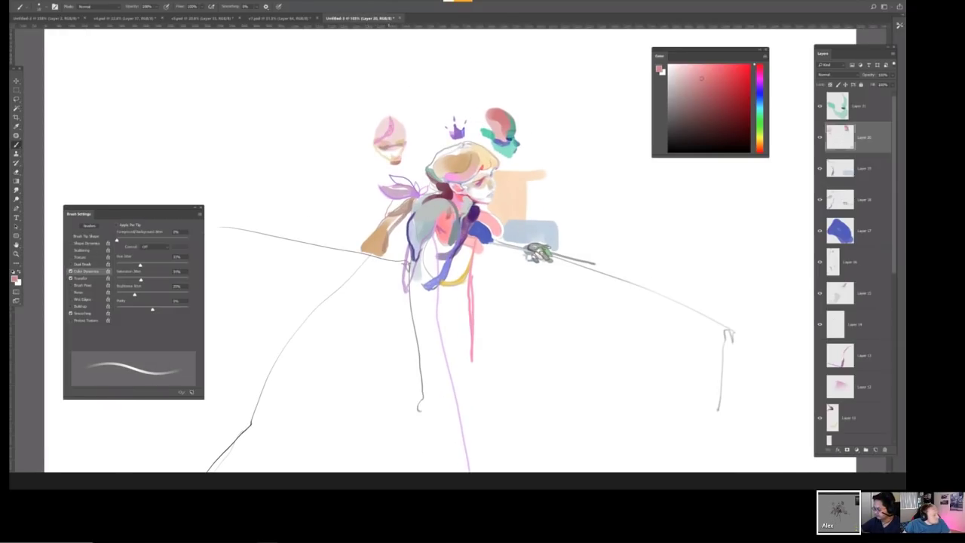
Erase the whole pale pink face, and undo a trial erasure across the small red head.
{"action": "key", "text": "e"}
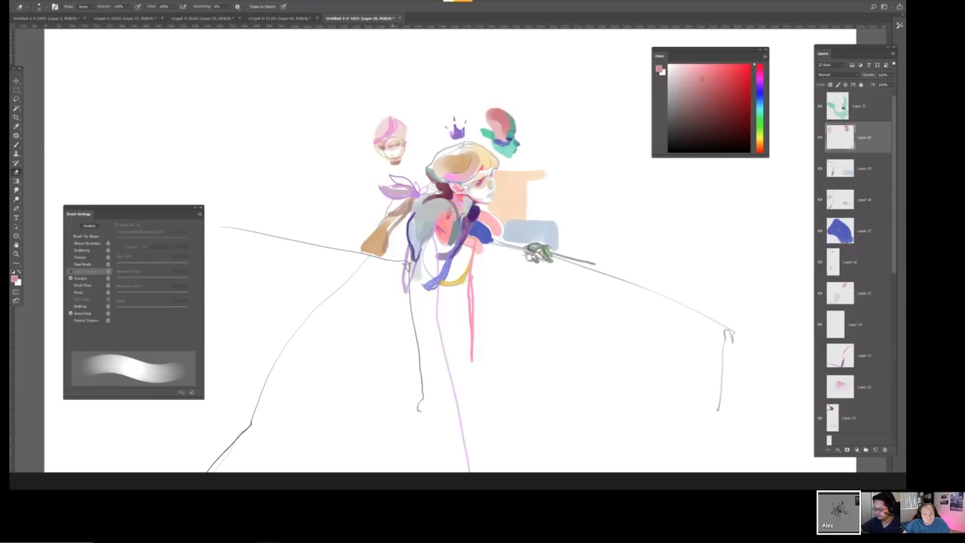
{"action": "mouse_move", "coordinate": [389, 162]}
{"action": "left_mouse_down"}
{"action": "mouse_move", "coordinate": [393, 135]}
{"action": "mouse_move", "coordinate": [368, 155]}
{"action": "mouse_move", "coordinate": [409, 138]}
{"action": "left_mouse_up"}
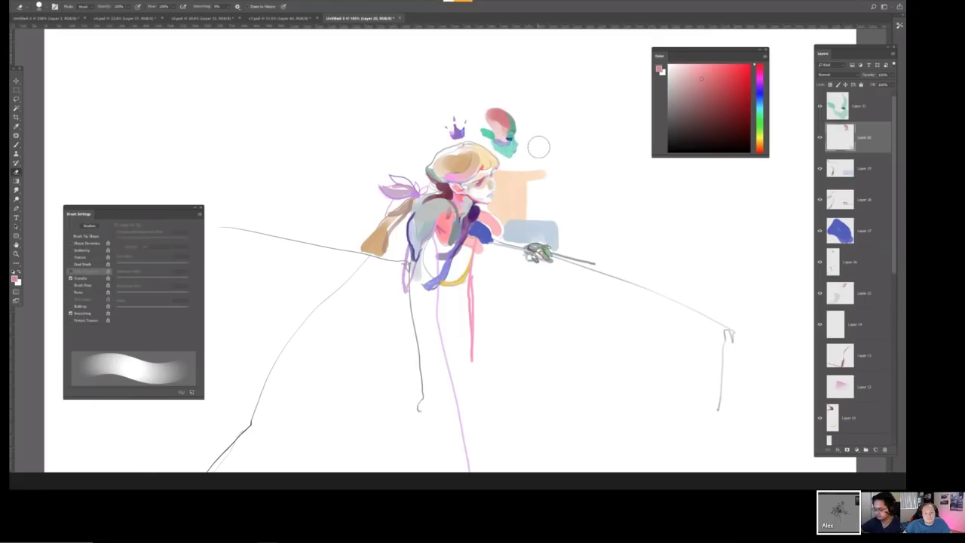
{"action": "left_click_drag", "start_coordinate": [487, 99], "coordinate": [519, 123]}
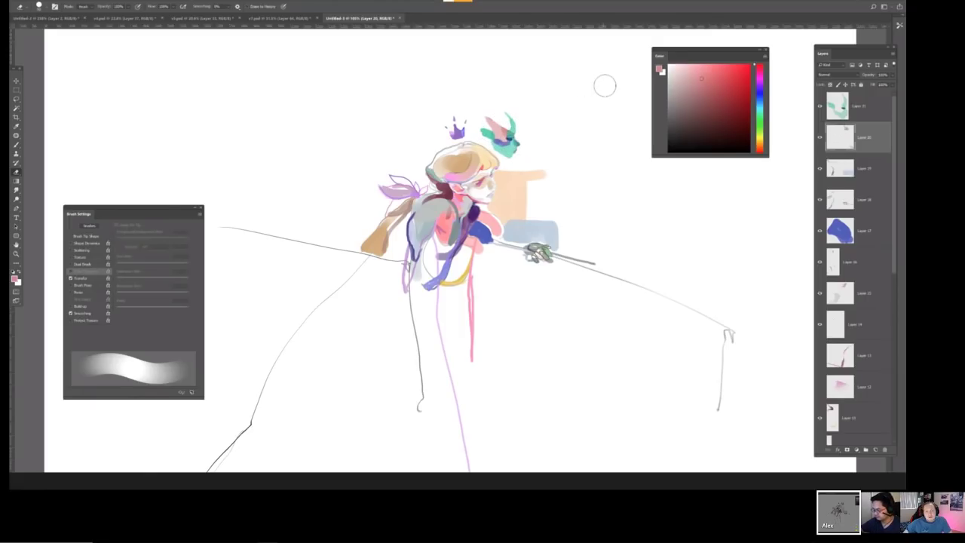
{"action": "key", "text": "ctrl+z"}
On the top layer, paint a large coral hair mass over the small teal-faced head and sample a pale cream.
{"action": "left_click", "coordinate": [855, 108]}
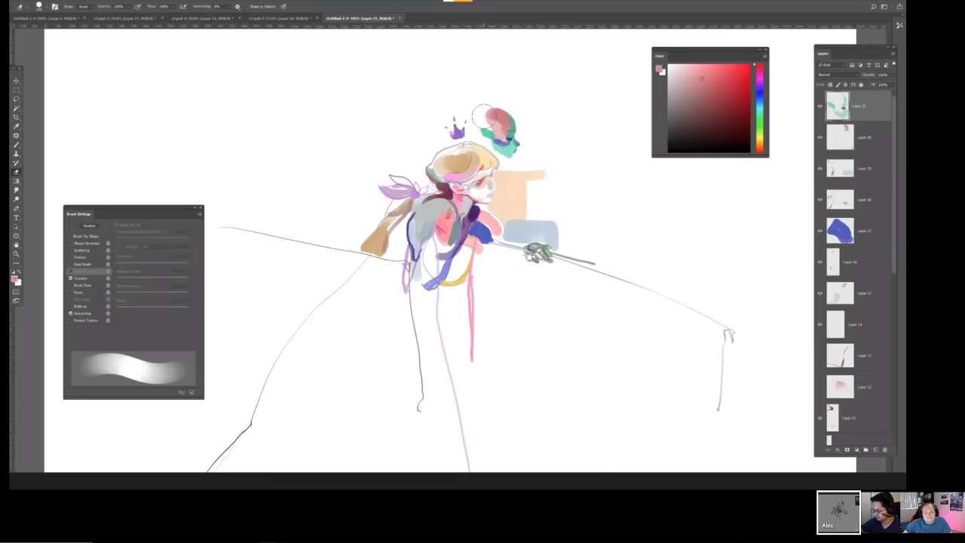
{"action": "key", "text": "b"}
{"action": "mouse_move", "coordinate": [491, 109]}
{"action": "left_mouse_down"}
{"action": "mouse_move", "coordinate": [465, 109]}
{"action": "mouse_move", "coordinate": [487, 132]}
{"action": "mouse_move", "coordinate": [475, 124]}
{"action": "mouse_move", "coordinate": [517, 124]}
{"action": "mouse_move", "coordinate": [483, 137]}
{"action": "mouse_move", "coordinate": [468, 122]}
{"action": "mouse_move", "coordinate": [472, 140]}
{"action": "mouse_move", "coordinate": [492, 142]}
{"action": "left_mouse_up"}
{"action": "key", "text": "bracketright"}
{"action": "key", "text": "bracketright"}
{"action": "key", "text": "bracketright"}
{"action": "key", "text": "ctrl+z"}
{"action": "left_click", "coordinate": [487, 175], "text": "alt"}
{"action": "scroll", "coordinate": [482, 137], "scroll_direction": "down", "scroll_amount": 2}
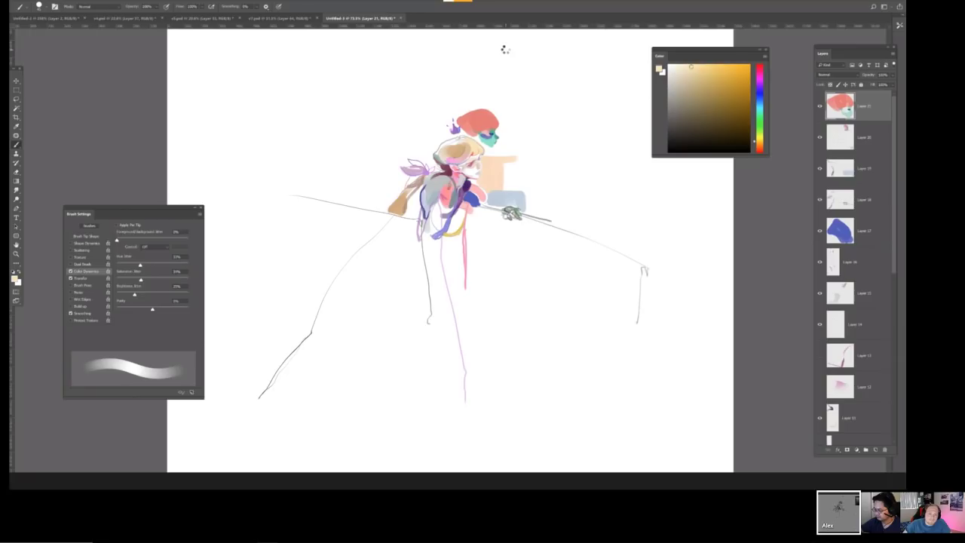
Flip the canvas back and erase the coral hair and teal face from the top layer.
{"action": "key", "text": "ctrl+shift+h"}
{"action": "key", "text": "e"}
{"action": "mouse_move", "coordinate": [434, 95]}
{"action": "left_mouse_down"}
{"action": "mouse_move", "coordinate": [414, 133]}
{"action": "mouse_move", "coordinate": [437, 121]}
{"action": "mouse_move", "coordinate": [411, 135]}
{"action": "left_mouse_up"}
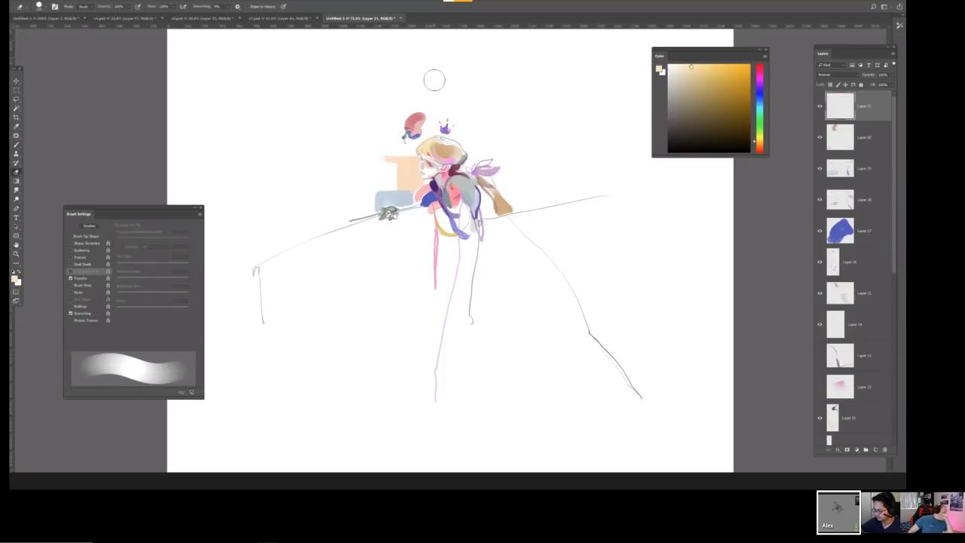
Paint small yellow face and neck shapes beneath the floating red head with a fine brush on the top layer.
{"action": "scroll", "coordinate": [435, 80], "scroll_direction": "up", "scroll_amount": 2}
{"action": "key", "text": "b"}
{"action": "key", "text": "bracketleft"}
{"action": "key", "text": "bracketleft"}
{"action": "key", "text": "bracketleft"}
{"action": "key", "text": "bracketleft"}
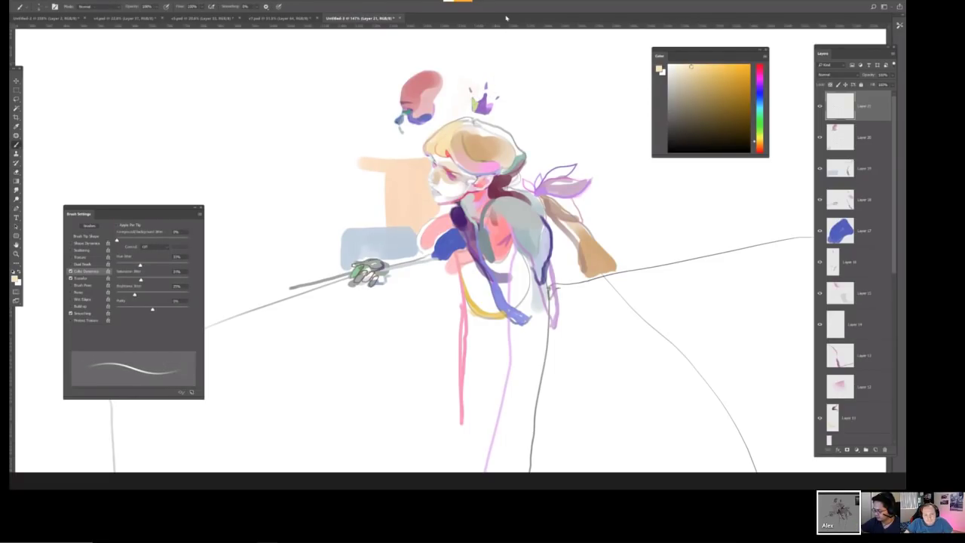
{"action": "key", "text": "bracketleft"}
{"action": "key", "text": "bracketleft"}
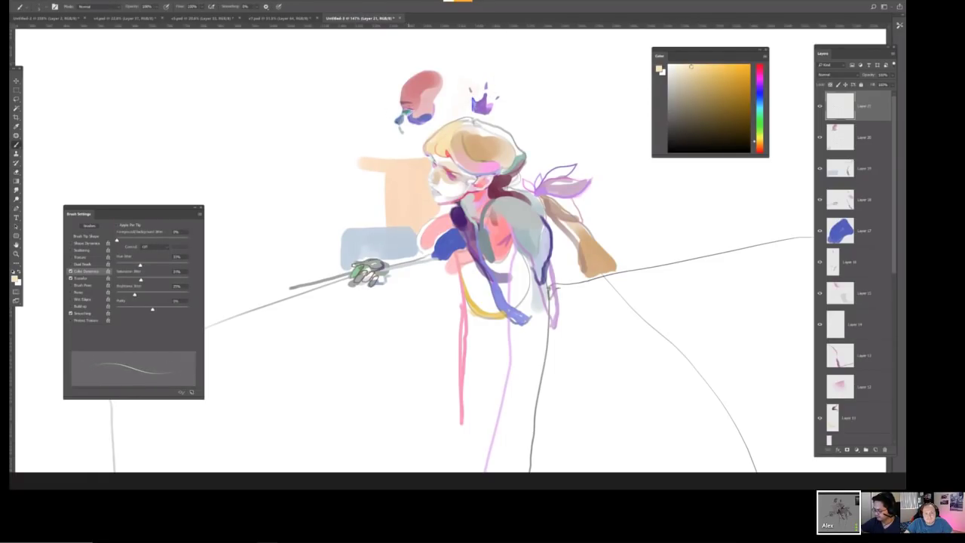
{"action": "key", "text": "bracketright"}
{"action": "key", "text": "bracketright"}
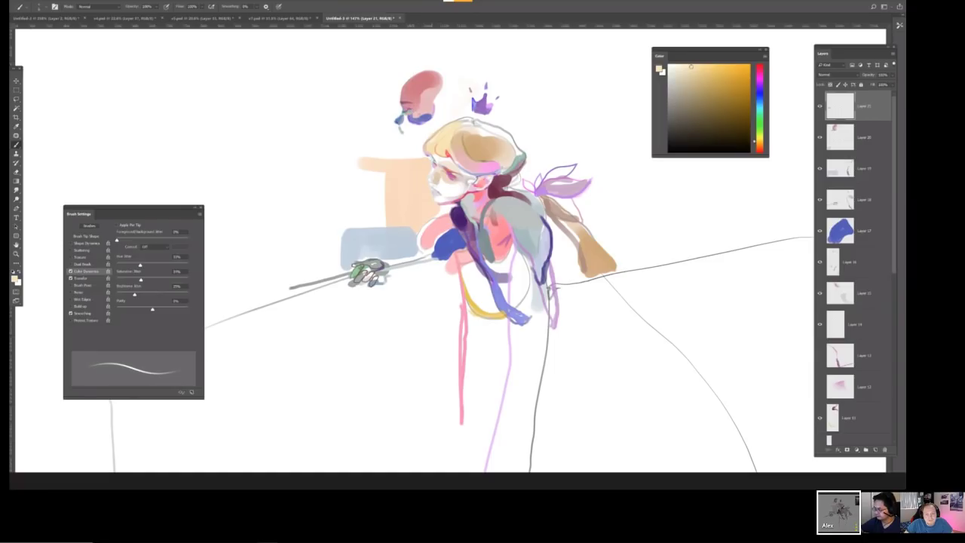
{"action": "key", "text": "bracketleft"}
{"action": "key", "text": "bracketleft"}
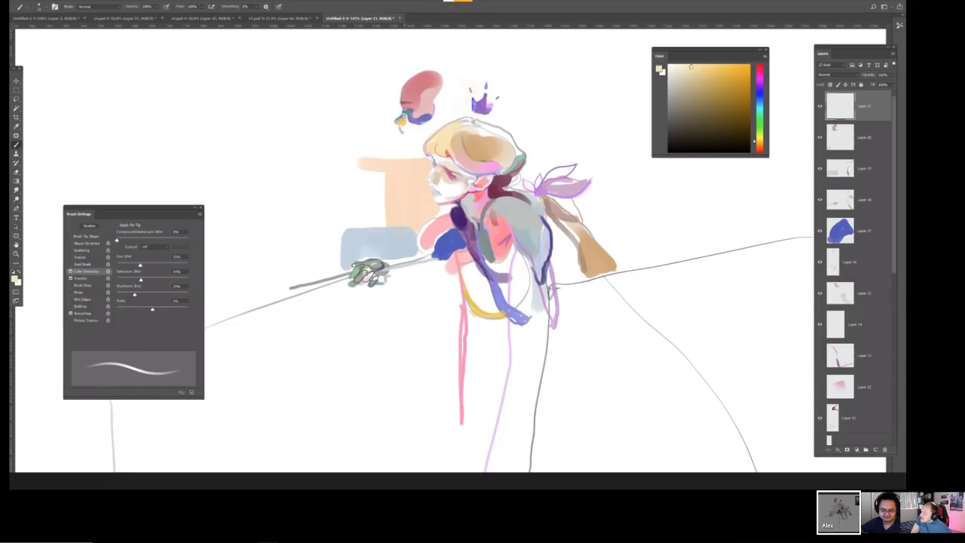
{"action": "mouse_move", "coordinate": [407, 132]}
{"action": "left_mouse_down"}
{"action": "mouse_move", "coordinate": [412, 141]}
{"action": "mouse_move", "coordinate": [407, 129]}
{"action": "left_mouse_up"}
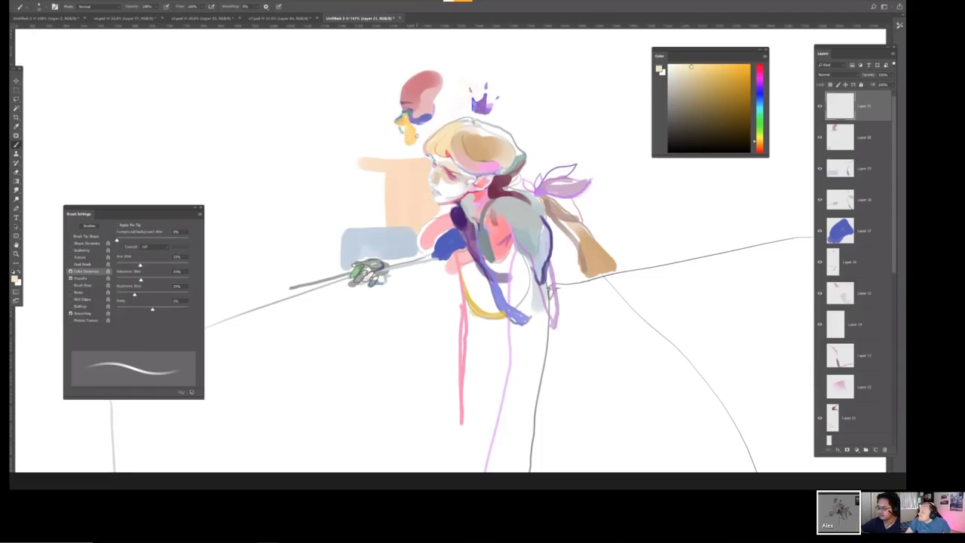
{"action": "left_click_drag", "start_coordinate": [419, 119], "coordinate": [431, 124]}
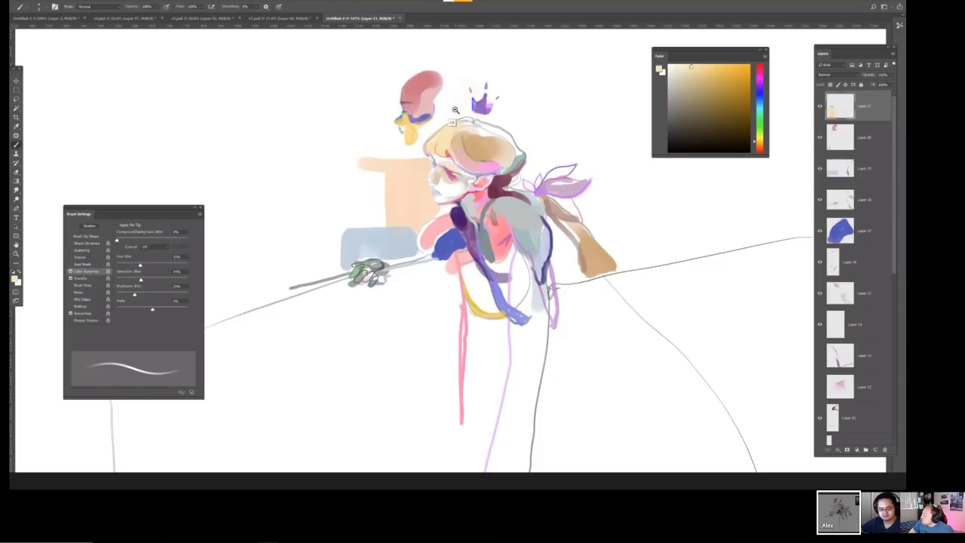
Cover the floating red head and its yellow face with white using a much larger brush.
{"action": "scroll", "coordinate": [390, 112], "scroll_direction": "down", "scroll_amount": 3}
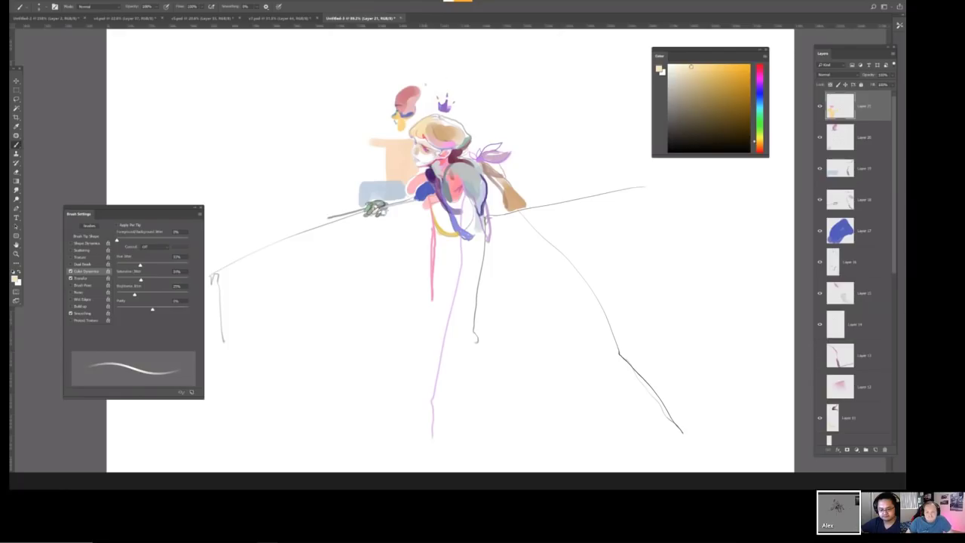
{"action": "key", "text": "bracketright"}
{"action": "key", "text": "bracketright"}
{"action": "key", "text": "bracketright"}
{"action": "key", "text": "bracketright"}
{"action": "key", "text": "x"}
{"action": "mouse_move", "coordinate": [370, 91]}
{"action": "left_mouse_down"}
{"action": "mouse_move", "coordinate": [393, 86]}
{"action": "mouse_move", "coordinate": [385, 112]}
{"action": "mouse_move", "coordinate": [420, 105]}
{"action": "left_mouse_up"}
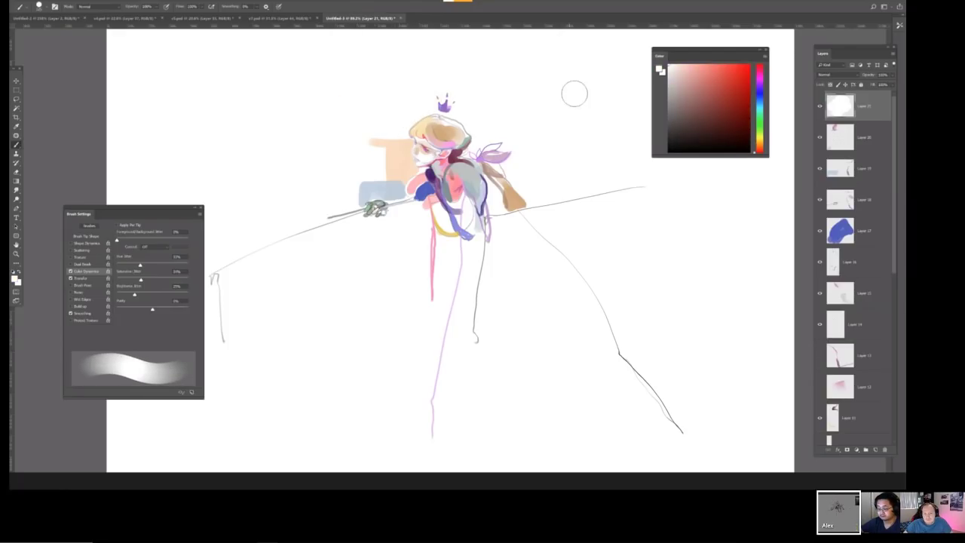
Paint a long pale grey cape shape behind the figure's back and sample a light tone from it.
{"action": "mouse_move", "coordinate": [520, 181]}
{"action": "left_mouse_down"}
{"action": "mouse_move", "coordinate": [490, 151]}
{"action": "mouse_move", "coordinate": [498, 151]}
{"action": "mouse_move", "coordinate": [506, 179]}
{"action": "mouse_move", "coordinate": [494, 169]}
{"action": "mouse_move", "coordinate": [505, 189]}
{"action": "mouse_move", "coordinate": [501, 365]}
{"action": "mouse_move", "coordinate": [498, 240]}
{"action": "mouse_move", "coordinate": [487, 323]}
{"action": "mouse_move", "coordinate": [499, 315]}
{"action": "mouse_move", "coordinate": [507, 253]}
{"action": "mouse_move", "coordinate": [513, 285]}
{"action": "mouse_move", "coordinate": [513, 215]}
{"action": "mouse_move", "coordinate": [522, 368]}
{"action": "mouse_move", "coordinate": [485, 311]}
{"action": "mouse_move", "coordinate": [523, 370]}
{"action": "mouse_move", "coordinate": [536, 369]}
{"action": "mouse_move", "coordinate": [536, 355]}
{"action": "mouse_move", "coordinate": [501, 325]}
{"action": "mouse_move", "coordinate": [491, 270]}
{"action": "mouse_move", "coordinate": [495, 143]}
{"action": "left_mouse_up"}
{"action": "left_click", "coordinate": [505, 152], "text": "alt"}
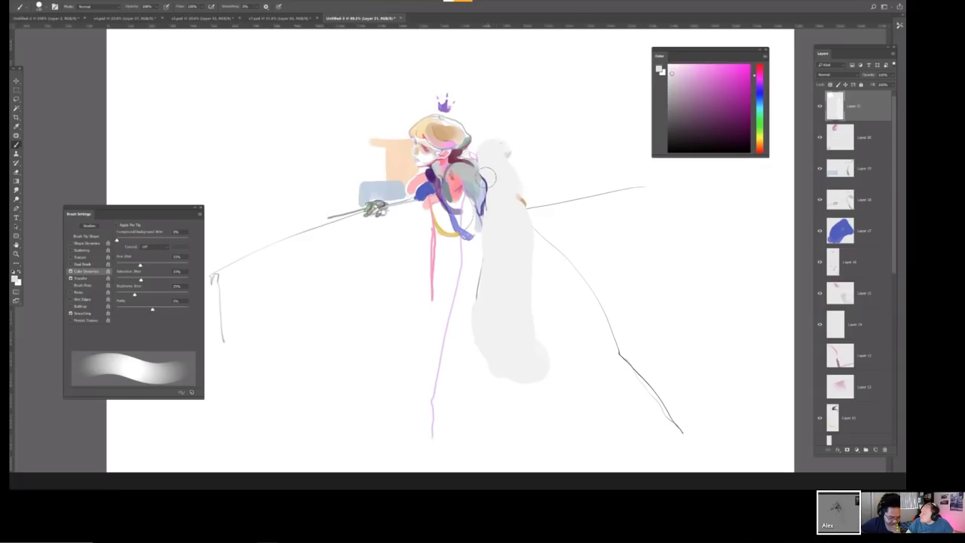
{"action": "mouse_move", "coordinate": [502, 189]}
{"action": "left_mouse_down"}
{"action": "mouse_move", "coordinate": [505, 170]}
{"action": "mouse_move", "coordinate": [518, 197]}
{"action": "left_mouse_up"}
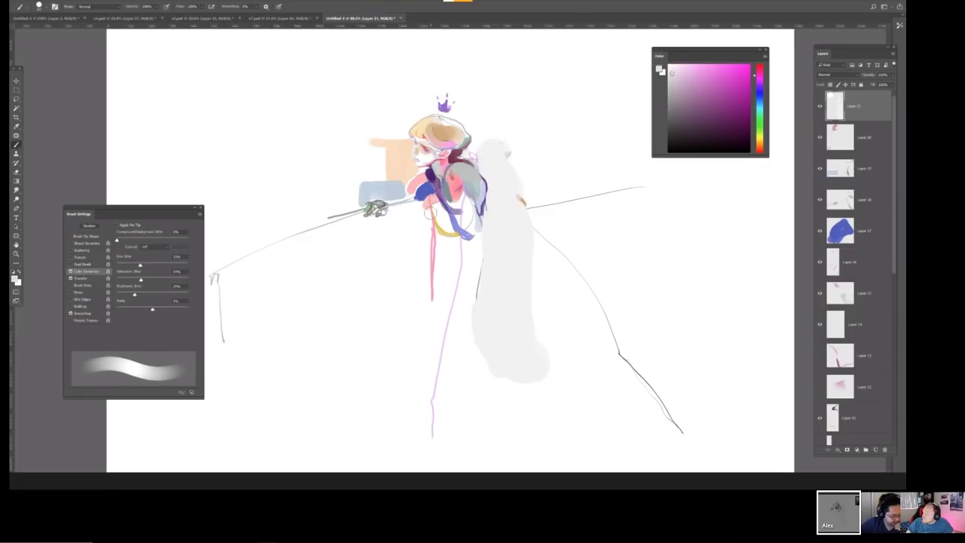
Brush pale mauve washes over the lower torso and along the outstretched forearm, undoing an unwanted stroke.
{"action": "mouse_move", "coordinate": [444, 196]}
{"action": "left_mouse_down"}
{"action": "mouse_move", "coordinate": [469, 207]}
{"action": "mouse_move", "coordinate": [463, 224]}
{"action": "mouse_move", "coordinate": [469, 202]}
{"action": "mouse_move", "coordinate": [471, 226]}
{"action": "left_mouse_up"}
{"action": "mouse_move", "coordinate": [399, 210]}
{"action": "left_mouse_down"}
{"action": "mouse_move", "coordinate": [424, 220]}
{"action": "mouse_move", "coordinate": [389, 210]}
{"action": "mouse_move", "coordinate": [430, 215]}
{"action": "mouse_move", "coordinate": [433, 229]}
{"action": "left_mouse_up"}
{"action": "key", "text": "ctrl+z"}
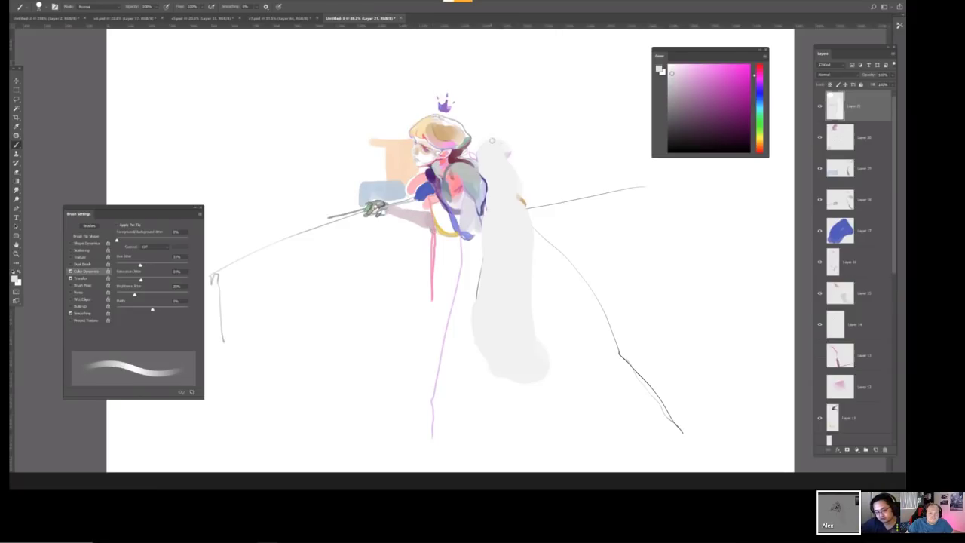
Flip the canvas, try dark purple strokes around the collar and sleeve outline, and undo them.
{"action": "key", "text": "h"}
{"action": "scroll", "coordinate": [457, 206], "scroll_direction": "down", "scroll_amount": 2}
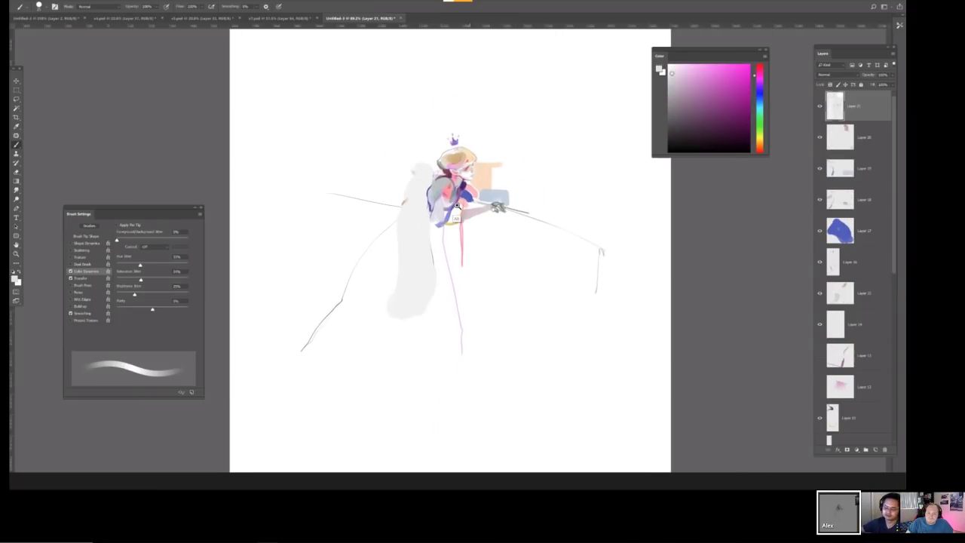
{"action": "scroll", "coordinate": [456, 206], "scroll_direction": "up", "scroll_amount": 2}
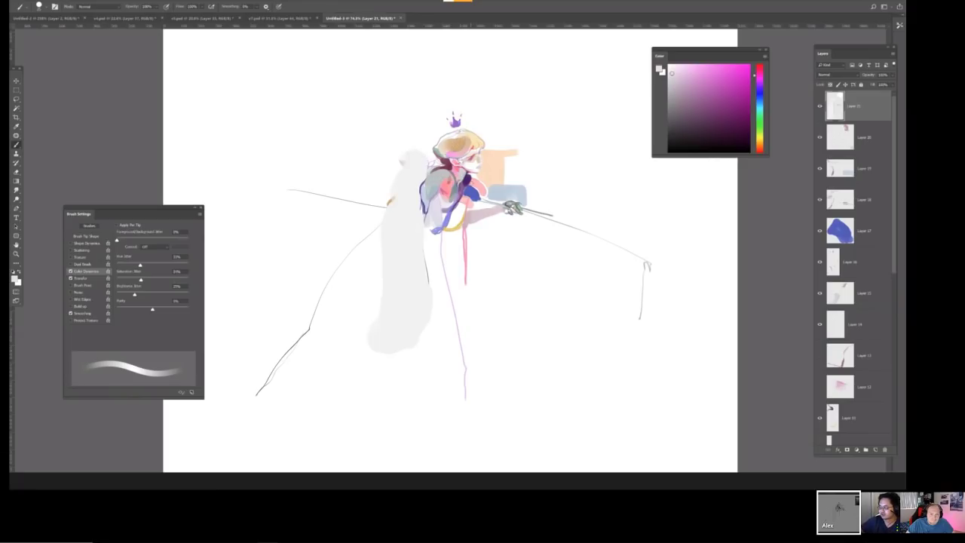
{"action": "left_click", "coordinate": [465, 182], "text": "alt"}
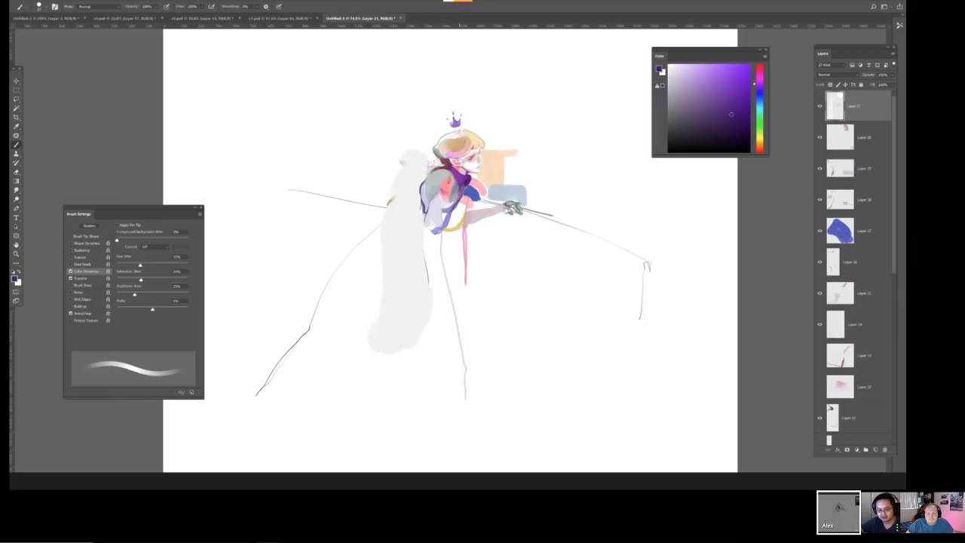
{"action": "mouse_move", "coordinate": [445, 193]}
{"action": "left_mouse_down"}
{"action": "mouse_move", "coordinate": [457, 231]}
{"action": "mouse_move", "coordinate": [421, 209]}
{"action": "left_mouse_up"}
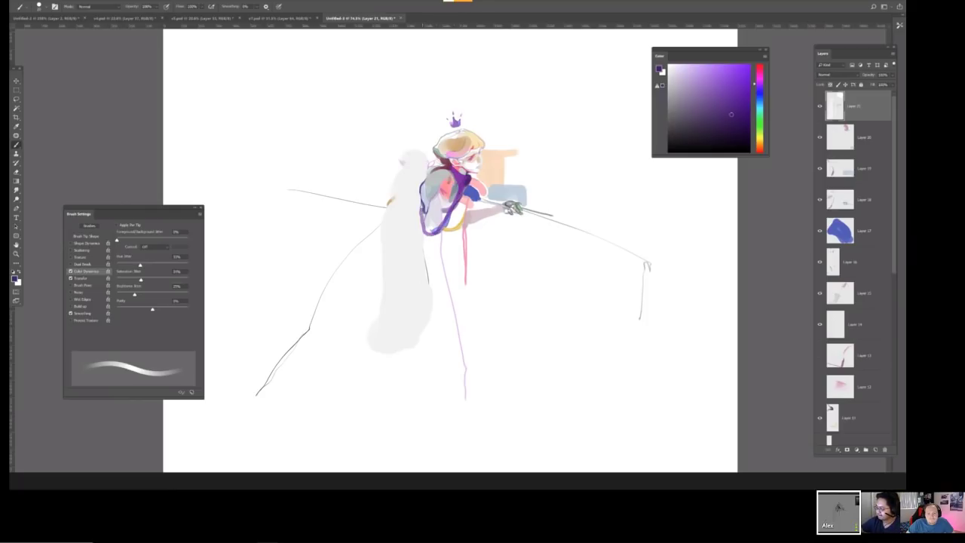
{"action": "key", "text": "ctrl+z"}
{"action": "key", "text": "ctrl+z"}
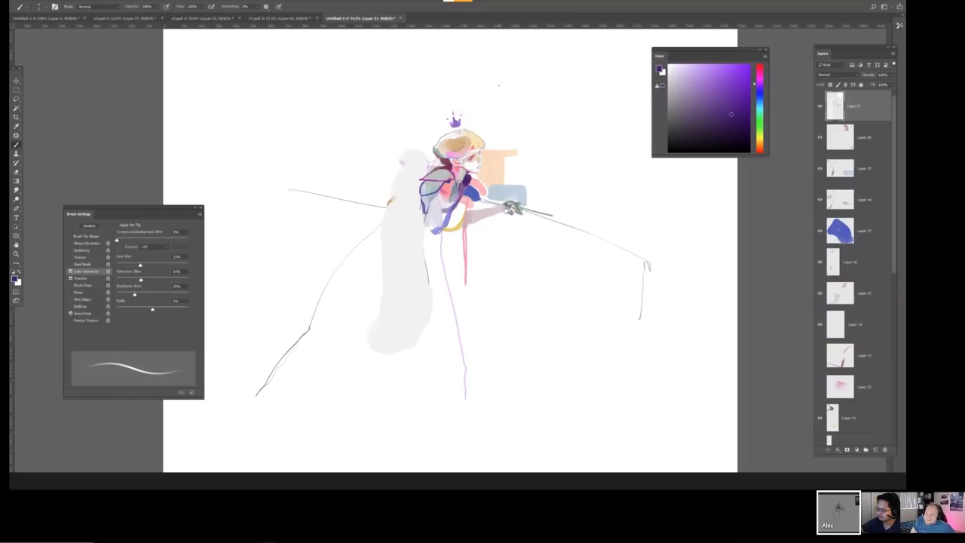
Compare the figure with the canvas mirrored and with the top layer hidden and shown.
{"action": "key", "text": "h"}
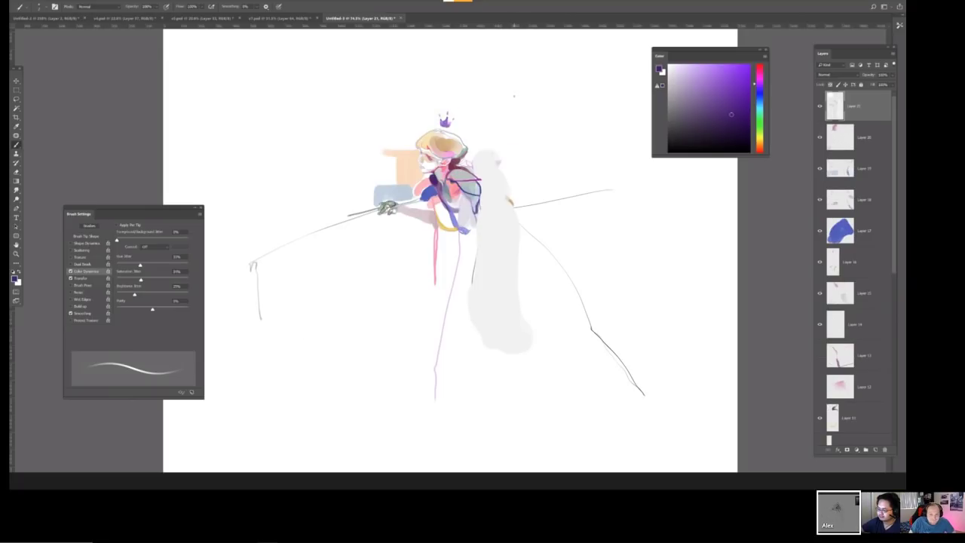
{"action": "key", "text": "h"}
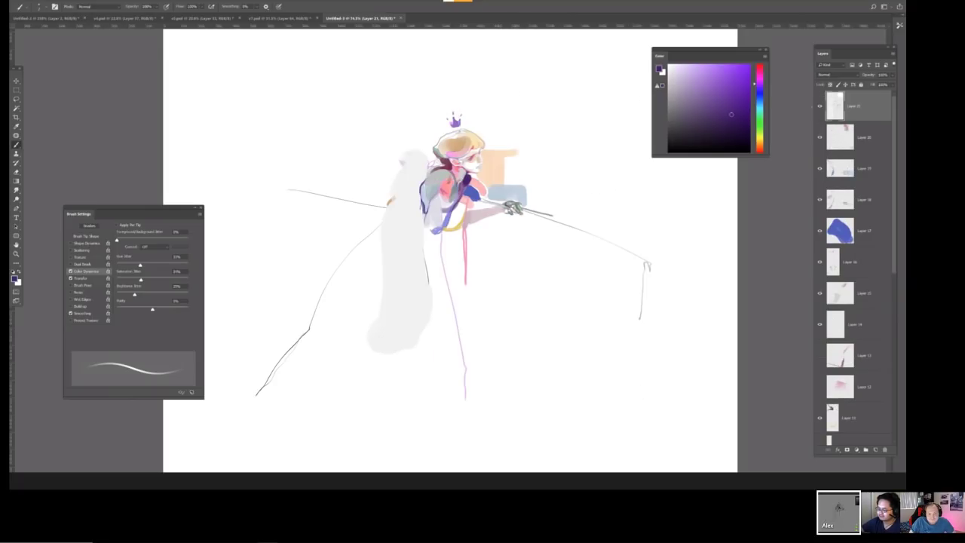
{"action": "left_click", "coordinate": [820, 107]}
{"action": "left_click", "coordinate": [819, 107]}
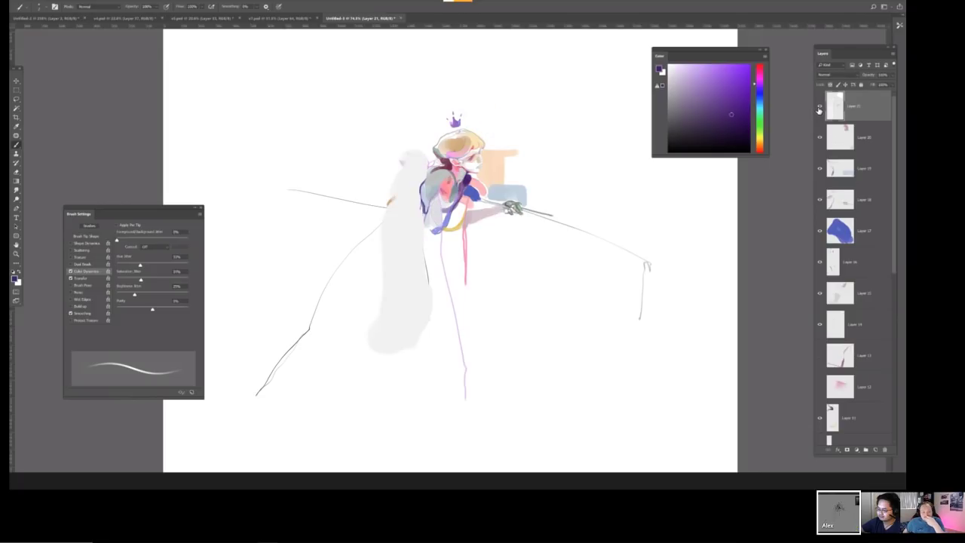
{"action": "left_click", "coordinate": [819, 107]}
{"action": "left_click", "coordinate": [820, 107]}
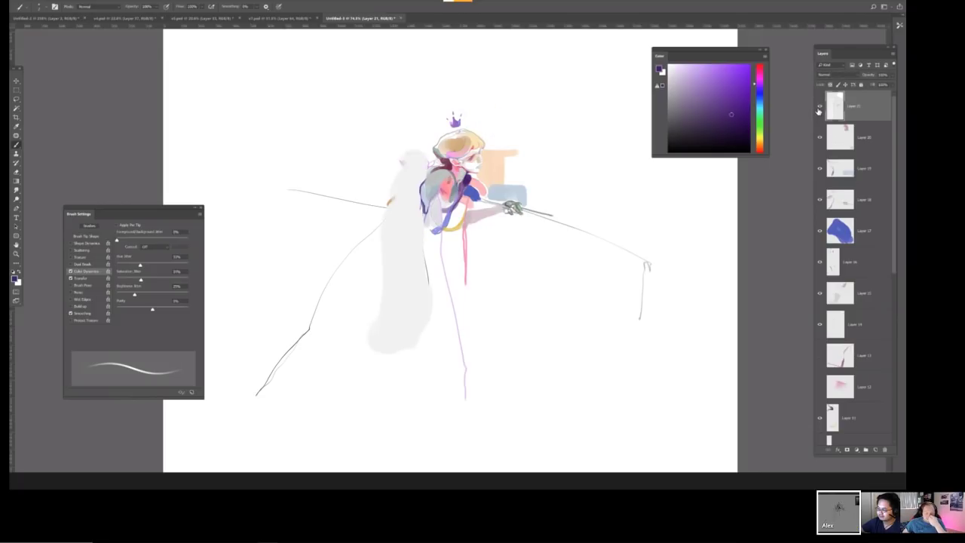
Sample the dark collar colour and draw a thin contour line around the figure's shoulder and back.
{"action": "scroll", "coordinate": [456, 178], "scroll_direction": "up", "scroll_amount": 2}
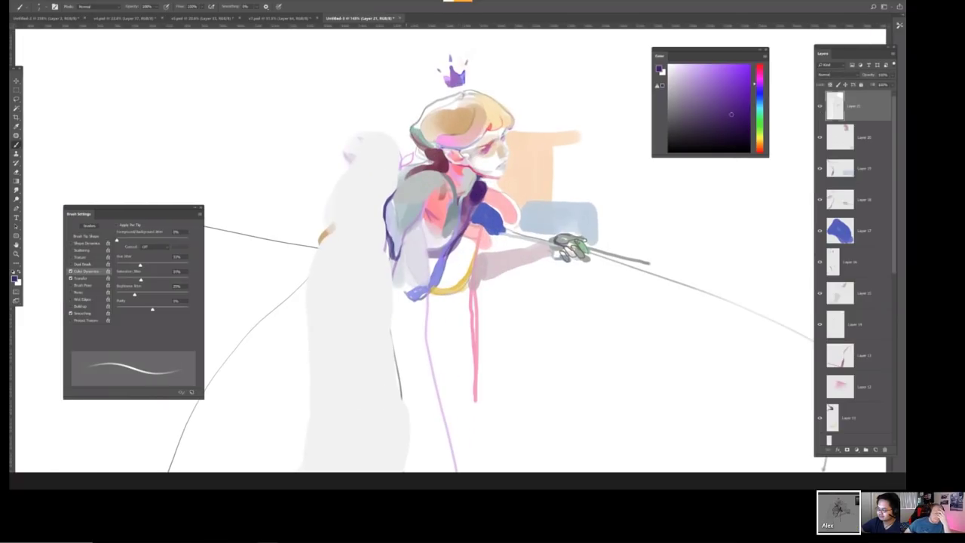
{"action": "left_click", "coordinate": [439, 168], "text": "alt"}
{"action": "mouse_move", "coordinate": [401, 174]}
{"action": "left_mouse_down"}
{"action": "mouse_move", "coordinate": [377, 222]}
{"action": "mouse_move", "coordinate": [380, 250]}
{"action": "left_mouse_up"}
Undo a trial pink stroke on the cape, and paint small red and orange leaves there in a stronger red.
{"action": "left_click", "coordinate": [435, 209], "text": "alt"}
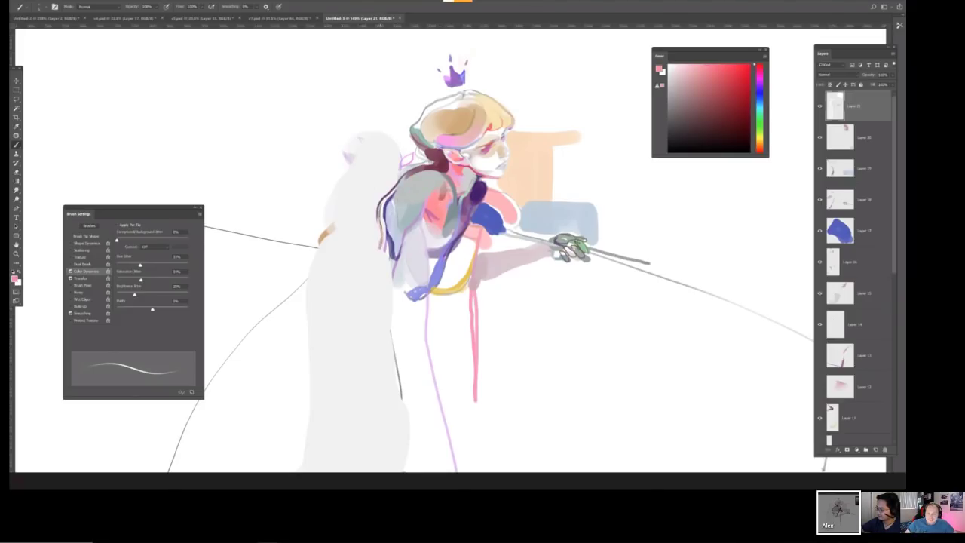
{"action": "scroll", "coordinate": [457, 153], "scroll_direction": "down", "scroll_amount": 3}
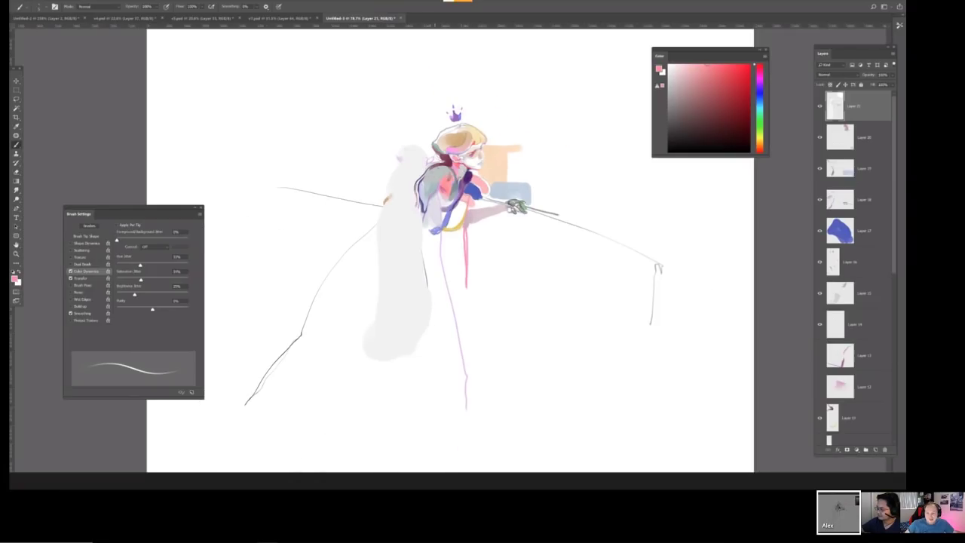
{"action": "left_click_drag", "start_coordinate": [387, 199], "coordinate": [409, 187]}
{"action": "key", "text": "ctrl+z"}
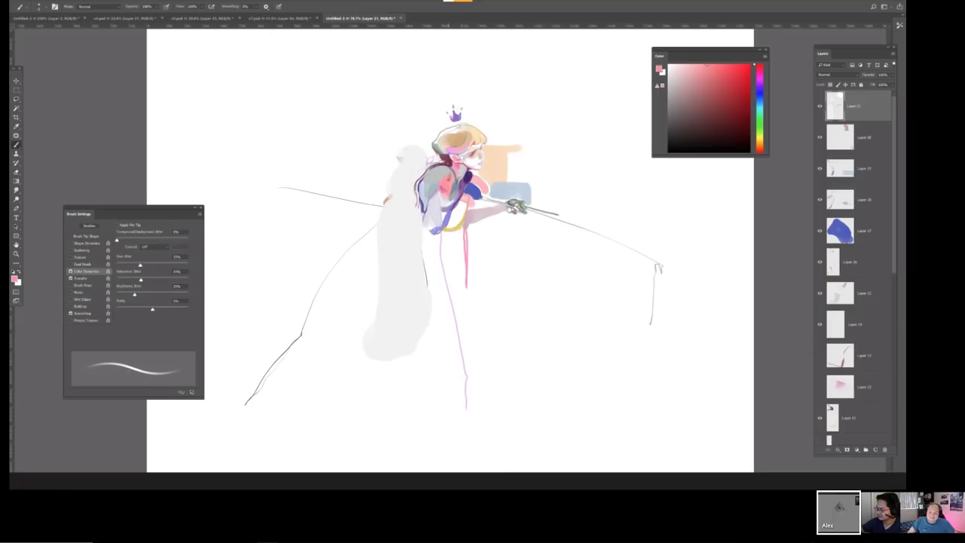
{"action": "left_click", "coordinate": [736, 68]}
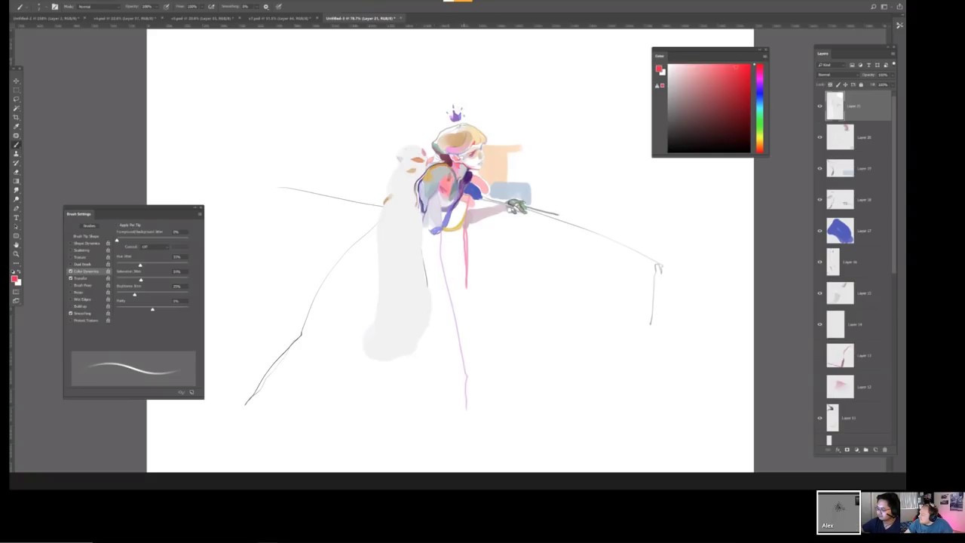
Flip the canvas back and colour the outstretched forearm red and the hand orange with jittered strokes.
{"action": "key", "text": "h"}
{"action": "scroll", "coordinate": [485, 190], "scroll_direction": "up", "scroll_amount": 2}
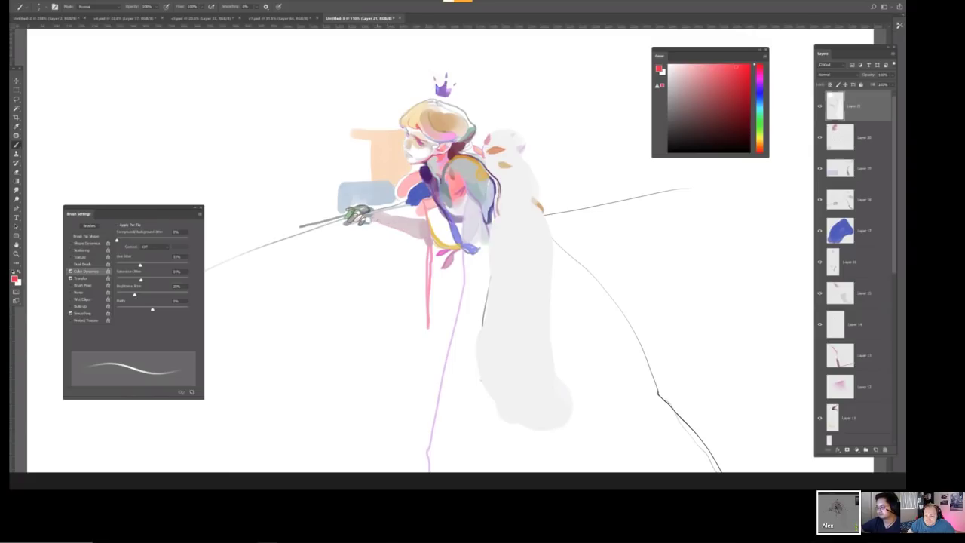
{"action": "mouse_move", "coordinate": [377, 223]}
{"action": "left_mouse_down"}
{"action": "mouse_move", "coordinate": [415, 237]}
{"action": "mouse_move", "coordinate": [426, 217]}
{"action": "left_mouse_up"}
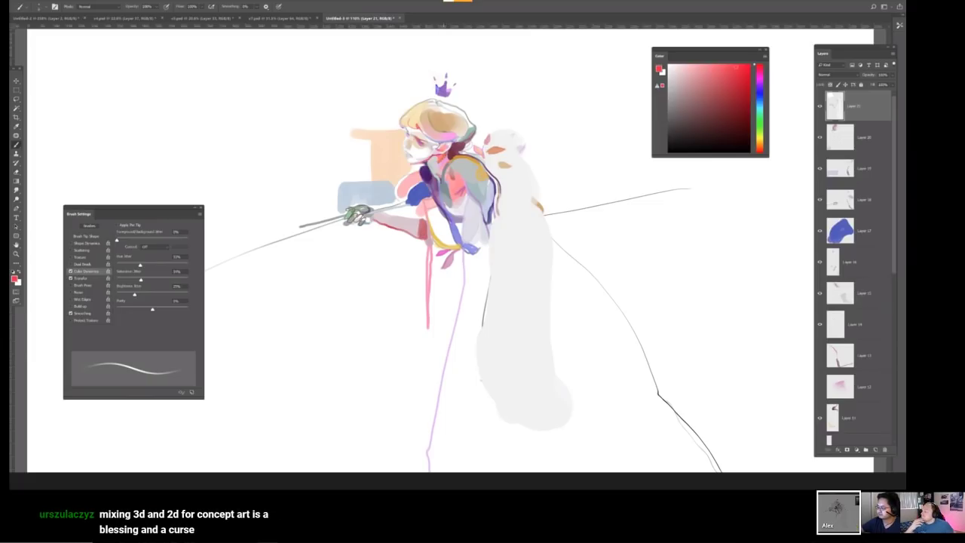
{"action": "scroll", "coordinate": [445, 130], "scroll_direction": "down", "scroll_amount": 5}
{"action": "scroll", "coordinate": [446, 129], "scroll_direction": "up", "scroll_amount": 5}
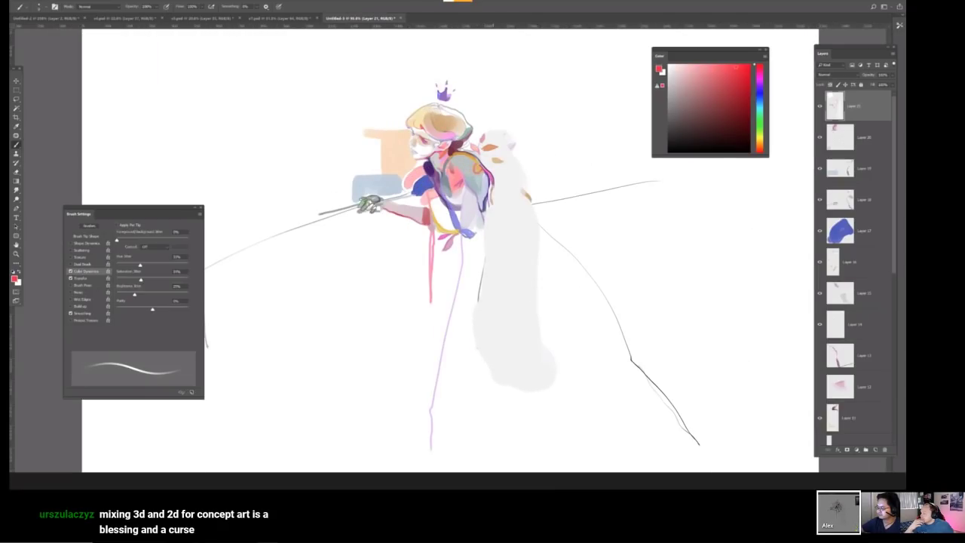
{"action": "key", "text": "ctrl+z"}
{"action": "key", "text": "bracketright"}
{"action": "key", "text": "bracketright"}
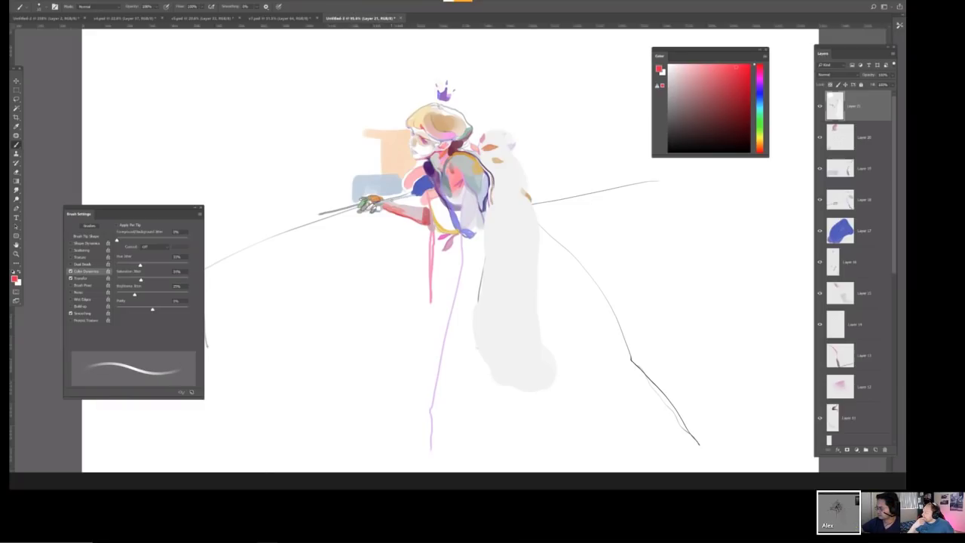
Try a magenta stroke along the rod between the hand and the chest, and undo it.
{"action": "left_click_drag", "start_coordinate": [377, 202], "coordinate": [416, 193]}
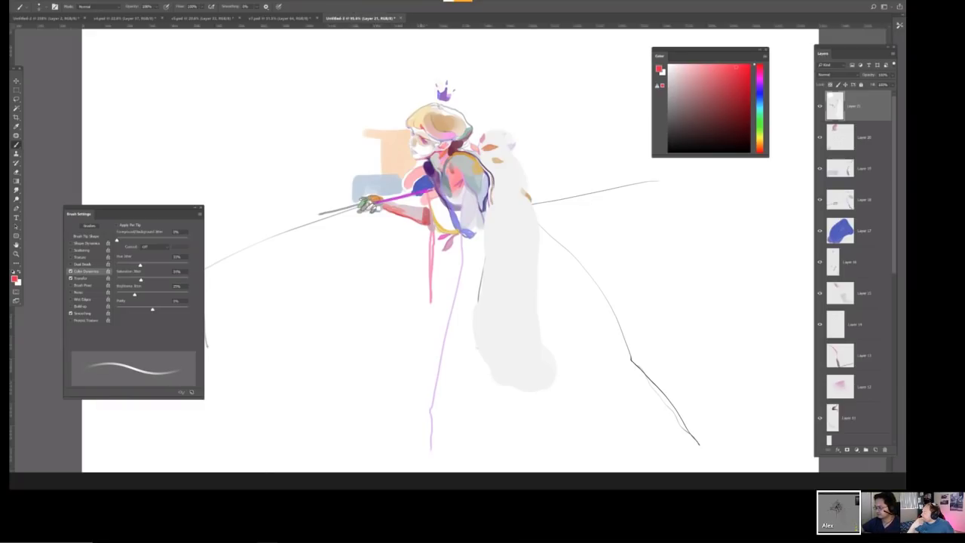
{"action": "key", "text": "ctrl+z"}
{"action": "key", "text": "ctrl+shift+z"}
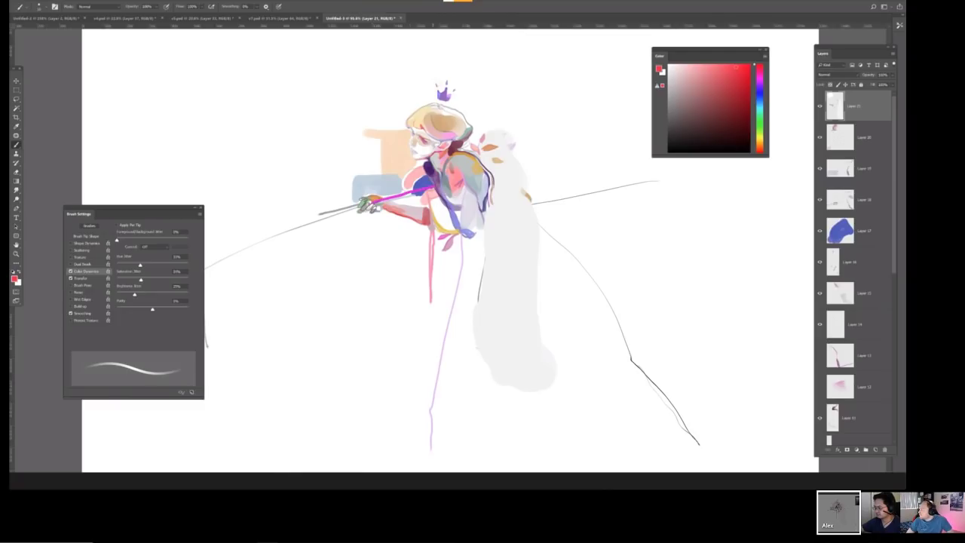
{"action": "key", "text": "ctrl+z"}
Swap to the dark purple and paint the rod from the chest through the hand to its tip.
{"action": "key", "text": "x"}
{"action": "left_click_drag", "start_coordinate": [376, 203], "coordinate": [425, 190]}
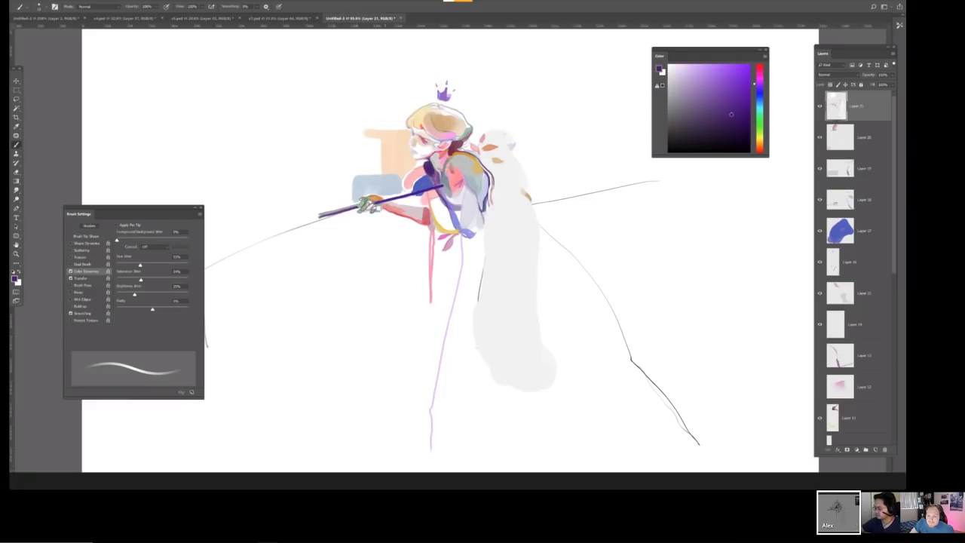
{"action": "scroll", "coordinate": [451, 181], "scroll_direction": "down", "scroll_amount": 3}
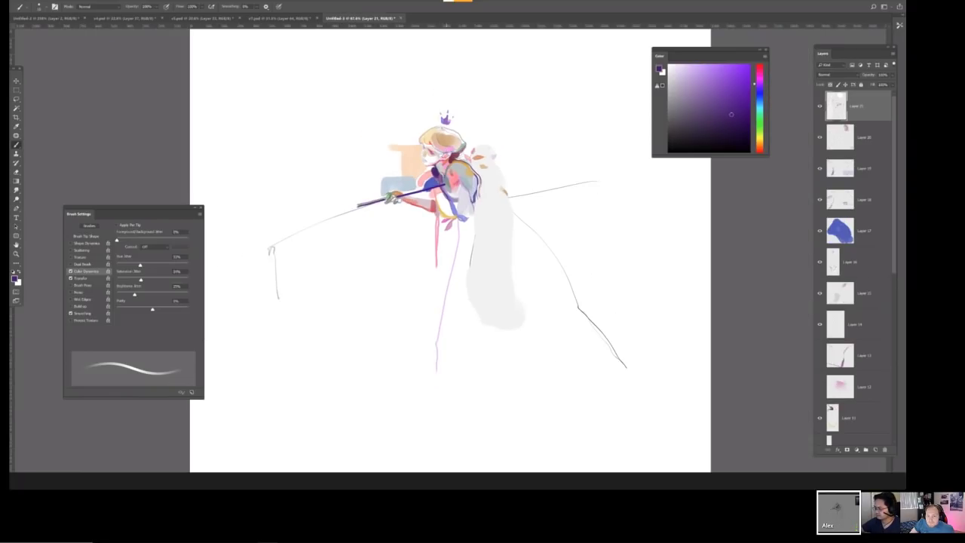
Flip the canvas and scatter small purple and grey leaf shapes around the upper part of the cape.
{"action": "key", "text": "ctrl+shift+h"}
{"action": "scroll", "coordinate": [419, 154], "scroll_direction": "up", "scroll_amount": 2}
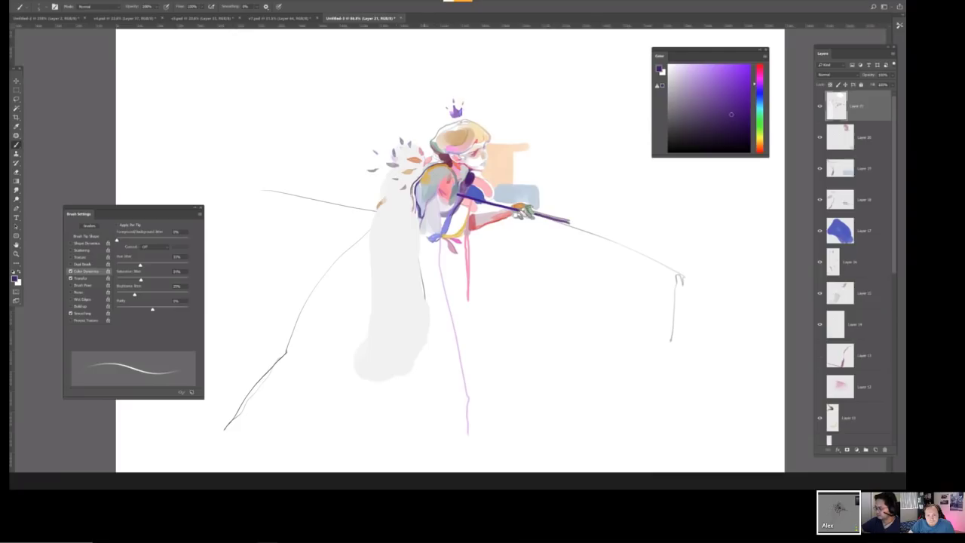
{"action": "key", "text": "ctrl+plus"}
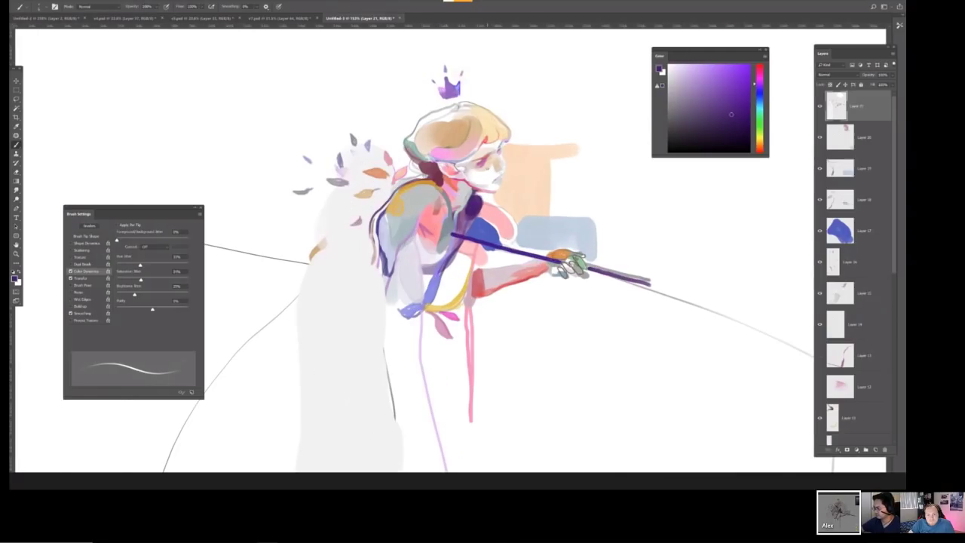
Toggle the top layer's visibility off and on to compare the whole painting with and without its strokes.
{"action": "key", "text": "ctrl+0"}
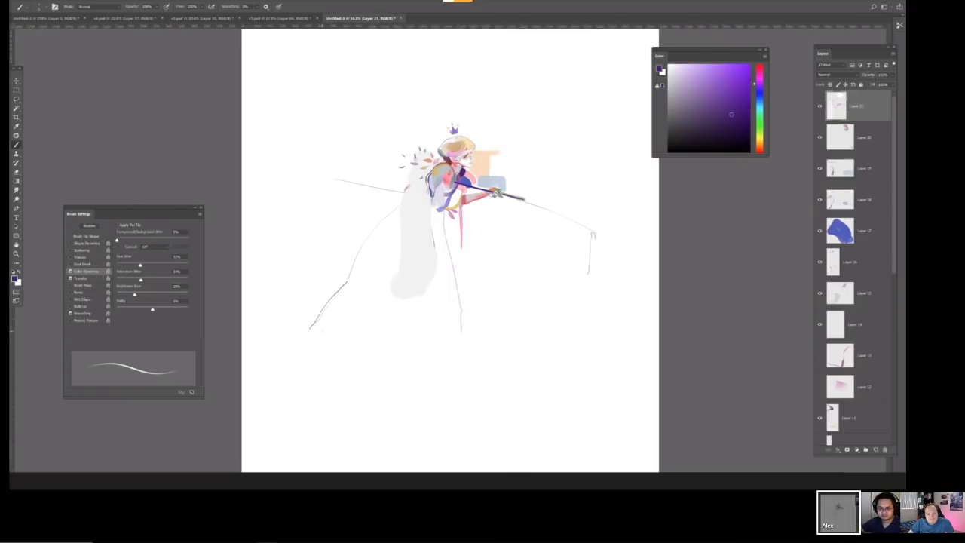
{"action": "left_click", "coordinate": [820, 109]}
{"action": "left_click", "coordinate": [819, 109]}
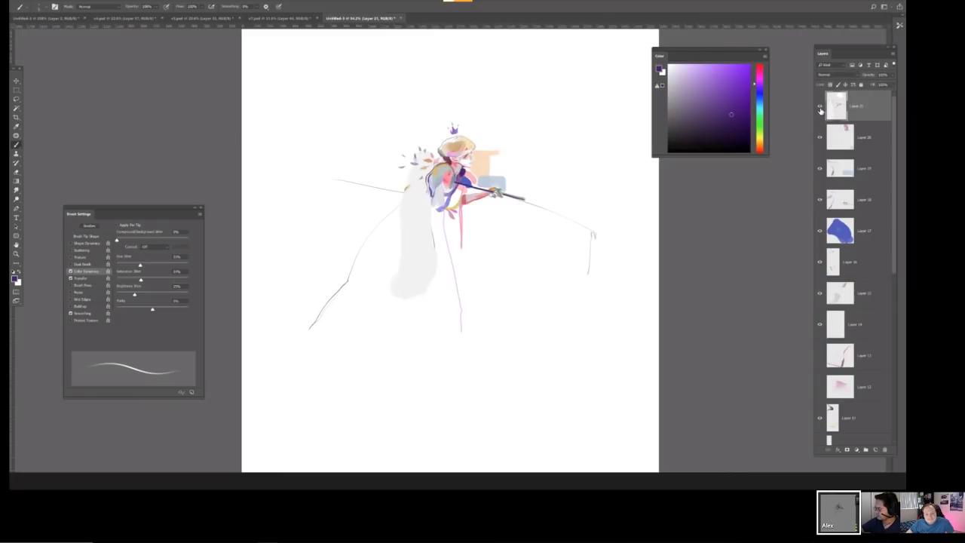
{"action": "left_click", "coordinate": [821, 111]}
{"action": "left_click", "coordinate": [821, 110]}
Try larger leaf, dark purple and magenta shapes over the upper end of the cape behind the shoulder, and undo them.
{"action": "scroll", "coordinate": [429, 175], "scroll_direction": "up", "scroll_amount": 3}
{"action": "key", "text": "e"}
{"action": "mouse_move", "coordinate": [370, 134]}
{"action": "left_mouse_down"}
{"action": "mouse_move", "coordinate": [356, 140]}
{"action": "mouse_move", "coordinate": [383, 134]}
{"action": "mouse_move", "coordinate": [381, 151]}
{"action": "mouse_move", "coordinate": [352, 161]}
{"action": "left_mouse_up"}
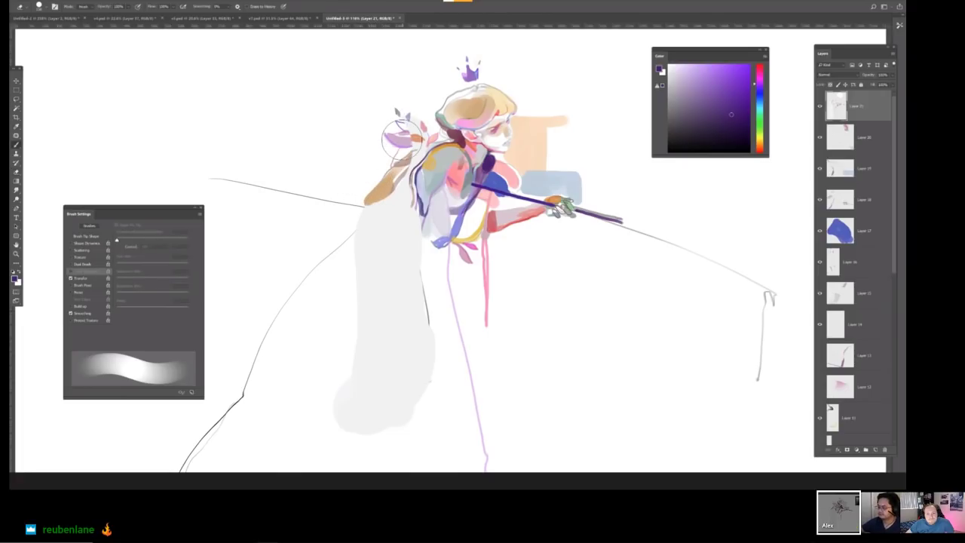
{"action": "key", "text": "b"}
{"action": "mouse_move", "coordinate": [392, 112]}
{"action": "left_mouse_down"}
{"action": "mouse_move", "coordinate": [408, 145]}
{"action": "mouse_move", "coordinate": [400, 179]}
{"action": "mouse_move", "coordinate": [367, 204]}
{"action": "left_mouse_up"}
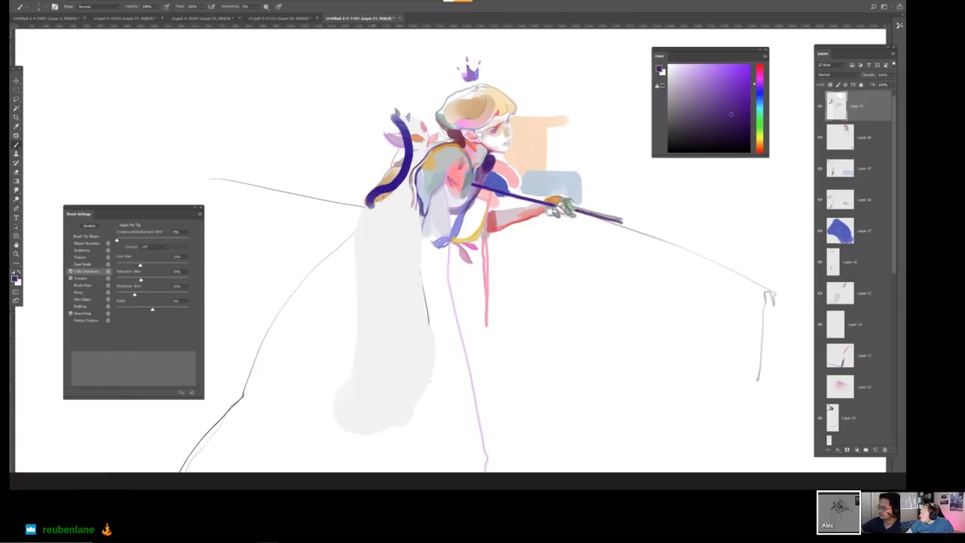
{"action": "mouse_move", "coordinate": [386, 133]}
{"action": "left_mouse_down"}
{"action": "mouse_move", "coordinate": [388, 180]}
{"action": "mouse_move", "coordinate": [378, 113]}
{"action": "left_mouse_up"}
{"action": "scroll", "coordinate": [390, 147], "scroll_direction": "down", "scroll_amount": 2}
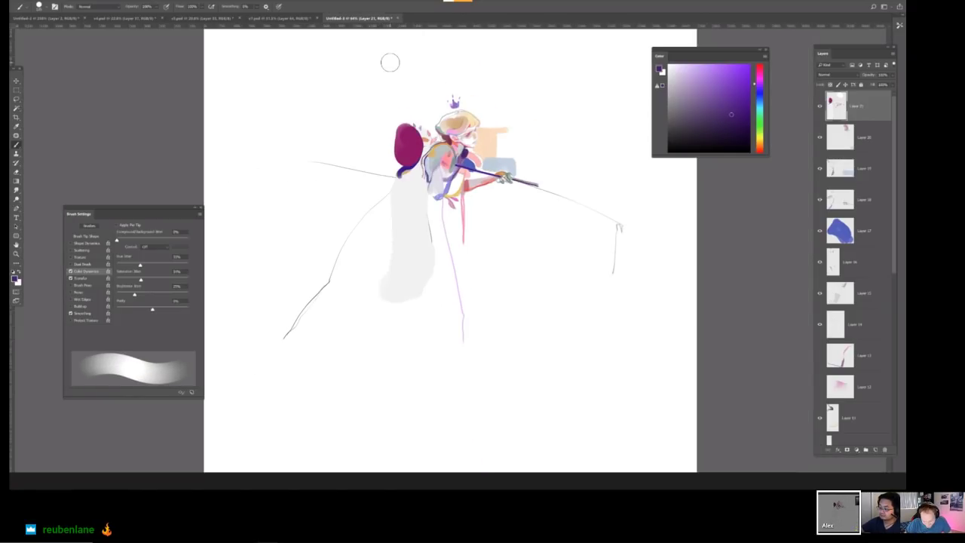
{"action": "key", "text": "ctrl+z"}
{"action": "key", "text": "ctrl+z"}
{"action": "key", "text": "ctrl+z"}
{"action": "key", "text": "ctrl+z"}
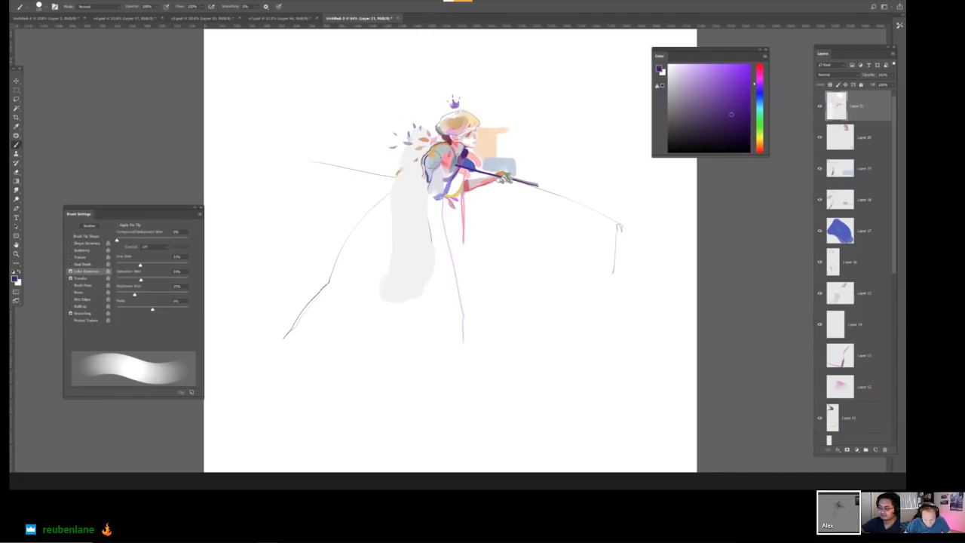
Block in a long dark purple skirt from the waist down over the legs, adding a mauve band at the waist with a smaller brush.
{"action": "mouse_move", "coordinate": [414, 170]}
{"action": "left_mouse_down"}
{"action": "mouse_move", "coordinate": [422, 223]}
{"action": "mouse_move", "coordinate": [418, 184]}
{"action": "mouse_move", "coordinate": [423, 204]}
{"action": "mouse_move", "coordinate": [423, 190]}
{"action": "mouse_move", "coordinate": [435, 196]}
{"action": "mouse_move", "coordinate": [431, 245]}
{"action": "mouse_move", "coordinate": [421, 204]}
{"action": "mouse_move", "coordinate": [438, 243]}
{"action": "mouse_move", "coordinate": [438, 227]}
{"action": "mouse_move", "coordinate": [446, 267]}
{"action": "mouse_move", "coordinate": [444, 288]}
{"action": "mouse_move", "coordinate": [429, 261]}
{"action": "mouse_move", "coordinate": [432, 279]}
{"action": "mouse_move", "coordinate": [420, 258]}
{"action": "mouse_move", "coordinate": [420, 270]}
{"action": "mouse_move", "coordinate": [424, 240]}
{"action": "mouse_move", "coordinate": [428, 303]}
{"action": "mouse_move", "coordinate": [453, 309]}
{"action": "mouse_move", "coordinate": [412, 309]}
{"action": "mouse_move", "coordinate": [407, 215]}
{"action": "mouse_move", "coordinate": [404, 309]}
{"action": "mouse_move", "coordinate": [403, 189]}
{"action": "left_mouse_up"}
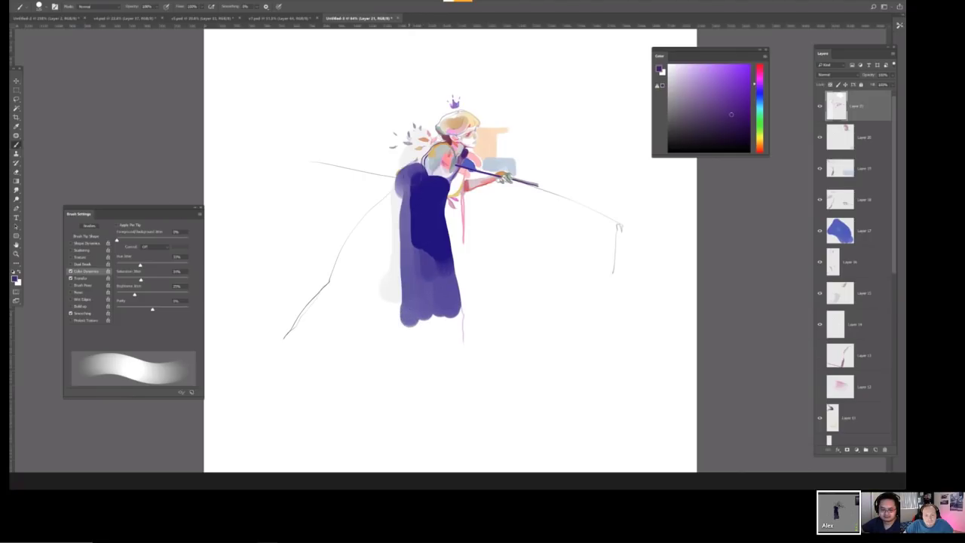
{"action": "key", "text": "bracketleft"}
{"action": "key", "text": "bracketleft"}
{"action": "key", "text": "bracketleft"}
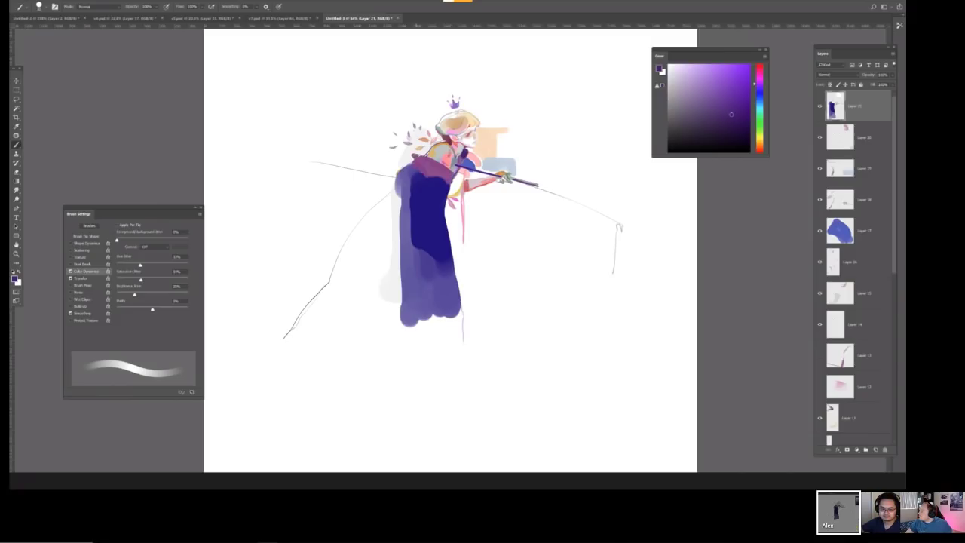
Extend the plum band across the top of the purple cape, and mirror the canvas to check the silhouette.
{"action": "left_click_drag", "start_coordinate": [424, 157], "coordinate": [448, 159]}
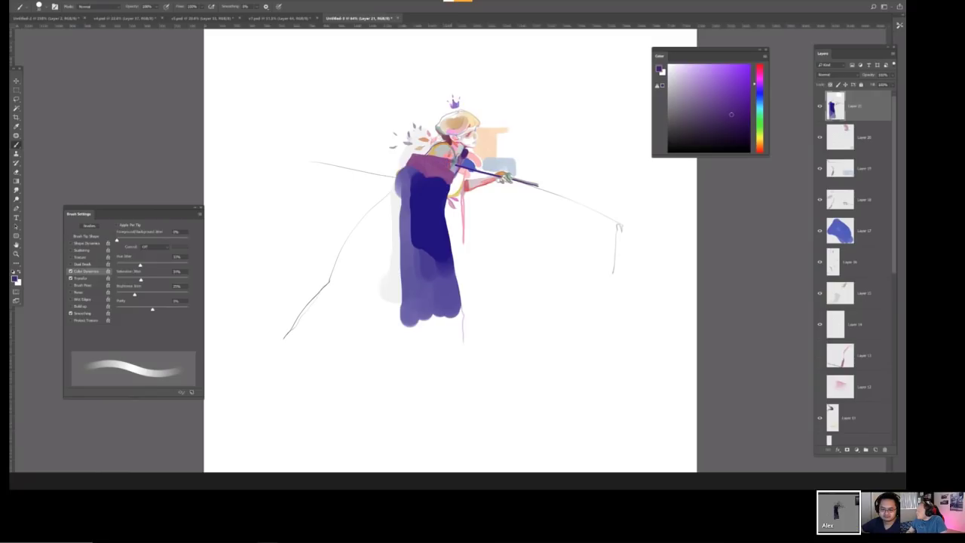
{"action": "key", "text": "ctrl+minus"}
{"action": "key", "text": "ctrl+minus"}
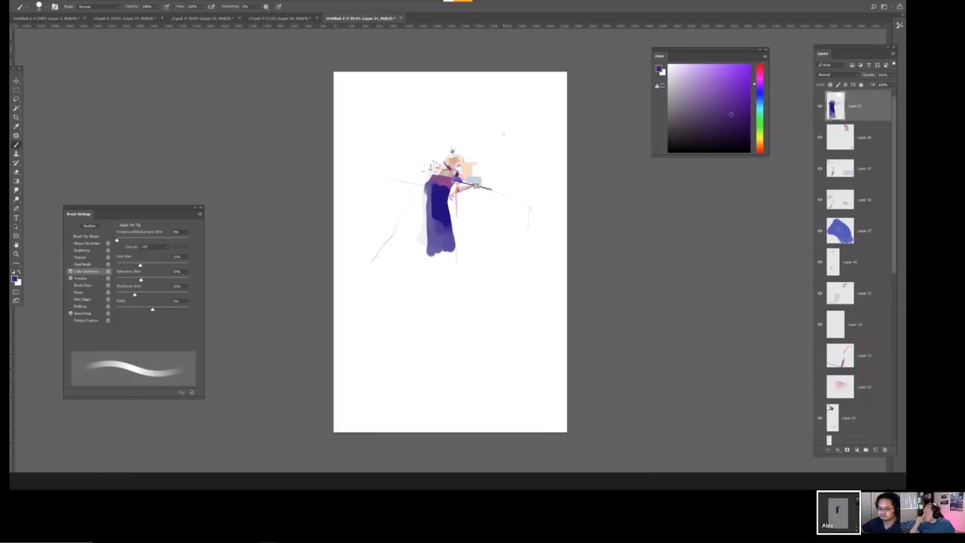
{"action": "key", "text": "h"}
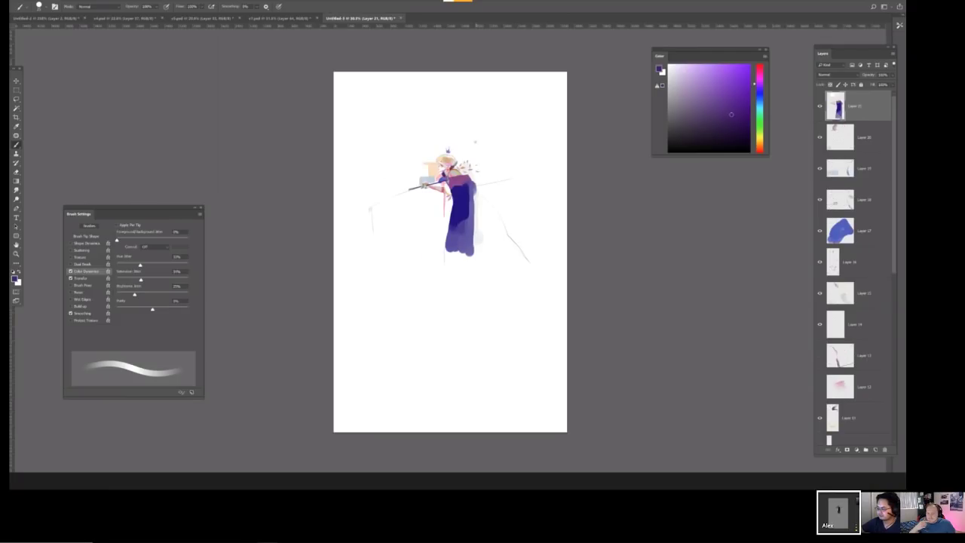
{"action": "key", "text": "ctrl+plus"}
{"action": "key", "text": "ctrl+plus"}
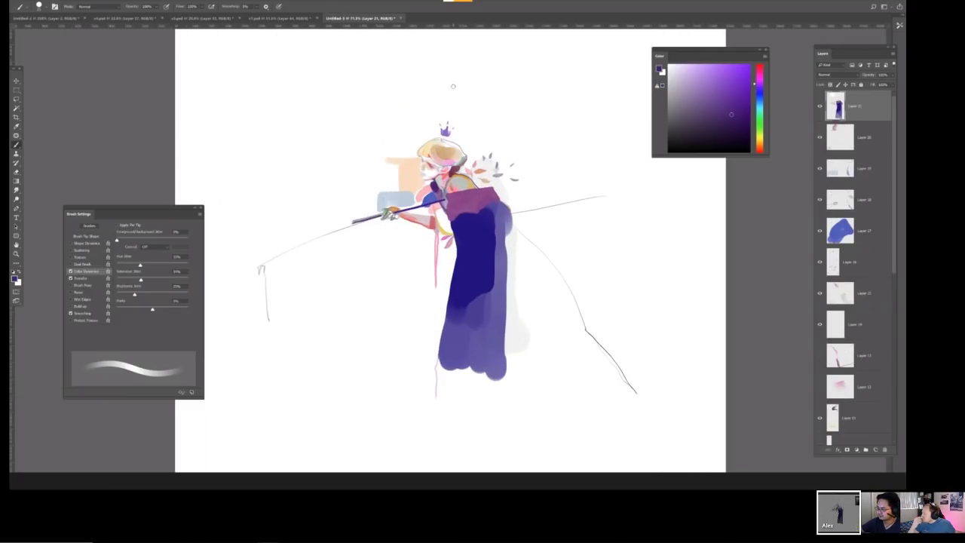
Flip the canvas back and undo the purple and plum strokes covering the figure's cape.
{"action": "key", "text": "h"}
{"action": "key", "text": "ctrl+z"}
{"action": "key", "text": "ctrl+z"}
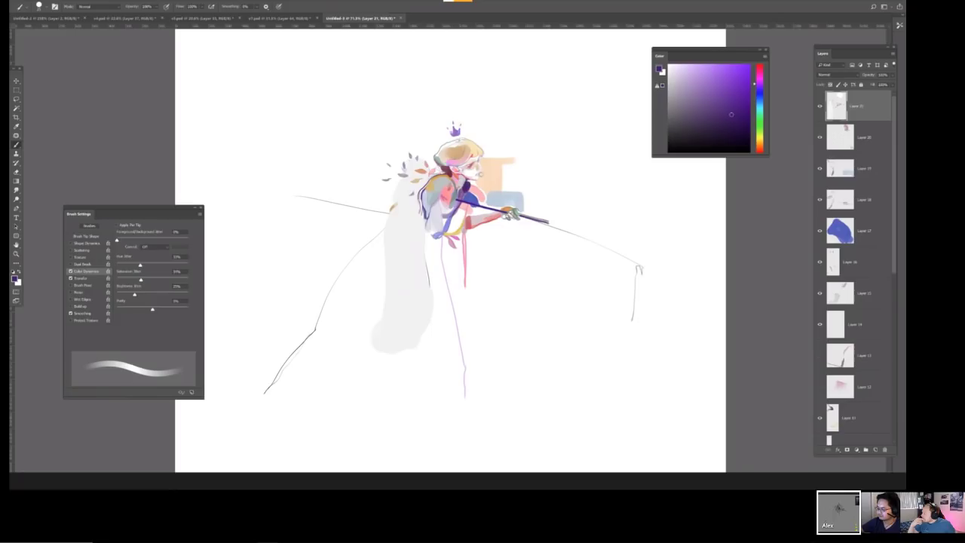
Switch the painting colour to white and enlarge the brush for work on the figure's upper body.
{"action": "key", "text": "x"}
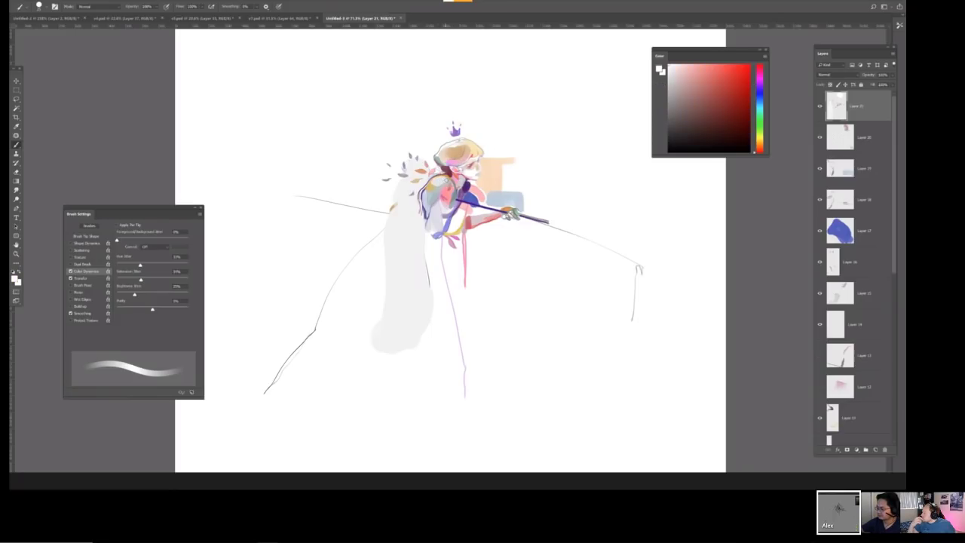
{"action": "scroll", "coordinate": [501, 170], "scroll_direction": "up", "scroll_amount": 3}
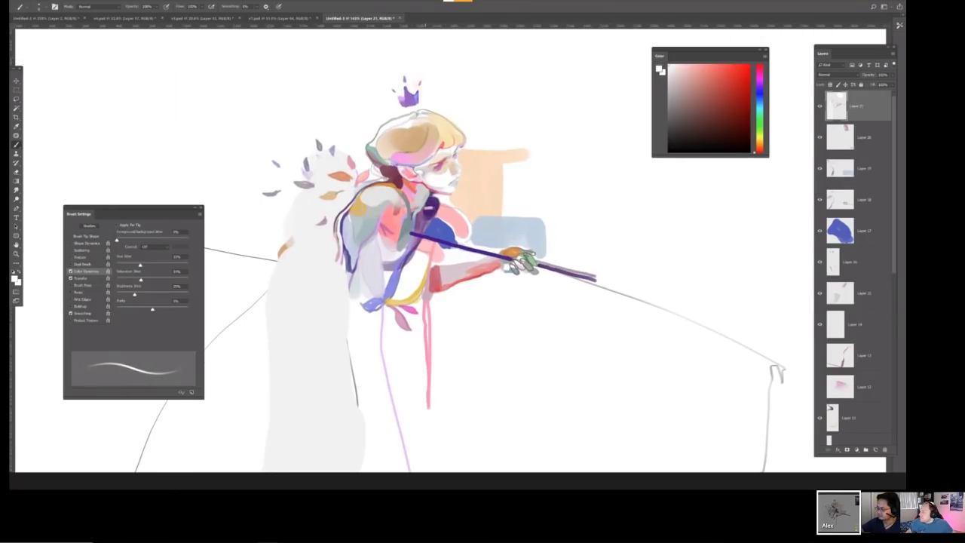
{"action": "key", "text": "bracketright"}
{"action": "key", "text": "bracketright"}
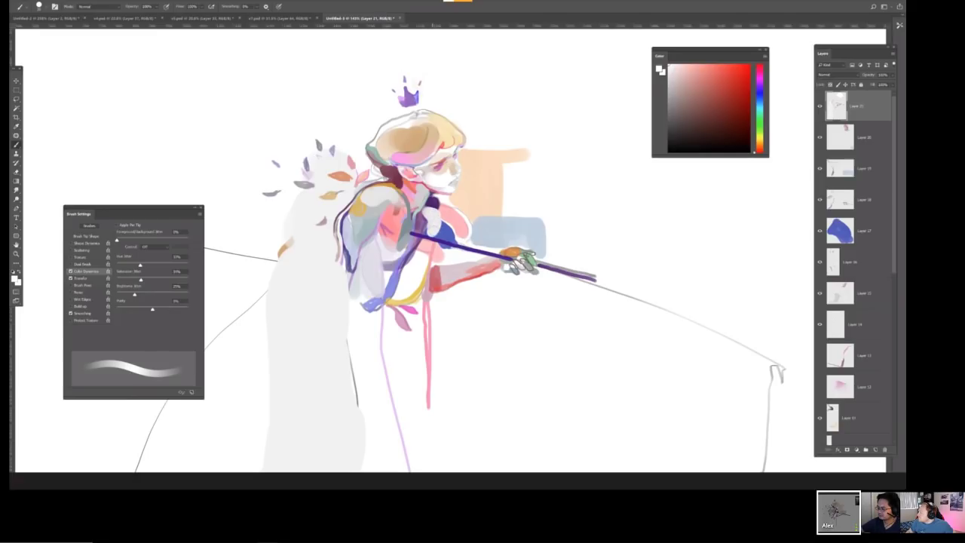
Switch to the browser showing the ArtStation Sketches page, shrink its window, and place it beside the painted figure.
{"action": "key", "text": "alt+Tab"}
{"action": "left_click_drag", "start_coordinate": [200, 21], "coordinate": [165, 123]}
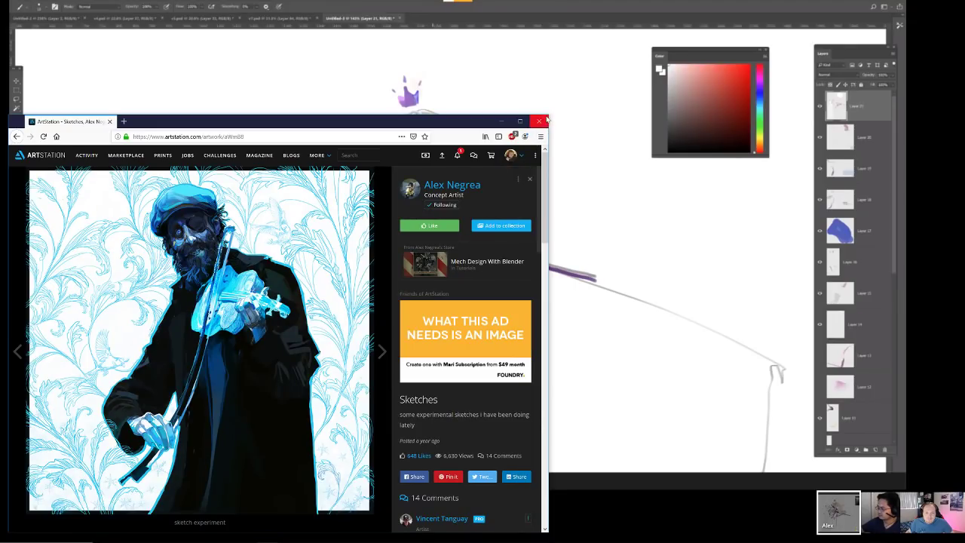
{"action": "mouse_move", "coordinate": [548, 115]}
{"action": "left_mouse_down"}
{"action": "mouse_move", "coordinate": [364, 143]}
{"action": "mouse_move", "coordinate": [319, 252]}
{"action": "mouse_move", "coordinate": [336, 206]}
{"action": "left_mouse_up"}
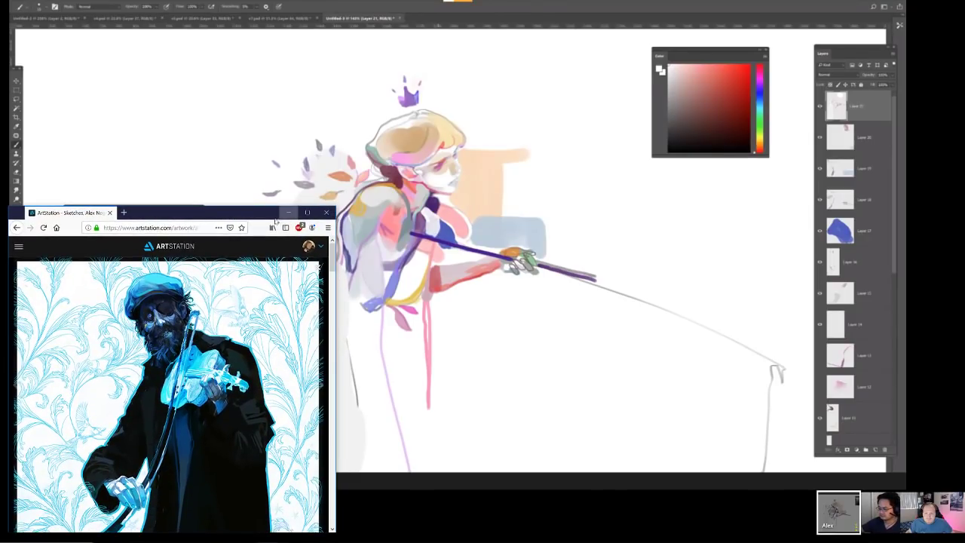
{"action": "left_click_drag", "start_coordinate": [240, 217], "coordinate": [167, 214]}
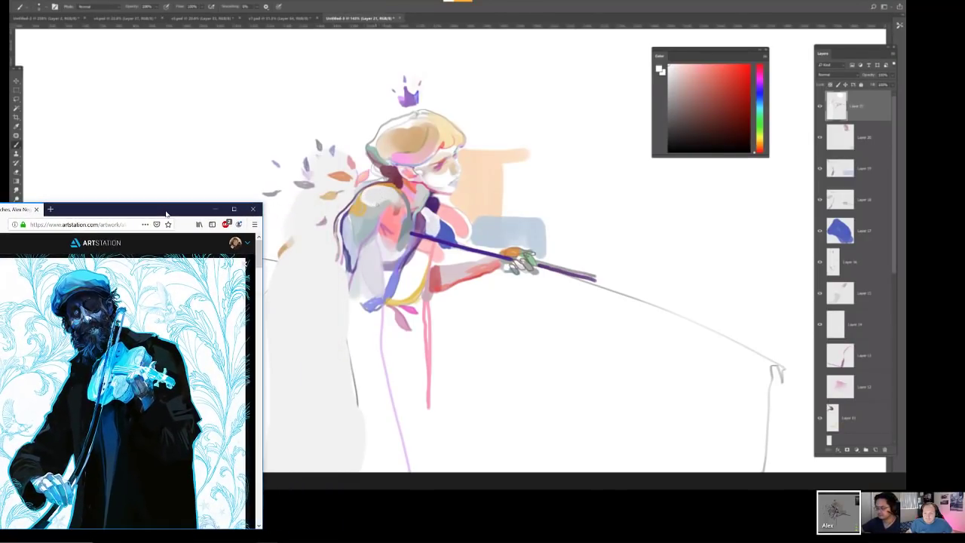
Examine the experimental sketches on the ArtStation page for their colour treatment and silhouettes, from the violinist to the portraits below.
{"action": "scroll", "coordinate": [113, 324], "scroll_direction": "down", "scroll_amount": 5}
{"action": "scroll", "coordinate": [91, 343], "scroll_direction": "up", "scroll_amount": 5}
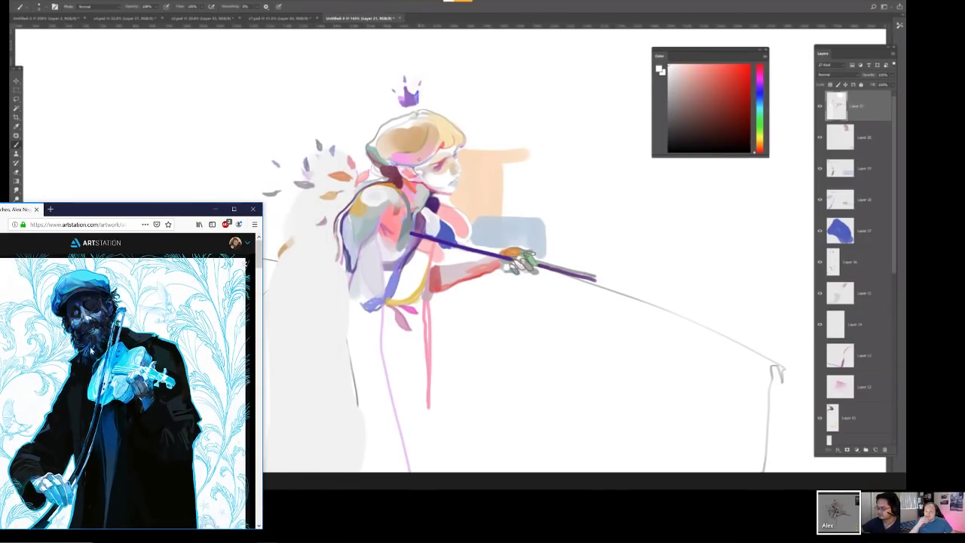
{"action": "scroll", "coordinate": [258, 264], "scroll_direction": "down", "scroll_amount": 1}
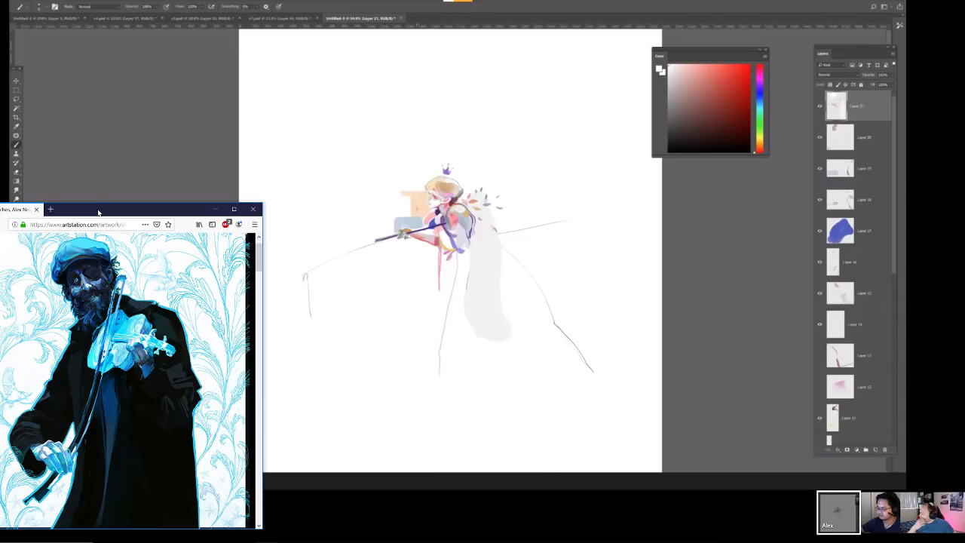
{"action": "left_click_drag", "start_coordinate": [98, 213], "coordinate": [104, 214]}
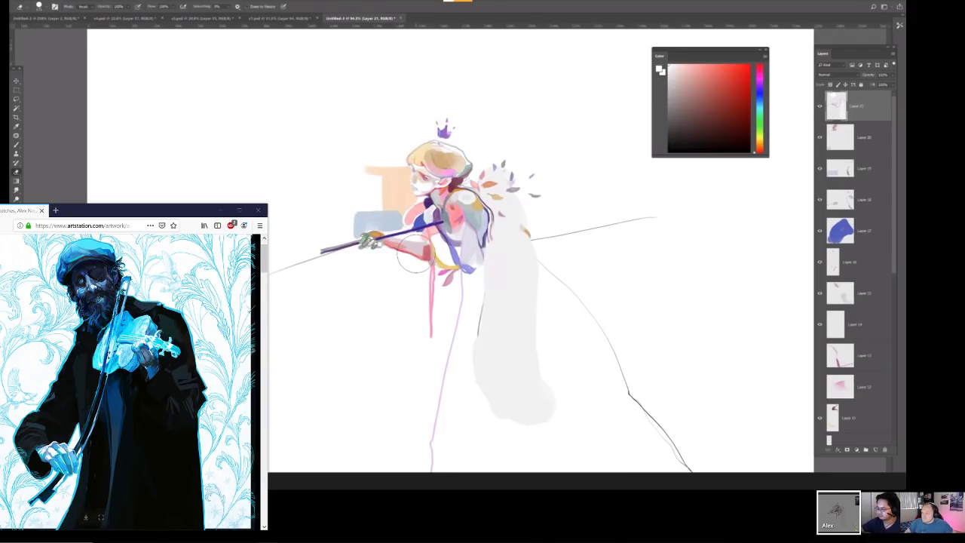
{"action": "scroll", "coordinate": [87, 335], "scroll_direction": "down", "scroll_amount": 5}
{"action": "scroll", "coordinate": [84, 331], "scroll_direction": "down", "scroll_amount": 5}
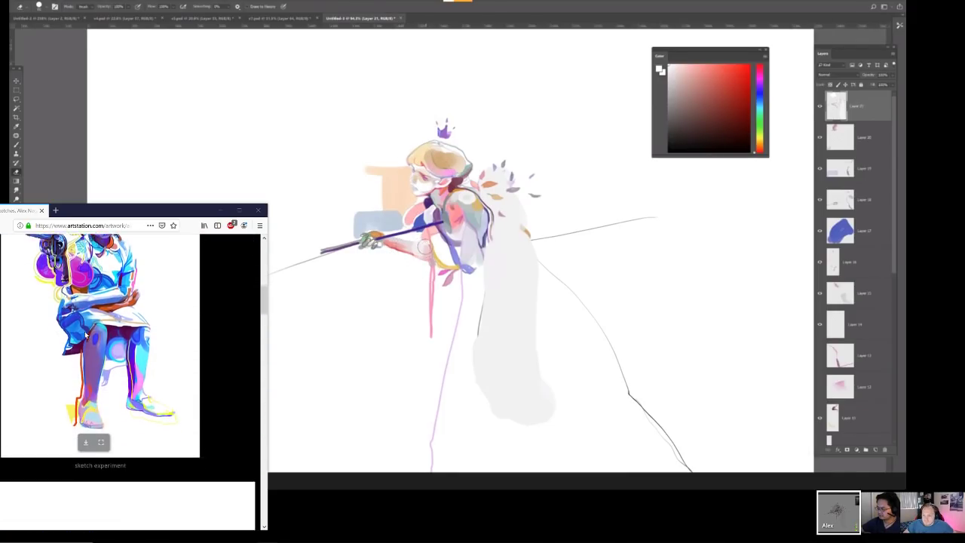
{"action": "scroll", "coordinate": [99, 372], "scroll_direction": "down", "scroll_amount": 5}
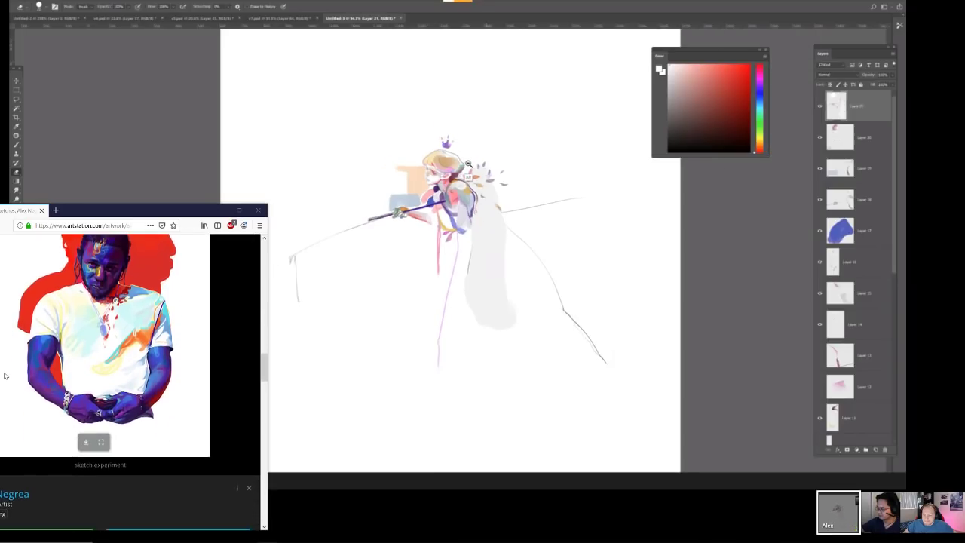
{"action": "scroll", "coordinate": [8, 379], "scroll_direction": "up", "scroll_amount": 5}
{"action": "scroll", "coordinate": [6, 376], "scroll_direction": "up", "scroll_amount": 15}
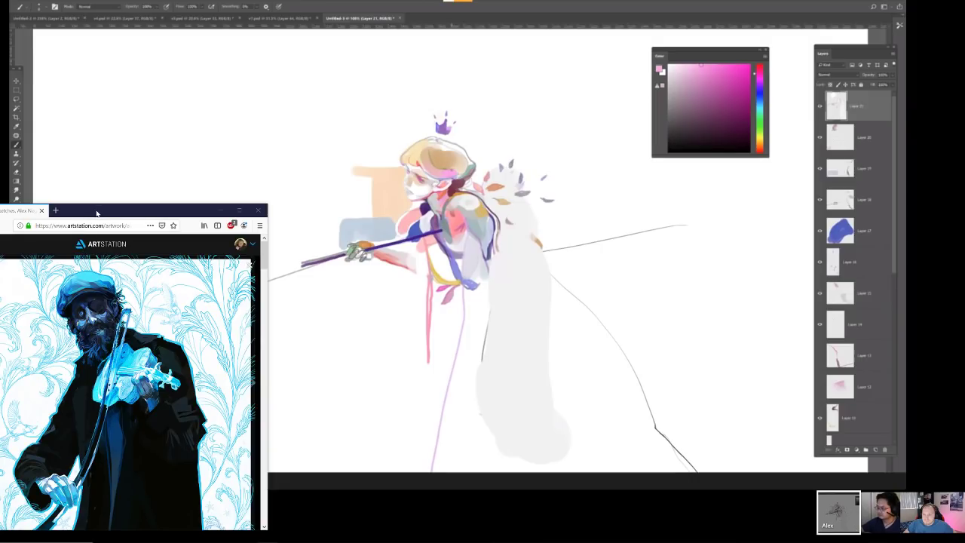
Return to the Photoshop painting and swap the painting colour to white for the figure.
{"action": "key", "text": "alt+Tab"}
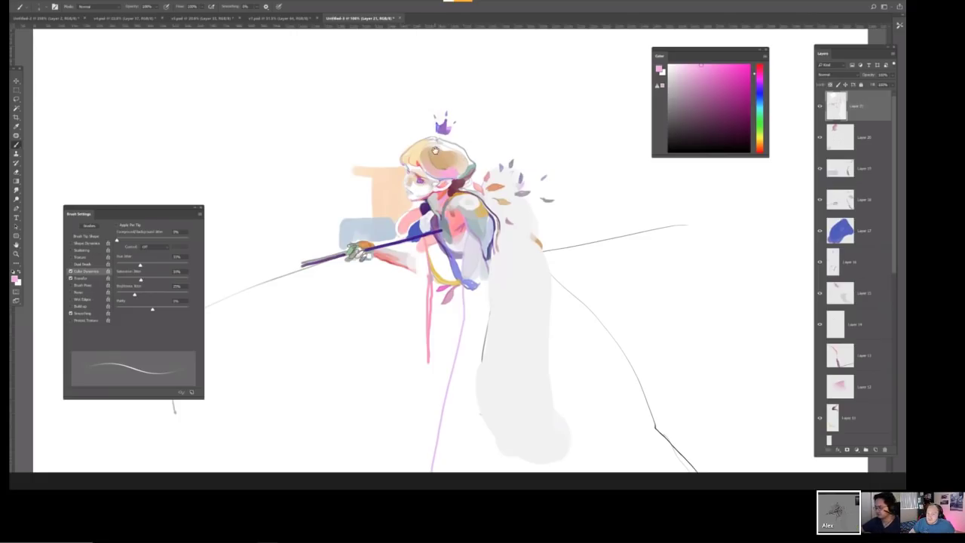
{"action": "scroll", "coordinate": [440, 151], "scroll_direction": "up", "scroll_amount": 2}
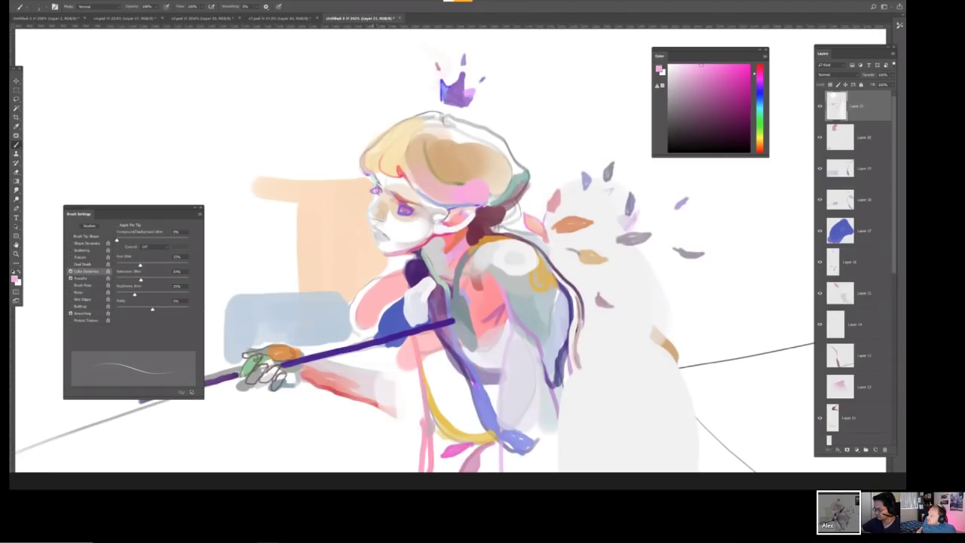
{"action": "scroll", "coordinate": [387, 127], "scroll_direction": "down", "scroll_amount": 2}
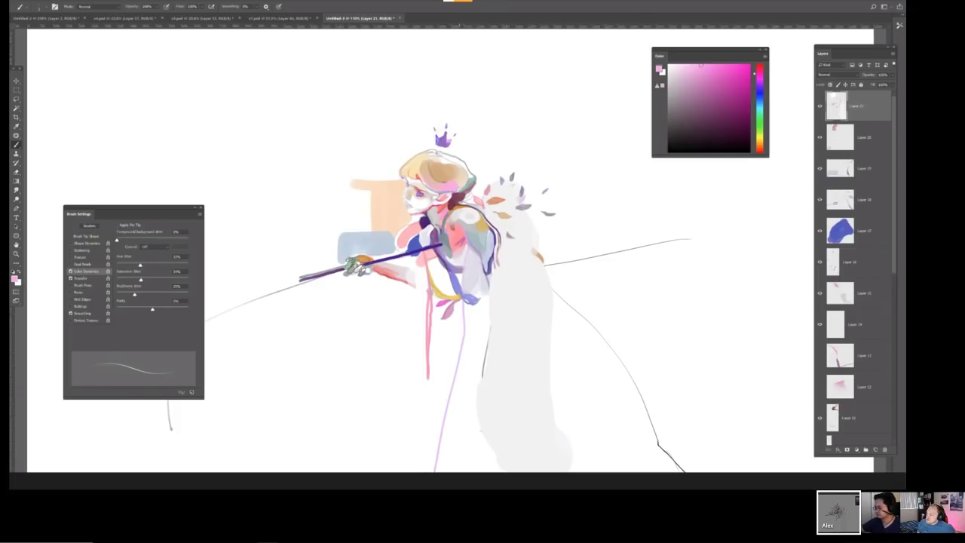
{"action": "scroll", "coordinate": [465, 176], "scroll_direction": "down", "scroll_amount": 1}
{"action": "scroll", "coordinate": [465, 176], "scroll_direction": "up", "scroll_amount": 3}
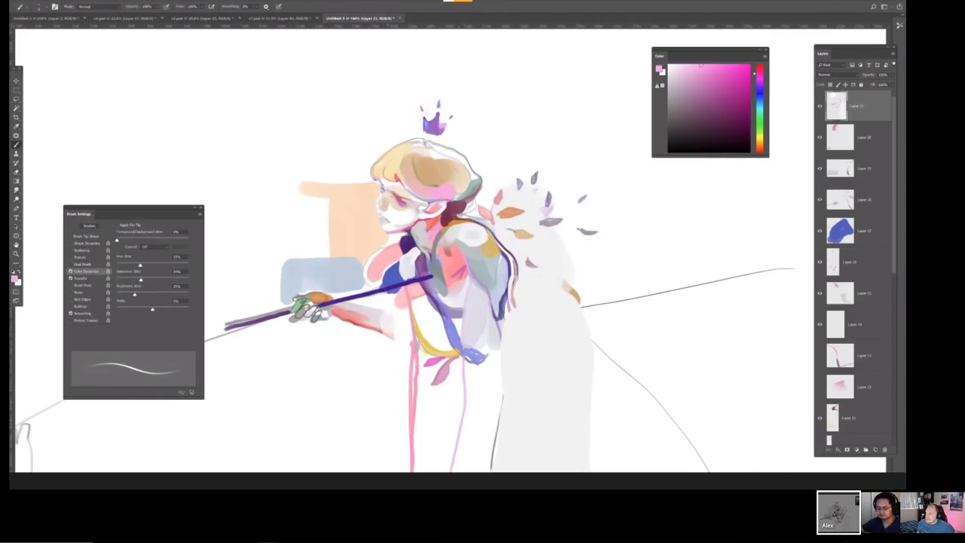
{"action": "key", "text": "x"}
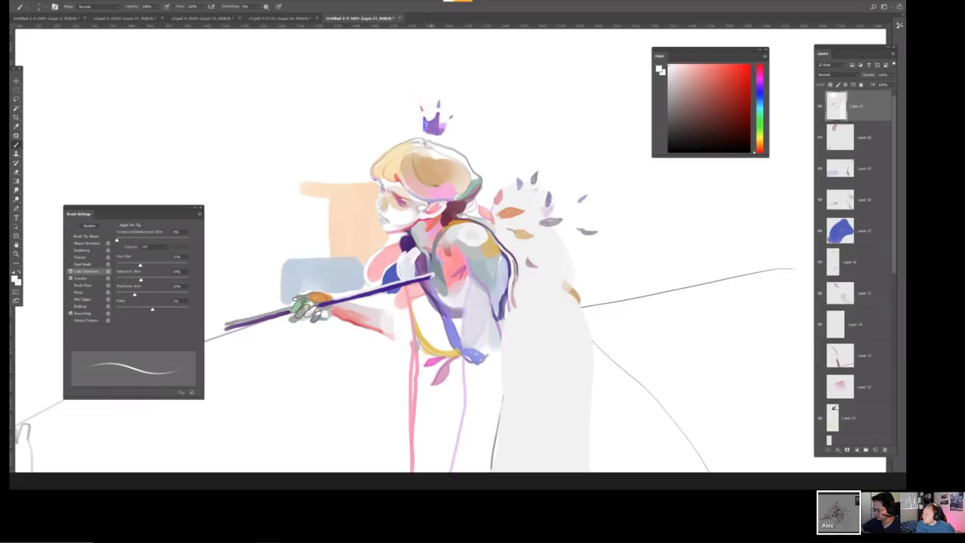
Mirror the canvas horizontally and examine the figure and pole from a distance and up close.
{"action": "key", "text": "ctrl+minus"}
{"action": "key", "text": "h"}
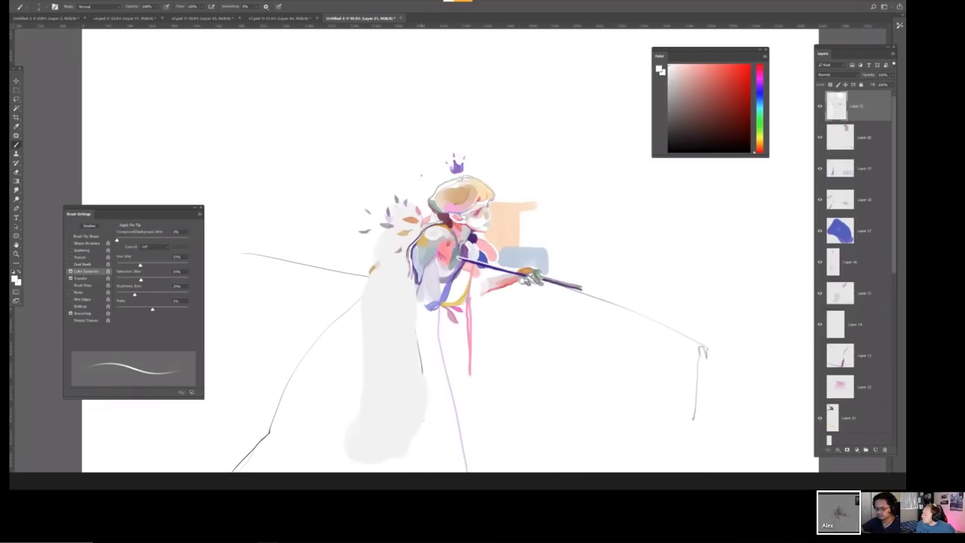
{"action": "key", "text": "ctrl+plus"}
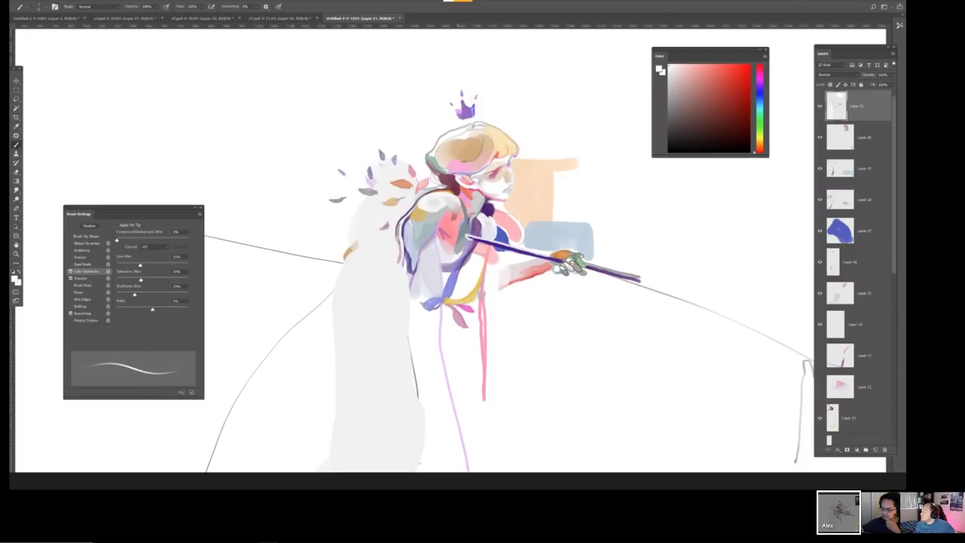
{"action": "key", "text": "ctrl+minus"}
{"action": "key", "text": "ctrl+plus"}
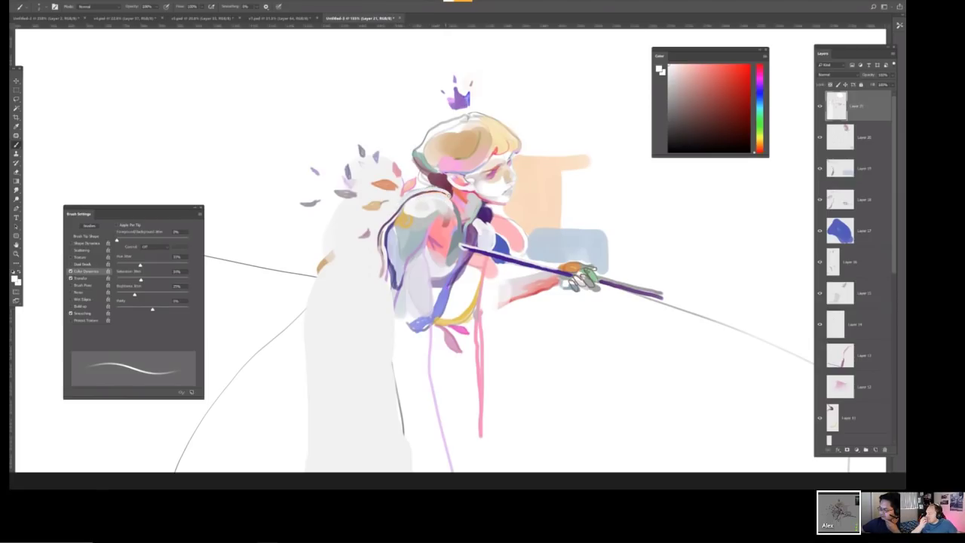
{"action": "key", "text": "ctrl+minus"}
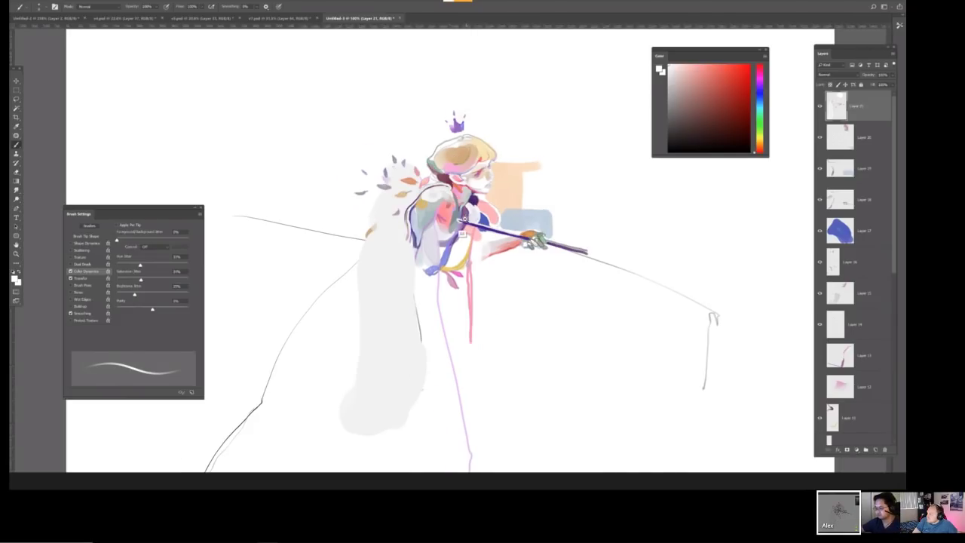
{"action": "key", "text": "ctrl+minus"}
{"action": "key", "text": "ctrl+plus"}
{"action": "key", "text": "ctrl+plus"}
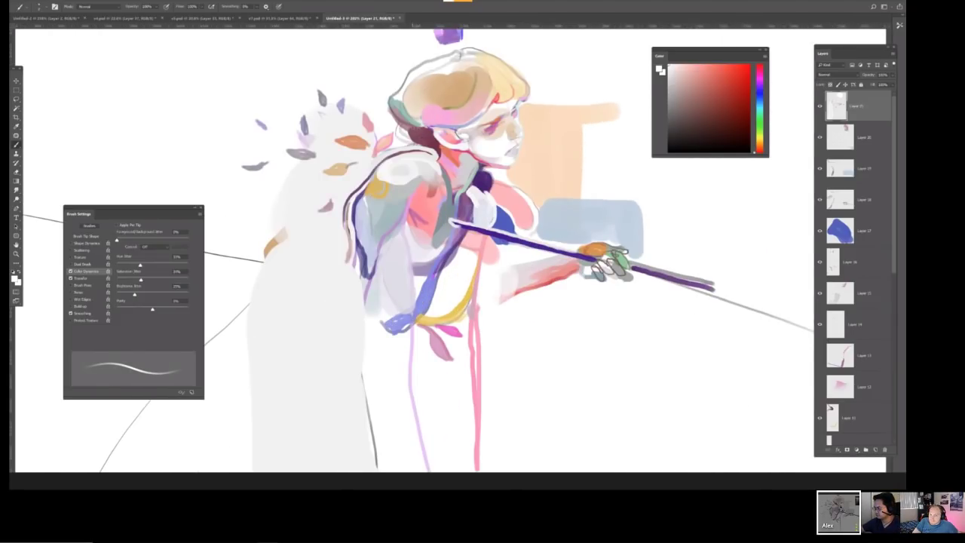
Sample purple from the edge of the figure's headwear and paint it over the dark red hair at the nape.
{"action": "left_click", "coordinate": [454, 177], "text": "alt"}
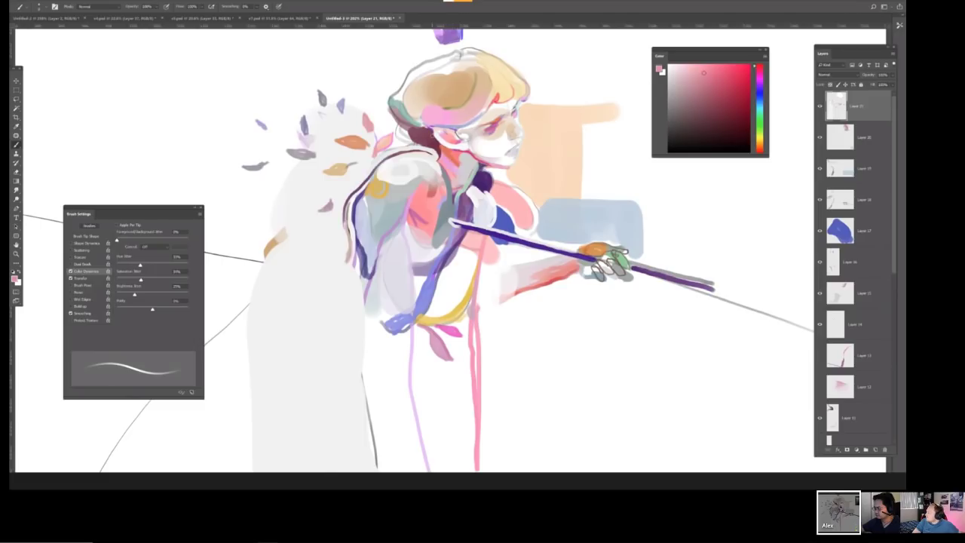
{"action": "left_click", "coordinate": [432, 127], "text": "alt"}
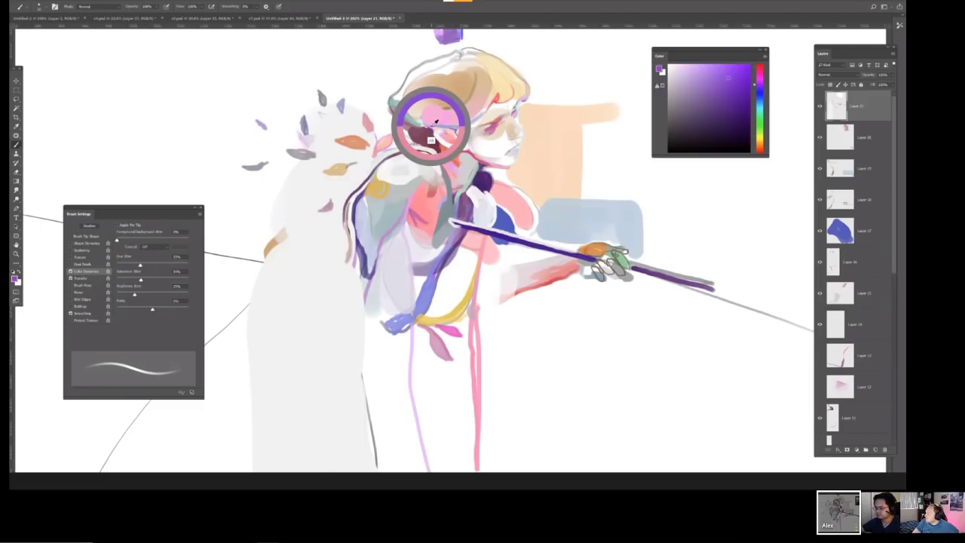
{"action": "mouse_move", "coordinate": [429, 130]}
{"action": "left_mouse_down"}
{"action": "mouse_move", "coordinate": [415, 137]}
{"action": "mouse_move", "coordinate": [427, 136]}
{"action": "mouse_move", "coordinate": [394, 111]}
{"action": "mouse_move", "coordinate": [422, 141]}
{"action": "mouse_move", "coordinate": [434, 140]}
{"action": "left_mouse_up"}
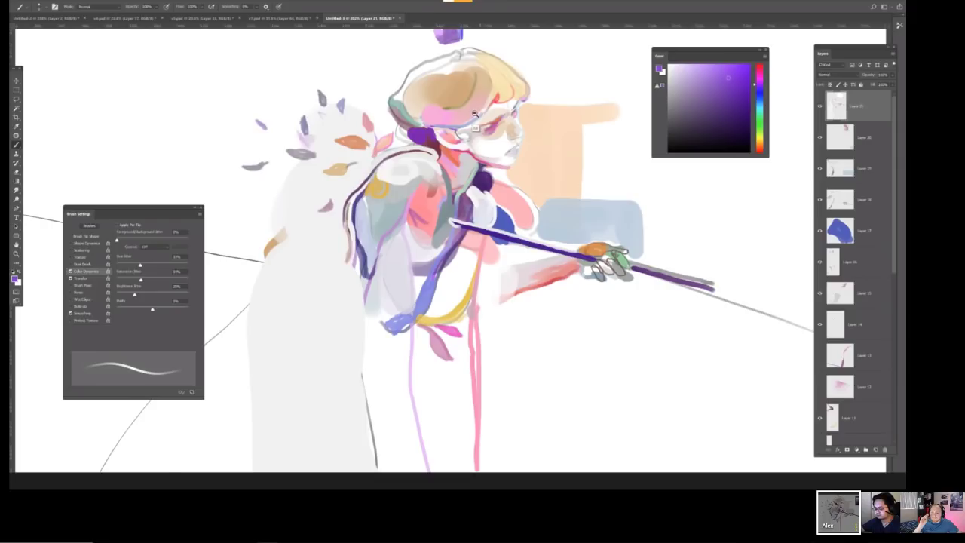
Enlarge the brush and dab a large round purple spot over the pole just beyond the figure's hand.
{"action": "scroll", "coordinate": [479, 115], "scroll_direction": "down", "scroll_amount": 2}
{"action": "scroll", "coordinate": [488, 130], "scroll_direction": "up", "scroll_amount": 2}
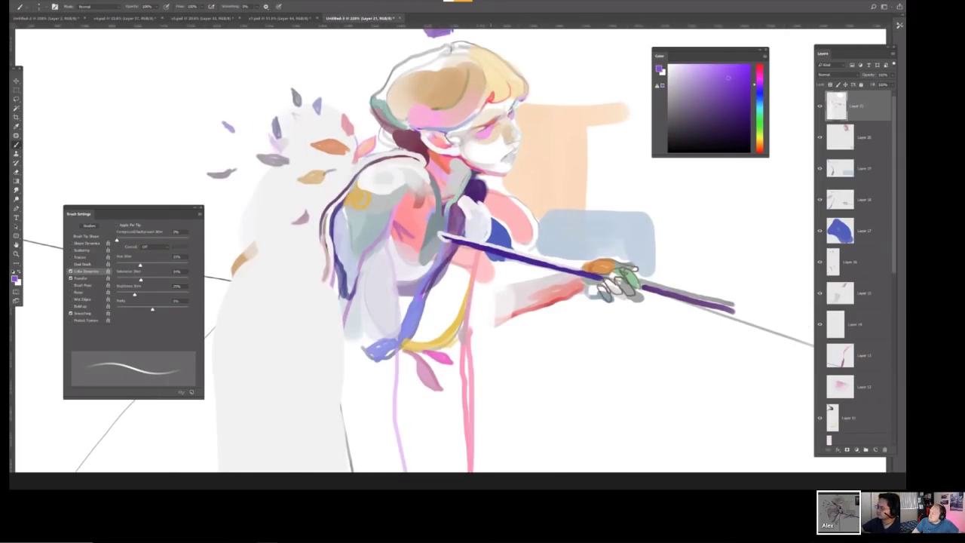
{"action": "scroll", "coordinate": [528, 125], "scroll_direction": "down", "scroll_amount": 2}
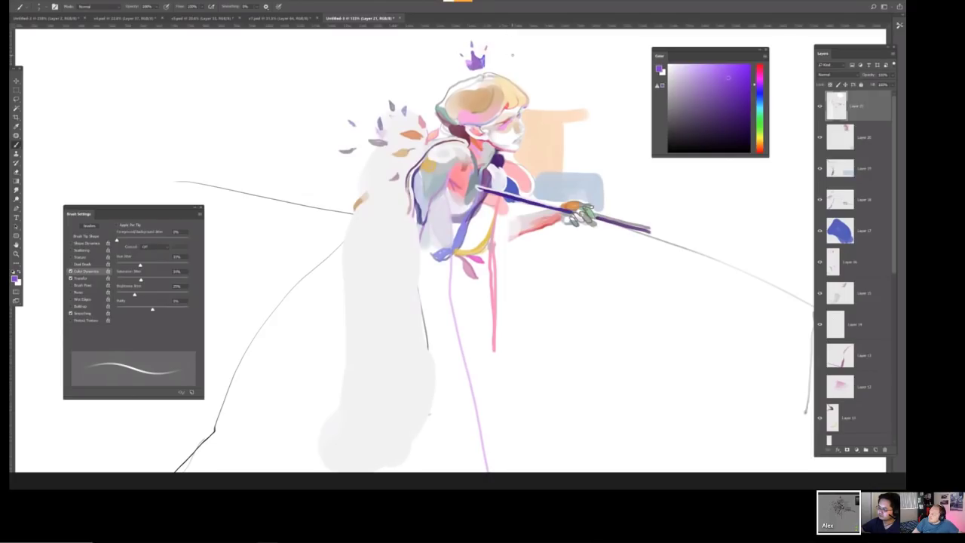
{"action": "scroll", "coordinate": [578, 98], "scroll_direction": "down", "scroll_amount": 3}
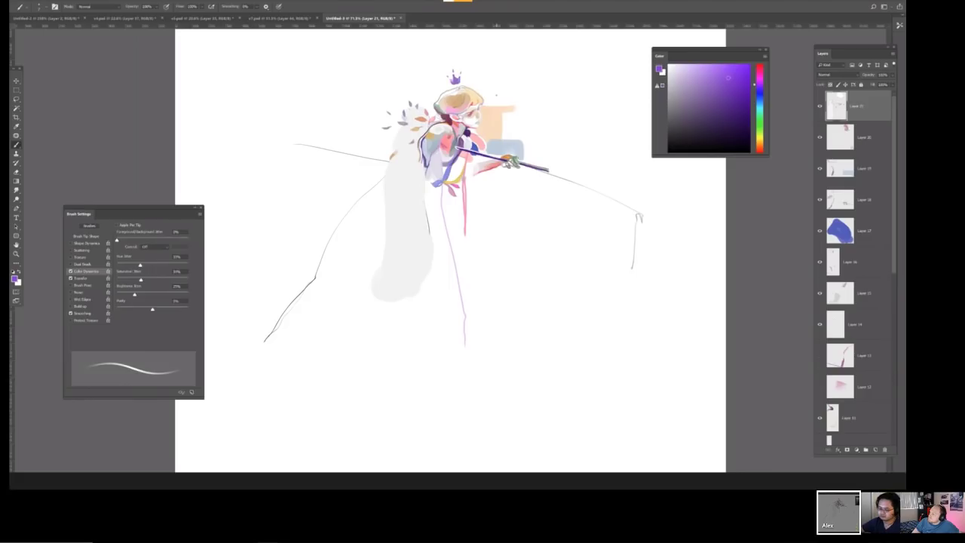
{"action": "scroll", "coordinate": [506, 177], "scroll_direction": "up", "scroll_amount": 2}
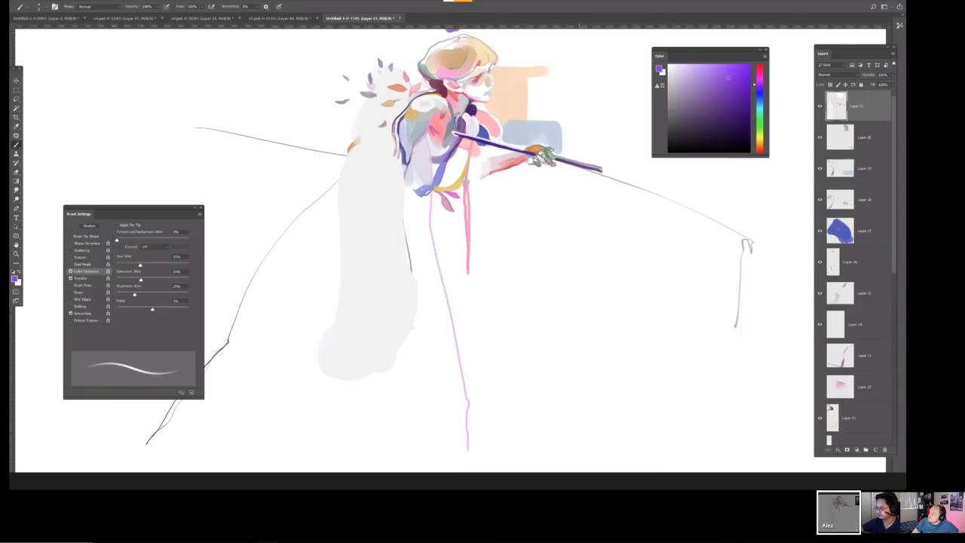
{"action": "key", "text": "bracketright"}
{"action": "key", "text": "bracketright"}
{"action": "key", "text": "bracketright"}
{"action": "left_click", "coordinate": [579, 165]}
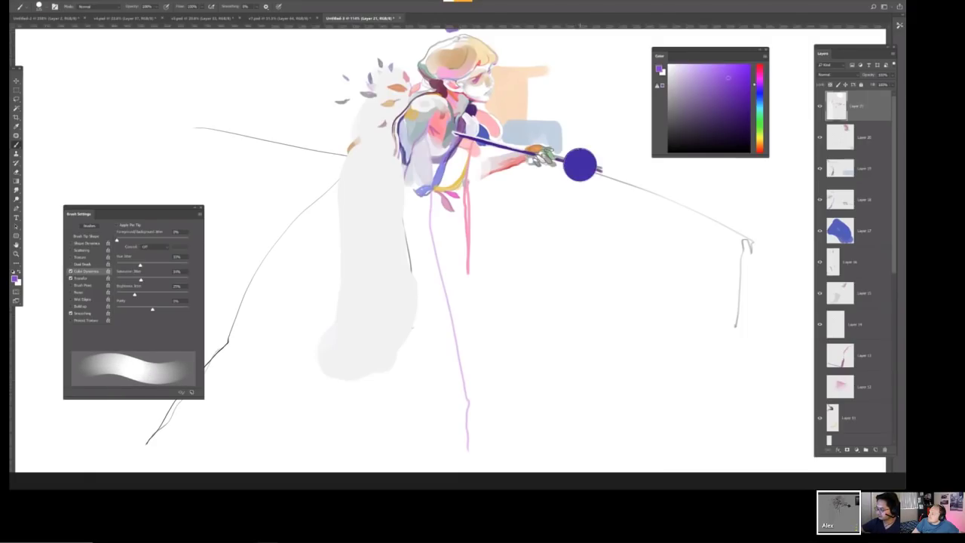
Undo the large round purple spot painted over the pole.
{"action": "scroll", "coordinate": [467, 321], "scroll_direction": "down", "scroll_amount": 3}
{"action": "key", "text": "ctrl+z"}
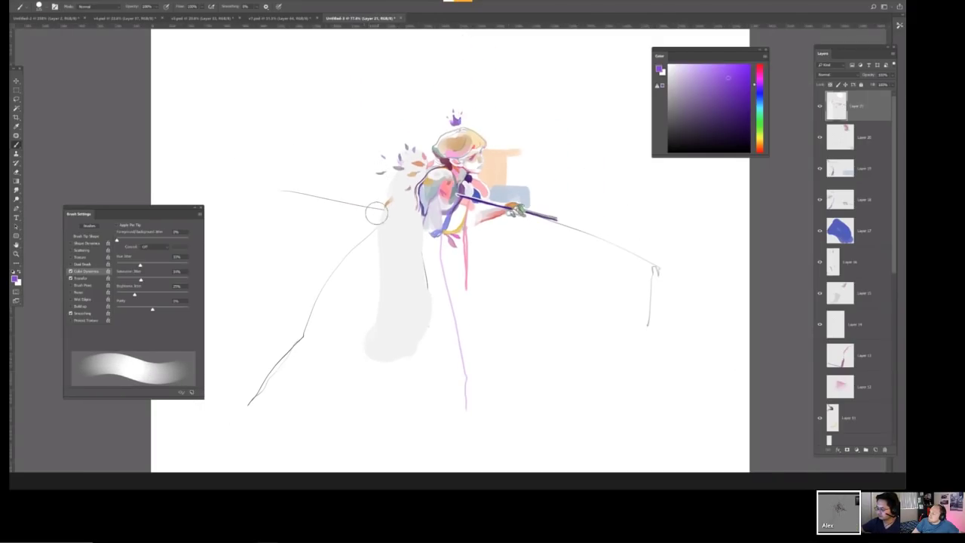
Try to paint a tapering purple band with a smaller brush from the figure's shoulder down the back.
{"action": "key", "text": "bracketleft"}
{"action": "key", "text": "bracketleft"}
{"action": "key", "text": "bracketleft"}
{"action": "left_click_drag", "start_coordinate": [426, 171], "coordinate": [386, 207]}
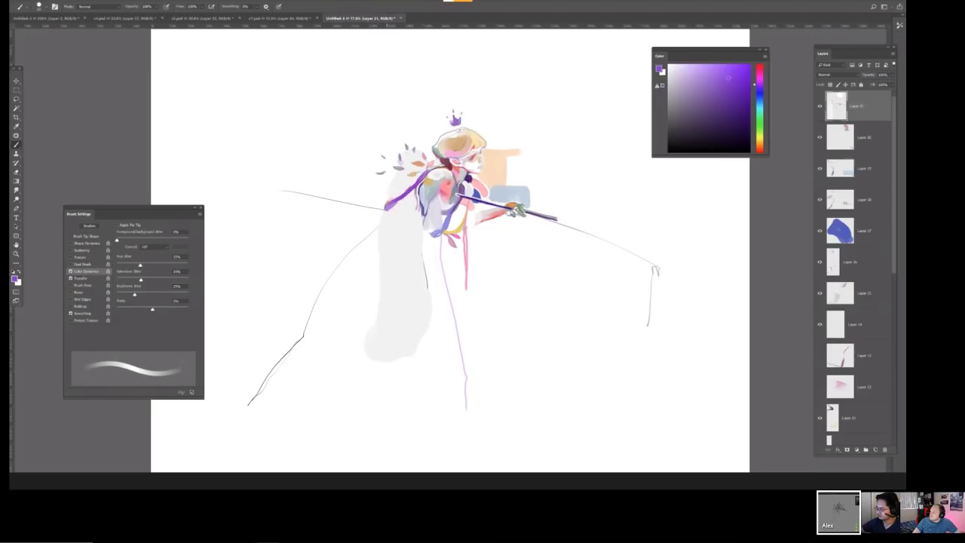
{"action": "mouse_move", "coordinate": [429, 172]}
{"action": "left_mouse_down"}
{"action": "mouse_move", "coordinate": [386, 211]}
{"action": "mouse_move", "coordinate": [395, 211]}
{"action": "mouse_move", "coordinate": [381, 228]}
{"action": "mouse_move", "coordinate": [381, 294]}
{"action": "left_mouse_up"}
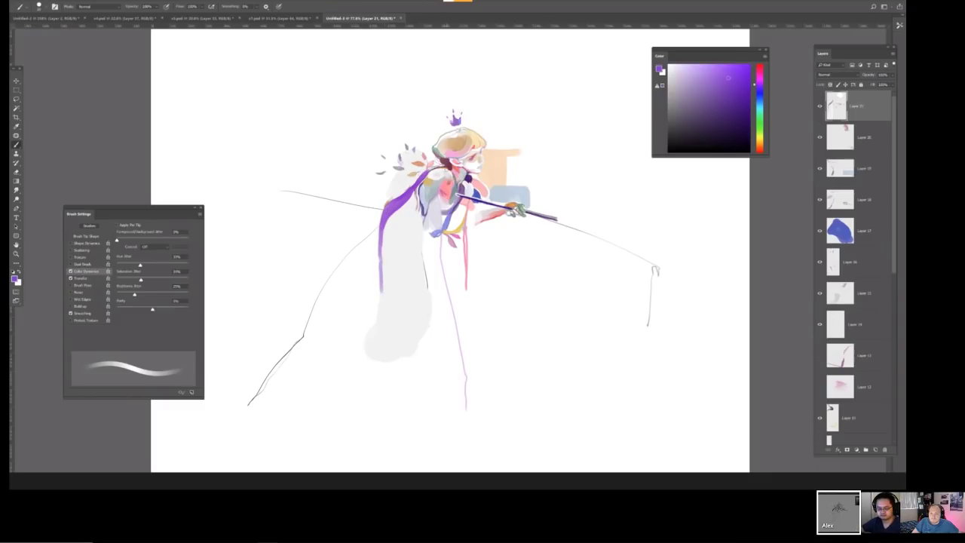
{"action": "key", "text": "ctrl+z"}
{"action": "key", "text": "ctrl+z"}
{"action": "key", "text": "ctrl+z"}
{"action": "key", "text": "ctrl+z"}
{"action": "key", "text": "ctrl+z"}
{"action": "key", "text": "ctrl+z"}
Sample periwinkle blue from the figure's waist and paint a tapering band from the shoulder down behind the back.
{"action": "left_click", "coordinate": [448, 216], "text": "alt"}
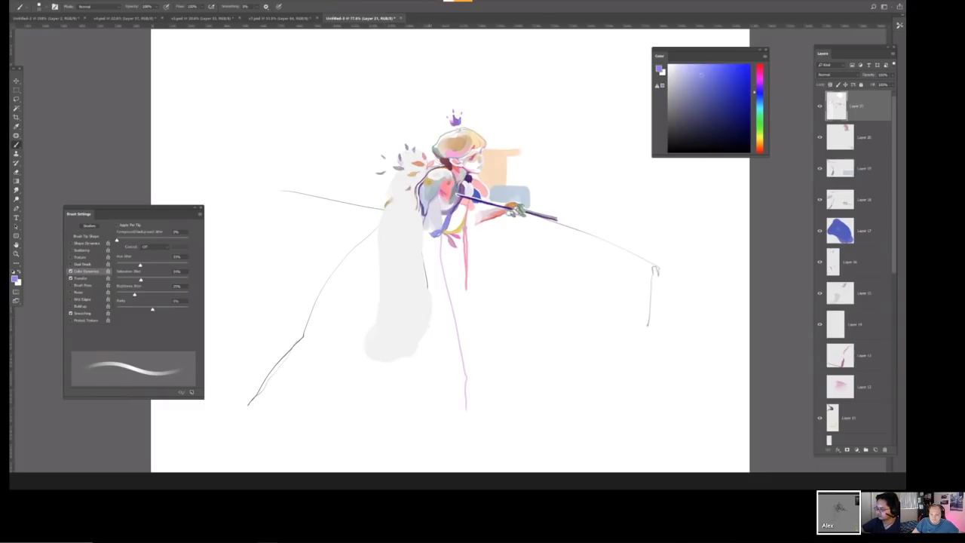
{"action": "mouse_move", "coordinate": [421, 183]}
{"action": "left_mouse_down"}
{"action": "mouse_move", "coordinate": [389, 209]}
{"action": "mouse_move", "coordinate": [381, 232]}
{"action": "mouse_move", "coordinate": [410, 196]}
{"action": "left_mouse_up"}
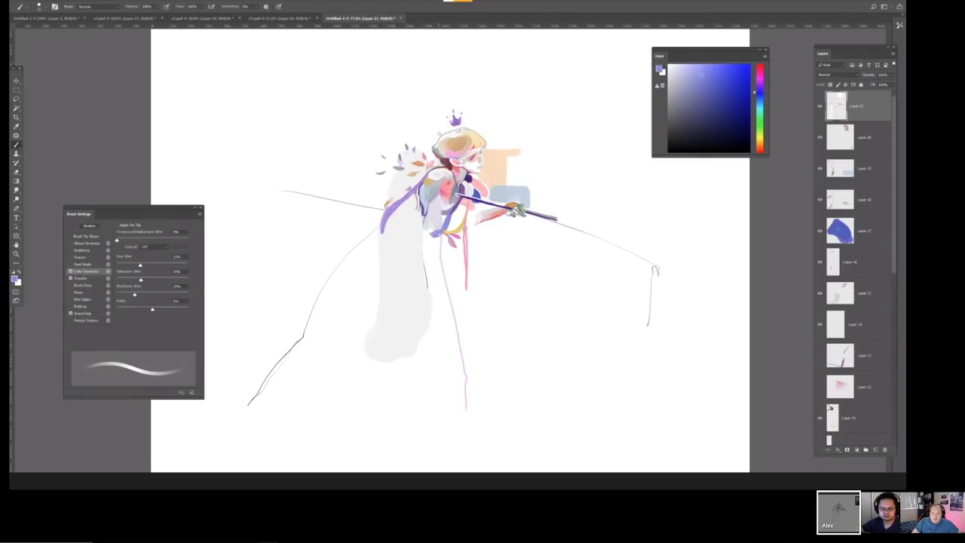
Mirror the canvas and draw a long, narrow wing outline extending from the shoulder band, with thin veins inside it.
{"action": "key", "text": "ctrl+shift+h"}
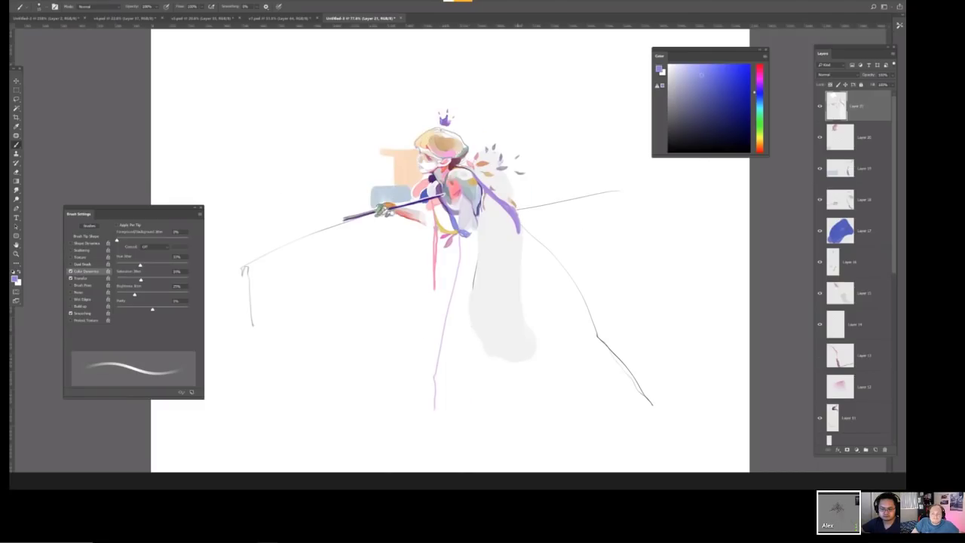
{"action": "left_click_drag", "start_coordinate": [522, 223], "coordinate": [571, 268]}
{"action": "mouse_move", "coordinate": [493, 200]}
{"action": "left_mouse_down"}
{"action": "mouse_move", "coordinate": [531, 259]}
{"action": "mouse_move", "coordinate": [587, 309]}
{"action": "left_mouse_up"}
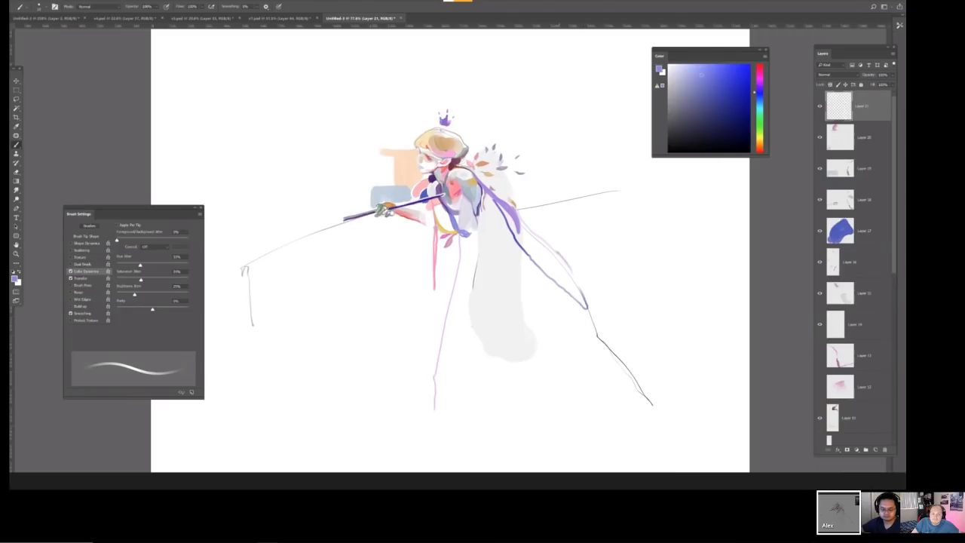
{"action": "mouse_move", "coordinate": [567, 265]}
{"action": "left_mouse_down"}
{"action": "mouse_move", "coordinate": [588, 305]}
{"action": "mouse_move", "coordinate": [517, 211]}
{"action": "left_mouse_up"}
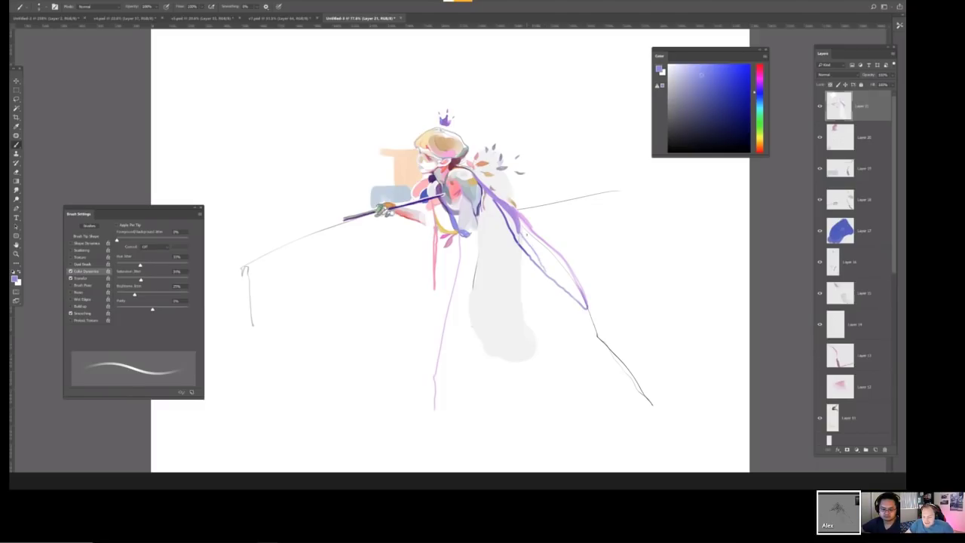
{"action": "left_click_drag", "start_coordinate": [555, 265], "coordinate": [582, 300]}
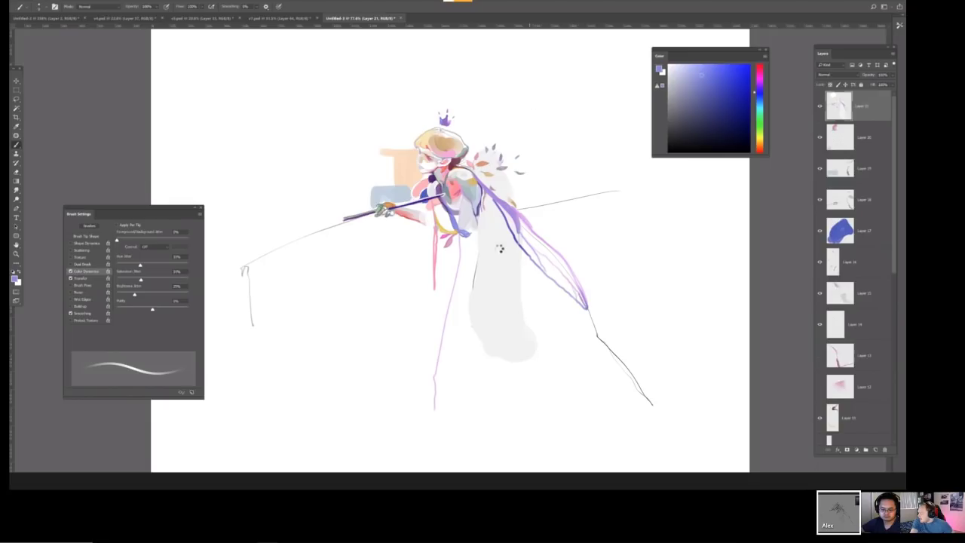
Mirror the canvas back and outline a second, pointed lobe along the wing's outer edge.
{"action": "key", "text": "h"}
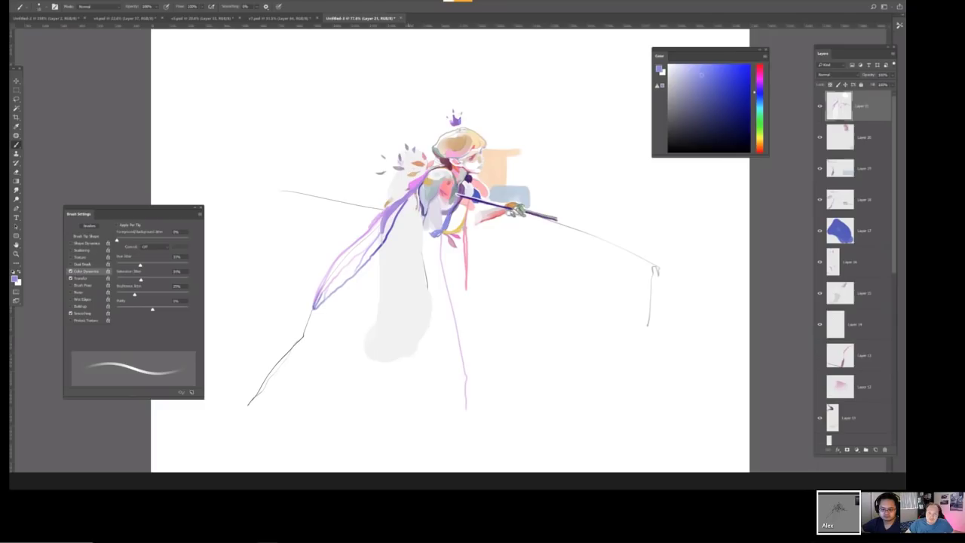
{"action": "mouse_move", "coordinate": [379, 214]}
{"action": "left_mouse_down"}
{"action": "mouse_move", "coordinate": [287, 314]}
{"action": "mouse_move", "coordinate": [318, 305]}
{"action": "left_mouse_up"}
{"action": "key", "text": "ctrl+z"}
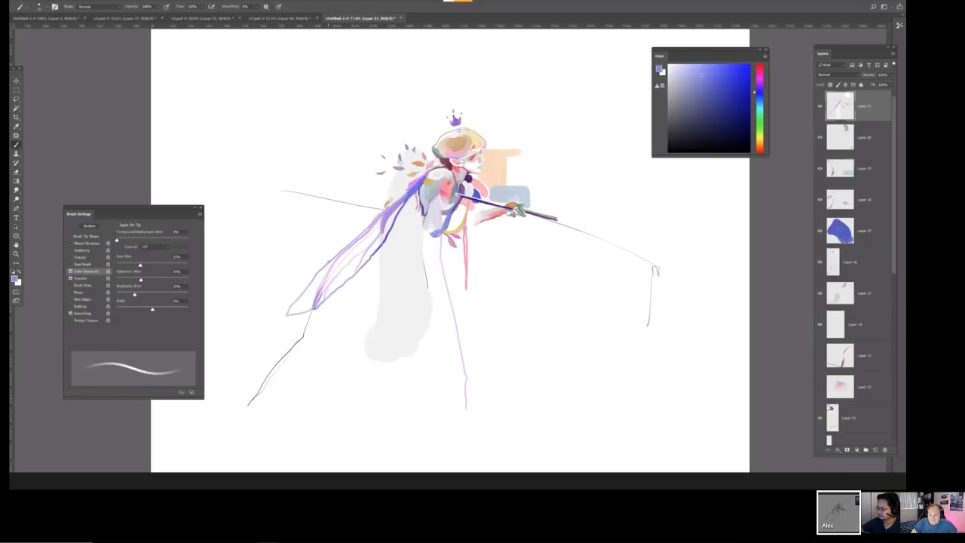
Try to thicken the wing's outer edge and tip with heavier purple and blue-grey strokes.
{"action": "mouse_move", "coordinate": [326, 262]}
{"action": "left_mouse_down"}
{"action": "mouse_move", "coordinate": [305, 288]}
{"action": "mouse_move", "coordinate": [431, 169]}
{"action": "left_mouse_up"}
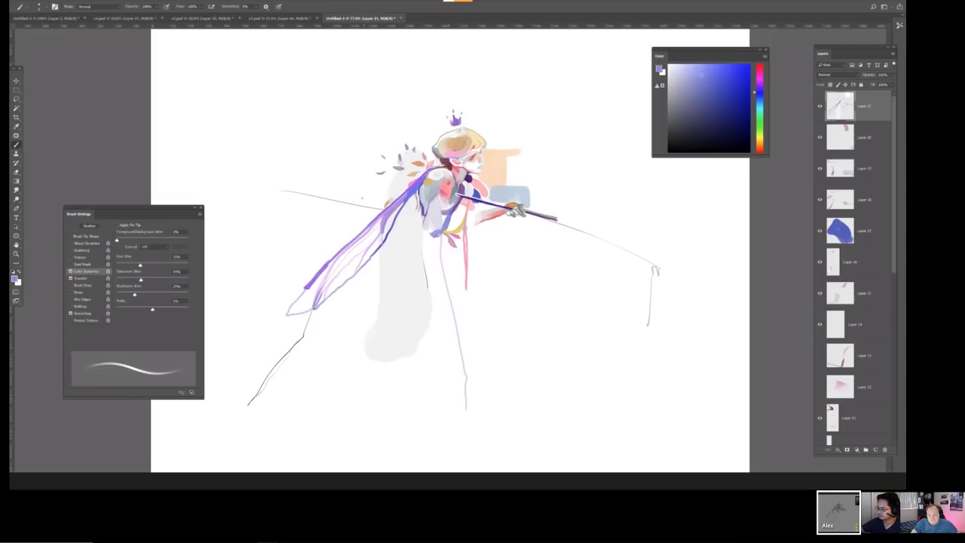
{"action": "key", "text": "ctrl+z"}
{"action": "key", "text": "ctrl+z"}
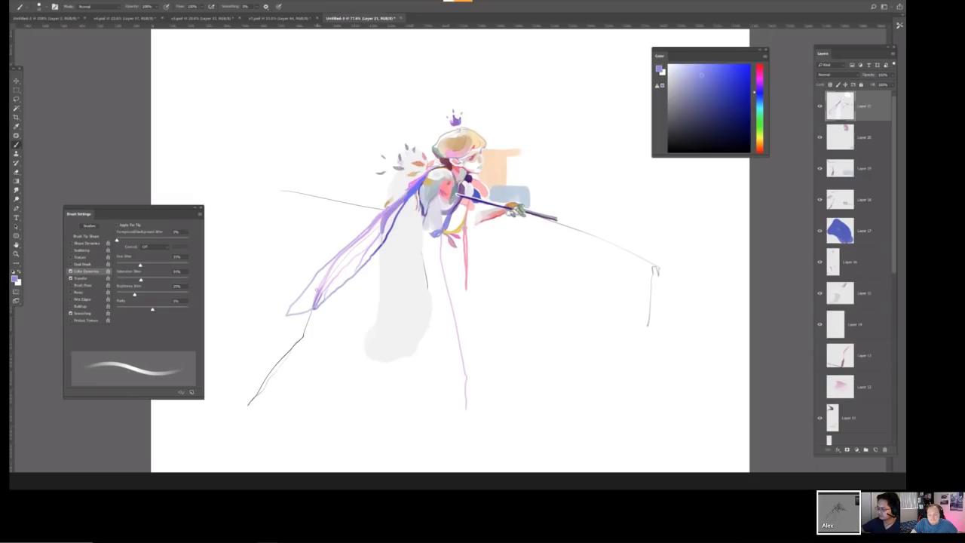
{"action": "mouse_move", "coordinate": [340, 253]}
{"action": "left_mouse_down"}
{"action": "mouse_move", "coordinate": [281, 314]}
{"action": "mouse_move", "coordinate": [314, 308]}
{"action": "left_mouse_up"}
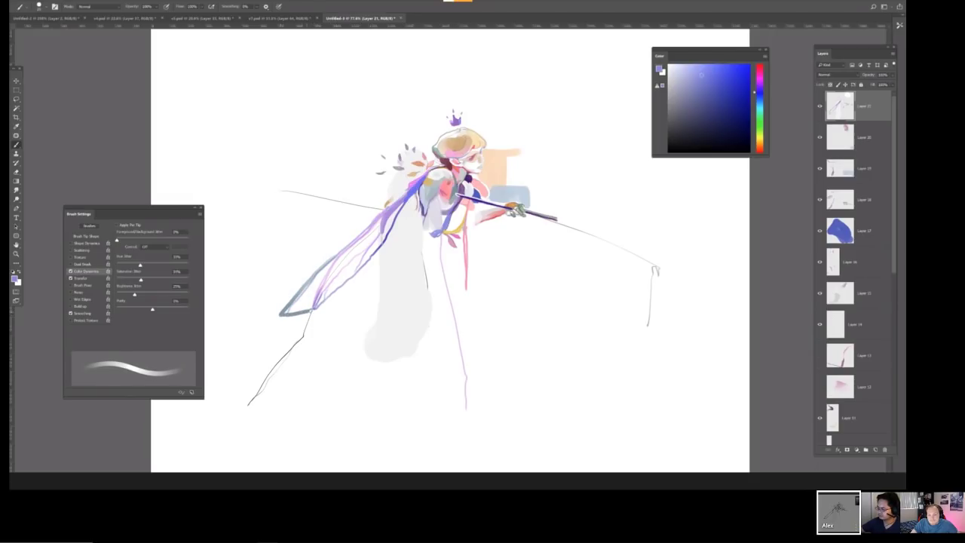
{"action": "key", "text": "ctrl+z"}
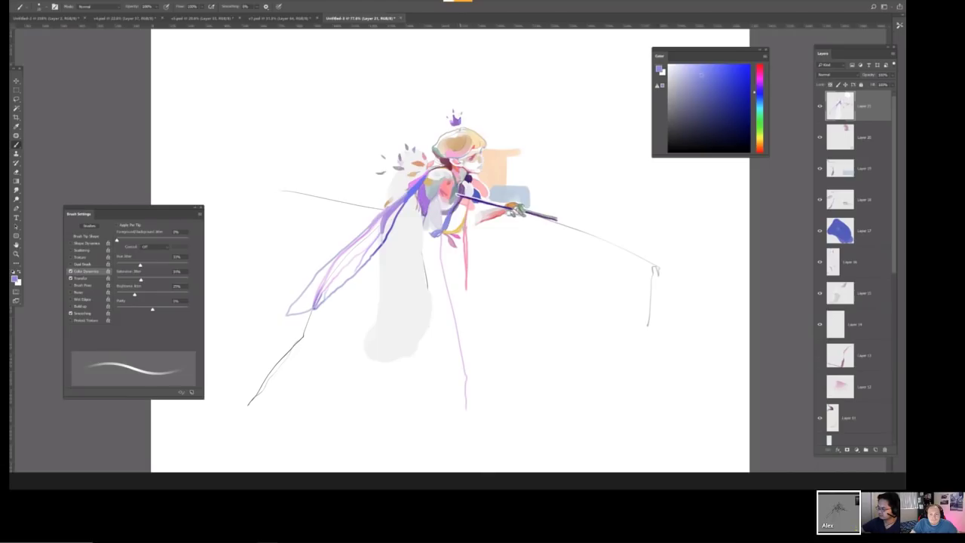
Try to cover the back of the figure's headwear with blue-grey using a larger brush.
{"action": "key", "text": "bracketright"}
{"action": "key", "text": "bracketright"}
{"action": "key", "text": "bracketright"}
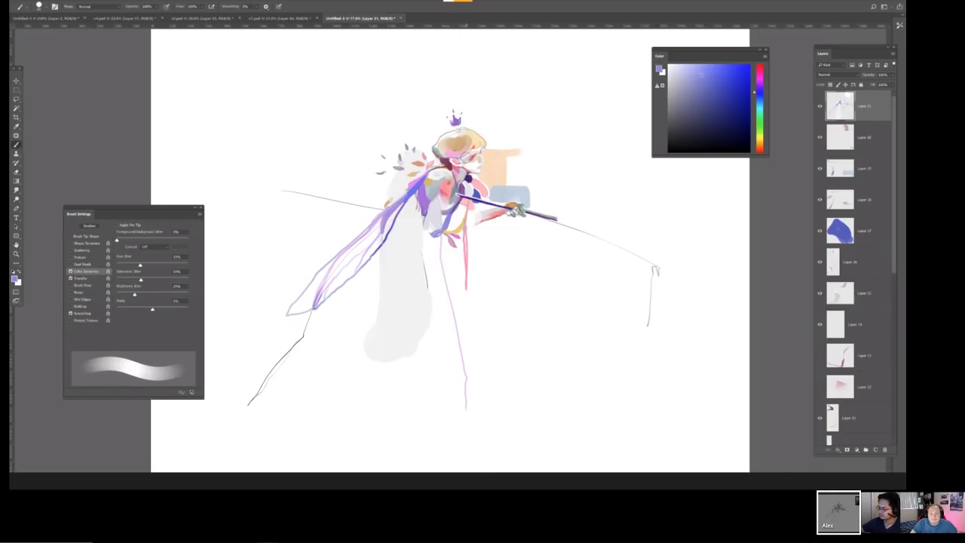
{"action": "mouse_move", "coordinate": [451, 136]}
{"action": "left_mouse_down"}
{"action": "mouse_move", "coordinate": [442, 149]}
{"action": "mouse_move", "coordinate": [463, 133]}
{"action": "left_mouse_up"}
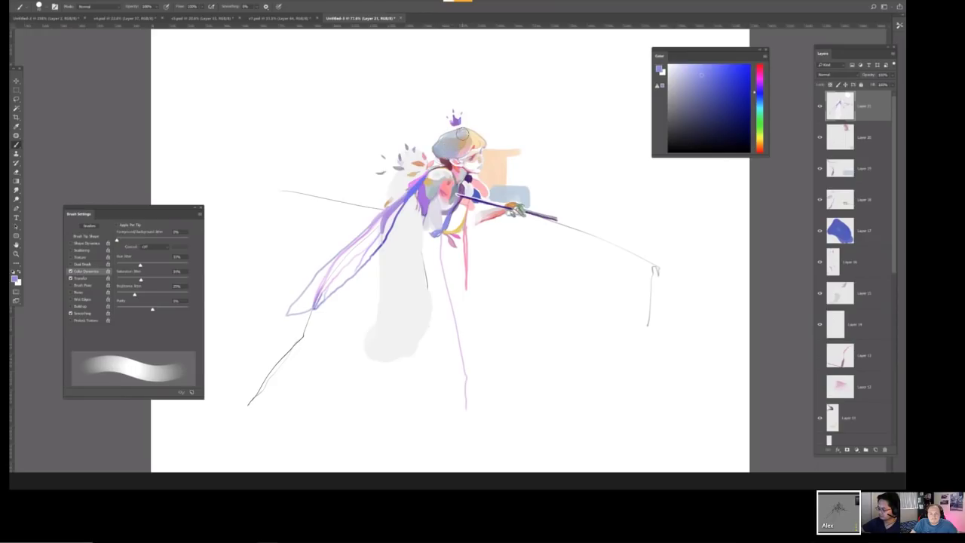
{"action": "key", "text": "ctrl+z"}
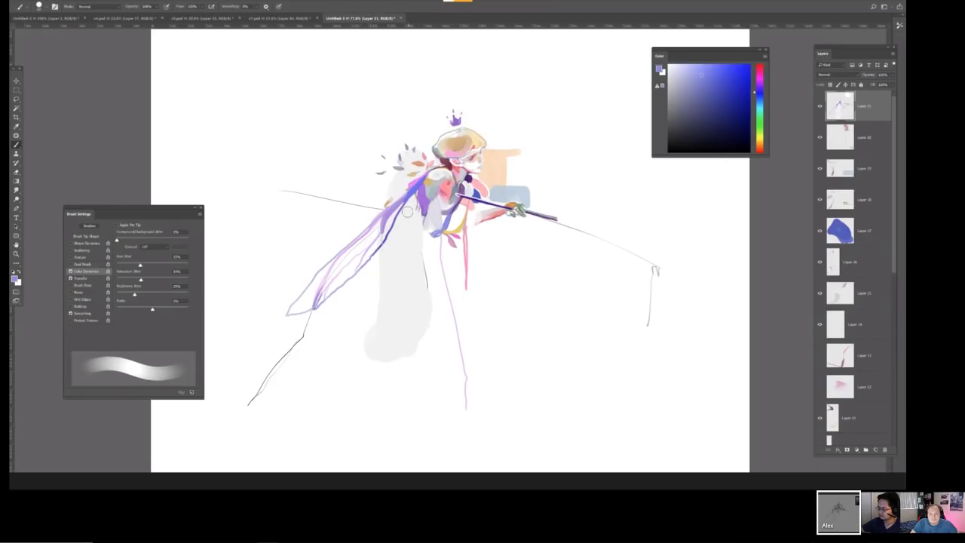
Fill the upper part of the wing near the shoulder with blue using a smaller brush, and mirror the canvas.
{"action": "key", "text": "bracketleft"}
{"action": "key", "text": "bracketleft"}
{"action": "left_click_drag", "start_coordinate": [382, 239], "coordinate": [411, 186]}
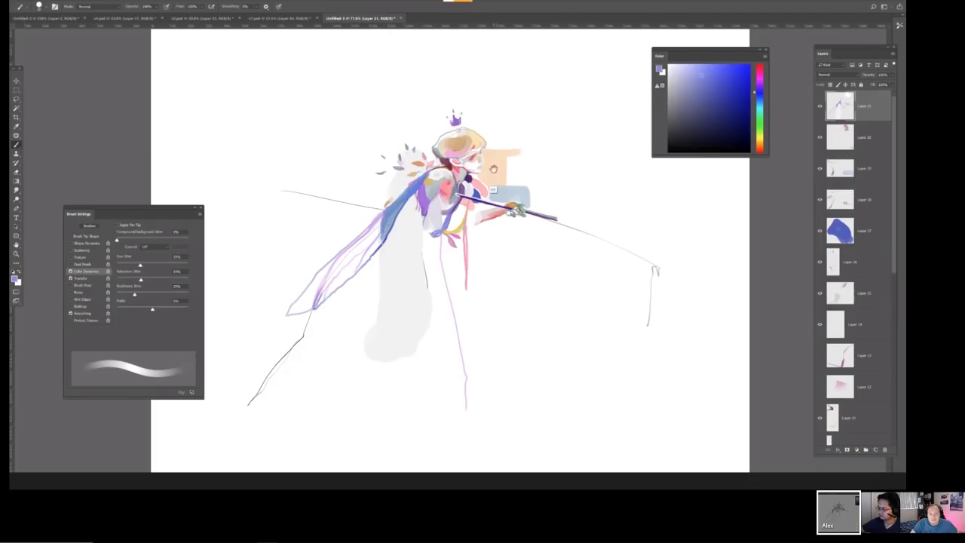
{"action": "key", "text": "ctrl+0"}
{"action": "key", "text": "ctrl+shift+h"}
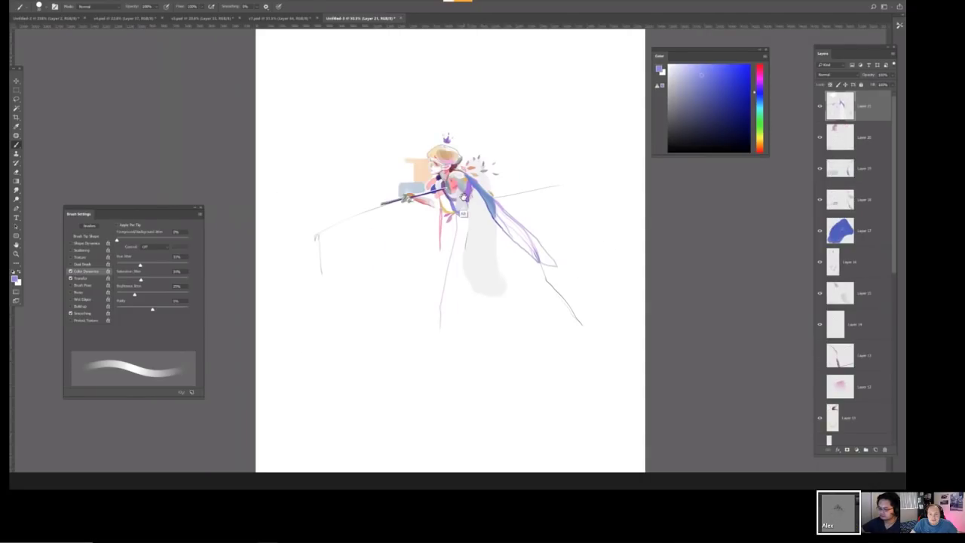
{"action": "scroll", "coordinate": [464, 215], "scroll_direction": "up", "scroll_amount": 3}
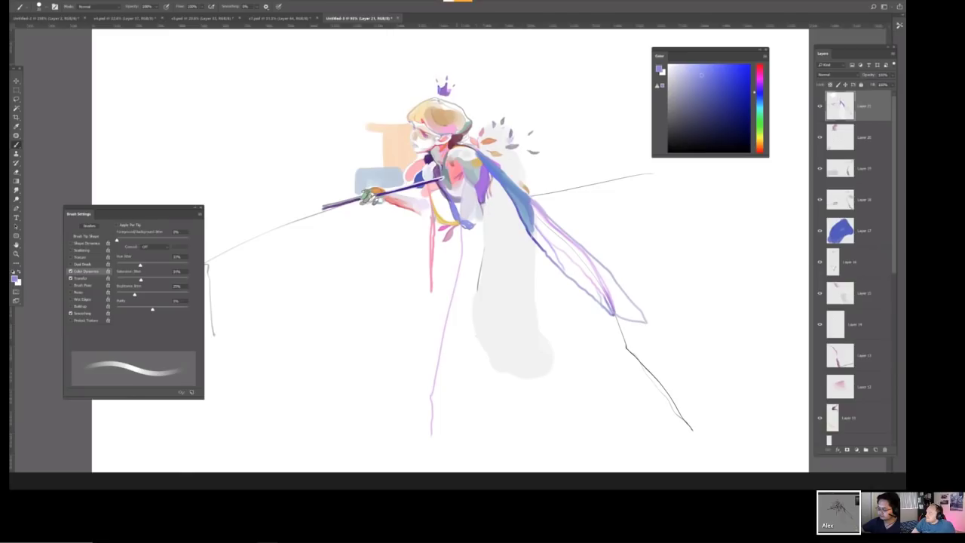
Try to paint a tapering teal shape hanging from the figure's waist and a purple patch on the torso.
{"action": "mouse_move", "coordinate": [486, 211]}
{"action": "left_mouse_down"}
{"action": "mouse_move", "coordinate": [451, 308]}
{"action": "mouse_move", "coordinate": [492, 198]}
{"action": "mouse_move", "coordinate": [493, 234]}
{"action": "mouse_move", "coordinate": [462, 284]}
{"action": "left_mouse_up"}
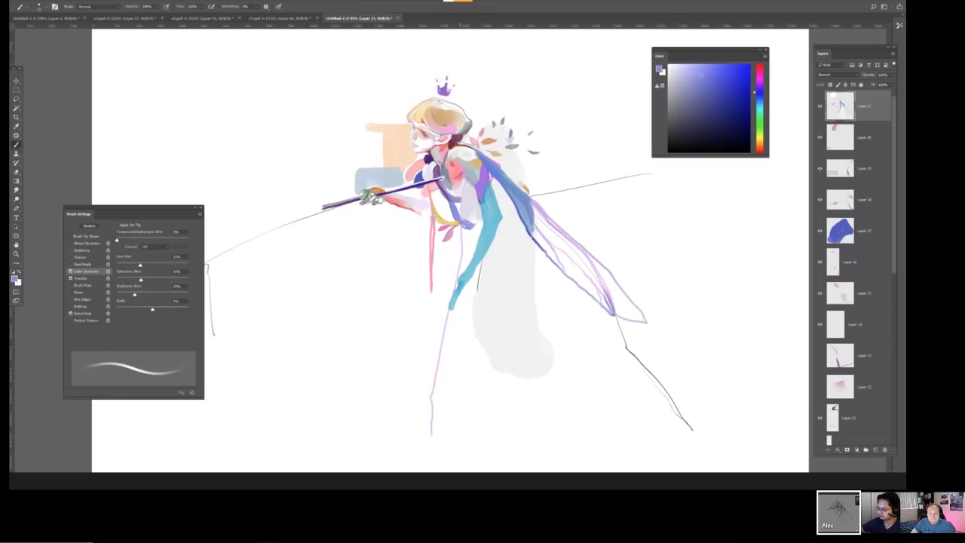
{"action": "left_click_drag", "start_coordinate": [462, 286], "coordinate": [457, 326]}
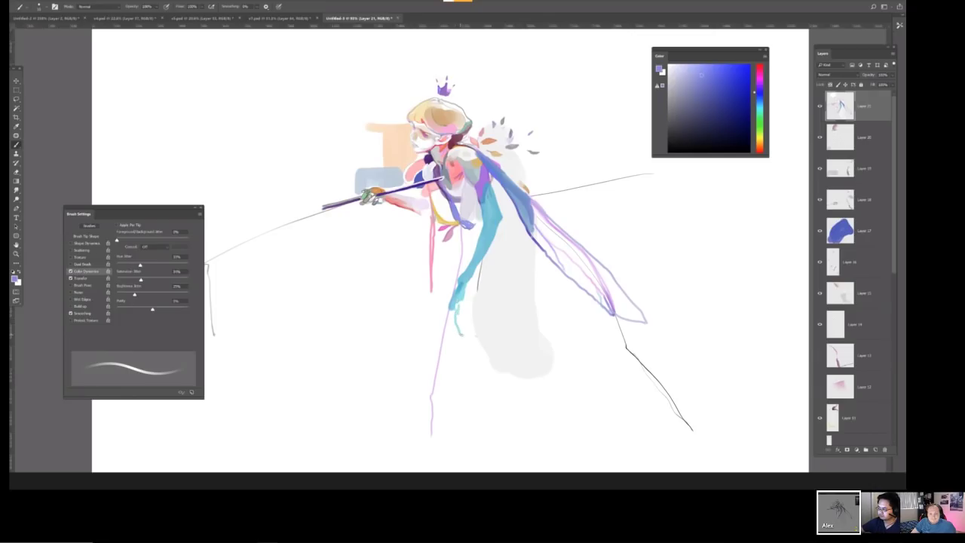
{"action": "key", "text": "ctrl+z"}
{"action": "key", "text": "]"}
{"action": "key", "text": "]"}
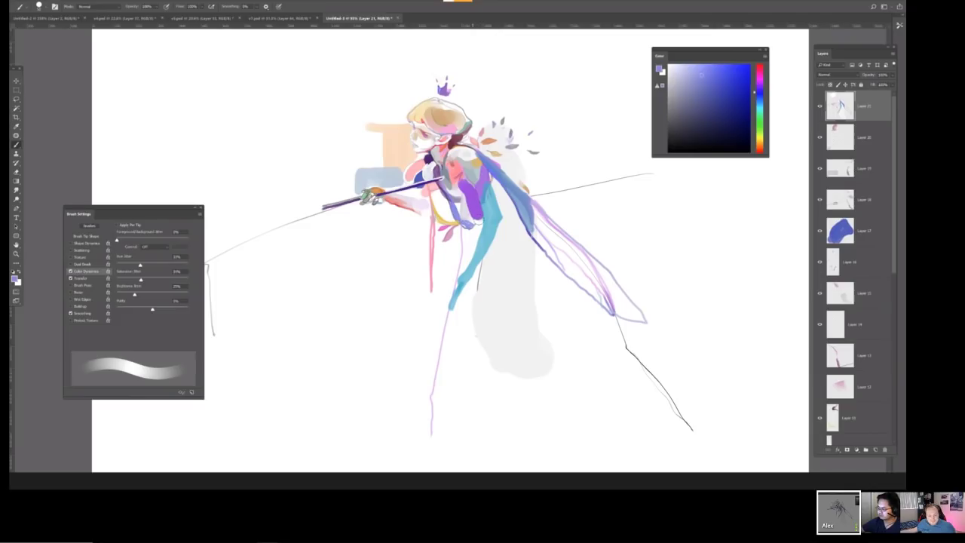
{"action": "left_click_drag", "start_coordinate": [469, 187], "coordinate": [483, 301]}
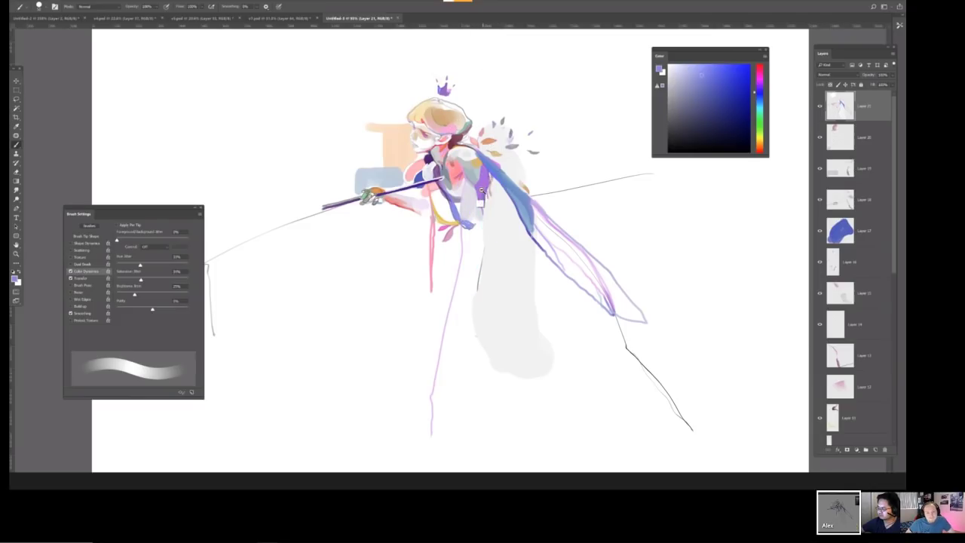
Mirror the canvas back and paint a small purple ring with a white centre at the end of the pole.
{"action": "key", "text": "ctrl+minus"}
{"action": "key", "text": "ctrl+shift+h"}
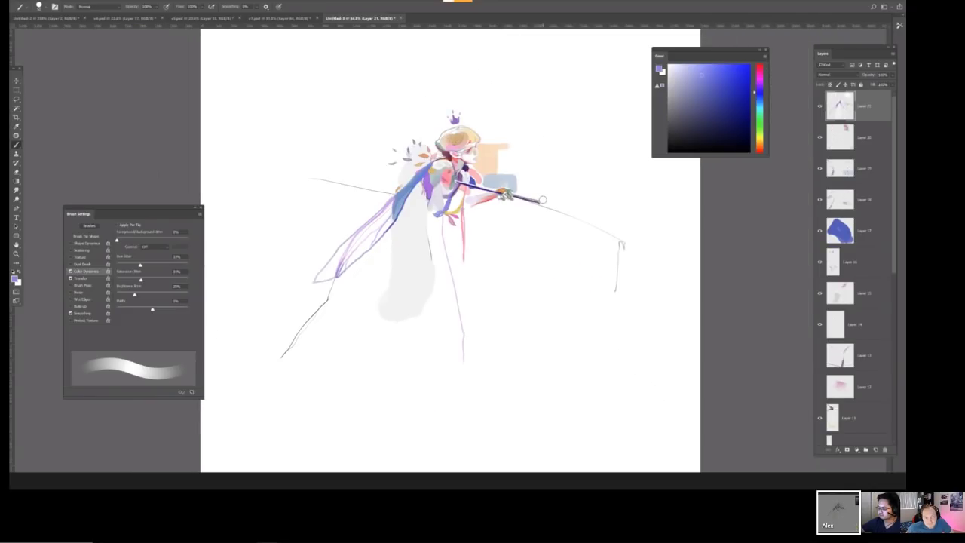
{"action": "key", "text": "bracketleft"}
{"action": "key", "text": "bracketleft"}
{"action": "key", "text": "bracketleft"}
{"action": "key", "text": "bracketright"}
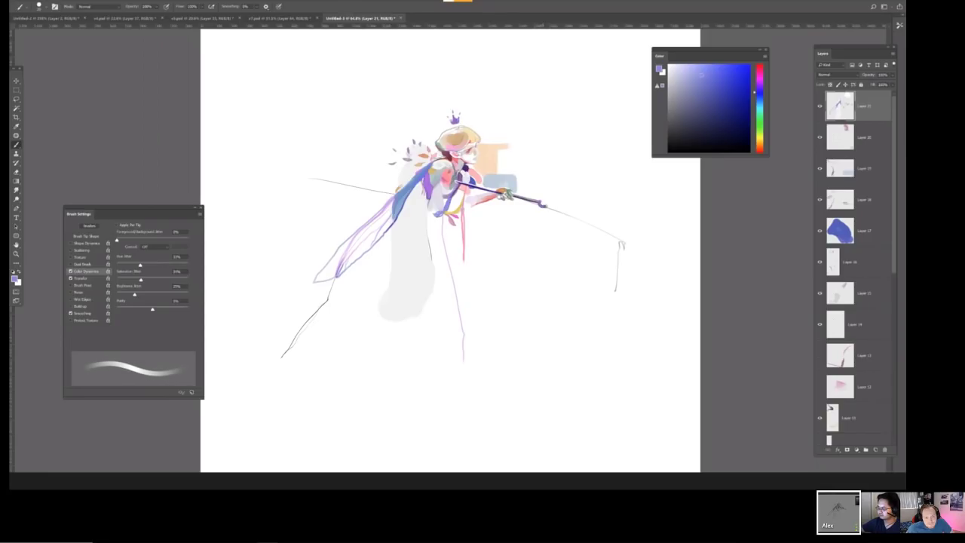
{"action": "key", "text": "bracketleft"}
{"action": "key", "text": "bracketleft"}
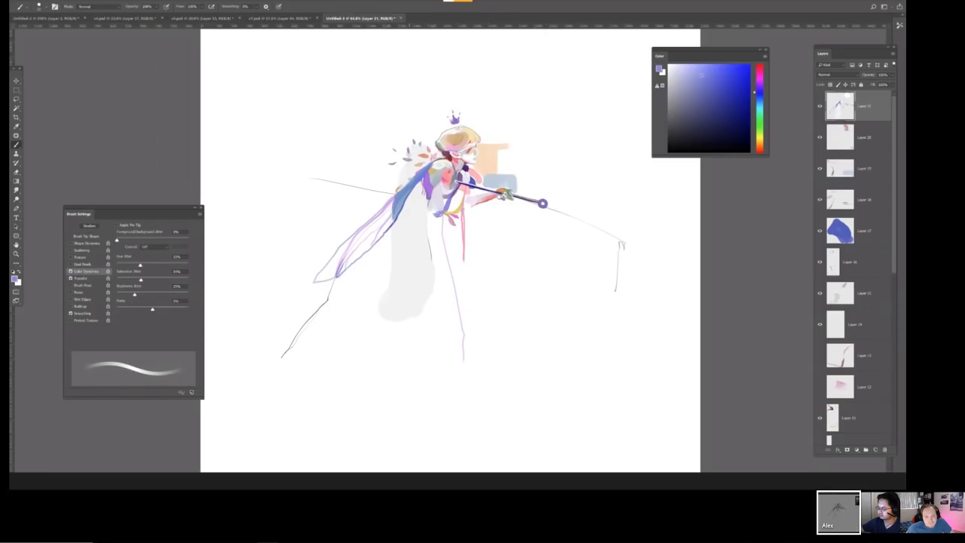
{"action": "key", "text": "bracketright"}
{"action": "key", "text": "bracketleft"}
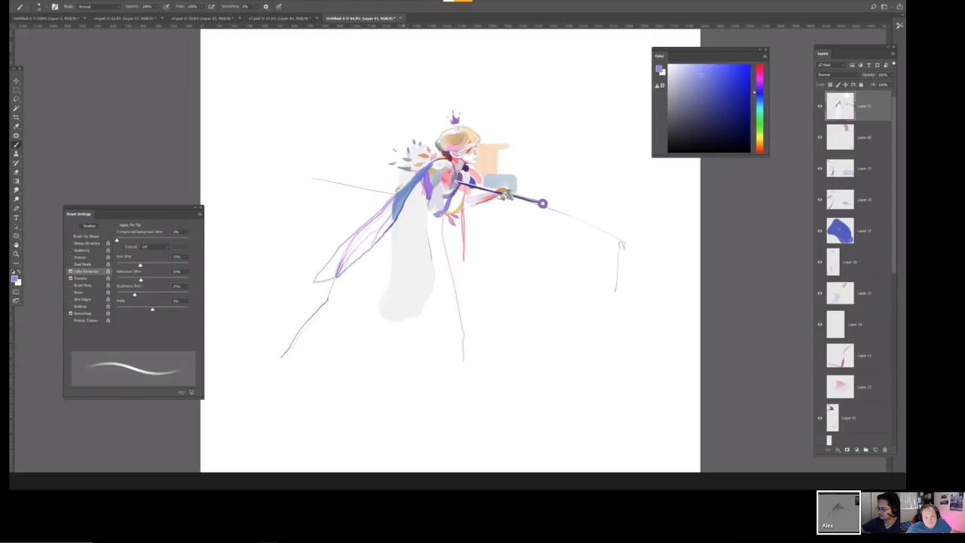
Paint a small teal leaf stroke into the leaf cluster behind the figure's shoulder.
{"action": "key", "text": "ctrl+minus"}
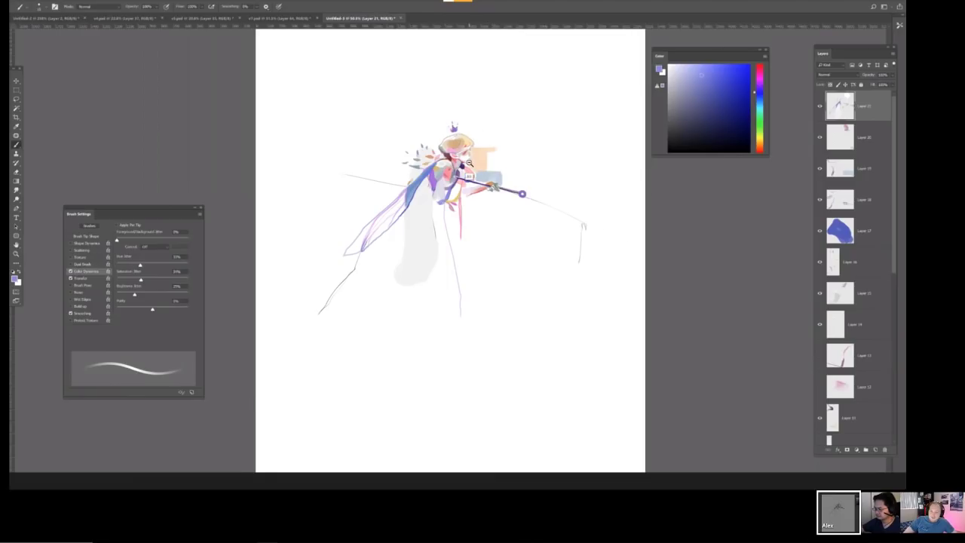
{"action": "scroll", "coordinate": [468, 162], "scroll_direction": "up", "scroll_amount": 3}
{"action": "mouse_move", "coordinate": [417, 119]}
{"action": "left_mouse_down"}
{"action": "mouse_move", "coordinate": [403, 118]}
{"action": "mouse_move", "coordinate": [407, 134]}
{"action": "mouse_move", "coordinate": [404, 127]}
{"action": "left_mouse_up"}
{"action": "scroll", "coordinate": [444, 119], "scroll_direction": "down", "scroll_amount": 5}
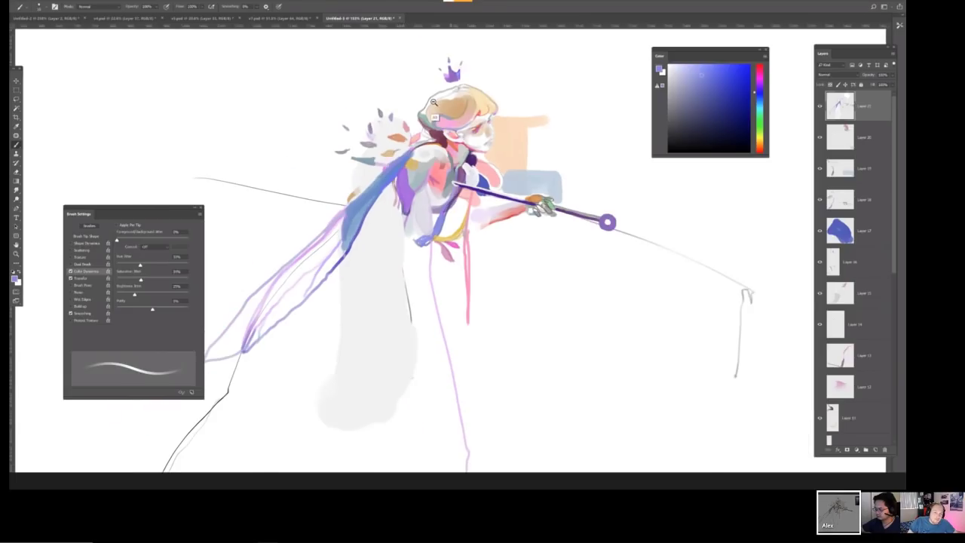
Paint blue strokes hanging from the back of the figure's torso down along the thin dark guide line.
{"action": "scroll", "coordinate": [452, 162], "scroll_direction": "up", "scroll_amount": 2}
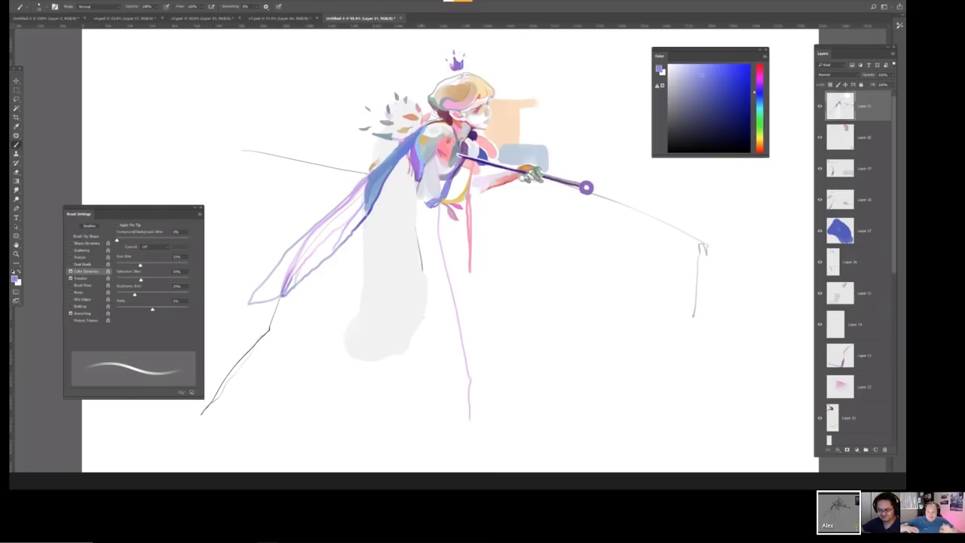
{"action": "left_click_drag", "start_coordinate": [417, 185], "coordinate": [420, 240]}
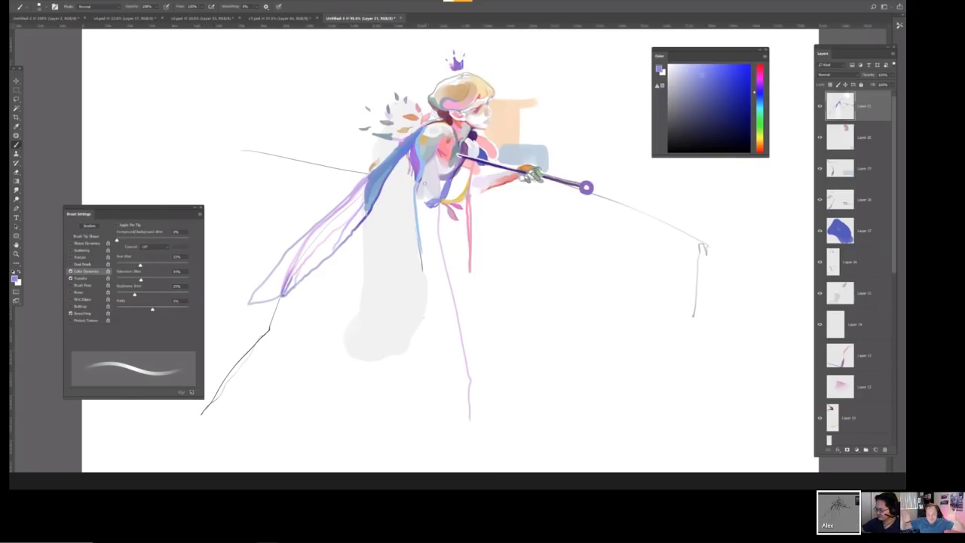
{"action": "left_click_drag", "start_coordinate": [418, 170], "coordinate": [427, 244]}
{"action": "scroll", "coordinate": [449, 108], "scroll_direction": "down", "scroll_amount": 3}
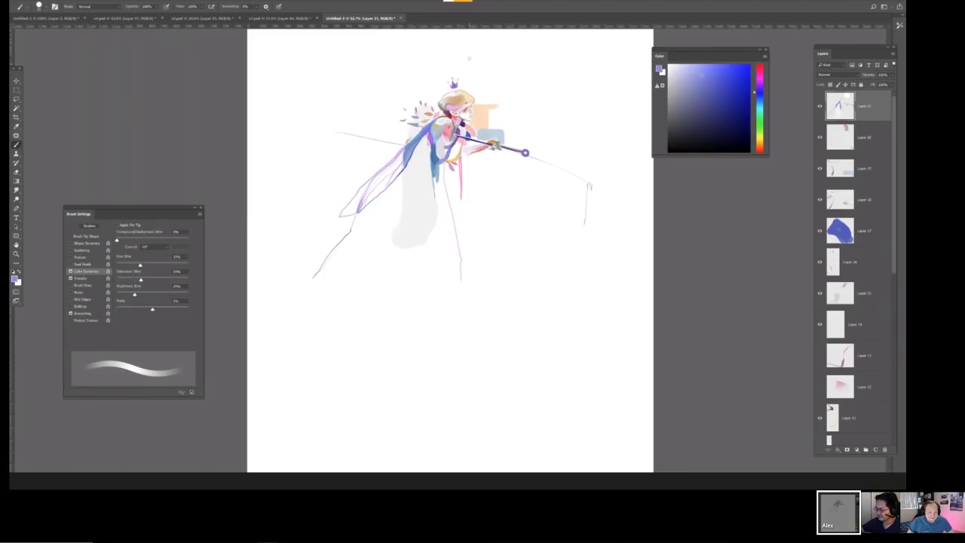
{"action": "scroll", "coordinate": [402, 123], "scroll_direction": "up", "scroll_amount": 5}
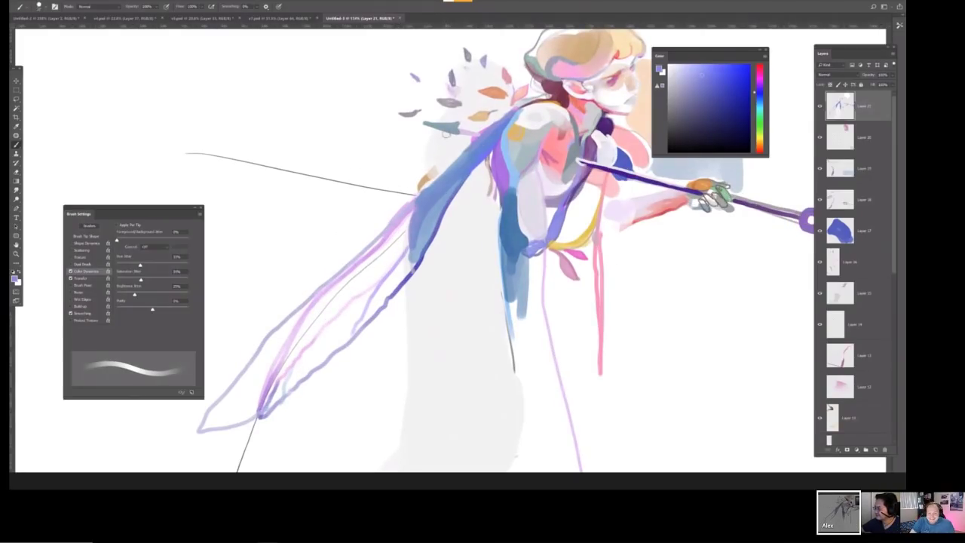
Trim the edge of the teal leaf stroke in the leaf cluster behind the shoulder with the eraser.
{"action": "key", "text": "e"}
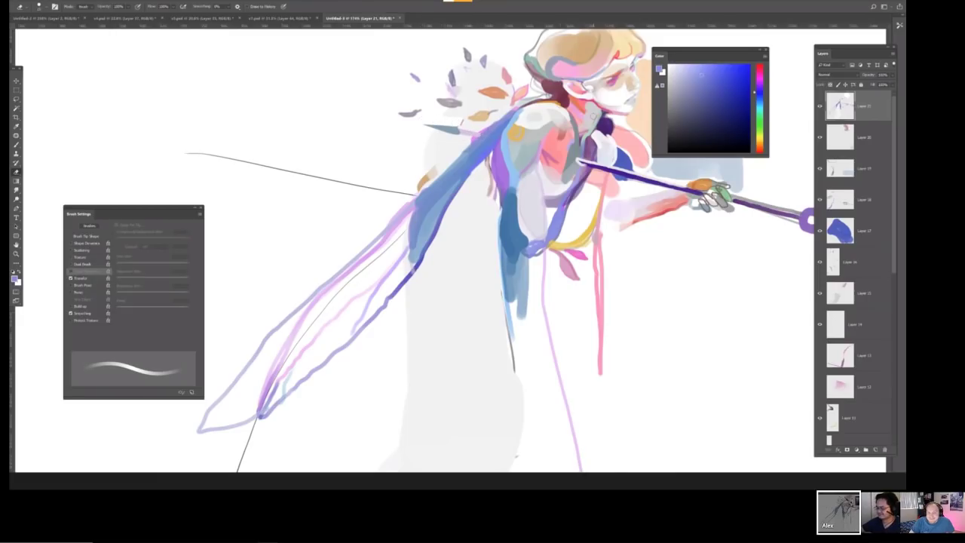
{"action": "key", "text": "b"}
{"action": "left_click", "coordinate": [577, 97], "text": "alt"}
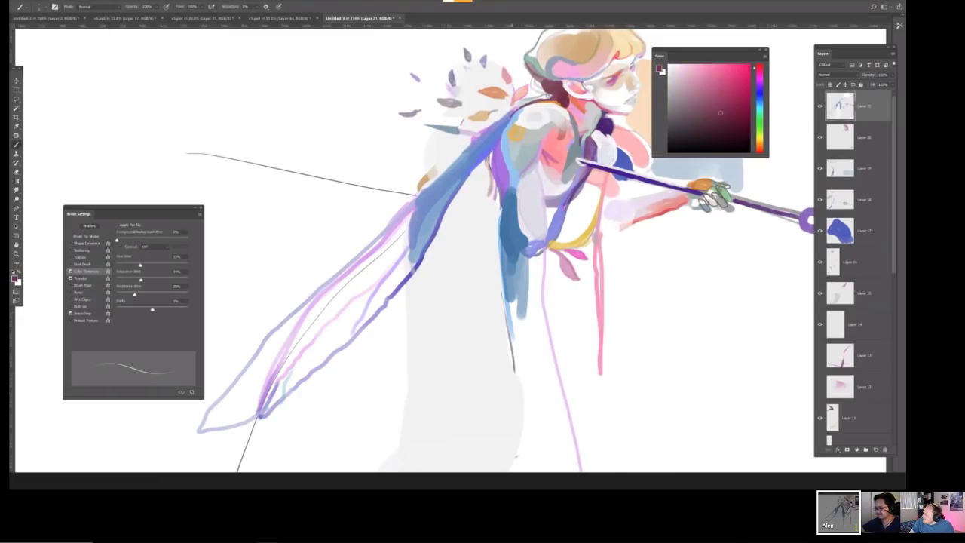
{"action": "key", "text": "ctrl+0"}
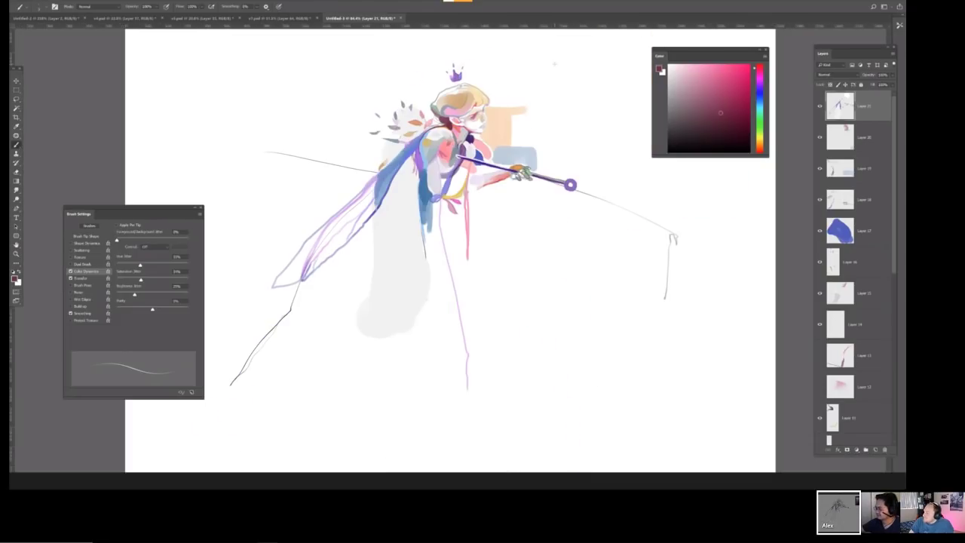
{"action": "scroll", "coordinate": [477, 121], "scroll_direction": "up", "scroll_amount": 3}
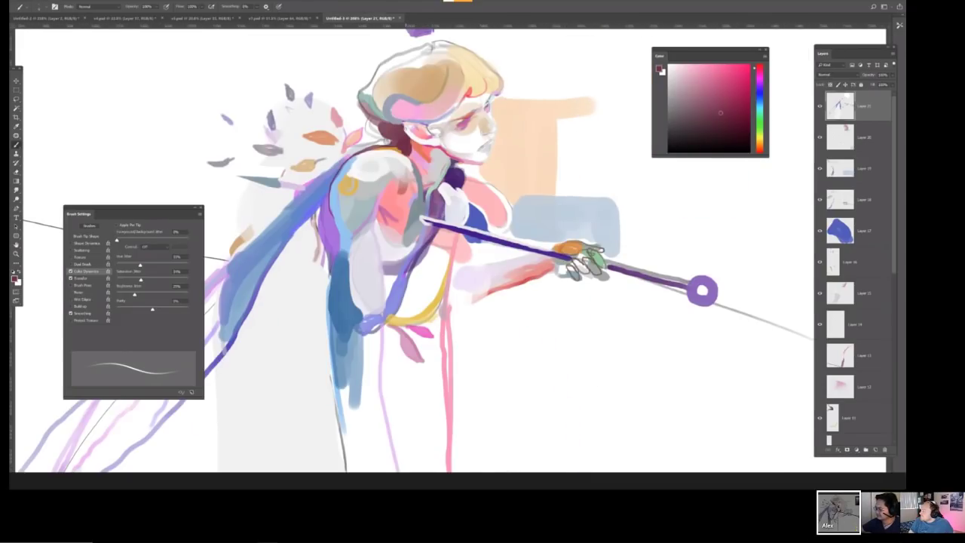
{"action": "left_click", "coordinate": [477, 121], "text": "alt"}
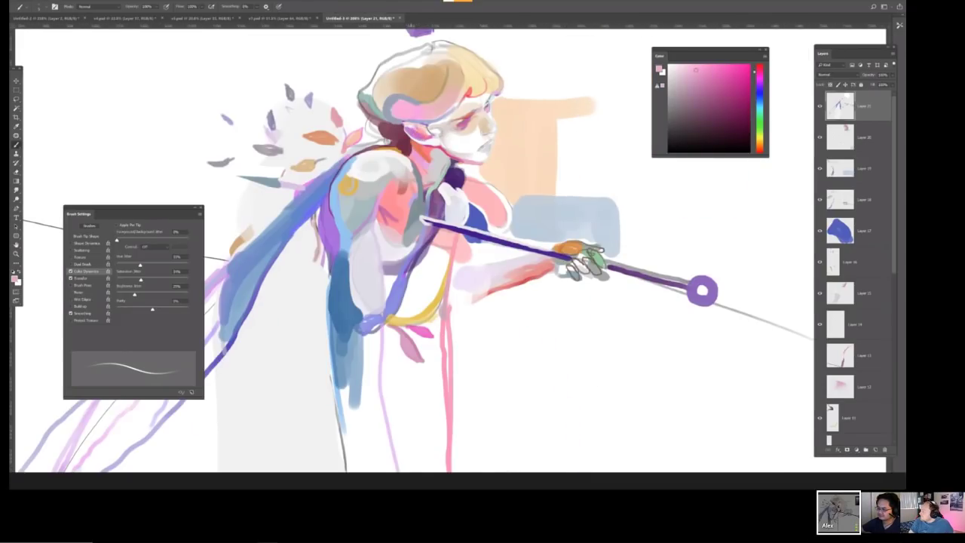
{"action": "left_click", "coordinate": [412, 132], "text": "alt"}
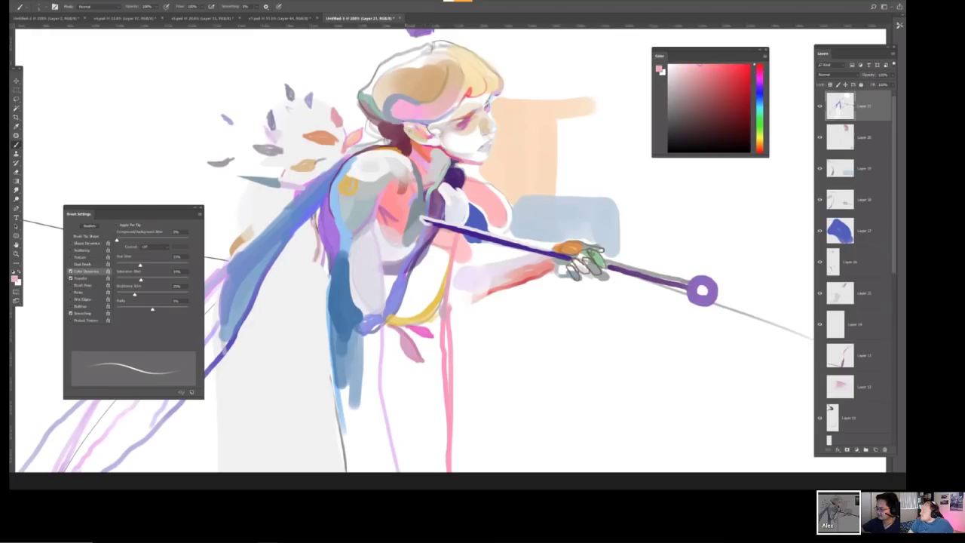
{"action": "scroll", "coordinate": [467, 129], "scroll_direction": "down", "scroll_amount": 5}
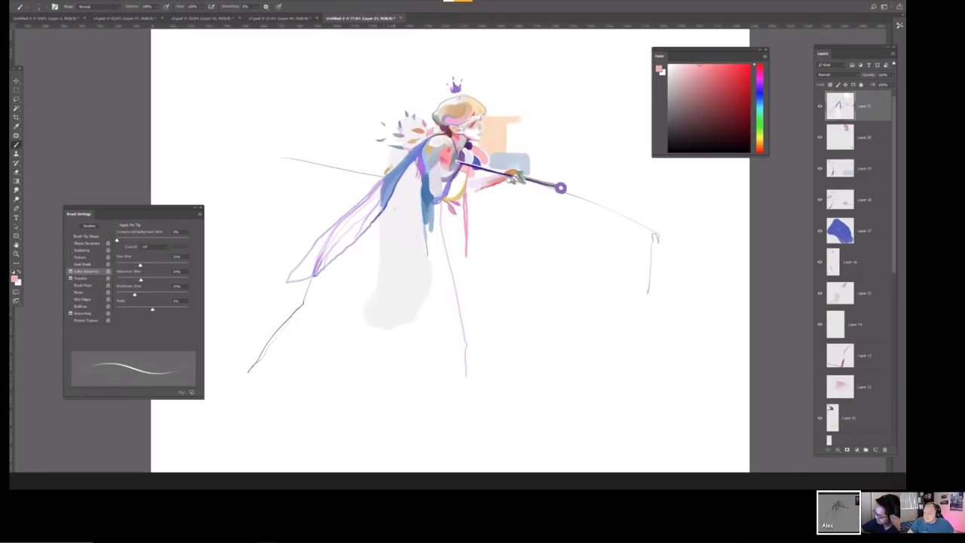
{"action": "scroll", "coordinate": [440, 153], "scroll_direction": "up", "scroll_amount": 2}
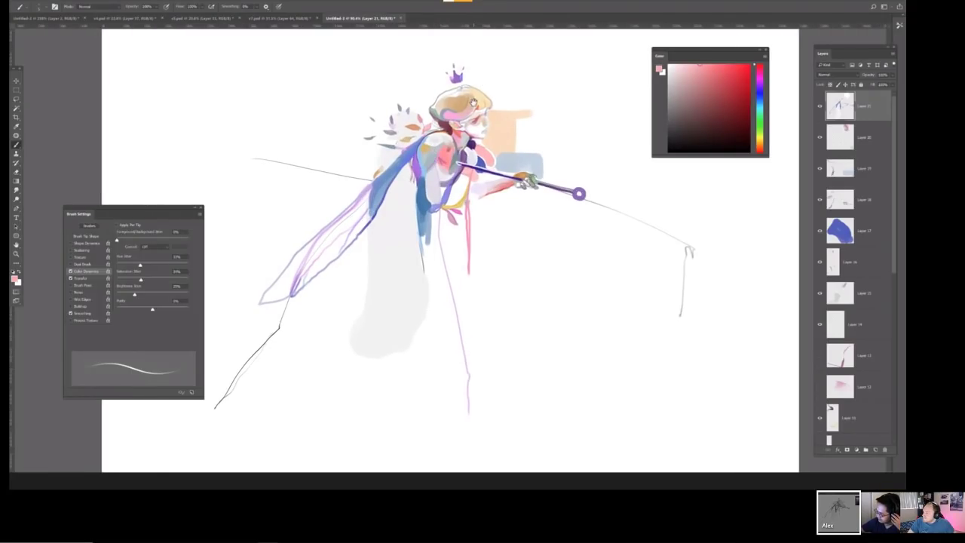
{"action": "left_click_drag", "start_coordinate": [473, 103], "coordinate": [467, 112]}
Mirror the canvas and draw a second, narrow blue-violet wing outline with inner veins hanging from the figure's shoulder over the grey shape.
{"action": "key", "text": "h"}
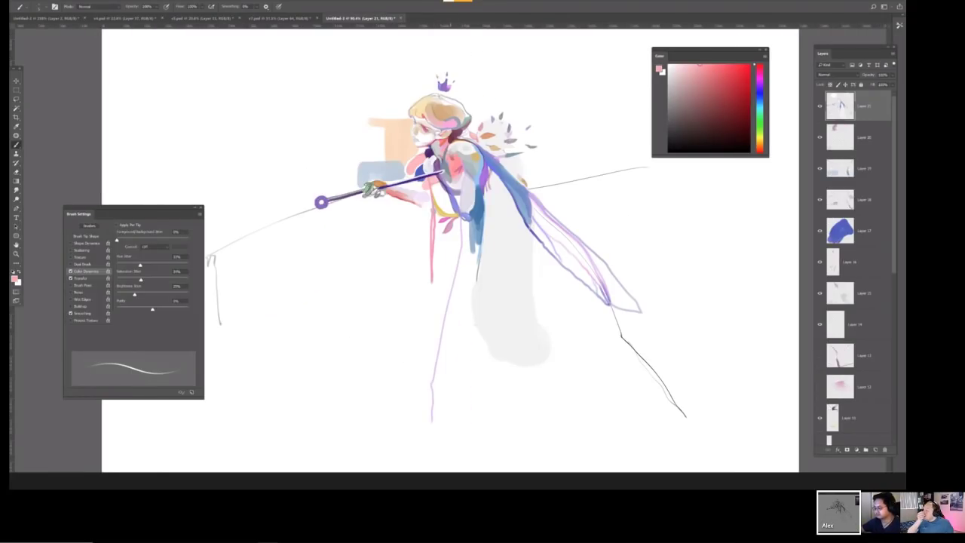
{"action": "left_click", "coordinate": [486, 187], "text": "alt"}
{"action": "mouse_move", "coordinate": [490, 171]}
{"action": "left_mouse_down"}
{"action": "mouse_move", "coordinate": [544, 329]}
{"action": "mouse_move", "coordinate": [498, 253]}
{"action": "mouse_move", "coordinate": [486, 181]}
{"action": "mouse_move", "coordinate": [539, 321]}
{"action": "mouse_move", "coordinate": [504, 238]}
{"action": "left_mouse_up"}
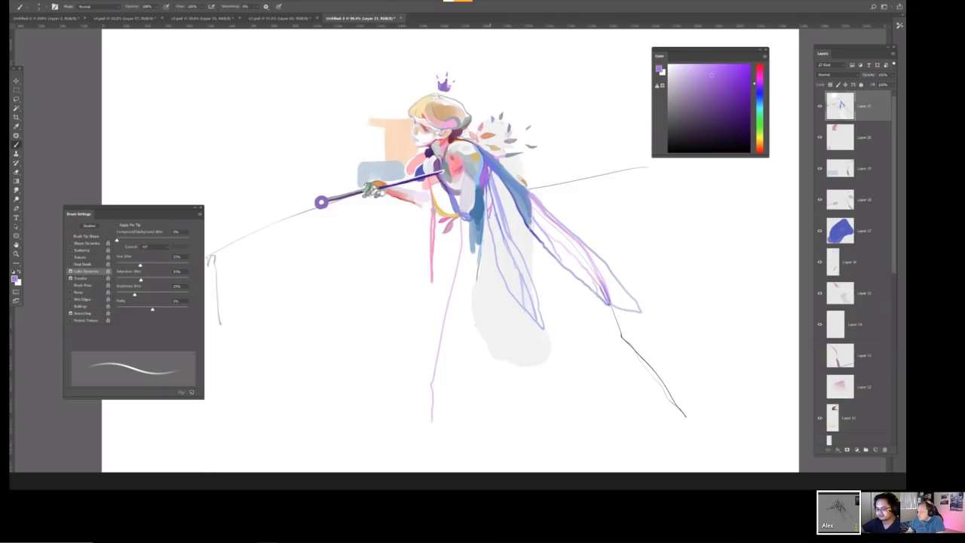
{"action": "left_click_drag", "start_coordinate": [491, 212], "coordinate": [500, 253]}
Repaint the hand gripping the pole in a pale lilac sampled from the forearm, covering its orange and green patches.
{"action": "key", "text": "ctrl+minus"}
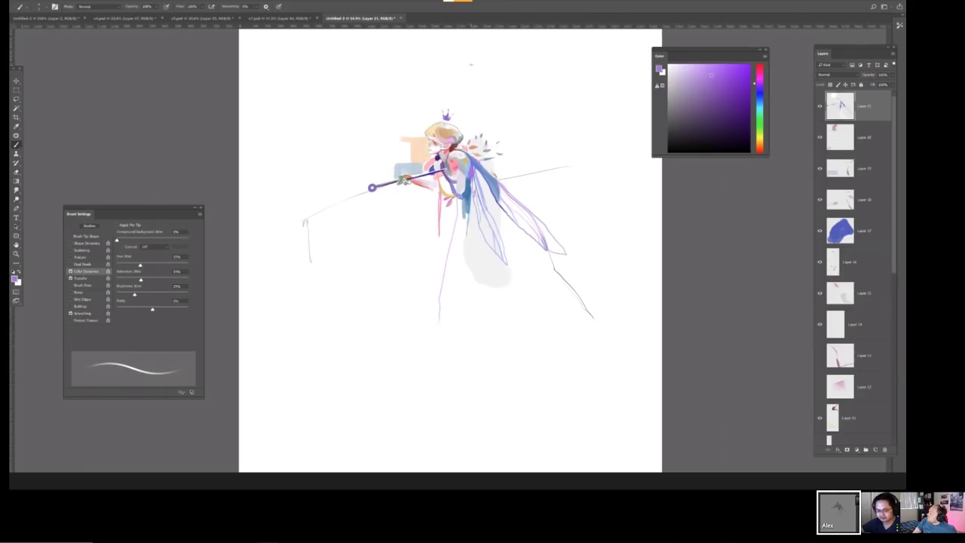
{"action": "key", "text": "ctrl+plus"}
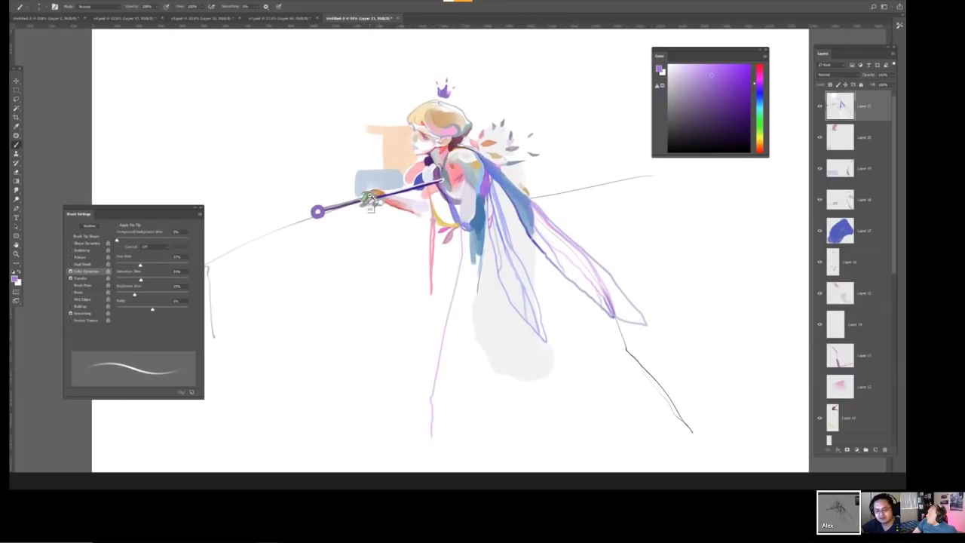
{"action": "key", "text": "ctrl+plus"}
{"action": "left_click", "coordinate": [448, 210], "text": "alt"}
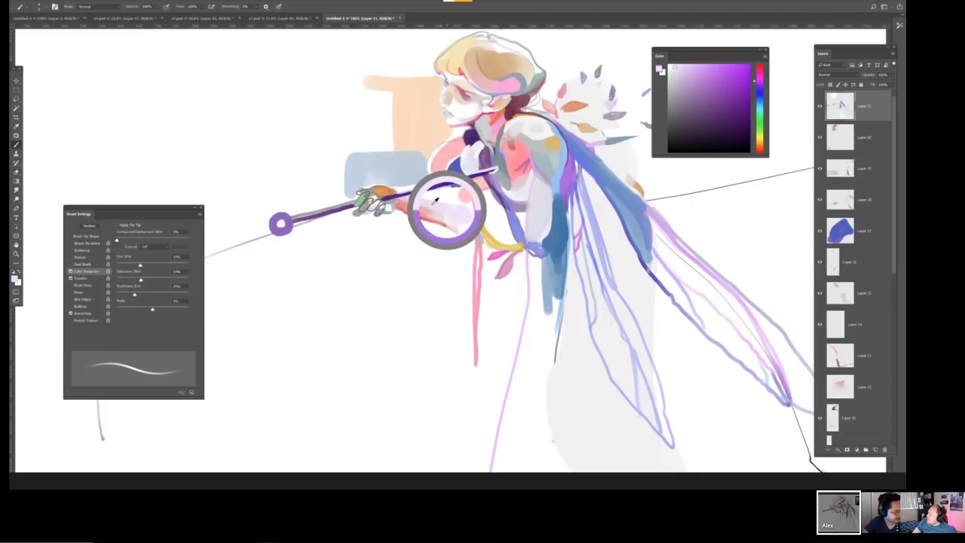
{"action": "mouse_move", "coordinate": [372, 189]}
{"action": "left_mouse_down"}
{"action": "mouse_move", "coordinate": [389, 194]}
{"action": "mouse_move", "coordinate": [369, 201]}
{"action": "mouse_move", "coordinate": [382, 207]}
{"action": "left_mouse_up"}
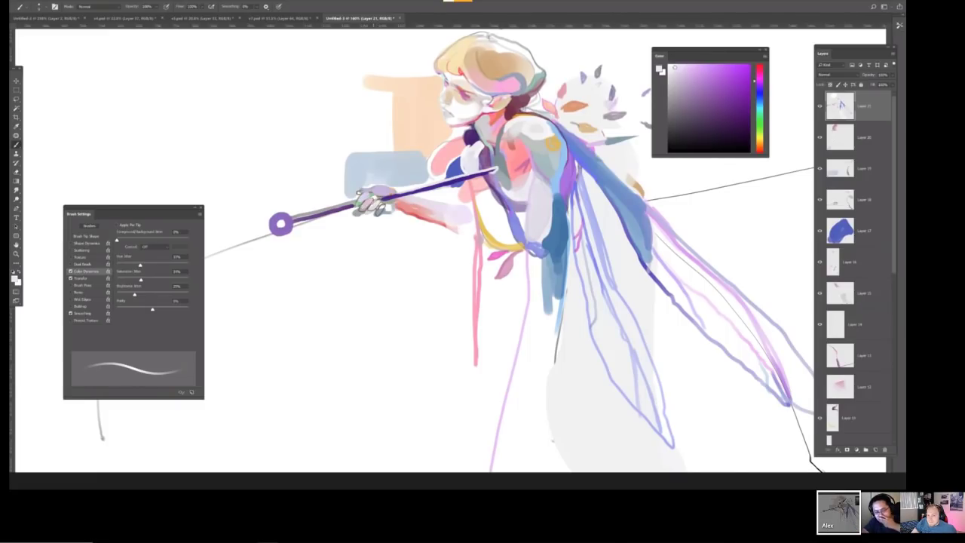
Refine the purple ring at the end of the pole and clear its centre to white.
{"action": "key", "text": "ctrl+0"}
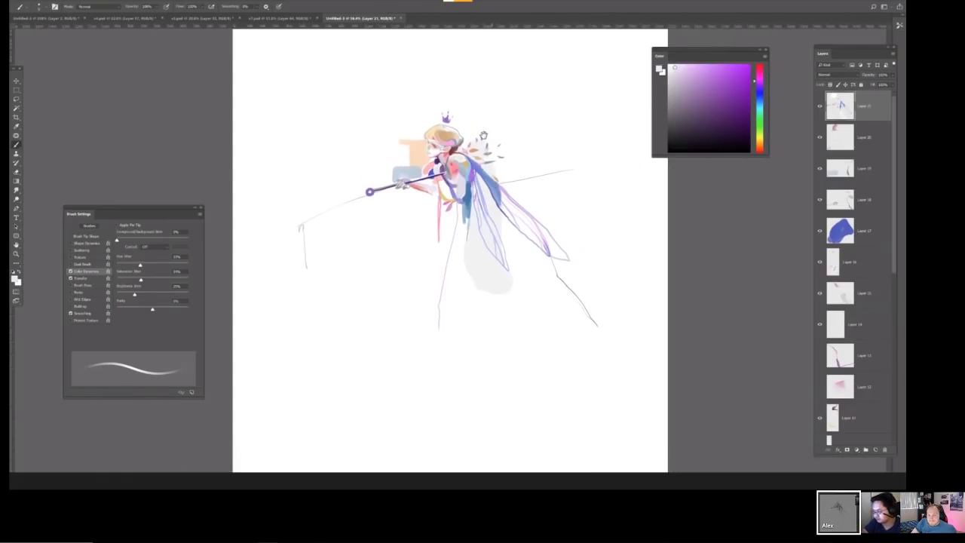
{"action": "scroll", "coordinate": [437, 177], "scroll_direction": "up", "scroll_amount": 1}
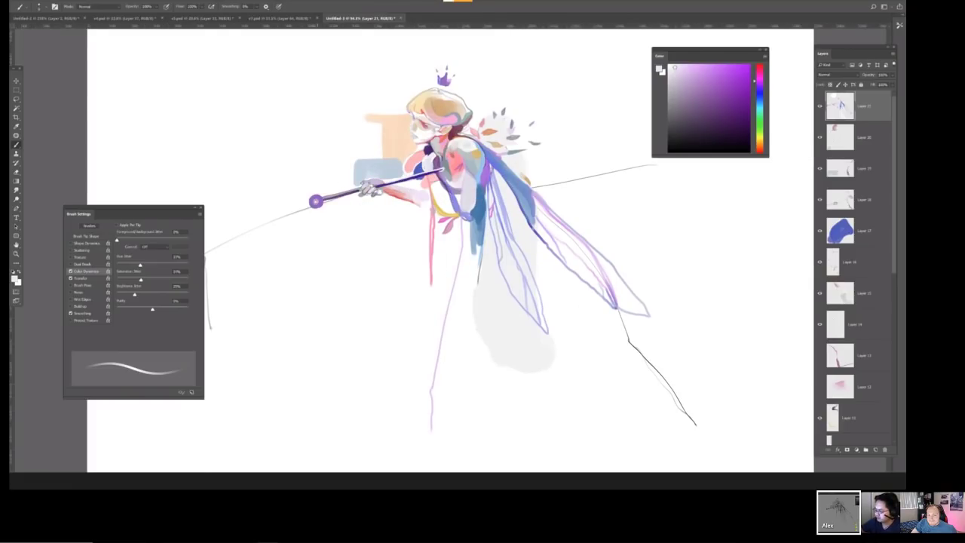
{"action": "key", "text": "e"}
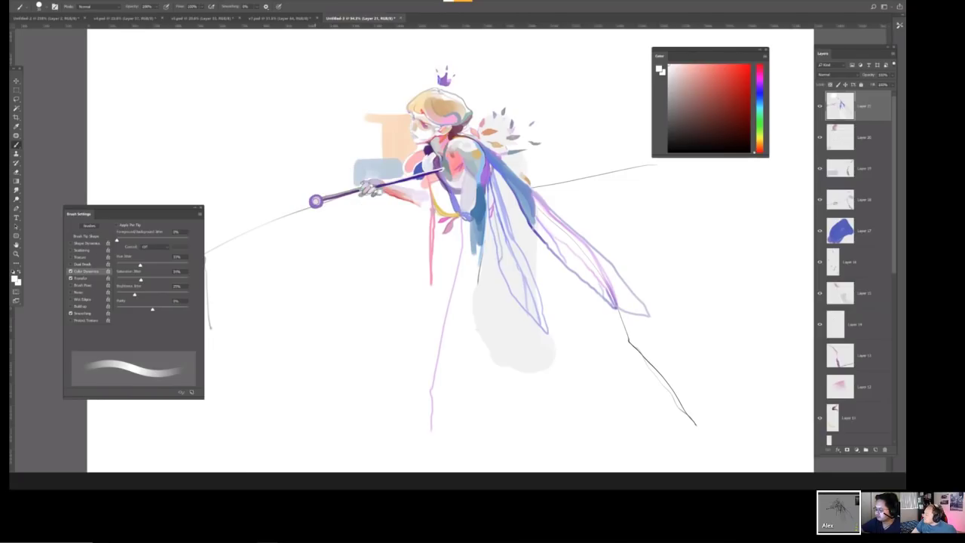
{"action": "left_click", "coordinate": [315, 202]}
{"action": "key", "text": "e"}
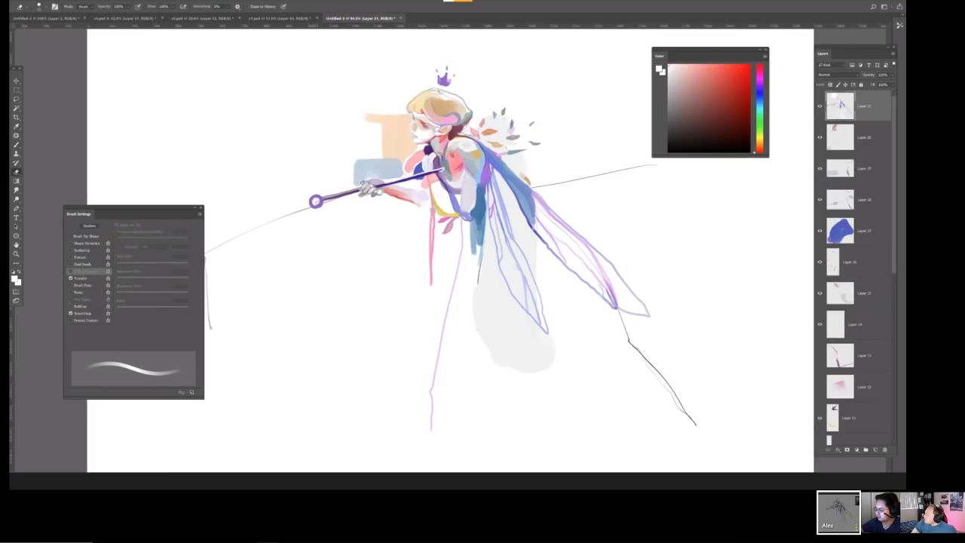
{"action": "key", "text": "b"}
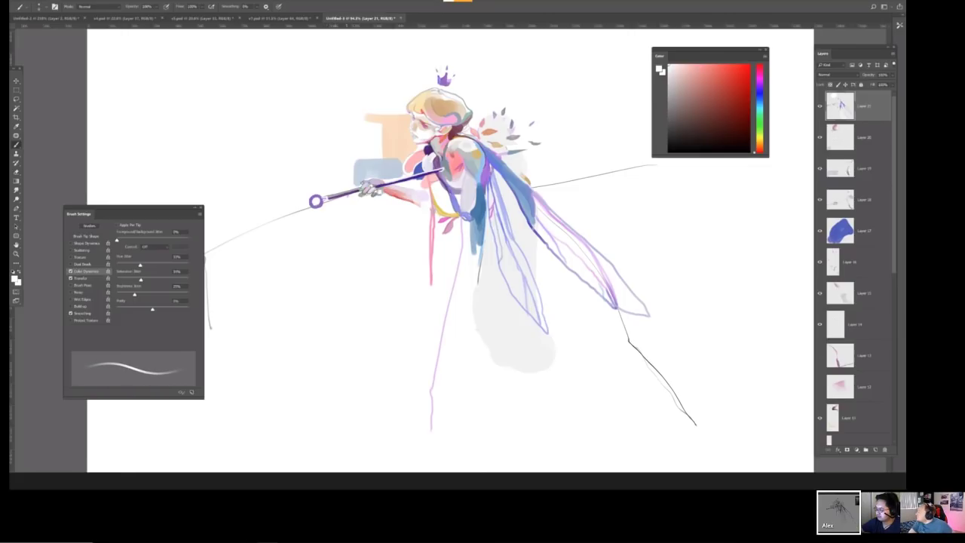
Paint a dark purple sprig with paired leaves and a curved stem rising above the hand over the peach and blue blocks.
{"action": "left_click", "coordinate": [334, 193], "text": "alt"}
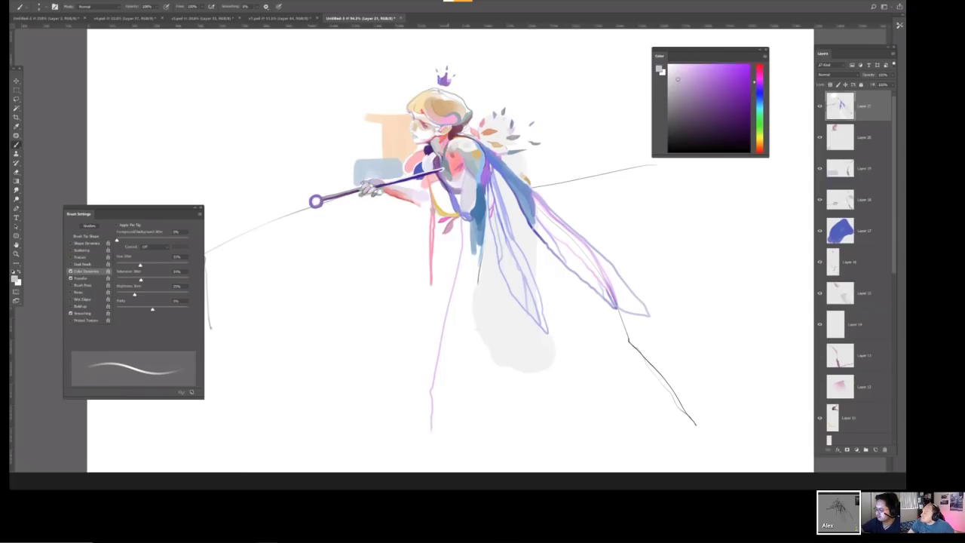
{"action": "left_click", "coordinate": [316, 200], "text": "alt"}
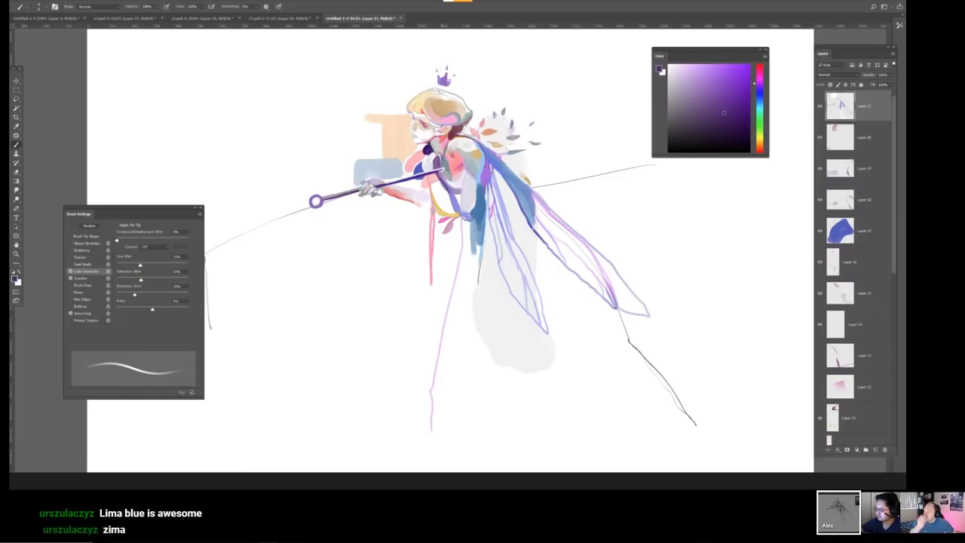
{"action": "scroll", "coordinate": [316, 201], "scroll_direction": "up", "scroll_amount": 5}
{"action": "key", "text": "bracketleft"}
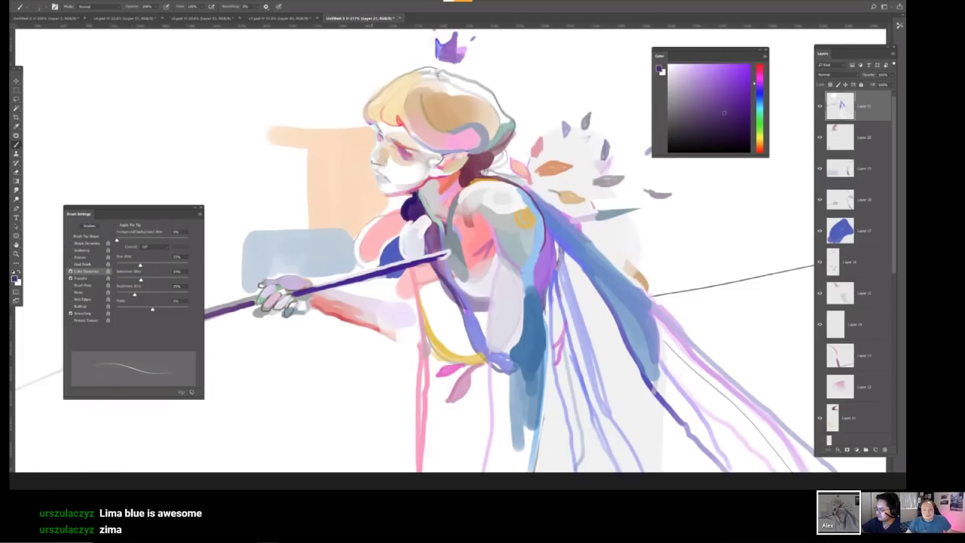
{"action": "key", "text": "bracketright"}
{"action": "key", "text": "bracketright"}
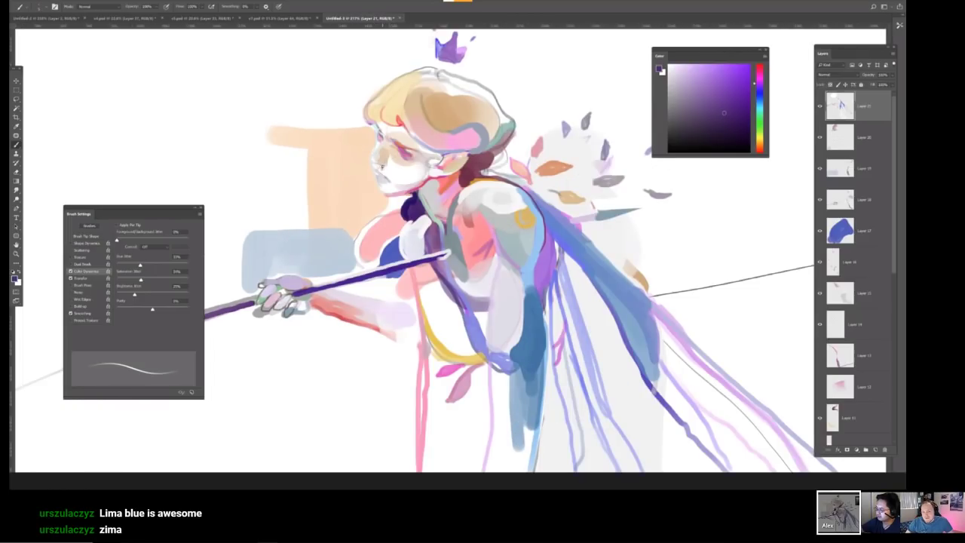
{"action": "scroll", "coordinate": [400, 151], "scroll_direction": "down", "scroll_amount": 3}
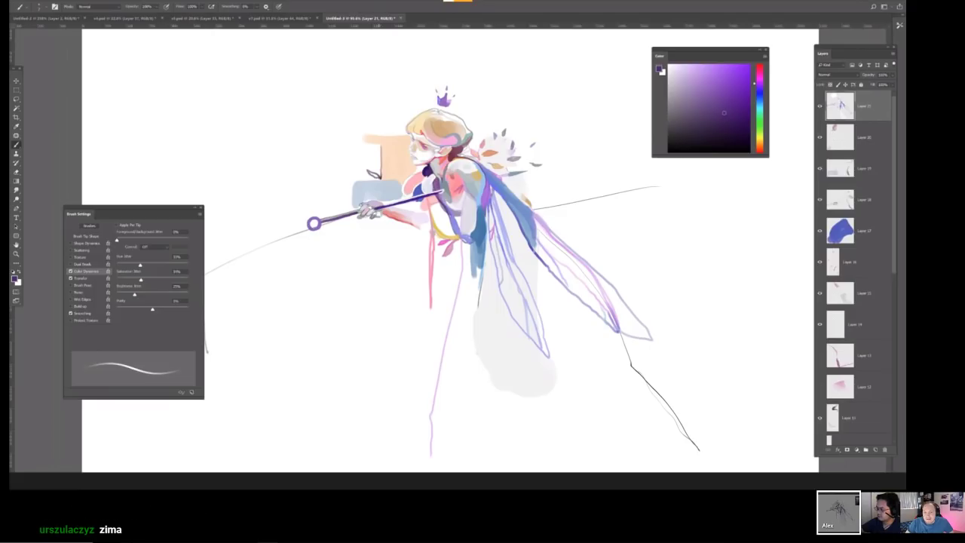
{"action": "left_click_drag", "start_coordinate": [369, 187], "coordinate": [385, 177]}
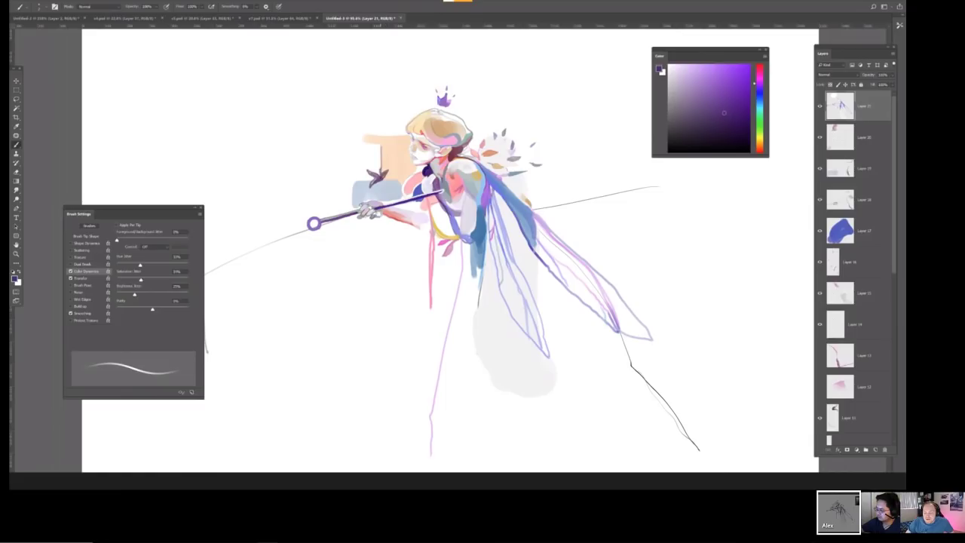
{"action": "left_click_drag", "start_coordinate": [374, 169], "coordinate": [380, 161]}
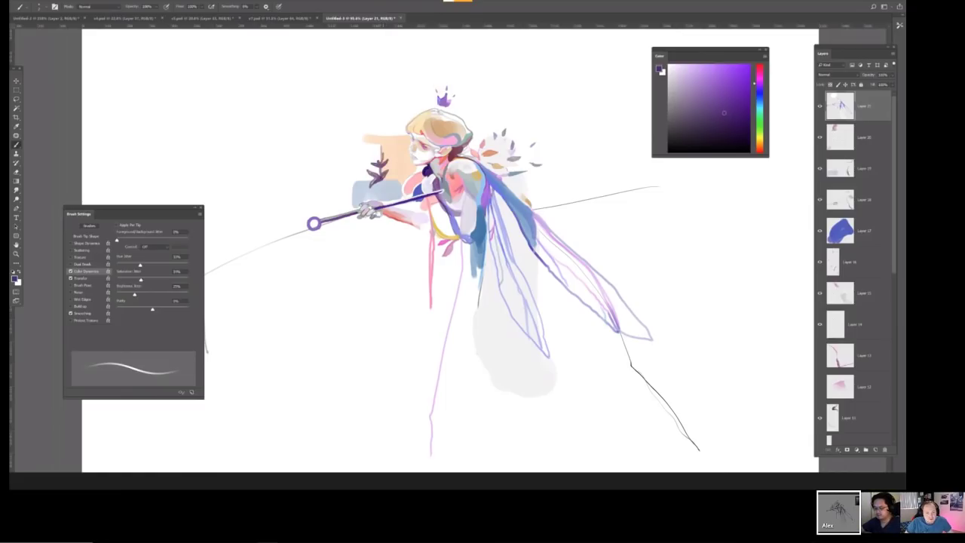
{"action": "left_click_drag", "start_coordinate": [382, 152], "coordinate": [387, 147]}
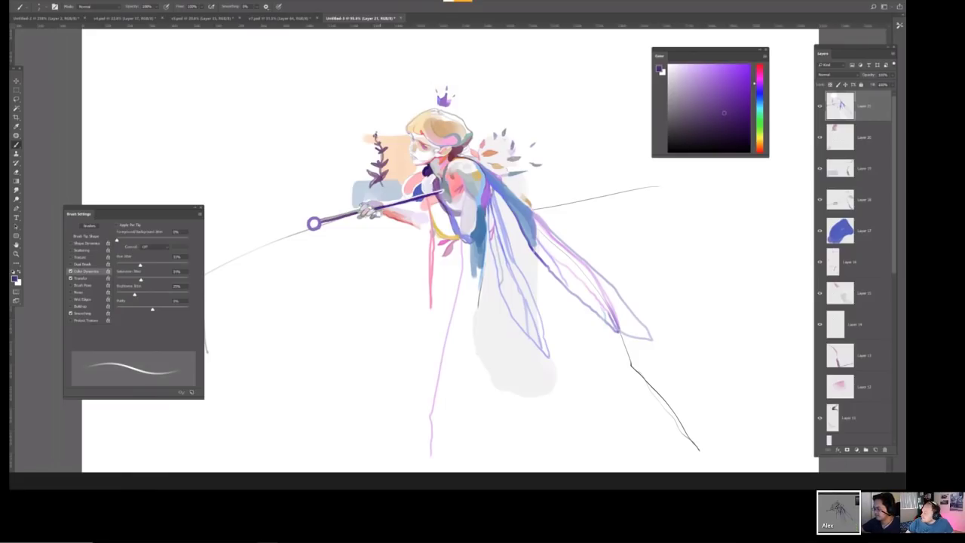
{"action": "left_click_drag", "start_coordinate": [380, 179], "coordinate": [389, 200]}
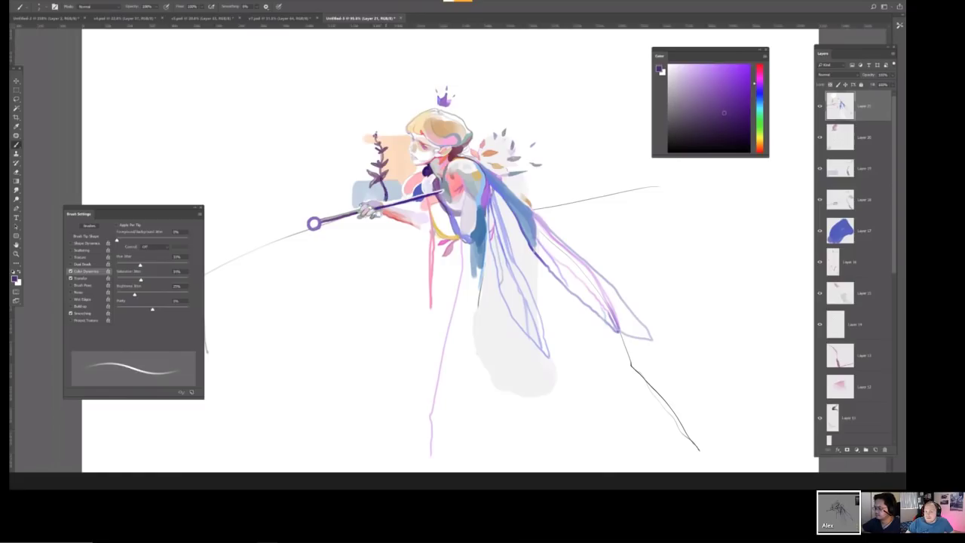
Mirror the canvas, paint a purple patch at the back of the figure's neck, and mirror the canvas back.
{"action": "key", "text": "ctrl+0"}
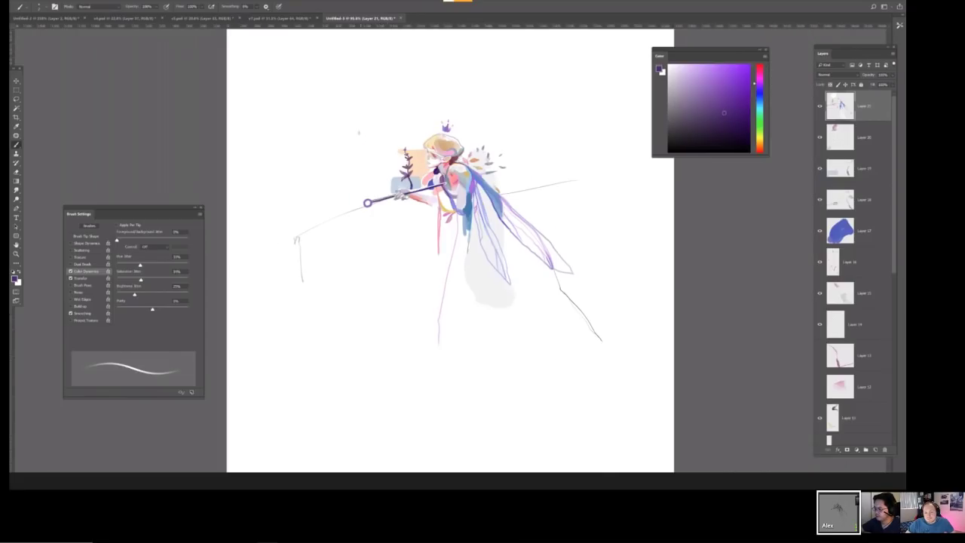
{"action": "key", "text": "ctrl+shift+h"}
{"action": "key", "text": "ctrl+plus"}
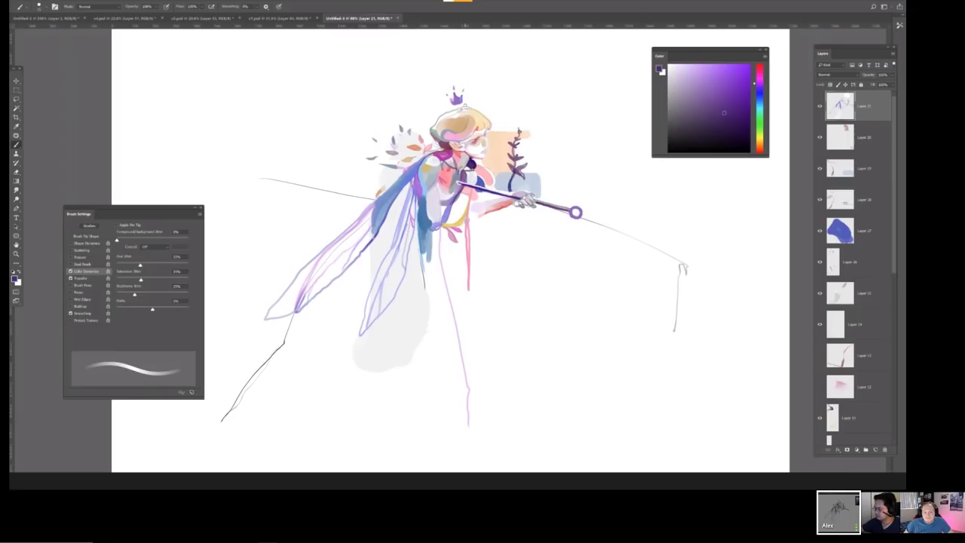
{"action": "key", "text": "ctrl+shift+h"}
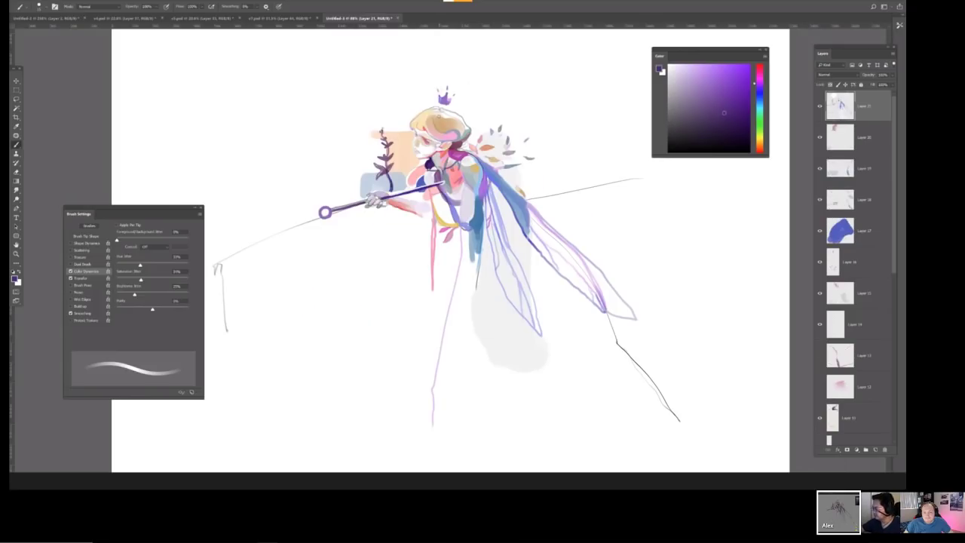
Erase the dark leafy sprig above the hand.
{"action": "key", "text": "e"}
{"action": "mouse_move", "coordinate": [386, 140]}
{"action": "left_mouse_down"}
{"action": "mouse_move", "coordinate": [380, 169]}
{"action": "mouse_move", "coordinate": [393, 186]}
{"action": "left_mouse_up"}
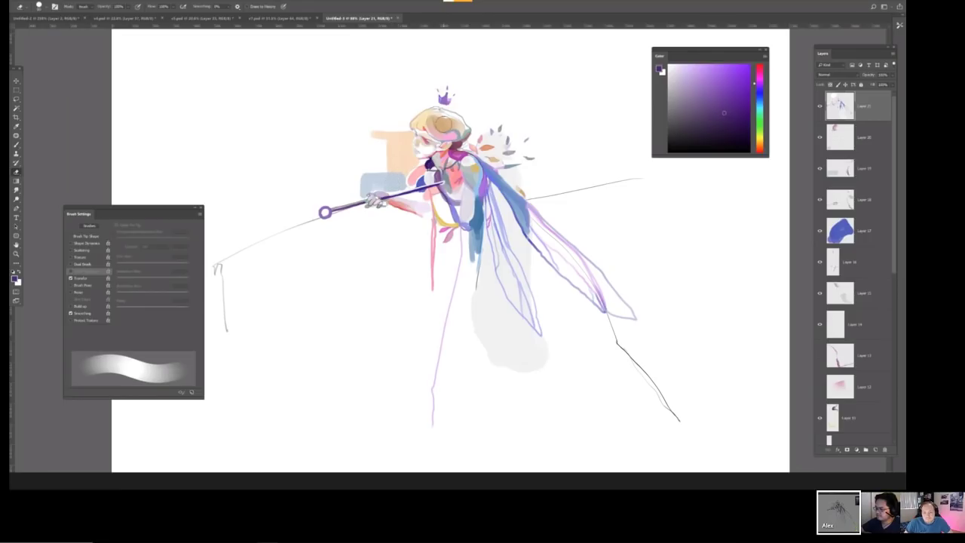
Try to paint a dark curved stroke across the torso just below the pole.
{"action": "key", "text": "b"}
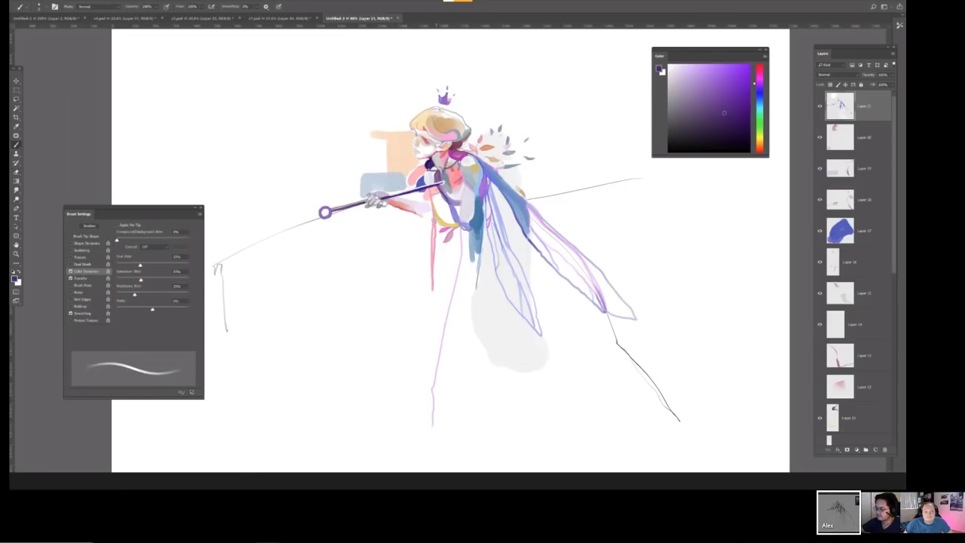
{"action": "left_click_drag", "start_coordinate": [436, 189], "coordinate": [445, 206]}
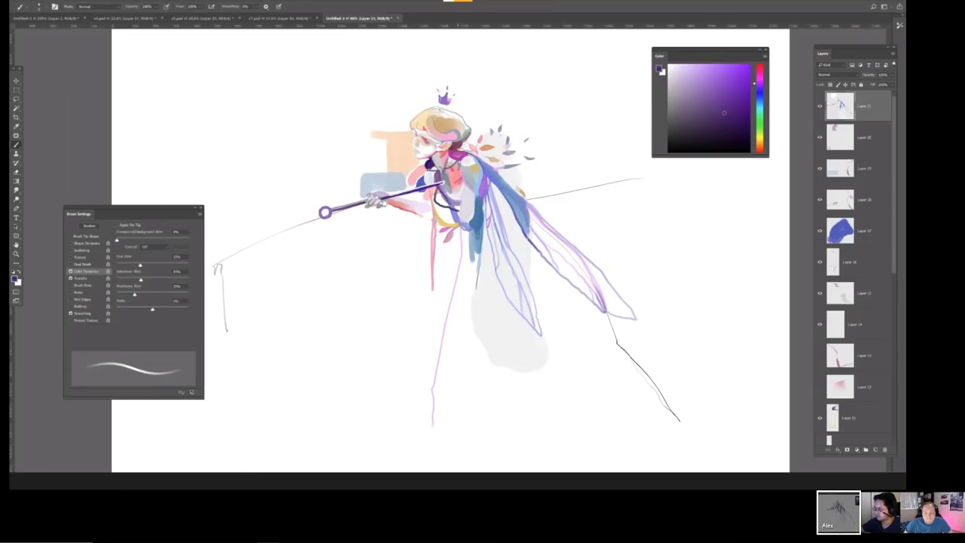
{"action": "key", "text": "ctrl+z"}
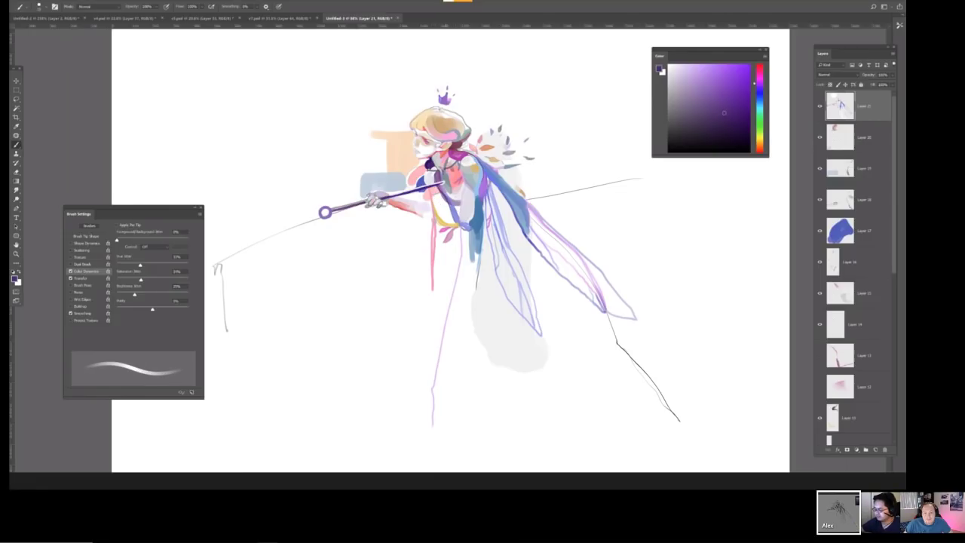
Try to fill the torso around the pole with dark maroon strokes.
{"action": "mouse_move", "coordinate": [459, 160]}
{"action": "left_mouse_down"}
{"action": "mouse_move", "coordinate": [456, 199]}
{"action": "mouse_move", "coordinate": [434, 196]}
{"action": "left_mouse_up"}
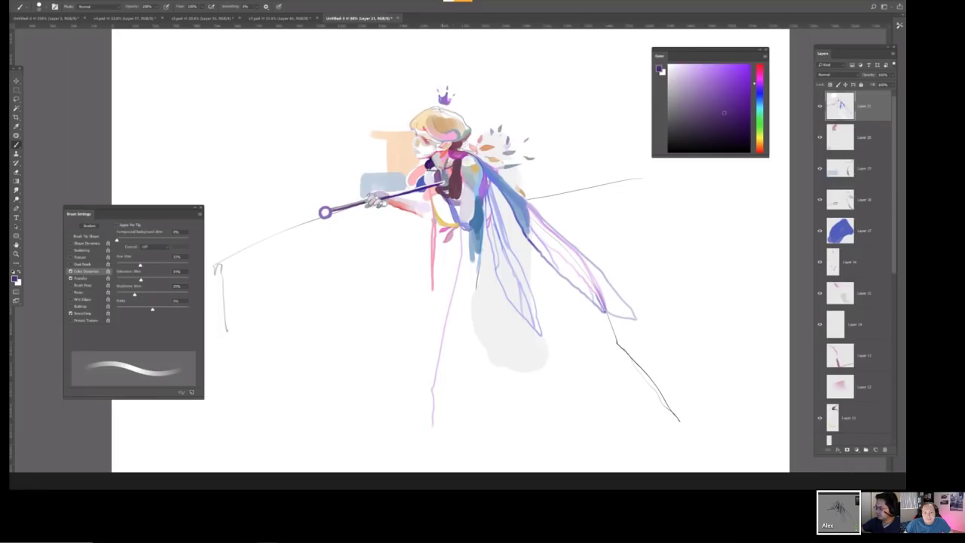
{"action": "mouse_move", "coordinate": [442, 196]}
{"action": "left_mouse_down"}
{"action": "mouse_move", "coordinate": [454, 203]}
{"action": "mouse_move", "coordinate": [431, 195]}
{"action": "left_mouse_up"}
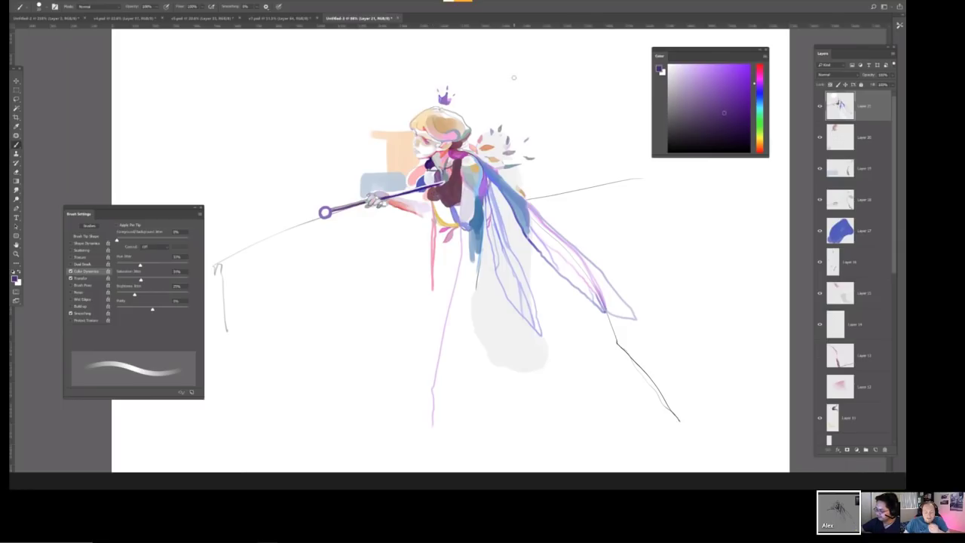
{"action": "key", "text": "ctrl+minus"}
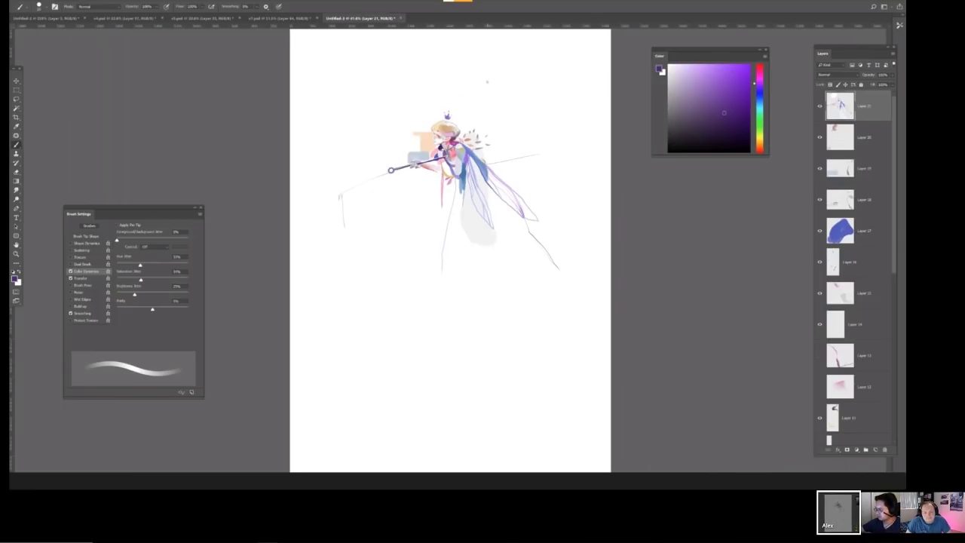
Enlarge the brush and try to cover the torso with a broad blue shape.
{"action": "key", "text": "ctrl+plus"}
{"action": "key", "text": "ctrl+plus"}
{"action": "key", "text": "bracketright"}
{"action": "key", "text": "bracketright"}
{"action": "key", "text": "bracketright"}
{"action": "key", "text": "bracketright"}
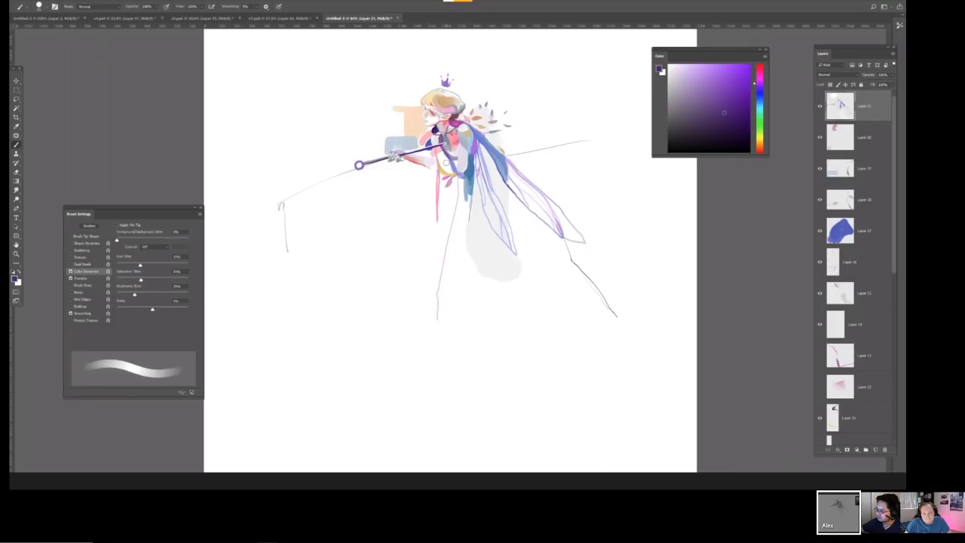
{"action": "mouse_move", "coordinate": [455, 139]}
{"action": "left_mouse_down"}
{"action": "mouse_move", "coordinate": [445, 166]}
{"action": "mouse_move", "coordinate": [455, 169]}
{"action": "left_mouse_up"}
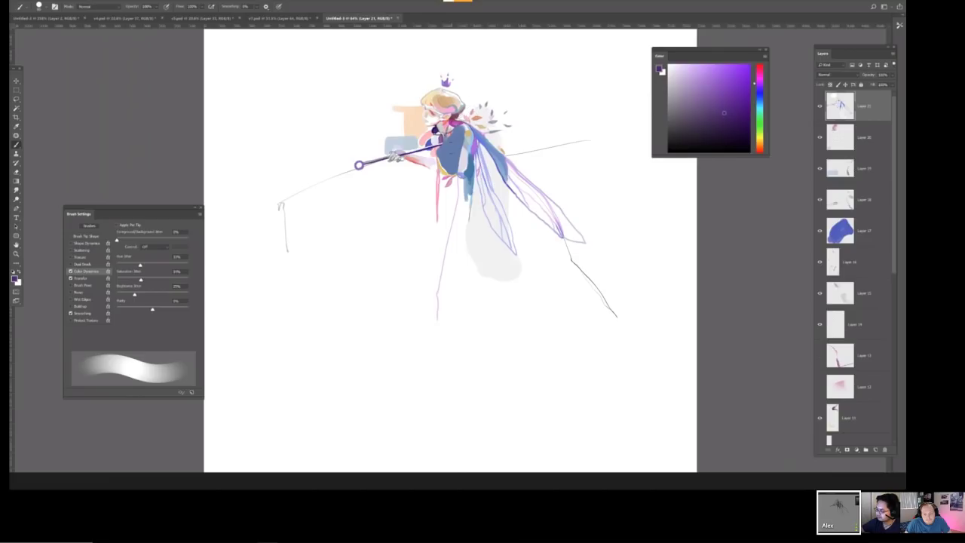
Paint a maroon sleeve over the torso and extend it into a long coat tail reaching down past the wings' lower edge.
{"action": "mouse_move", "coordinate": [453, 129]}
{"action": "left_mouse_down"}
{"action": "mouse_move", "coordinate": [455, 170]}
{"action": "mouse_move", "coordinate": [456, 149]}
{"action": "mouse_move", "coordinate": [441, 162]}
{"action": "mouse_move", "coordinate": [463, 172]}
{"action": "left_mouse_up"}
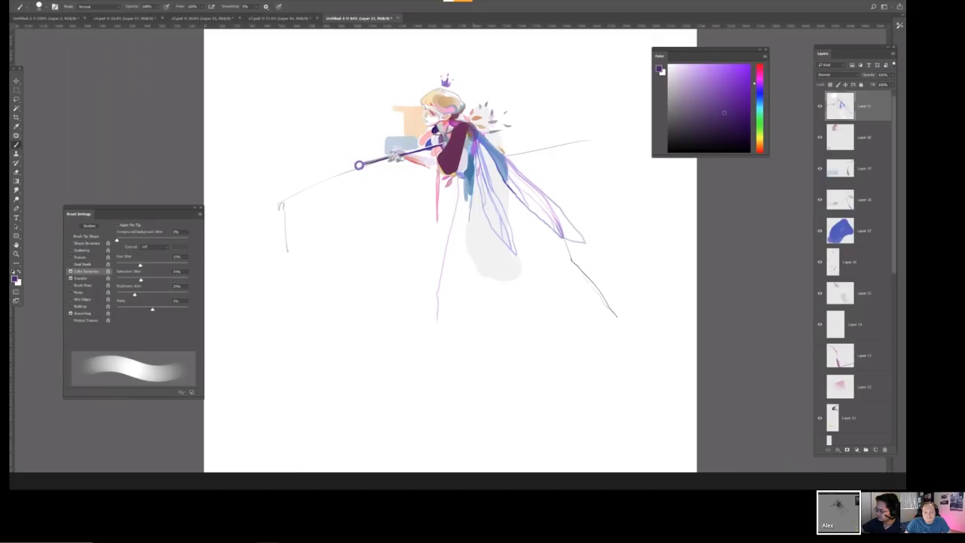
{"action": "left_click_drag", "start_coordinate": [469, 136], "coordinate": [465, 234]}
{"action": "left_click_drag", "start_coordinate": [463, 199], "coordinate": [450, 286]}
{"action": "left_click_drag", "start_coordinate": [448, 228], "coordinate": [451, 290]}
Reduce the brush size and add a new layer above the maroon coat.
{"action": "key", "text": "bracketleft"}
{"action": "key", "text": "bracketleft"}
{"action": "key", "text": "bracketleft"}
{"action": "key", "text": "bracketleft"}
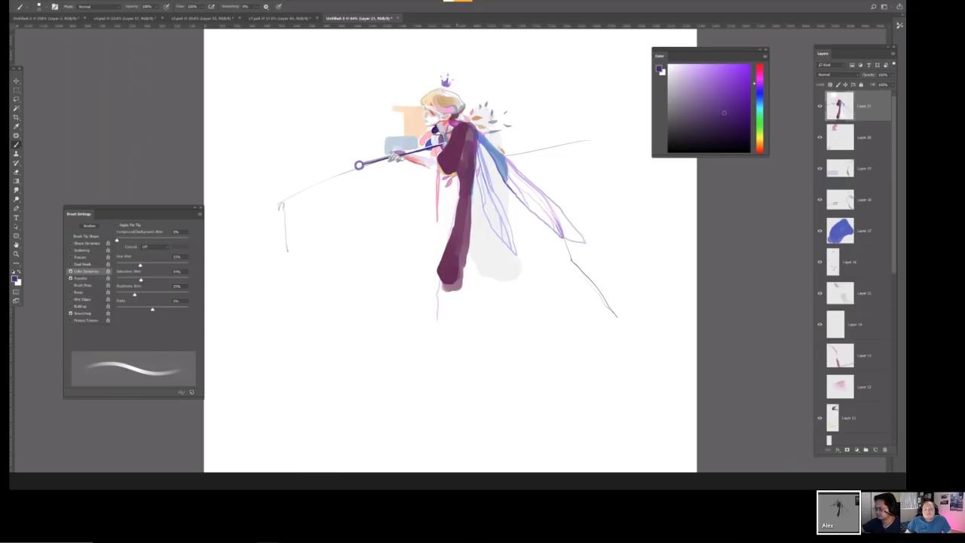
{"action": "key", "text": "ctrl+shift+n"}
{"action": "key", "text": "Return"}
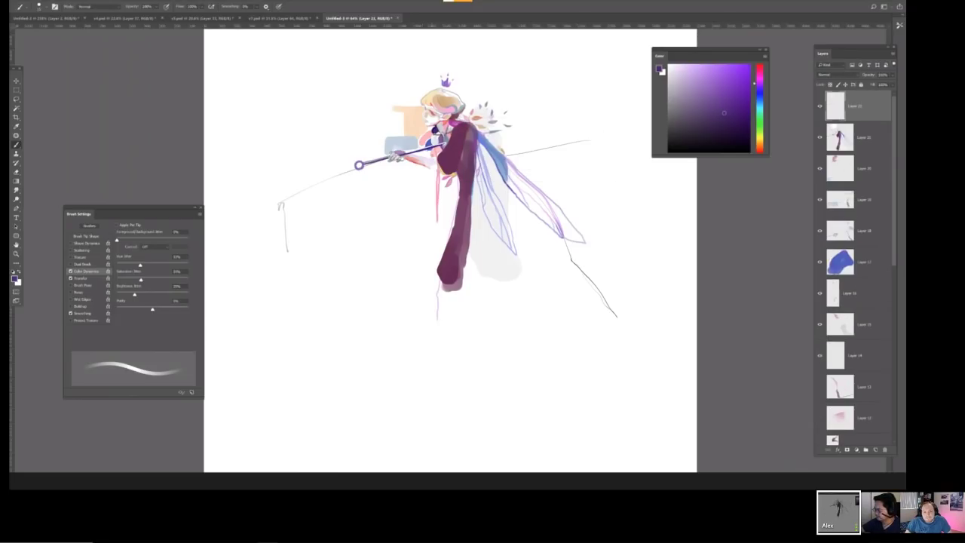
Paint a white collar around the figure's neck above the maroon coat on the new layer.
{"action": "key", "text": "bracketright"}
{"action": "key", "text": "bracketright"}
{"action": "key", "text": "bracketright"}
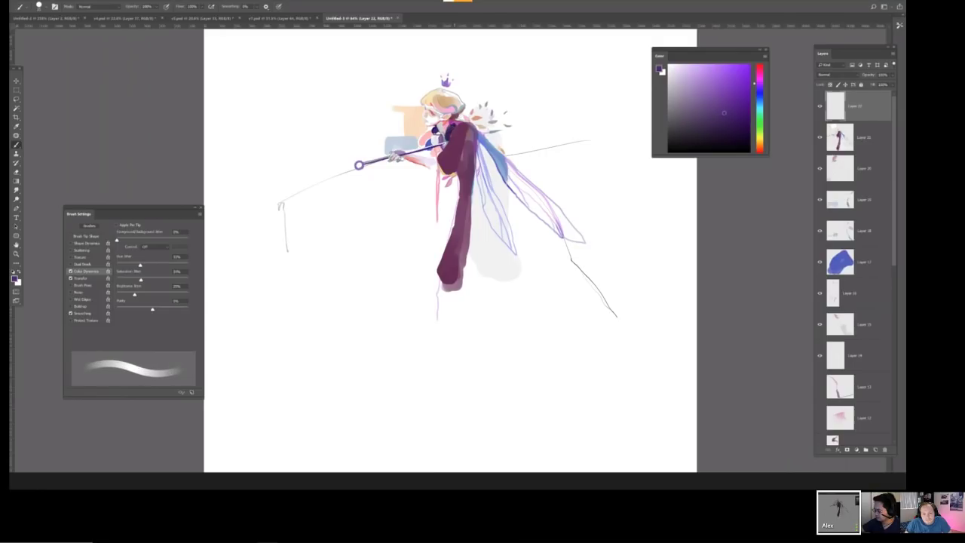
{"action": "left_click", "coordinate": [446, 128], "text": "alt"}
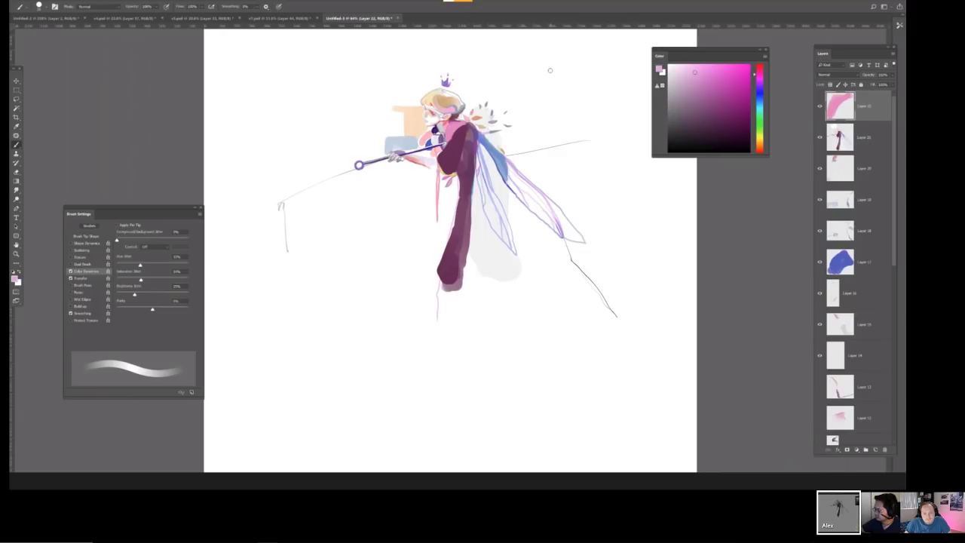
{"action": "key", "text": "d"}
{"action": "key", "text": "x"}
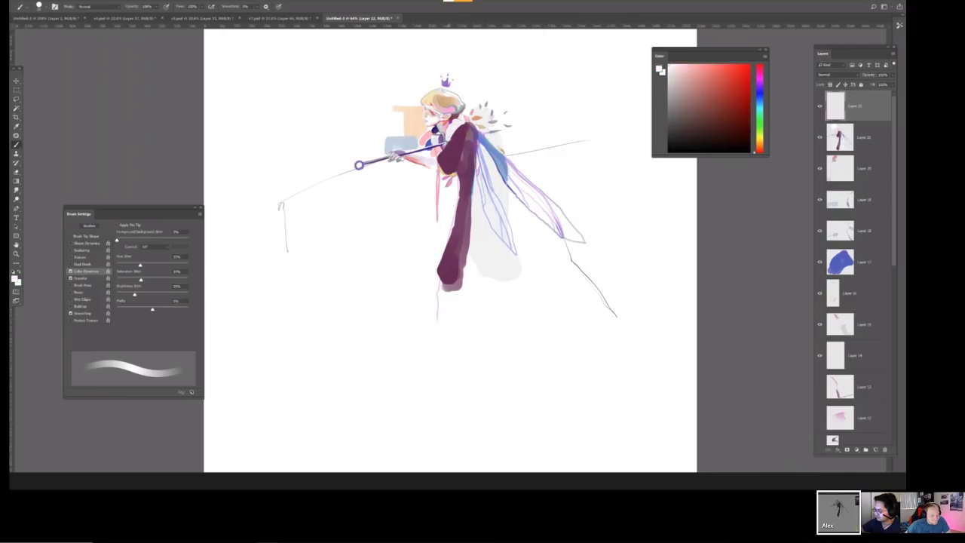
Mirror the canvas and sample a muted reddish tone for the coat's shoulder.
{"action": "key", "text": "h"}
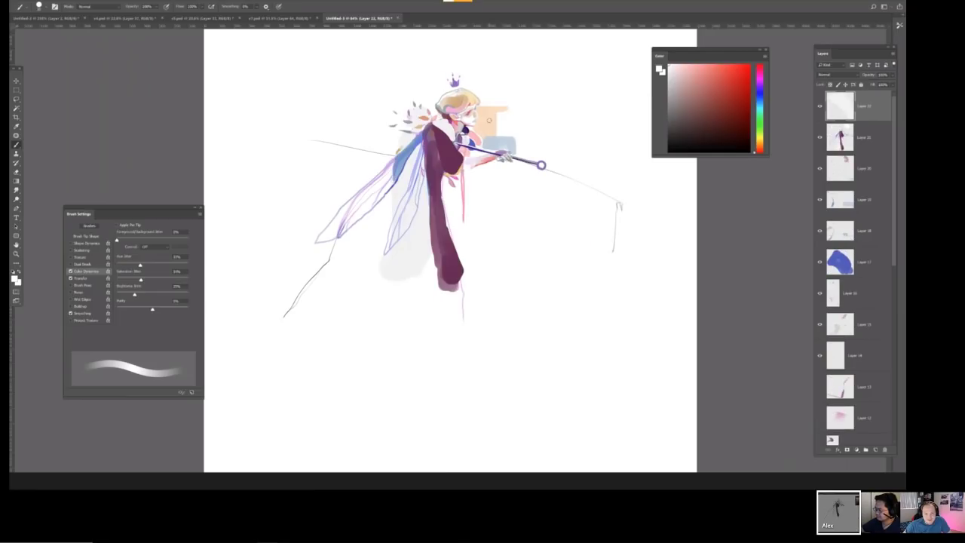
{"action": "scroll", "coordinate": [451, 139], "scroll_direction": "up", "scroll_amount": 2}
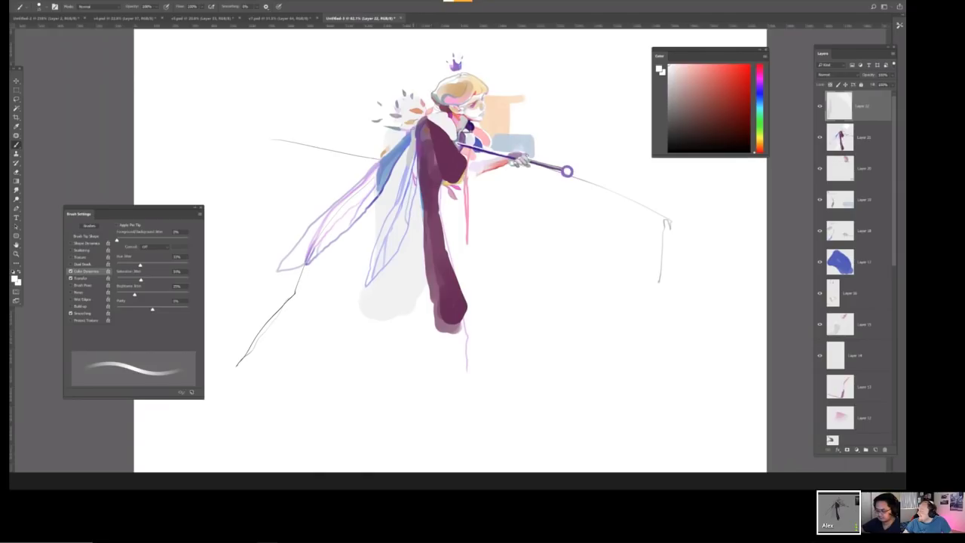
{"action": "left_click", "coordinate": [424, 147], "text": "alt"}
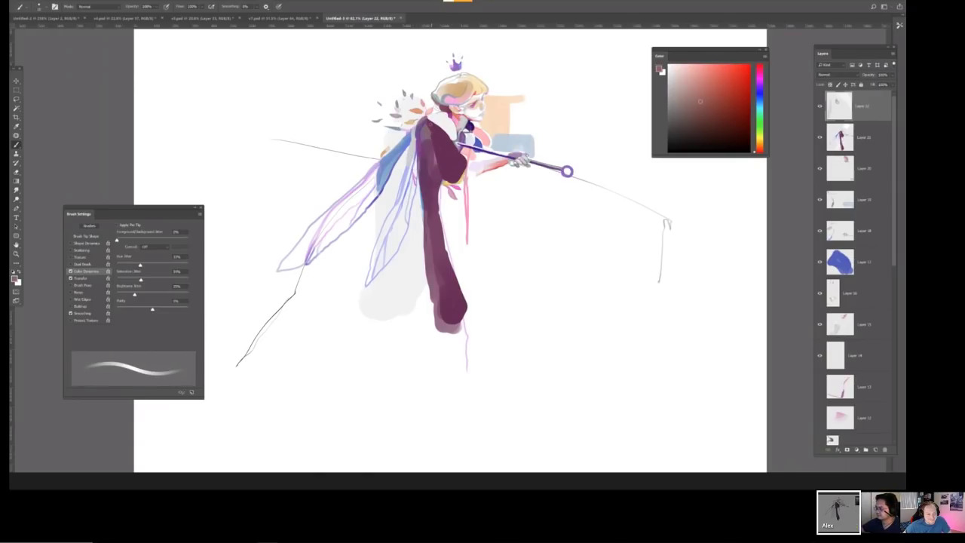
Try to paint the muted reddish tone from the coat's shoulder down its length with a larger brush.
{"action": "left_click_drag", "start_coordinate": [429, 124], "coordinate": [445, 176]}
{"action": "key", "text": "ctrl+z"}
{"action": "key", "text": "bracketright"}
{"action": "key", "text": "bracketright"}
{"action": "key", "text": "bracketright"}
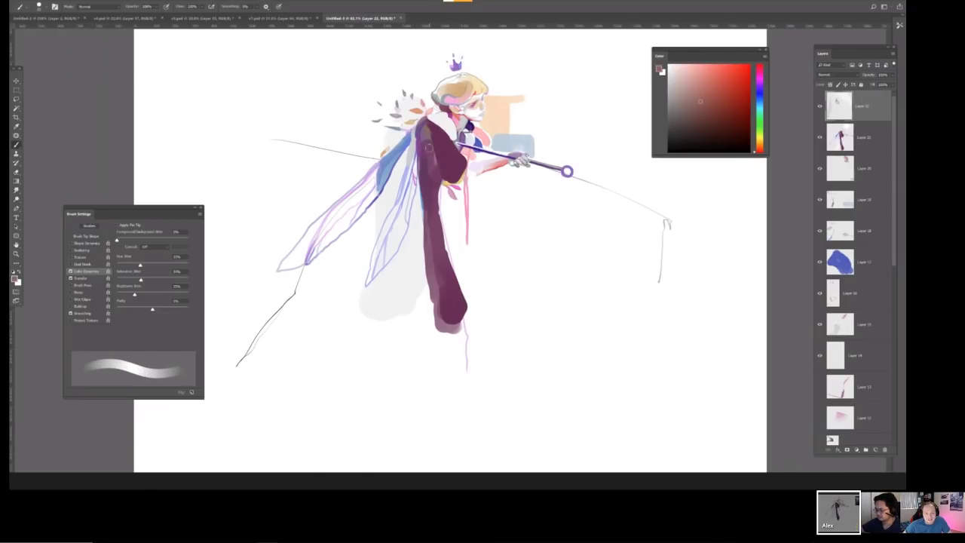
{"action": "mouse_move", "coordinate": [426, 125]}
{"action": "left_mouse_down"}
{"action": "mouse_move", "coordinate": [438, 169]}
{"action": "mouse_move", "coordinate": [449, 136]}
{"action": "mouse_move", "coordinate": [456, 181]}
{"action": "mouse_move", "coordinate": [436, 226]}
{"action": "mouse_move", "coordinate": [448, 330]}
{"action": "left_mouse_up"}
{"action": "key", "text": "ctrl+z"}
{"action": "key", "text": "ctrl+z"}
{"action": "key", "text": "ctrl+z"}
{"action": "key", "text": "ctrl+z"}
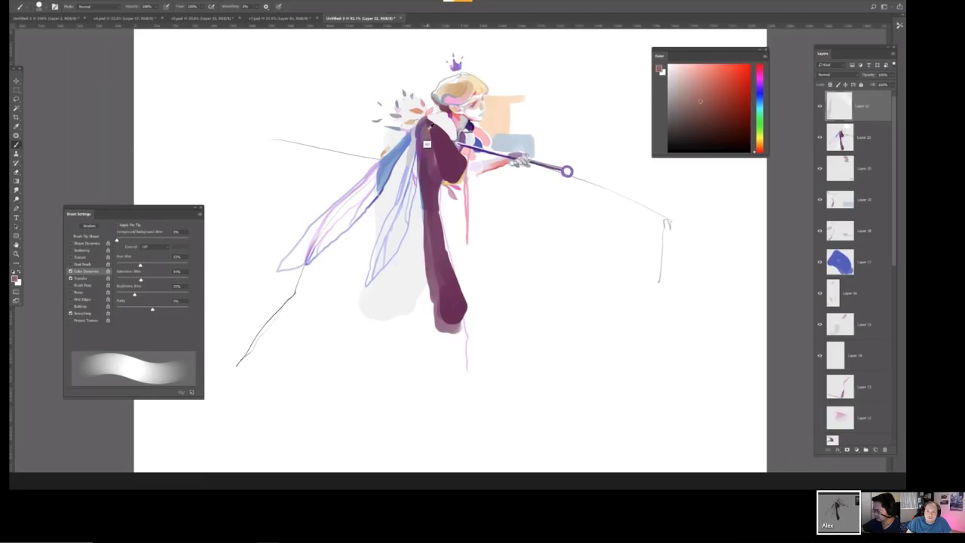
Paint a reddish-brown pattern over the coat's shoulder and sleeve on a new layer, and mirror the canvas back.
{"action": "key", "text": "ctrl+shift+n"}
{"action": "left_click", "coordinate": [596, 136]}
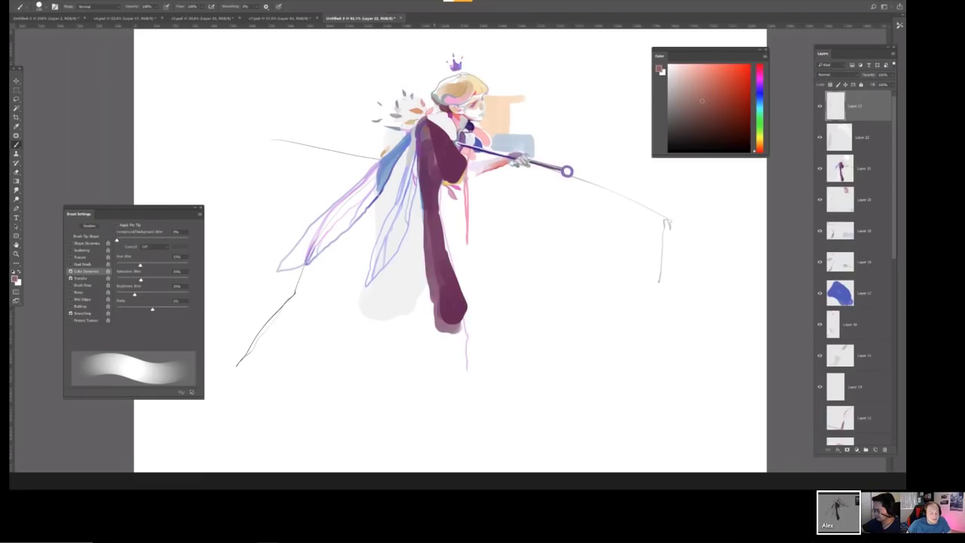
{"action": "mouse_move", "coordinate": [434, 132]}
{"action": "left_mouse_down"}
{"action": "mouse_move", "coordinate": [445, 166]}
{"action": "mouse_move", "coordinate": [428, 139]}
{"action": "left_mouse_up"}
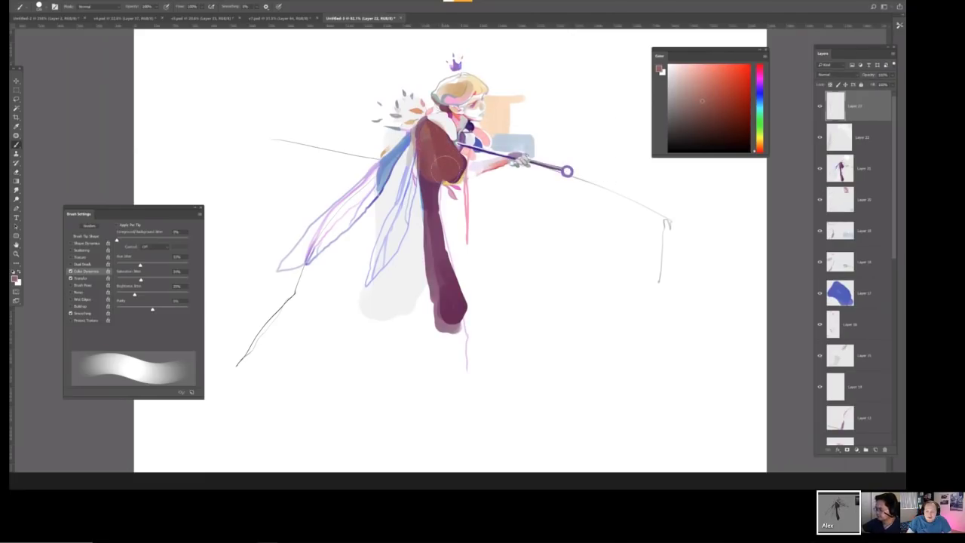
{"action": "key", "text": "e"}
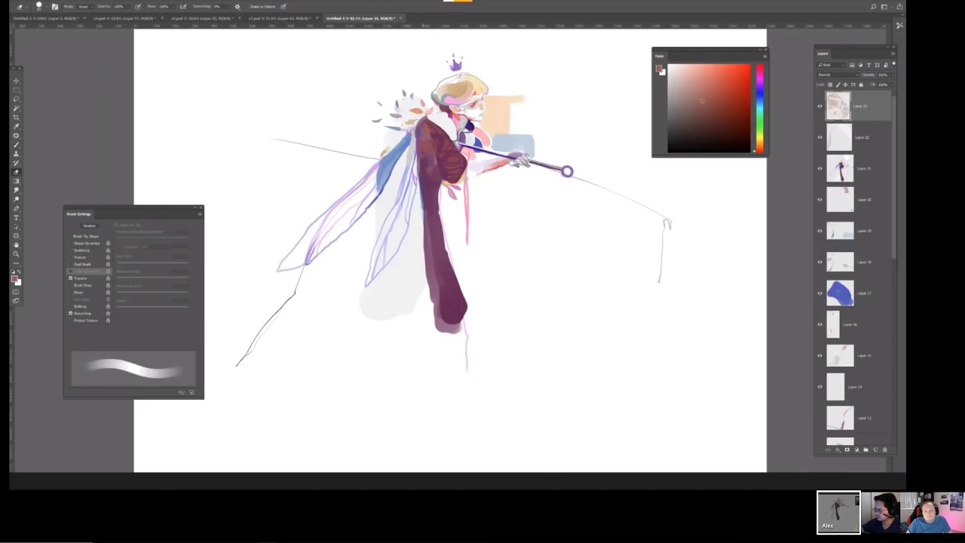
{"action": "scroll", "coordinate": [482, 57], "scroll_direction": "down", "scroll_amount": 3}
{"action": "key", "text": "h"}
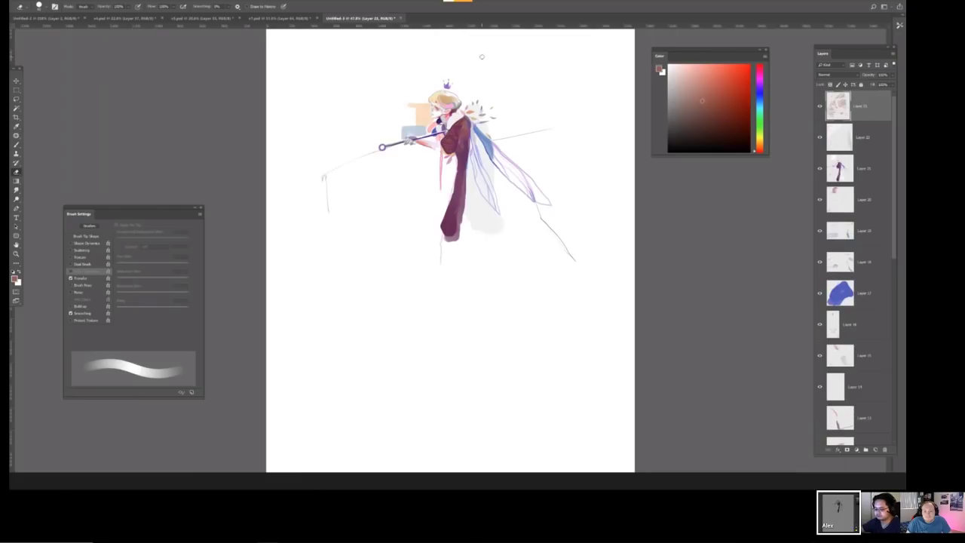
{"action": "scroll", "coordinate": [497, 34], "scroll_direction": "up", "scroll_amount": 3}
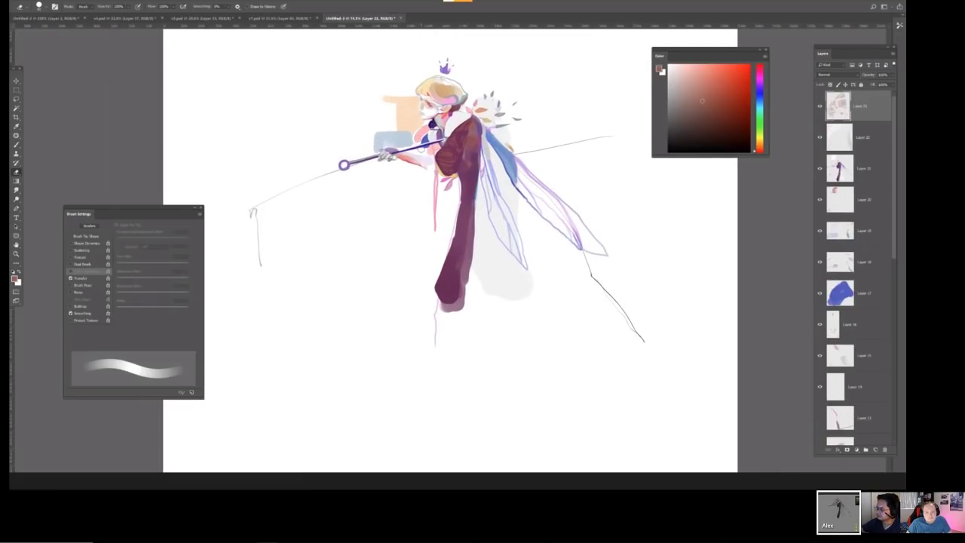
Paint a dark magenta patch behind the forearm and extend it as a thin strip down over the pink ribbon.
{"action": "scroll", "coordinate": [415, 170], "scroll_direction": "up", "scroll_amount": 2}
{"action": "key", "text": "b"}
{"action": "mouse_move", "coordinate": [411, 155]}
{"action": "left_mouse_down"}
{"action": "mouse_move", "coordinate": [400, 185]}
{"action": "mouse_move", "coordinate": [456, 162]}
{"action": "mouse_move", "coordinate": [420, 179]}
{"action": "mouse_move", "coordinate": [424, 158]}
{"action": "left_mouse_up"}
{"action": "left_click", "coordinate": [455, 162], "text": "alt"}
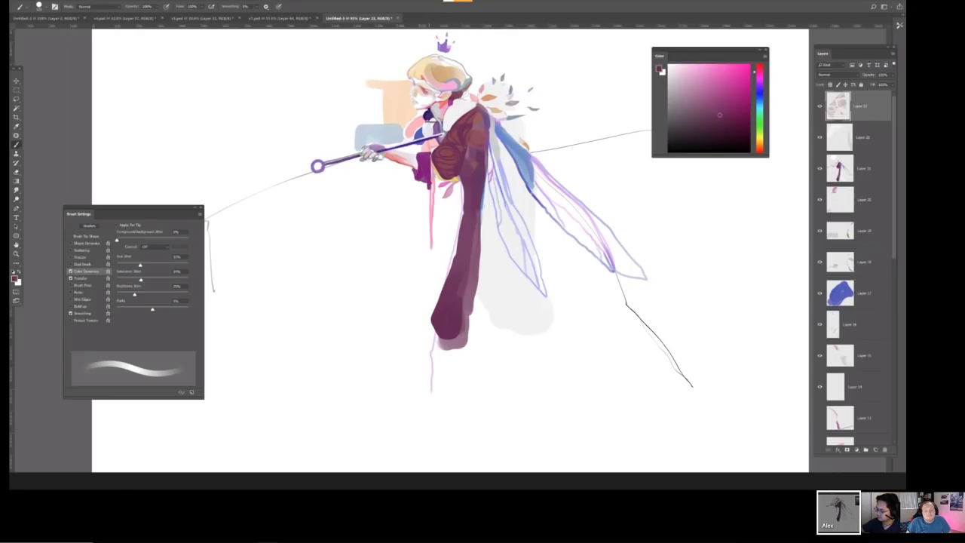
{"action": "left_click_drag", "start_coordinate": [432, 167], "coordinate": [430, 271]}
{"action": "scroll", "coordinate": [447, 123], "scroll_direction": "down", "scroll_amount": 2}
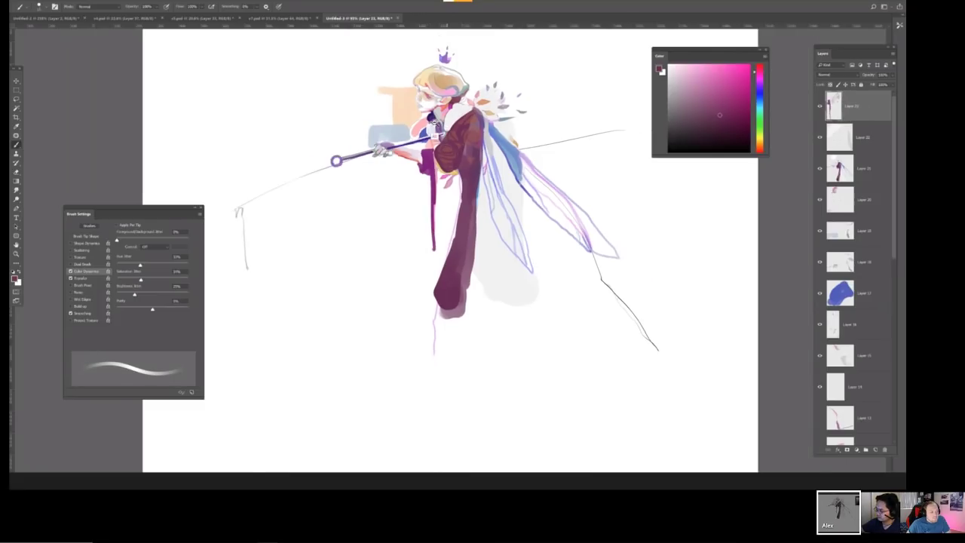
{"action": "scroll", "coordinate": [449, 123], "scroll_direction": "down", "scroll_amount": 2}
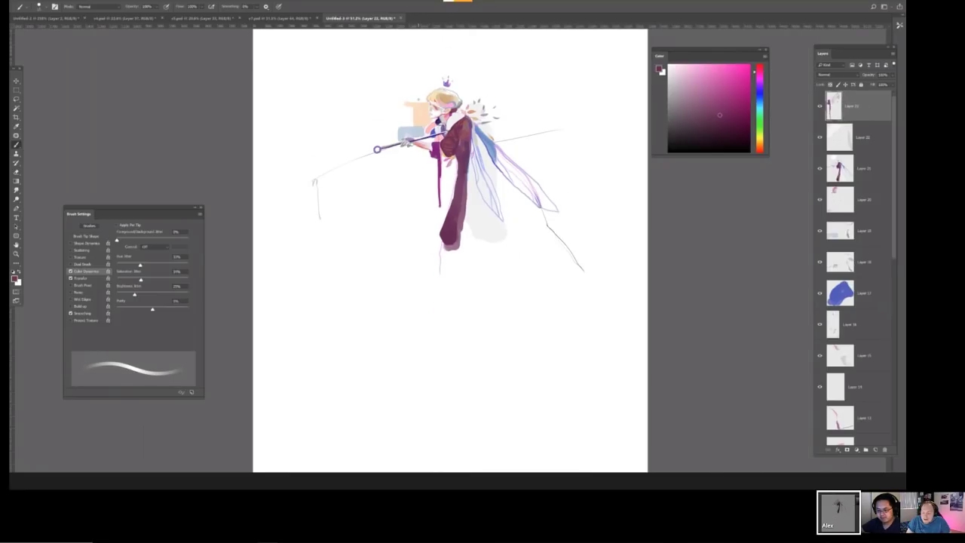
Toggle the top layer with the sleeve pattern and magenta strip to compare, and leave it hidden.
{"action": "left_click", "coordinate": [821, 107]}
{"action": "left_click", "coordinate": [821, 107]}
{"action": "left_click", "coordinate": [821, 107]}
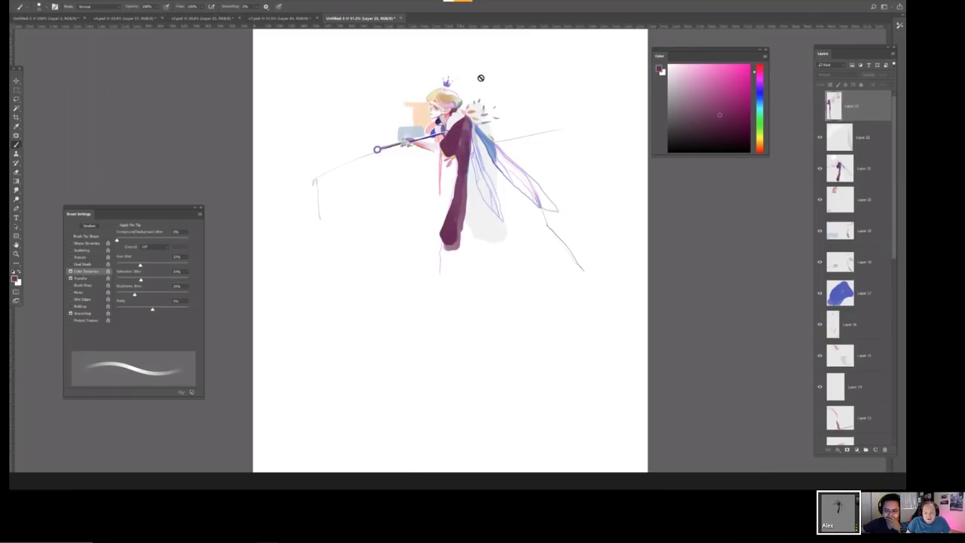
{"action": "scroll", "coordinate": [446, 87], "scroll_direction": "up", "scroll_amount": 2}
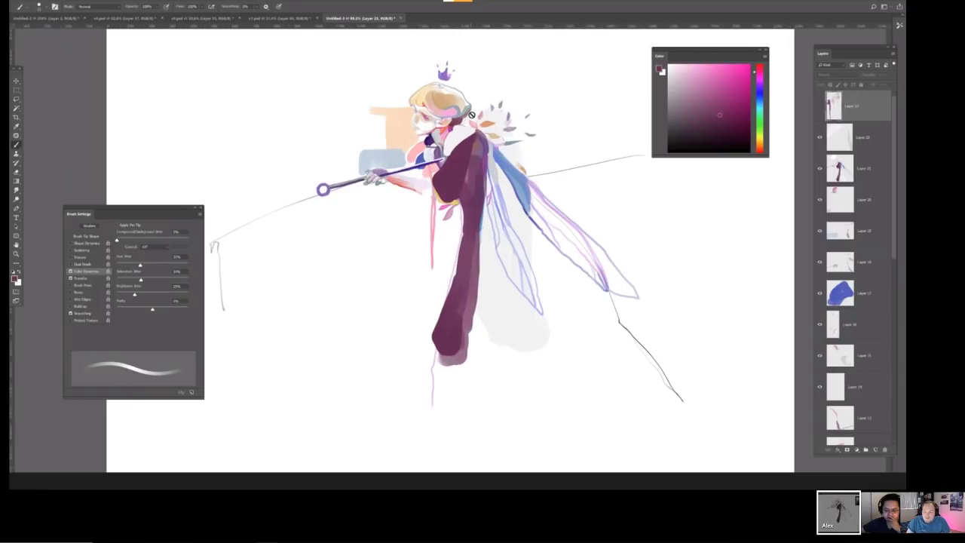
Enlarge the brush and add a new layer above the hidden one.
{"action": "scroll", "coordinate": [481, 104], "scroll_direction": "up", "scroll_amount": 1}
{"action": "scroll", "coordinate": [455, 132], "scroll_direction": "down", "scroll_amount": 1}
{"action": "key", "text": "bracketright"}
{"action": "key", "text": "bracketright"}
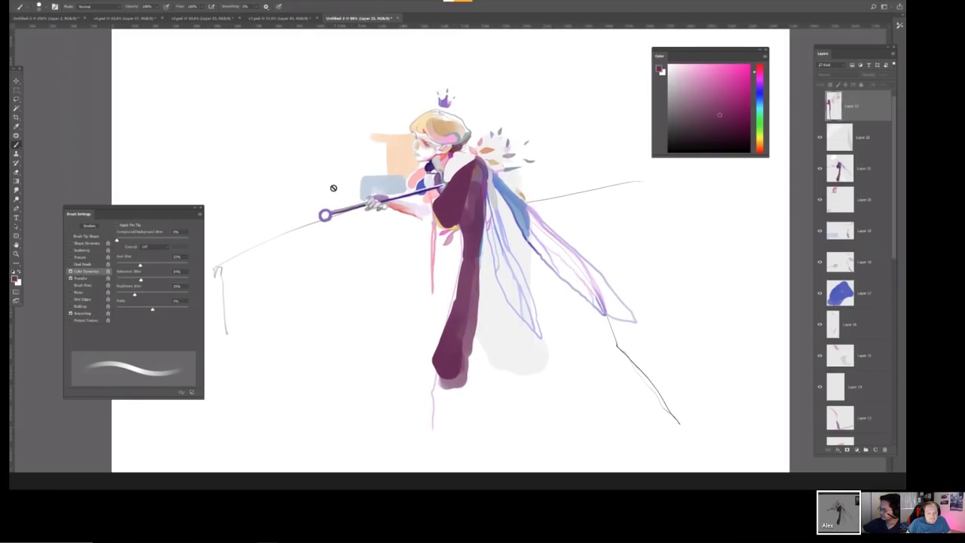
{"action": "key", "text": "ctrl+shift+n"}
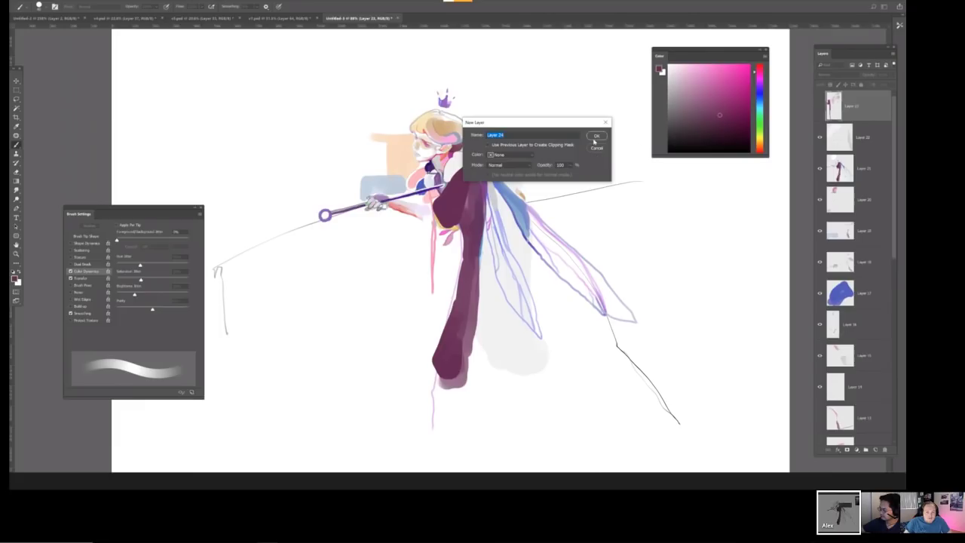
{"action": "left_click", "coordinate": [595, 139]}
{"action": "key", "text": "e"}
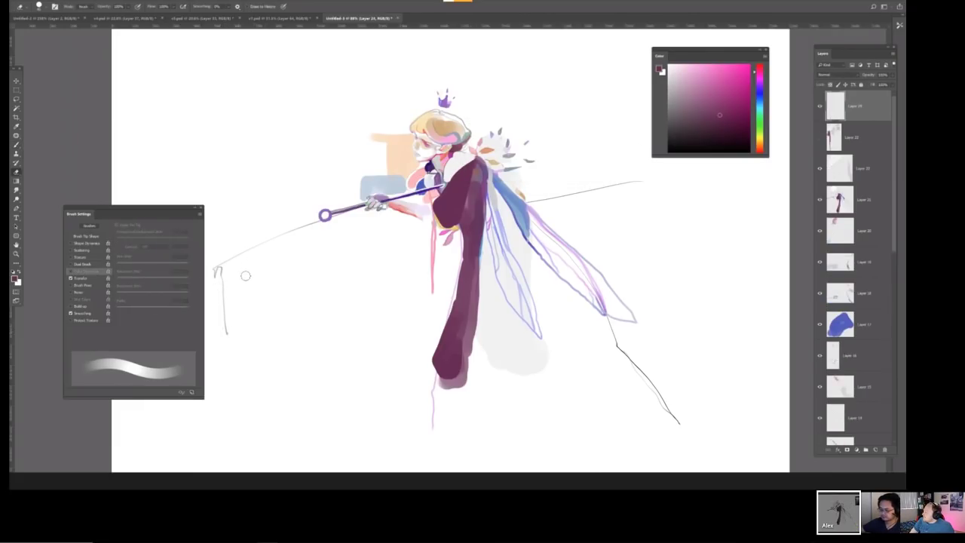
{"action": "key", "text": "b"}
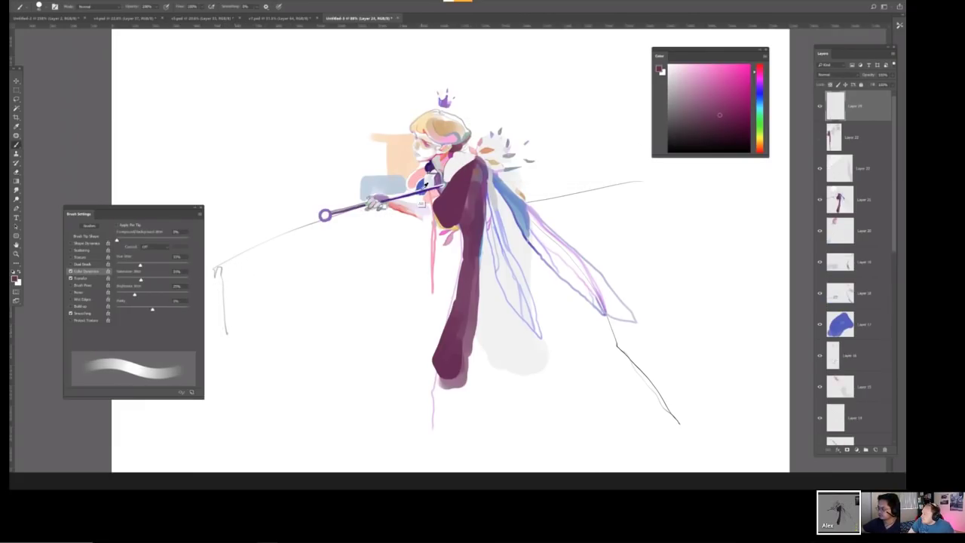
Sample blue from the clothing and try to paint a large purple mass around the bottom of the coat.
{"action": "left_click", "coordinate": [418, 207], "text": "alt"}
{"action": "left_click_drag", "start_coordinate": [388, 250], "coordinate": [385, 312]}
{"action": "key", "text": "ctrl+z"}
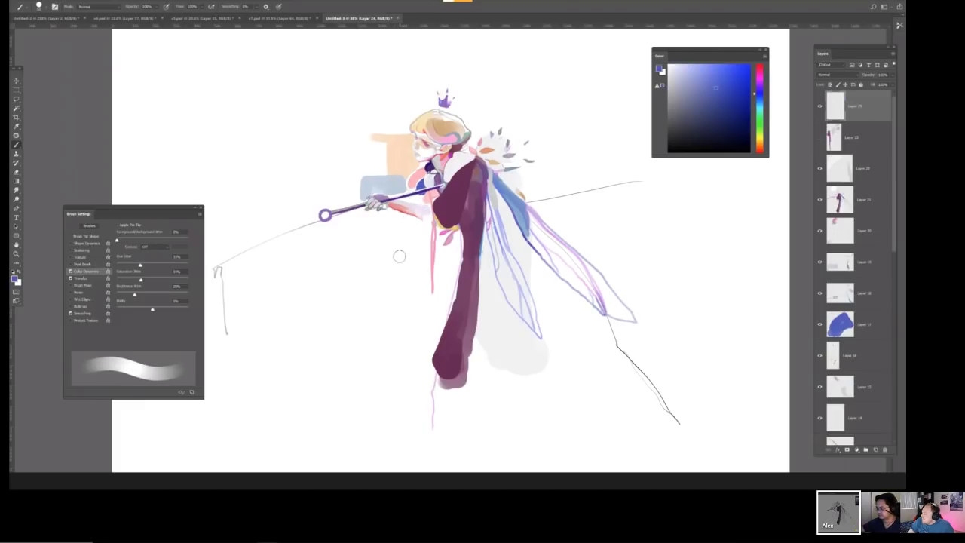
{"action": "mouse_move", "coordinate": [380, 301]}
{"action": "left_mouse_down"}
{"action": "mouse_move", "coordinate": [390, 311]}
{"action": "mouse_move", "coordinate": [370, 332]}
{"action": "mouse_move", "coordinate": [354, 317]}
{"action": "mouse_move", "coordinate": [392, 351]}
{"action": "mouse_move", "coordinate": [406, 340]}
{"action": "mouse_move", "coordinate": [358, 358]}
{"action": "mouse_move", "coordinate": [424, 331]}
{"action": "mouse_move", "coordinate": [421, 392]}
{"action": "mouse_move", "coordinate": [439, 362]}
{"action": "mouse_move", "coordinate": [444, 415]}
{"action": "mouse_move", "coordinate": [438, 400]}
{"action": "mouse_move", "coordinate": [431, 414]}
{"action": "left_mouse_up"}
{"action": "scroll", "coordinate": [445, 301], "scroll_direction": "down", "scroll_amount": 3}
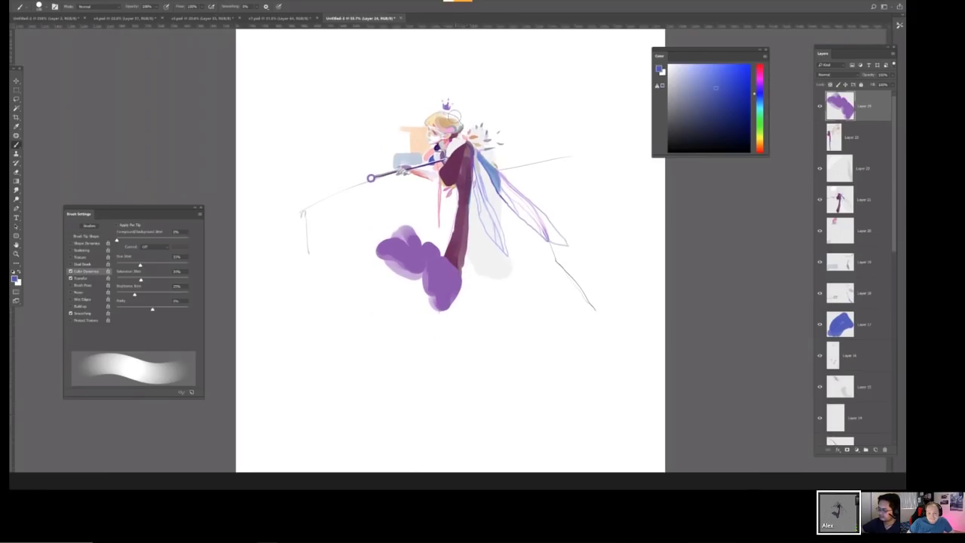
{"action": "key", "text": "ctrl+z"}
Sample the blond hair colour and try to paint large yellow shapes around the coat's lower end.
{"action": "left_click", "coordinate": [442, 131], "text": "alt"}
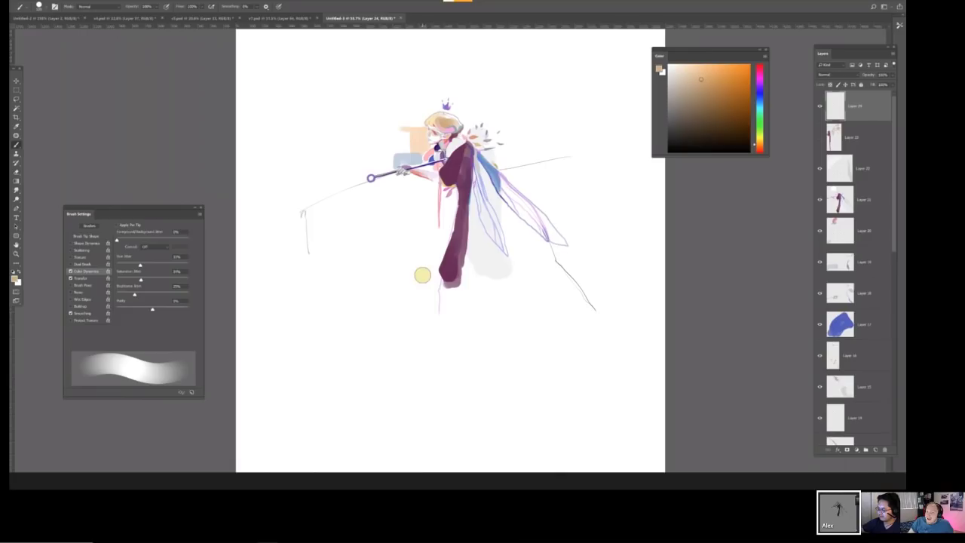
{"action": "mouse_move", "coordinate": [422, 275]}
{"action": "left_mouse_down"}
{"action": "mouse_move", "coordinate": [439, 307]}
{"action": "mouse_move", "coordinate": [465, 272]}
{"action": "mouse_move", "coordinate": [483, 288]}
{"action": "mouse_move", "coordinate": [477, 273]}
{"action": "mouse_move", "coordinate": [489, 315]}
{"action": "mouse_move", "coordinate": [495, 290]}
{"action": "left_mouse_up"}
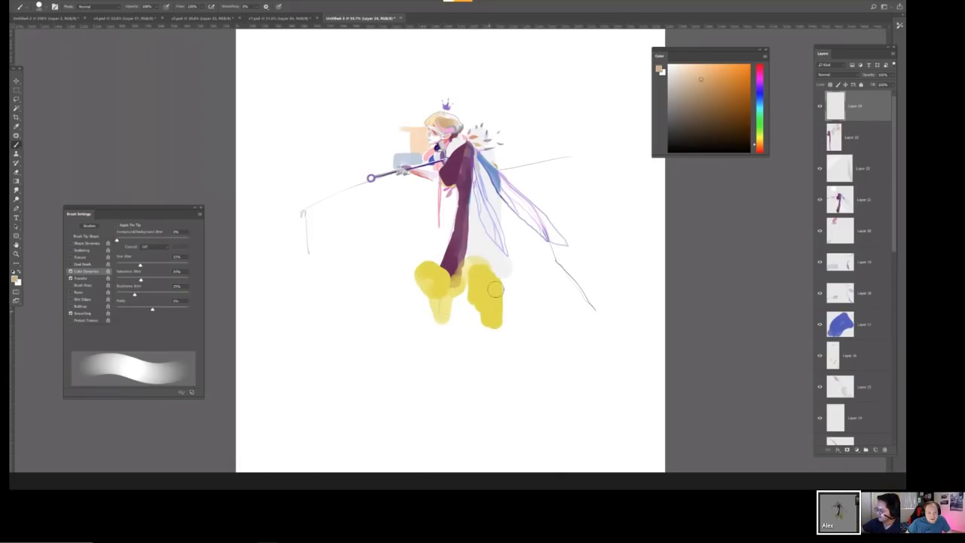
{"action": "key", "text": "ctrl+z"}
Sample a light grey from the clothing and try to paint a large pale grey mass over and below the coat.
{"action": "left_click", "coordinate": [474, 240], "text": "alt"}
{"action": "mouse_move", "coordinate": [472, 248]}
{"action": "left_mouse_down"}
{"action": "mouse_move", "coordinate": [476, 294]}
{"action": "mouse_move", "coordinate": [473, 265]}
{"action": "mouse_move", "coordinate": [464, 294]}
{"action": "mouse_move", "coordinate": [454, 261]}
{"action": "mouse_move", "coordinate": [468, 226]}
{"action": "mouse_move", "coordinate": [449, 290]}
{"action": "left_mouse_up"}
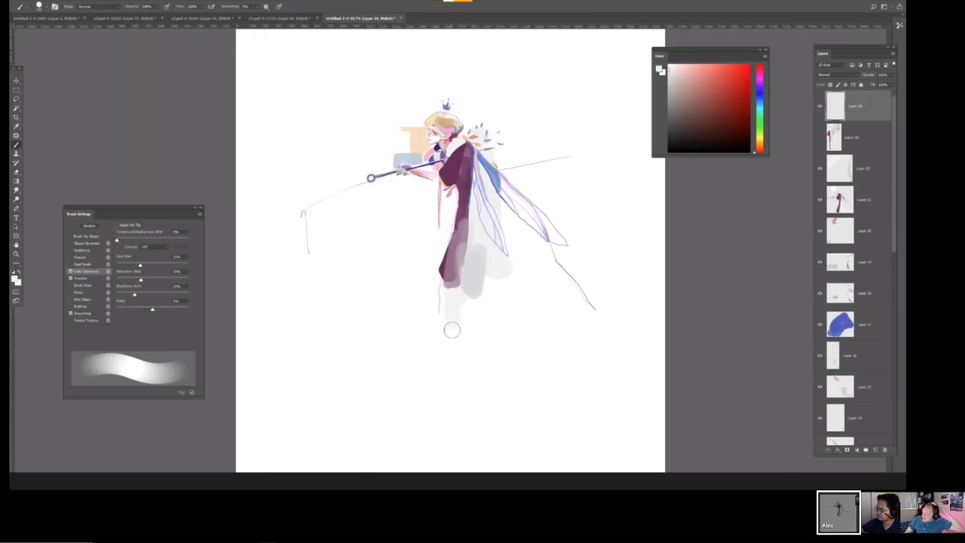
{"action": "mouse_move", "coordinate": [452, 329]}
{"action": "left_mouse_down"}
{"action": "mouse_move", "coordinate": [452, 338]}
{"action": "mouse_move", "coordinate": [489, 287]}
{"action": "mouse_move", "coordinate": [504, 315]}
{"action": "left_mouse_up"}
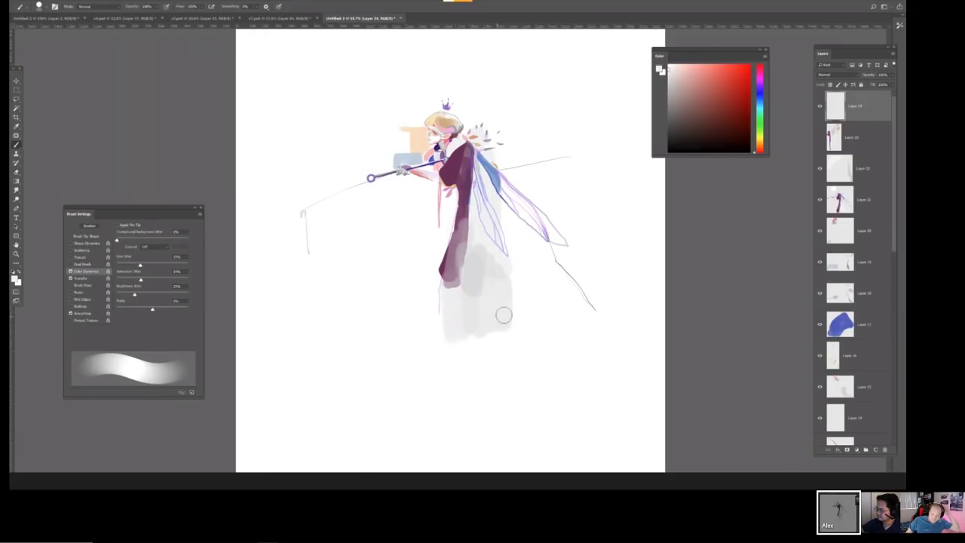
{"action": "mouse_move", "coordinate": [454, 153]}
{"action": "left_mouse_down"}
{"action": "mouse_move", "coordinate": [452, 294]}
{"action": "mouse_move", "coordinate": [468, 227]}
{"action": "mouse_move", "coordinate": [456, 305]}
{"action": "left_mouse_up"}
{"action": "key", "text": "ctrl+z"}
{"action": "key", "text": "ctrl+z"}
{"action": "key", "text": "ctrl+z"}
{"action": "key", "text": "ctrl+z"}
{"action": "key", "text": "ctrl+z"}
{"action": "key", "text": "ctrl+z"}
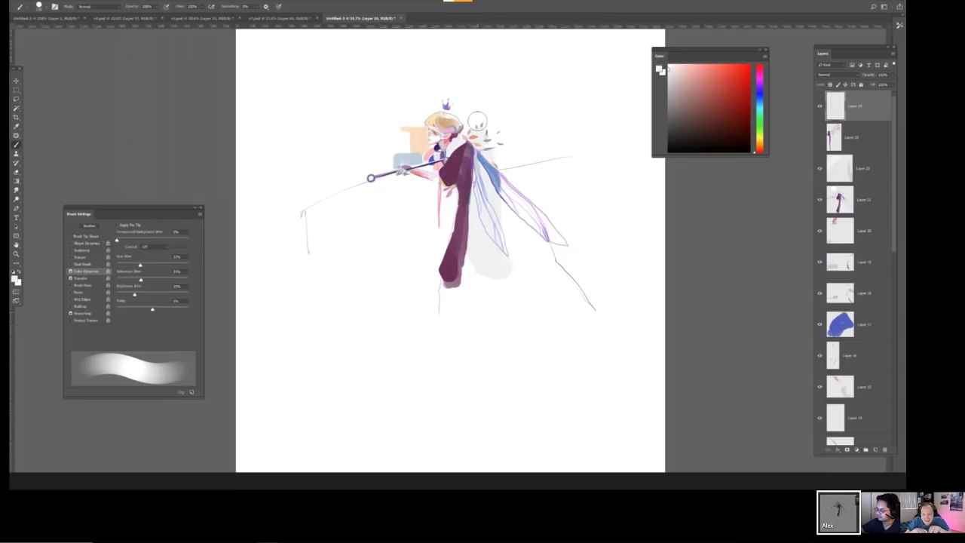
Flip the canvas view horizontally and toggle the maroon coat's layer to check what it contains.
{"action": "key", "text": "h"}
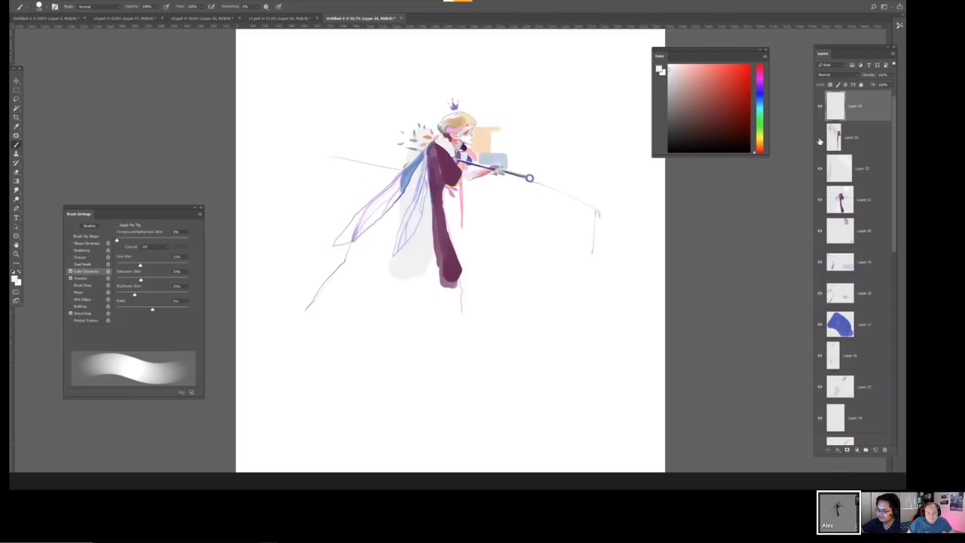
{"action": "left_click", "coordinate": [820, 201]}
{"action": "left_click", "coordinate": [821, 200]}
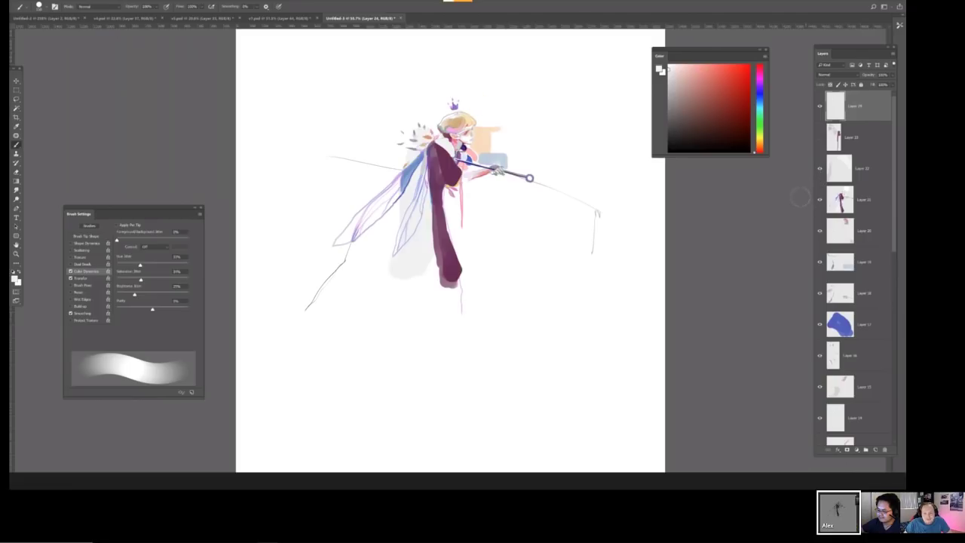
Select the coat's layer and try to erase the long lower part of the coat with a larger eraser.
{"action": "key", "text": "e"}
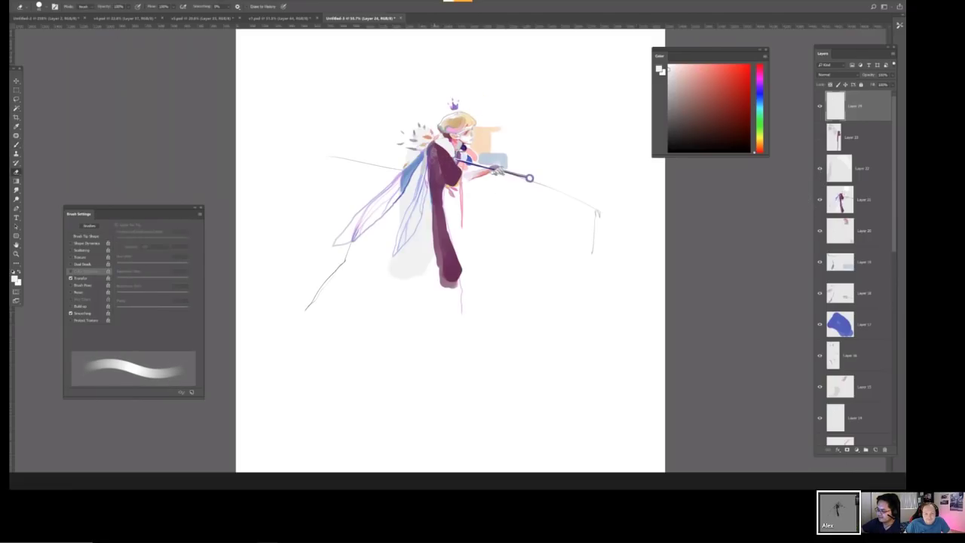
{"action": "left_click", "coordinate": [859, 214]}
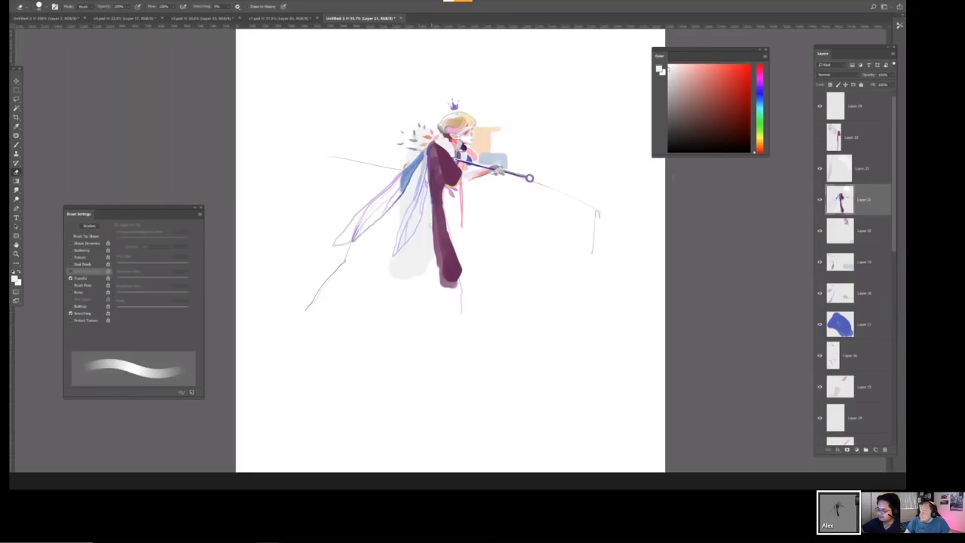
{"action": "key", "text": "bracketright"}
{"action": "key", "text": "bracketright"}
{"action": "mouse_move", "coordinate": [438, 162]}
{"action": "left_mouse_down"}
{"action": "mouse_move", "coordinate": [458, 298]}
{"action": "mouse_move", "coordinate": [443, 280]}
{"action": "left_mouse_up"}
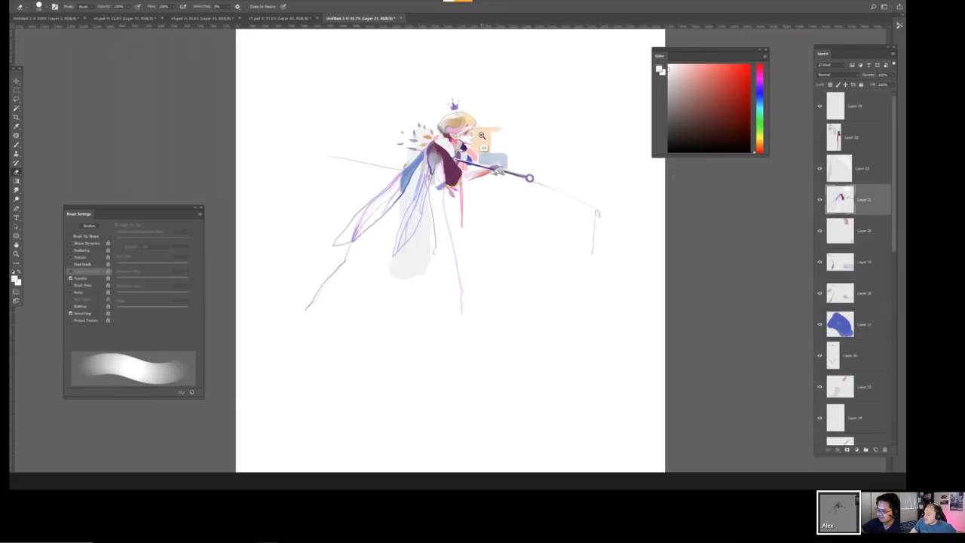
Try to erase the remaining maroon sleeve with a large eraser, and undo the coat erasures.
{"action": "scroll", "coordinate": [467, 143], "scroll_direction": "up", "scroll_amount": 2}
{"action": "key", "text": "bracketleft"}
{"action": "key", "text": "bracketleft"}
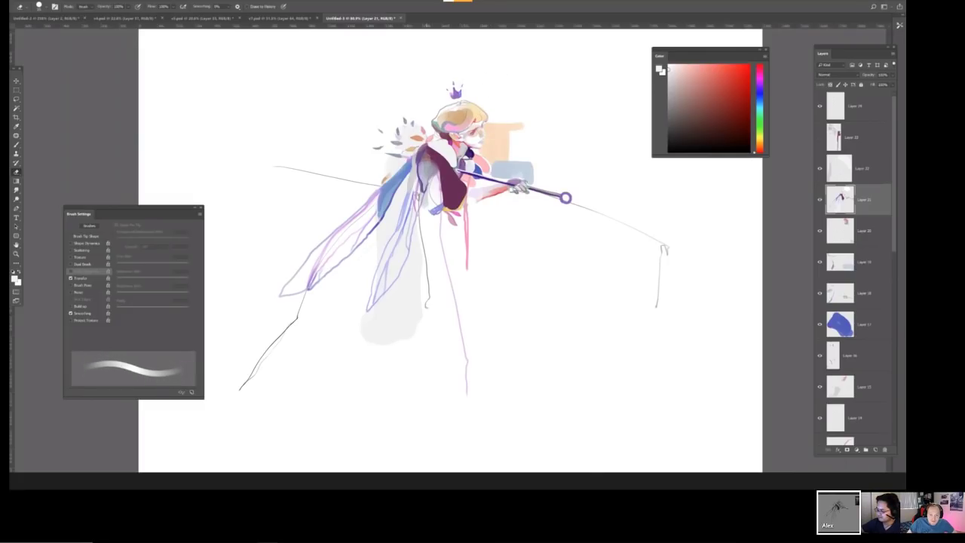
{"action": "key", "text": "bracketright"}
{"action": "key", "text": "bracketright"}
{"action": "key", "text": "bracketright"}
{"action": "key", "text": "bracketright"}
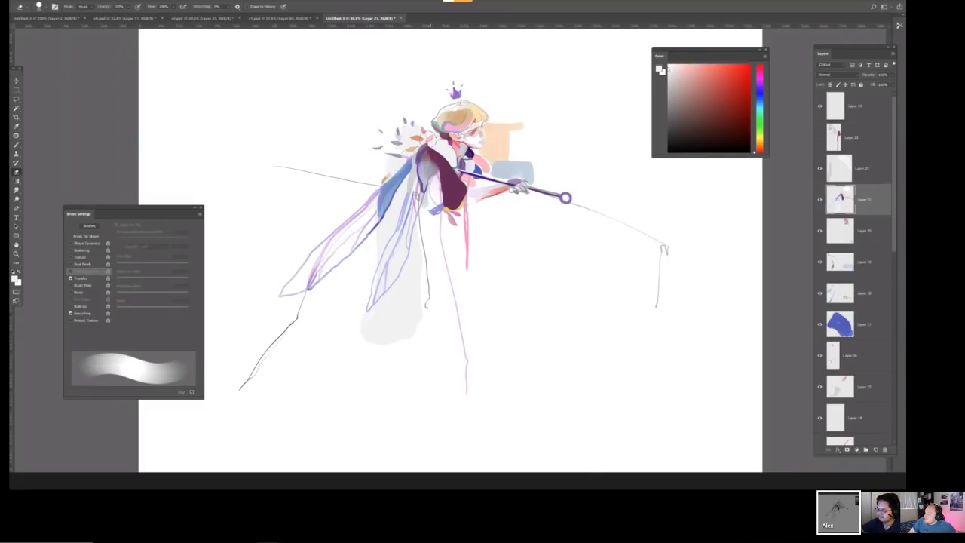
{"action": "mouse_move", "coordinate": [419, 148]}
{"action": "left_mouse_down"}
{"action": "mouse_move", "coordinate": [441, 173]}
{"action": "mouse_move", "coordinate": [449, 219]}
{"action": "mouse_move", "coordinate": [455, 174]}
{"action": "mouse_move", "coordinate": [451, 213]}
{"action": "mouse_move", "coordinate": [429, 177]}
{"action": "mouse_move", "coordinate": [429, 197]}
{"action": "left_mouse_up"}
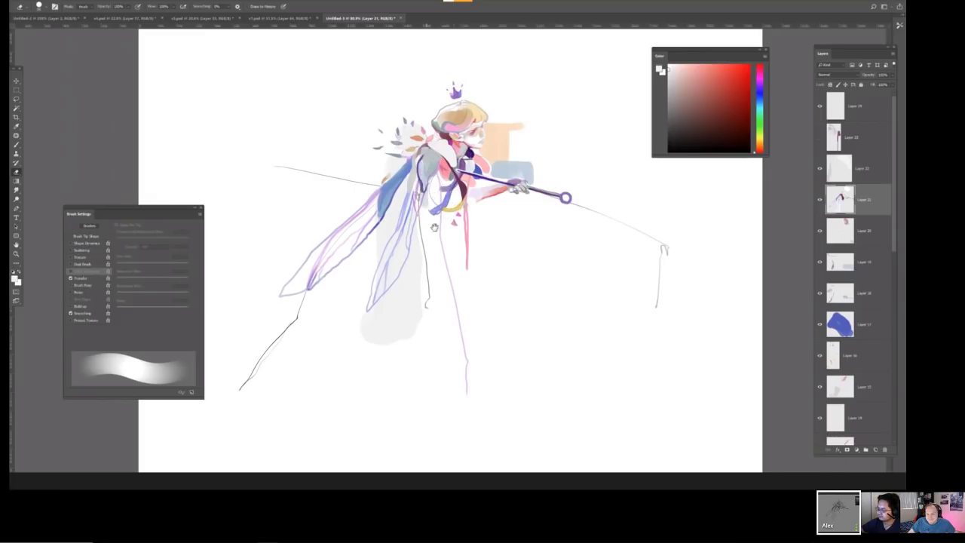
{"action": "scroll", "coordinate": [452, 192], "scroll_direction": "down", "scroll_amount": 3}
{"action": "key", "text": "ctrl+z"}
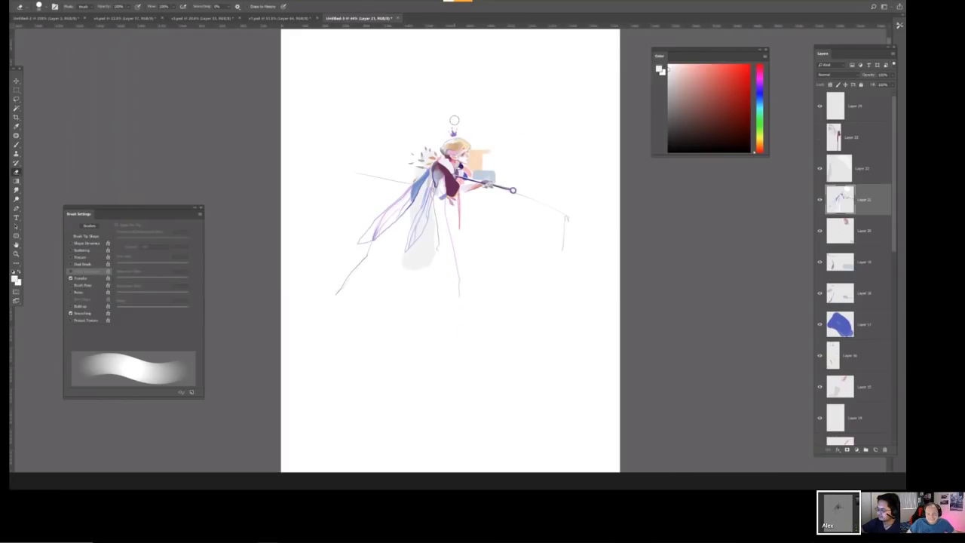
{"action": "key", "text": "ctrl+z"}
{"action": "key", "text": "ctrl+z"}
Try to paint light grey over the maroon sleeve and shoulder with the brush.
{"action": "key", "text": "b"}
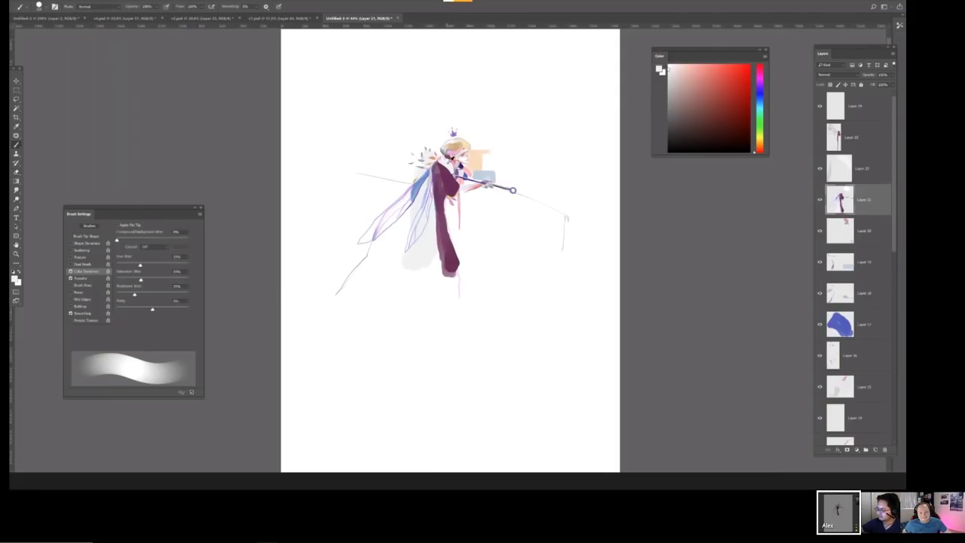
{"action": "mouse_move", "coordinate": [451, 160]}
{"action": "left_mouse_down"}
{"action": "mouse_move", "coordinate": [442, 185]}
{"action": "mouse_move", "coordinate": [436, 172]}
{"action": "mouse_move", "coordinate": [449, 196]}
{"action": "left_mouse_up"}
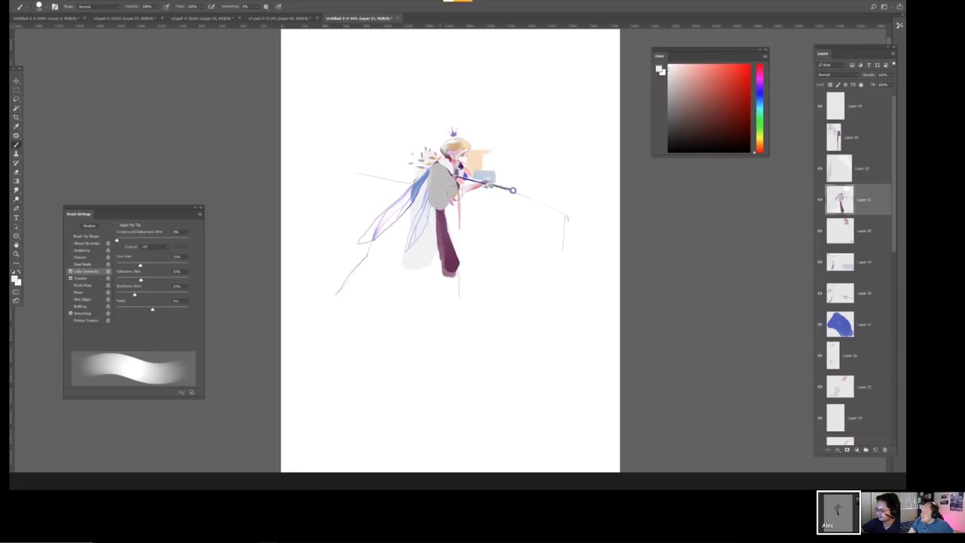
{"action": "key", "text": "ctrl+z"}
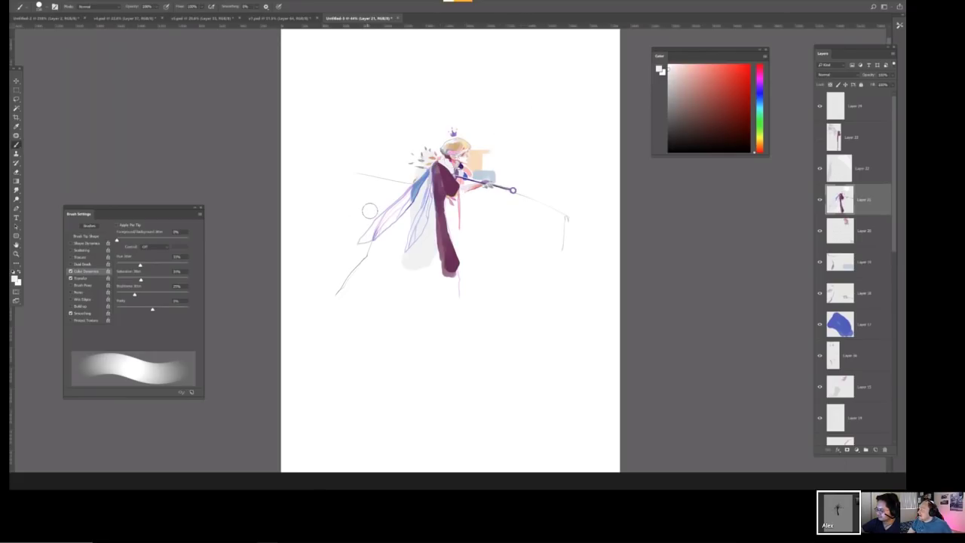
Sample blue from the wing and fill the two long wing shapes with light blue and lavender strokes.
{"action": "left_click", "coordinate": [411, 193], "text": "alt"}
{"action": "mouse_move", "coordinate": [414, 187]}
{"action": "left_mouse_down"}
{"action": "mouse_move", "coordinate": [395, 208]}
{"action": "mouse_move", "coordinate": [413, 192]}
{"action": "mouse_move", "coordinate": [362, 242]}
{"action": "left_mouse_up"}
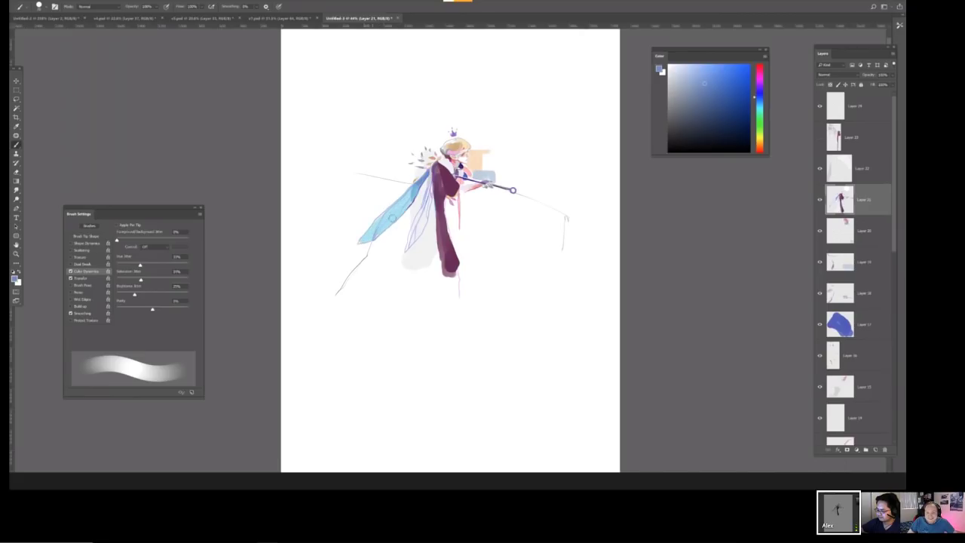
{"action": "left_click_drag", "start_coordinate": [430, 189], "coordinate": [407, 241]}
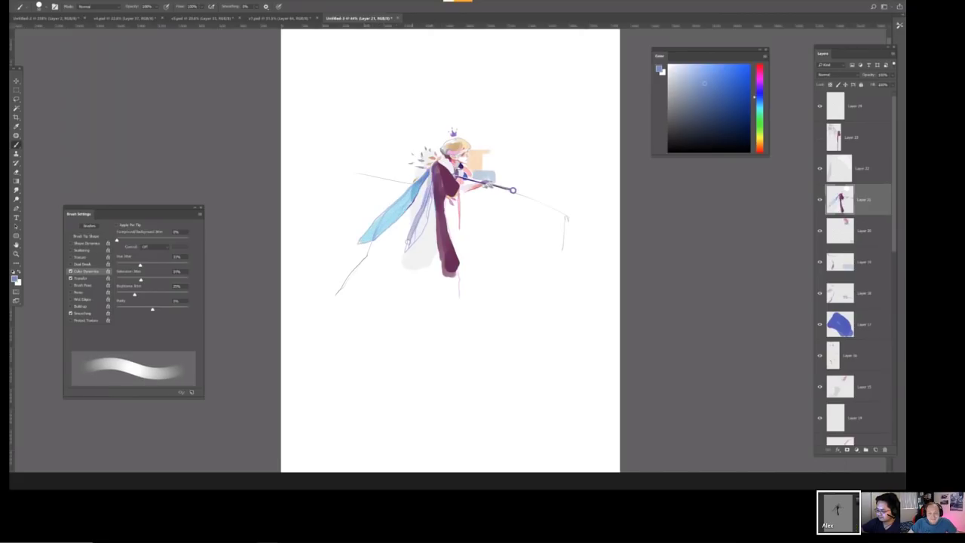
{"action": "left_click_drag", "start_coordinate": [424, 208], "coordinate": [409, 246]}
{"action": "left_click_drag", "start_coordinate": [431, 189], "coordinate": [405, 252]}
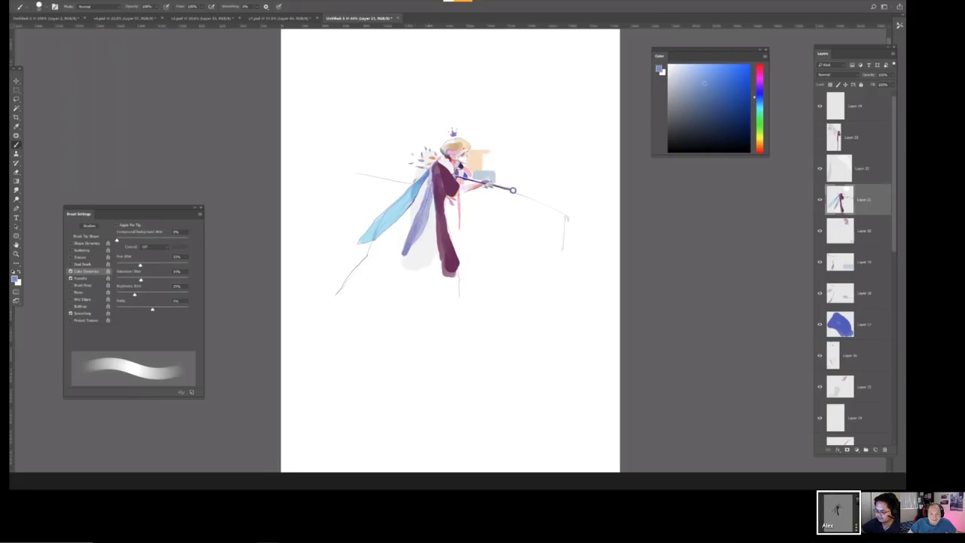
{"action": "key", "text": "ctrl+minus"}
{"action": "key", "text": "h"}
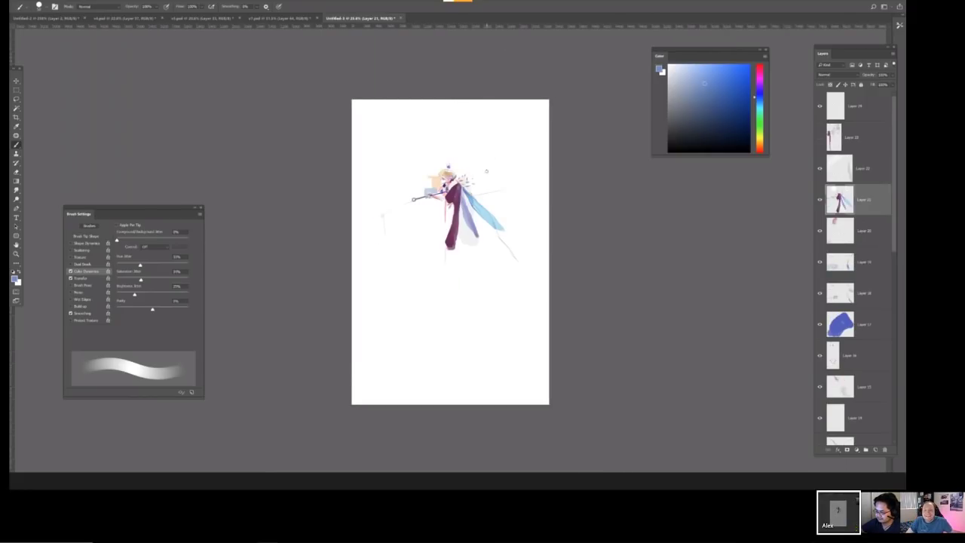
Add a new layer above all others, sample the peach background block and reduce the brush size.
{"action": "key", "text": "ctrl+plus"}
{"action": "key", "text": "ctrl+plus"}
{"action": "left_click", "coordinate": [833, 110]}
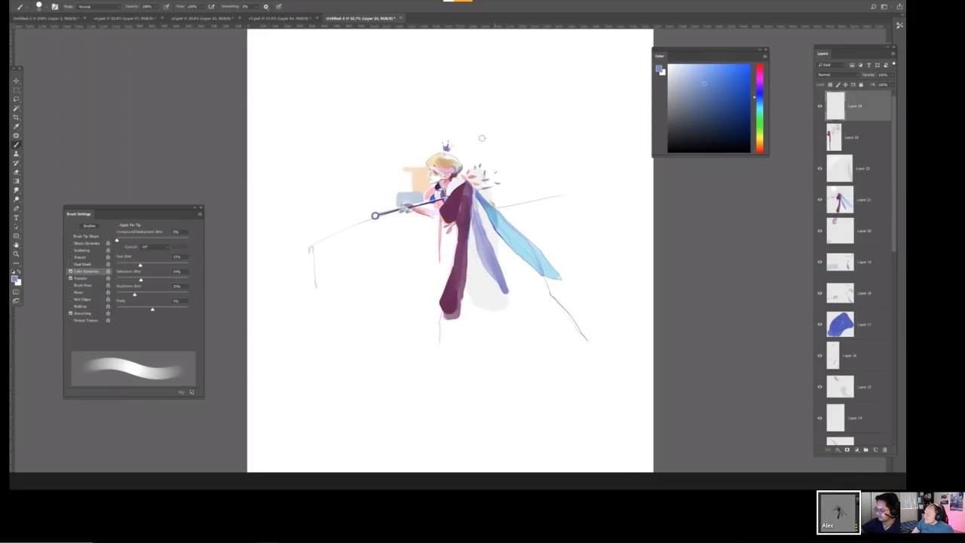
{"action": "key", "text": "ctrl+shift+n"}
{"action": "key", "text": "Return"}
{"action": "left_click", "coordinate": [416, 185], "text": "alt"}
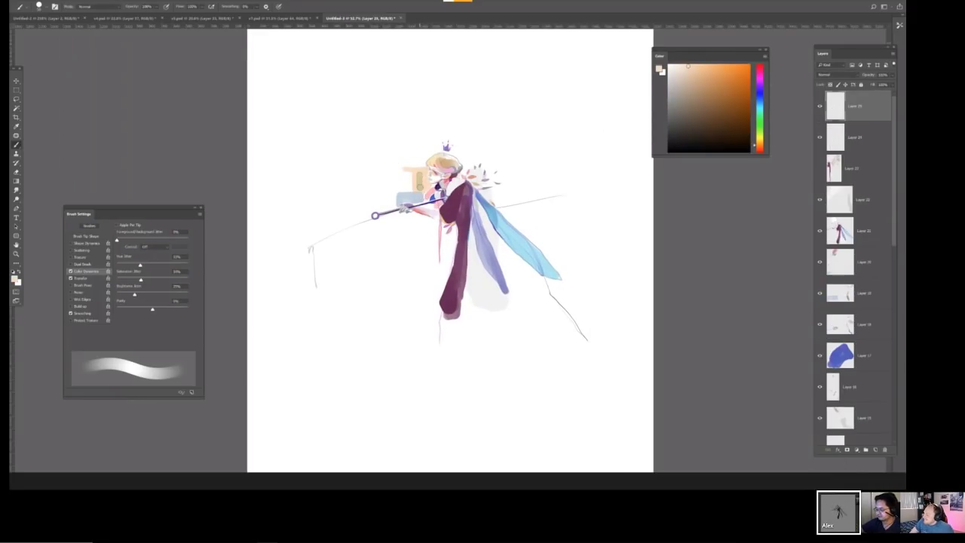
{"action": "key", "text": "alt+BackSpace"}
{"action": "key", "text": "bracketleft"}
{"action": "key", "text": "bracketleft"}
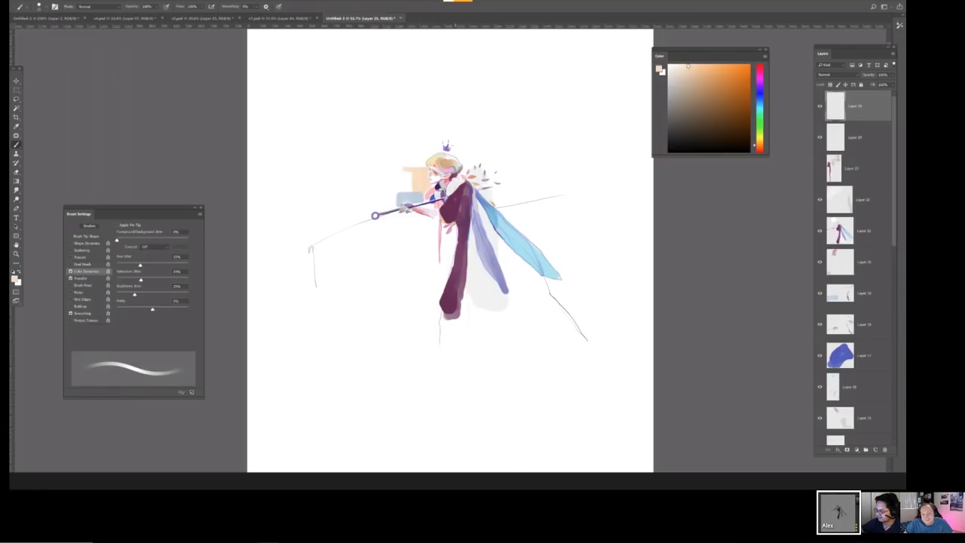
{"action": "key", "text": "bracketleft"}
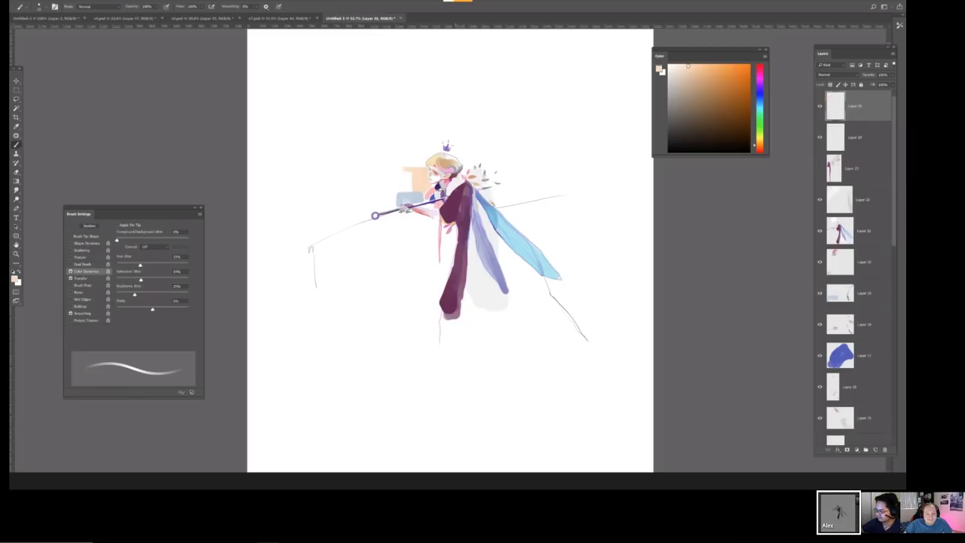
{"action": "key", "text": "x"}
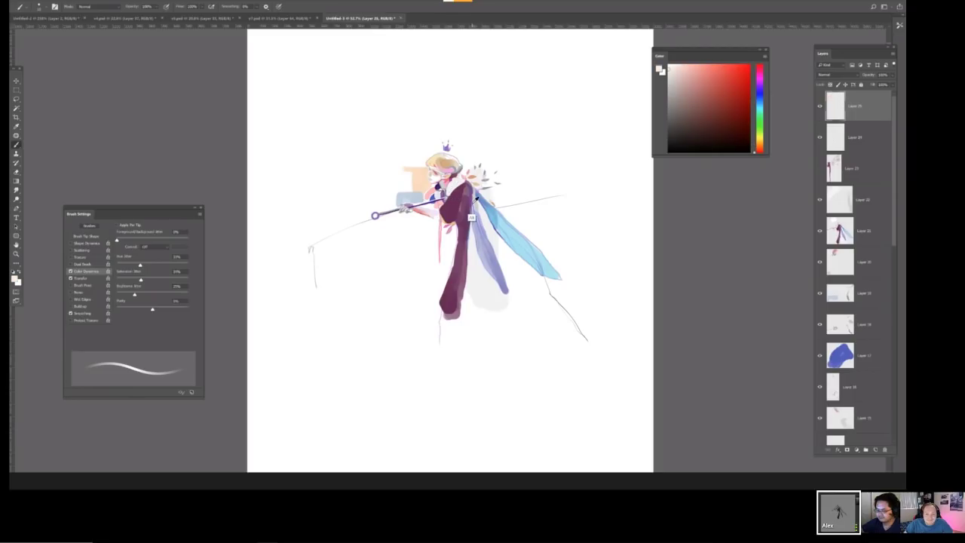
Sample purple from the clothing and try to paint tall purple panels in front of the coat.
{"action": "left_click", "coordinate": [471, 218], "text": "alt"}
{"action": "key", "text": "bracketright"}
{"action": "mouse_move", "coordinate": [445, 198]}
{"action": "left_mouse_down"}
{"action": "mouse_move", "coordinate": [435, 239]}
{"action": "mouse_move", "coordinate": [439, 210]}
{"action": "mouse_move", "coordinate": [434, 230]}
{"action": "mouse_move", "coordinate": [422, 225]}
{"action": "mouse_move", "coordinate": [437, 267]}
{"action": "mouse_move", "coordinate": [419, 234]}
{"action": "mouse_move", "coordinate": [416, 272]}
{"action": "mouse_move", "coordinate": [414, 217]}
{"action": "mouse_move", "coordinate": [413, 302]}
{"action": "mouse_move", "coordinate": [424, 307]}
{"action": "mouse_move", "coordinate": [442, 268]}
{"action": "mouse_move", "coordinate": [431, 317]}
{"action": "mouse_move", "coordinate": [410, 314]}
{"action": "mouse_move", "coordinate": [434, 323]}
{"action": "mouse_move", "coordinate": [437, 306]}
{"action": "left_mouse_up"}
{"action": "key", "text": "bracketright"}
{"action": "key", "text": "ctrl+z"}
{"action": "key", "text": "ctrl+z"}
{"action": "mouse_move", "coordinate": [441, 270]}
{"action": "left_mouse_down"}
{"action": "mouse_move", "coordinate": [451, 226]}
{"action": "mouse_move", "coordinate": [443, 287]}
{"action": "left_mouse_up"}
{"action": "mouse_move", "coordinate": [446, 237]}
{"action": "left_mouse_down"}
{"action": "mouse_move", "coordinate": [443, 296]}
{"action": "mouse_move", "coordinate": [442, 223]}
{"action": "left_mouse_up"}
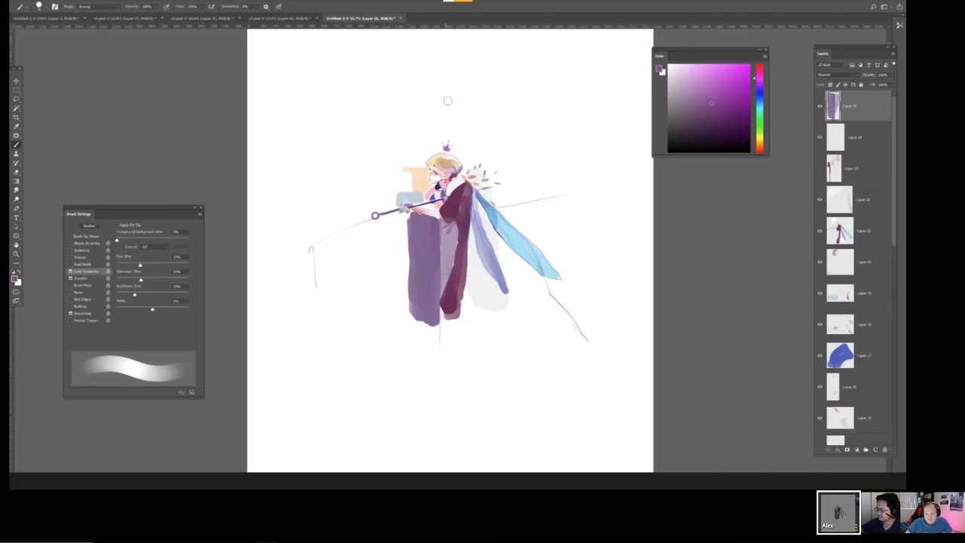
{"action": "key", "text": "ctrl+shift+h"}
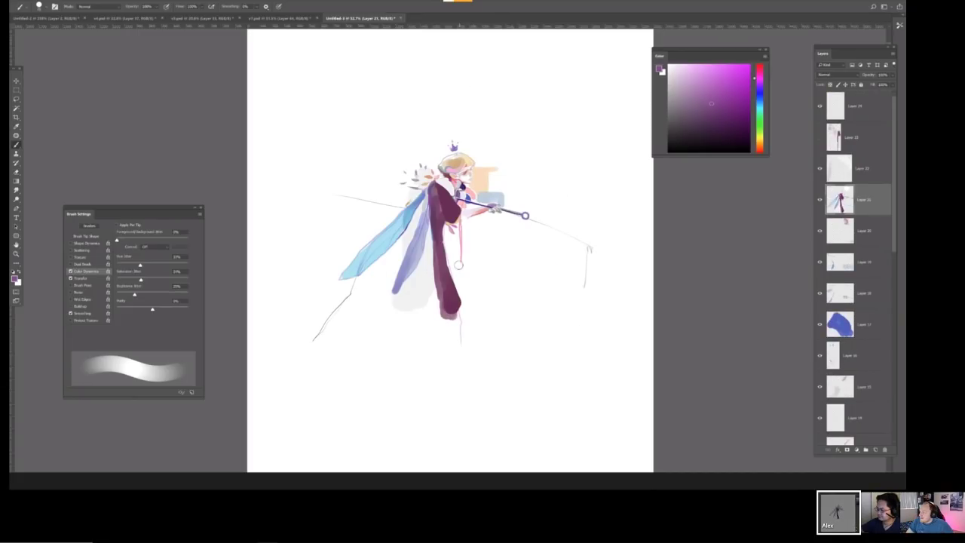
Erase the long lower part of the maroon coat, keeping only the sleeve and a pointed tip beneath it.
{"action": "key", "text": "e"}
{"action": "left_click_drag", "start_coordinate": [445, 240], "coordinate": [445, 336]}
{"action": "mouse_move", "coordinate": [449, 202]}
{"action": "left_mouse_down"}
{"action": "mouse_move", "coordinate": [433, 240]}
{"action": "mouse_move", "coordinate": [432, 212]}
{"action": "left_mouse_up"}
{"action": "key", "text": "bracketleft"}
{"action": "key", "text": "bracketleft"}
{"action": "key", "text": "bracketleft"}
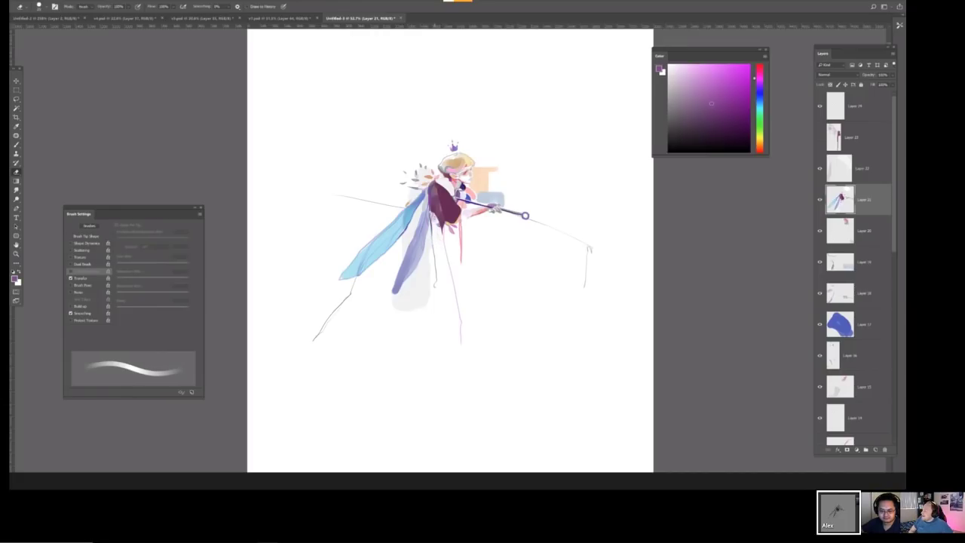
{"action": "scroll", "coordinate": [445, 198], "scroll_direction": "up", "scroll_amount": 3}
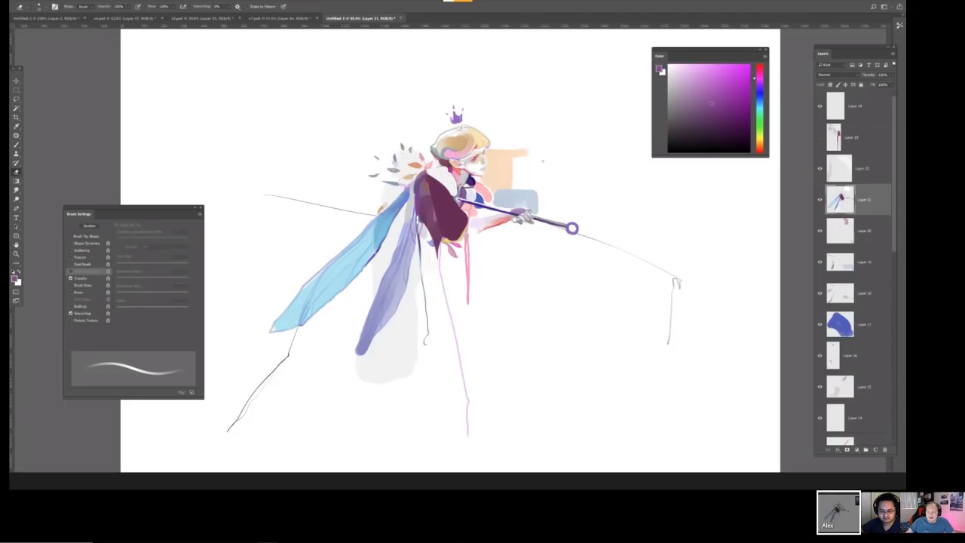
Toggle the two layers directly above the coat's layer to compare them, and select the lower of the two.
{"action": "left_click", "coordinate": [820, 169]}
{"action": "left_click", "coordinate": [819, 169]}
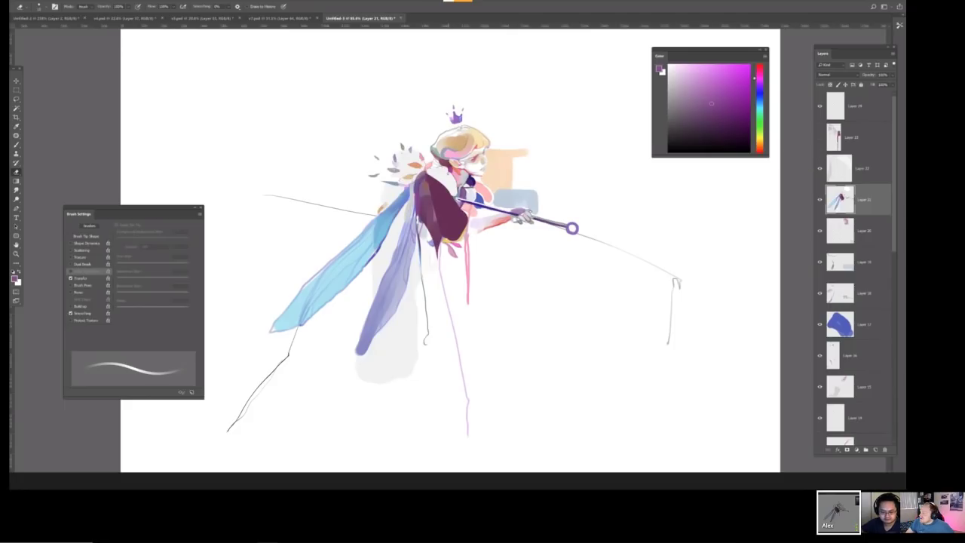
{"action": "key", "text": "bracketright"}
{"action": "key", "text": "bracketright"}
{"action": "key", "text": "bracketright"}
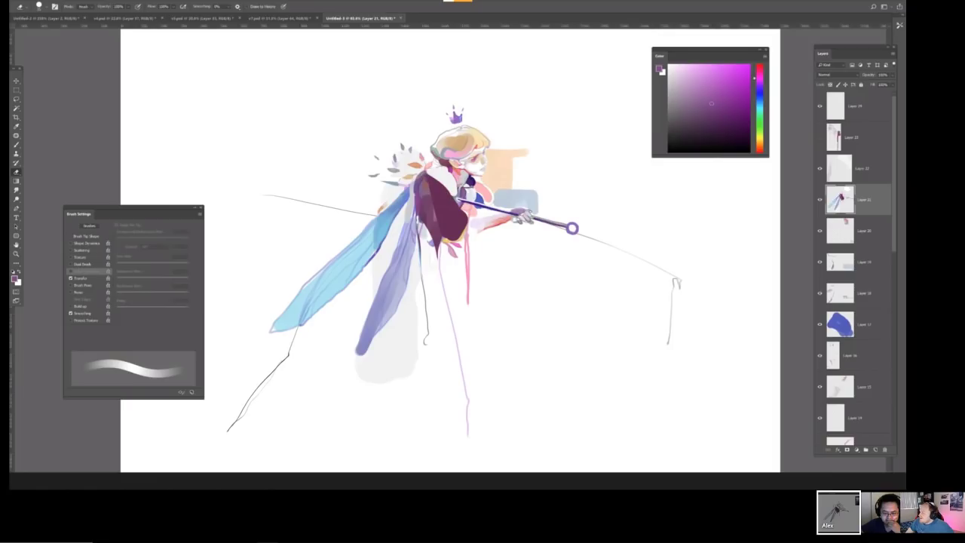
{"action": "key", "text": "alt+bracketright"}
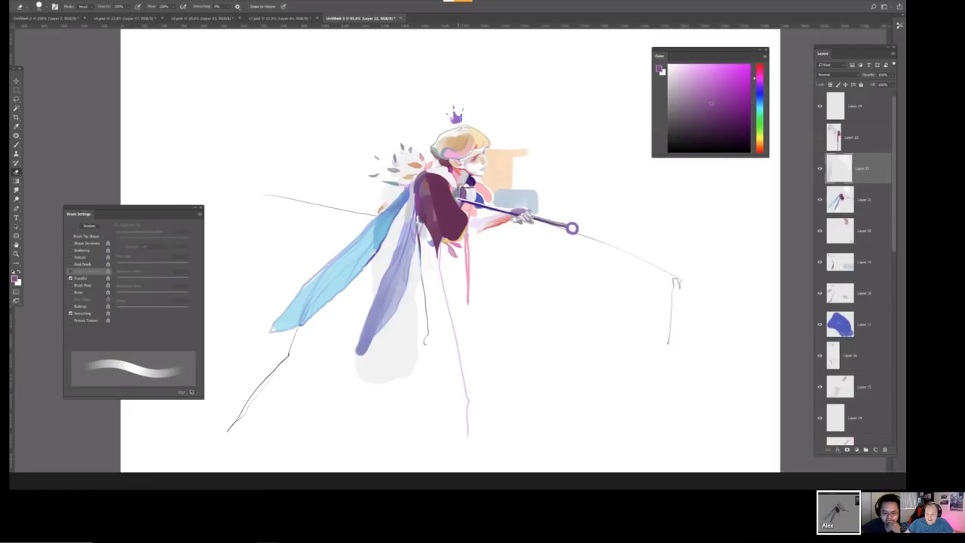
{"action": "left_click", "coordinate": [821, 138]}
{"action": "left_click", "coordinate": [820, 138]}
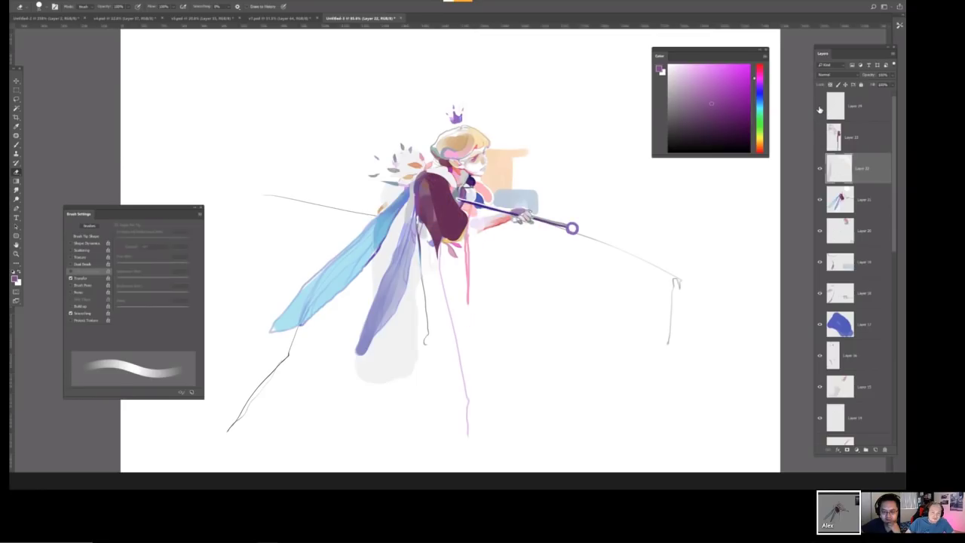
Sample the wing's light blue, add a new layer on top and paint a rounded blue shape over the shoulder.
{"action": "left_click", "coordinate": [837, 106]}
{"action": "key", "text": "b"}
{"action": "left_click", "coordinate": [361, 245], "text": "alt"}
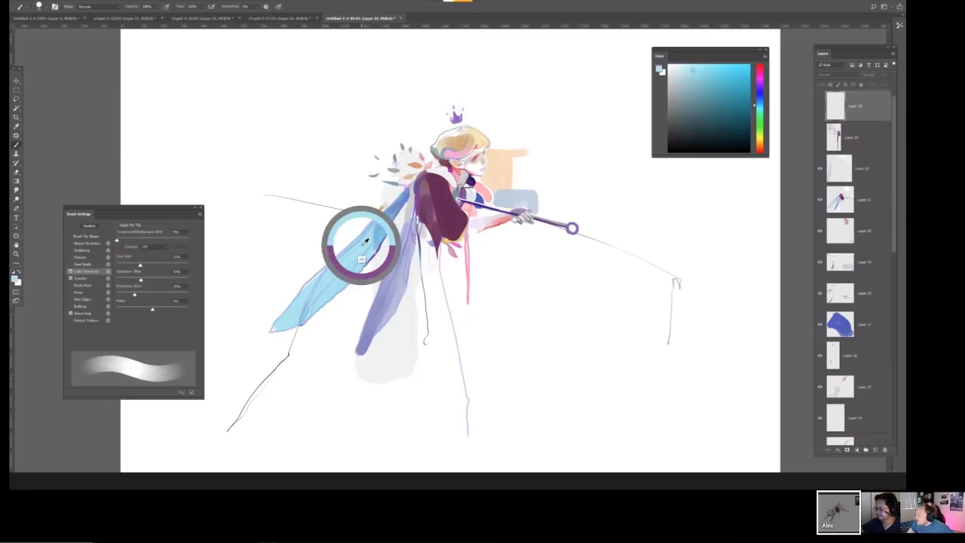
{"action": "key", "text": "ctrl+shift+n"}
{"action": "key", "text": "Return"}
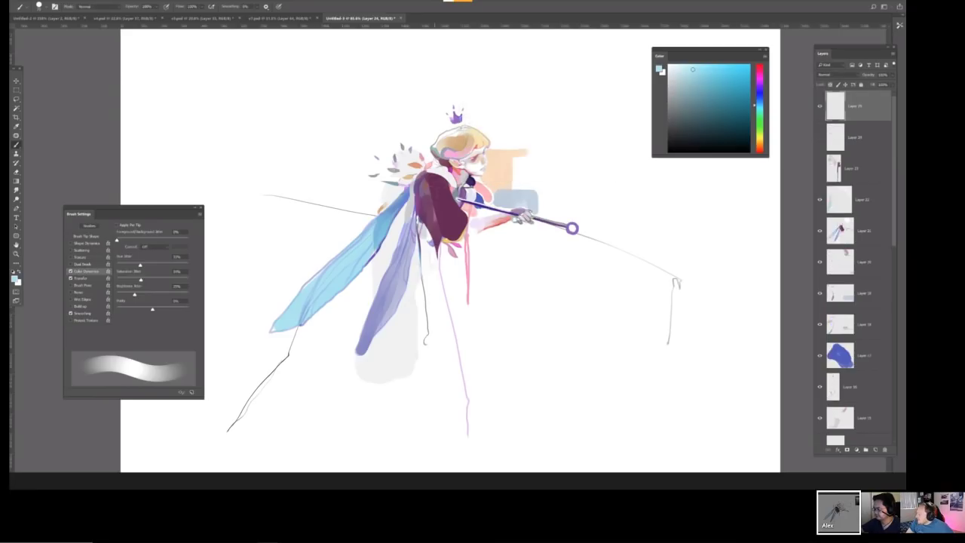
{"action": "left_click", "coordinate": [427, 187]}
{"action": "left_click_drag", "start_coordinate": [427, 188], "coordinate": [438, 215]}
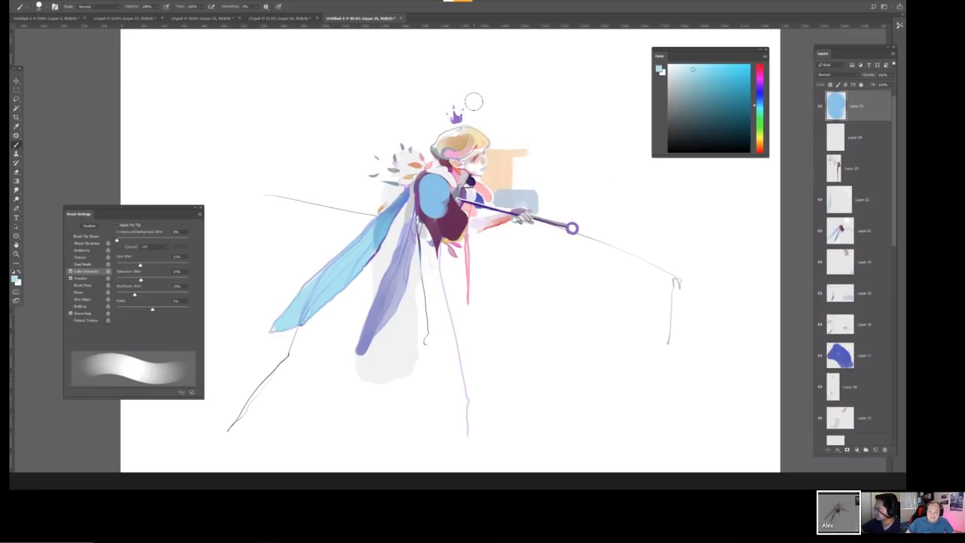
Paint a small green accent along the lower edge of the blue shoulder shape with a reduced brush.
{"action": "key", "text": "bracketleft"}
{"action": "key", "text": "bracketleft"}
{"action": "key", "text": "bracketleft"}
{"action": "key", "text": "bracketleft"}
{"action": "key", "text": "bracketleft"}
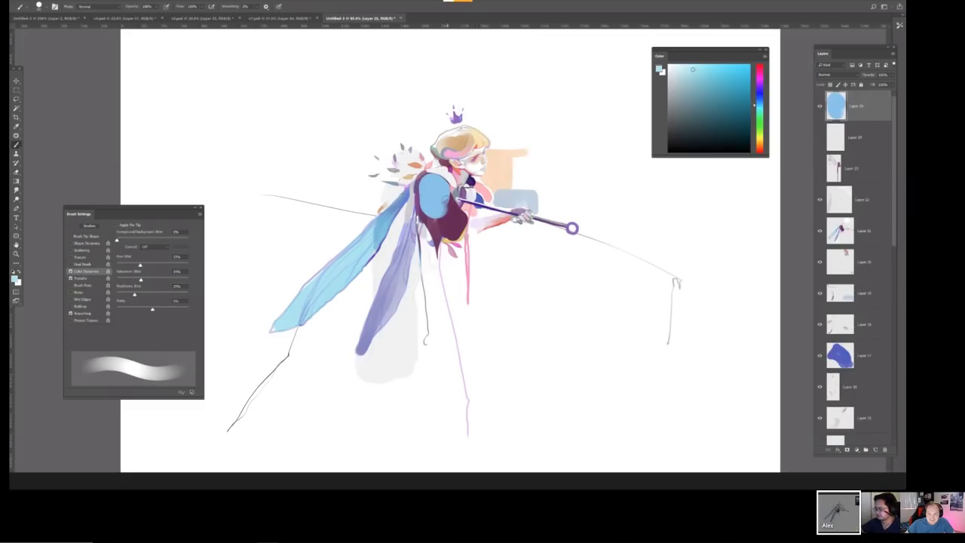
{"action": "left_click_drag", "start_coordinate": [448, 196], "coordinate": [449, 211]}
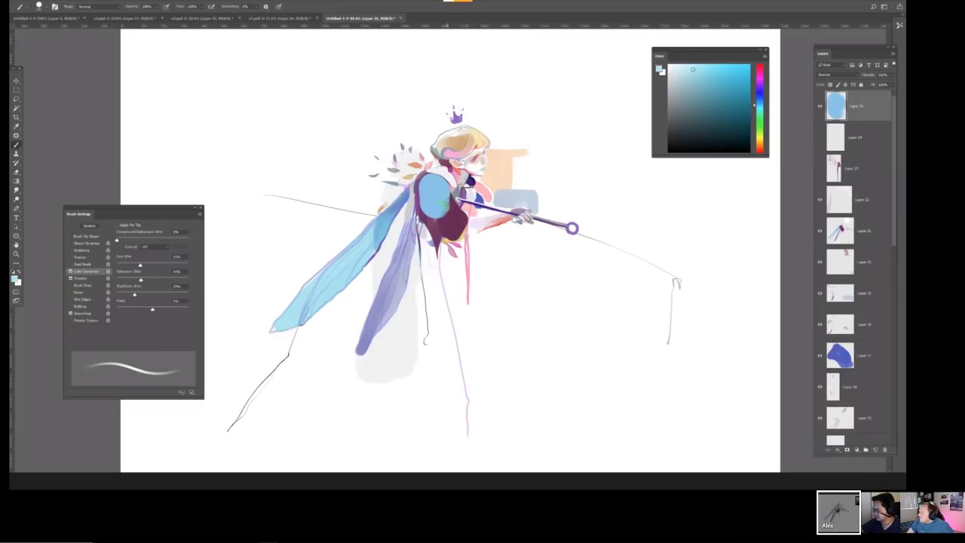
{"action": "key", "text": "bracketleft"}
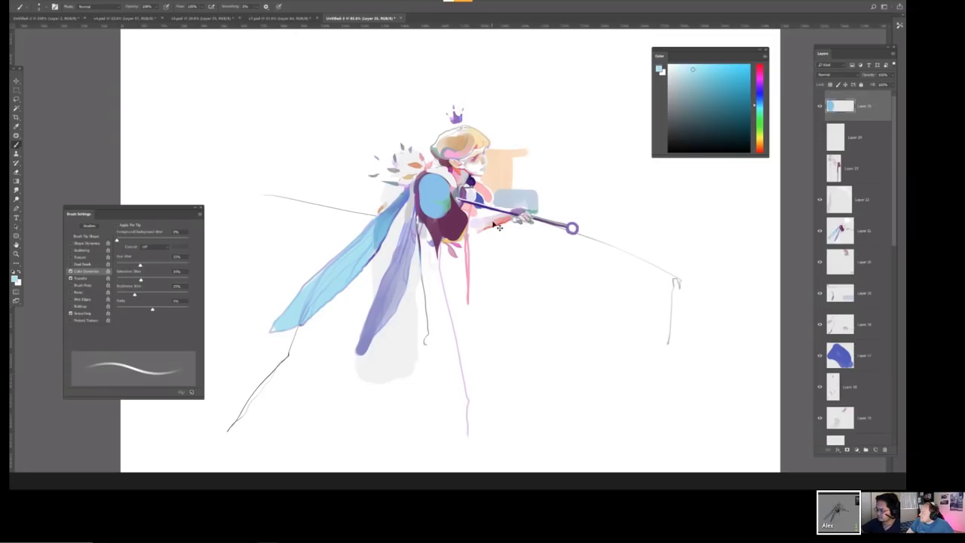
Mirror the canvas, sample the green accent and extend green shading around the blue shoulder shape with a fine brush.
{"action": "key", "text": "h"}
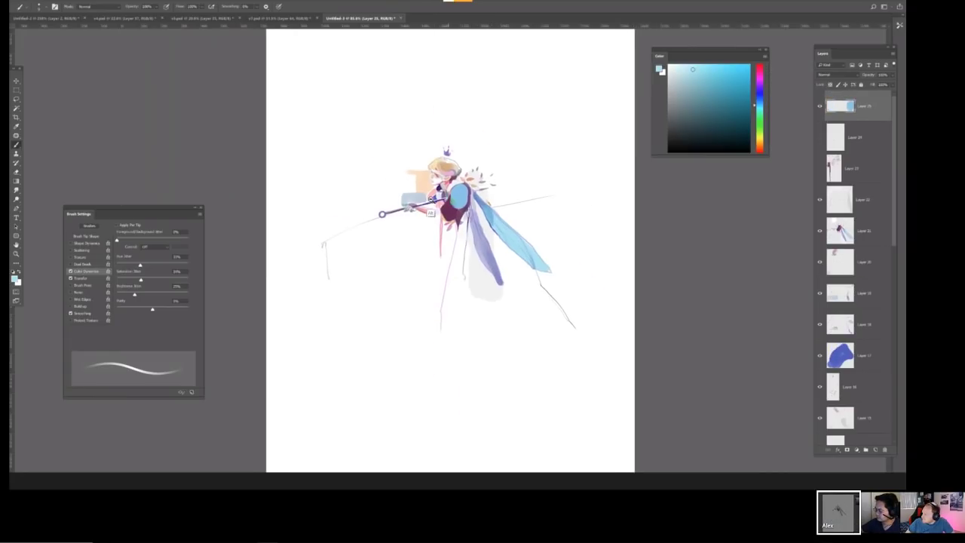
{"action": "key", "text": "bracketright"}
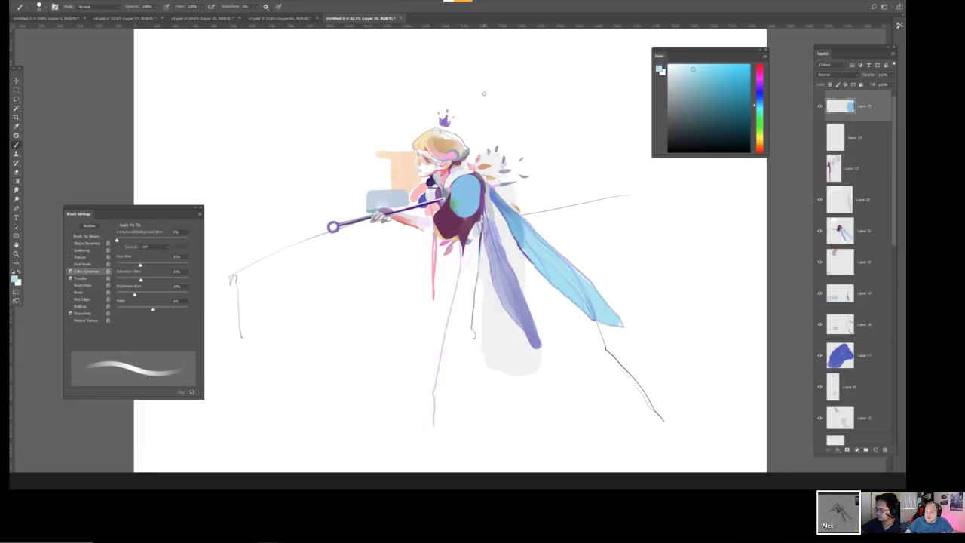
{"action": "key", "text": "bracketleft"}
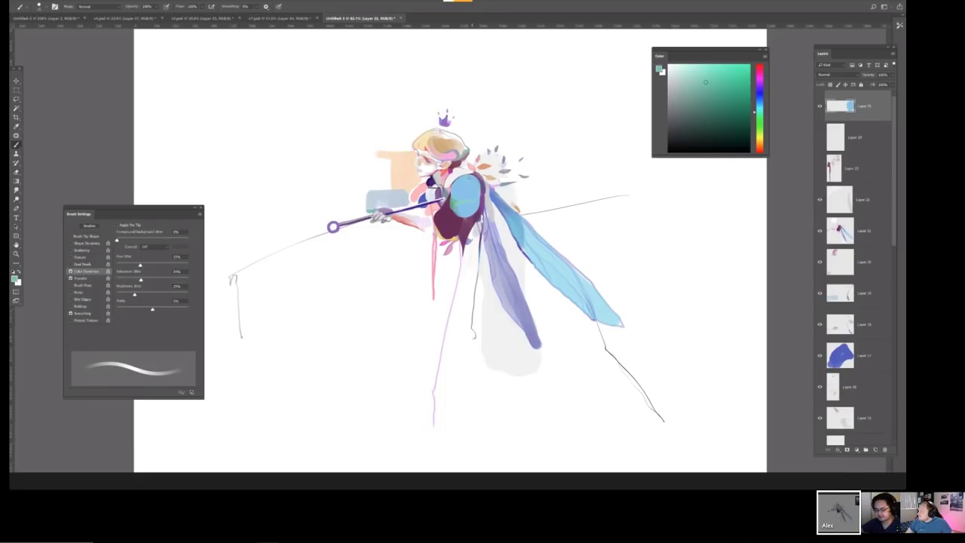
{"action": "key", "text": "bracketleft"}
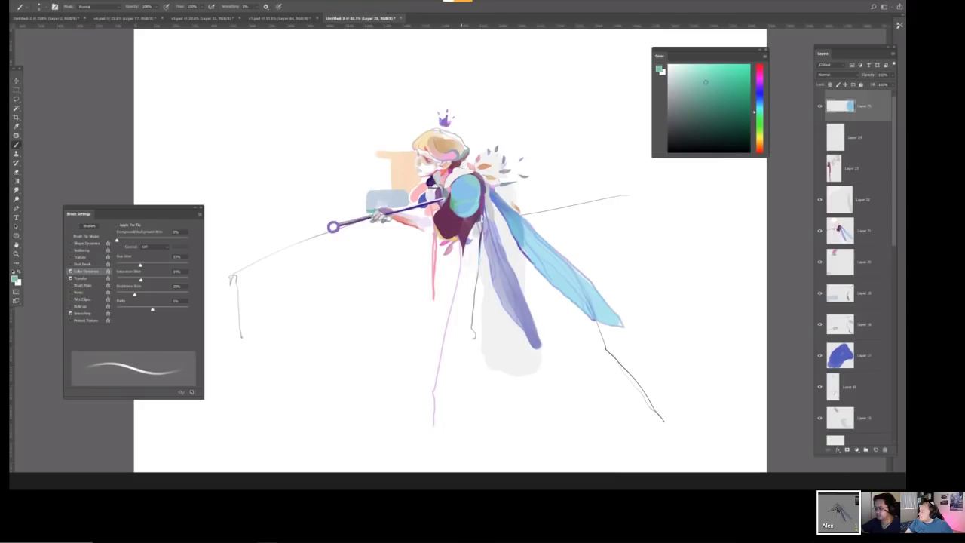
{"action": "key", "text": "bracketleft"}
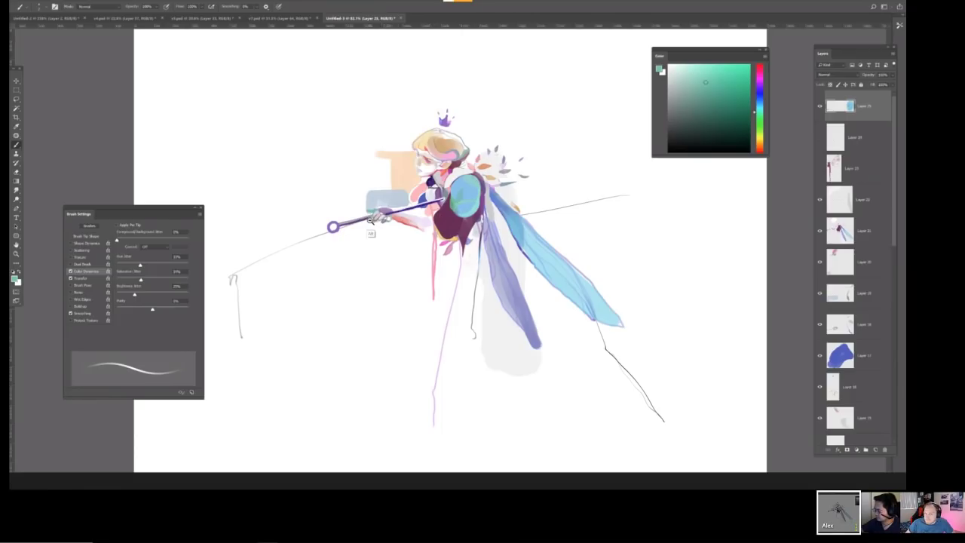
Toggle the shoulder shape's layer to compare the painting with and without it.
{"action": "scroll", "coordinate": [372, 217], "scroll_direction": "up", "scroll_amount": 3}
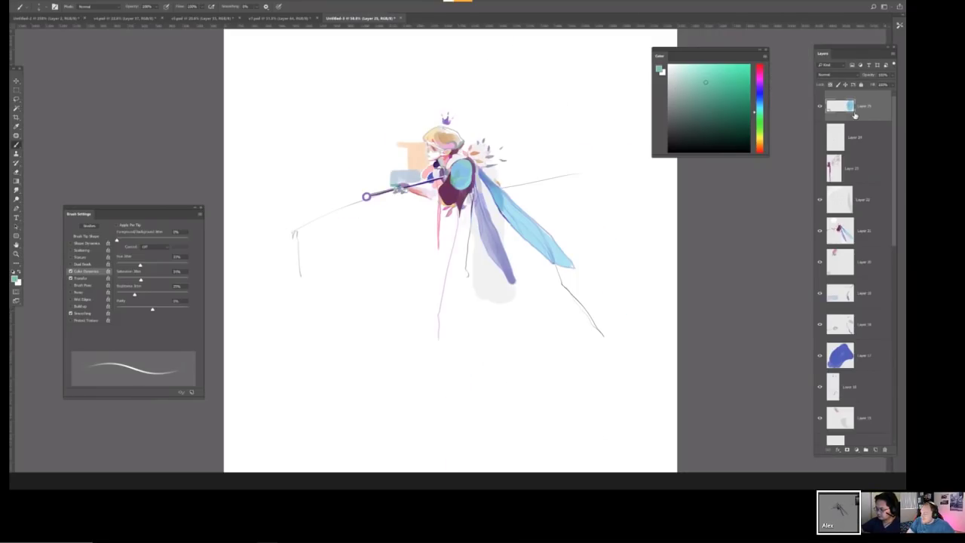
{"action": "left_click", "coordinate": [820, 106]}
{"action": "left_click", "coordinate": [819, 106]}
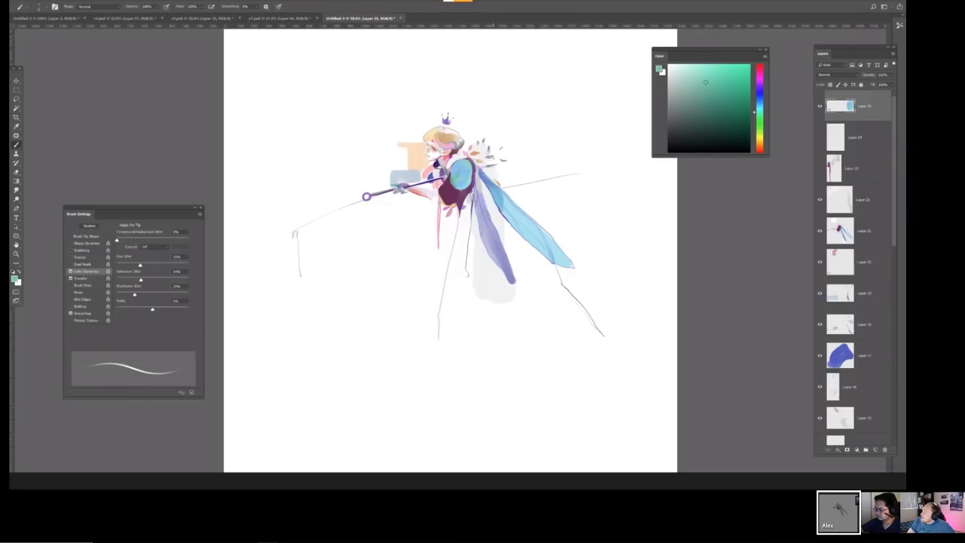
Add a new layer on top and sketch thin green construction lines over the head, shoulder, arm and torso, mirroring the canvas to check them.
{"action": "key", "text": "ctrl+shift+n"}
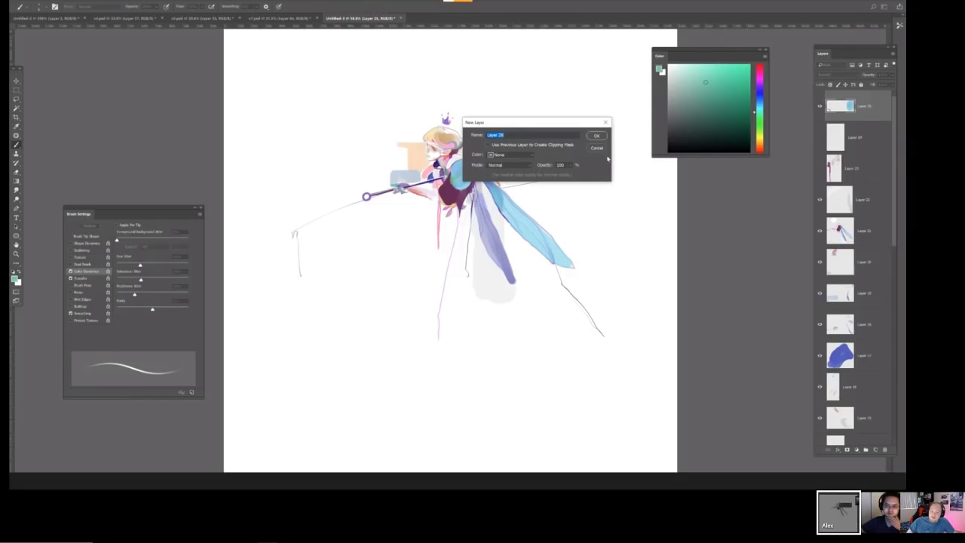
{"action": "key", "text": "Return"}
{"action": "scroll", "coordinate": [447, 154], "scroll_direction": "up", "scroll_amount": 2}
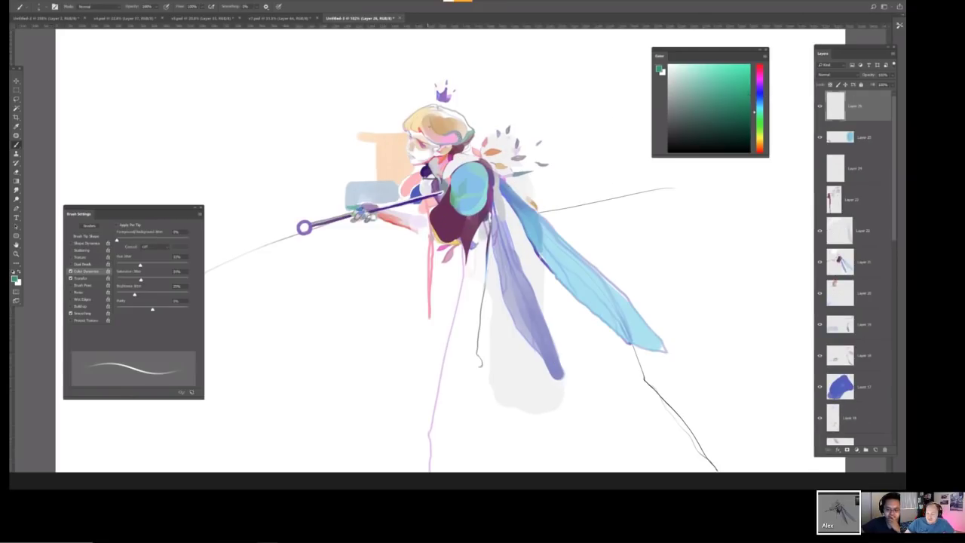
{"action": "mouse_move", "coordinate": [410, 135]}
{"action": "left_mouse_down"}
{"action": "mouse_move", "coordinate": [443, 111]}
{"action": "mouse_move", "coordinate": [458, 131]}
{"action": "left_mouse_up"}
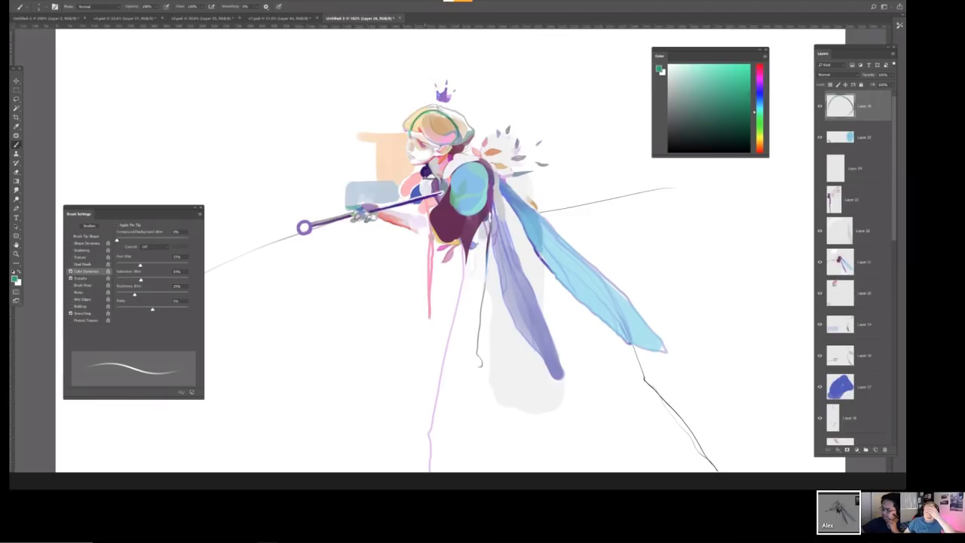
{"action": "mouse_move", "coordinate": [435, 111]}
{"action": "left_mouse_down"}
{"action": "mouse_move", "coordinate": [455, 113]}
{"action": "mouse_move", "coordinate": [460, 132]}
{"action": "mouse_move", "coordinate": [430, 160]}
{"action": "mouse_move", "coordinate": [425, 215]}
{"action": "mouse_move", "coordinate": [390, 216]}
{"action": "mouse_move", "coordinate": [427, 230]}
{"action": "left_mouse_up"}
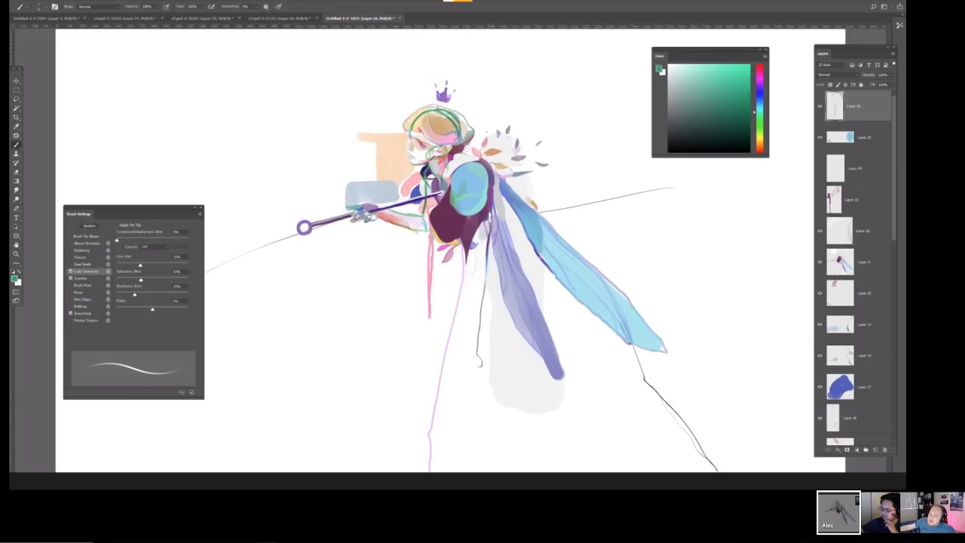
{"action": "left_click_drag", "start_coordinate": [450, 161], "coordinate": [485, 194]}
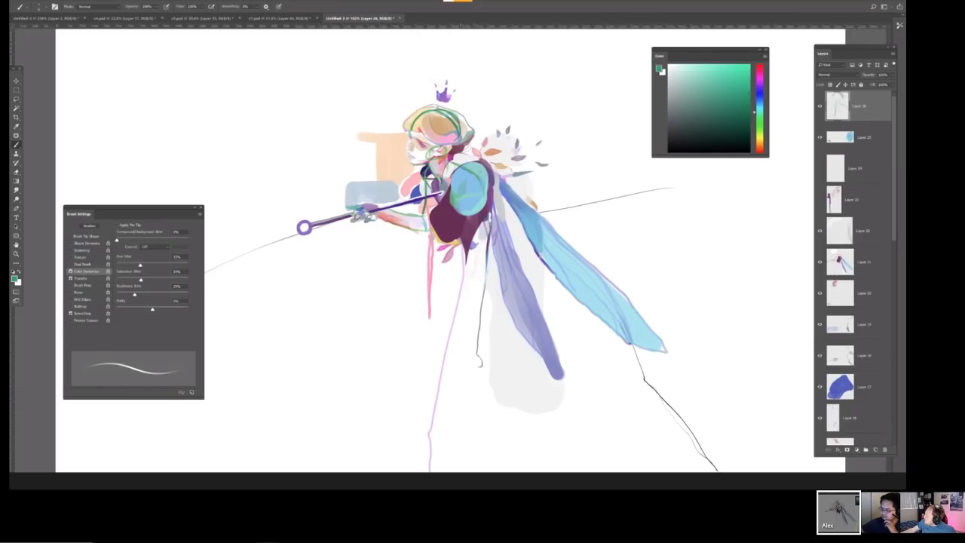
{"action": "key", "text": "ctrl+shift+h"}
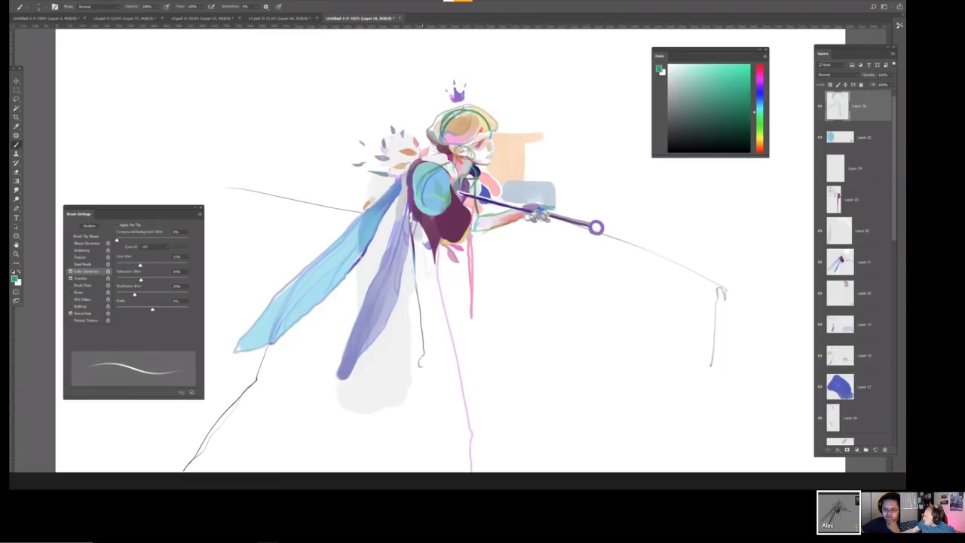
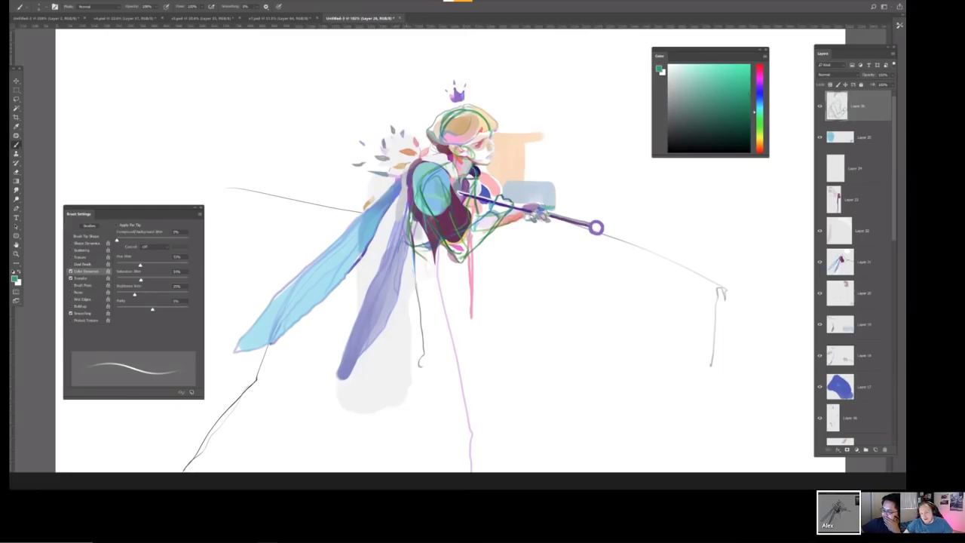
Sketch the figure's bent legs in thin green lines below the waist, with a raised front thigh and a folded rear leg.
{"action": "key", "text": "h"}
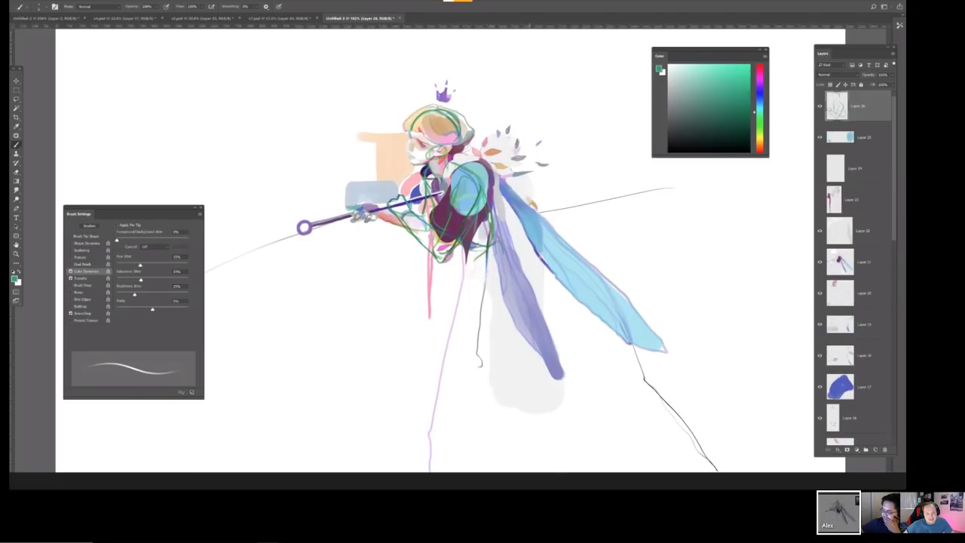
{"action": "mouse_move", "coordinate": [426, 249]}
{"action": "left_mouse_down"}
{"action": "mouse_move", "coordinate": [384, 279]}
{"action": "mouse_move", "coordinate": [381, 294]}
{"action": "mouse_move", "coordinate": [401, 305]}
{"action": "left_mouse_up"}
{"action": "mouse_move", "coordinate": [451, 264]}
{"action": "left_mouse_down"}
{"action": "mouse_move", "coordinate": [432, 347]}
{"action": "mouse_move", "coordinate": [451, 352]}
{"action": "left_mouse_up"}
{"action": "left_click_drag", "start_coordinate": [485, 294], "coordinate": [454, 347]}
{"action": "mouse_move", "coordinate": [382, 301]}
{"action": "left_mouse_down"}
{"action": "mouse_move", "coordinate": [437, 301]}
{"action": "mouse_move", "coordinate": [459, 283]}
{"action": "mouse_move", "coordinate": [500, 276]}
{"action": "left_mouse_up"}
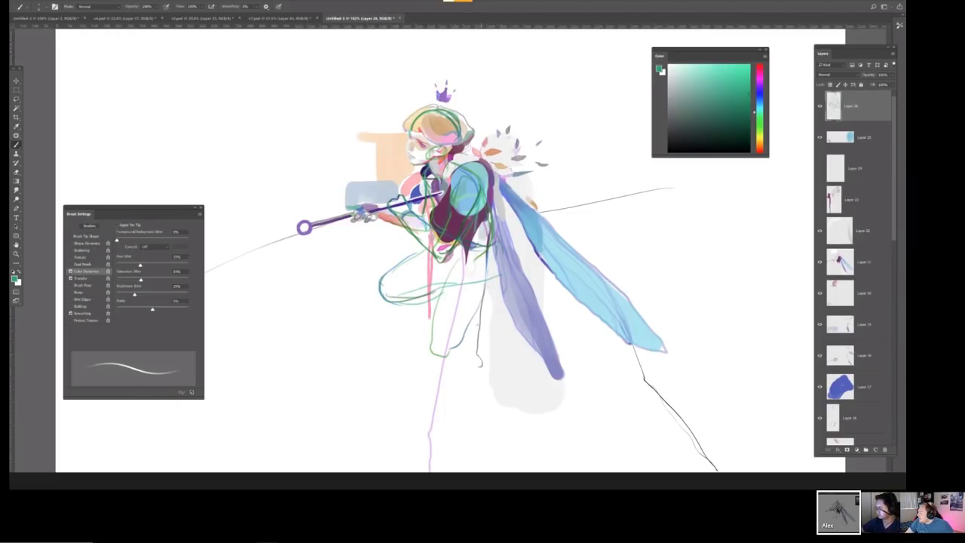
{"action": "mouse_move", "coordinate": [456, 348]}
{"action": "left_mouse_down"}
{"action": "mouse_move", "coordinate": [532, 300]}
{"action": "mouse_move", "coordinate": [538, 271]}
{"action": "mouse_move", "coordinate": [561, 277]}
{"action": "left_mouse_up"}
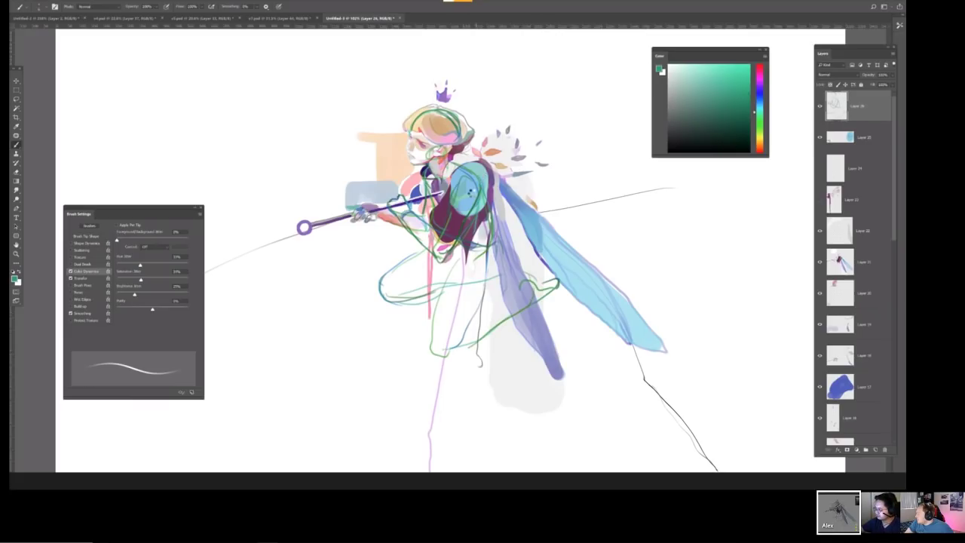
Mirror the canvas and sketch the trailing lower leg and pointed foot across the tip of the blue wing.
{"action": "key", "text": "h"}
{"action": "scroll", "coordinate": [450, 249], "scroll_direction": "down", "scroll_amount": 1}
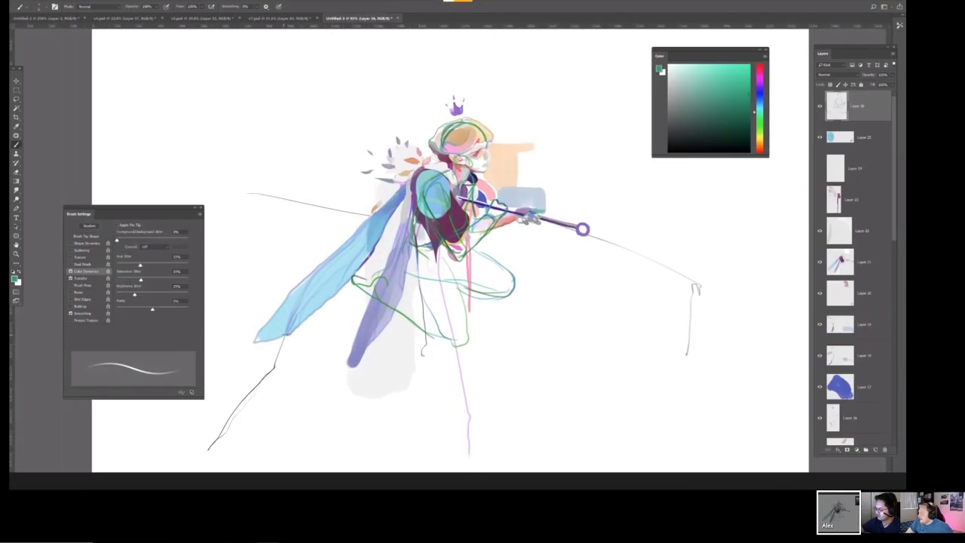
{"action": "mouse_move", "coordinate": [280, 304]}
{"action": "left_mouse_down"}
{"action": "mouse_move", "coordinate": [214, 309]}
{"action": "mouse_move", "coordinate": [286, 329]}
{"action": "mouse_move", "coordinate": [321, 308]}
{"action": "left_mouse_up"}
{"action": "left_click_drag", "start_coordinate": [225, 311], "coordinate": [294, 322]}
{"action": "mouse_move", "coordinate": [211, 295]}
{"action": "left_mouse_down"}
{"action": "mouse_move", "coordinate": [220, 306]}
{"action": "mouse_move", "coordinate": [289, 305]}
{"action": "left_mouse_up"}
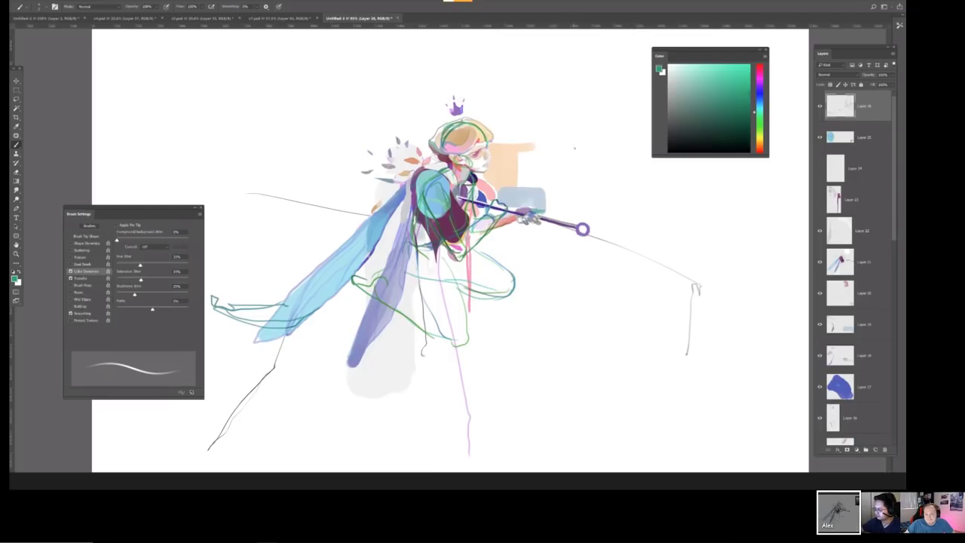
Toggle the green construction sketch's layer to compare, and leave it hidden.
{"action": "left_click", "coordinate": [820, 106]}
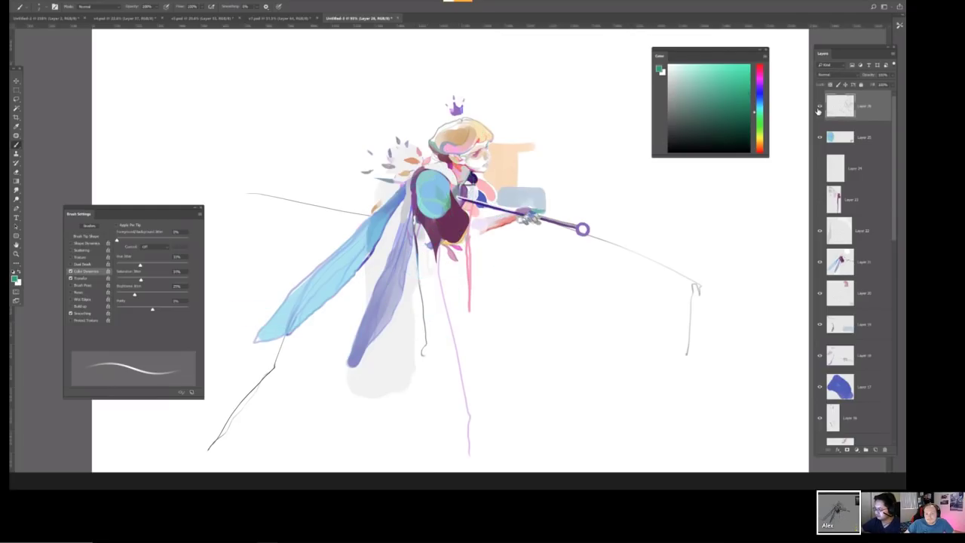
{"action": "left_click", "coordinate": [820, 106]}
{"action": "left_click", "coordinate": [820, 107]}
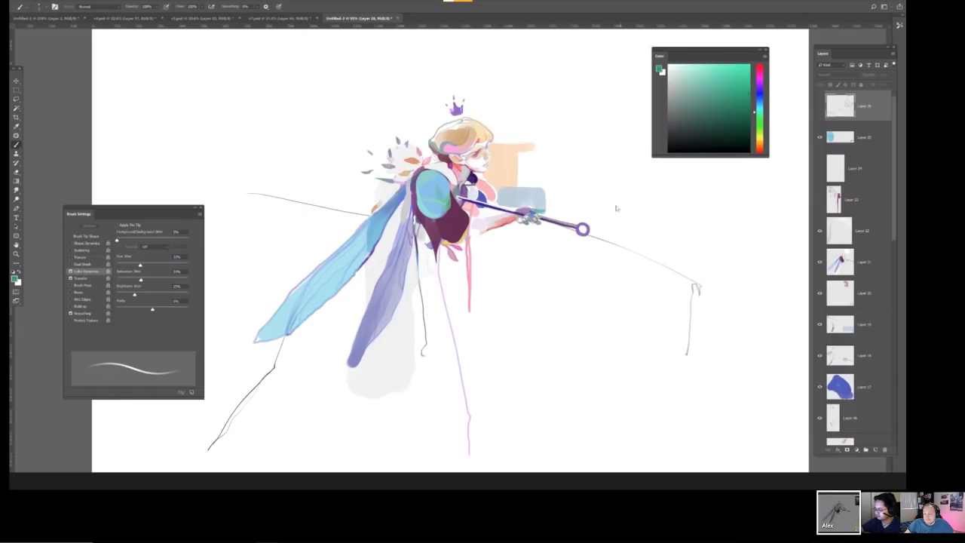
Add a new layer on top and paint a rounded green shape for the front thigh with an enlarged brush.
{"action": "key", "text": "ctrl+shift+n"}
{"action": "key", "text": "Return"}
{"action": "key", "text": "bracketright"}
{"action": "key", "text": "bracketright"}
{"action": "key", "text": "bracketright"}
{"action": "key", "text": "bracketright"}
{"action": "key", "text": "bracketright"}
{"action": "mouse_move", "coordinate": [483, 277]}
{"action": "left_mouse_down"}
{"action": "mouse_move", "coordinate": [509, 290]}
{"action": "mouse_move", "coordinate": [511, 301]}
{"action": "mouse_move", "coordinate": [480, 283]}
{"action": "mouse_move", "coordinate": [492, 300]}
{"action": "mouse_move", "coordinate": [520, 302]}
{"action": "mouse_move", "coordinate": [480, 304]}
{"action": "mouse_move", "coordinate": [526, 291]}
{"action": "left_mouse_up"}
{"action": "key", "text": "bracketleft"}
{"action": "key", "text": "bracketleft"}
{"action": "key", "text": "bracketleft"}
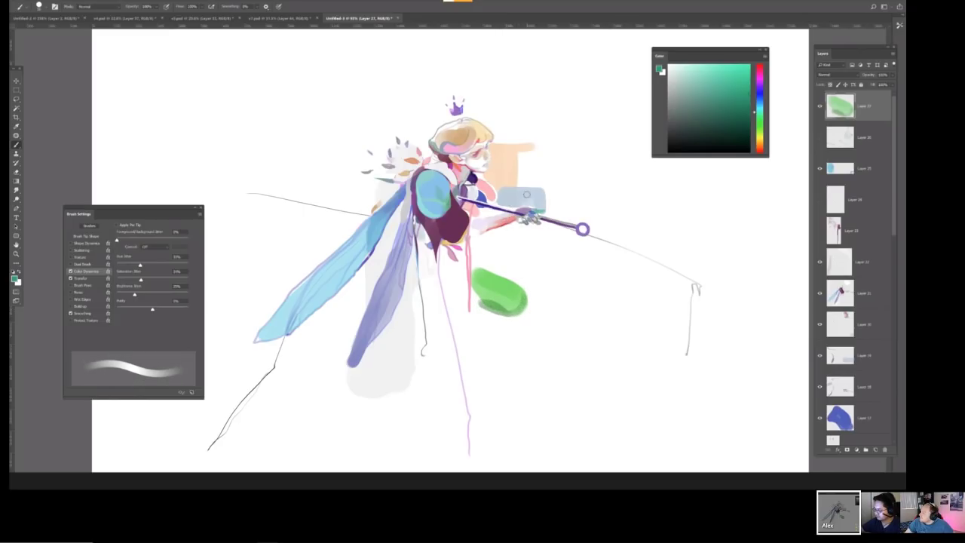
Mirror the canvas, show the construction sketch, move the green thigh shape to match it, and hide the sketch again.
{"action": "key", "text": "ctrl+shift+h"}
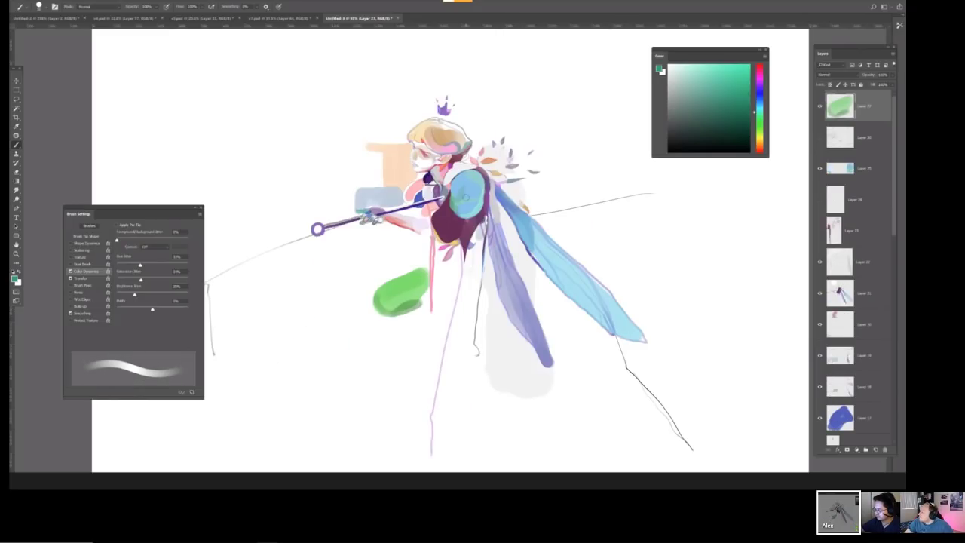
{"action": "left_click", "coordinate": [820, 139]}
{"action": "key", "text": "v"}
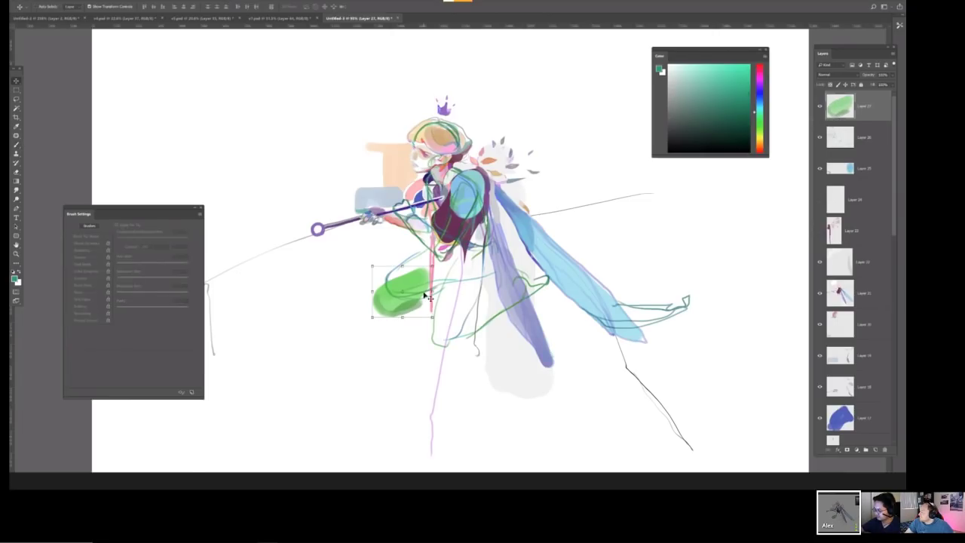
{"action": "left_click_drag", "start_coordinate": [411, 302], "coordinate": [428, 279]}
{"action": "key", "text": "b"}
{"action": "left_click", "coordinate": [819, 139]}
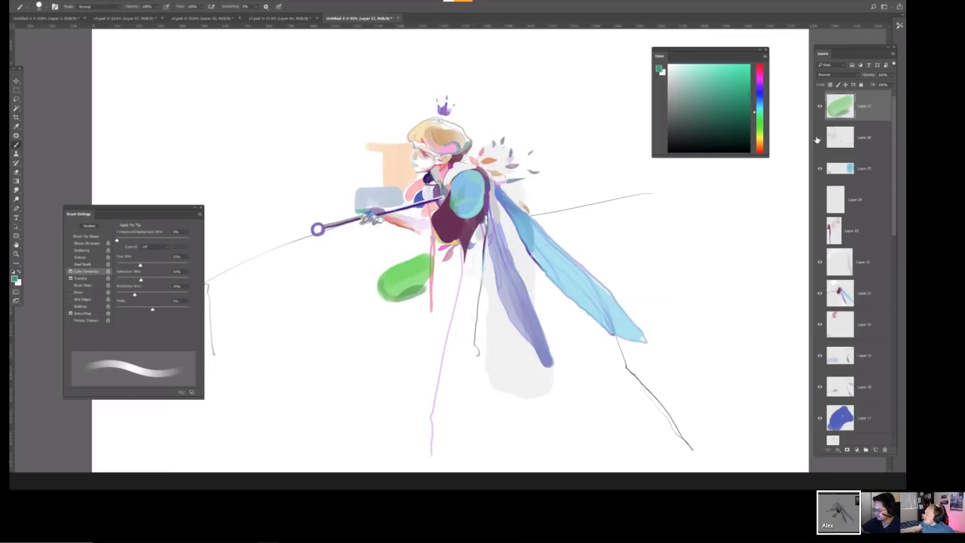
Sample blue from the shoulder, check the thigh against the sketch, and paint a long rounded lavender shape for the rear leg.
{"action": "left_click", "coordinate": [476, 204], "text": "alt"}
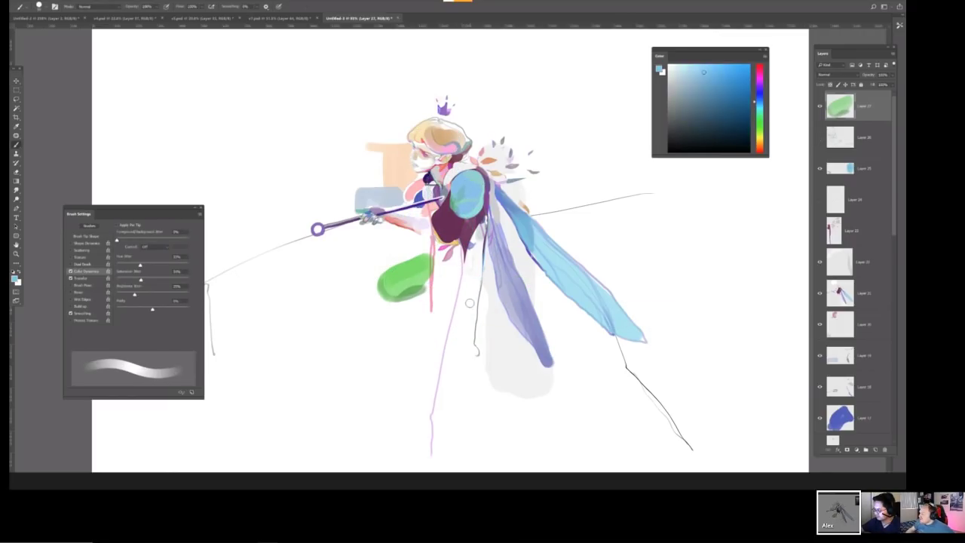
{"action": "left_click", "coordinate": [819, 106]}
{"action": "left_click", "coordinate": [819, 107]}
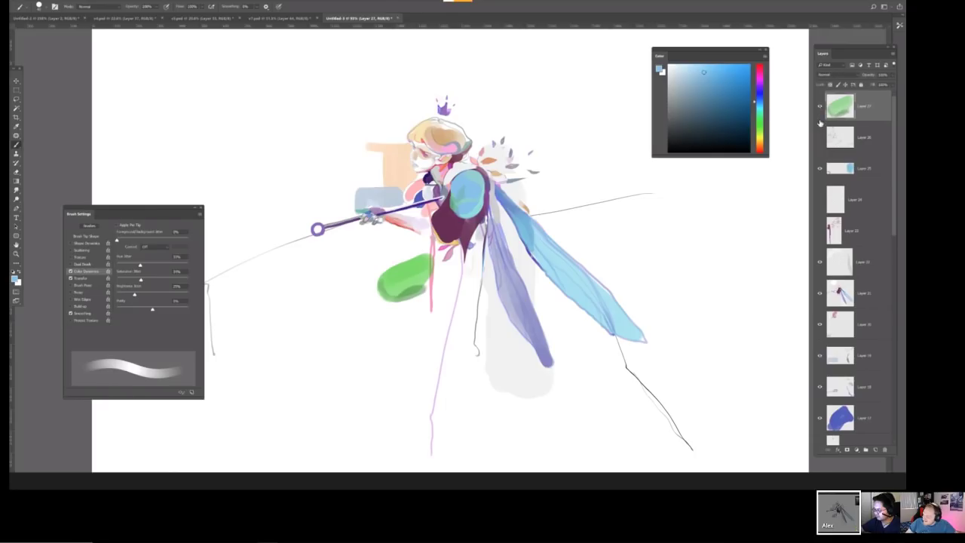
{"action": "left_click", "coordinate": [820, 139]}
{"action": "left_click", "coordinate": [819, 139]}
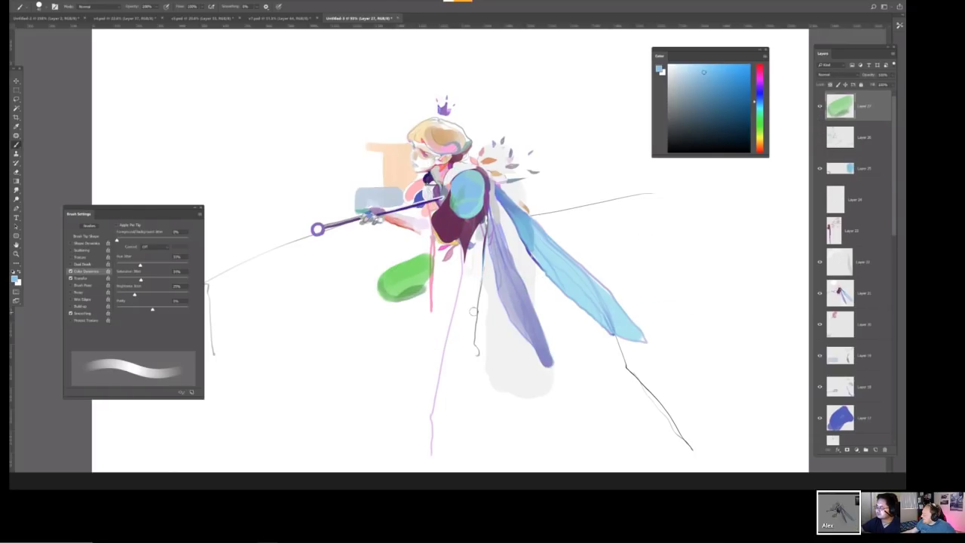
{"action": "mouse_move", "coordinate": [452, 305]}
{"action": "left_mouse_down"}
{"action": "mouse_move", "coordinate": [446, 348]}
{"action": "mouse_move", "coordinate": [483, 275]}
{"action": "mouse_move", "coordinate": [468, 298]}
{"action": "mouse_move", "coordinate": [482, 279]}
{"action": "mouse_move", "coordinate": [466, 340]}
{"action": "left_mouse_up"}
{"action": "mouse_move", "coordinate": [480, 299]}
{"action": "left_mouse_down"}
{"action": "mouse_move", "coordinate": [457, 343]}
{"action": "mouse_move", "coordinate": [486, 268]}
{"action": "mouse_move", "coordinate": [491, 282]}
{"action": "left_mouse_up"}
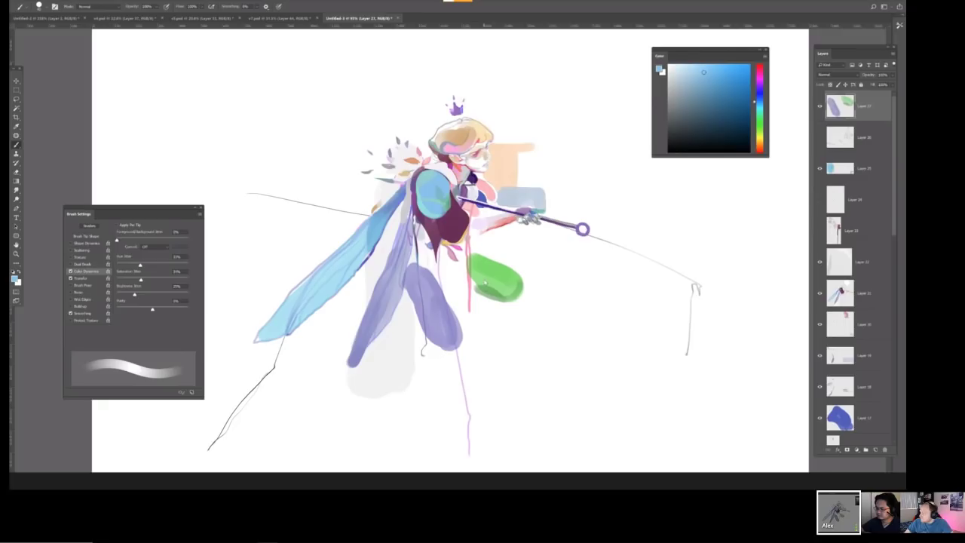
Mirror the canvas and paint a narrow purple band from the waist across the green thigh shape with a smaller brush.
{"action": "key", "text": "h"}
{"action": "key", "text": "bracketleft"}
{"action": "key", "text": "bracketleft"}
{"action": "key", "text": "bracketleft"}
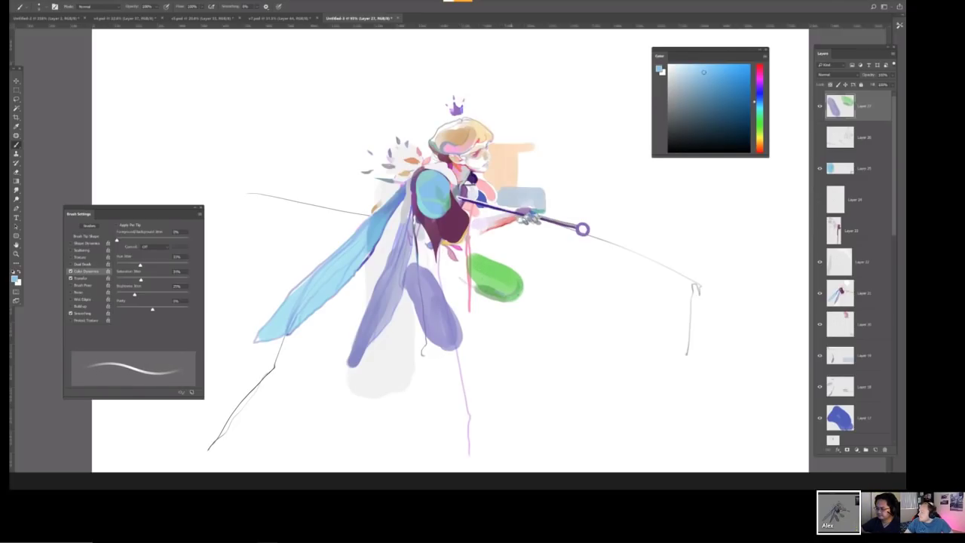
{"action": "key", "text": "bracketright"}
{"action": "key", "text": "bracketright"}
{"action": "mouse_move", "coordinate": [420, 227]}
{"action": "left_mouse_down"}
{"action": "mouse_move", "coordinate": [427, 265]}
{"action": "mouse_move", "coordinate": [445, 253]}
{"action": "mouse_move", "coordinate": [448, 278]}
{"action": "mouse_move", "coordinate": [466, 274]}
{"action": "mouse_move", "coordinate": [455, 268]}
{"action": "mouse_move", "coordinate": [518, 287]}
{"action": "left_mouse_up"}
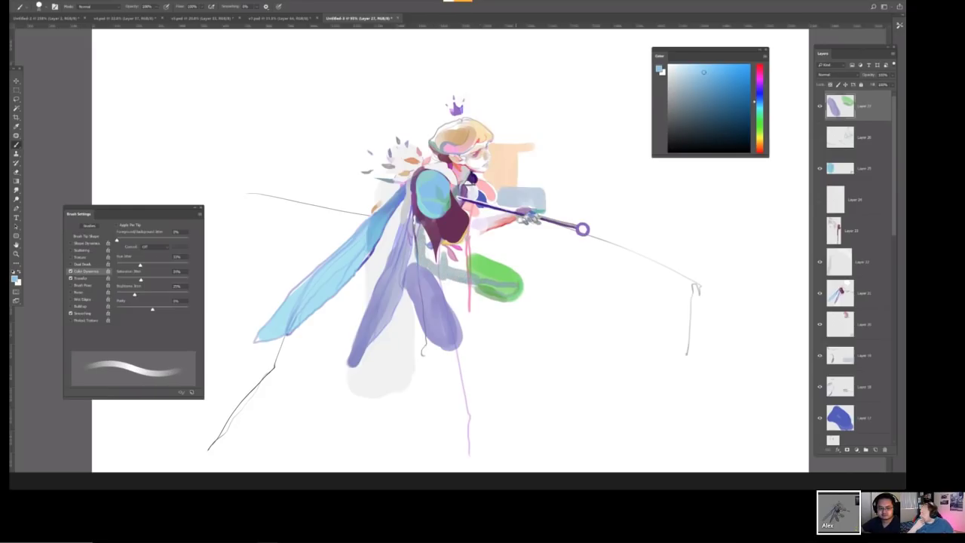
{"action": "key", "text": "ctrl+z"}
{"action": "mouse_move", "coordinate": [425, 263]}
{"action": "left_mouse_down"}
{"action": "mouse_move", "coordinate": [473, 287]}
{"action": "mouse_move", "coordinate": [508, 294]}
{"action": "mouse_move", "coordinate": [522, 285]}
{"action": "left_mouse_up"}
{"action": "scroll", "coordinate": [479, 232], "scroll_direction": "down", "scroll_amount": 2}
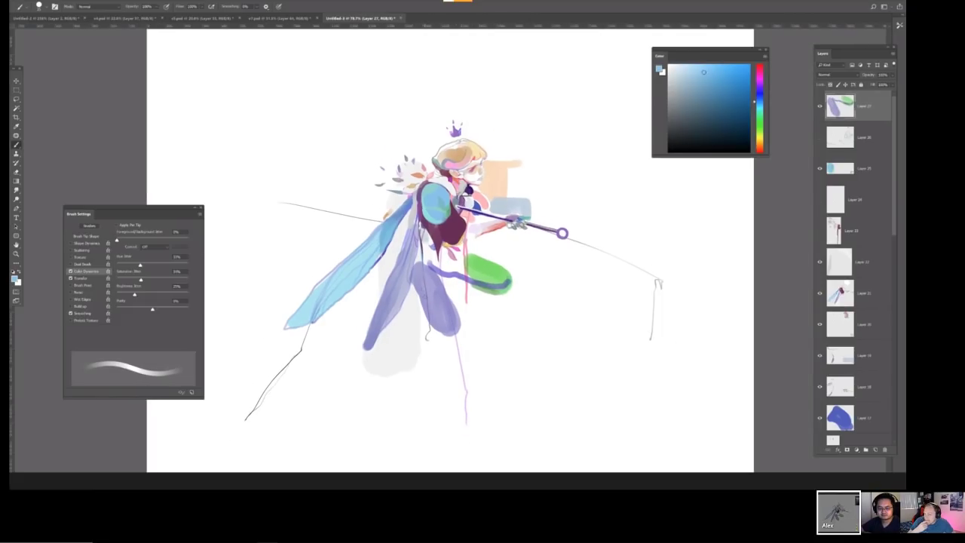
Edge the rear leg in blue and paint translucent blue-green strokes with a larger brush from the waist over the front thigh.
{"action": "left_click_drag", "start_coordinate": [411, 296], "coordinate": [444, 333]}
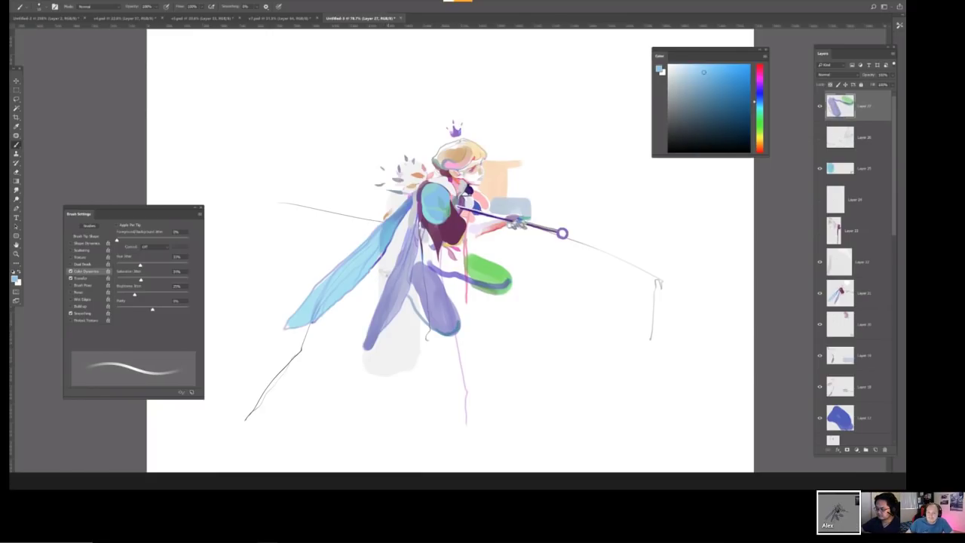
{"action": "key", "text": "bracketright"}
{"action": "key", "text": "bracketright"}
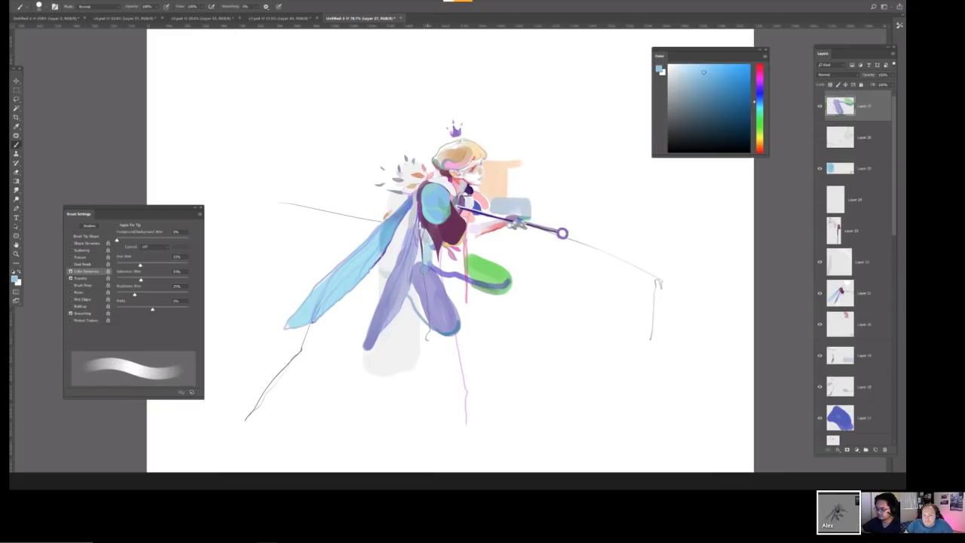
{"action": "mouse_move", "coordinate": [429, 243]}
{"action": "left_mouse_down"}
{"action": "mouse_move", "coordinate": [468, 275]}
{"action": "mouse_move", "coordinate": [478, 266]}
{"action": "mouse_move", "coordinate": [457, 262]}
{"action": "mouse_move", "coordinate": [483, 276]}
{"action": "mouse_move", "coordinate": [488, 268]}
{"action": "mouse_move", "coordinate": [500, 285]}
{"action": "mouse_move", "coordinate": [491, 262]}
{"action": "left_mouse_up"}
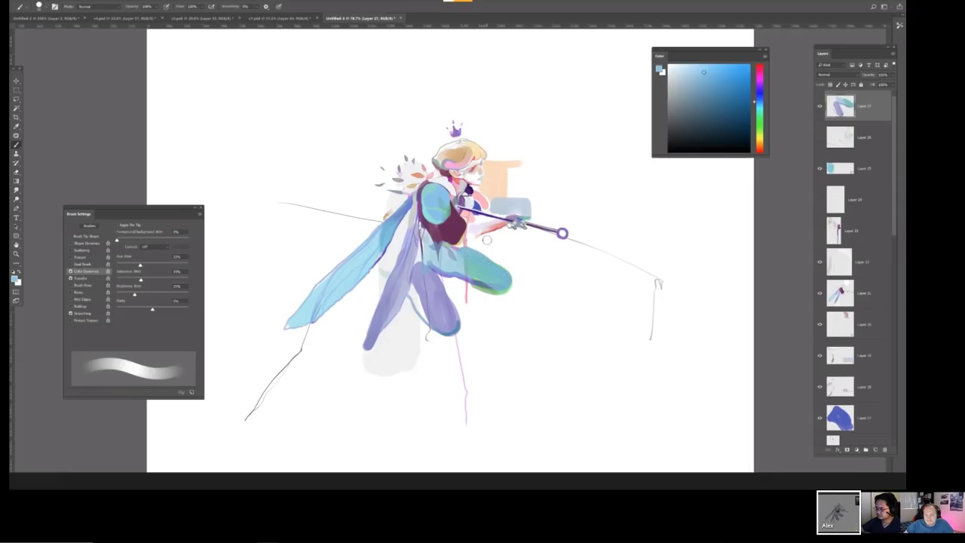
Mirror the canvas, sample dark maroon from the torso, and sketch a thin hanging arm with a splayed hand below the front thigh.
{"action": "key", "text": "h"}
{"action": "left_click", "coordinate": [452, 246], "text": "alt"}
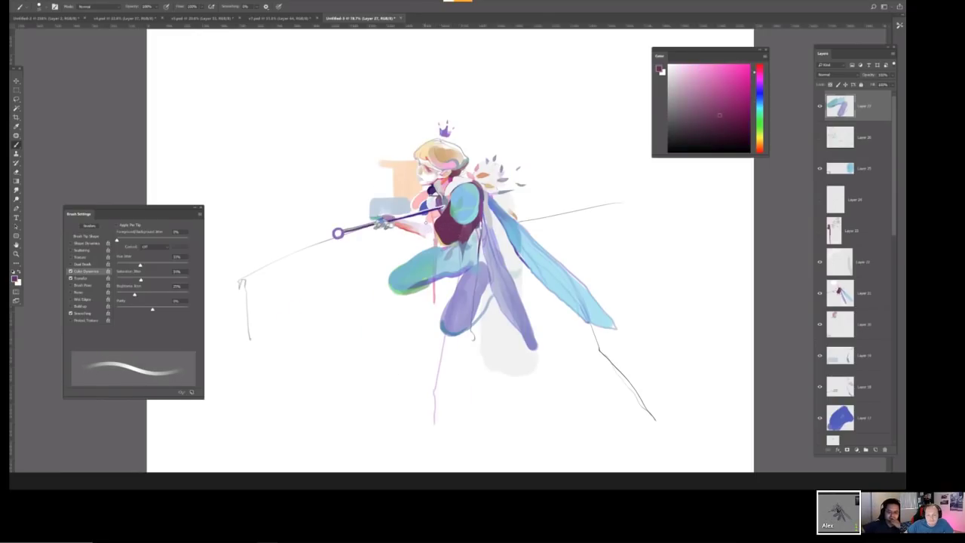
{"action": "left_click_drag", "start_coordinate": [445, 241], "coordinate": [429, 299]}
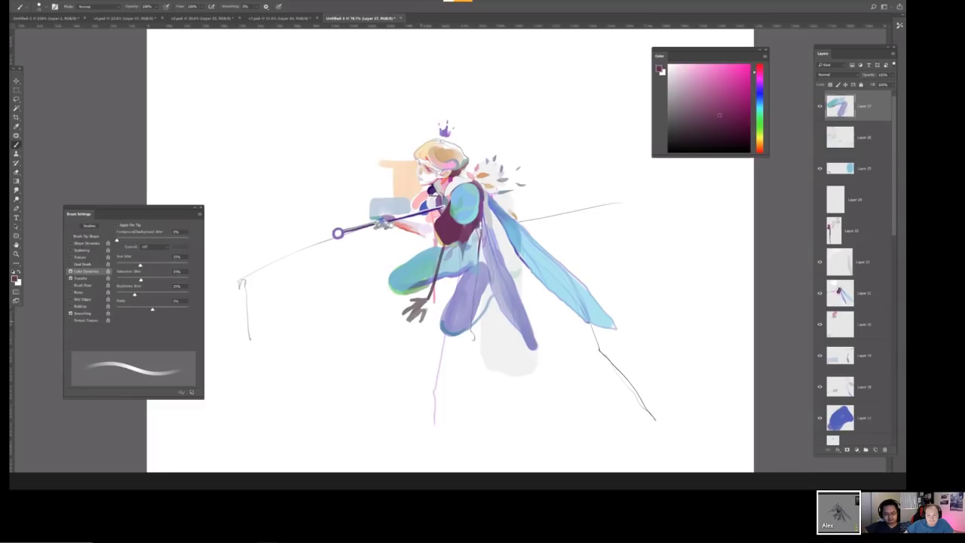
{"action": "left_click_drag", "start_coordinate": [422, 313], "coordinate": [438, 291]}
Thicken the hanging arm with broad dark maroon strokes from shoulder to wrist using an enlarged brush, and flip the view back.
{"action": "key", "text": "bracketright"}
{"action": "key", "text": "bracketright"}
{"action": "key", "text": "bracketright"}
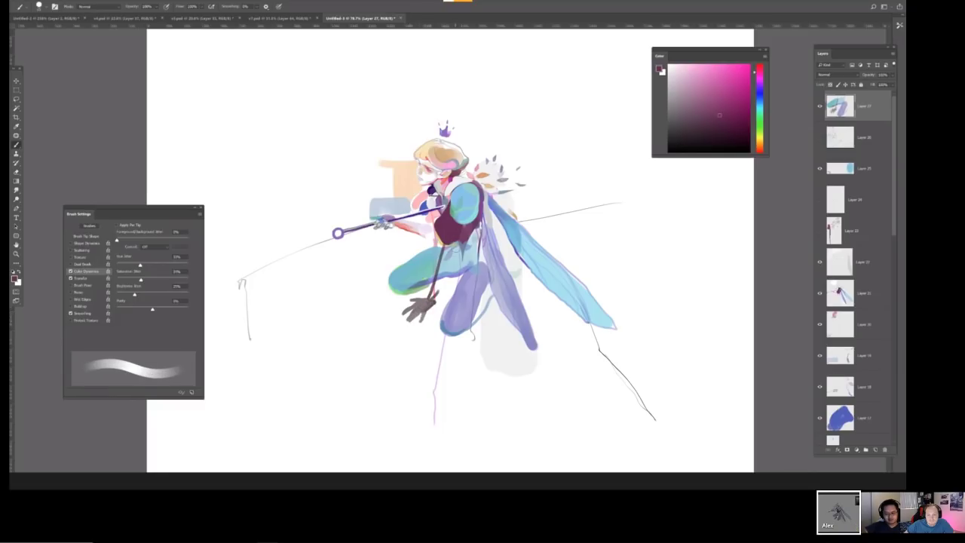
{"action": "mouse_move", "coordinate": [456, 242]}
{"action": "left_mouse_down"}
{"action": "mouse_move", "coordinate": [436, 291]}
{"action": "mouse_move", "coordinate": [473, 202]}
{"action": "left_mouse_up"}
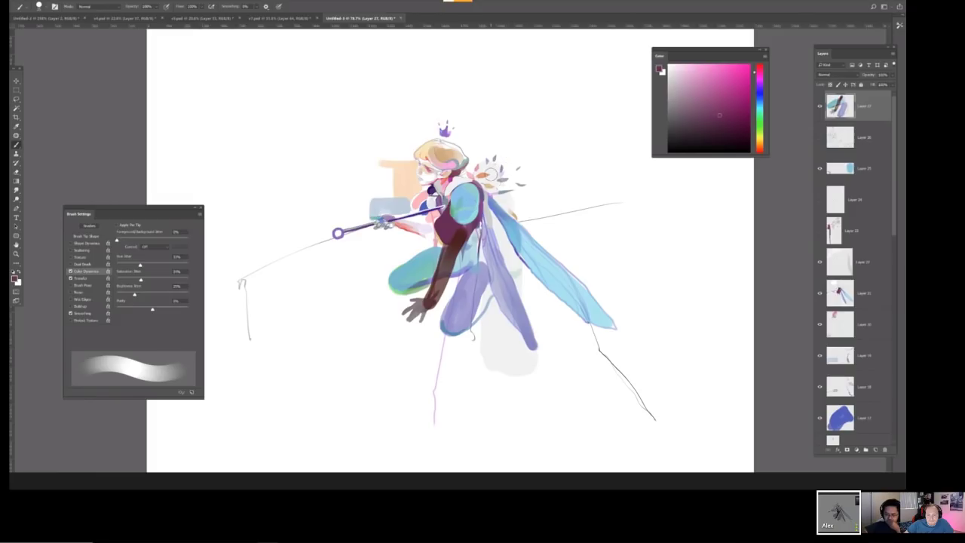
{"action": "key", "text": "ctrl+shift+h"}
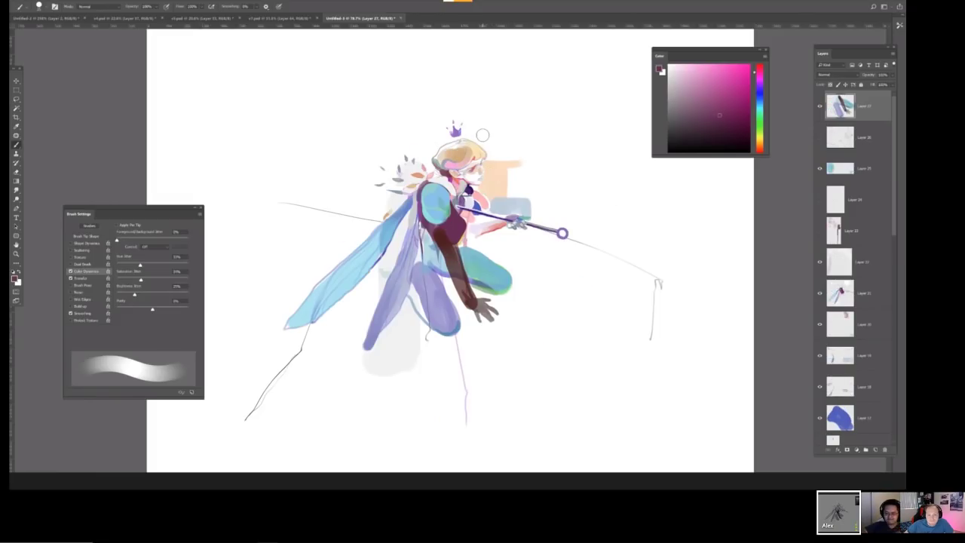
Sample light blue from the front thigh, paint a teal patch on the rear leg, and try an overlay stroke along the arm.
{"action": "key", "text": "bracketleft"}
{"action": "key", "text": "bracketleft"}
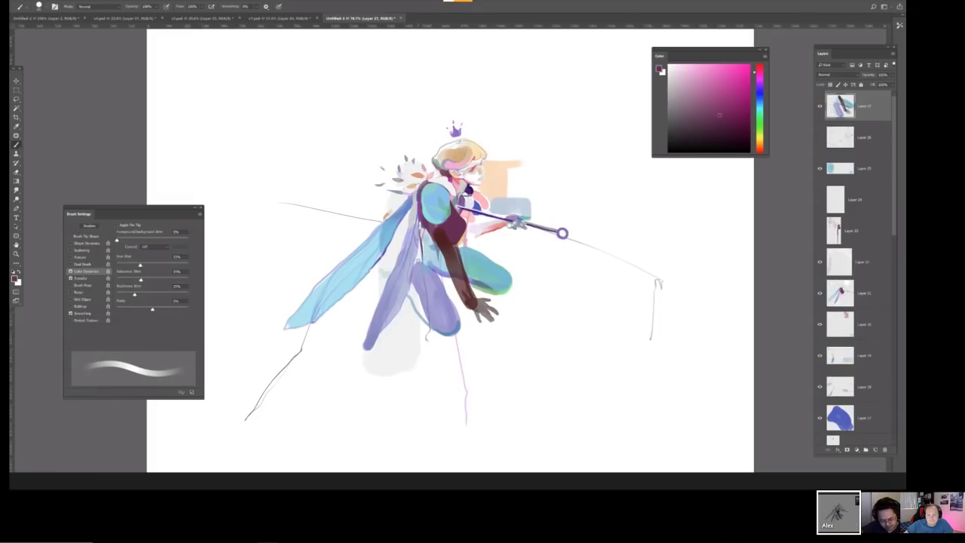
{"action": "right_click", "coordinate": [500, 277], "text": "alt+shift"}
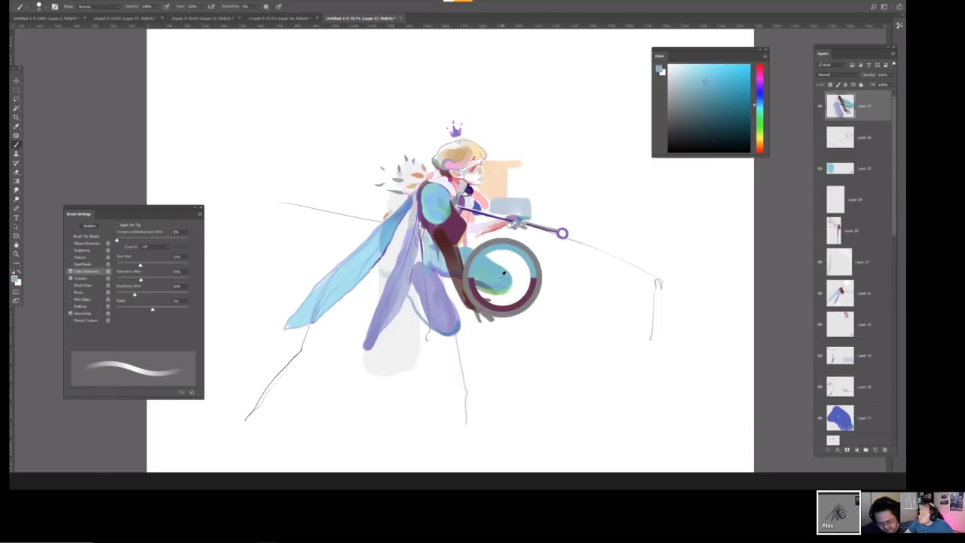
{"action": "key", "text": "bracketright"}
{"action": "key", "text": "bracketright"}
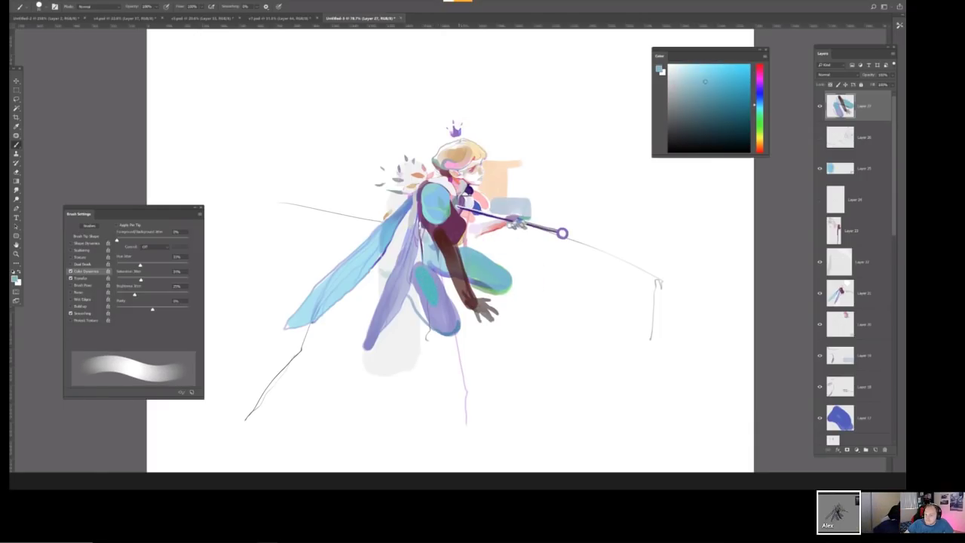
{"action": "mouse_move", "coordinate": [445, 245]}
{"action": "left_mouse_down"}
{"action": "mouse_move", "coordinate": [451, 221]}
{"action": "mouse_move", "coordinate": [469, 302]}
{"action": "left_mouse_up"}
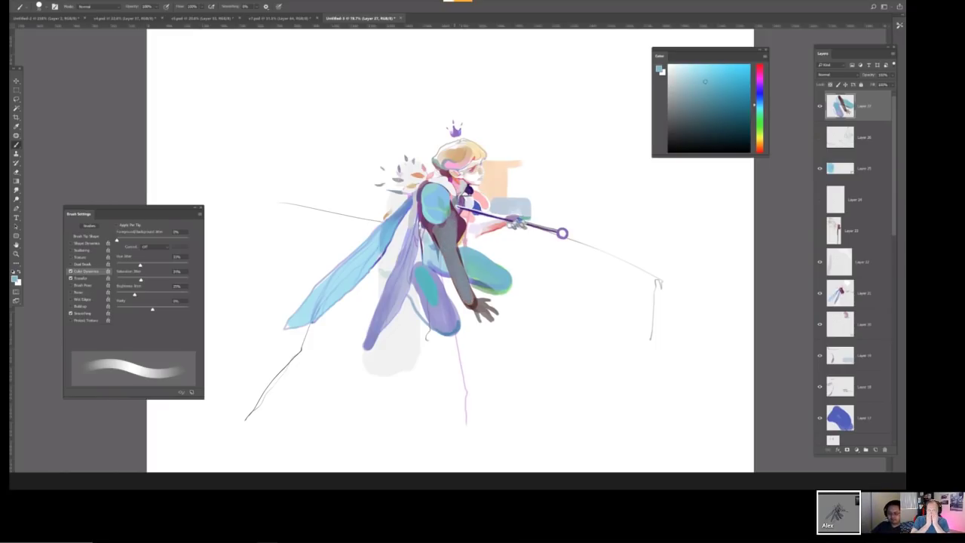
Paint blue strokes over the arm where it crosses the front thigh, using a smaller brush.
{"action": "scroll", "coordinate": [449, 215], "scroll_direction": "down", "scroll_amount": 3}
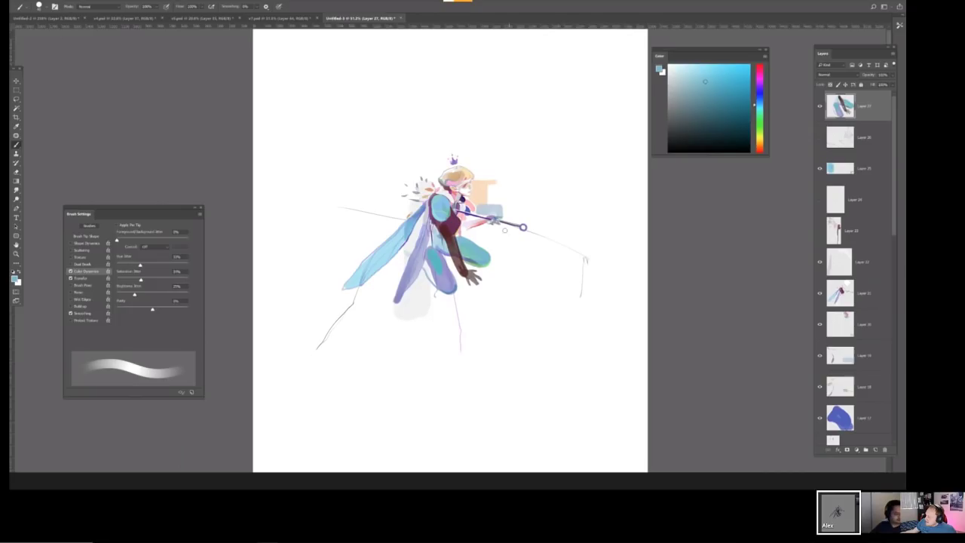
{"action": "scroll", "coordinate": [464, 256], "scroll_direction": "up", "scroll_amount": 3}
{"action": "key", "text": "e"}
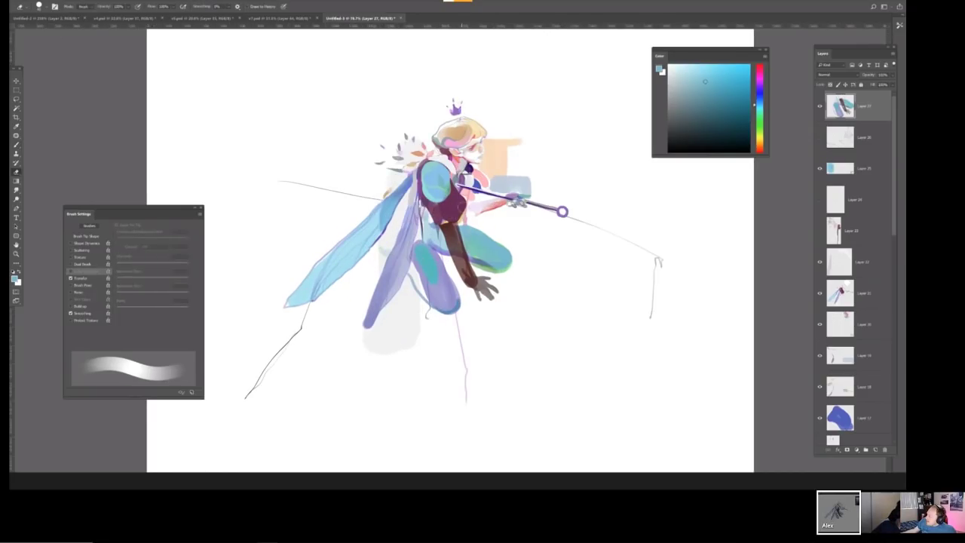
{"action": "key", "text": "b"}
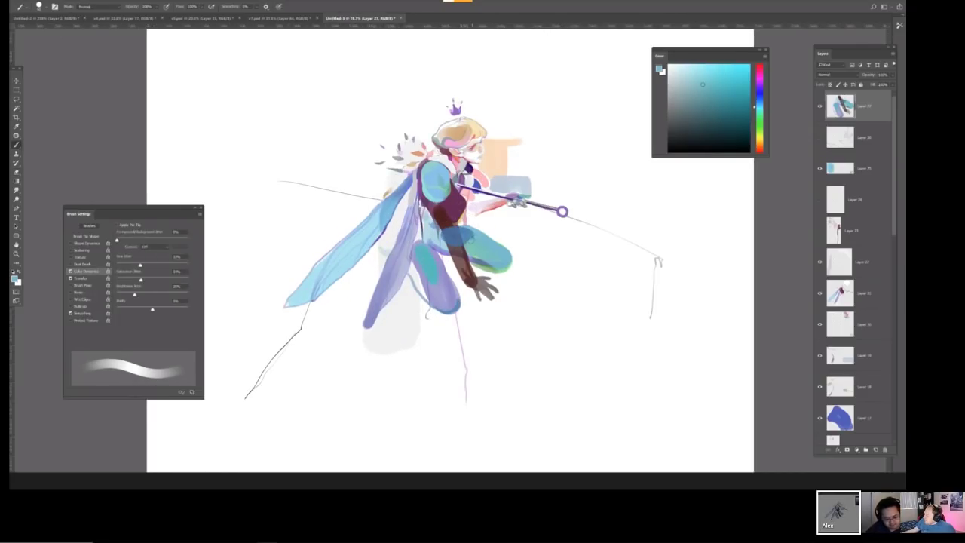
{"action": "key", "text": "bracketleft"}
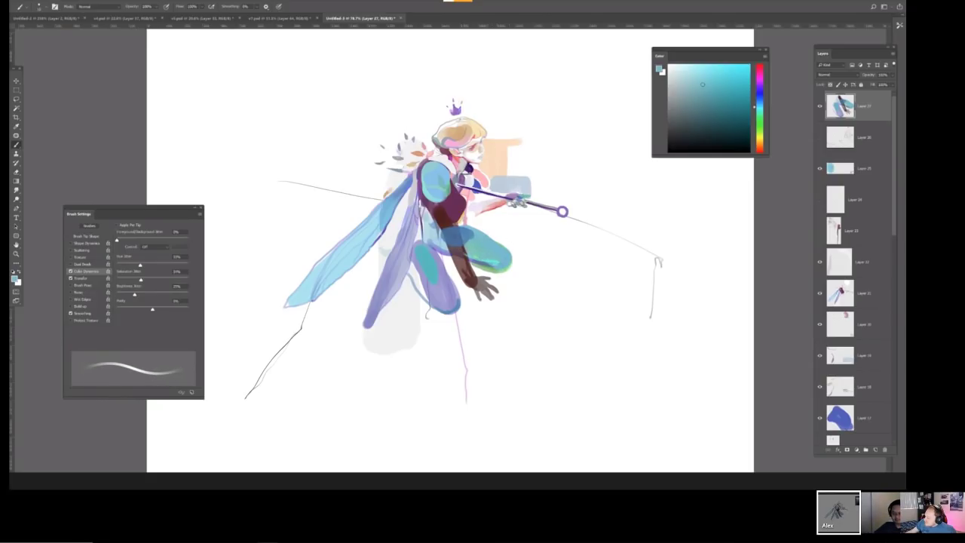
{"action": "left_click_drag", "start_coordinate": [446, 237], "coordinate": [459, 237]}
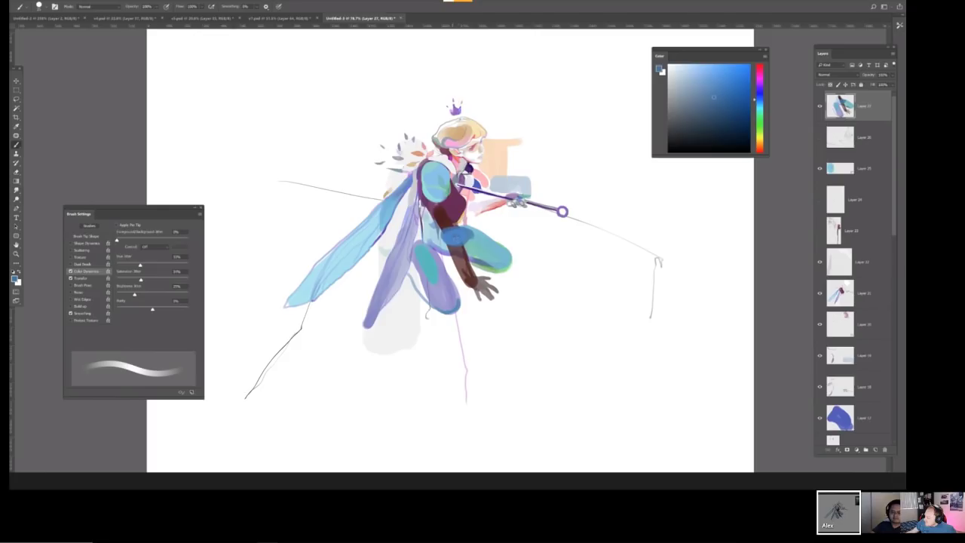
Extend the front thigh toward the hip with broader blue strokes from a larger brush.
{"action": "key", "text": "bracketright"}
{"action": "key", "text": "bracketright"}
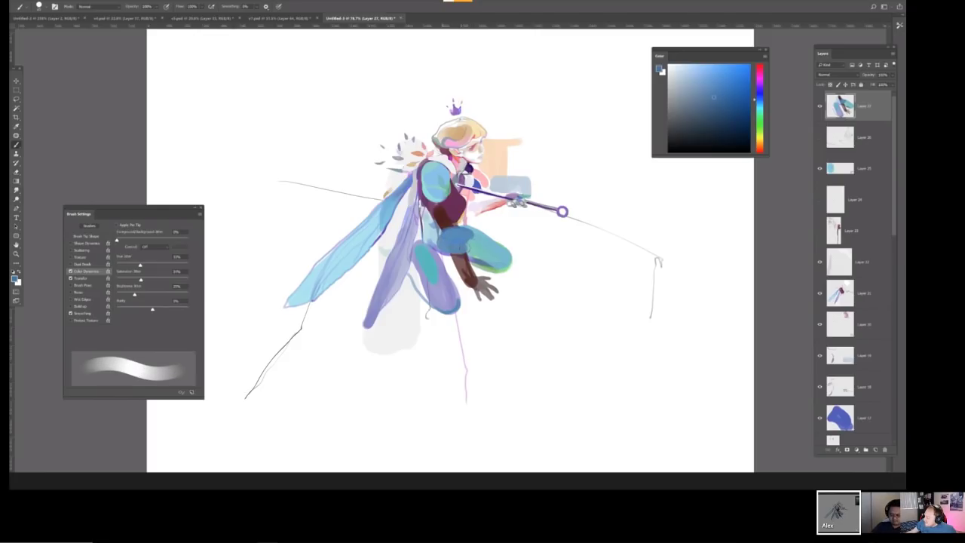
{"action": "mouse_move", "coordinate": [469, 253]}
{"action": "left_mouse_down"}
{"action": "mouse_move", "coordinate": [446, 237]}
{"action": "mouse_move", "coordinate": [446, 252]}
{"action": "mouse_move", "coordinate": [427, 236]}
{"action": "left_mouse_up"}
{"action": "key", "text": "bracketleft"}
{"action": "key", "text": "bracketleft"}
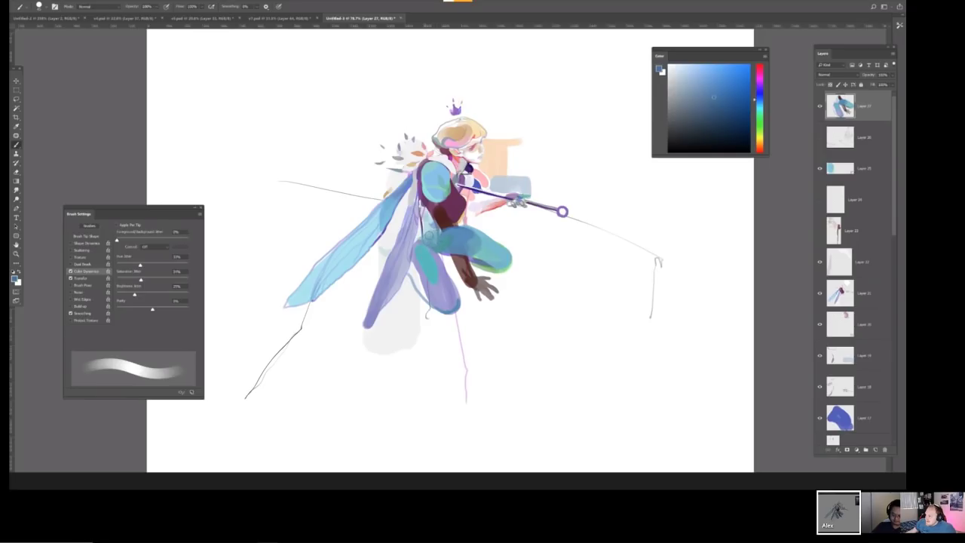
Mirror the canvas, choose a saturated blue, and repaint the arm from shoulder to wrist with an enlarged brush.
{"action": "key", "text": "h"}
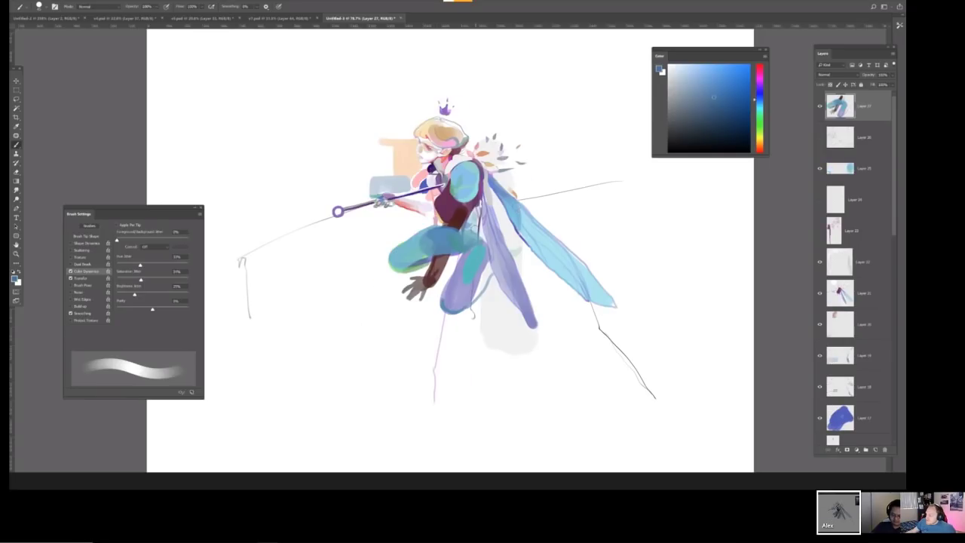
{"action": "key", "text": "bracketright"}
{"action": "key", "text": "bracketright"}
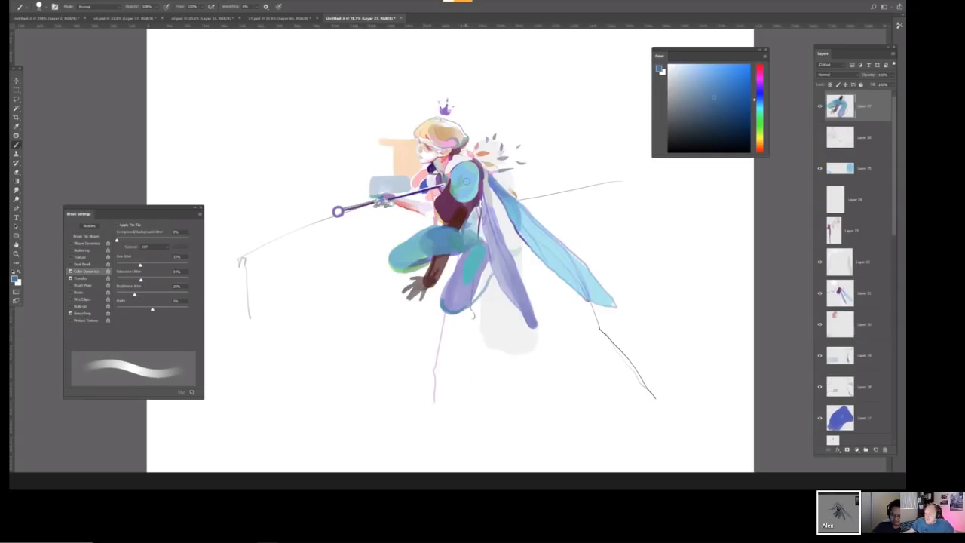
{"action": "left_click_drag", "start_coordinate": [743, 97], "coordinate": [746, 73]}
{"action": "key", "text": "bracketright"}
{"action": "key", "text": "bracketright"}
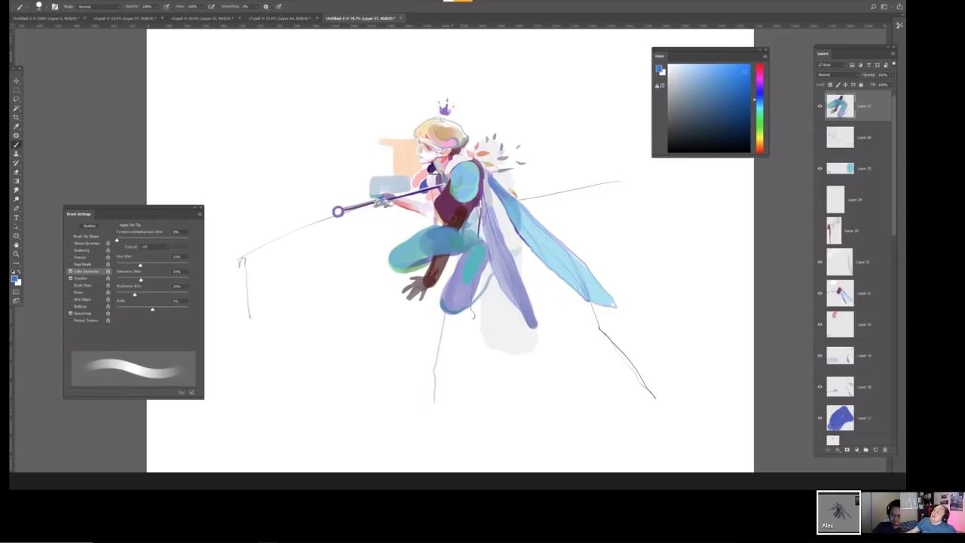
{"action": "mouse_move", "coordinate": [457, 207]}
{"action": "left_mouse_down"}
{"action": "mouse_move", "coordinate": [434, 267]}
{"action": "mouse_move", "coordinate": [441, 263]}
{"action": "mouse_move", "coordinate": [419, 283]}
{"action": "left_mouse_up"}
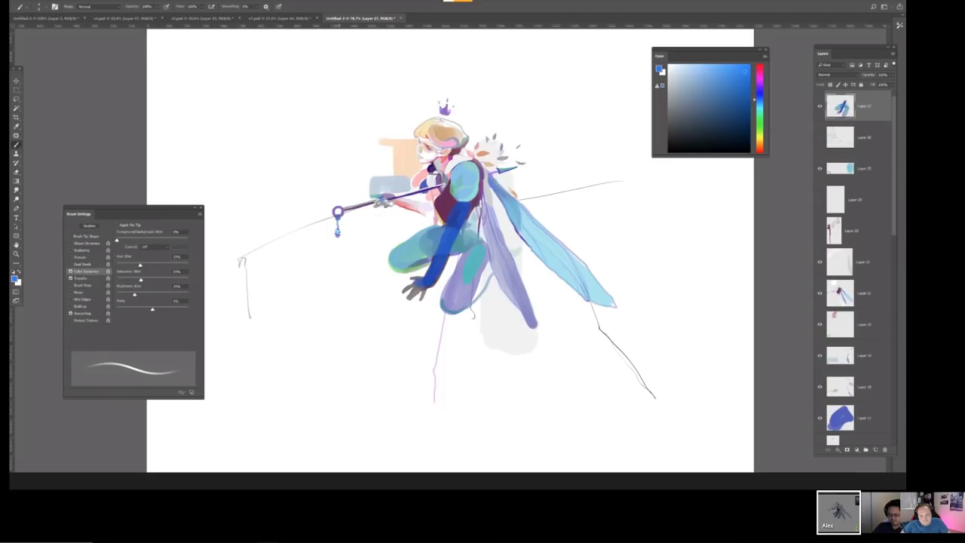
Paint a looped teal cord hanging from the pole's ring, strengthen the pole and shoulder in blue, and check the mirrored figure.
{"action": "left_click_drag", "start_coordinate": [337, 236], "coordinate": [337, 261]}
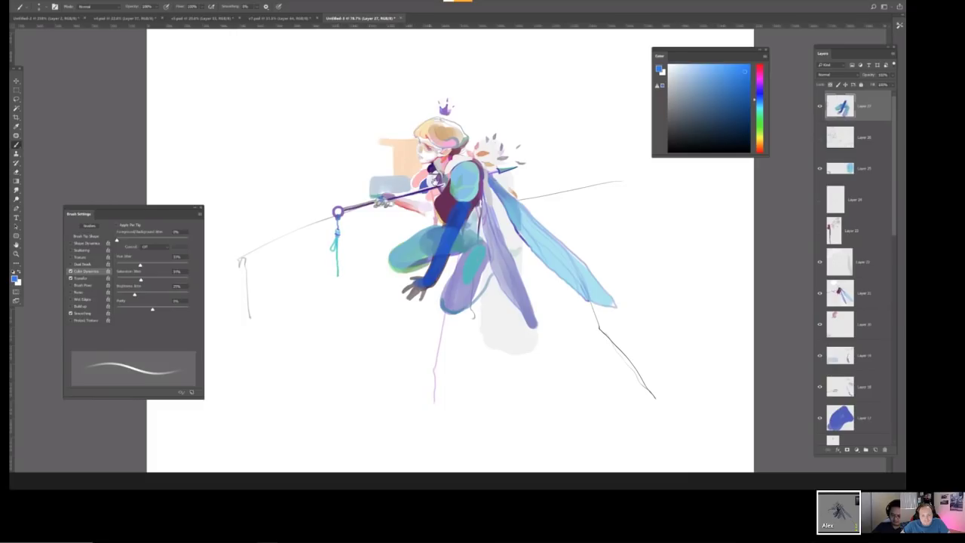
{"action": "scroll", "coordinate": [448, 174], "scroll_direction": "up", "scroll_amount": 3}
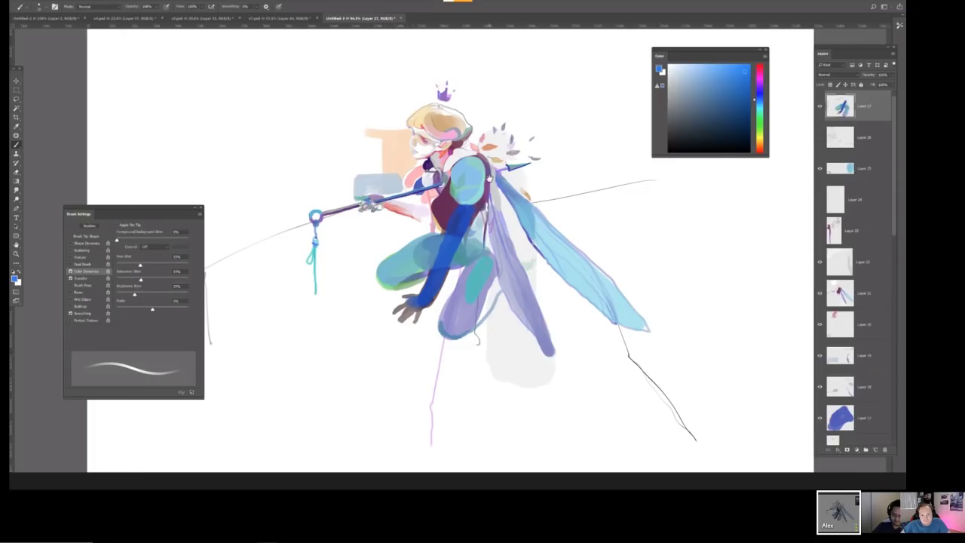
{"action": "scroll", "coordinate": [450, 179], "scroll_direction": "down", "scroll_amount": 2}
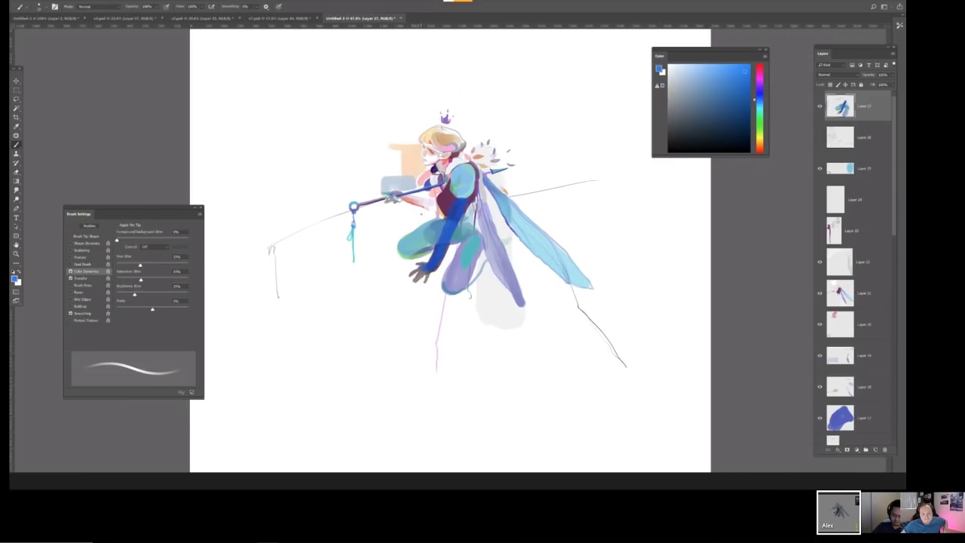
{"action": "key", "text": "h"}
{"action": "scroll", "coordinate": [461, 157], "scroll_direction": "up", "scroll_amount": 3}
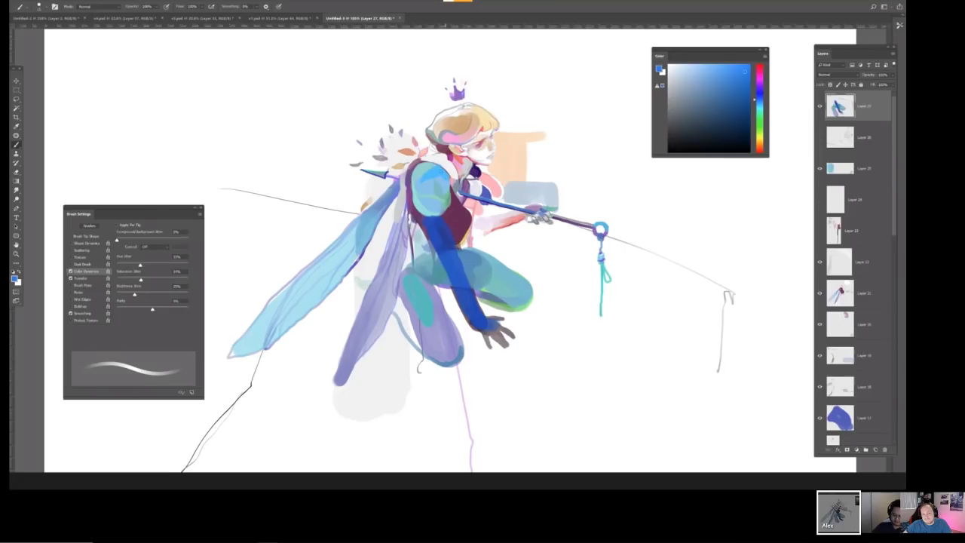
{"action": "scroll", "coordinate": [444, 181], "scroll_direction": "down", "scroll_amount": 4}
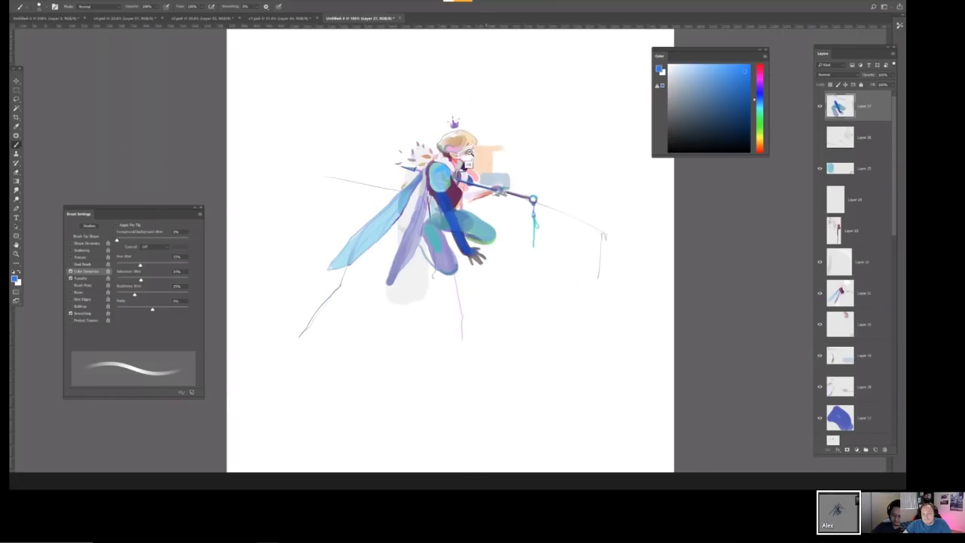
Outline the rear leg and knee in saturated blue, and undo the small stray stroke beside the wings.
{"action": "scroll", "coordinate": [460, 151], "scroll_direction": "up", "scroll_amount": 2}
{"action": "mouse_move", "coordinate": [414, 252]}
{"action": "left_mouse_down"}
{"action": "mouse_move", "coordinate": [427, 291]}
{"action": "mouse_move", "coordinate": [458, 305]}
{"action": "left_mouse_up"}
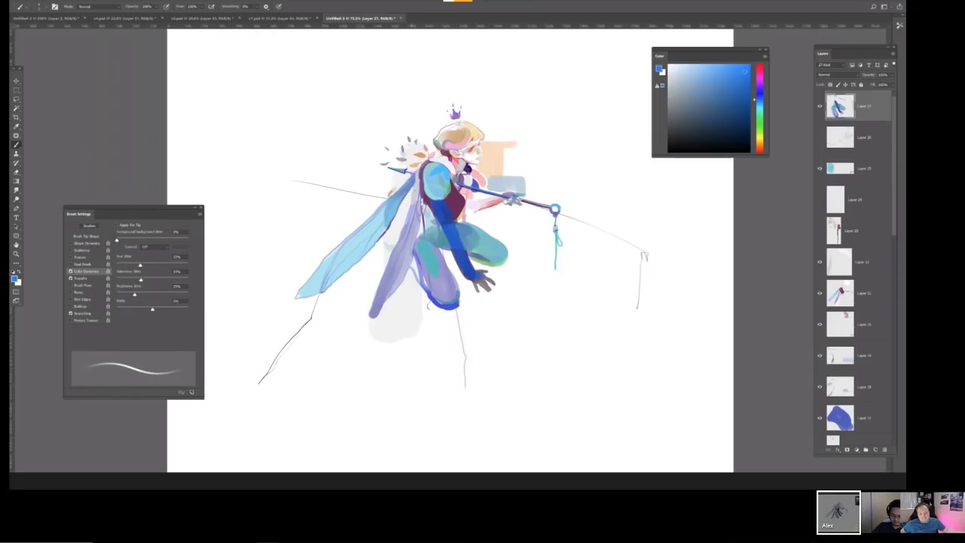
{"action": "left_click_drag", "start_coordinate": [397, 236], "coordinate": [385, 240]}
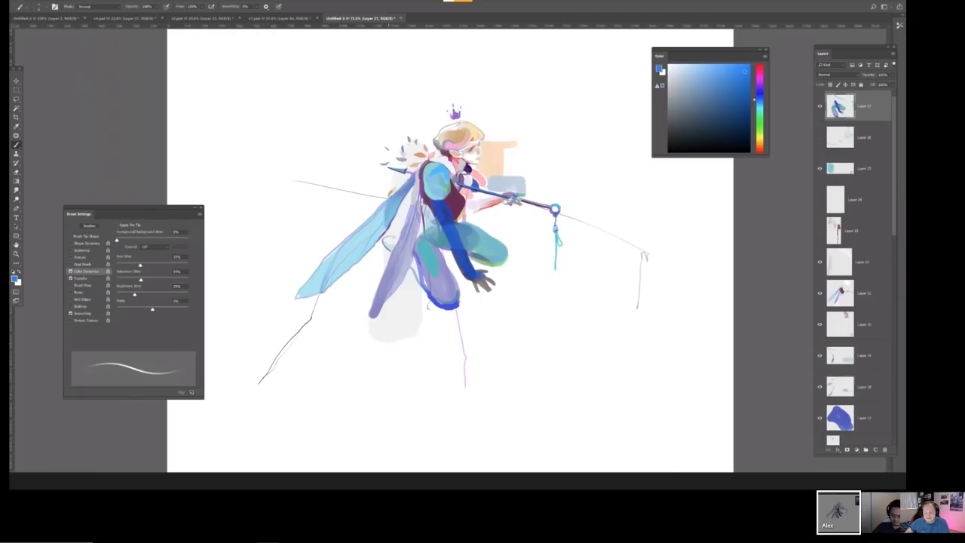
{"action": "key", "text": "ctrl+z"}
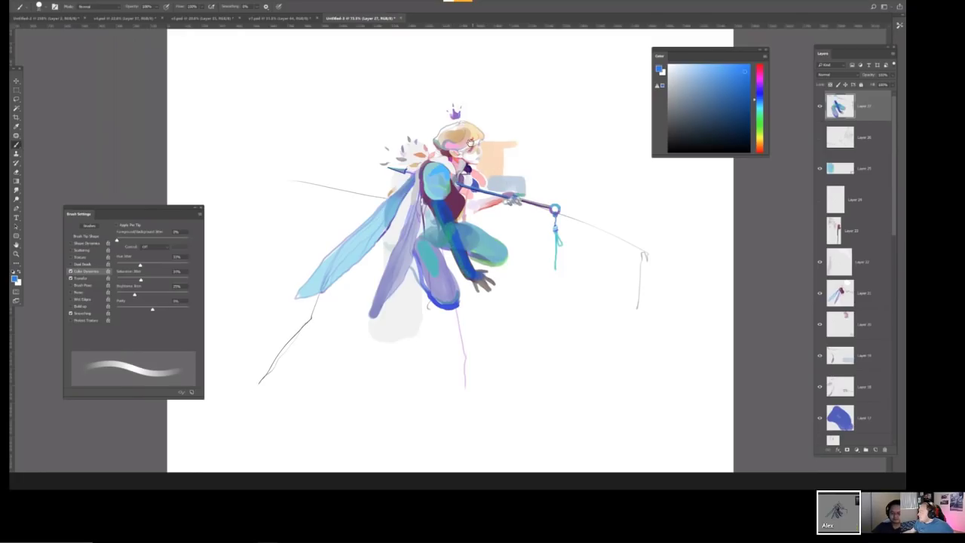
Paint a blue shape from below the ear down the neck and mirror the canvas to check the figure.
{"action": "scroll", "coordinate": [468, 140], "scroll_direction": "up", "scroll_amount": 3}
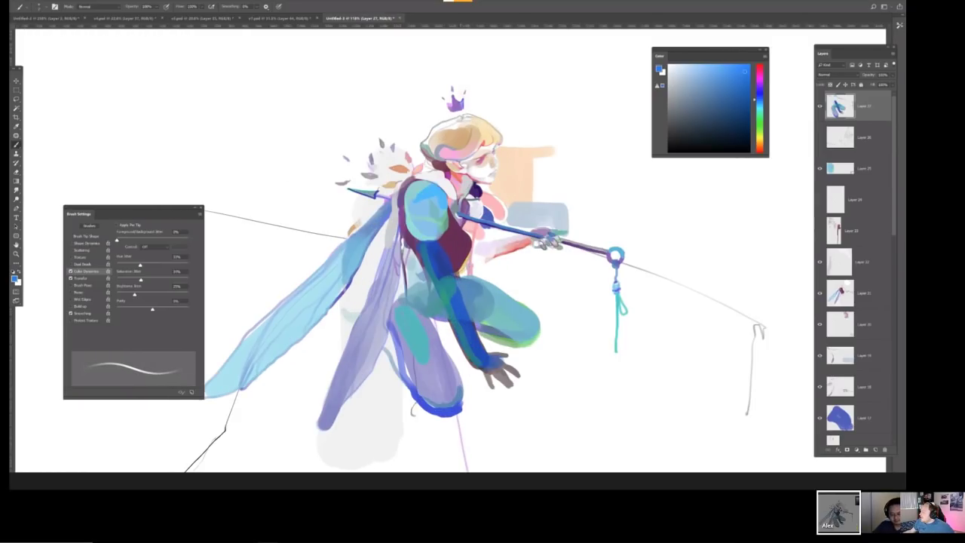
{"action": "left_click_drag", "start_coordinate": [440, 161], "coordinate": [455, 190]}
{"action": "scroll", "coordinate": [461, 165], "scroll_direction": "down", "scroll_amount": 2}
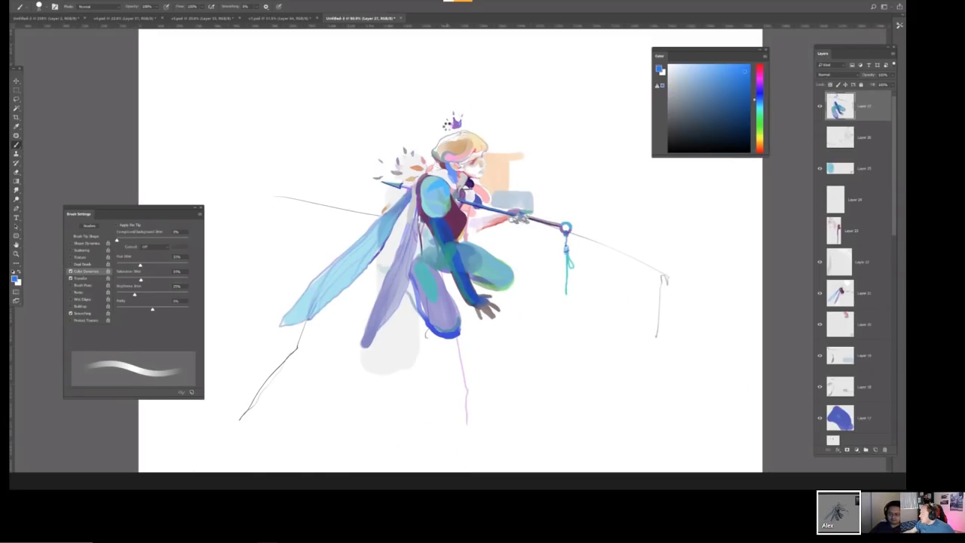
{"action": "key", "text": "h"}
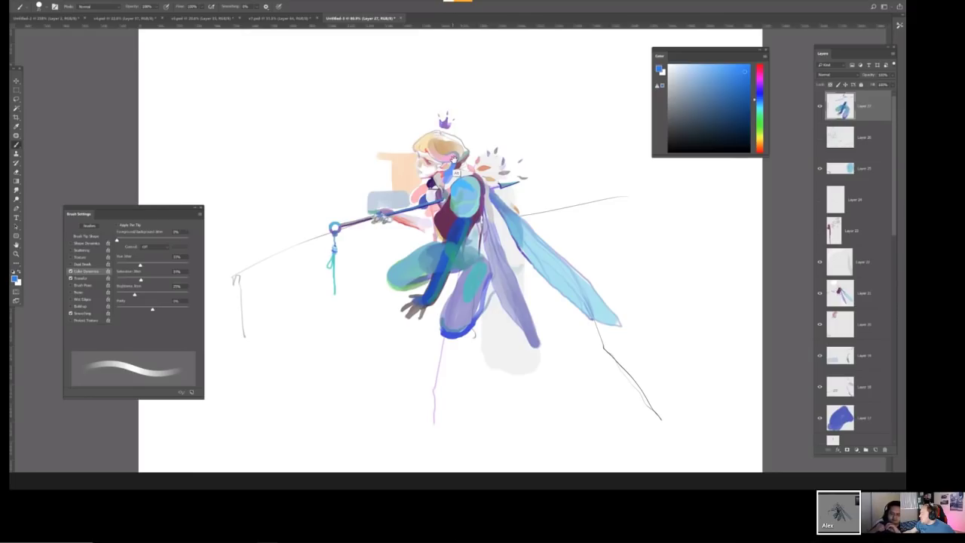
{"action": "scroll", "coordinate": [452, 159], "scroll_direction": "up", "scroll_amount": 2}
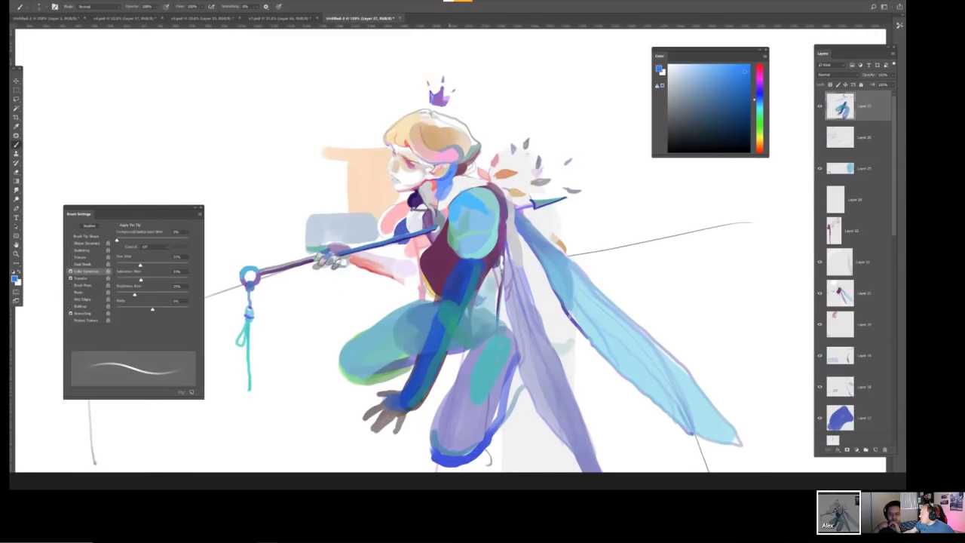
Enlarge the brush and paint light blue along the forward forearm beneath the pole.
{"action": "scroll", "coordinate": [456, 170], "scroll_direction": "down", "scroll_amount": 2}
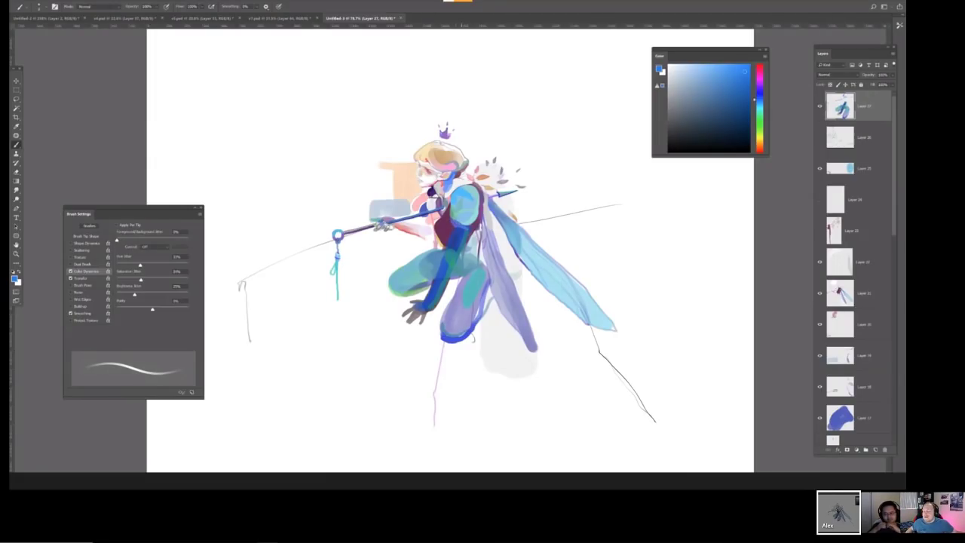
{"action": "key", "text": "bracketright"}
{"action": "key", "text": "bracketright"}
{"action": "key", "text": "bracketright"}
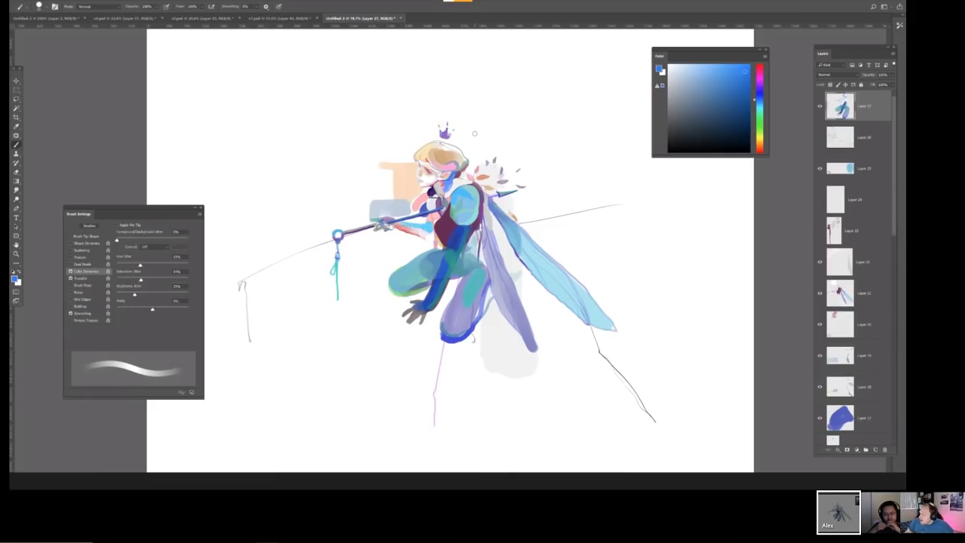
{"action": "key", "text": "bracketright"}
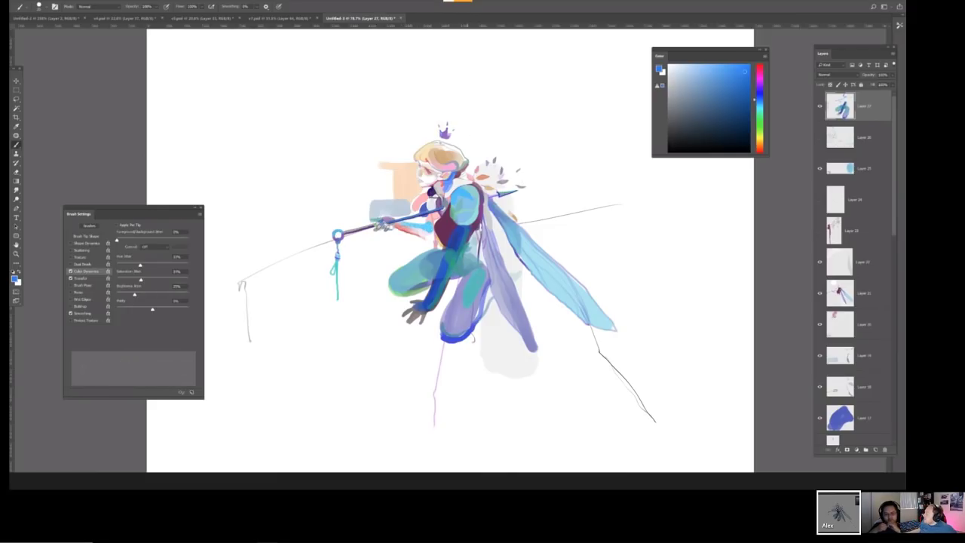
Adjust the brush size and paint blue and violet over the hand gripping the pole.
{"action": "key", "text": "bracketleft"}
{"action": "key", "text": "bracketleft"}
{"action": "key", "text": "bracketleft"}
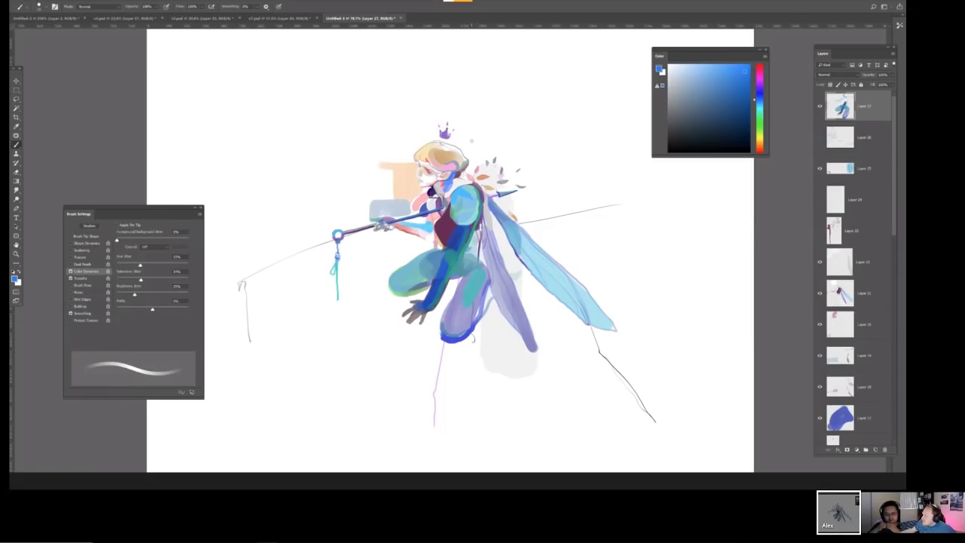
{"action": "key", "text": "bracketright"}
{"action": "key", "text": "bracketright"}
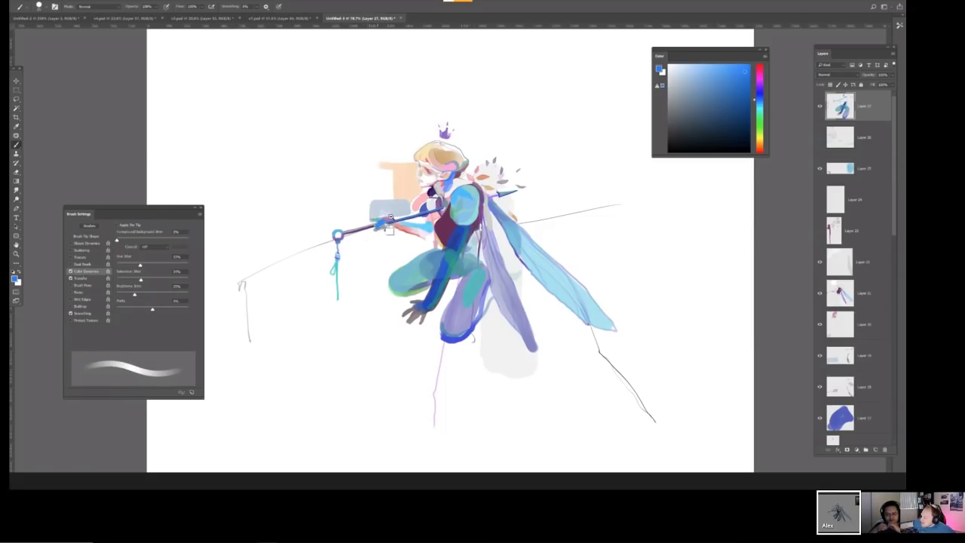
{"action": "scroll", "coordinate": [377, 225], "scroll_direction": "up", "scroll_amount": 4}
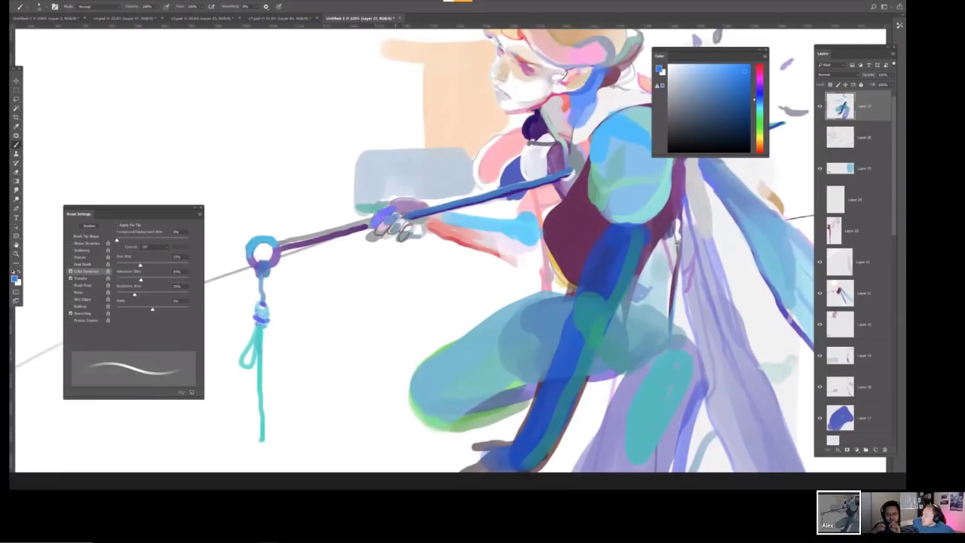
{"action": "left_click_drag", "start_coordinate": [392, 217], "coordinate": [385, 235]}
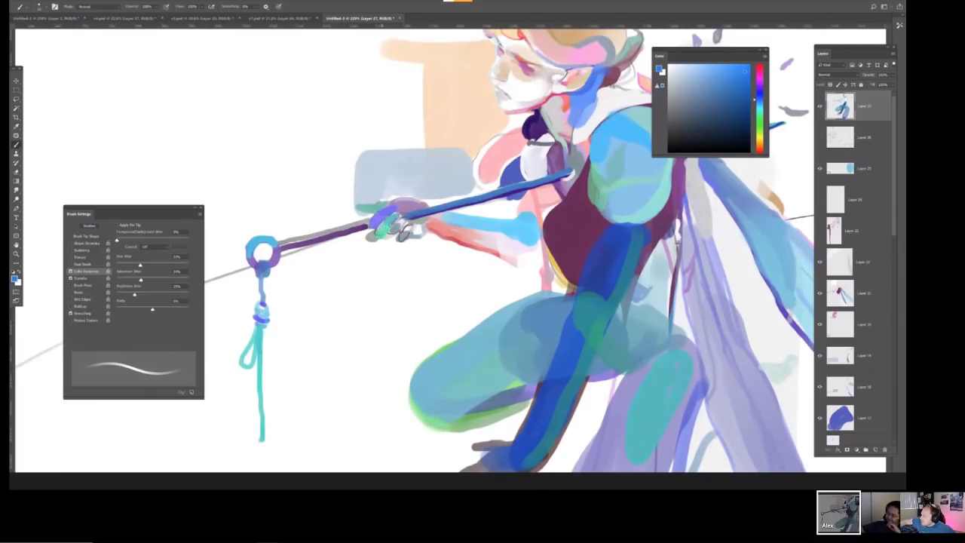
{"action": "scroll", "coordinate": [431, 213], "scroll_direction": "down", "scroll_amount": 2}
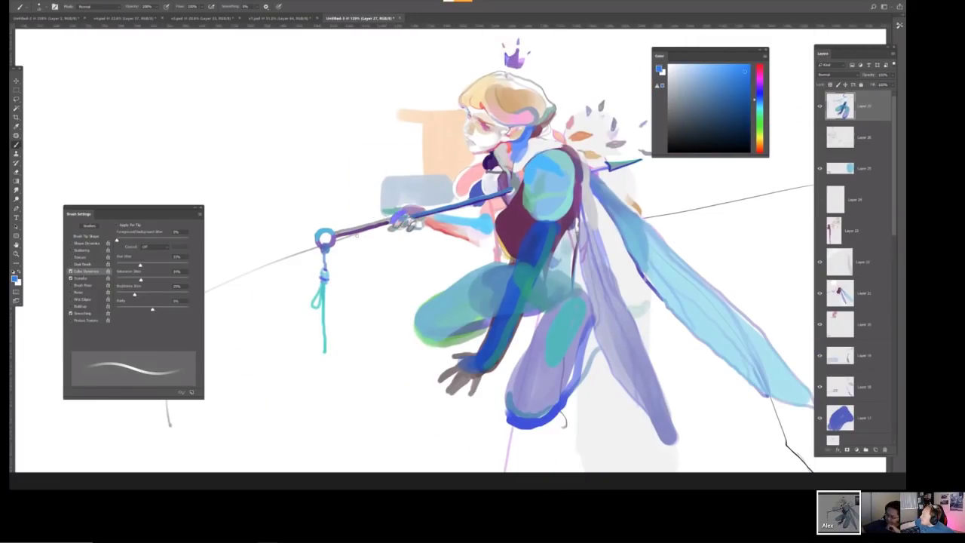
Thicken the ring at the pole's end with blue and mirror the canvas to check the whole figure.
{"action": "left_click_drag", "start_coordinate": [321, 234], "coordinate": [328, 237]}
{"action": "scroll", "coordinate": [340, 244], "scroll_direction": "down", "scroll_amount": 2}
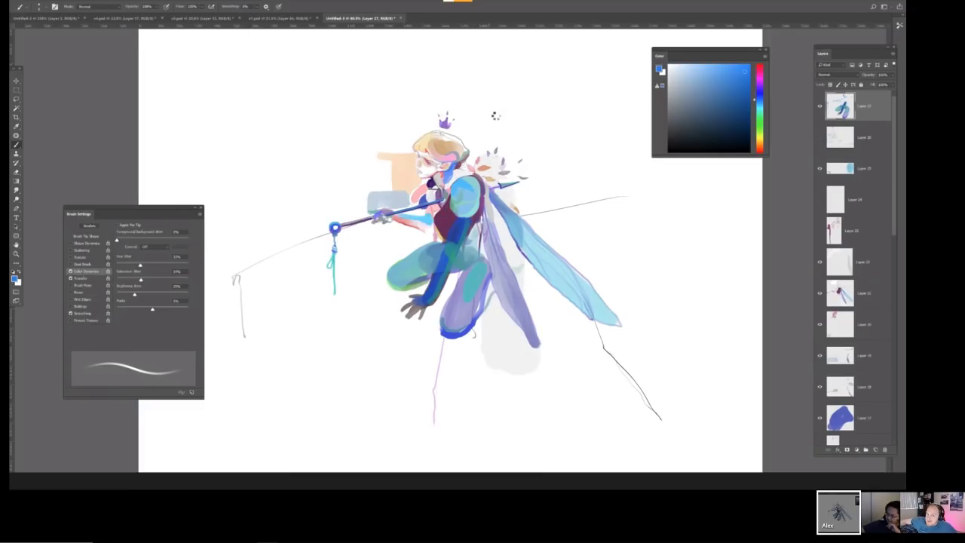
{"action": "key", "text": "h"}
{"action": "scroll", "coordinate": [433, 230], "scroll_direction": "down", "scroll_amount": 2}
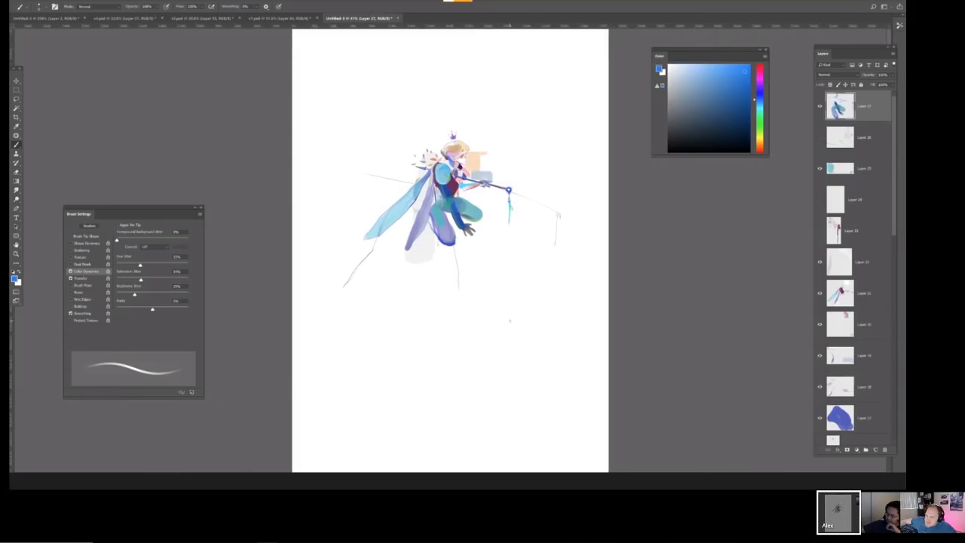
Hide and show Layer 27 to compare the figure with and without the recent painting.
{"action": "left_click", "coordinate": [820, 107]}
{"action": "left_click", "coordinate": [821, 107]}
{"action": "left_click", "coordinate": [820, 107]}
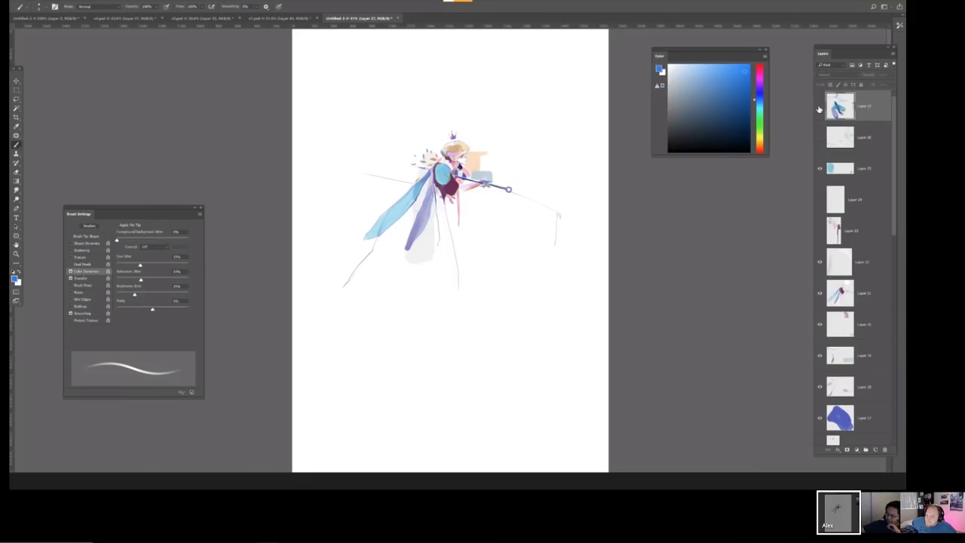
{"action": "left_click", "coordinate": [821, 107]}
Erase the hand and lower forearm of the hanging blue arm below the thigh.
{"action": "scroll", "coordinate": [451, 218], "scroll_direction": "up", "scroll_amount": 3}
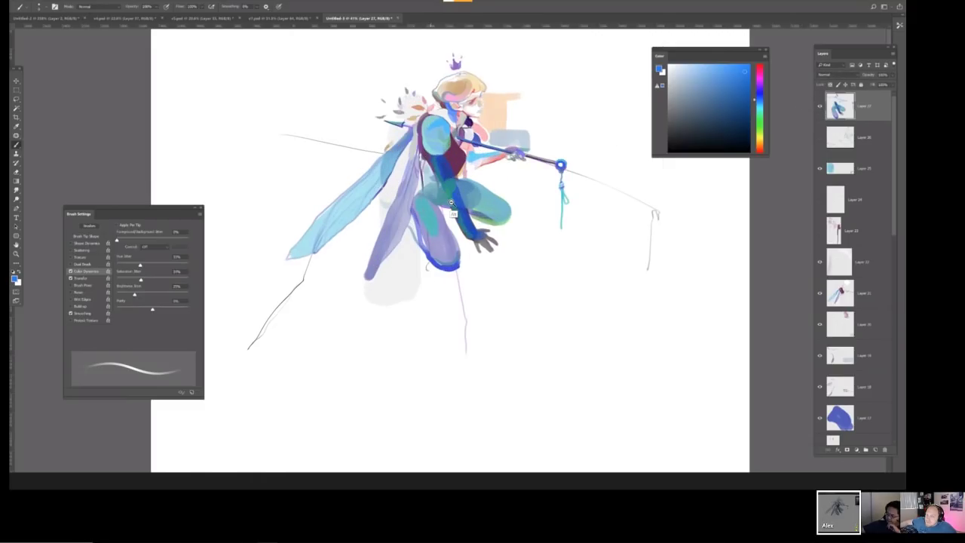
{"action": "key", "text": "e"}
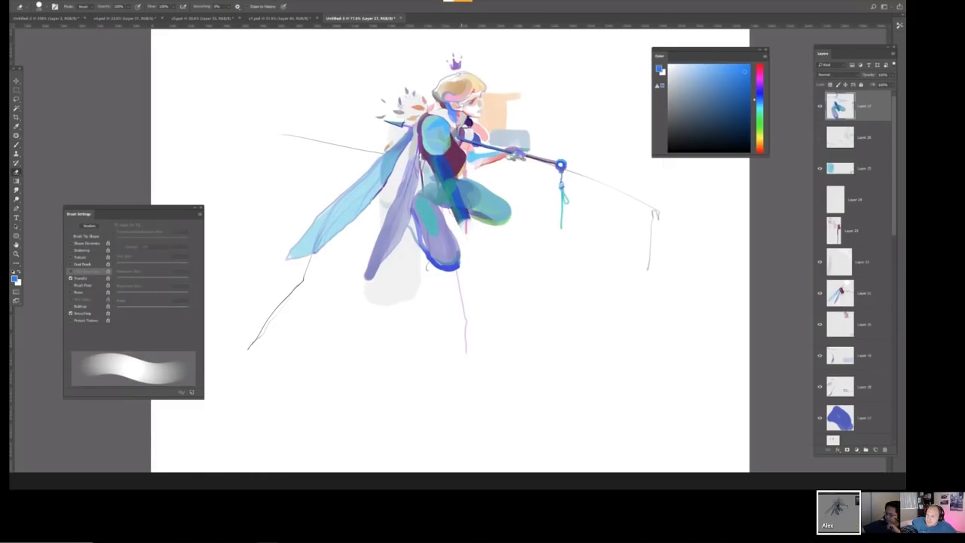
{"action": "key", "text": "["}
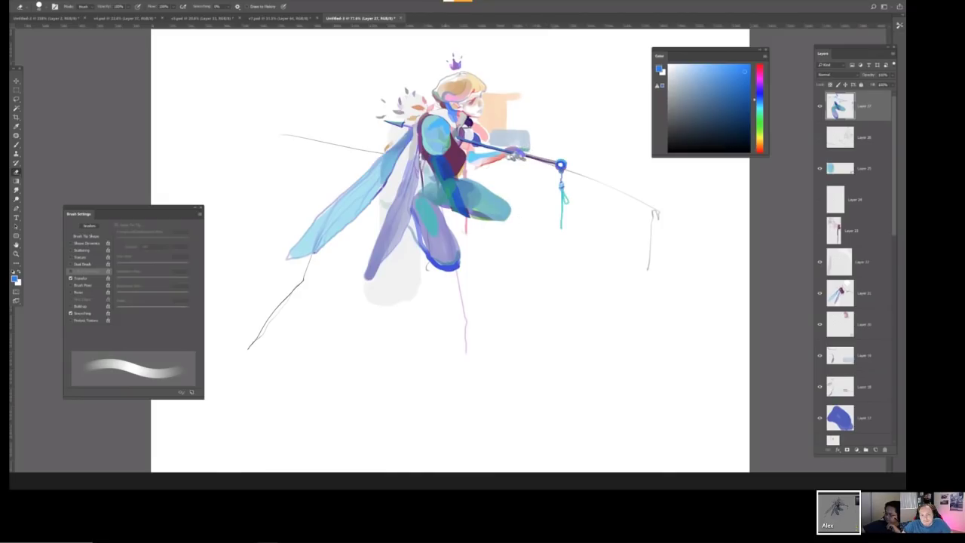
Paint a bent forearm in dark teal-green from the elbow up to the pole, resizing the brush, and mirror the canvas.
{"action": "key", "text": "b"}
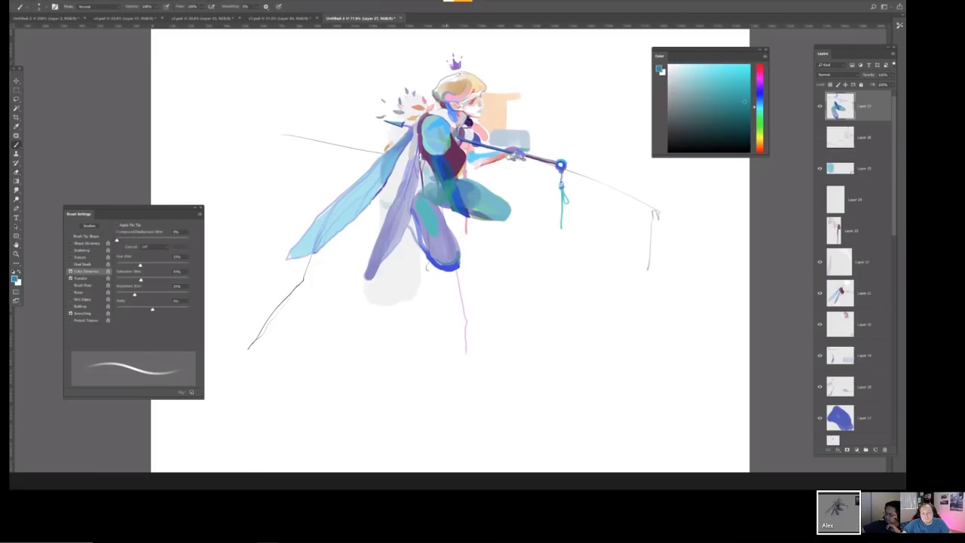
{"action": "key", "text": "bracketright"}
{"action": "key", "text": "bracketright"}
{"action": "key", "text": "bracketright"}
{"action": "key", "text": "bracketright"}
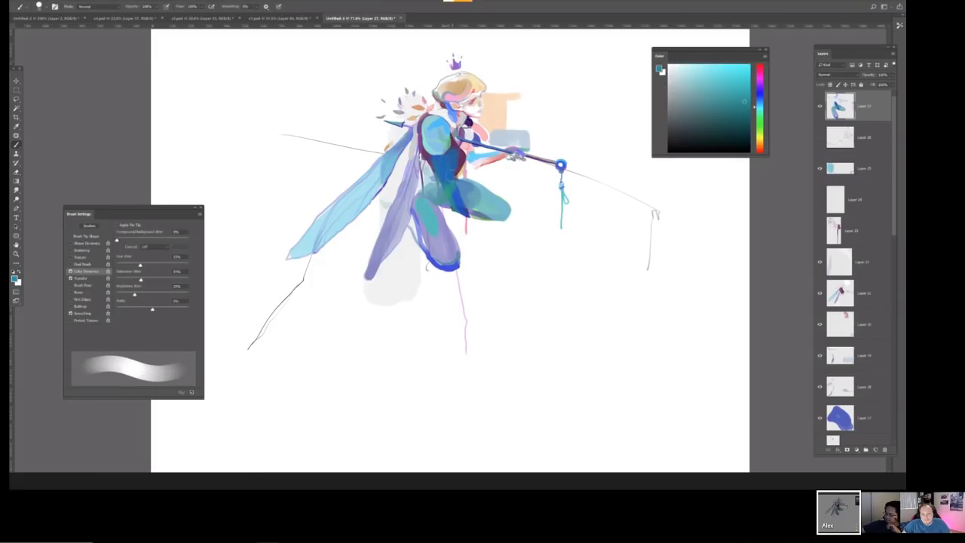
{"action": "mouse_move", "coordinate": [456, 154]}
{"action": "left_mouse_down"}
{"action": "mouse_move", "coordinate": [466, 170]}
{"action": "mouse_move", "coordinate": [460, 181]}
{"action": "mouse_move", "coordinate": [442, 178]}
{"action": "mouse_move", "coordinate": [440, 190]}
{"action": "left_mouse_up"}
{"action": "key", "text": "ctrl+z"}
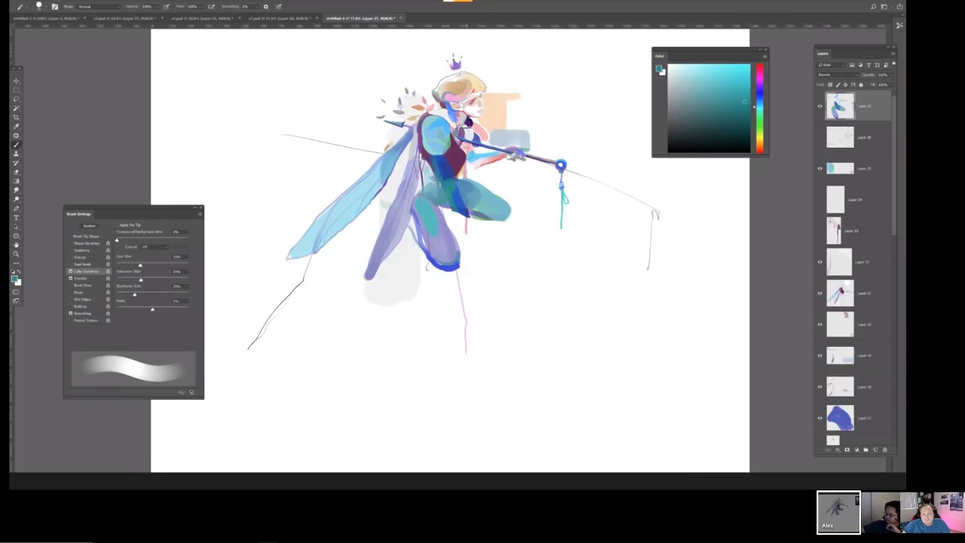
{"action": "key", "text": "bracketleft"}
{"action": "key", "text": "bracketleft"}
{"action": "key", "text": "bracketleft"}
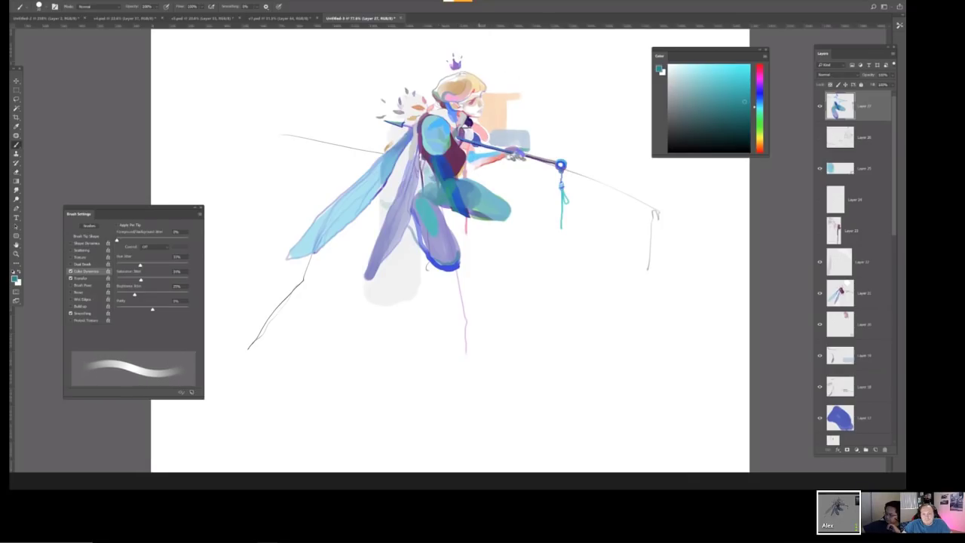
{"action": "mouse_move", "coordinate": [463, 154]}
{"action": "left_mouse_down"}
{"action": "mouse_move", "coordinate": [488, 142]}
{"action": "mouse_move", "coordinate": [470, 155]}
{"action": "mouse_move", "coordinate": [490, 142]}
{"action": "mouse_move", "coordinate": [495, 151]}
{"action": "mouse_move", "coordinate": [439, 190]}
{"action": "left_mouse_up"}
{"action": "key", "text": "ctrl+z"}
{"action": "key", "text": "ctrl+z"}
{"action": "key", "text": "ctrl+shift+h"}
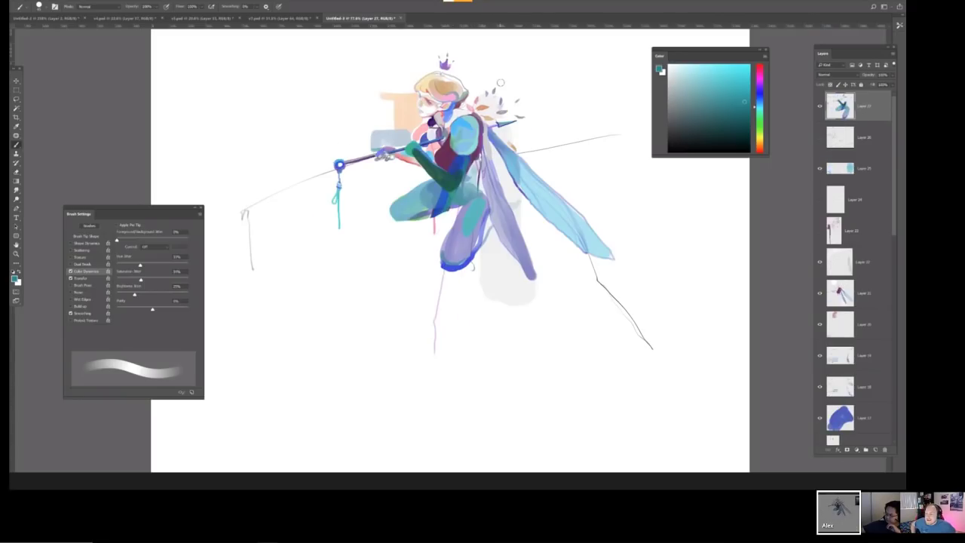
Erase the thin sketched line and its hanging end beyond the pole's ring with an enlarged eraser on Layer 1.
{"action": "scroll", "coordinate": [383, 155], "scroll_direction": "down", "scroll_amount": 3}
{"action": "scroll", "coordinate": [314, 183], "scroll_direction": "up", "scroll_amount": 1}
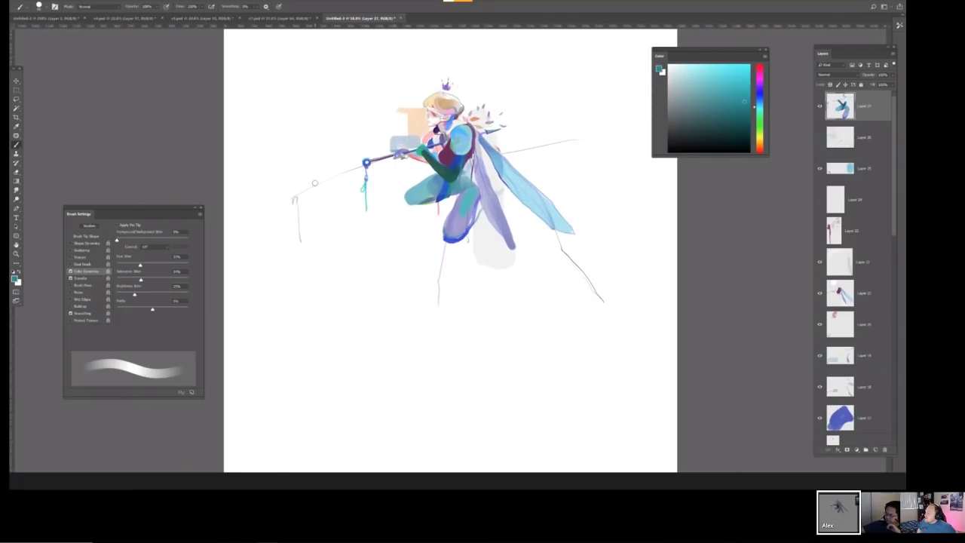
{"action": "left_click", "coordinate": [294, 204], "text": "ctrl"}
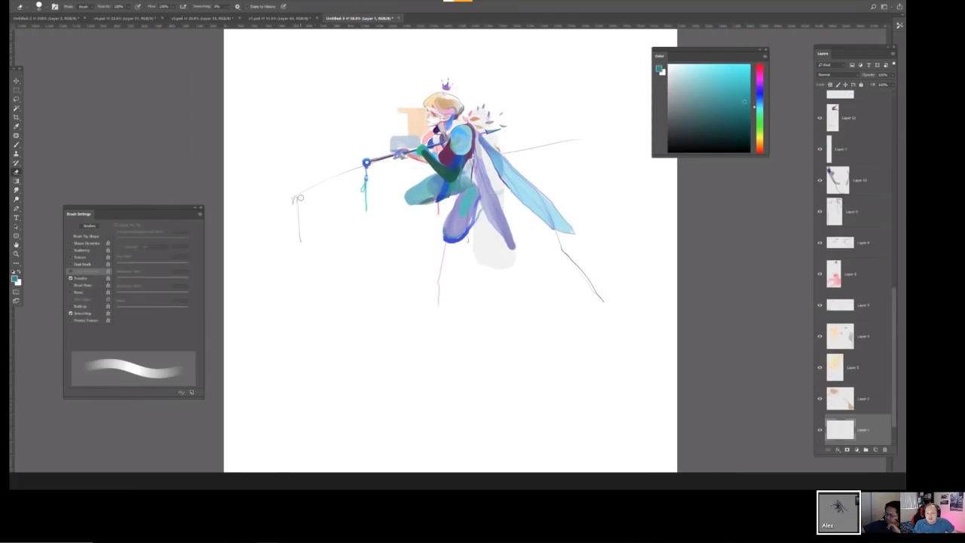
{"action": "key", "text": "e"}
{"action": "left_click_drag", "start_coordinate": [292, 184], "coordinate": [302, 243]}
{"action": "key", "text": "bracketright"}
{"action": "key", "text": "bracketright"}
{"action": "key", "text": "bracketright"}
{"action": "left_click_drag", "start_coordinate": [302, 203], "coordinate": [355, 163]}
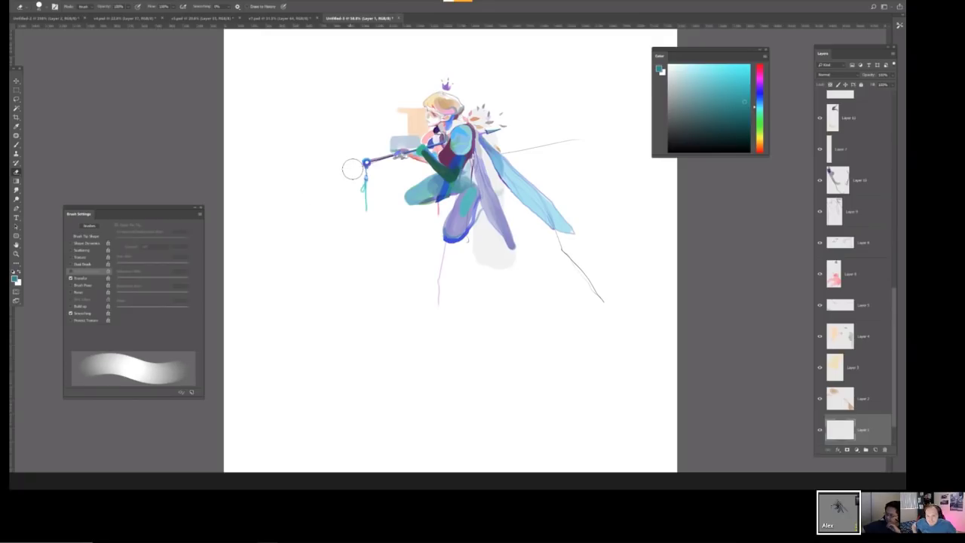
Erase the outer end of the thin line behind the wings and mirror the canvas.
{"action": "left_click_drag", "start_coordinate": [550, 144], "coordinate": [515, 147]}
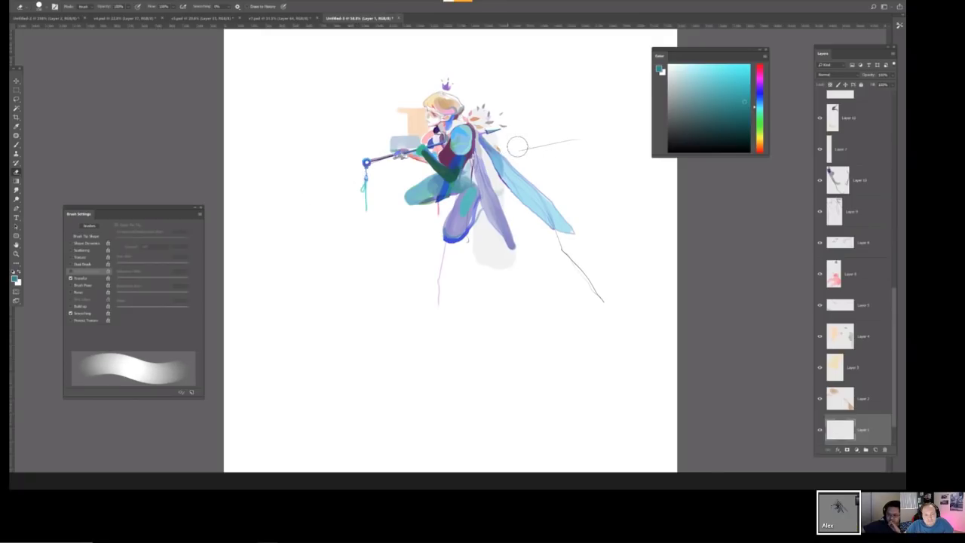
{"action": "key", "text": "ctrl+z"}
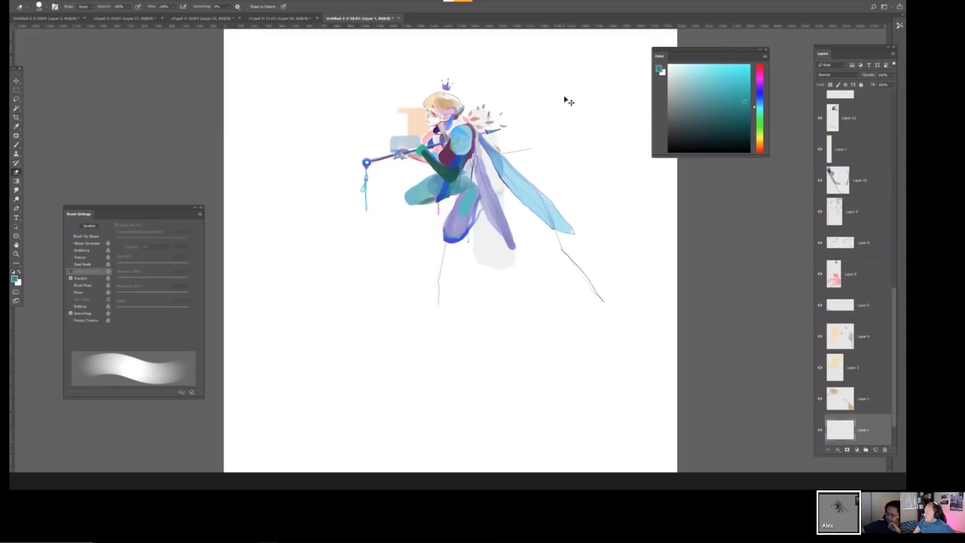
{"action": "key", "text": "ctrl+shift+h"}
{"action": "key", "text": "ctrl+plus"}
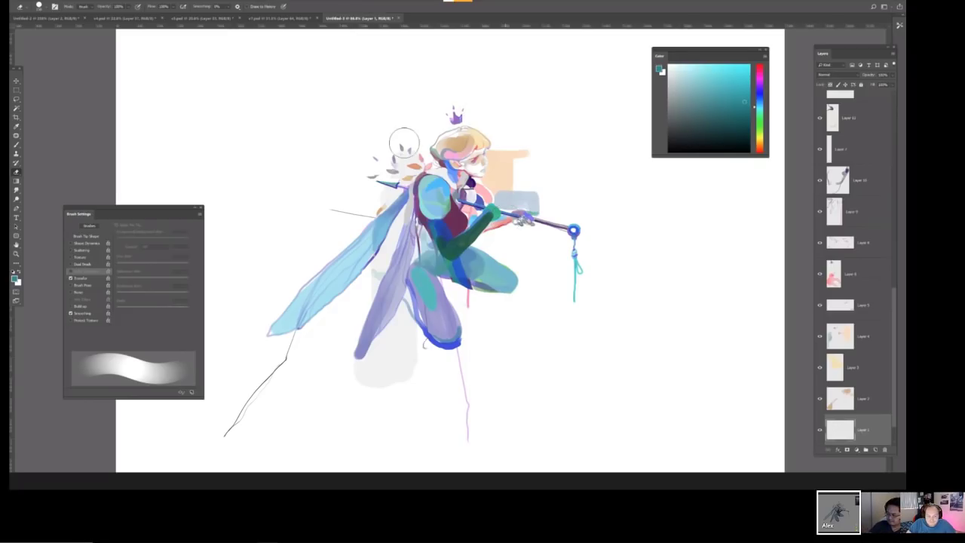
Erase the cluster of leaves and pale backdrop behind the neck, switch to Layer 21, and shrink the eraser.
{"action": "key", "text": "v"}
{"action": "key", "text": "b"}
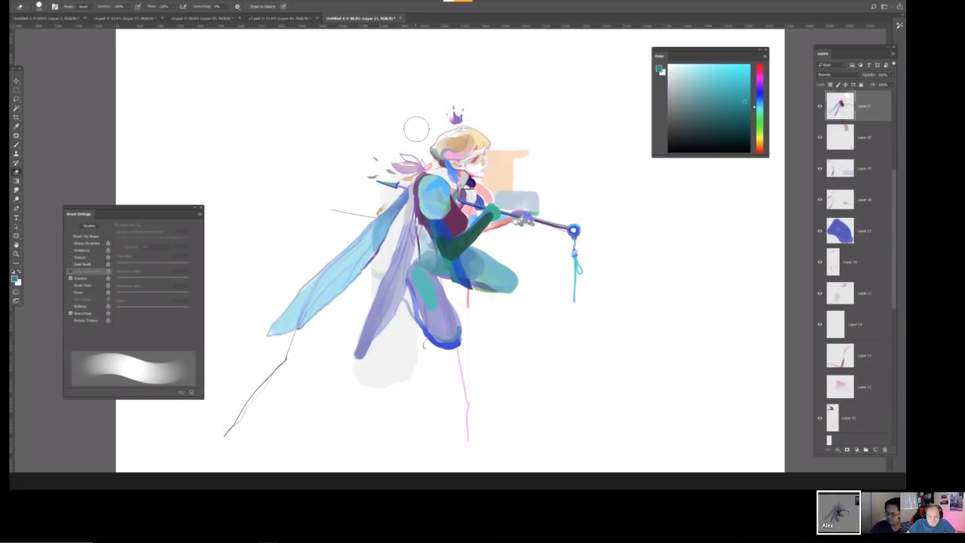
{"action": "key", "text": "bracketleft"}
{"action": "key", "text": "bracketleft"}
{"action": "key", "text": "bracketleft"}
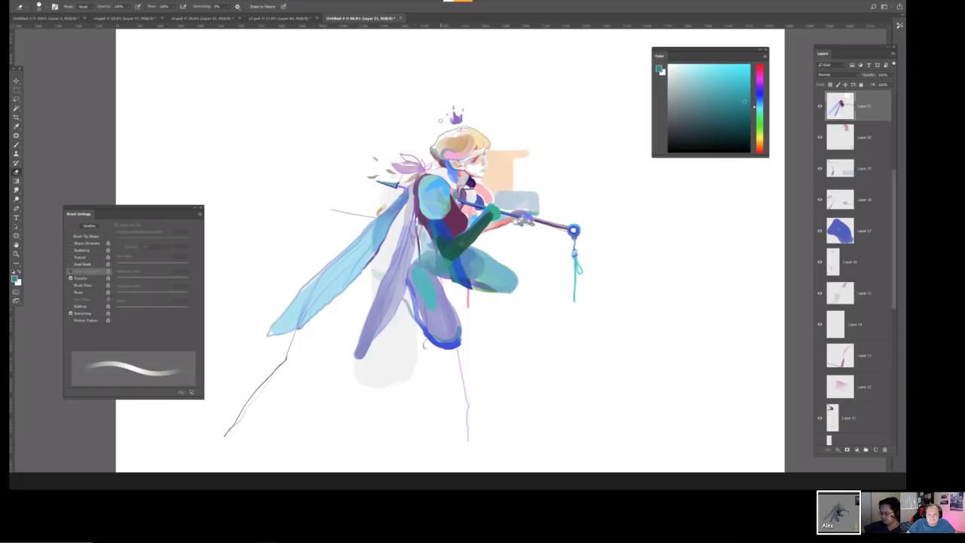
Paint teal leading edges and dark navy spots near the tips of the blue and purple wings, and mirror the canvas.
{"action": "key", "text": "b"}
{"action": "mouse_move", "coordinate": [407, 178]}
{"action": "left_mouse_down"}
{"action": "mouse_move", "coordinate": [369, 196]}
{"action": "mouse_move", "coordinate": [416, 180]}
{"action": "mouse_move", "coordinate": [276, 326]}
{"action": "left_mouse_up"}
{"action": "key", "text": "ctrl+z"}
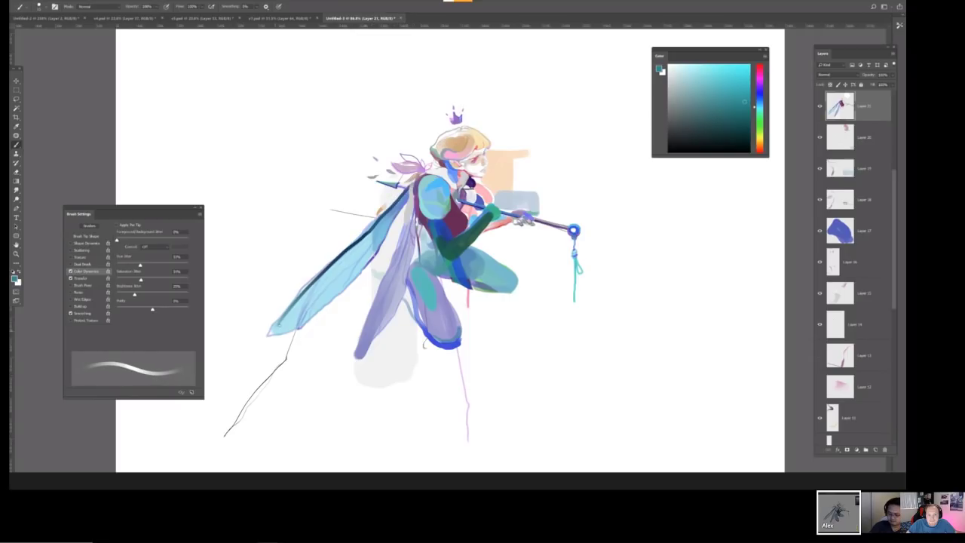
{"action": "key", "text": "ctrl+z"}
{"action": "left_click_drag", "start_coordinate": [413, 184], "coordinate": [278, 320]}
{"action": "key", "text": "ctrl+z"}
{"action": "left_click_drag", "start_coordinate": [413, 183], "coordinate": [273, 326]}
{"action": "left_click_drag", "start_coordinate": [309, 284], "coordinate": [288, 312]}
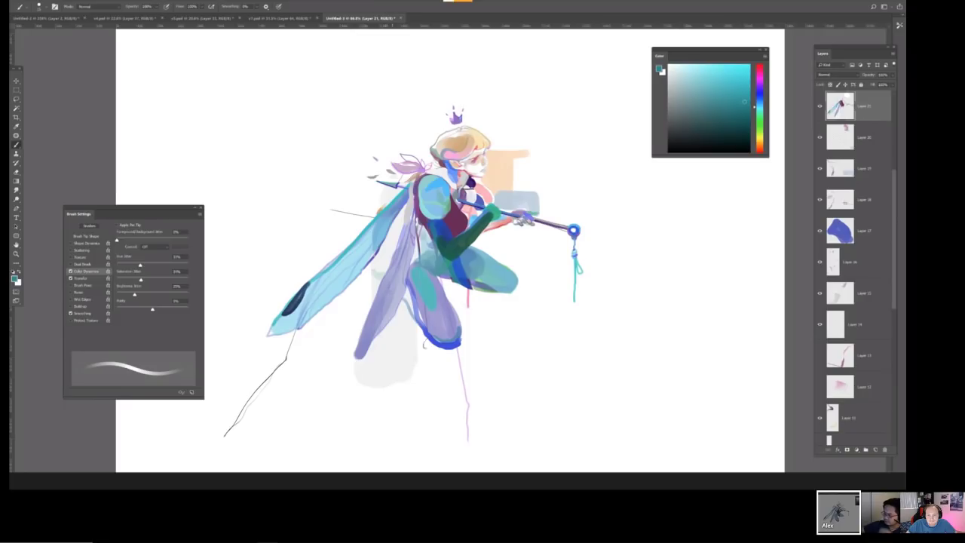
{"action": "left_click_drag", "start_coordinate": [406, 224], "coordinate": [363, 332]}
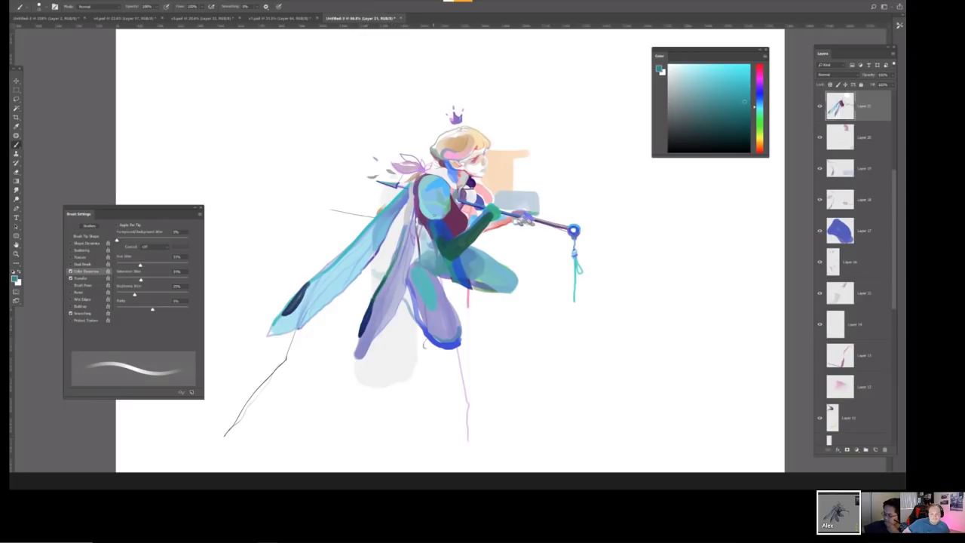
{"action": "scroll", "coordinate": [456, 185], "scroll_direction": "down", "scroll_amount": 3}
{"action": "key", "text": "h"}
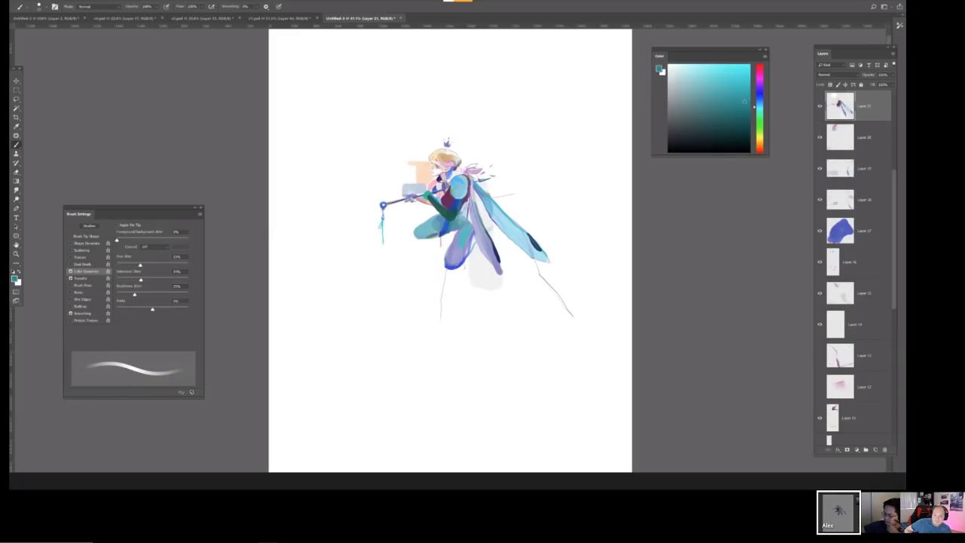
Add a new layer above Layer 27 and paint the figure's lips blue.
{"action": "scroll", "coordinate": [449, 196], "scroll_direction": "up", "scroll_amount": 4}
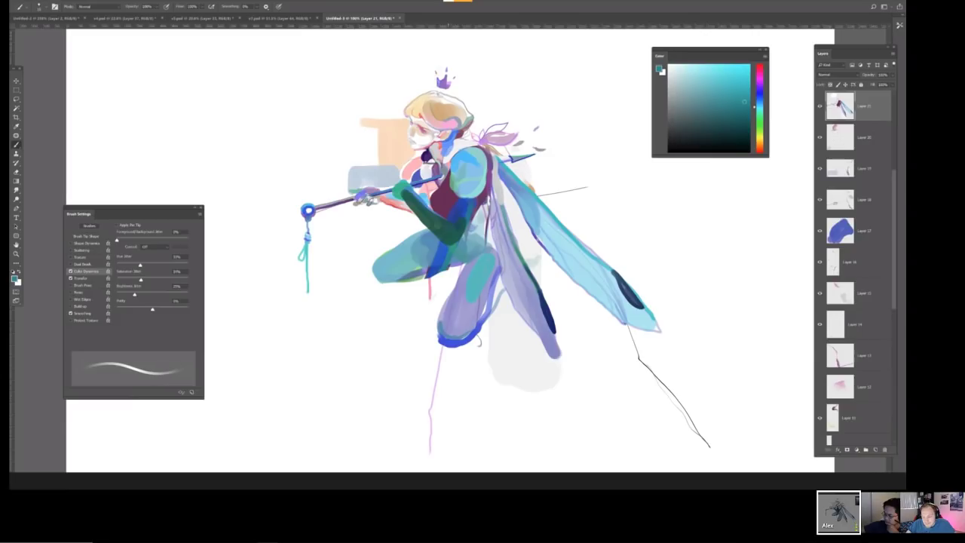
{"action": "scroll", "coordinate": [440, 128], "scroll_direction": "up", "scroll_amount": 3}
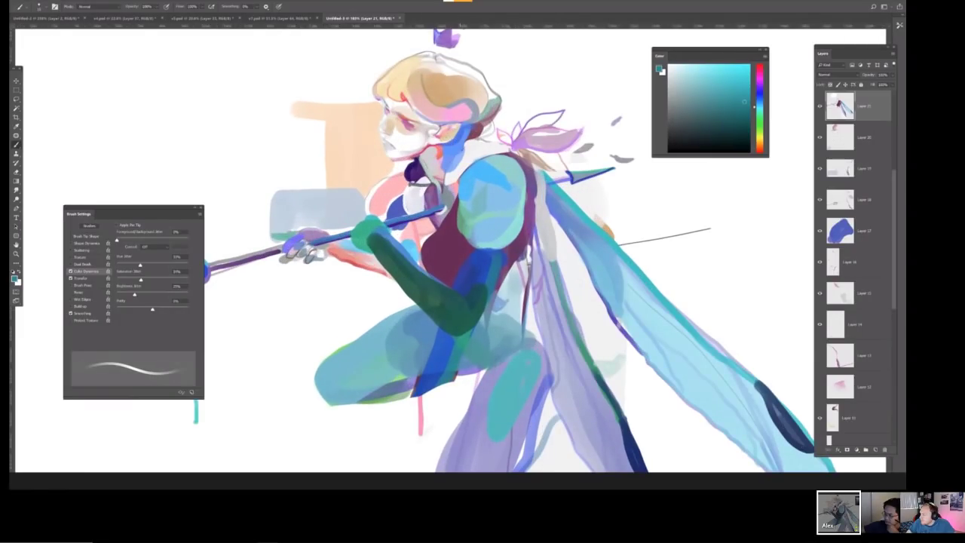
{"action": "scroll", "coordinate": [896, 176], "scroll_direction": "up", "scroll_amount": 3}
{"action": "left_click", "coordinate": [841, 106]}
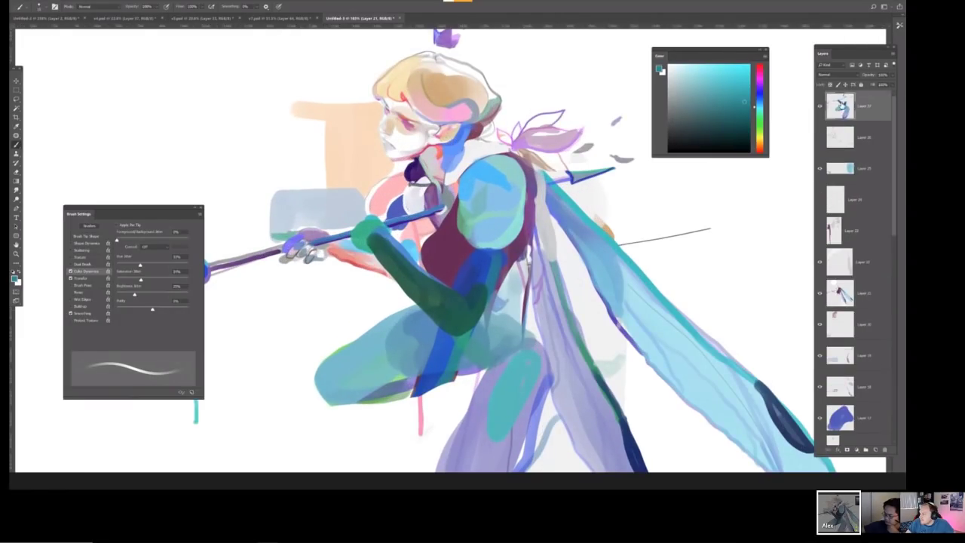
{"action": "key", "text": "ctrl+shift+n"}
{"action": "key", "text": "Return"}
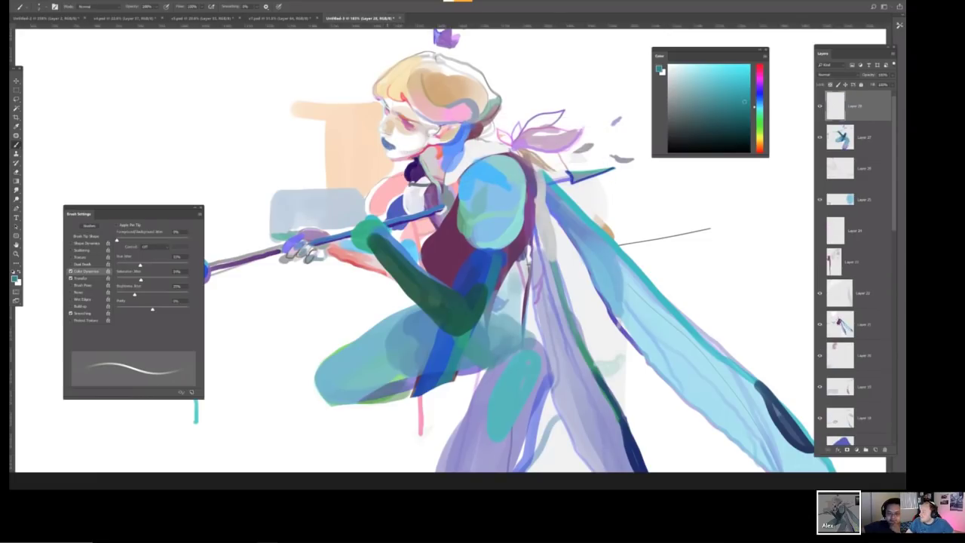
{"action": "key", "text": "ctrl+0"}
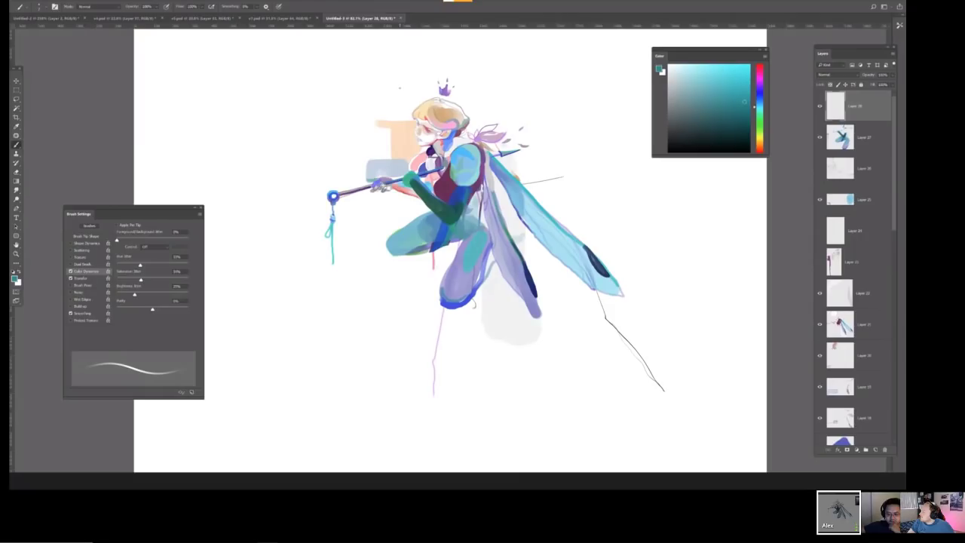
{"action": "key", "text": "ctrl+1"}
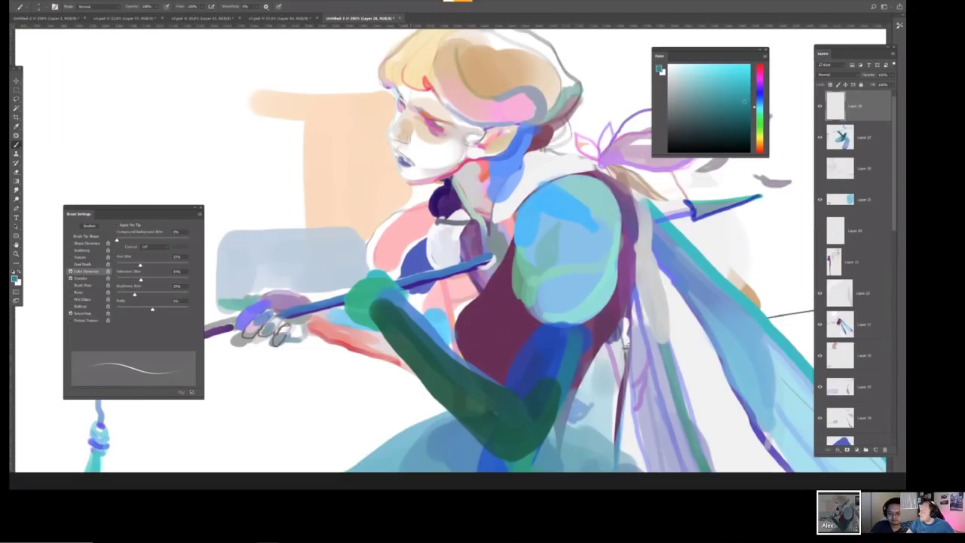
{"action": "left_click", "coordinate": [440, 138], "text": "alt"}
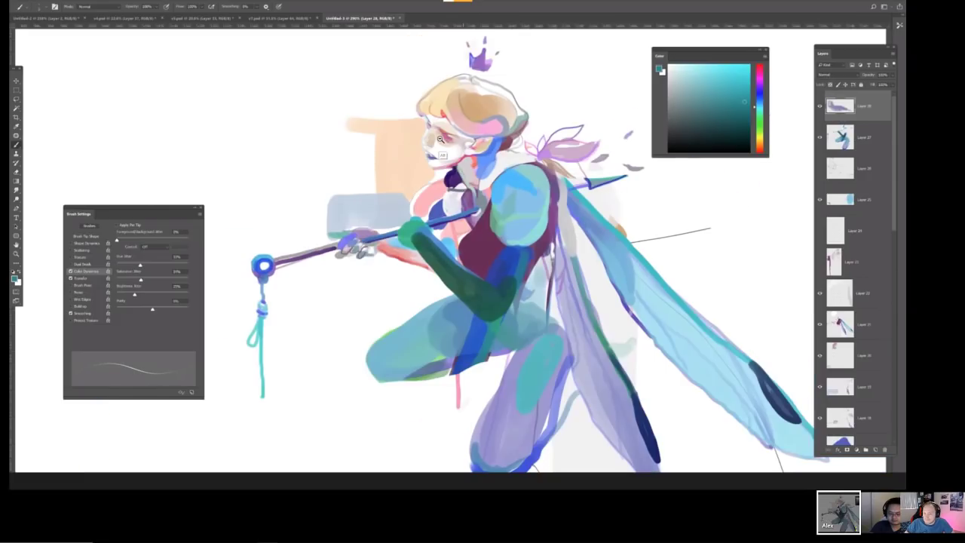
{"action": "left_click", "coordinate": [439, 139], "text": "alt"}
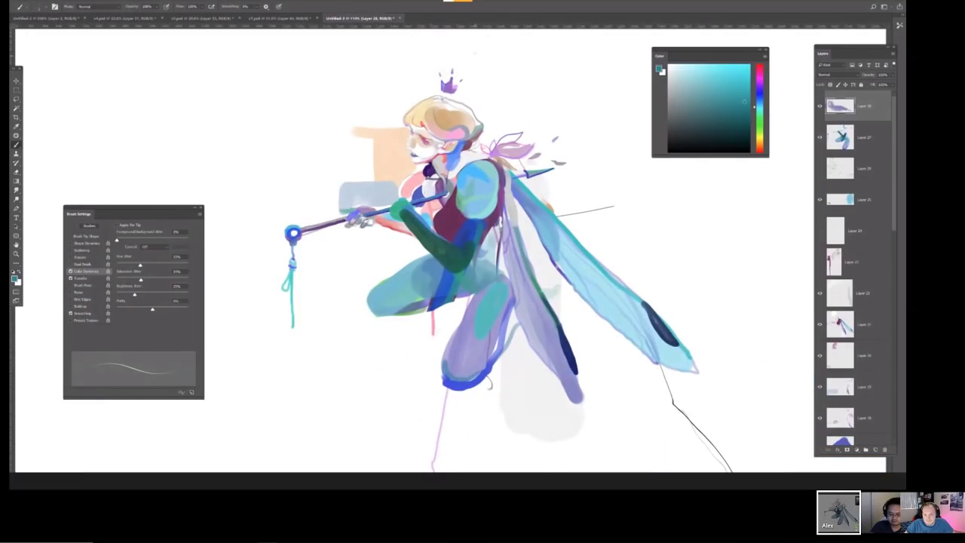
{"action": "left_click", "coordinate": [412, 148]}
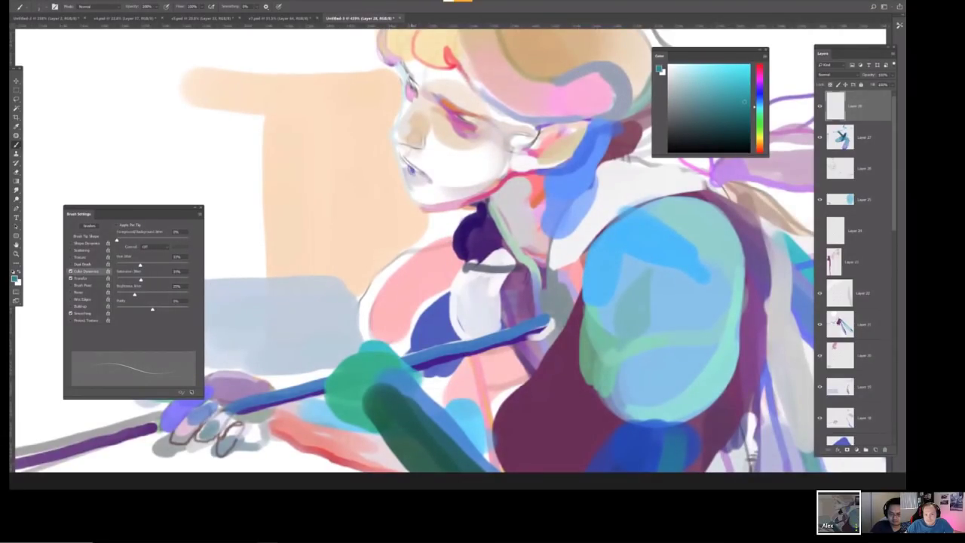
{"action": "key", "text": "ctrl+0"}
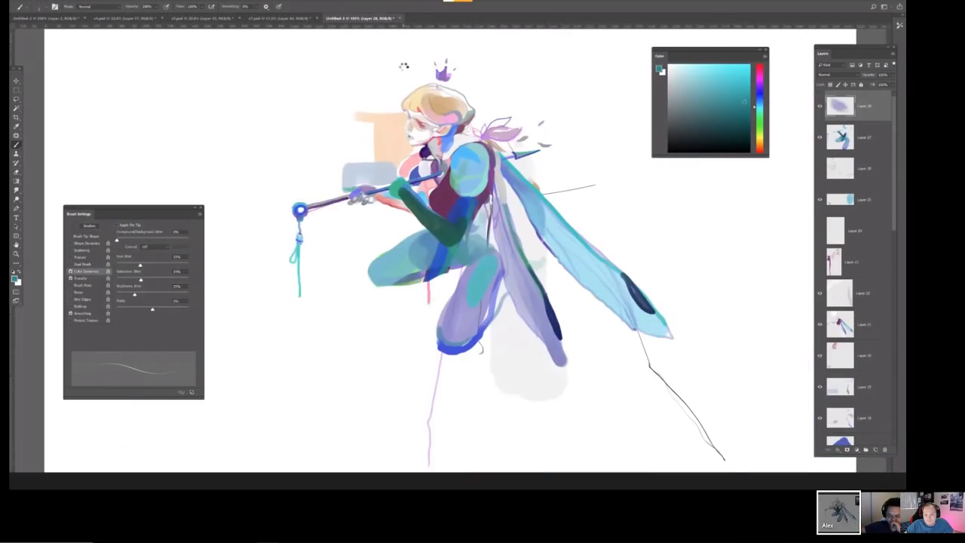
Mirror the canvas and paint the figure's near eye dark teal.
{"action": "key", "text": "ctrl+shift+h"}
{"action": "key", "text": "ctrl+equal"}
{"action": "key", "text": "ctrl+equal"}
{"action": "key", "text": "ctrl+equal"}
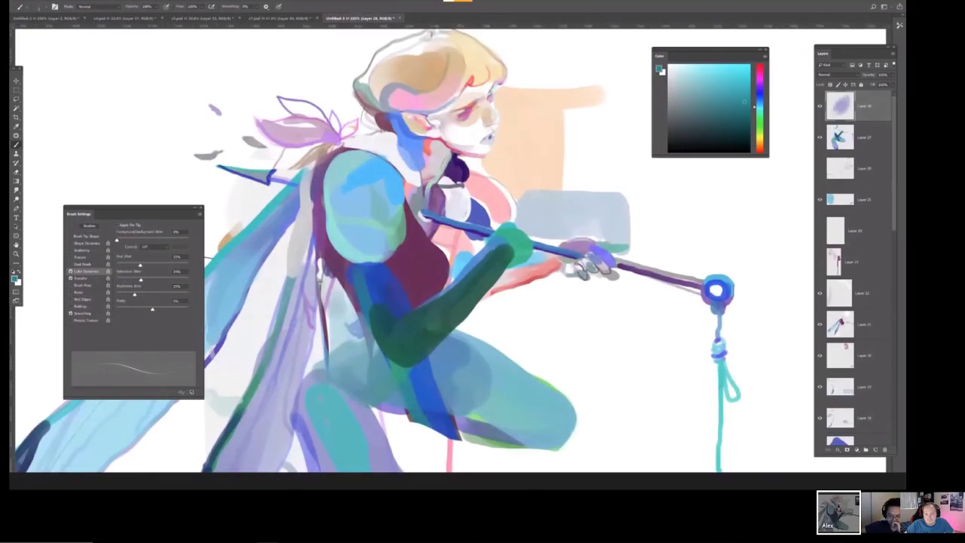
{"action": "mouse_move", "coordinate": [466, 114]}
{"action": "left_mouse_down"}
{"action": "mouse_move", "coordinate": [453, 121]}
{"action": "mouse_move", "coordinate": [467, 119]}
{"action": "left_mouse_up"}
{"action": "key", "text": "ctrl+z"}
{"action": "key", "text": "ctrl+z"}
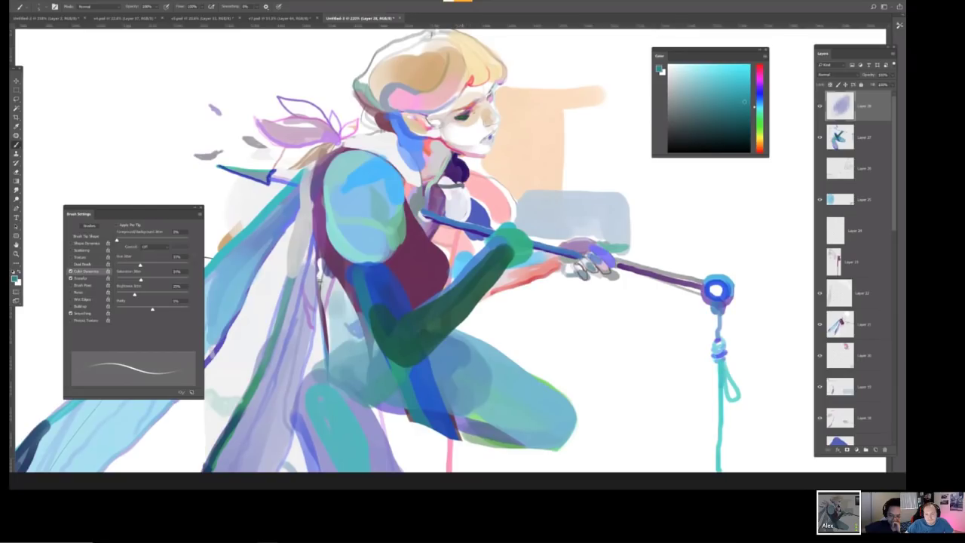
{"action": "key", "text": "ctrl+z"}
{"action": "scroll", "coordinate": [493, 98], "scroll_direction": "down", "scroll_amount": 3}
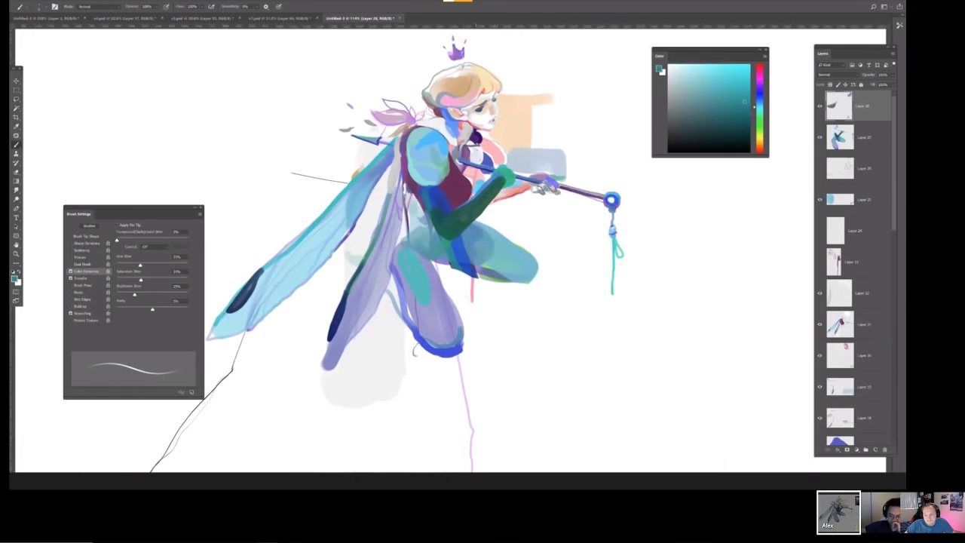
Add a new normal-mode layer at 100% opacity above Layer 28.
{"action": "scroll", "coordinate": [489, 123], "scroll_direction": "up", "scroll_amount": 3}
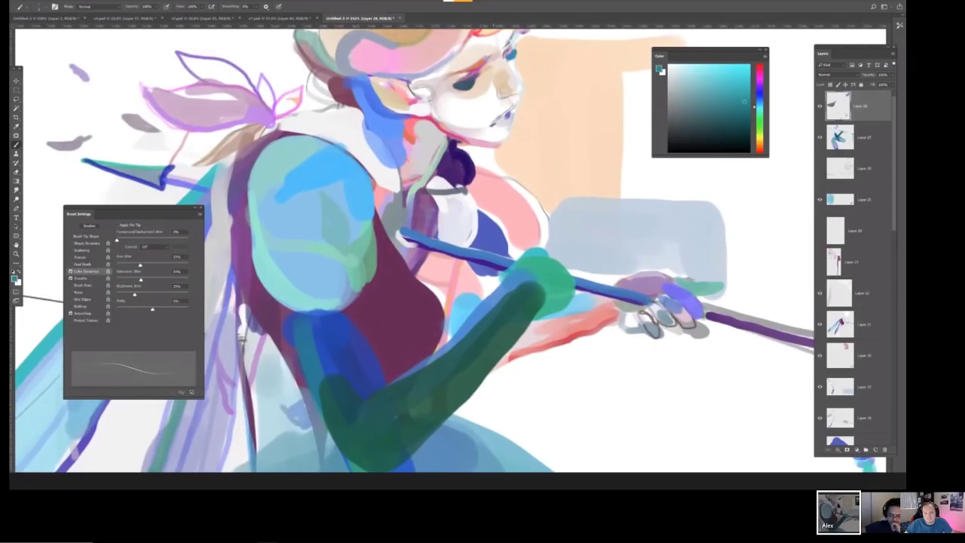
{"action": "scroll", "coordinate": [510, 105], "scroll_direction": "down", "scroll_amount": 1}
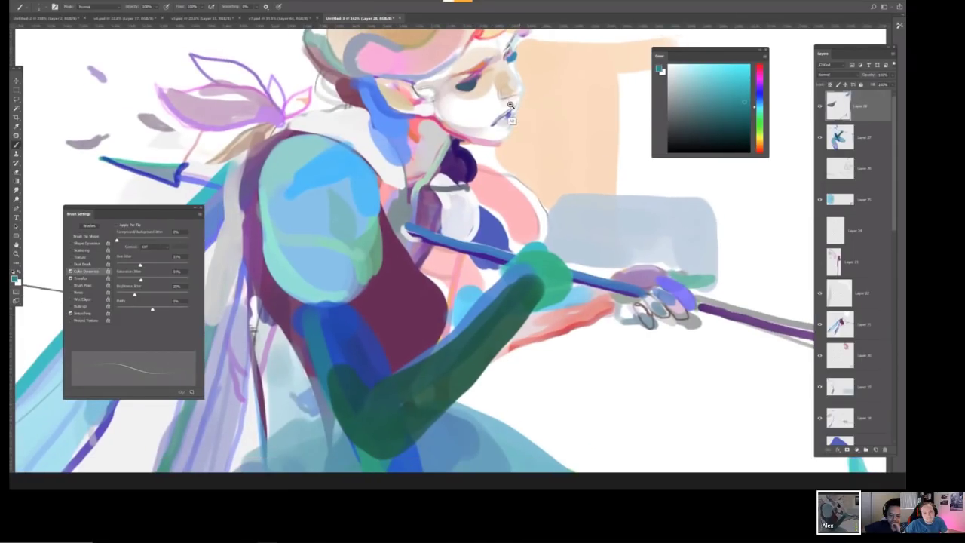
{"action": "scroll", "coordinate": [510, 105], "scroll_direction": "down", "scroll_amount": 3}
{"action": "scroll", "coordinate": [510, 105], "scroll_direction": "up", "scroll_amount": 1}
{"action": "key", "text": "ctrl+shift+n"}
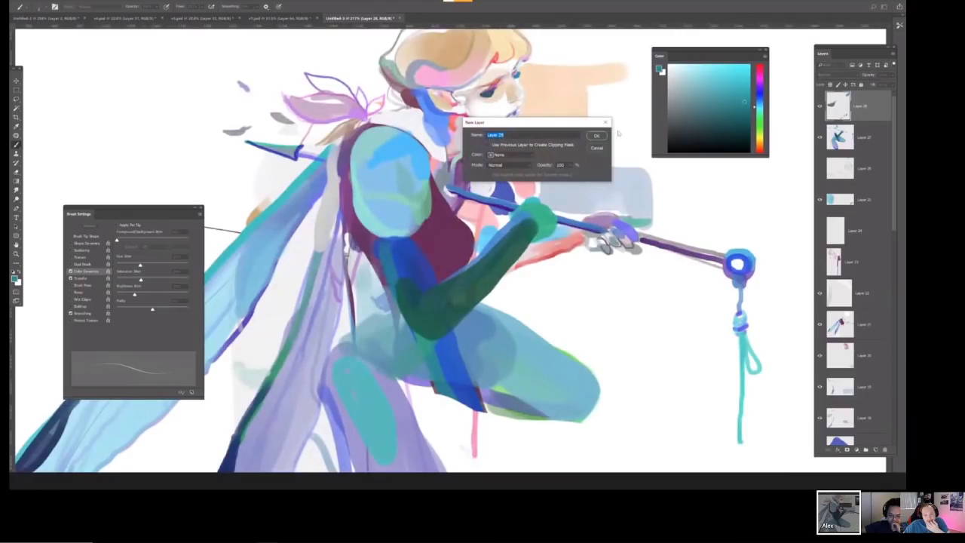
{"action": "left_click", "coordinate": [596, 136]}
{"action": "scroll", "coordinate": [512, 98], "scroll_direction": "down", "scroll_amount": 3}
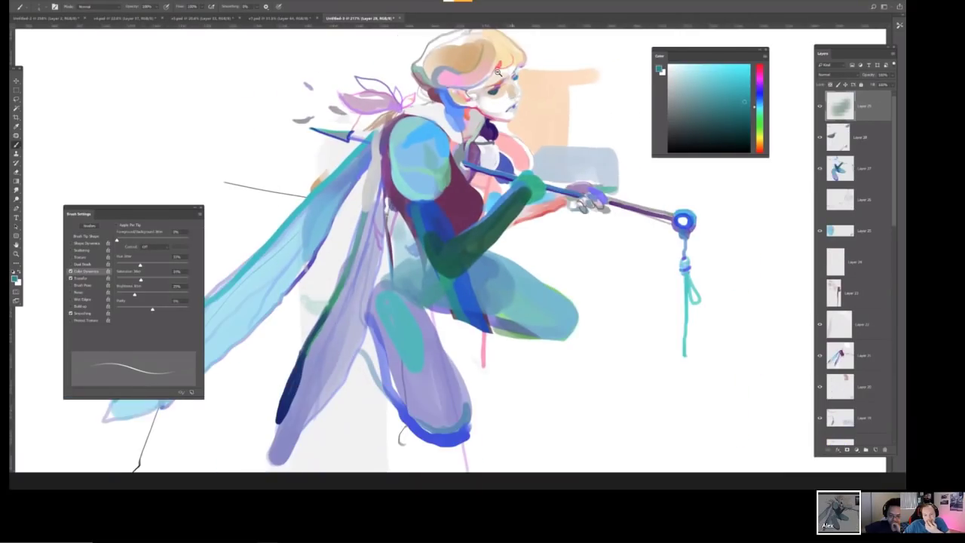
{"action": "scroll", "coordinate": [473, 88], "scroll_direction": "up", "scroll_amount": 1}
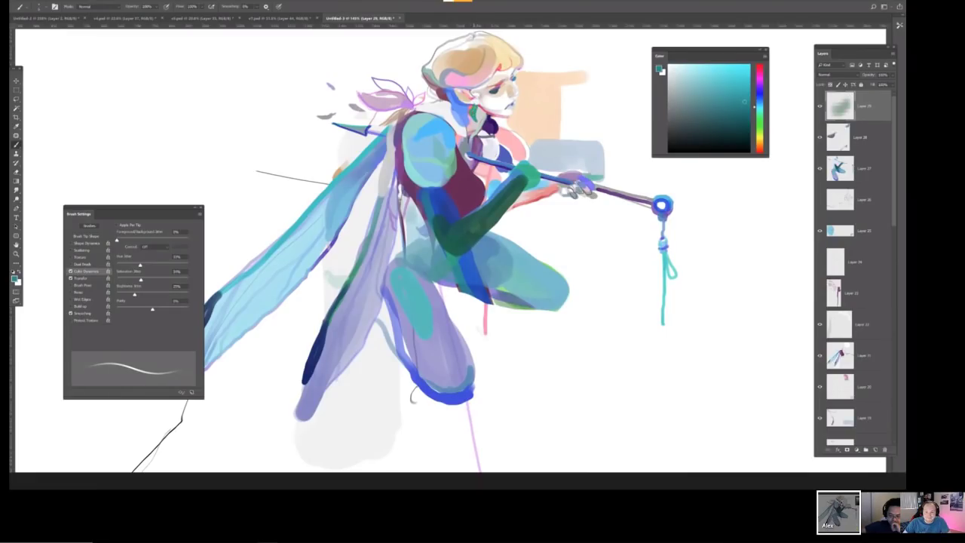
Sample dark purple, enlarge the brush, paint curled shapes below the figure's chin, and mirror the canvas.
{"action": "scroll", "coordinate": [489, 114], "scroll_direction": "down", "scroll_amount": 1}
{"action": "left_click", "coordinate": [487, 119], "text": "alt"}
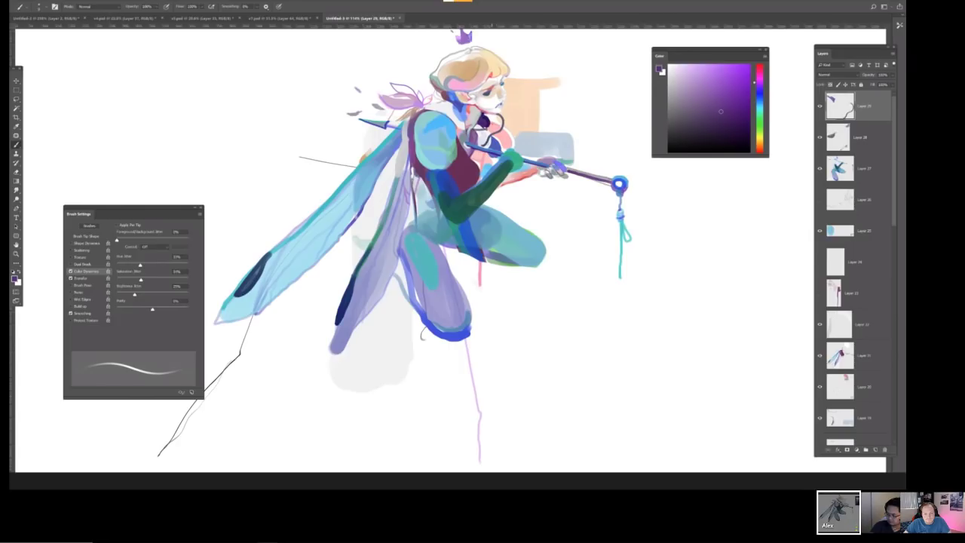
{"action": "key", "text": "bracketright"}
{"action": "key", "text": "bracketright"}
{"action": "left_click_drag", "start_coordinate": [496, 118], "coordinate": [486, 142]}
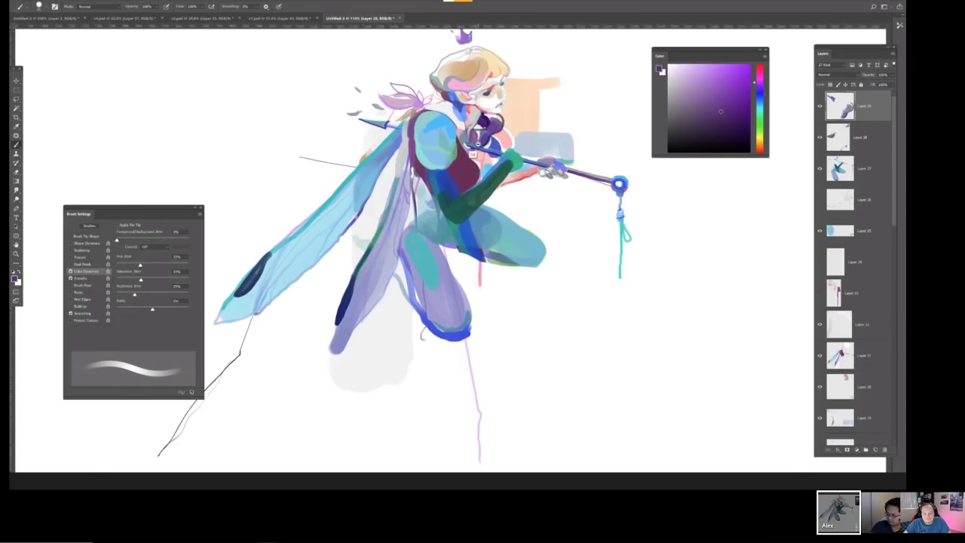
{"action": "key", "text": "ctrl+minus"}
{"action": "key", "text": "ctrl+shift+h"}
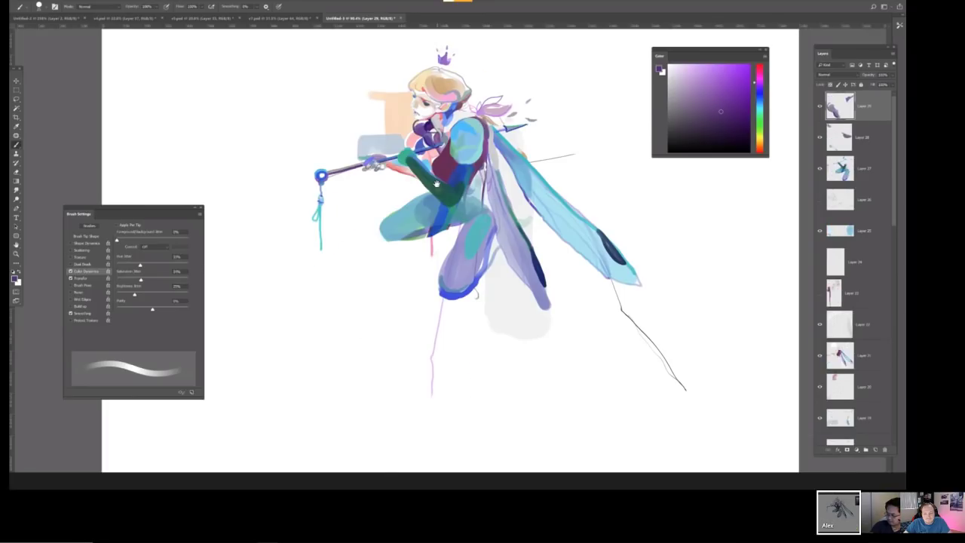
{"action": "scroll", "coordinate": [436, 184], "scroll_direction": "up", "scroll_amount": 3}
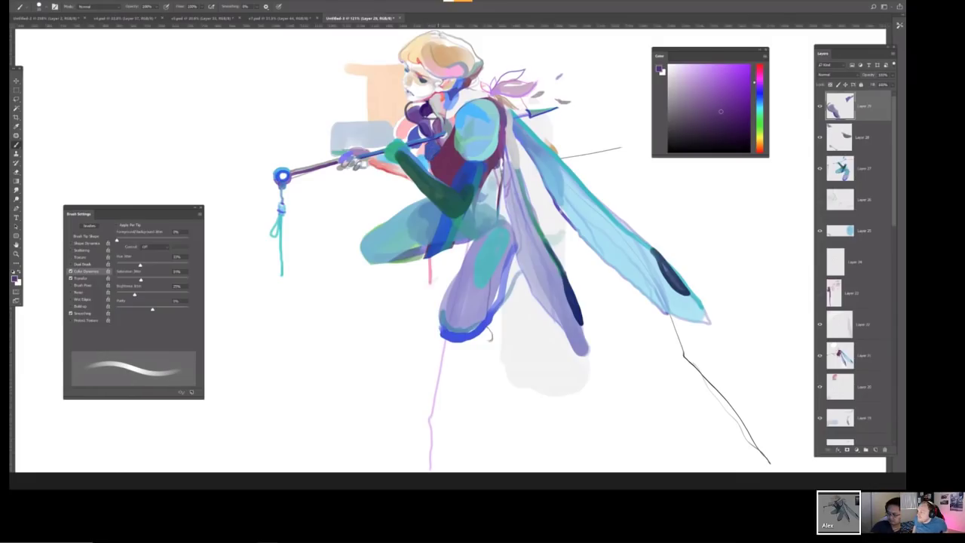
{"action": "scroll", "coordinate": [430, 121], "scroll_direction": "down", "scroll_amount": 2}
{"action": "scroll", "coordinate": [430, 121], "scroll_direction": "up", "scroll_amount": 1}
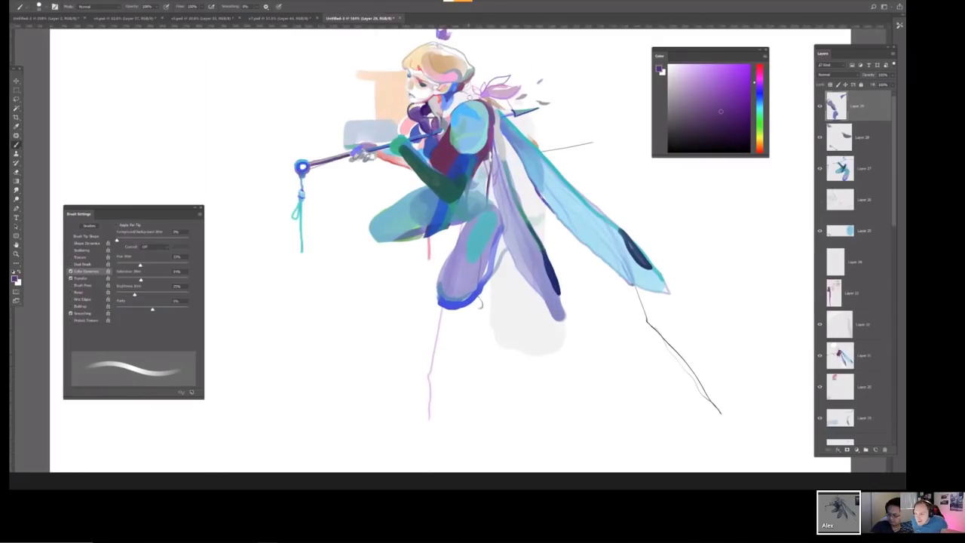
Try to paint a dark outline across the light-blue shoulder.
{"action": "left_click_drag", "start_coordinate": [463, 103], "coordinate": [454, 137]}
{"action": "key", "text": "ctrl+z"}
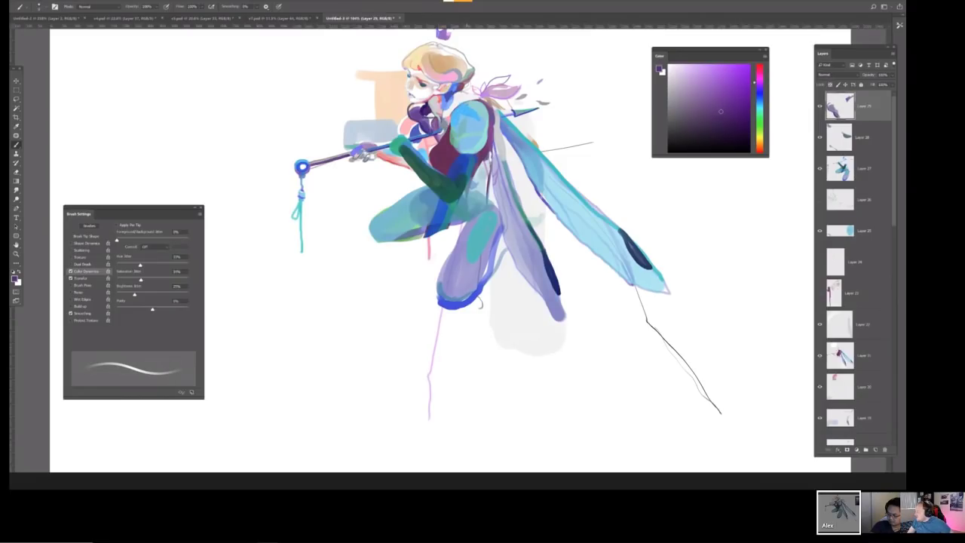
{"action": "mouse_move", "coordinate": [463, 104]}
{"action": "left_mouse_down"}
{"action": "mouse_move", "coordinate": [454, 137]}
{"action": "mouse_move", "coordinate": [484, 133]}
{"action": "mouse_move", "coordinate": [490, 101]}
{"action": "left_mouse_up"}
{"action": "key", "text": "ctrl+minus"}
{"action": "key", "text": "ctrl+minus"}
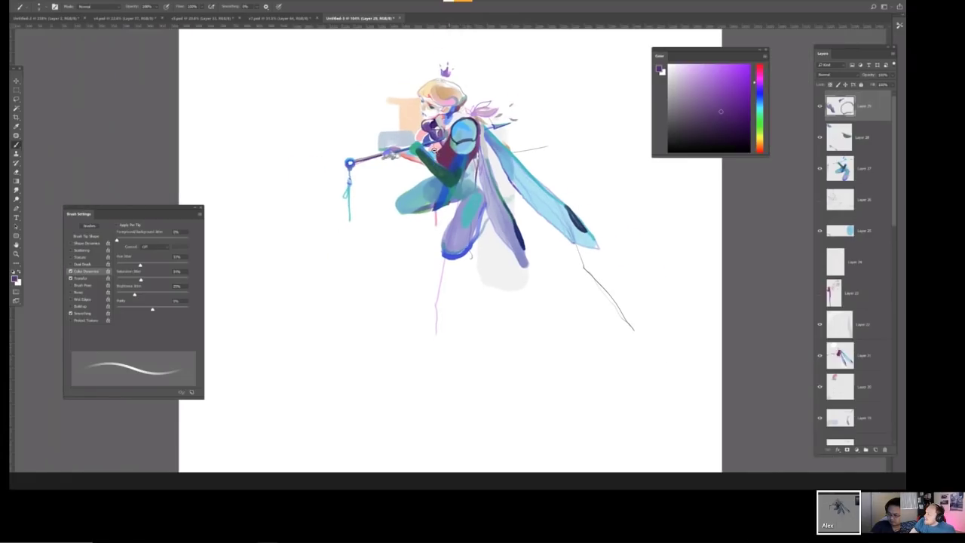
{"action": "key", "text": "ctrl+plus"}
{"action": "key", "text": "ctrl+z"}
{"action": "key", "text": "ctrl+z"}
{"action": "key", "text": "ctrl+z"}
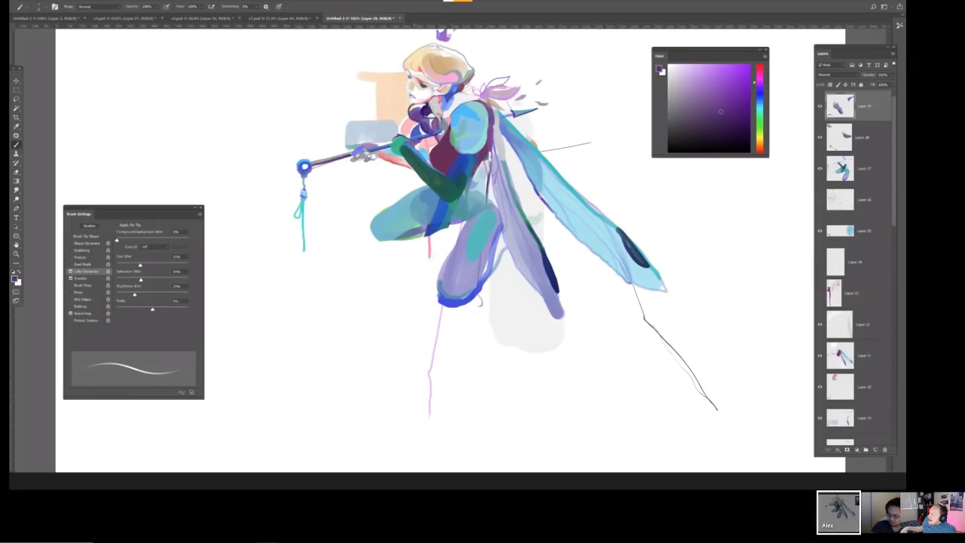
Mirror the canvas and paint dark leaf-like outlines on the blue shoulder plus a dark spot at the wing base.
{"action": "key", "text": "h"}
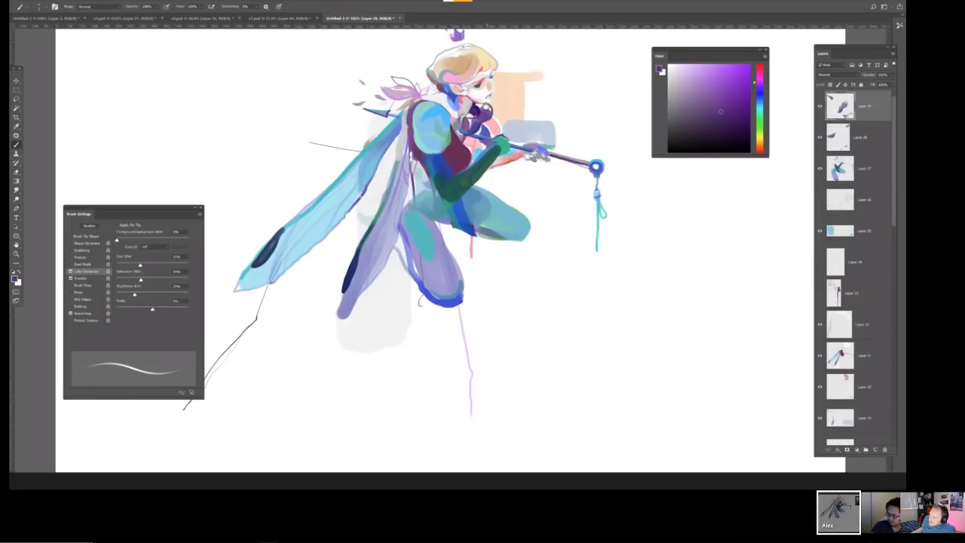
{"action": "key", "text": "ctrl+0"}
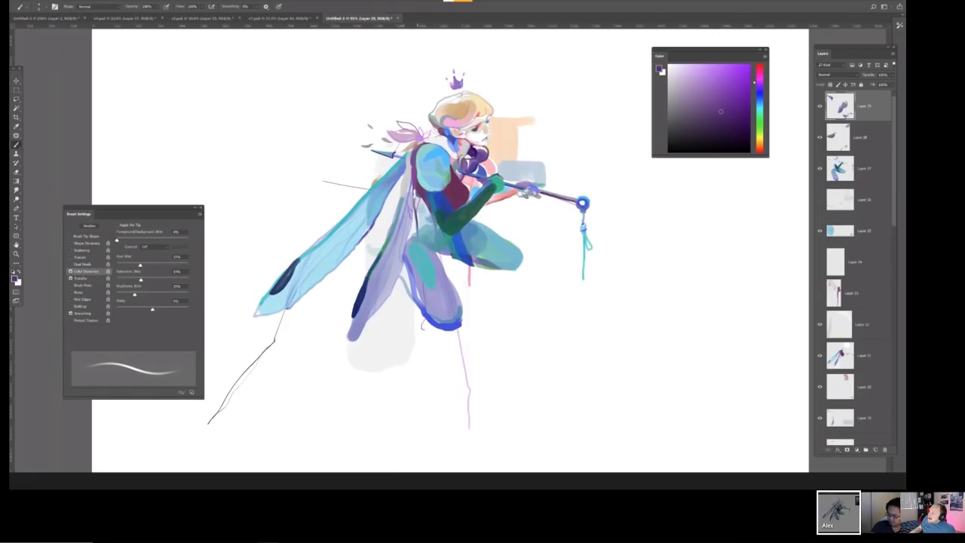
{"action": "mouse_move", "coordinate": [431, 146]}
{"action": "left_mouse_down"}
{"action": "mouse_move", "coordinate": [410, 165]}
{"action": "mouse_move", "coordinate": [434, 160]}
{"action": "left_mouse_up"}
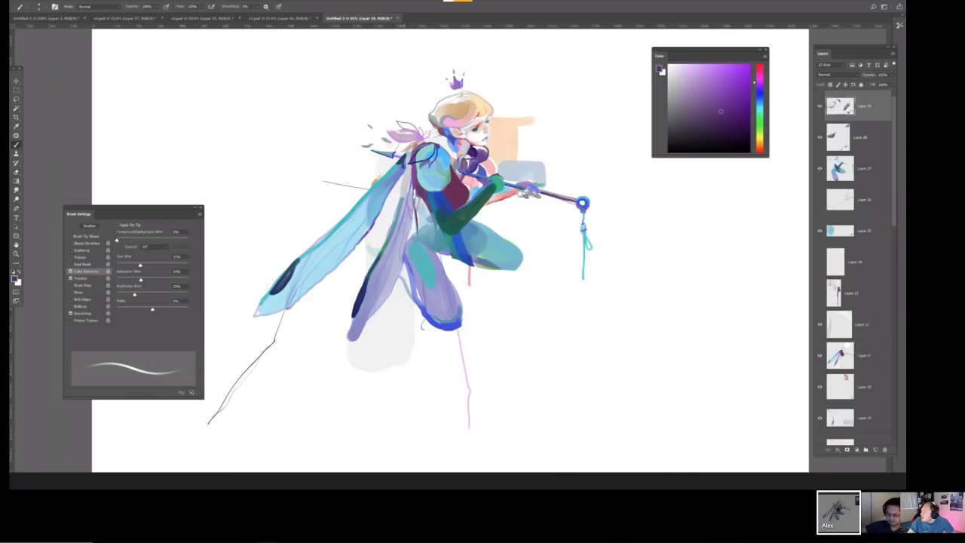
{"action": "left_click_drag", "start_coordinate": [407, 151], "coordinate": [410, 155]}
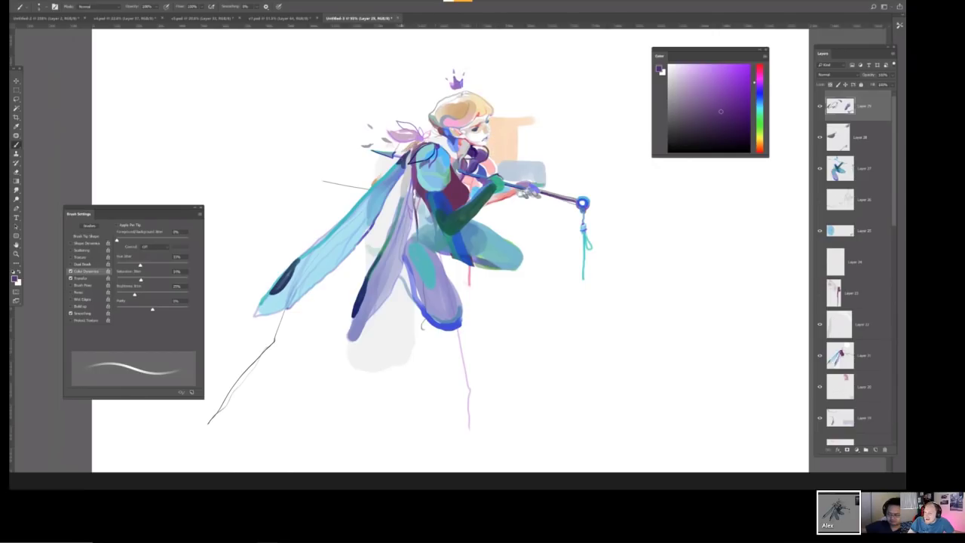
{"action": "scroll", "coordinate": [476, 113], "scroll_direction": "down", "scroll_amount": 1}
{"action": "scroll", "coordinate": [475, 113], "scroll_direction": "up", "scroll_amount": 1}
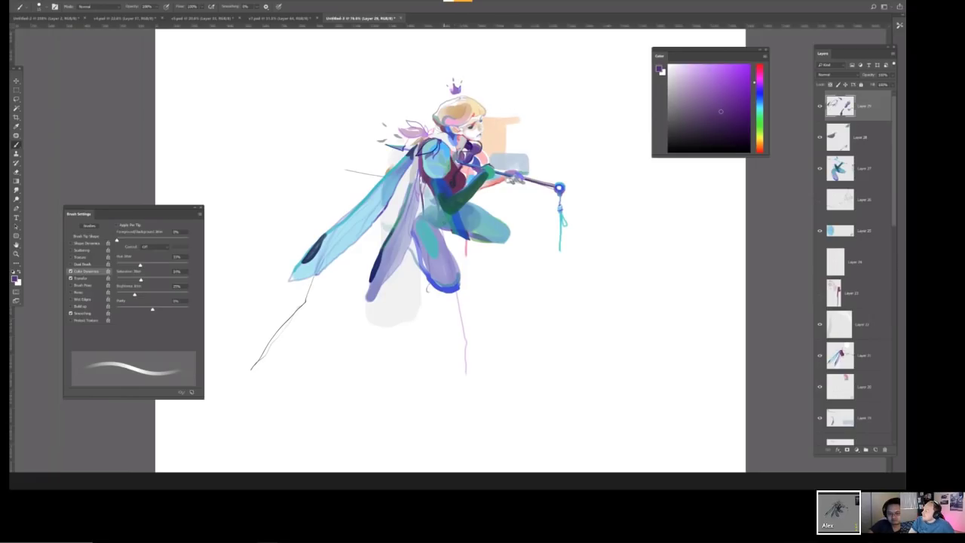
Paint a magenta band at the hip below the elbow and a dark stroke on the maroon vest, and mirror the canvas.
{"action": "mouse_move", "coordinate": [446, 212]}
{"action": "left_mouse_down"}
{"action": "mouse_move", "coordinate": [439, 234]}
{"action": "mouse_move", "coordinate": [506, 250]}
{"action": "left_mouse_up"}
{"action": "key", "text": "ctrl+z"}
{"action": "key", "text": "ctrl+z"}
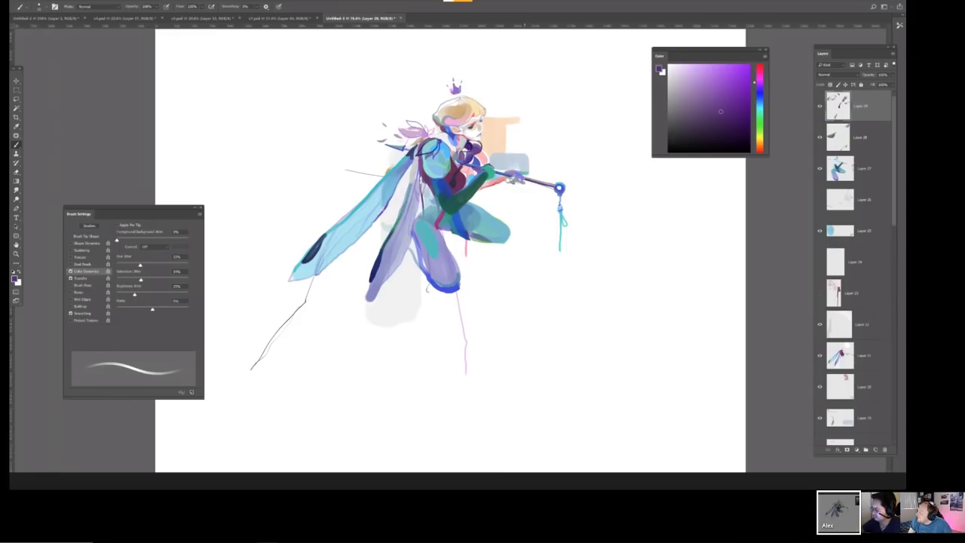
{"action": "key", "text": "h"}
{"action": "scroll", "coordinate": [450, 251], "scroll_direction": "down", "scroll_amount": 3}
{"action": "scroll", "coordinate": [450, 251], "scroll_direction": "up", "scroll_amount": 2}
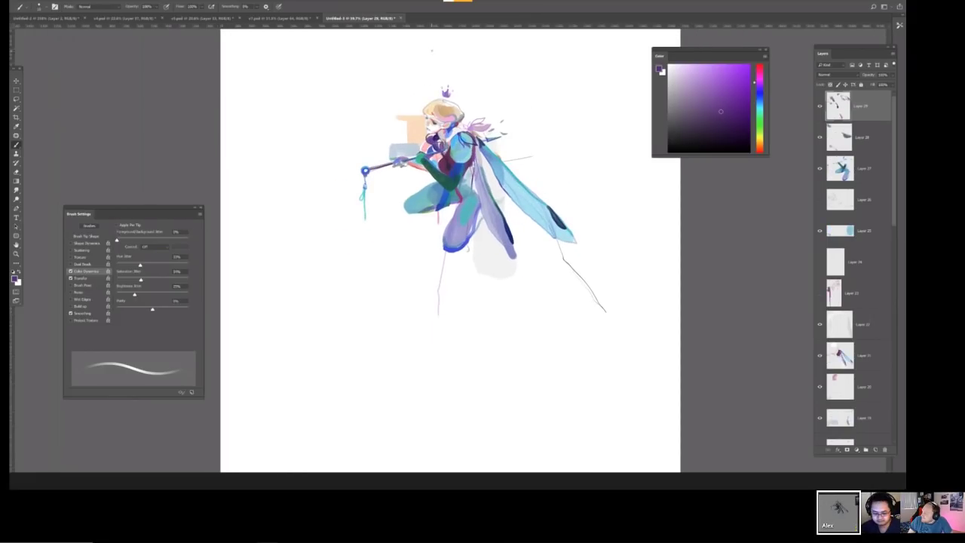
{"action": "scroll", "coordinate": [427, 130], "scroll_direction": "up", "scroll_amount": 2}
{"action": "key", "text": "e"}
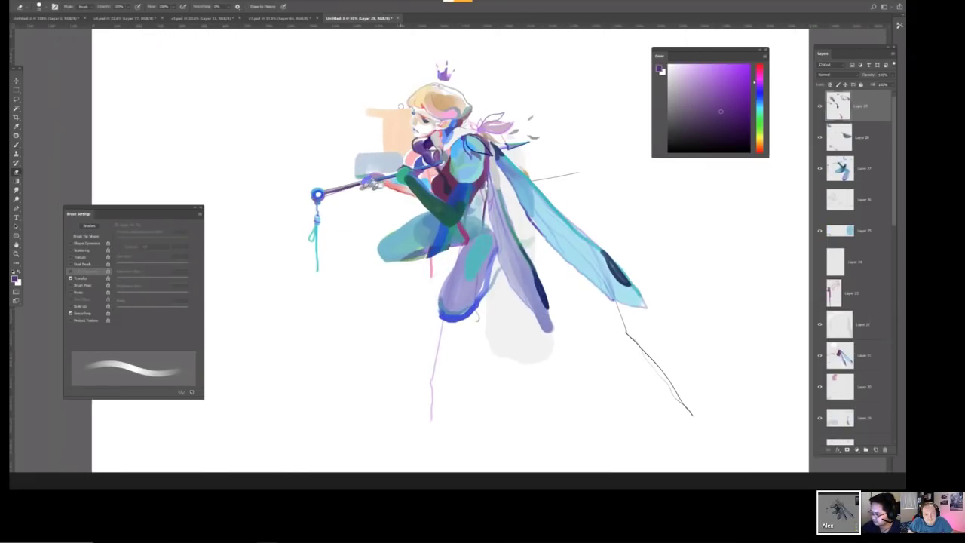
{"action": "scroll", "coordinate": [403, 98], "scroll_direction": "up", "scroll_amount": 3}
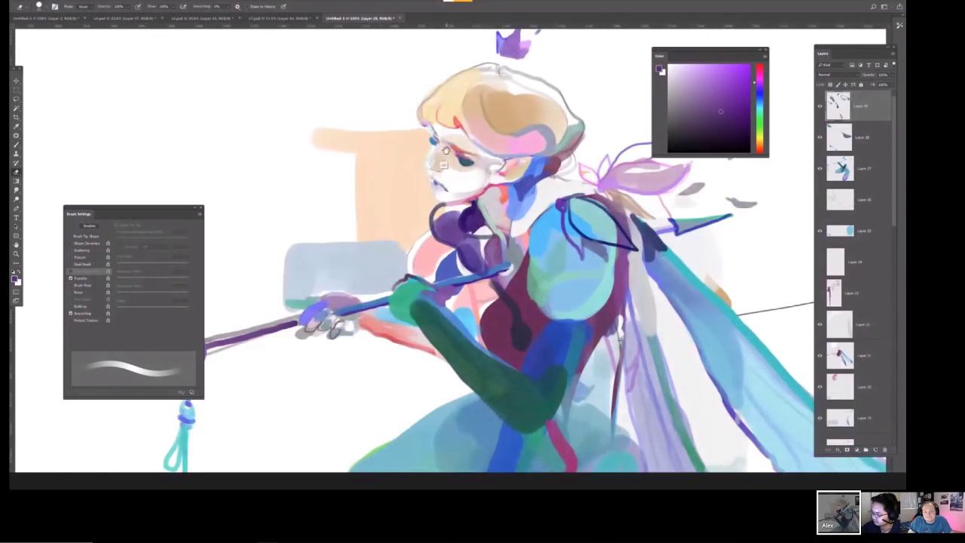
{"action": "scroll", "coordinate": [443, 153], "scroll_direction": "up", "scroll_amount": 1}
{"action": "key", "text": "b"}
{"action": "left_click", "coordinate": [420, 177], "text": "alt"}
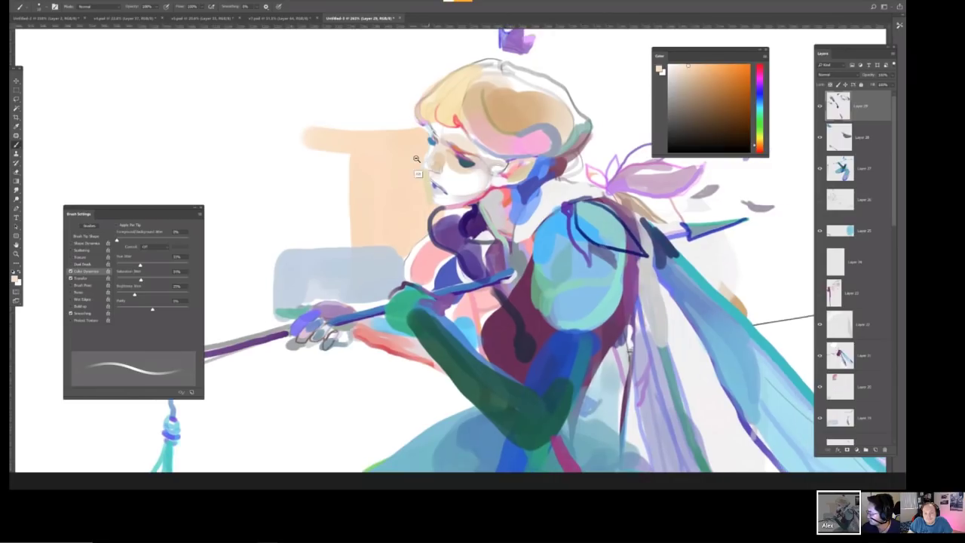
{"action": "key", "text": "ctrl+0"}
{"action": "key", "text": "e"}
{"action": "scroll", "coordinate": [445, 167], "scroll_direction": "up", "scroll_amount": 2}
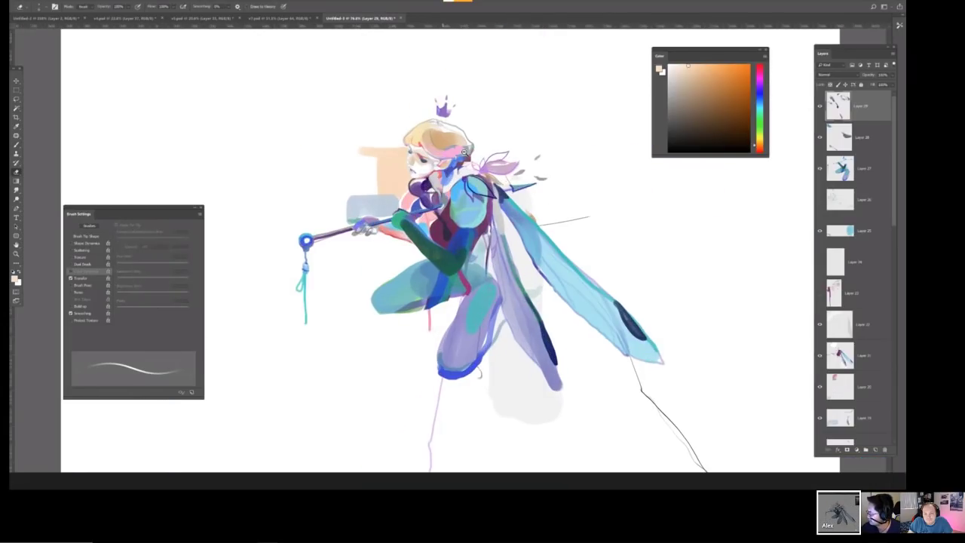
Add a new layer above Layer 29 and sample a blue from the figure for the brush.
{"action": "key", "text": "ctrl+shift+n"}
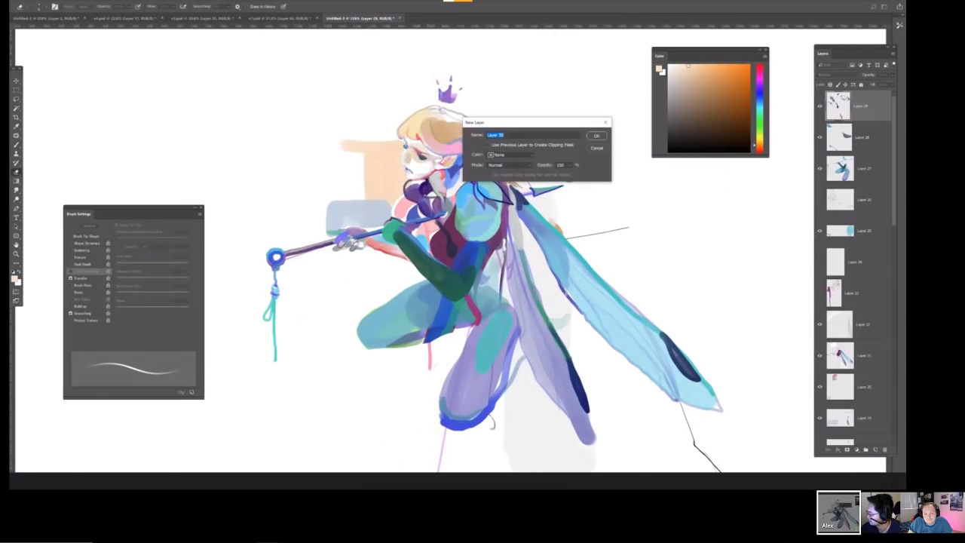
{"action": "left_click", "coordinate": [596, 136]}
{"action": "key", "text": "b"}
{"action": "left_click", "coordinate": [448, 179], "text": "alt"}
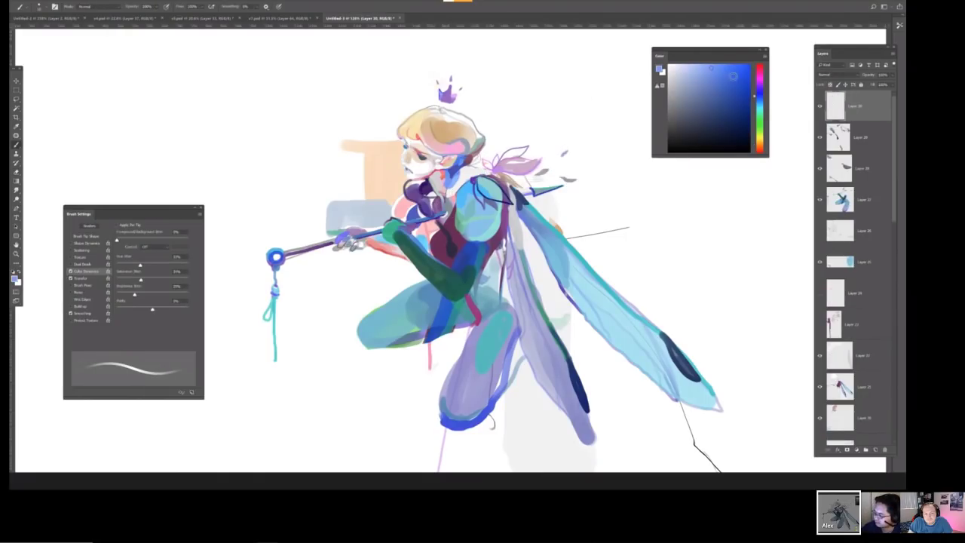
Try a light-blue wash over the eye and a large purple shape over the legs.
{"action": "left_click_drag", "start_coordinate": [415, 154], "coordinate": [432, 163]}
{"action": "scroll", "coordinate": [436, 150], "scroll_direction": "down", "scroll_amount": 1}
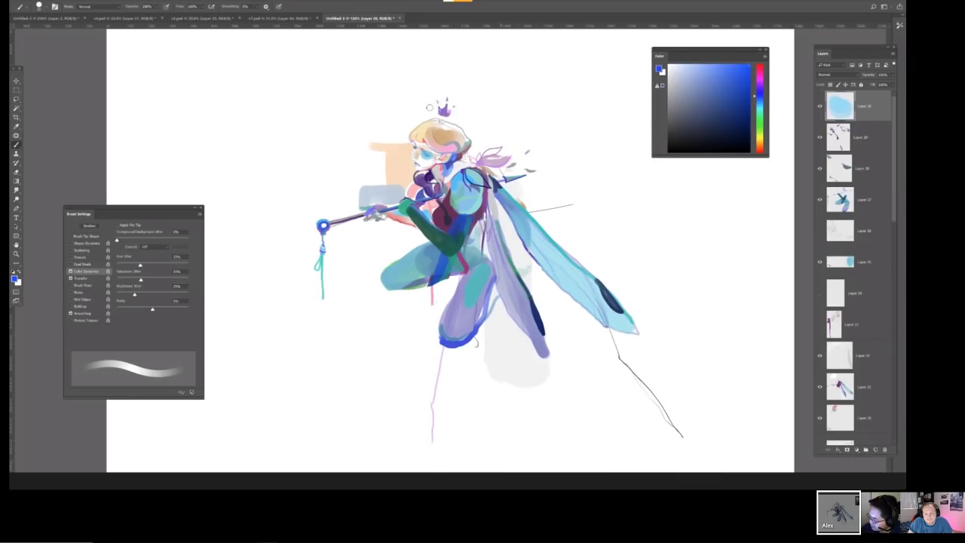
{"action": "key", "text": "ctrl+z"}
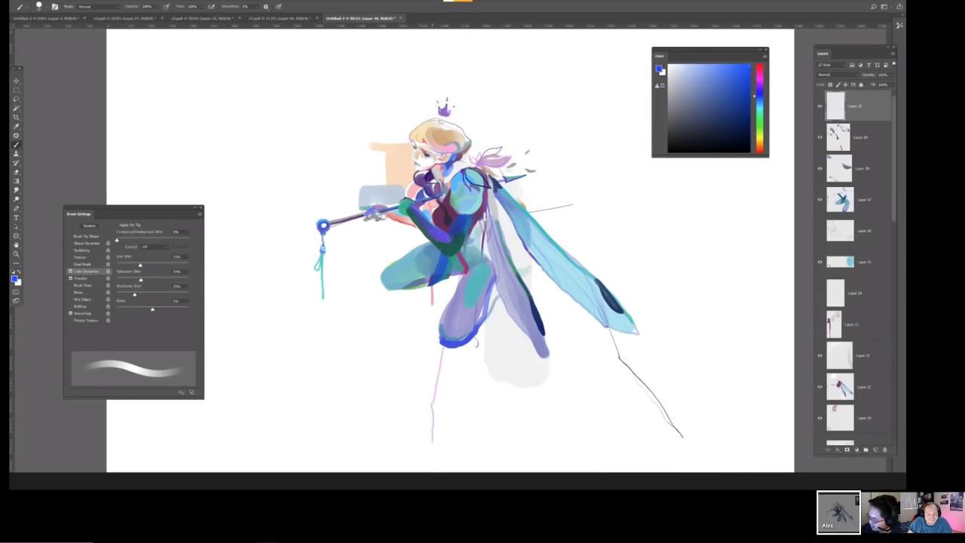
{"action": "scroll", "coordinate": [449, 181], "scroll_direction": "down", "scroll_amount": 2}
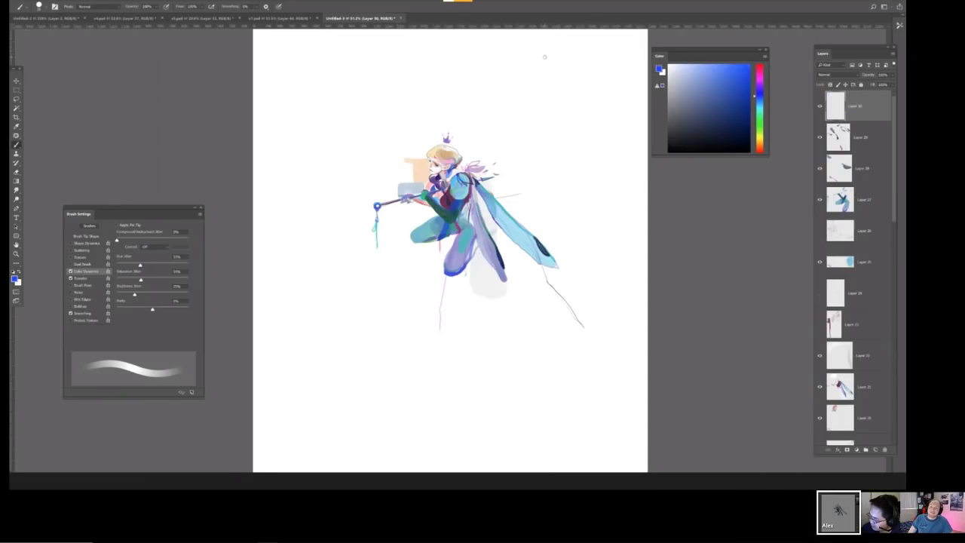
{"action": "scroll", "coordinate": [449, 181], "scroll_direction": "up", "scroll_amount": 2}
{"action": "mouse_move", "coordinate": [377, 270]}
{"action": "left_mouse_down"}
{"action": "mouse_move", "coordinate": [479, 281]}
{"action": "mouse_move", "coordinate": [453, 332]}
{"action": "mouse_move", "coordinate": [377, 321]}
{"action": "mouse_move", "coordinate": [362, 290]}
{"action": "left_mouse_up"}
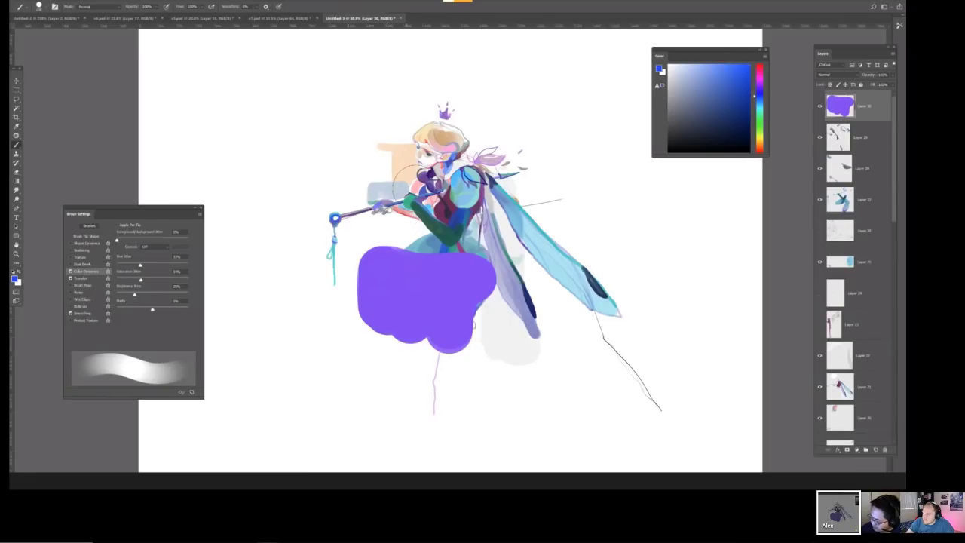
Shrink the brush and sketch blue, purple and teal leafy flower outlines above the front knee.
{"action": "key", "text": "bracketleft"}
{"action": "key", "text": "bracketleft"}
{"action": "key", "text": "bracketleft"}
{"action": "key", "text": "bracketleft"}
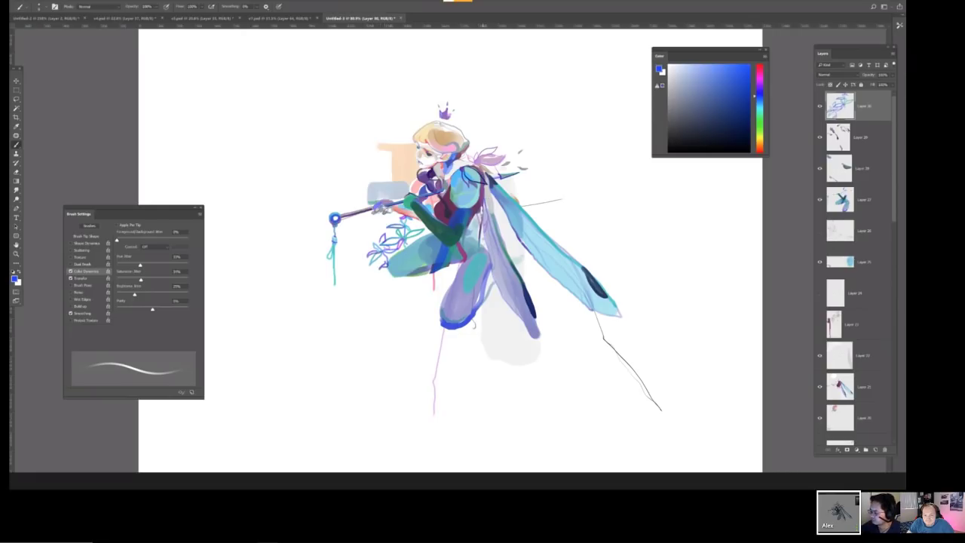
Move the blue and green flower sketch from beside the knee to behind the figure's shoulder and hide its layer.
{"action": "key", "text": "v"}
{"action": "mouse_move", "coordinate": [494, 251]}
{"action": "left_mouse_down"}
{"action": "mouse_move", "coordinate": [557, 296]}
{"action": "mouse_move", "coordinate": [535, 292]}
{"action": "mouse_move", "coordinate": [589, 319]}
{"action": "mouse_move", "coordinate": [573, 308]}
{"action": "mouse_move", "coordinate": [593, 188]}
{"action": "mouse_move", "coordinate": [584, 133]}
{"action": "mouse_move", "coordinate": [618, 132]}
{"action": "mouse_move", "coordinate": [522, 143]}
{"action": "mouse_move", "coordinate": [585, 203]}
{"action": "left_mouse_up"}
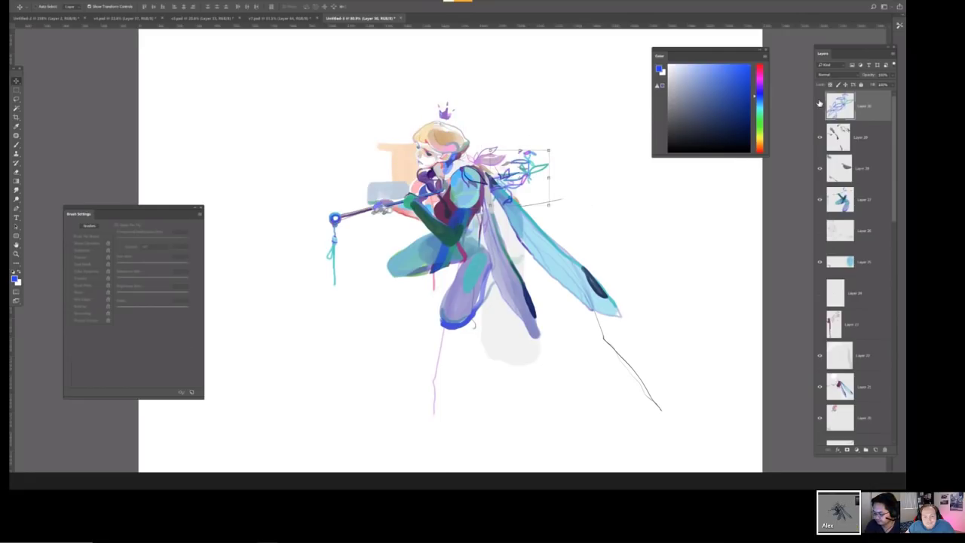
{"action": "key", "text": "Return"}
{"action": "key", "text": "b"}
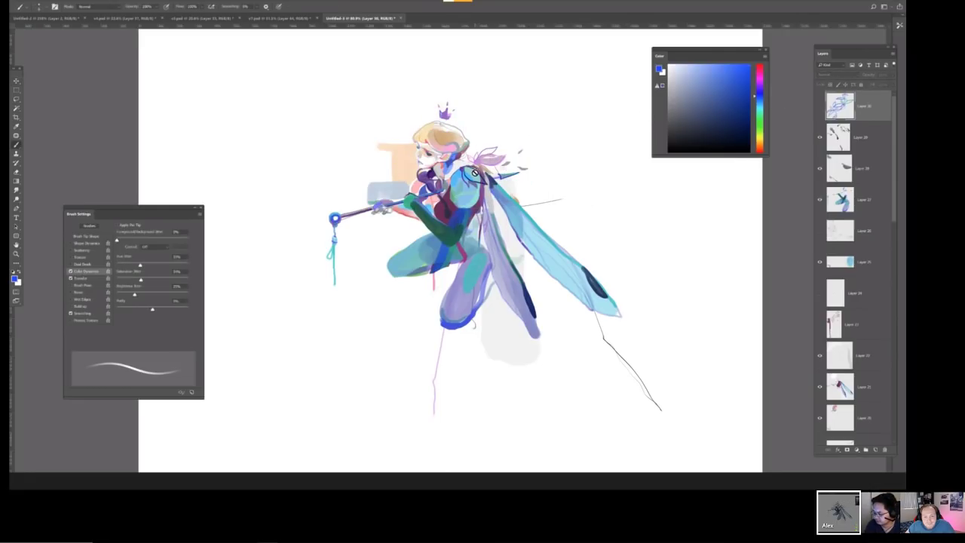
Toggle the visibility of the dark linework layer below the flower sketch to compare the figure with and without it.
{"action": "left_click", "coordinate": [820, 138]}
{"action": "left_click", "coordinate": [820, 138]}
{"action": "left_click", "coordinate": [821, 139]}
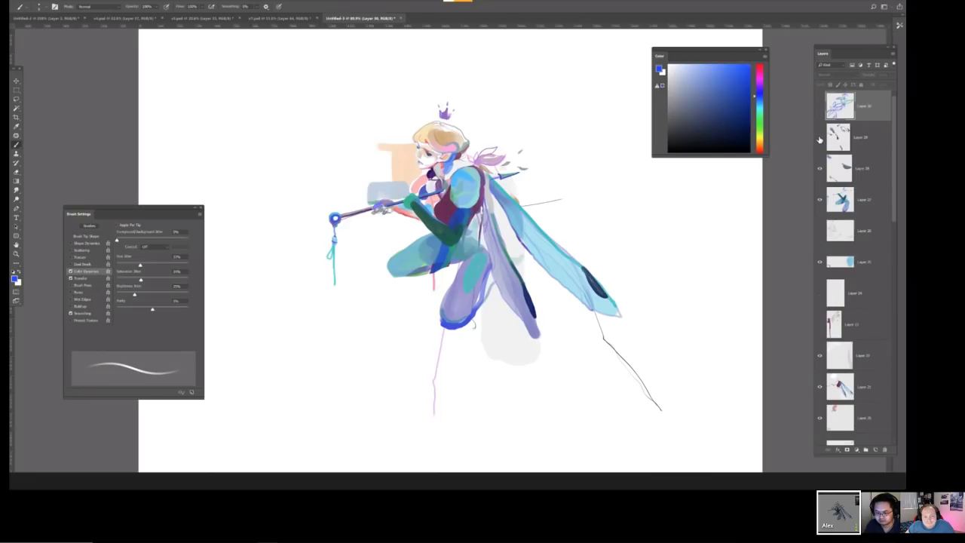
{"action": "left_click", "coordinate": [821, 140]}
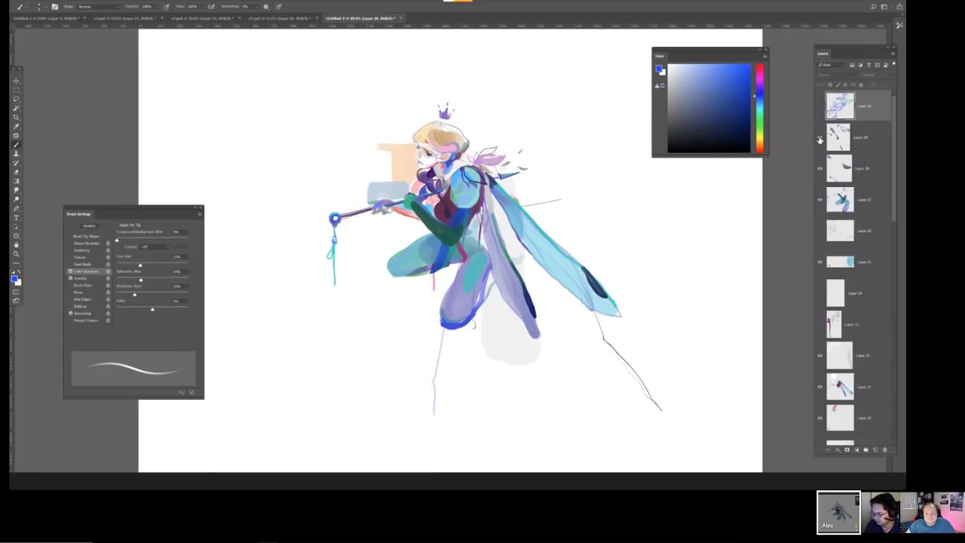
{"action": "left_click", "coordinate": [819, 139]}
{"action": "left_click", "coordinate": [820, 139]}
Erase the dark feather strokes over the shoulder on the linework layer with an enlarged eraser and flip the canvas horizontally.
{"action": "key", "text": "e"}
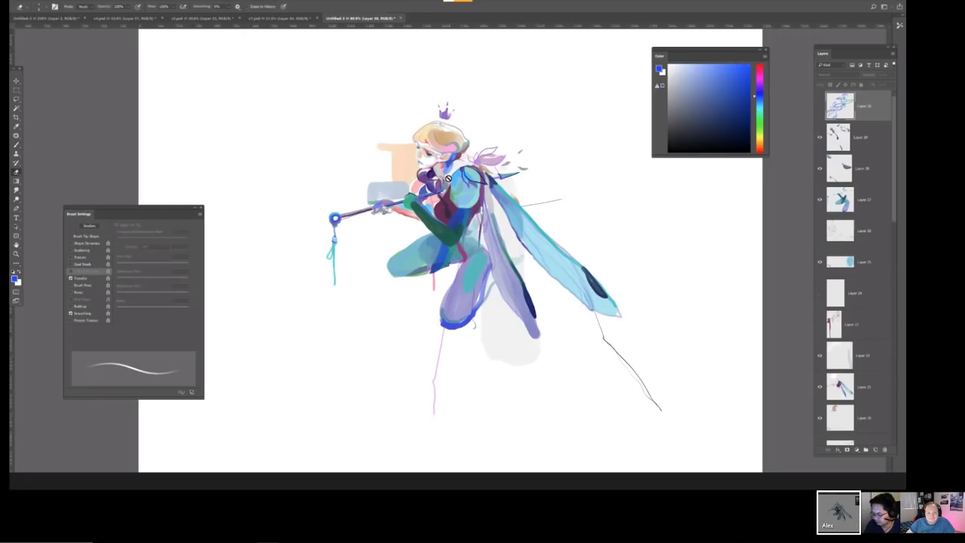
{"action": "left_click", "coordinate": [848, 140]}
{"action": "key", "text": "bracketright"}
{"action": "key", "text": "bracketright"}
{"action": "key", "text": "bracketright"}
{"action": "key", "text": "bracketright"}
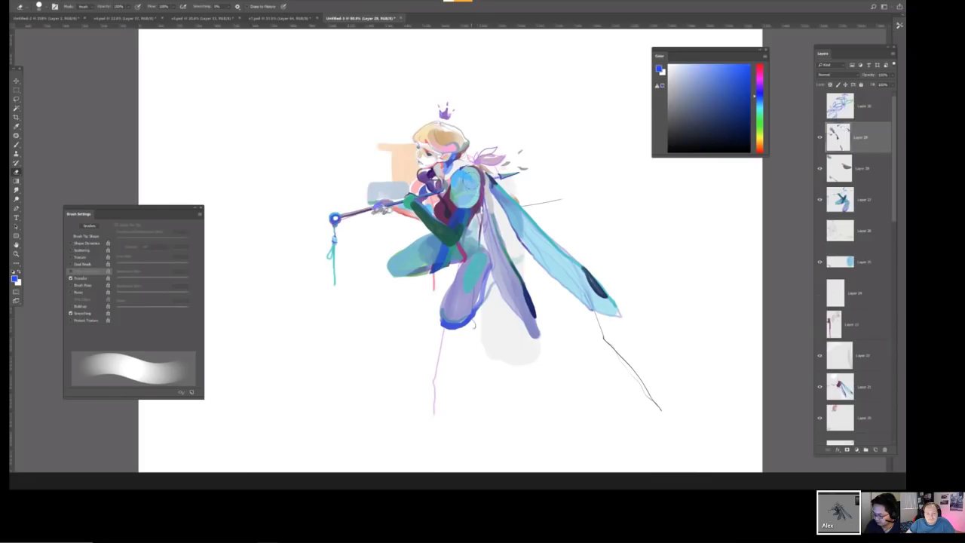
{"action": "key", "text": "ctrl+shift+h"}
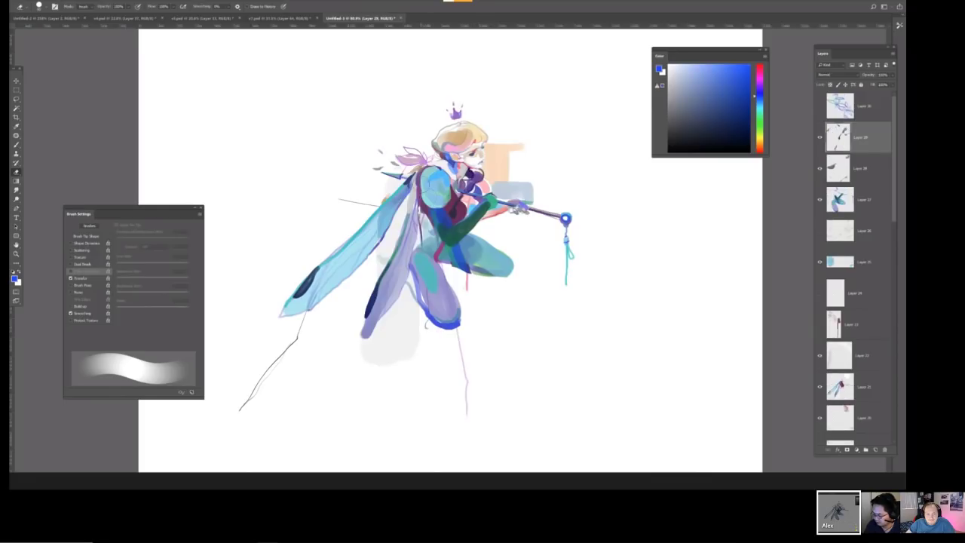
Try pale yellow brush strokes sampled from the hair around the fringe, crown and back, and undo them.
{"action": "key", "text": "b"}
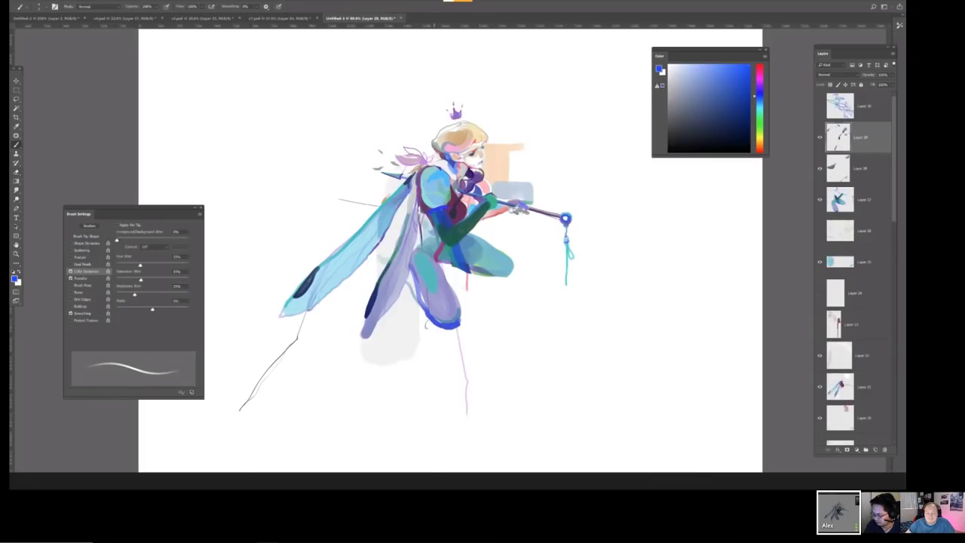
{"action": "key", "text": "bracketright"}
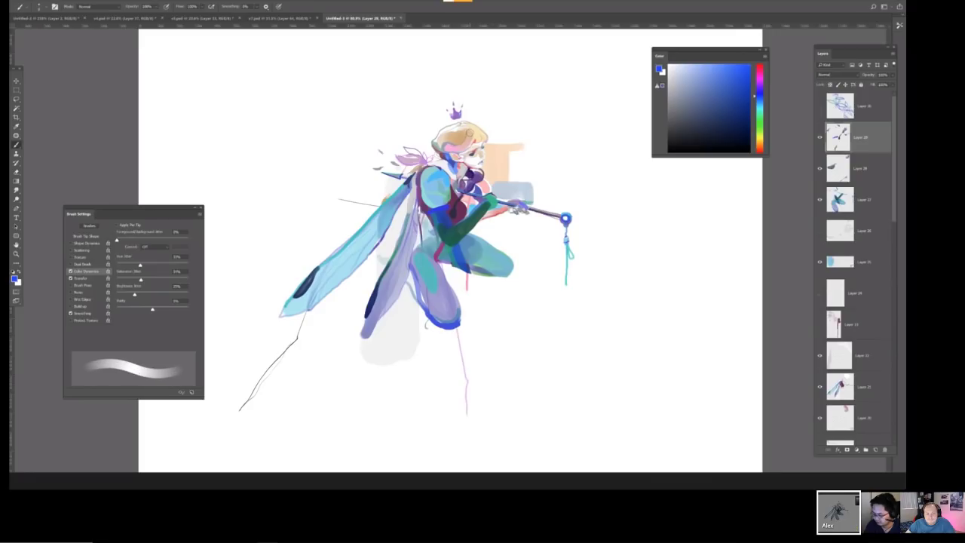
{"action": "left_click", "coordinate": [475, 130], "text": "alt"}
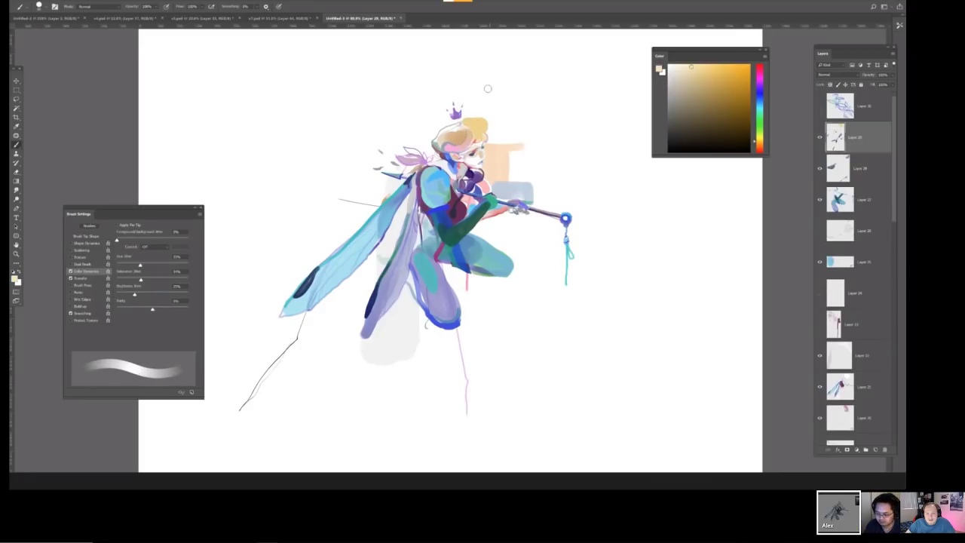
{"action": "mouse_move", "coordinate": [463, 124]}
{"action": "left_mouse_down"}
{"action": "mouse_move", "coordinate": [490, 128]}
{"action": "mouse_move", "coordinate": [464, 135]}
{"action": "mouse_move", "coordinate": [489, 140]}
{"action": "mouse_move", "coordinate": [508, 108]}
{"action": "mouse_move", "coordinate": [453, 119]}
{"action": "left_mouse_up"}
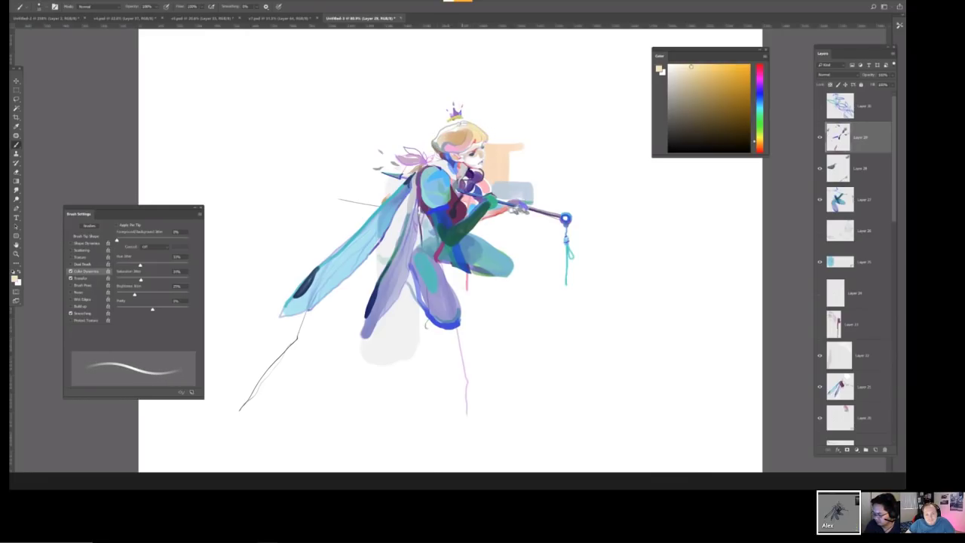
{"action": "key", "text": "ctrl+z"}
{"action": "left_click_drag", "start_coordinate": [400, 174], "coordinate": [381, 175]}
{"action": "key", "text": "ctrl+z"}
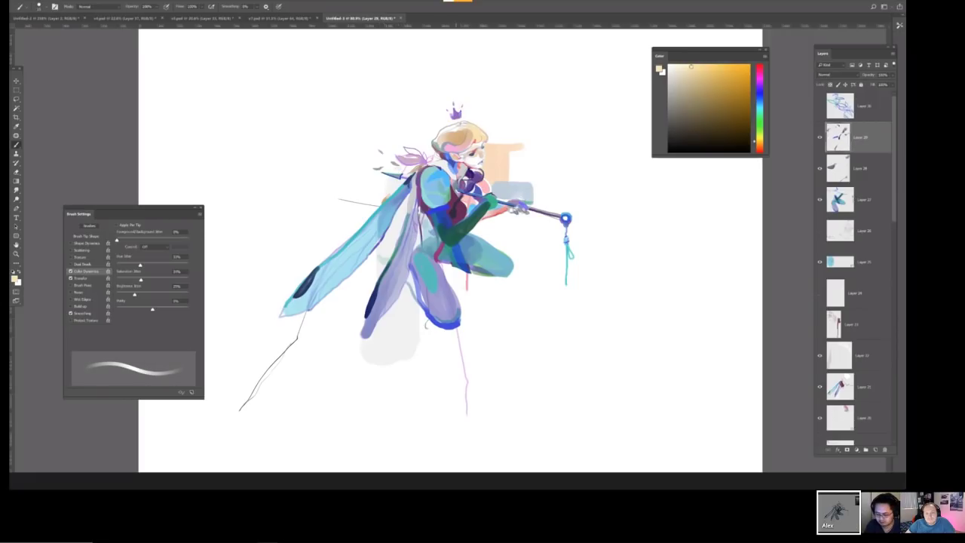
Try larger strokes of the pale yellow brush on the forearm, wings and neck, and undo them.
{"action": "key", "text": "bracketright"}
{"action": "key", "text": "bracketright"}
{"action": "mouse_move", "coordinate": [445, 233]}
{"action": "left_mouse_down"}
{"action": "mouse_move", "coordinate": [483, 205]}
{"action": "mouse_move", "coordinate": [479, 220]}
{"action": "left_mouse_up"}
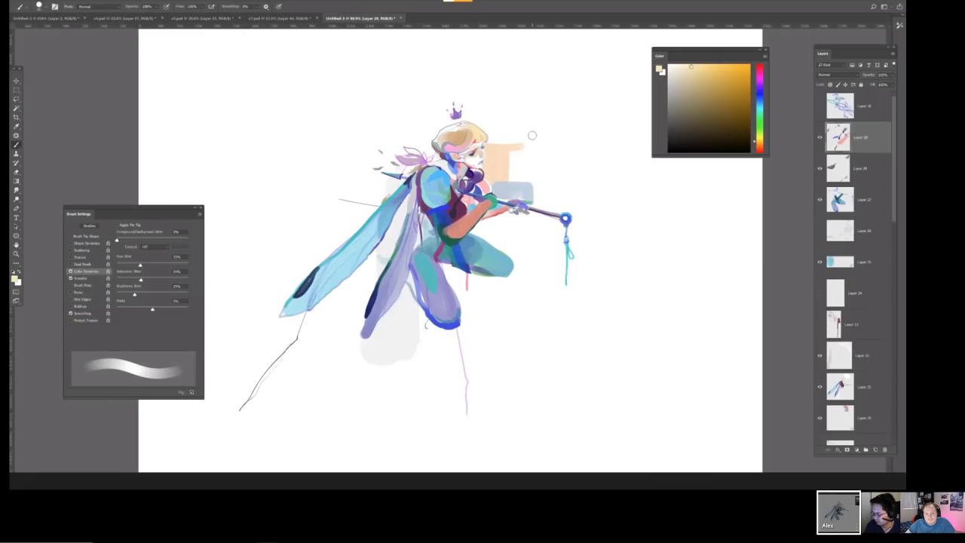
{"action": "key", "text": "ctrl+z"}
{"action": "key", "text": "bracketright"}
{"action": "key", "text": "bracketright"}
{"action": "key", "text": "bracketright"}
{"action": "mouse_move", "coordinate": [290, 305]}
{"action": "left_mouse_down"}
{"action": "mouse_move", "coordinate": [428, 164]}
{"action": "mouse_move", "coordinate": [375, 361]}
{"action": "mouse_move", "coordinate": [354, 275]}
{"action": "mouse_move", "coordinate": [388, 241]}
{"action": "mouse_move", "coordinate": [444, 330]}
{"action": "mouse_move", "coordinate": [441, 343]}
{"action": "left_mouse_up"}
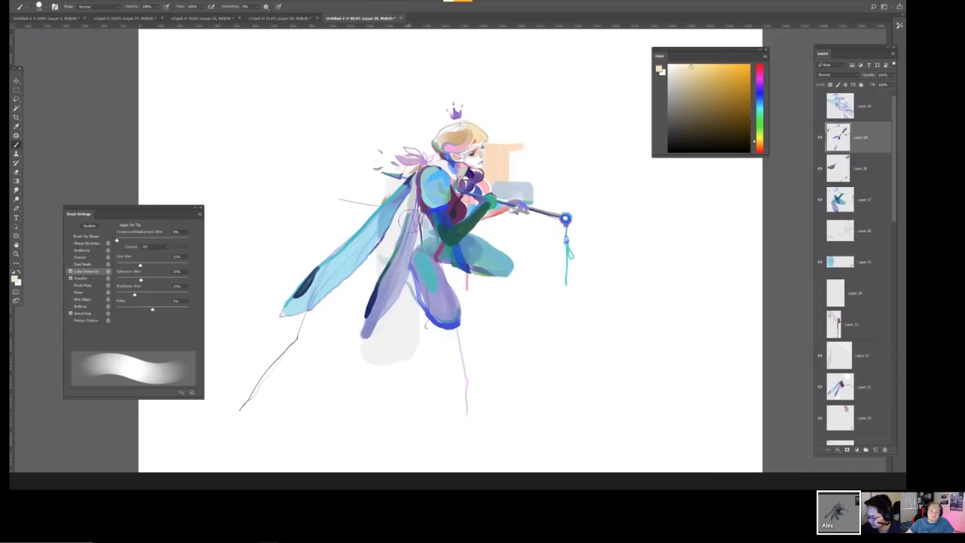
{"action": "key", "text": "bracketleft"}
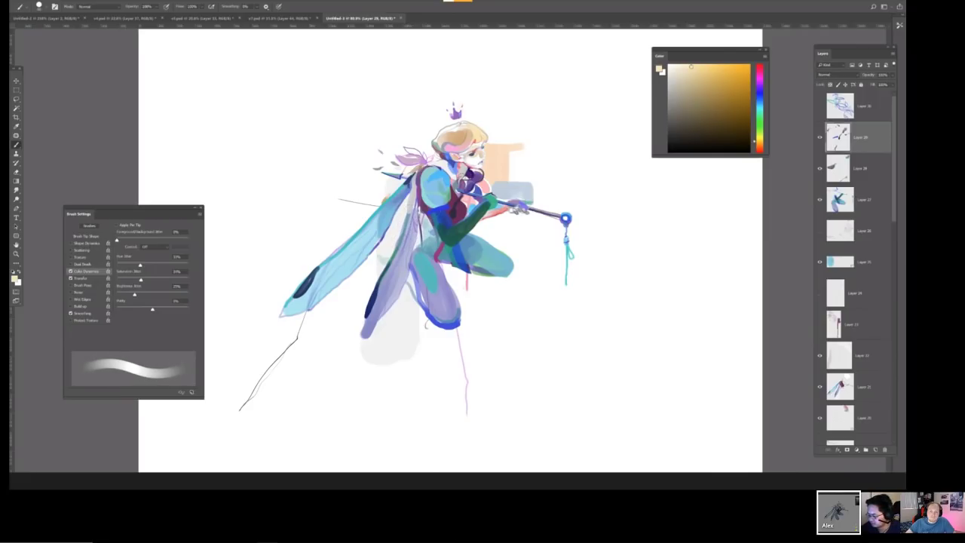
{"action": "key", "text": "bracketleft"}
{"action": "key", "text": "bracketleft"}
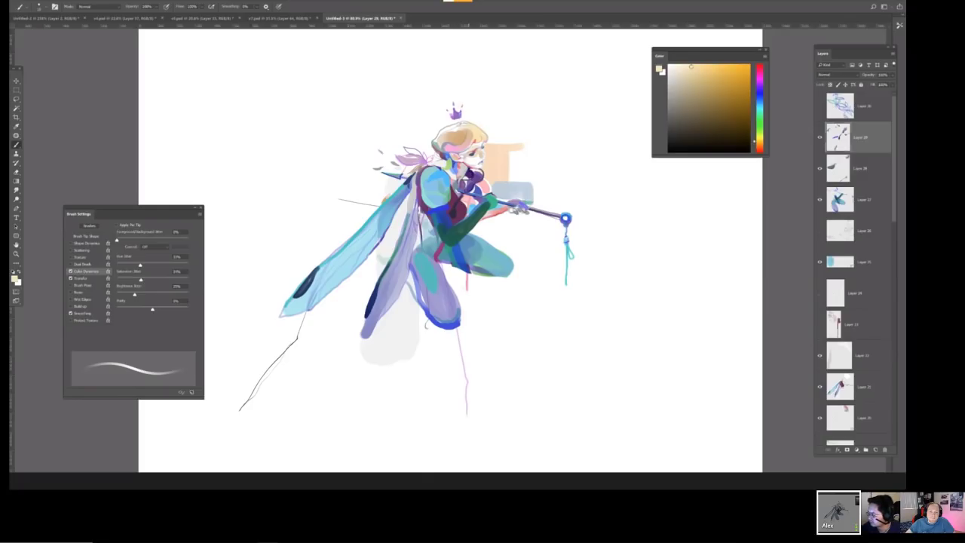
{"action": "key", "text": "bracketright"}
{"action": "key", "text": "bracketright"}
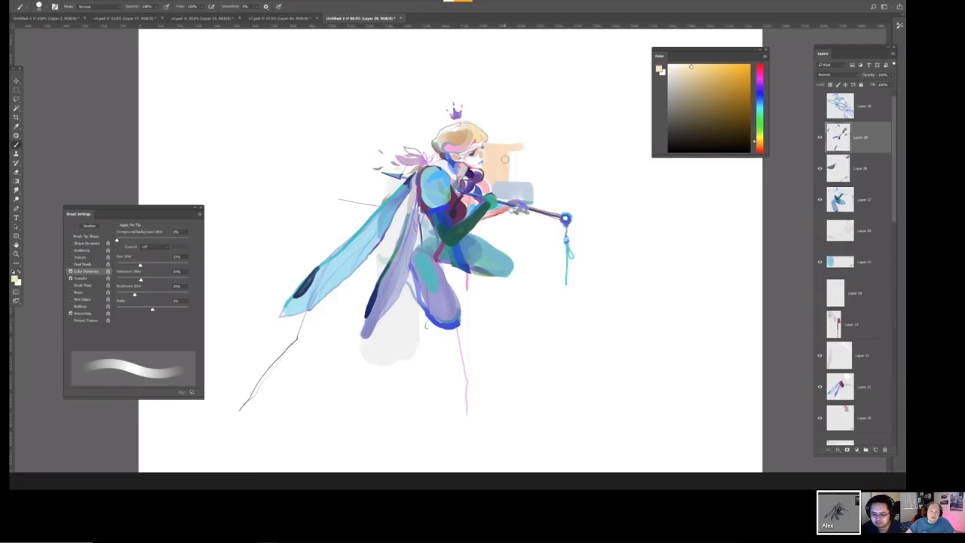
Try a stroke of more saturated golden yellow across the hair with a smaller brush, and undo it.
{"action": "left_click", "coordinate": [732, 65]}
{"action": "key", "text": "bracketleft"}
{"action": "key", "text": "bracketleft"}
{"action": "mouse_move", "coordinate": [474, 127]}
{"action": "left_mouse_down"}
{"action": "mouse_move", "coordinate": [478, 140]}
{"action": "mouse_move", "coordinate": [468, 150]}
{"action": "mouse_move", "coordinate": [463, 127]}
{"action": "mouse_move", "coordinate": [439, 142]}
{"action": "mouse_move", "coordinate": [442, 153]}
{"action": "left_mouse_up"}
{"action": "key", "text": "bracketright"}
{"action": "key", "text": "ctrl+z"}
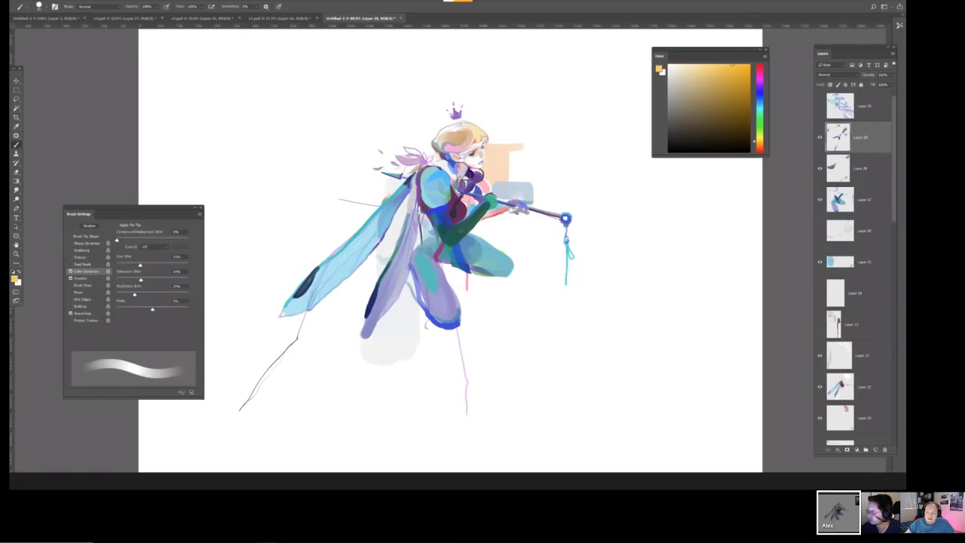
Sample the near-white skin tone from the face and touch up the cheek beside the nose.
{"action": "scroll", "coordinate": [472, 169], "scroll_direction": "up", "scroll_amount": 2}
{"action": "left_click", "coordinate": [468, 172], "text": "alt"}
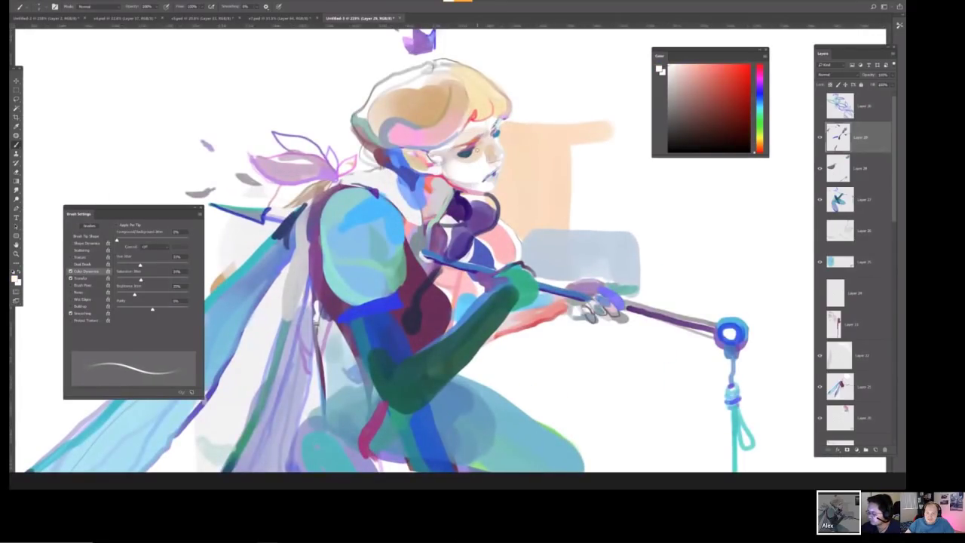
{"action": "left_click_drag", "start_coordinate": [476, 152], "coordinate": [452, 163]}
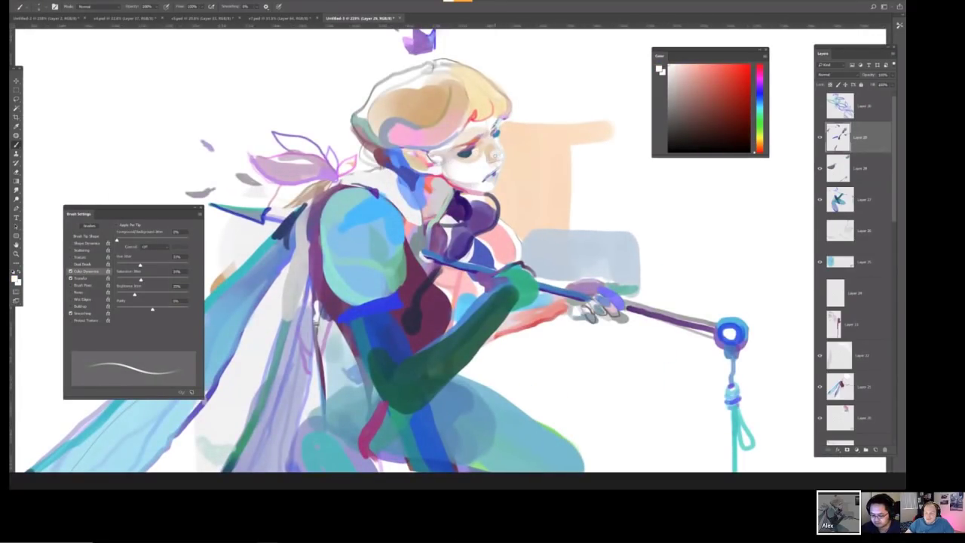
{"action": "scroll", "coordinate": [496, 153], "scroll_direction": "down", "scroll_amount": 2}
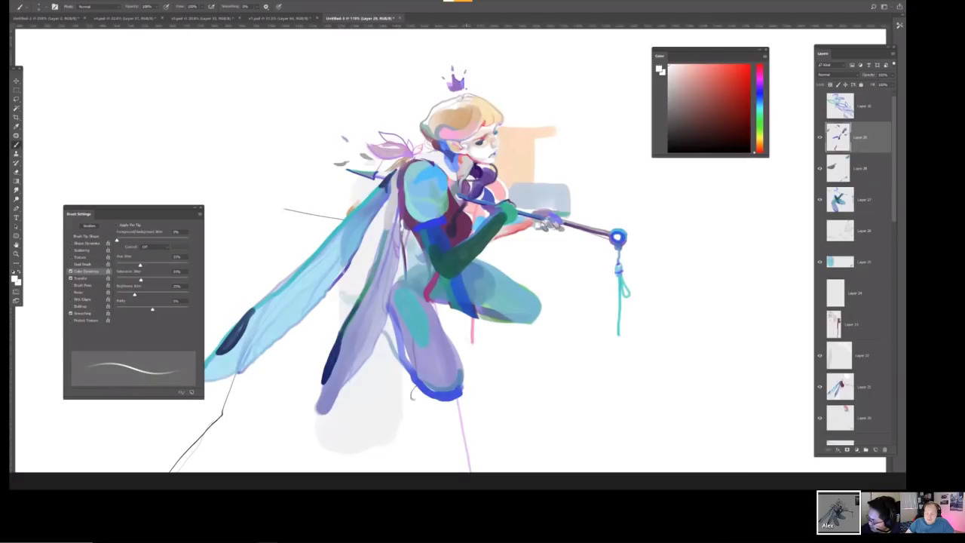
Sample a beige and a muted orange-red from the face and try the tone on the nose.
{"action": "scroll", "coordinate": [495, 157], "scroll_direction": "up", "scroll_amount": 3}
{"action": "left_click", "coordinate": [505, 154], "text": "alt"}
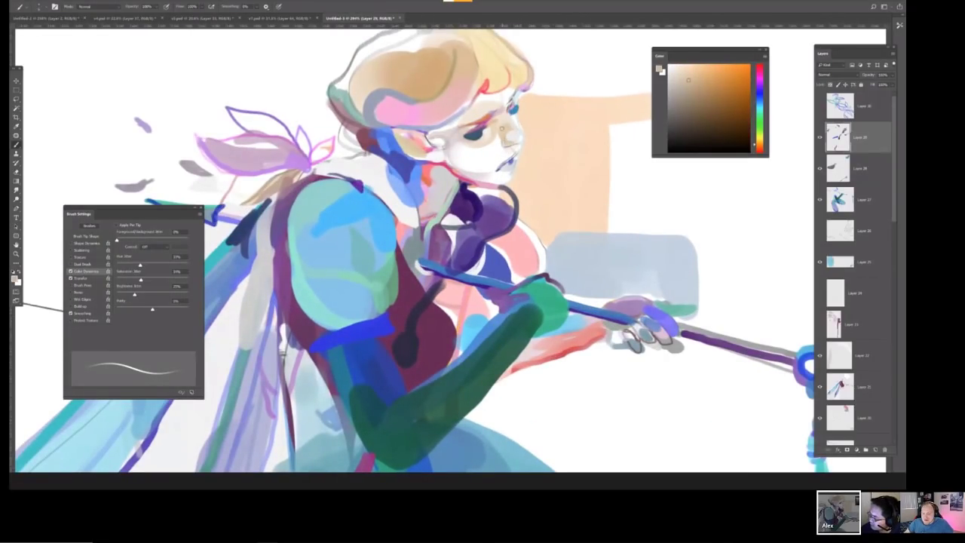
{"action": "left_click", "coordinate": [499, 119], "text": "alt"}
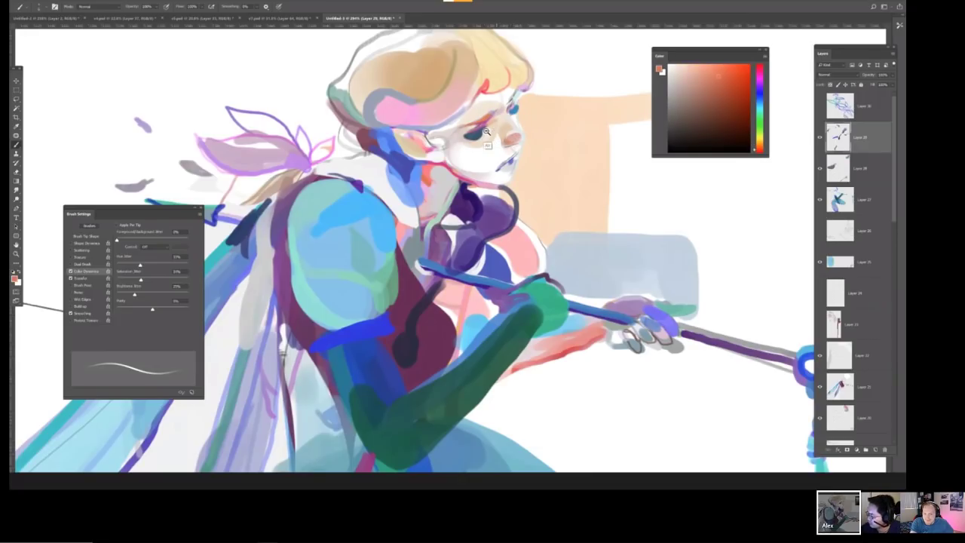
{"action": "key", "text": "ctrl+0"}
{"action": "scroll", "coordinate": [499, 148], "scroll_direction": "up", "scroll_amount": 5}
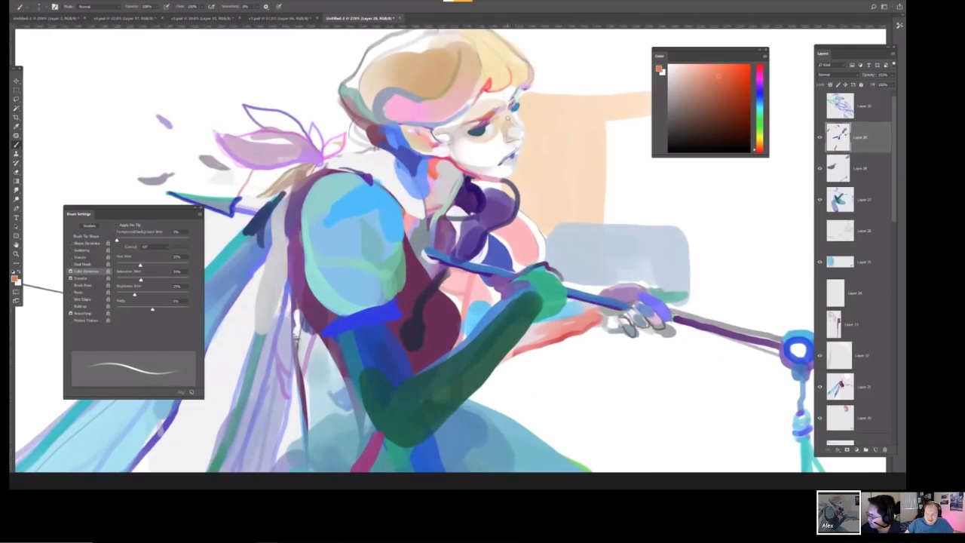
Enlarge the brush and try broader blush dabs in the muted orange-red over the nose.
{"action": "key", "text": "bracketright"}
{"action": "key", "text": "bracketright"}
{"action": "key", "text": "bracketright"}
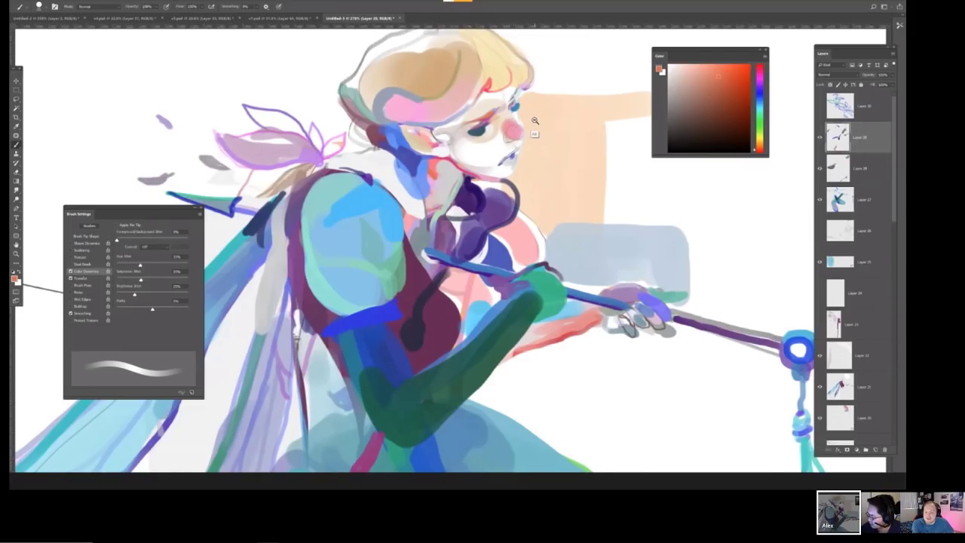
{"action": "scroll", "coordinate": [527, 101], "scroll_direction": "down", "scroll_amount": 5}
{"action": "scroll", "coordinate": [527, 99], "scroll_direction": "up", "scroll_amount": 2}
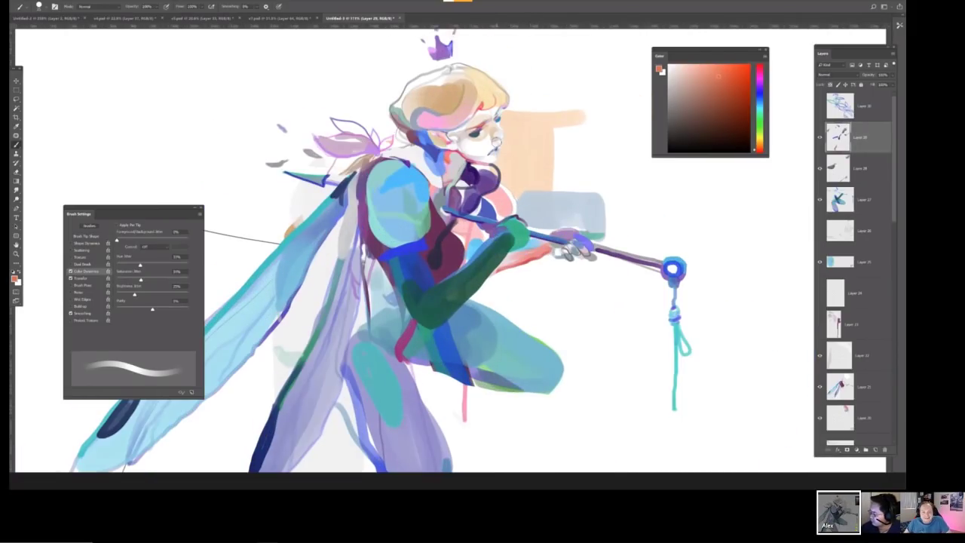
{"action": "scroll", "coordinate": [527, 99], "scroll_direction": "up", "scroll_amount": 2}
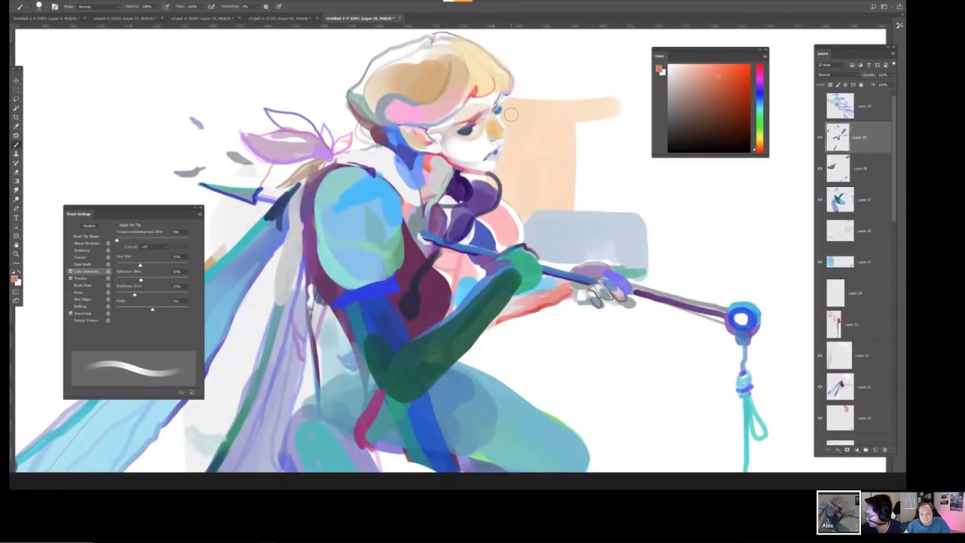
{"action": "mouse_move", "coordinate": [495, 121]}
{"action": "left_mouse_down"}
{"action": "mouse_move", "coordinate": [510, 117]}
{"action": "mouse_move", "coordinate": [494, 130]}
{"action": "mouse_move", "coordinate": [491, 119]}
{"action": "mouse_move", "coordinate": [494, 134]}
{"action": "left_mouse_up"}
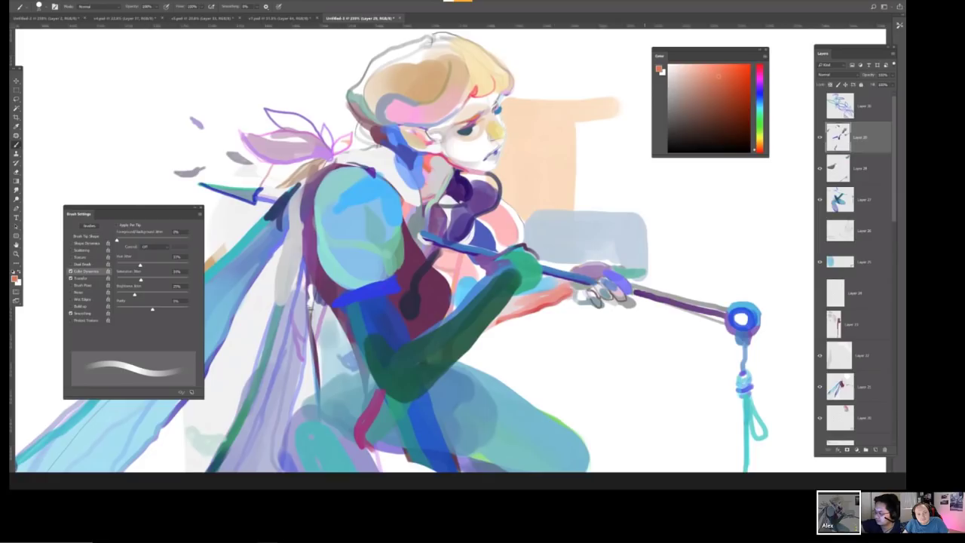
Choose a brighter, more saturated orange-red and try several blush dabs on the nose.
{"action": "left_click", "coordinate": [724, 67]}
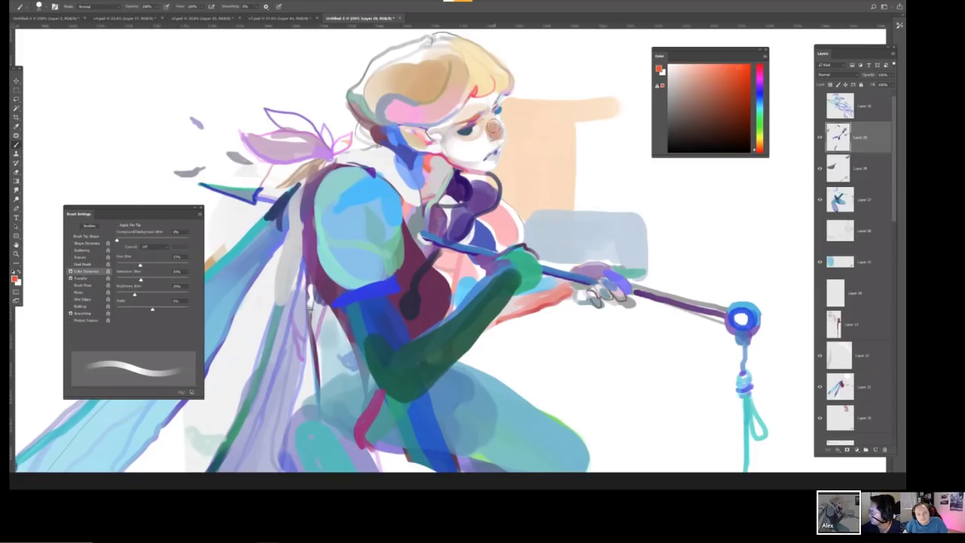
{"action": "left_click_drag", "start_coordinate": [494, 128], "coordinate": [503, 119]}
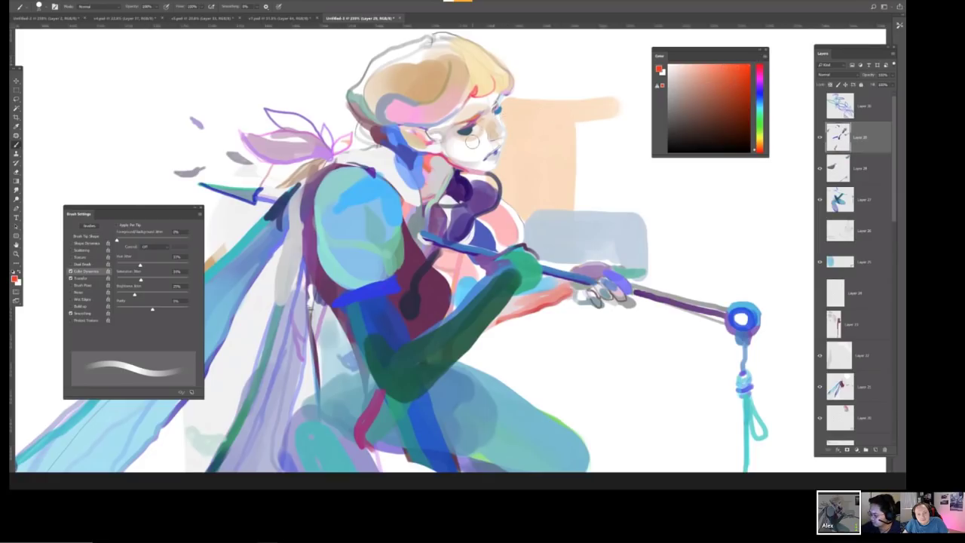
{"action": "left_click", "coordinate": [494, 127]}
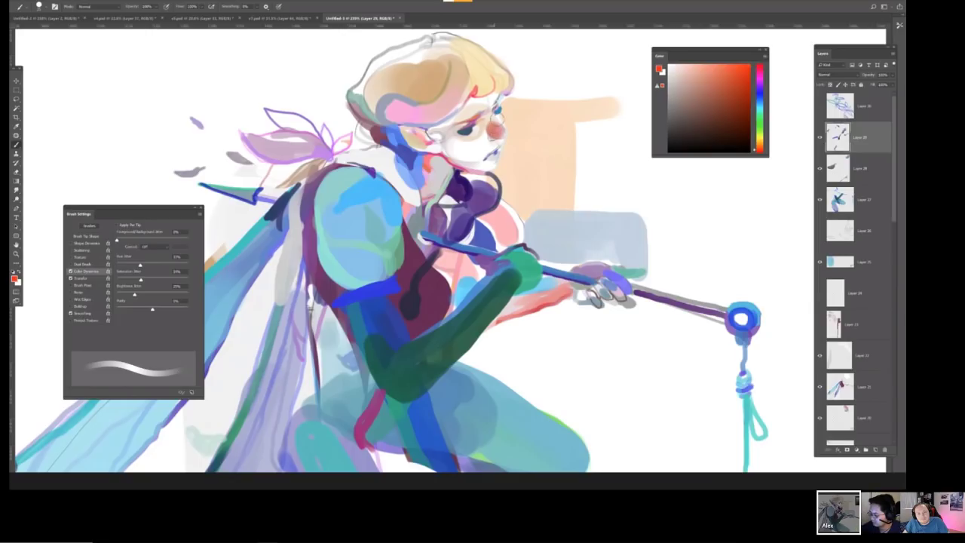
{"action": "left_click", "coordinate": [493, 130]}
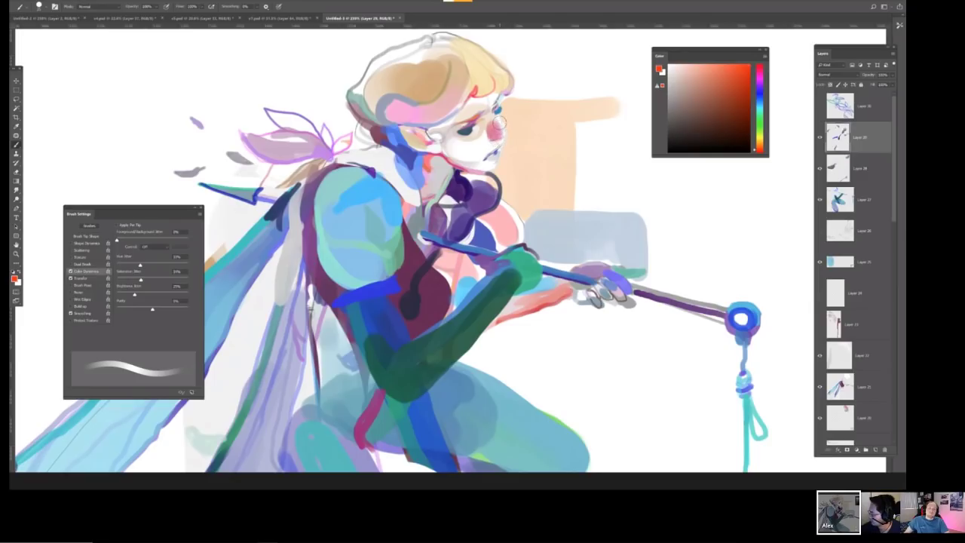
{"action": "scroll", "coordinate": [495, 128], "scroll_direction": "down", "scroll_amount": 3}
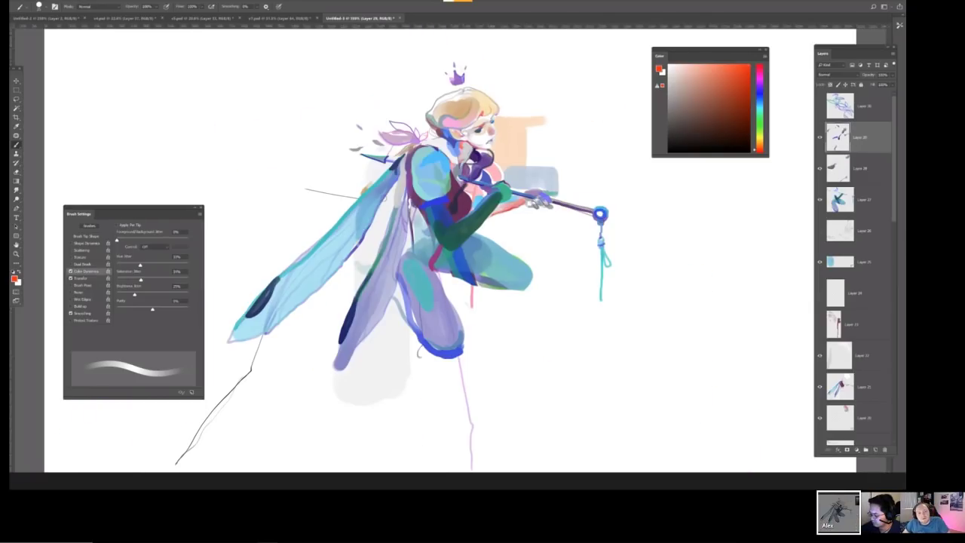
{"action": "scroll", "coordinate": [474, 144], "scroll_direction": "up", "scroll_amount": 4}
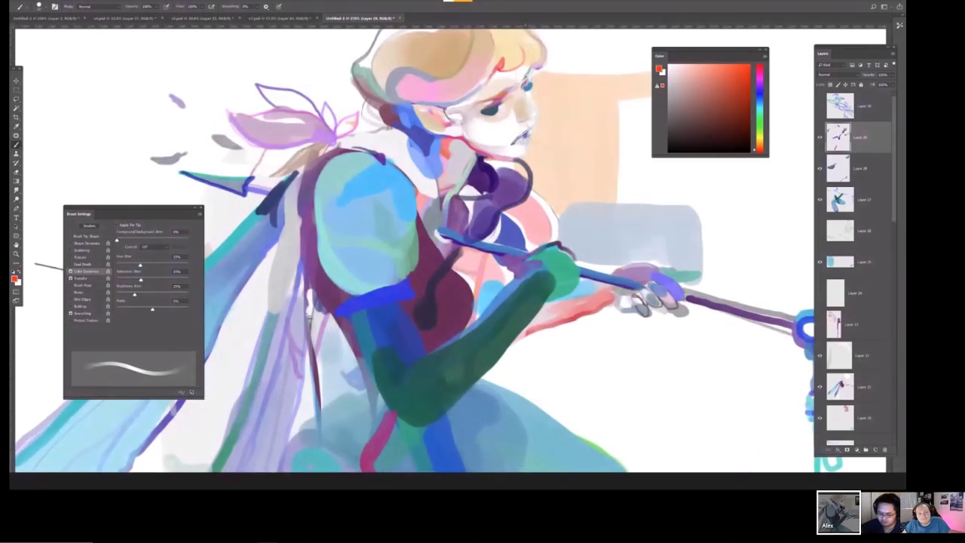
{"action": "left_click", "coordinate": [531, 101], "text": "alt"}
{"action": "left_click", "coordinate": [491, 117], "text": "alt"}
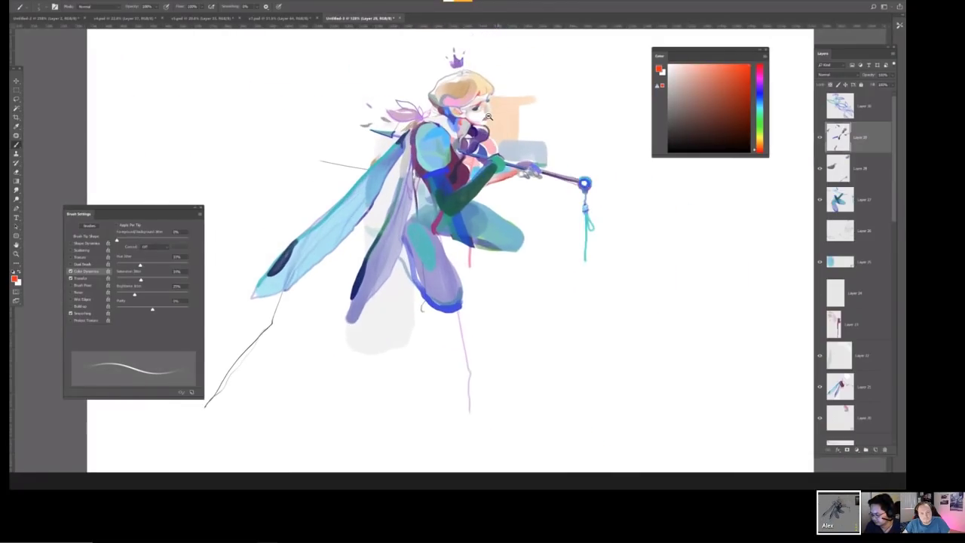
Compare the face with and without the current layer's paint, and erase a small area beside the nose and mouth.
{"action": "left_click", "coordinate": [422, 118]}
{"action": "left_click", "coordinate": [820, 139]}
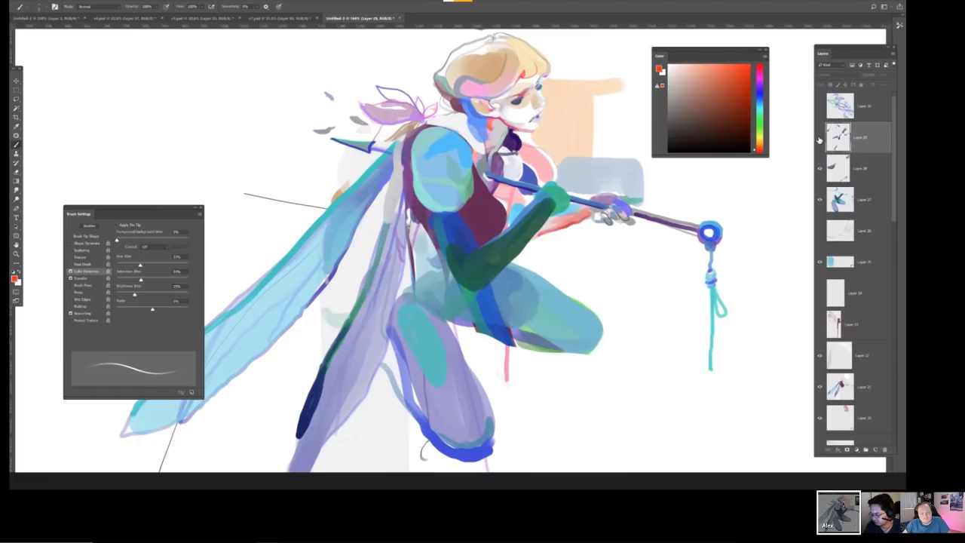
{"action": "left_click", "coordinate": [821, 139]}
{"action": "key", "text": "e"}
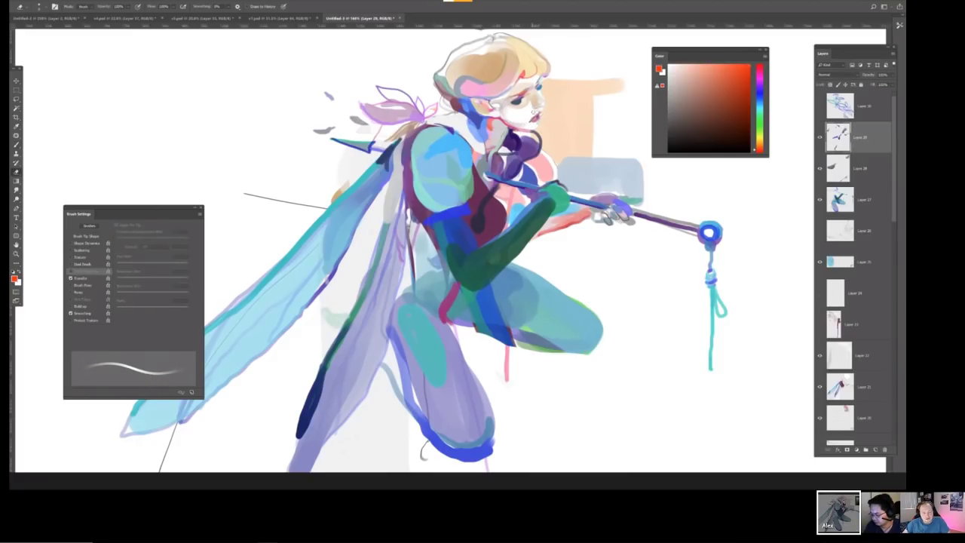
{"action": "left_click_drag", "start_coordinate": [532, 110], "coordinate": [540, 118]}
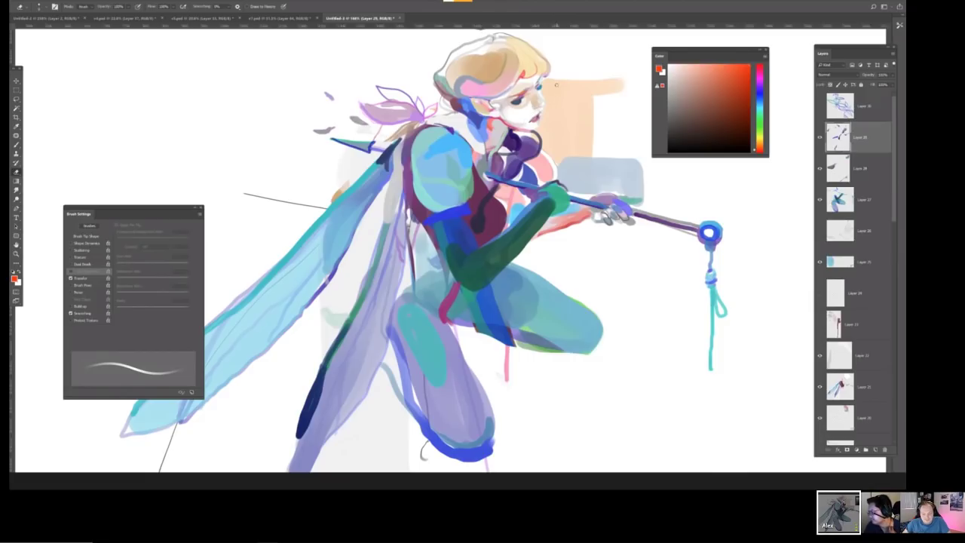
Dab orange-red accents around the eye and try a broader dab of the same colour over the ear.
{"action": "key", "text": "b"}
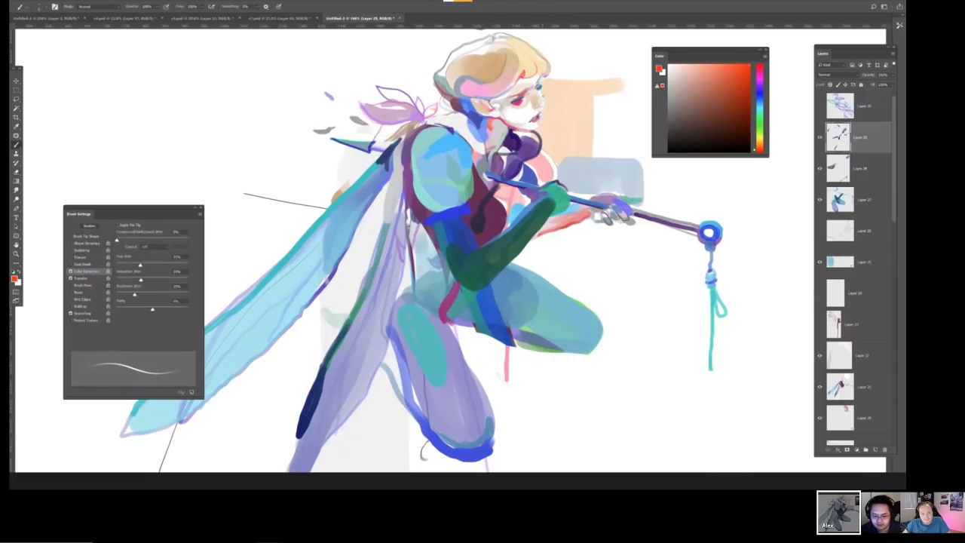
{"action": "mouse_move", "coordinate": [526, 98]}
{"action": "left_mouse_down"}
{"action": "mouse_move", "coordinate": [507, 103]}
{"action": "mouse_move", "coordinate": [524, 99]}
{"action": "left_mouse_up"}
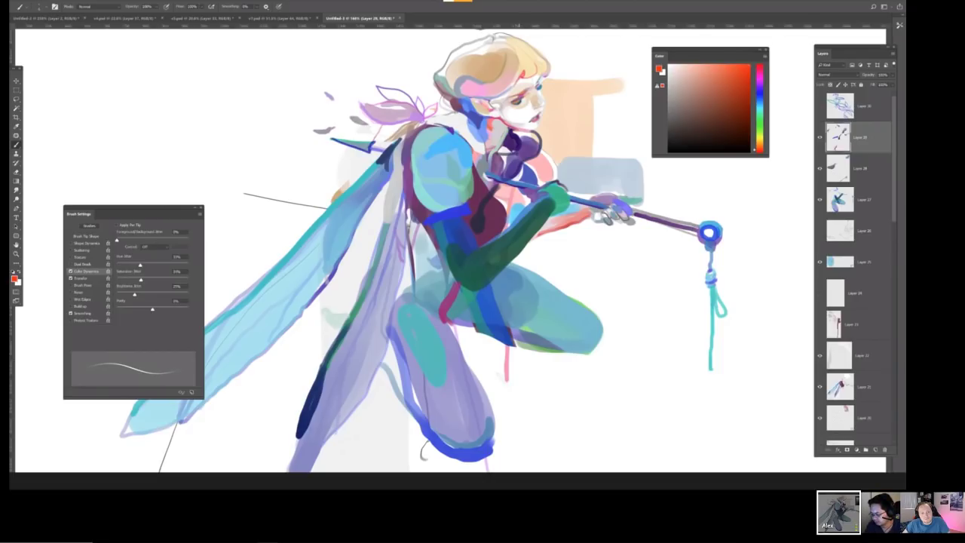
{"action": "key", "text": "ctrl+minus"}
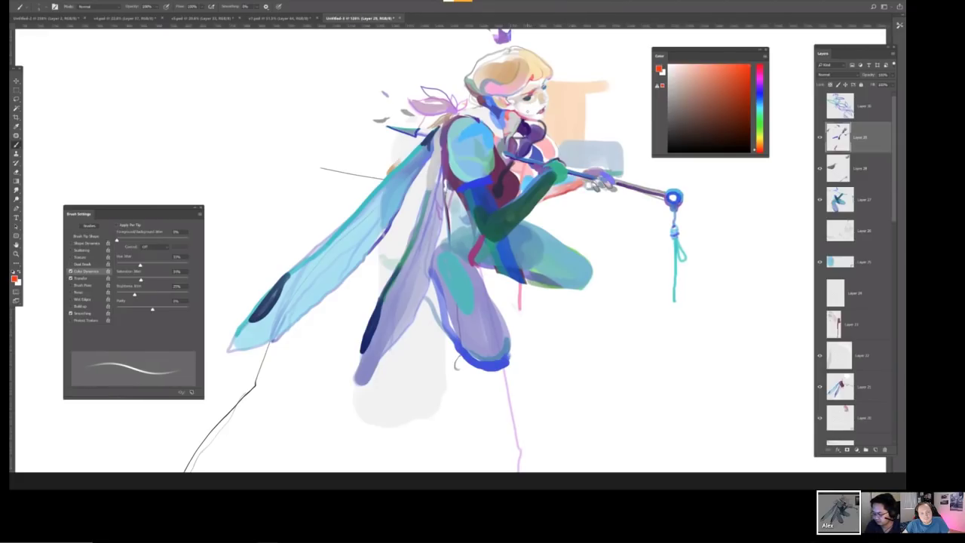
{"action": "mouse_move", "coordinate": [516, 103]}
{"action": "left_mouse_down"}
{"action": "mouse_move", "coordinate": [532, 107]}
{"action": "mouse_move", "coordinate": [503, 107]}
{"action": "mouse_move", "coordinate": [531, 111]}
{"action": "left_mouse_up"}
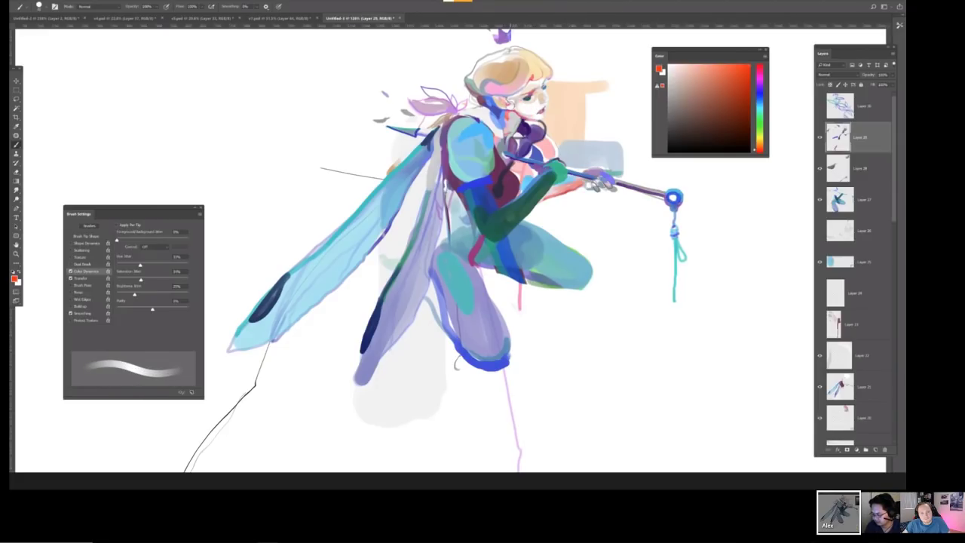
{"action": "key", "text": "ctrl+minus"}
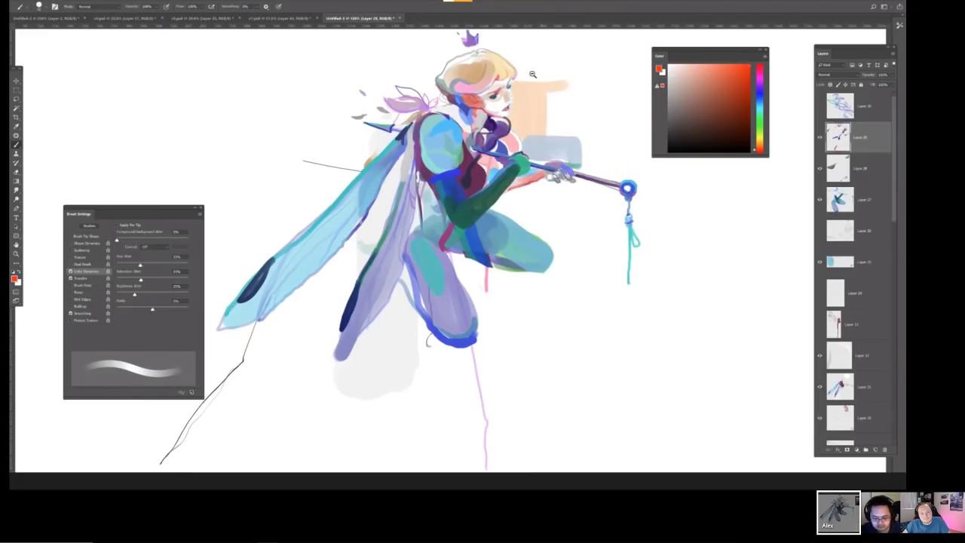
{"action": "key", "text": "ctrl+minus"}
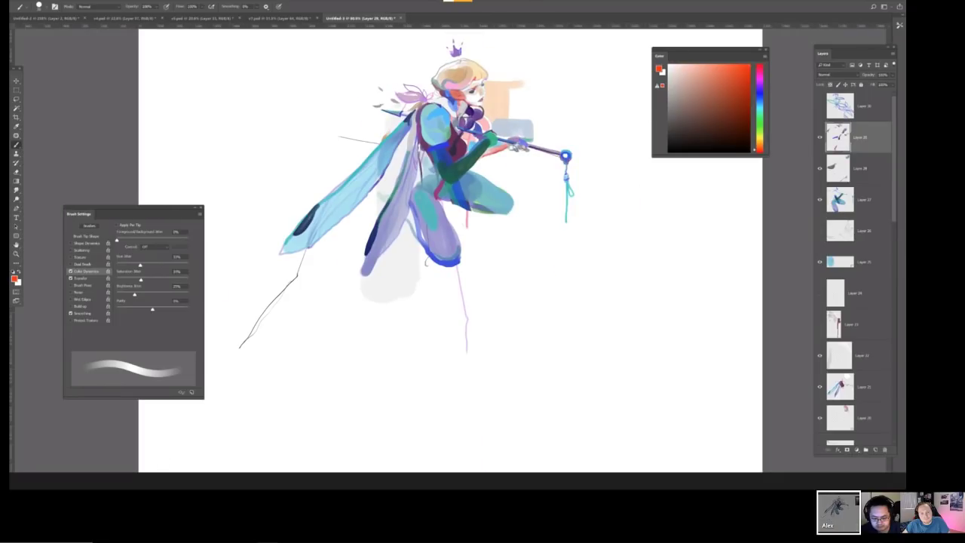
Compare the whole figure with and without the current layer by toggling its visibility.
{"action": "left_click", "coordinate": [821, 140]}
{"action": "left_click", "coordinate": [821, 140]}
{"action": "left_click", "coordinate": [820, 140]}
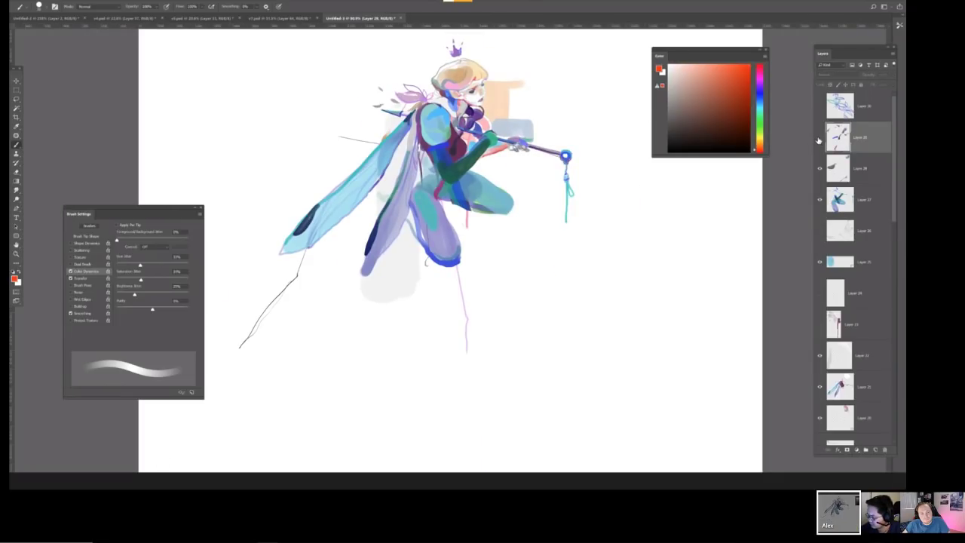
{"action": "left_click", "coordinate": [820, 139]}
Sample the pink from the lower lip and repaint the lips in a stronger magenta-pink.
{"action": "scroll", "coordinate": [504, 103], "scroll_direction": "up", "scroll_amount": 5}
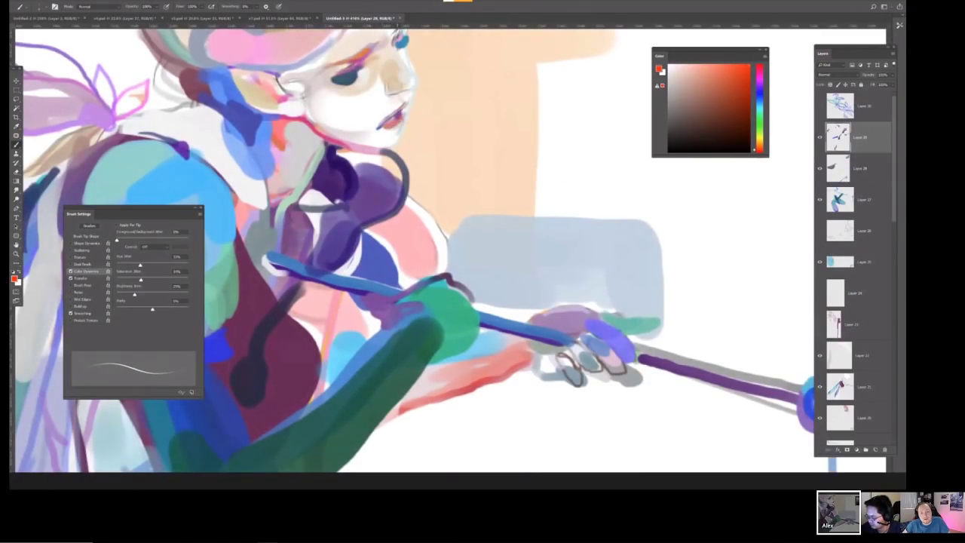
{"action": "left_click", "coordinate": [392, 136], "text": "alt"}
{"action": "left_click_drag", "start_coordinate": [383, 122], "coordinate": [403, 124]}
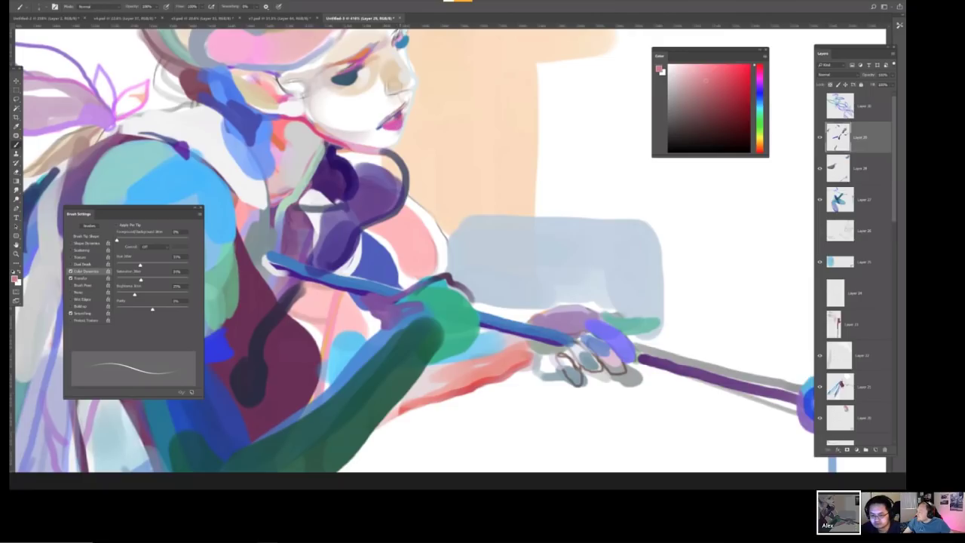
{"action": "scroll", "coordinate": [399, 114], "scroll_direction": "down", "scroll_amount": 5}
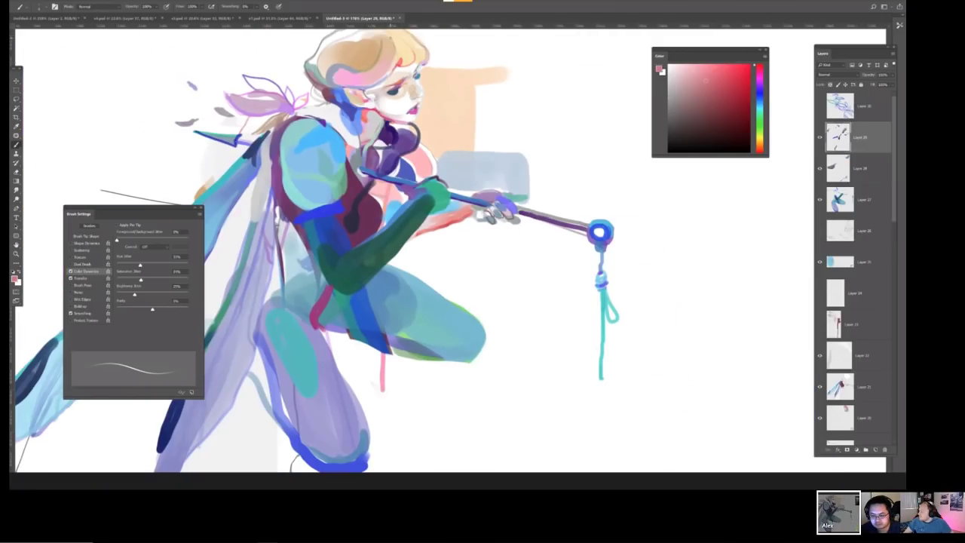
Touch up the cheek below the eye and sample the near-white skin tone from it.
{"action": "scroll", "coordinate": [380, 112], "scroll_direction": "up", "scroll_amount": 3}
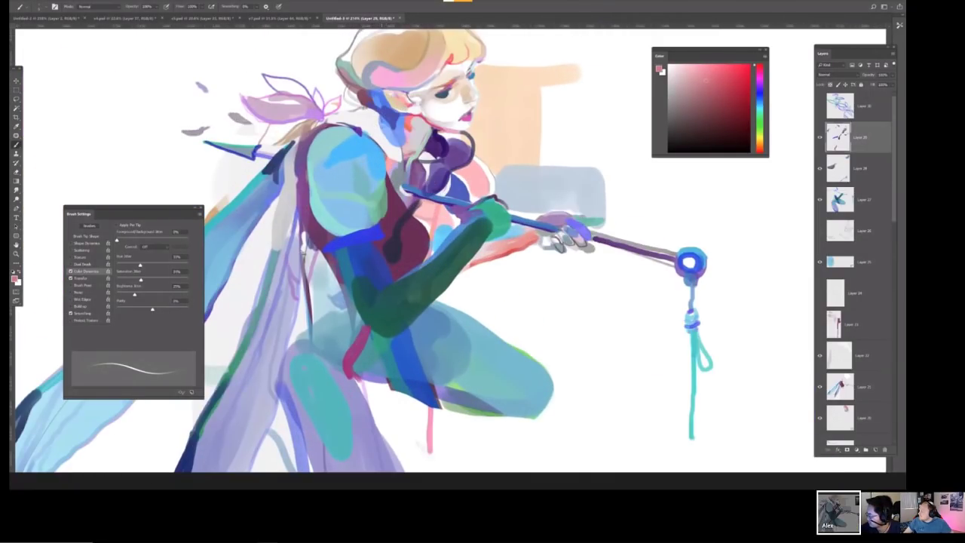
{"action": "mouse_move", "coordinate": [438, 100]}
{"action": "left_mouse_down"}
{"action": "mouse_move", "coordinate": [455, 104]}
{"action": "mouse_move", "coordinate": [432, 109]}
{"action": "mouse_move", "coordinate": [445, 113]}
{"action": "left_mouse_up"}
{"action": "left_click", "coordinate": [439, 103], "text": "alt"}
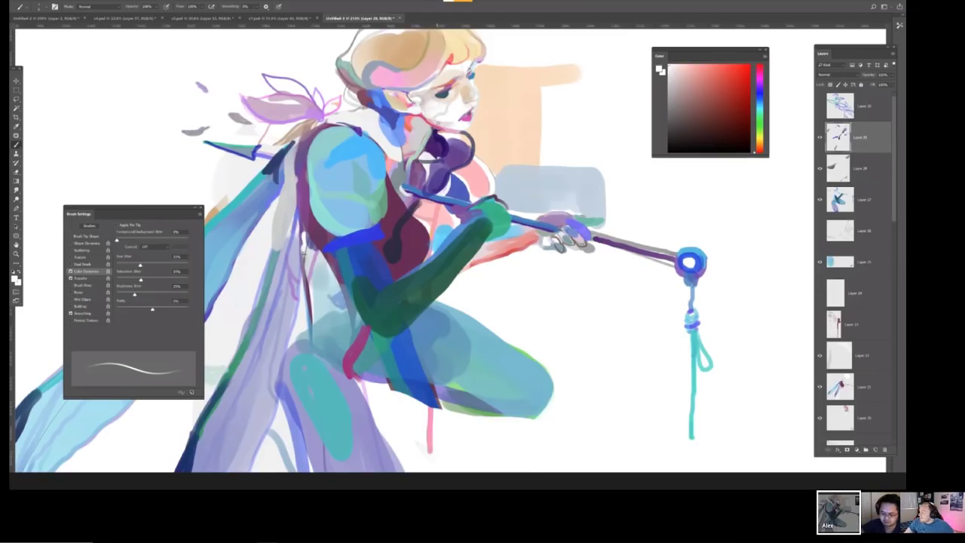
Try a pale grey tone over the tan and pink hair areas with a larger brush, then undo it.
{"action": "scroll", "coordinate": [490, 98], "scroll_direction": "down", "scroll_amount": 5}
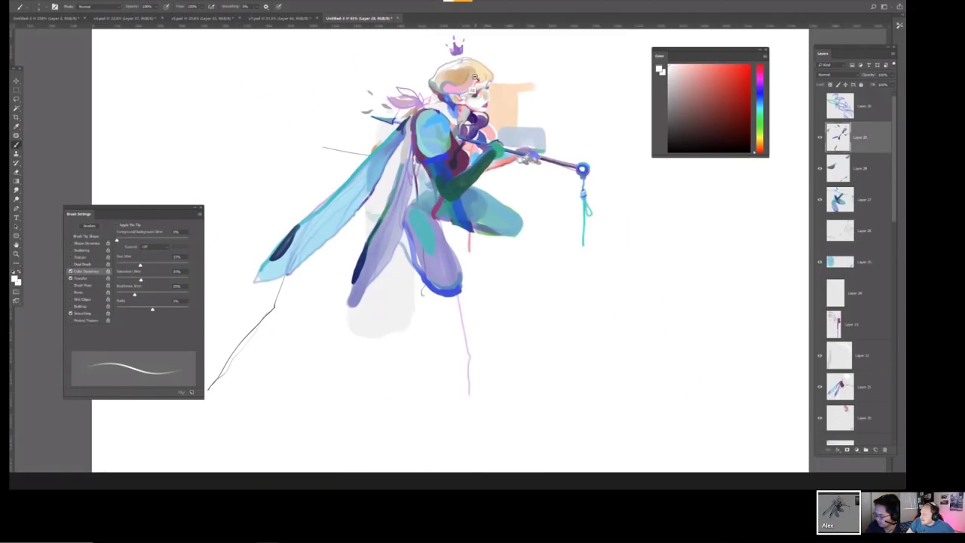
{"action": "scroll", "coordinate": [473, 91], "scroll_direction": "down", "scroll_amount": 1}
{"action": "key", "text": "bracketright"}
{"action": "key", "text": "bracketright"}
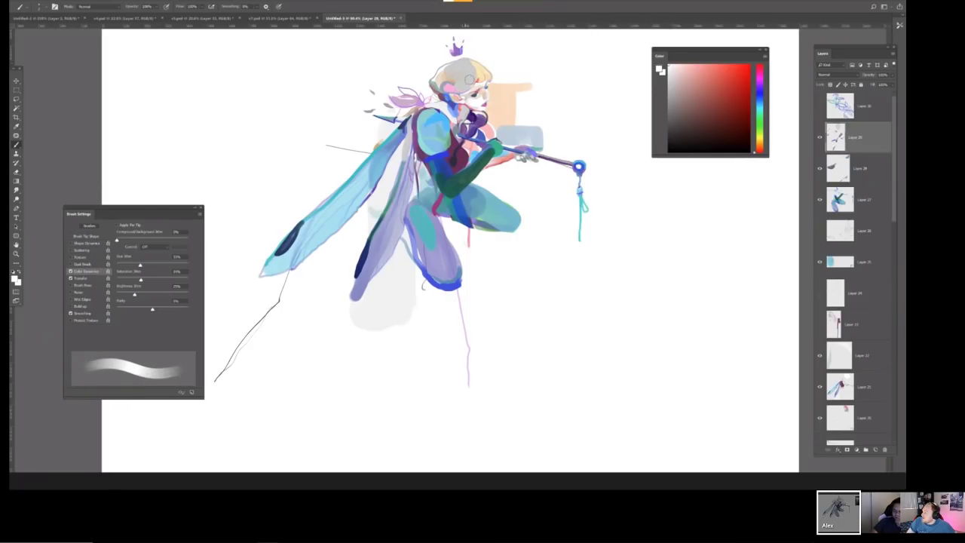
{"action": "scroll", "coordinate": [456, 74], "scroll_direction": "down", "scroll_amount": 2}
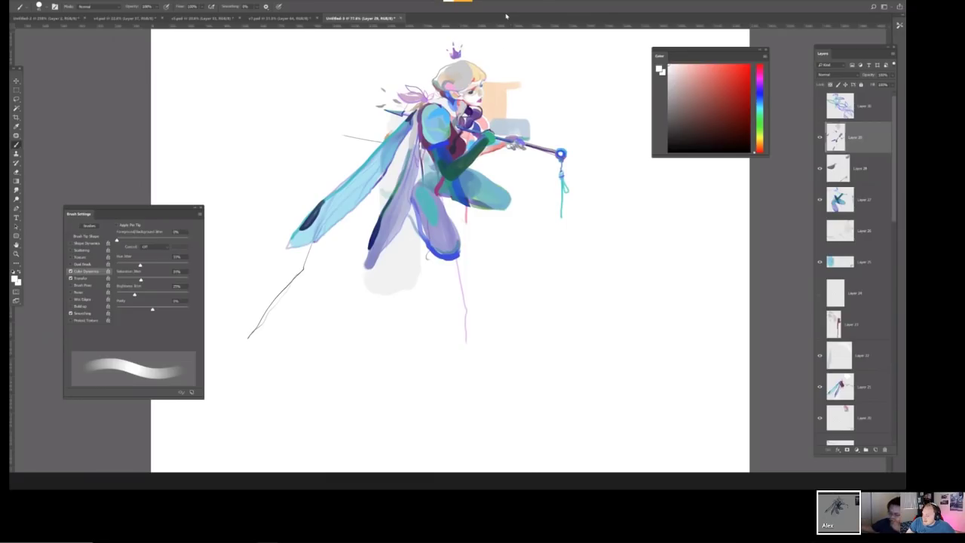
{"action": "left_click_drag", "start_coordinate": [448, 72], "coordinate": [469, 74]}
{"action": "key", "text": "ctrl+z"}
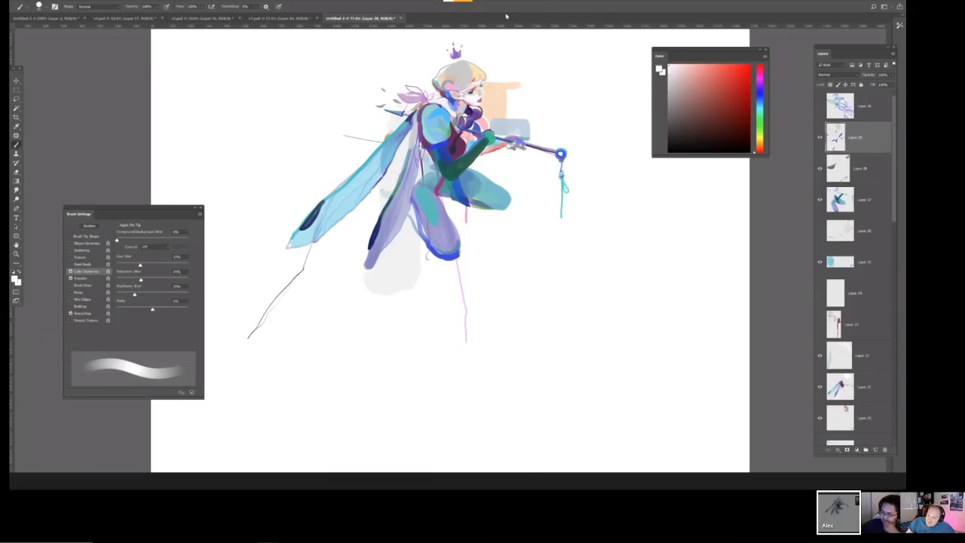
{"action": "key", "text": "ctrl+shift+z"}
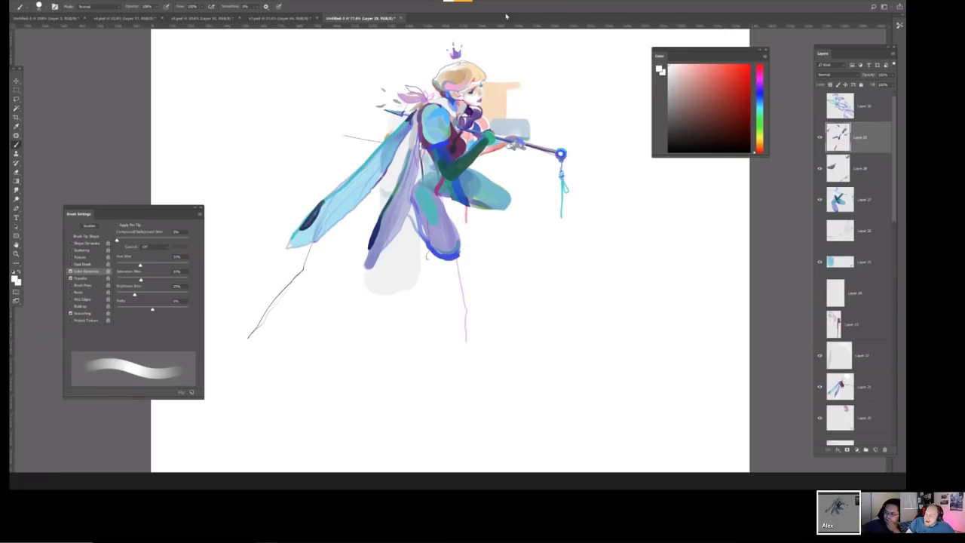
Flip the canvas view horizontally and try small pale strokes on the sleeve below the shoulder.
{"action": "key", "text": "h"}
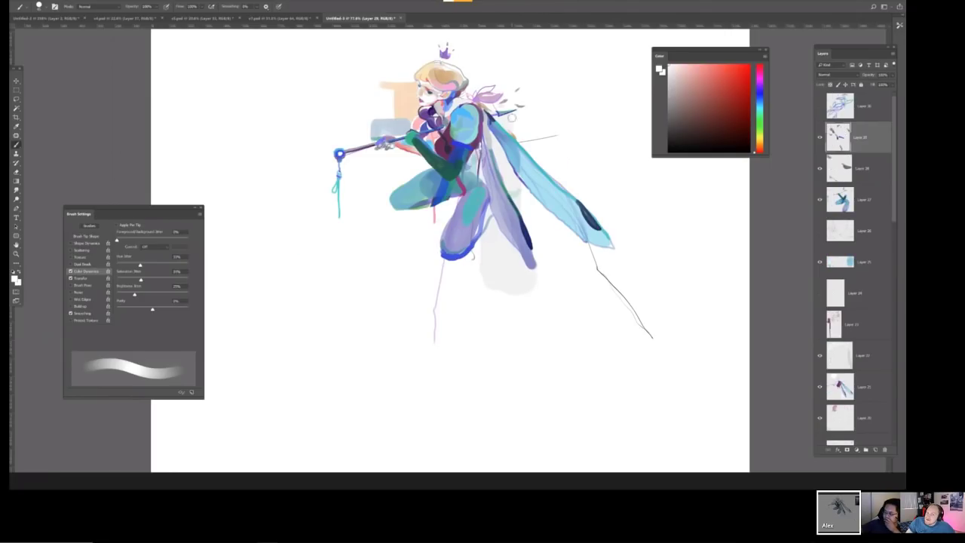
{"action": "key", "text": "bracketleft"}
{"action": "key", "text": "bracketleft"}
{"action": "key", "text": "bracketleft"}
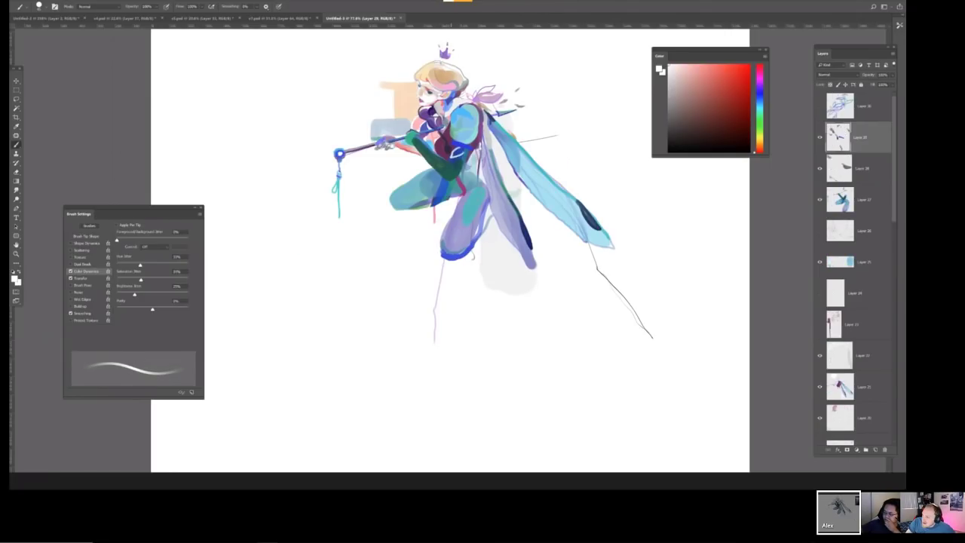
{"action": "left_click_drag", "start_coordinate": [460, 149], "coordinate": [466, 163]}
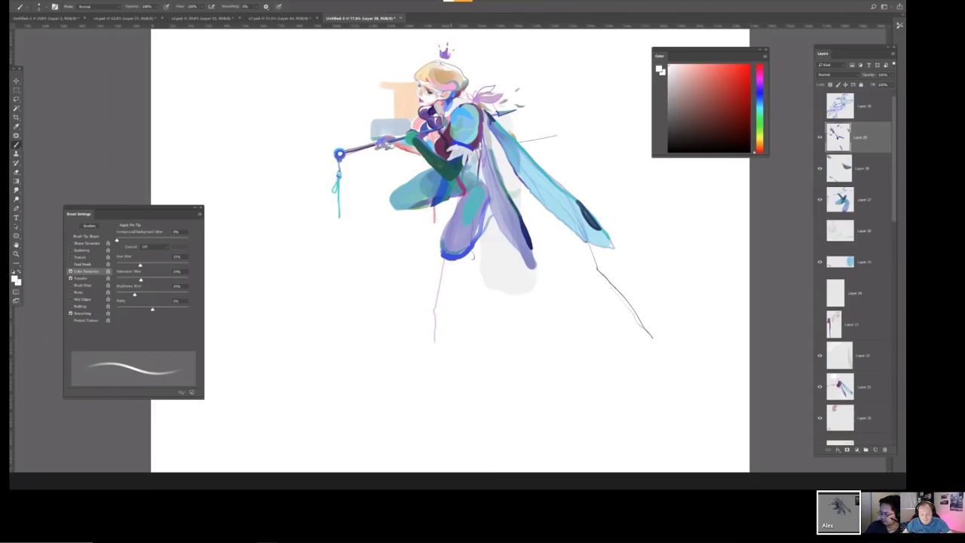
{"action": "key", "text": "ctrl+shift+h"}
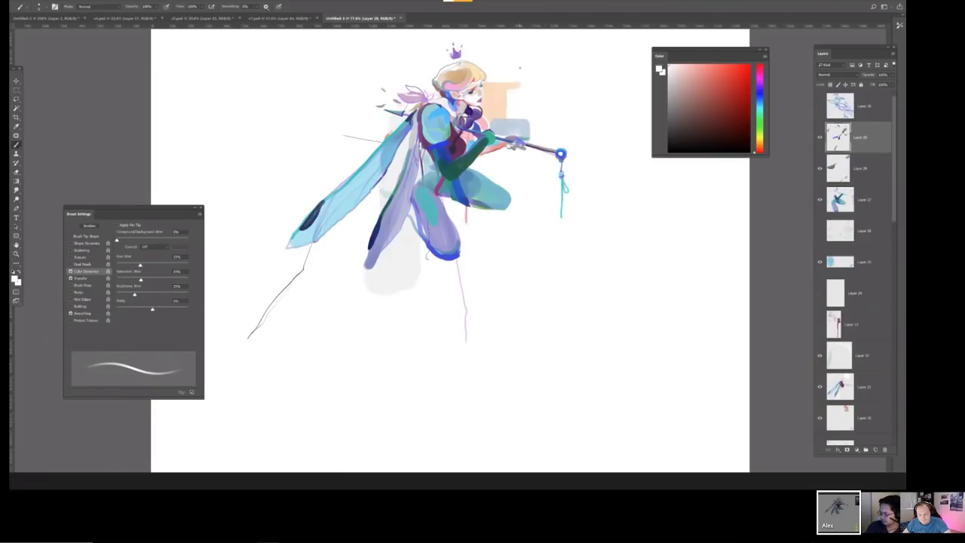
Sample the saturated blue from the sleeve, test it over the hand on the staff, and glaze the green forearm with blue.
{"action": "key", "text": "ctrl+shift+h"}
{"action": "key", "text": "bracketright"}
{"action": "key", "text": "bracketright"}
{"action": "key", "text": "bracketright"}
{"action": "key", "text": "bracketright"}
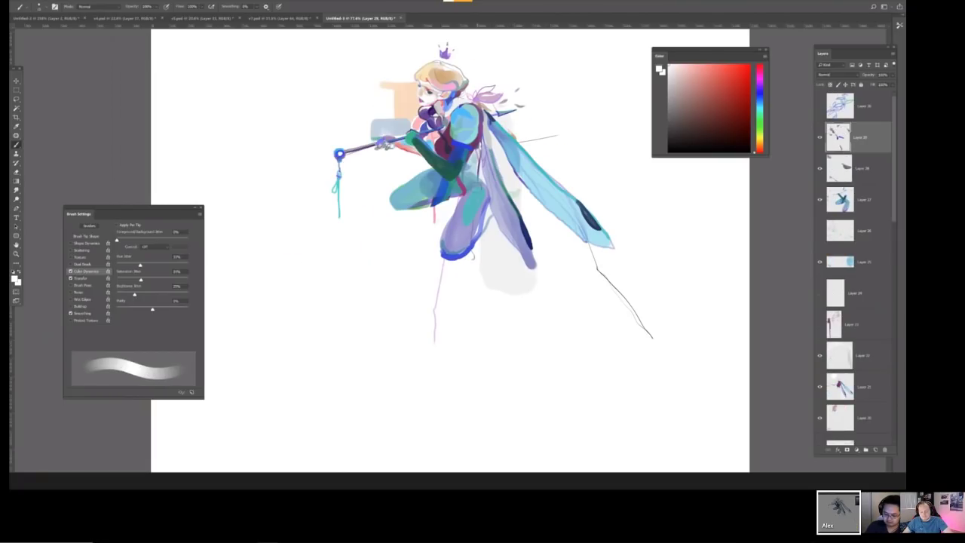
{"action": "left_click", "coordinate": [466, 140], "text": "alt"}
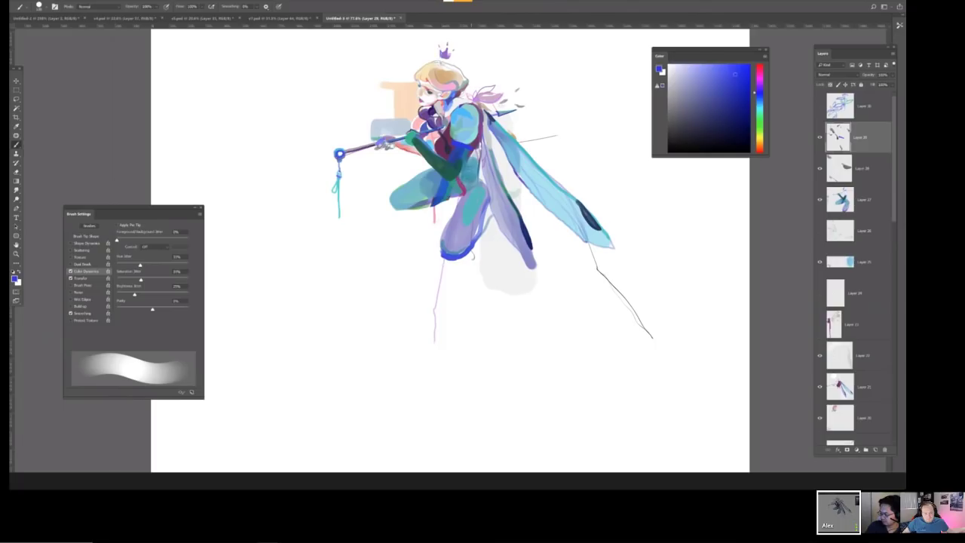
{"action": "mouse_move", "coordinate": [403, 152]}
{"action": "left_mouse_down"}
{"action": "mouse_move", "coordinate": [415, 164]}
{"action": "mouse_move", "coordinate": [386, 146]}
{"action": "left_mouse_up"}
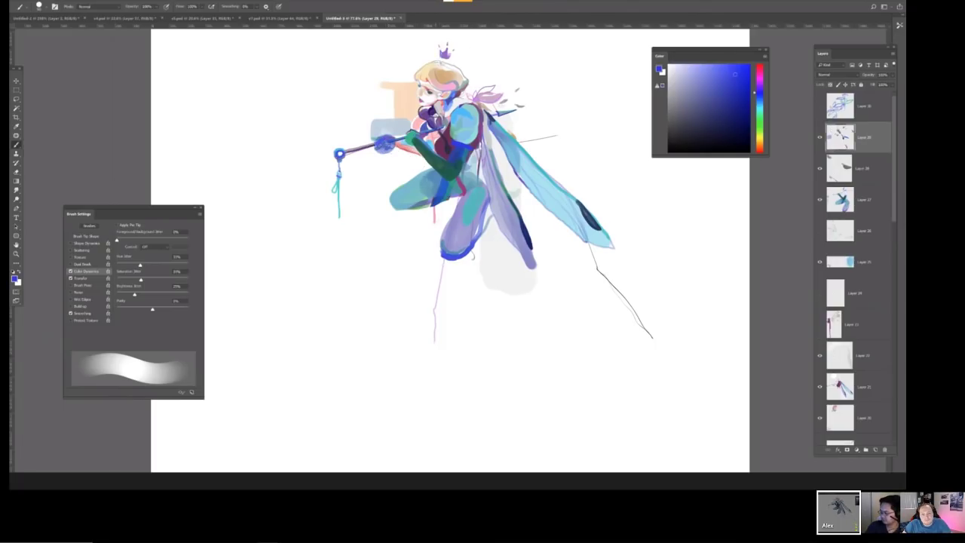
{"action": "key", "text": "ctrl+z"}
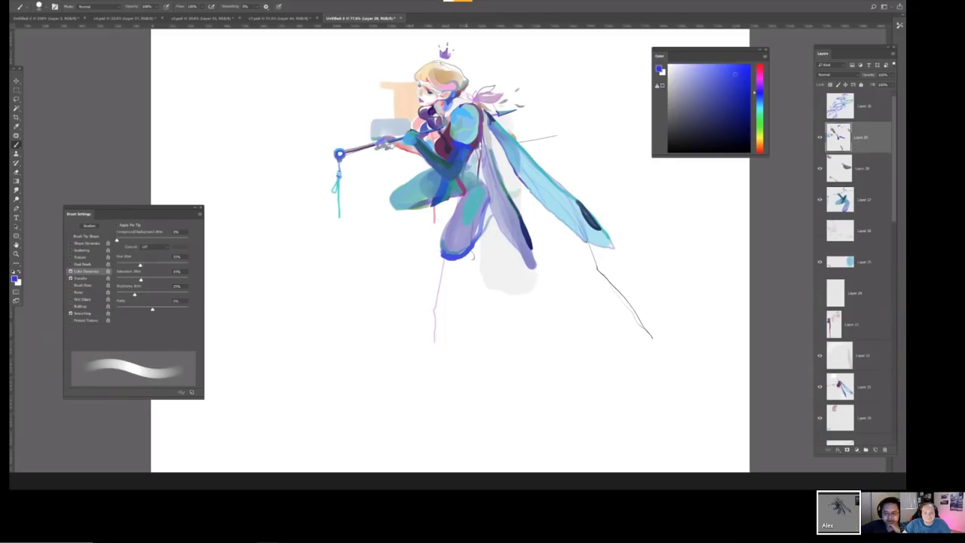
{"action": "key", "text": "ctrl+shift+h"}
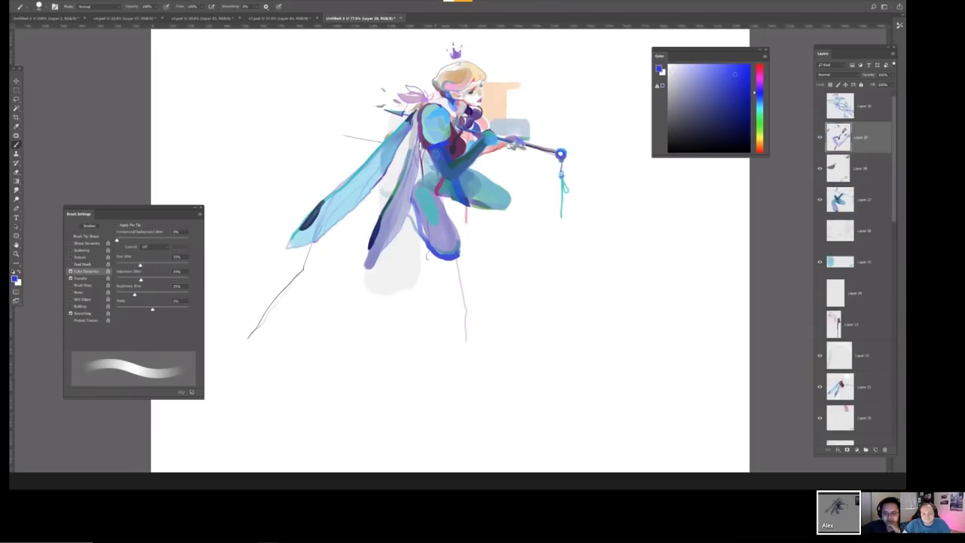
Sample a dark violet from the arm's shadow and deepen the forearm's shading with a smaller brush.
{"action": "scroll", "coordinate": [492, 113], "scroll_direction": "up", "scroll_amount": 2}
{"action": "left_click", "coordinate": [451, 189], "text": "alt"}
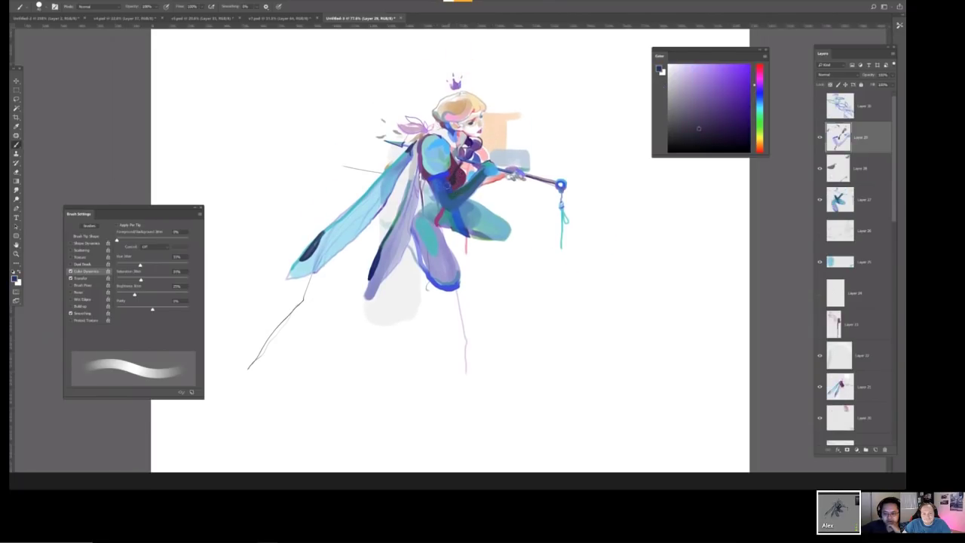
{"action": "key", "text": "bracketleft"}
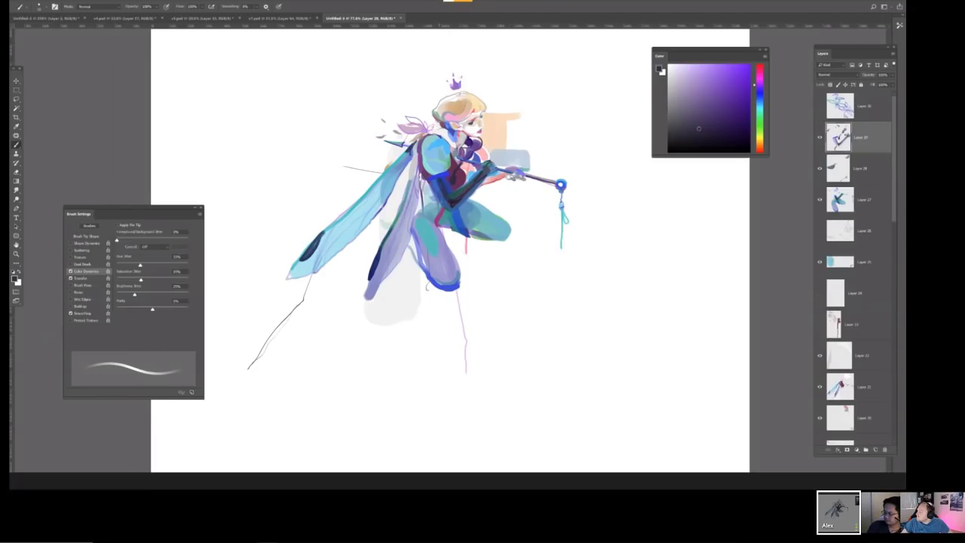
Sample a pale teal from the shoulder and try broad strokes over the blue upper arm, then undo them.
{"action": "left_click", "coordinate": [441, 167], "text": "alt"}
{"action": "key", "text": "bracketright"}
{"action": "key", "text": "bracketright"}
{"action": "key", "text": "bracketright"}
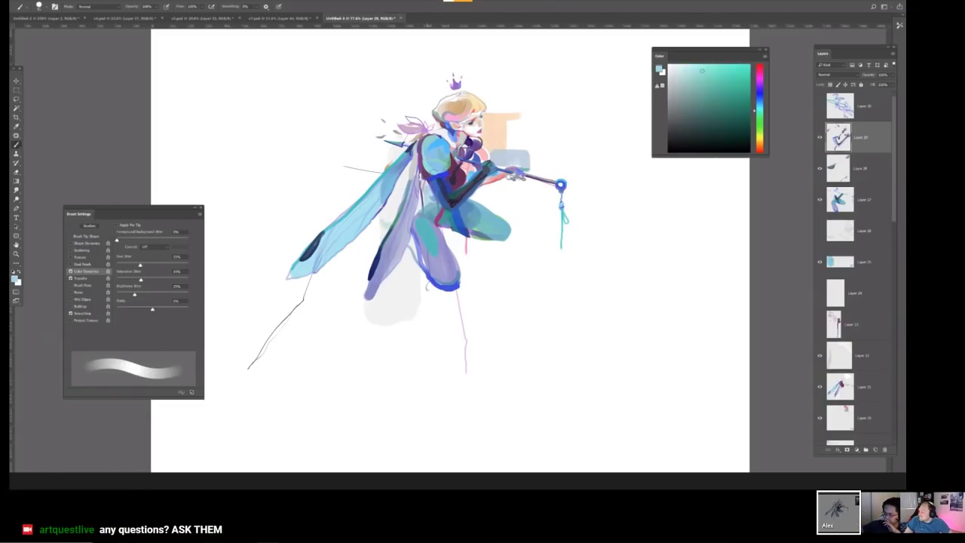
{"action": "left_click", "coordinate": [428, 174], "text": "alt"}
{"action": "mouse_move", "coordinate": [434, 180]}
{"action": "left_mouse_down"}
{"action": "mouse_move", "coordinate": [447, 184]}
{"action": "mouse_move", "coordinate": [448, 204]}
{"action": "mouse_move", "coordinate": [451, 195]}
{"action": "left_mouse_up"}
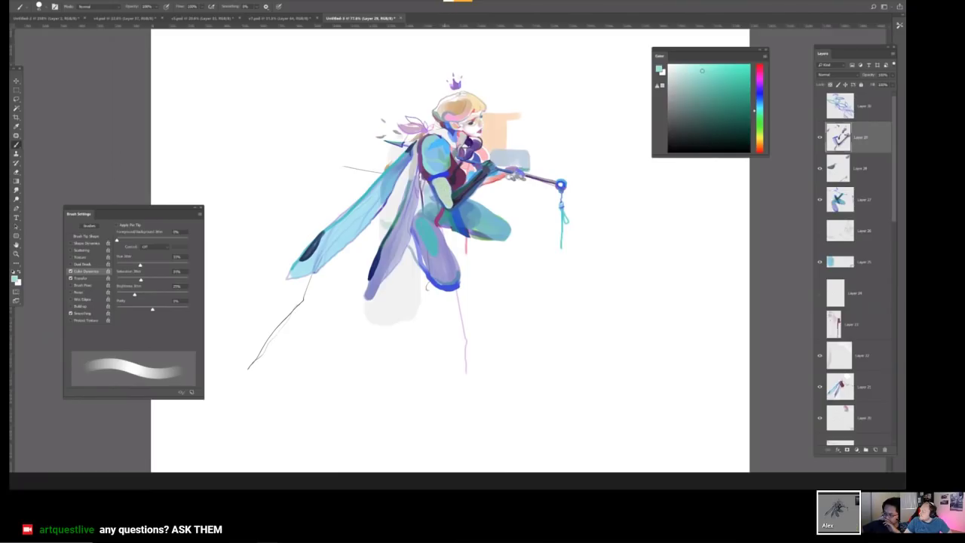
{"action": "key", "text": "ctrl+z"}
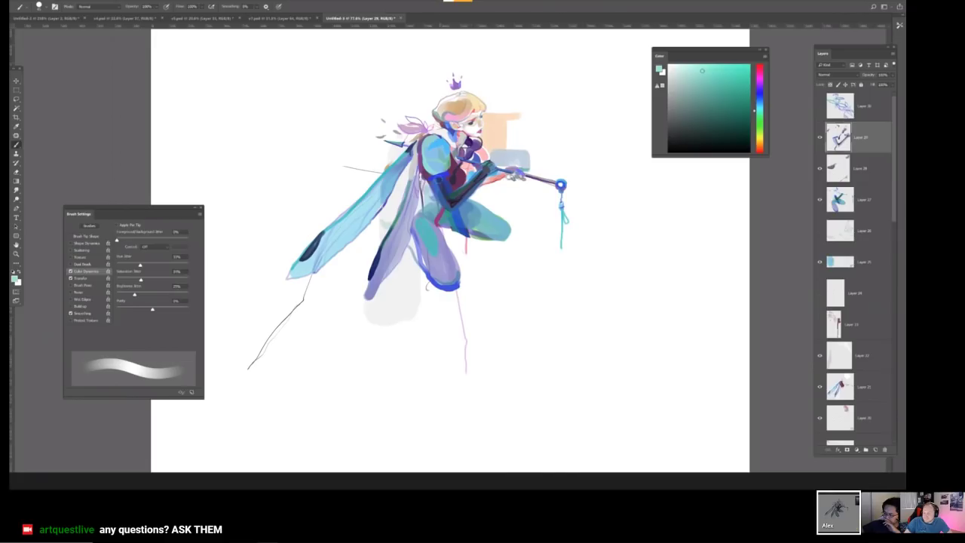
Sample a periwinkle blue from the neck, flip the canvas view, and paint light blue strokes down the nearer folded leg.
{"action": "left_click", "coordinate": [513, 174], "text": "alt"}
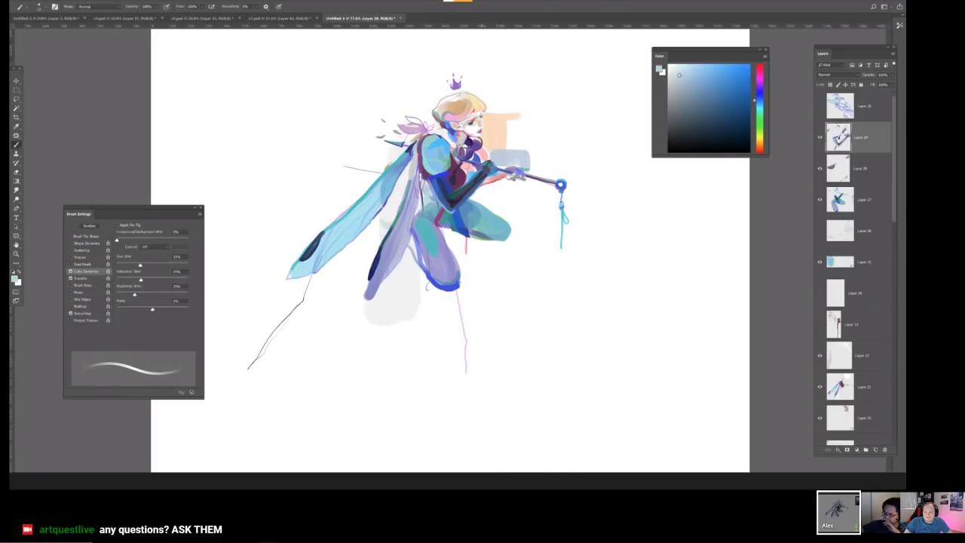
{"action": "left_click", "coordinate": [452, 135], "text": "alt"}
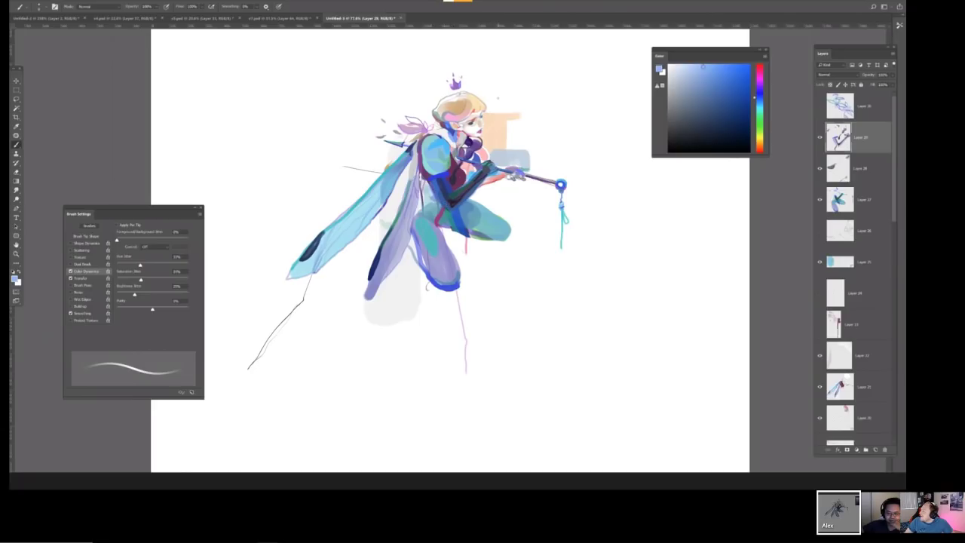
{"action": "key", "text": "ctrl+shift+h"}
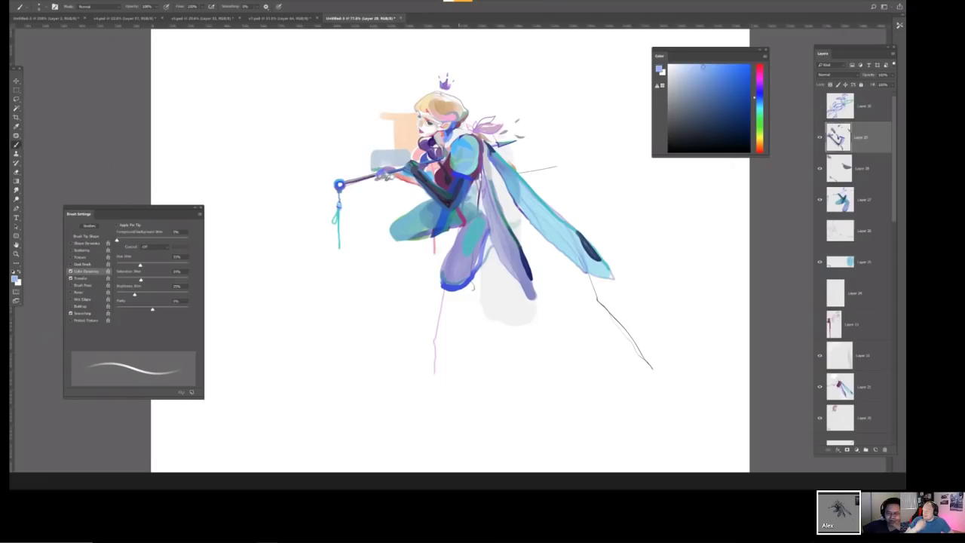
{"action": "key", "text": "bracketright"}
{"action": "mouse_move", "coordinate": [472, 223]}
{"action": "left_mouse_down"}
{"action": "mouse_move", "coordinate": [452, 273]}
{"action": "mouse_move", "coordinate": [478, 221]}
{"action": "left_mouse_up"}
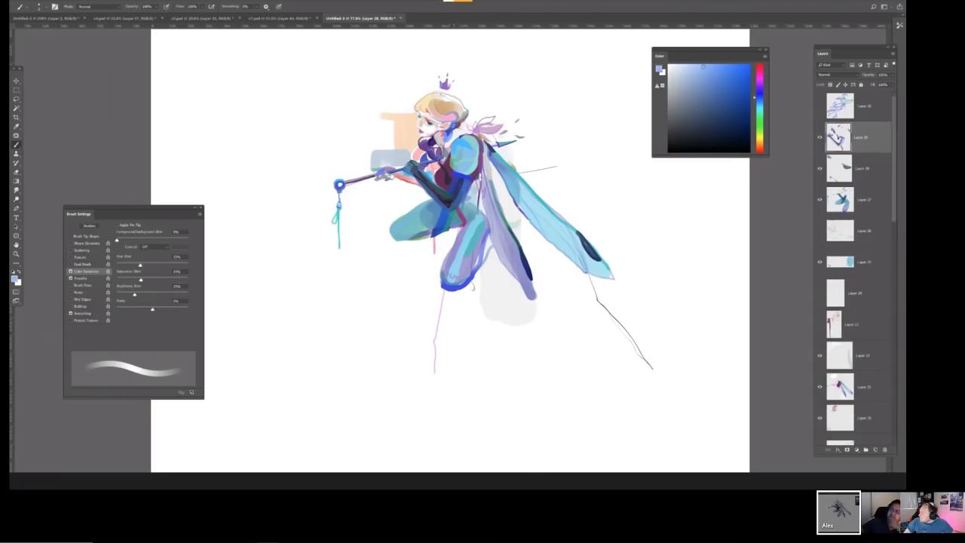
{"action": "left_click_drag", "start_coordinate": [462, 276], "coordinate": [472, 249]}
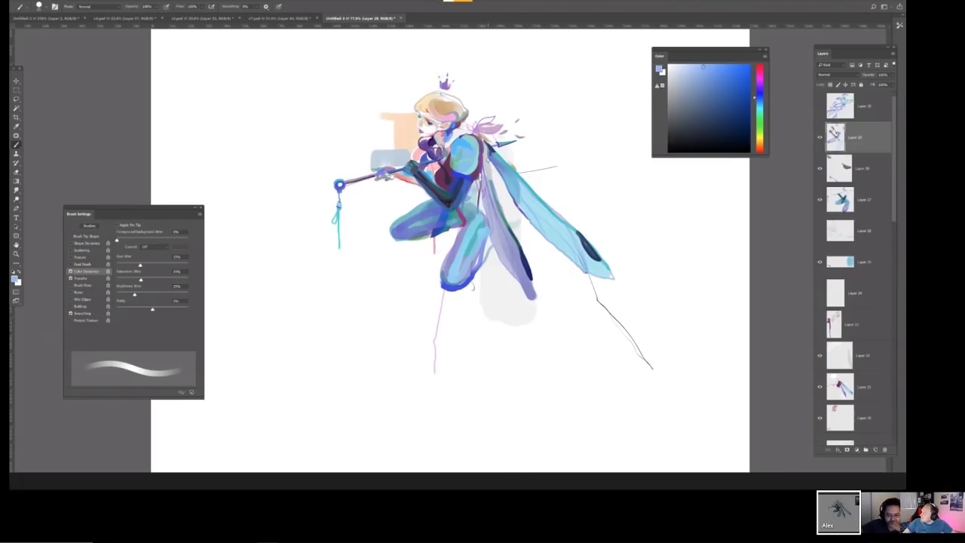
Enlarge the brush, compare the front thigh with and without its violet-blue glaze, and try covering that thigh with green.
{"action": "key", "text": "bracketright"}
{"action": "key", "text": "bracketright"}
{"action": "key", "text": "bracketright"}
{"action": "key", "text": "bracketright"}
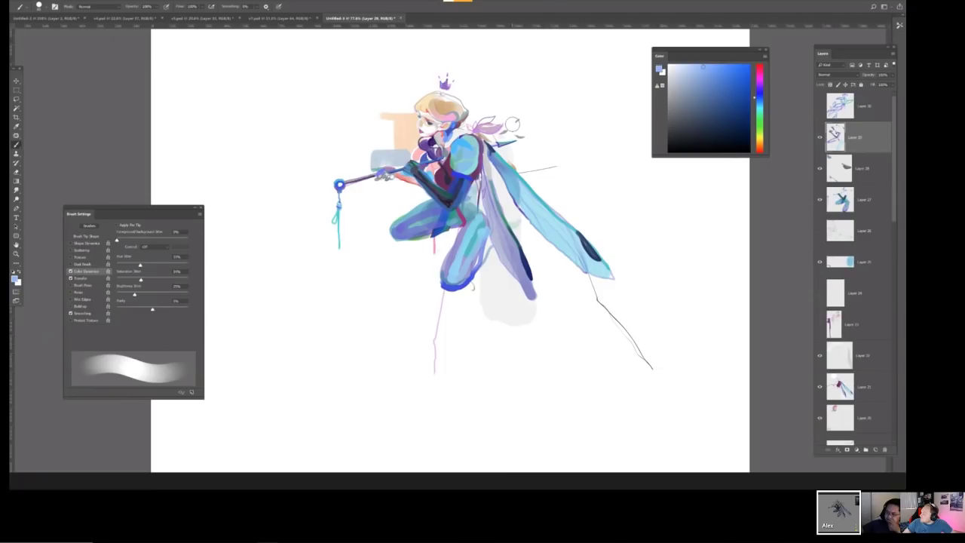
{"action": "key", "text": "ctrl+z"}
{"action": "key", "text": "ctrl+z"}
{"action": "key", "text": "ctrl+shift+z"}
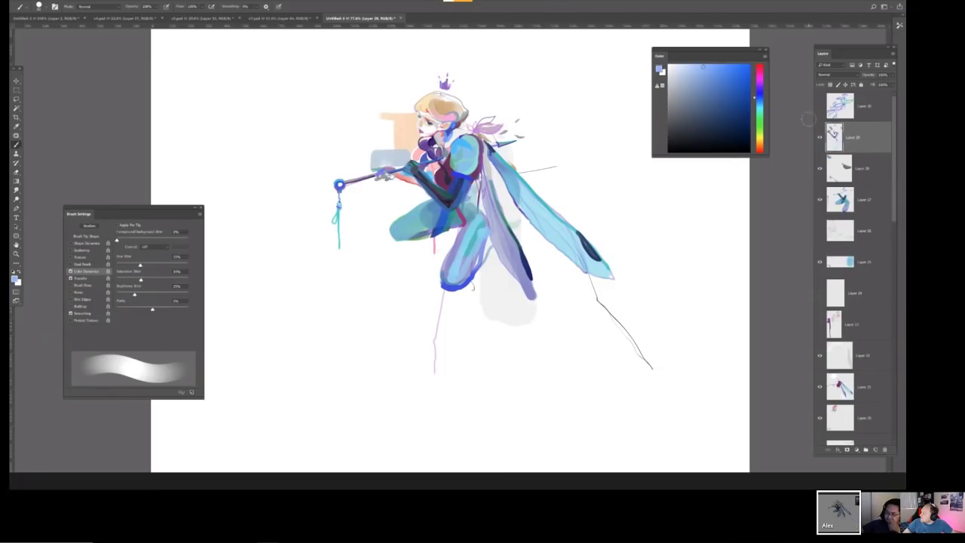
{"action": "key", "text": "ctrl+shift+z"}
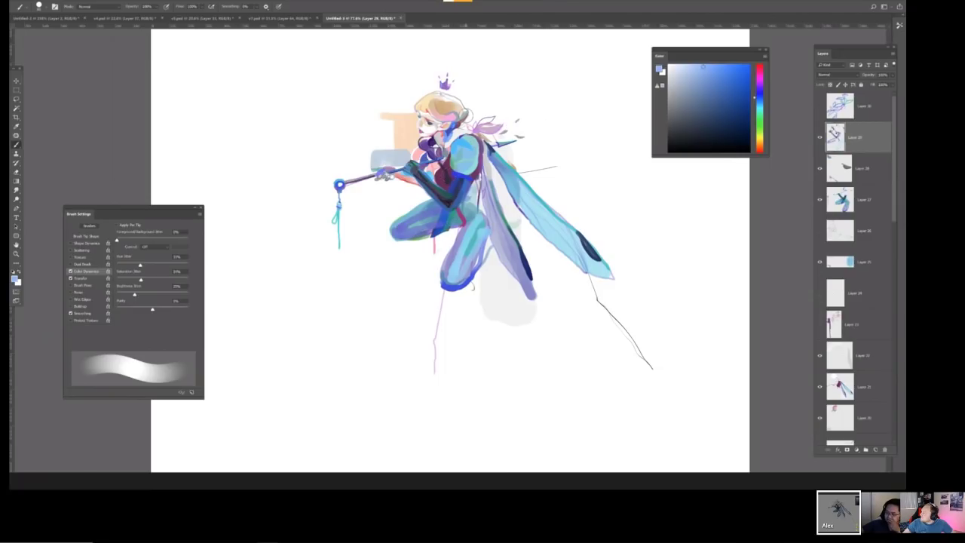
{"action": "key", "text": "ctrl+z"}
{"action": "mouse_move", "coordinate": [424, 234]}
{"action": "left_mouse_down"}
{"action": "mouse_move", "coordinate": [411, 223]}
{"action": "mouse_move", "coordinate": [443, 217]}
{"action": "mouse_move", "coordinate": [434, 213]}
{"action": "mouse_move", "coordinate": [451, 226]}
{"action": "left_mouse_up"}
Paint out the front thigh and the lower end of the nearer leg with white on a new layer, with Color Dynamics turned off.
{"action": "key", "text": "e"}
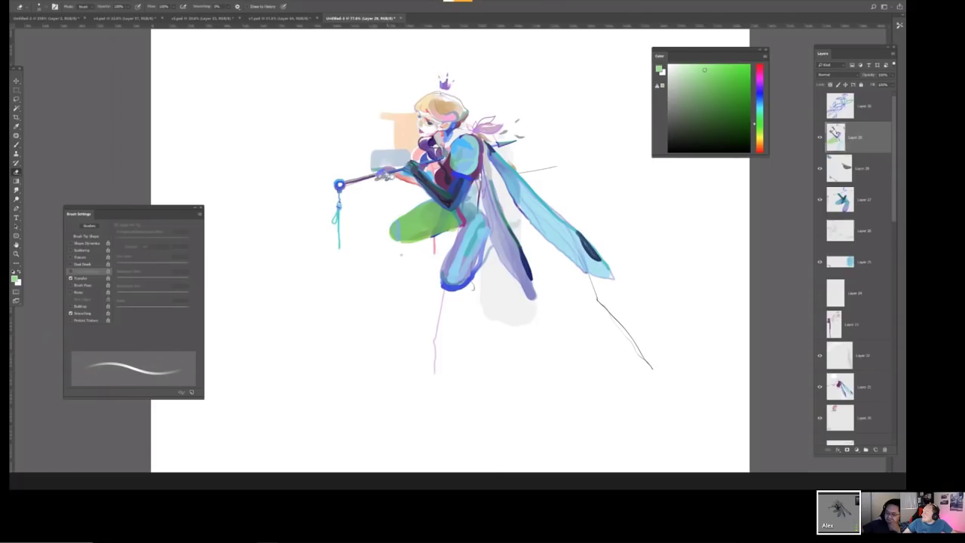
{"action": "key", "text": "b"}
{"action": "key", "text": "d"}
{"action": "key", "text": "x"}
{"action": "mouse_move", "coordinate": [385, 234]}
{"action": "left_mouse_down"}
{"action": "mouse_move", "coordinate": [392, 219]}
{"action": "mouse_move", "coordinate": [408, 241]}
{"action": "mouse_move", "coordinate": [414, 226]}
{"action": "left_mouse_up"}
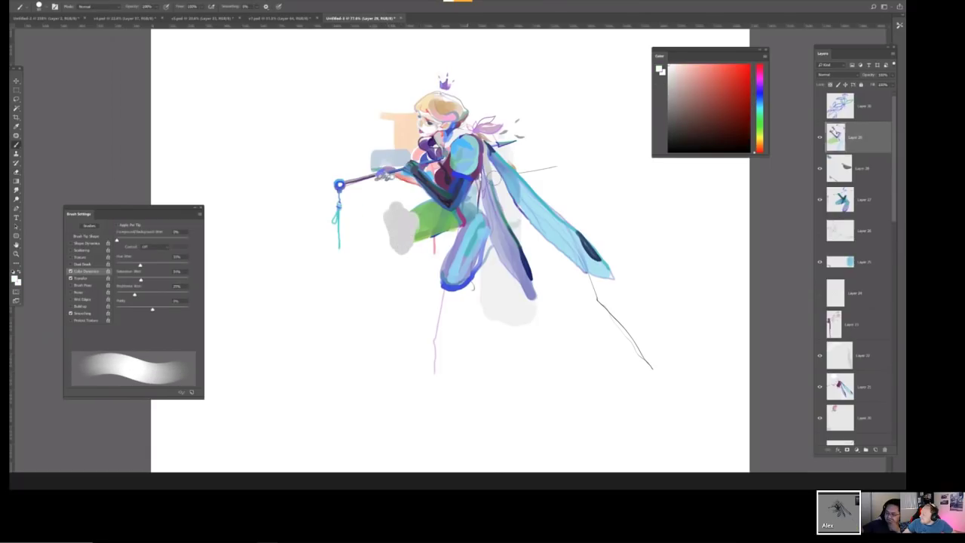
{"action": "key", "text": "ctrl+z"}
{"action": "key", "text": "ctrl+shift+n"}
{"action": "key", "text": "Return"}
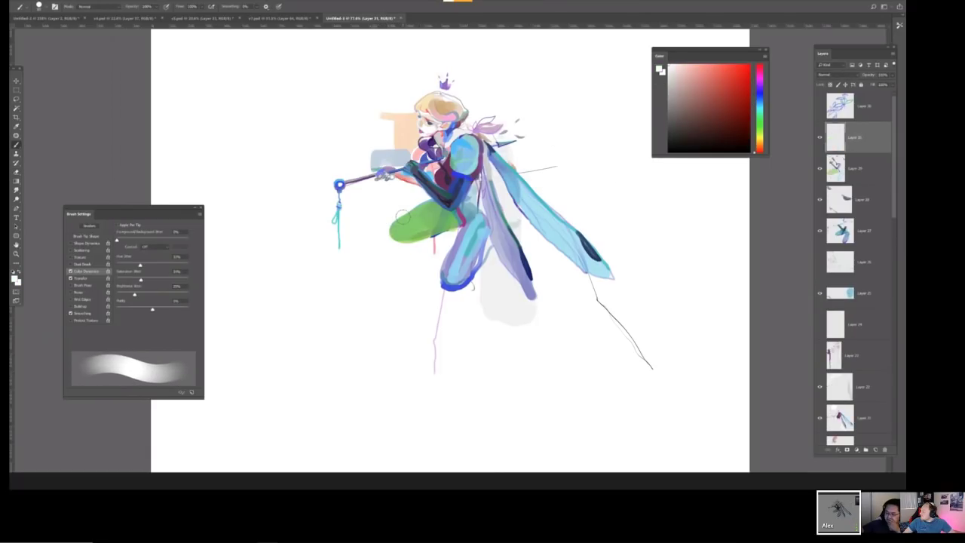
{"action": "left_click", "coordinate": [70, 271]}
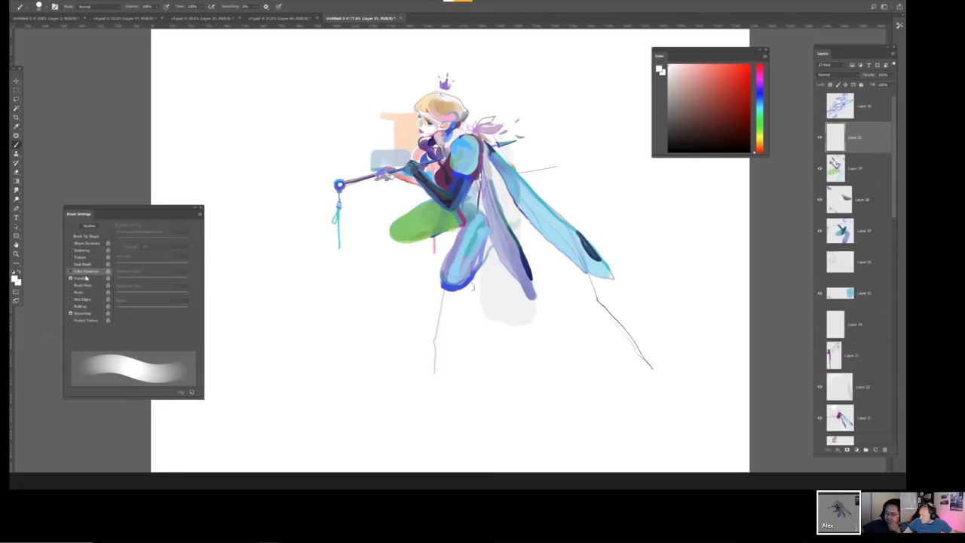
{"action": "mouse_move", "coordinate": [427, 213]}
{"action": "left_mouse_down"}
{"action": "mouse_move", "coordinate": [392, 230]}
{"action": "mouse_move", "coordinate": [414, 240]}
{"action": "mouse_move", "coordinate": [433, 218]}
{"action": "mouse_move", "coordinate": [421, 200]}
{"action": "mouse_move", "coordinate": [449, 222]}
{"action": "mouse_move", "coordinate": [428, 245]}
{"action": "mouse_move", "coordinate": [431, 260]}
{"action": "mouse_move", "coordinate": [446, 285]}
{"action": "mouse_move", "coordinate": [471, 295]}
{"action": "mouse_move", "coordinate": [486, 285]}
{"action": "mouse_move", "coordinate": [479, 299]}
{"action": "left_mouse_up"}
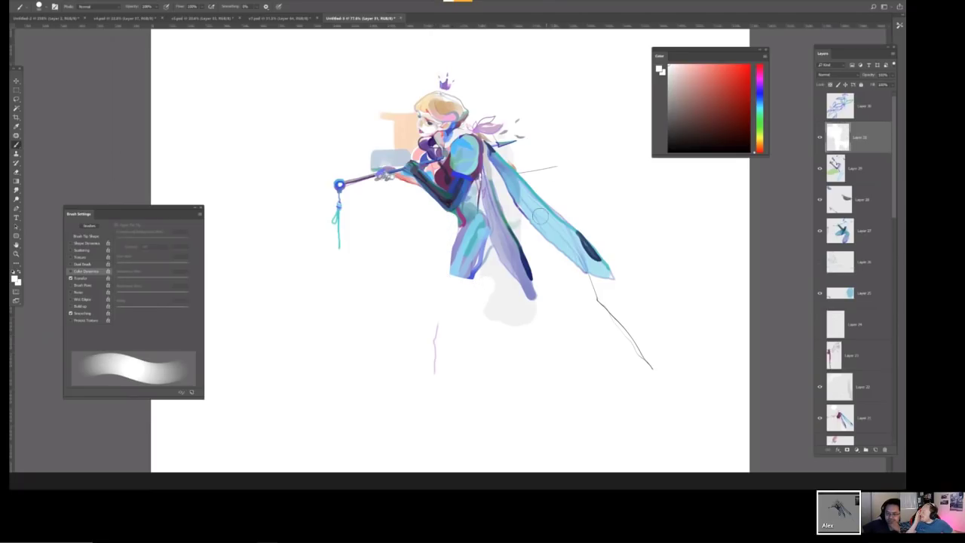
Clean up the gap between the two wings with white, using a smaller brush along the wing edges.
{"action": "key", "text": "["}
{"action": "key", "text": "["}
{"action": "key", "text": "["}
{"action": "key", "text": "["}
{"action": "left_click_drag", "start_coordinate": [499, 177], "coordinate": [537, 277]}
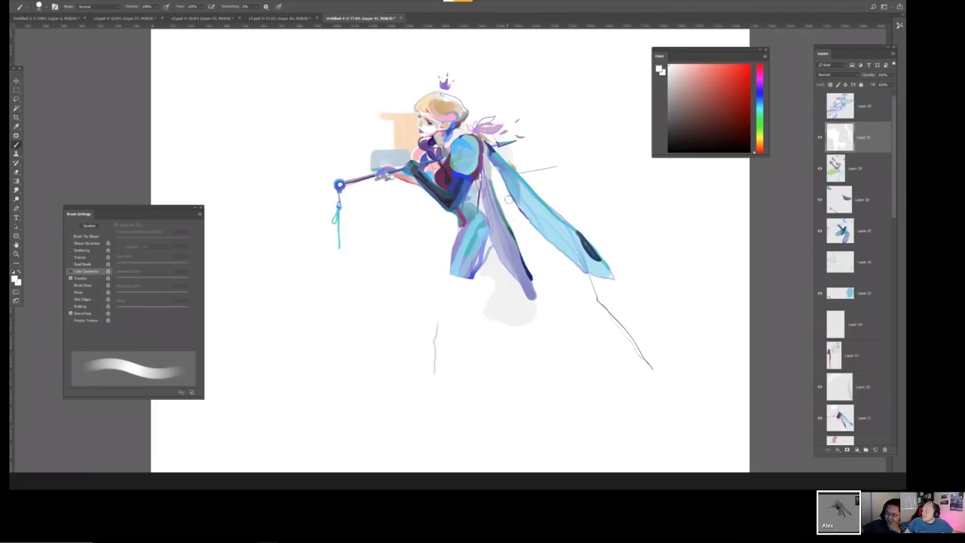
{"action": "key", "text": "ctrl+z"}
{"action": "left_click_drag", "start_coordinate": [488, 172], "coordinate": [528, 271]}
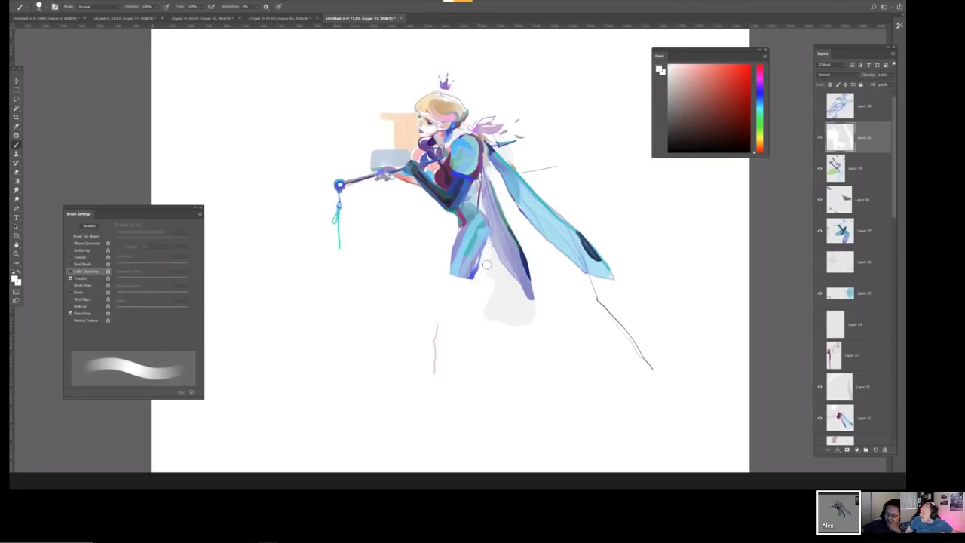
Paint out the grey patch below the lower wing and the leftover marks under the shoulder spike with white, trimming the wing's tip.
{"action": "left_click_drag", "start_coordinate": [490, 266], "coordinate": [540, 309]}
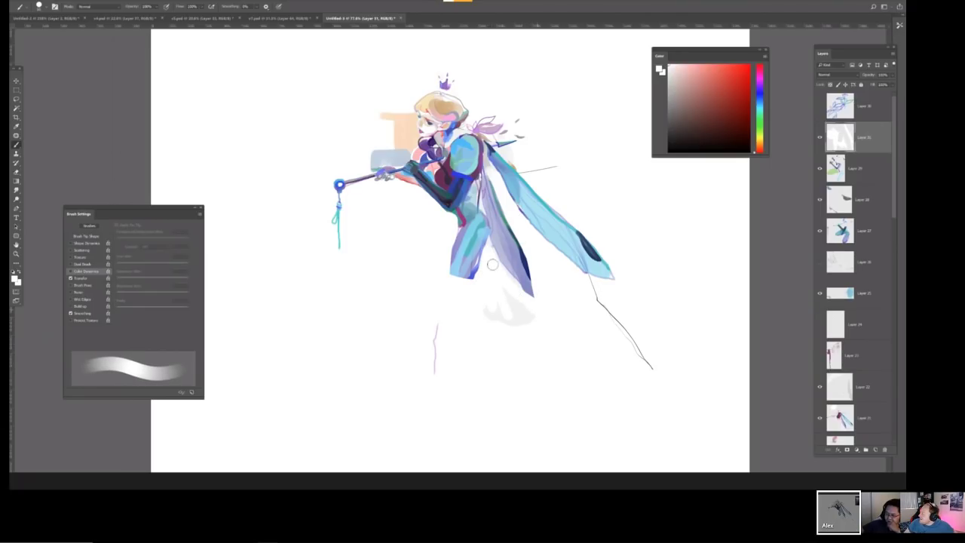
{"action": "key", "text": "bracketright"}
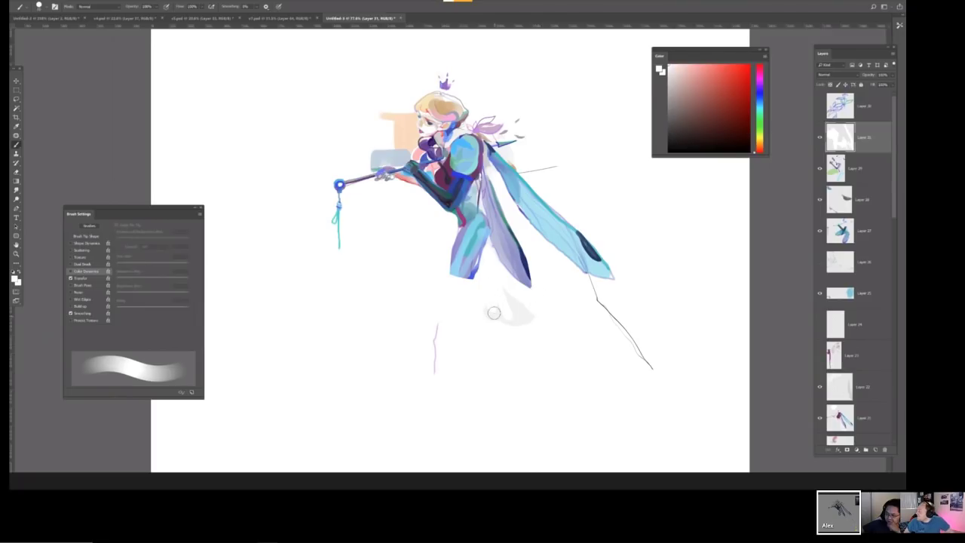
{"action": "key", "text": "bracketright"}
{"action": "left_click_drag", "start_coordinate": [502, 308], "coordinate": [505, 303]}
{"action": "key", "text": "bracketleft"}
{"action": "key", "text": "bracketleft"}
{"action": "key", "text": "bracketleft"}
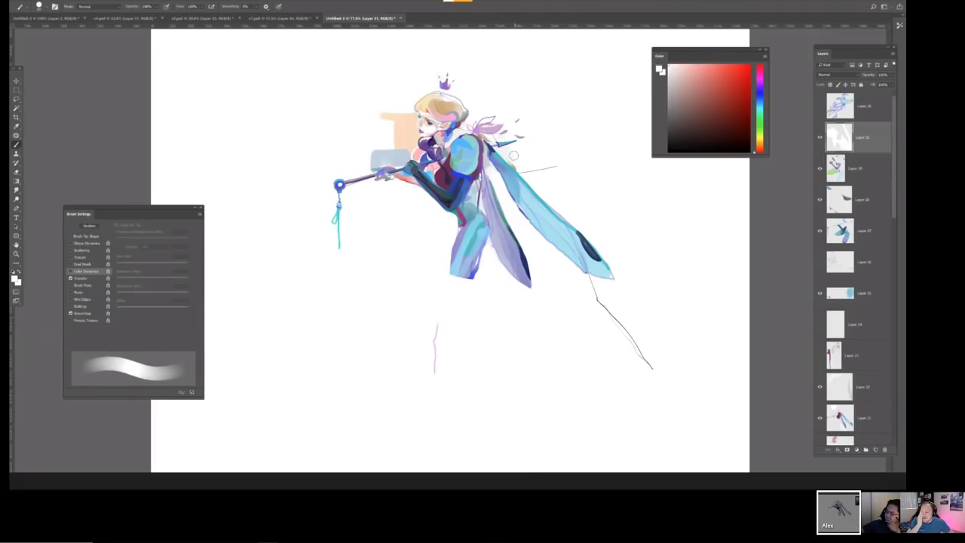
{"action": "left_click_drag", "start_coordinate": [516, 162], "coordinate": [514, 155]}
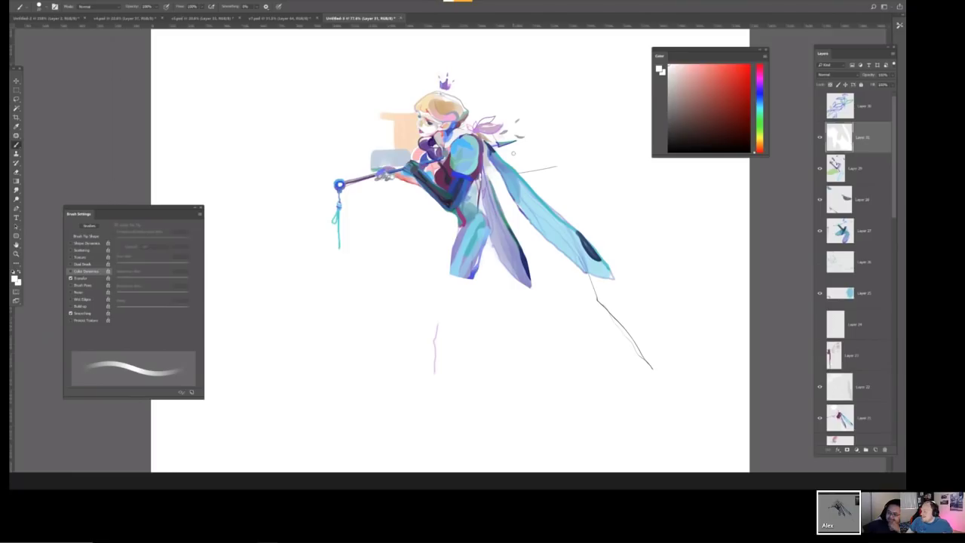
Sample the saturated blue from the sleeve and try blocking in a long straight leg from hip to foot, checking it mirrored.
{"action": "key", "text": "bracketright"}
{"action": "left_click", "coordinate": [460, 187], "text": "alt"}
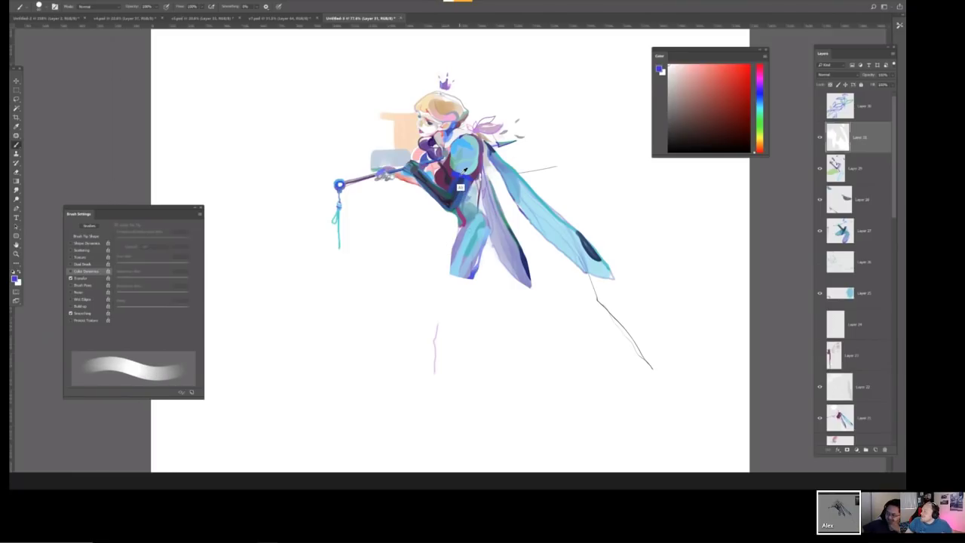
{"action": "key", "text": "bracketright"}
{"action": "mouse_move", "coordinate": [457, 217]}
{"action": "left_mouse_down"}
{"action": "mouse_move", "coordinate": [453, 270]}
{"action": "mouse_move", "coordinate": [468, 227]}
{"action": "mouse_move", "coordinate": [457, 215]}
{"action": "mouse_move", "coordinate": [479, 263]}
{"action": "mouse_move", "coordinate": [455, 211]}
{"action": "mouse_move", "coordinate": [482, 225]}
{"action": "mouse_move", "coordinate": [486, 277]}
{"action": "mouse_move", "coordinate": [460, 305]}
{"action": "mouse_move", "coordinate": [448, 420]}
{"action": "left_mouse_up"}
{"action": "key", "text": "h"}
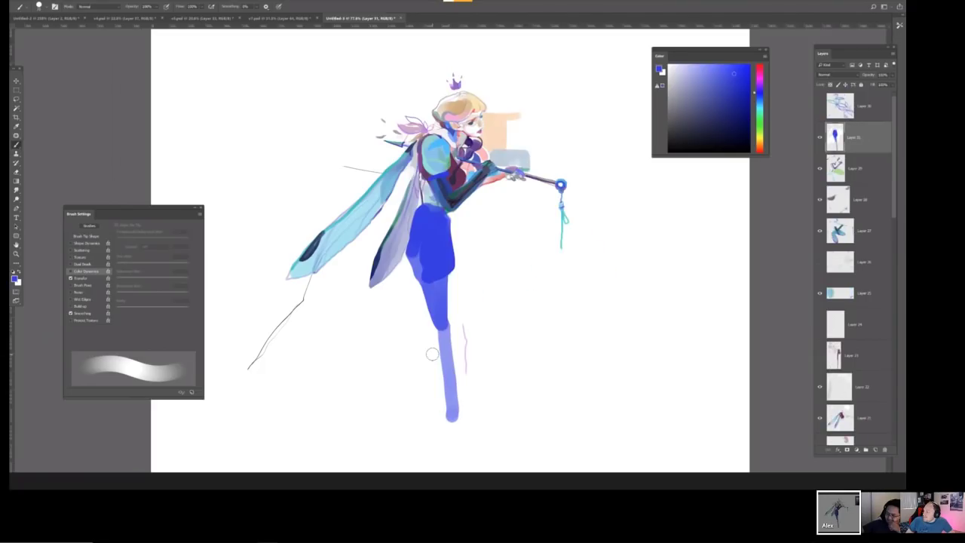
{"action": "key", "text": "h"}
{"action": "key", "text": "Delete"}
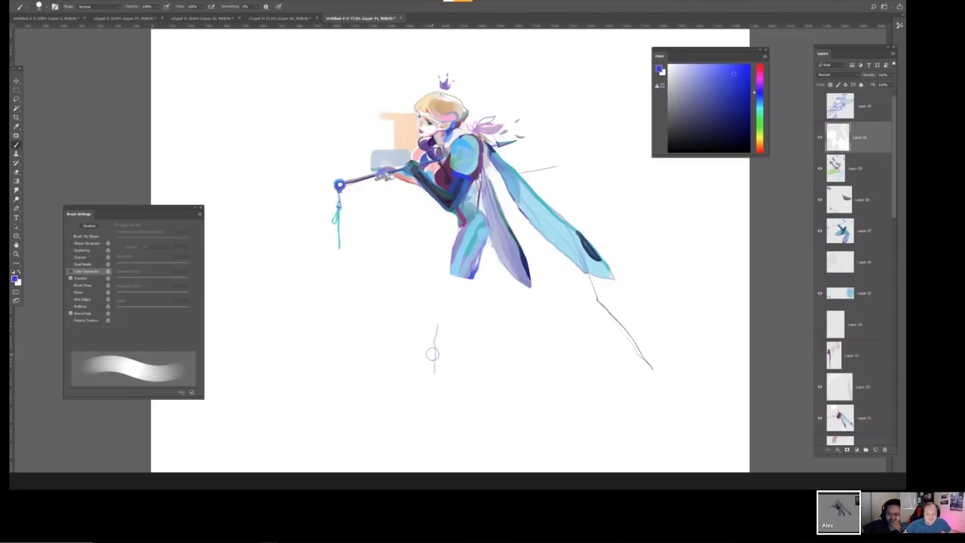
Repaint the thigh with pale cyan sampled from the leg, and add brighter blue from the shoulder along its back edge.
{"action": "left_click", "coordinate": [471, 243], "text": "alt"}
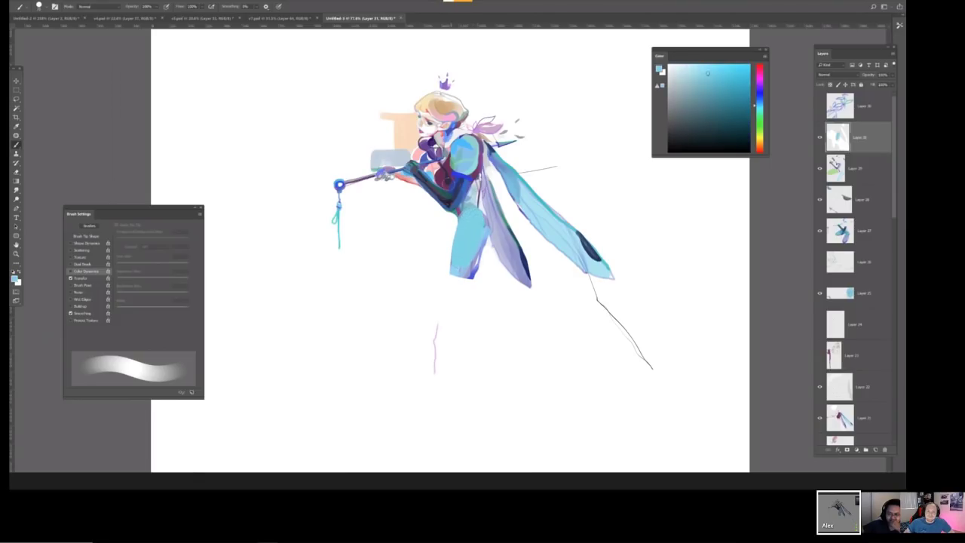
{"action": "left_click", "coordinate": [447, 187], "text": "alt"}
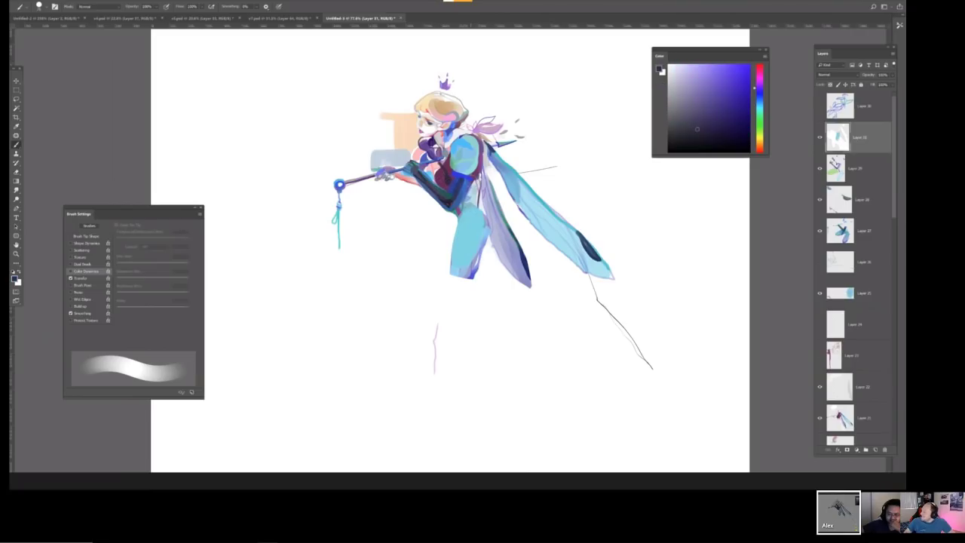
{"action": "left_click", "coordinate": [464, 158], "text": "alt"}
{"action": "mouse_move", "coordinate": [472, 234]}
{"action": "left_mouse_down"}
{"action": "mouse_move", "coordinate": [471, 276]}
{"action": "mouse_move", "coordinate": [475, 208]}
{"action": "left_mouse_up"}
{"action": "mouse_move", "coordinate": [471, 258]}
{"action": "left_mouse_down"}
{"action": "mouse_move", "coordinate": [456, 277]}
{"action": "mouse_move", "coordinate": [480, 245]}
{"action": "left_mouse_up"}
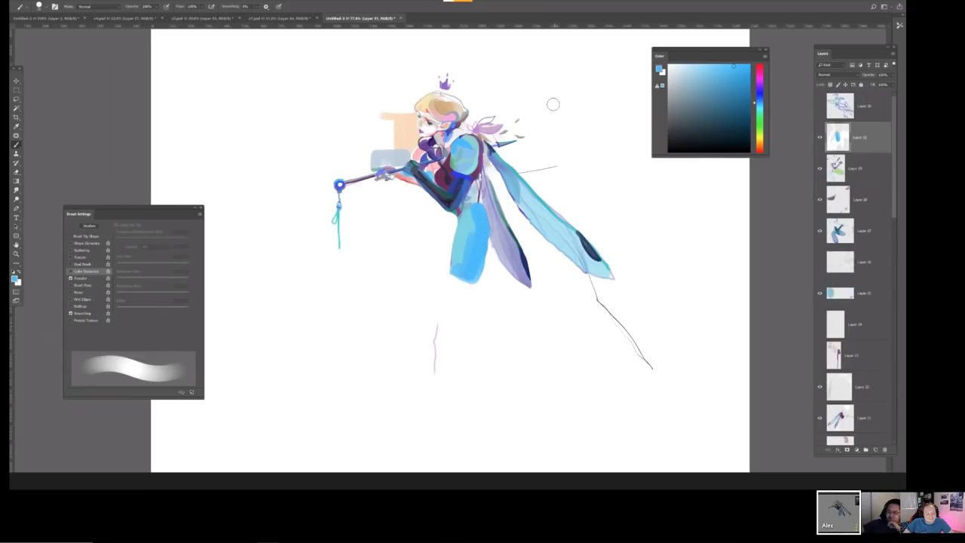
{"action": "key", "text": "h"}
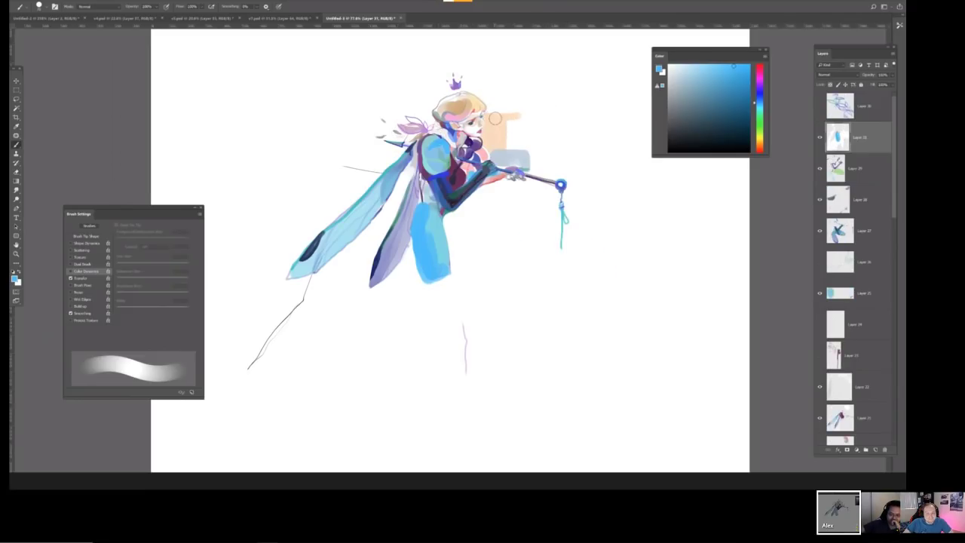
Sample the dark blue from the wing's spot and try a dark line along the large wing's outer edge up to the shoulder.
{"action": "scroll", "coordinate": [362, 188], "scroll_direction": "up", "scroll_amount": 2}
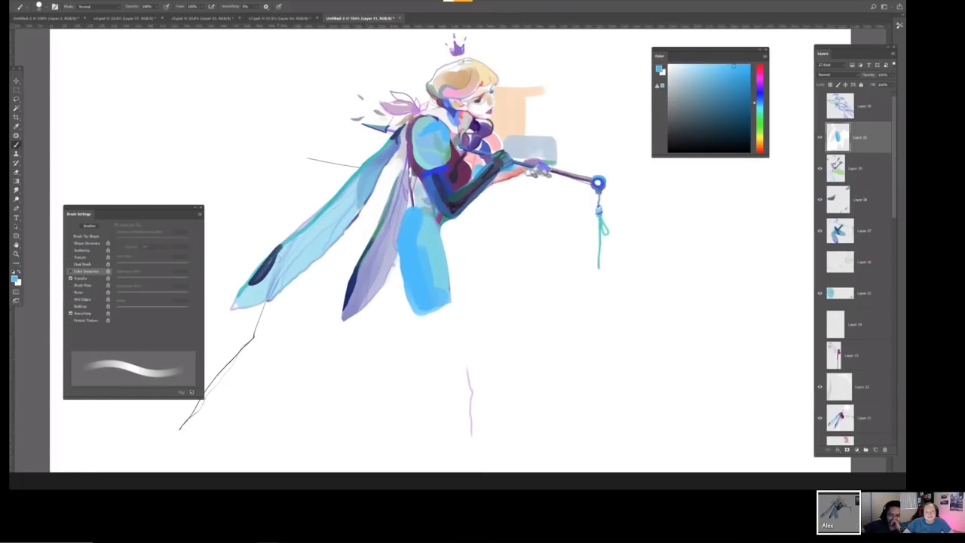
{"action": "left_click", "coordinate": [264, 268], "text": "alt"}
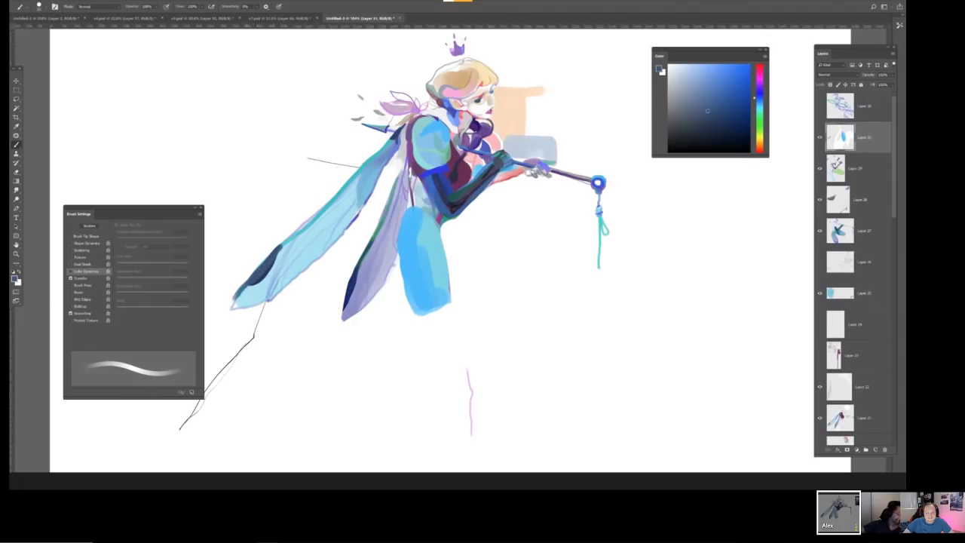
{"action": "scroll", "coordinate": [440, 135], "scroll_direction": "down", "scroll_amount": 1}
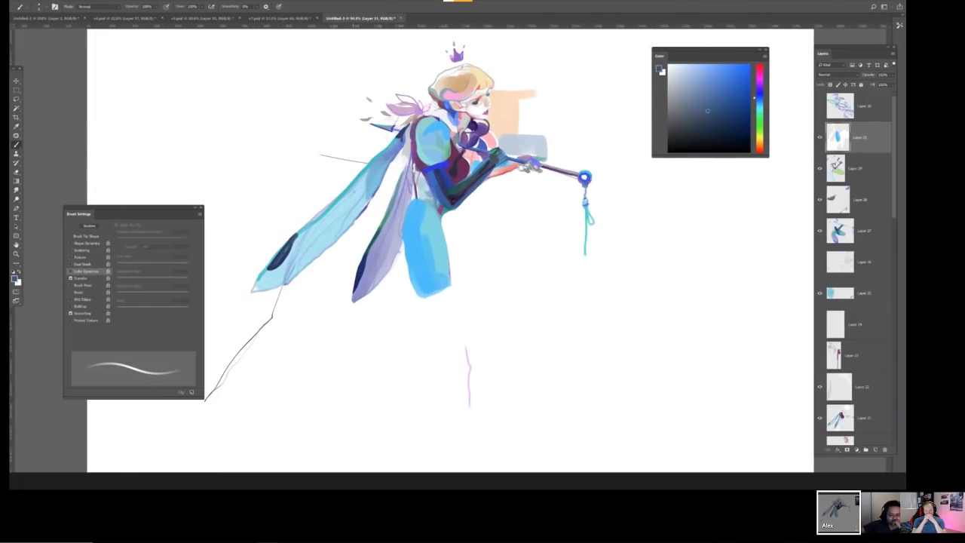
{"action": "mouse_move", "coordinate": [392, 137]}
{"action": "left_mouse_down"}
{"action": "mouse_move", "coordinate": [273, 261]}
{"action": "mouse_move", "coordinate": [413, 121]}
{"action": "left_mouse_up"}
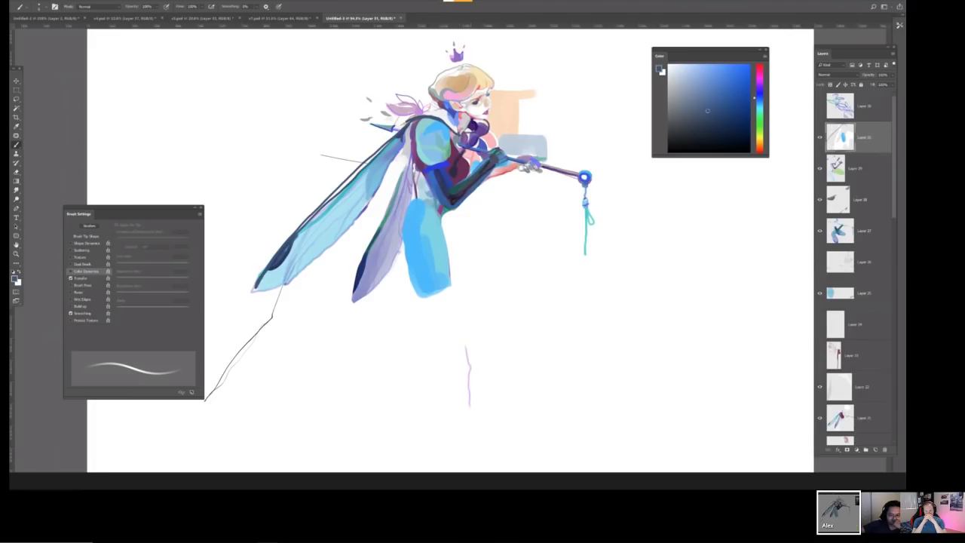
{"action": "scroll", "coordinate": [460, 114], "scroll_direction": "down", "scroll_amount": 3}
{"action": "scroll", "coordinate": [460, 114], "scroll_direction": "up", "scroll_amount": 2}
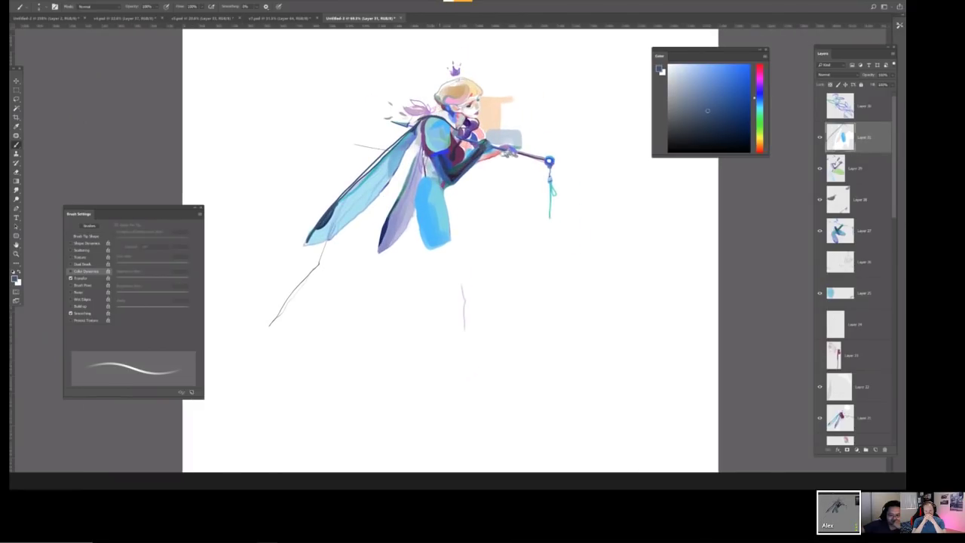
{"action": "key", "text": "ctrl+z"}
Sample teal from the large wing's edge and extend it as a band over the shoulder to the neck, then check it mirrored.
{"action": "scroll", "coordinate": [434, 129], "scroll_direction": "up", "scroll_amount": 2}
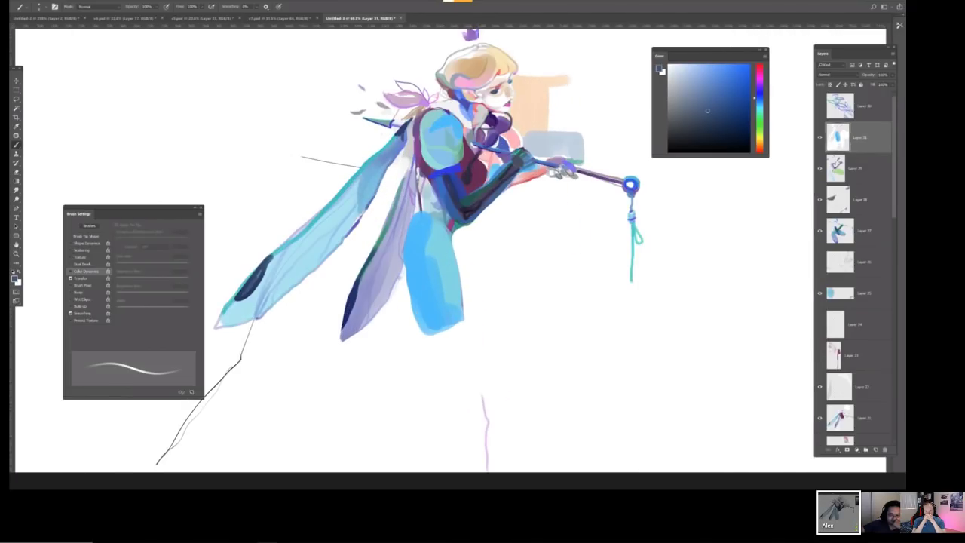
{"action": "left_click", "coordinate": [374, 172], "text": "alt"}
{"action": "left_click", "coordinate": [390, 140], "text": "alt"}
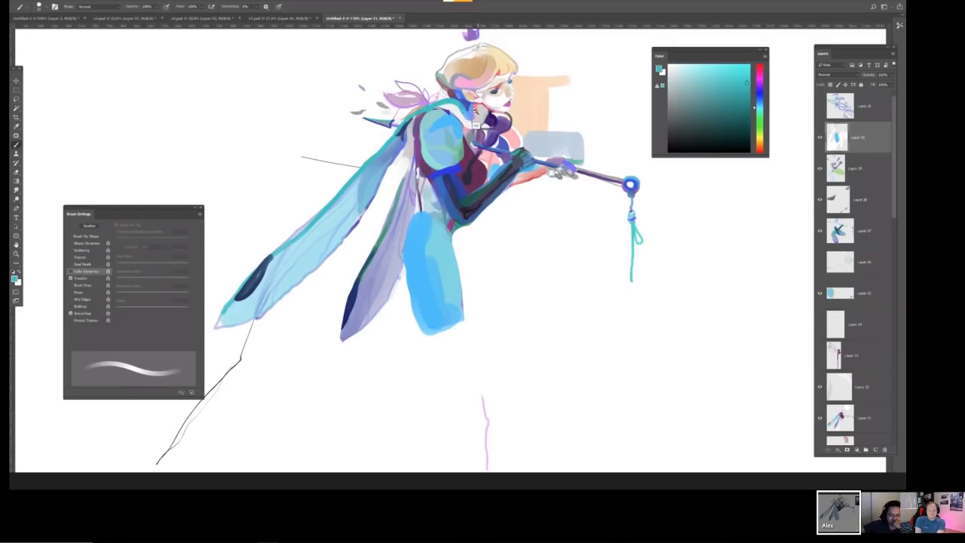
{"action": "scroll", "coordinate": [458, 109], "scroll_direction": "down", "scroll_amount": 3}
{"action": "key", "text": "ctrl+shift+h"}
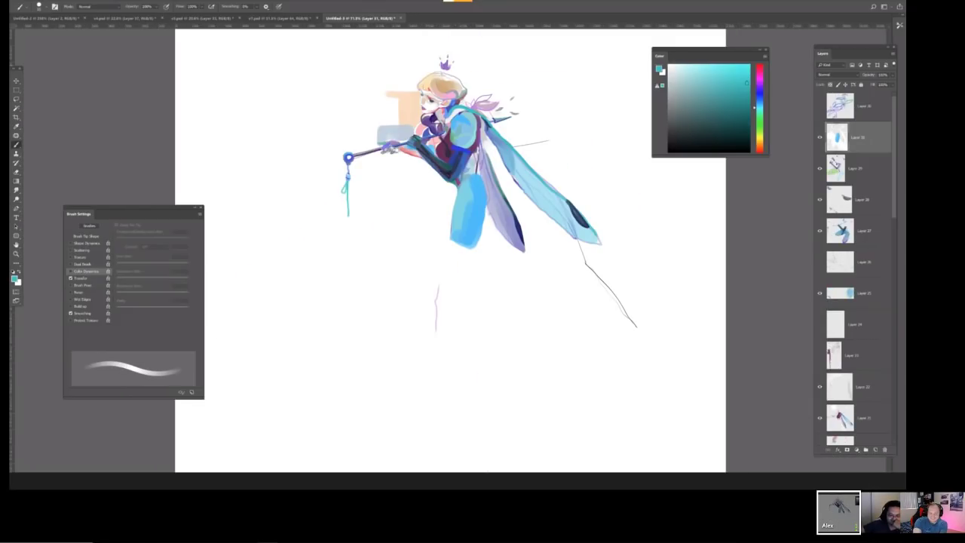
{"action": "scroll", "coordinate": [445, 94], "scroll_direction": "up", "scroll_amount": 3}
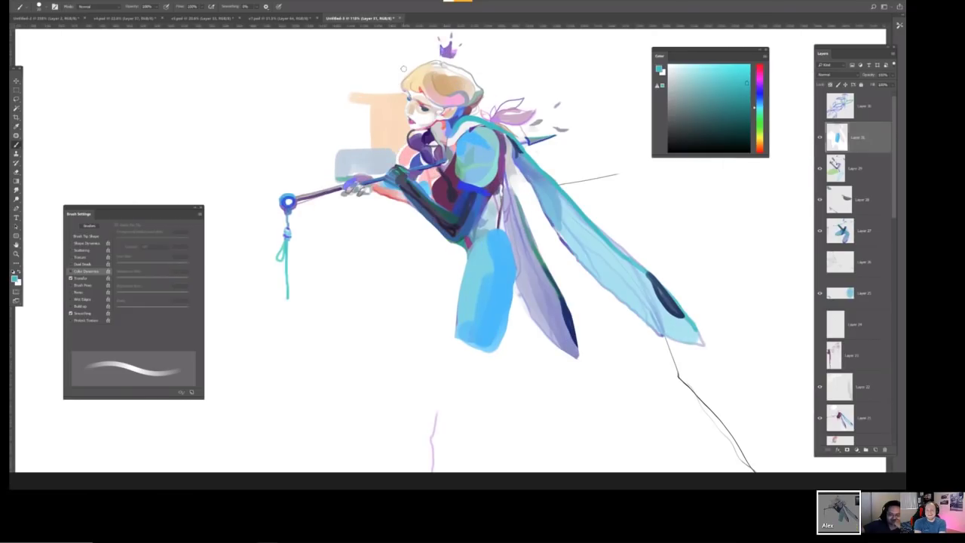
Try teal patches on the hair, the upper arm and the gloved wrist.
{"action": "mouse_move", "coordinate": [443, 87]}
{"action": "left_mouse_down"}
{"action": "mouse_move", "coordinate": [430, 84]}
{"action": "mouse_move", "coordinate": [433, 76]}
{"action": "mouse_move", "coordinate": [424, 101]}
{"action": "mouse_move", "coordinate": [446, 99]}
{"action": "left_mouse_up"}
{"action": "key", "text": "ctrl+z"}
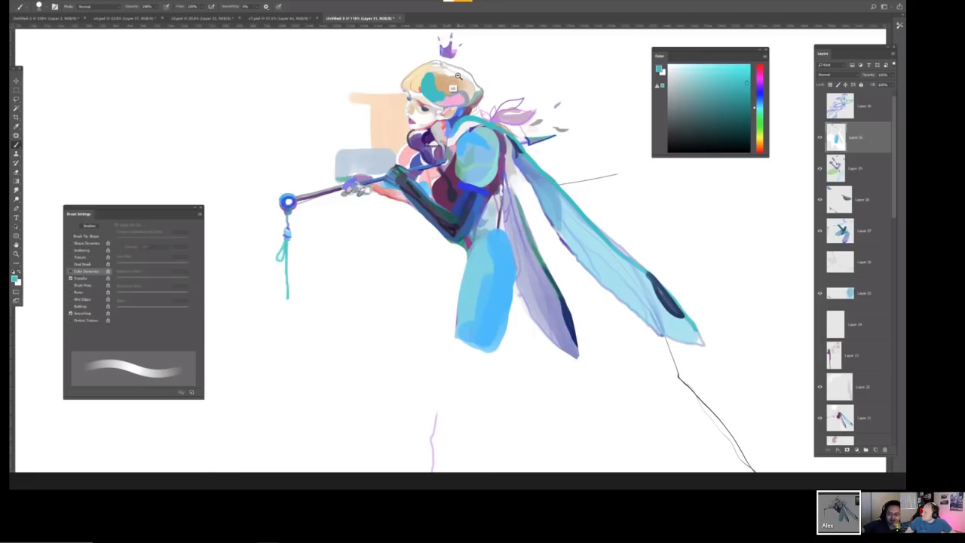
{"action": "key", "text": "ctrl+0"}
{"action": "scroll", "coordinate": [431, 30], "scroll_direction": "up", "scroll_amount": 3}
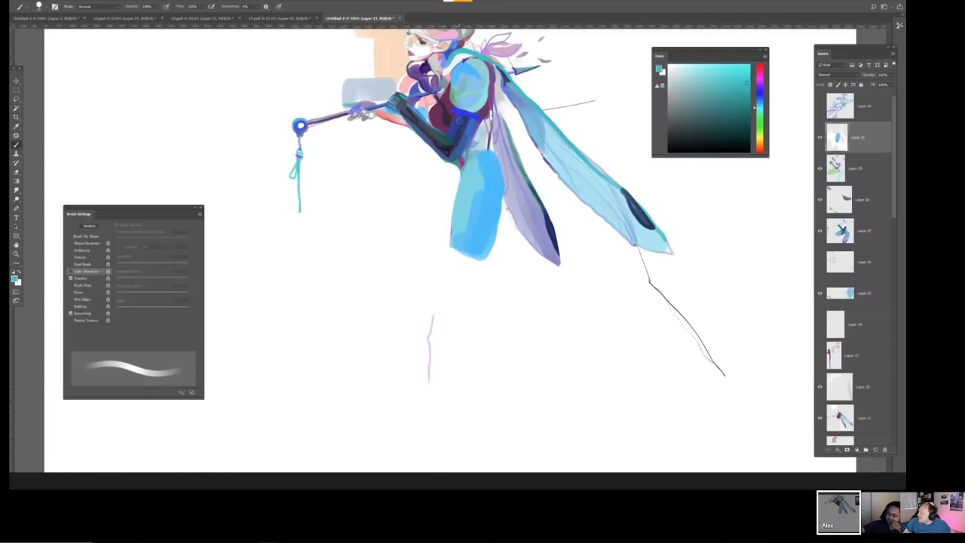
{"action": "left_click_drag", "start_coordinate": [455, 121], "coordinate": [460, 134]}
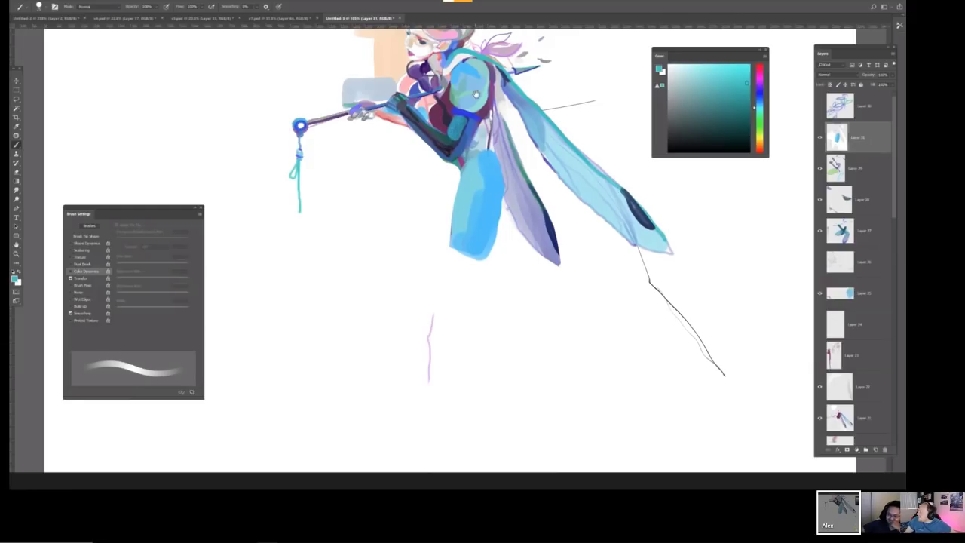
{"action": "scroll", "coordinate": [475, 93], "scroll_direction": "down", "scroll_amount": 3}
{"action": "scroll", "coordinate": [452, 121], "scroll_direction": "up", "scroll_amount": 2}
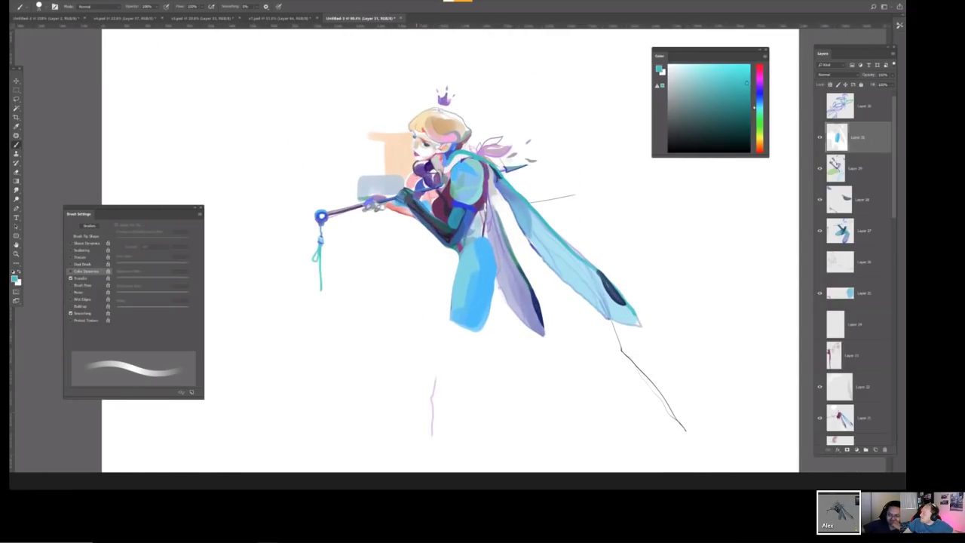
{"action": "scroll", "coordinate": [399, 200], "scroll_direction": "up", "scroll_amount": 2}
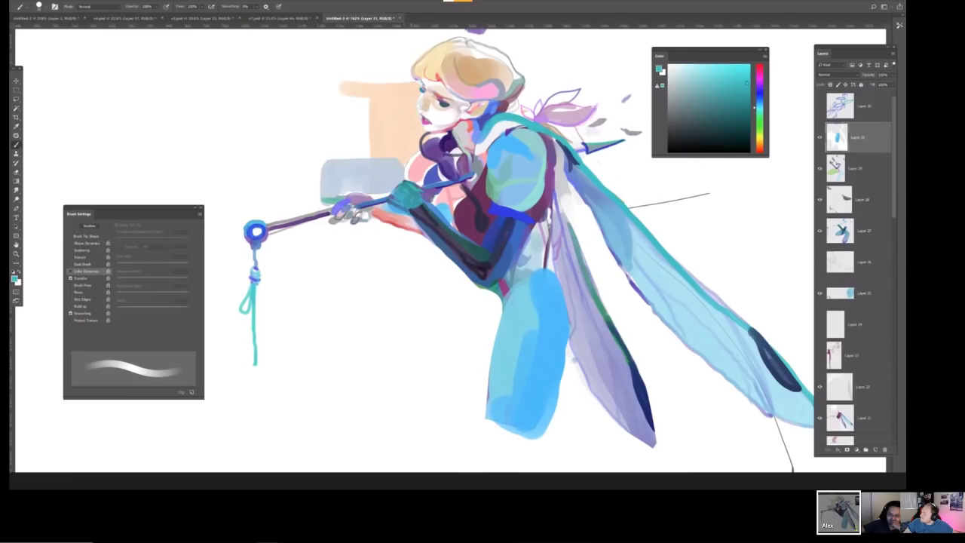
{"action": "left_click_drag", "start_coordinate": [400, 189], "coordinate": [421, 208]}
{"action": "key", "text": "bracketleft"}
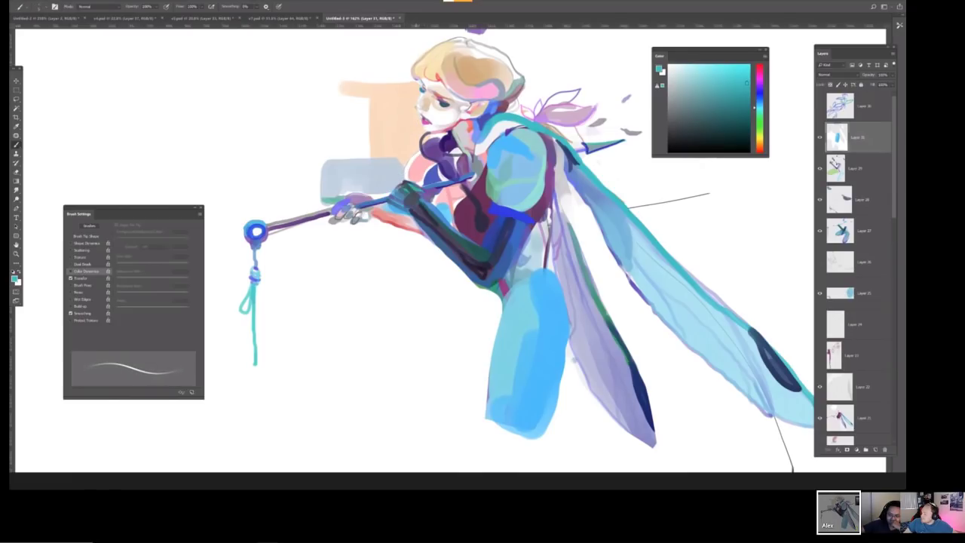
{"action": "scroll", "coordinate": [421, 98], "scroll_direction": "up", "scroll_amount": 2}
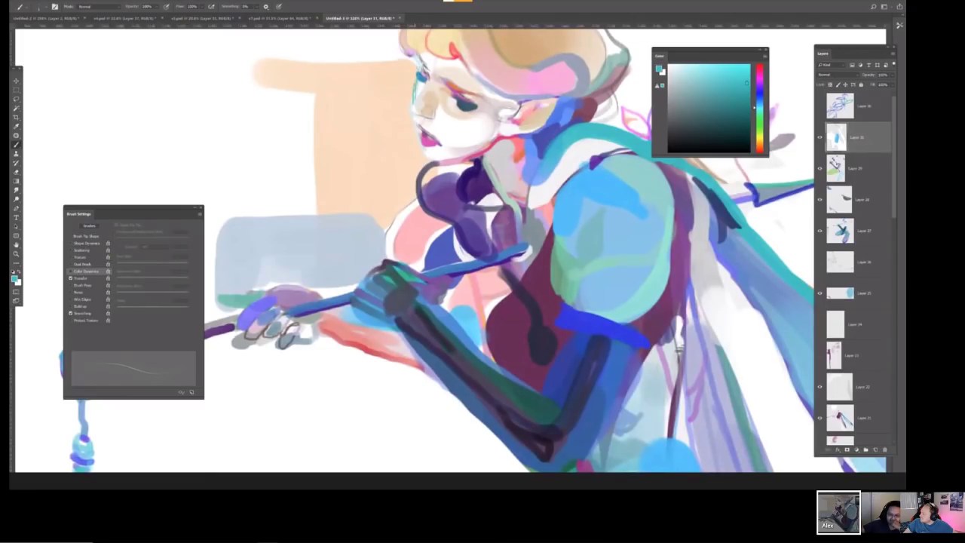
{"action": "key", "text": "d"}
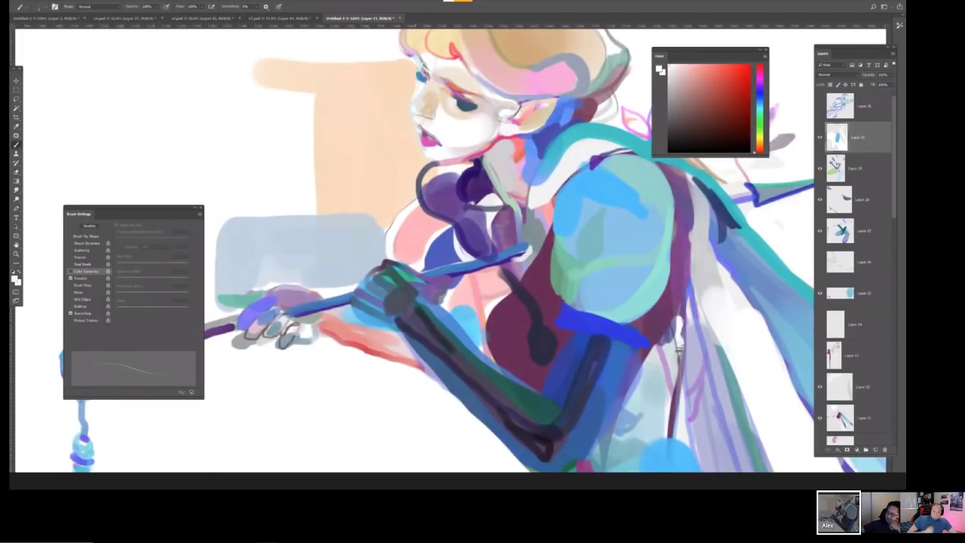
{"action": "key", "text": "bracketright"}
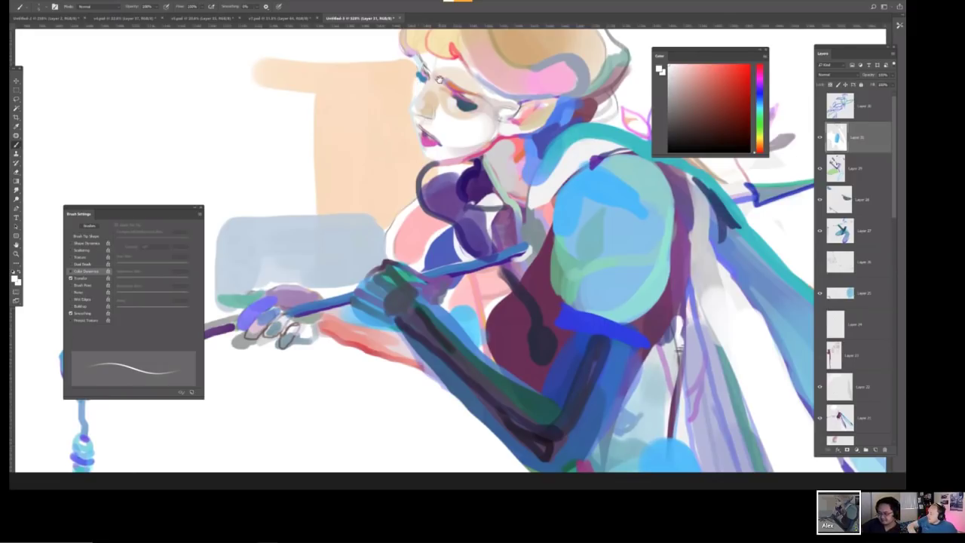
{"action": "key", "text": "ctrl+0"}
{"action": "key", "text": "ctrl+minus"}
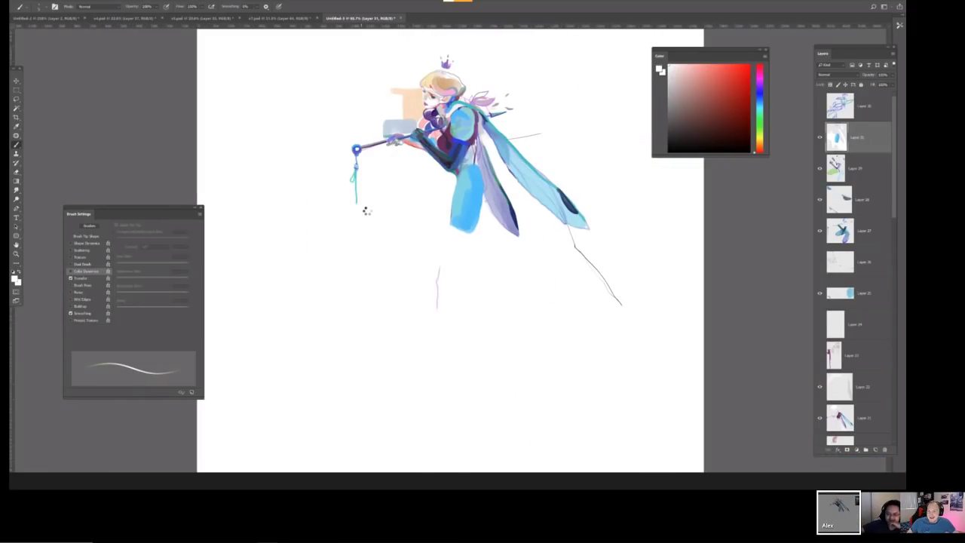
Flip the canvas horizontally and check the mirrored figure at different sizes.
{"action": "key", "text": "ctrl+shift+h"}
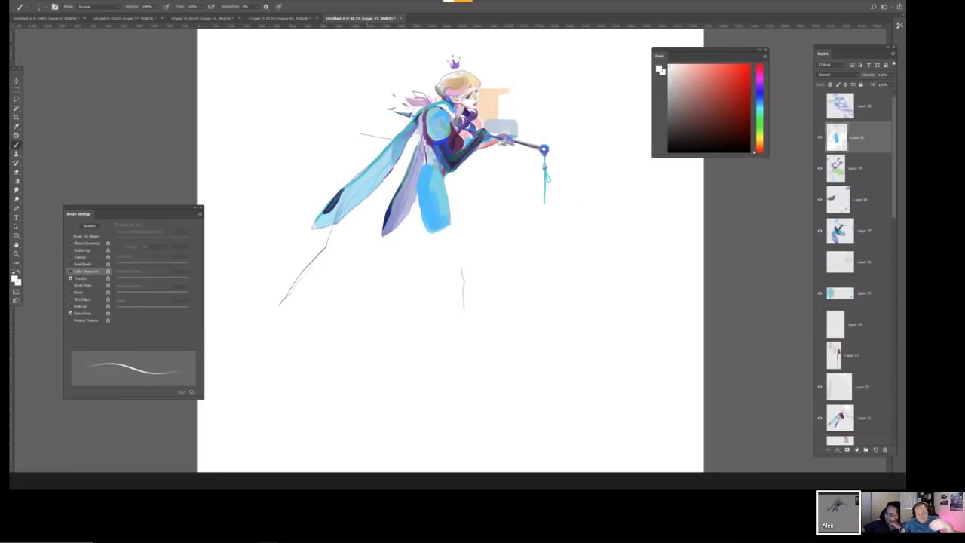
{"action": "scroll", "coordinate": [392, 118], "scroll_direction": "down", "scroll_amount": 3}
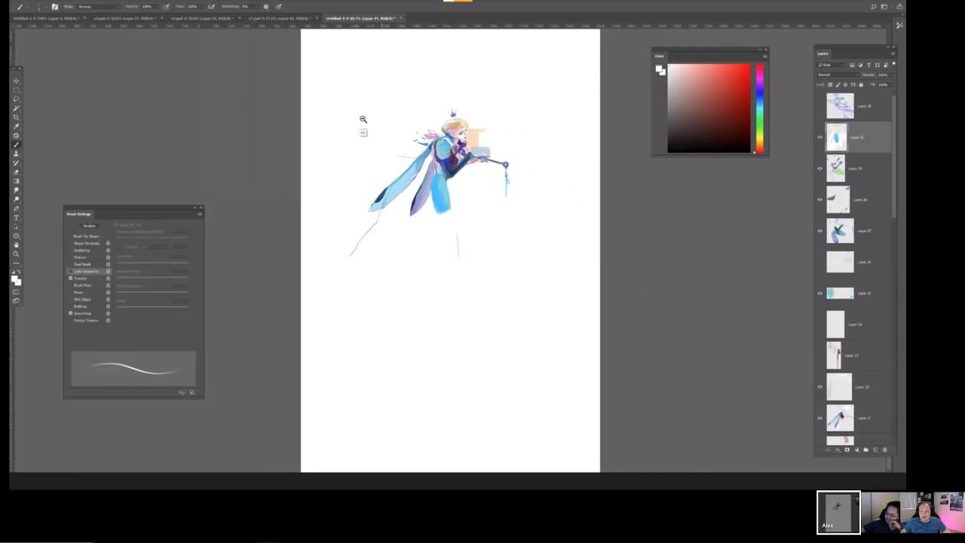
{"action": "scroll", "coordinate": [362, 123], "scroll_direction": "up", "scroll_amount": 2}
{"action": "scroll", "coordinate": [452, 55], "scroll_direction": "up", "scroll_amount": 2}
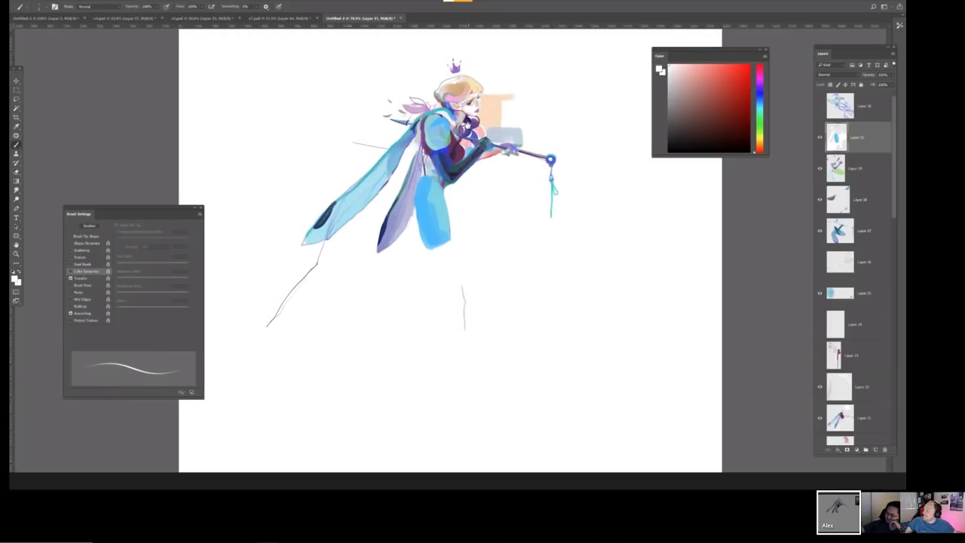
Load the brush with a dark magenta sampled from the canvas and turn on Color Dynamics for it.
{"action": "key", "text": "bracketright"}
{"action": "key", "text": "bracketright"}
{"action": "key", "text": "bracketright"}
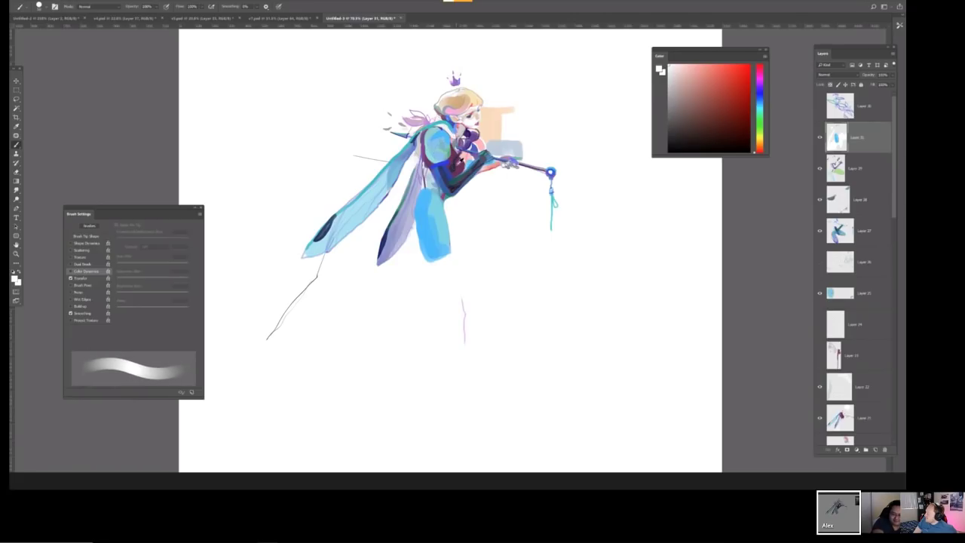
{"action": "left_click", "coordinate": [465, 309], "text": "alt"}
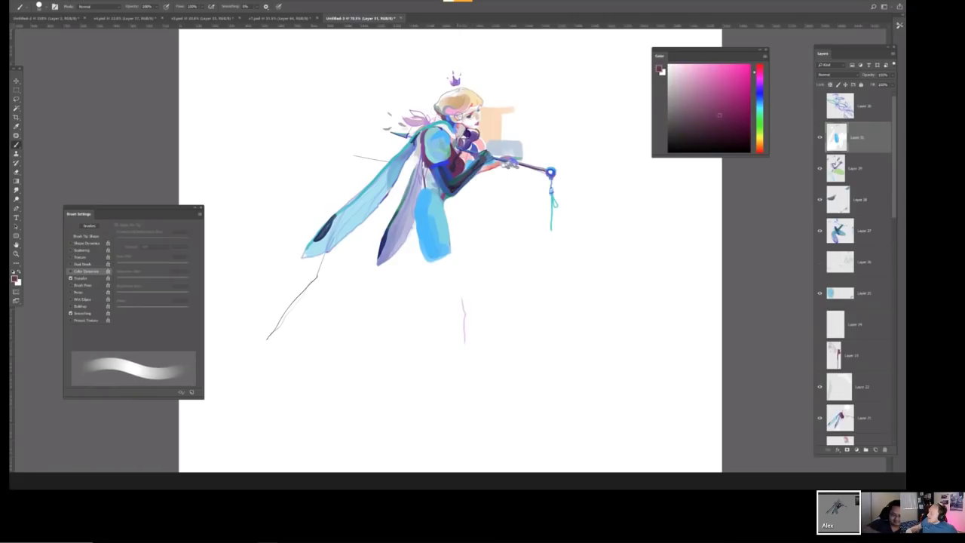
{"action": "key", "text": "bracketleft"}
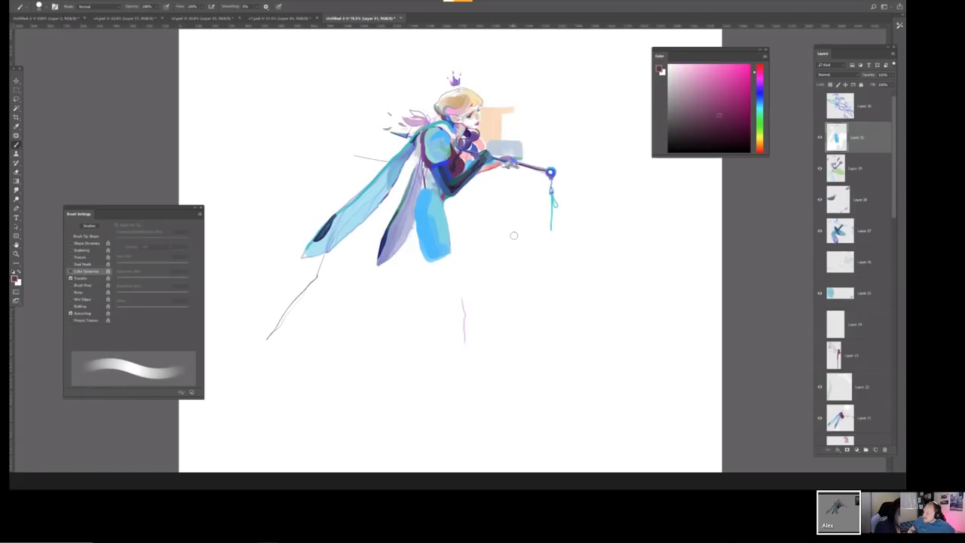
{"action": "left_click", "coordinate": [87, 270]}
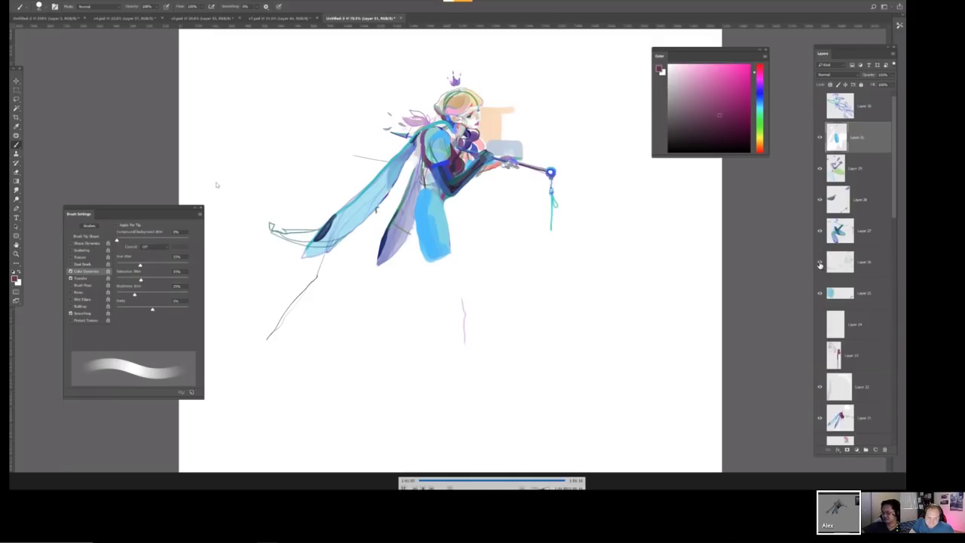
{"action": "left_click", "coordinate": [820, 291]}
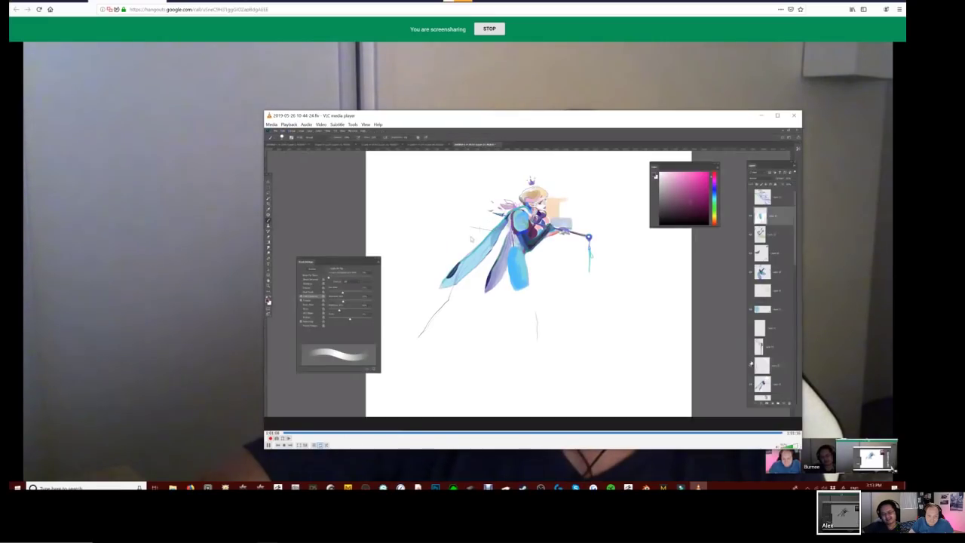
Switch to the Twitch folder in File Explorer and play the second recording dated 2019-05-26 in full screen.
{"action": "left_click", "coordinate": [173, 488]}
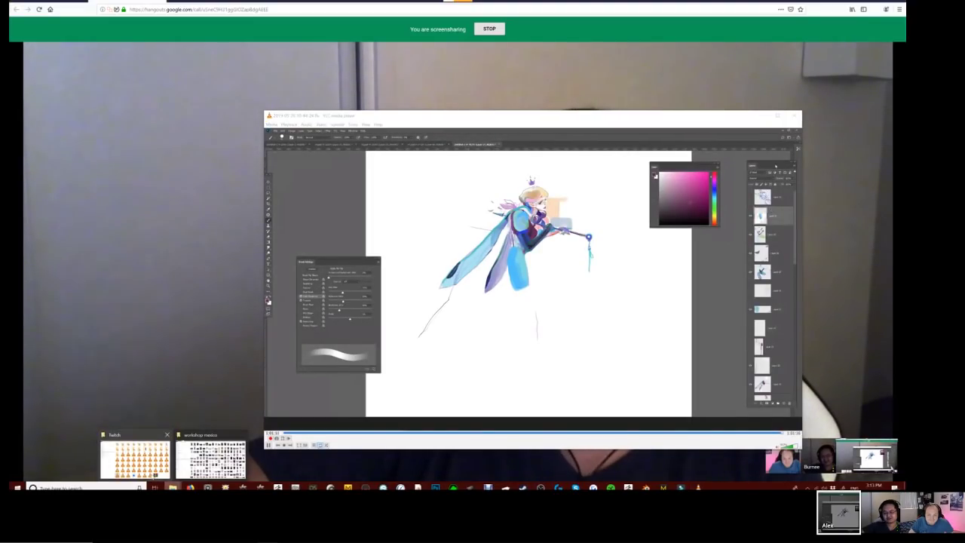
{"action": "left_click", "coordinate": [135, 456]}
{"action": "double_click", "coordinate": [285, 457]}
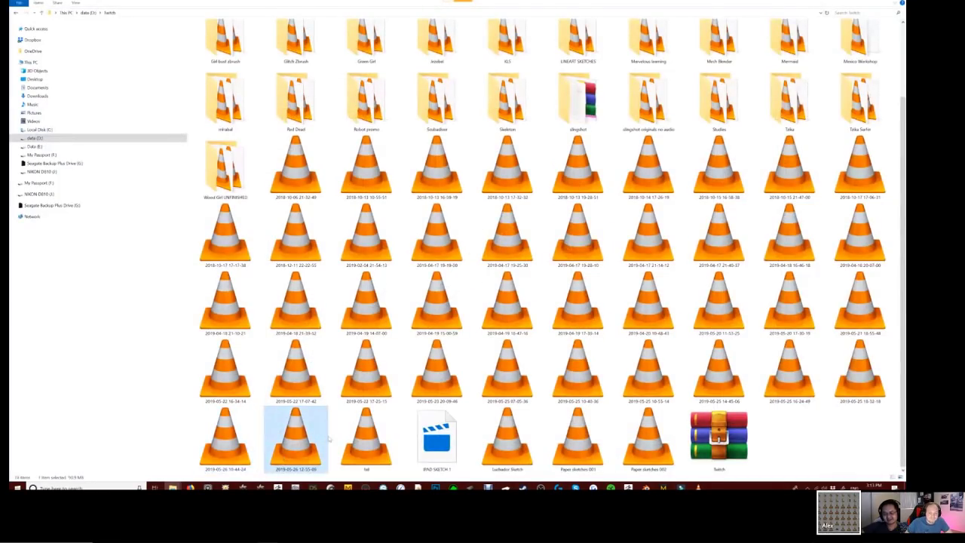
{"action": "double_click", "coordinate": [637, 134]}
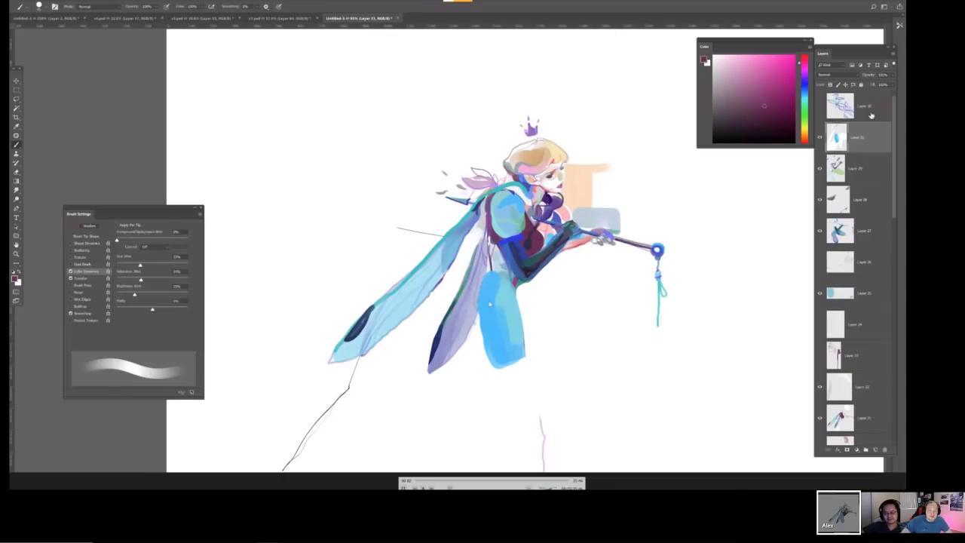
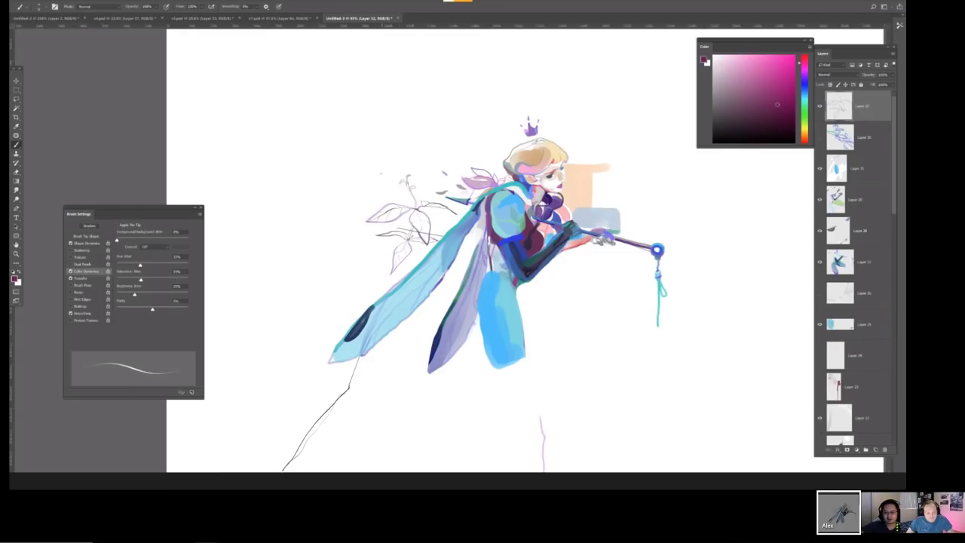
Sketch a thin-line blossom on the stem above the leaves behind the large wing, erasing its stray outer lines.
{"action": "mouse_move", "coordinate": [366, 180]}
{"action": "left_mouse_down"}
{"action": "mouse_move", "coordinate": [384, 179]}
{"action": "mouse_move", "coordinate": [367, 178]}
{"action": "mouse_move", "coordinate": [368, 170]}
{"action": "left_mouse_up"}
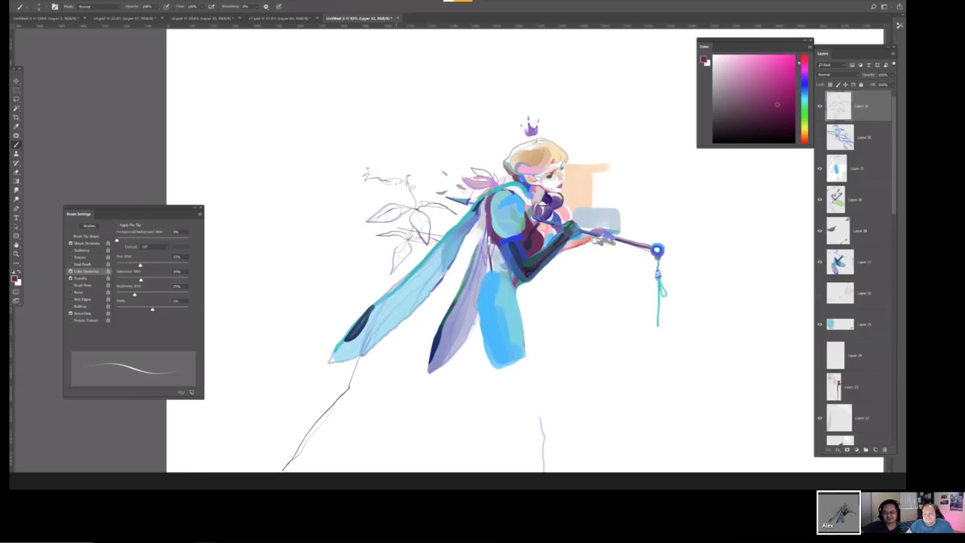
{"action": "mouse_move", "coordinate": [395, 178]}
{"action": "left_mouse_down"}
{"action": "mouse_move", "coordinate": [405, 170]}
{"action": "mouse_move", "coordinate": [398, 179]}
{"action": "left_mouse_up"}
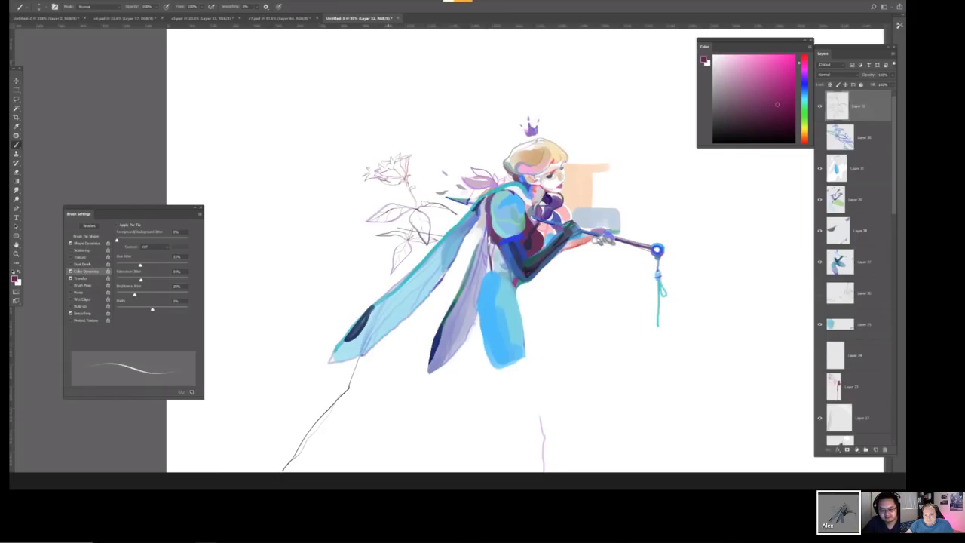
{"action": "key", "text": "e"}
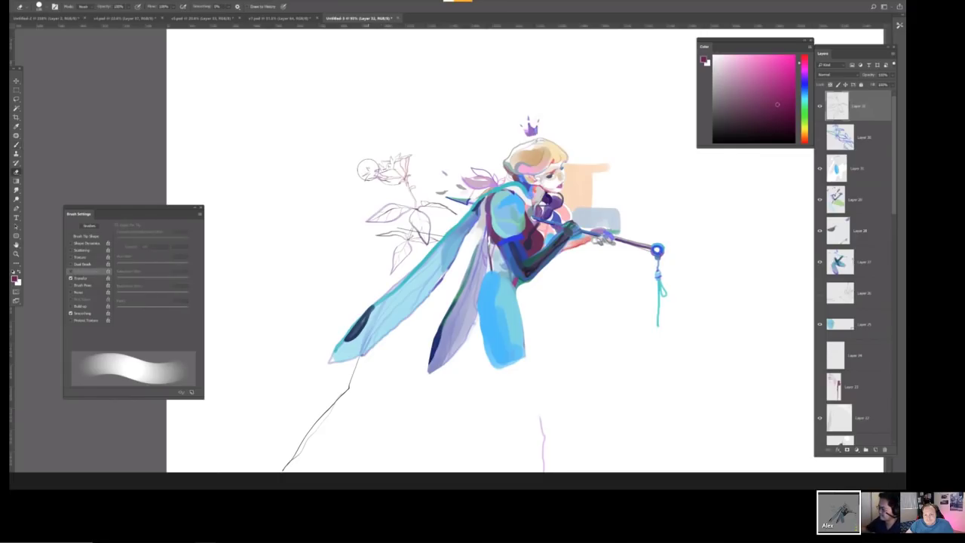
{"action": "left_click_drag", "start_coordinate": [354, 183], "coordinate": [371, 185]}
{"action": "key", "text": "b"}
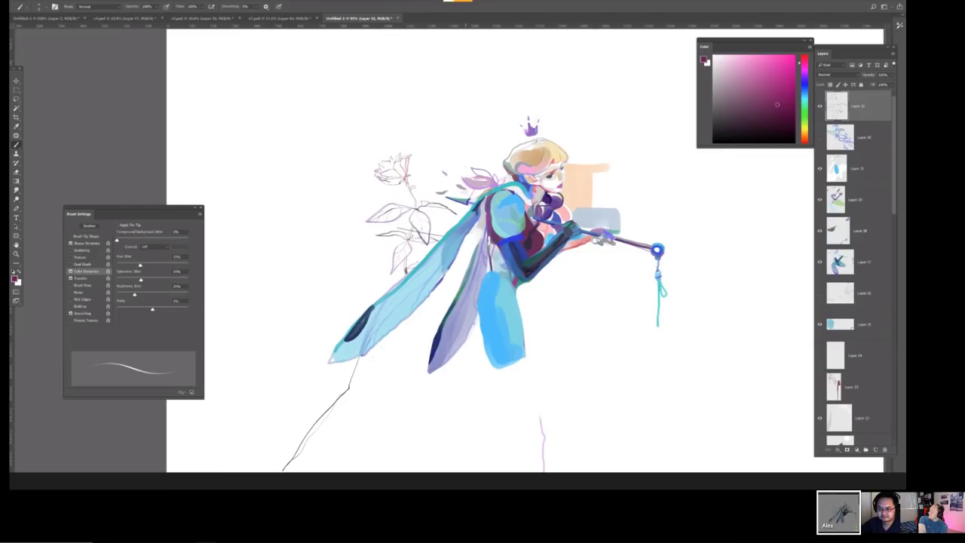
Sketch a second flower with pointed petals and foliage between the first blossom and the character's head.
{"action": "left_click_drag", "start_coordinate": [466, 157], "coordinate": [471, 172]}
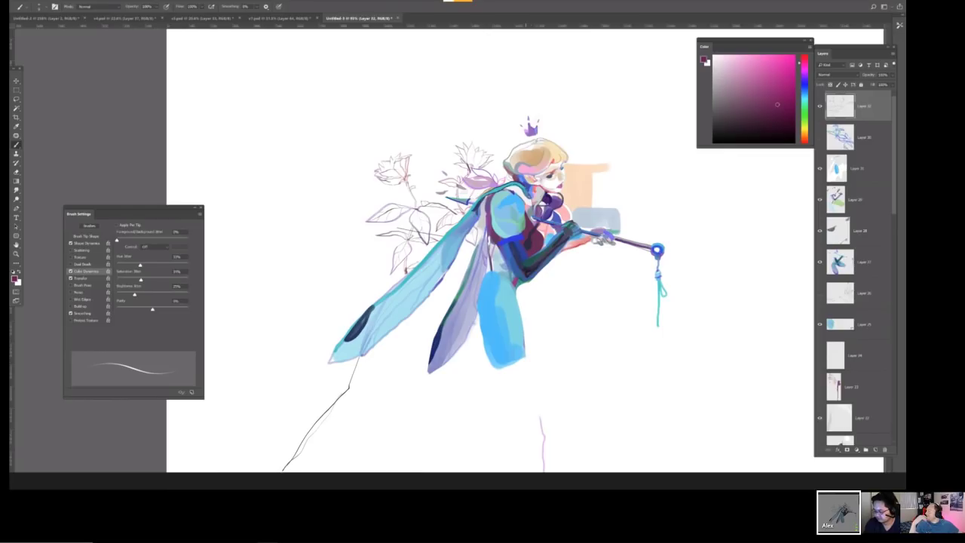
{"action": "scroll", "coordinate": [556, 155], "scroll_direction": "up", "scroll_amount": 3}
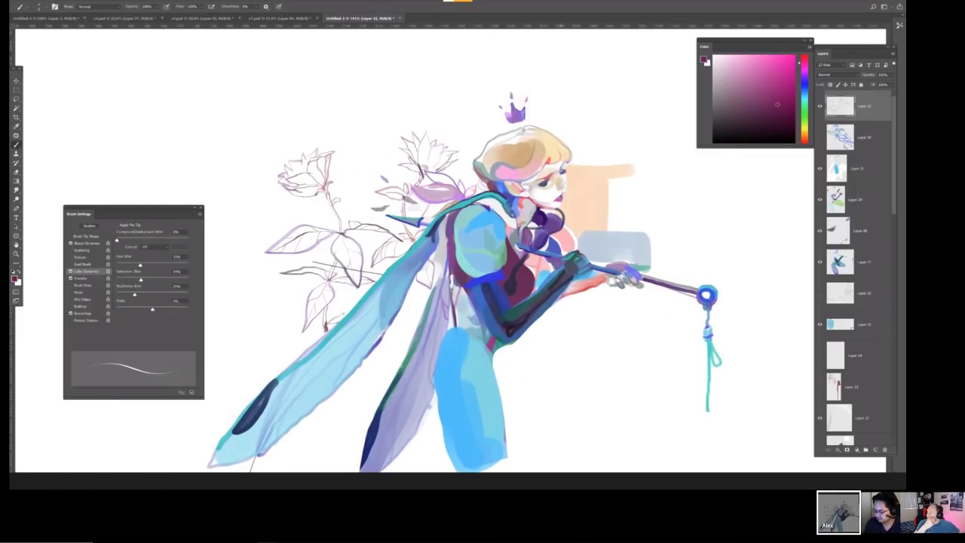
{"action": "scroll", "coordinate": [539, 151], "scroll_direction": "down", "scroll_amount": 2}
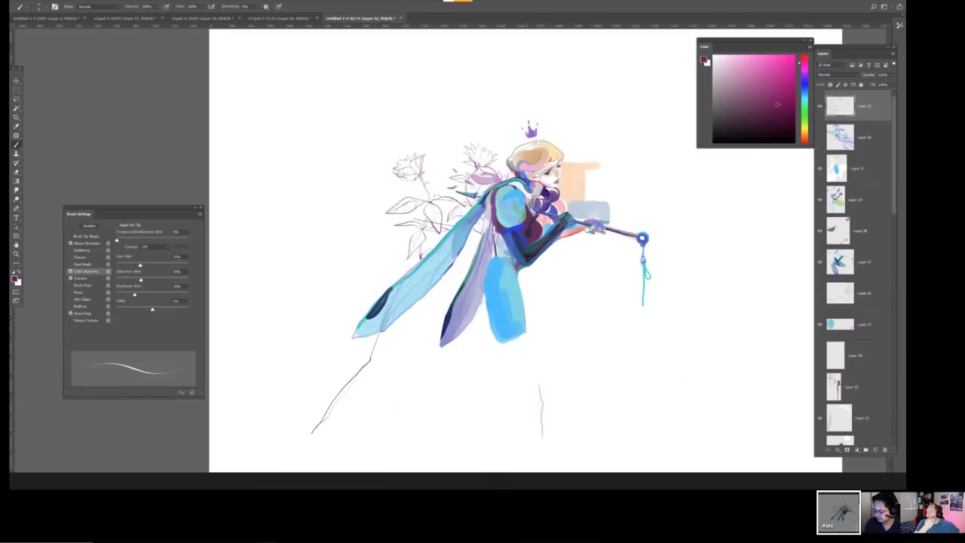
{"action": "scroll", "coordinate": [539, 151], "scroll_direction": "up", "scroll_amount": 2}
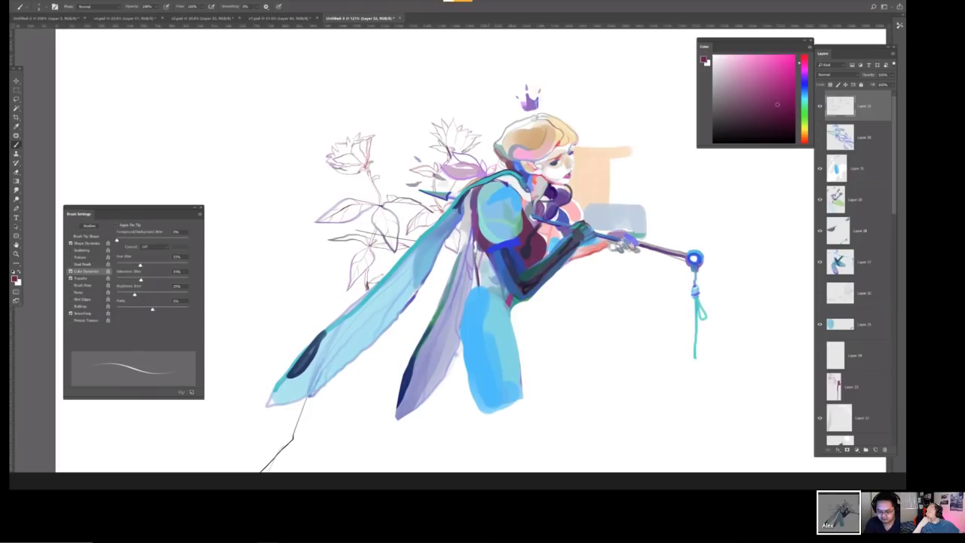
Check the green guide sketch layer and draw long curved lines sweeping outward from the large wing to a point.
{"action": "left_click", "coordinate": [820, 294]}
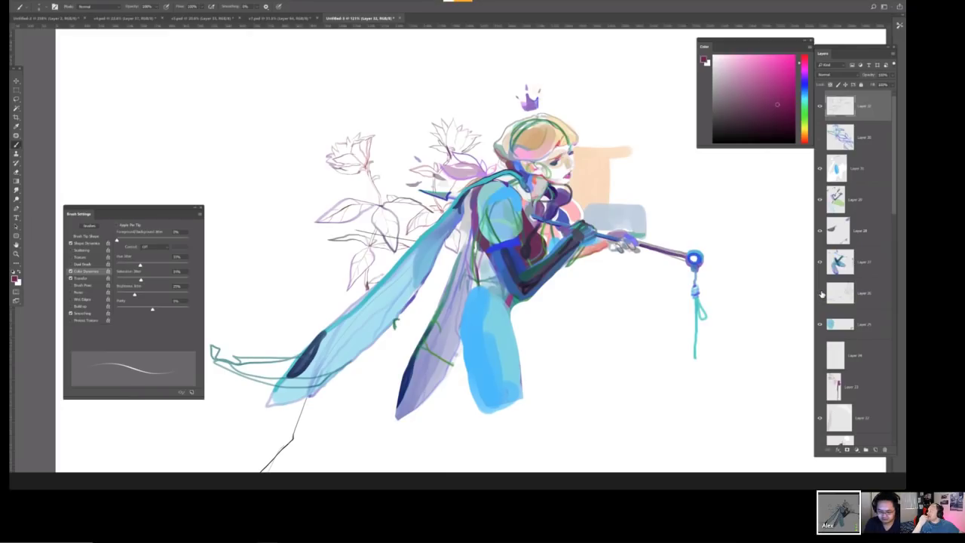
{"action": "left_click", "coordinate": [821, 294]}
{"action": "mouse_move", "coordinate": [350, 308]}
{"action": "left_mouse_down"}
{"action": "mouse_move", "coordinate": [304, 341]}
{"action": "mouse_move", "coordinate": [215, 349]}
{"action": "mouse_move", "coordinate": [304, 381]}
{"action": "mouse_move", "coordinate": [368, 346]}
{"action": "left_mouse_up"}
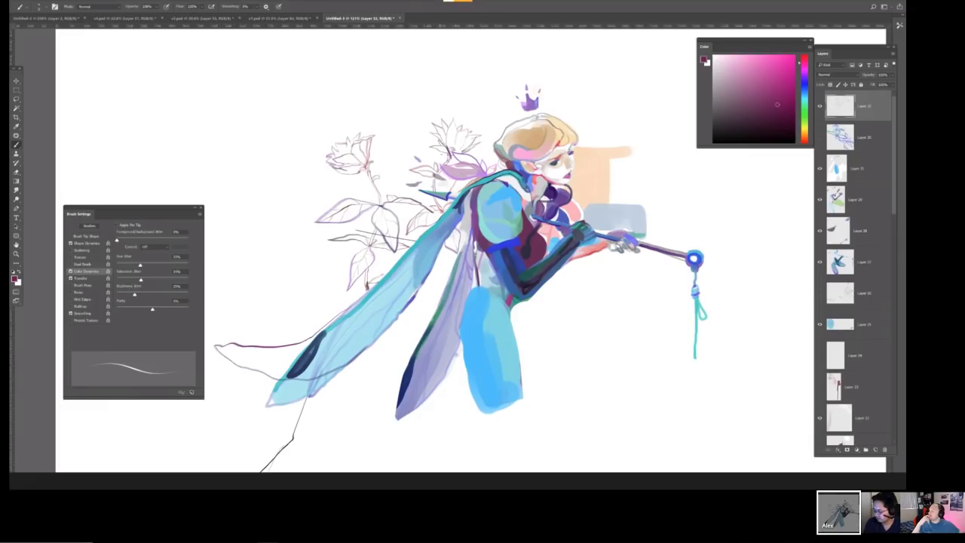
Outline the hair with a thin dark line around the back of the head and over the front to the forehead.
{"action": "scroll", "coordinate": [460, 158], "scroll_direction": "up", "scroll_amount": 1}
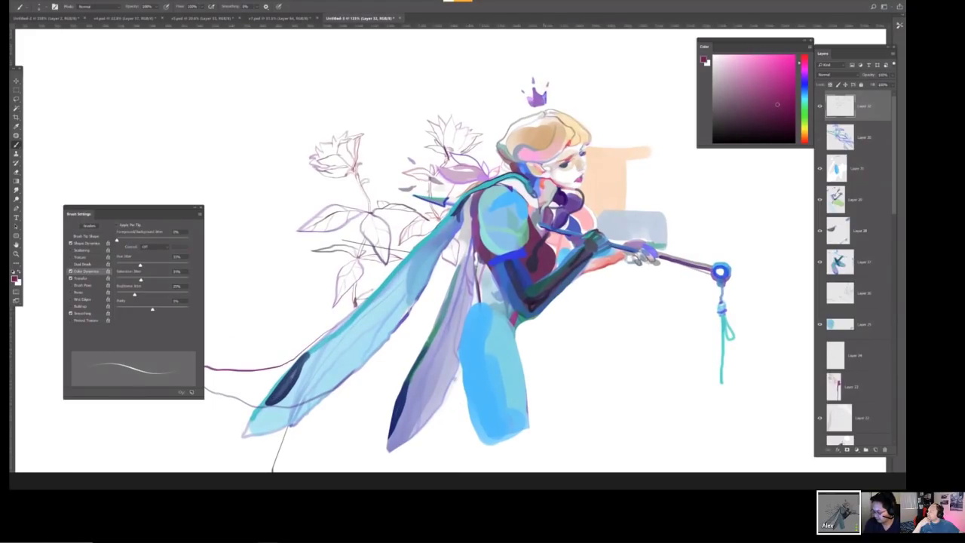
{"action": "left_click_drag", "start_coordinate": [533, 115], "coordinate": [497, 150]}
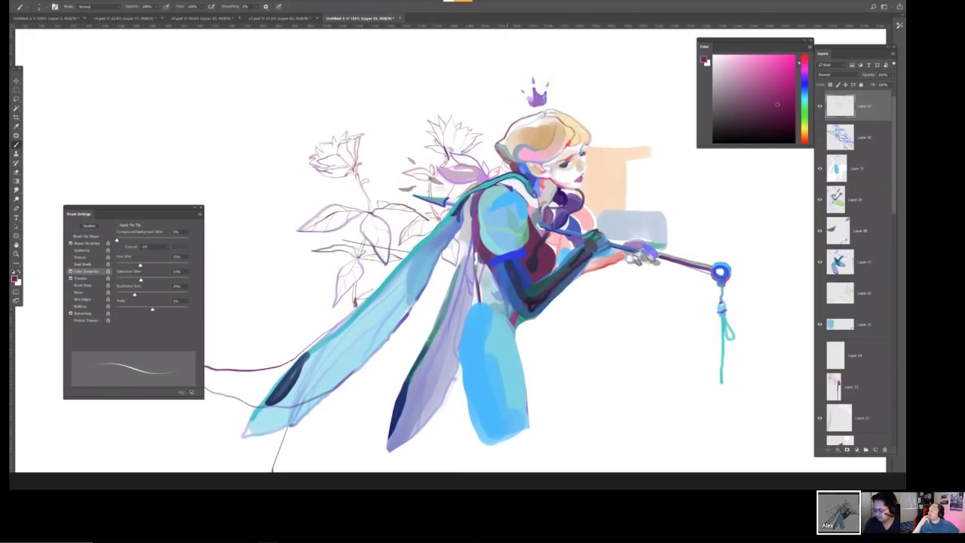
{"action": "mouse_move", "coordinate": [544, 110]}
{"action": "left_mouse_down"}
{"action": "mouse_move", "coordinate": [579, 122]}
{"action": "mouse_move", "coordinate": [593, 144]}
{"action": "left_mouse_up"}
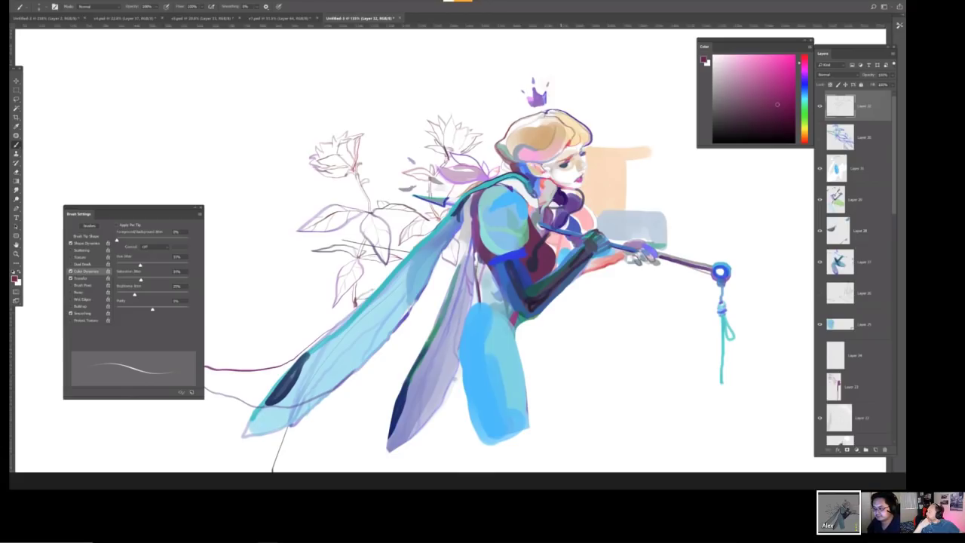
Add a new layer and draw thin dark curved contour lines over the light-blue puffed sleeve, undoing the last stray stroke.
{"action": "key", "text": "ctrl+shift+n"}
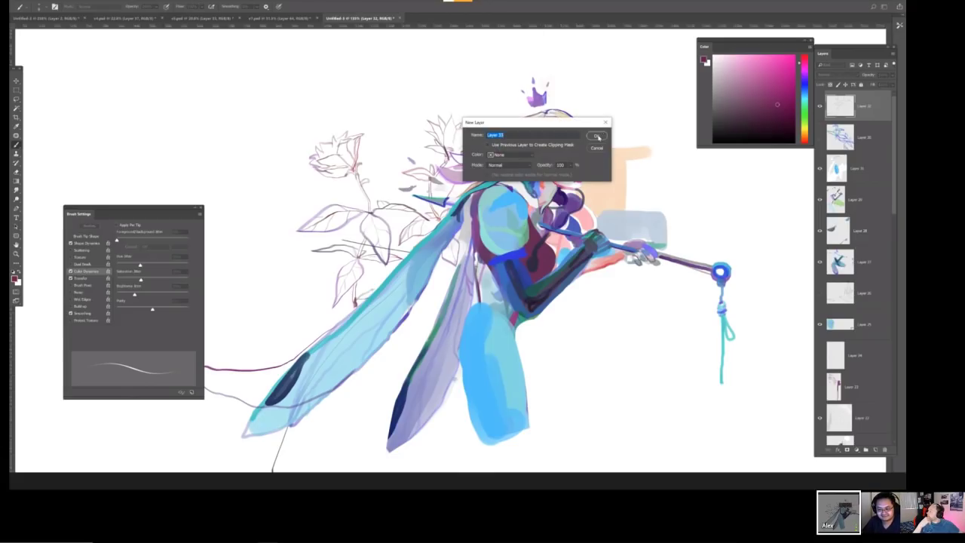
{"action": "key", "text": "Return"}
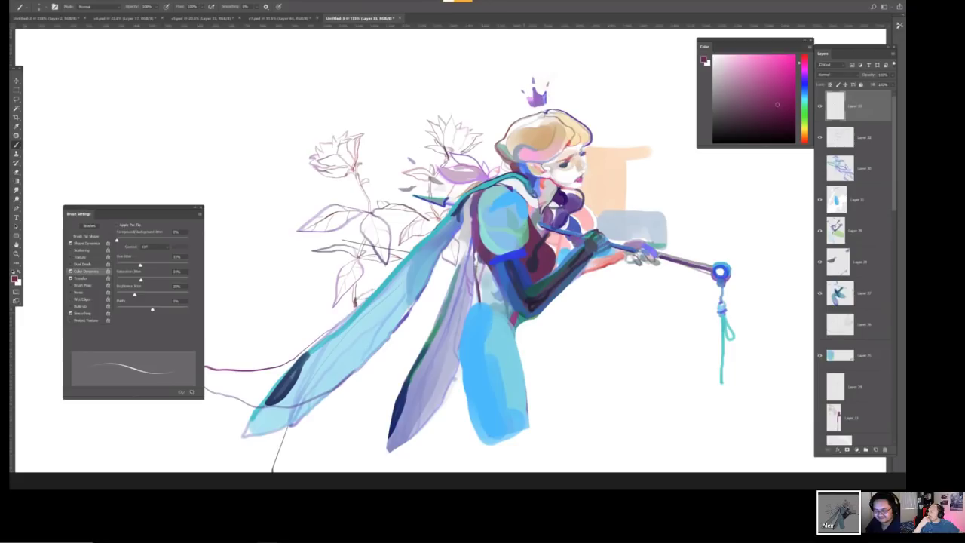
{"action": "mouse_move", "coordinate": [505, 194]}
{"action": "left_mouse_down"}
{"action": "mouse_move", "coordinate": [490, 202]}
{"action": "mouse_move", "coordinate": [494, 250]}
{"action": "left_mouse_up"}
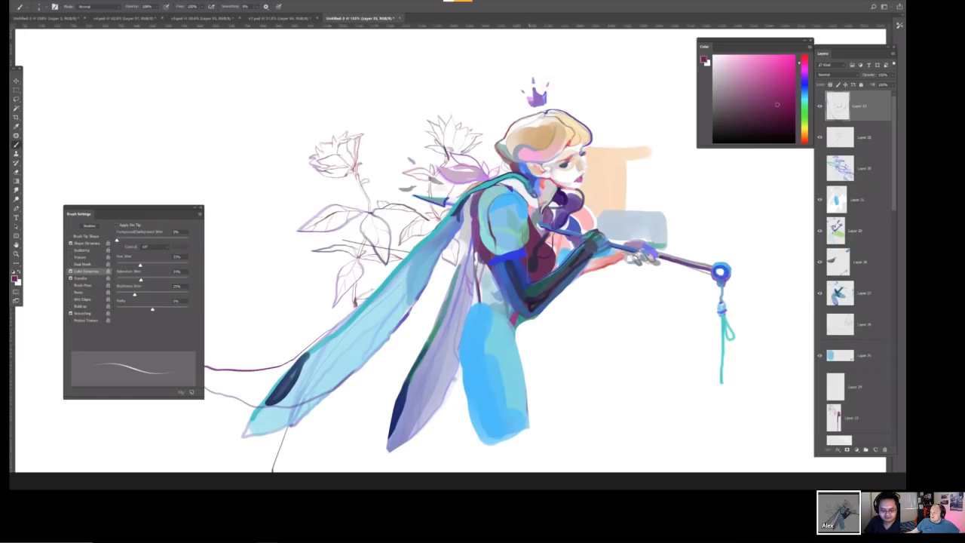
{"action": "left_click_drag", "start_coordinate": [487, 215], "coordinate": [531, 184]}
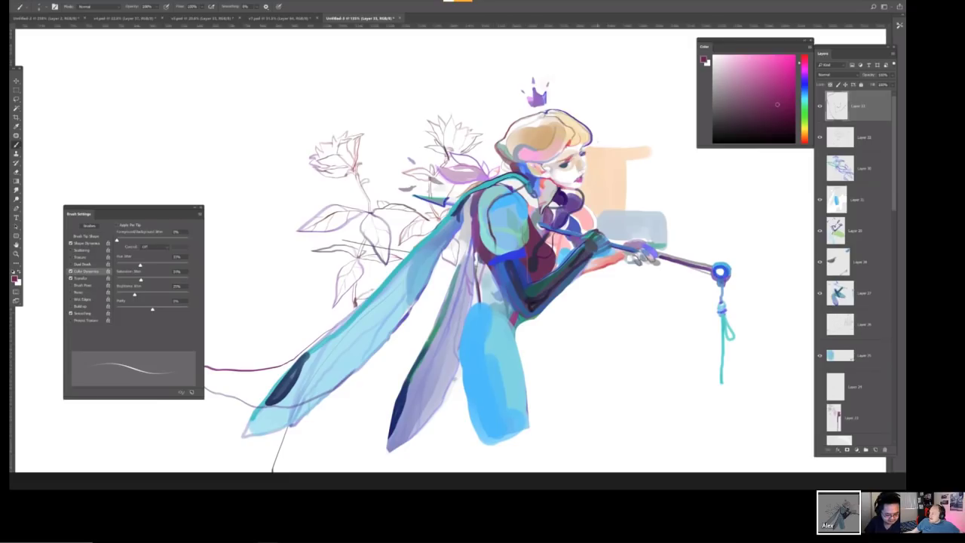
{"action": "key", "text": "ctrl+z"}
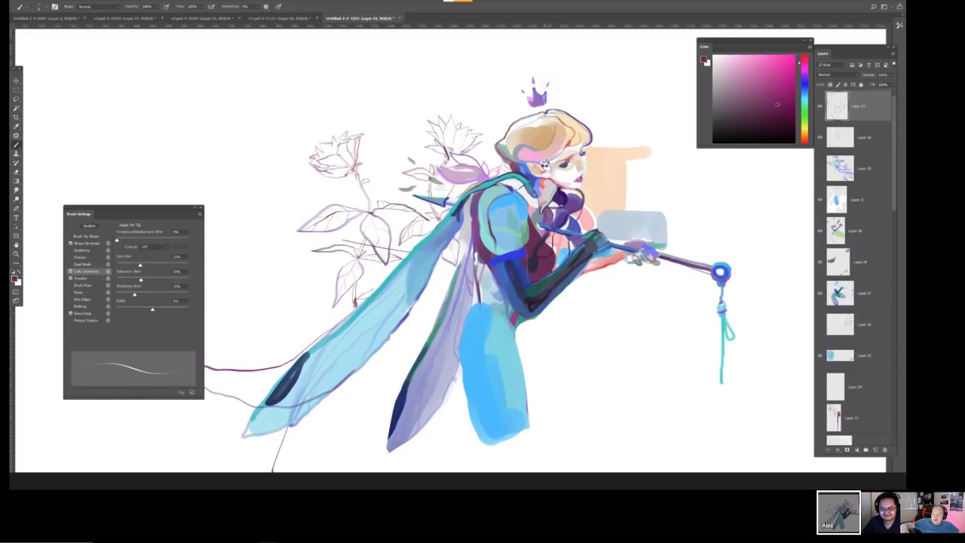
Flip the canvas horizontally and sketch a small cluster of thin-line leaves above the hand holding the staff.
{"action": "key", "text": "ctrl+shift+h"}
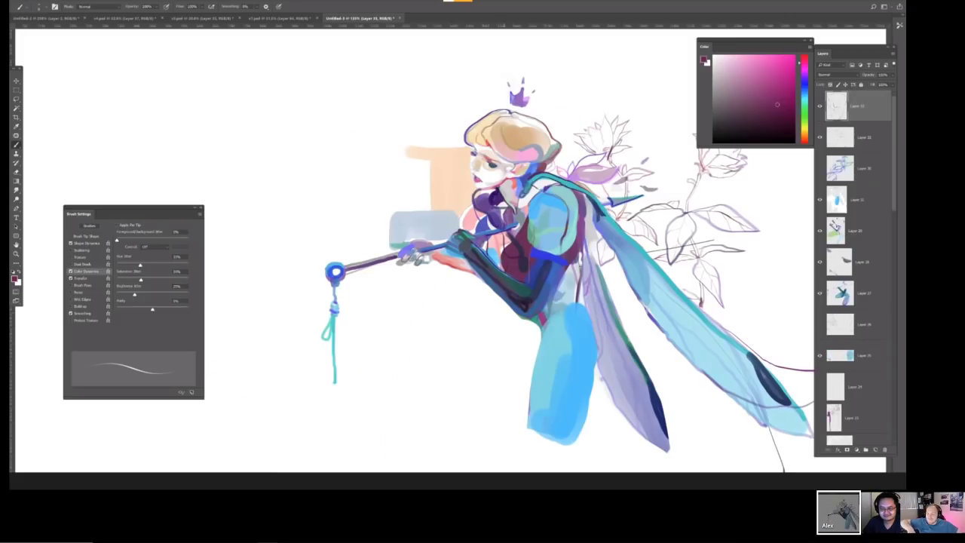
{"action": "scroll", "coordinate": [513, 248], "scroll_direction": "down", "scroll_amount": 3}
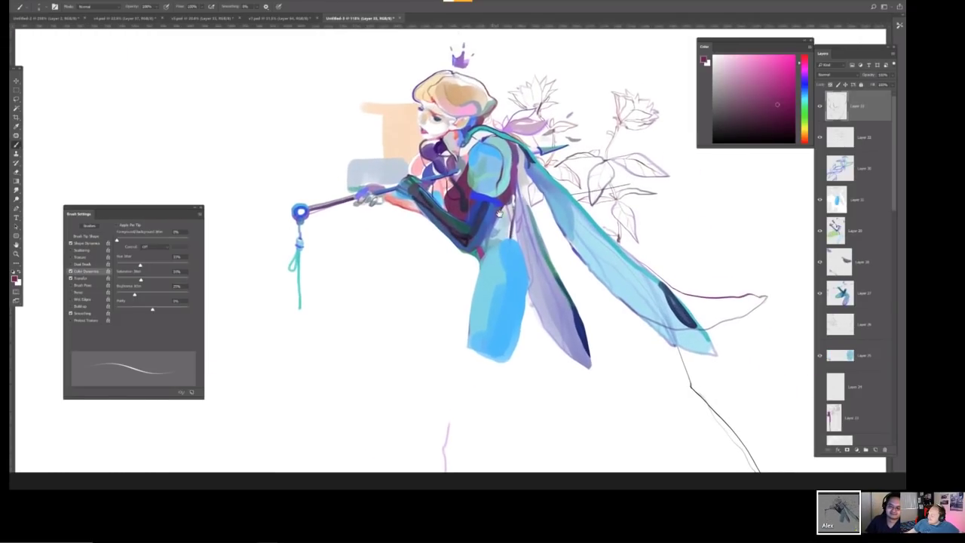
{"action": "scroll", "coordinate": [483, 221], "scroll_direction": "down", "scroll_amount": 3}
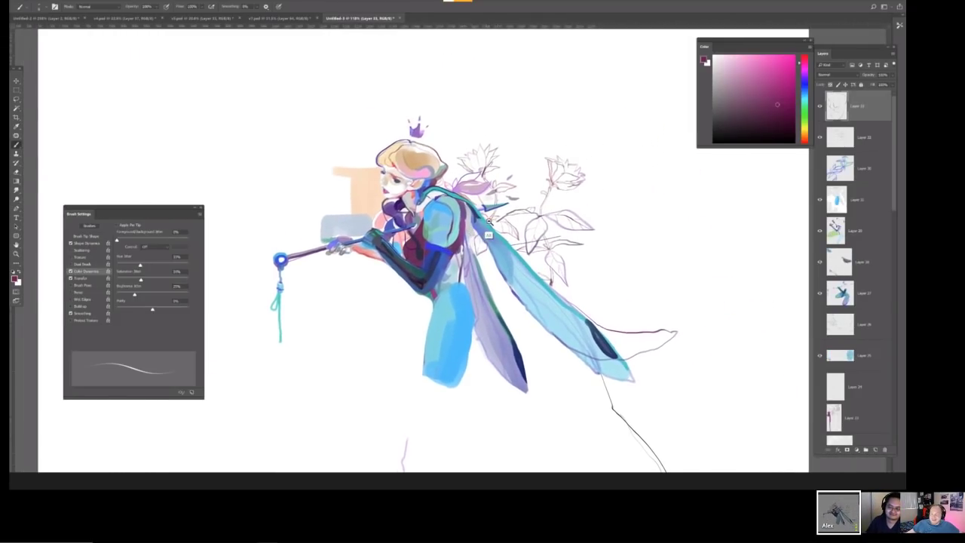
{"action": "scroll", "coordinate": [479, 228], "scroll_direction": "down", "scroll_amount": 2}
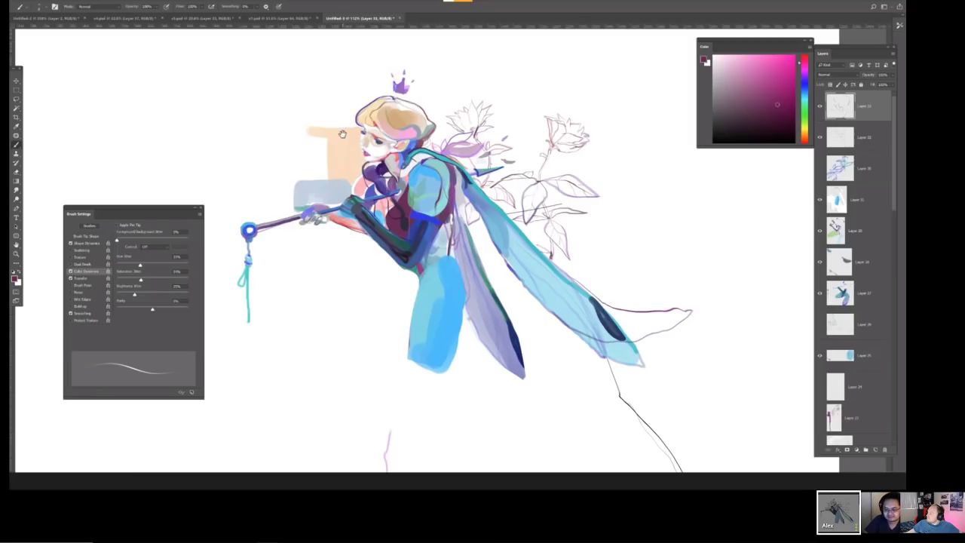
{"action": "scroll", "coordinate": [341, 134], "scroll_direction": "up", "scroll_amount": 1}
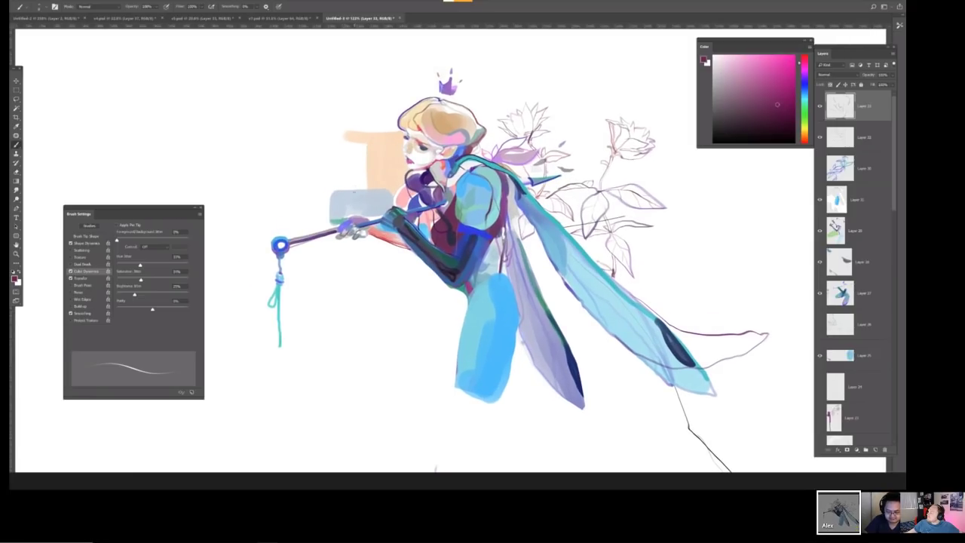
{"action": "left_click_drag", "start_coordinate": [346, 193], "coordinate": [363, 202]}
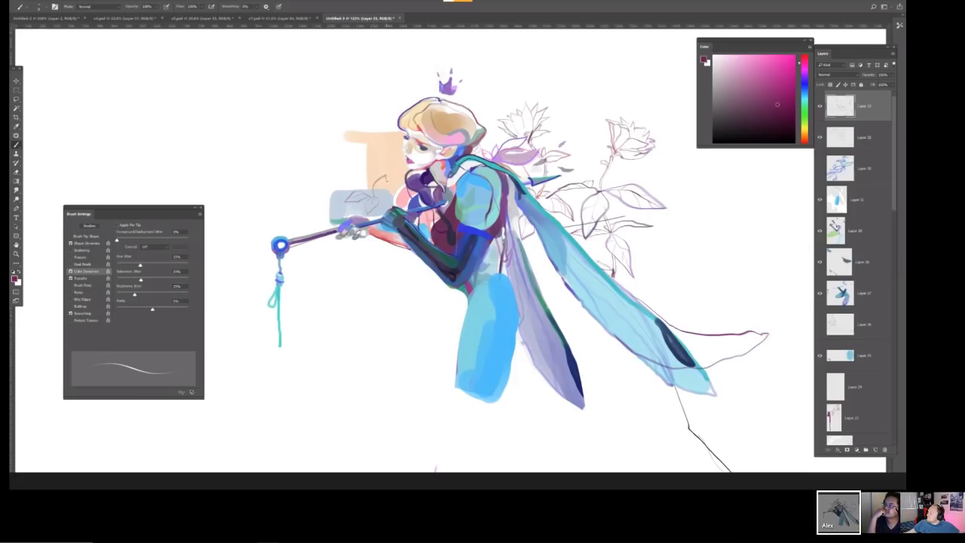
{"action": "left_click_drag", "start_coordinate": [376, 195], "coordinate": [386, 180]}
{"action": "mouse_move", "coordinate": [365, 175]}
{"action": "left_mouse_down"}
{"action": "mouse_move", "coordinate": [344, 185]}
{"action": "mouse_move", "coordinate": [362, 181]}
{"action": "left_mouse_up"}
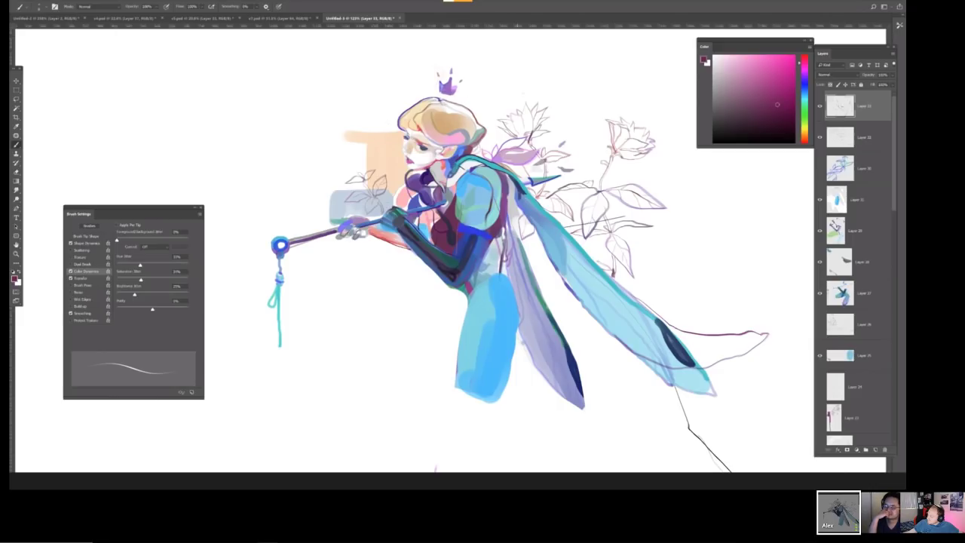
Add a new layer, sample pink from the neck area and brush a pink accent around the character's eye.
{"action": "key", "text": "ctrl+shift+n"}
{"action": "key", "text": "Return"}
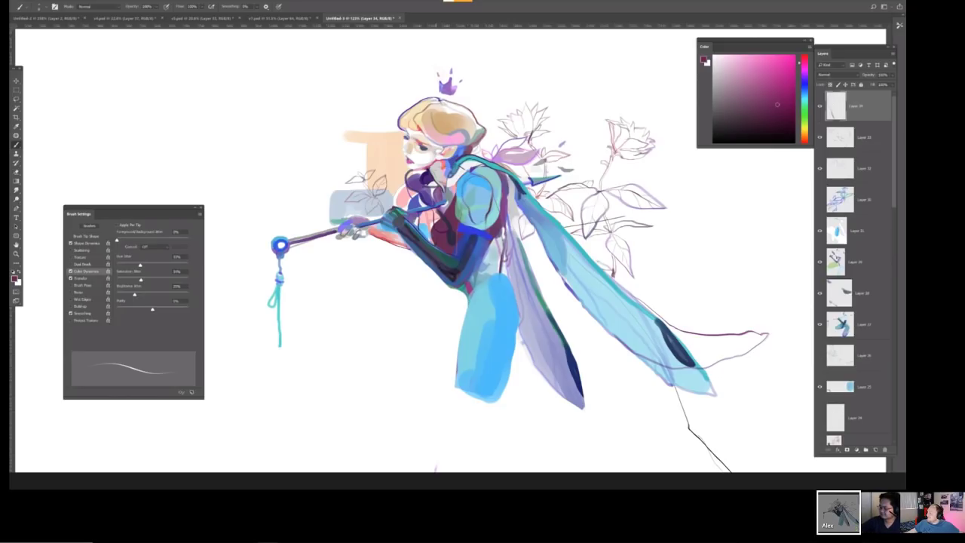
{"action": "left_click", "coordinate": [436, 161], "text": "alt"}
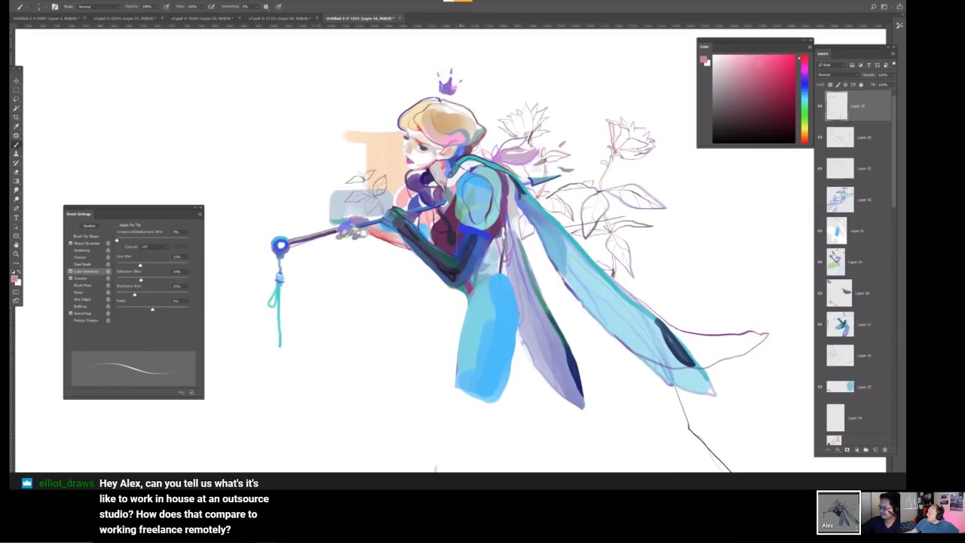
{"action": "scroll", "coordinate": [423, 151], "scroll_direction": "up", "scroll_amount": 3}
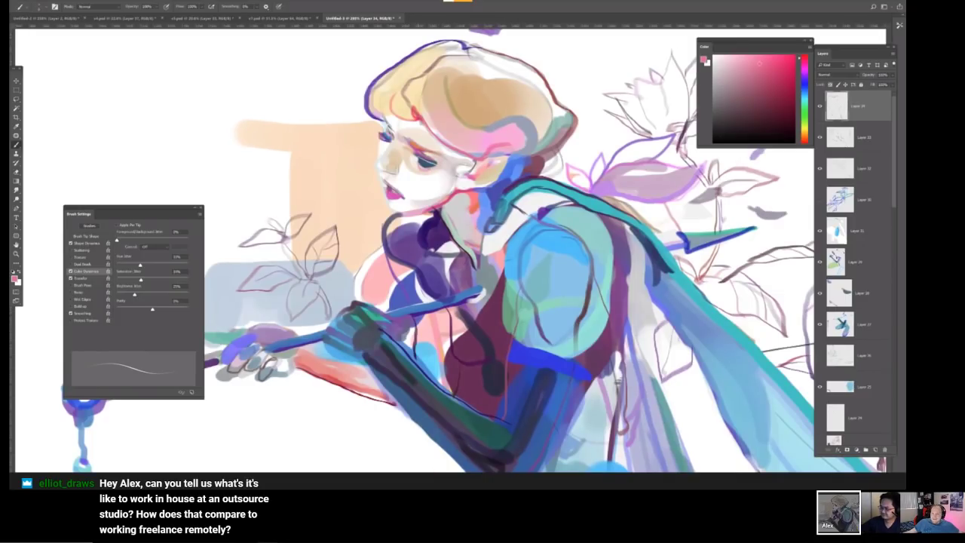
{"action": "scroll", "coordinate": [433, 157], "scroll_direction": "down", "scroll_amount": 3}
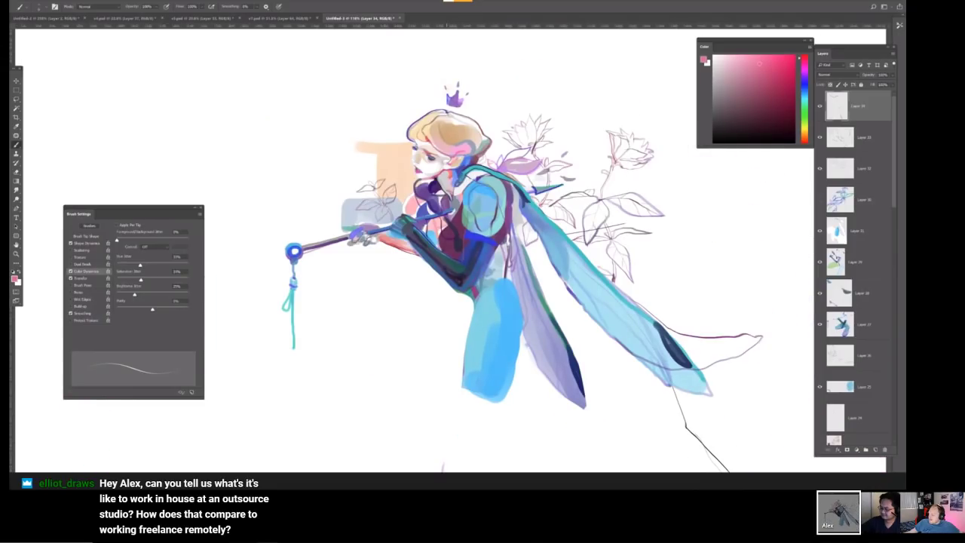
{"action": "scroll", "coordinate": [422, 135], "scroll_direction": "up", "scroll_amount": 3}
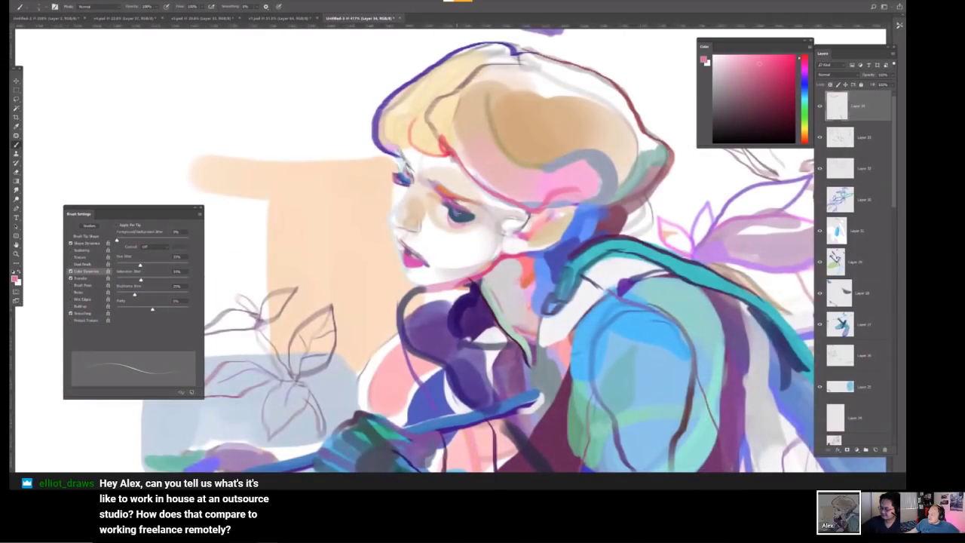
{"action": "left_click_drag", "start_coordinate": [451, 216], "coordinate": [474, 221]}
{"action": "key", "text": "ctrl+0"}
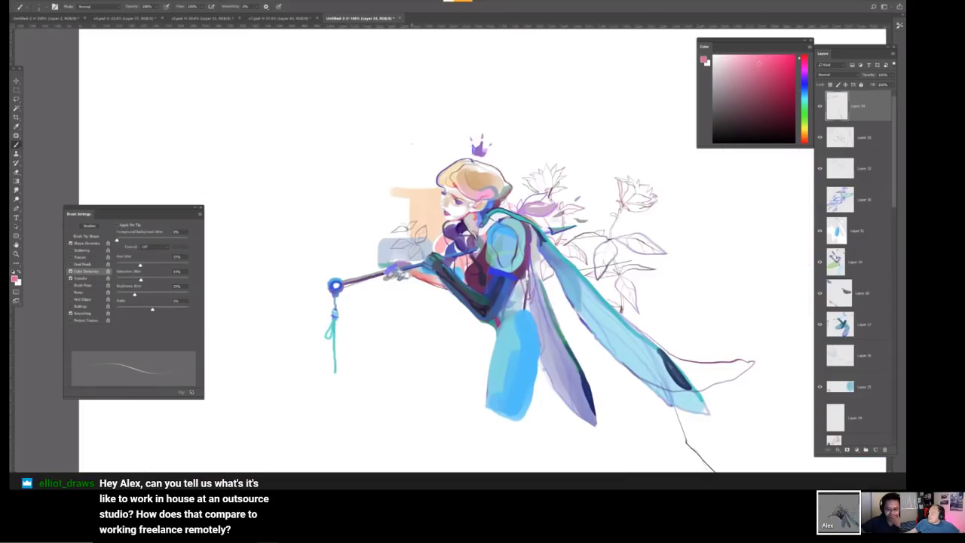
Sketch a thin outline of the raised bent thigh and knee extending forward from the hip, checking it on the mirrored canvas.
{"action": "left_click_drag", "start_coordinate": [486, 185], "coordinate": [388, 132]}
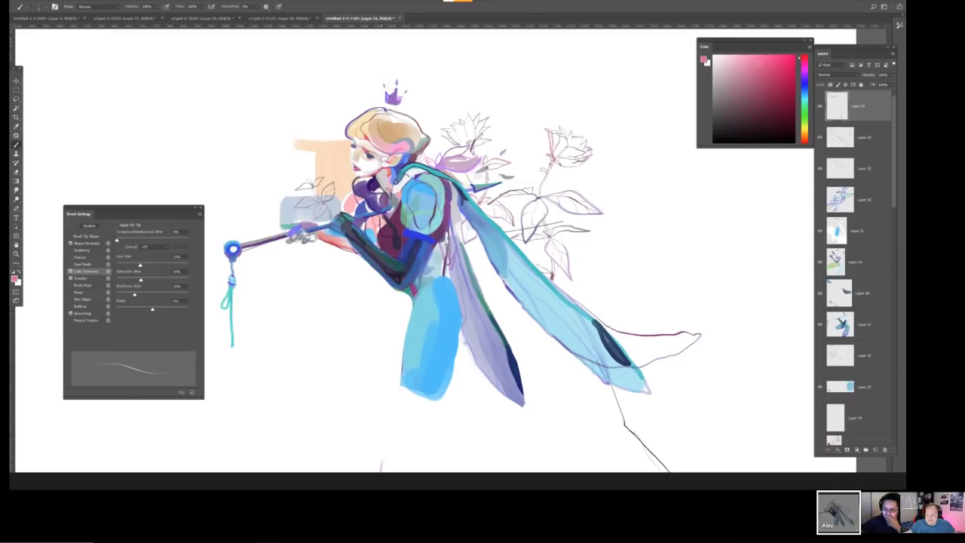
{"action": "mouse_move", "coordinate": [377, 270]}
{"action": "left_mouse_down"}
{"action": "mouse_move", "coordinate": [306, 308]}
{"action": "mouse_move", "coordinate": [323, 342]}
{"action": "left_mouse_up"}
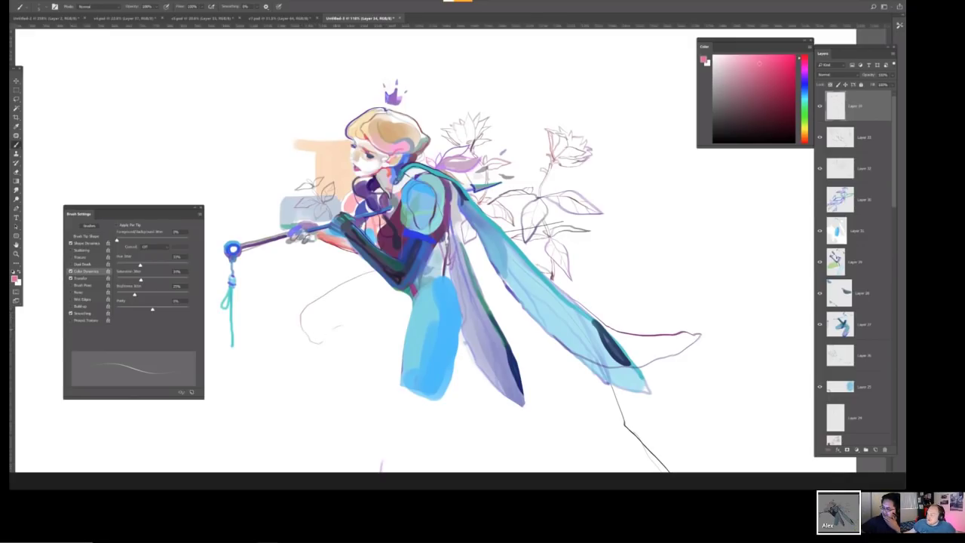
{"action": "left_click_drag", "start_coordinate": [391, 305], "coordinate": [410, 303]}
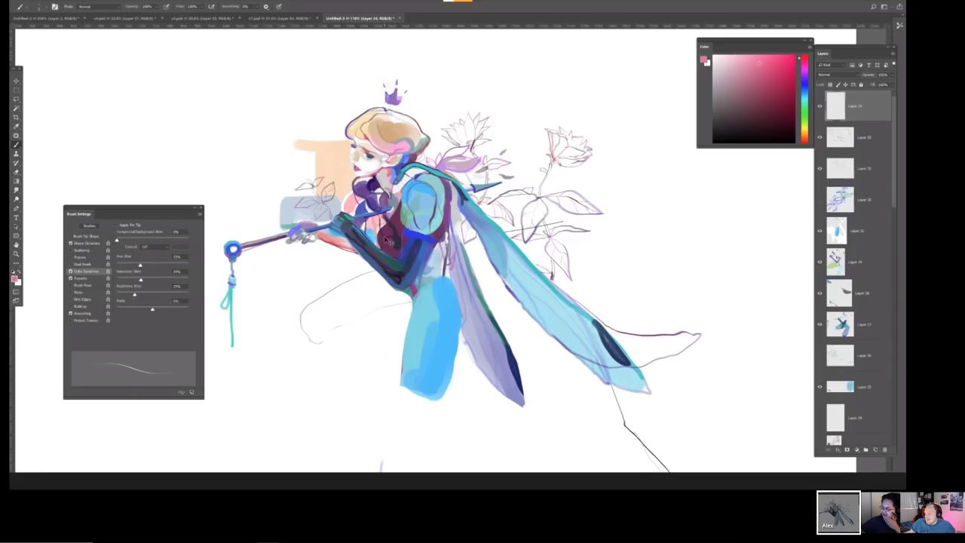
{"action": "key", "text": "h"}
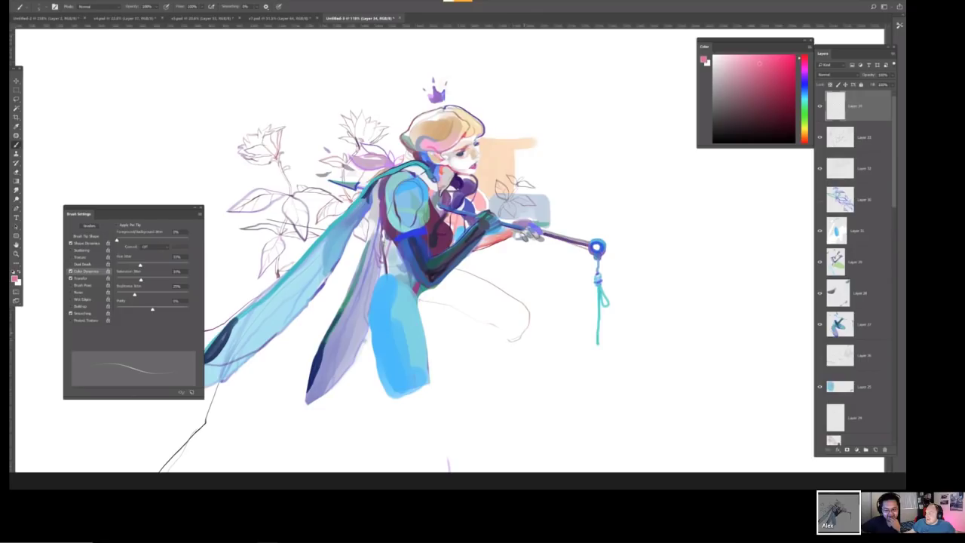
{"action": "left_click_drag", "start_coordinate": [484, 335], "coordinate": [501, 341]}
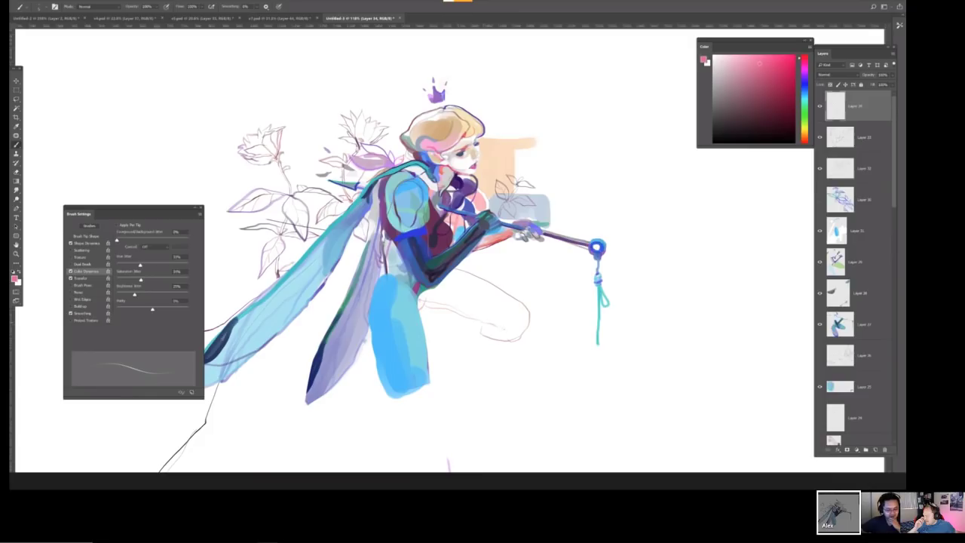
Lasso the knee end of the thigh sketch and move it slightly inward to shorten the leg.
{"action": "key", "text": "e"}
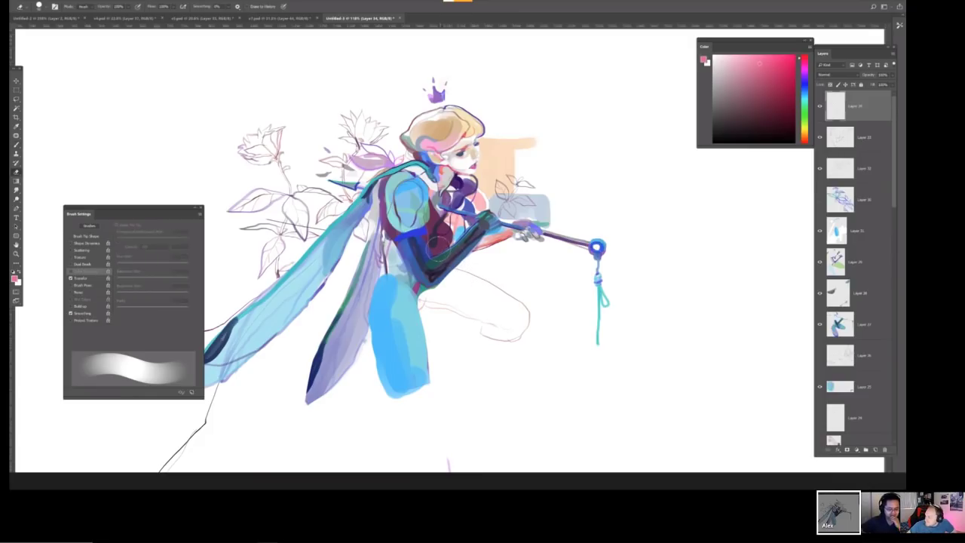
{"action": "key", "text": "l"}
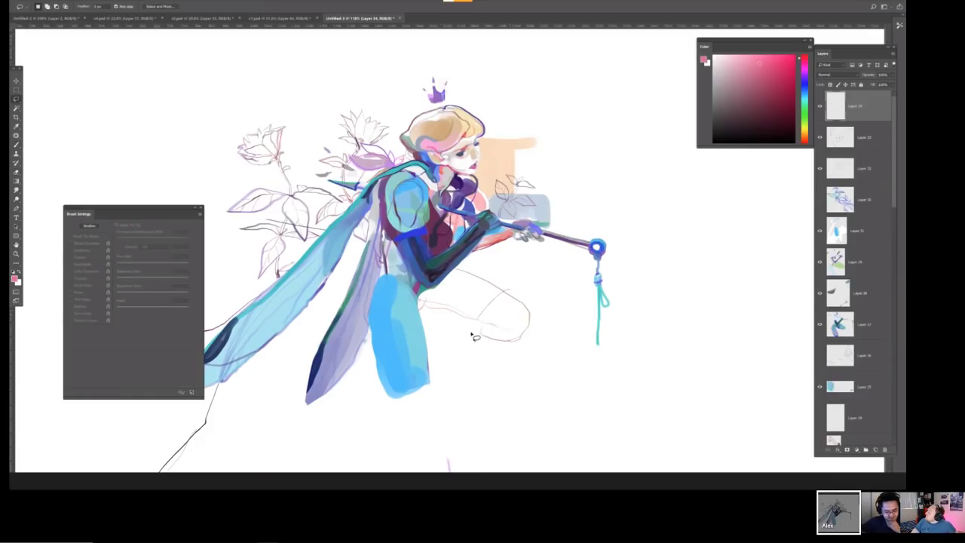
{"action": "key", "text": "v"}
{"action": "left_click_drag", "start_coordinate": [528, 334], "coordinate": [517, 309]}
{"action": "key", "text": "ctrl+d"}
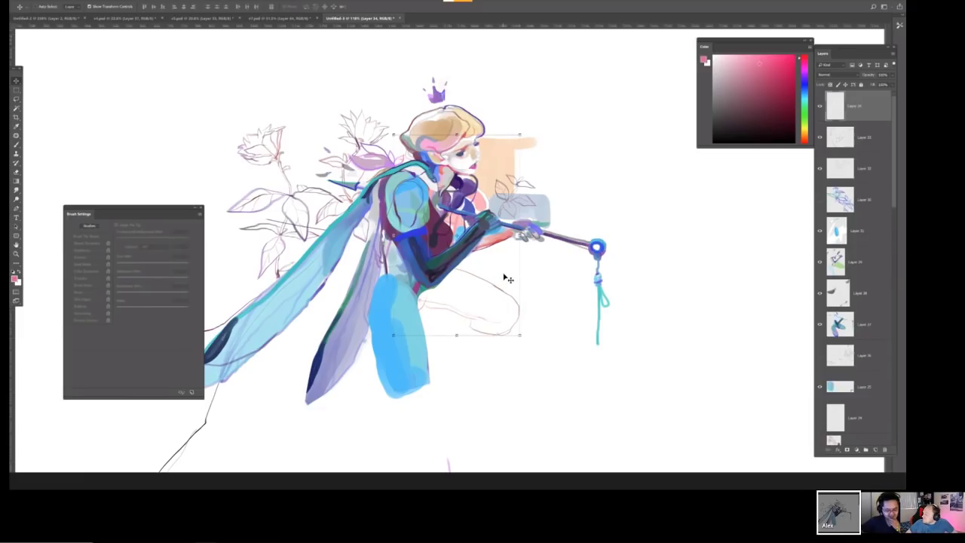
Sketch the rounded knee contour beneath the blue thigh and flip the canvas horizontally to check it.
{"action": "key", "text": "b"}
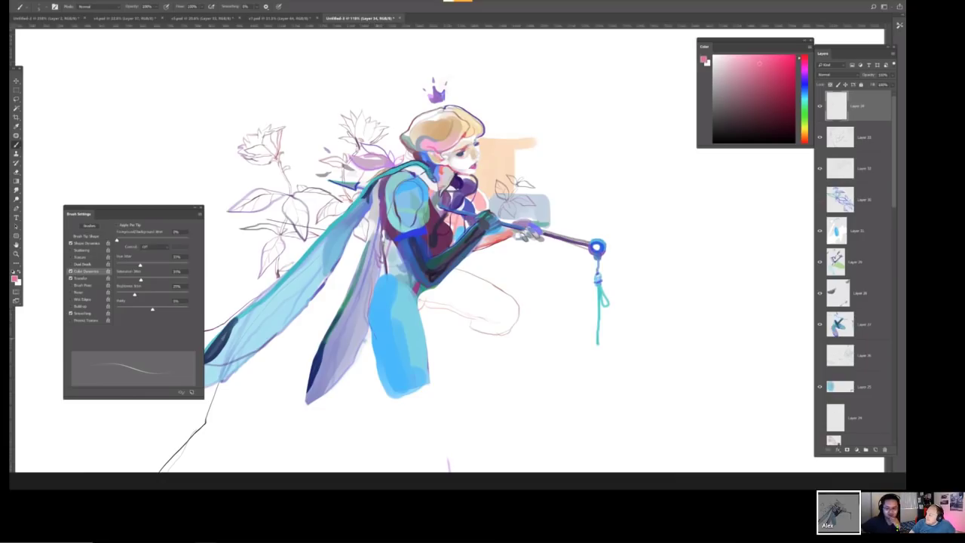
{"action": "mouse_move", "coordinate": [387, 368]}
{"action": "left_mouse_down"}
{"action": "mouse_move", "coordinate": [421, 407]}
{"action": "mouse_move", "coordinate": [440, 397]}
{"action": "left_mouse_up"}
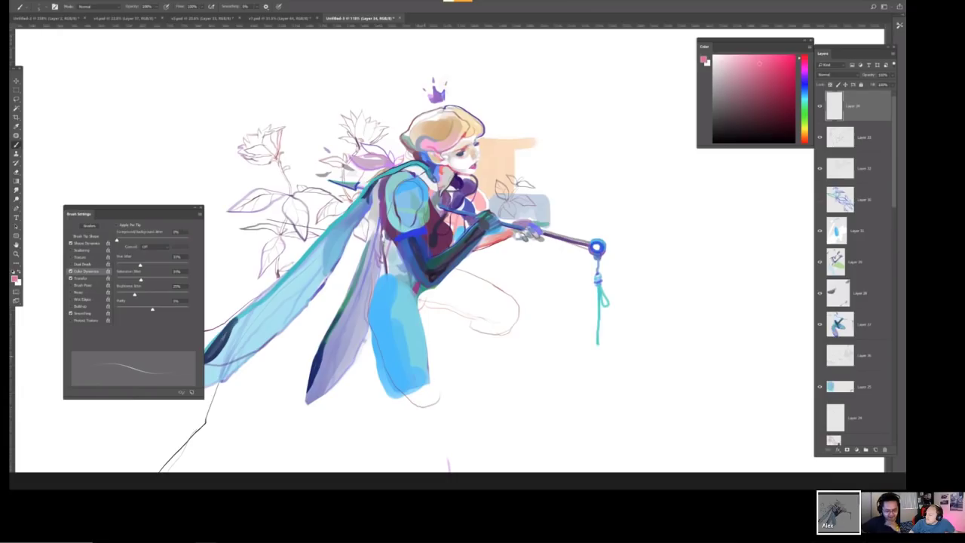
{"action": "key", "text": "ctrl+shift+h"}
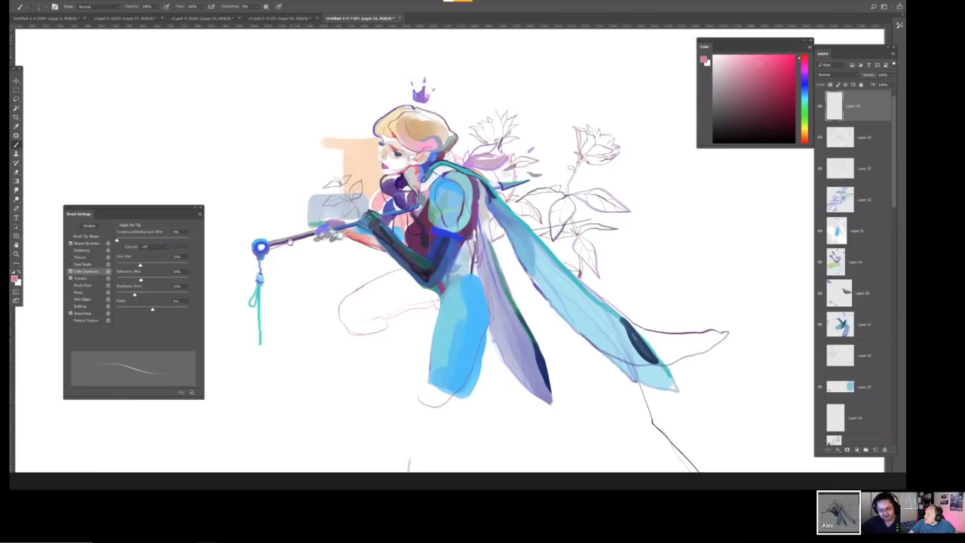
Sketch a small pink leafy flower above the raised thigh, just below the hands holding the staff.
{"action": "left_click_drag", "start_coordinate": [290, 241], "coordinate": [339, 247]}
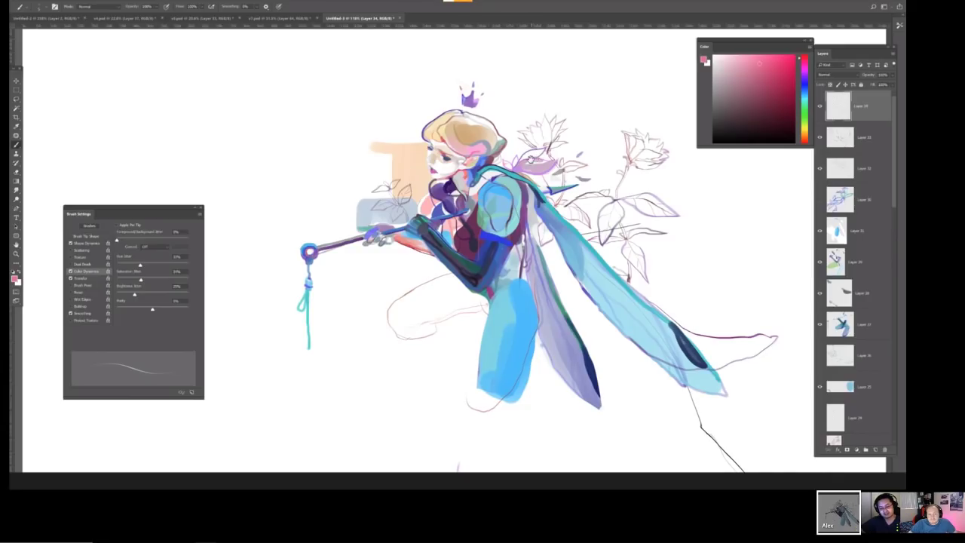
{"action": "left_click_drag", "start_coordinate": [529, 146], "coordinate": [460, 180]}
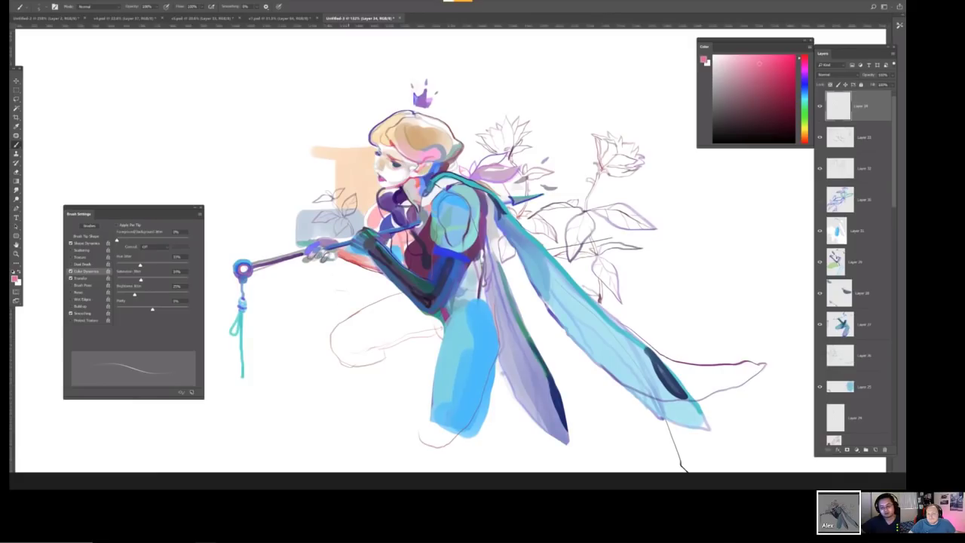
{"action": "left_click_drag", "start_coordinate": [315, 305], "coordinate": [335, 294]}
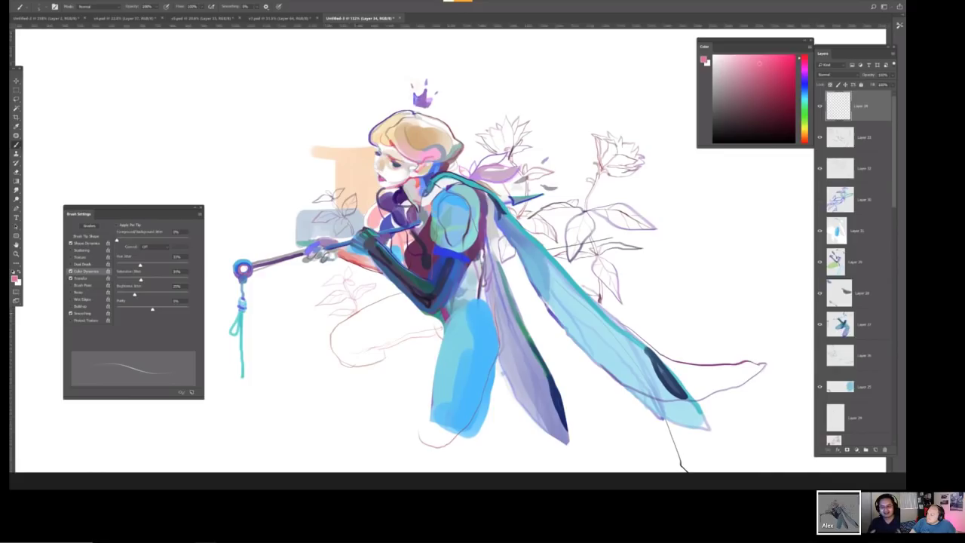
{"action": "scroll", "coordinate": [455, 211], "scroll_direction": "down", "scroll_amount": 3}
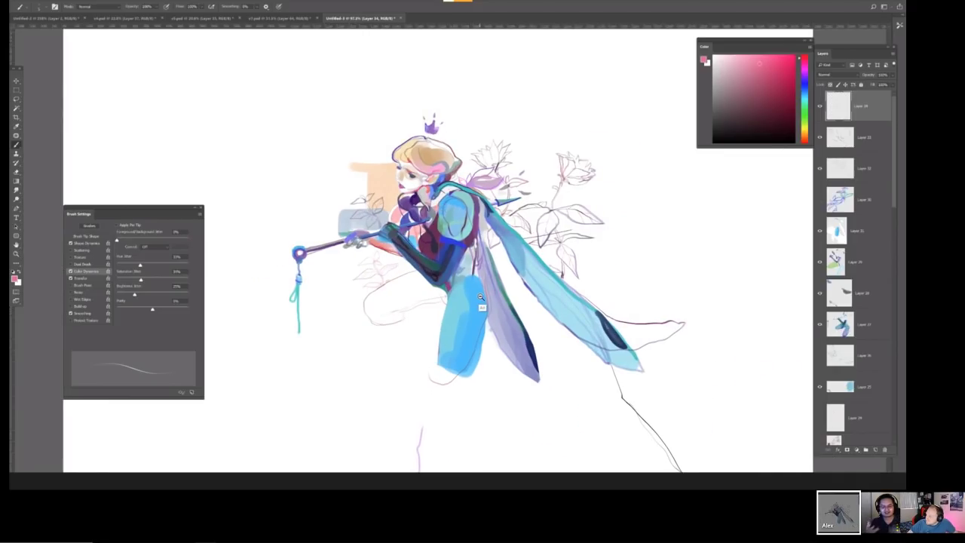
{"action": "scroll", "coordinate": [481, 305], "scroll_direction": "up", "scroll_amount": 3}
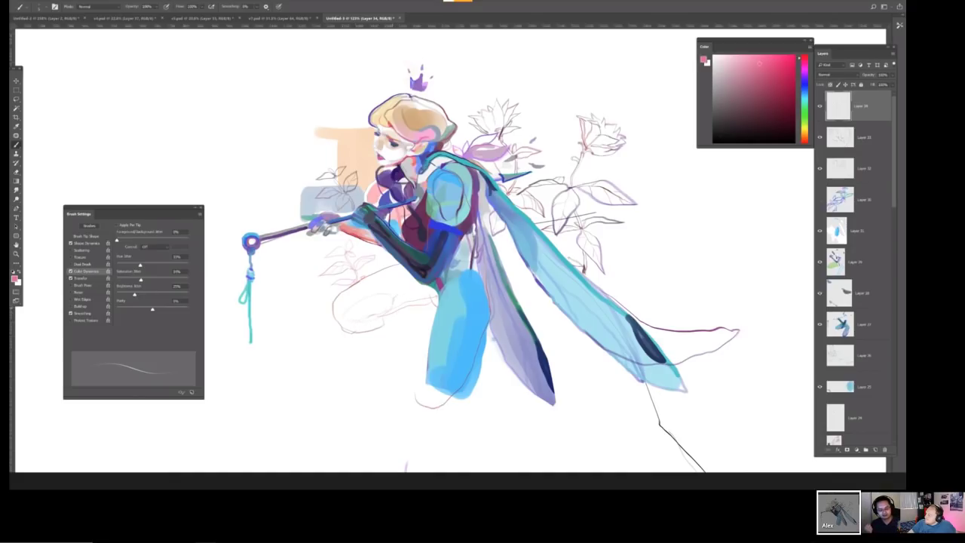
Erase and lighten the overlapping sketch lines around the raised knee, then return to the Brush tool.
{"action": "key", "text": "e"}
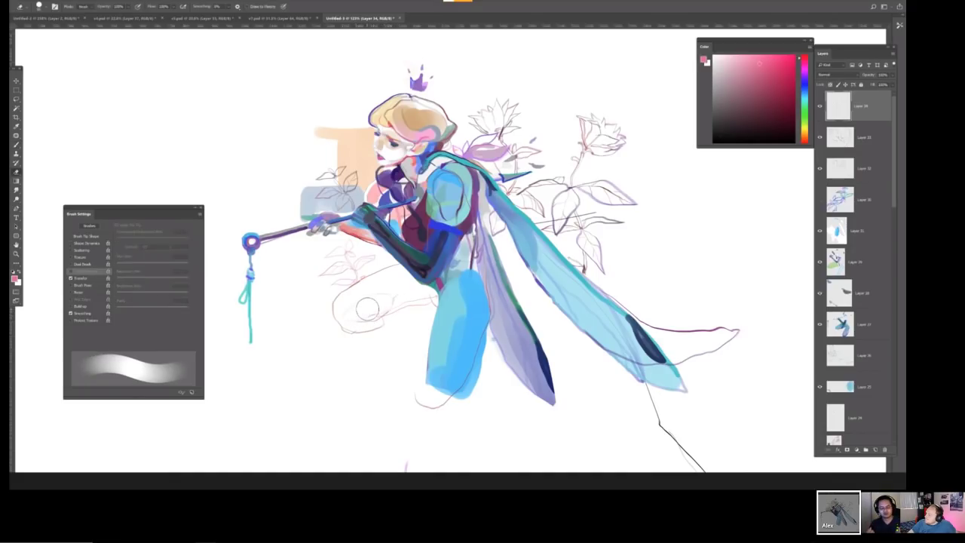
{"action": "key", "text": "b"}
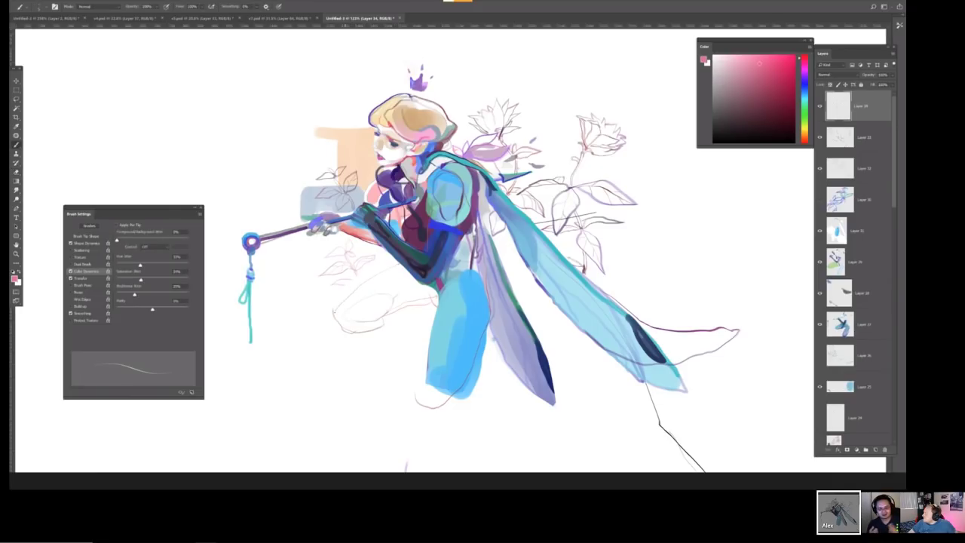
{"action": "key", "text": "e"}
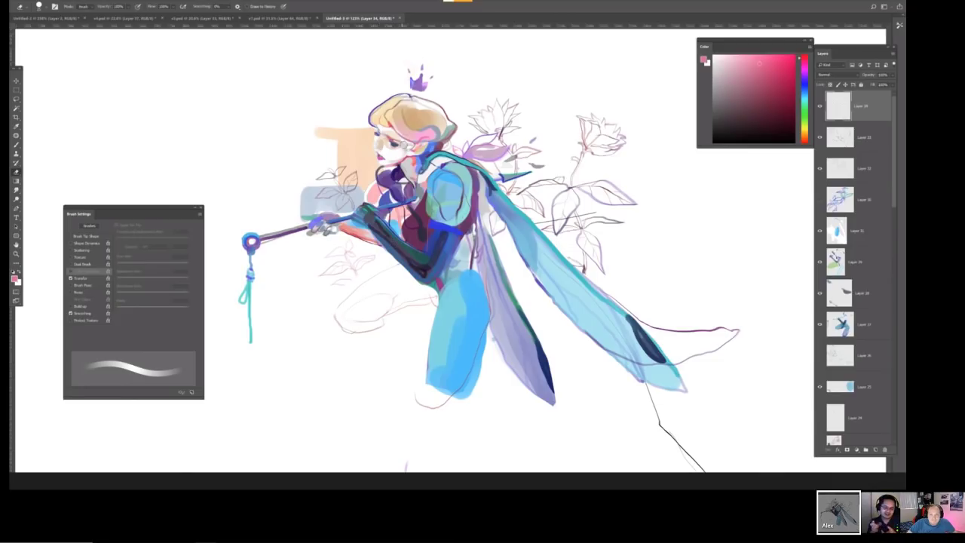
{"action": "key", "text": "b"}
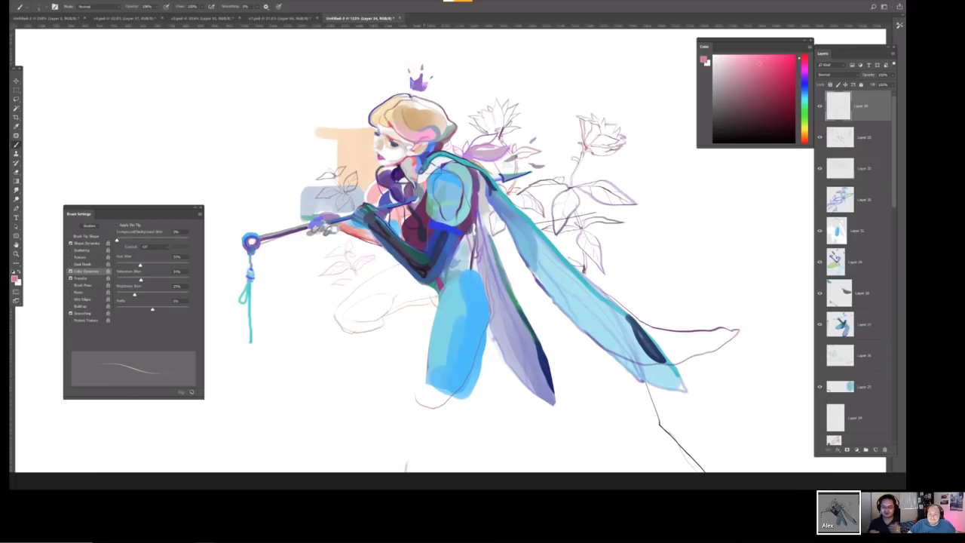
Sample blue near the neck, mirror the canvas and paint a purple leaf over the large blue wing on a new layer.
{"action": "left_click", "coordinate": [421, 176], "text": "alt"}
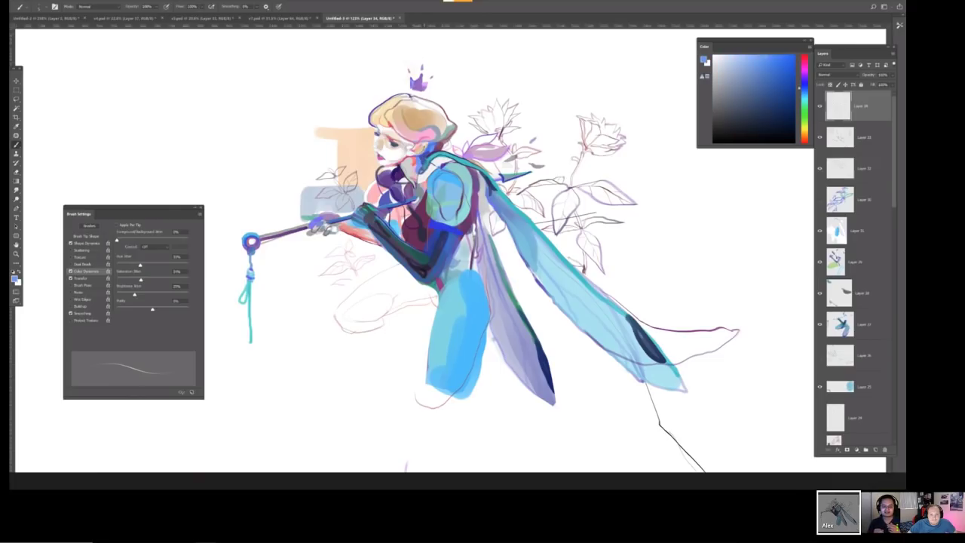
{"action": "scroll", "coordinate": [438, 143], "scroll_direction": "down", "scroll_amount": 3}
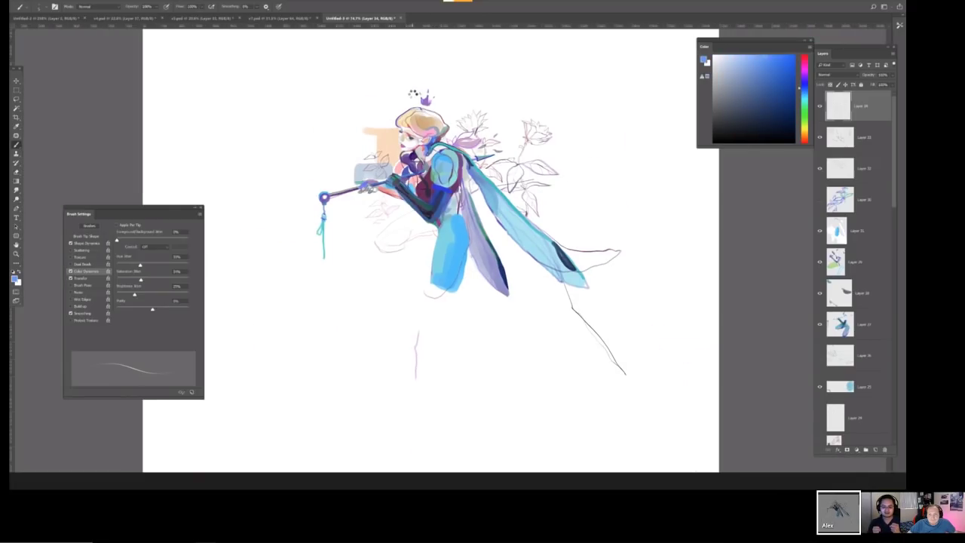
{"action": "key", "text": "h"}
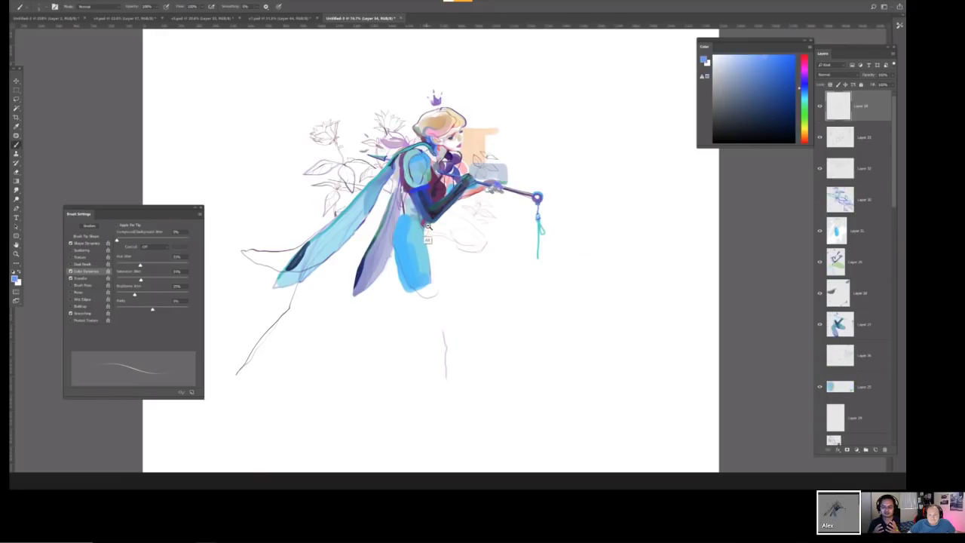
{"action": "scroll", "coordinate": [432, 249], "scroll_direction": "up", "scroll_amount": 2}
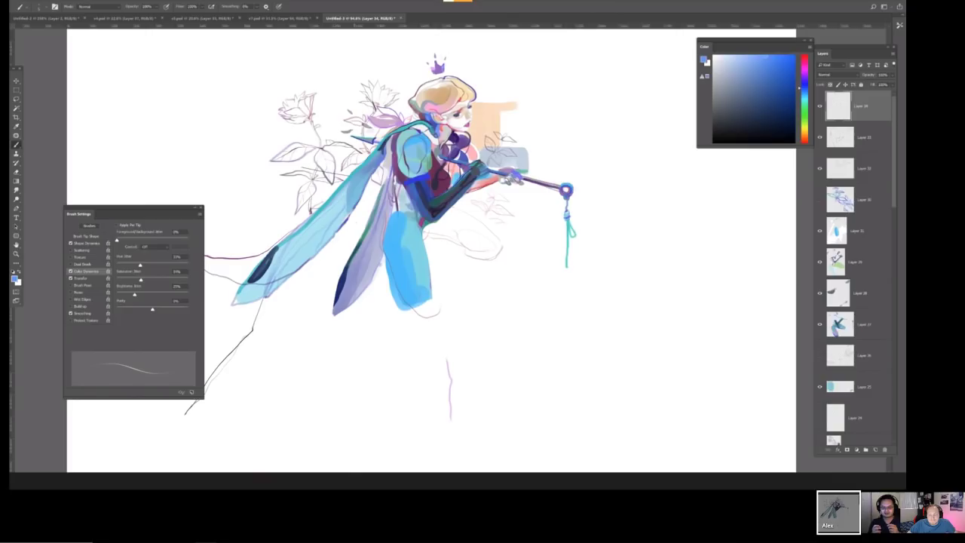
{"action": "key", "text": "ctrl+shift+n"}
{"action": "key", "text": "Return"}
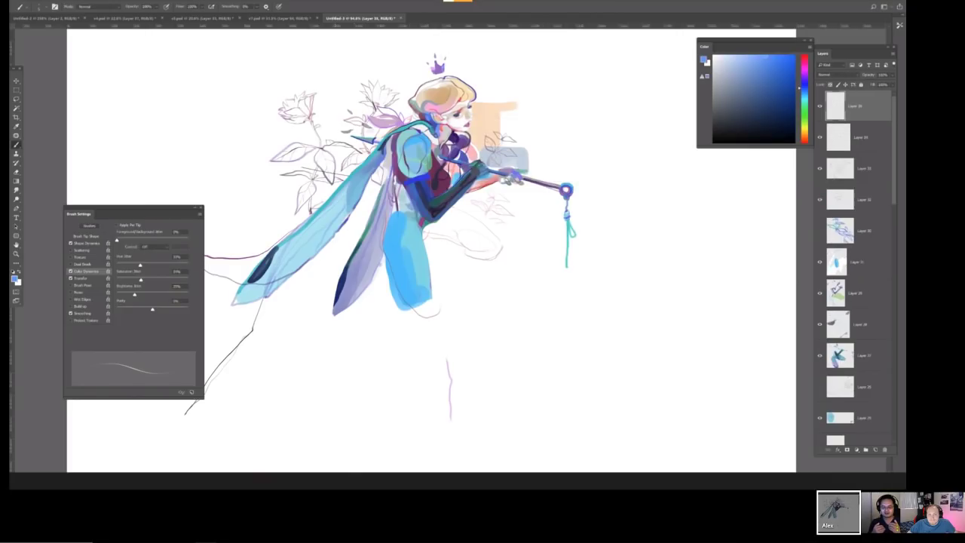
{"action": "mouse_move", "coordinate": [311, 249]}
{"action": "left_mouse_down"}
{"action": "mouse_move", "coordinate": [341, 239]}
{"action": "mouse_move", "coordinate": [325, 249]}
{"action": "mouse_move", "coordinate": [347, 249]}
{"action": "mouse_move", "coordinate": [352, 240]}
{"action": "left_mouse_up"}
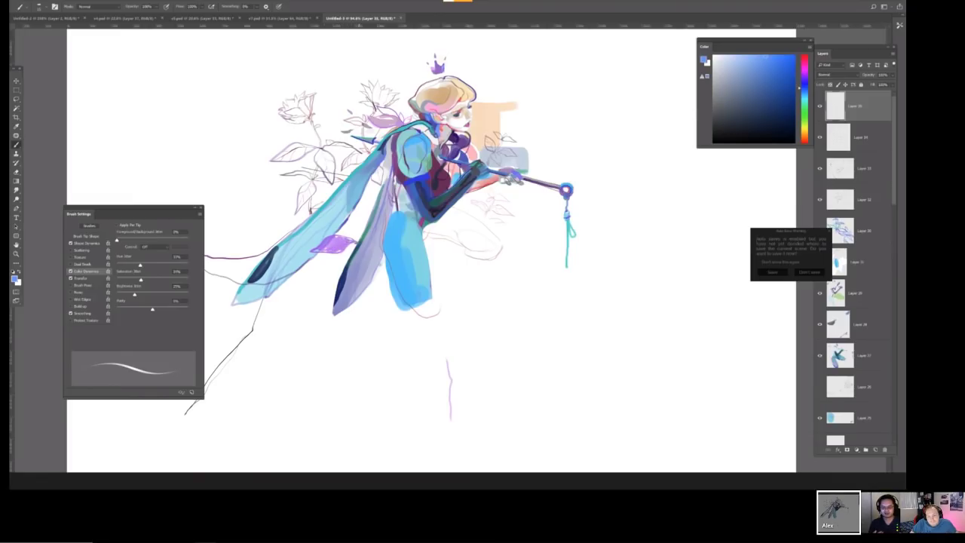
{"action": "left_click_drag", "start_coordinate": [358, 261], "coordinate": [356, 328]}
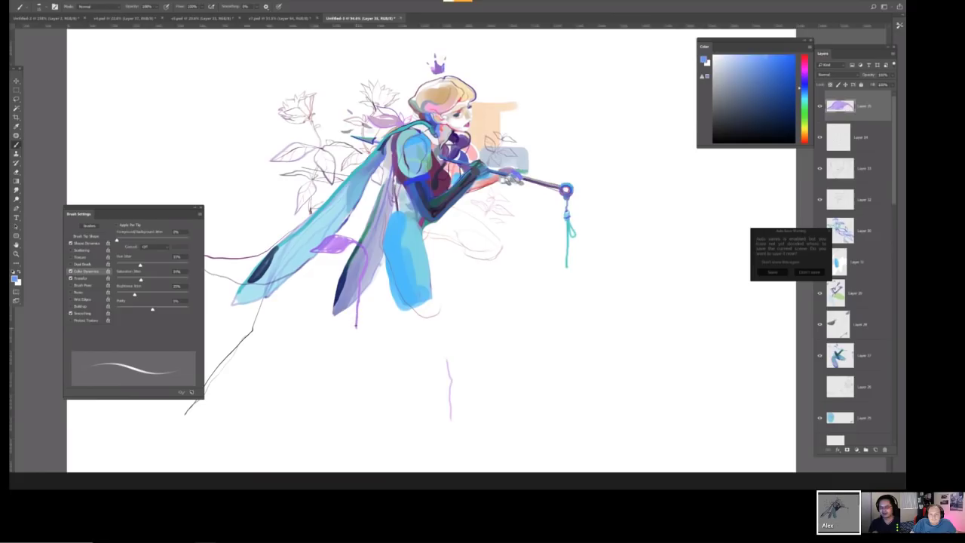
{"action": "mouse_move", "coordinate": [399, 258]}
{"action": "left_mouse_down"}
{"action": "mouse_move", "coordinate": [416, 260]}
{"action": "mouse_move", "coordinate": [372, 272]}
{"action": "mouse_move", "coordinate": [401, 267]}
{"action": "left_mouse_up"}
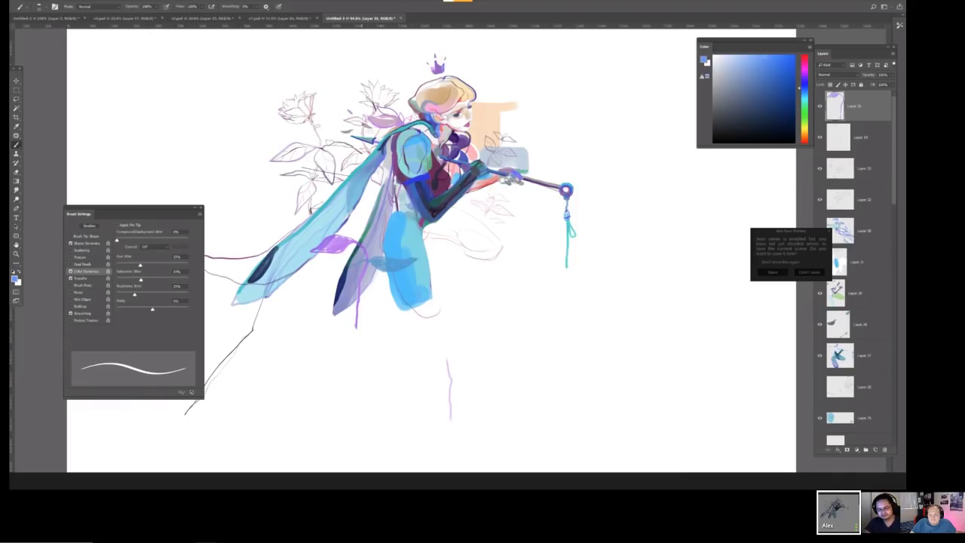
{"action": "key", "text": "ctrl+z"}
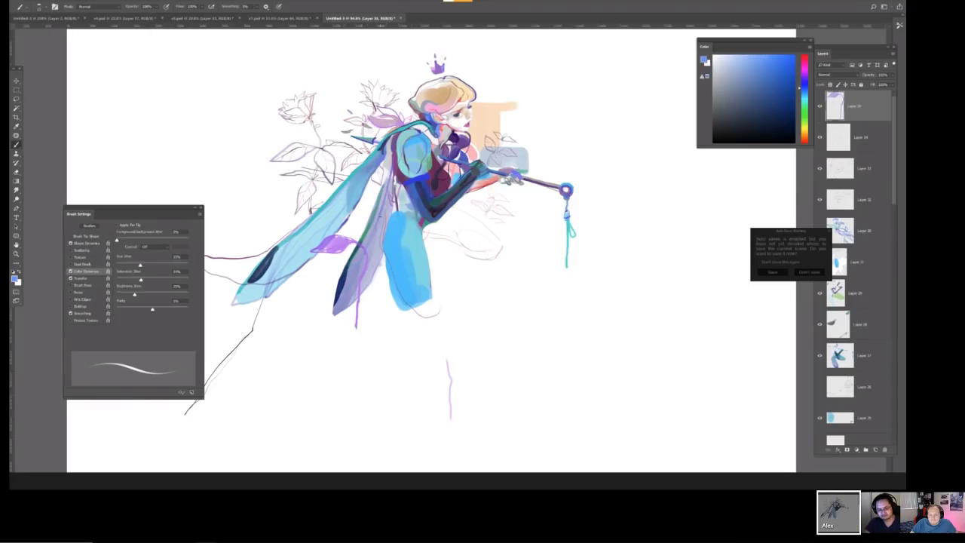
{"action": "key", "text": "ctrl+z"}
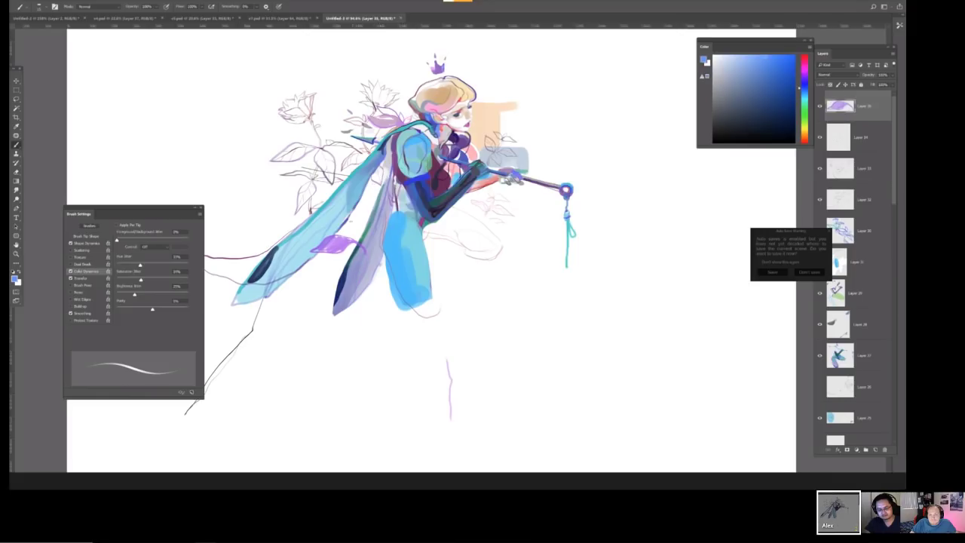
Decline the auto-save prompt and brush dark maroon sampled from the bodice along the rear edge of the upper arm.
{"action": "left_click", "coordinate": [809, 272]}
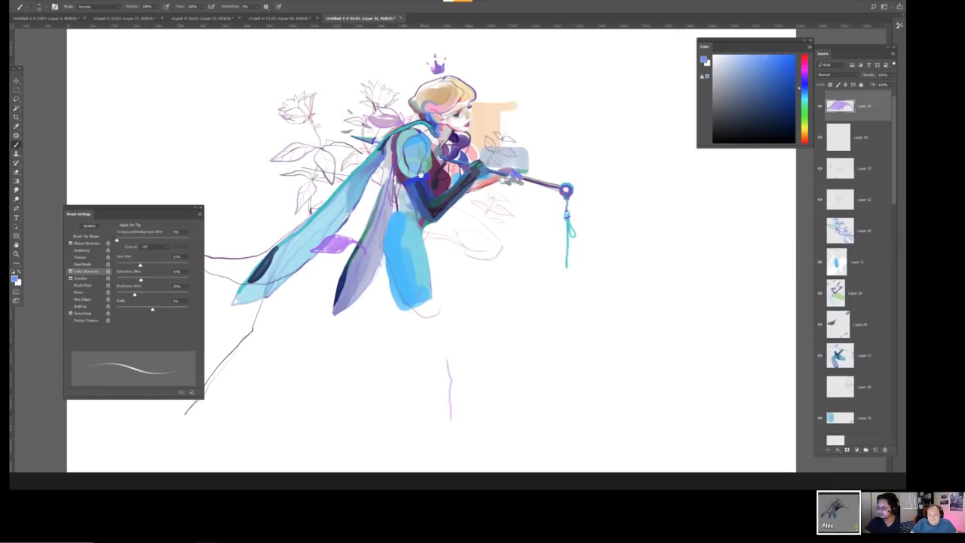
{"action": "scroll", "coordinate": [419, 174], "scroll_direction": "up", "scroll_amount": 2}
{"action": "left_click", "coordinate": [463, 197], "text": "alt"}
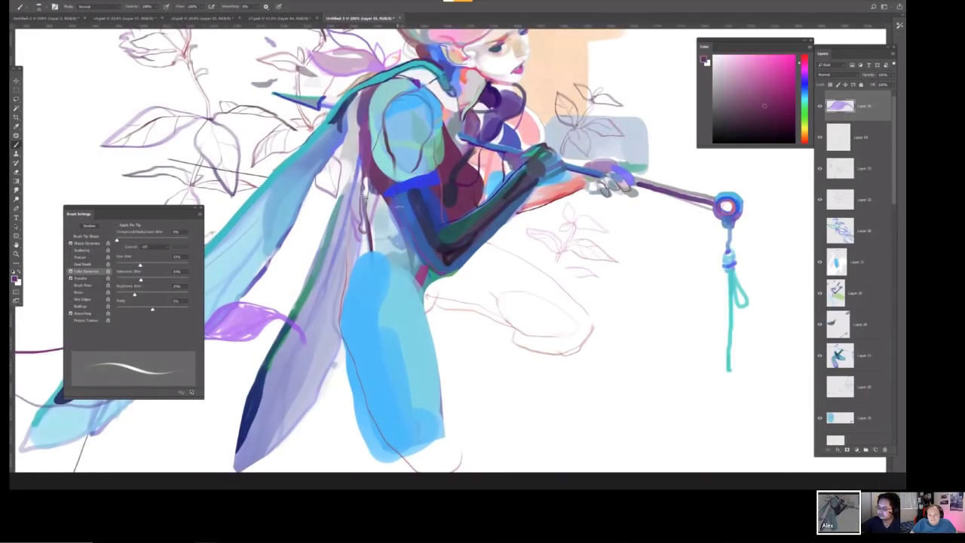
{"action": "mouse_move", "coordinate": [400, 215]}
{"action": "left_mouse_down"}
{"action": "mouse_move", "coordinate": [426, 266]}
{"action": "mouse_move", "coordinate": [386, 198]}
{"action": "left_mouse_up"}
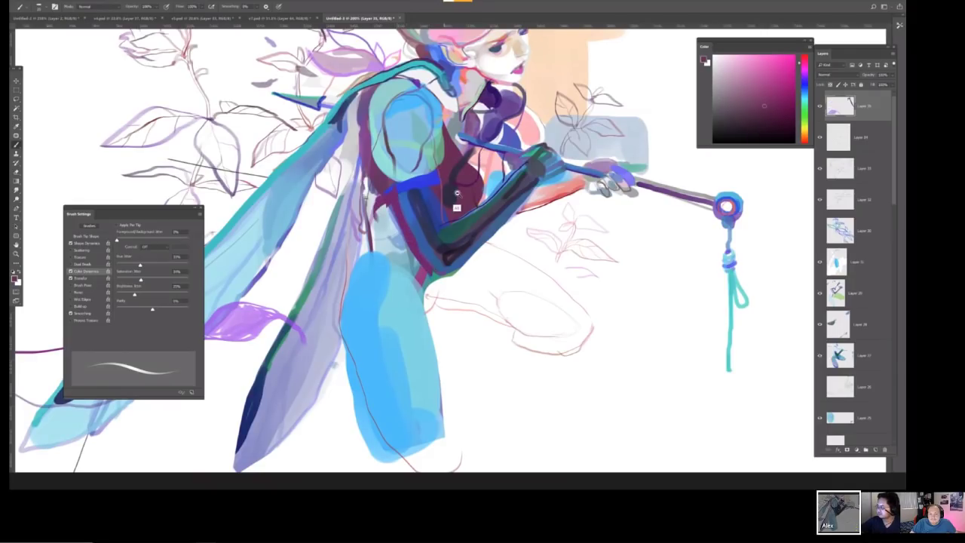
Sketch a small thin-lined blossom between the existing flowers and leaves behind the character's back.
{"action": "key", "text": "ctrl+0"}
{"action": "scroll", "coordinate": [460, 211], "scroll_direction": "up", "scroll_amount": 3}
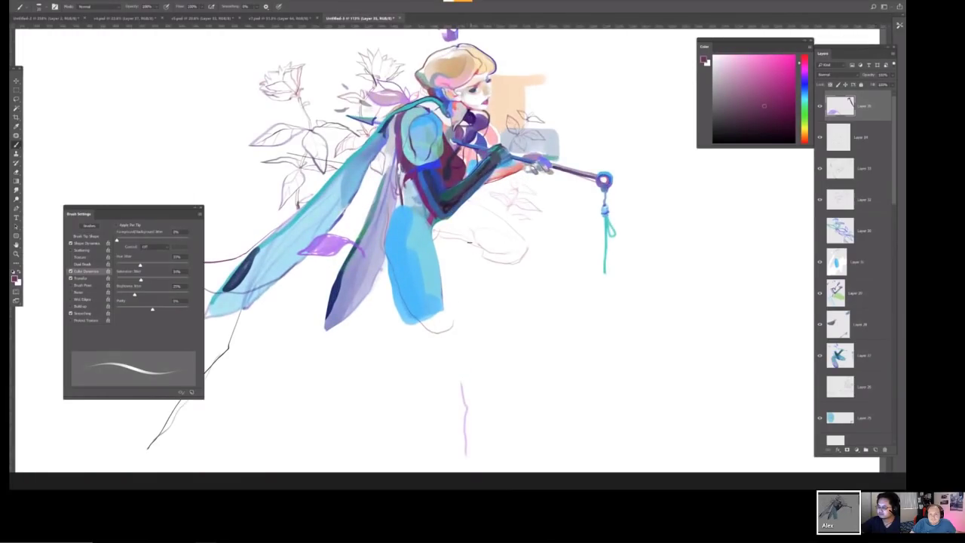
{"action": "left_click_drag", "start_coordinate": [449, 217], "coordinate": [481, 279]}
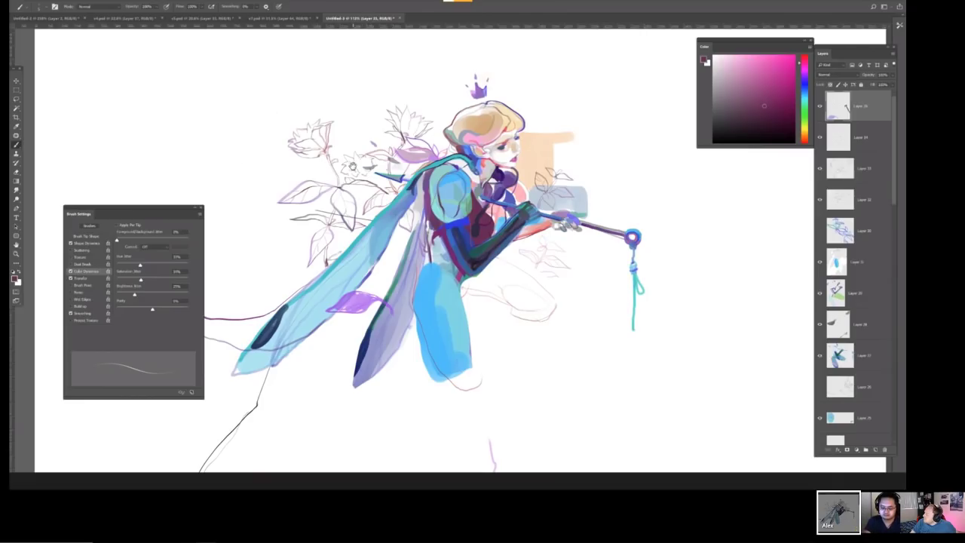
{"action": "left_click_drag", "start_coordinate": [352, 164], "coordinate": [384, 171]}
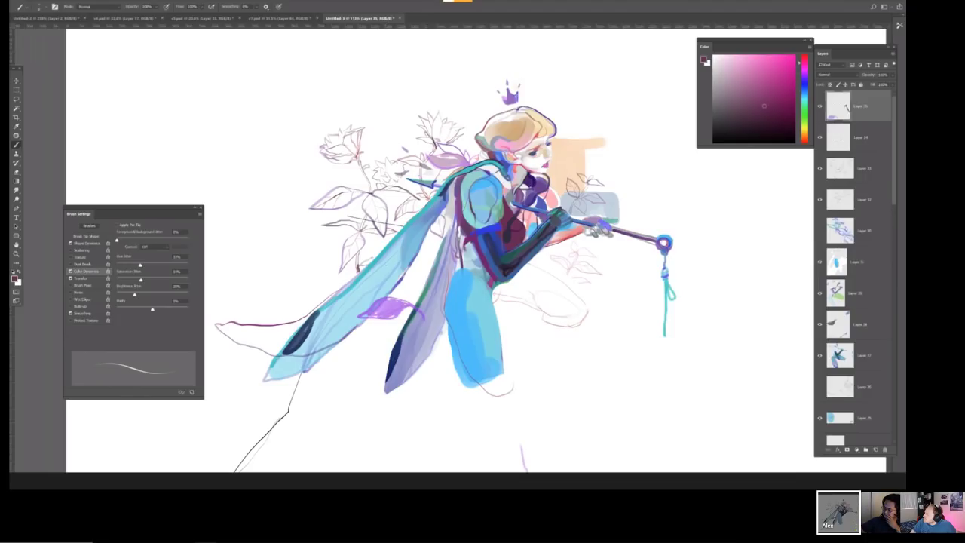
Draw thin vein lines along the length of the large blue wing and near its purple leaf.
{"action": "left_click_drag", "start_coordinate": [422, 211], "coordinate": [336, 293]}
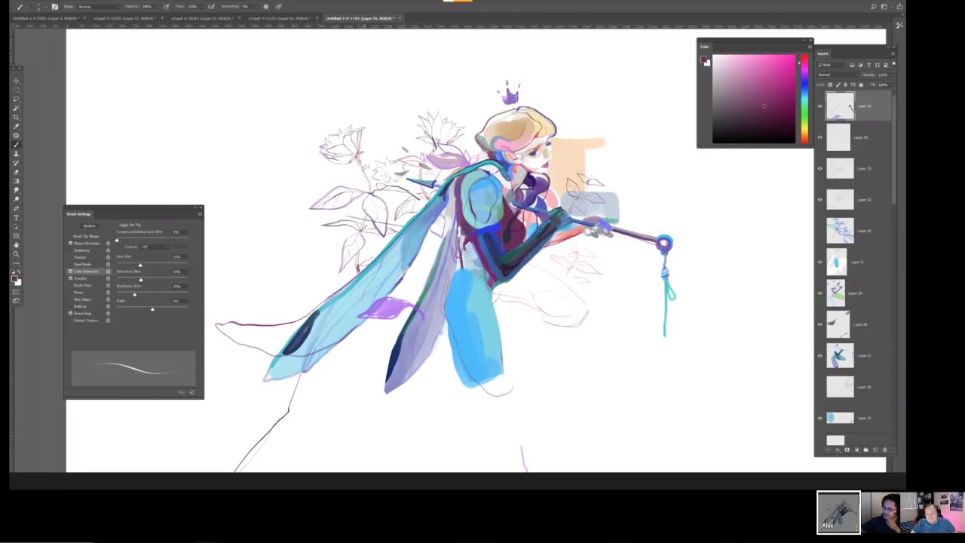
{"action": "mouse_move", "coordinate": [351, 315]}
{"action": "left_mouse_down"}
{"action": "mouse_move", "coordinate": [352, 331]}
{"action": "mouse_move", "coordinate": [316, 324]}
{"action": "mouse_move", "coordinate": [307, 350]}
{"action": "left_mouse_up"}
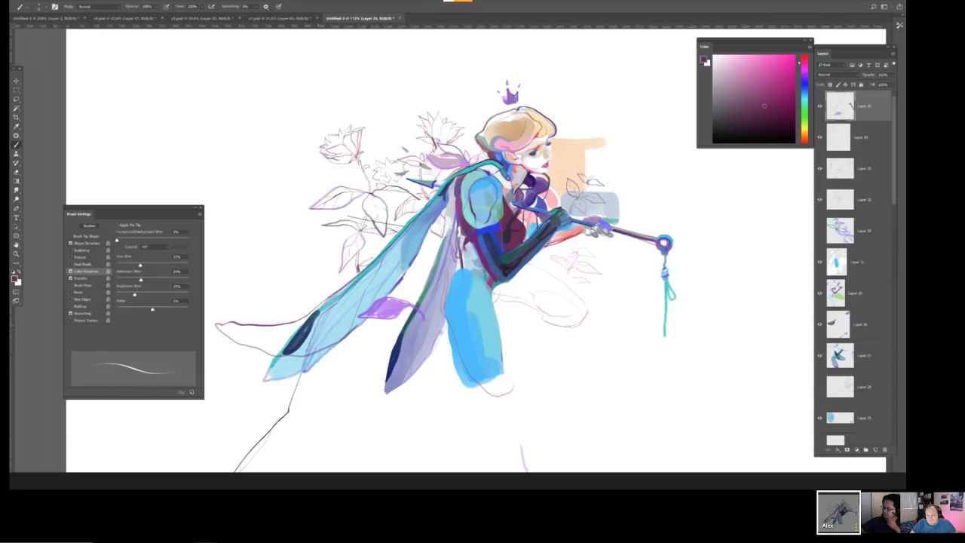
{"action": "left_click_drag", "start_coordinate": [365, 293], "coordinate": [363, 310]}
{"action": "left_click_drag", "start_coordinate": [409, 235], "coordinate": [405, 271]}
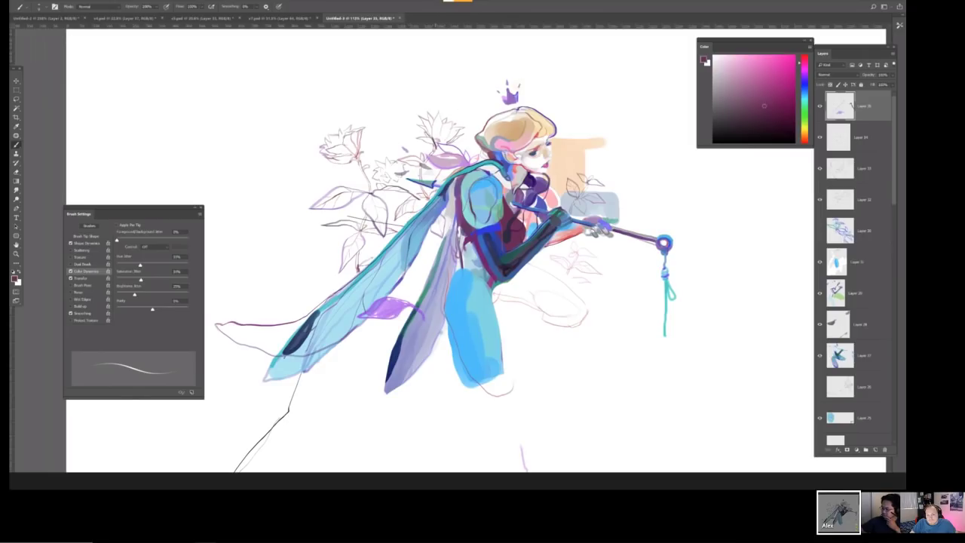
{"action": "left_click_drag", "start_coordinate": [425, 225], "coordinate": [420, 239]}
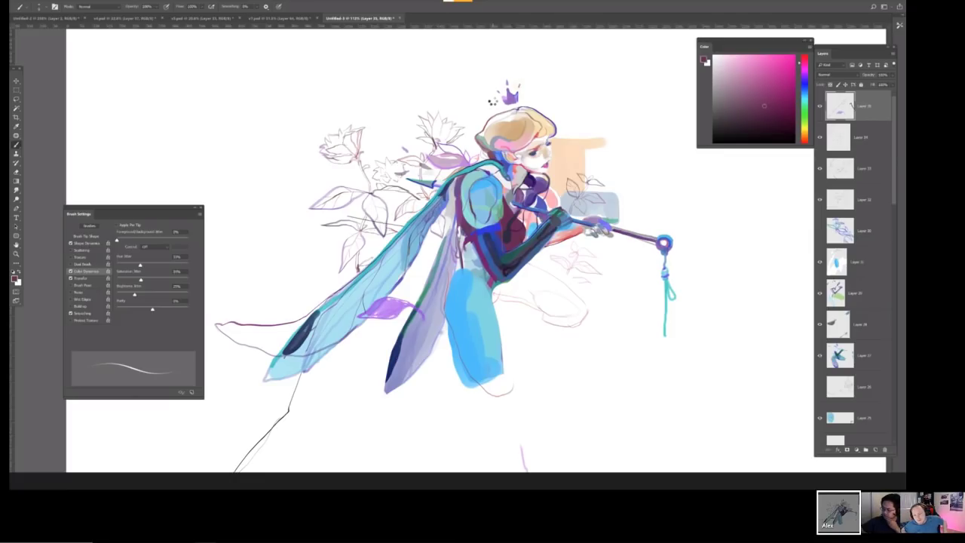
Flip the canvas horizontally and brush dark purple over the pointed spike behind the shoulder, undoing unwanted strokes.
{"action": "key", "text": "h"}
{"action": "left_click_drag", "start_coordinate": [491, 173], "coordinate": [448, 187]}
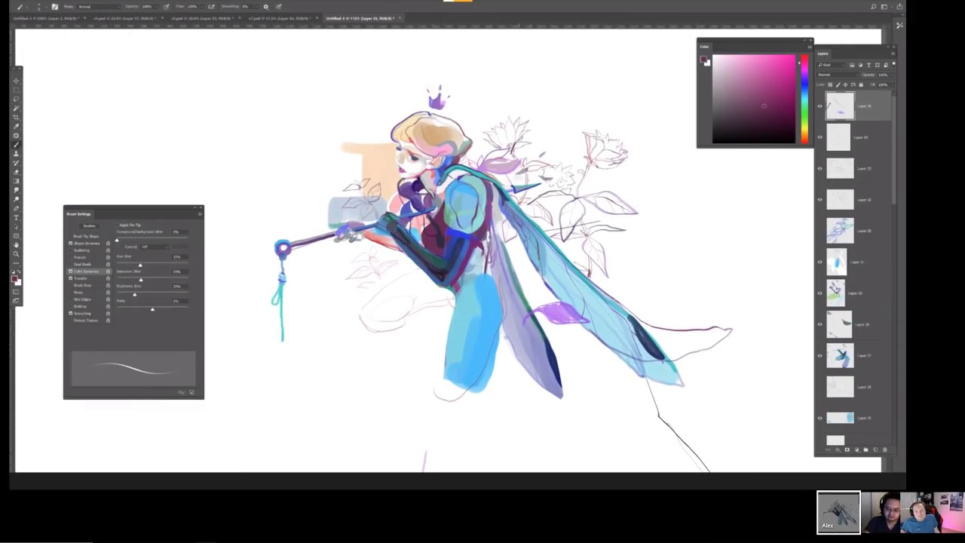
{"action": "mouse_move", "coordinate": [508, 187]}
{"action": "left_mouse_down"}
{"action": "mouse_move", "coordinate": [547, 182]}
{"action": "mouse_move", "coordinate": [530, 185]}
{"action": "left_mouse_up"}
{"action": "key", "text": "ctrl+z"}
{"action": "key", "text": "ctrl+z"}
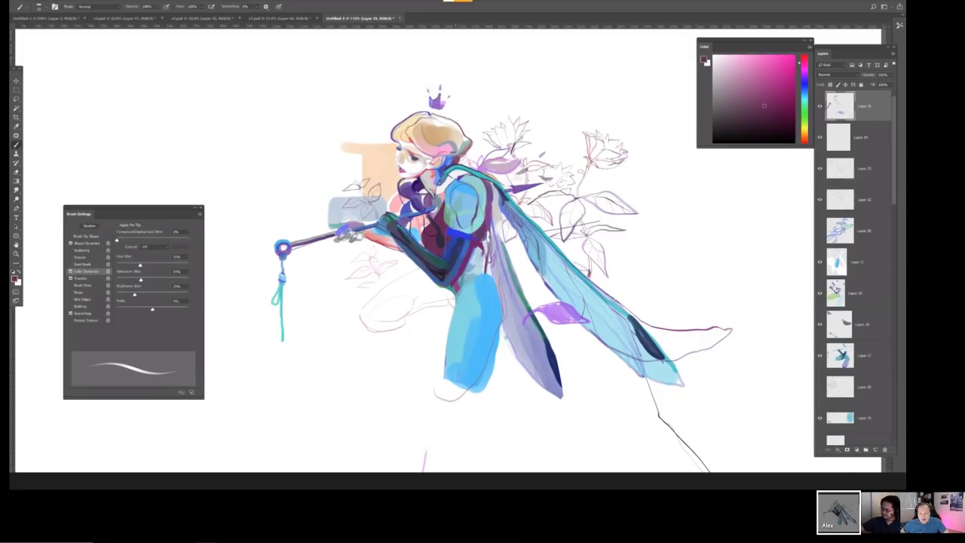
Review the whole figure and hide the top layer to compare the painting without its newest strokes.
{"action": "scroll", "coordinate": [391, 216], "scroll_direction": "down", "scroll_amount": 4}
{"action": "scroll", "coordinate": [386, 204], "scroll_direction": "up", "scroll_amount": 2}
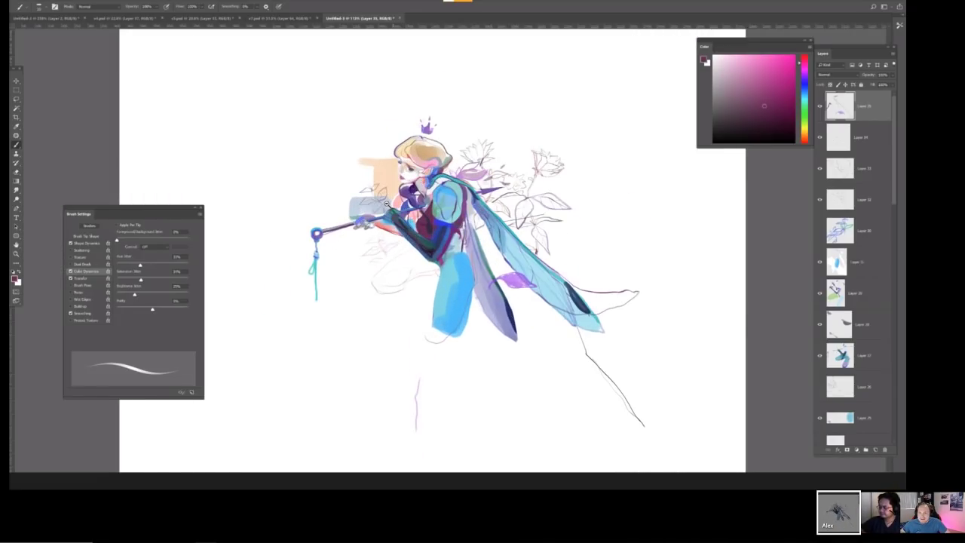
{"action": "scroll", "coordinate": [386, 204], "scroll_direction": "up", "scroll_amount": 2}
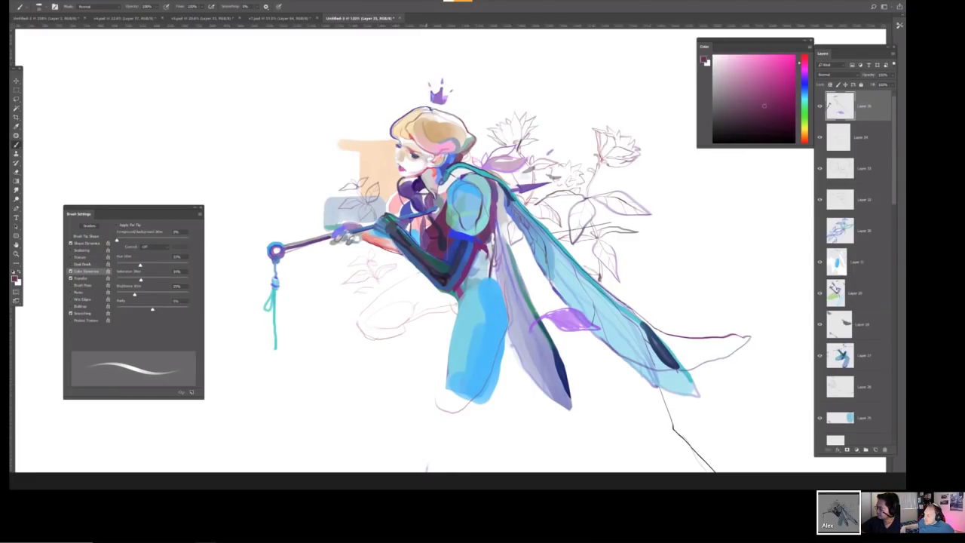
{"action": "left_click_drag", "start_coordinate": [487, 141], "coordinate": [494, 149]}
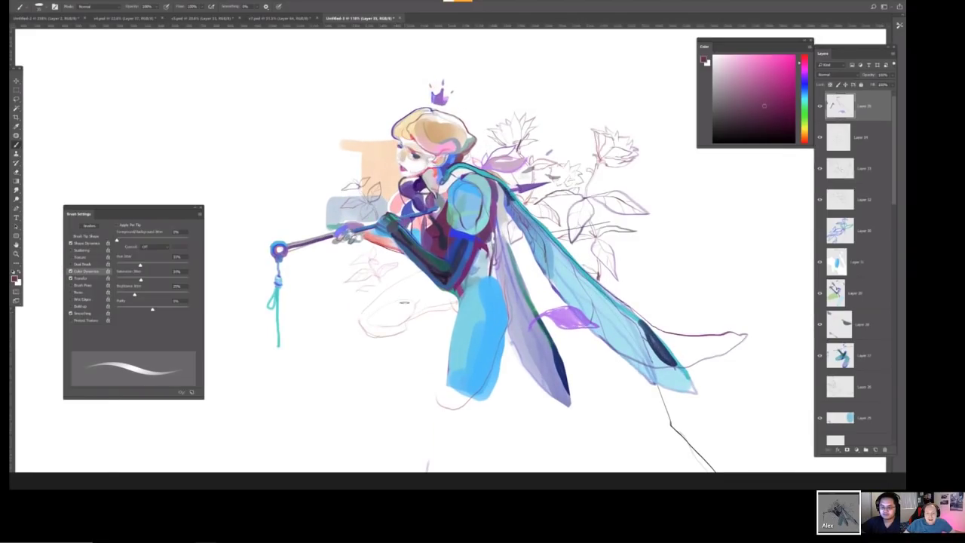
{"action": "left_click", "coordinate": [820, 106]}
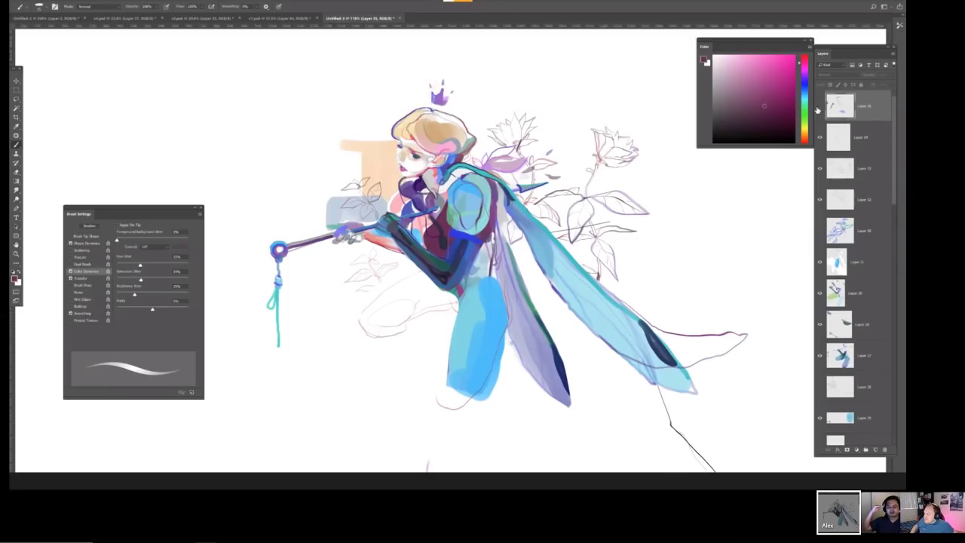
Show the top layer again and briefly toggle the layer beneath it to see what it contains.
{"action": "left_click", "coordinate": [819, 106]}
{"action": "left_click", "coordinate": [820, 136]}
{"action": "left_click", "coordinate": [821, 136]}
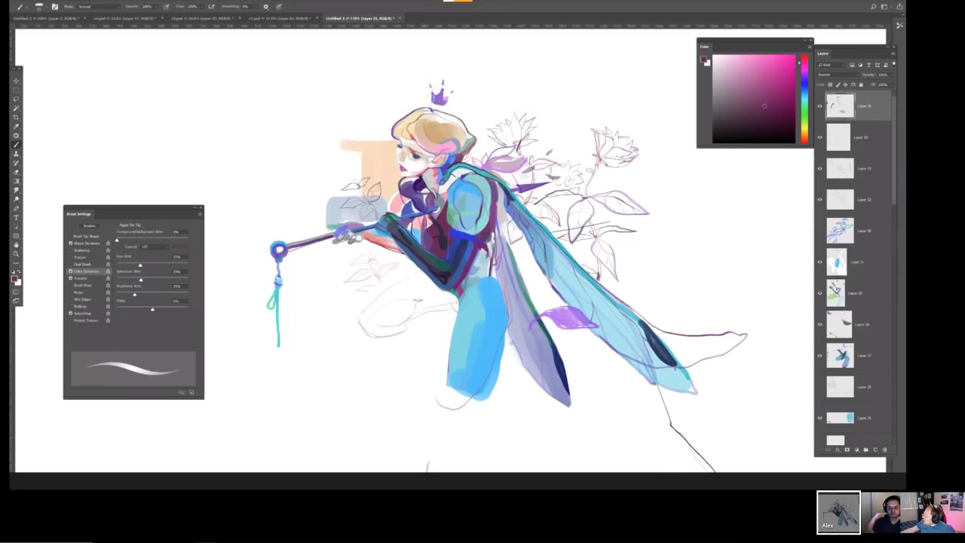
Lasso the bent knee's line sketch in front of the thigh and try to move it on the top layer.
{"action": "key", "text": "e"}
{"action": "key", "text": "l"}
{"action": "mouse_move", "coordinate": [404, 276]}
{"action": "left_mouse_down"}
{"action": "mouse_move", "coordinate": [420, 343]}
{"action": "mouse_move", "coordinate": [453, 311]}
{"action": "mouse_move", "coordinate": [422, 276]}
{"action": "left_mouse_up"}
{"action": "key", "text": "v"}
{"action": "left_click", "coordinate": [419, 290]}
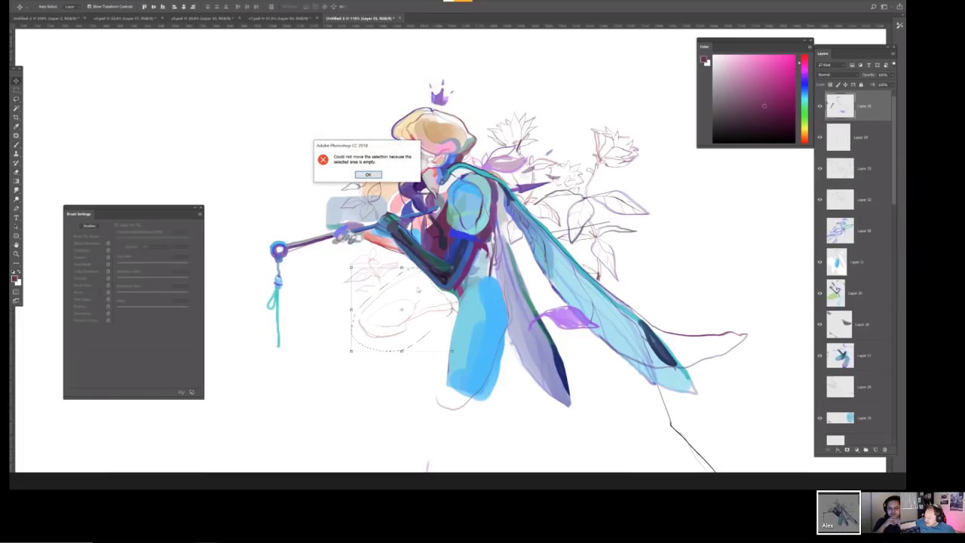
{"action": "left_click", "coordinate": [368, 174]}
Find the layer holding the knee sketch, move the selected lines slightly away from the body on it, and deselect.
{"action": "left_click", "coordinate": [850, 180]}
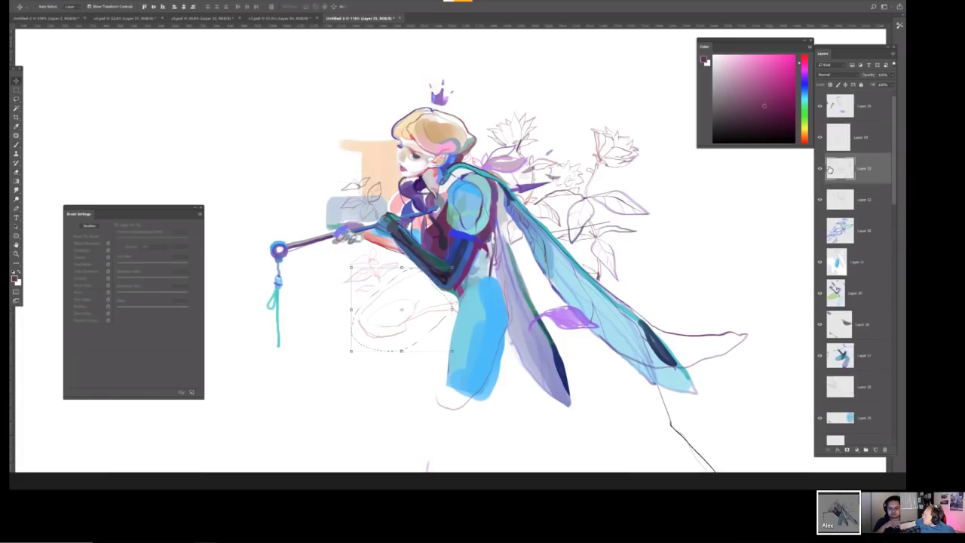
{"action": "left_click", "coordinate": [821, 174]}
{"action": "left_click", "coordinate": [843, 147]}
{"action": "left_click", "coordinate": [820, 140]}
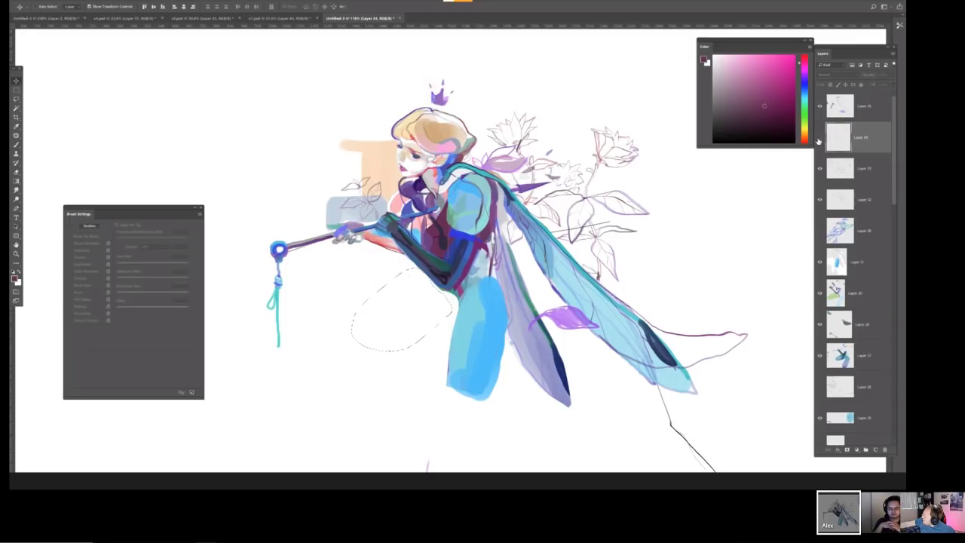
{"action": "left_click", "coordinate": [820, 140]}
{"action": "left_click_drag", "start_coordinate": [430, 324], "coordinate": [409, 333]}
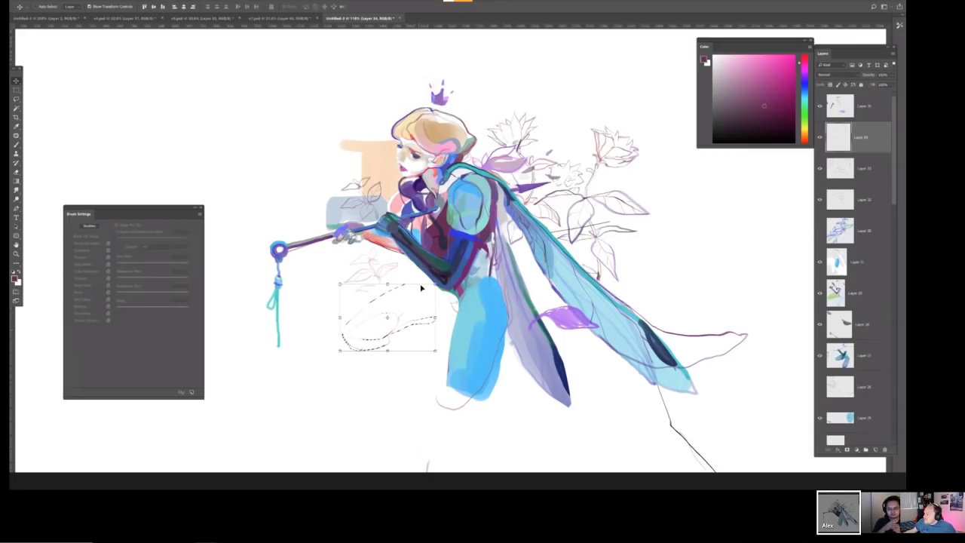
{"action": "key", "text": "ctrl+d"}
Try a darker contour line along the upper edge of the bent thigh and undo it.
{"action": "key", "text": "b"}
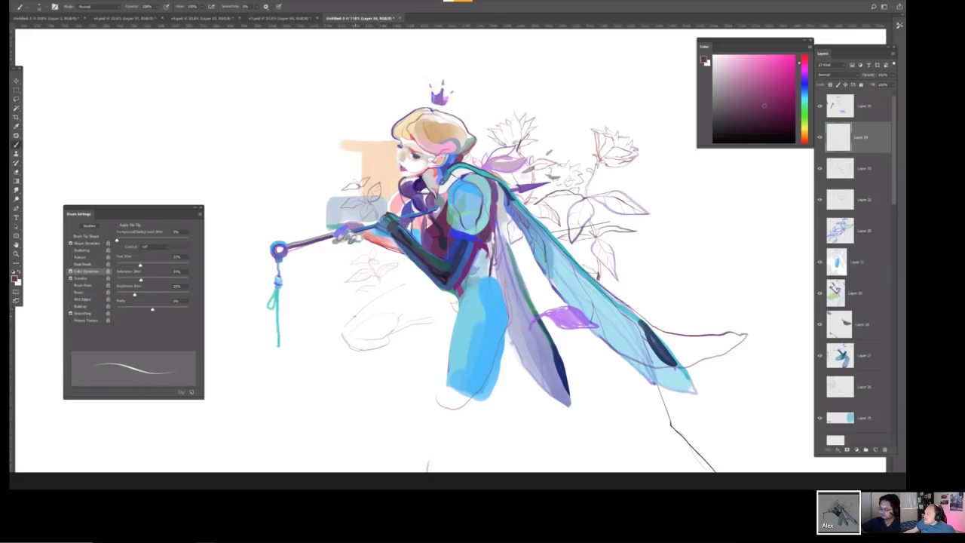
{"action": "left_click_drag", "start_coordinate": [353, 318], "coordinate": [393, 290]}
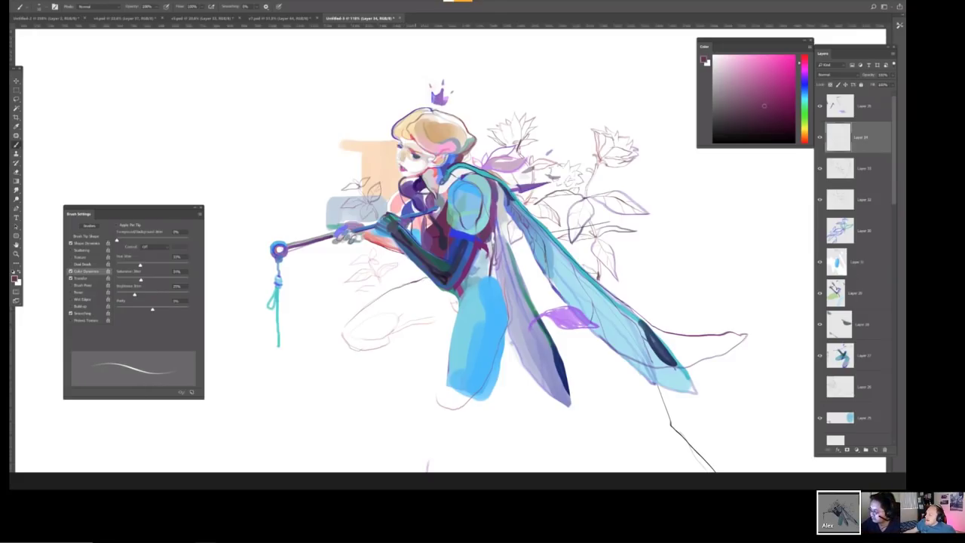
{"action": "key", "text": "ctrl+z"}
{"action": "key", "text": "l"}
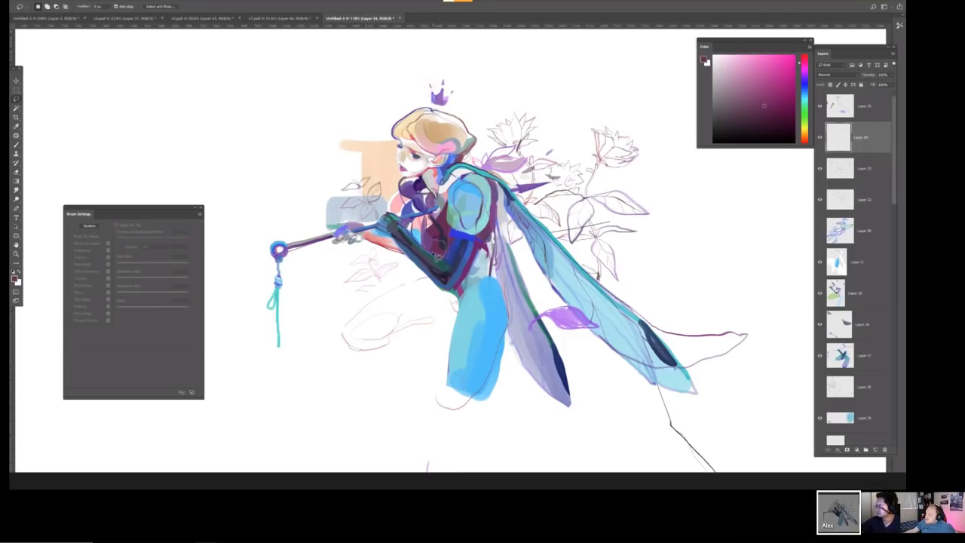
Sample light blue from the shoulder and paint a patch between the torso and the bent arm with a larger brush.
{"action": "left_click", "coordinate": [479, 219], "text": "alt"}
{"action": "key", "text": "bracketright"}
{"action": "key", "text": "bracketright"}
{"action": "key", "text": "bracketright"}
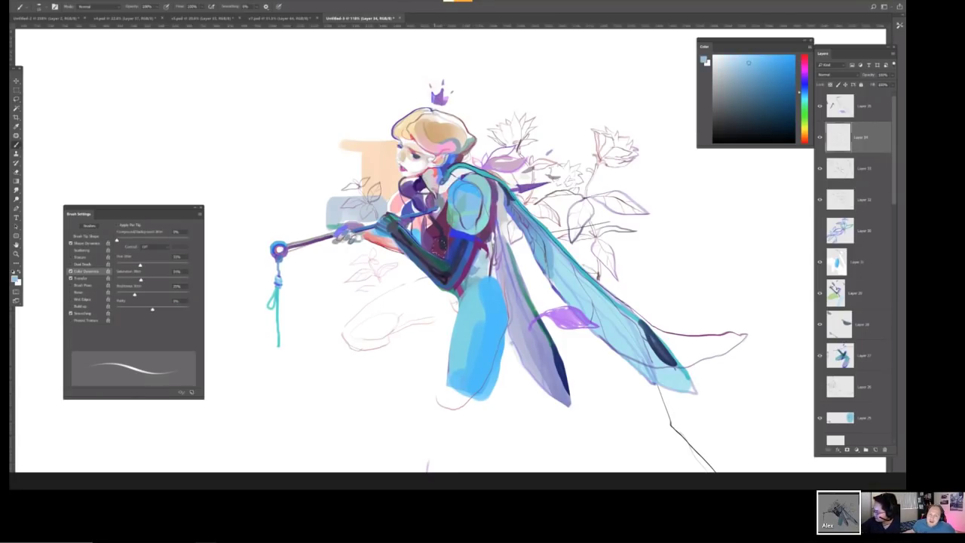
{"action": "left_click_drag", "start_coordinate": [431, 242], "coordinate": [445, 253]}
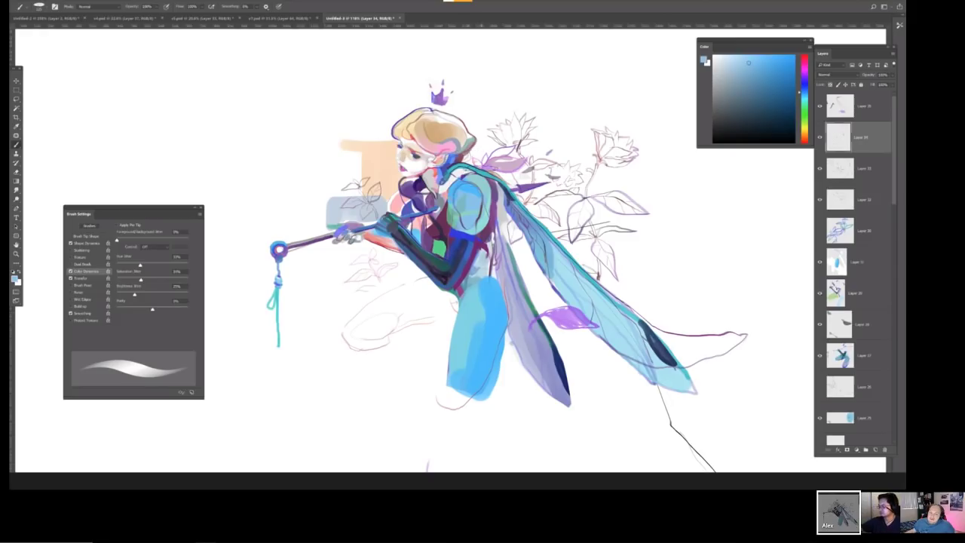
Check the whole figure mirrored and unmirrored while brushing over the patch between the torso and the bent arm.
{"action": "scroll", "coordinate": [467, 198], "scroll_direction": "down", "scroll_amount": 3}
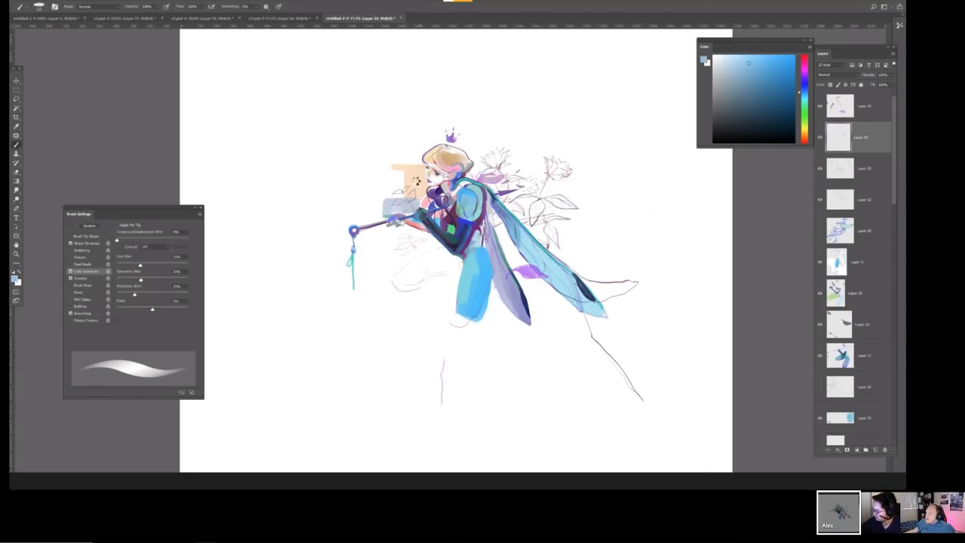
{"action": "key", "text": "h"}
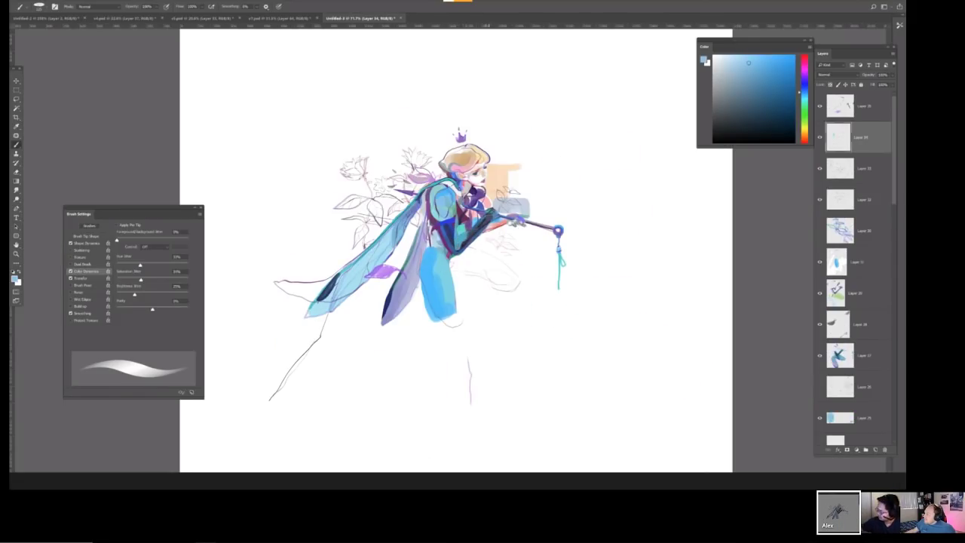
{"action": "key", "text": "h"}
{"action": "mouse_move", "coordinate": [449, 234]}
{"action": "left_mouse_down"}
{"action": "mouse_move", "coordinate": [475, 206]}
{"action": "mouse_move", "coordinate": [472, 227]}
{"action": "left_mouse_up"}
{"action": "left_click_drag", "start_coordinate": [504, 168], "coordinate": [523, 166]}
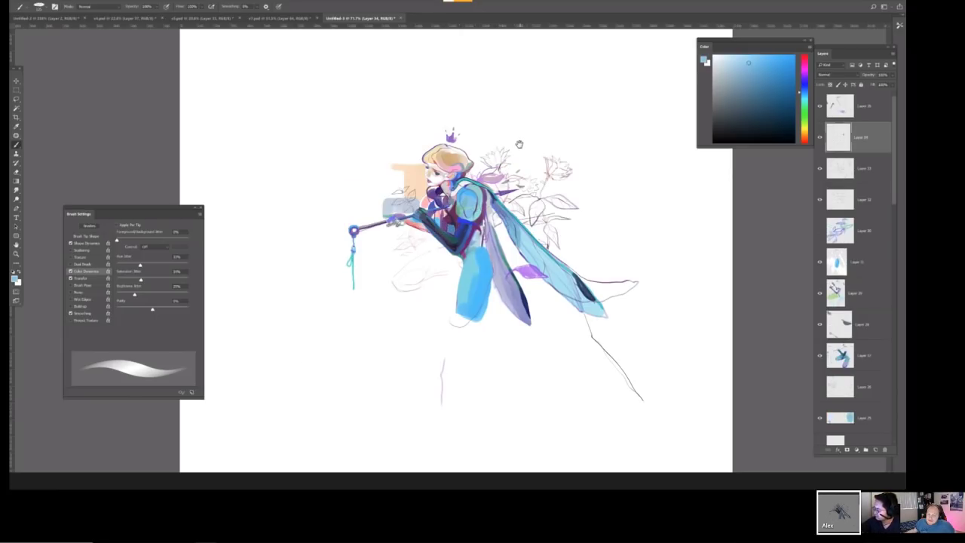
{"action": "key", "text": "ctrl+minus"}
{"action": "key", "text": "ctrl+plus"}
{"action": "key", "text": "ctrl+plus"}
Brush a small green accent at the waist, just above the blue thigh.
{"action": "key", "text": "bracketleft"}
{"action": "key", "text": "bracketleft"}
{"action": "key", "text": "bracketleft"}
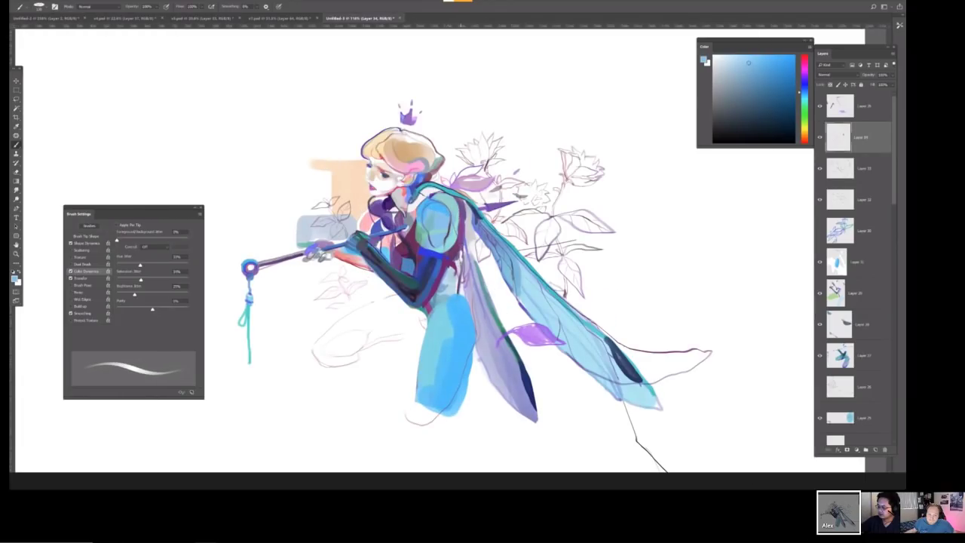
{"action": "mouse_move", "coordinate": [475, 231]}
{"action": "left_mouse_down"}
{"action": "mouse_move", "coordinate": [457, 315]}
{"action": "mouse_move", "coordinate": [426, 328]}
{"action": "left_mouse_up"}
{"action": "key", "text": "bracketright"}
{"action": "key", "text": "bracketright"}
{"action": "key", "text": "bracketright"}
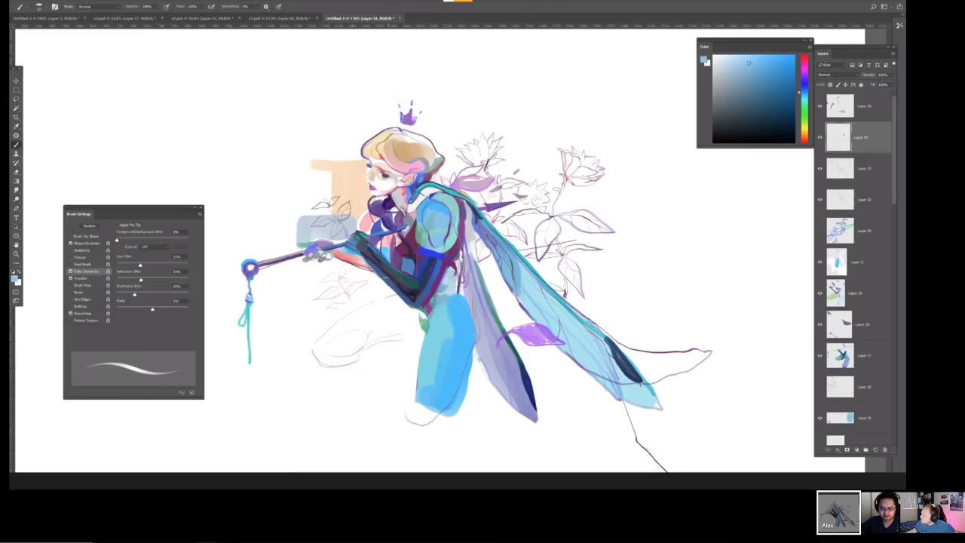
Sketch thin blue-green leaves and stems in front of the hip and beneath the pink blossom with a smaller brush.
{"action": "key", "text": "bracketleft"}
{"action": "key", "text": "bracketleft"}
{"action": "key", "text": "bracketleft"}
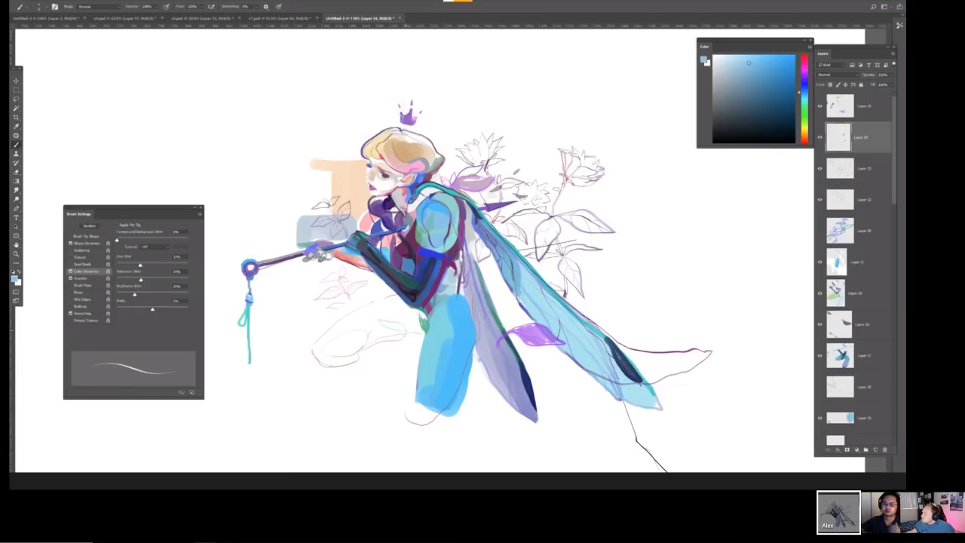
{"action": "mouse_move", "coordinate": [389, 322]}
{"action": "left_mouse_down"}
{"action": "mouse_move", "coordinate": [399, 311]}
{"action": "mouse_move", "coordinate": [412, 317]}
{"action": "left_mouse_up"}
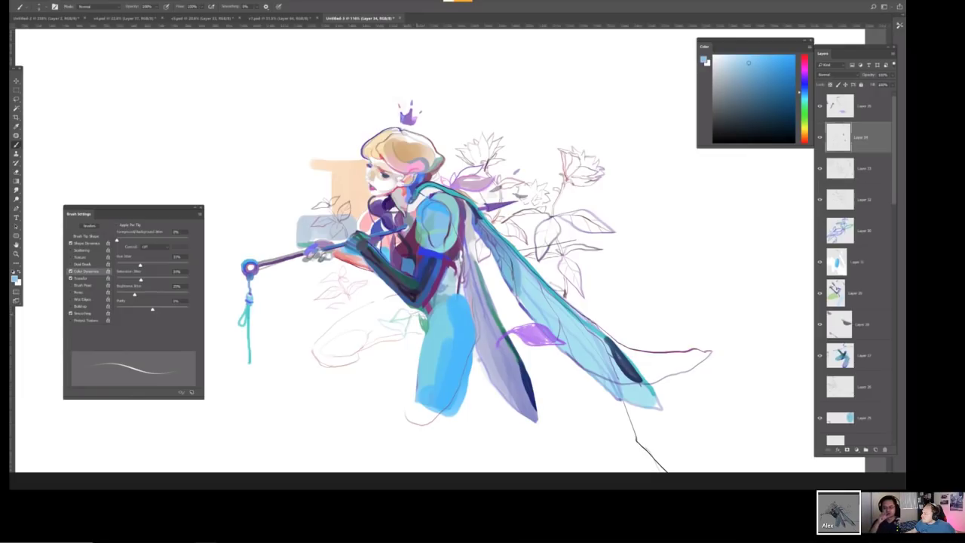
{"action": "left_click_drag", "start_coordinate": [408, 337], "coordinate": [394, 365]}
{"action": "left_click_drag", "start_coordinate": [392, 365], "coordinate": [408, 357]}
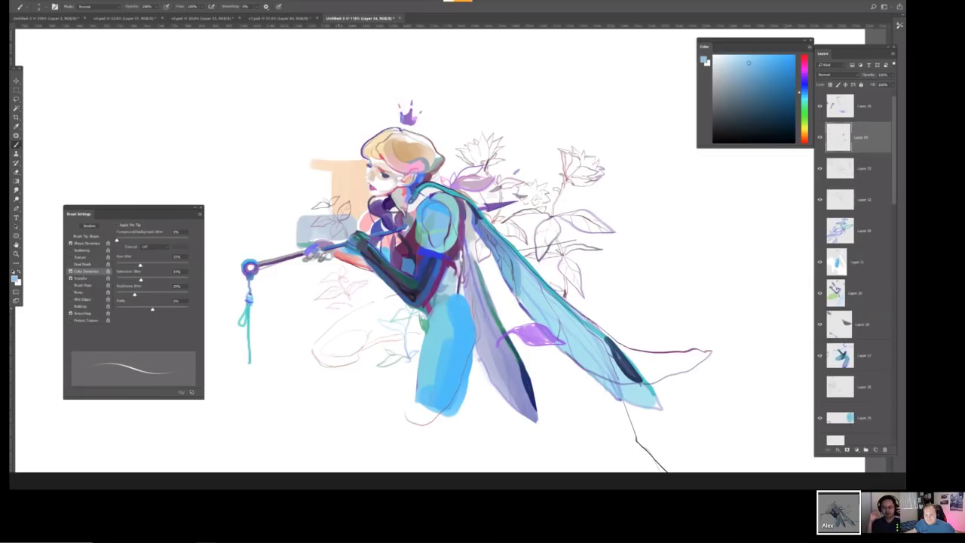
{"action": "left_click_drag", "start_coordinate": [338, 310], "coordinate": [360, 307]}
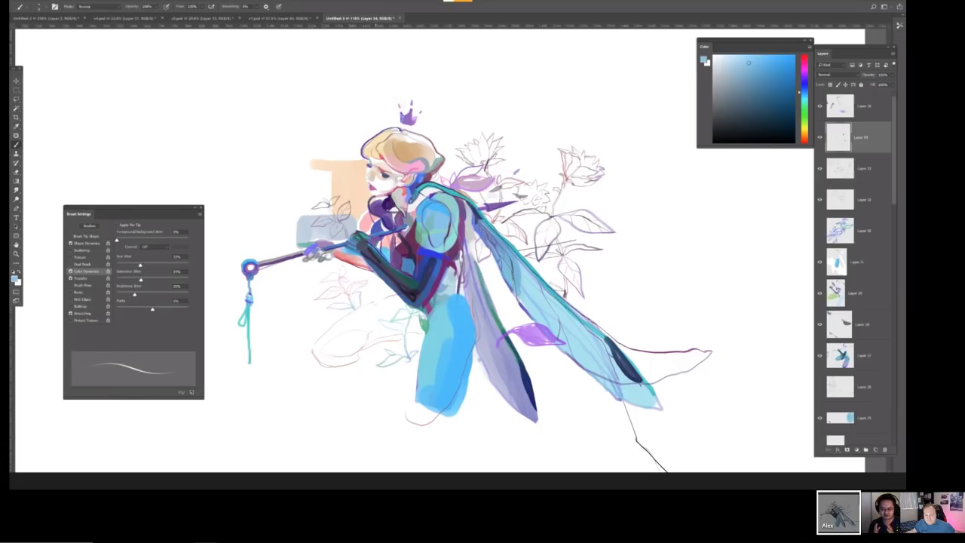
Flip the canvas horizontally, try bolder contour strokes around the blue thigh's end and under the bent knee, and undo them.
{"action": "left_click", "coordinate": [419, 137], "text": "alt"}
{"action": "left_click", "coordinate": [414, 136]}
{"action": "key", "text": "ctrl+shift+h"}
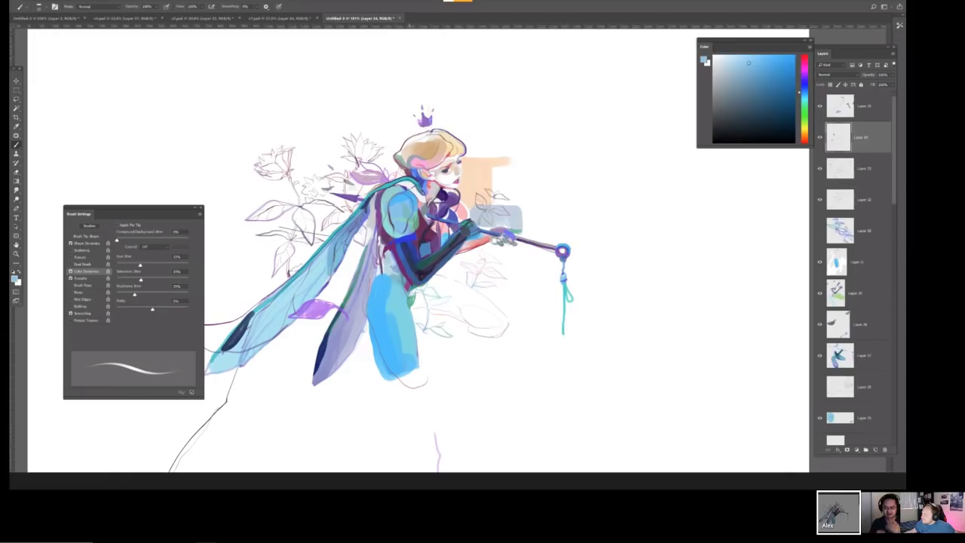
{"action": "mouse_move", "coordinate": [420, 354]}
{"action": "left_mouse_down"}
{"action": "mouse_move", "coordinate": [423, 369]}
{"action": "mouse_move", "coordinate": [395, 384]}
{"action": "mouse_move", "coordinate": [383, 368]}
{"action": "mouse_move", "coordinate": [417, 388]}
{"action": "left_mouse_up"}
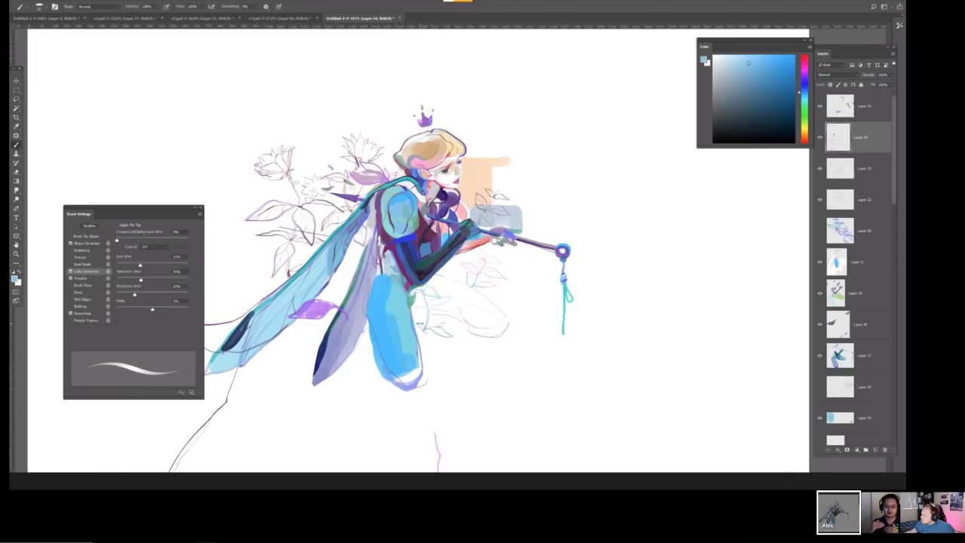
{"action": "left_click_drag", "start_coordinate": [436, 337], "coordinate": [480, 330]}
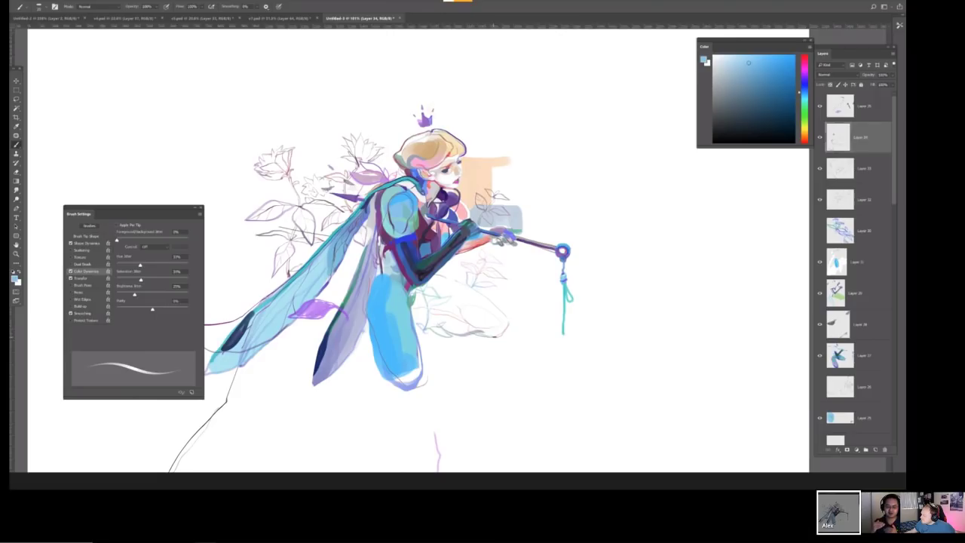
{"action": "key", "text": "ctrl+z"}
{"action": "key", "text": "ctrl+z"}
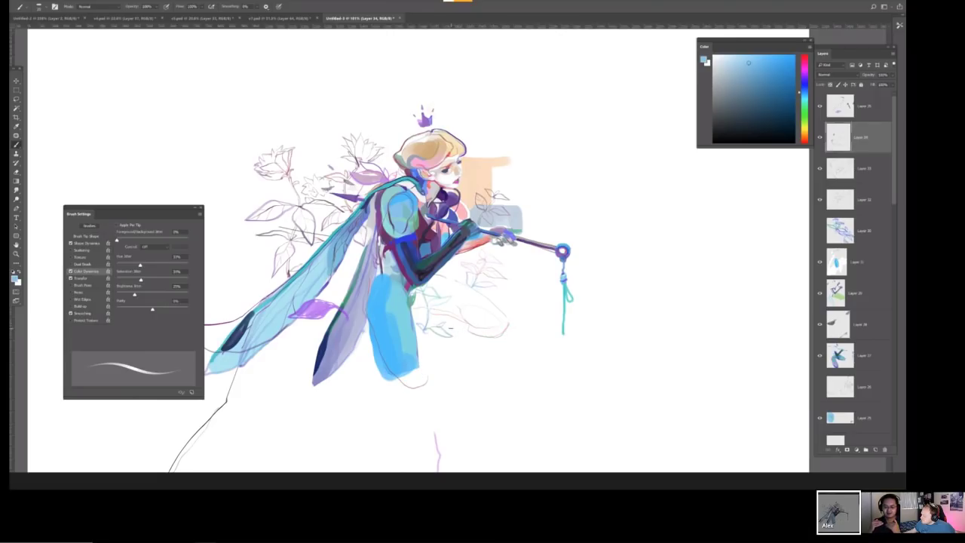
Restroke the bent knee's lower contour, erase its rounded tip, and flip the canvas back horizontally.
{"action": "mouse_move", "coordinate": [454, 329]}
{"action": "left_mouse_down"}
{"action": "mouse_move", "coordinate": [482, 332]}
{"action": "mouse_move", "coordinate": [508, 317]}
{"action": "left_mouse_up"}
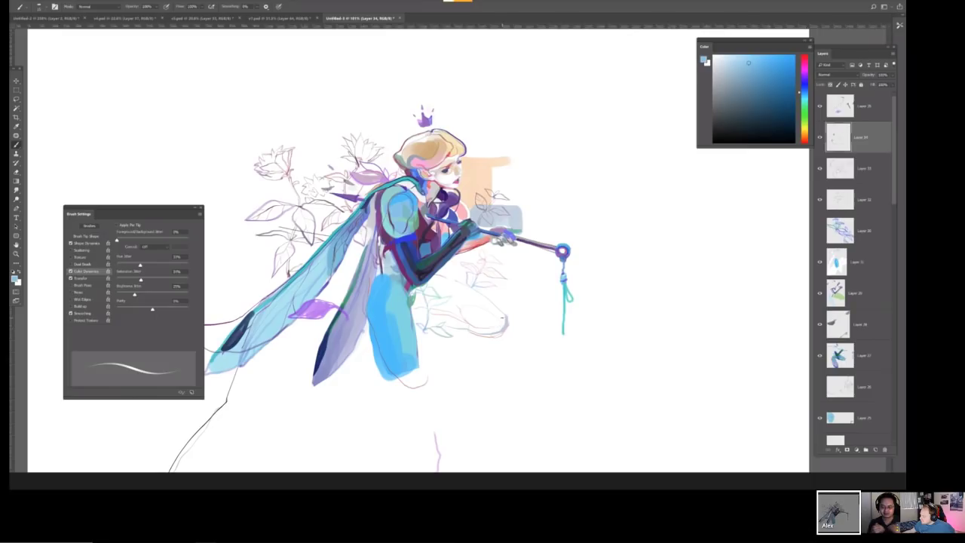
{"action": "key", "text": "e"}
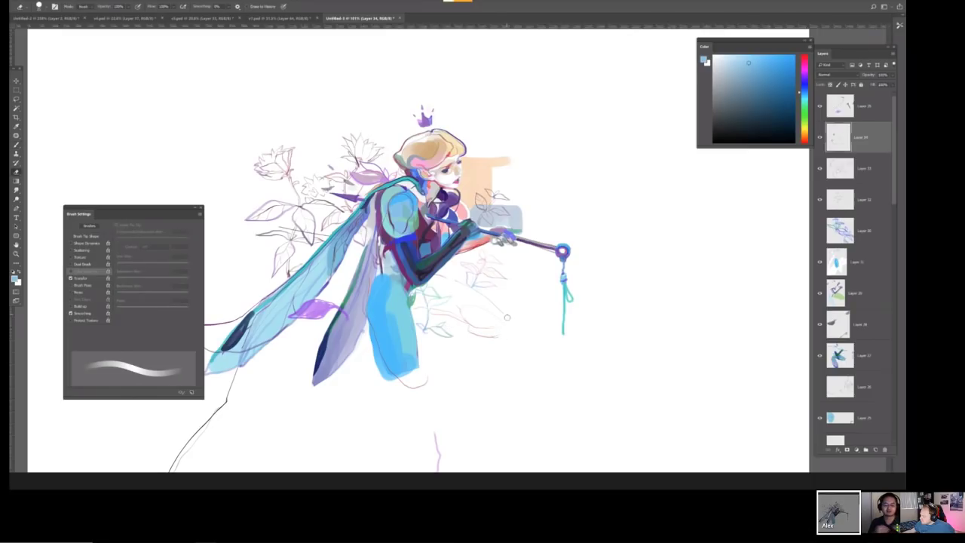
{"action": "key", "text": "ctrl+shift+h"}
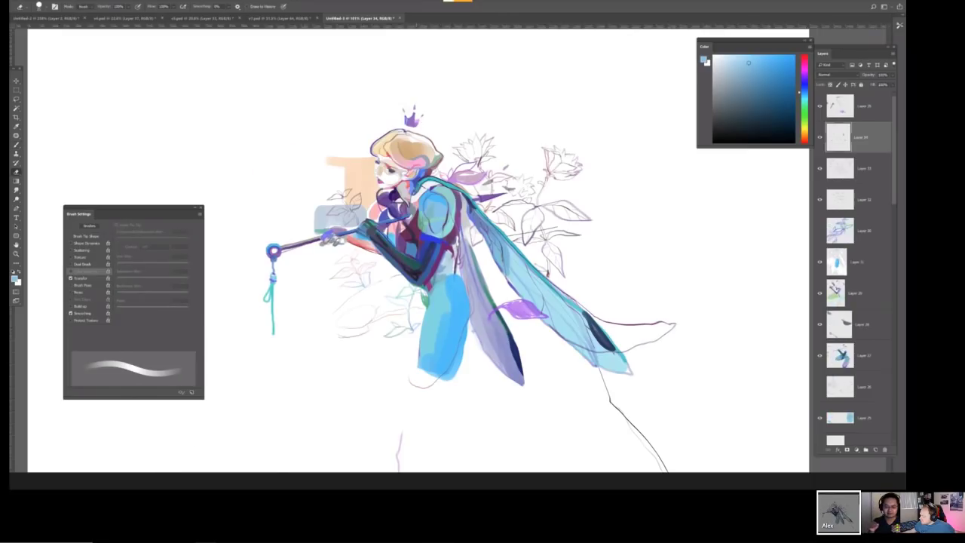
Sketch a thin-lined leafy branch with blue and purple leaves over the bent knee area, extending past the knee.
{"action": "key", "text": "b"}
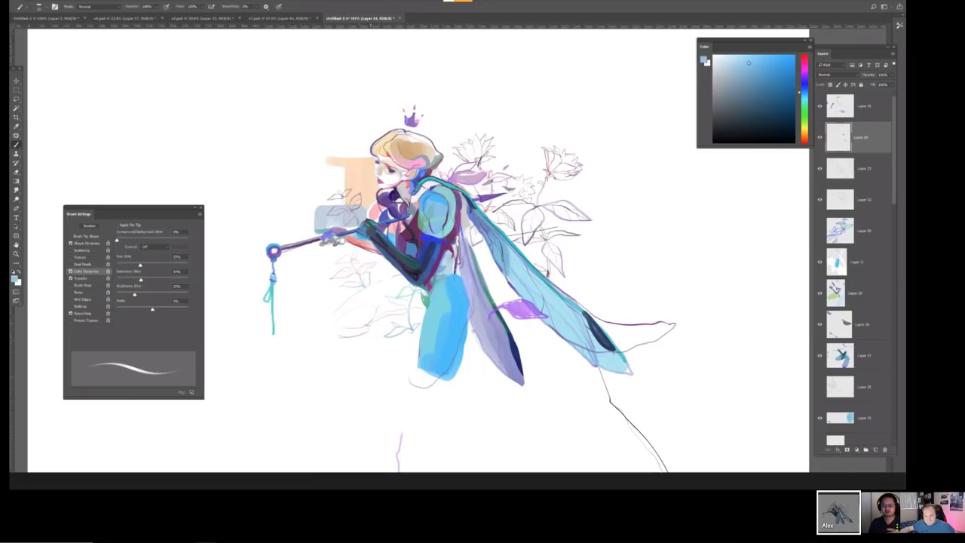
{"action": "mouse_move", "coordinate": [349, 333]}
{"action": "left_mouse_down"}
{"action": "mouse_move", "coordinate": [387, 320]}
{"action": "mouse_move", "coordinate": [357, 332]}
{"action": "left_mouse_up"}
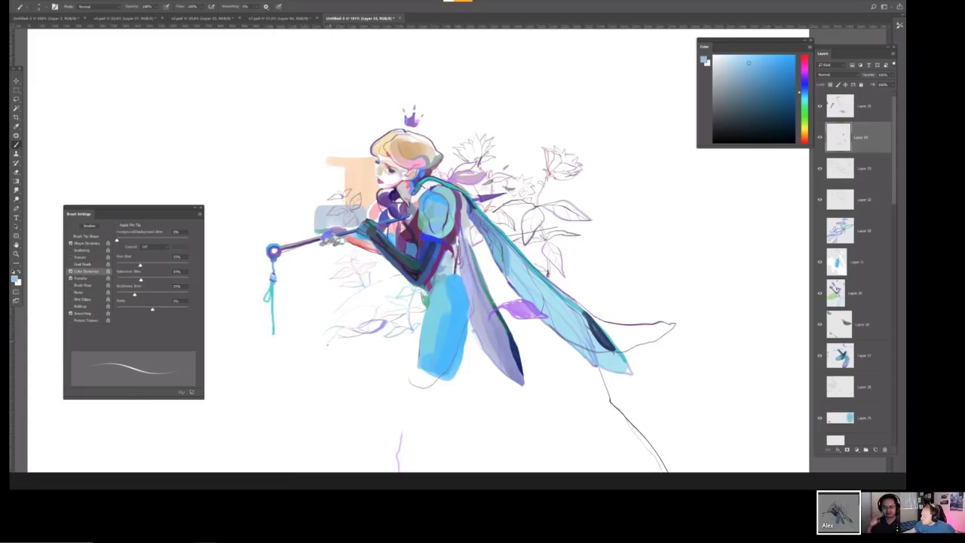
{"action": "mouse_move", "coordinate": [320, 344]}
{"action": "left_mouse_down"}
{"action": "mouse_move", "coordinate": [310, 352]}
{"action": "mouse_move", "coordinate": [330, 344]}
{"action": "left_mouse_up"}
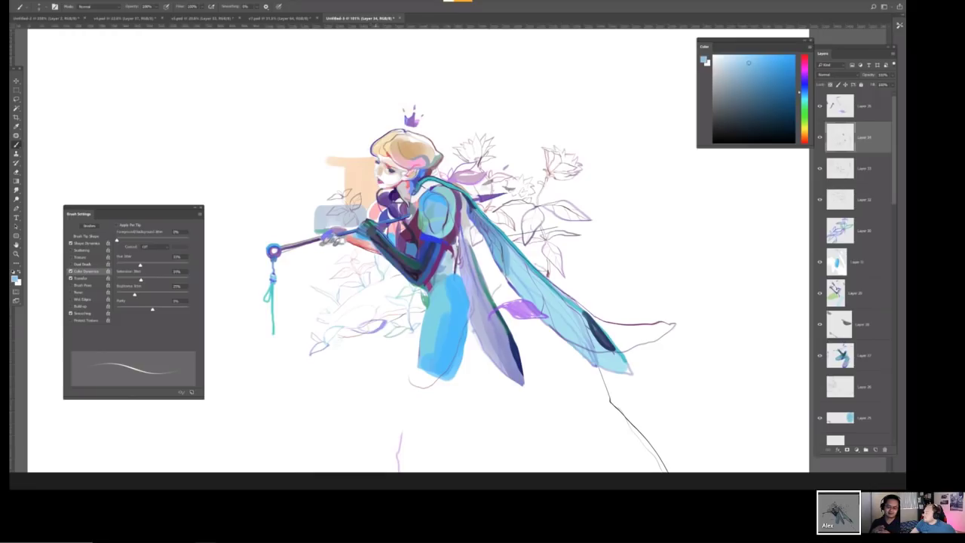
Flip the canvas horizontally, sketch a long curved contour behind the thigh across the wings, and add a new empty layer.
{"action": "scroll", "coordinate": [382, 171], "scroll_direction": "up", "scroll_amount": 5}
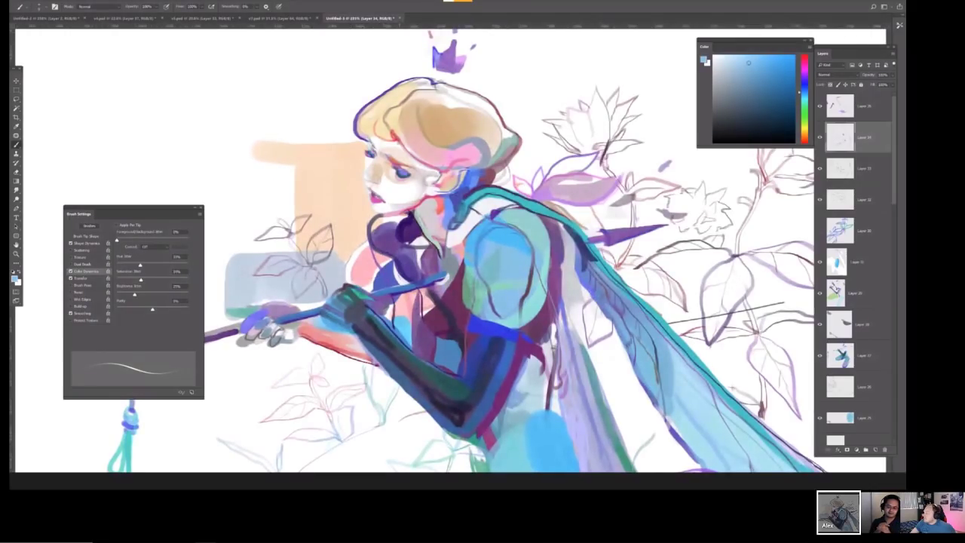
{"action": "scroll", "coordinate": [414, 175], "scroll_direction": "down", "scroll_amount": 5}
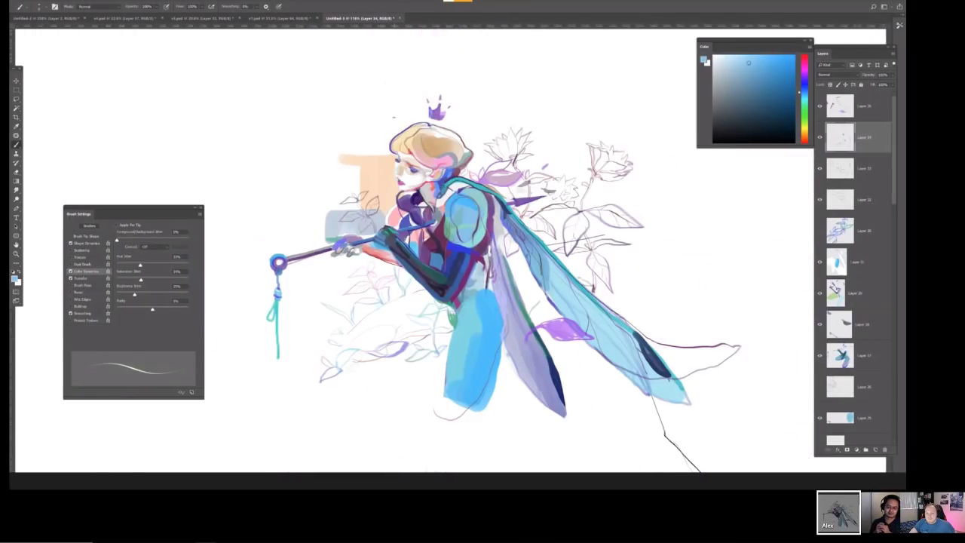
{"action": "key", "text": "ctrl+shift+h"}
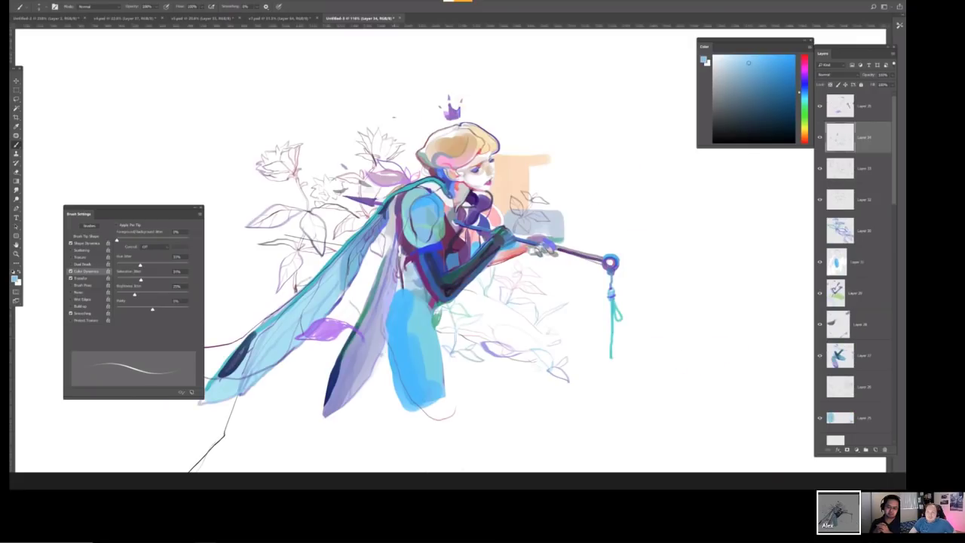
{"action": "scroll", "coordinate": [580, 231], "scroll_direction": "down", "scroll_amount": 3}
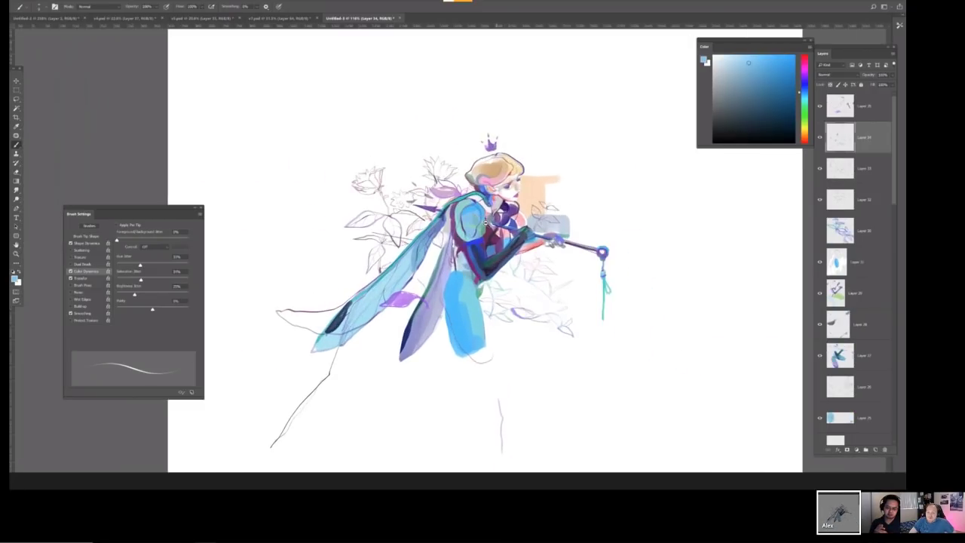
{"action": "scroll", "coordinate": [498, 224], "scroll_direction": "up", "scroll_amount": 1}
{"action": "left_click_drag", "start_coordinate": [387, 350], "coordinate": [321, 374]}
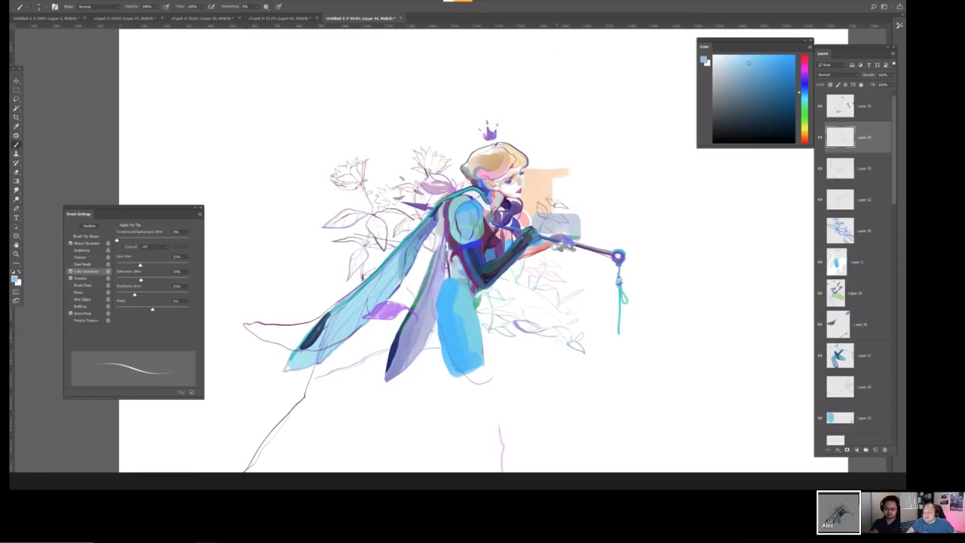
{"action": "key", "text": "ctrl+shift+n"}
{"action": "key", "text": "Return"}
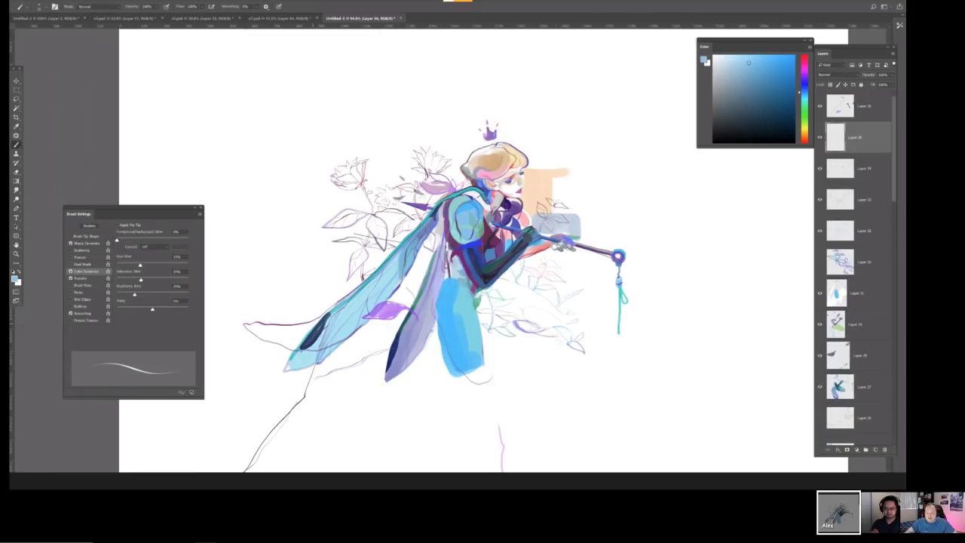
Sample the wing tip's dark navy, paint a dark pointed shape beside the tip, and stroke a dark contour along the thigh's back edge.
{"action": "left_click", "coordinate": [319, 342], "text": "alt"}
{"action": "left_click_drag", "start_coordinate": [335, 310], "coordinate": [300, 326]}
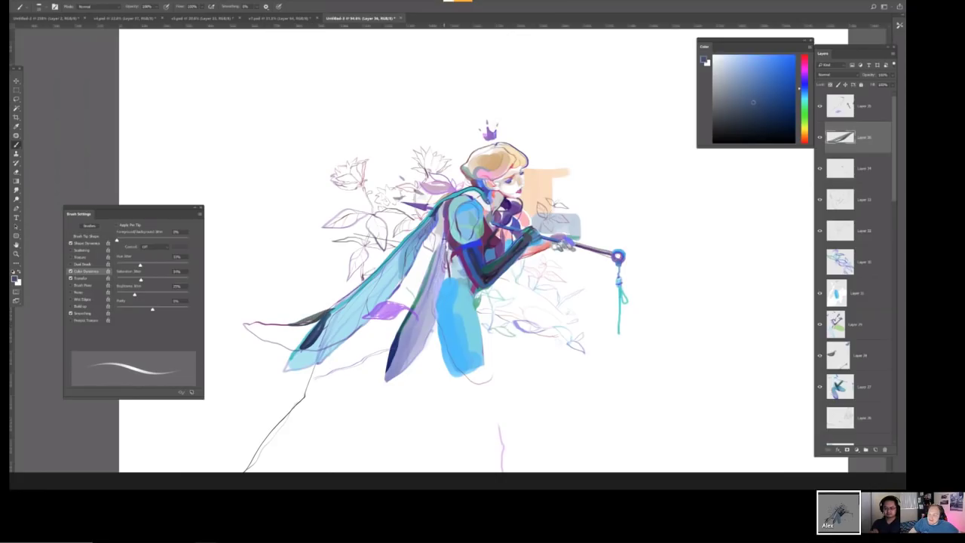
{"action": "left_click_drag", "start_coordinate": [439, 318], "coordinate": [448, 355]}
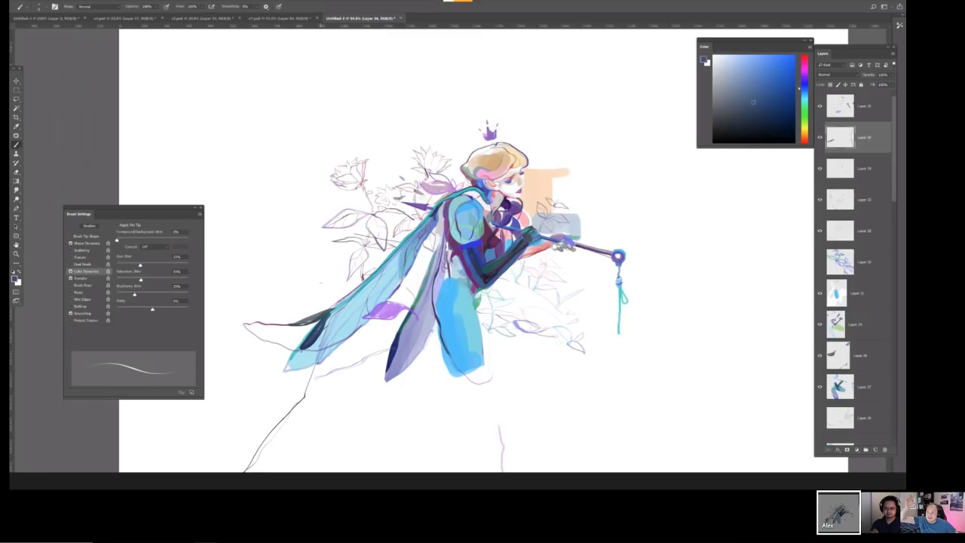
Sketch a thin-lined sprig of small leaves just above the dark wing tip.
{"action": "left_click_drag", "start_coordinate": [322, 285], "coordinate": [331, 290]}
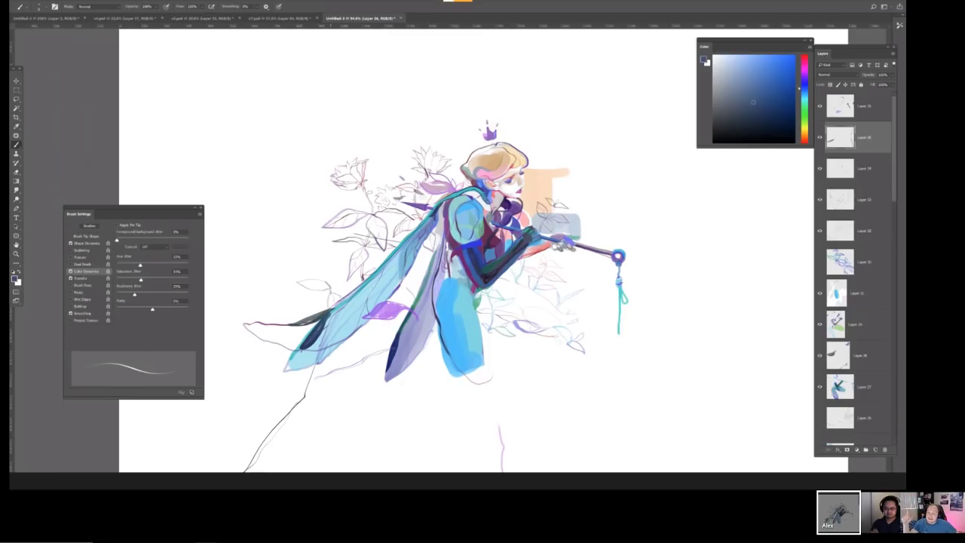
{"action": "left_click_drag", "start_coordinate": [333, 287], "coordinate": [345, 291]}
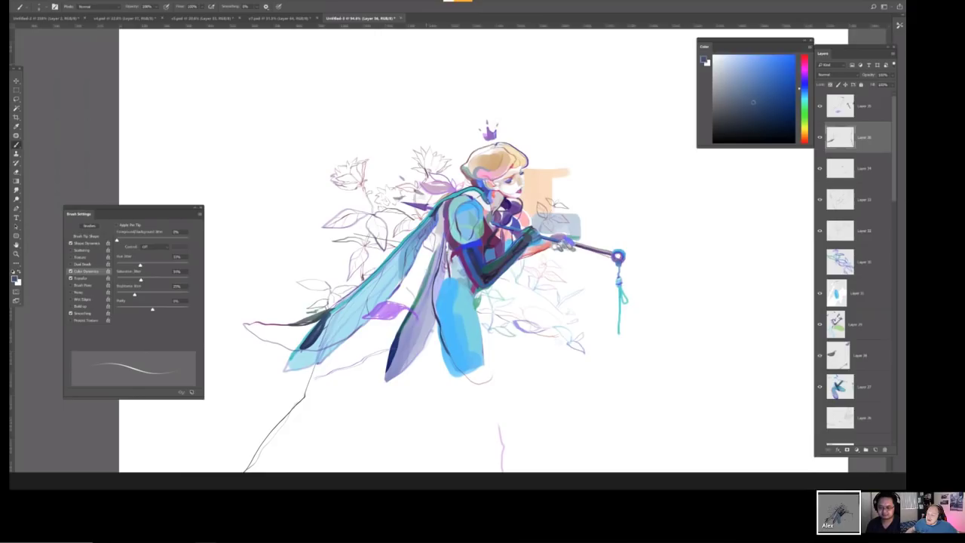
{"action": "key", "text": "e"}
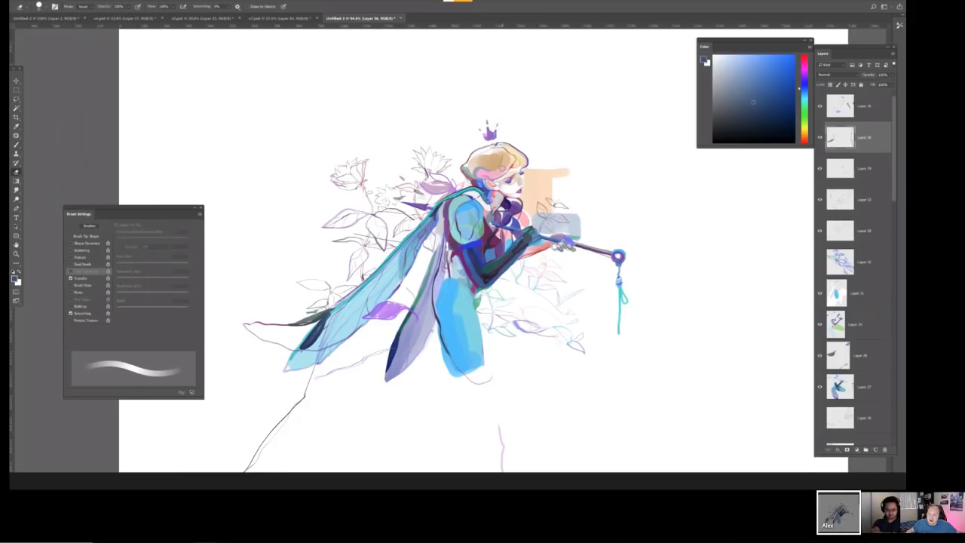
{"action": "scroll", "coordinate": [472, 224], "scroll_direction": "down", "scroll_amount": 3}
{"action": "scroll", "coordinate": [471, 224], "scroll_direction": "up", "scroll_amount": 3}
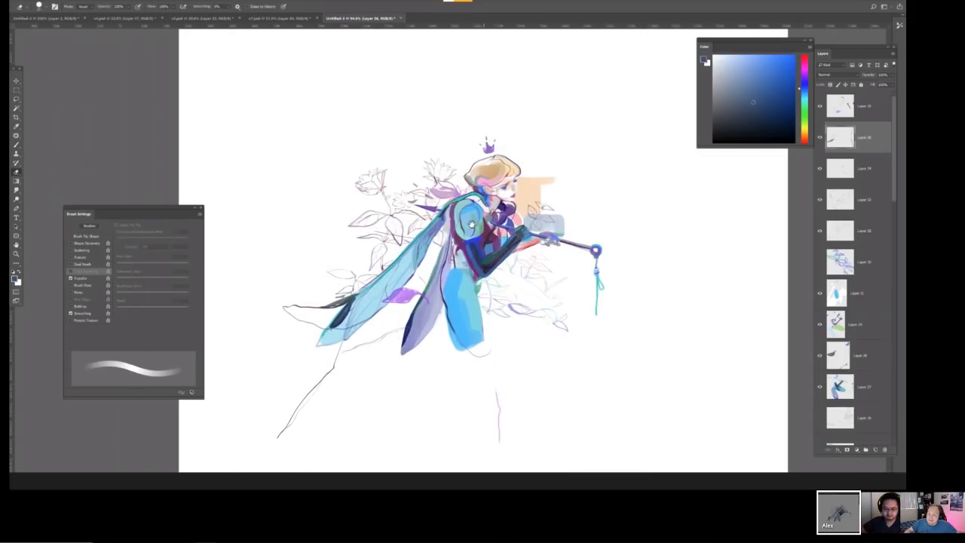
{"action": "scroll", "coordinate": [531, 236], "scroll_direction": "up", "scroll_amount": 5}
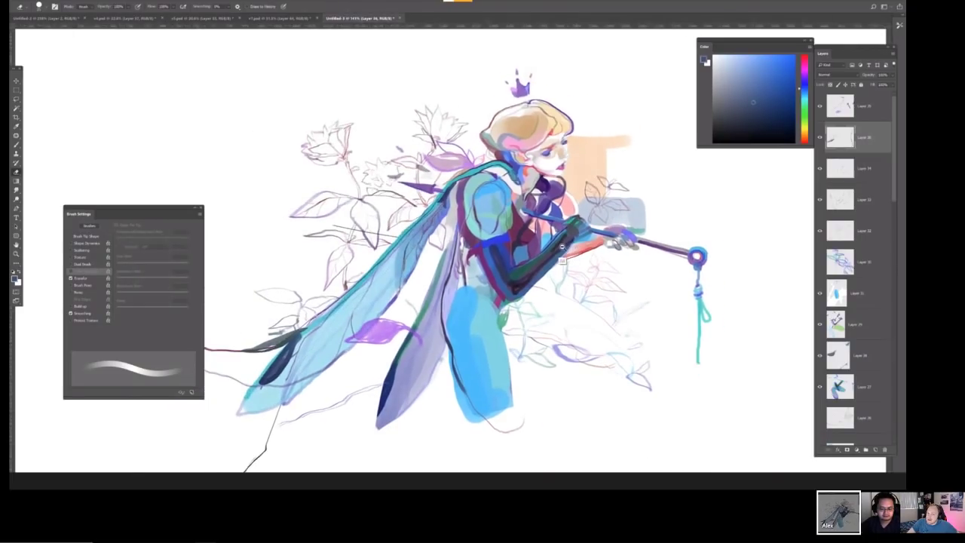
{"action": "scroll", "coordinate": [561, 247], "scroll_direction": "down", "scroll_amount": 2}
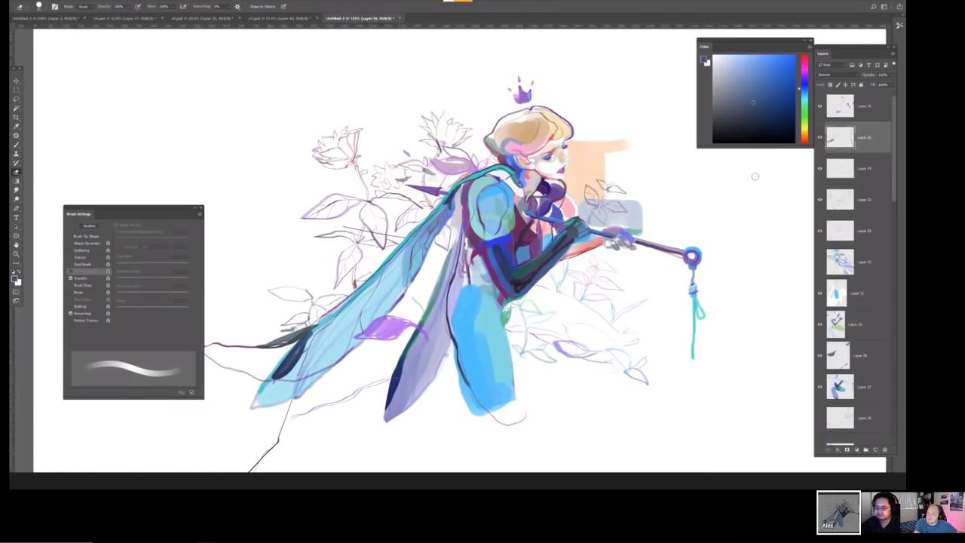
Toggle the visibility of the layer holding the leafy branches in front of the thigh to compare the drawing with and without them.
{"action": "left_click", "coordinate": [819, 168]}
{"action": "left_click", "coordinate": [819, 170]}
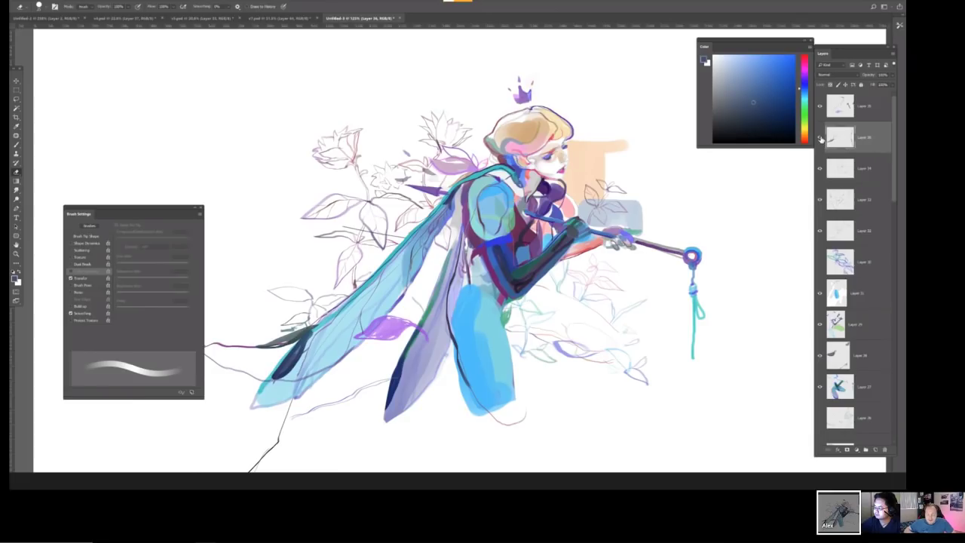
{"action": "left_click", "coordinate": [820, 168]}
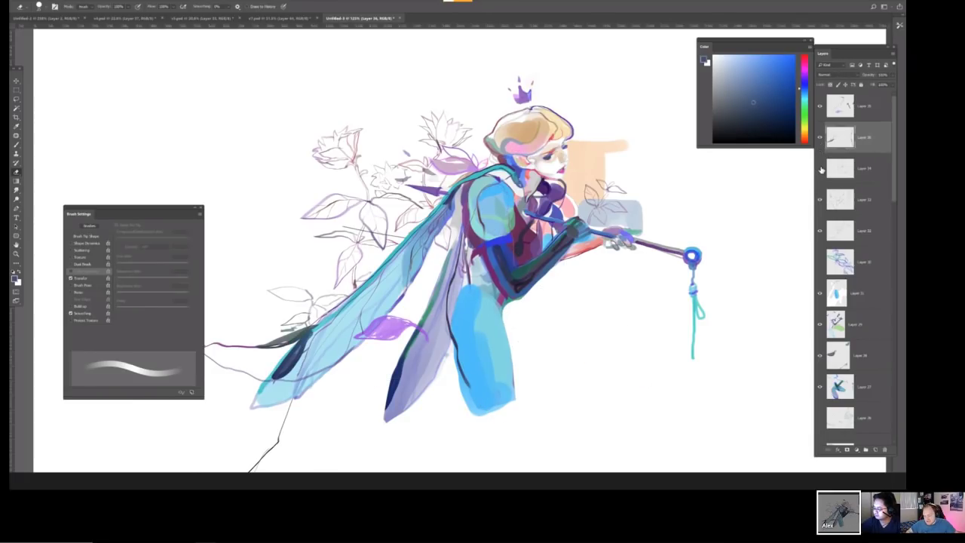
{"action": "left_click", "coordinate": [820, 169]}
Try a long sweeping brush stroke from the lower wing across the thigh and past the foliage, and undo it.
{"action": "key", "text": "b"}
{"action": "scroll", "coordinate": [505, 30], "scroll_direction": "down", "scroll_amount": 3}
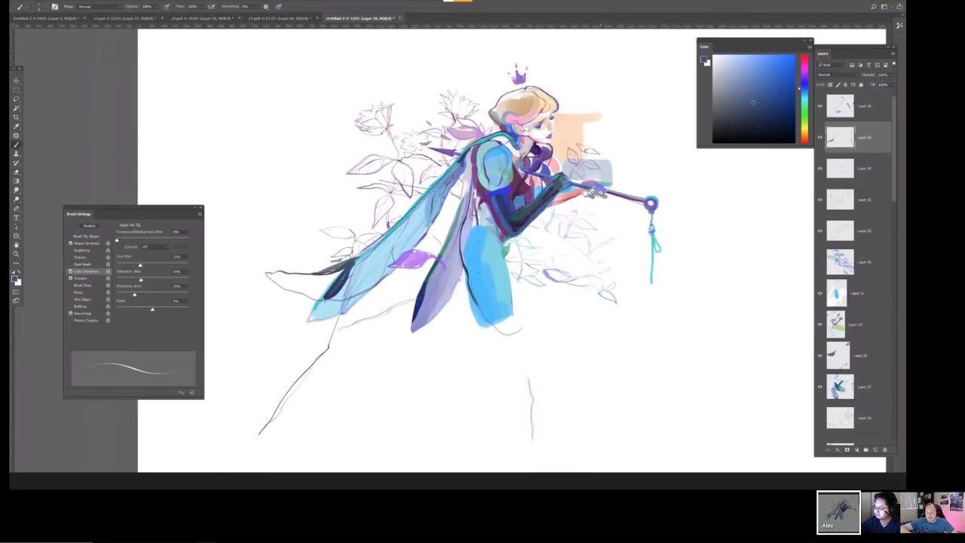
{"action": "mouse_move", "coordinate": [432, 323]}
{"action": "left_mouse_down"}
{"action": "mouse_move", "coordinate": [481, 353]}
{"action": "mouse_move", "coordinate": [608, 333]}
{"action": "mouse_move", "coordinate": [721, 348]}
{"action": "mouse_move", "coordinate": [689, 318]}
{"action": "mouse_move", "coordinate": [785, 297]}
{"action": "mouse_move", "coordinate": [746, 252]}
{"action": "left_mouse_up"}
{"action": "key", "text": "ctrl+z"}
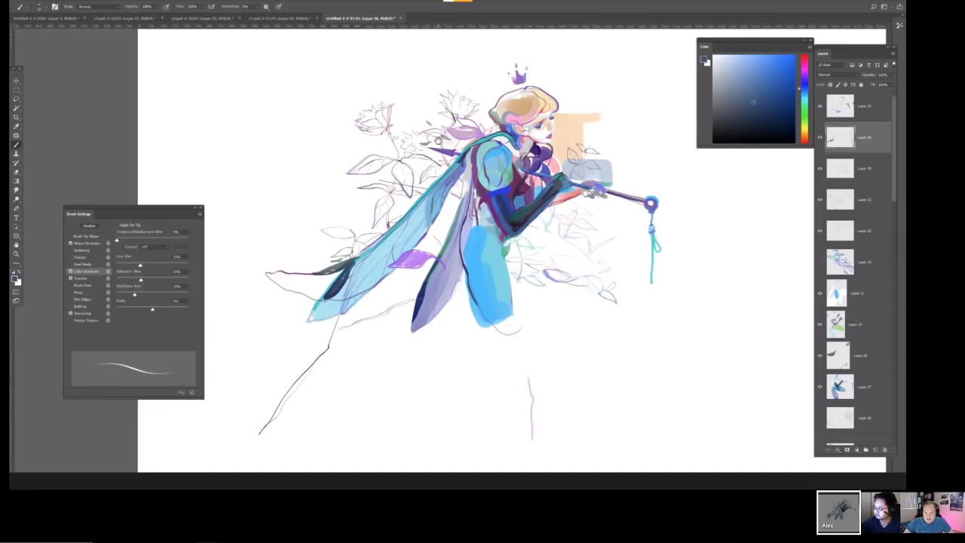
{"action": "scroll", "coordinate": [430, 139], "scroll_direction": "up", "scroll_amount": 3}
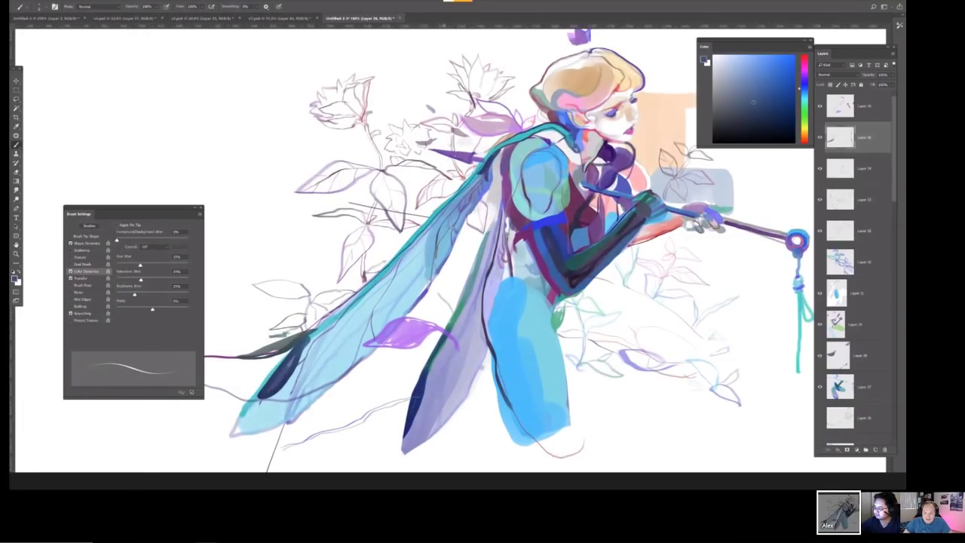
Activate the topmost layer and flip the canvas horizontally.
{"action": "left_click", "coordinate": [840, 106]}
{"action": "key", "text": "ctrl+0"}
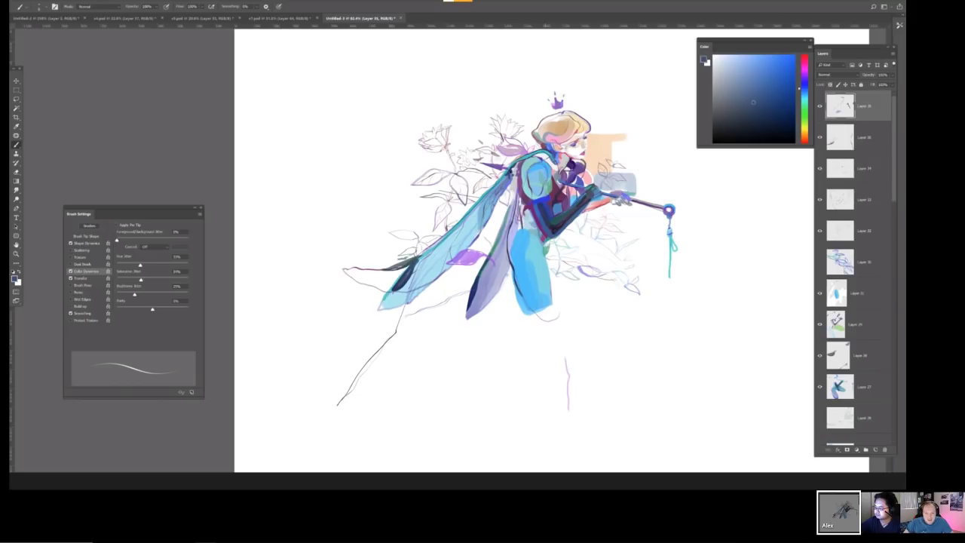
{"action": "key", "text": "h"}
{"action": "scroll", "coordinate": [575, 185], "scroll_direction": "up", "scroll_amount": 2}
{"action": "scroll", "coordinate": [558, 211], "scroll_direction": "right", "scroll_amount": 3}
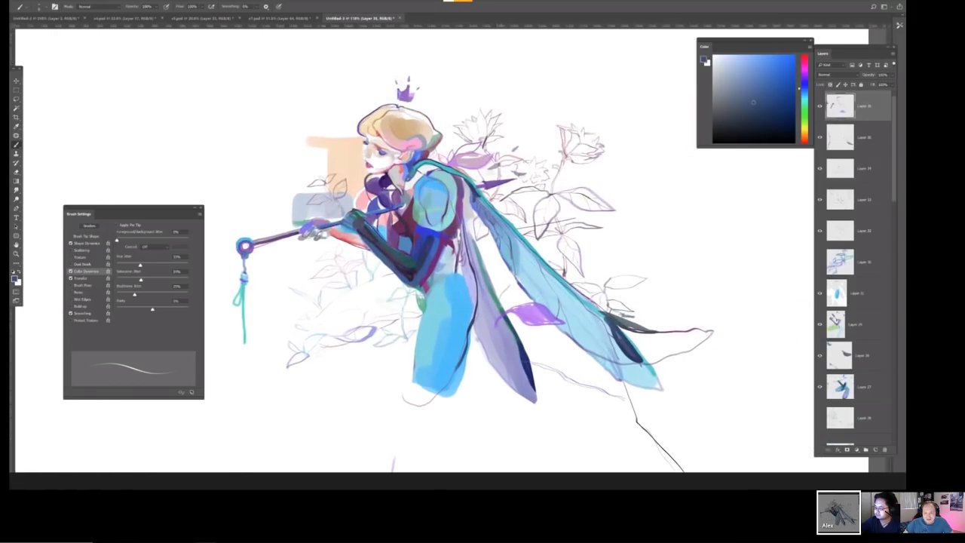
Choose a tapered brush preset, reduce its size, and paint small dark leaves below the hand and buds on the branch over the orange block.
{"action": "right_click", "coordinate": [509, 194]}
{"action": "left_click", "coordinate": [549, 354]}
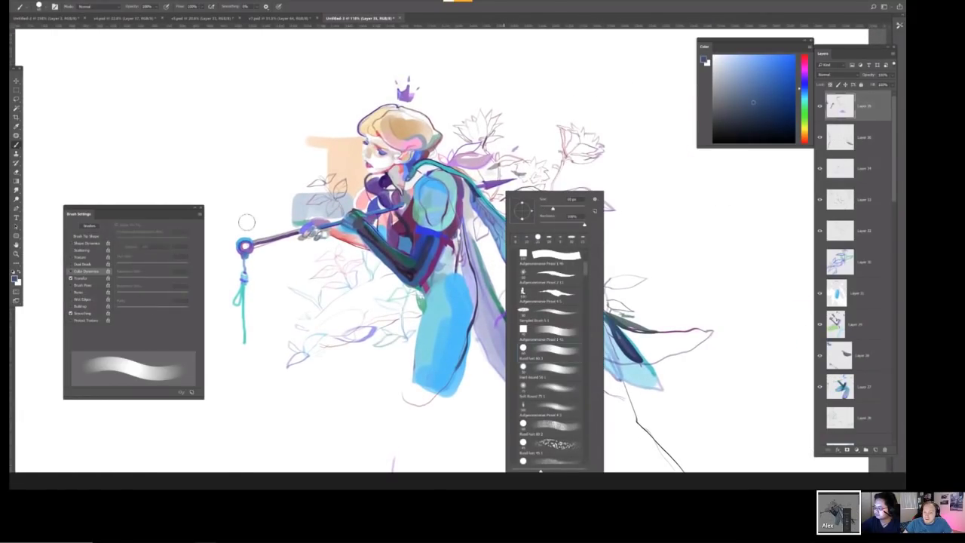
{"action": "left_click", "coordinate": [219, 228]}
{"action": "key", "text": "bracketleft"}
{"action": "key", "text": "bracketleft"}
{"action": "key", "text": "bracketleft"}
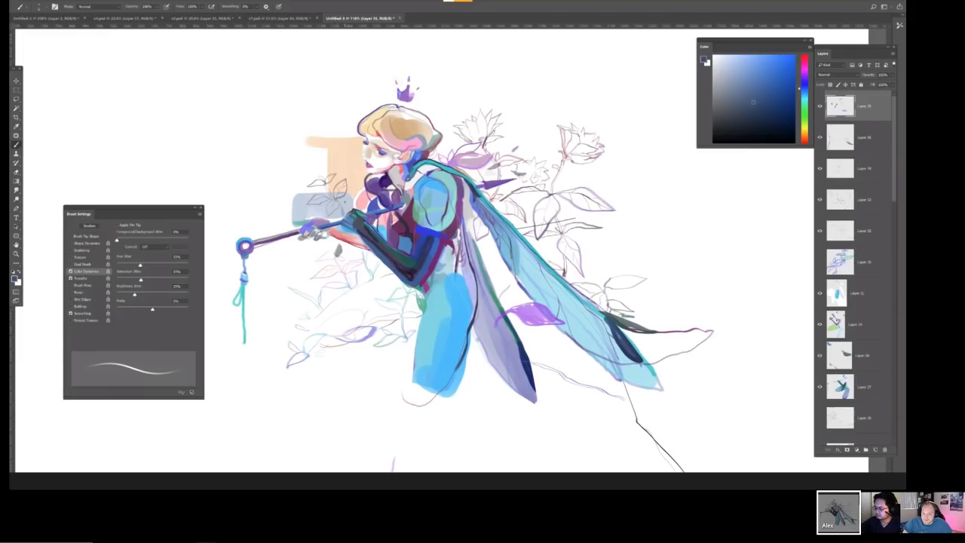
{"action": "mouse_move", "coordinate": [332, 251]}
{"action": "left_mouse_down"}
{"action": "mouse_move", "coordinate": [320, 261]}
{"action": "mouse_move", "coordinate": [332, 256]}
{"action": "left_mouse_up"}
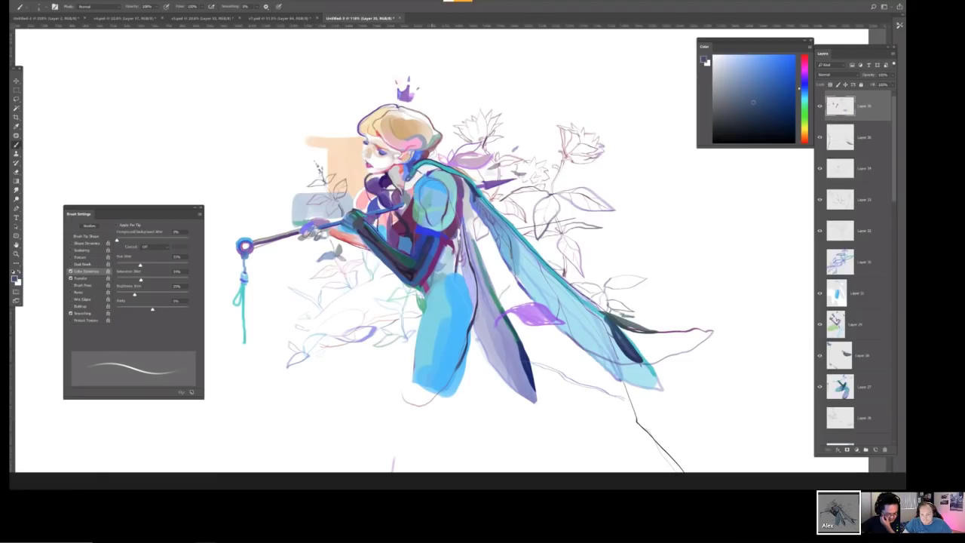
{"action": "scroll", "coordinate": [467, 256], "scroll_direction": "down", "scroll_amount": 3}
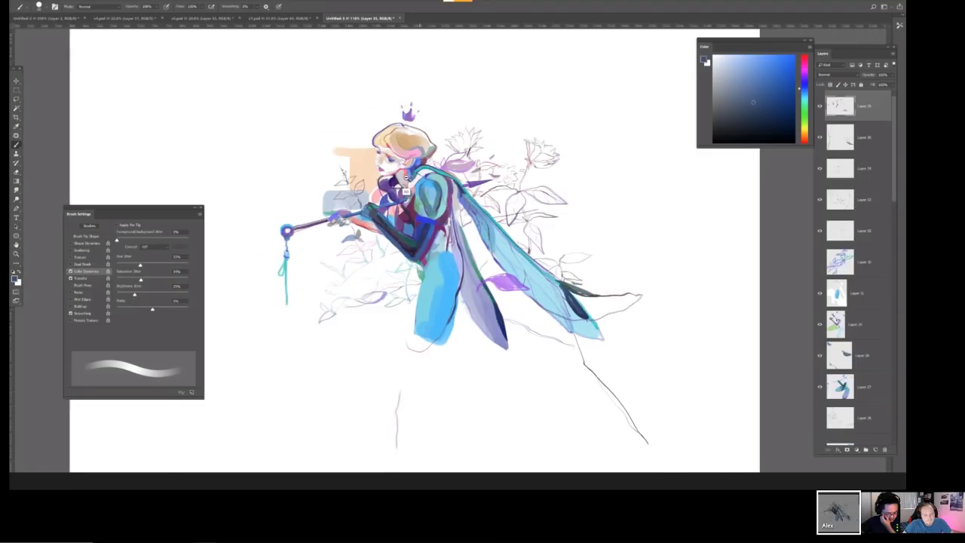
Sample the pale teal of the shoulder and flip the canvas back horizontally.
{"action": "scroll", "coordinate": [444, 218], "scroll_direction": "up", "scroll_amount": 3}
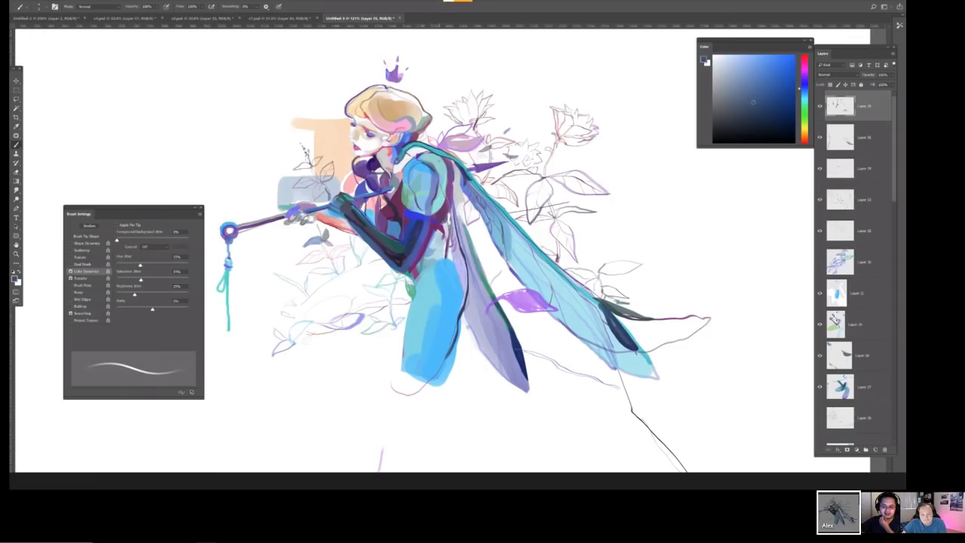
{"action": "left_click", "coordinate": [438, 162], "text": "alt"}
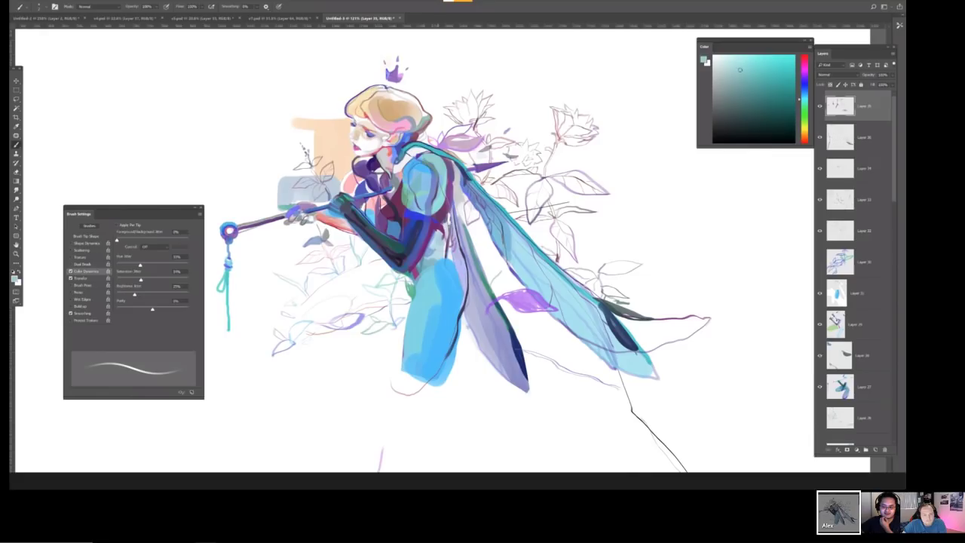
{"action": "key", "text": "ctrl+0"}
{"action": "key", "text": "ctrl+shift+h"}
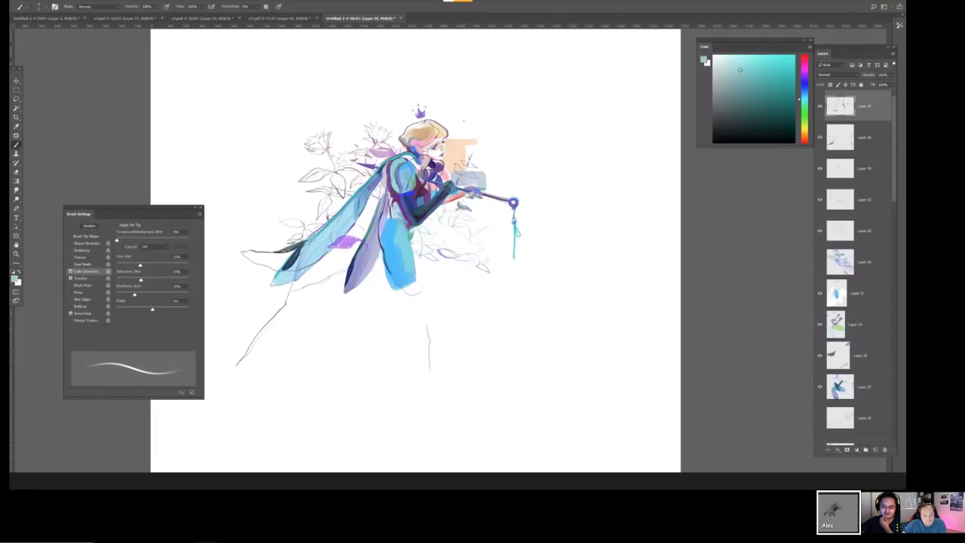
{"action": "key", "text": "ctrl+plus"}
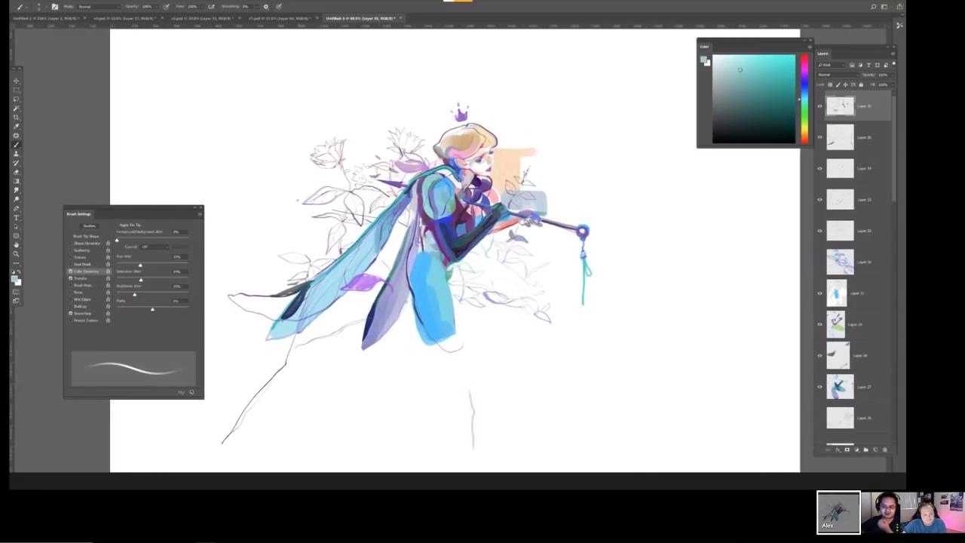
Paint a mint green patch behind the upper leafy branch and fill the outermost flower with light blue.
{"action": "key", "text": "bracketright"}
{"action": "mouse_move", "coordinate": [298, 201]}
{"action": "left_mouse_down"}
{"action": "mouse_move", "coordinate": [343, 182]}
{"action": "mouse_move", "coordinate": [306, 179]}
{"action": "mouse_move", "coordinate": [303, 197]}
{"action": "mouse_move", "coordinate": [300, 181]}
{"action": "mouse_move", "coordinate": [347, 187]}
{"action": "mouse_move", "coordinate": [306, 180]}
{"action": "mouse_move", "coordinate": [352, 153]}
{"action": "mouse_move", "coordinate": [329, 182]}
{"action": "mouse_move", "coordinate": [299, 183]}
{"action": "mouse_move", "coordinate": [450, 214]}
{"action": "mouse_move", "coordinate": [298, 201]}
{"action": "mouse_move", "coordinate": [341, 154]}
{"action": "left_mouse_up"}
{"action": "key", "text": "bracketleft"}
{"action": "key", "text": "bracketleft"}
{"action": "left_click", "coordinate": [449, 218], "text": "alt"}
{"action": "key", "text": "ctrl+z"}
{"action": "key", "text": "ctrl+z"}
{"action": "scroll", "coordinate": [355, 192], "scroll_direction": "down", "scroll_amount": 2}
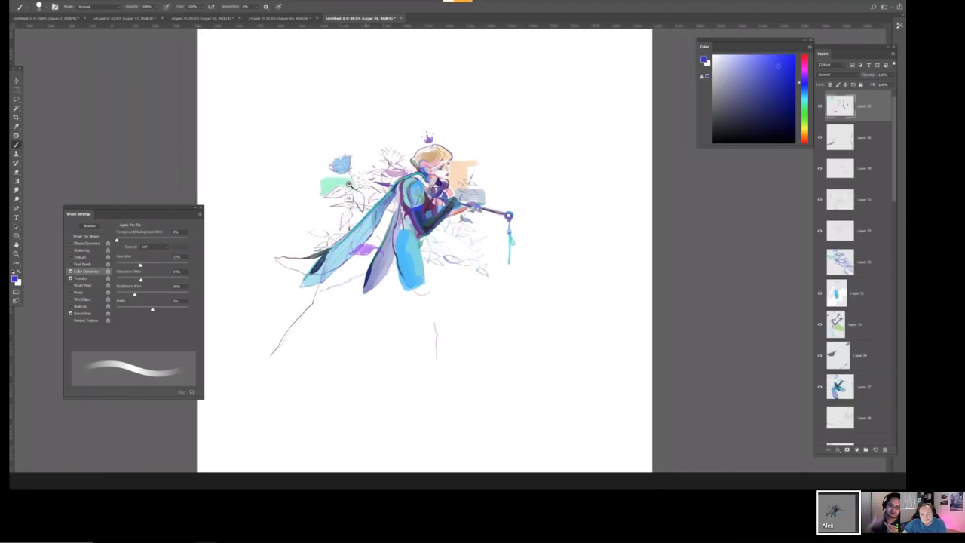
{"action": "scroll", "coordinate": [354, 191], "scroll_direction": "up", "scroll_amount": 4}
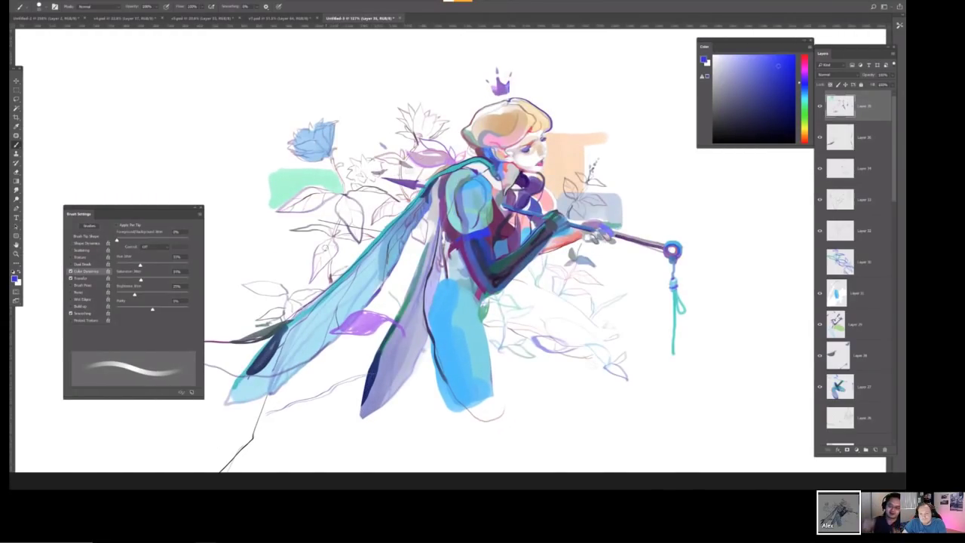
Add a blue accent to a leaf beside the wing, and paint purple and blue leaves across and in front of the upper thigh.
{"action": "mouse_move", "coordinate": [321, 244]}
{"action": "left_mouse_down"}
{"action": "mouse_move", "coordinate": [317, 267]}
{"action": "mouse_move", "coordinate": [333, 255]}
{"action": "mouse_move", "coordinate": [324, 252]}
{"action": "left_mouse_up"}
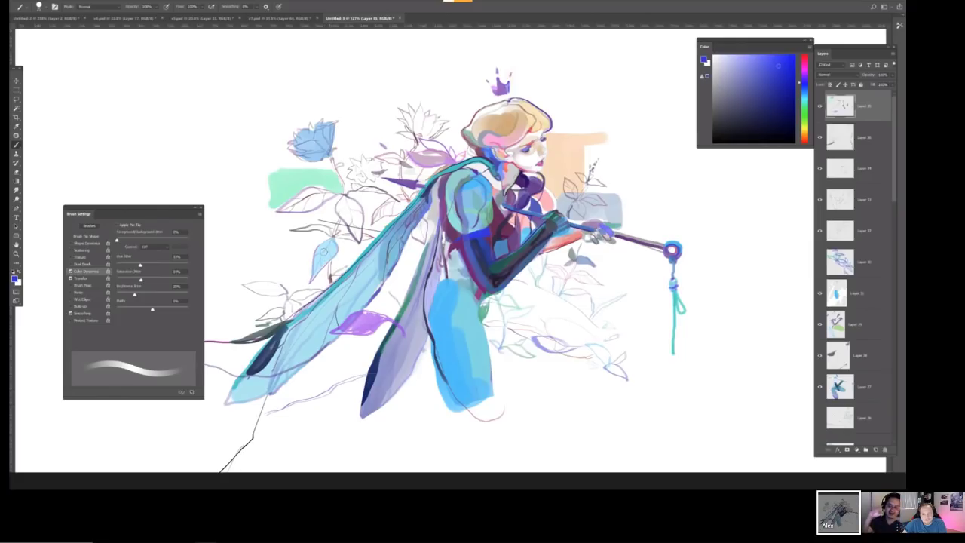
{"action": "scroll", "coordinate": [355, 194], "scroll_direction": "down", "scroll_amount": 3}
{"action": "scroll", "coordinate": [355, 195], "scroll_direction": "up", "scroll_amount": 2}
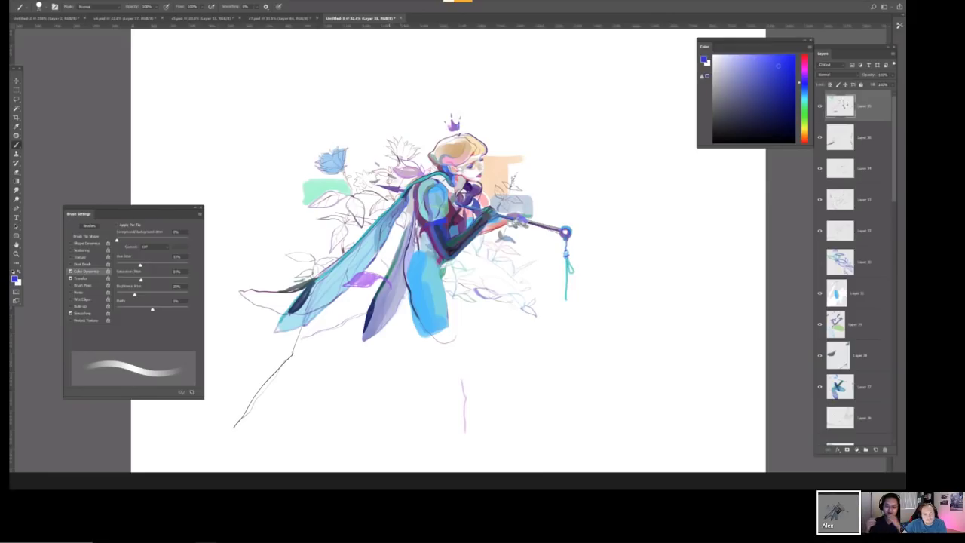
{"action": "key", "text": "bracketleft"}
{"action": "key", "text": "bracketleft"}
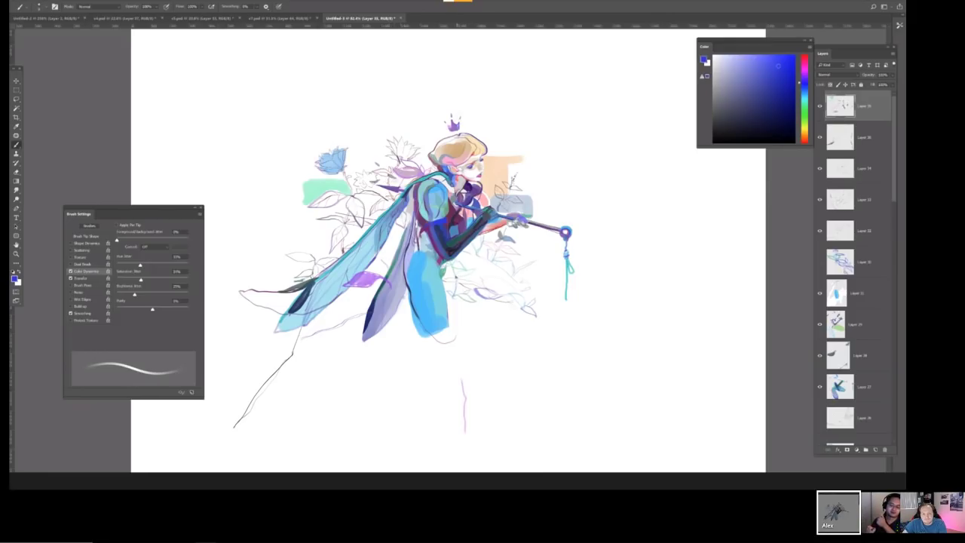
{"action": "mouse_move", "coordinate": [458, 276]}
{"action": "left_mouse_down"}
{"action": "mouse_move", "coordinate": [472, 270]}
{"action": "mouse_move", "coordinate": [460, 276]}
{"action": "left_mouse_up"}
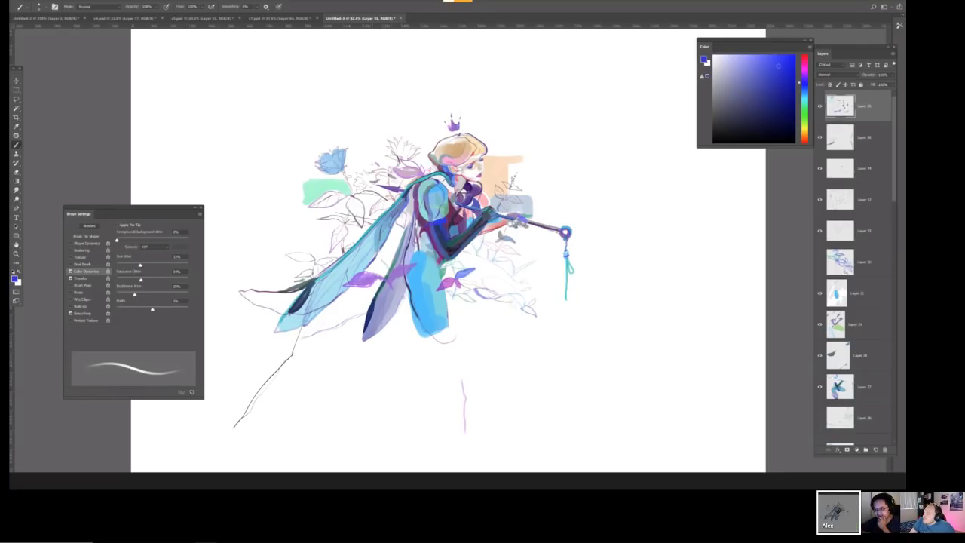
Try strokes with a much larger brush around the flower behind the head, and undo them.
{"action": "scroll", "coordinate": [449, 249], "scroll_direction": "down", "scroll_amount": 2}
{"action": "scroll", "coordinate": [449, 249], "scroll_direction": "up", "scroll_amount": 3}
{"action": "key", "text": "bracketright"}
{"action": "key", "text": "bracketright"}
{"action": "key", "text": "bracketright"}
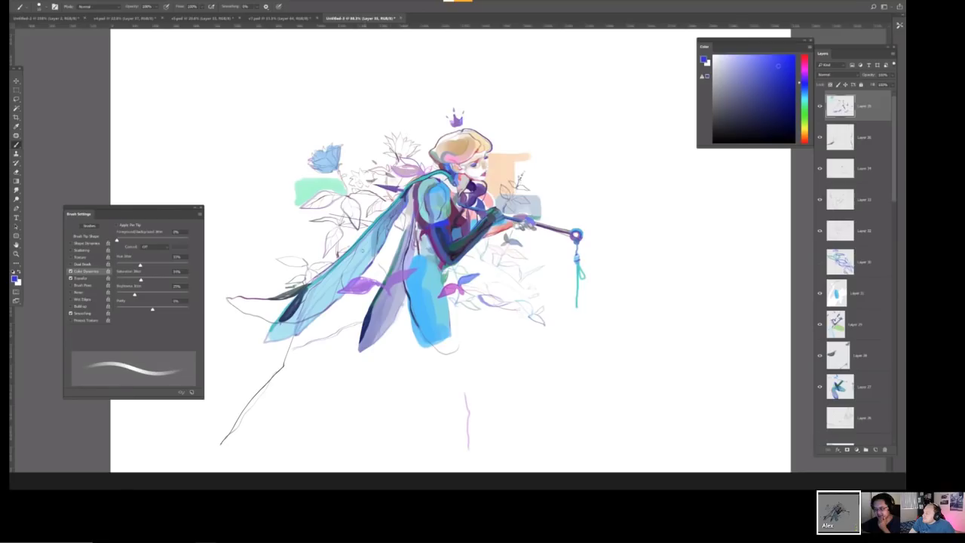
{"action": "key", "text": "bracketleft"}
{"action": "key", "text": "bracketleft"}
{"action": "key", "text": "bracketleft"}
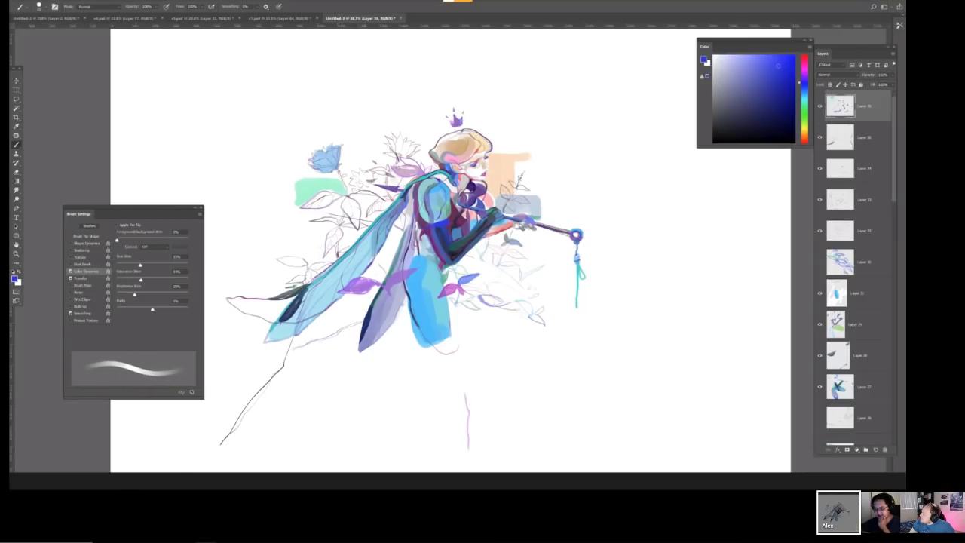
{"action": "key", "text": "bracketright"}
{"action": "key", "text": "bracketright"}
{"action": "key", "text": "bracketright"}
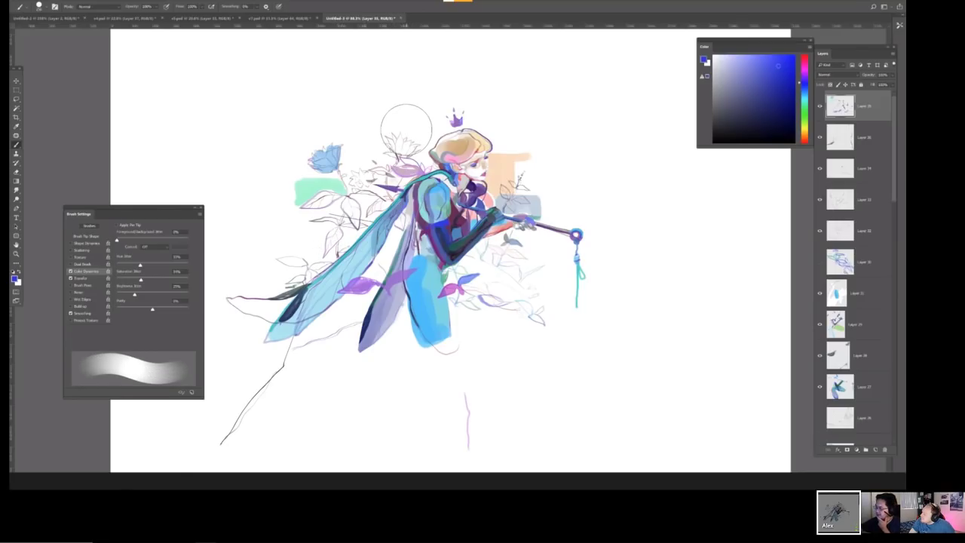
{"action": "mouse_move", "coordinate": [402, 132]}
{"action": "left_mouse_down"}
{"action": "mouse_move", "coordinate": [404, 147]}
{"action": "mouse_move", "coordinate": [377, 158]}
{"action": "mouse_move", "coordinate": [373, 105]}
{"action": "mouse_move", "coordinate": [384, 102]}
{"action": "left_mouse_up"}
{"action": "key", "text": "ctrl+z"}
{"action": "key", "text": "ctrl+z"}
{"action": "key", "text": "ctrl+z"}
{"action": "key", "text": "ctrl+z"}
Try a thin curling blue-violet flower outline and stem between the two upper flowers, and undo them.
{"action": "key", "text": "bracketleft"}
{"action": "key", "text": "bracketleft"}
{"action": "key", "text": "bracketleft"}
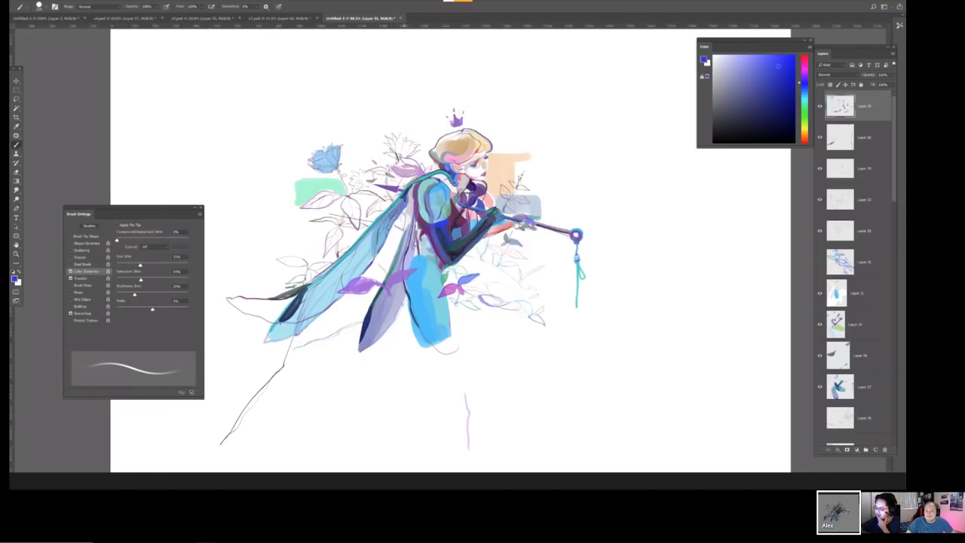
{"action": "mouse_move", "coordinate": [379, 156]}
{"action": "left_mouse_down"}
{"action": "mouse_move", "coordinate": [354, 153]}
{"action": "mouse_move", "coordinate": [404, 186]}
{"action": "left_mouse_up"}
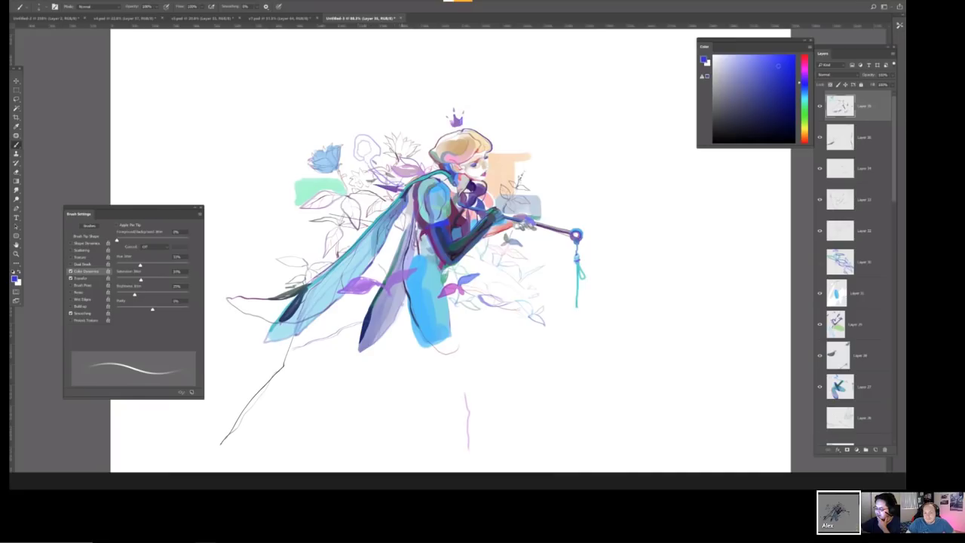
{"action": "key", "text": "ctrl+z"}
{"action": "key", "text": "ctrl+z"}
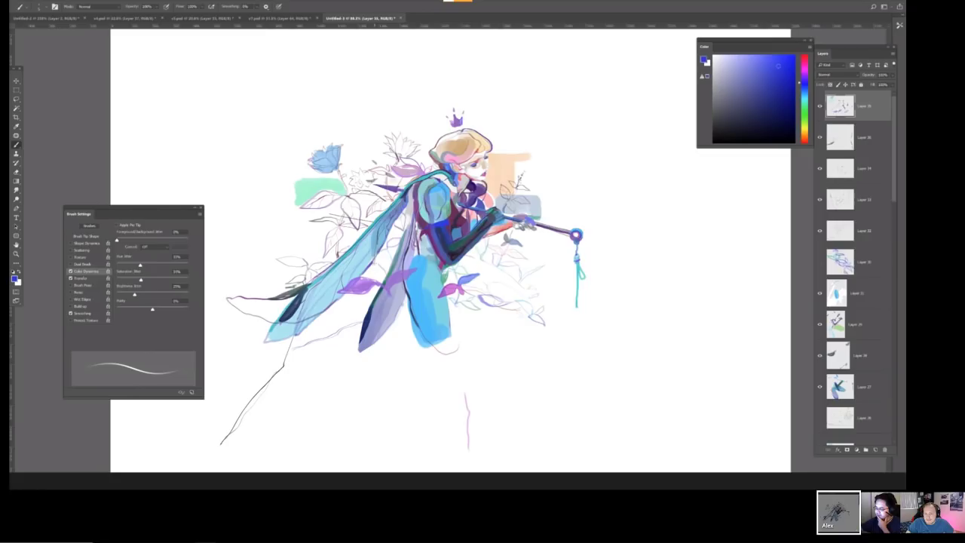
Paint purple and blue leaves across the lower thigh and lower wing, plus a small purple-blue pair below the long wing.
{"action": "left_click_drag", "start_coordinate": [382, 320], "coordinate": [405, 316]}
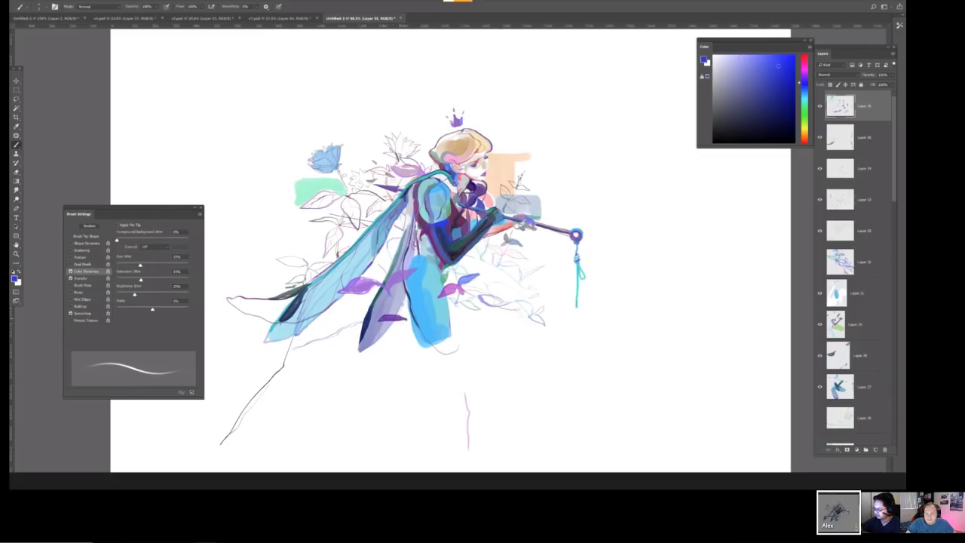
{"action": "left_click_drag", "start_coordinate": [415, 312], "coordinate": [424, 303]}
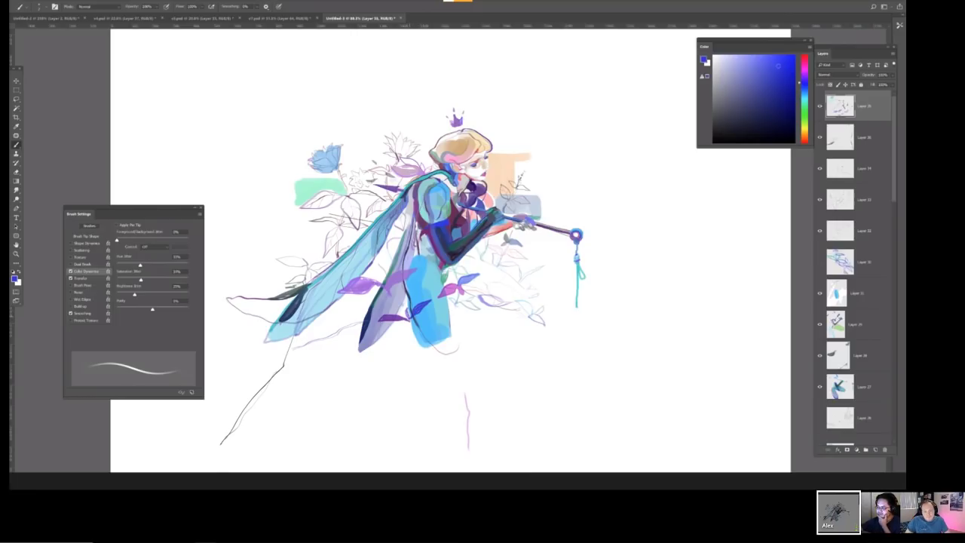
{"action": "left_click_drag", "start_coordinate": [407, 333], "coordinate": [412, 322]}
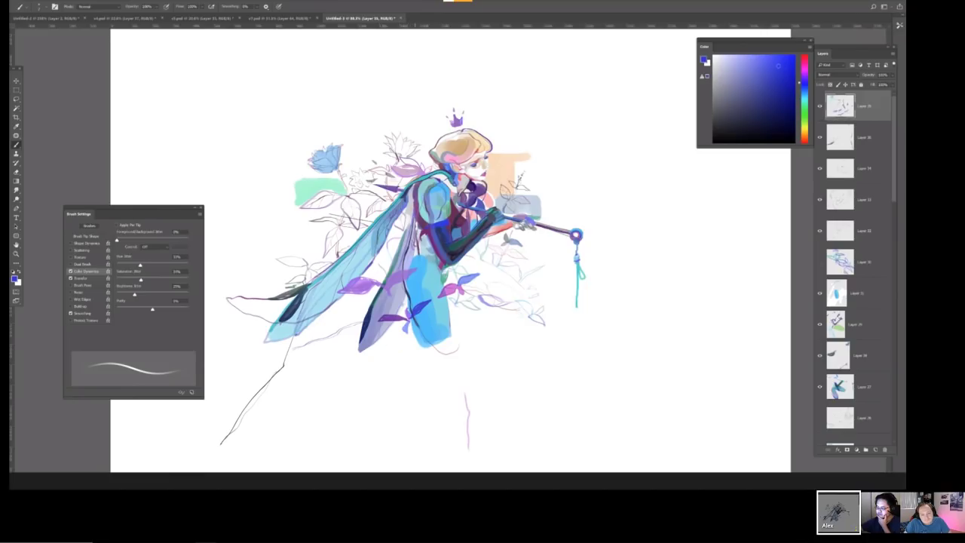
{"action": "mouse_move", "coordinate": [327, 323]}
{"action": "left_mouse_down"}
{"action": "mouse_move", "coordinate": [351, 315]}
{"action": "mouse_move", "coordinate": [341, 322]}
{"action": "left_mouse_up"}
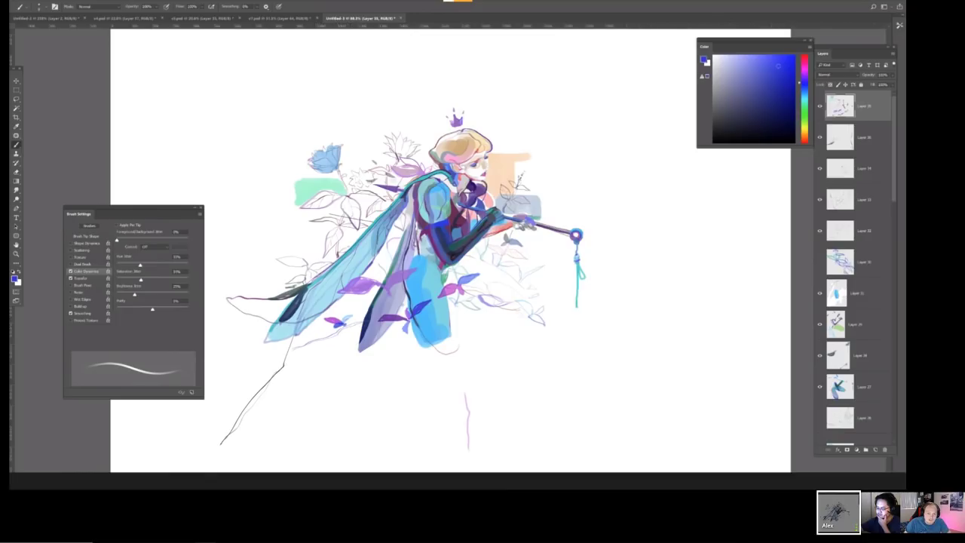
Flip the canvas horizontally and strengthen the rod and its hanging cord with blue strokes.
{"action": "key", "text": "ctrl+shift+h"}
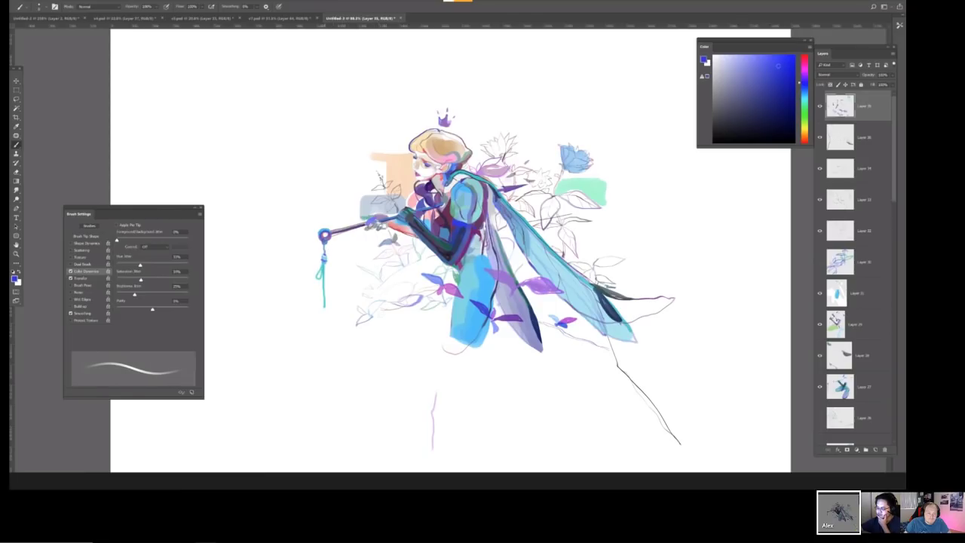
{"action": "left_click_drag", "start_coordinate": [325, 246], "coordinate": [327, 259]}
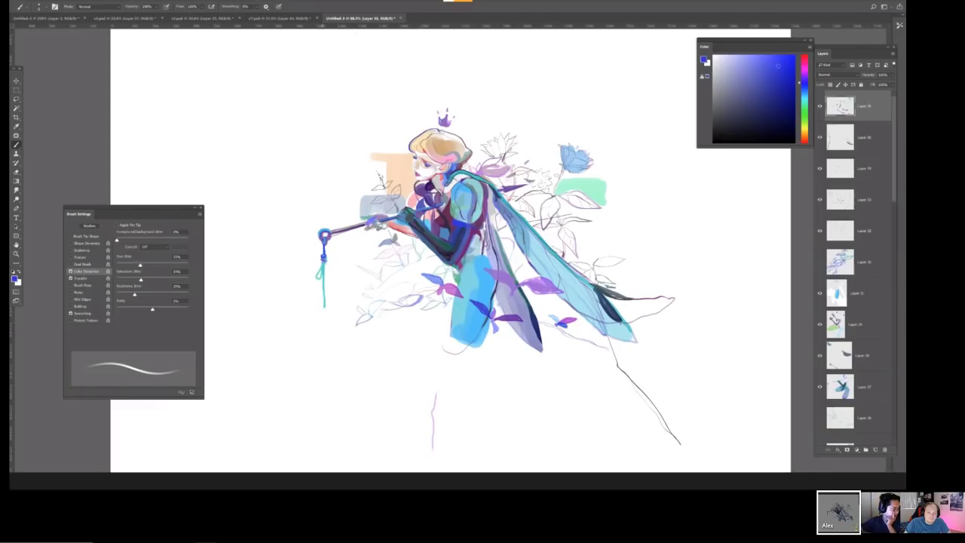
{"action": "left_click_drag", "start_coordinate": [321, 265], "coordinate": [322, 281]}
{"action": "left_click_drag", "start_coordinate": [323, 267], "coordinate": [323, 308]}
{"action": "key", "text": "ctrl+z"}
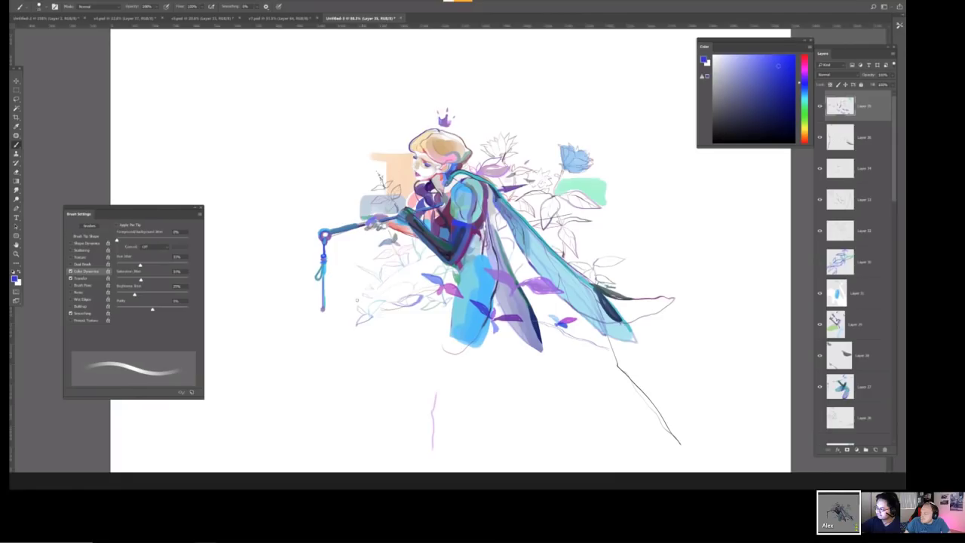
Try thin curved outlines for a large flat oval around the character's base, and undo them.
{"action": "mouse_move", "coordinate": [360, 290]}
{"action": "left_mouse_down"}
{"action": "mouse_move", "coordinate": [280, 311]}
{"action": "mouse_move", "coordinate": [350, 340]}
{"action": "left_mouse_up"}
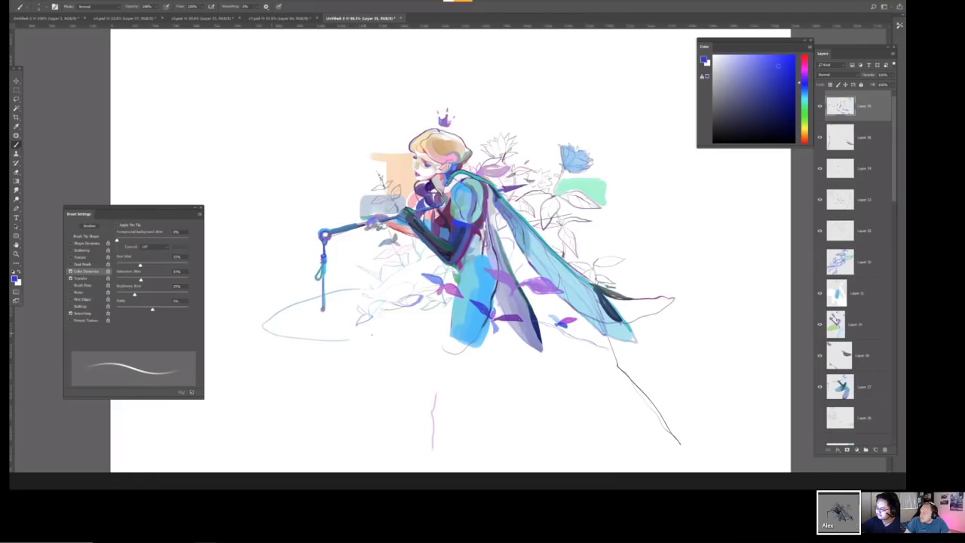
{"action": "key", "text": "ctrl+z"}
{"action": "mouse_move", "coordinate": [395, 250]}
{"action": "left_mouse_down"}
{"action": "mouse_move", "coordinate": [212, 339]}
{"action": "mouse_move", "coordinate": [690, 285]}
{"action": "left_mouse_up"}
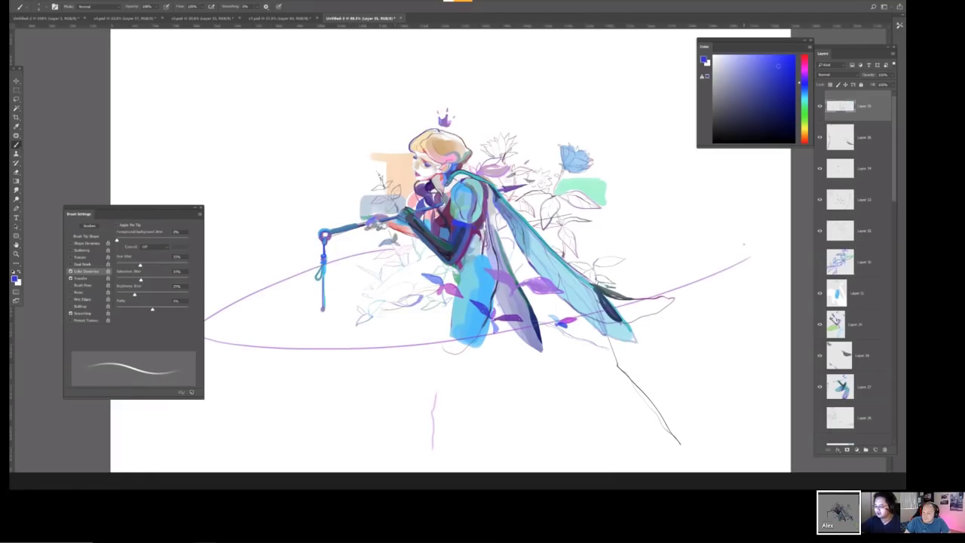
{"action": "key", "text": "ctrl+z"}
Draw a thin blue pointed oval outline beneath the character, sweeping across the thigh and behind the wings to the canvas edge.
{"action": "scroll", "coordinate": [531, 271], "scroll_direction": "down", "scroll_amount": 2}
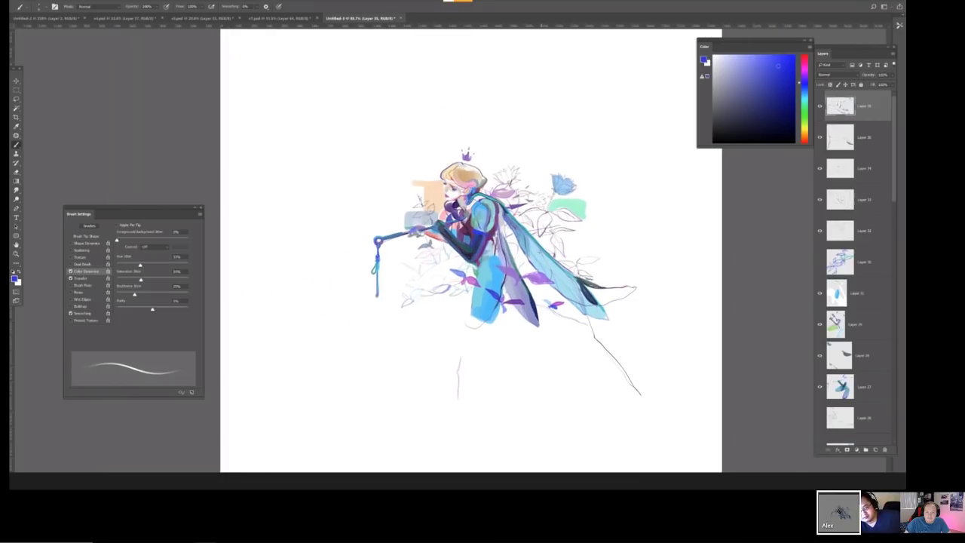
{"action": "mouse_move", "coordinate": [416, 257]}
{"action": "left_mouse_down"}
{"action": "mouse_move", "coordinate": [581, 299]}
{"action": "mouse_move", "coordinate": [722, 243]}
{"action": "left_mouse_up"}
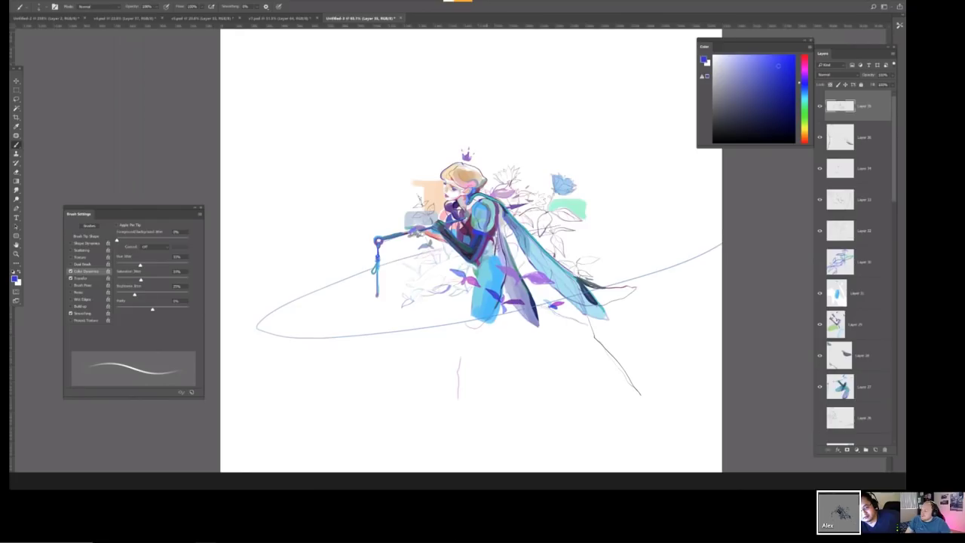
{"action": "scroll", "coordinate": [490, 285], "scroll_direction": "up", "scroll_amount": 1}
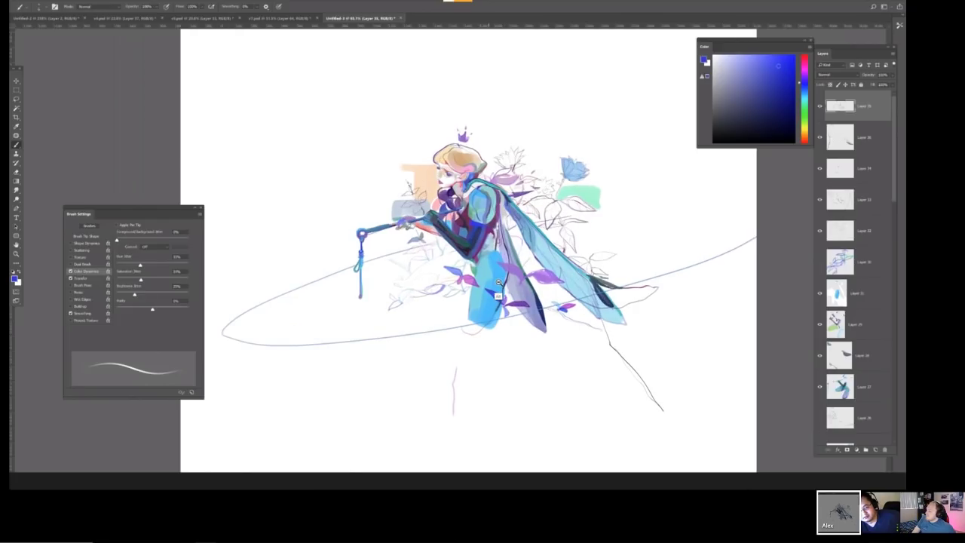
{"action": "scroll", "coordinate": [498, 283], "scroll_direction": "up", "scroll_amount": 1}
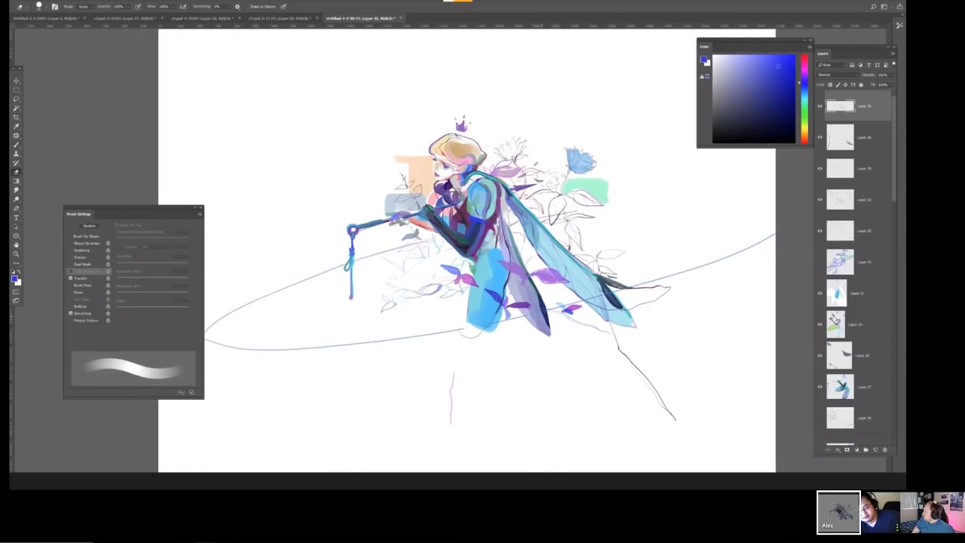
{"action": "key", "text": "b"}
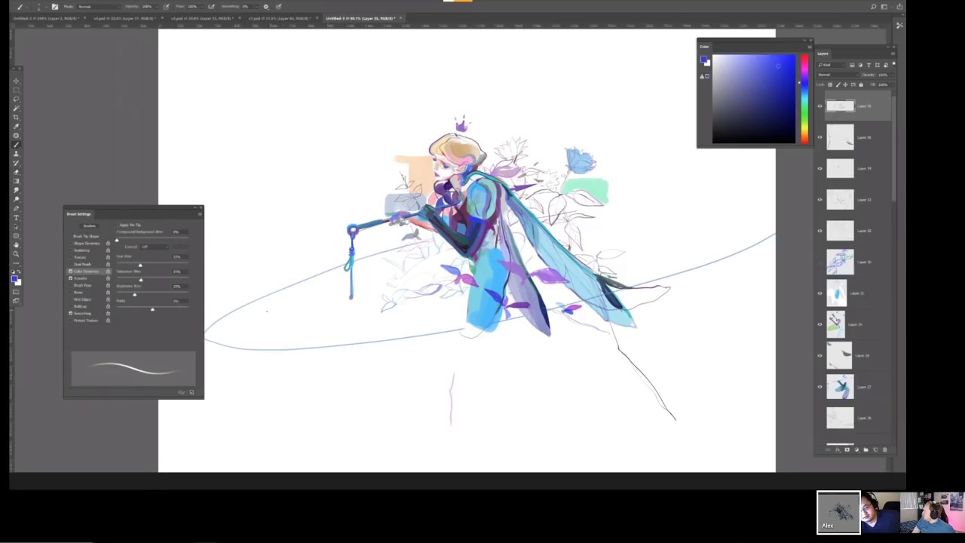
{"action": "left_click_drag", "start_coordinate": [211, 328], "coordinate": [246, 308]}
{"action": "key", "text": "ctrl+z"}
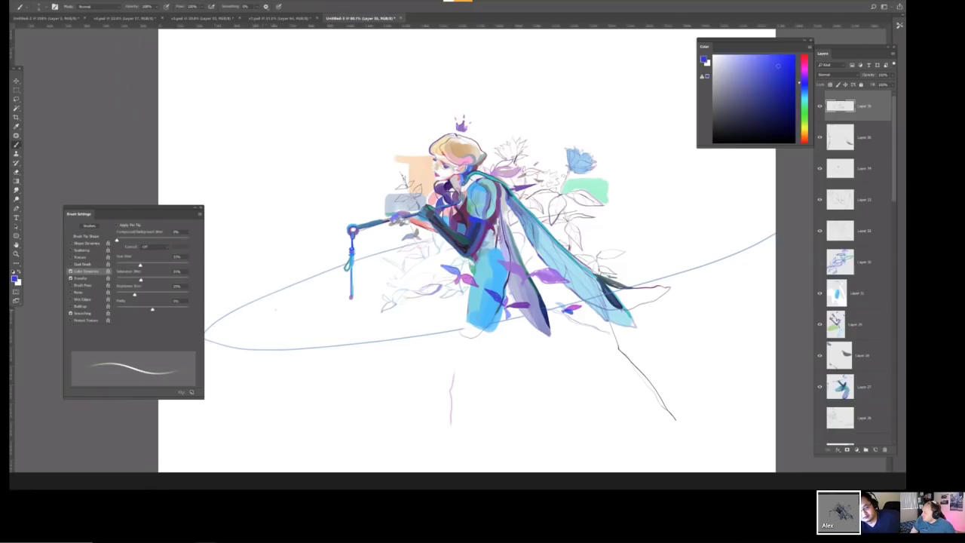
Add a new layer, sketch short blue-violet marks along the oval's rim and surface, and flip the canvas horizontally.
{"action": "key", "text": "ctrl+shift+n"}
{"action": "key", "text": "Return"}
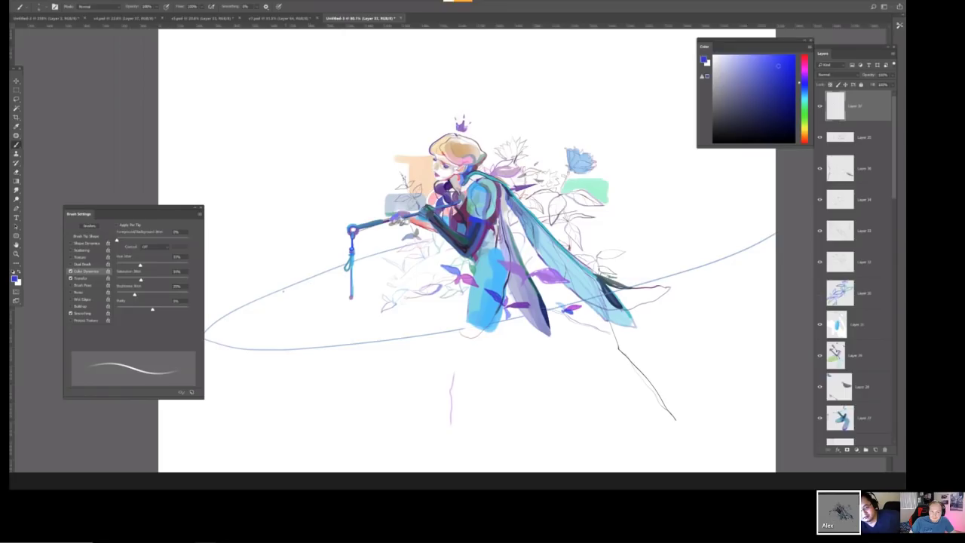
{"action": "left_click_drag", "start_coordinate": [356, 263], "coordinate": [398, 258]}
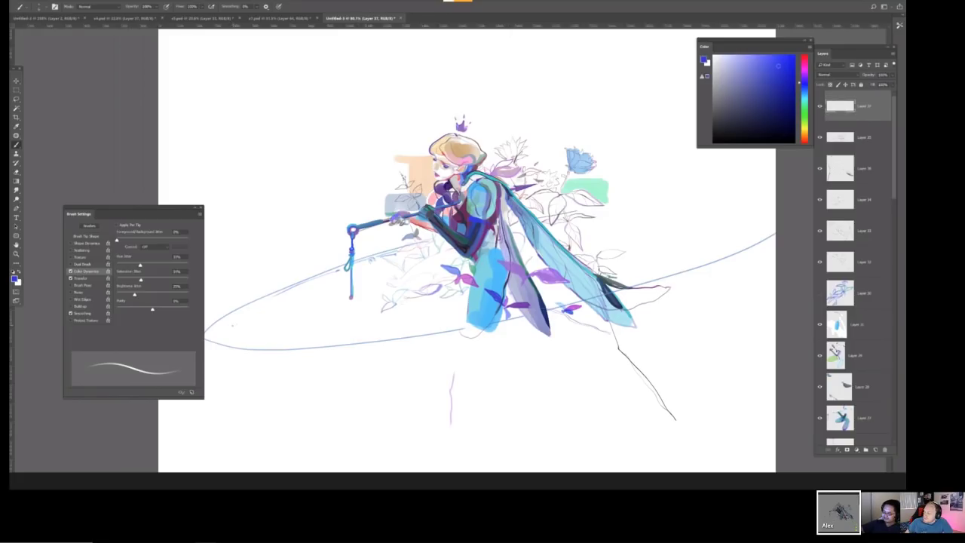
{"action": "left_click_drag", "start_coordinate": [220, 332], "coordinate": [240, 326]}
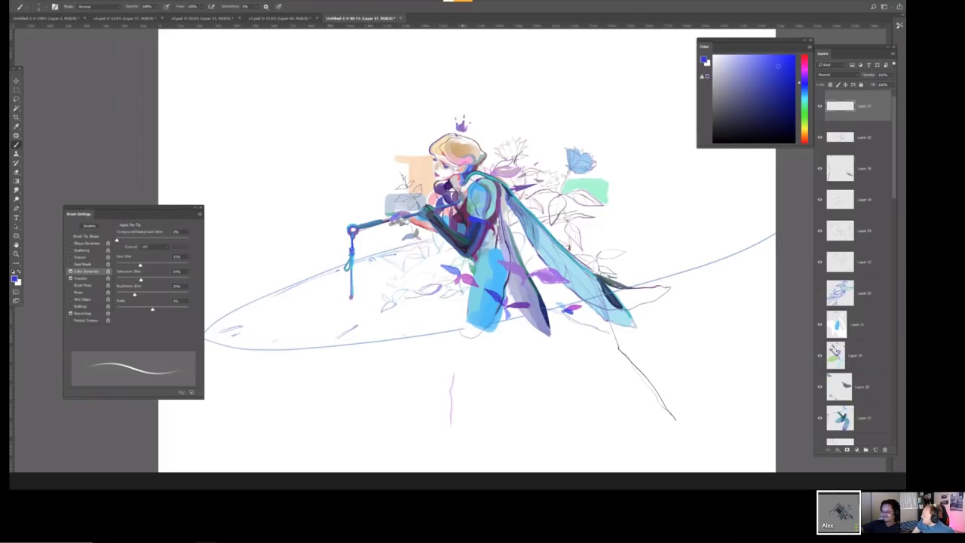
{"action": "key", "text": "h"}
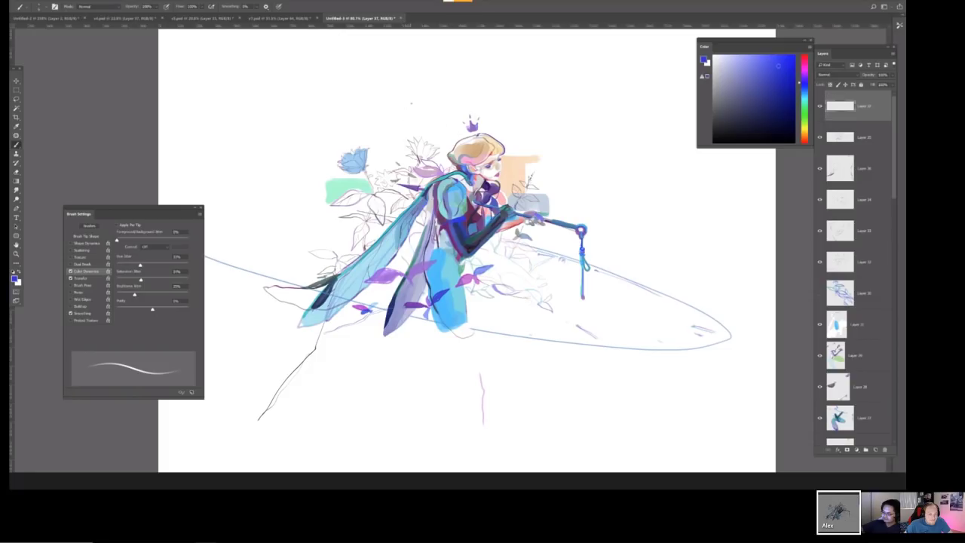
Add another new layer and draw thin blue and violet strokes radiating around the rod's tip.
{"action": "left_click_drag", "start_coordinate": [412, 98], "coordinate": [396, 103]}
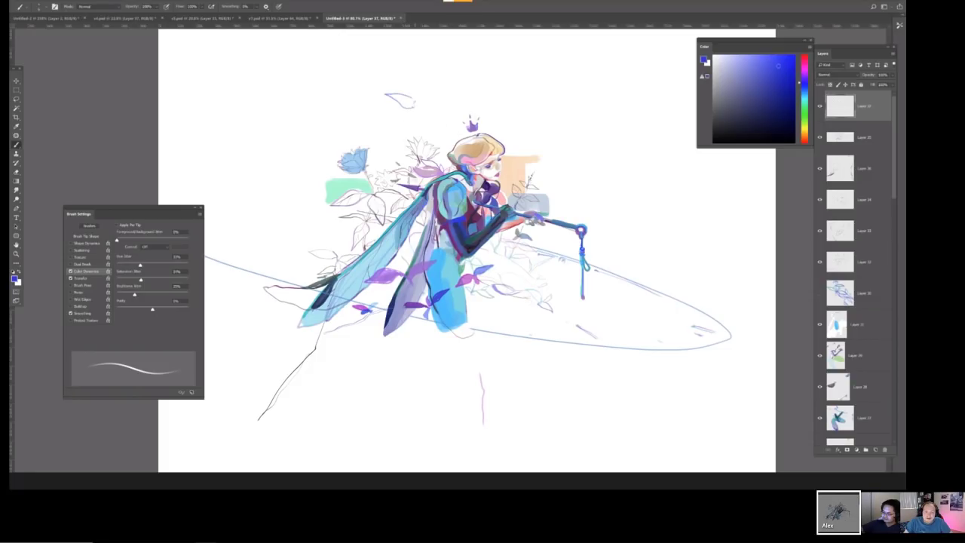
{"action": "left_click_drag", "start_coordinate": [426, 68], "coordinate": [394, 145]}
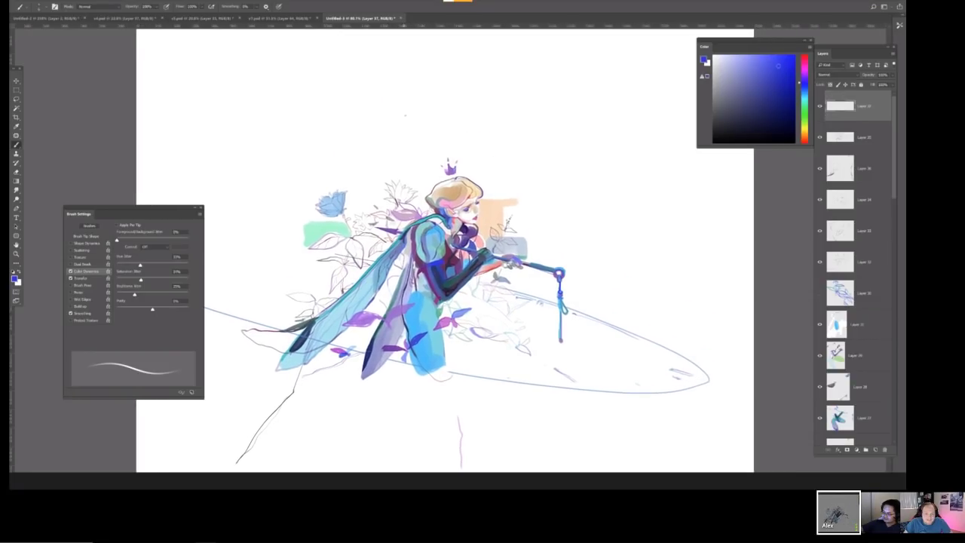
{"action": "key", "text": "ctrl+shift+n"}
{"action": "key", "text": "Return"}
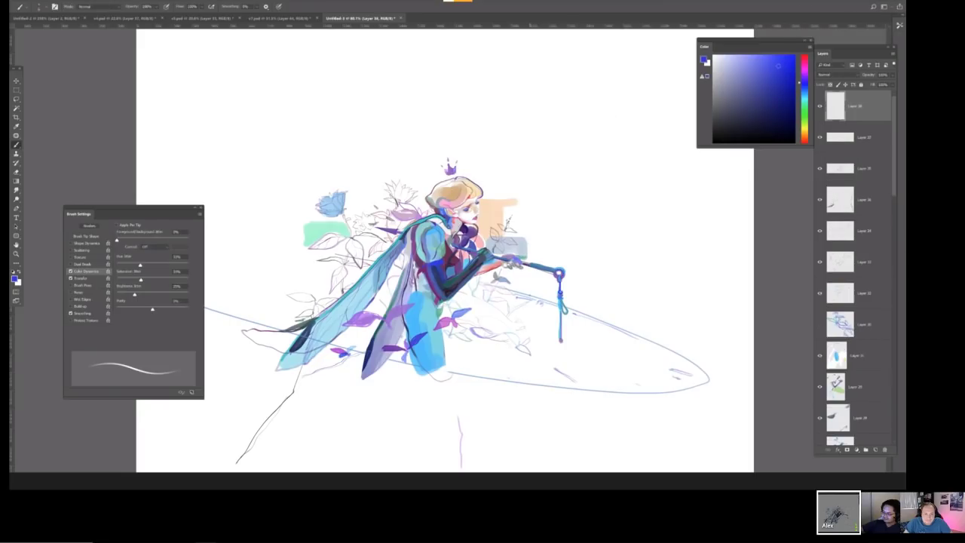
{"action": "left_click_drag", "start_coordinate": [534, 294], "coordinate": [558, 281]}
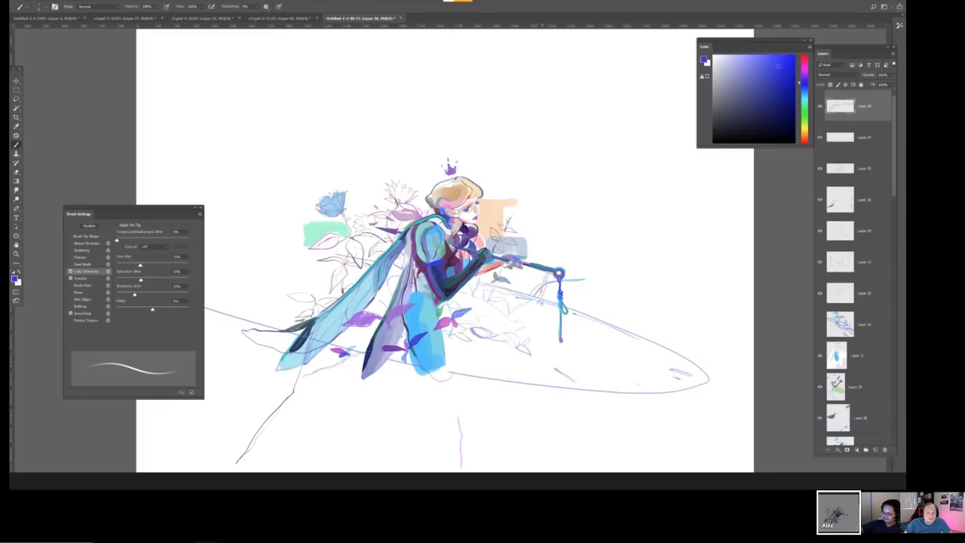
{"action": "mouse_move", "coordinate": [561, 243]}
{"action": "left_mouse_down"}
{"action": "mouse_move", "coordinate": [553, 268]}
{"action": "mouse_move", "coordinate": [508, 276]}
{"action": "left_mouse_up"}
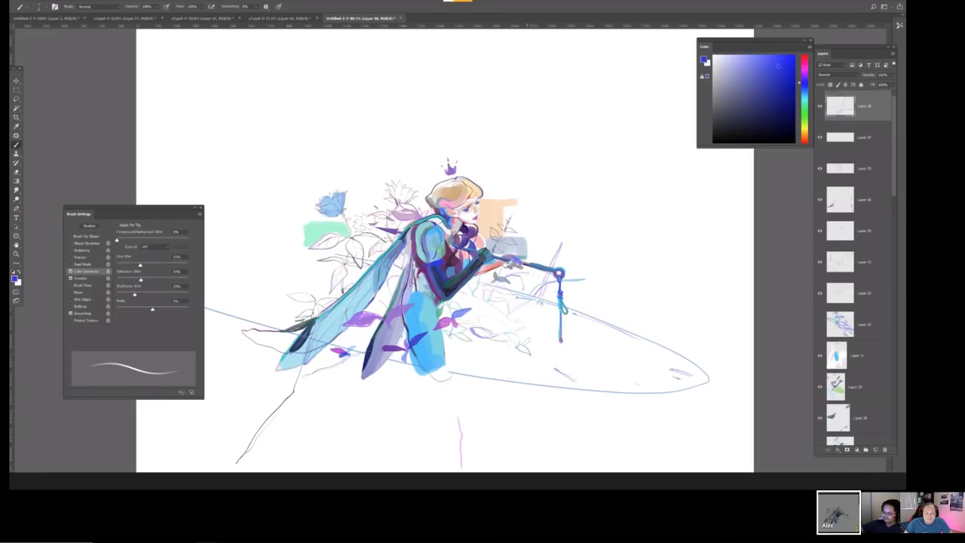
{"action": "key", "text": "ctrl+z"}
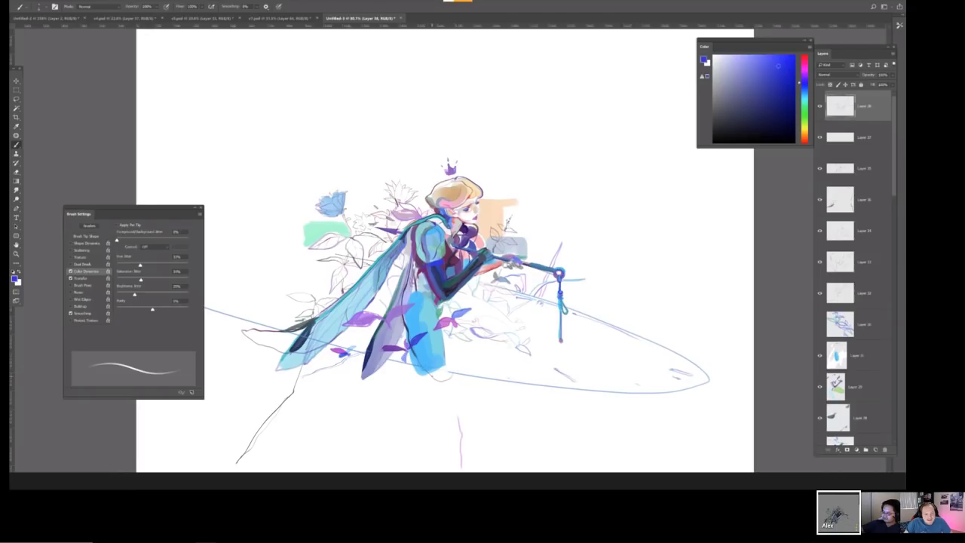
Sample white, brush a broad light gray band over the outline beneath the knee, and flip the canvas horizontally.
{"action": "left_click", "coordinate": [470, 367], "text": "alt"}
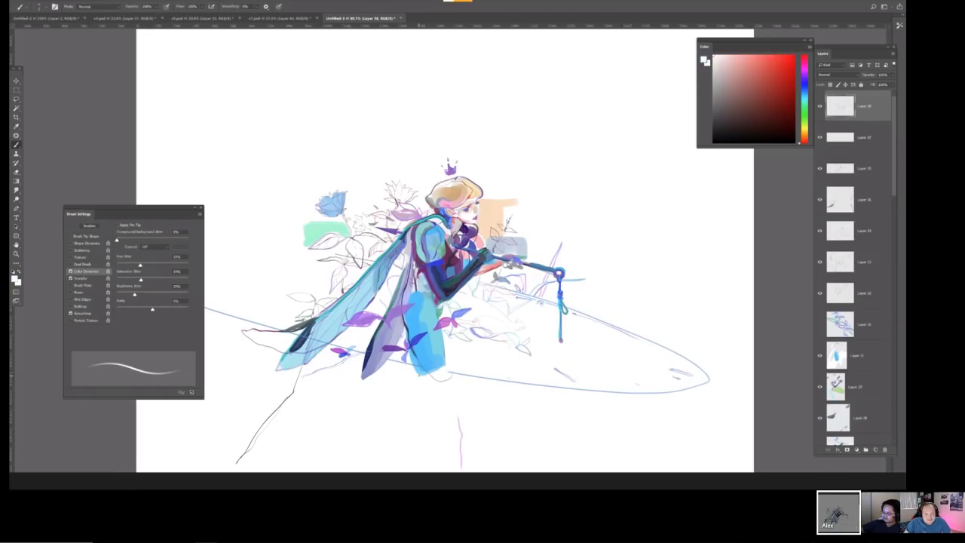
{"action": "left_click_drag", "start_coordinate": [412, 374], "coordinate": [482, 383]}
{"action": "key", "text": "ctrl+z"}
{"action": "left_click_drag", "start_coordinate": [389, 366], "coordinate": [490, 387]}
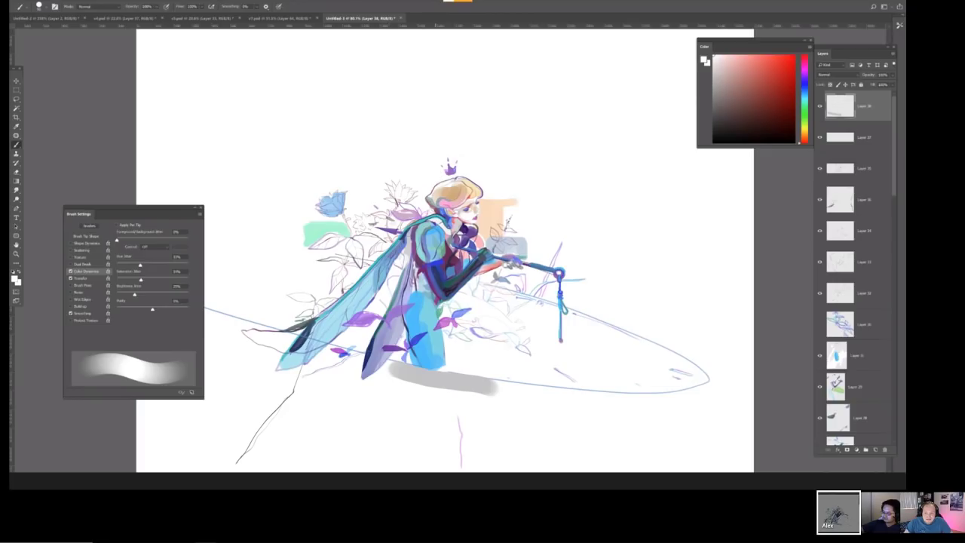
{"action": "key", "text": "ctrl+shift+h"}
Try thin strokes around the hip and thigh in a sampled dark violet with a smaller brush, and undo them.
{"action": "left_click", "coordinate": [445, 273], "text": "alt"}
{"action": "key", "text": "bracketleft"}
{"action": "key", "text": "bracketleft"}
{"action": "key", "text": "bracketleft"}
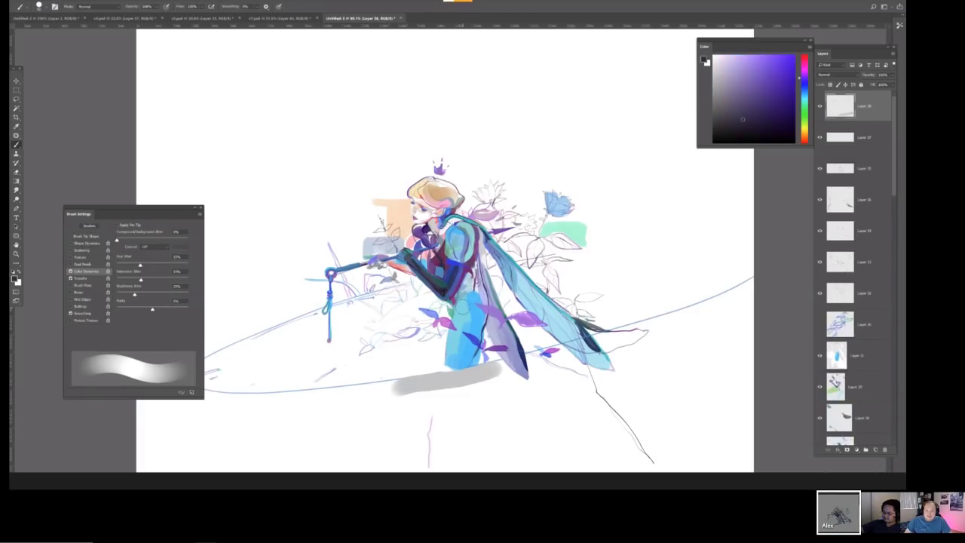
{"action": "left_click_drag", "start_coordinate": [479, 291], "coordinate": [457, 303]}
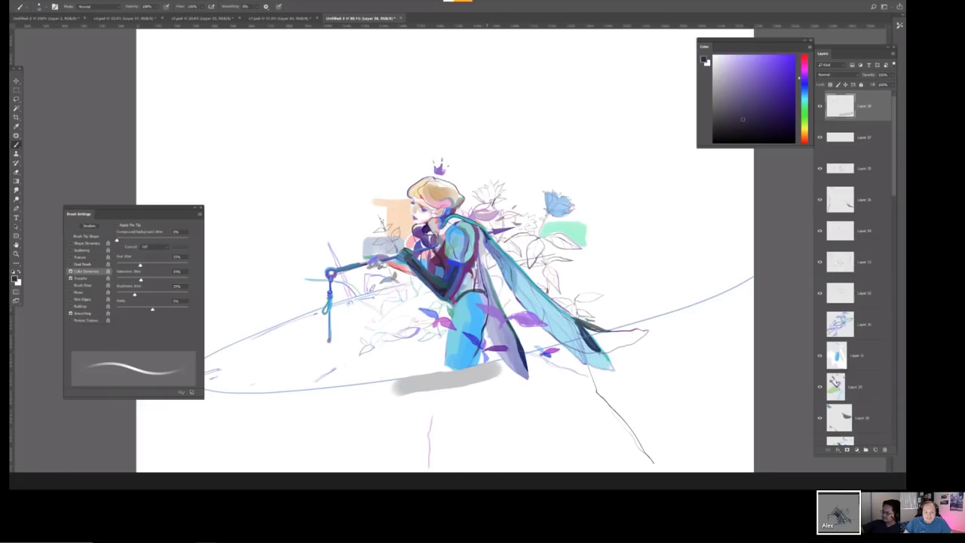
{"action": "key", "text": "ctrl+z"}
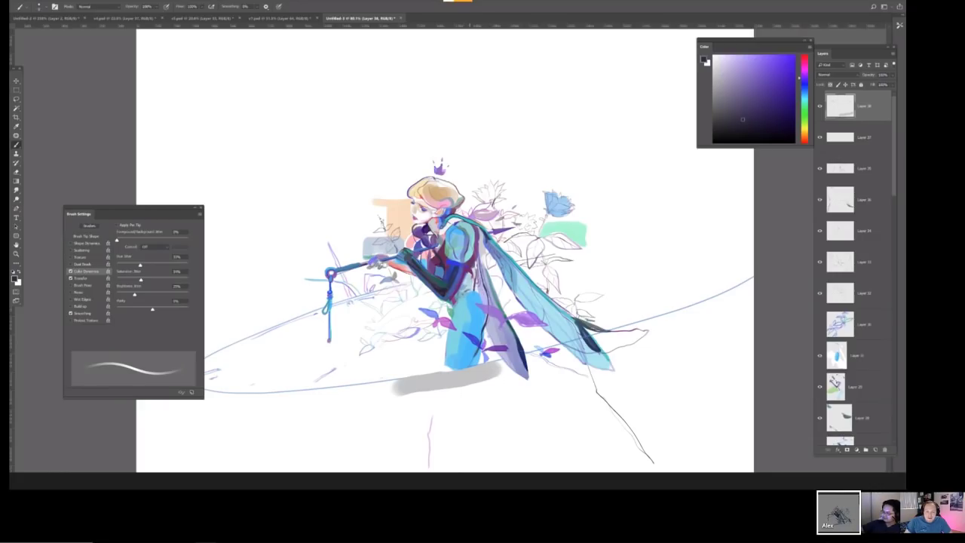
{"action": "mouse_move", "coordinate": [465, 293]}
{"action": "left_mouse_down"}
{"action": "mouse_move", "coordinate": [445, 370]}
{"action": "mouse_move", "coordinate": [469, 365]}
{"action": "mouse_move", "coordinate": [381, 377]}
{"action": "mouse_move", "coordinate": [422, 360]}
{"action": "mouse_move", "coordinate": [353, 378]}
{"action": "left_mouse_up"}
{"action": "key", "text": "ctrl+z"}
{"action": "key", "text": "ctrl+z"}
{"action": "key", "text": "ctrl+z"}
Sample light blue from the thigh and sketch a thin blue-violet leafy sprig beside the long wing.
{"action": "left_click", "coordinate": [460, 339], "text": "alt"}
{"action": "key", "text": "ctrl+z"}
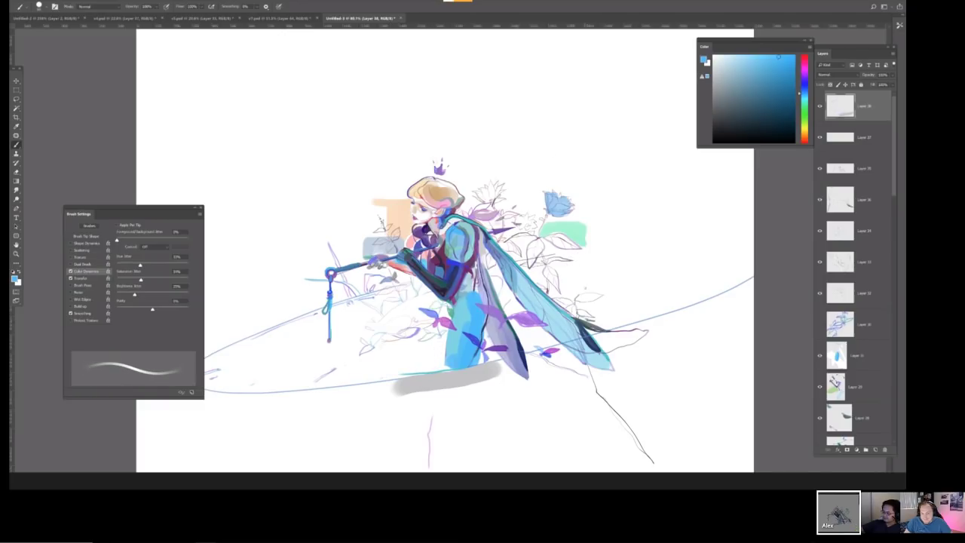
{"action": "mouse_move", "coordinate": [603, 267]}
{"action": "left_mouse_down"}
{"action": "mouse_move", "coordinate": [594, 288]}
{"action": "mouse_move", "coordinate": [575, 290]}
{"action": "left_mouse_up"}
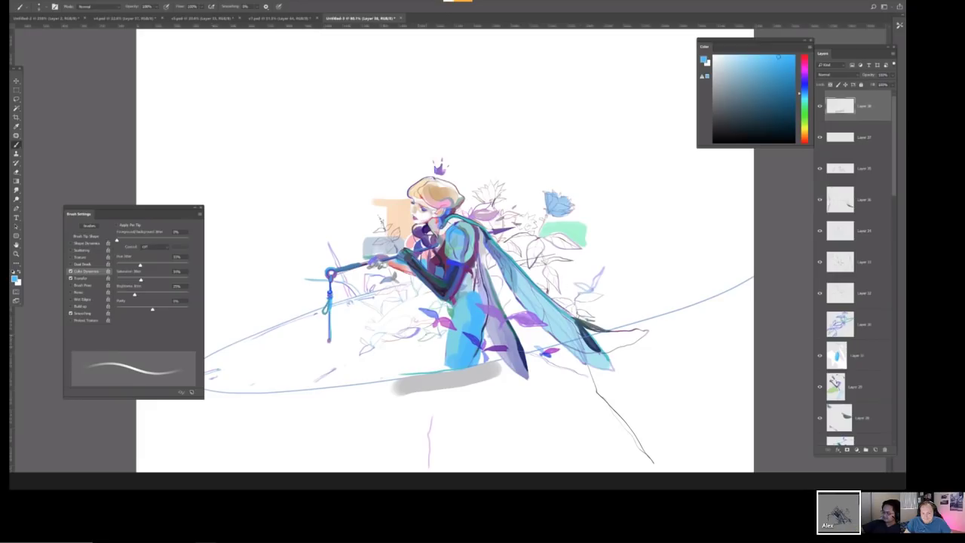
Paint the second, forward-reaching thigh in light teal-blue with a larger brush, and flip the canvas horizontally.
{"action": "key", "text": "]"}
{"action": "key", "text": "]"}
{"action": "key", "text": "]"}
{"action": "mouse_move", "coordinate": [430, 297]}
{"action": "left_mouse_down"}
{"action": "mouse_move", "coordinate": [385, 329]}
{"action": "mouse_move", "coordinate": [434, 306]}
{"action": "mouse_move", "coordinate": [445, 313]}
{"action": "left_mouse_up"}
{"action": "key", "text": "ctrl+minus"}
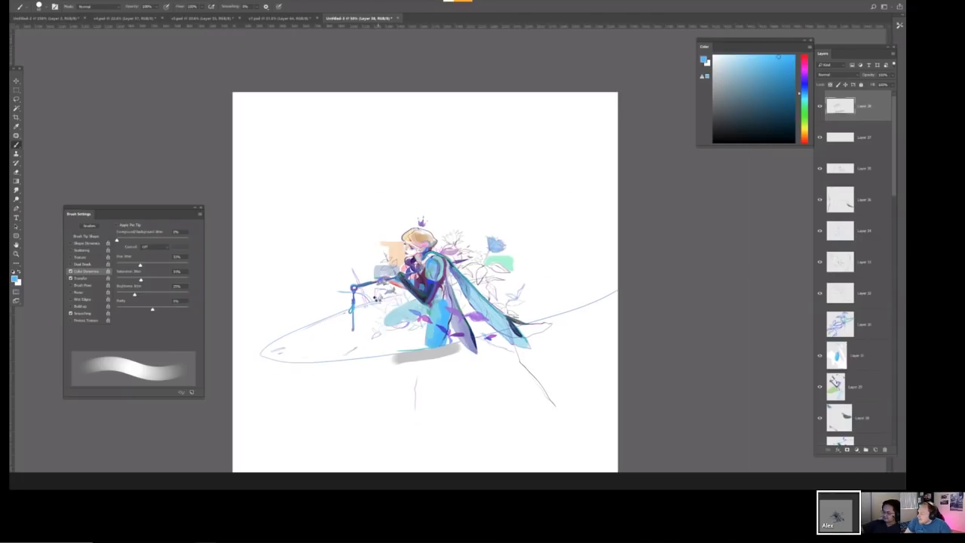
{"action": "key", "text": "ctrl+shift+h"}
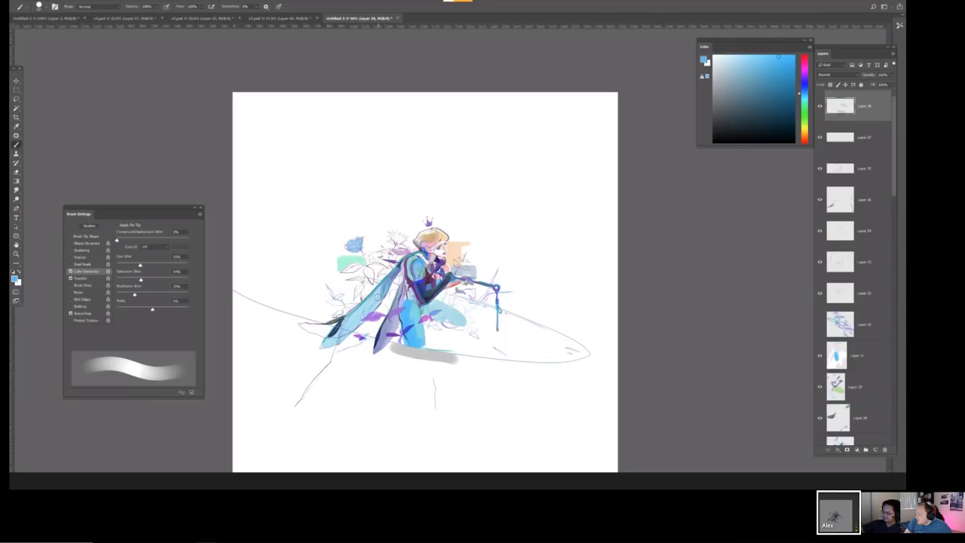
{"action": "scroll", "coordinate": [369, 322], "scroll_direction": "up", "scroll_amount": 3}
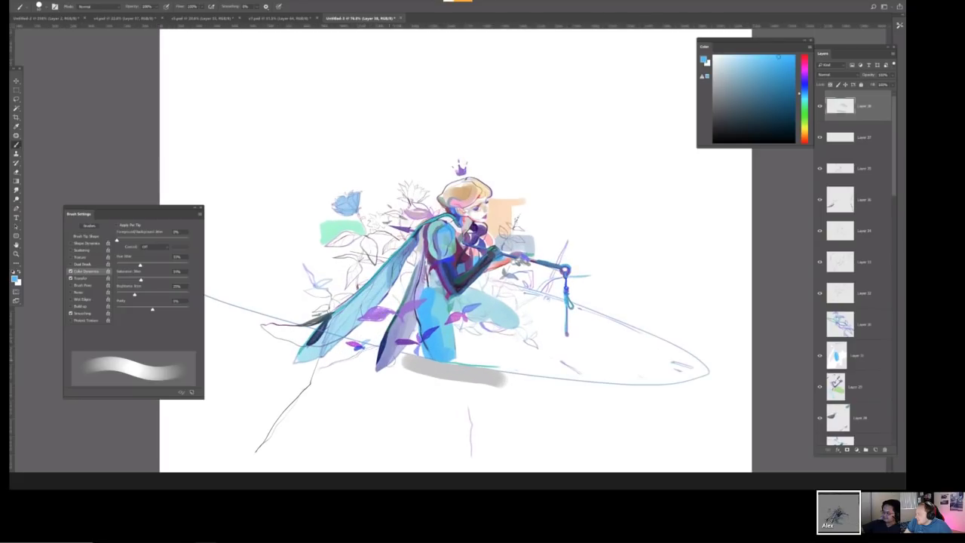
Try a broad blue band over the base outline beneath the knee with a larger brush, and undo it.
{"action": "key", "text": "bracketright"}
{"action": "key", "text": "bracketright"}
{"action": "mouse_move", "coordinate": [377, 354]}
{"action": "left_mouse_down"}
{"action": "mouse_move", "coordinate": [386, 388]}
{"action": "mouse_move", "coordinate": [423, 377]}
{"action": "mouse_move", "coordinate": [562, 386]}
{"action": "left_mouse_up"}
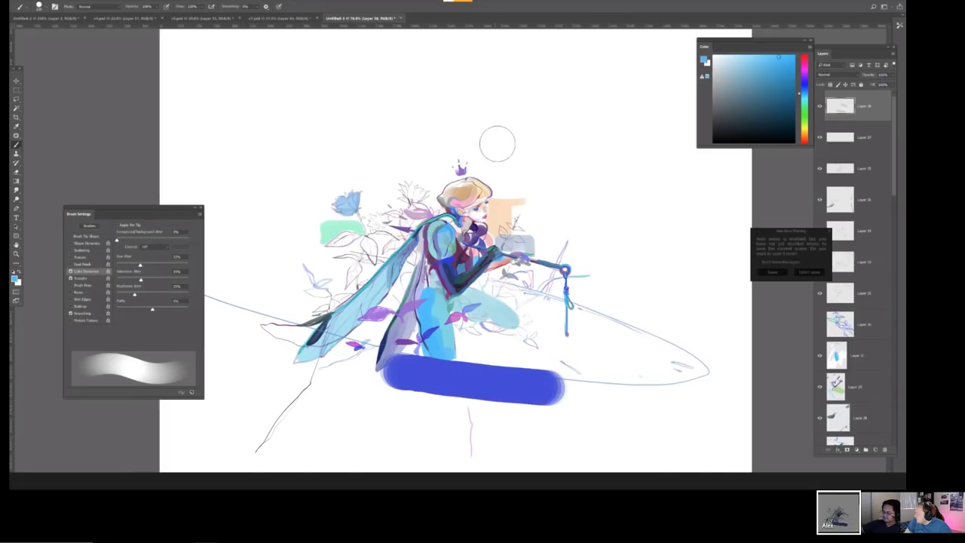
{"action": "key", "text": "ctrl+z"}
Erase the broad light gray band beneath the knee, and return to the Brush tool.
{"action": "key", "text": "e"}
{"action": "mouse_move", "coordinate": [482, 381]}
{"action": "left_mouse_down"}
{"action": "mouse_move", "coordinate": [418, 371]}
{"action": "mouse_move", "coordinate": [501, 371]}
{"action": "left_mouse_up"}
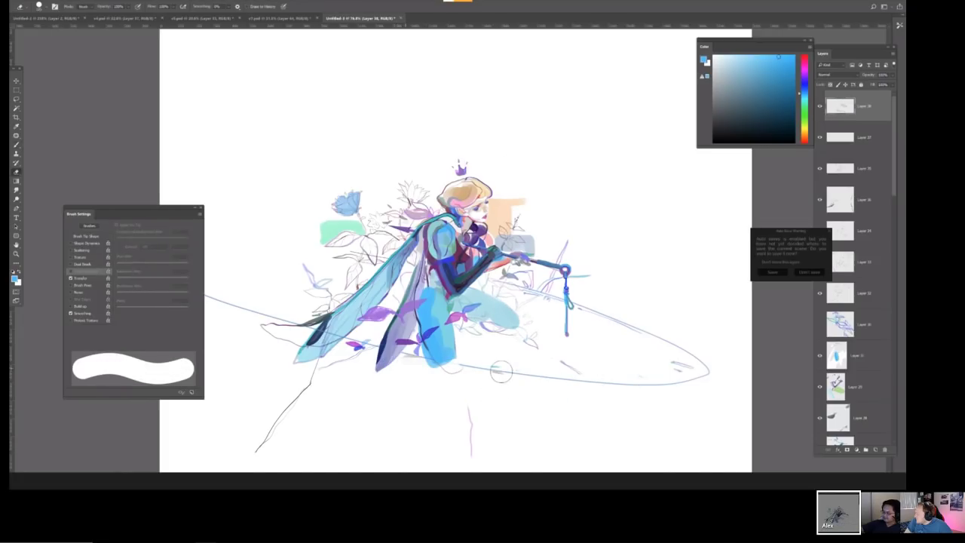
{"action": "key", "text": "b"}
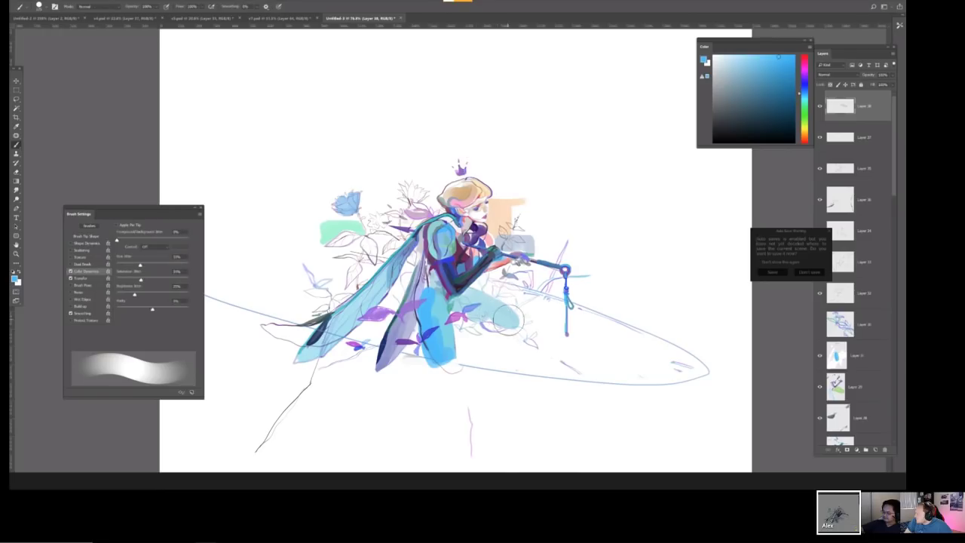
Add a short light blue stroke beside the leafy sprig near the long wing with a much smaller brush.
{"action": "key", "text": "bracketleft"}
{"action": "key", "text": "bracketleft"}
{"action": "key", "text": "bracketleft"}
{"action": "key", "text": "bracketleft"}
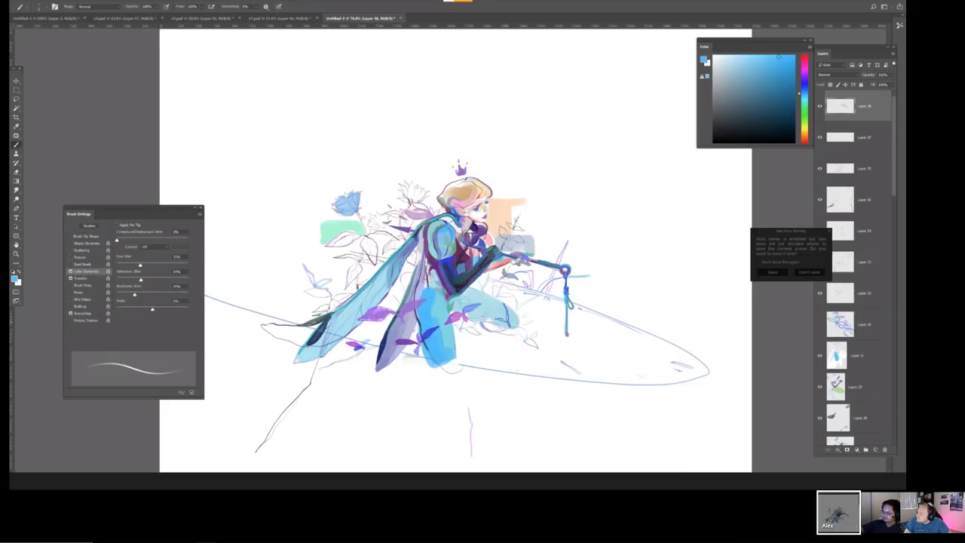
{"action": "left_click_drag", "start_coordinate": [275, 264], "coordinate": [291, 265]}
{"action": "key", "text": "bracketright"}
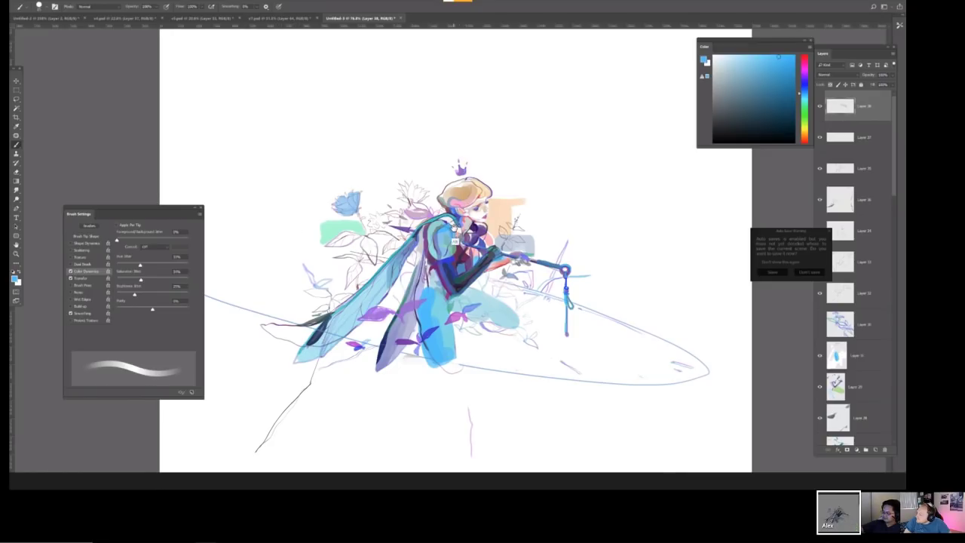
Sample a pale pinkish gray from the character's face for painting with a smaller brush.
{"action": "scroll", "coordinate": [455, 223], "scroll_direction": "up", "scroll_amount": 3}
{"action": "key", "text": "bracketleft"}
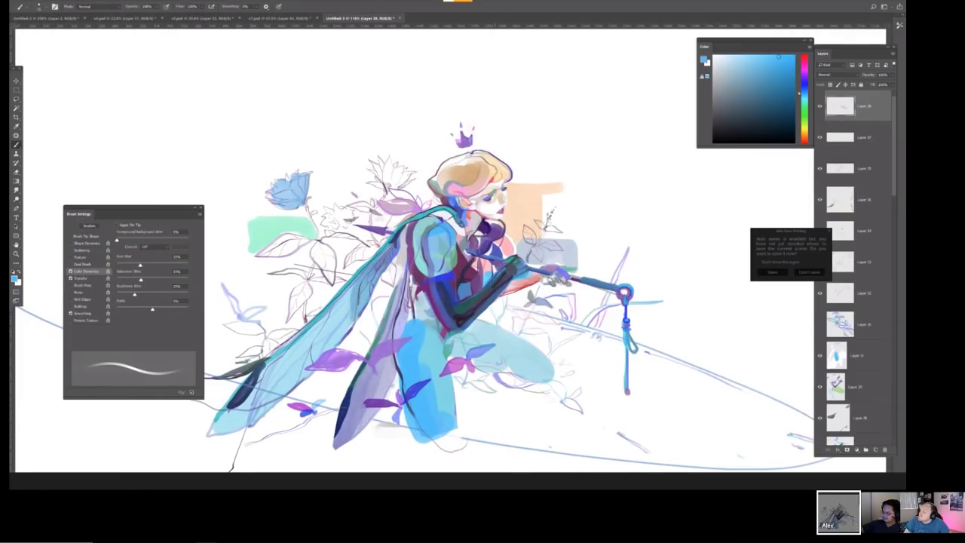
{"action": "left_click", "coordinate": [491, 205], "text": "alt"}
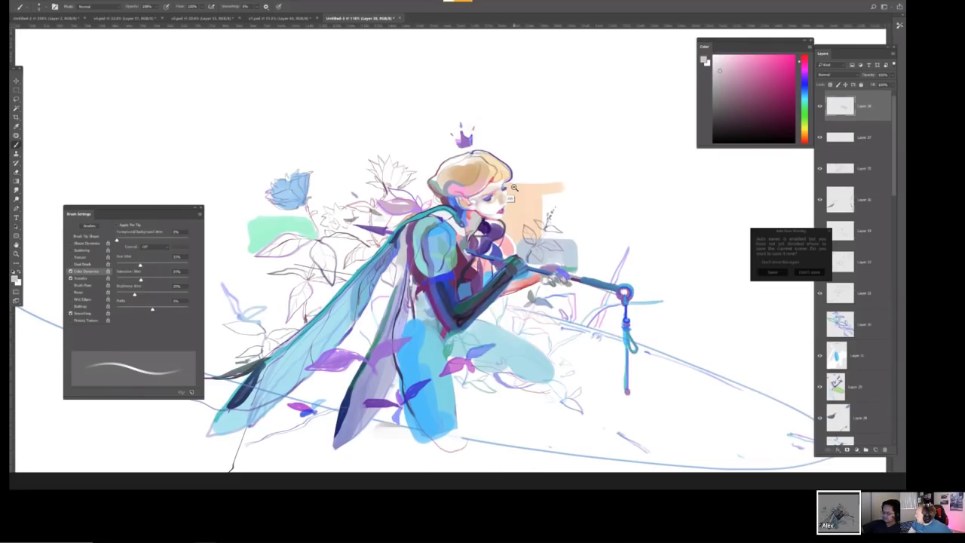
Try a long pale gray stroke down the outer side of the long wing, and undo it.
{"action": "scroll", "coordinate": [513, 186], "scroll_direction": "down", "scroll_amount": 3}
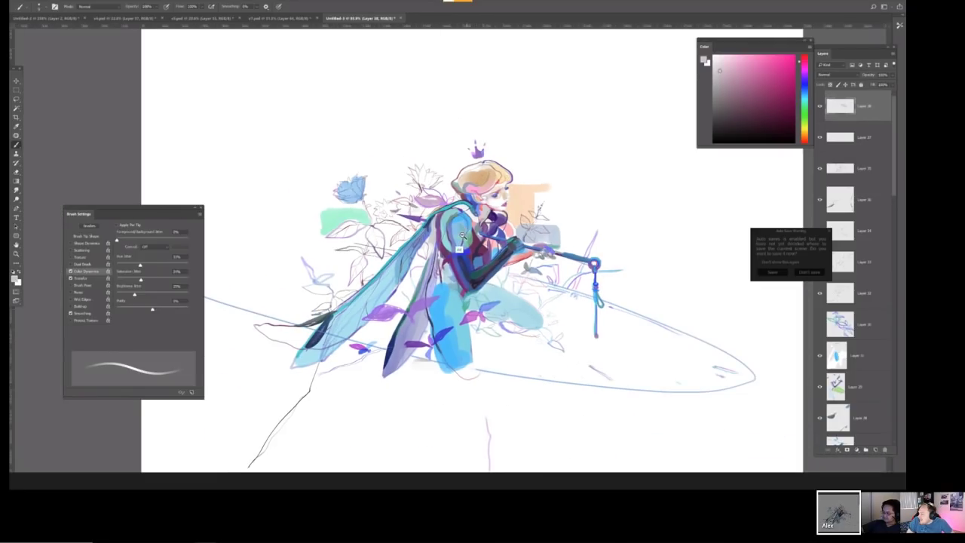
{"action": "scroll", "coordinate": [459, 233], "scroll_direction": "down", "scroll_amount": 5}
{"action": "scroll", "coordinate": [460, 233], "scroll_direction": "up", "scroll_amount": 5}
{"action": "scroll", "coordinate": [528, 220], "scroll_direction": "up", "scroll_amount": 5}
{"action": "scroll", "coordinate": [460, 240], "scroll_direction": "down", "scroll_amount": 2}
{"action": "scroll", "coordinate": [459, 240], "scroll_direction": "up", "scroll_amount": 3}
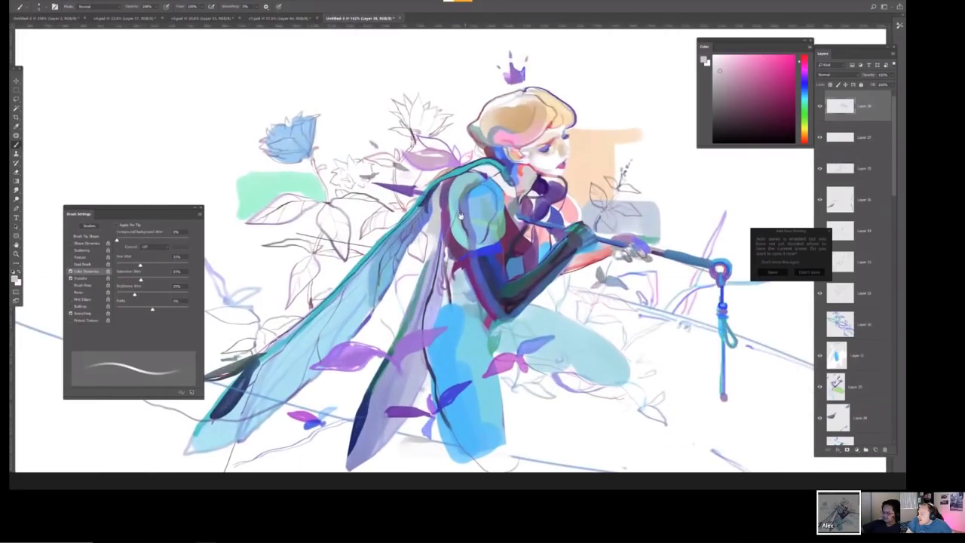
{"action": "scroll", "coordinate": [461, 241], "scroll_direction": "down", "scroll_amount": 2}
{"action": "mouse_move", "coordinate": [300, 242]}
{"action": "left_mouse_down"}
{"action": "mouse_move", "coordinate": [370, 311]}
{"action": "mouse_move", "coordinate": [483, 306]}
{"action": "mouse_move", "coordinate": [531, 328]}
{"action": "mouse_move", "coordinate": [519, 376]}
{"action": "mouse_move", "coordinate": [545, 395]}
{"action": "mouse_move", "coordinate": [561, 383]}
{"action": "mouse_move", "coordinate": [546, 362]}
{"action": "mouse_move", "coordinate": [527, 420]}
{"action": "mouse_move", "coordinate": [506, 404]}
{"action": "mouse_move", "coordinate": [503, 423]}
{"action": "mouse_move", "coordinate": [441, 416]}
{"action": "mouse_move", "coordinate": [285, 433]}
{"action": "mouse_move", "coordinate": [202, 445]}
{"action": "left_mouse_up"}
{"action": "key", "text": "ctrl+z"}
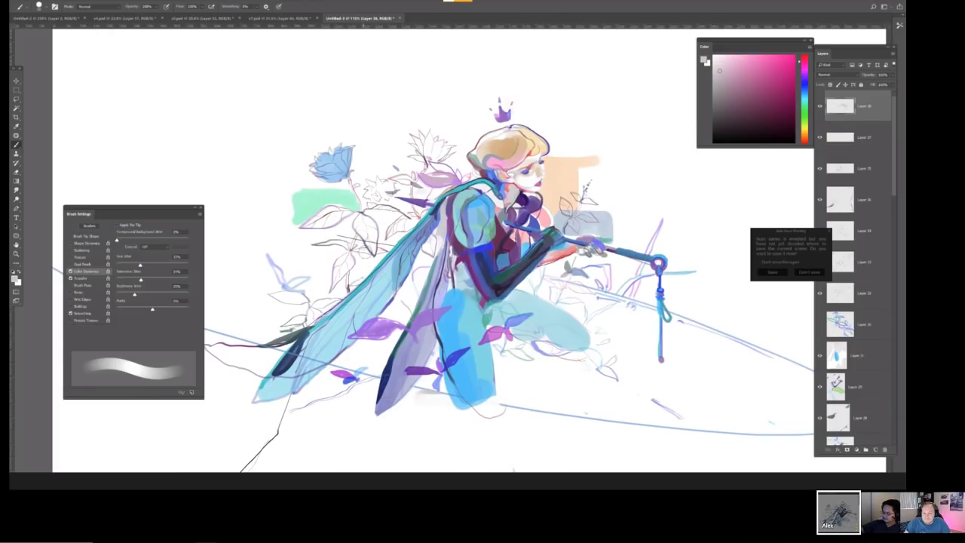
Create a new layer, and try a pale gray stroke across the sprig beside the long wing before undoing it.
{"action": "key", "text": "ctrl+shift+n"}
{"action": "key", "text": "Return"}
{"action": "mouse_move", "coordinate": [296, 277]}
{"action": "left_mouse_down"}
{"action": "mouse_move", "coordinate": [363, 271]}
{"action": "mouse_move", "coordinate": [383, 305]}
{"action": "mouse_move", "coordinate": [347, 355]}
{"action": "mouse_move", "coordinate": [377, 367]}
{"action": "mouse_move", "coordinate": [339, 357]}
{"action": "left_mouse_up"}
{"action": "key", "text": "ctrl+z"}
Reduce the brush to a thin tip for fine strokes on the new layer.
{"action": "key", "text": "bracketleft"}
{"action": "key", "text": "bracketleft"}
{"action": "key", "text": "bracketleft"}
{"action": "key", "text": "bracketleft"}
{"action": "key", "text": "bracketleft"}
{"action": "key", "text": "bracketleft"}
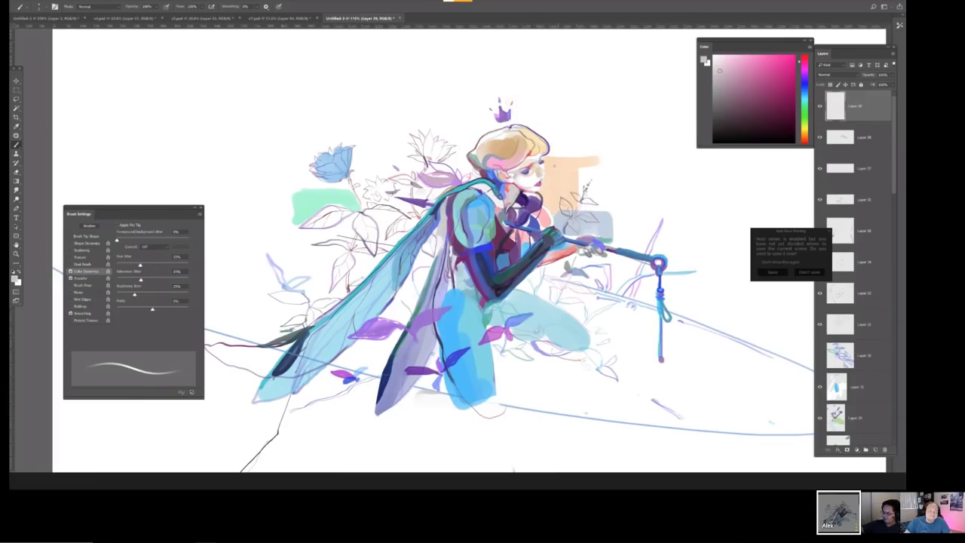
Choose the Sampled Brush preset and reduce its tip to a thin size for fine linework.
{"action": "key", "text": "bracketleft"}
{"action": "key", "text": "bracketleft"}
{"action": "key", "text": "bracketleft"}
{"action": "right_click", "coordinate": [338, 198]}
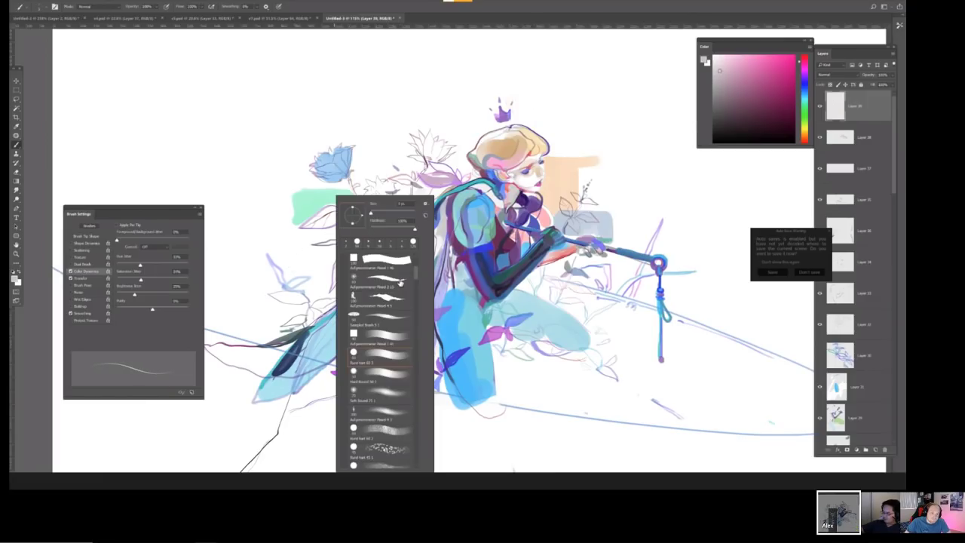
{"action": "left_click", "coordinate": [386, 315]}
{"action": "key", "text": "Return"}
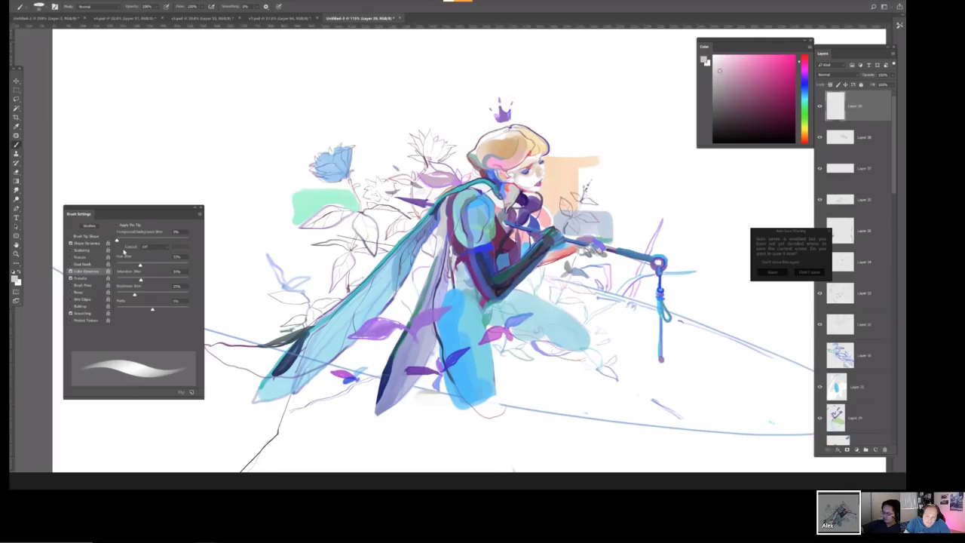
{"action": "key", "text": "bracketleft"}
{"action": "key", "text": "bracketleft"}
{"action": "key", "text": "bracketleft"}
{"action": "key", "text": "bracketleft"}
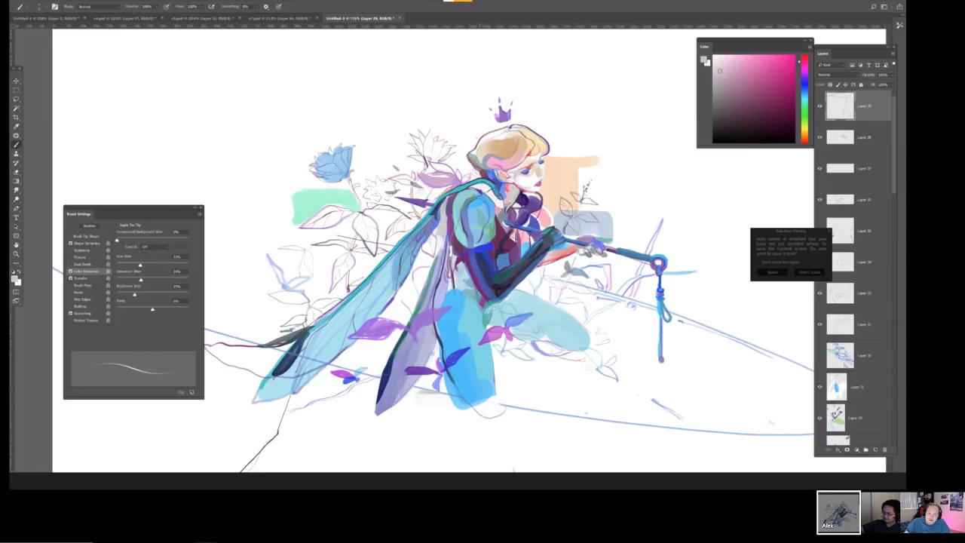
Set the painting colour to a light purple and mirror the canvas view horizontally.
{"action": "scroll", "coordinate": [445, 382], "scroll_direction": "down", "scroll_amount": 3}
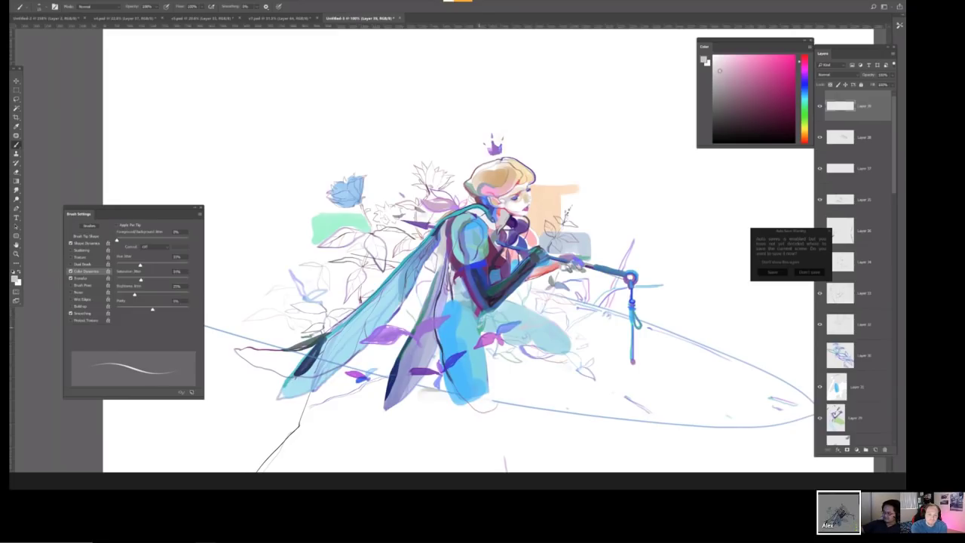
{"action": "left_click", "coordinate": [751, 68]}
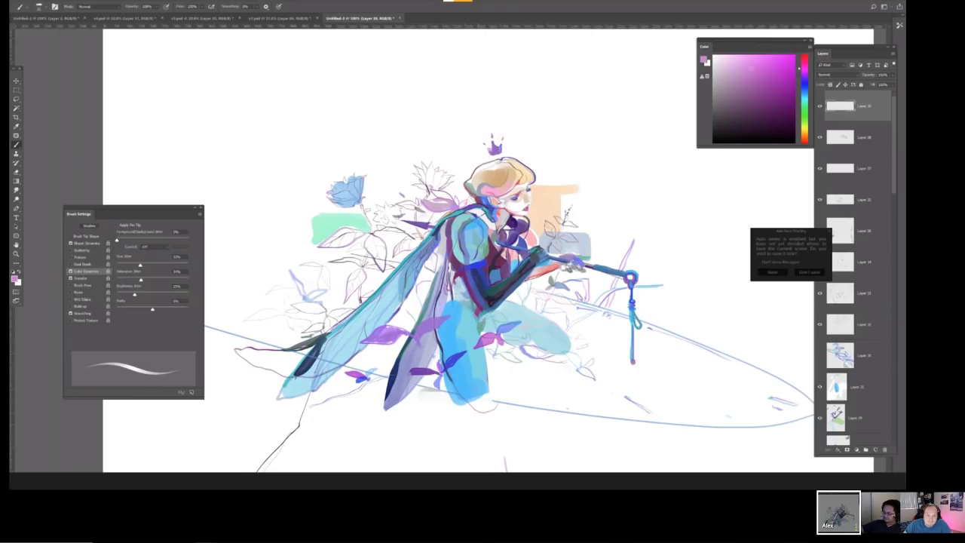
{"action": "scroll", "coordinate": [506, 207], "scroll_direction": "down", "scroll_amount": 3}
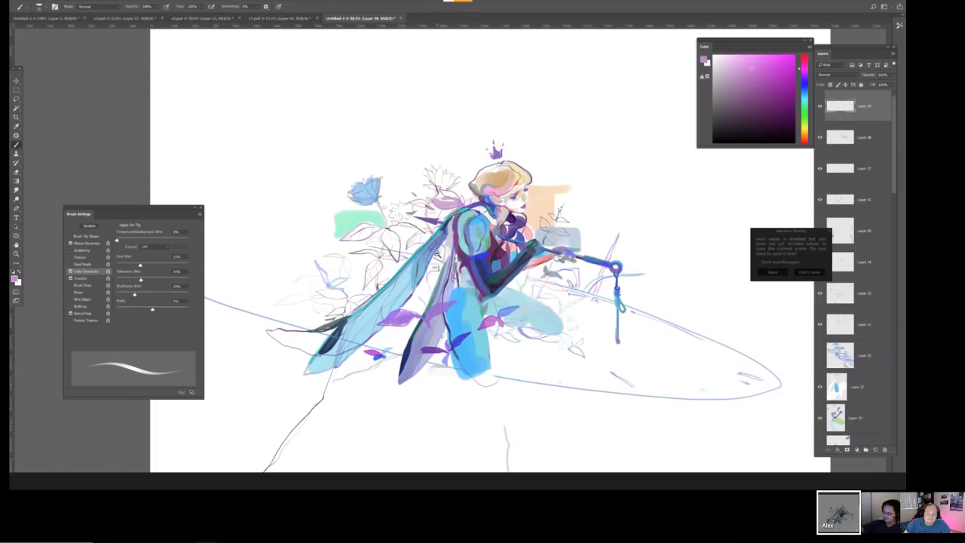
{"action": "scroll", "coordinate": [439, 260], "scroll_direction": "down", "scroll_amount": 2}
{"action": "key", "text": "ctrl+shift+h"}
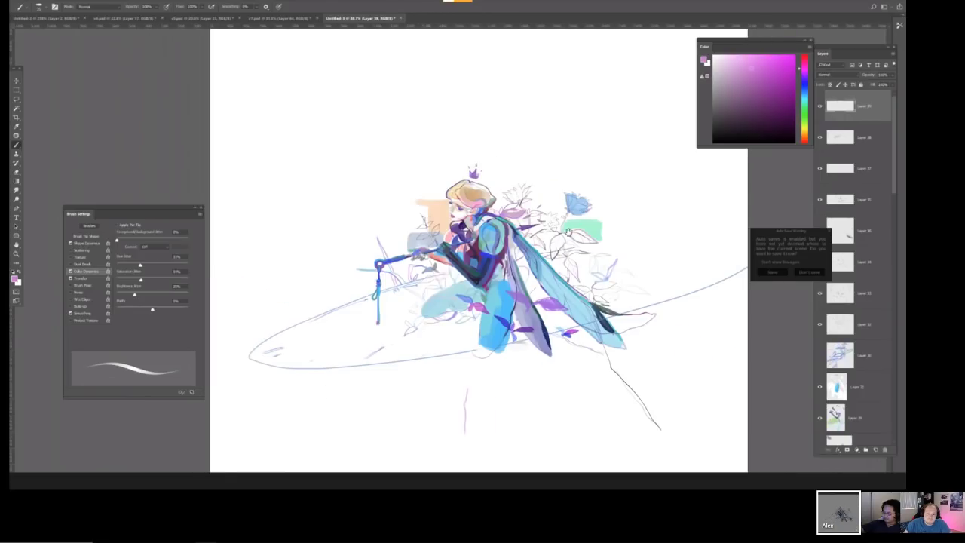
{"action": "key", "text": "ctrl+plus"}
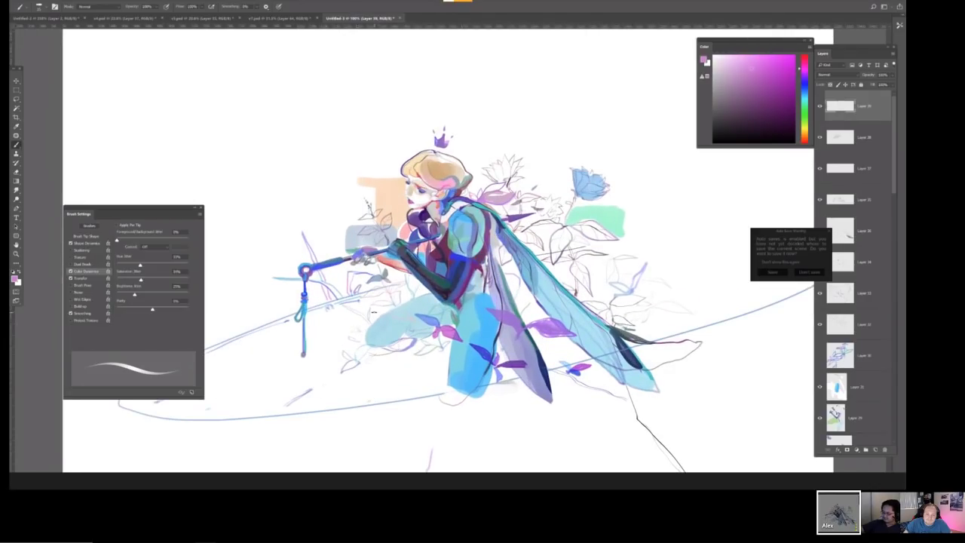
Adjust the brush size and paint a dark shadow stroke around the front edge of the kneeling figure's knee.
{"action": "key", "text": "bracketleft"}
{"action": "key", "text": "bracketleft"}
{"action": "key", "text": "bracketleft"}
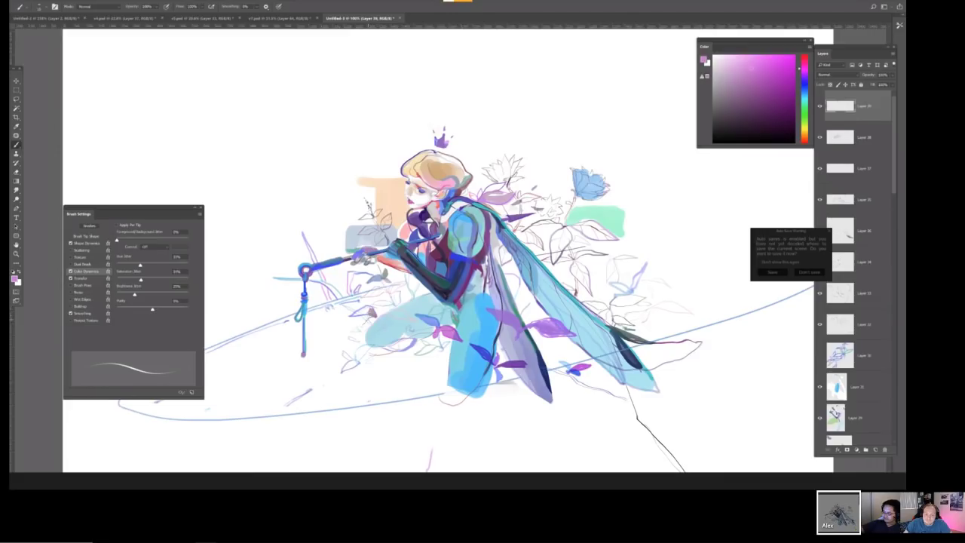
{"action": "key", "text": "bracketright"}
{"action": "key", "text": "bracketright"}
{"action": "key", "text": "bracketright"}
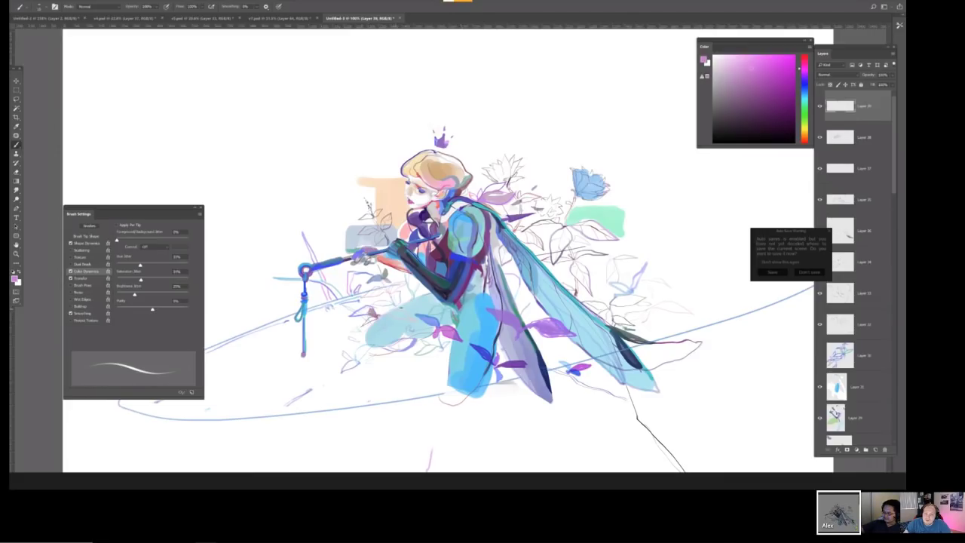
{"action": "left_click_drag", "start_coordinate": [381, 316], "coordinate": [362, 345]}
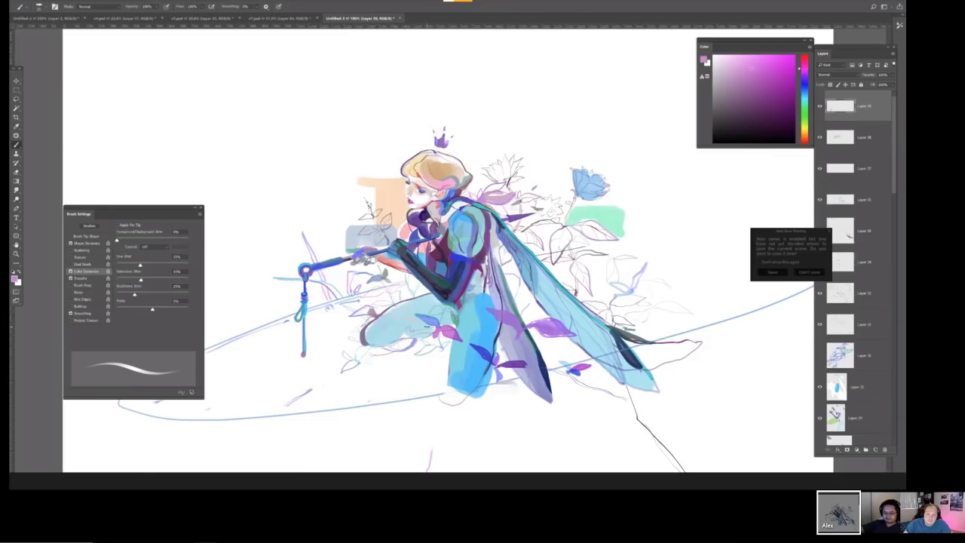
Sketch thin pink ripple lines on the ground around the knee and below the figure.
{"action": "key", "text": "bracketleft"}
{"action": "mouse_move", "coordinate": [324, 336]}
{"action": "left_mouse_down"}
{"action": "mouse_move", "coordinate": [412, 367]}
{"action": "mouse_move", "coordinate": [445, 367]}
{"action": "mouse_move", "coordinate": [424, 361]}
{"action": "left_mouse_up"}
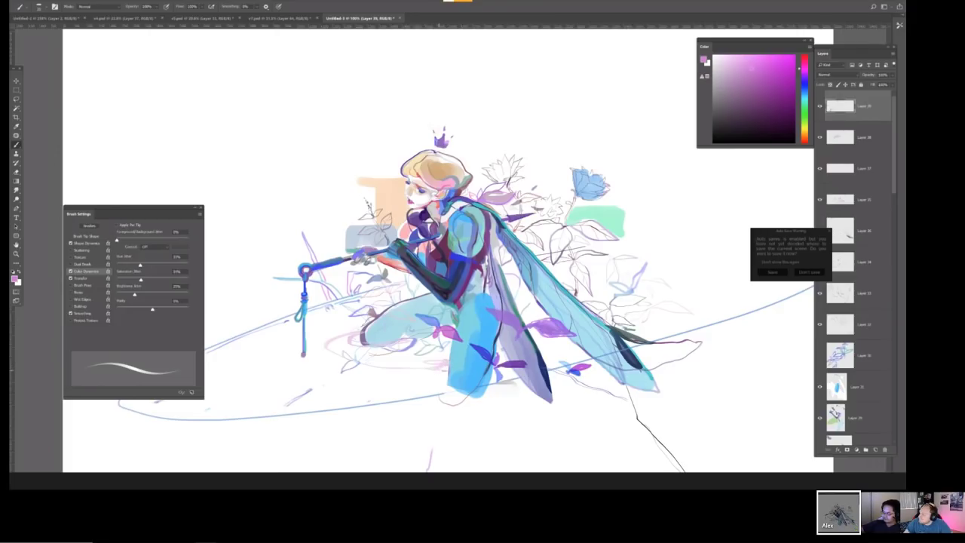
{"action": "left_click_drag", "start_coordinate": [350, 389], "coordinate": [435, 385]}
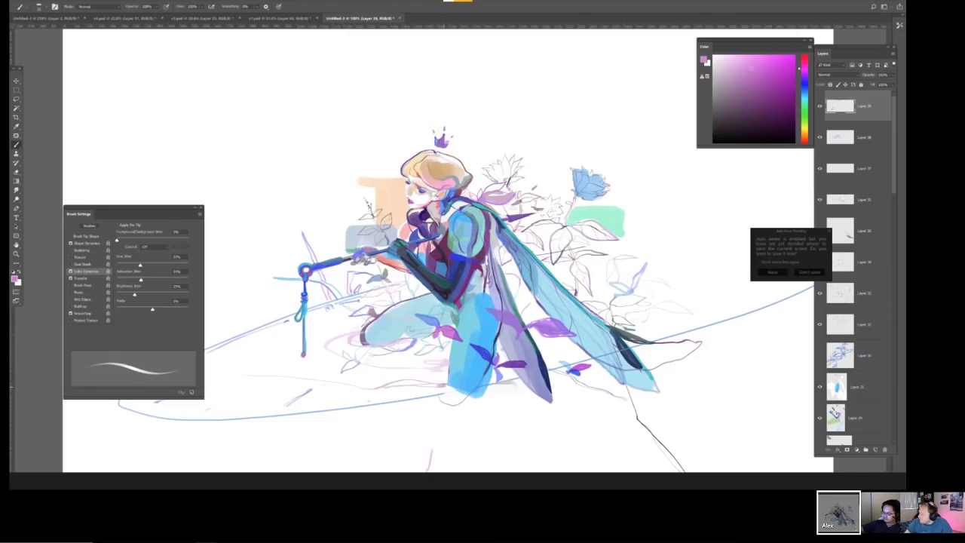
{"action": "mouse_move", "coordinate": [368, 353]}
{"action": "left_mouse_down"}
{"action": "mouse_move", "coordinate": [343, 320]}
{"action": "mouse_move", "coordinate": [362, 343]}
{"action": "left_mouse_up"}
Sample a pale peach colour and block in pale green patches in the background in front of the face and staff.
{"action": "left_click_drag", "start_coordinate": [300, 192], "coordinate": [323, 206]}
{"action": "key", "text": "e"}
{"action": "key", "text": "b"}
{"action": "left_click", "coordinate": [379, 196], "text": "alt"}
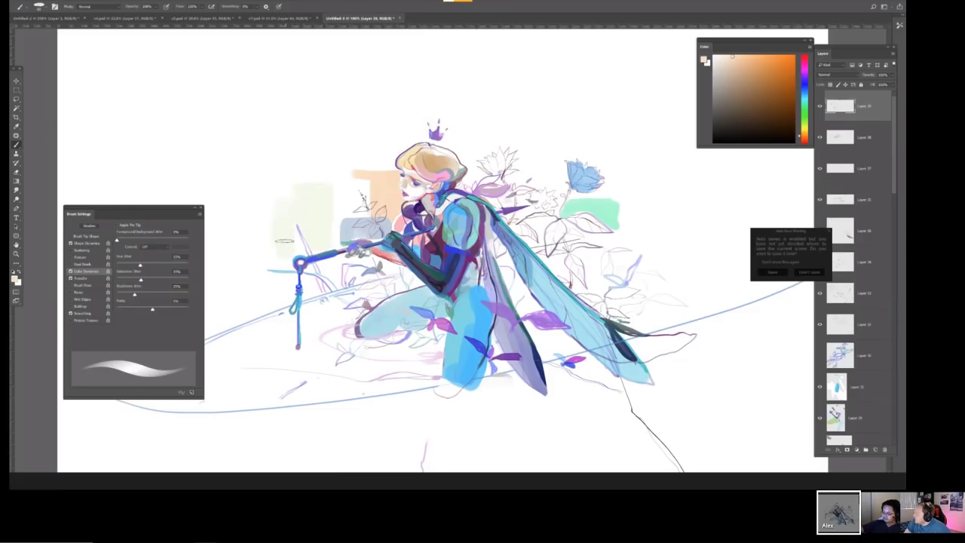
{"action": "scroll", "coordinate": [341, 181], "scroll_direction": "down", "scroll_amount": 5}
{"action": "scroll", "coordinate": [416, 239], "scroll_direction": "up", "scroll_amount": 4}
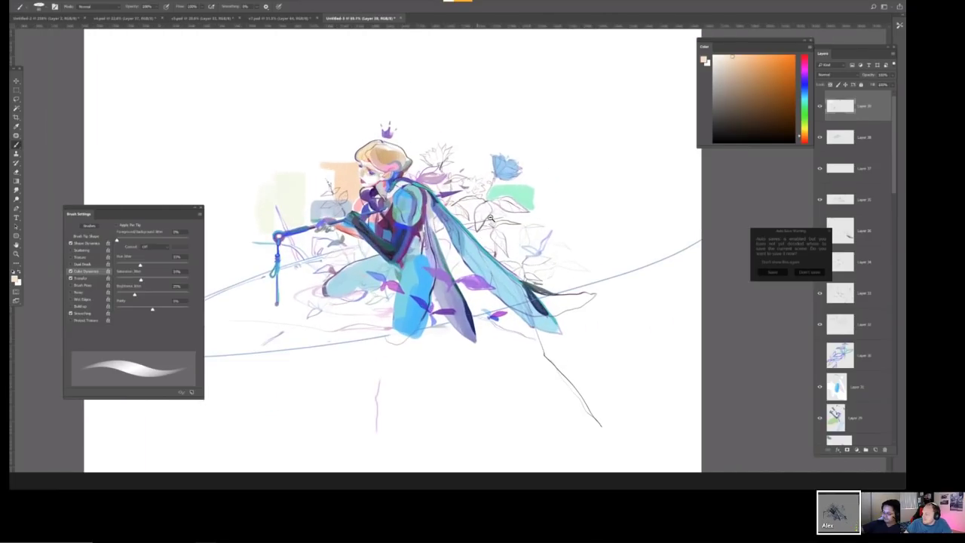
{"action": "left_click_drag", "start_coordinate": [416, 238], "coordinate": [453, 238]}
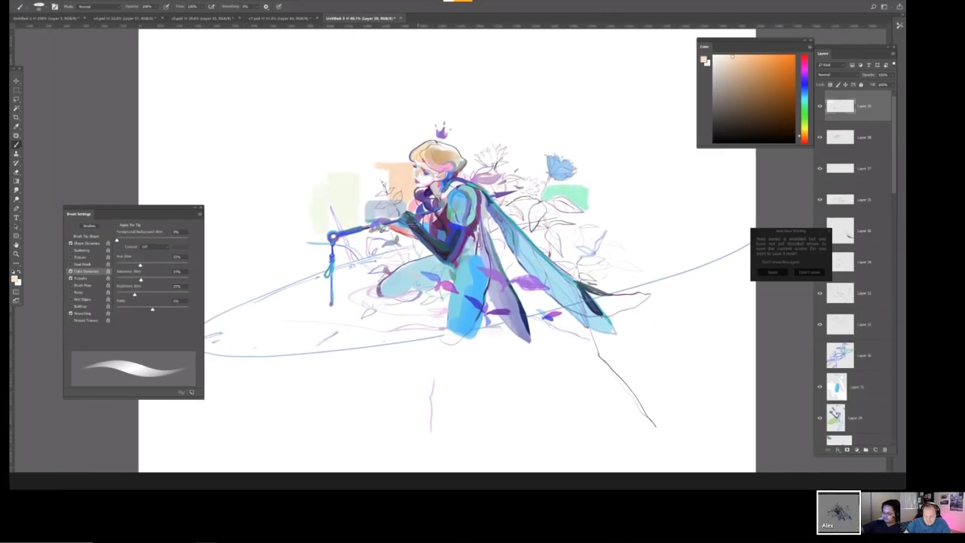
Try covering the ground ellipse below the figure with broad light grey strokes.
{"action": "left_click", "coordinate": [277, 256], "text": "alt"}
{"action": "mouse_move", "coordinate": [278, 256]}
{"action": "left_mouse_down"}
{"action": "mouse_move", "coordinate": [317, 302]}
{"action": "mouse_move", "coordinate": [528, 317]}
{"action": "mouse_move", "coordinate": [739, 233]}
{"action": "mouse_move", "coordinate": [685, 254]}
{"action": "mouse_move", "coordinate": [646, 332]}
{"action": "mouse_move", "coordinate": [218, 332]}
{"action": "left_mouse_up"}
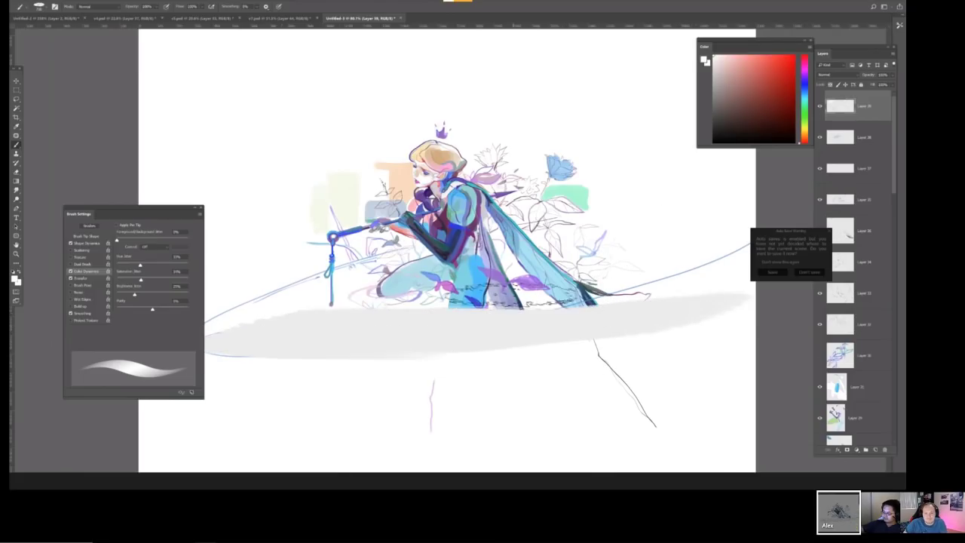
{"action": "key", "text": "ctrl+z"}
Sample the bright blue from the thigh, reduce the brush size and add a thin stroke on the front leg.
{"action": "left_click", "coordinate": [486, 283], "text": "alt"}
{"action": "mouse_move", "coordinate": [543, 301]}
{"action": "left_mouse_down"}
{"action": "mouse_move", "coordinate": [452, 377]}
{"action": "mouse_move", "coordinate": [701, 302]}
{"action": "mouse_move", "coordinate": [709, 290]}
{"action": "left_mouse_up"}
{"action": "mouse_move", "coordinate": [490, 264]}
{"action": "left_mouse_down"}
{"action": "mouse_move", "coordinate": [377, 347]}
{"action": "mouse_move", "coordinate": [618, 309]}
{"action": "mouse_move", "coordinate": [573, 271]}
{"action": "left_mouse_up"}
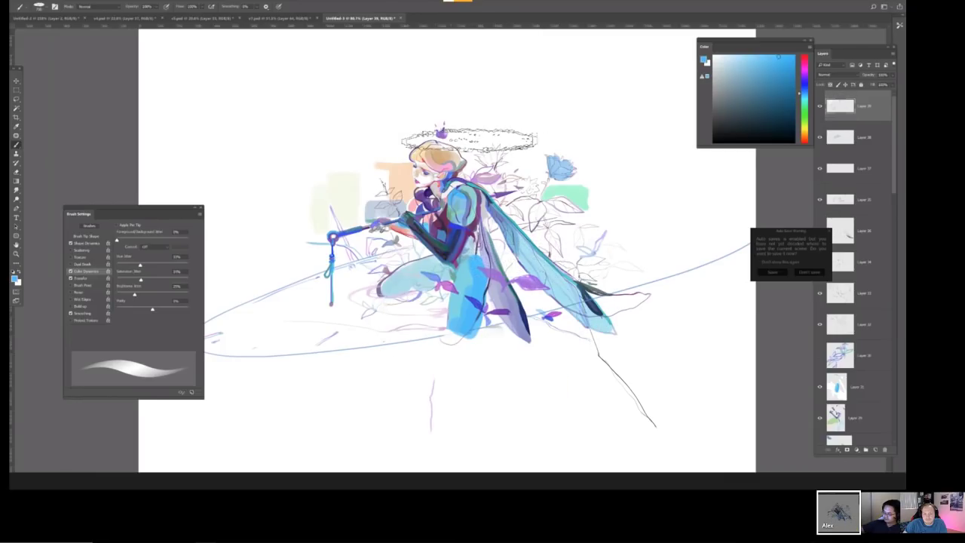
{"action": "key", "text": "bracketleft"}
{"action": "key", "text": "bracketleft"}
{"action": "key", "text": "bracketleft"}
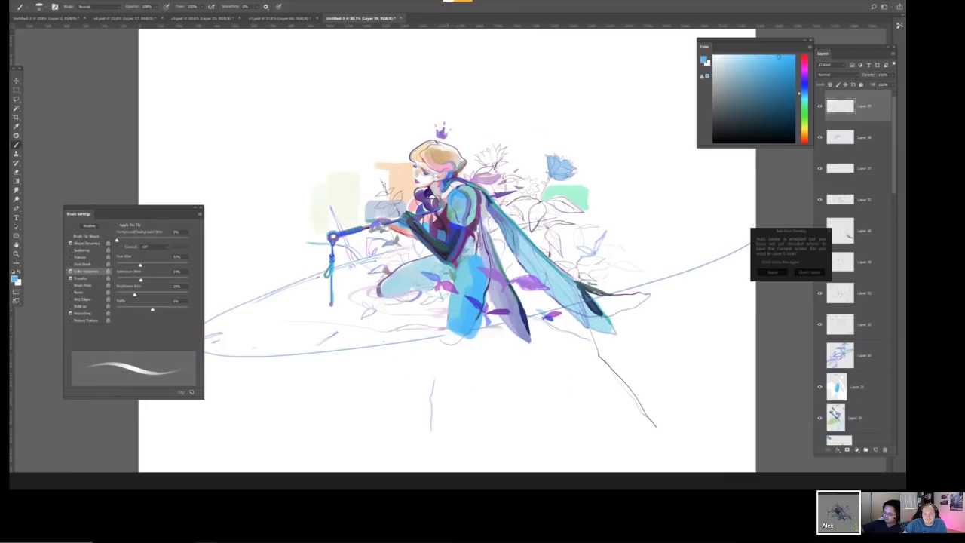
{"action": "left_click_drag", "start_coordinate": [436, 284], "coordinate": [414, 289]}
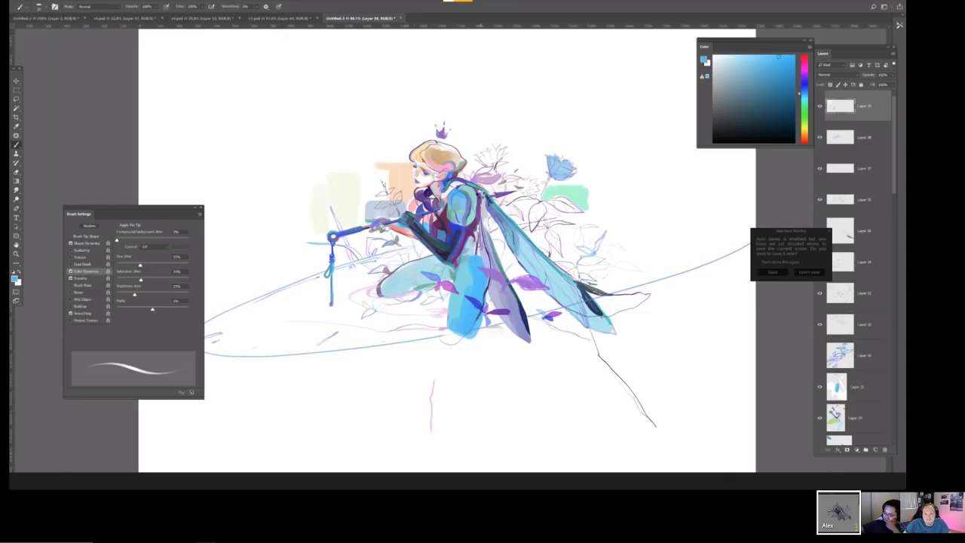
Flip the canvas view back and toggle the visibility of the layers below the top one to find the purple leaves.
{"action": "key", "text": "h"}
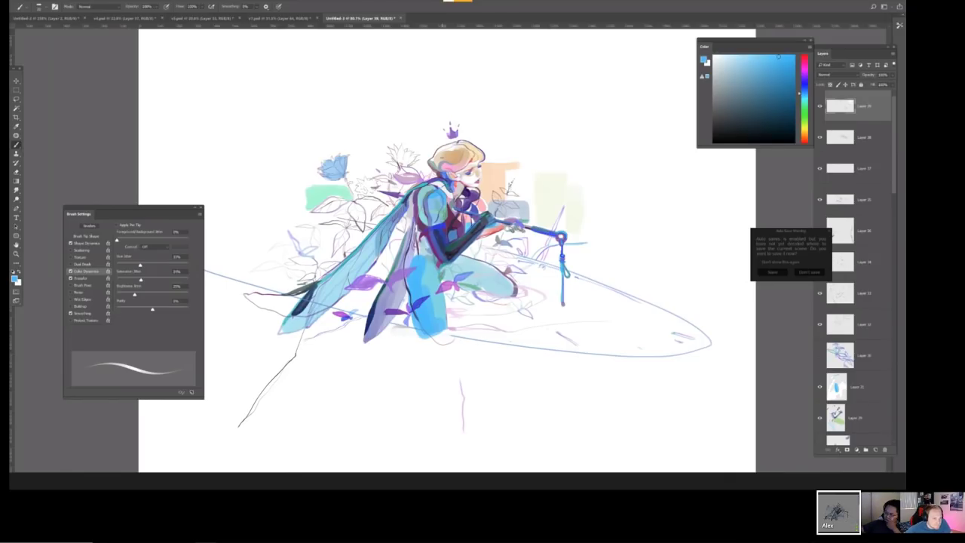
{"action": "left_click", "coordinate": [820, 138]}
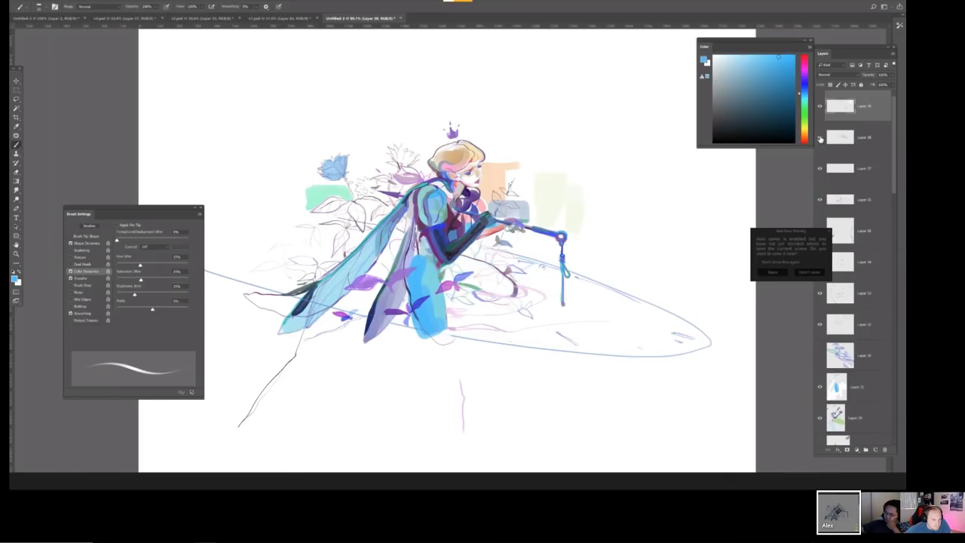
{"action": "left_click", "coordinate": [820, 138]}
{"action": "left_click", "coordinate": [821, 167]}
{"action": "left_click", "coordinate": [821, 167]}
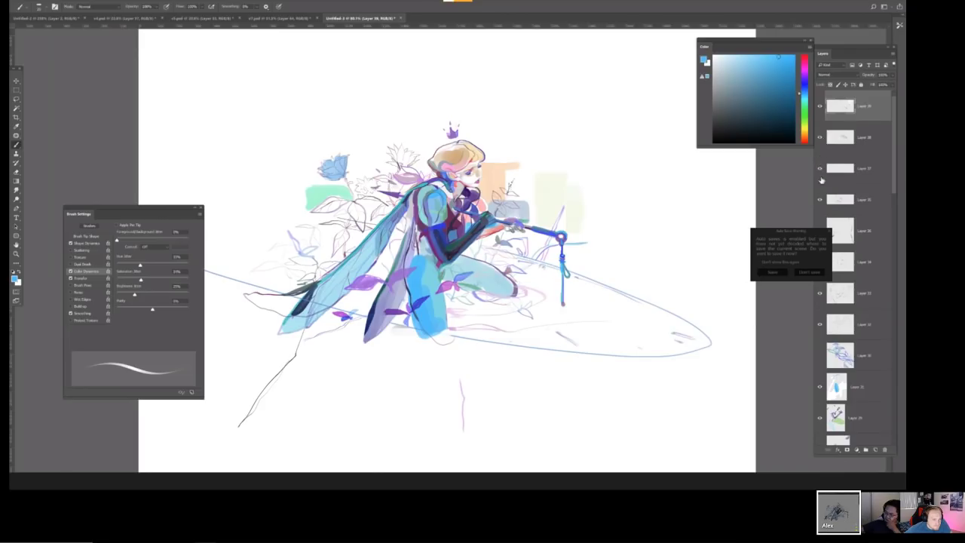
{"action": "left_click", "coordinate": [819, 200]}
{"action": "left_click", "coordinate": [820, 199]}
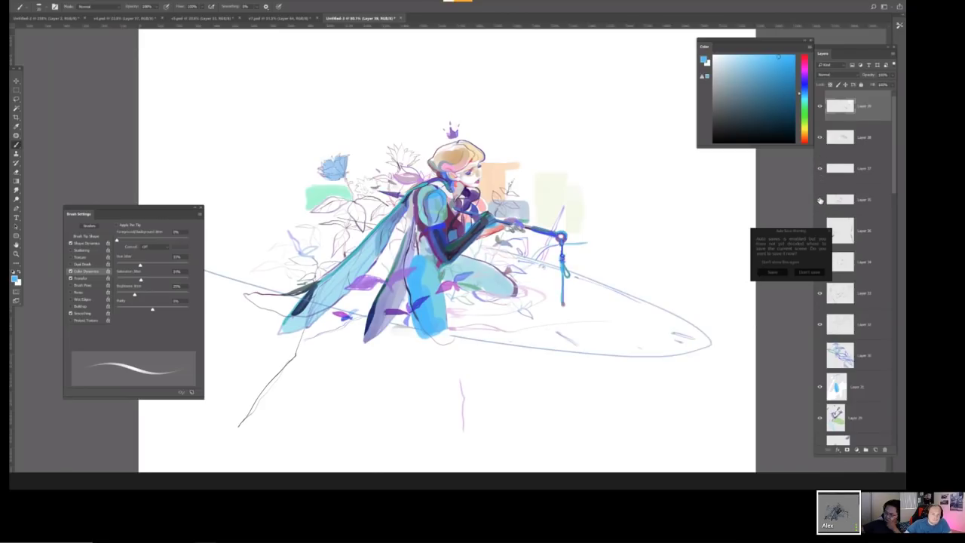
{"action": "left_click", "coordinate": [821, 200]}
{"action": "left_click", "coordinate": [821, 200]}
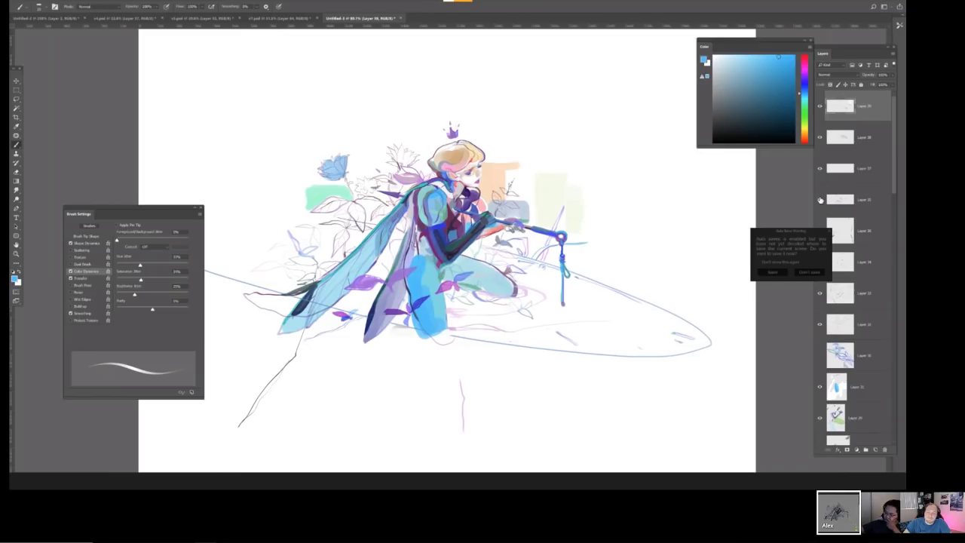
Select the purple leaves' layer and erase the leaves covering the wing and the front thigh.
{"action": "left_click", "coordinate": [839, 200]}
{"action": "key", "text": "shift+b"}
{"action": "left_click_drag", "start_coordinate": [413, 309], "coordinate": [395, 324]}
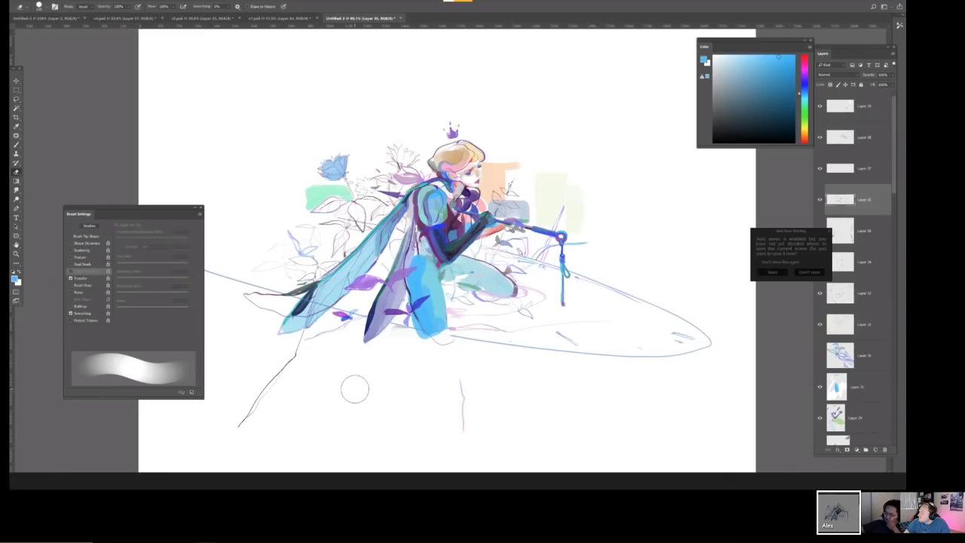
{"action": "left_click_drag", "start_coordinate": [467, 275], "coordinate": [389, 311]}
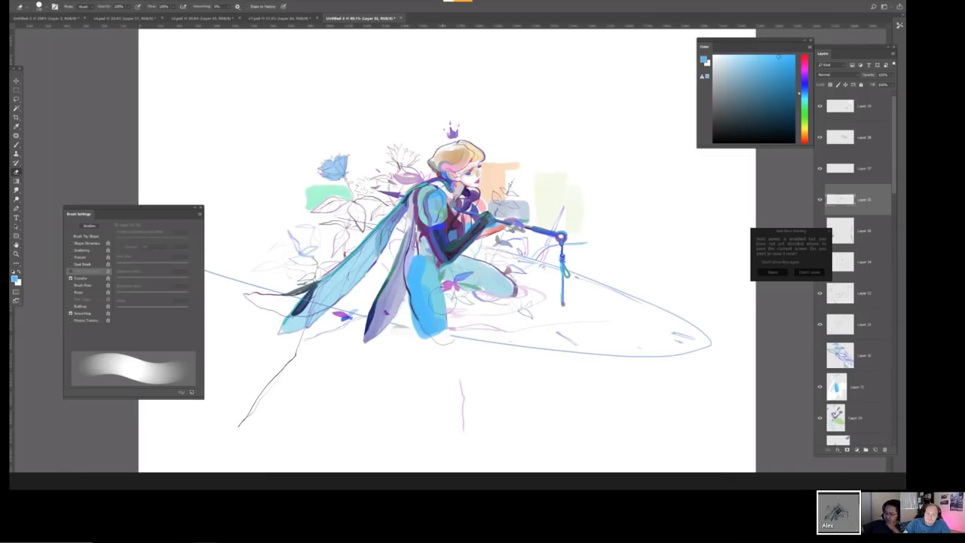
{"action": "key", "text": "bracketleft"}
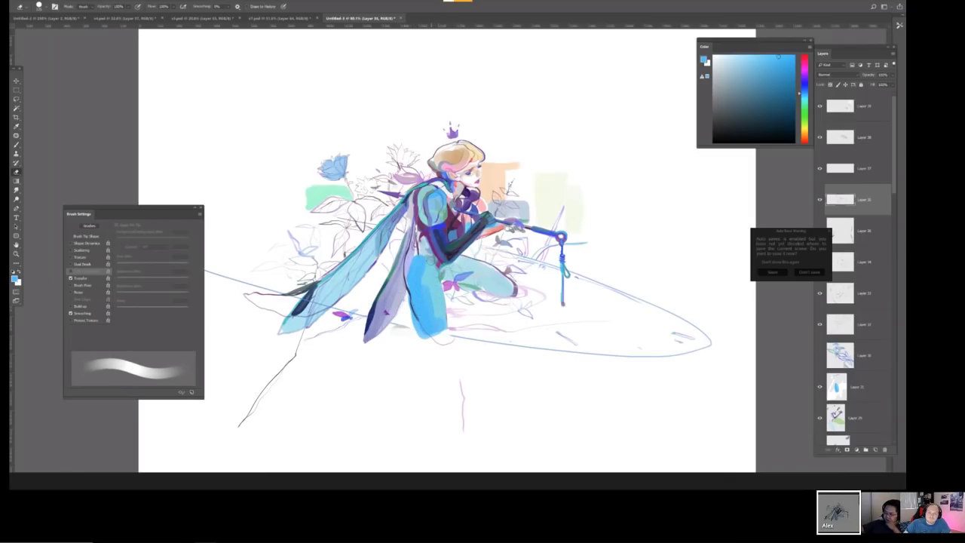
Paint blue shading strokes across the bright blue thigh and a green shadow along the underside of the other leg.
{"action": "key", "text": "b"}
{"action": "left_click_drag", "start_coordinate": [448, 316], "coordinate": [447, 335]}
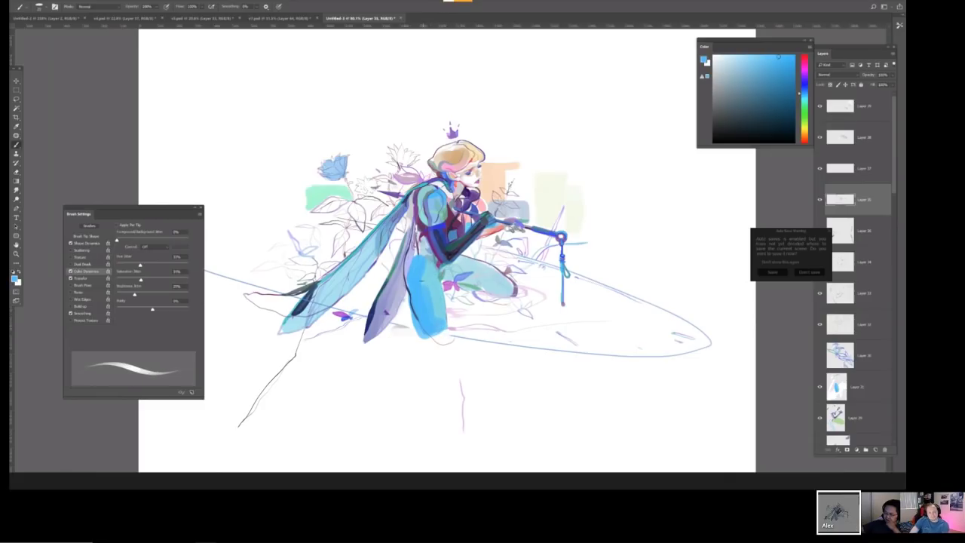
{"action": "left_click_drag", "start_coordinate": [419, 275], "coordinate": [440, 282]}
{"action": "key", "text": "ctrl+z"}
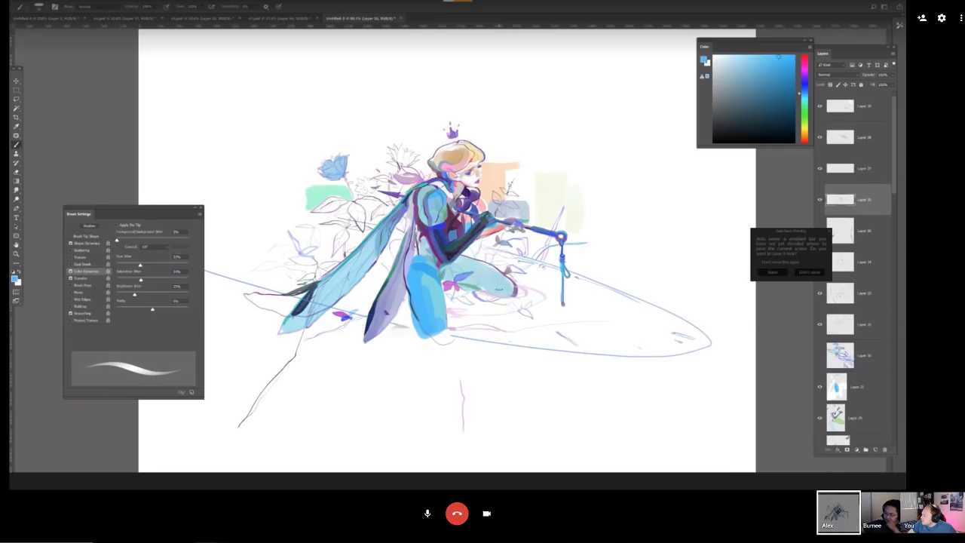
{"action": "mouse_move", "coordinate": [477, 300]}
{"action": "left_mouse_down"}
{"action": "mouse_move", "coordinate": [502, 300]}
{"action": "mouse_move", "coordinate": [511, 288]}
{"action": "left_mouse_up"}
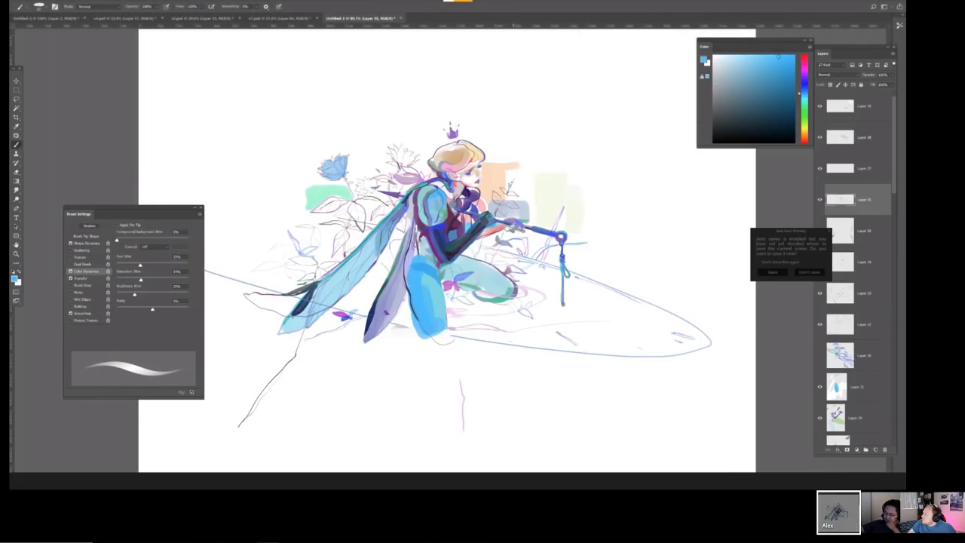
Try painting long green strands from the figure's hair to the blue flower.
{"action": "mouse_move", "coordinate": [455, 150]}
{"action": "left_mouse_down"}
{"action": "mouse_move", "coordinate": [429, 170]}
{"action": "mouse_move", "coordinate": [435, 151]}
{"action": "mouse_move", "coordinate": [345, 161]}
{"action": "left_mouse_up"}
{"action": "key", "text": "ctrl+z"}
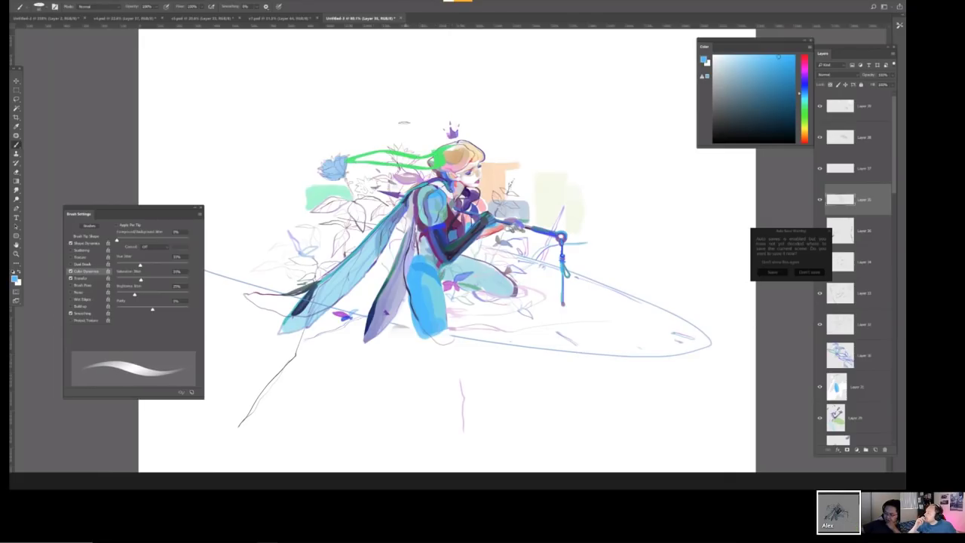
{"action": "key", "text": "ctrl+z"}
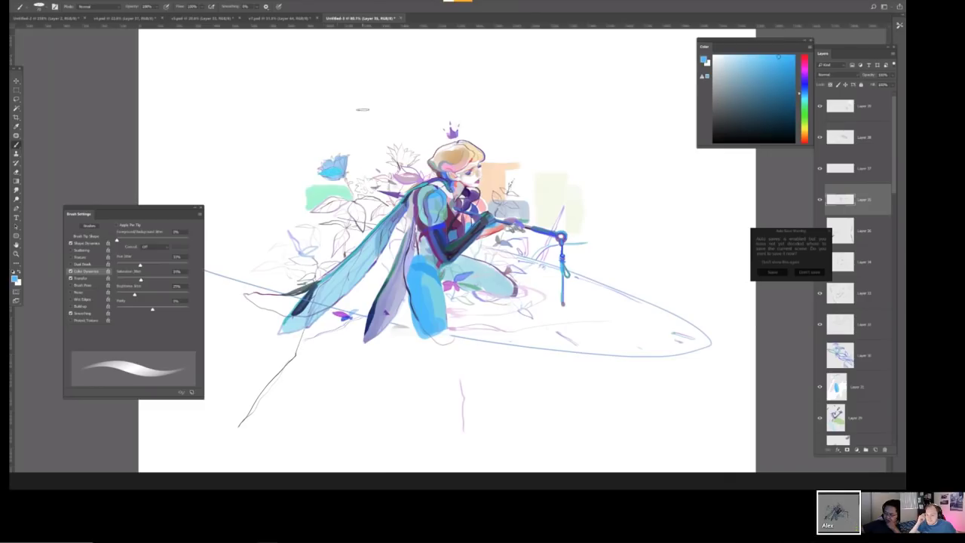
Reduce the brush size and add small blue and teal accents to the blue flower's petals.
{"action": "key", "text": "bracketleft"}
{"action": "key", "text": "bracketleft"}
{"action": "key", "text": "bracketleft"}
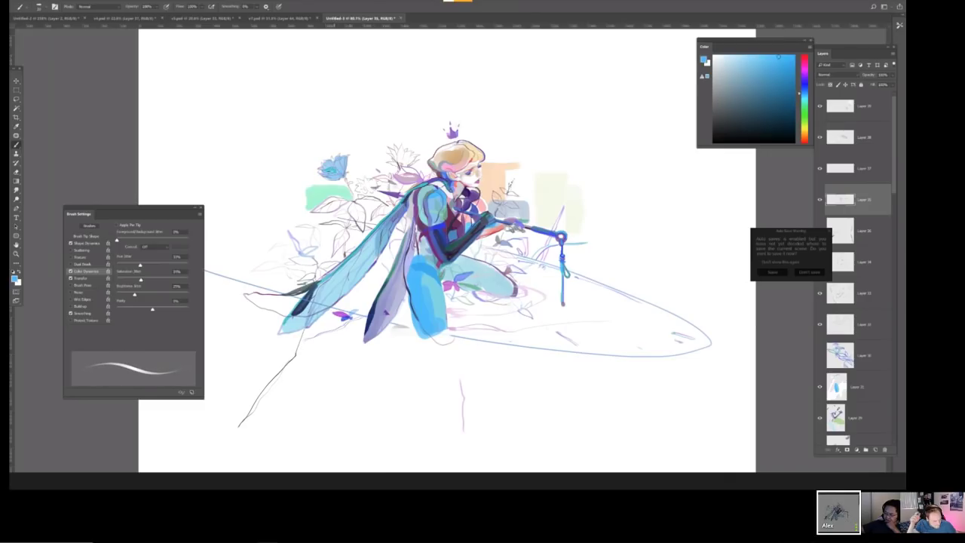
{"action": "left_click_drag", "start_coordinate": [317, 178], "coordinate": [333, 181]}
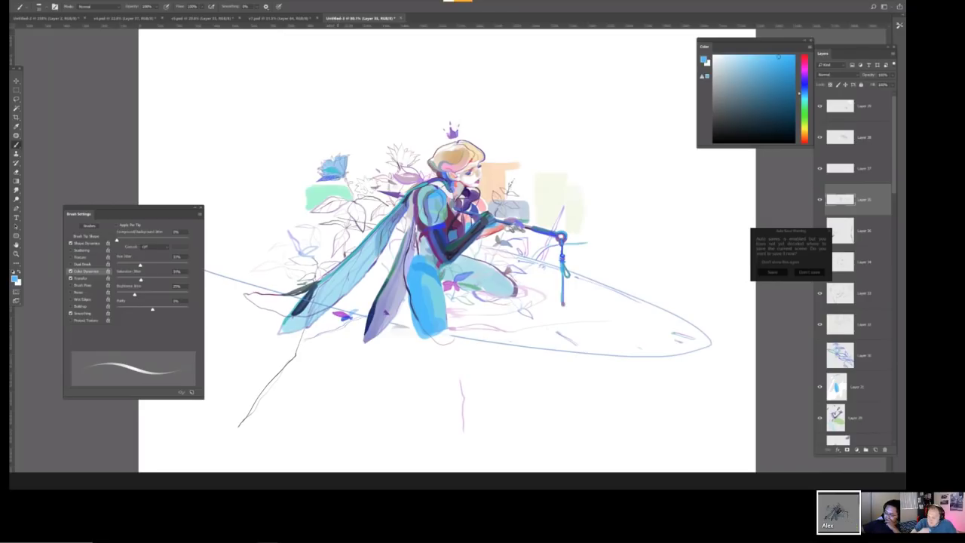
Flip the canvas horizontally and sketch extra blue strokes along the upper edge of the large oval ground outline.
{"action": "key", "text": "ctrl+z"}
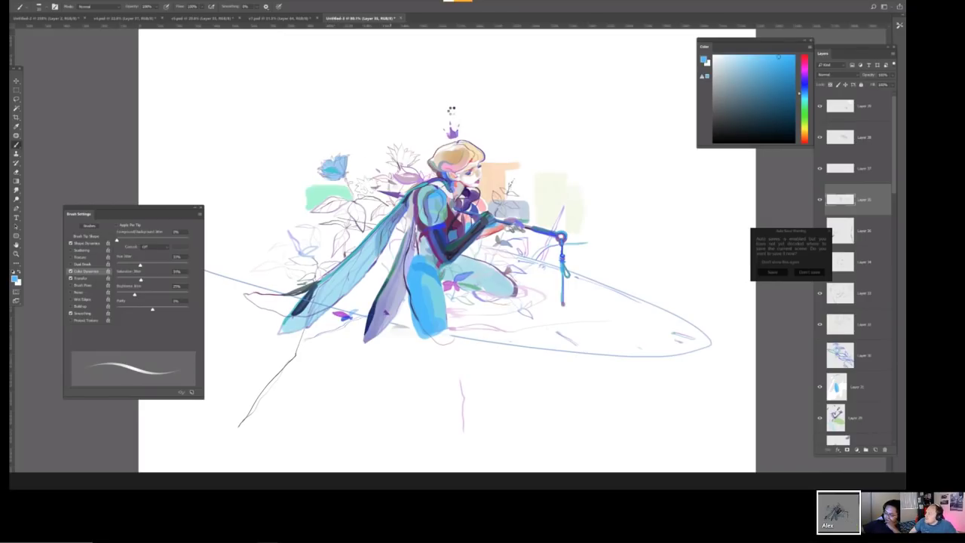
{"action": "key", "text": "h"}
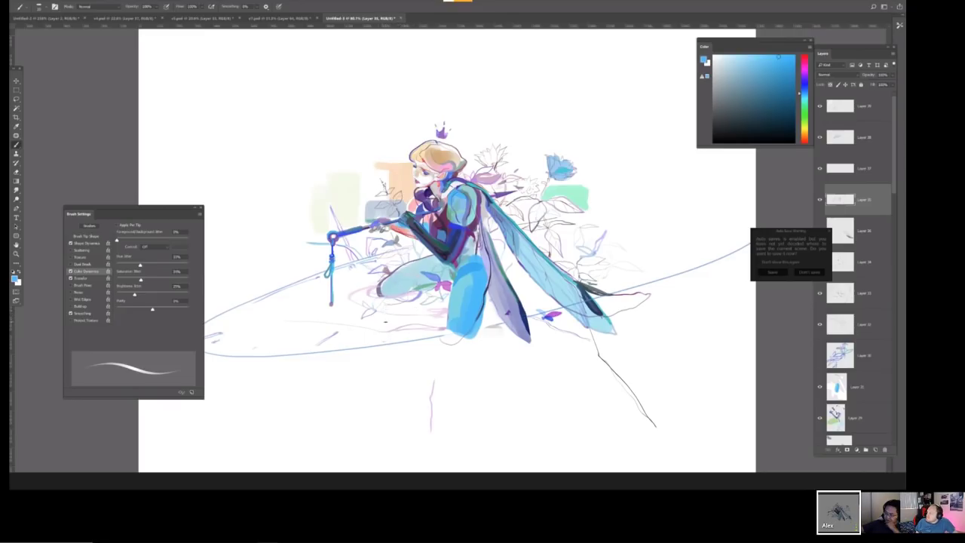
{"action": "key", "text": "ctrl+minus"}
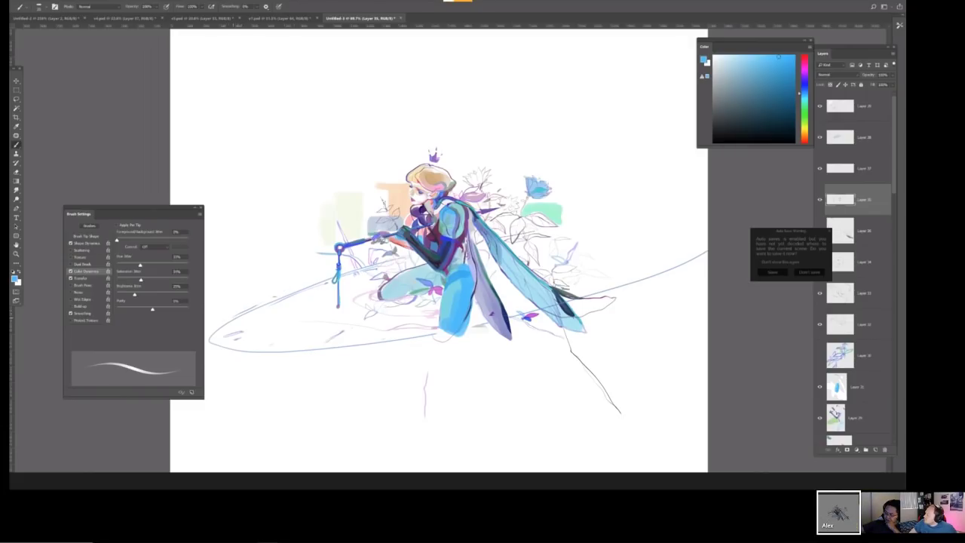
{"action": "left_click_drag", "start_coordinate": [256, 306], "coordinate": [324, 278]}
{"action": "key", "text": "ctrl+z"}
{"action": "left_click_drag", "start_coordinate": [240, 314], "coordinate": [336, 274]}
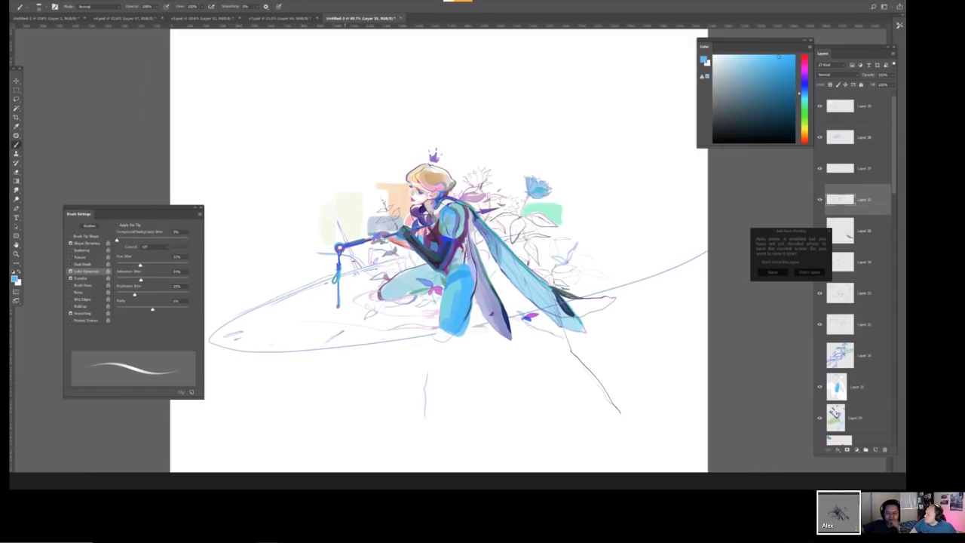
Create a new layer and place it at the top of the layer stack.
{"action": "key", "text": "ctrl+shift+n"}
{"action": "left_click", "coordinate": [600, 133]}
{"action": "left_click_drag", "start_coordinate": [876, 199], "coordinate": [864, 102]}
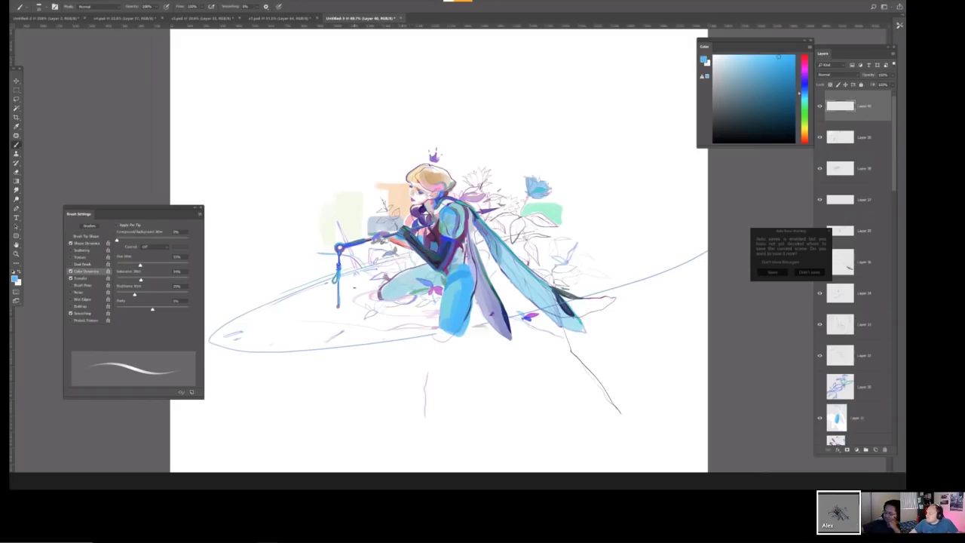
Enlarge the brush and try painting a solid blue block between the staff and the figure's far thigh.
{"action": "key", "text": "bracketright"}
{"action": "key", "text": "bracketright"}
{"action": "key", "text": "bracketright"}
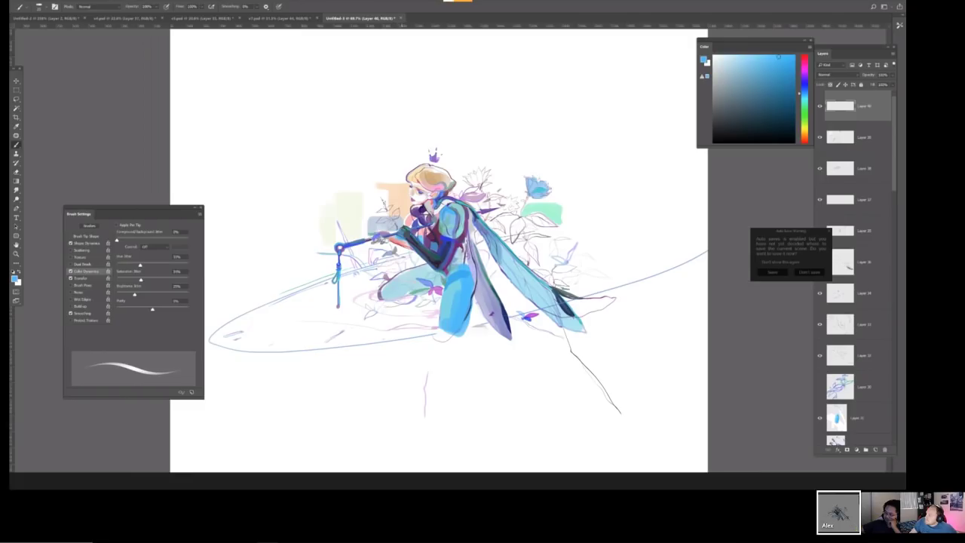
{"action": "mouse_move", "coordinate": [386, 254]}
{"action": "left_mouse_down"}
{"action": "mouse_move", "coordinate": [412, 250]}
{"action": "mouse_move", "coordinate": [407, 262]}
{"action": "mouse_move", "coordinate": [420, 262]}
{"action": "mouse_move", "coordinate": [395, 270]}
{"action": "mouse_move", "coordinate": [381, 248]}
{"action": "mouse_move", "coordinate": [374, 272]}
{"action": "mouse_move", "coordinate": [370, 257]}
{"action": "mouse_move", "coordinate": [389, 283]}
{"action": "left_mouse_up"}
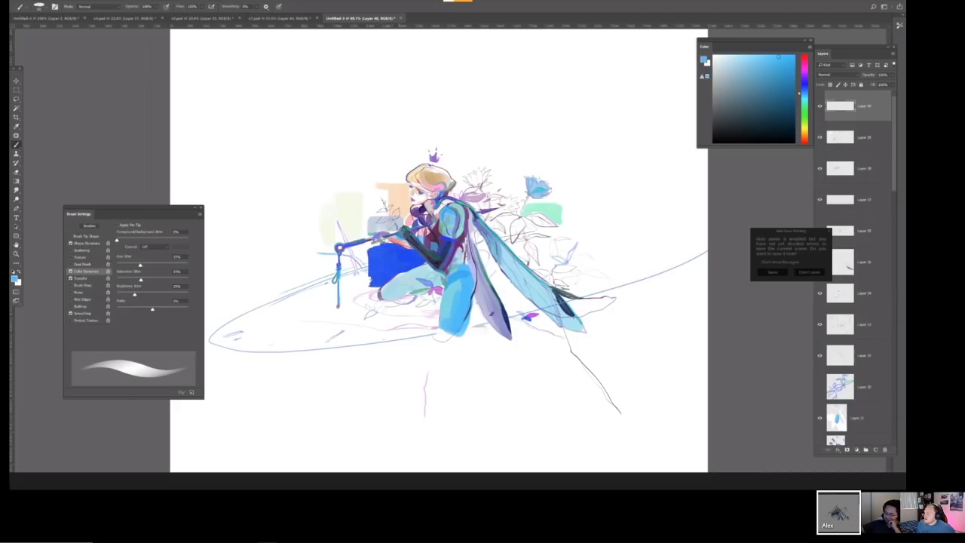
{"action": "key", "text": "Delete"}
{"action": "mouse_move", "coordinate": [381, 249]}
{"action": "left_mouse_down"}
{"action": "mouse_move", "coordinate": [371, 291]}
{"action": "mouse_move", "coordinate": [389, 260]}
{"action": "mouse_move", "coordinate": [380, 247]}
{"action": "mouse_move", "coordinate": [445, 290]}
{"action": "mouse_move", "coordinate": [354, 305]}
{"action": "left_mouse_up"}
{"action": "key", "text": "Delete"}
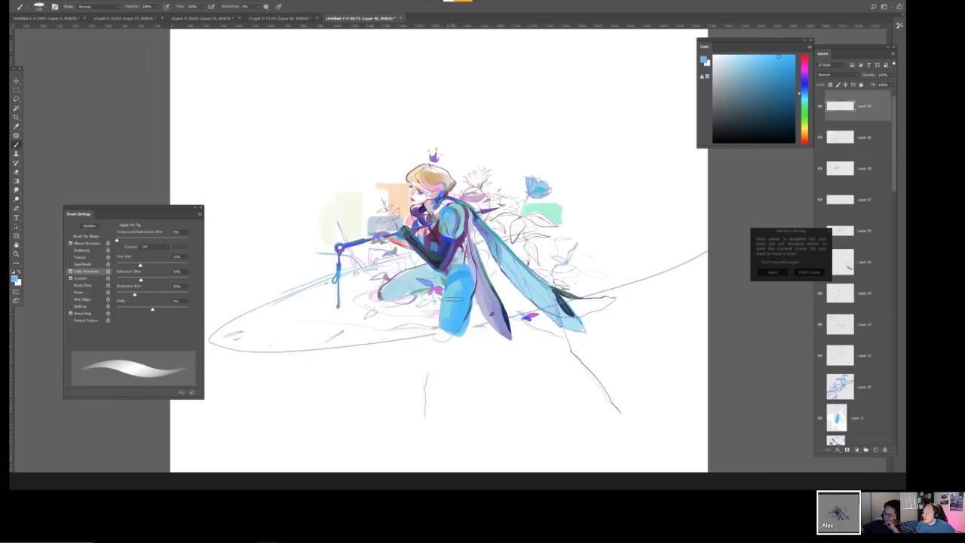
Reduce the brush size and try painting teal and green accents on the figure's two knees.
{"action": "key", "text": "bracketleft"}
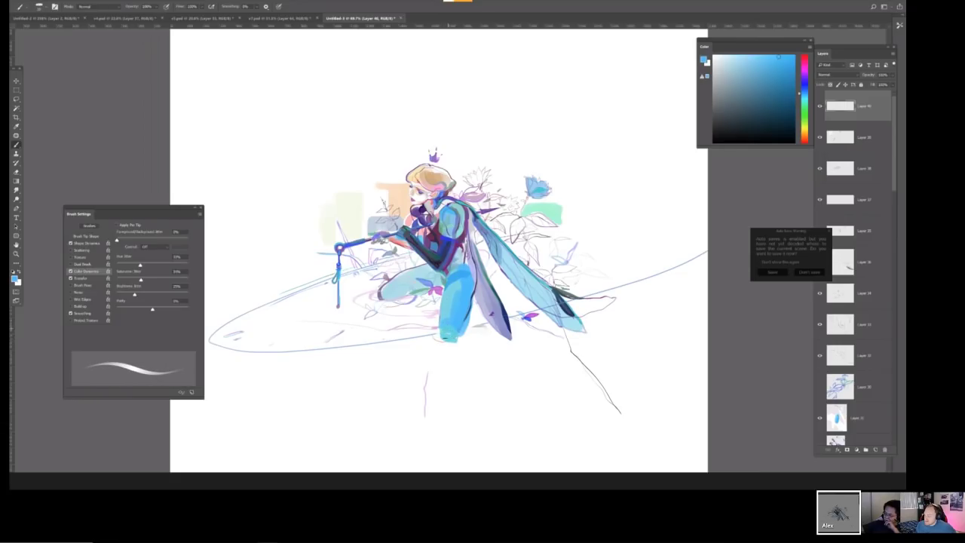
{"action": "left_click_drag", "start_coordinate": [441, 332], "coordinate": [456, 339]}
{"action": "left_click_drag", "start_coordinate": [374, 296], "coordinate": [385, 306]}
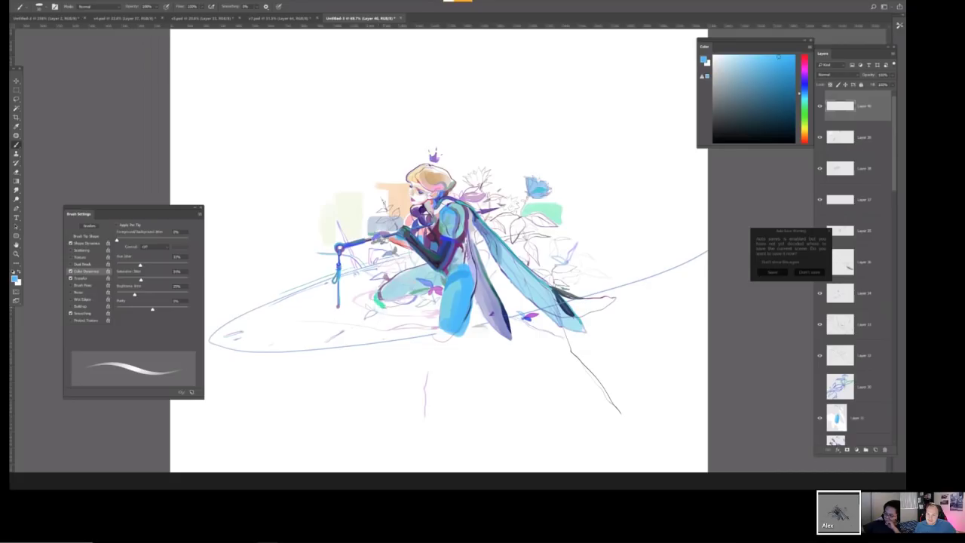
{"action": "key", "text": "ctrl+z"}
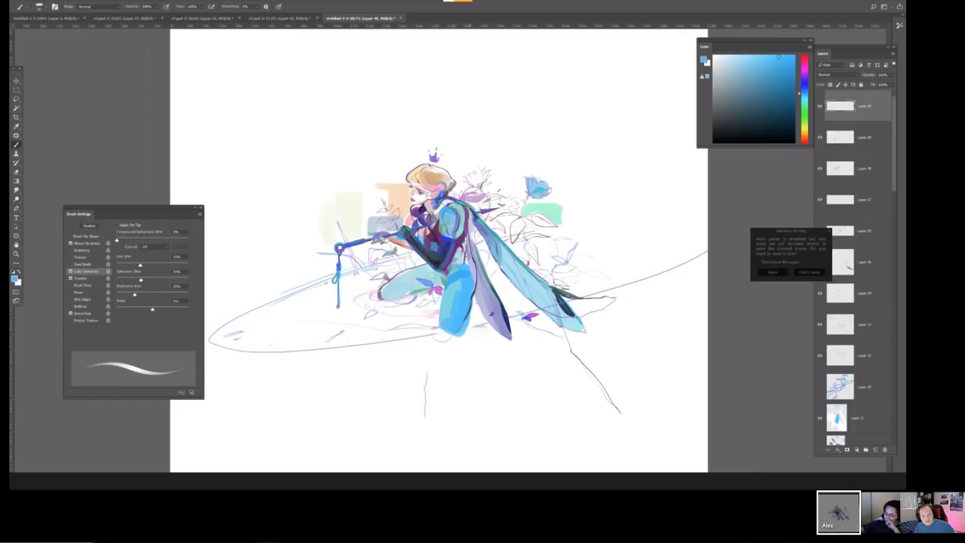
Try painting blue strands from the figure's hair down to the chest.
{"action": "scroll", "coordinate": [460, 217], "scroll_direction": "up", "scroll_amount": 2}
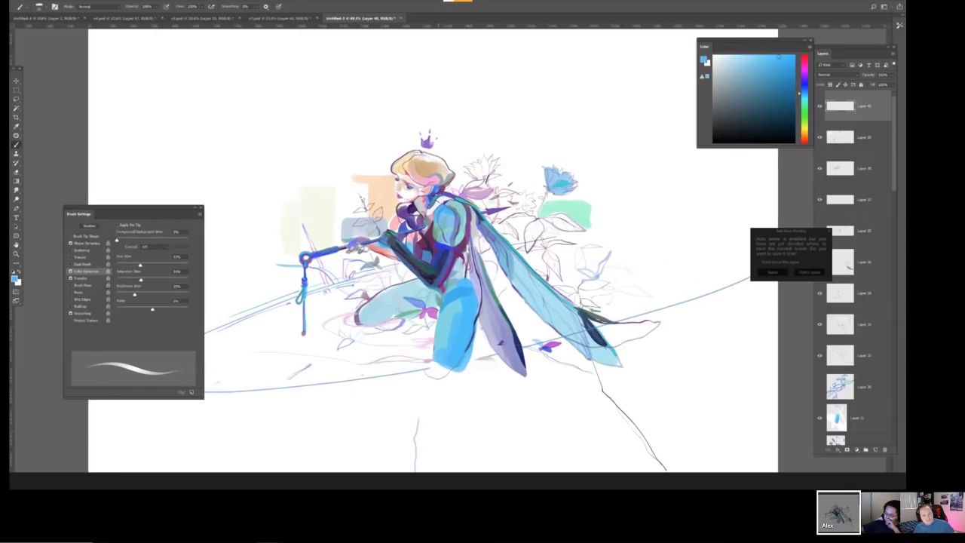
{"action": "left_click_drag", "start_coordinate": [441, 131], "coordinate": [446, 129]}
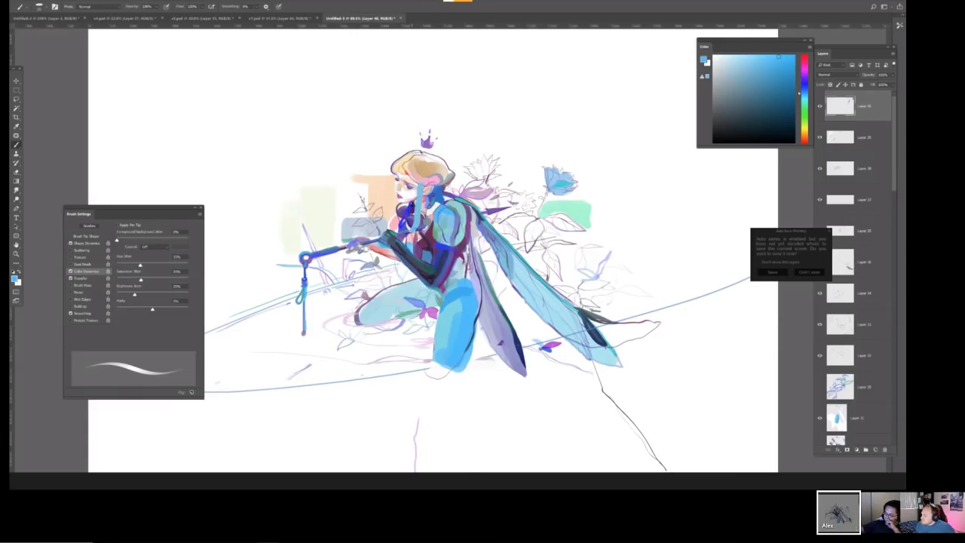
{"action": "left_click_drag", "start_coordinate": [419, 187], "coordinate": [411, 228]}
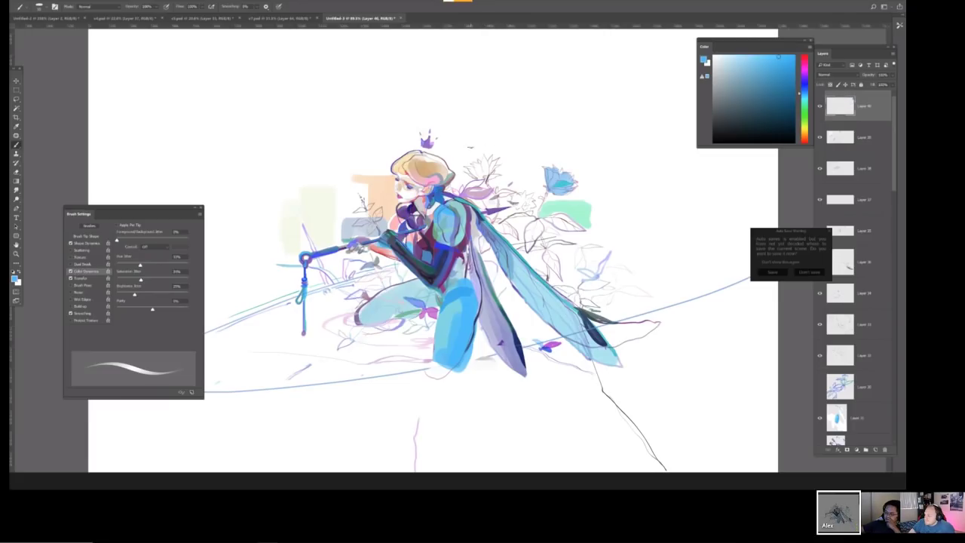
Add another new layer, sample the pale blonde hair colour and flip the canvas back to its original orientation.
{"action": "key", "text": "ctrl+shift+n"}
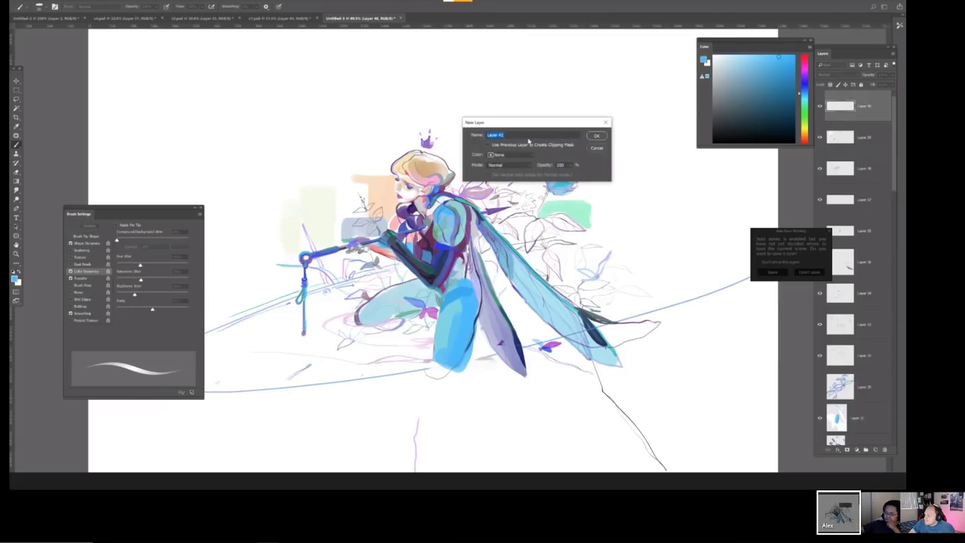
{"action": "key", "text": "Return"}
{"action": "left_click", "coordinate": [406, 167], "text": "alt"}
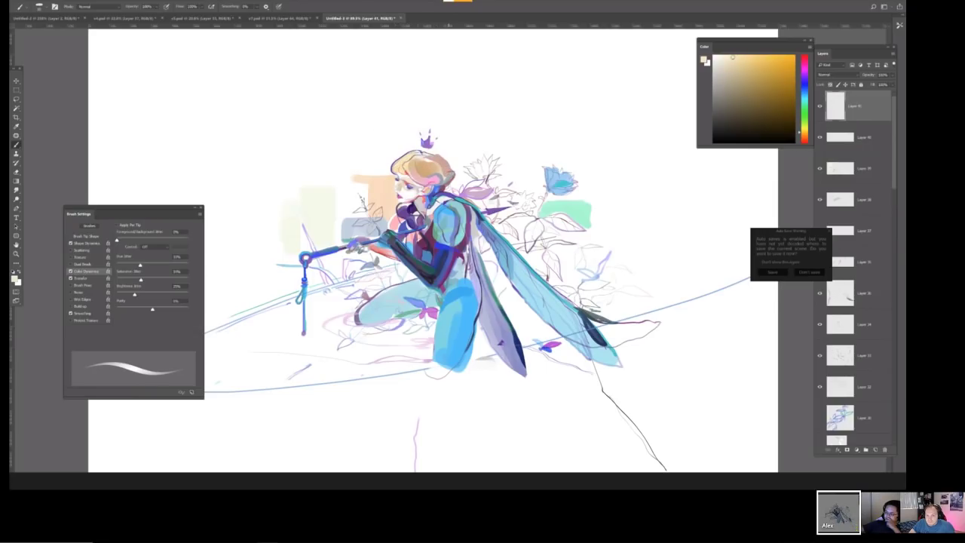
{"action": "key", "text": "ctrl+minus"}
{"action": "key", "text": "ctrl+minus"}
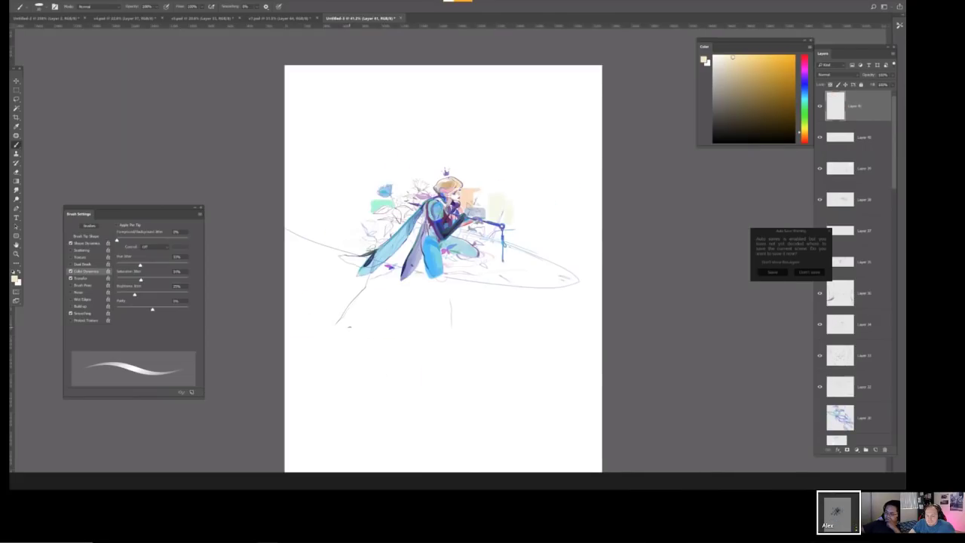
{"action": "scroll", "coordinate": [451, 200], "scroll_direction": "up", "scroll_amount": 3}
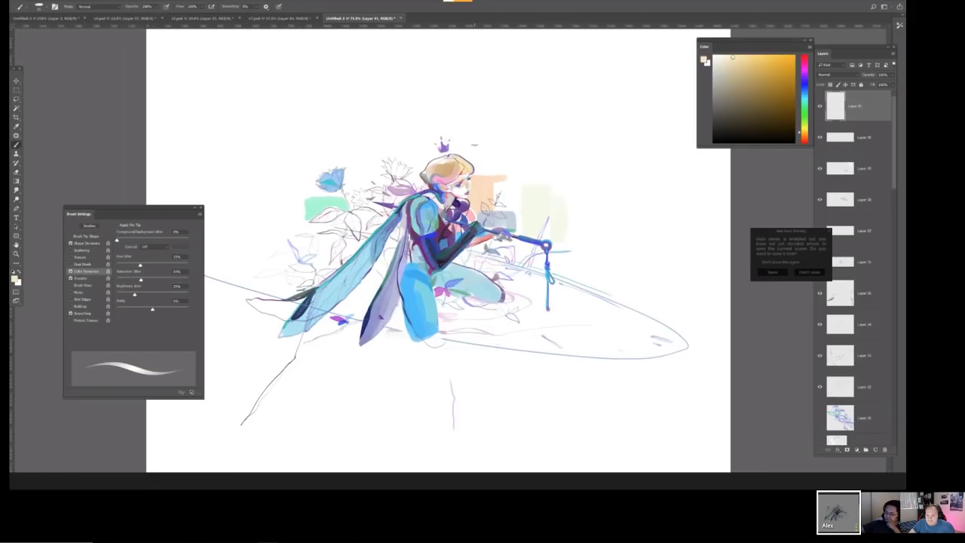
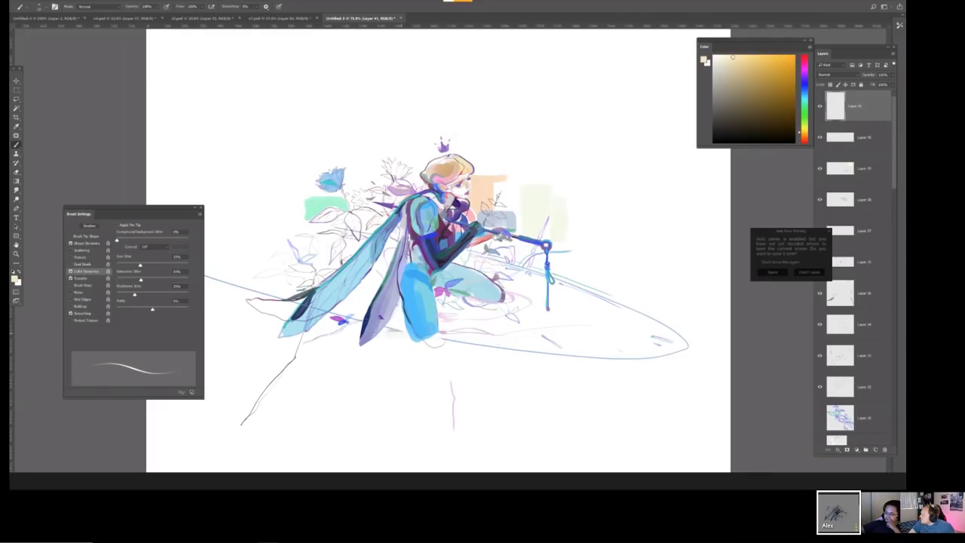
Sample a dark blue from the wing and try sketching jagged ground lines between the front knee and the oval outline.
{"action": "left_click", "coordinate": [368, 330], "text": "alt"}
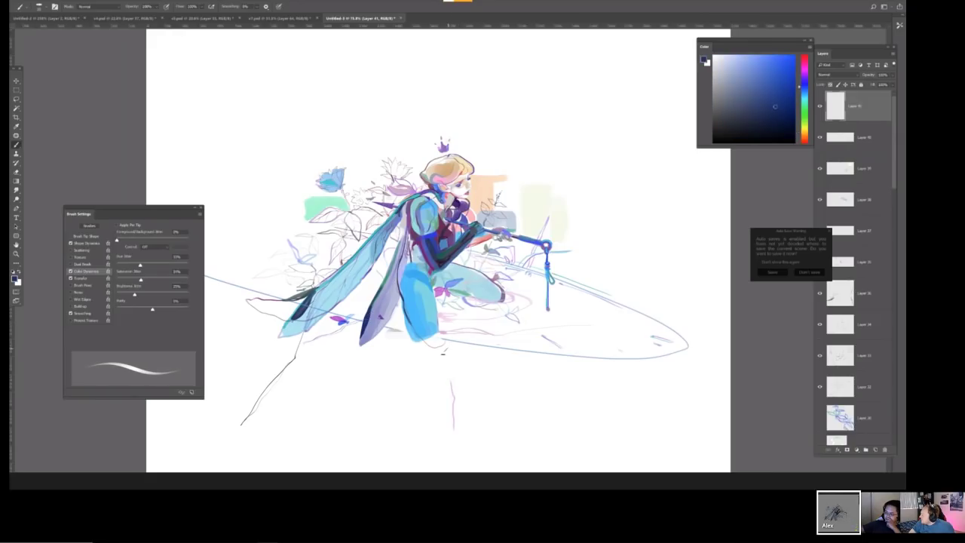
{"action": "left_click_drag", "start_coordinate": [472, 352], "coordinate": [490, 347]}
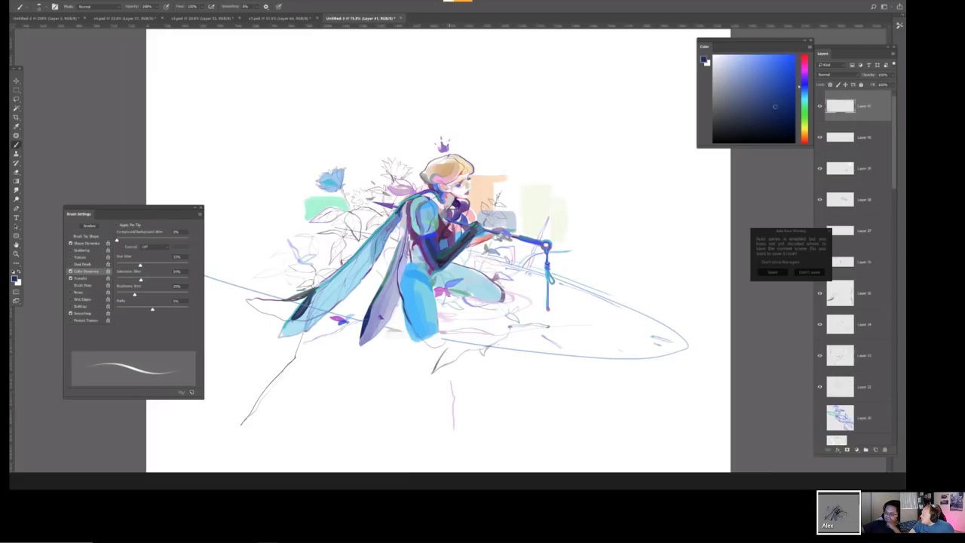
{"action": "key", "text": "e"}
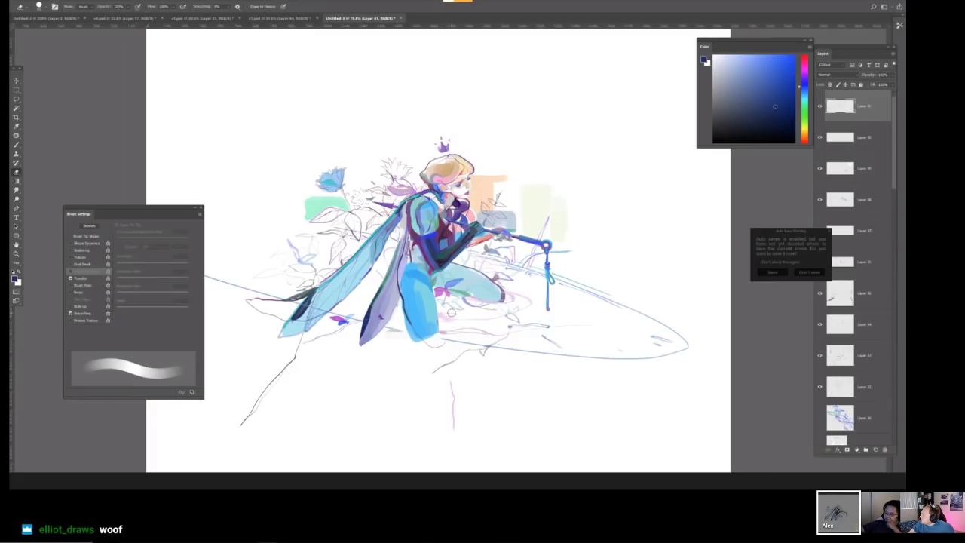
{"action": "key", "text": "b"}
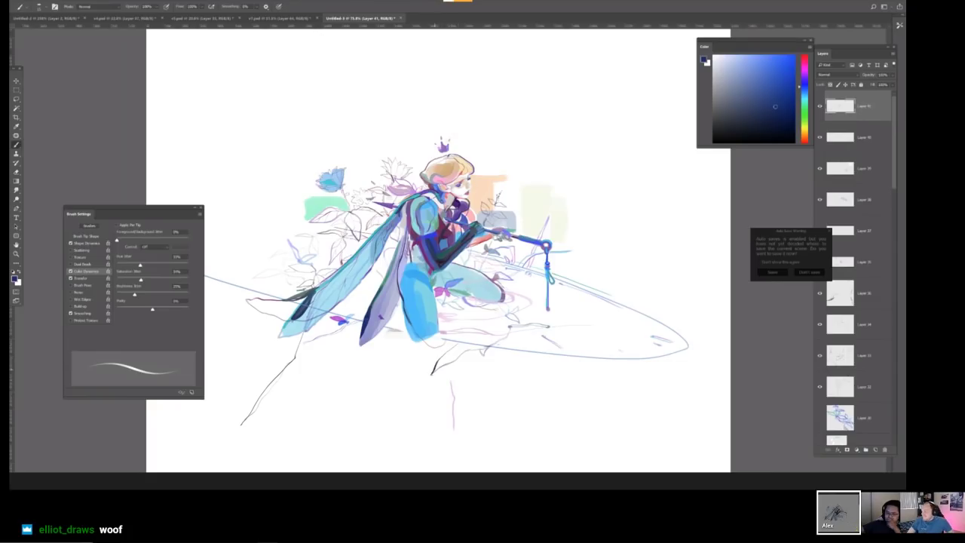
{"action": "key", "text": "ctrl+z"}
{"action": "left_click_drag", "start_coordinate": [440, 352], "coordinate": [433, 371]}
{"action": "key", "text": "ctrl+z"}
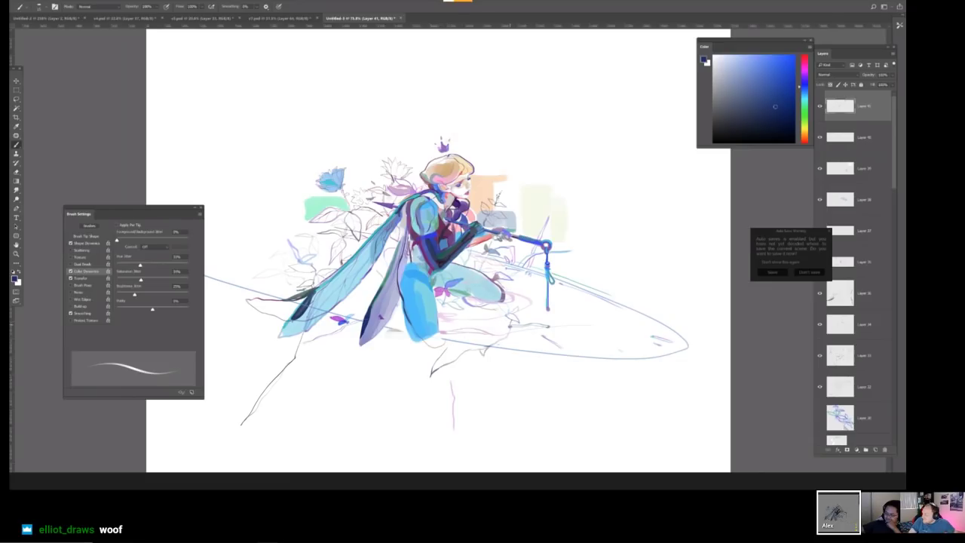
{"action": "key", "text": "ctrl+z"}
{"action": "key", "text": "ctrl+z"}
{"action": "key", "text": "ctrl+z"}
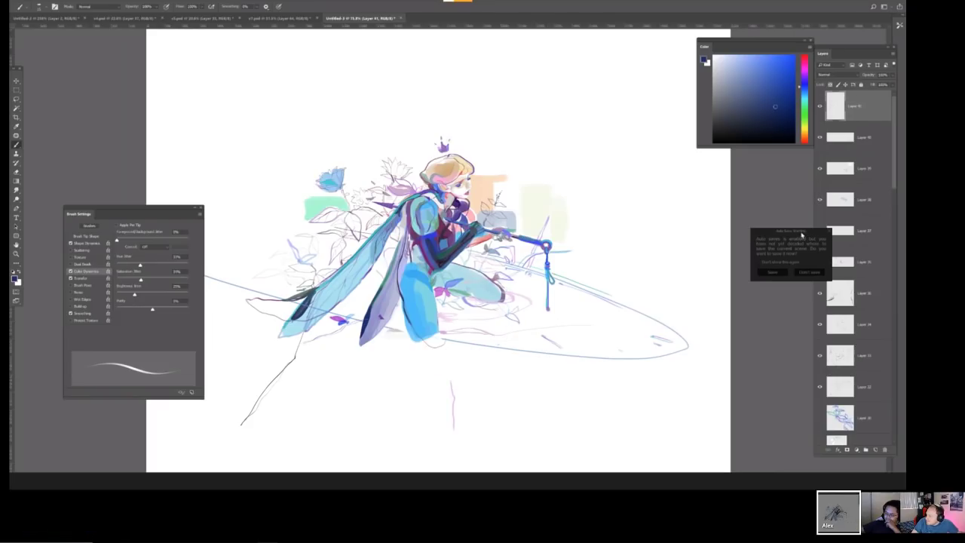
Decline the auto-save prompt and hide the layer holding the pale green swatch and the pink ground lines.
{"action": "left_click", "coordinate": [809, 271]}
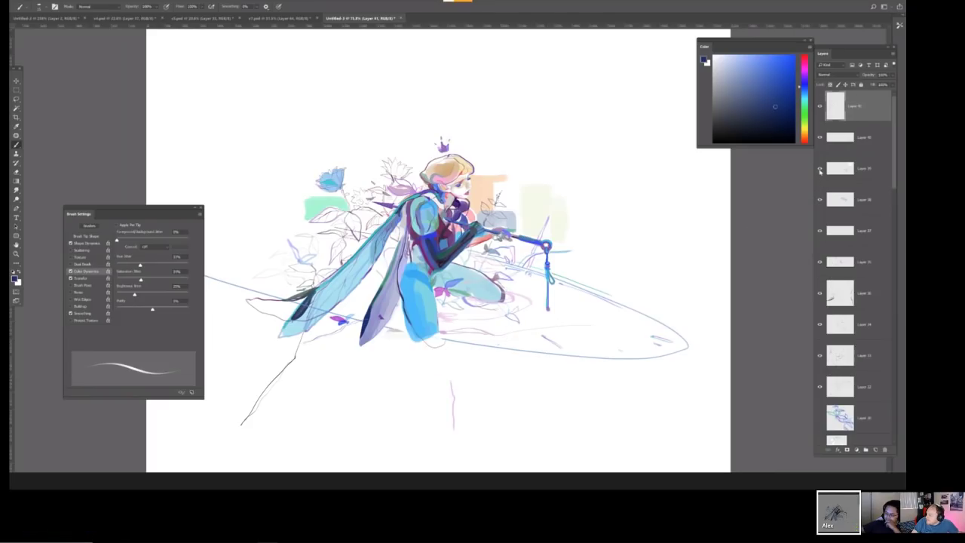
{"action": "left_click", "coordinate": [821, 169]}
Toggle Layer 38 to identify its contents, then select it and erase the stray purple and blue lines around the staff's head.
{"action": "left_click", "coordinate": [821, 200]}
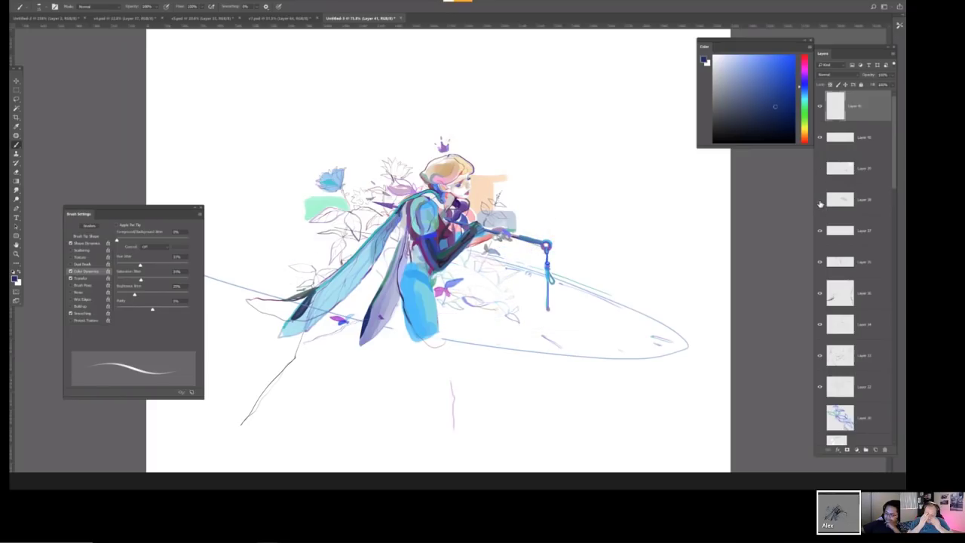
{"action": "left_click", "coordinate": [822, 200]}
{"action": "left_click", "coordinate": [821, 201]}
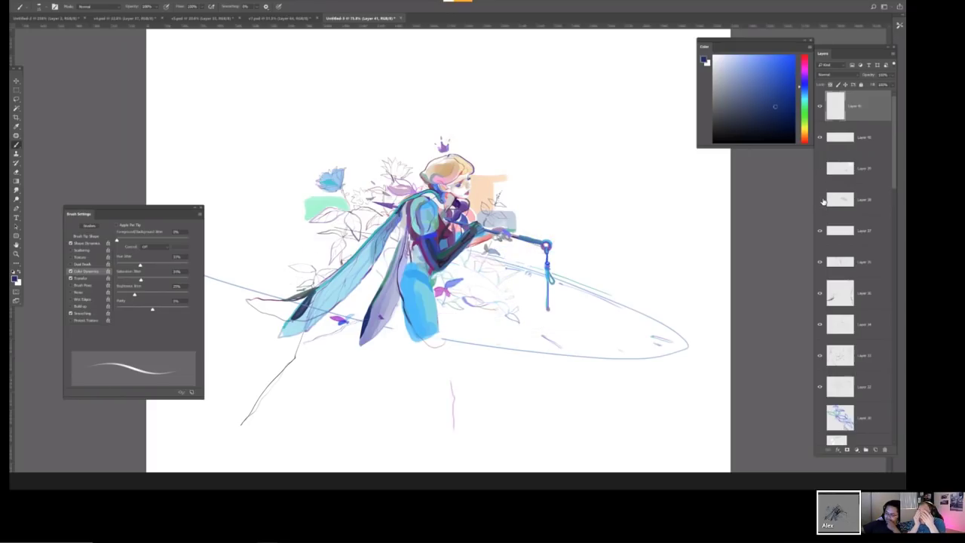
{"action": "left_click", "coordinate": [821, 201]}
{"action": "key", "text": "e"}
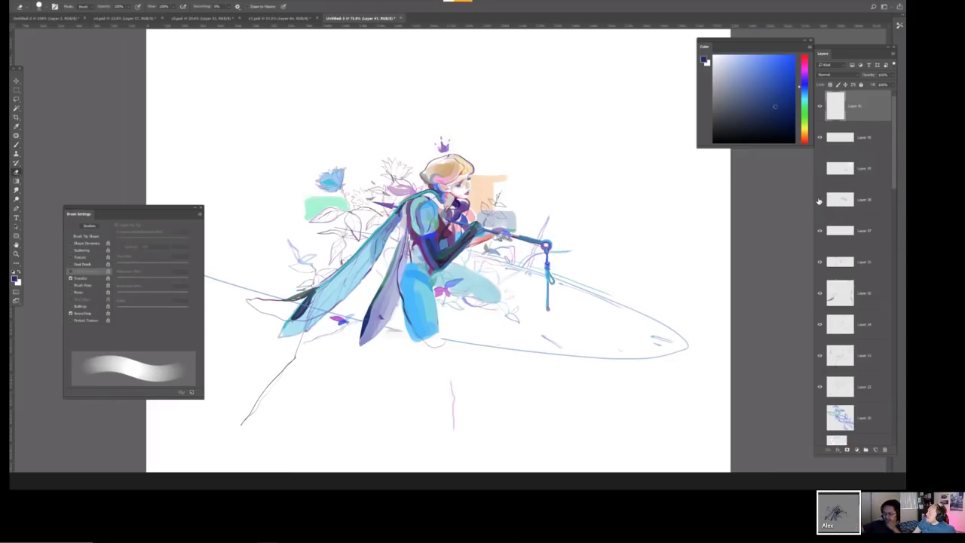
{"action": "left_click", "coordinate": [820, 201]}
{"action": "left_click", "coordinate": [820, 200]}
{"action": "left_click", "coordinate": [840, 200]}
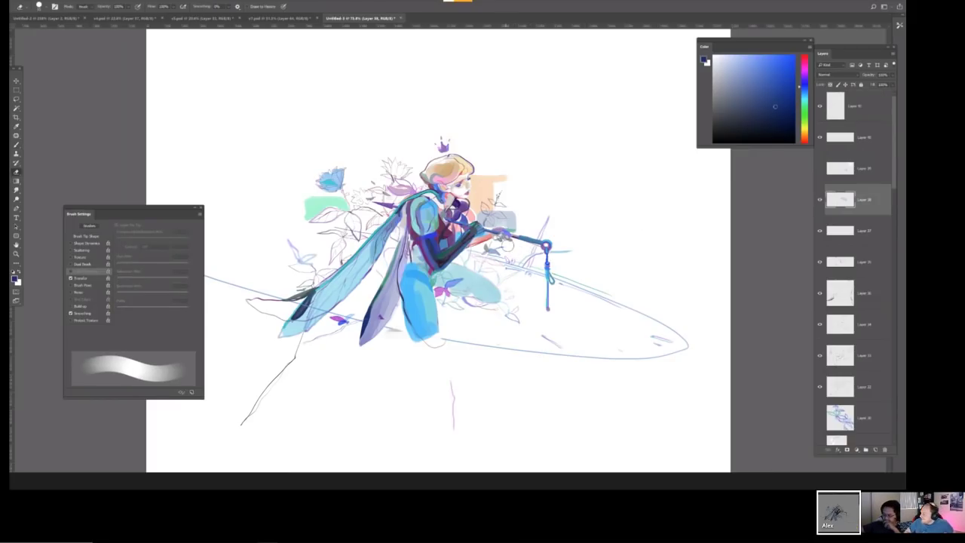
{"action": "left_click_drag", "start_coordinate": [537, 242], "coordinate": [556, 208]}
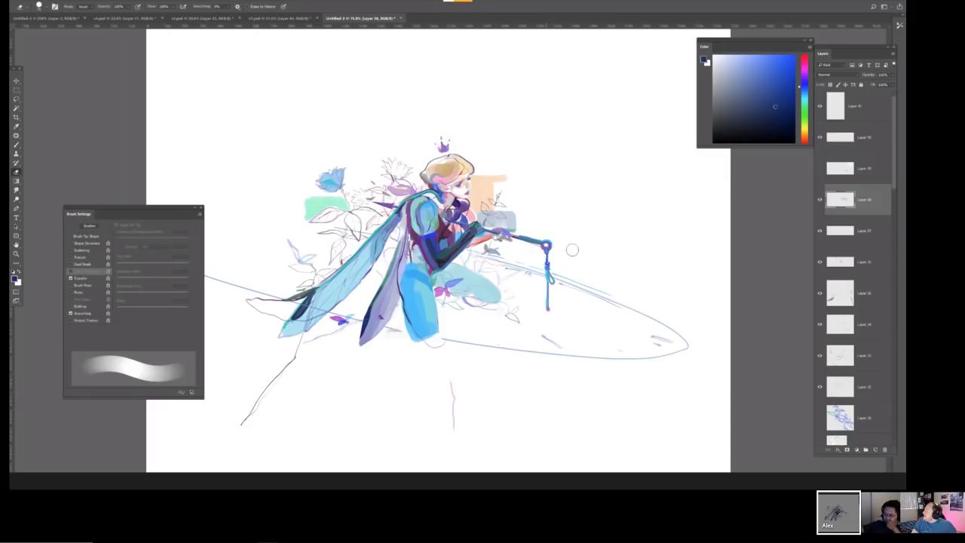
Find and select the layer with the large ground outline and erase the line's end near the canvas edge behind the wings.
{"action": "left_click", "coordinate": [820, 263]}
{"action": "left_click", "coordinate": [820, 262]}
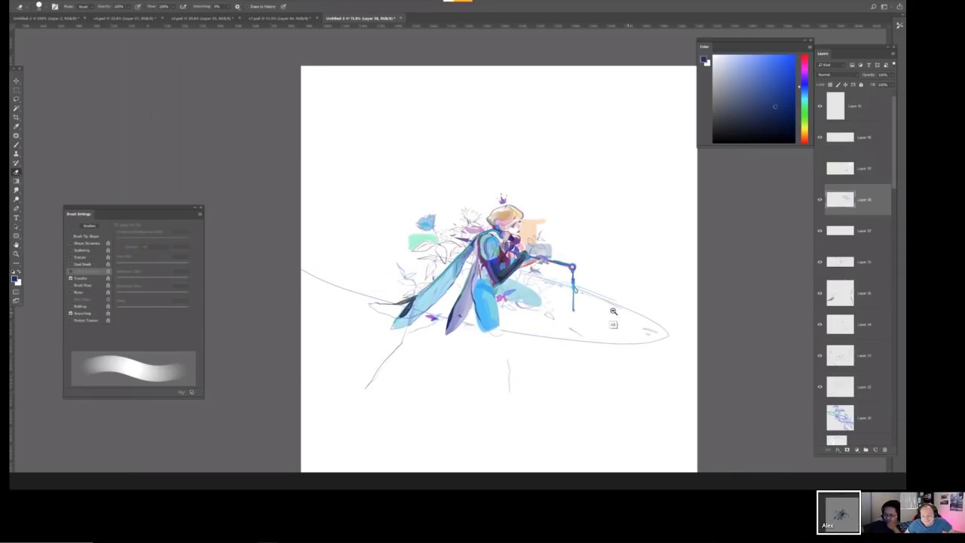
{"action": "scroll", "coordinate": [618, 320], "scroll_direction": "down", "scroll_amount": 2}
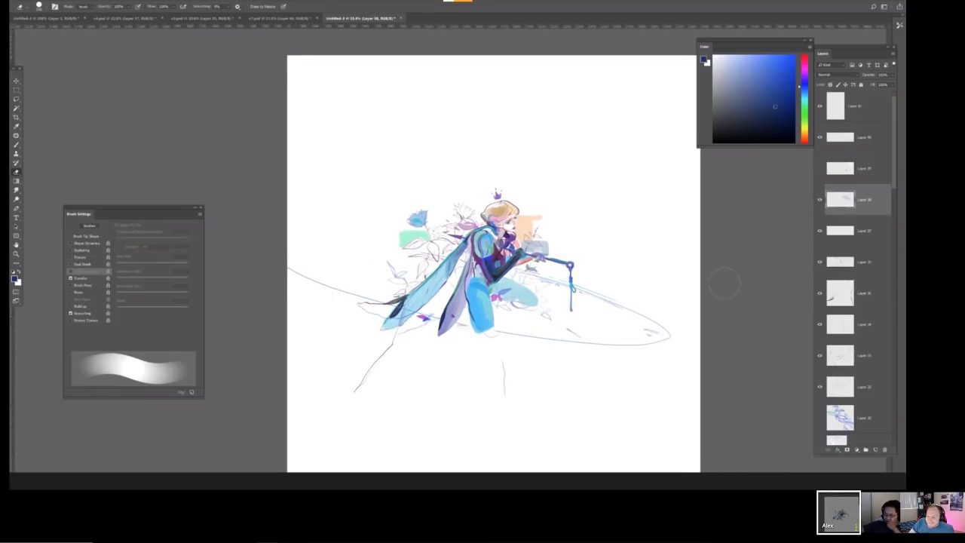
{"action": "left_click", "coordinate": [839, 231]}
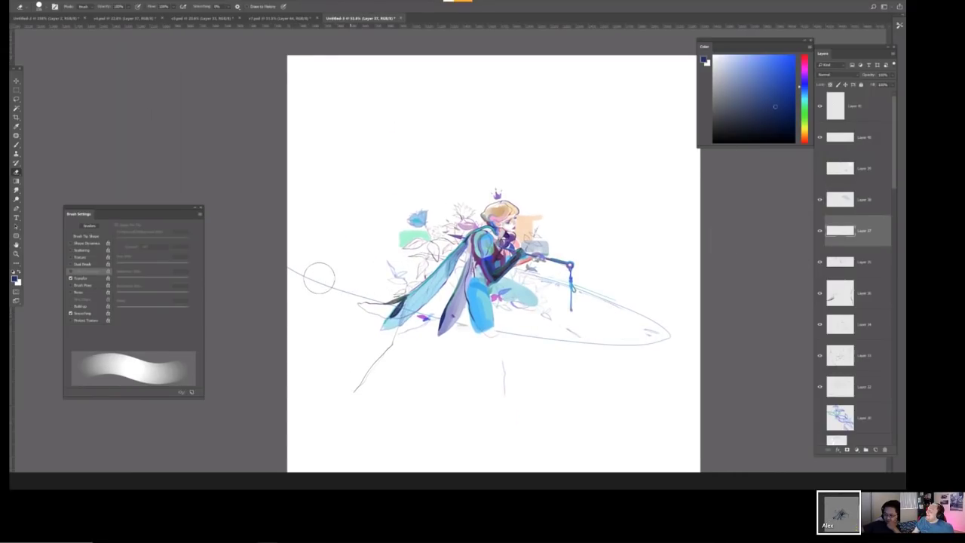
{"action": "left_click", "coordinate": [840, 263]}
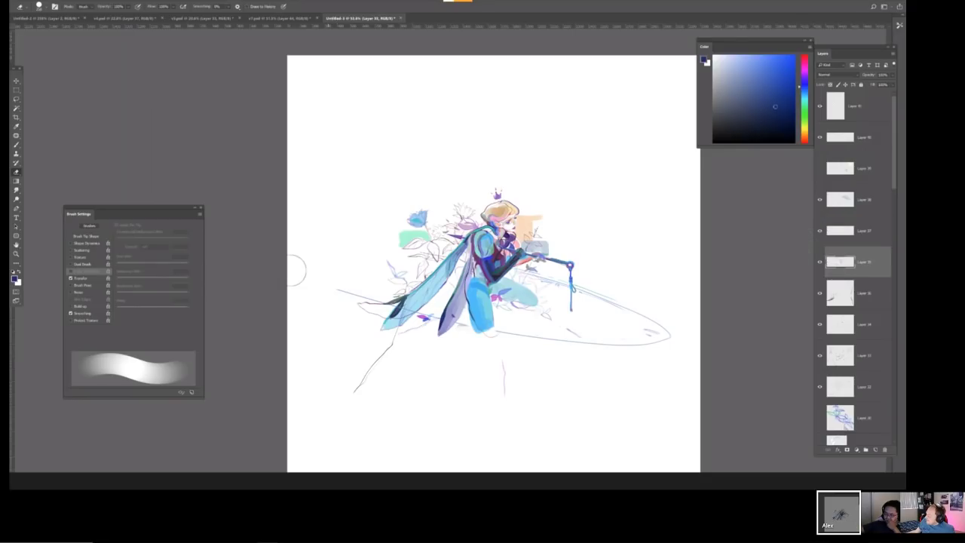
Erase the leftover ground line behind the wings and clean up the doubled lines along the oval outline's far edge.
{"action": "key", "text": "bracketleft"}
{"action": "key", "text": "bracketleft"}
{"action": "key", "text": "bracketleft"}
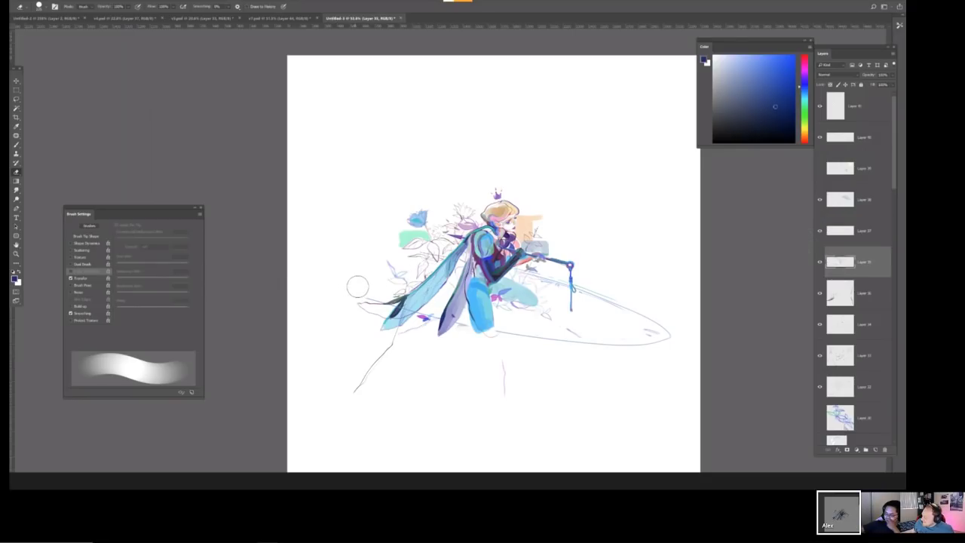
{"action": "key", "text": "bracketleft"}
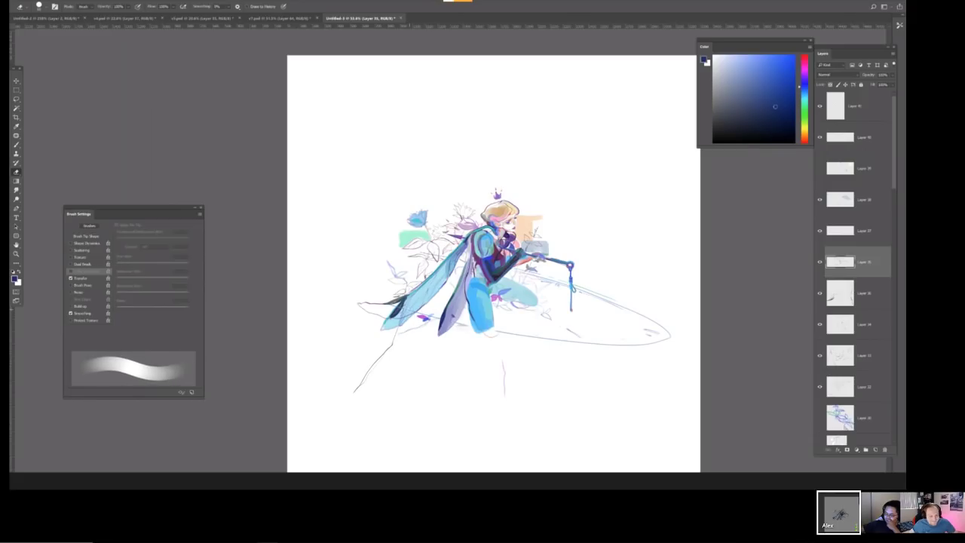
{"action": "key", "text": "bracketleft"}
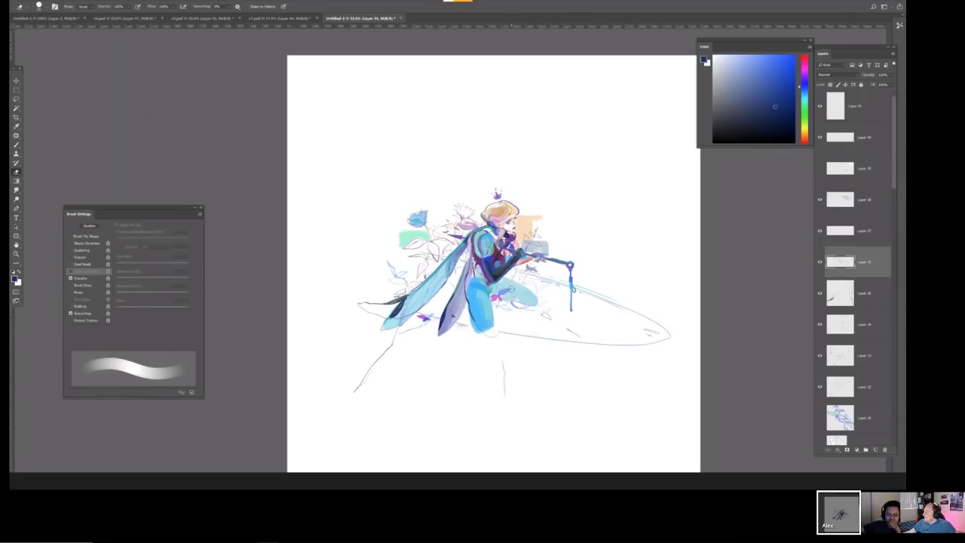
{"action": "key", "text": "bracketleft"}
{"action": "key", "text": "bracketleft"}
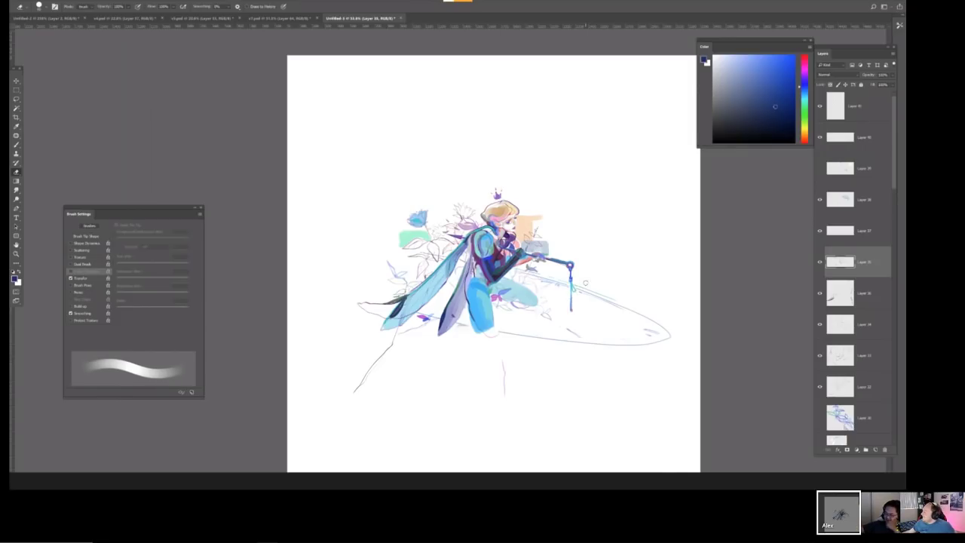
{"action": "key", "text": "bracketright"}
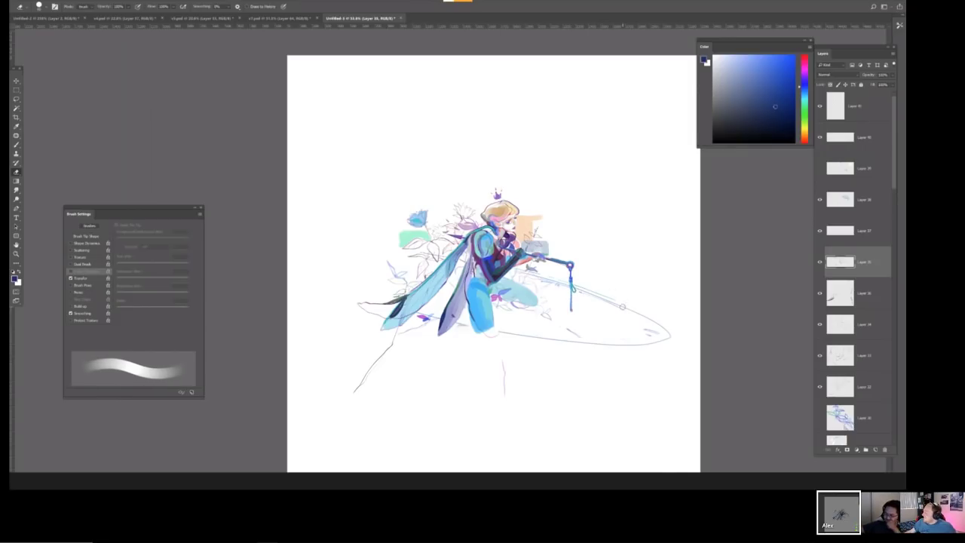
{"action": "key", "text": "bracketright"}
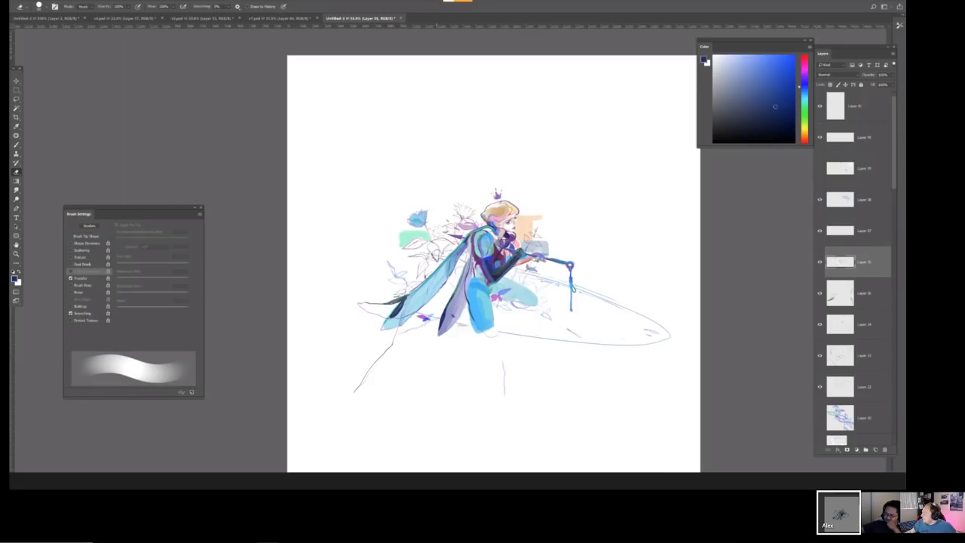
Select the layer holding the straight line through the leaves behind the wing and erase its section crossing the pointed leaf.
{"action": "left_click_drag", "start_coordinate": [437, 257], "coordinate": [490, 239]}
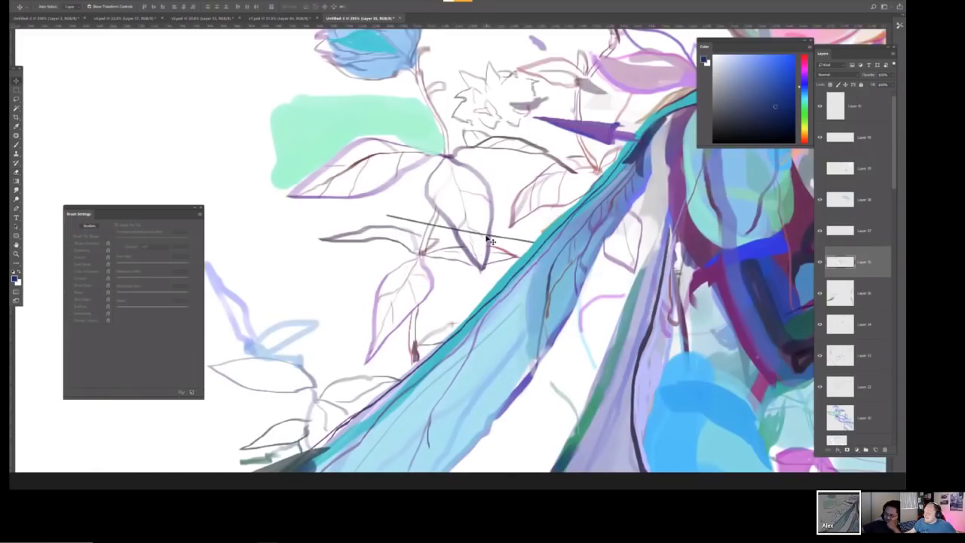
{"action": "left_click", "coordinate": [503, 252], "text": "ctrl"}
{"action": "key", "text": "b"}
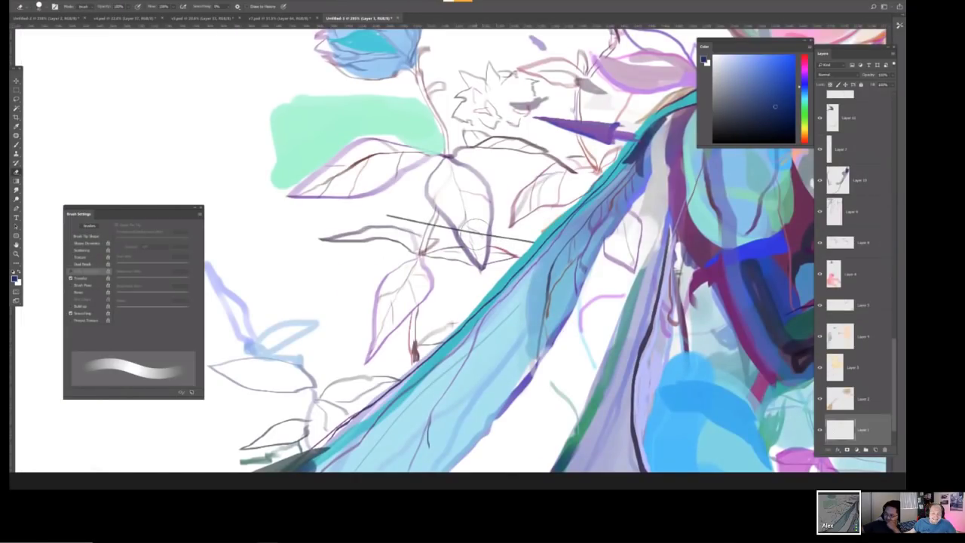
{"action": "key", "text": "bracketleft"}
{"action": "key", "text": "bracketleft"}
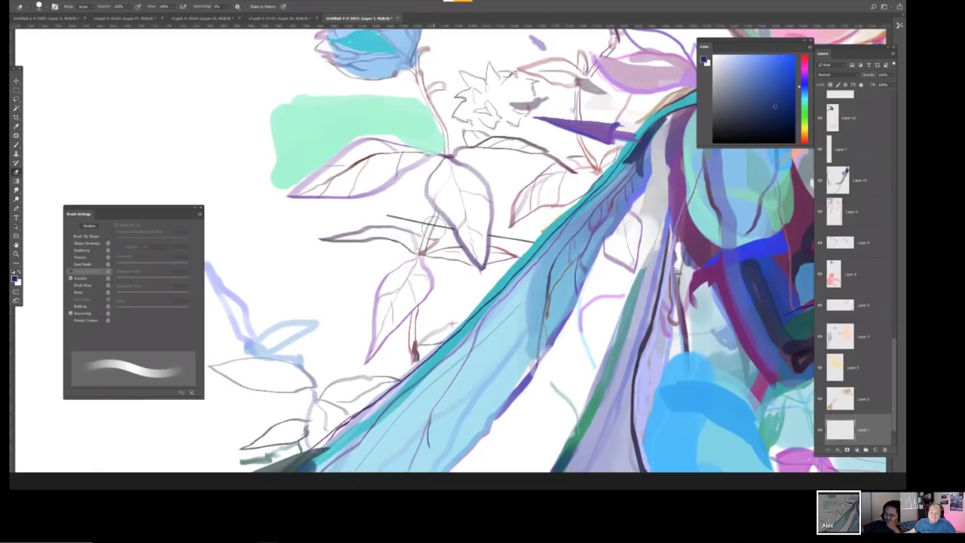
{"action": "key", "text": "bracketleft"}
{"action": "key", "text": "bracketleft"}
{"action": "key", "text": "bracketleft"}
{"action": "key", "text": "bracketleft"}
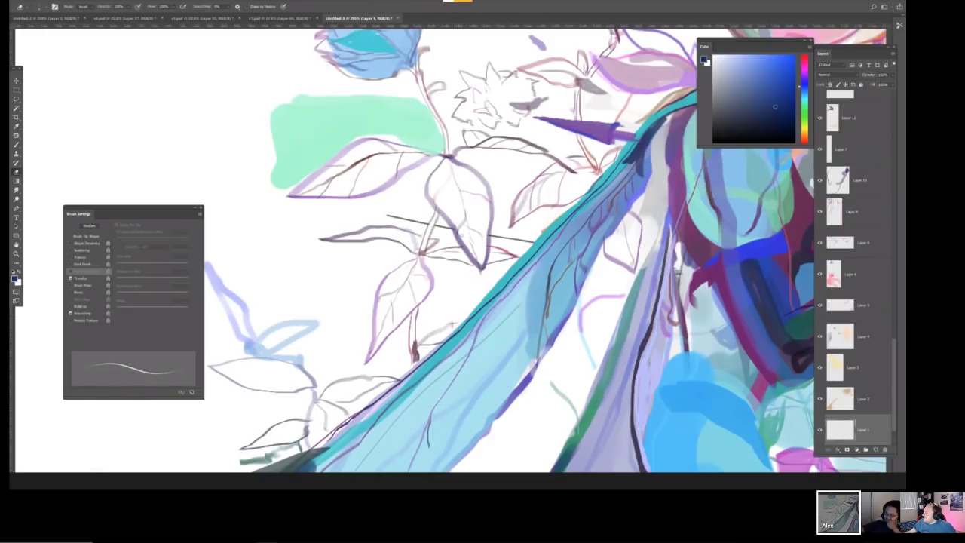
{"action": "left_click_drag", "start_coordinate": [504, 210], "coordinate": [451, 284]}
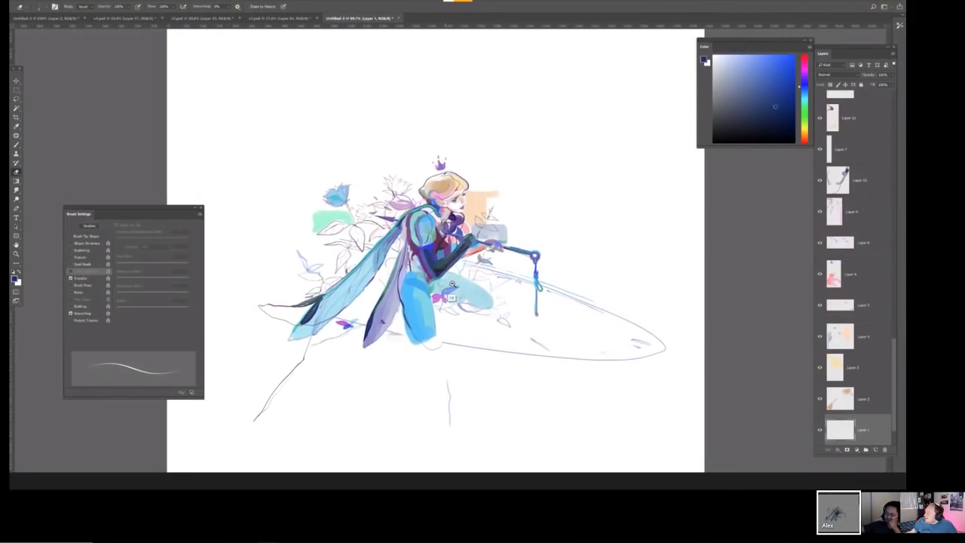
Flip the canvas horizontally and add a new layer above the topmost layer.
{"action": "left_click", "coordinate": [441, 290]}
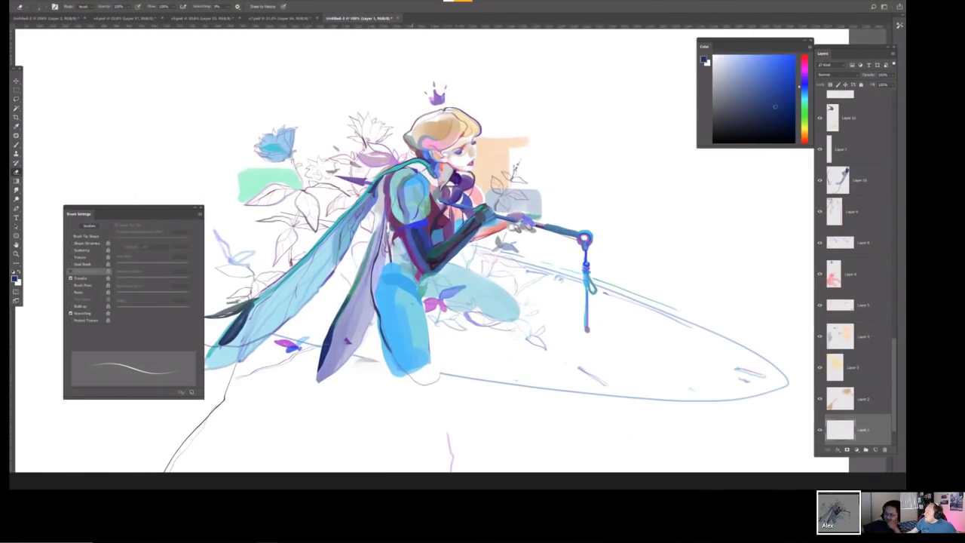
{"action": "key", "text": "ctrl+shift+h"}
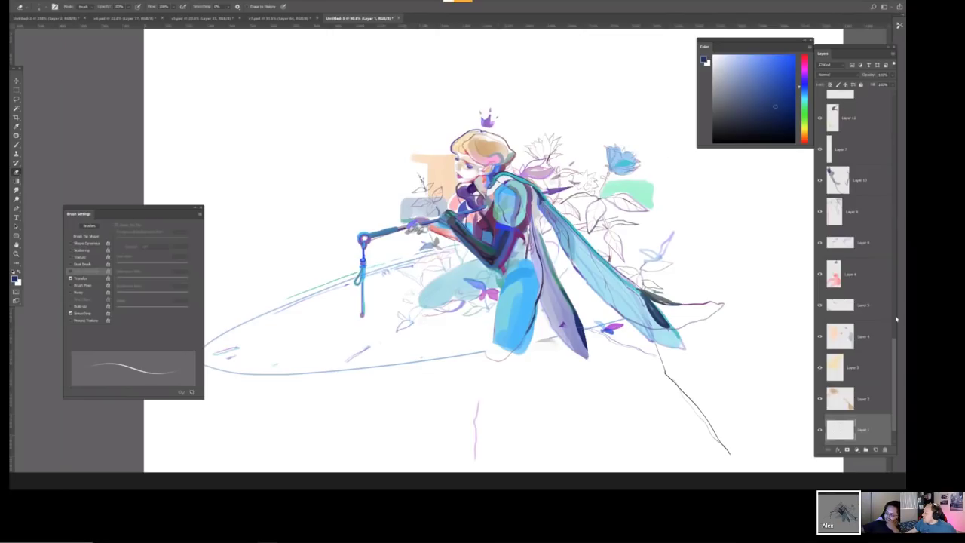
{"action": "scroll", "coordinate": [896, 347], "scroll_direction": "up", "scroll_amount": 15}
{"action": "left_click", "coordinate": [862, 111]}
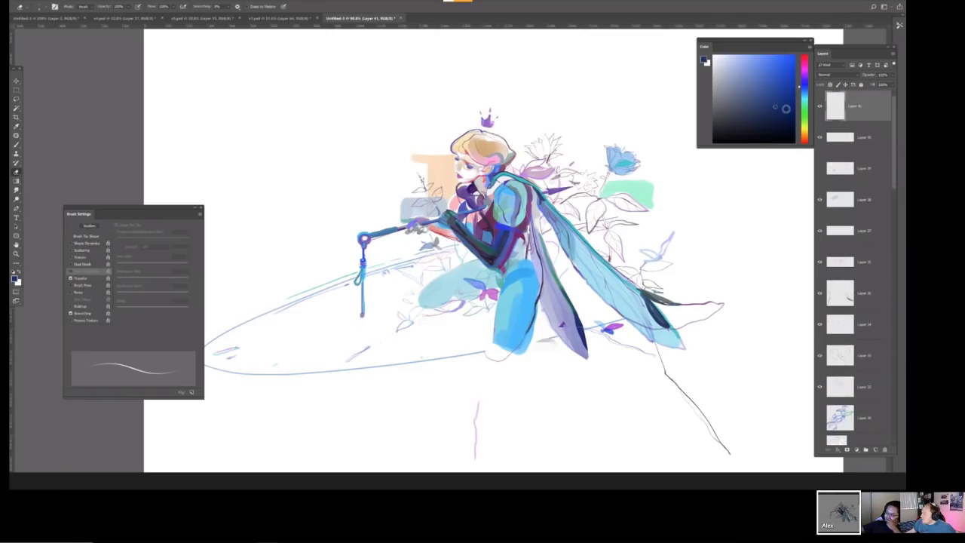
{"action": "key", "text": "ctrl+shift+n"}
{"action": "key", "text": "Return"}
{"action": "key", "text": "b"}
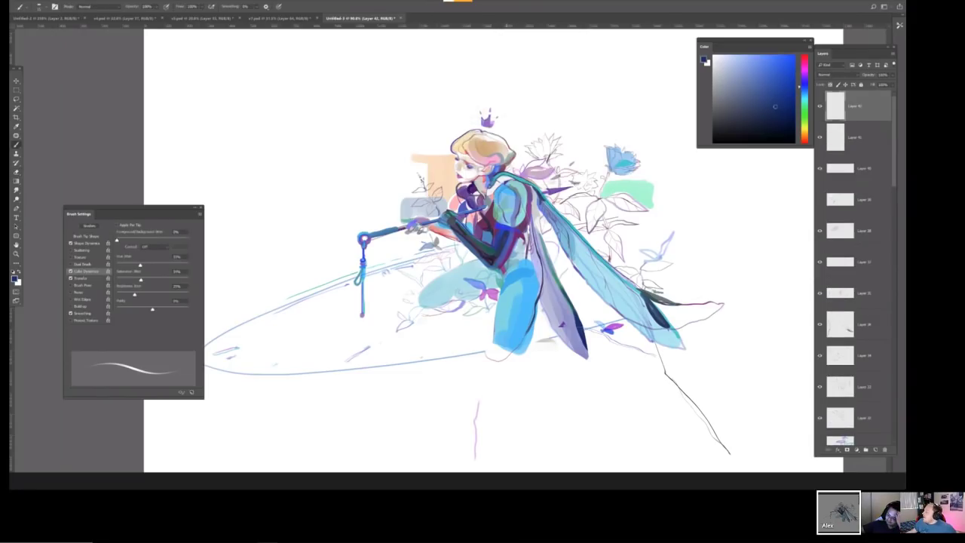
Sketch flower petals around the far knee in dark blue sampled from the torso and move them to the empty area behind the wings.
{"action": "left_click", "coordinate": [504, 239], "text": "alt"}
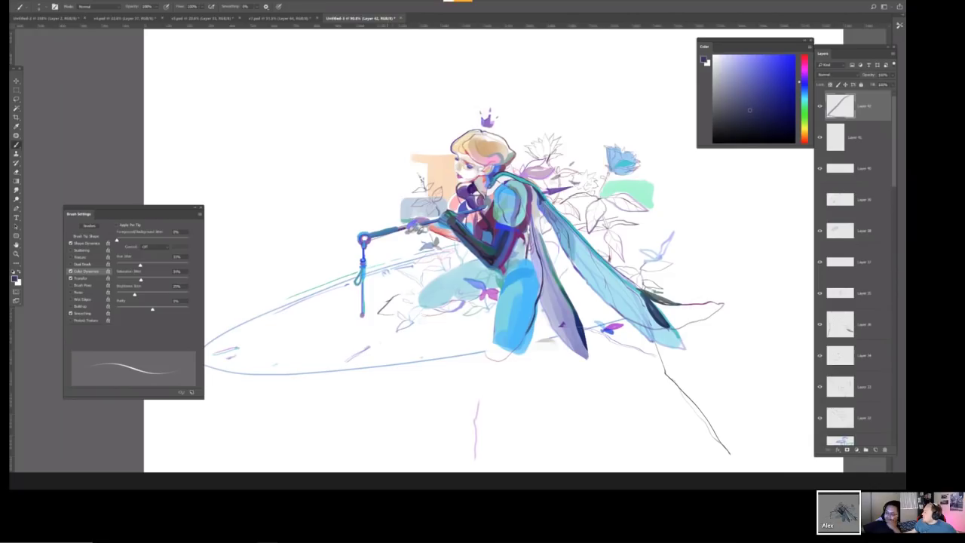
{"action": "mouse_move", "coordinate": [391, 293]}
{"action": "left_mouse_down"}
{"action": "mouse_move", "coordinate": [379, 303]}
{"action": "mouse_move", "coordinate": [390, 290]}
{"action": "mouse_move", "coordinate": [403, 336]}
{"action": "left_mouse_up"}
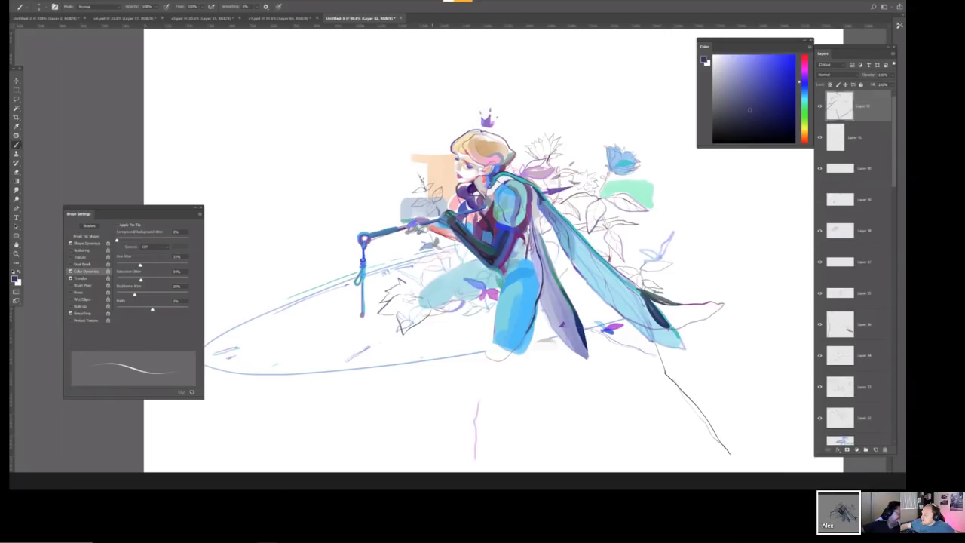
{"action": "left_click_drag", "start_coordinate": [417, 285], "coordinate": [427, 294]}
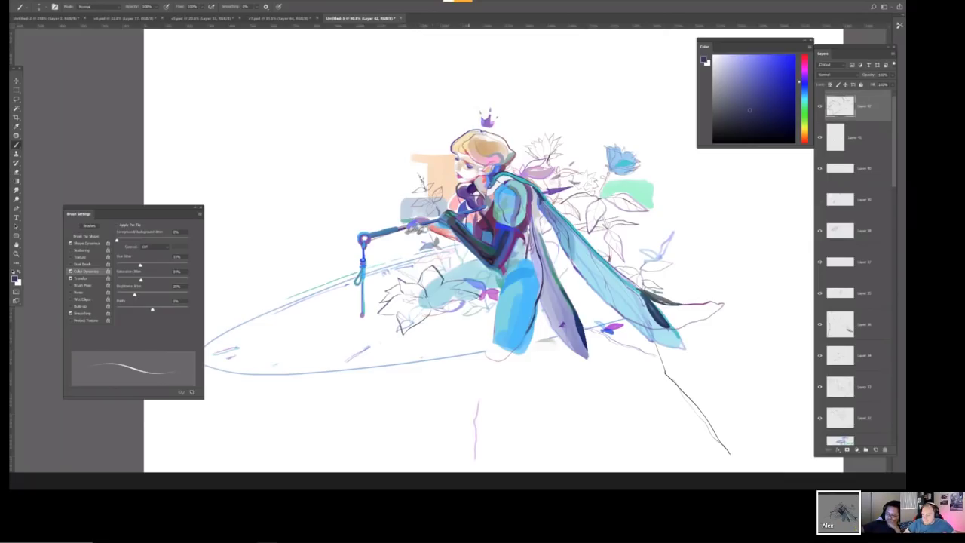
{"action": "key", "text": "v"}
{"action": "mouse_move", "coordinate": [452, 303]}
{"action": "left_mouse_down"}
{"action": "mouse_move", "coordinate": [477, 333]}
{"action": "mouse_move", "coordinate": [653, 296]}
{"action": "mouse_move", "coordinate": [671, 225]}
{"action": "mouse_move", "coordinate": [758, 254]}
{"action": "mouse_move", "coordinate": [701, 273]}
{"action": "left_mouse_up"}
Draw the flower's centre and add the missing petals to complete its outline.
{"action": "key", "text": "b"}
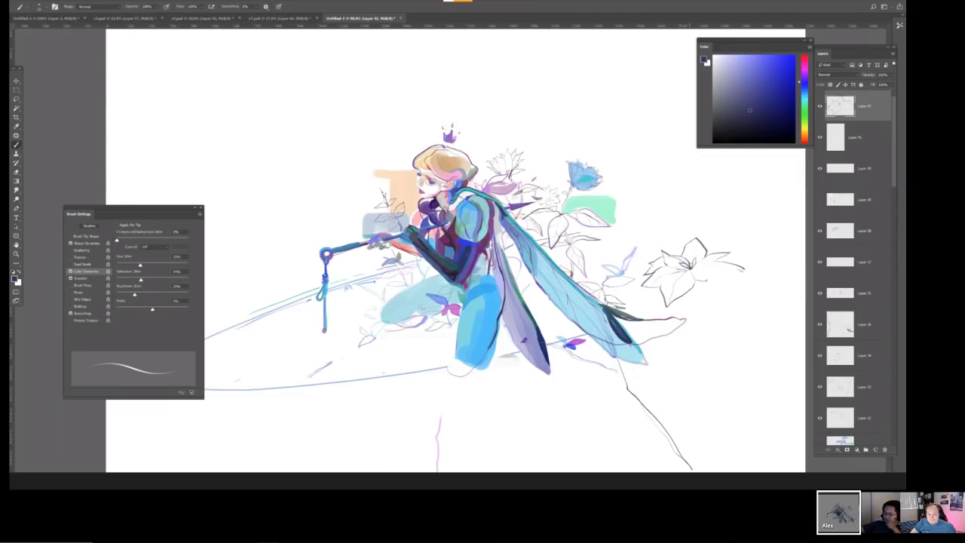
{"action": "key", "text": "e"}
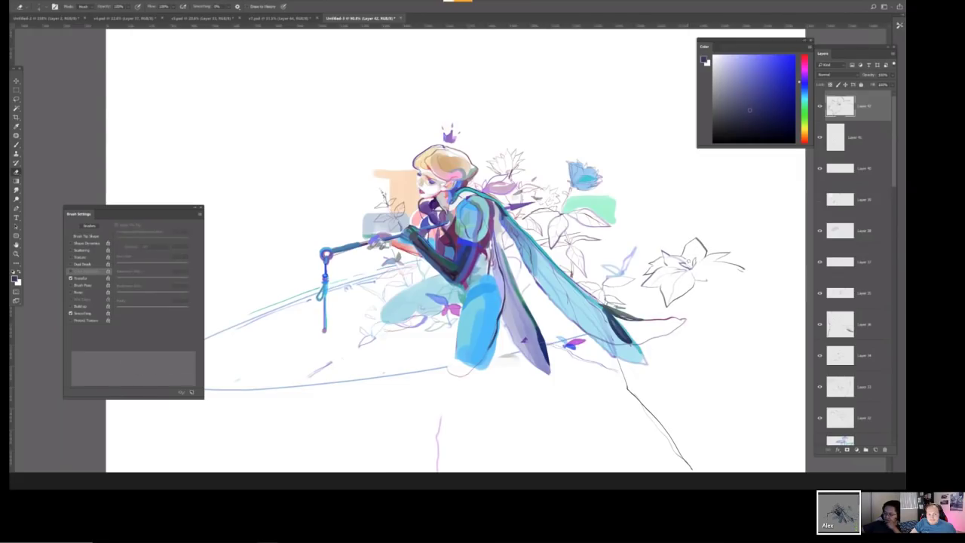
{"action": "key", "text": "b"}
{"action": "left_click_drag", "start_coordinate": [685, 257], "coordinate": [694, 268]}
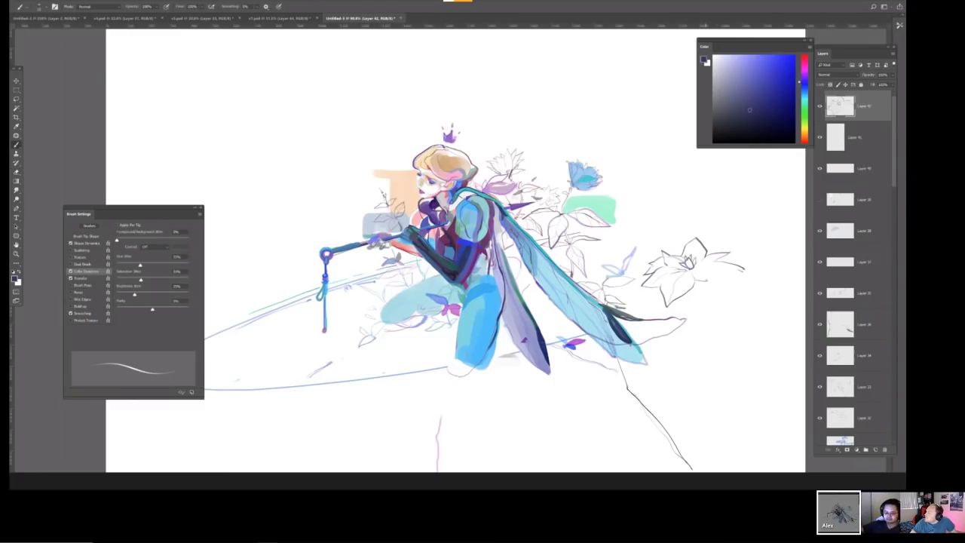
{"action": "left_click_drag", "start_coordinate": [695, 281], "coordinate": [732, 297]}
{"action": "left_click_drag", "start_coordinate": [708, 262], "coordinate": [737, 297]}
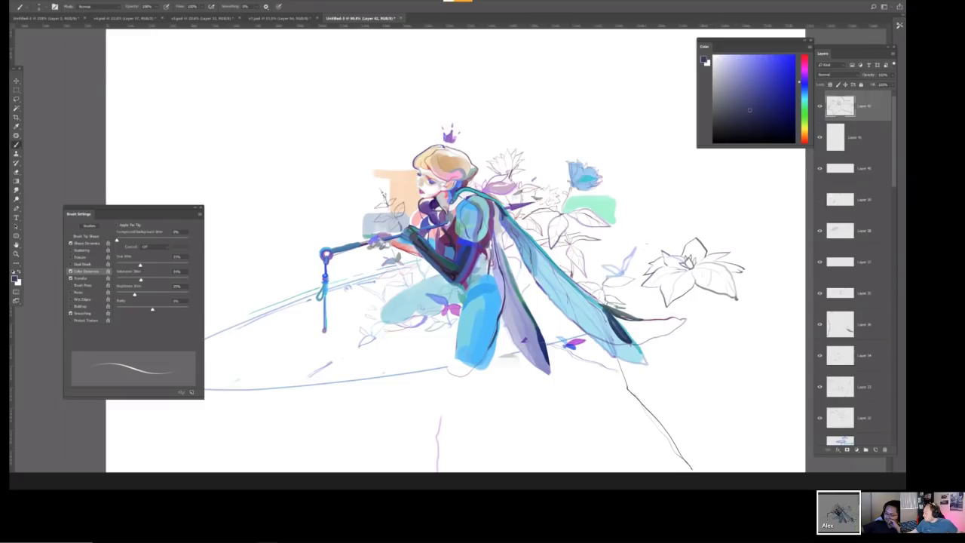
Scale the flower down, place it beside the green swatch behind the wings, and hide its layer.
{"action": "key", "text": "v"}
{"action": "mouse_move", "coordinate": [745, 238]}
{"action": "left_mouse_down"}
{"action": "mouse_move", "coordinate": [716, 255]}
{"action": "mouse_move", "coordinate": [660, 240]}
{"action": "mouse_move", "coordinate": [624, 268]}
{"action": "mouse_move", "coordinate": [587, 339]}
{"action": "mouse_move", "coordinate": [440, 337]}
{"action": "mouse_move", "coordinate": [427, 334]}
{"action": "mouse_move", "coordinate": [426, 282]}
{"action": "mouse_move", "coordinate": [380, 222]}
{"action": "mouse_move", "coordinate": [402, 191]}
{"action": "mouse_move", "coordinate": [554, 142]}
{"action": "mouse_move", "coordinate": [445, 105]}
{"action": "mouse_move", "coordinate": [588, 140]}
{"action": "mouse_move", "coordinate": [576, 140]}
{"action": "mouse_move", "coordinate": [642, 248]}
{"action": "mouse_move", "coordinate": [634, 272]}
{"action": "mouse_move", "coordinate": [680, 304]}
{"action": "mouse_move", "coordinate": [619, 267]}
{"action": "mouse_move", "coordinate": [581, 296]}
{"action": "mouse_move", "coordinate": [612, 394]}
{"action": "mouse_move", "coordinate": [673, 219]}
{"action": "left_mouse_up"}
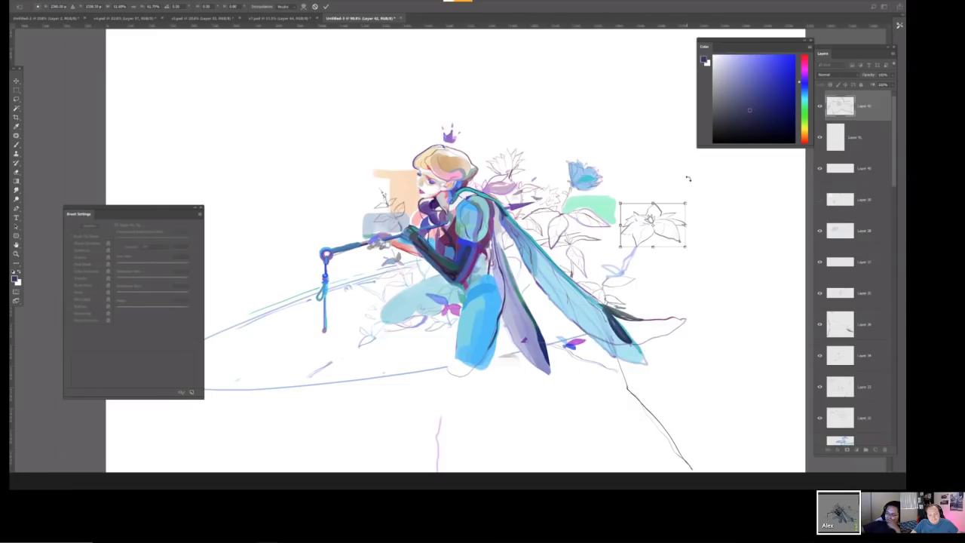
{"action": "key", "text": "Return"}
{"action": "key", "text": "ctrl+z"}
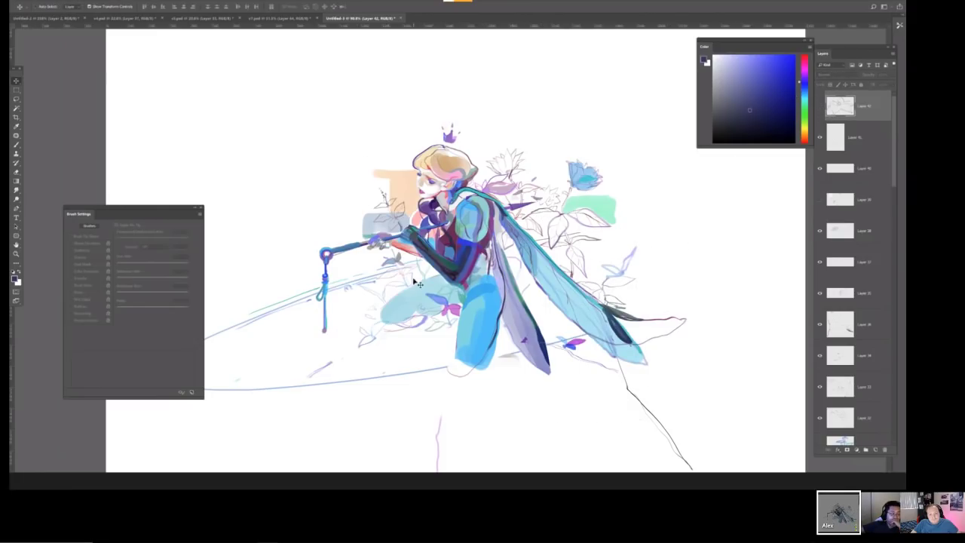
{"action": "key", "text": "b"}
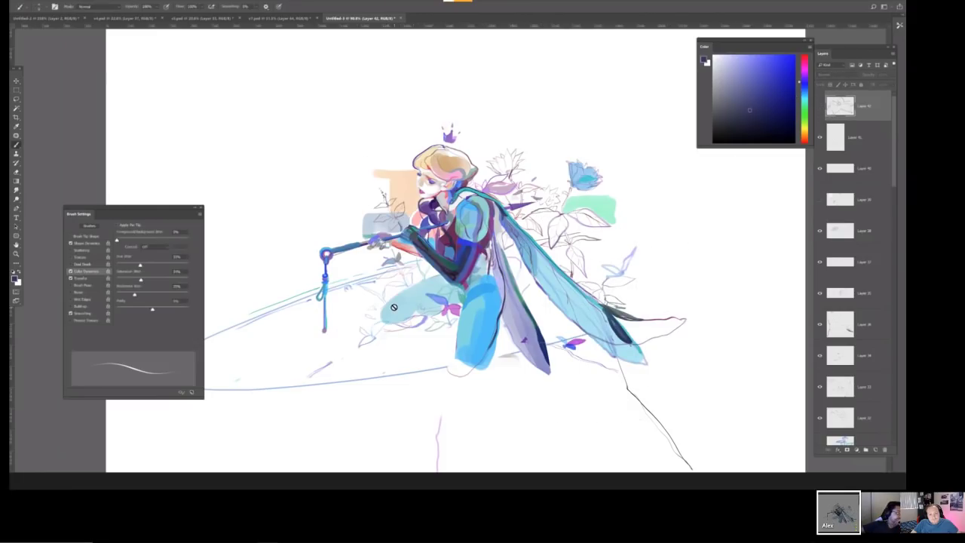
Toggle Layer 39 to compare the drawing with and without the pale green swatch and pink ground lines.
{"action": "left_click", "coordinate": [820, 200]}
{"action": "left_click", "coordinate": [820, 200]}
{"action": "left_click", "coordinate": [820, 201]}
{"action": "left_click", "coordinate": [820, 201]}
{"action": "left_click", "coordinate": [820, 200]}
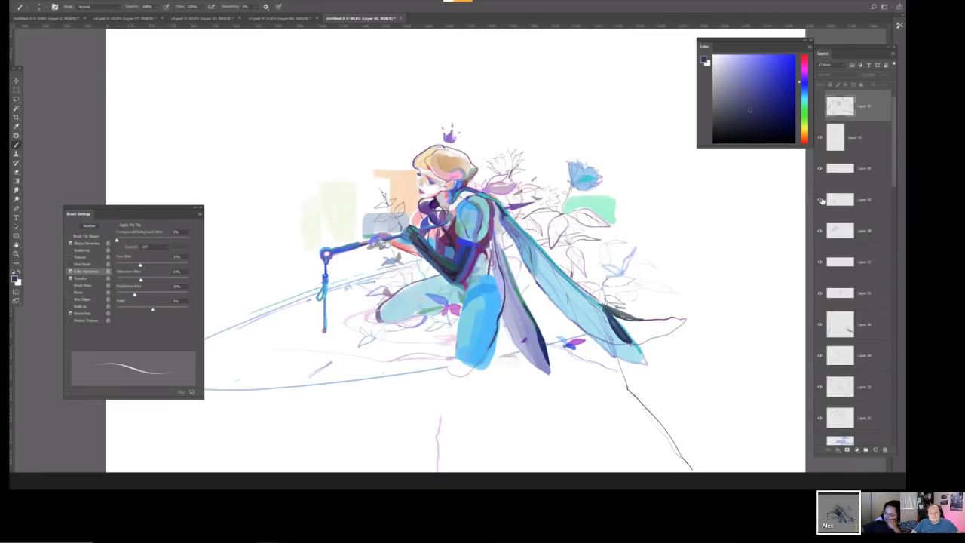
{"action": "left_click", "coordinate": [820, 201]}
{"action": "left_click", "coordinate": [821, 201]}
{"action": "left_click", "coordinate": [821, 201]}
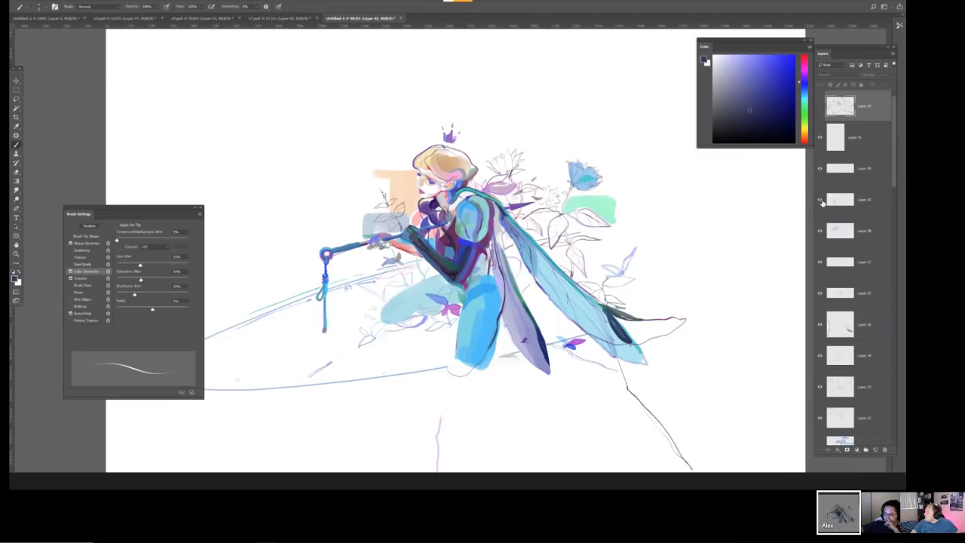
{"action": "left_click_drag", "start_coordinate": [693, 271], "coordinate": [684, 272]}
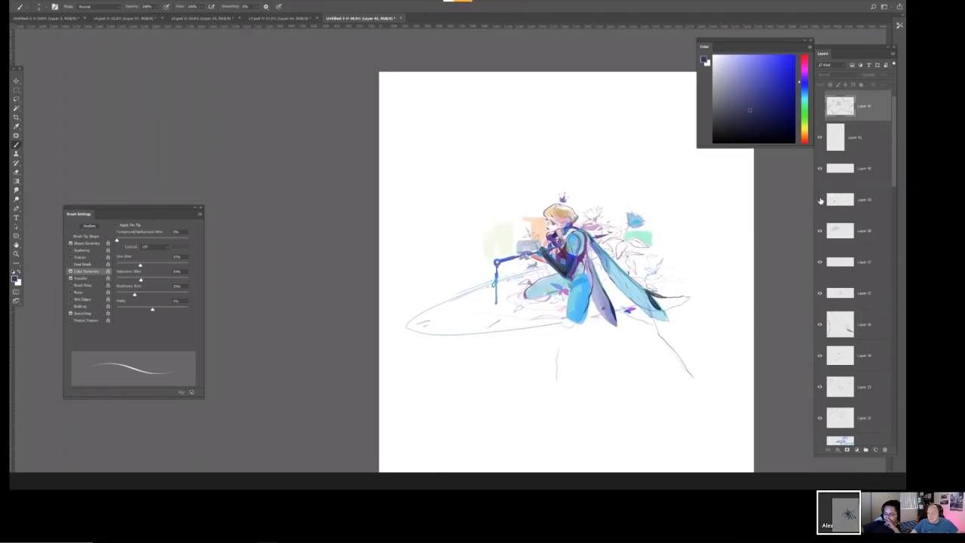
{"action": "left_click", "coordinate": [820, 200]}
{"action": "left_click", "coordinate": [820, 200]}
{"action": "left_click", "coordinate": [820, 200]}
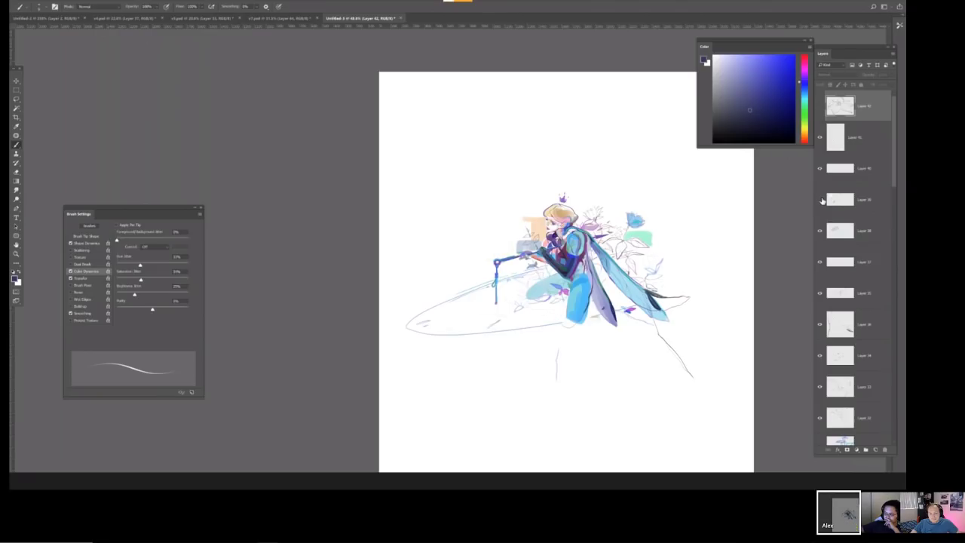
{"action": "left_click", "coordinate": [820, 200]}
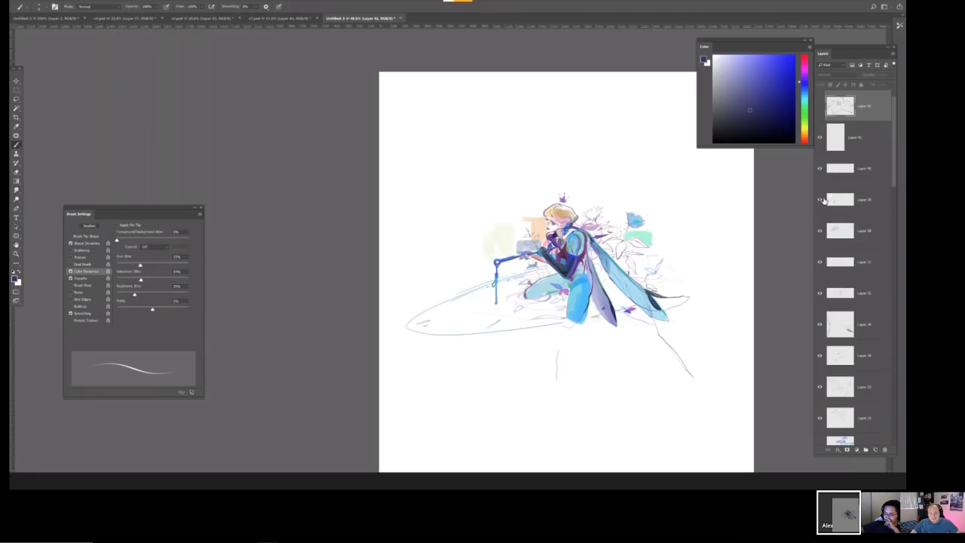
{"action": "left_click", "coordinate": [821, 200]}
{"action": "left_click", "coordinate": [820, 200]}
Select Layer 39, erase its pale green swatch and pink ground lines, and toggle the layer to check for remains.
{"action": "key", "text": "e"}
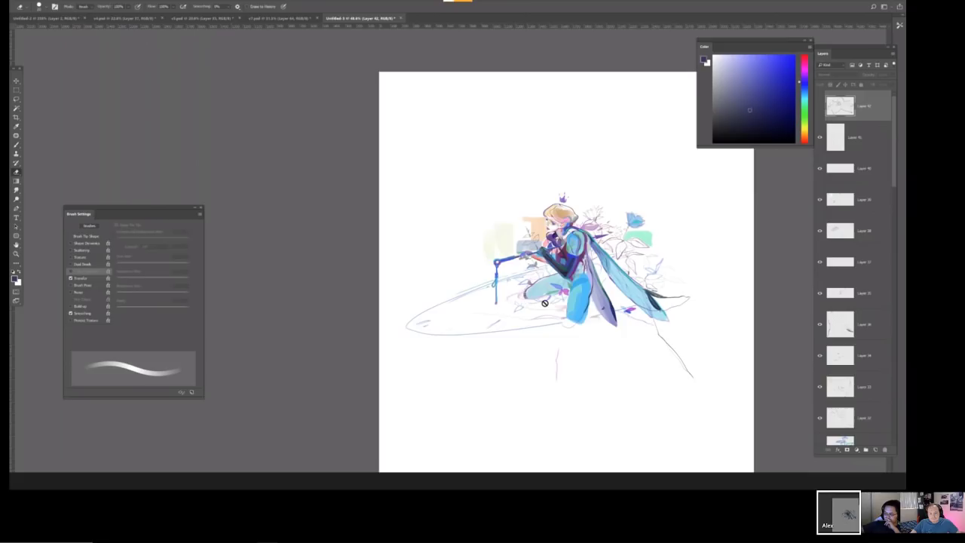
{"action": "left_click", "coordinate": [820, 200]}
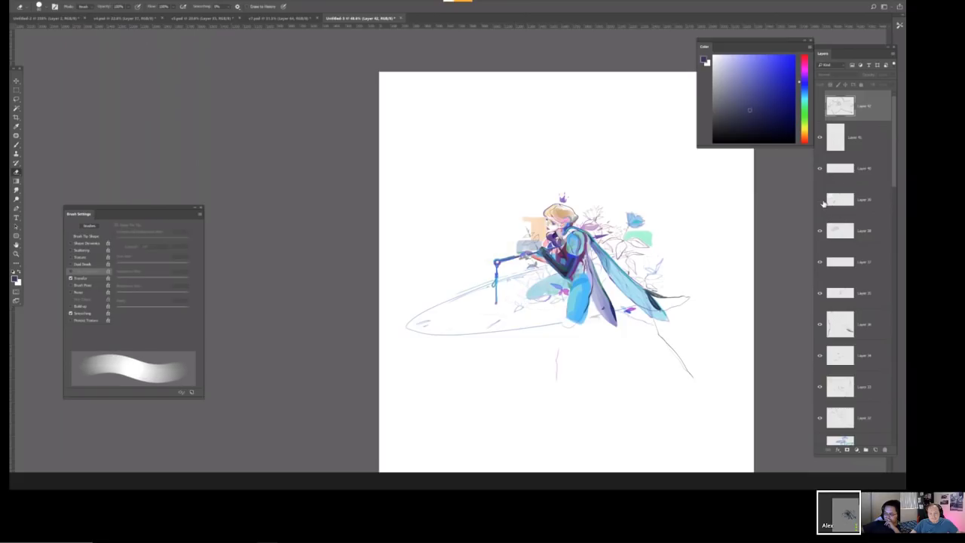
{"action": "left_click", "coordinate": [820, 200]}
{"action": "left_click", "coordinate": [852, 199]}
{"action": "mouse_move", "coordinate": [559, 279]}
{"action": "left_mouse_down"}
{"action": "mouse_move", "coordinate": [527, 297]}
{"action": "mouse_move", "coordinate": [557, 303]}
{"action": "mouse_move", "coordinate": [504, 268]}
{"action": "mouse_move", "coordinate": [478, 224]}
{"action": "mouse_move", "coordinate": [539, 227]}
{"action": "left_mouse_up"}
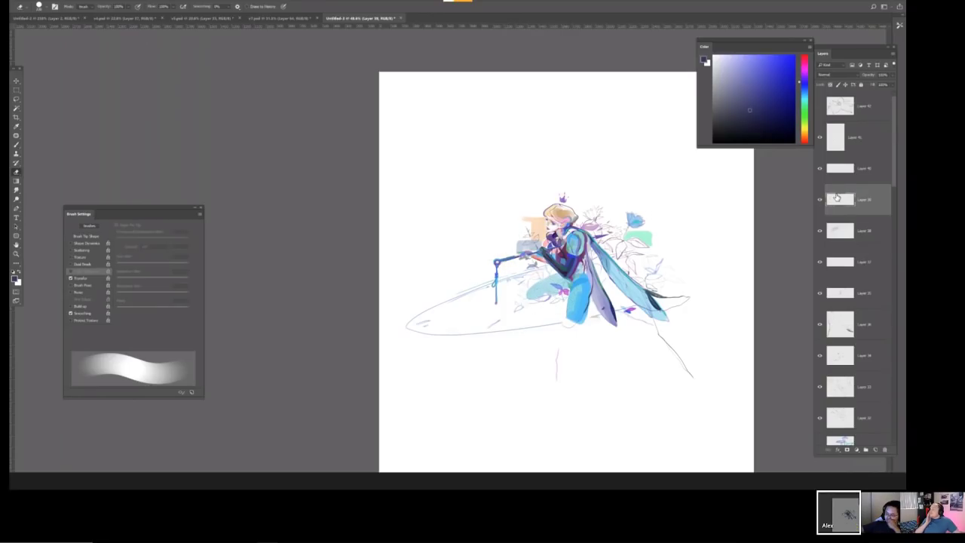
{"action": "left_click", "coordinate": [820, 200]}
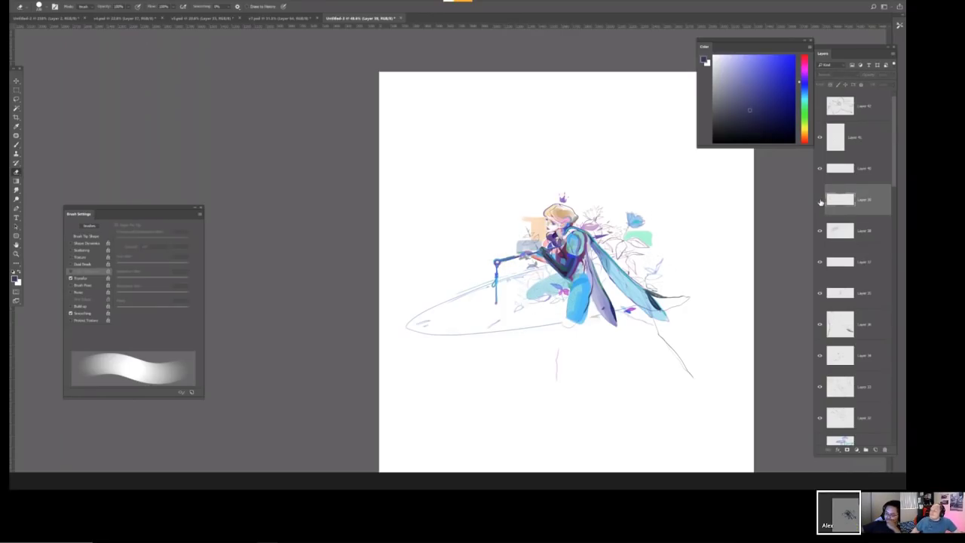
{"action": "left_click", "coordinate": [820, 200]}
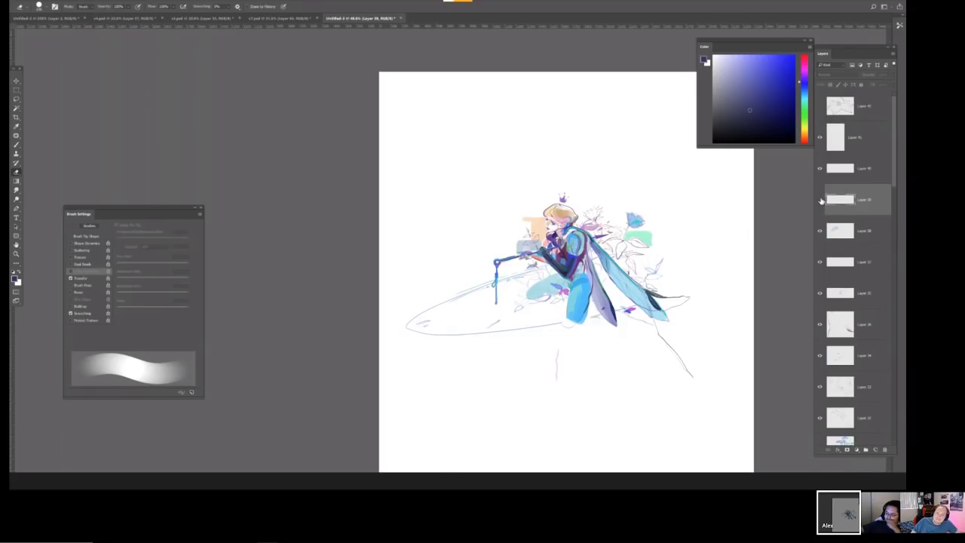
Sample the green swatch and fill the gap between the long wing and the purple wing with pale blue.
{"action": "scroll", "coordinate": [678, 260], "scroll_direction": "up", "scroll_amount": 5}
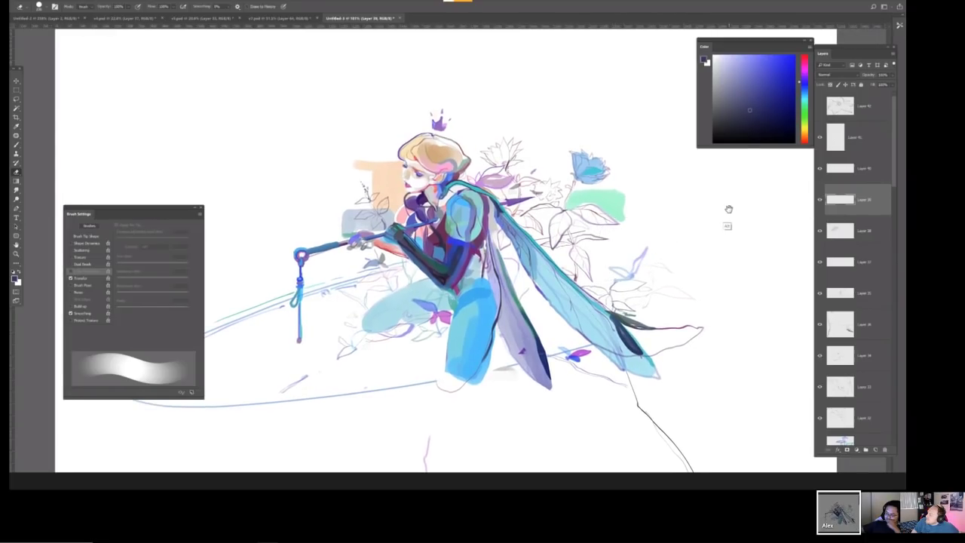
{"action": "scroll", "coordinate": [728, 207], "scroll_direction": "down", "scroll_amount": 2}
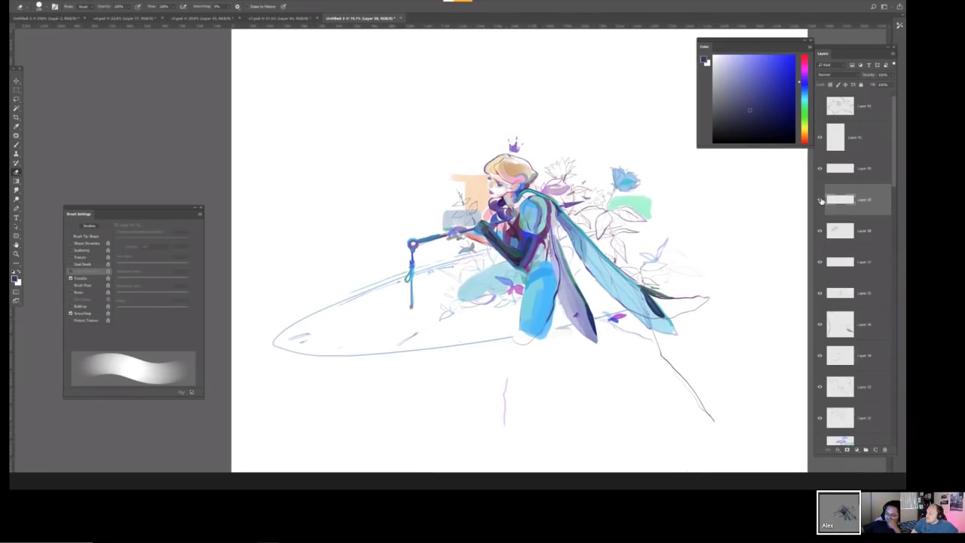
{"action": "key", "text": "b"}
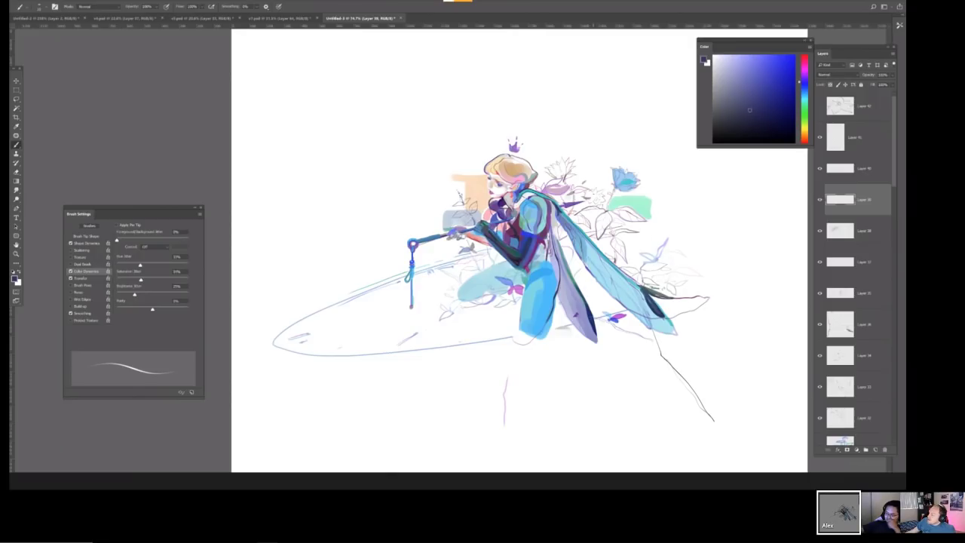
{"action": "left_click", "coordinate": [634, 204], "text": "alt"}
{"action": "key", "text": "bracketright"}
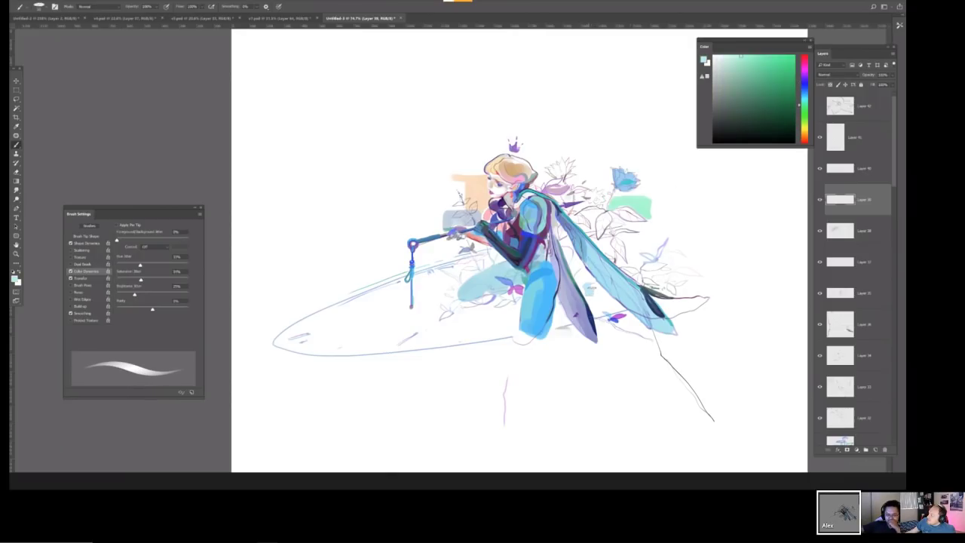
{"action": "mouse_move", "coordinate": [575, 301]}
{"action": "left_mouse_down"}
{"action": "mouse_move", "coordinate": [618, 298]}
{"action": "mouse_move", "coordinate": [626, 309]}
{"action": "left_mouse_up"}
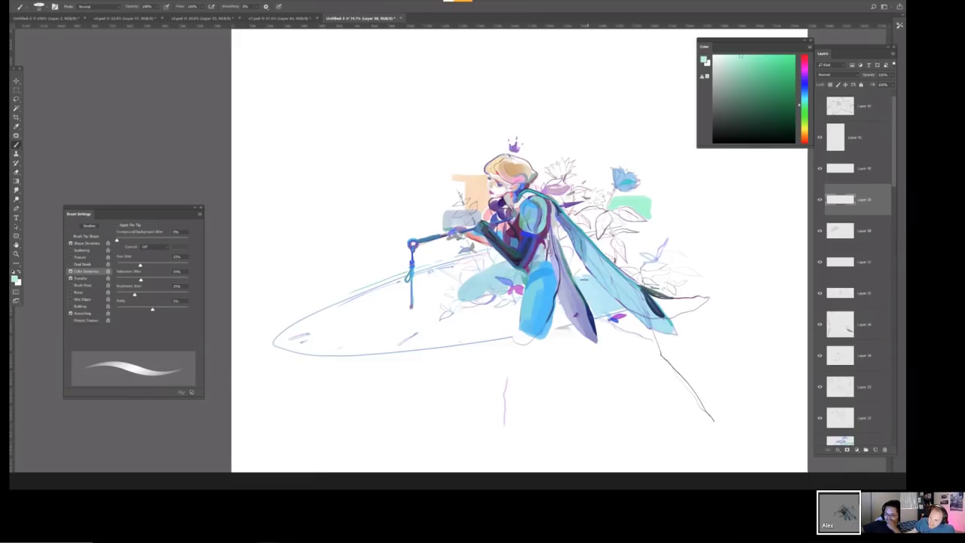
{"action": "mouse_move", "coordinate": [583, 272]}
{"action": "left_mouse_down"}
{"action": "mouse_move", "coordinate": [561, 234]}
{"action": "mouse_move", "coordinate": [567, 244]}
{"action": "left_mouse_up"}
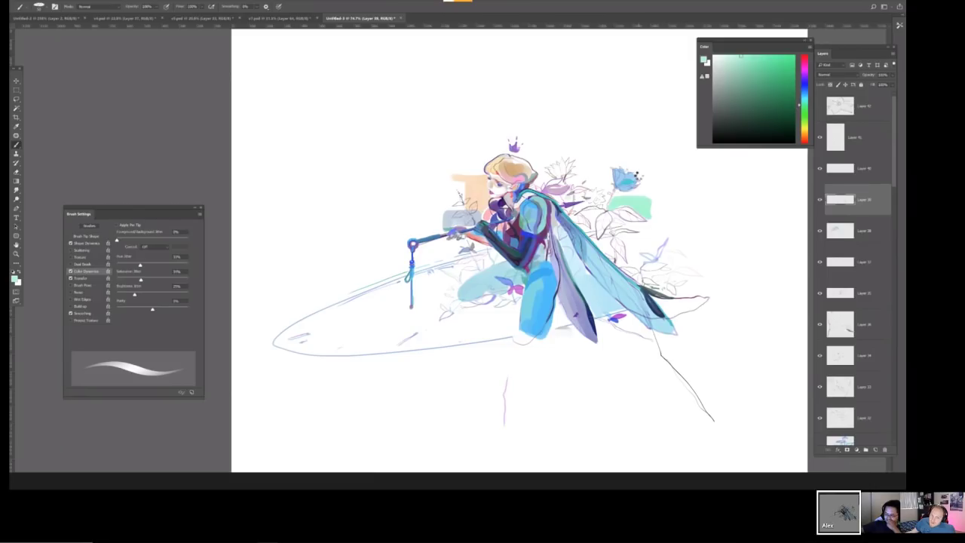
Flip the canvas horizontally, sample the wing's light blue, and paint purple and blue blocks among the leaves behind the wings.
{"action": "key", "text": "ctrl+alt+h"}
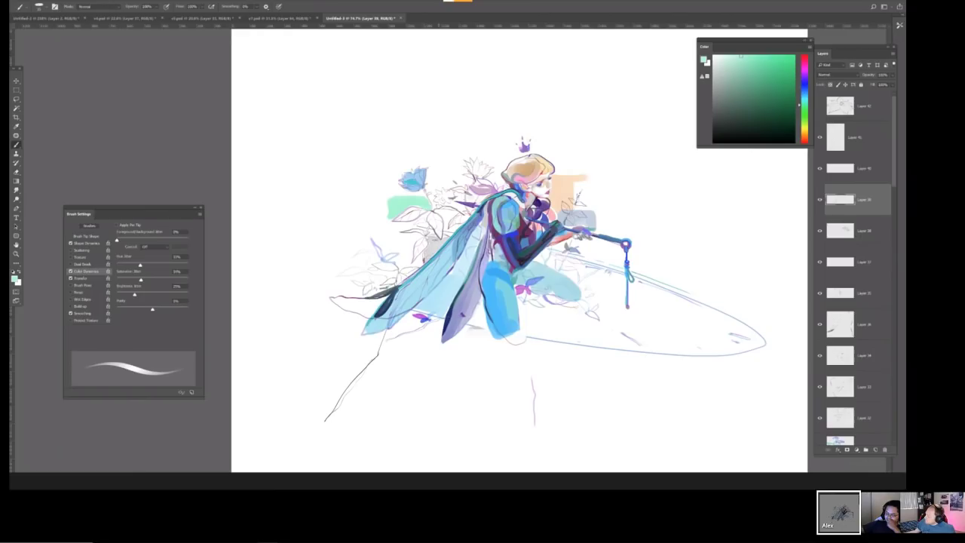
{"action": "left_click", "coordinate": [437, 249], "text": "alt"}
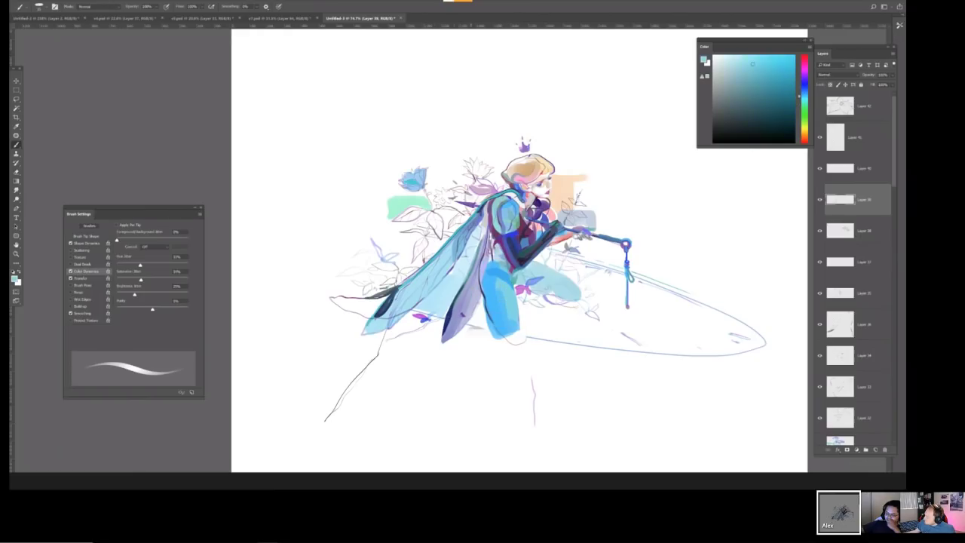
{"action": "left_click_drag", "start_coordinate": [437, 248], "coordinate": [433, 241]}
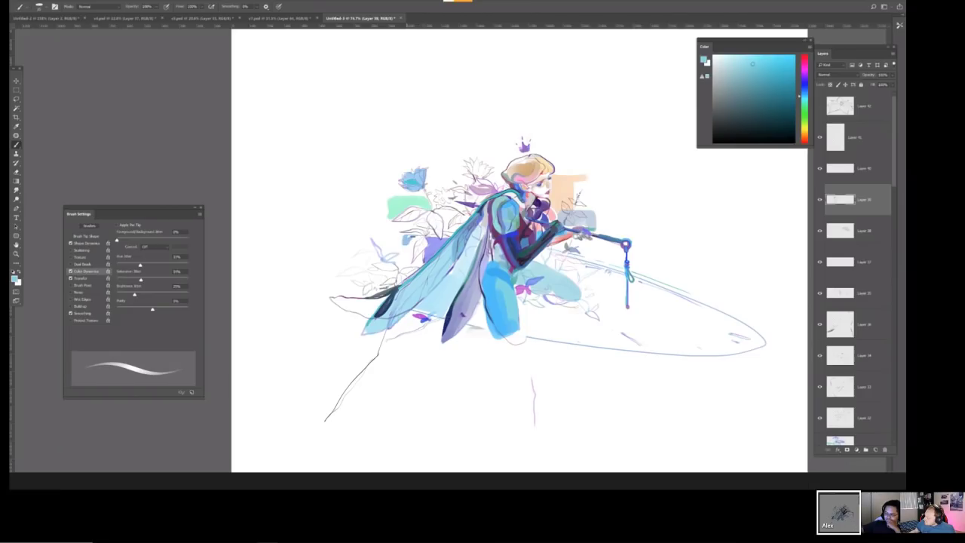
{"action": "mouse_move", "coordinate": [407, 238]}
{"action": "left_mouse_down"}
{"action": "mouse_move", "coordinate": [422, 240]}
{"action": "mouse_move", "coordinate": [406, 265]}
{"action": "mouse_move", "coordinate": [424, 265]}
{"action": "left_mouse_up"}
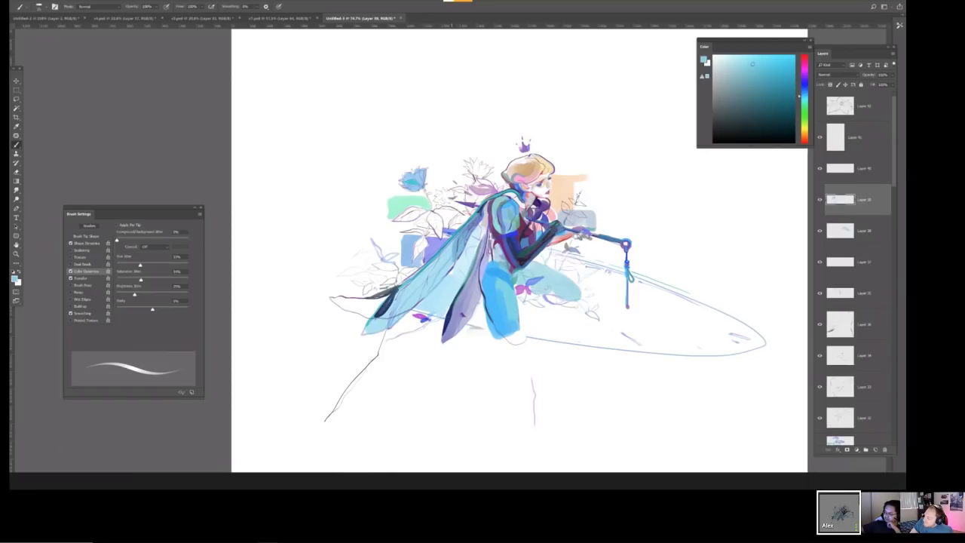
Erase most of the blue block among the leaves and add small green and blue accents beside them.
{"action": "scroll", "coordinate": [436, 242], "scroll_direction": "down", "scroll_amount": 1}
{"action": "scroll", "coordinate": [469, 225], "scroll_direction": "up", "scroll_amount": 2}
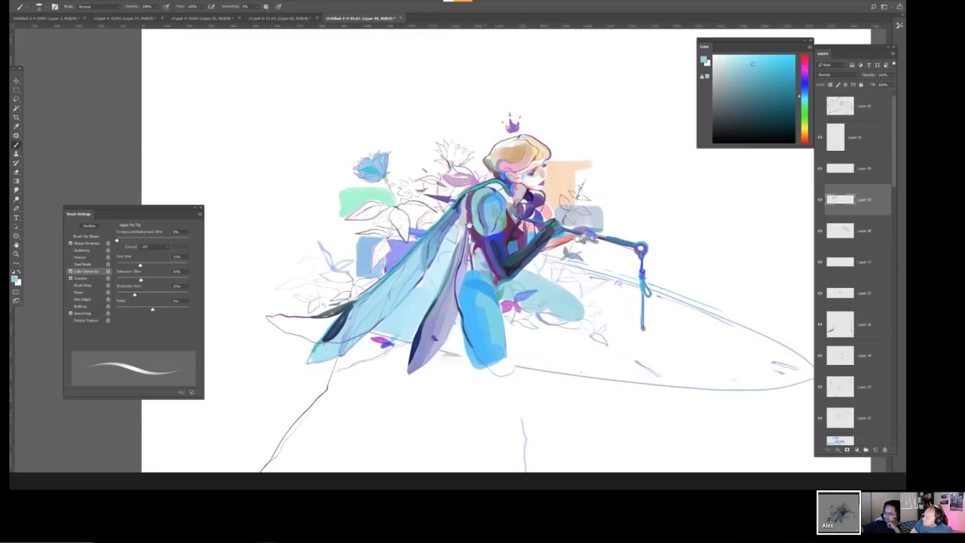
{"action": "key", "text": "e"}
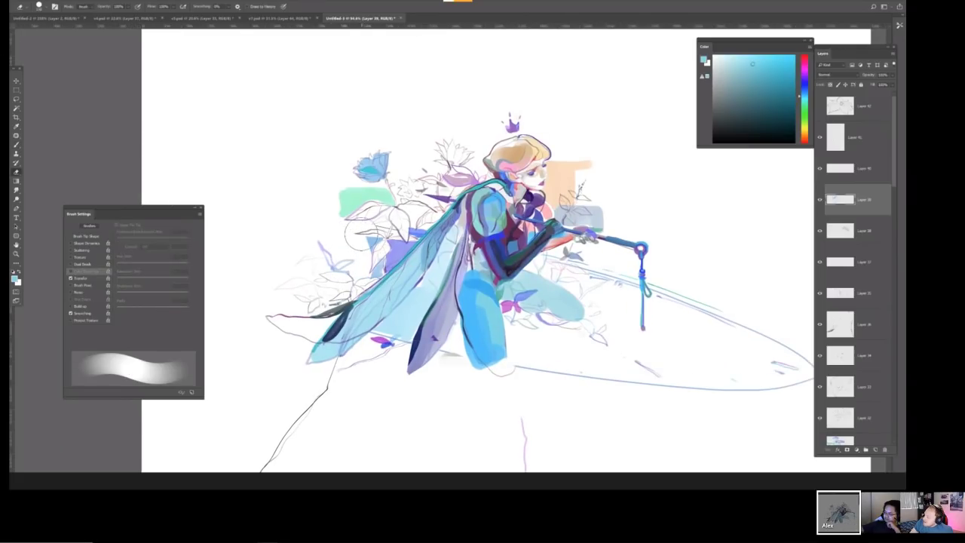
{"action": "key", "text": "b"}
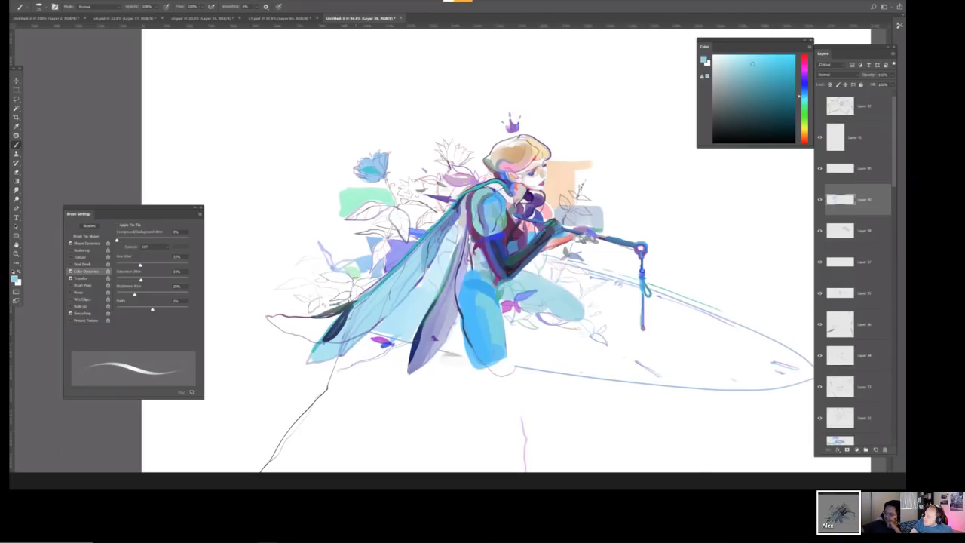
{"action": "left_click_drag", "start_coordinate": [332, 284], "coordinate": [350, 285]}
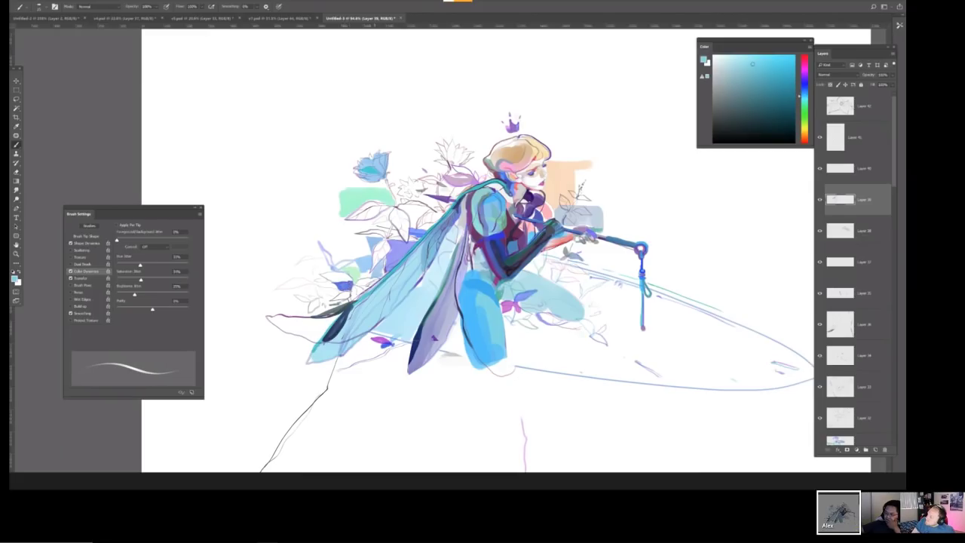
Flip the canvas back and paint a green accent between the wings and a darker blue patch near the wing's base.
{"action": "scroll", "coordinate": [407, 258], "scroll_direction": "down", "scroll_amount": 3}
{"action": "key", "text": "ctrl+shift+h"}
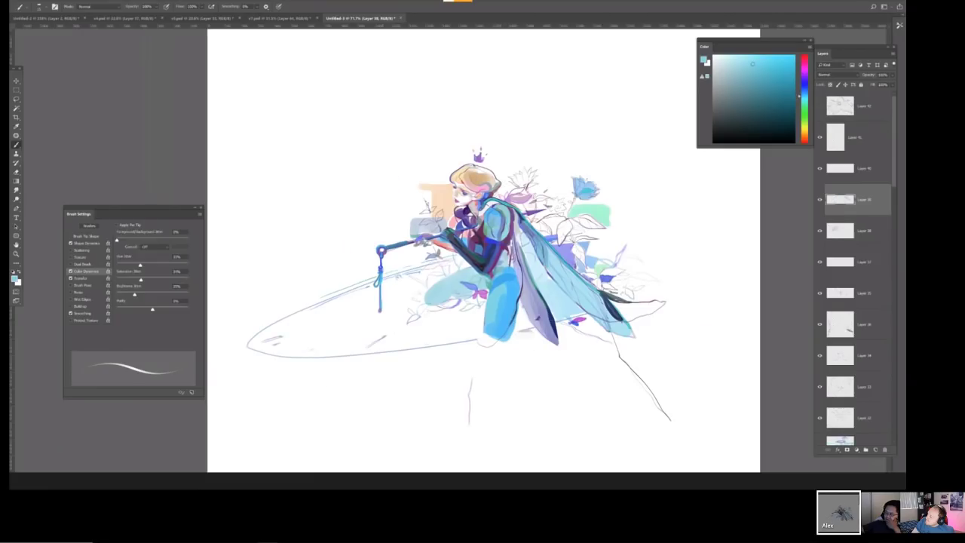
{"action": "scroll", "coordinate": [482, 249], "scroll_direction": "up", "scroll_amount": 2}
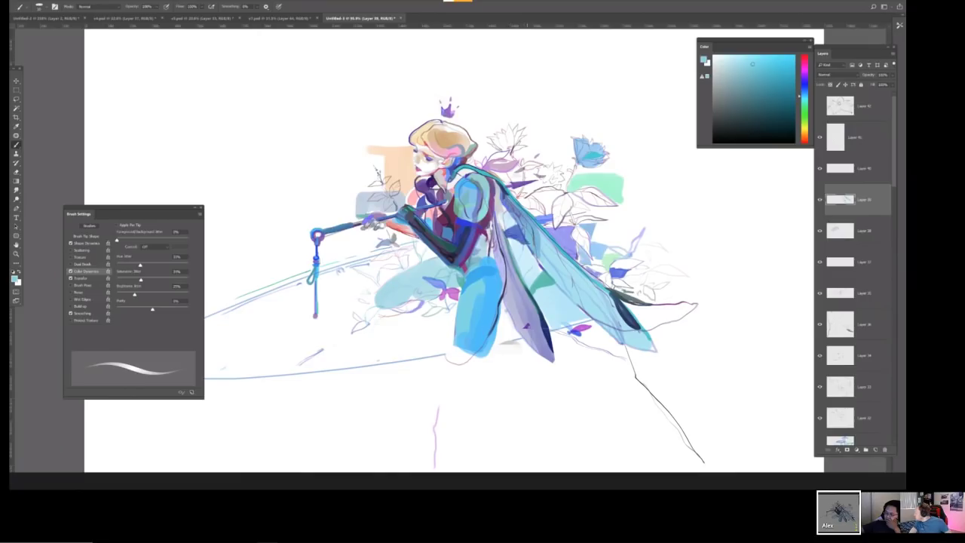
{"action": "scroll", "coordinate": [520, 234], "scroll_direction": "down", "scroll_amount": 1}
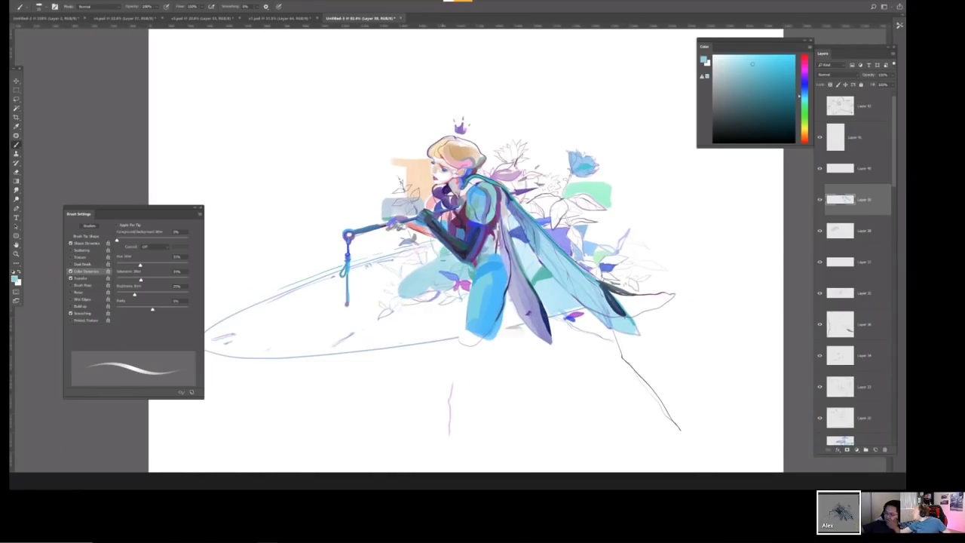
{"action": "scroll", "coordinate": [515, 229], "scroll_direction": "down", "scroll_amount": 1}
{"action": "scroll", "coordinate": [513, 225], "scroll_direction": "up", "scroll_amount": 1}
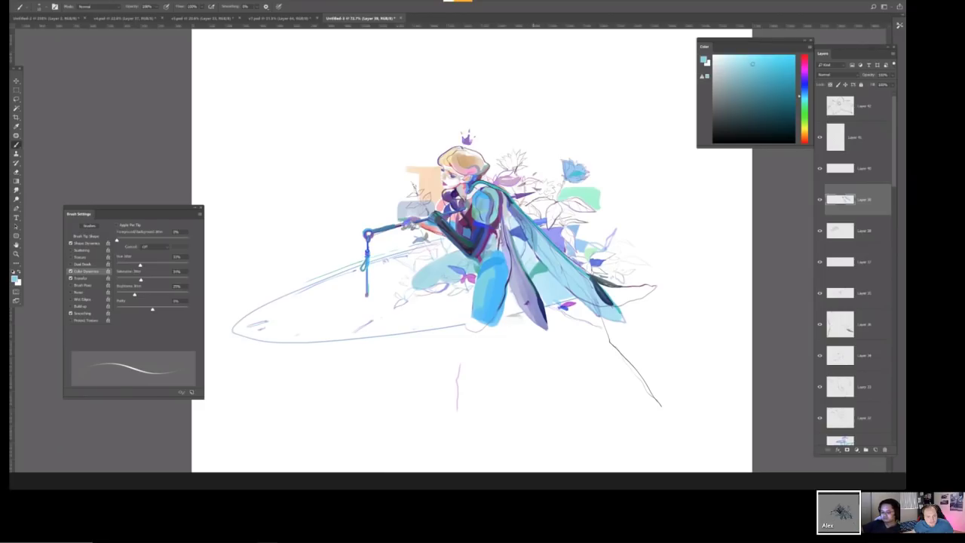
{"action": "scroll", "coordinate": [536, 219], "scroll_direction": "up", "scroll_amount": 2}
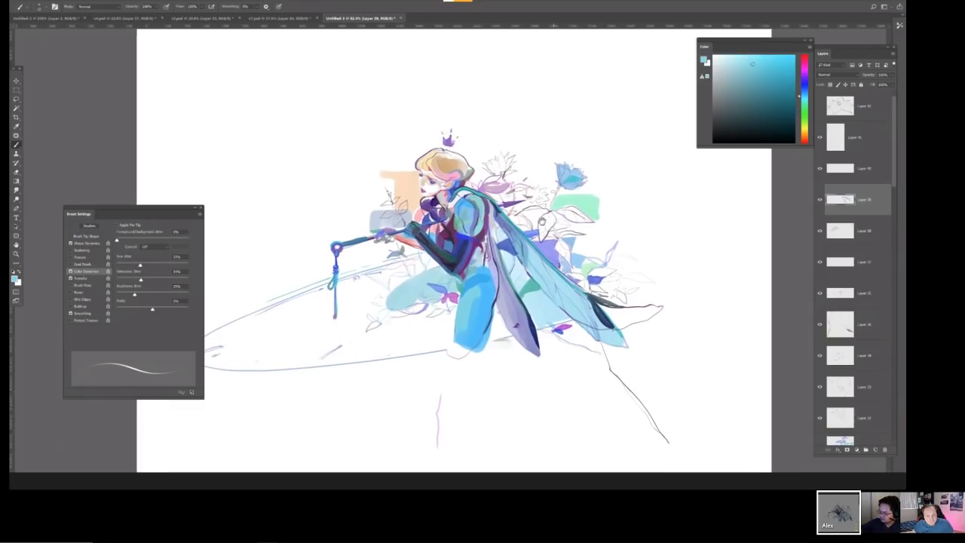
Create a new layer at the top of the stack and choose a thin hard round brush with Color Dynamics enabled.
{"action": "key", "text": "ctrl+shift+n"}
{"action": "key", "text": "Return"}
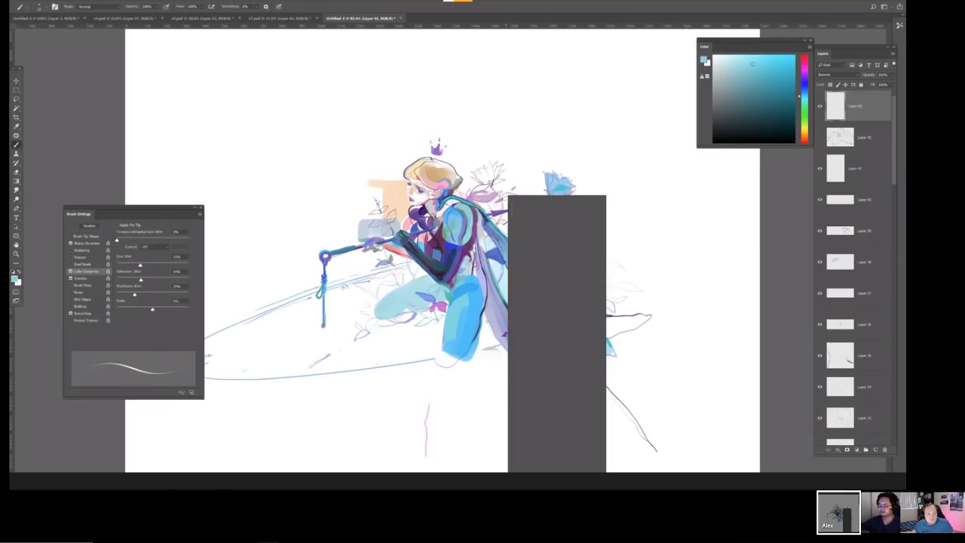
{"action": "right_click", "coordinate": [561, 276]}
{"action": "scroll", "coordinate": [589, 276], "scroll_direction": "down", "scroll_amount": 2}
{"action": "left_click", "coordinate": [562, 306]}
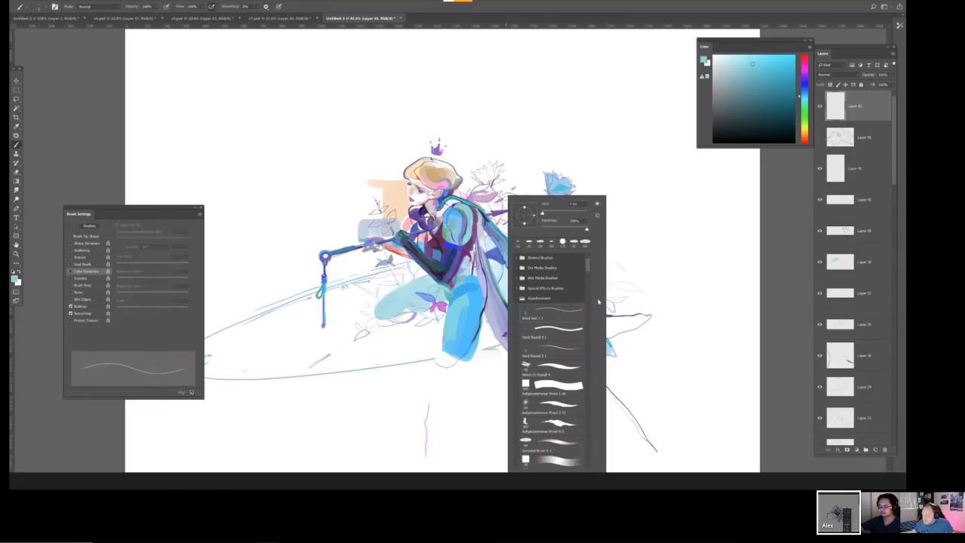
{"action": "key", "text": "Return"}
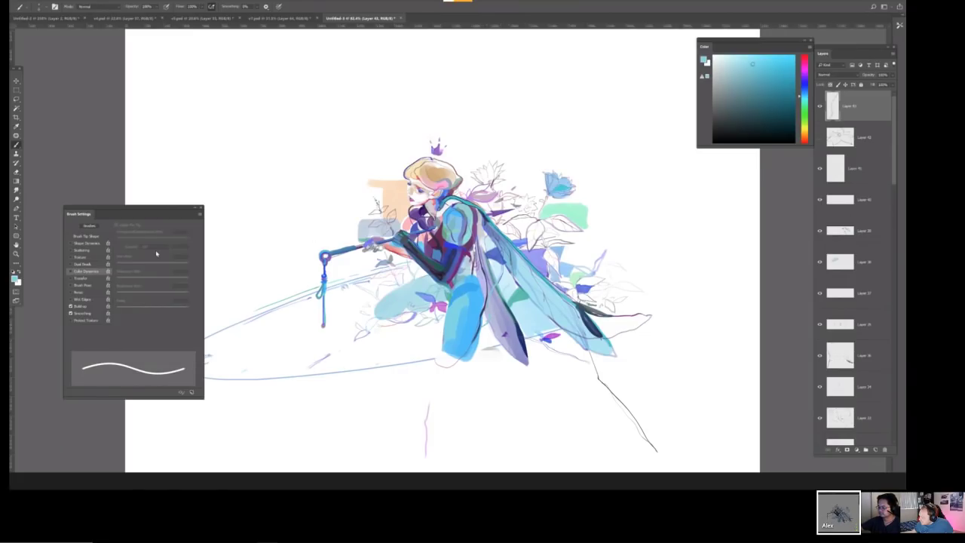
{"action": "left_click", "coordinate": [77, 271]}
Sketch thin pale strokes around the forward thigh using tones sampled there, undoing the last stroke.
{"action": "scroll", "coordinate": [445, 280], "scroll_direction": "up", "scroll_amount": 2}
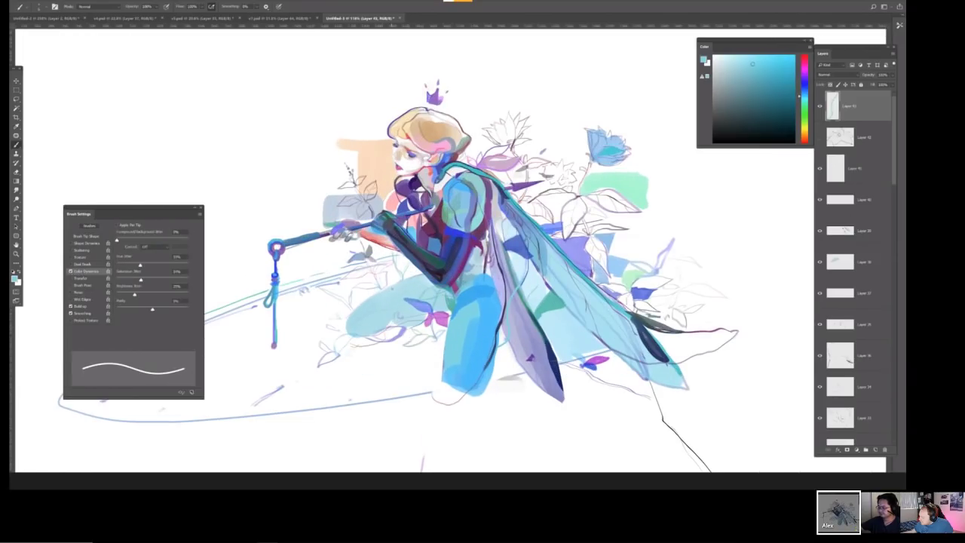
{"action": "left_click_drag", "start_coordinate": [400, 276], "coordinate": [397, 312]}
{"action": "left_click", "coordinate": [400, 281], "text": "alt"}
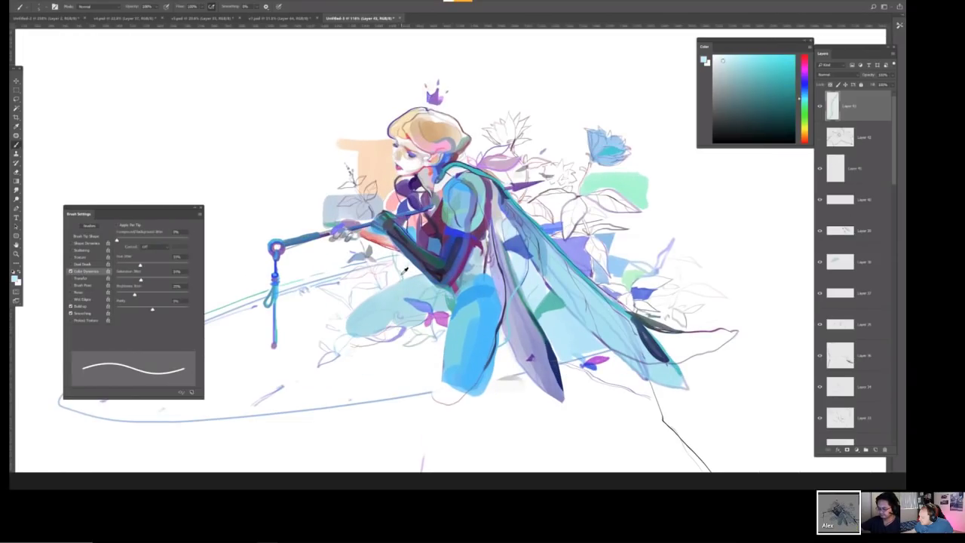
{"action": "left_click", "coordinate": [400, 285], "text": "alt"}
{"action": "key", "text": "ctrl+z"}
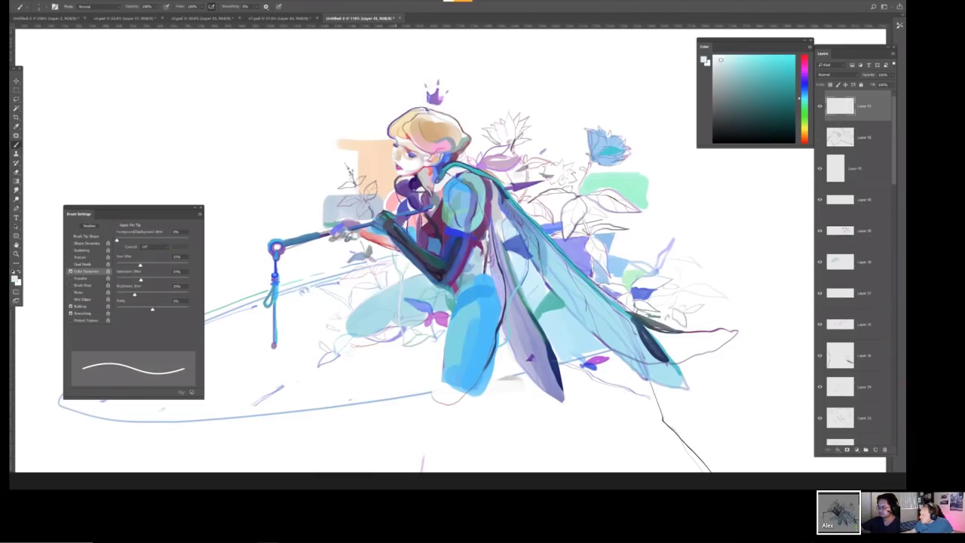
Sample the peach swatch and outline the upper edge of the forward thigh in thin orange.
{"action": "left_click", "coordinate": [389, 186], "text": "alt"}
{"action": "scroll", "coordinate": [400, 167], "scroll_direction": "up", "scroll_amount": 3}
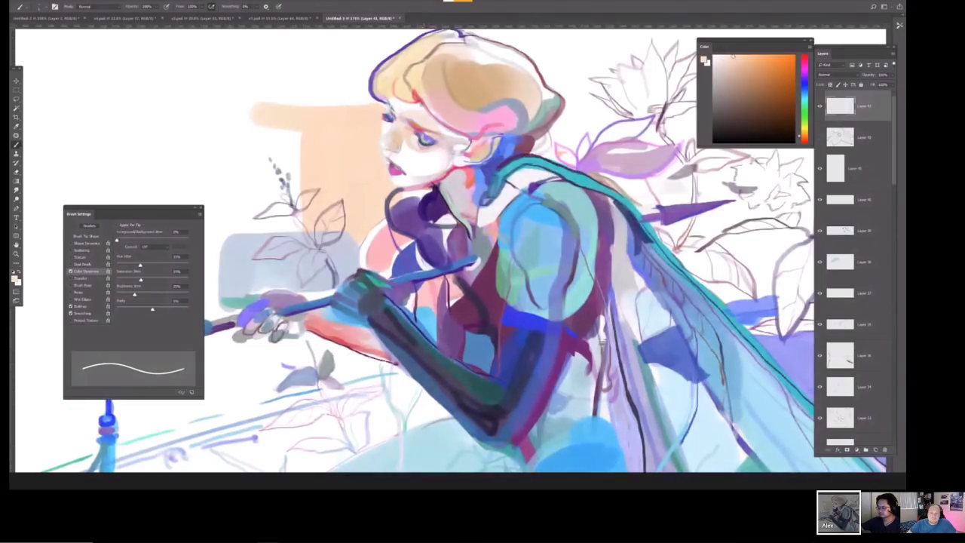
{"action": "scroll", "coordinate": [439, 145], "scroll_direction": "down", "scroll_amount": 3}
{"action": "scroll", "coordinate": [404, 130], "scroll_direction": "up", "scroll_amount": 3}
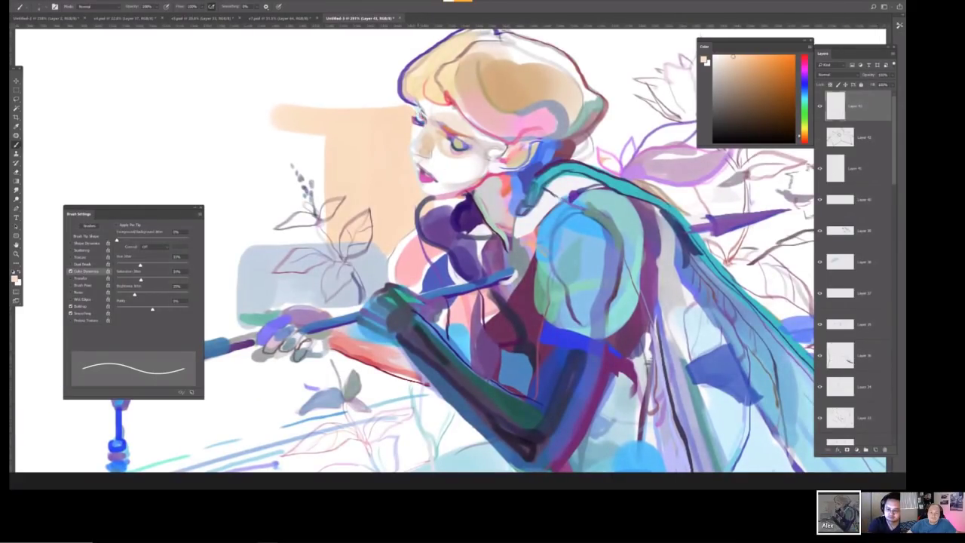
{"action": "scroll", "coordinate": [453, 137], "scroll_direction": "down", "scroll_amount": 3}
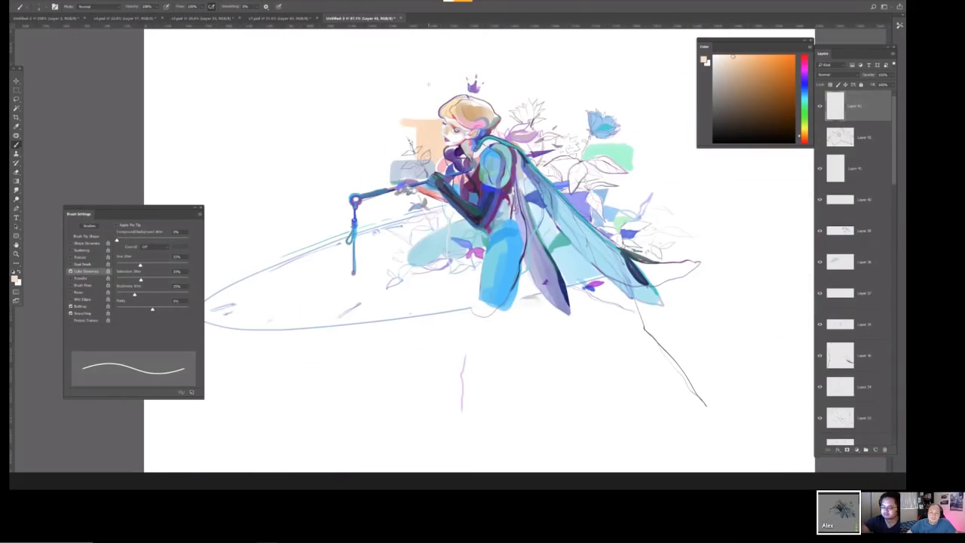
{"action": "scroll", "coordinate": [448, 119], "scroll_direction": "up", "scroll_amount": 3}
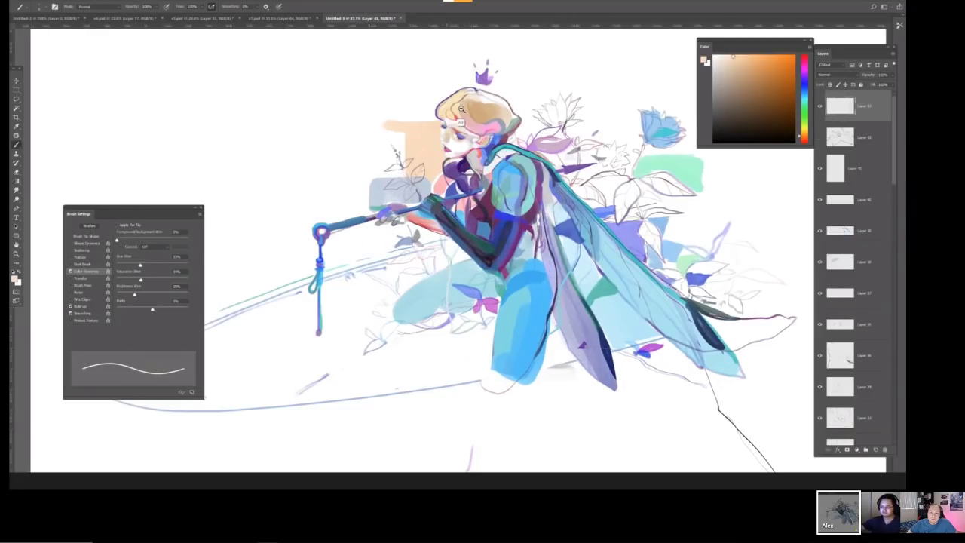
{"action": "scroll", "coordinate": [463, 154], "scroll_direction": "down", "scroll_amount": 3}
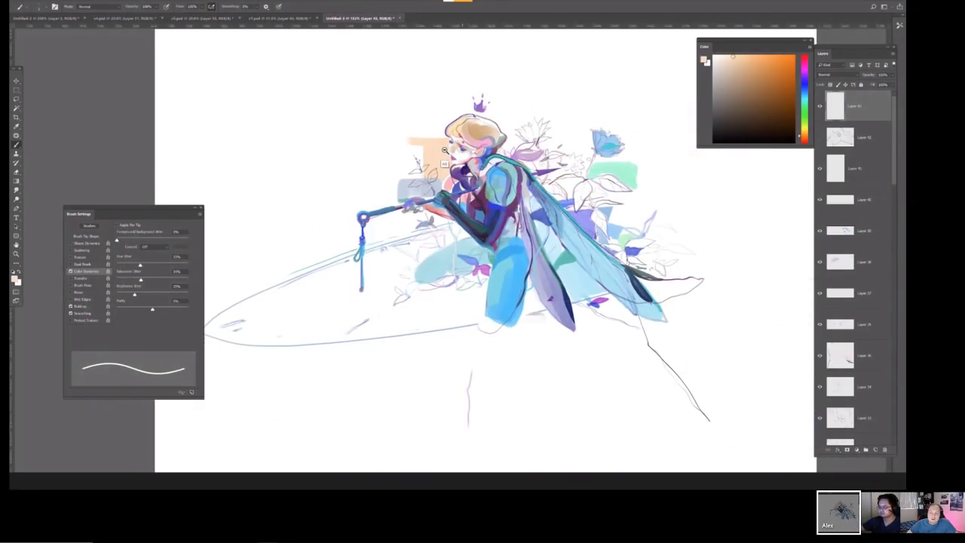
{"action": "scroll", "coordinate": [463, 154], "scroll_direction": "up", "scroll_amount": 3}
{"action": "scroll", "coordinate": [461, 171], "scroll_direction": "down", "scroll_amount": 3}
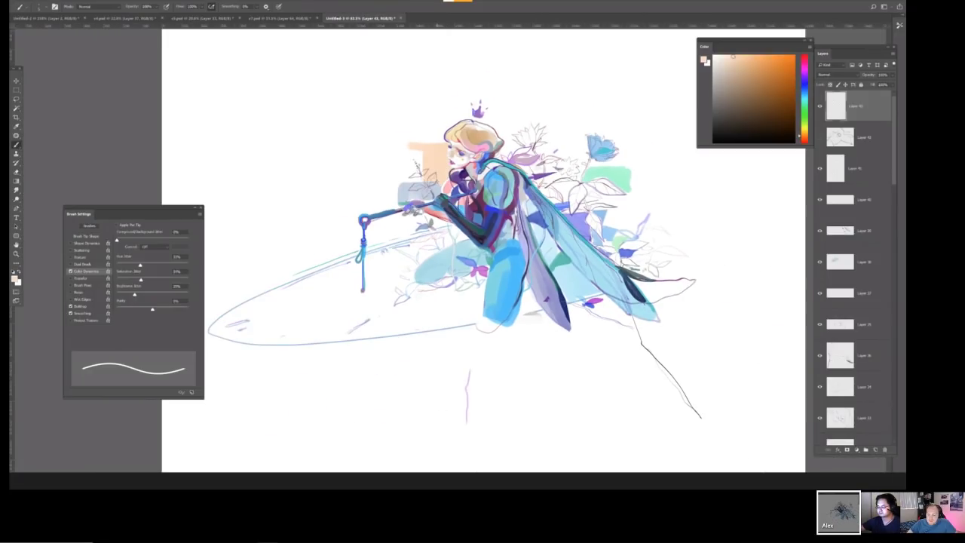
{"action": "key", "text": "h"}
{"action": "key", "text": "h"}
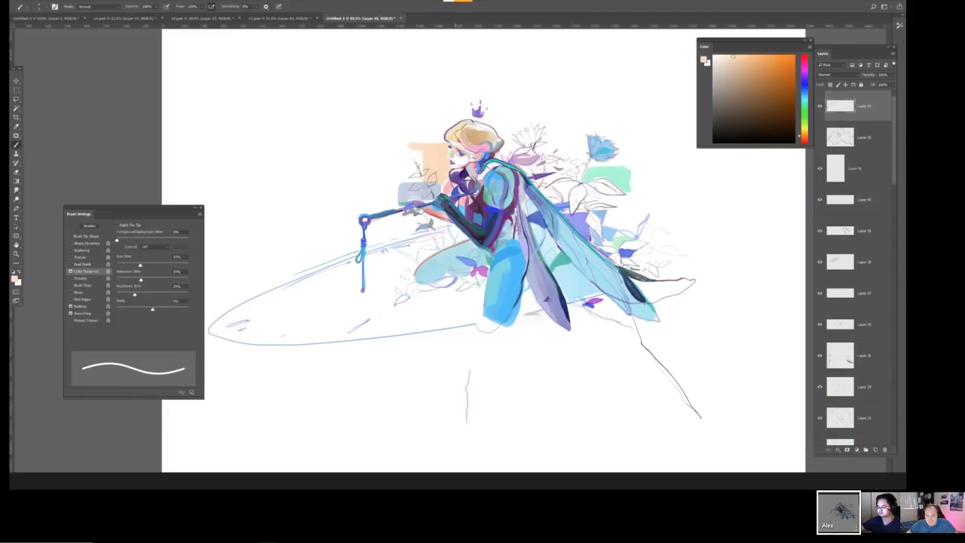
Paint a yellow-green stroke along the ground line behind the staff and an orange stroke between the wings, adjusting the brush size.
{"action": "key", "text": "bracketright"}
{"action": "key", "text": "bracketright"}
{"action": "left_click_drag", "start_coordinate": [365, 252], "coordinate": [427, 232]}
{"action": "key", "text": "bracketleft"}
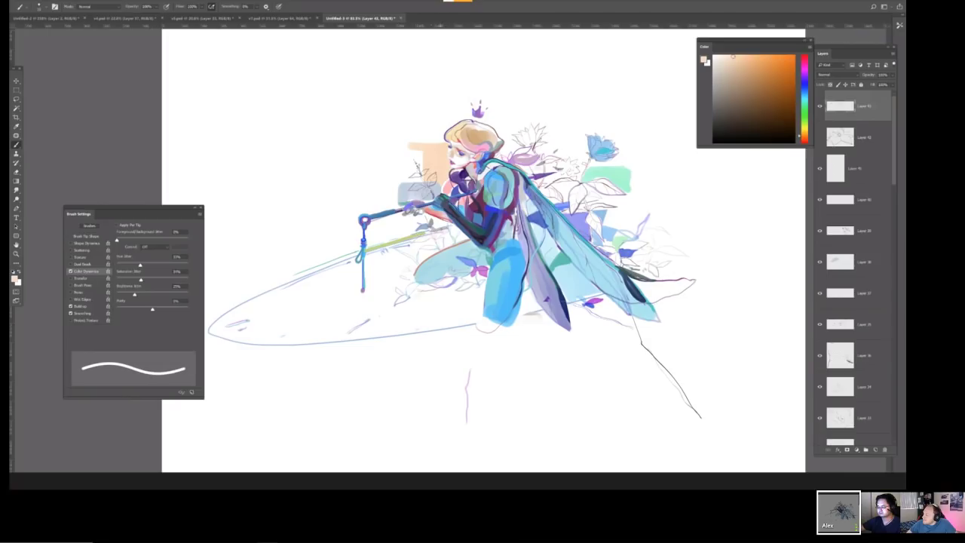
{"action": "key", "text": "bracketright"}
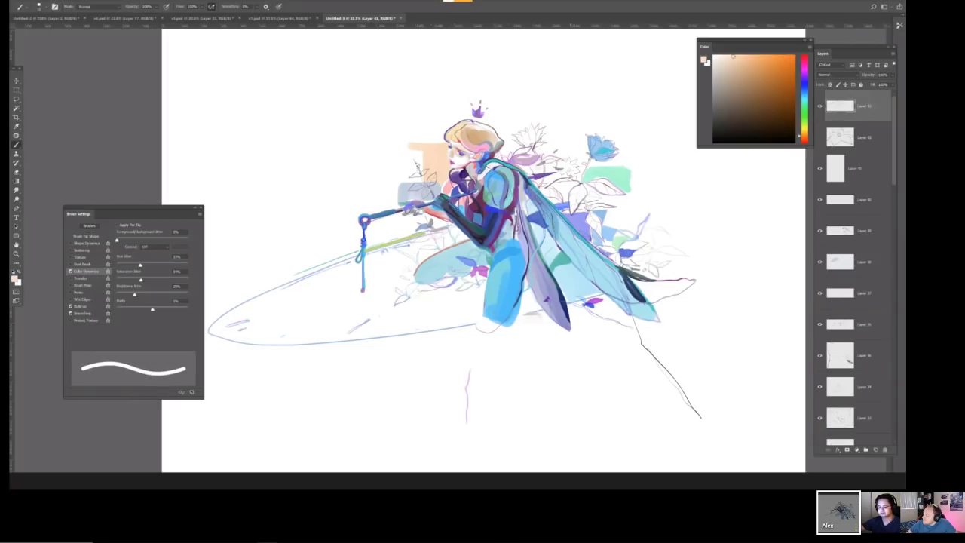
{"action": "key", "text": "bracketleft"}
{"action": "key", "text": "bracketleft"}
{"action": "key", "text": "bracketleft"}
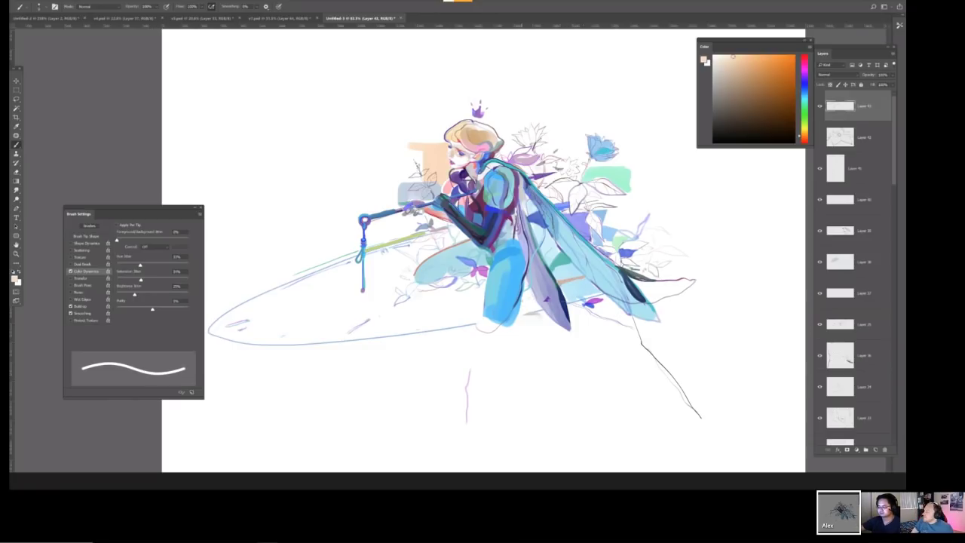
Paint pale strokes around the forward thigh and an olive spot on the ground, undoing the olive stroke behind the near leg.
{"action": "left_click_drag", "start_coordinate": [526, 301], "coordinate": [511, 317]}
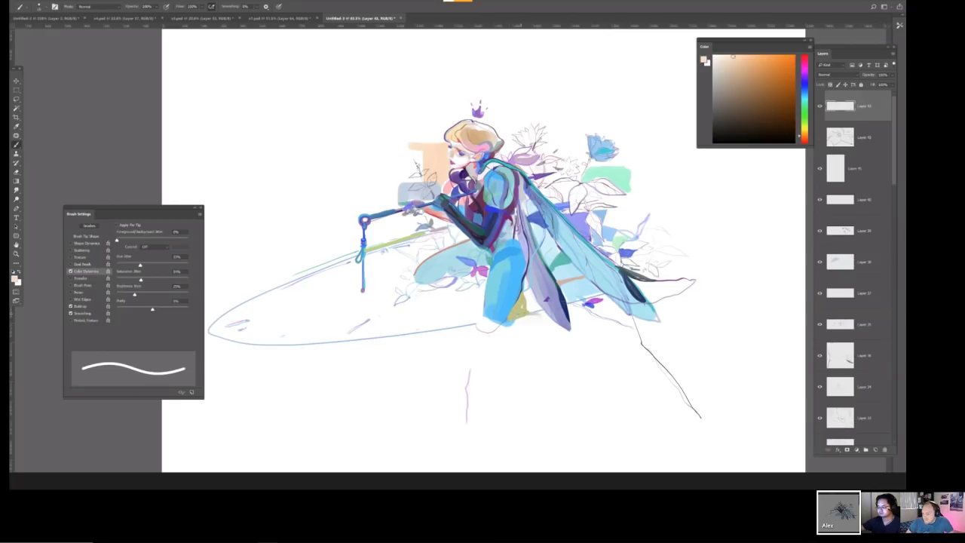
{"action": "key", "text": "ctrl+z"}
{"action": "left_click_drag", "start_coordinate": [431, 283], "coordinate": [461, 280]}
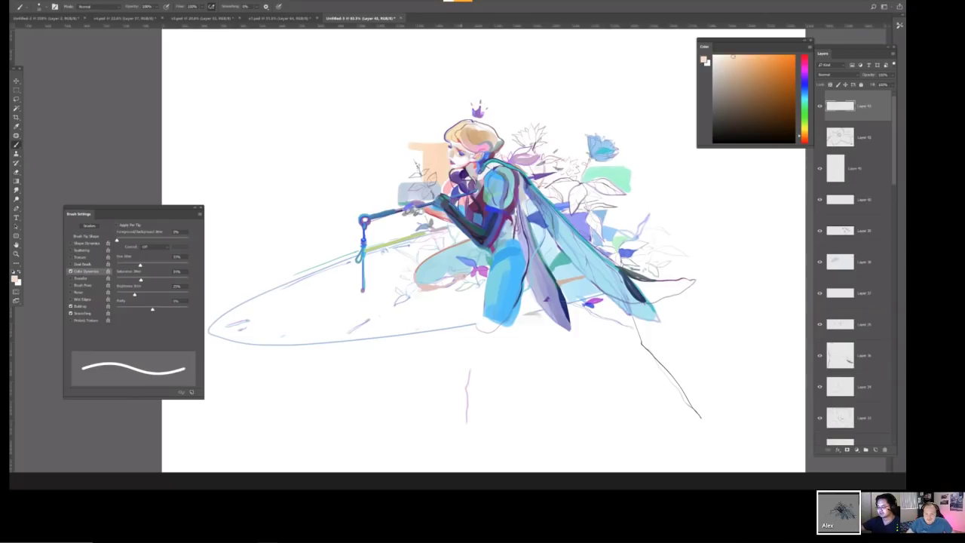
{"action": "mouse_move", "coordinate": [414, 279]}
{"action": "left_mouse_down"}
{"action": "mouse_move", "coordinate": [398, 303]}
{"action": "mouse_move", "coordinate": [438, 267]}
{"action": "left_mouse_up"}
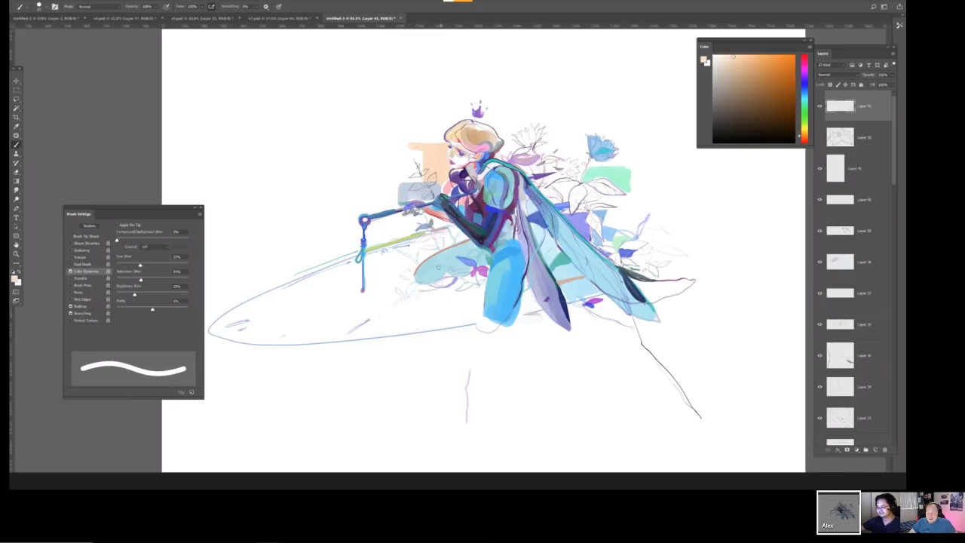
{"action": "left_click", "coordinate": [463, 303]}
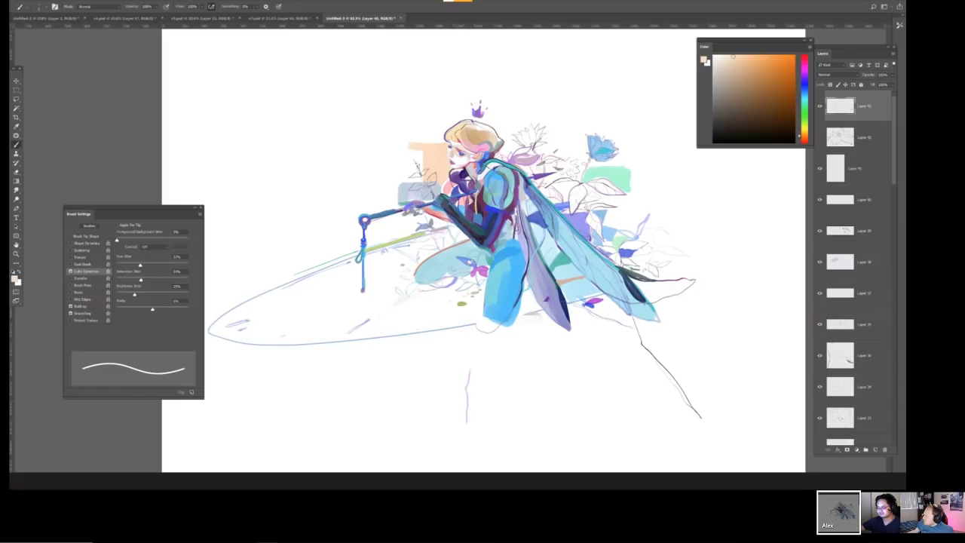
Sample dark teal, muted purple and grey-blue from the gloved hand and enlarge the brush to retouch the knuckles.
{"action": "scroll", "coordinate": [439, 193], "scroll_direction": "up", "scroll_amount": 5}
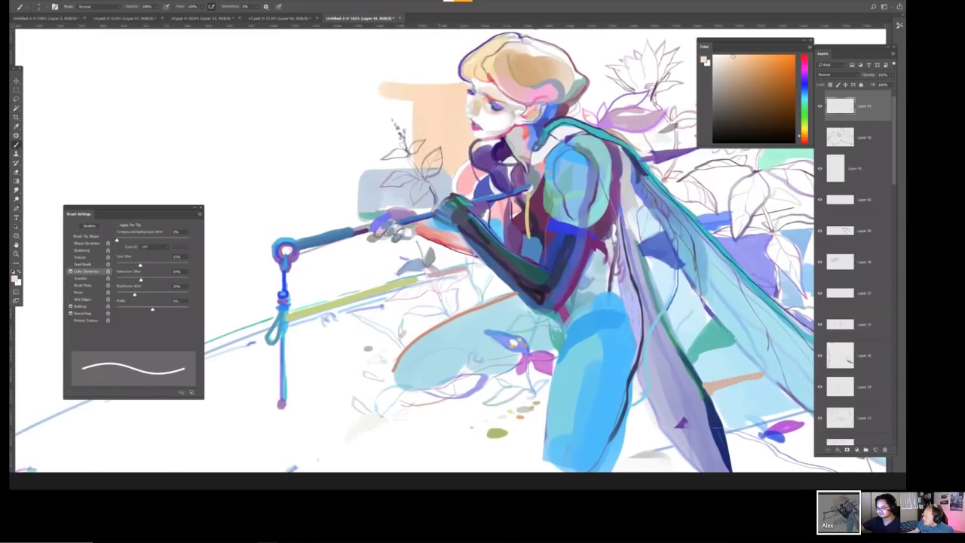
{"action": "left_click", "coordinate": [436, 208], "text": "alt"}
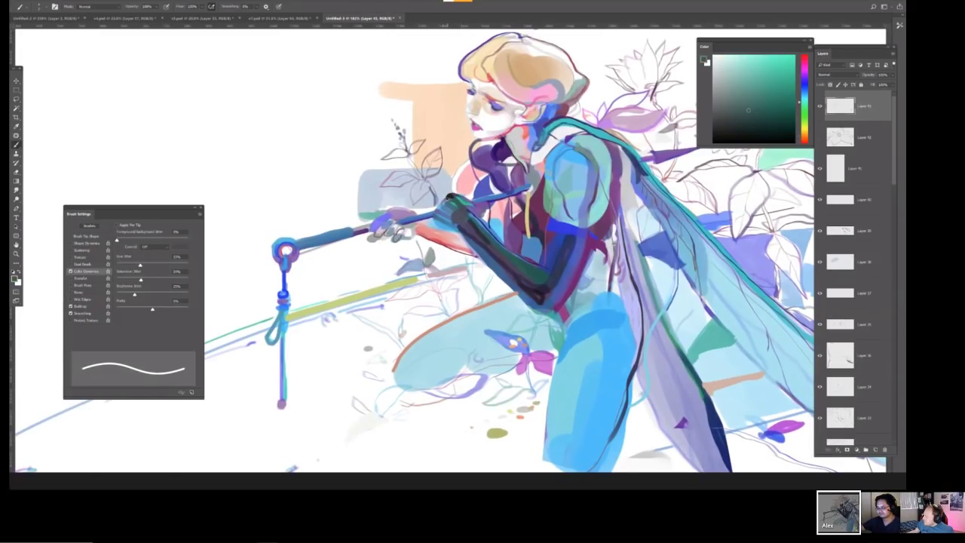
{"action": "left_click", "coordinate": [450, 216], "text": "alt"}
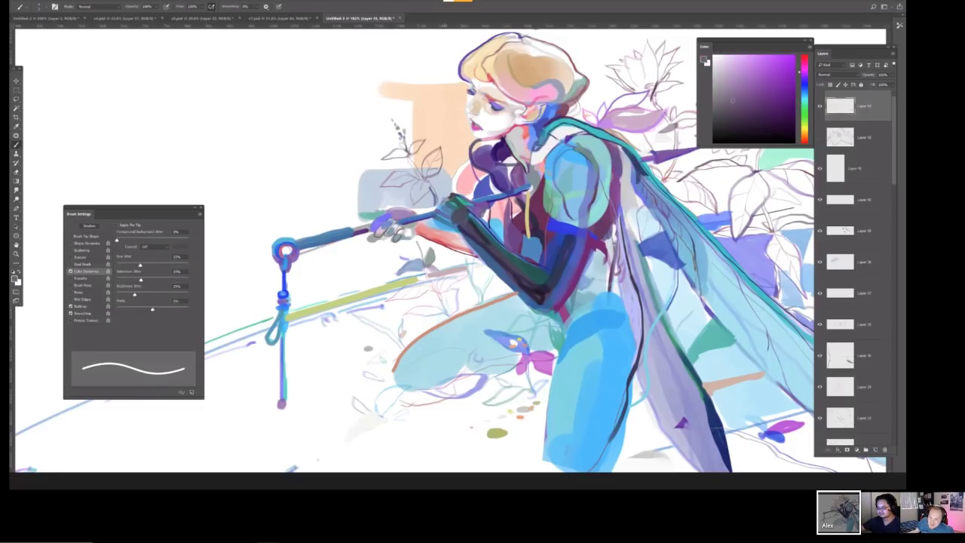
{"action": "left_click", "coordinate": [445, 201], "text": "alt"}
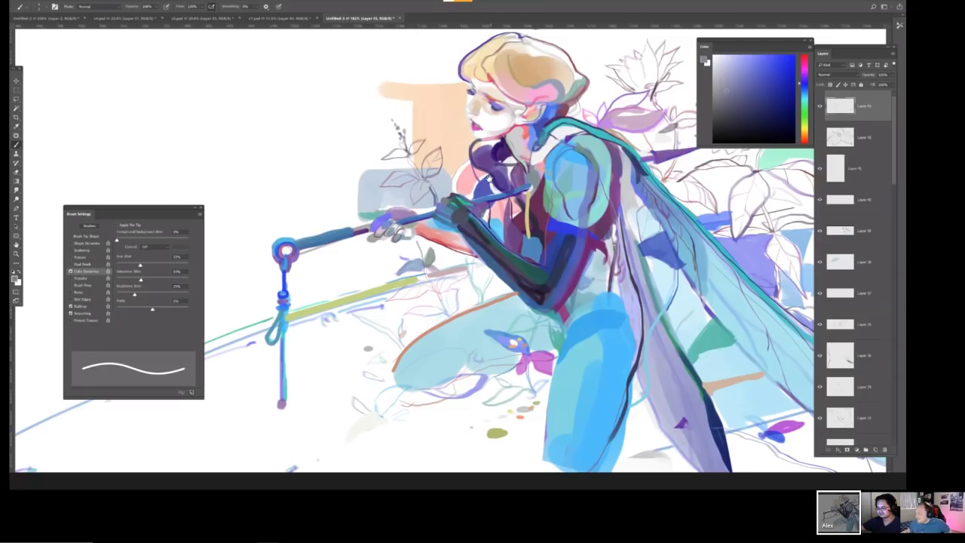
{"action": "scroll", "coordinate": [474, 189], "scroll_direction": "up", "scroll_amount": 2}
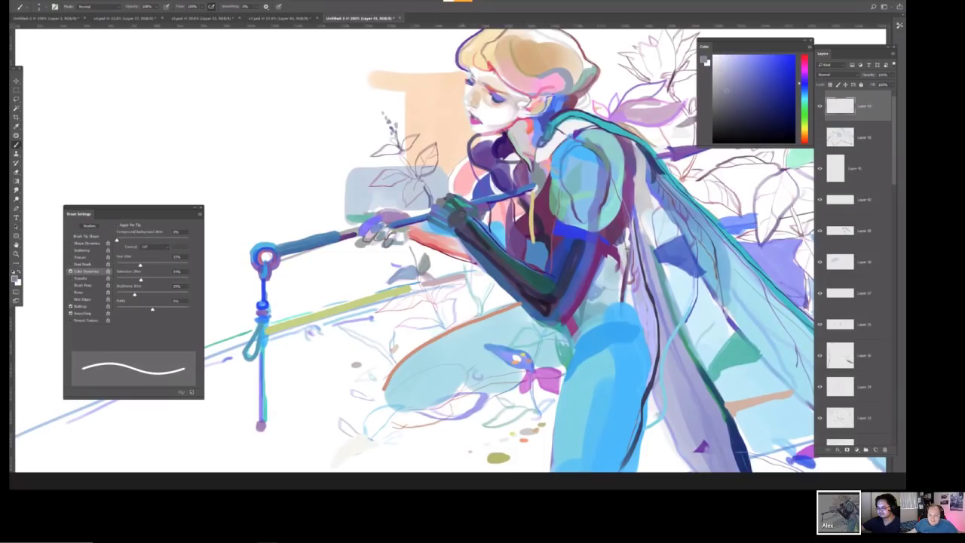
{"action": "key", "text": "bracketright"}
{"action": "key", "text": "bracketright"}
{"action": "key", "text": "bracketright"}
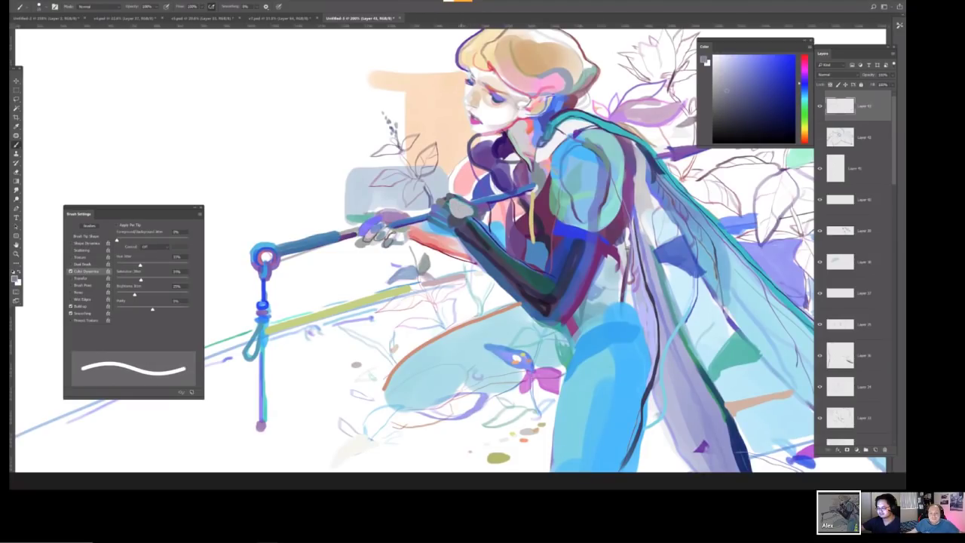
Reduce the brush size, sample the white background and clean up the edge of the forward hand.
{"action": "key", "text": "bracketleft"}
{"action": "key", "text": "bracketleft"}
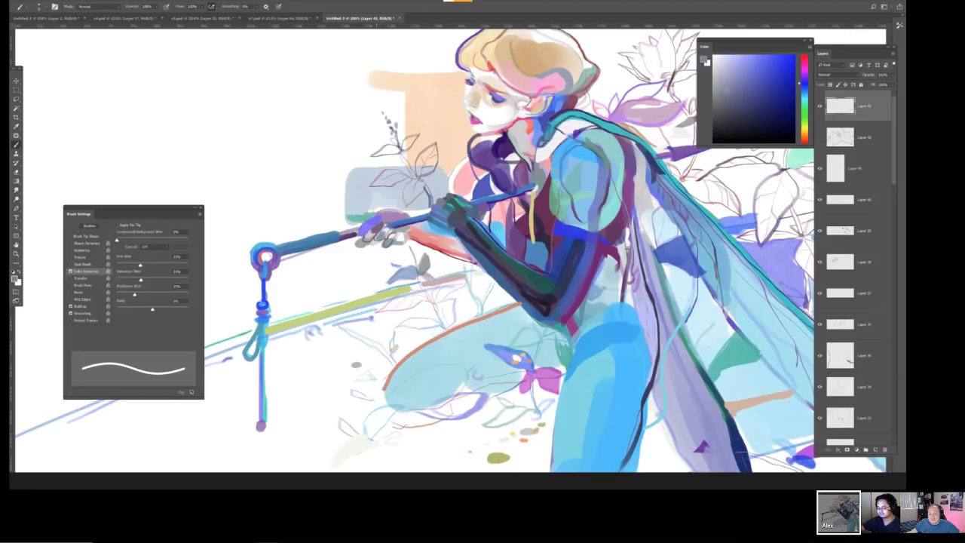
{"action": "key", "text": "bracketleft"}
{"action": "key", "text": "bracketleft"}
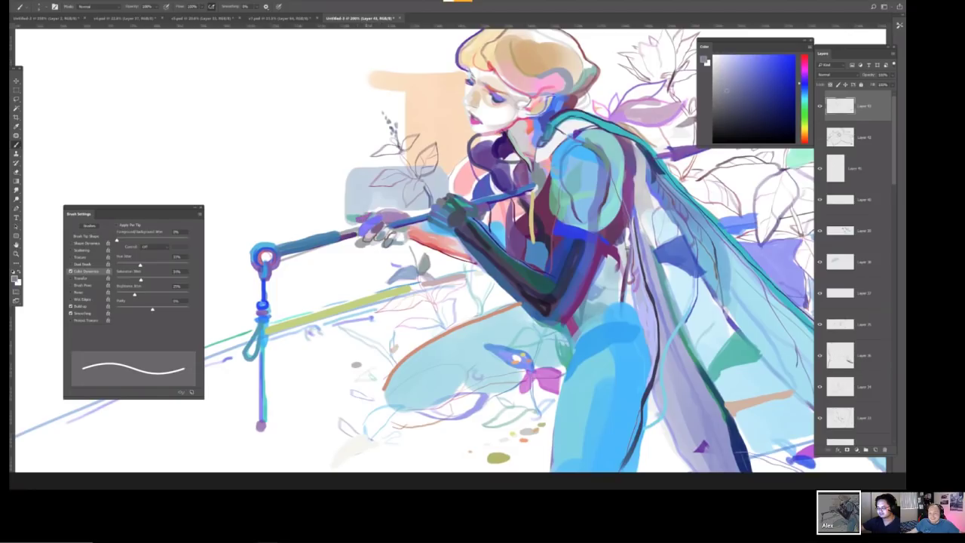
{"action": "left_click", "coordinate": [369, 209], "text": "alt"}
{"action": "left_click", "coordinate": [368, 209]}
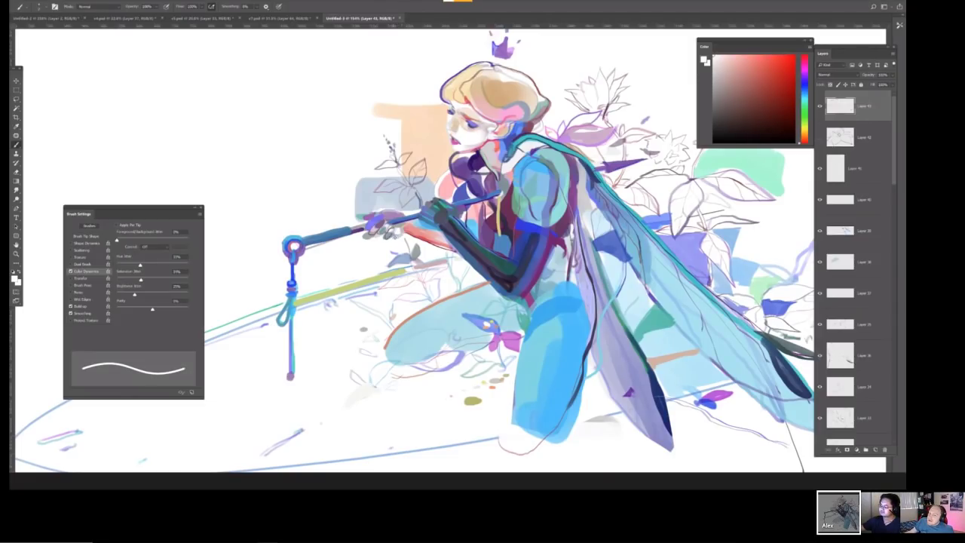
Flip the canvas view horizontally and brush a faint pale mark above the grey block among the outer leaves, adjusting the brush size.
{"action": "key", "text": "ctrl+minus"}
{"action": "key", "text": "ctrl+minus"}
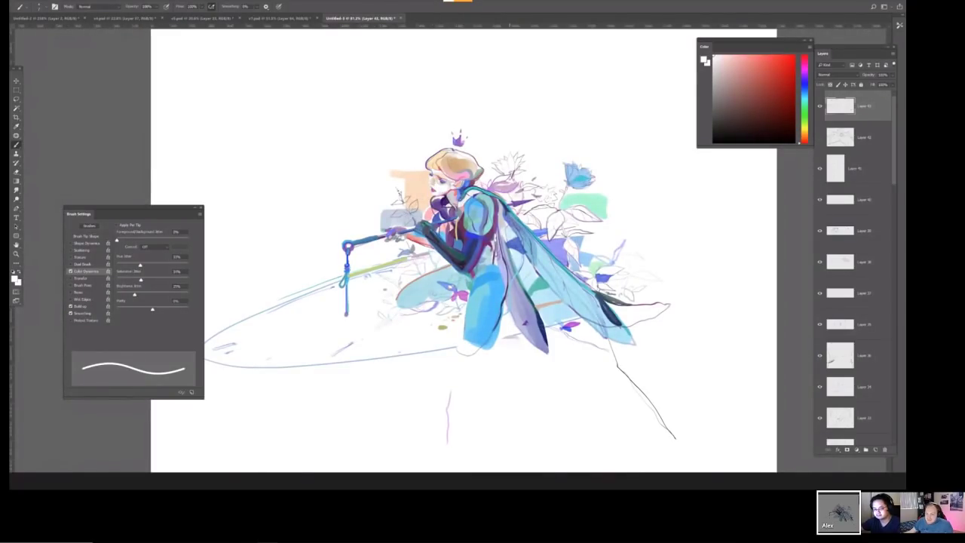
{"action": "key", "text": "ctrl+shift+h"}
{"action": "key", "text": "bracketright"}
{"action": "key", "text": "bracketright"}
{"action": "key", "text": "bracketright"}
{"action": "key", "text": "bracketright"}
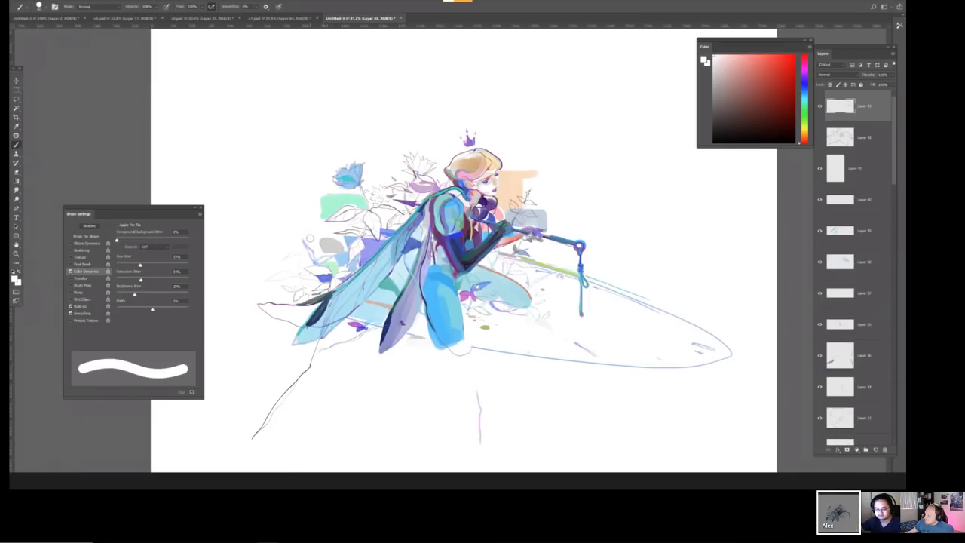
{"action": "key", "text": "bracketleft"}
{"action": "key", "text": "bracketleft"}
{"action": "key", "text": "bracketleft"}
{"action": "key", "text": "bracketleft"}
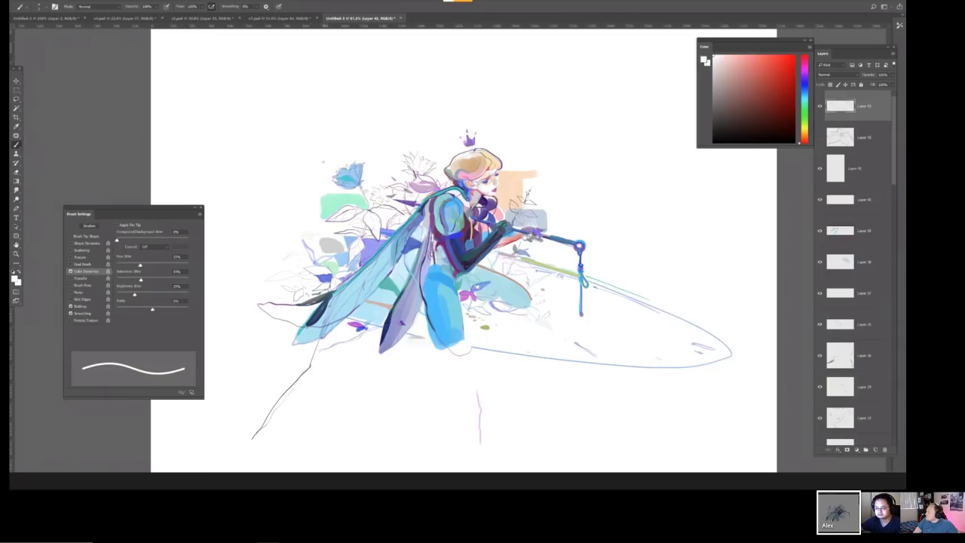
Draw a thin pale horizontal line out from the green block and a small pale scribble at the ground loop's far tip.
{"action": "key", "text": "bracketright"}
{"action": "key", "text": "bracketright"}
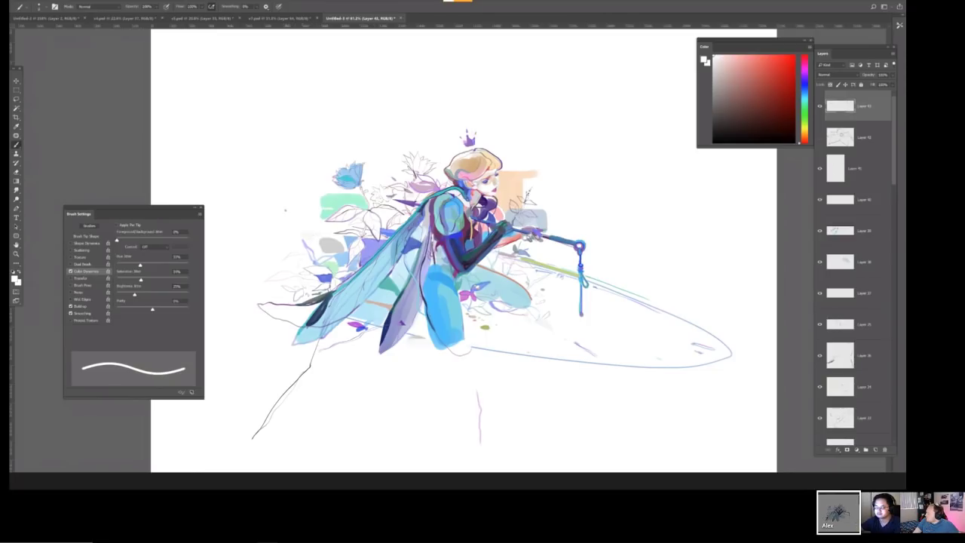
{"action": "left_click_drag", "start_coordinate": [285, 207], "coordinate": [321, 207]}
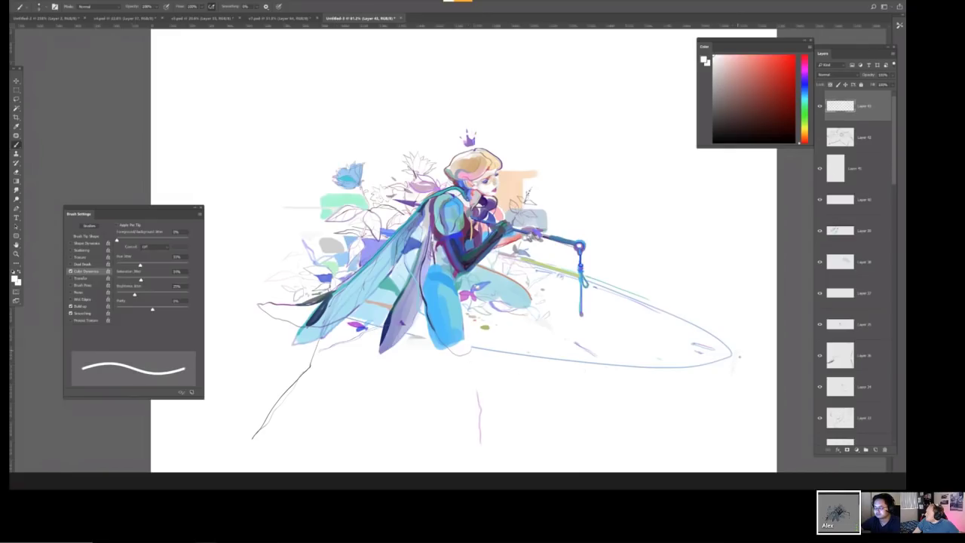
{"action": "left_click_drag", "start_coordinate": [740, 352], "coordinate": [738, 374]}
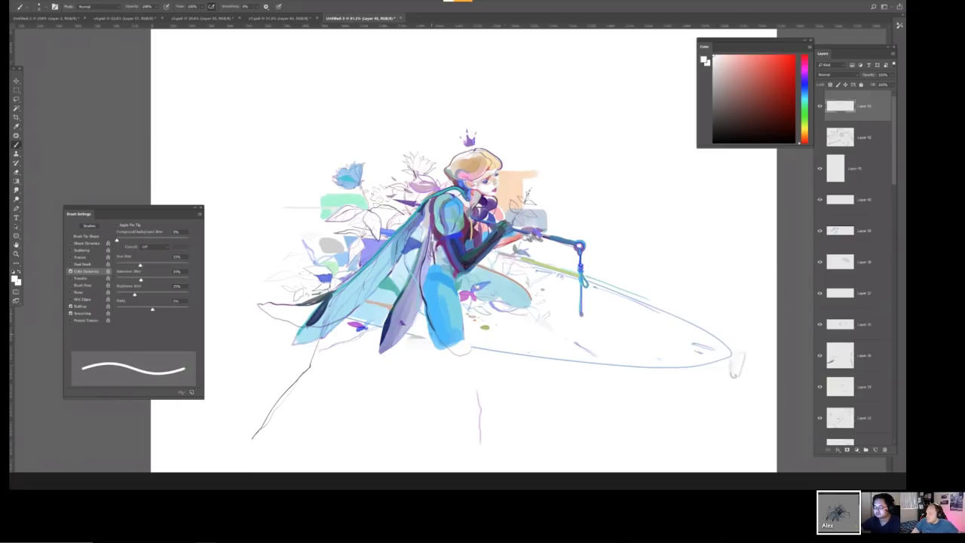
Sample purple from the small flower under the wings and outline the loop below the wing tips in violet, undoing unwanted strokes.
{"action": "left_click", "coordinate": [360, 324], "text": "alt"}
{"action": "left_click_drag", "start_coordinate": [360, 324], "coordinate": [338, 331]}
{"action": "key", "text": "ctrl+z"}
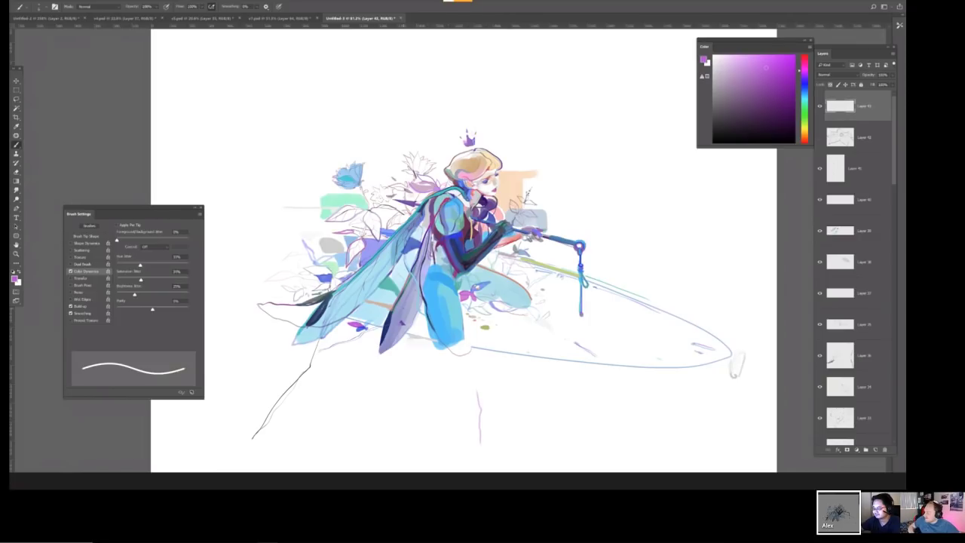
{"action": "mouse_move", "coordinate": [381, 322]}
{"action": "left_mouse_down"}
{"action": "mouse_move", "coordinate": [383, 344]}
{"action": "mouse_move", "coordinate": [341, 360]}
{"action": "mouse_move", "coordinate": [368, 356]}
{"action": "mouse_move", "coordinate": [324, 361]}
{"action": "mouse_move", "coordinate": [315, 345]}
{"action": "mouse_move", "coordinate": [362, 341]}
{"action": "left_mouse_up"}
{"action": "key", "text": "ctrl+z"}
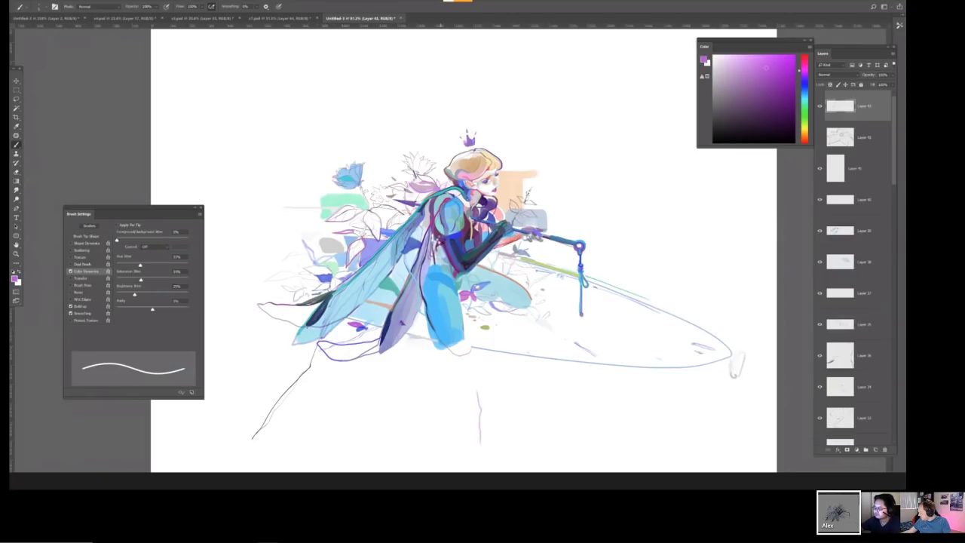
Flip the view back and add magenta lines along the lower wing and a red accent between the wings, undoing the outer-tip outline.
{"action": "key", "text": "h"}
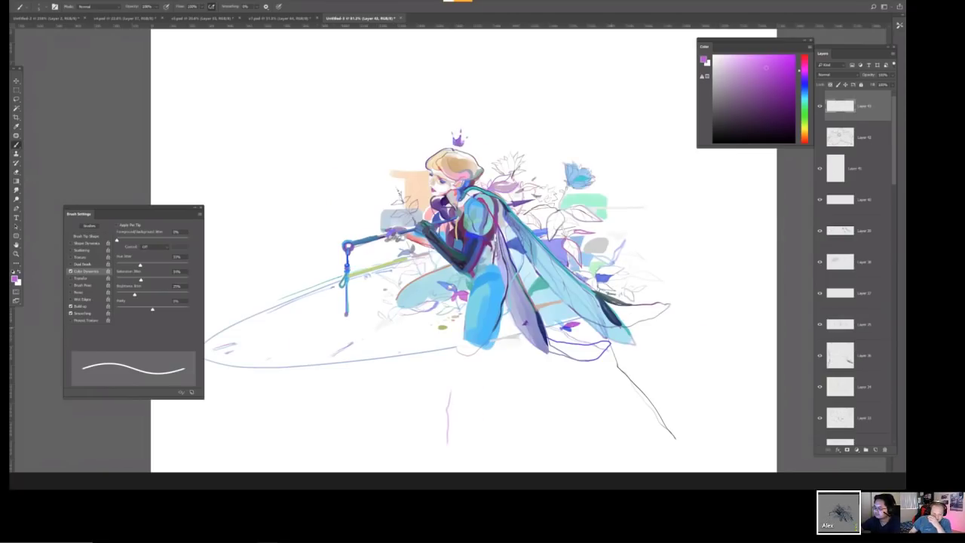
{"action": "left_click_drag", "start_coordinate": [612, 329], "coordinate": [661, 312]}
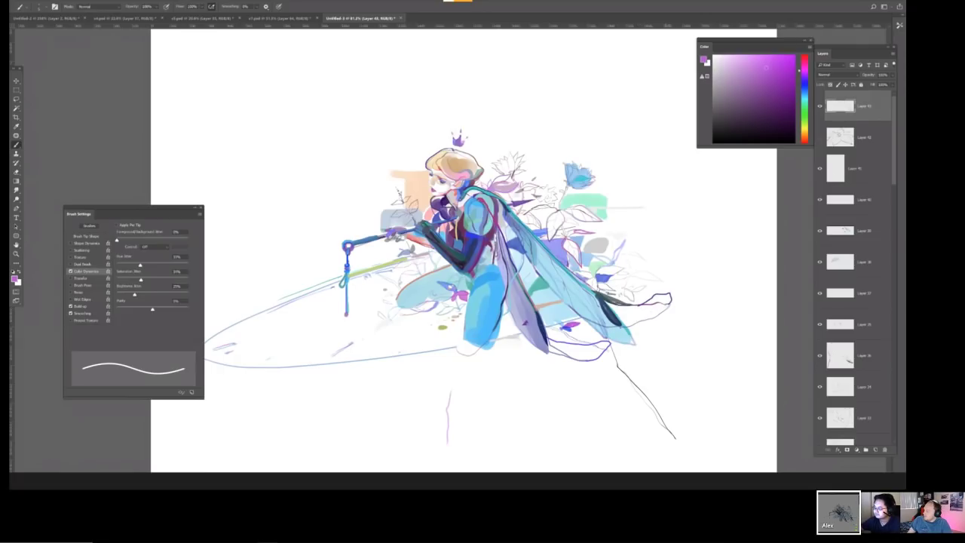
{"action": "key", "text": "ctrl+z"}
{"action": "left_click_drag", "start_coordinate": [519, 281], "coordinate": [537, 329]}
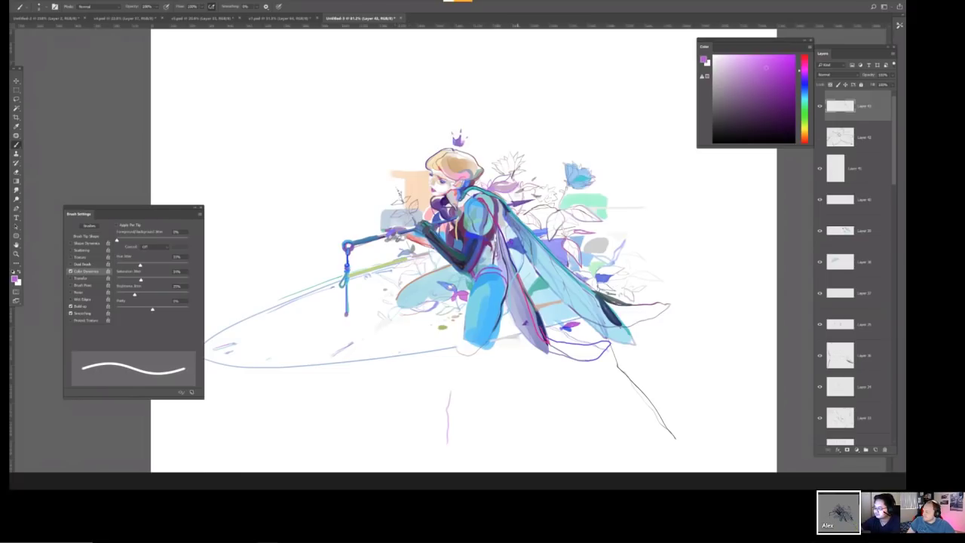
{"action": "left_click_drag", "start_coordinate": [508, 239], "coordinate": [513, 229]}
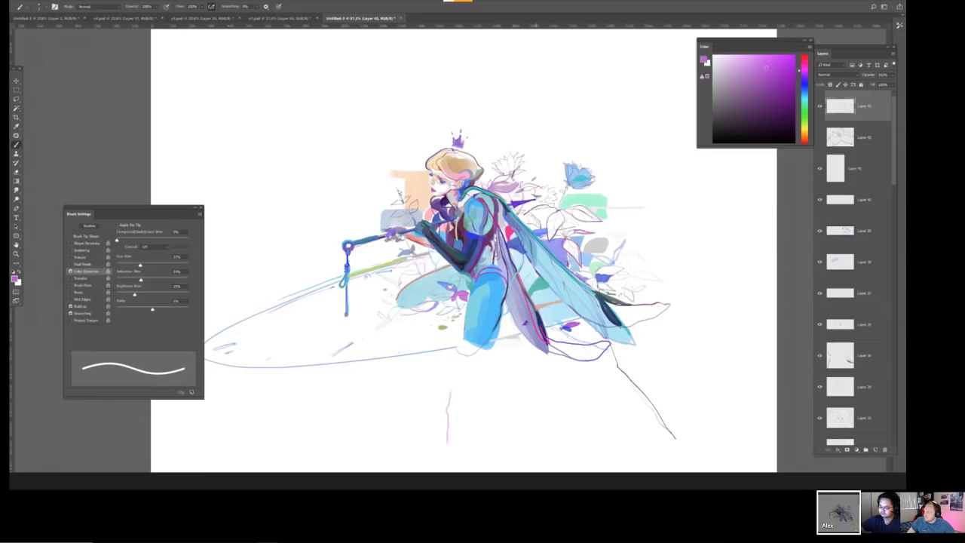
Mirror the canvas view again, add a new layer at the top of the stack and turn off Color Dynamics for the brush.
{"action": "key", "text": "bracketleft"}
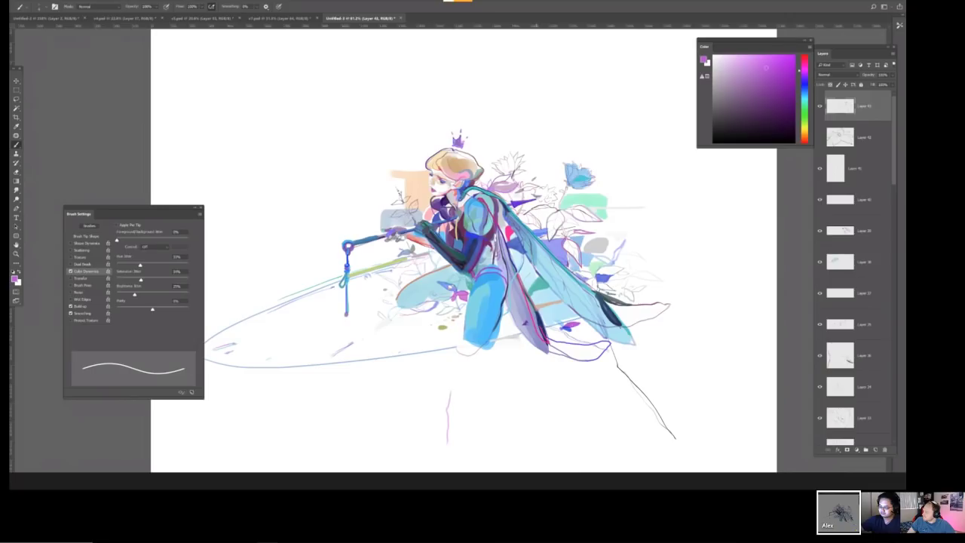
{"action": "scroll", "coordinate": [520, 189], "scroll_direction": "down", "scroll_amount": 1}
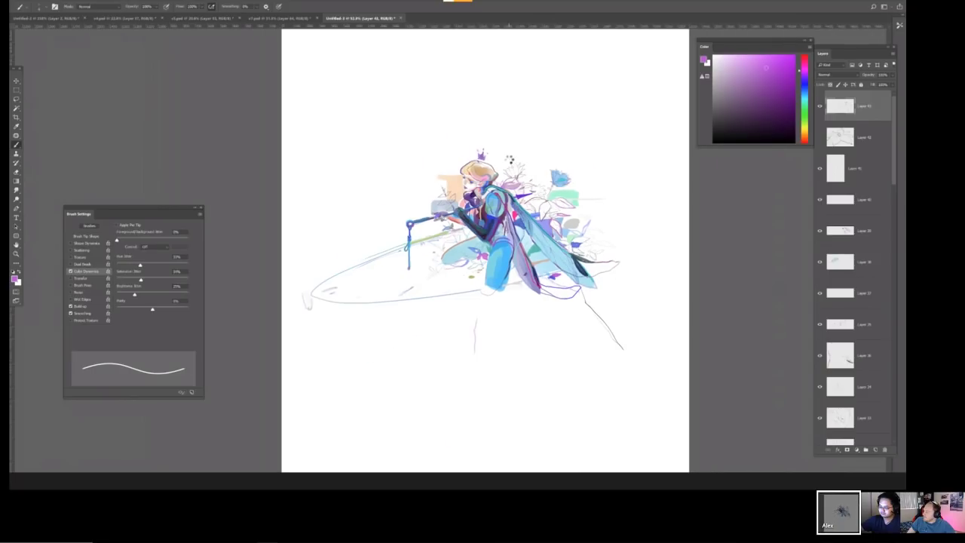
{"action": "key", "text": "h"}
{"action": "scroll", "coordinate": [509, 214], "scroll_direction": "up", "scroll_amount": 1}
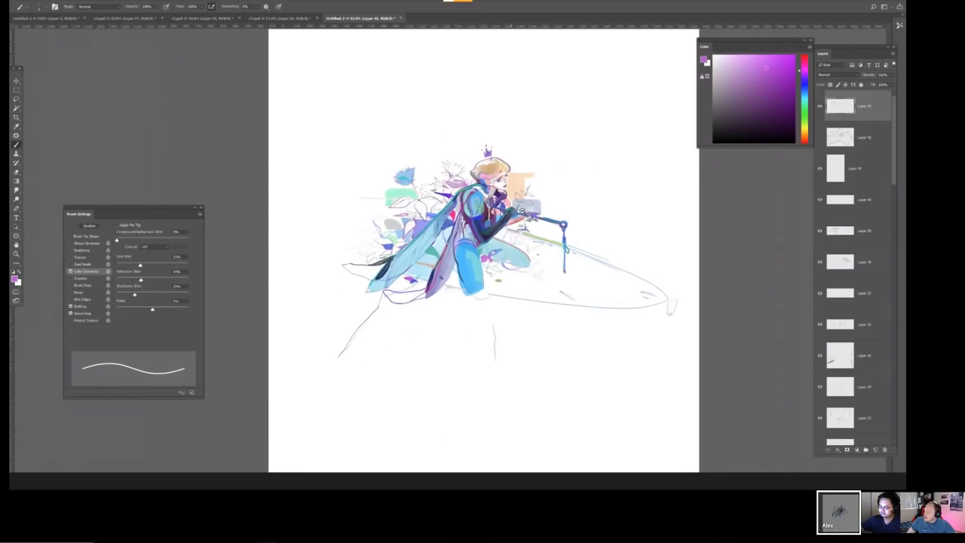
{"action": "scroll", "coordinate": [526, 209], "scroll_direction": "up", "scroll_amount": 1}
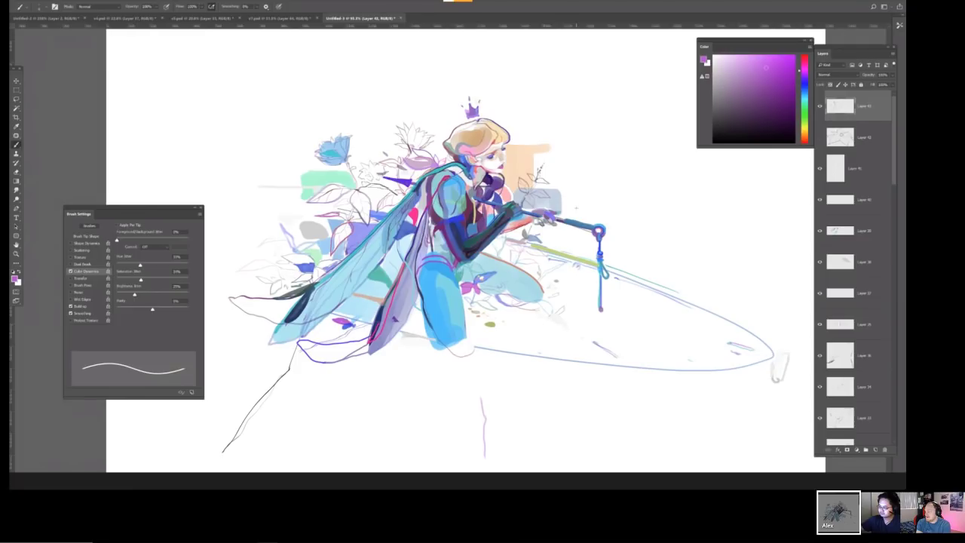
{"action": "key", "text": "ctrl+shift+n"}
{"action": "key", "text": "Return"}
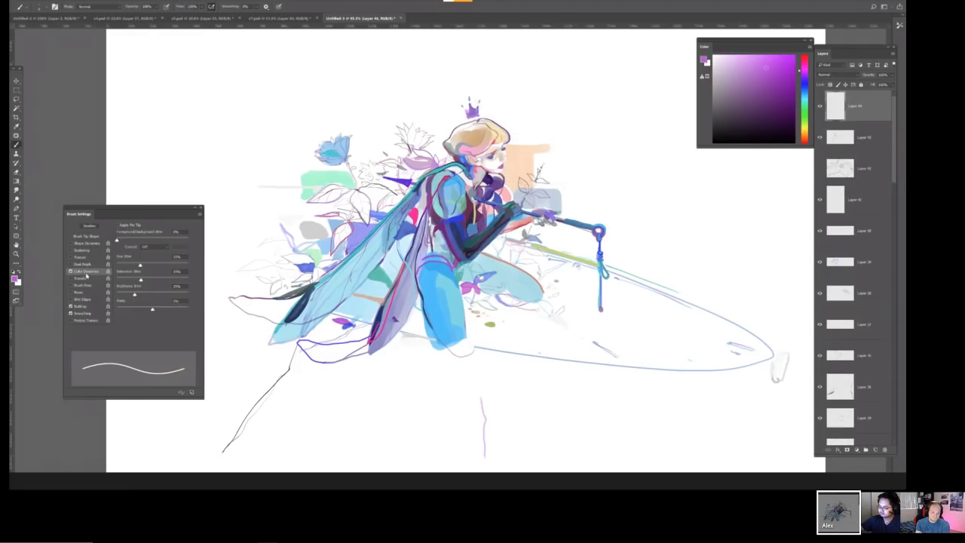
{"action": "left_click", "coordinate": [72, 271]}
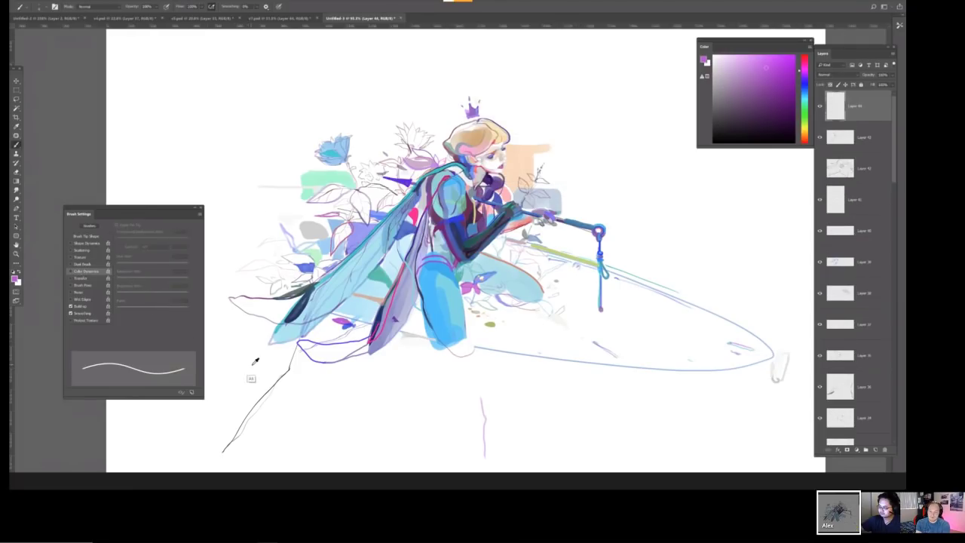
Paint white over the long dark line below the wing tips and the vertical pink line beneath the figure, enlarging the brush.
{"action": "key", "text": "d"}
{"action": "key", "text": "bracketright"}
{"action": "mouse_move", "coordinate": [294, 351]}
{"action": "left_mouse_down"}
{"action": "mouse_move", "coordinate": [230, 443]}
{"action": "mouse_move", "coordinate": [260, 401]}
{"action": "left_mouse_up"}
{"action": "key", "text": "bracketright"}
{"action": "key", "text": "bracketright"}
{"action": "left_click_drag", "start_coordinate": [483, 388], "coordinate": [497, 414]}
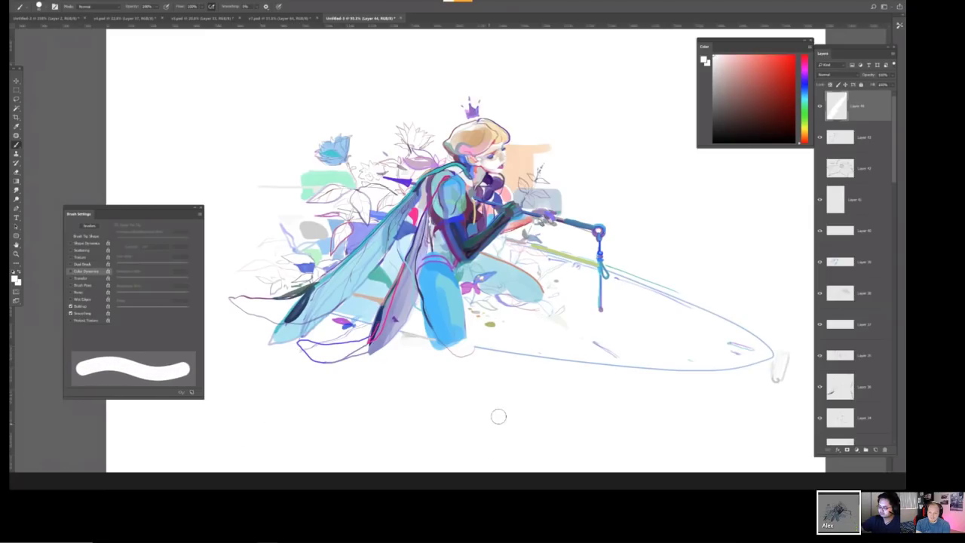
Break up the lower edge of the blue ground loop near its far tip by painting white over it.
{"action": "key", "text": "bracketright"}
{"action": "key", "text": "bracketleft"}
{"action": "mouse_move", "coordinate": [658, 370]}
{"action": "left_mouse_down"}
{"action": "mouse_move", "coordinate": [730, 377]}
{"action": "mouse_move", "coordinate": [681, 373]}
{"action": "left_mouse_up"}
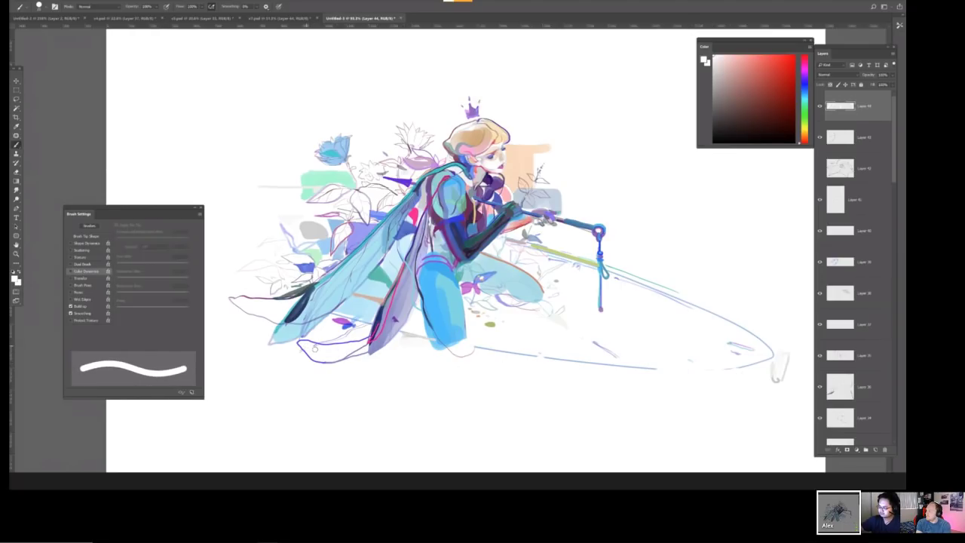
{"action": "key", "text": "ctrl+minus"}
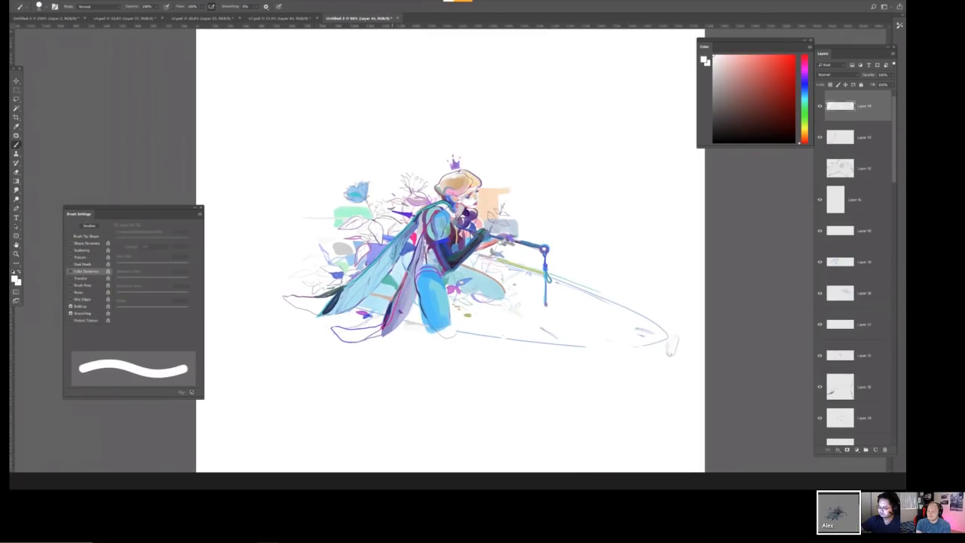
{"action": "left_click_drag", "start_coordinate": [514, 187], "coordinate": [579, 191]}
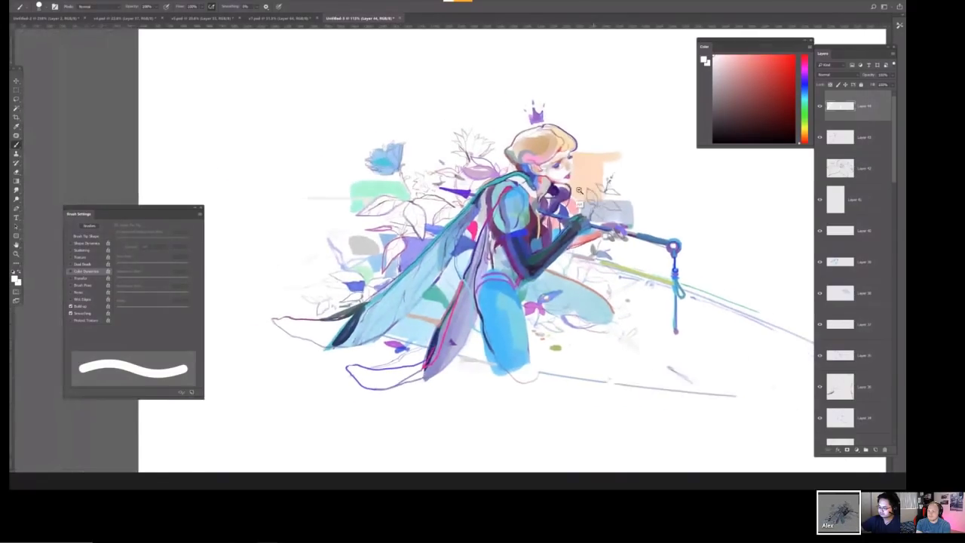
{"action": "scroll", "coordinate": [579, 191], "scroll_direction": "down", "scroll_amount": 10}
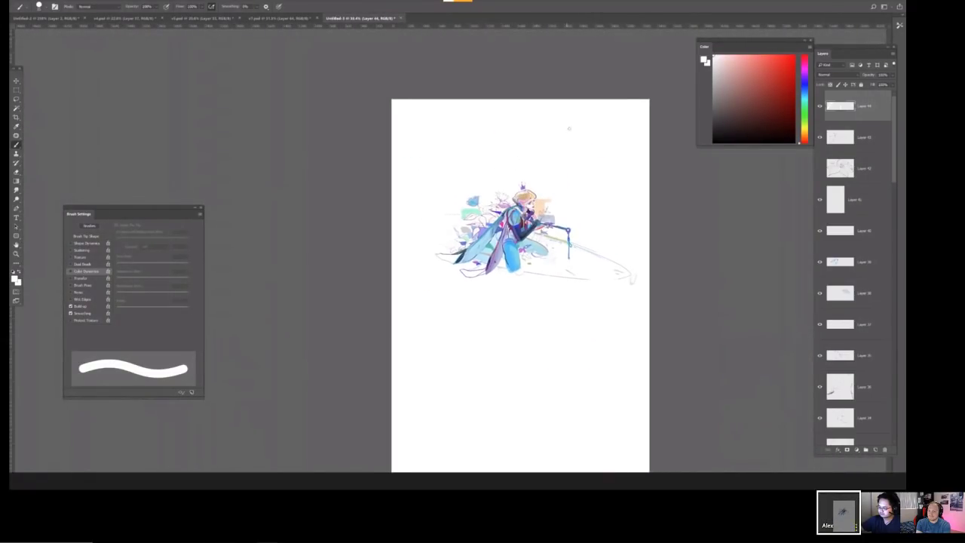
{"action": "key", "text": "c"}
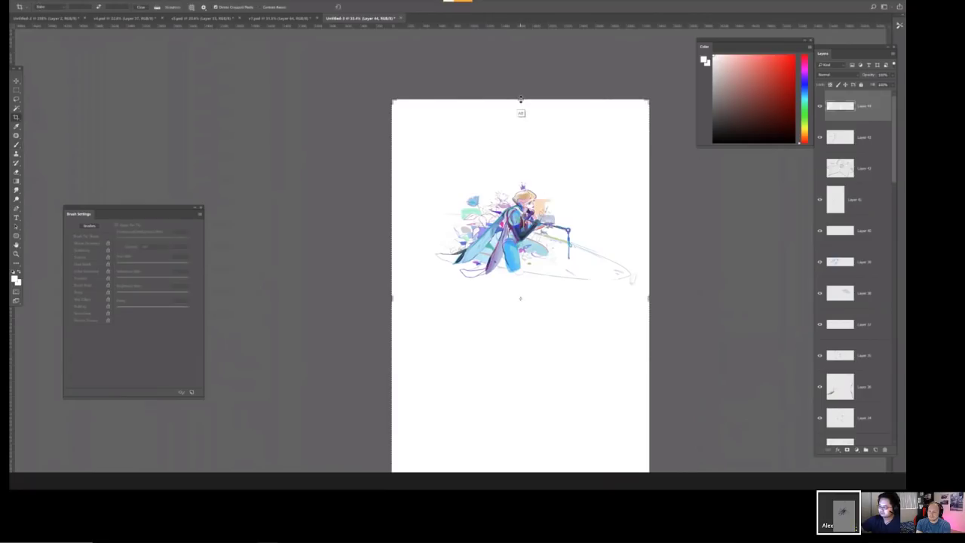
{"action": "mouse_move", "coordinate": [519, 112]}
{"action": "left_mouse_down"}
{"action": "mouse_move", "coordinate": [516, 256]}
{"action": "mouse_move", "coordinate": [517, 246]}
{"action": "left_mouse_up"}
{"action": "left_click_drag", "start_coordinate": [519, 315], "coordinate": [533, 349]}
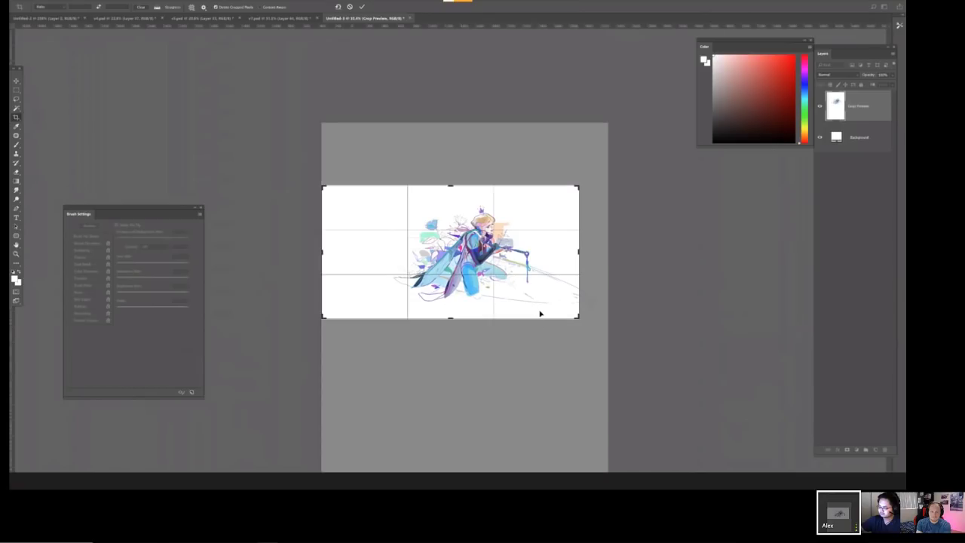
{"action": "left_click_drag", "start_coordinate": [580, 253], "coordinate": [591, 253]}
{"action": "key", "text": "Escape"}
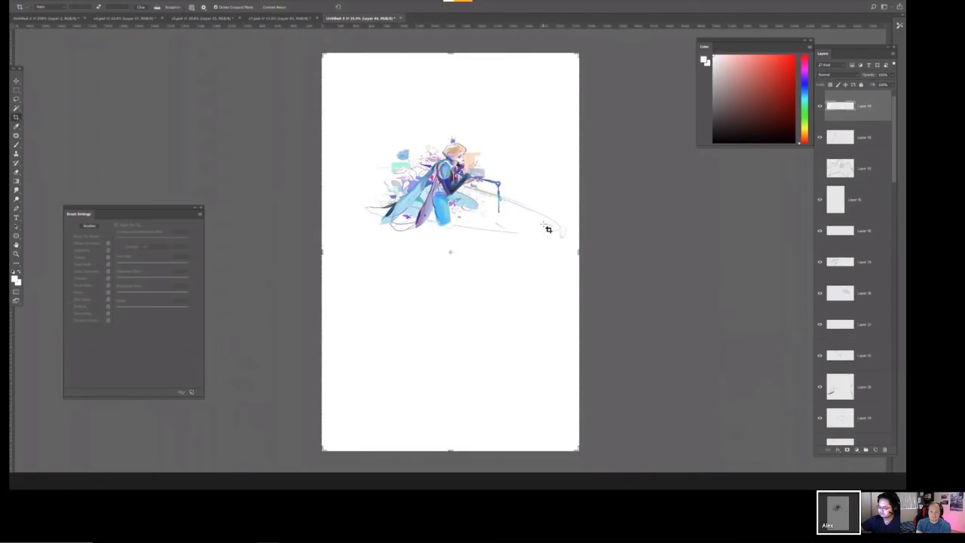
Delete the top layer holding the white cover-up paint and mirror the canvas view so the figure faces the other way.
{"action": "key", "text": "Delete"}
{"action": "key", "text": "ctrl+shift+h"}
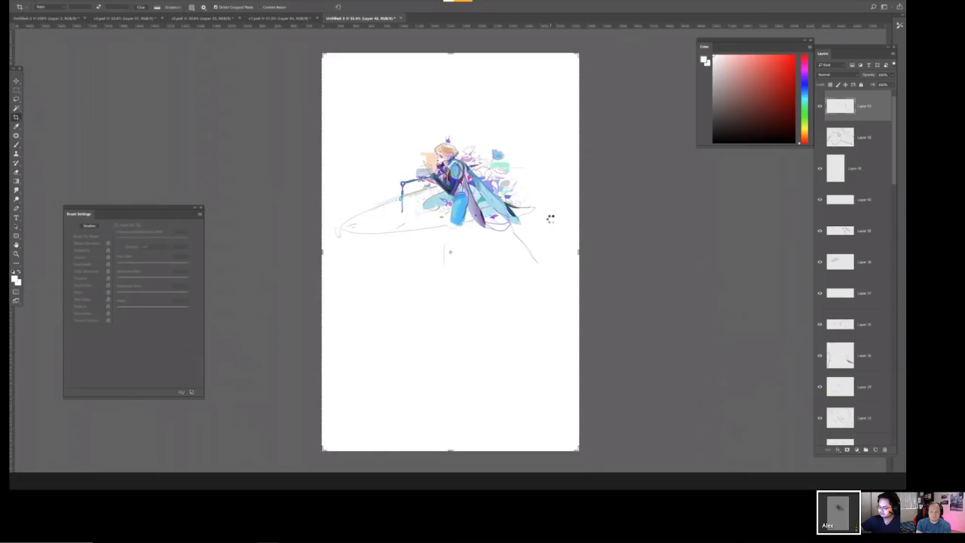
{"action": "key", "text": "ctrl+shift+h"}
{"action": "scroll", "coordinate": [438, 202], "scroll_direction": "up", "scroll_amount": 2}
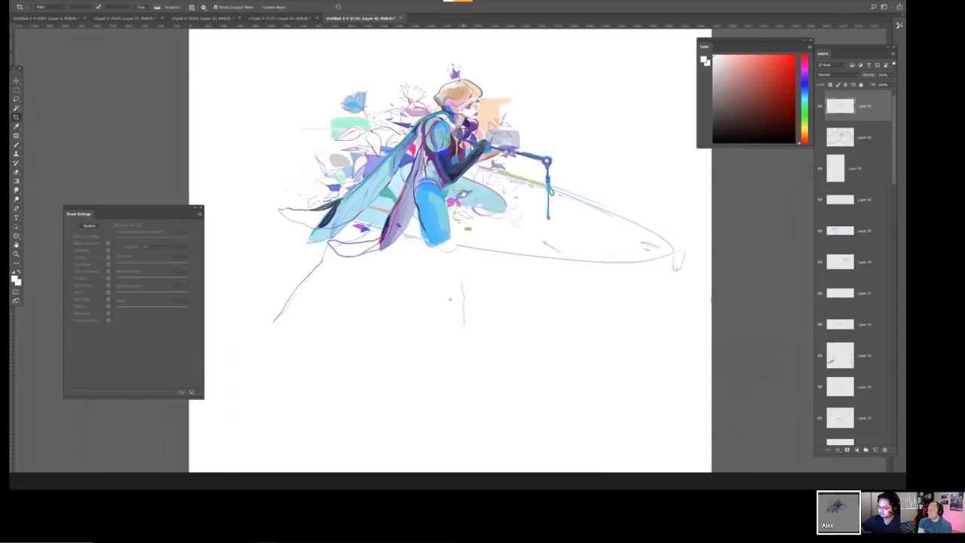
{"action": "key", "text": "ctrl+shift+h"}
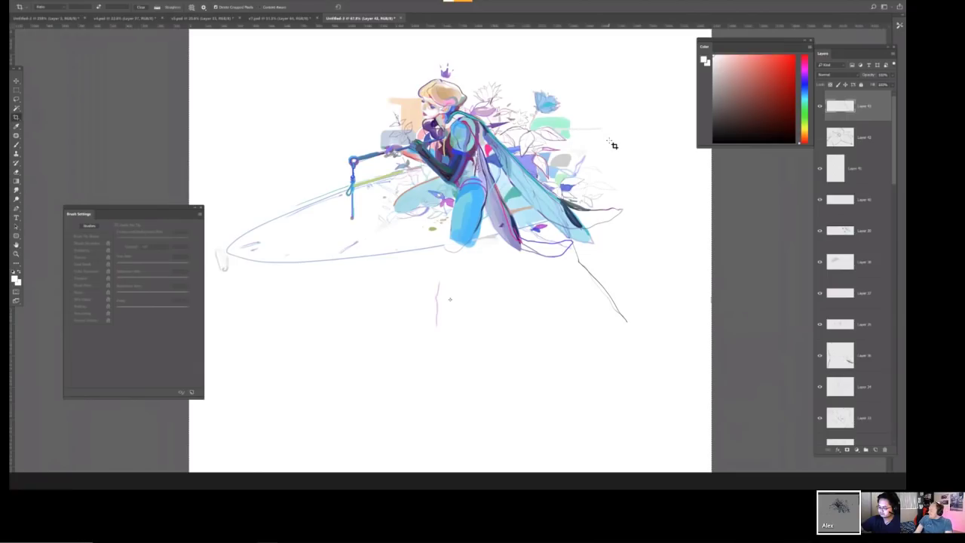
{"action": "left_click_drag", "start_coordinate": [476, 100], "coordinate": [483, 134]}
{"action": "scroll", "coordinate": [445, 184], "scroll_direction": "up", "scroll_amount": 2}
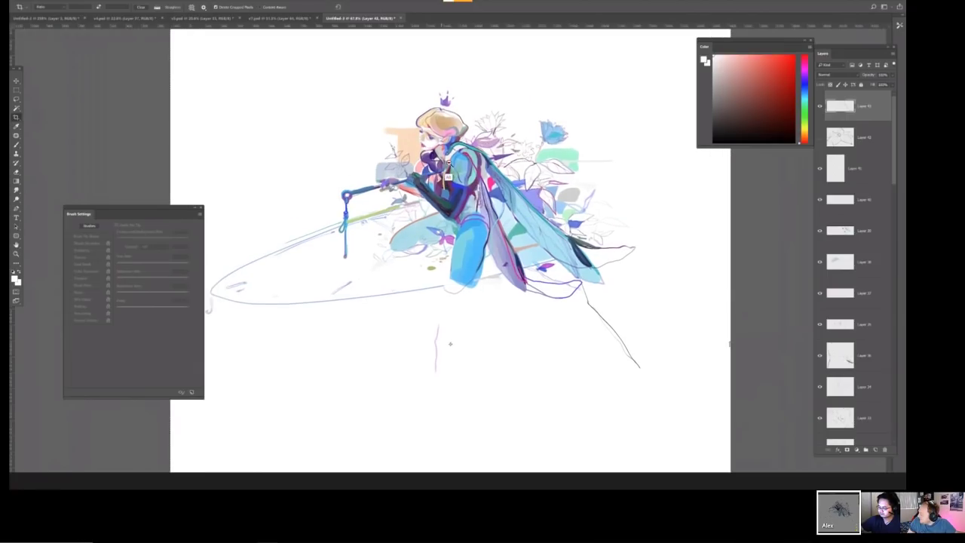
Paint small blue-violet leaves on the sprigs around the hands and below the staff, using a smaller brush and a colour sampled from the artwork.
{"action": "key", "text": "b"}
{"action": "key", "text": "bracketleft"}
{"action": "key", "text": "bracketleft"}
{"action": "key", "text": "bracketleft"}
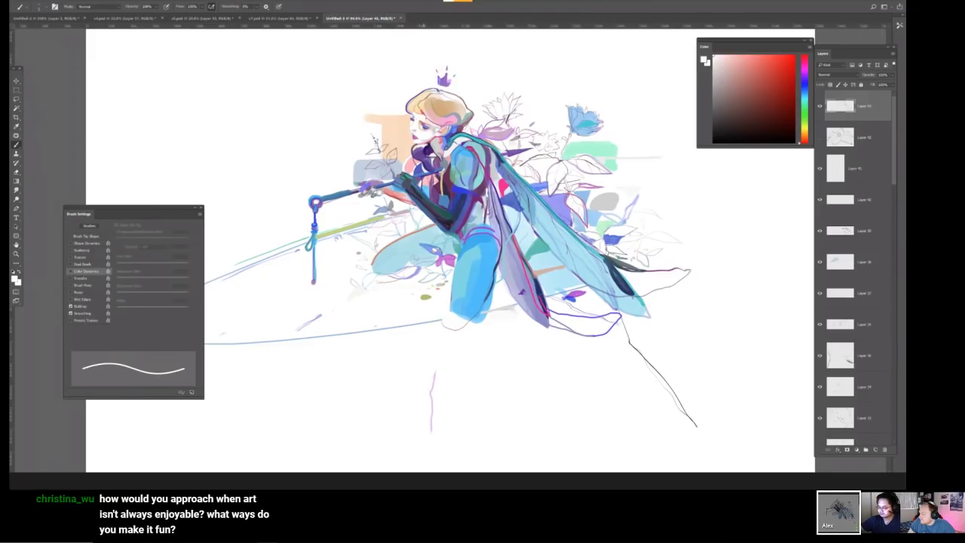
{"action": "scroll", "coordinate": [436, 109], "scroll_direction": "down", "scroll_amount": 3}
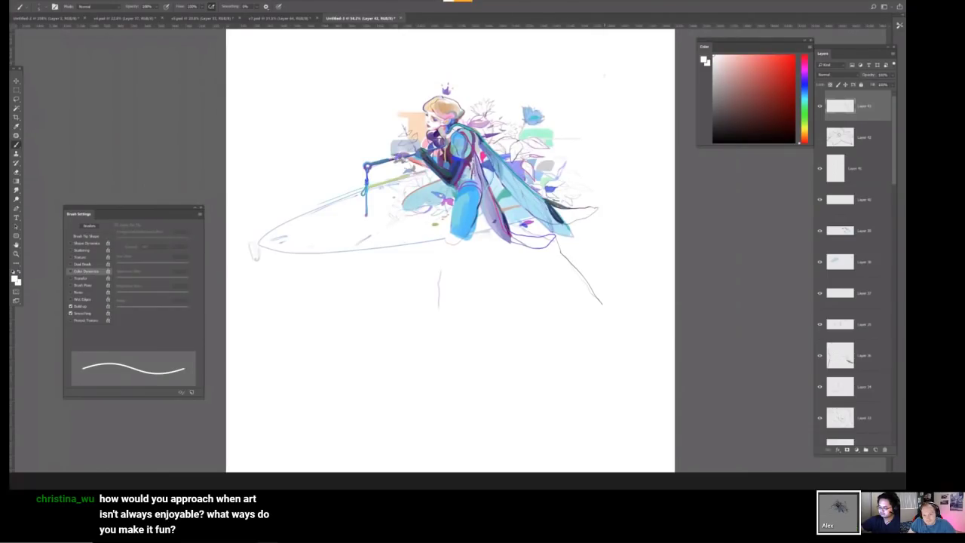
{"action": "scroll", "coordinate": [442, 177], "scroll_direction": "up", "scroll_amount": 3}
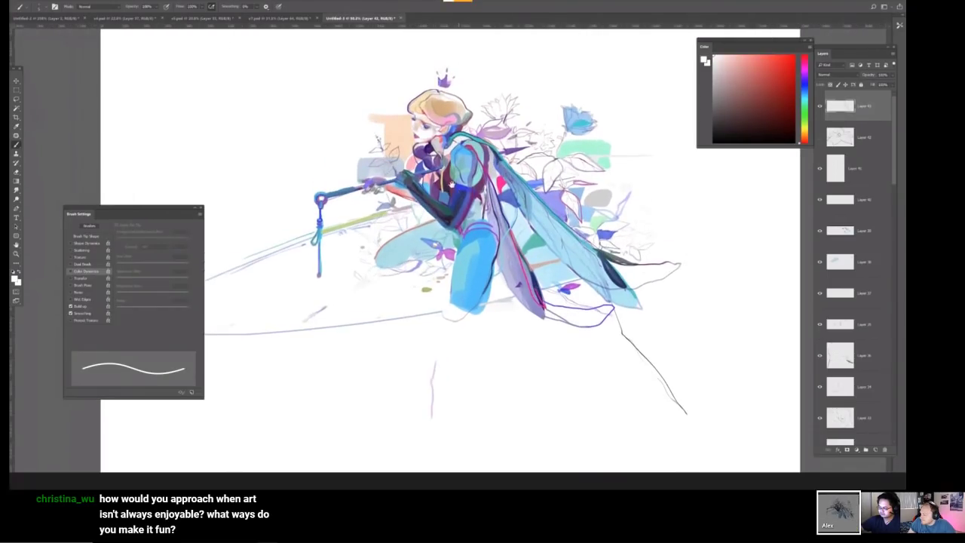
{"action": "scroll", "coordinate": [456, 195], "scroll_direction": "up", "scroll_amount": 2}
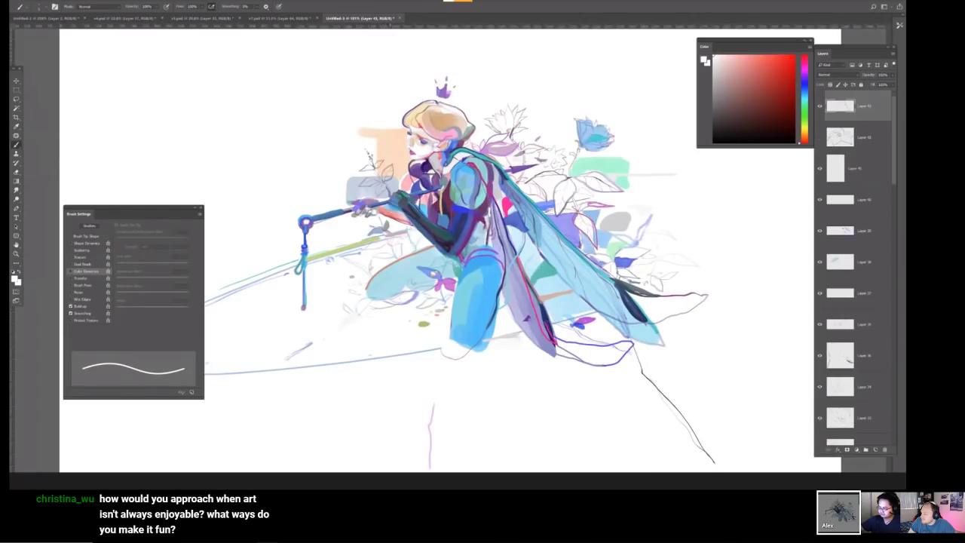
{"action": "left_click", "coordinate": [393, 211], "text": "alt"}
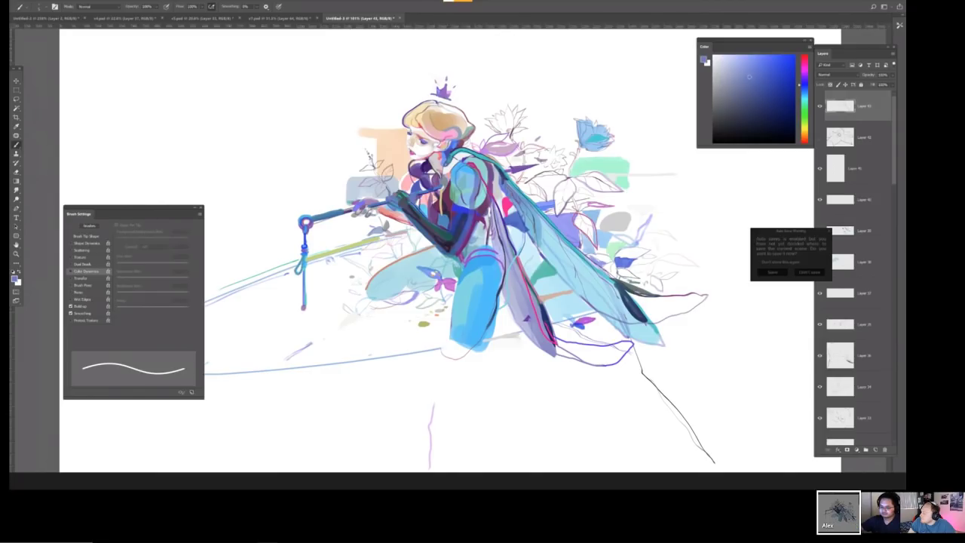
{"action": "scroll", "coordinate": [397, 187], "scroll_direction": "down", "scroll_amount": 3}
{"action": "scroll", "coordinate": [398, 187], "scroll_direction": "up", "scroll_amount": 3}
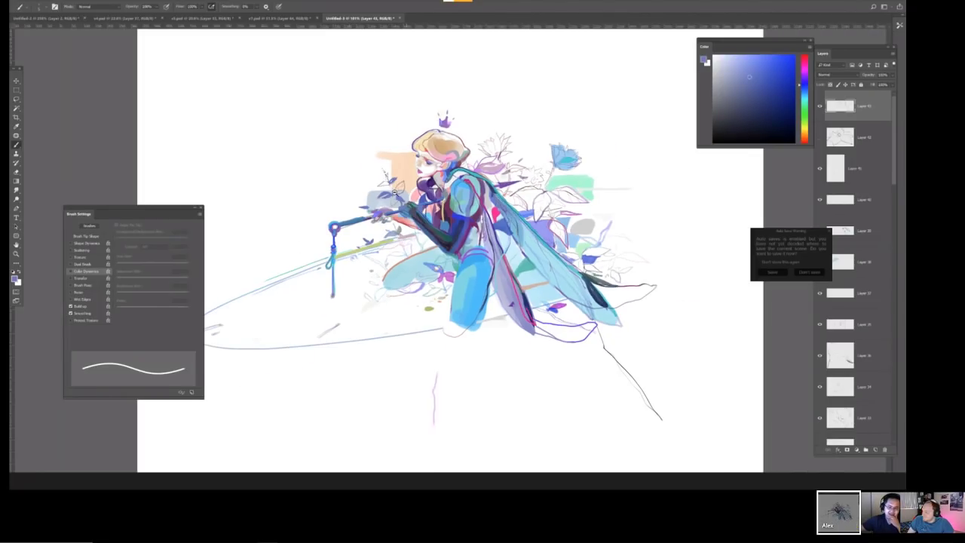
{"action": "scroll", "coordinate": [451, 211], "scroll_direction": "down", "scroll_amount": 2}
{"action": "scroll", "coordinate": [500, 143], "scroll_direction": "up", "scroll_amount": 2}
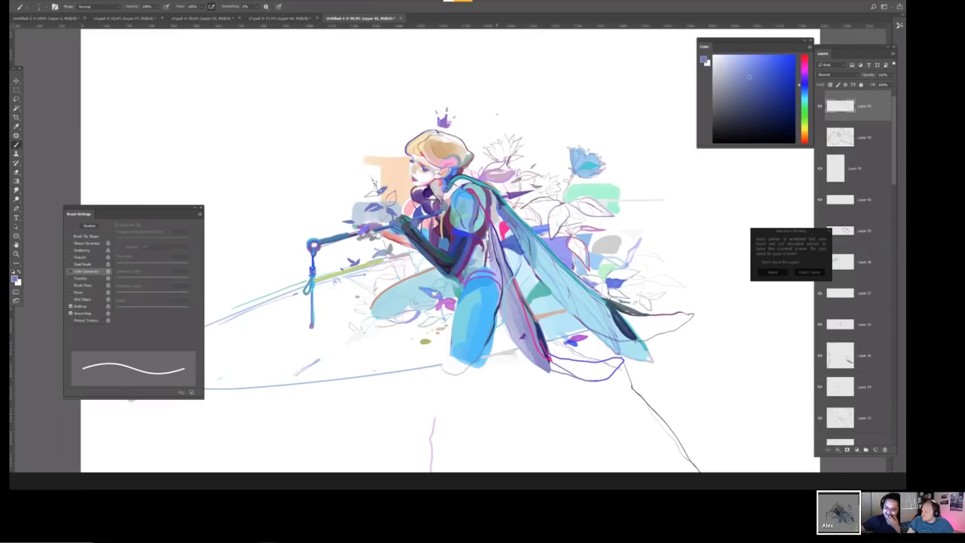
{"action": "scroll", "coordinate": [453, 287], "scroll_direction": "down", "scroll_amount": 1}
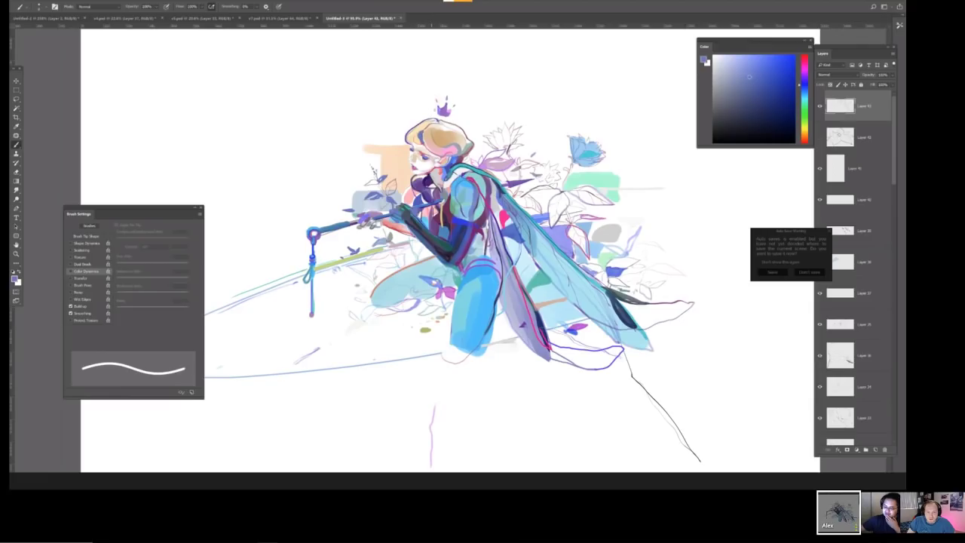
Try a sampled pink on the back of the hair, mirror the canvas view and paint white over the loose outline below the knee.
{"action": "left_click", "coordinate": [440, 186], "text": "alt"}
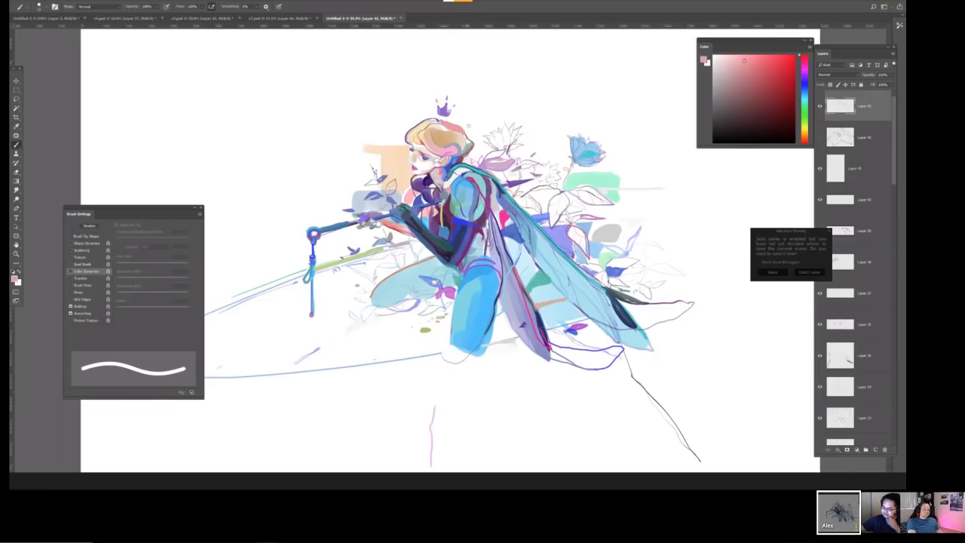
{"action": "scroll", "coordinate": [451, 127], "scroll_direction": "down", "scroll_amount": 1}
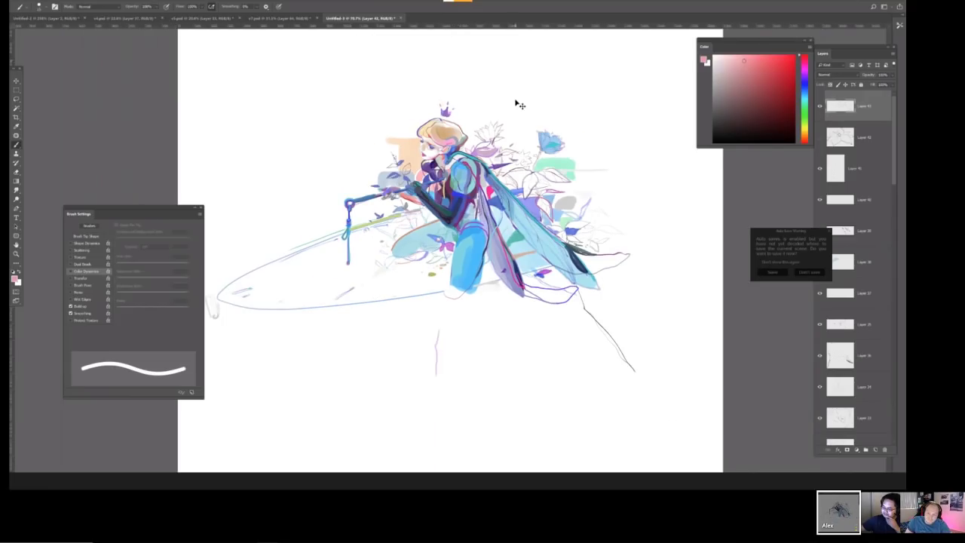
{"action": "key", "text": "ctrl+shift+h"}
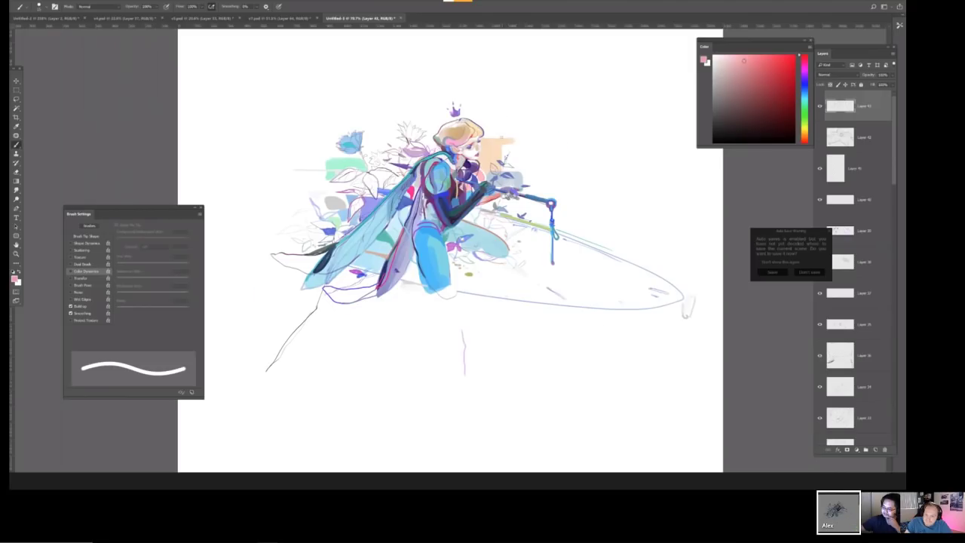
{"action": "key", "text": "d"}
{"action": "key", "text": "x"}
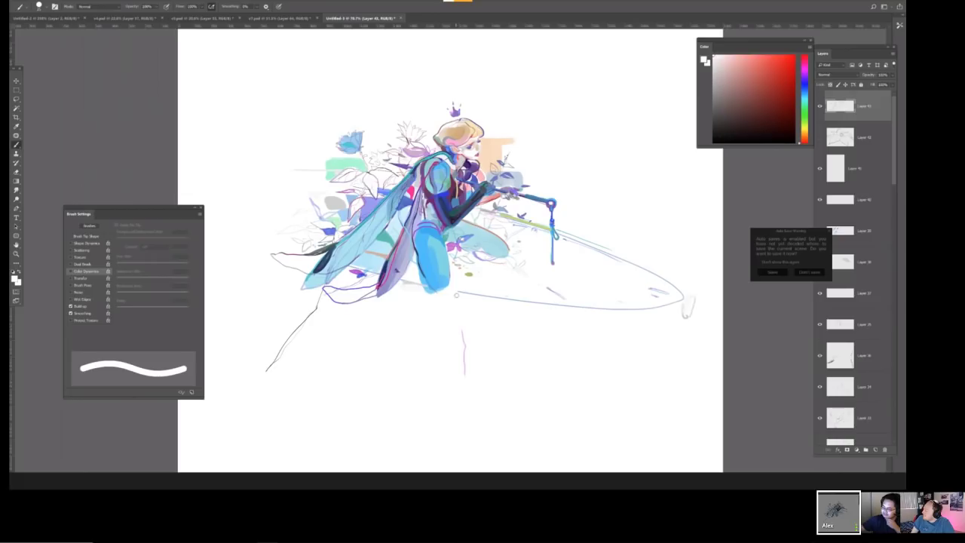
Try painting small olive-green leaves beside the knee near the start of the blue ground line, and undo the strokes.
{"action": "key", "text": "bracketleft"}
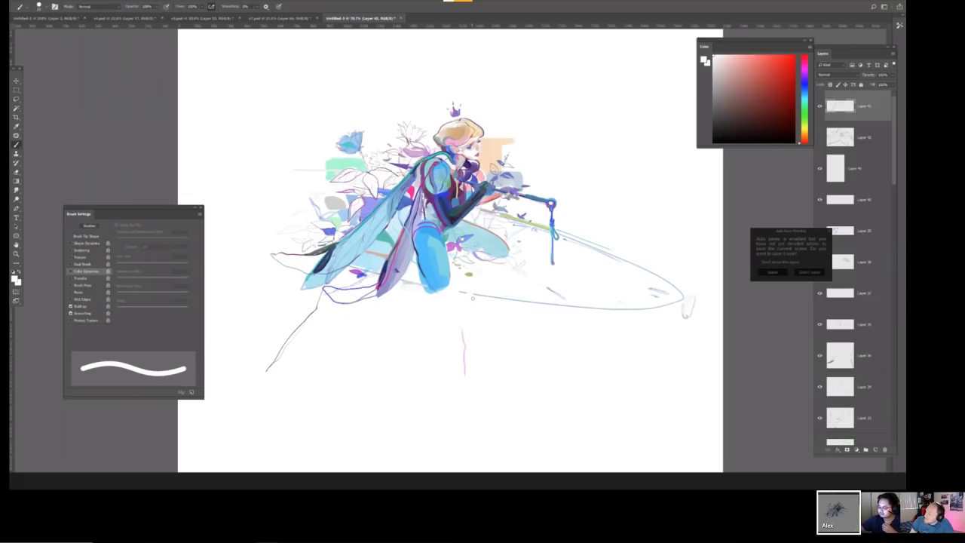
{"action": "left_click", "coordinate": [468, 275], "text": "alt"}
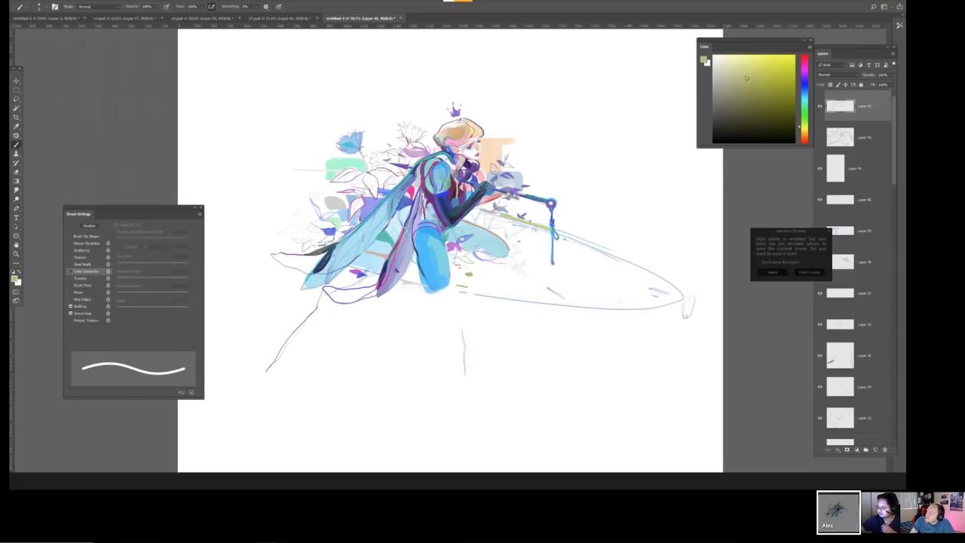
{"action": "left_click_drag", "start_coordinate": [483, 283], "coordinate": [469, 292]}
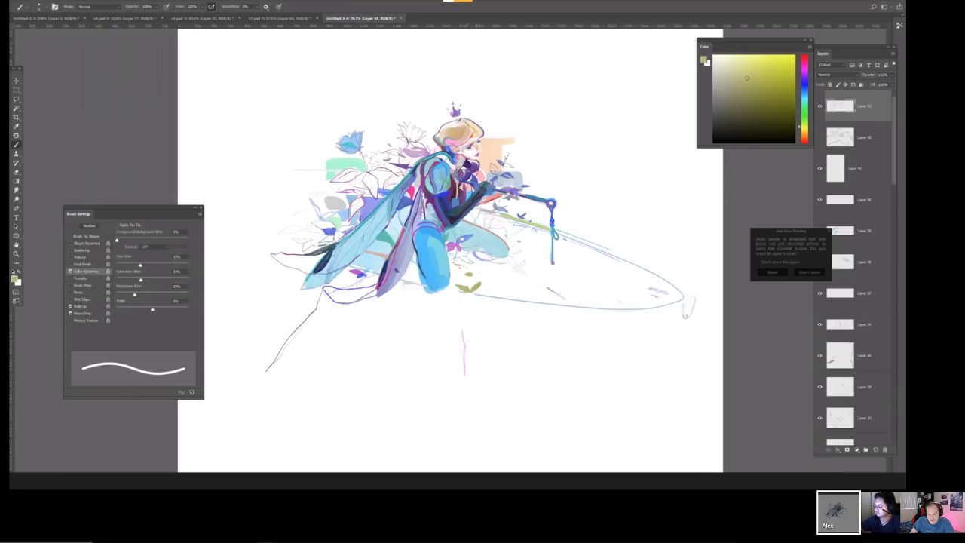
{"action": "key", "text": "e"}
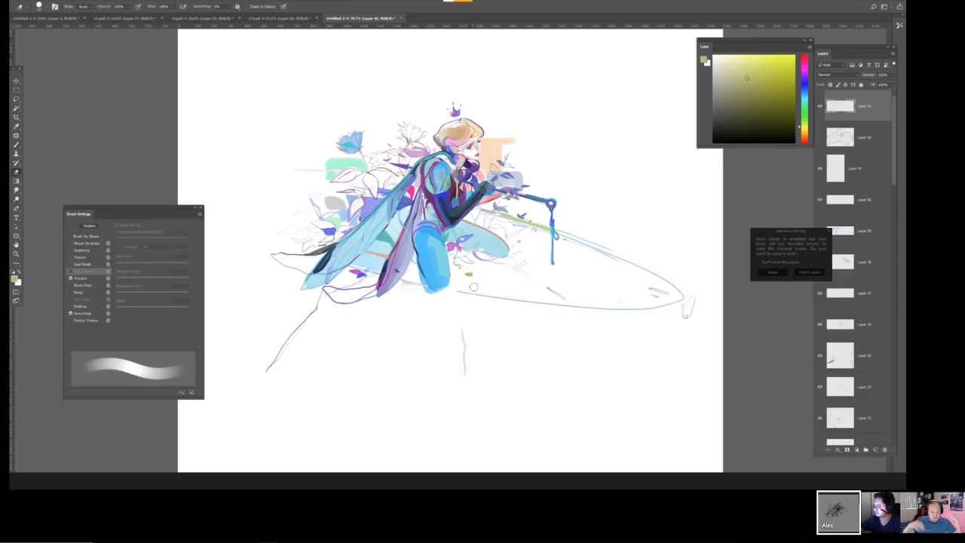
{"action": "key", "text": "b"}
{"action": "left_click_drag", "start_coordinate": [474, 283], "coordinate": [470, 293]}
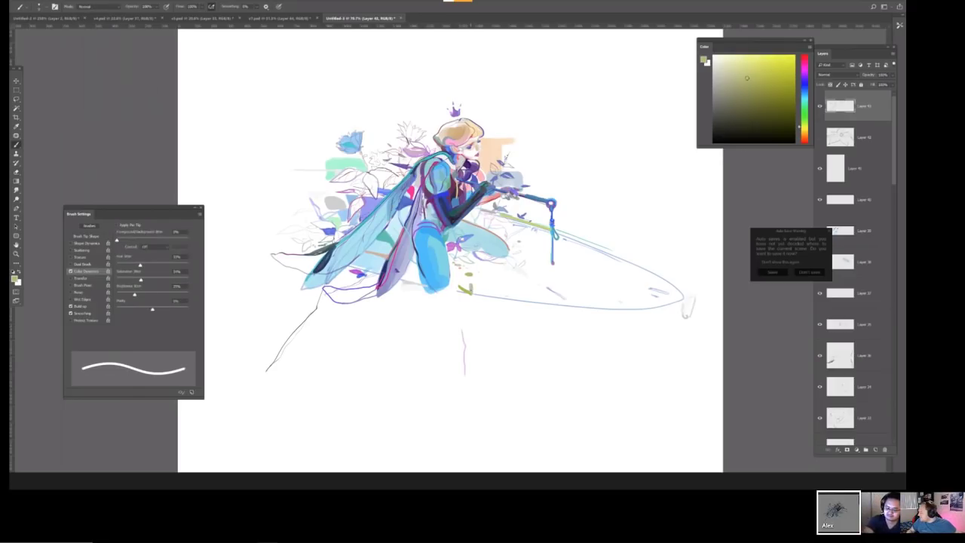
{"action": "key", "text": "ctrl+z"}
{"action": "key", "text": "ctrl+z"}
Switch the brush to white at a larger size and dismiss the auto-save reminder without saving.
{"action": "left_click", "coordinate": [460, 256], "text": "alt"}
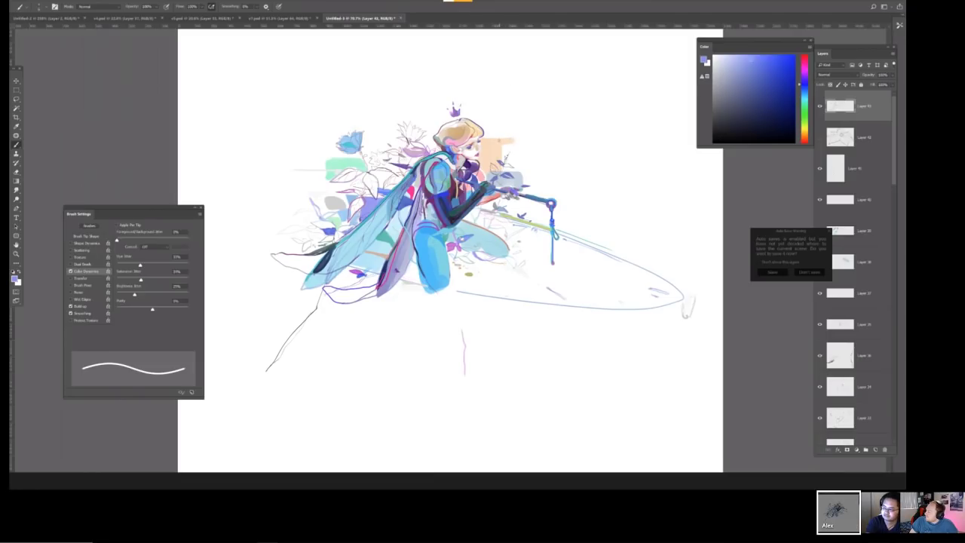
{"action": "key", "text": "x"}
{"action": "key", "text": "bracketright"}
{"action": "key", "text": "bracketright"}
{"action": "key", "text": "bracketright"}
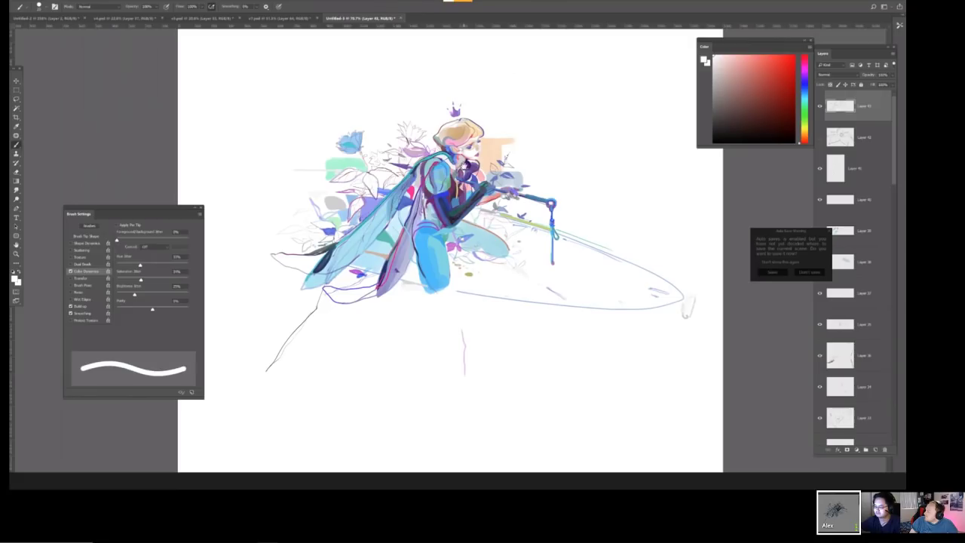
{"action": "left_click_drag", "start_coordinate": [463, 166], "coordinate": [569, 190]}
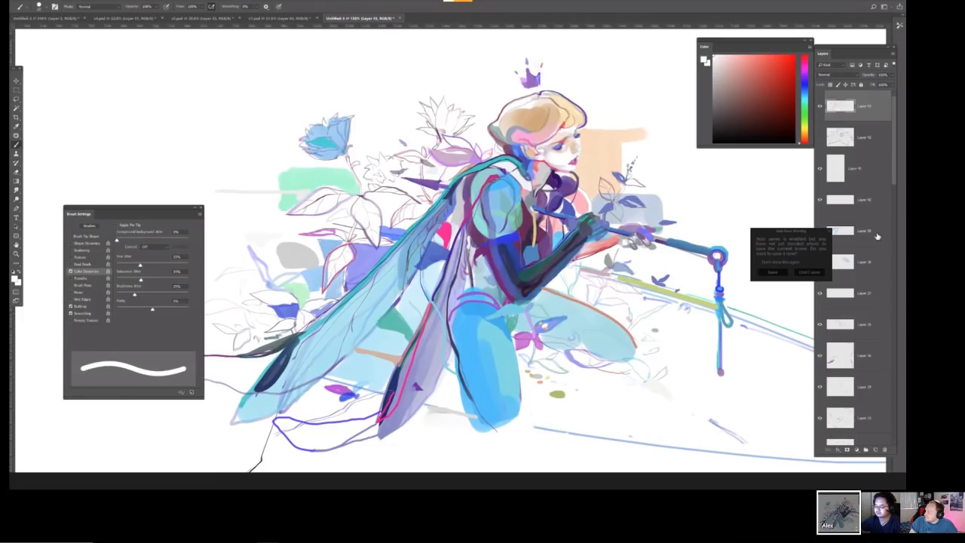
{"action": "left_click", "coordinate": [809, 273]}
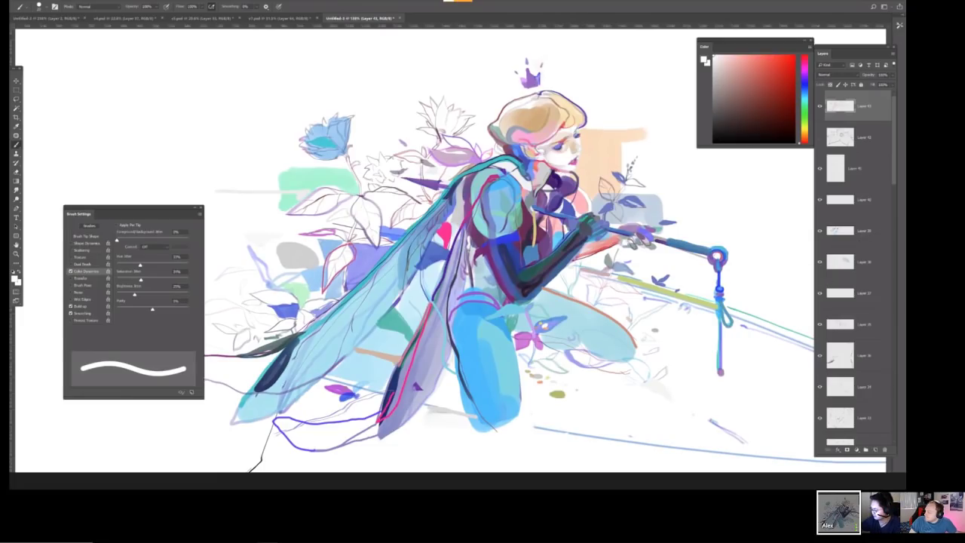
Switch to OBS to stop the screen recording and return to the Photoshop canvas.
{"action": "key", "text": "alt+Tab"}
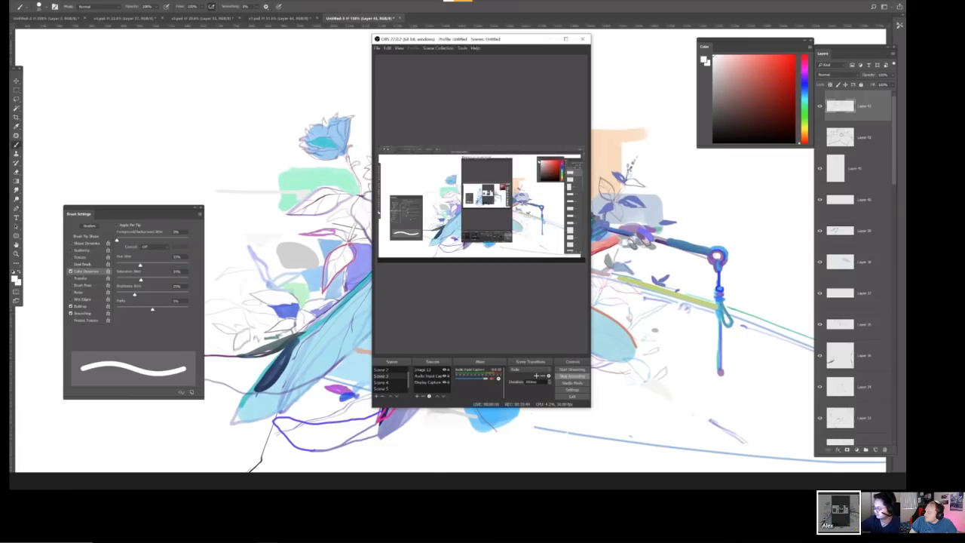
{"action": "left_click", "coordinate": [567, 380]}
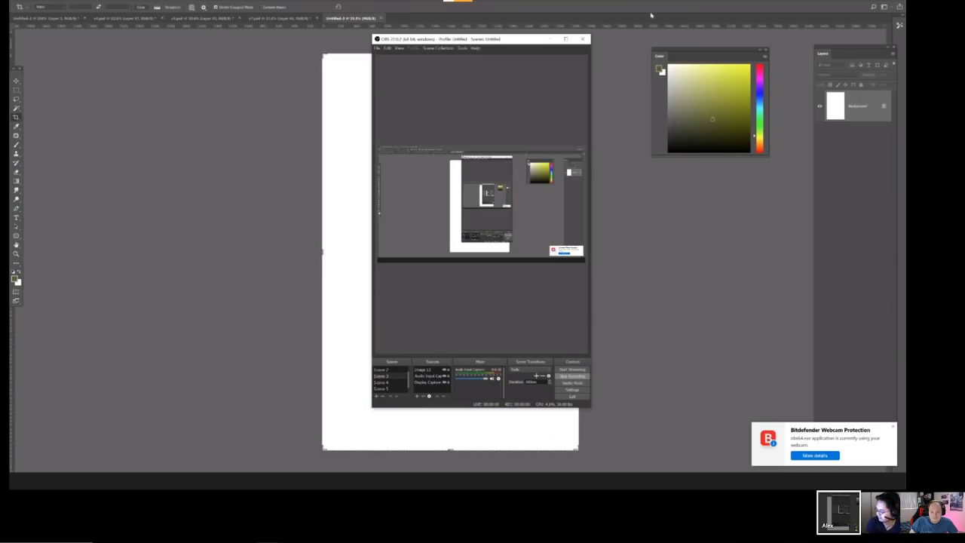
{"action": "key", "text": "alt+Tab"}
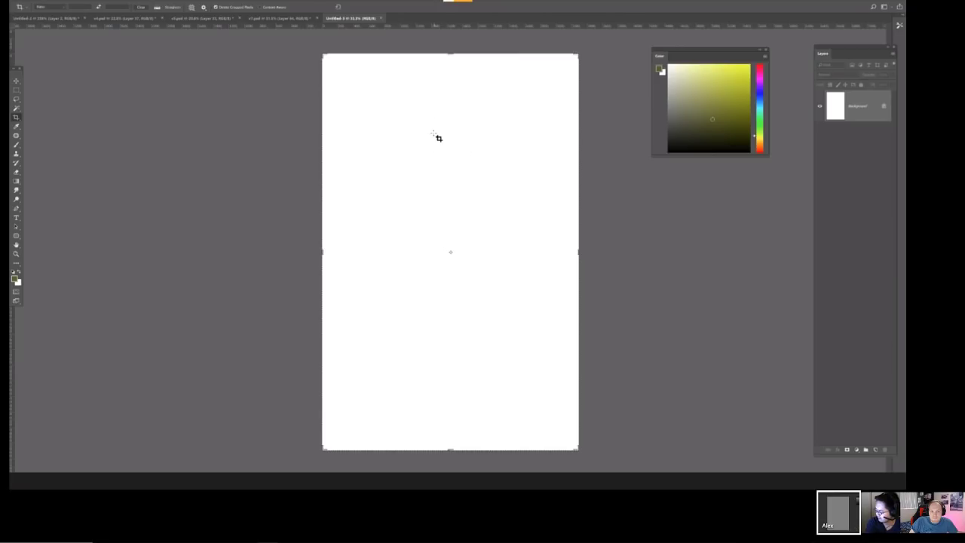
Try a wavy vertical brush stroke on the blank canvas, undo it and reset the brush colour to black.
{"action": "left_click_drag", "start_coordinate": [441, 161], "coordinate": [481, 134]}
{"action": "key", "text": "b"}
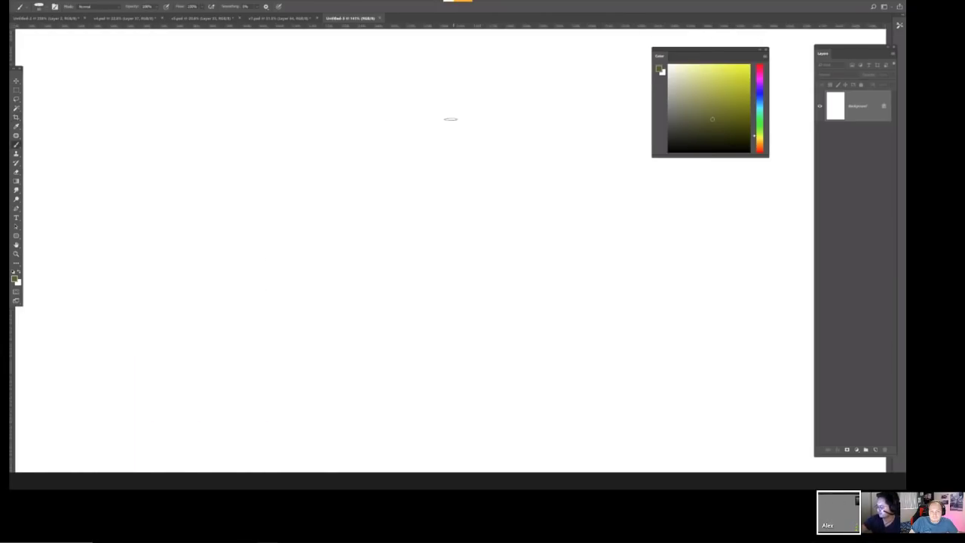
{"action": "mouse_move", "coordinate": [417, 132]}
{"action": "left_mouse_down"}
{"action": "mouse_move", "coordinate": [406, 179]}
{"action": "mouse_move", "coordinate": [435, 360]}
{"action": "left_mouse_up"}
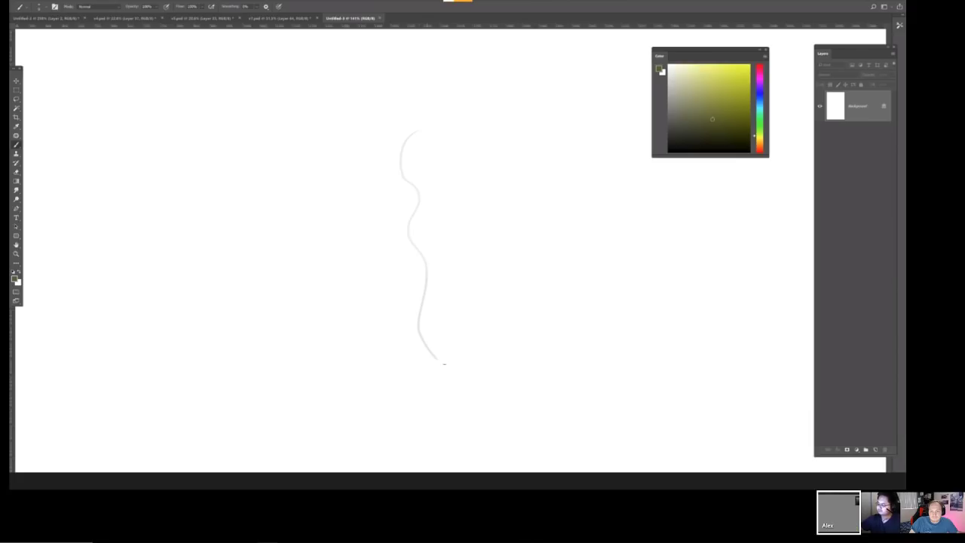
{"action": "key", "text": "ctrl+z"}
{"action": "key", "text": "d"}
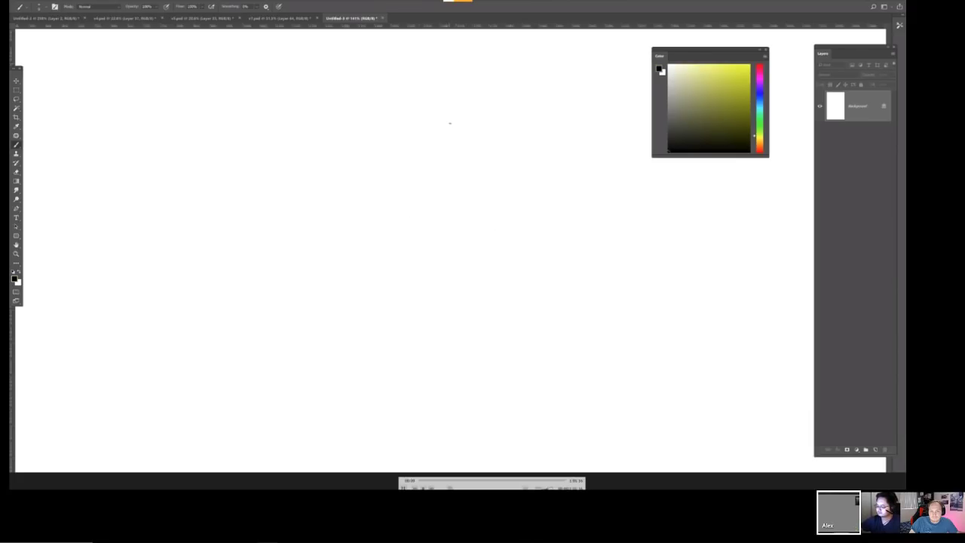
Add a new layer above the background and sketch the rounded skull and jaw line of a head.
{"action": "key", "text": "ctrl+shift+n"}
{"action": "key", "text": "Return"}
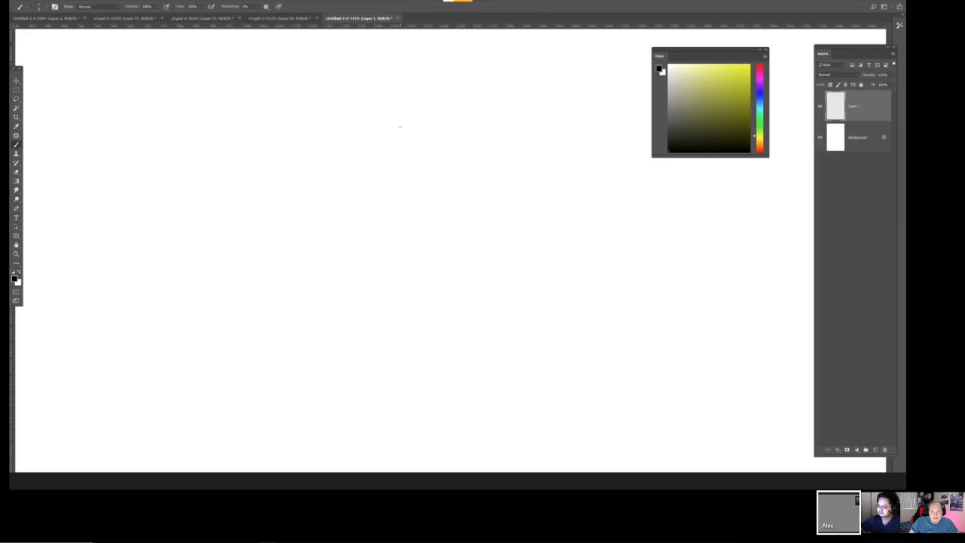
{"action": "left_click_drag", "start_coordinate": [400, 124], "coordinate": [446, 107]}
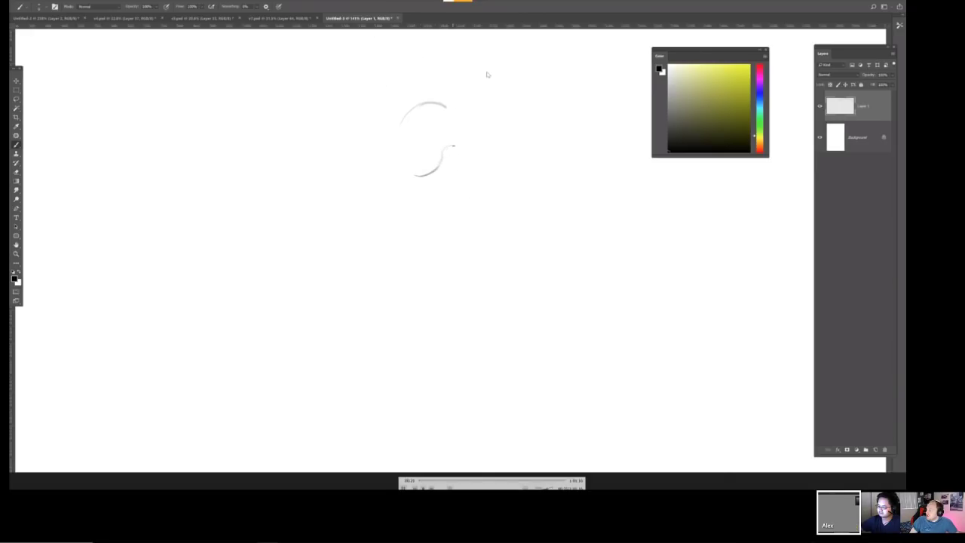
{"action": "double_click", "coordinate": [506, 107]}
{"action": "mouse_move", "coordinate": [510, 118]}
{"action": "left_mouse_down"}
{"action": "mouse_move", "coordinate": [461, 173]}
{"action": "mouse_move", "coordinate": [446, 208]}
{"action": "left_mouse_up"}
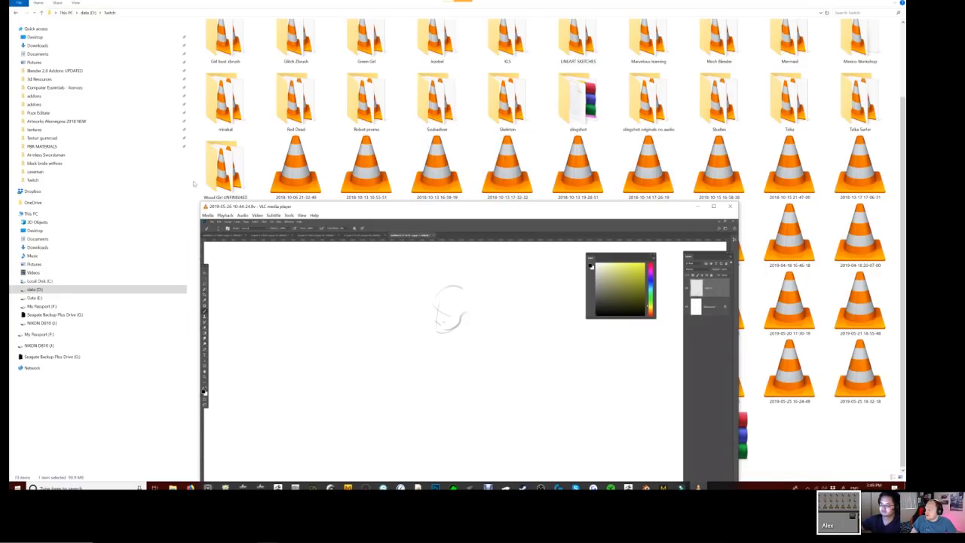
{"action": "double_click", "coordinate": [244, 172]}
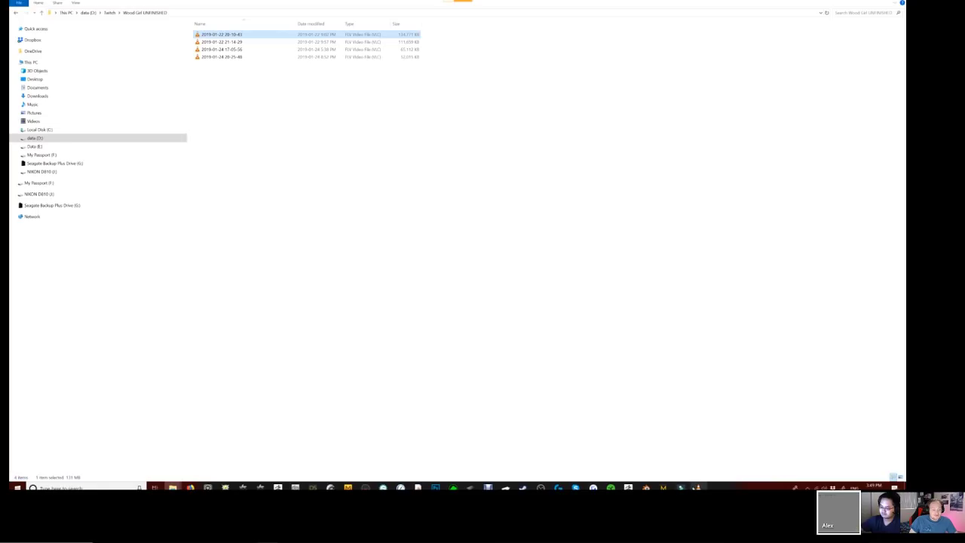
{"action": "left_click", "coordinate": [698, 486]}
{"action": "double_click", "coordinate": [556, 345]}
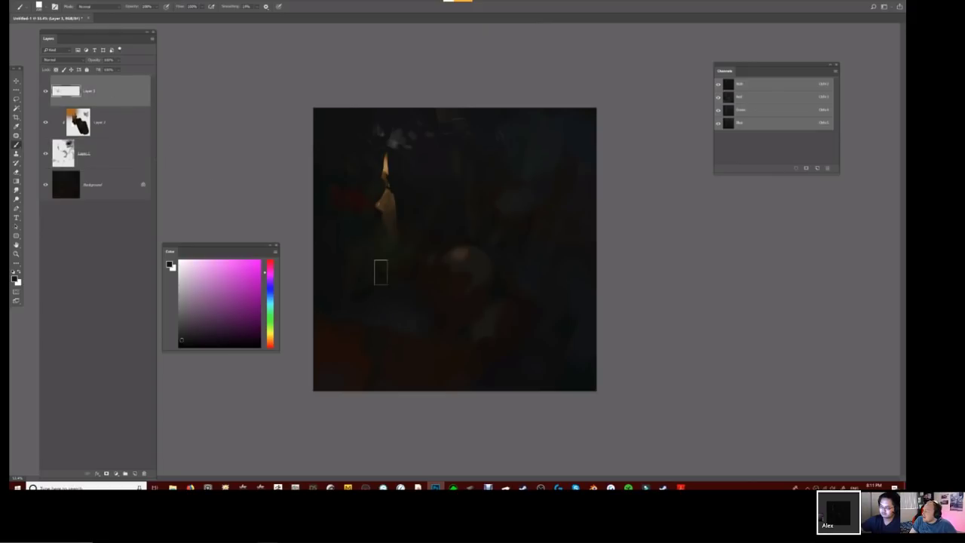
Paint dark strokes across the background on the topmost layer and mix a dark yellow-brown brush colour.
{"action": "mouse_move", "coordinate": [377, 270]}
{"action": "left_mouse_down"}
{"action": "mouse_move", "coordinate": [366, 269]}
{"action": "mouse_move", "coordinate": [397, 310]}
{"action": "mouse_move", "coordinate": [535, 239]}
{"action": "left_mouse_up"}
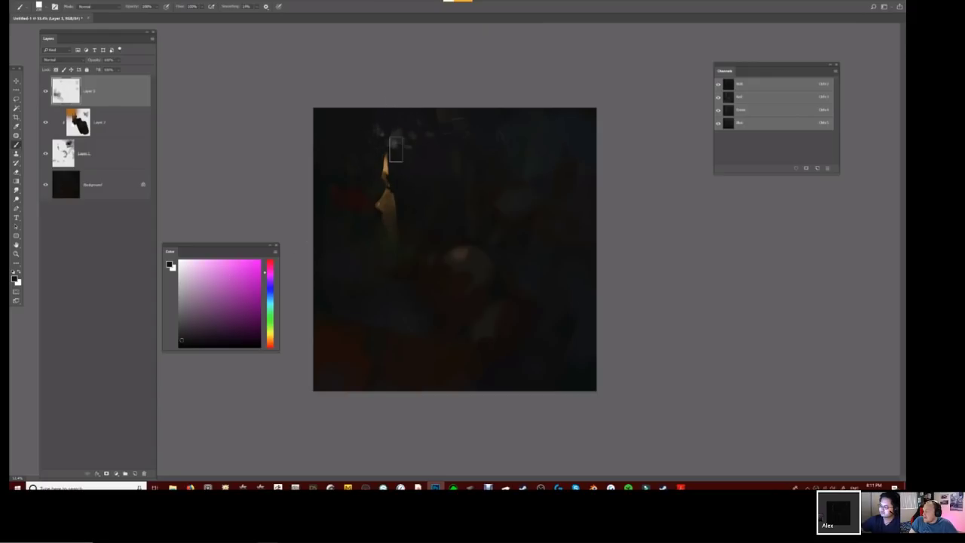
{"action": "left_click", "coordinate": [392, 155], "text": "alt"}
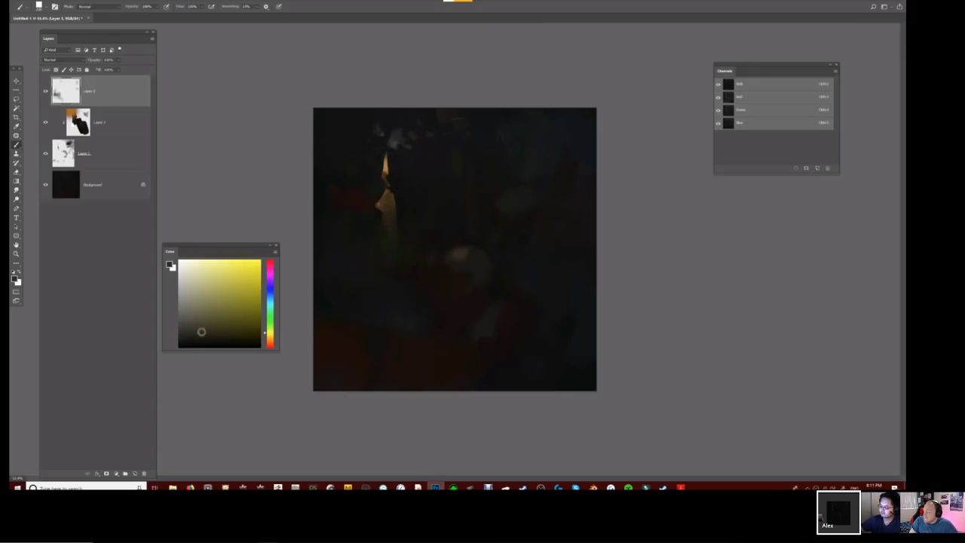
{"action": "left_click", "coordinate": [235, 319]}
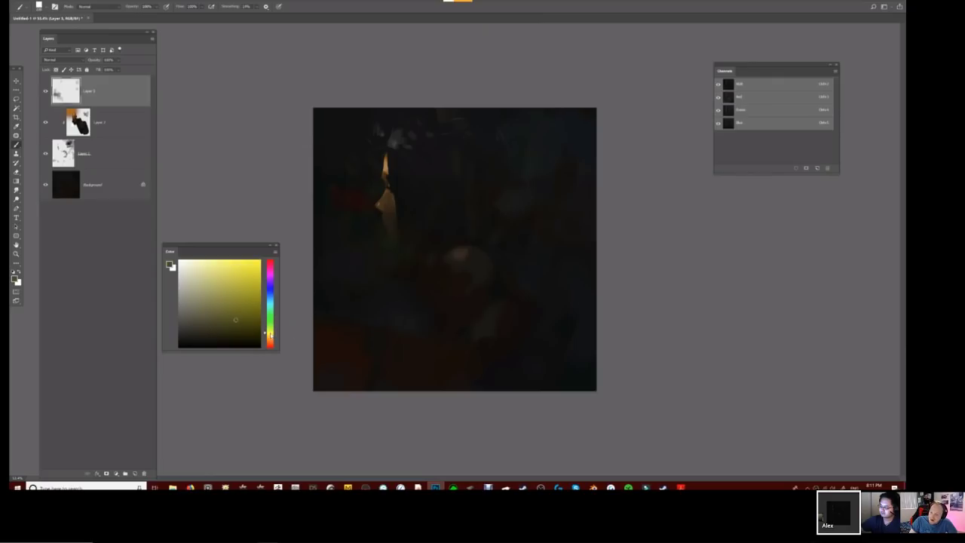
{"action": "left_click", "coordinate": [270, 334]}
{"action": "left_click", "coordinate": [227, 320]}
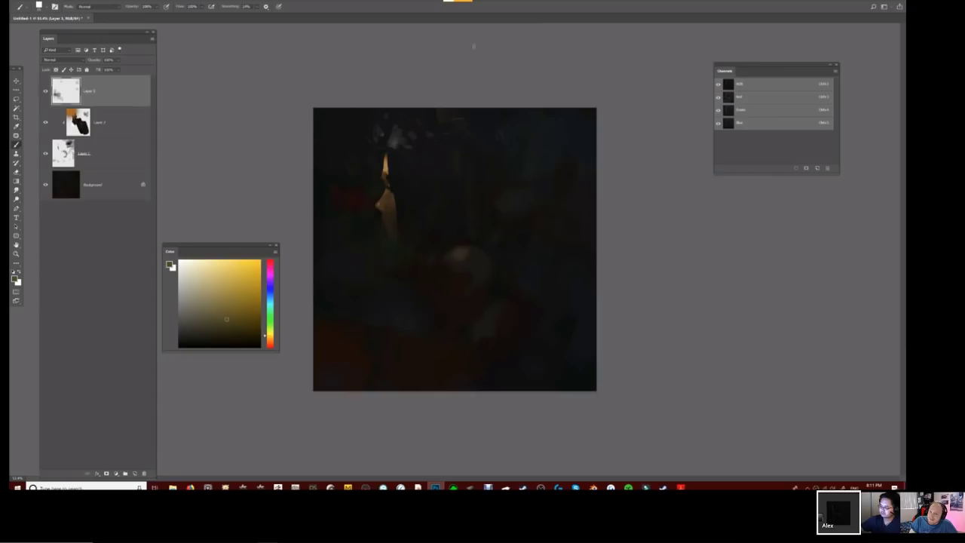
Flip the canvas horizontally and paint an orange-brown skin highlight on the shoulder in the clipped layer, sampling the colour from the face.
{"action": "key", "text": "ctrl+shift+h"}
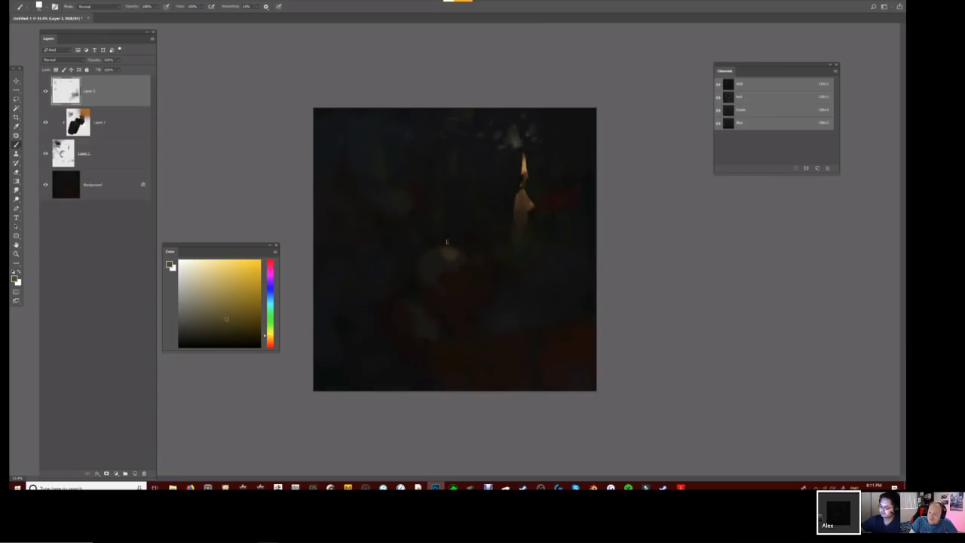
{"action": "left_click", "coordinate": [117, 130]}
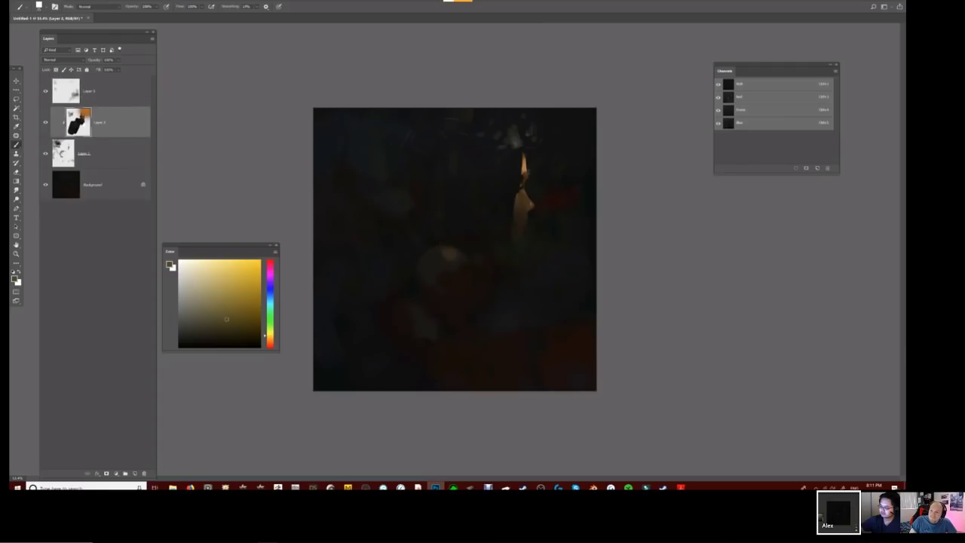
{"action": "left_click", "coordinate": [522, 182], "text": "alt"}
{"action": "mouse_move", "coordinate": [427, 254]}
{"action": "left_mouse_down"}
{"action": "mouse_move", "coordinate": [459, 266]}
{"action": "mouse_move", "coordinate": [438, 250]}
{"action": "left_mouse_up"}
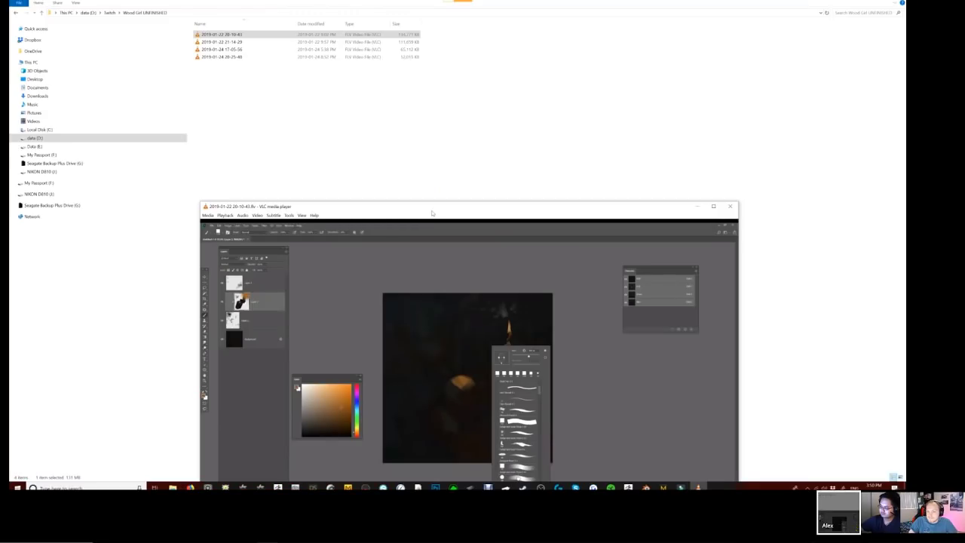
Maximise the VLC window and switch to the workshop mexico folder window.
{"action": "double_click", "coordinate": [432, 211]}
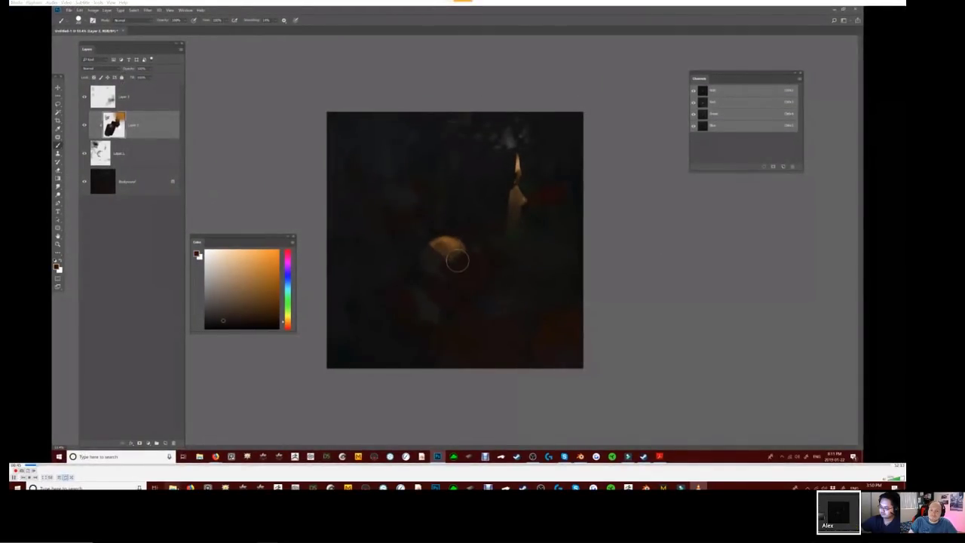
{"action": "mouse_move", "coordinate": [173, 487]}
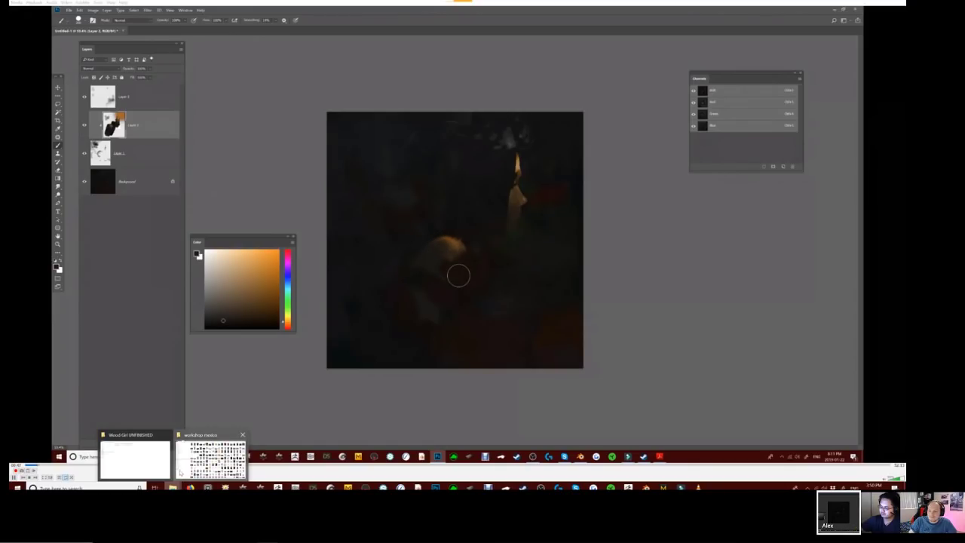
{"action": "left_click", "coordinate": [198, 459]}
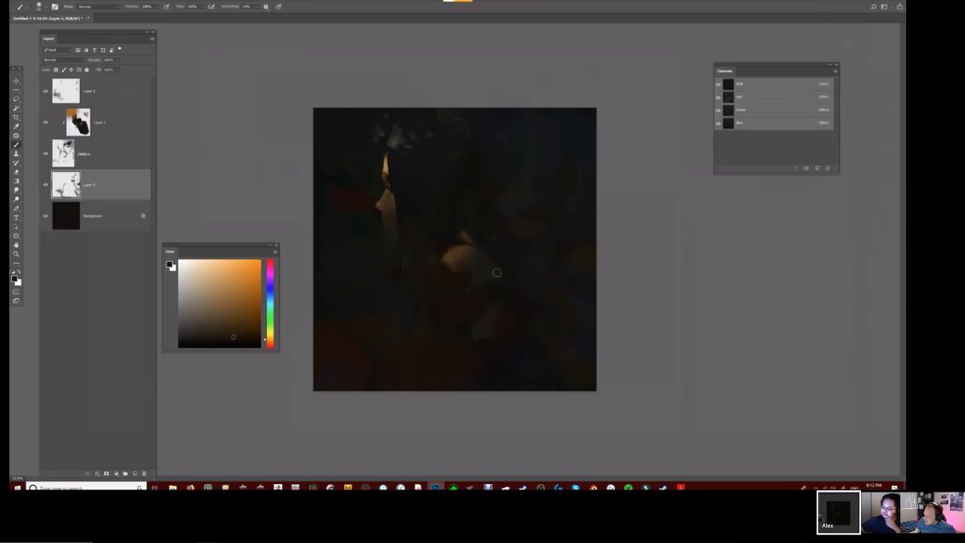
Mix a neutral dark grey, undo the first stroke and paint a soft highlight on the crown of the hair with a larger brush.
{"action": "left_click", "coordinate": [478, 174], "text": "alt"}
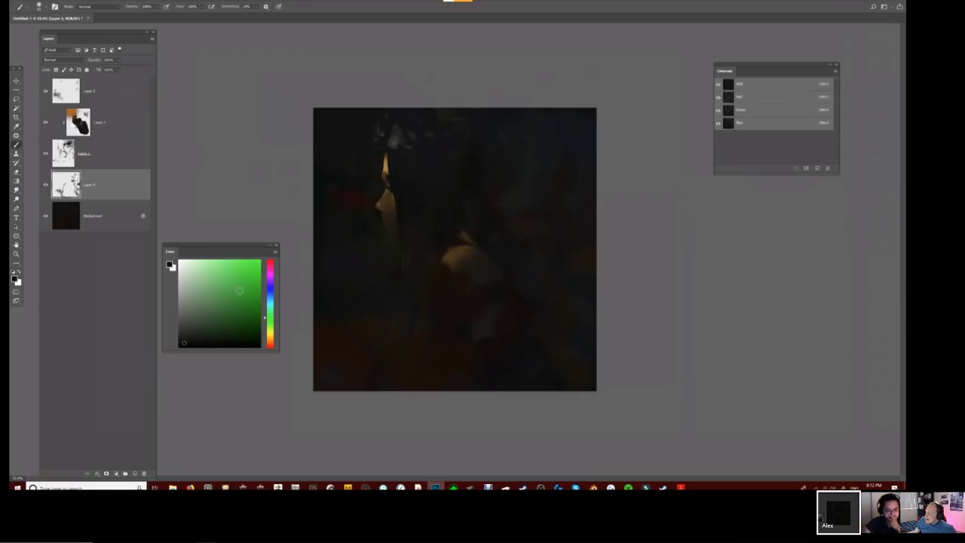
{"action": "left_click", "coordinate": [187, 325]}
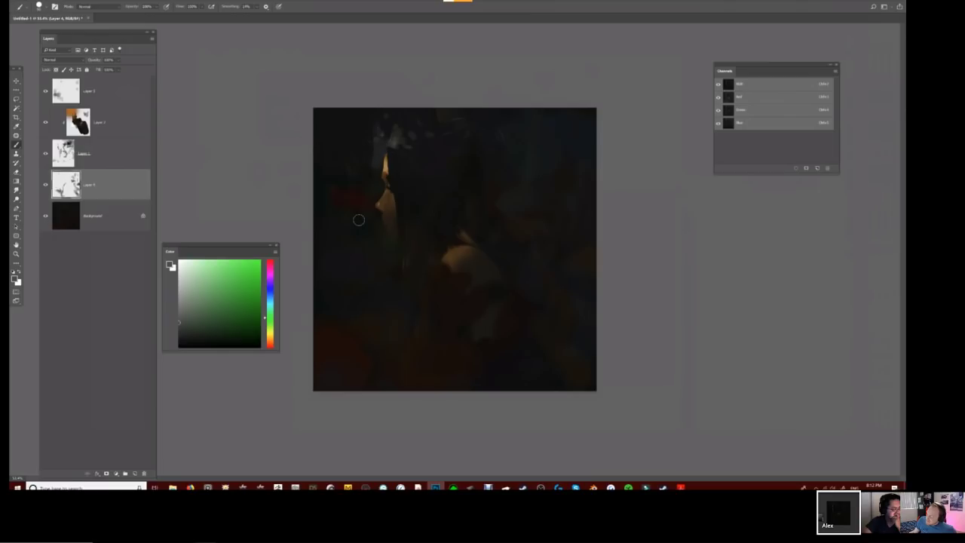
{"action": "mouse_move", "coordinate": [396, 119]}
{"action": "left_mouse_down"}
{"action": "mouse_move", "coordinate": [473, 118]}
{"action": "mouse_move", "coordinate": [422, 119]}
{"action": "mouse_move", "coordinate": [415, 101]}
{"action": "mouse_move", "coordinate": [433, 93]}
{"action": "mouse_move", "coordinate": [432, 114]}
{"action": "mouse_move", "coordinate": [404, 113]}
{"action": "left_mouse_up"}
{"action": "key", "text": "ctrl+z"}
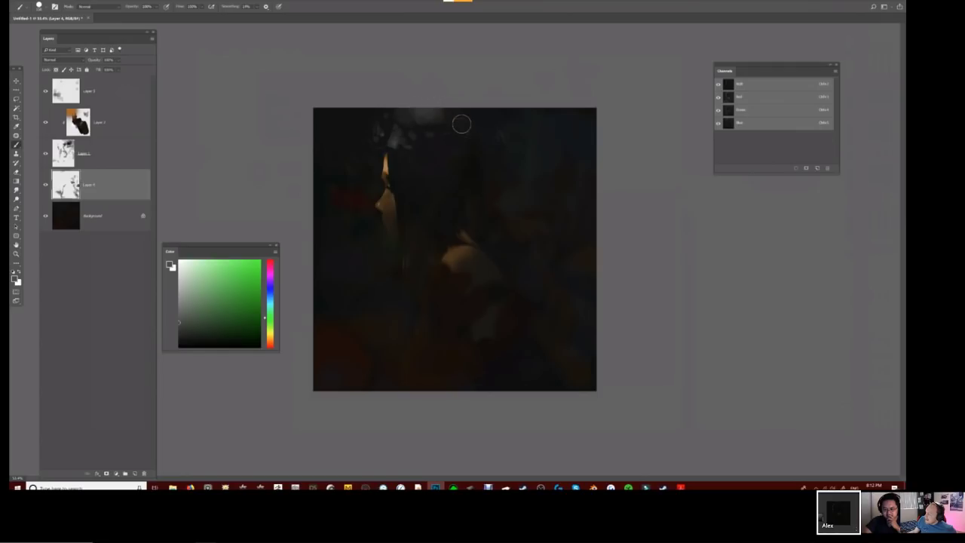
{"action": "key", "text": "bracketright"}
{"action": "key", "text": "bracketright"}
{"action": "key", "text": "bracketright"}
{"action": "key", "text": "bracketright"}
{"action": "left_click", "coordinate": [426, 106], "text": "alt"}
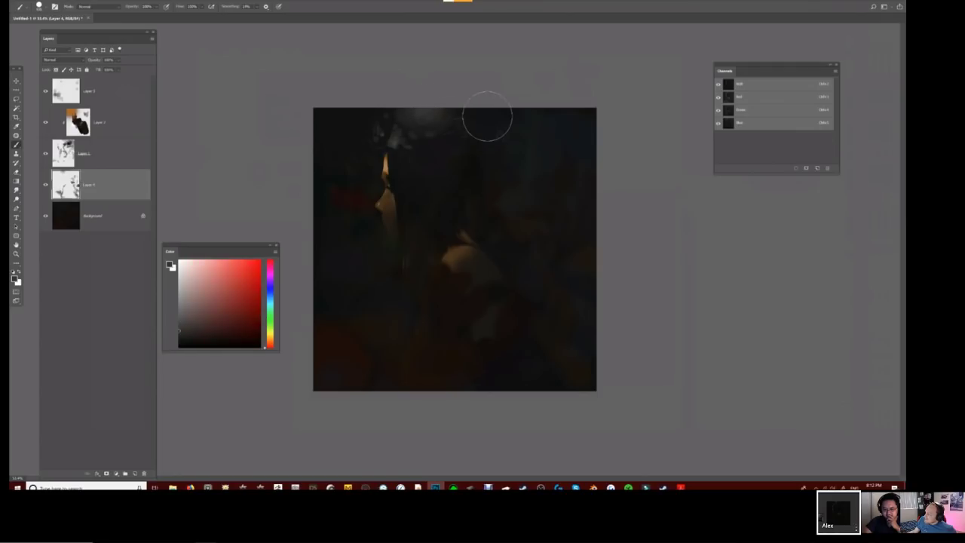
{"action": "left_click", "coordinate": [471, 160], "text": "alt"}
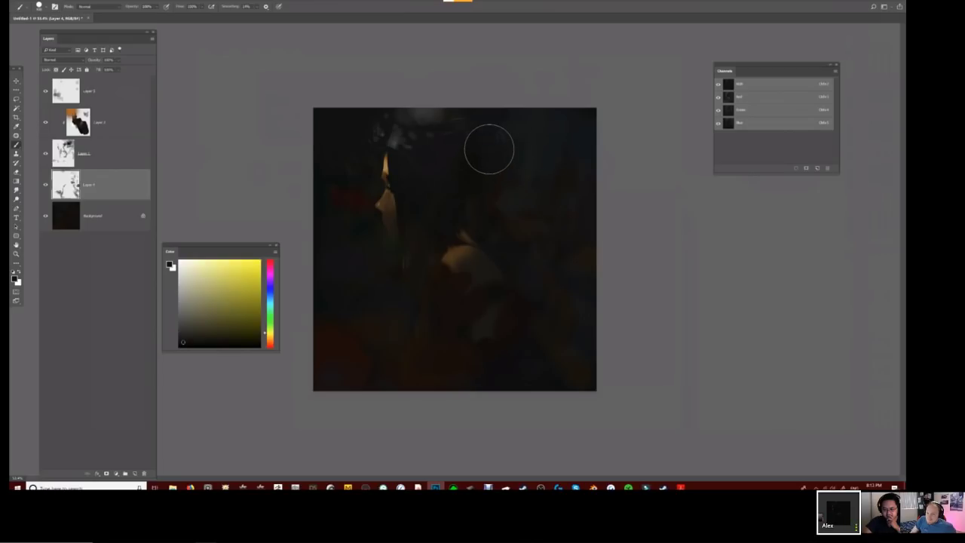
Add a new layer in Normal mode directly above the clipped skin layer.
{"action": "left_click", "coordinate": [119, 128]}
{"action": "key", "text": "ctrl+shift+n"}
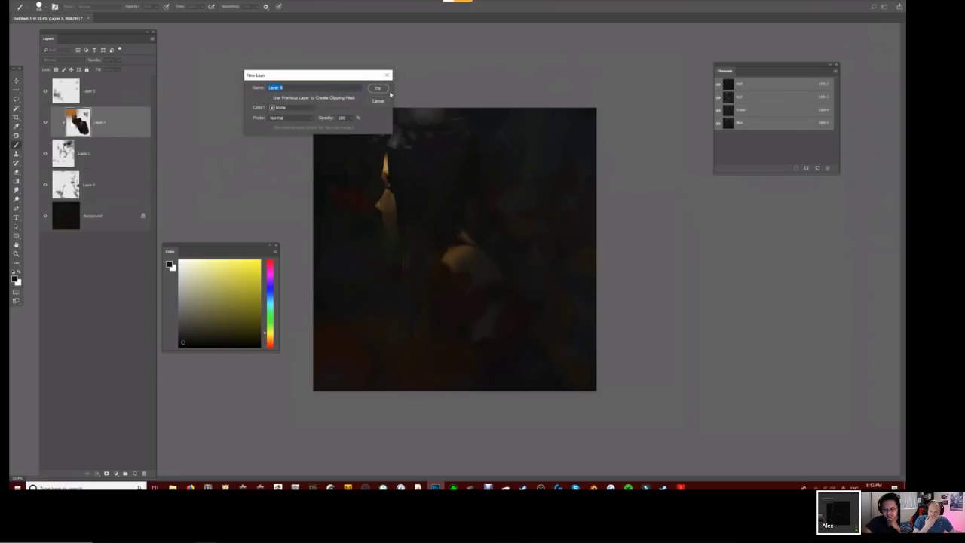
{"action": "left_click", "coordinate": [383, 89]}
Shift the dark colour sampled from the hair to blue and paint a faint sheen along the back of the head.
{"action": "left_click", "coordinate": [471, 175], "text": "alt"}
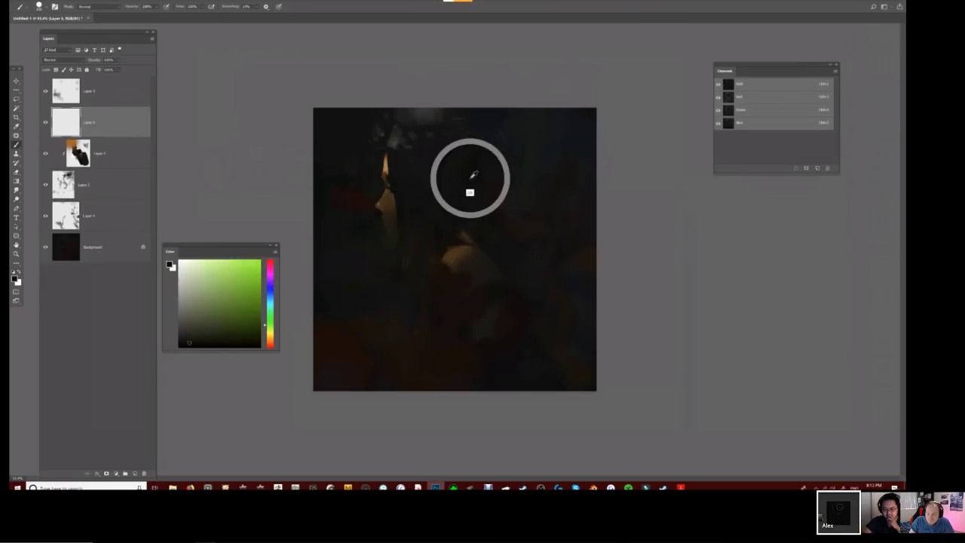
{"action": "left_click", "coordinate": [472, 175], "text": "alt"}
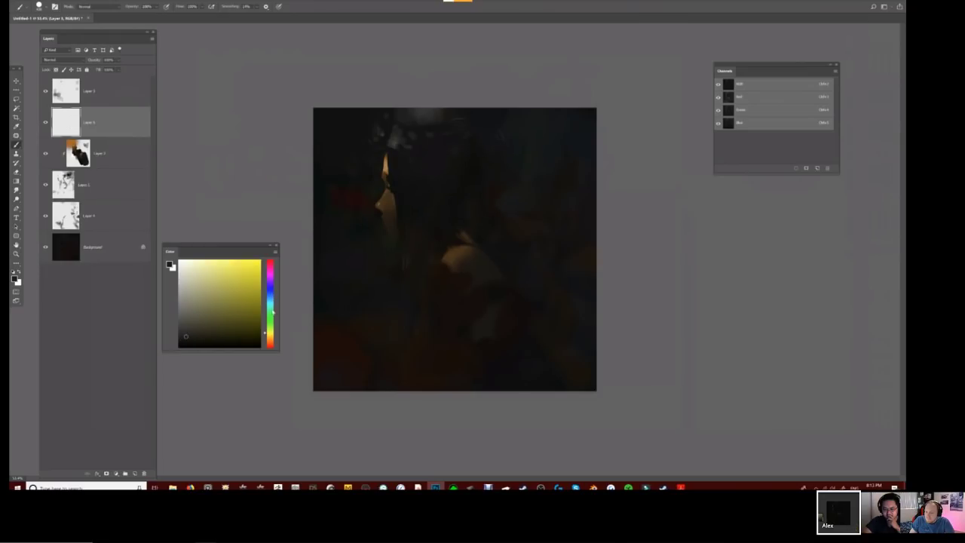
{"action": "left_click_drag", "start_coordinate": [265, 332], "coordinate": [265, 290]}
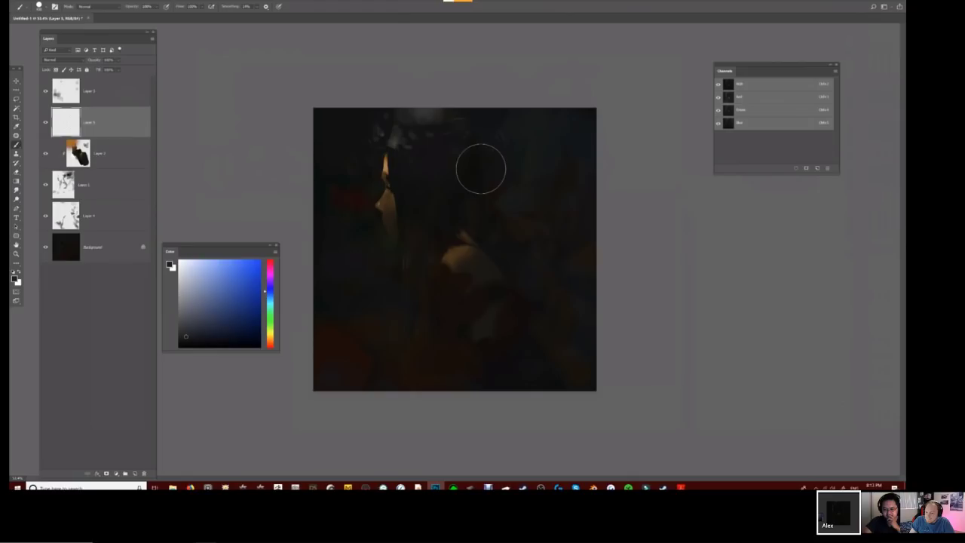
{"action": "left_click_drag", "start_coordinate": [483, 171], "coordinate": [468, 137]}
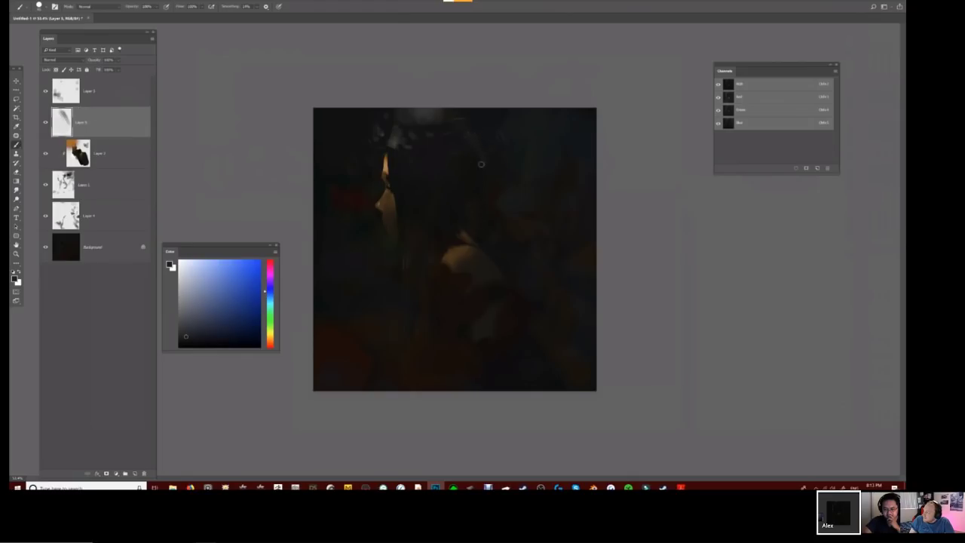
Paint hair strands behind the neck and a near-black strand across the shoulder into the background.
{"action": "mouse_move", "coordinate": [493, 205]}
{"action": "left_mouse_down"}
{"action": "mouse_move", "coordinate": [498, 193]}
{"action": "mouse_move", "coordinate": [501, 210]}
{"action": "mouse_move", "coordinate": [477, 206]}
{"action": "left_mouse_up"}
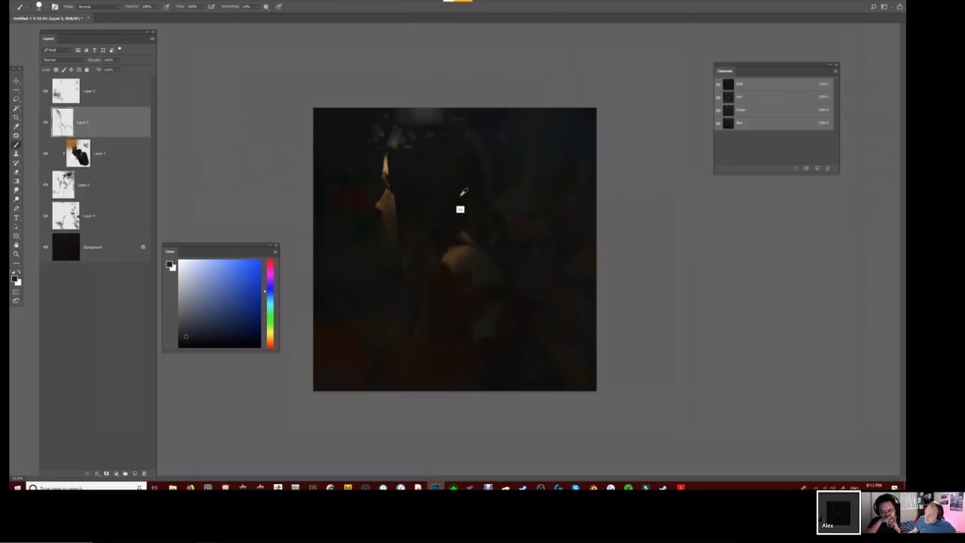
{"action": "left_click", "coordinate": [460, 209], "text": "alt"}
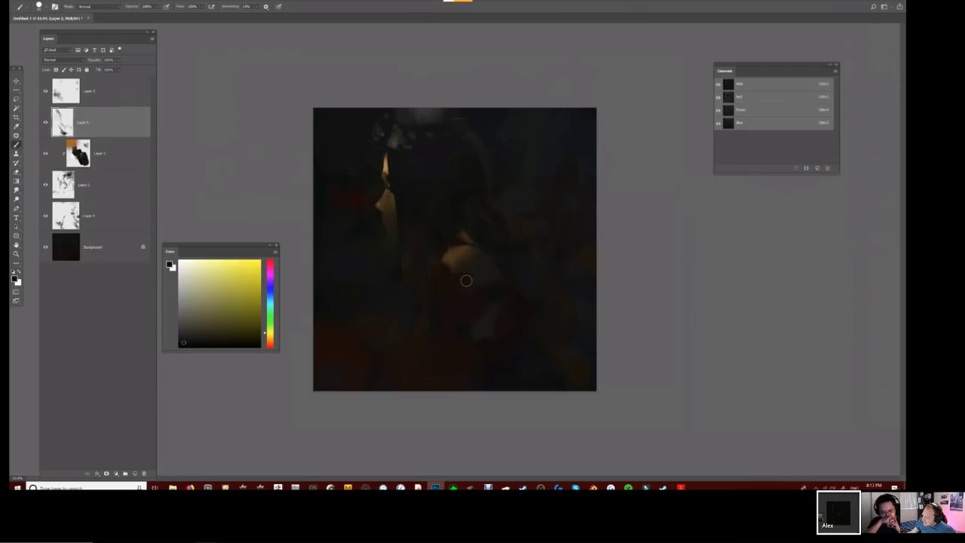
{"action": "left_click_drag", "start_coordinate": [459, 267], "coordinate": [556, 263]}
Try extending the shoulder towards the canvas edge with brown strokes sampled from the skin.
{"action": "left_click", "coordinate": [475, 247], "text": "alt"}
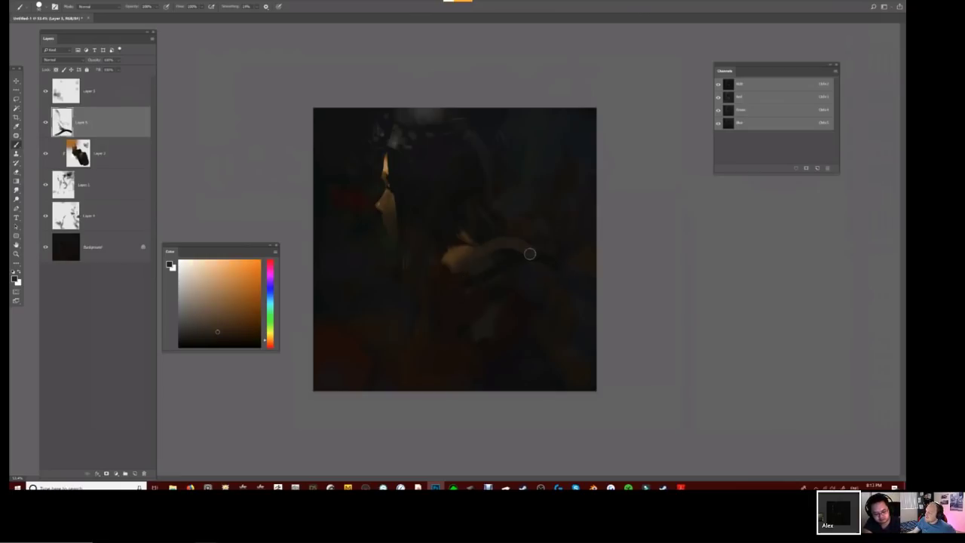
{"action": "left_click_drag", "start_coordinate": [536, 249], "coordinate": [515, 263]}
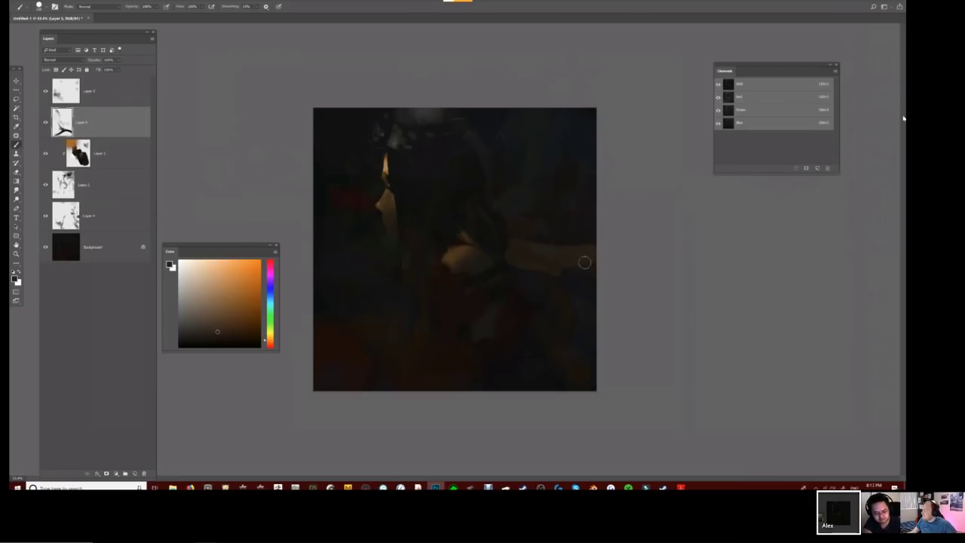
{"action": "key", "text": "ctrl+z"}
Flip the canvas horizontally and refine the eye area with colours sampled from the hair and face.
{"action": "key", "text": "h"}
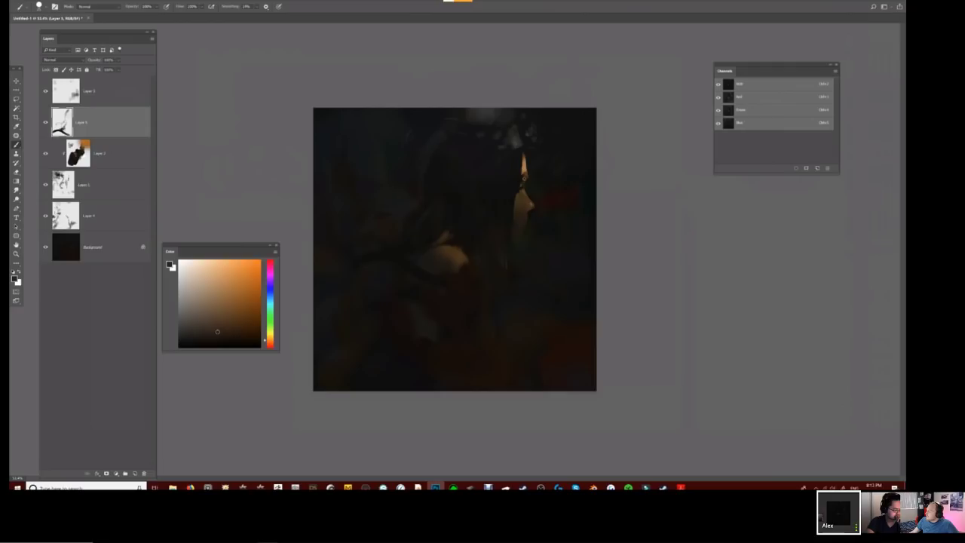
{"action": "left_click", "coordinate": [497, 223], "text": "alt"}
{"action": "left_click", "coordinate": [510, 188], "text": "alt"}
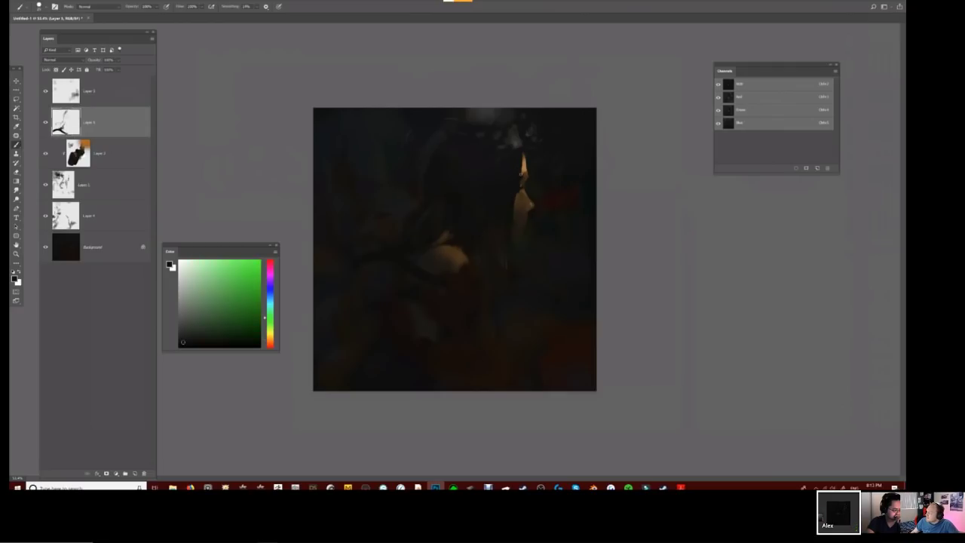
{"action": "left_click", "coordinate": [521, 181], "text": "alt"}
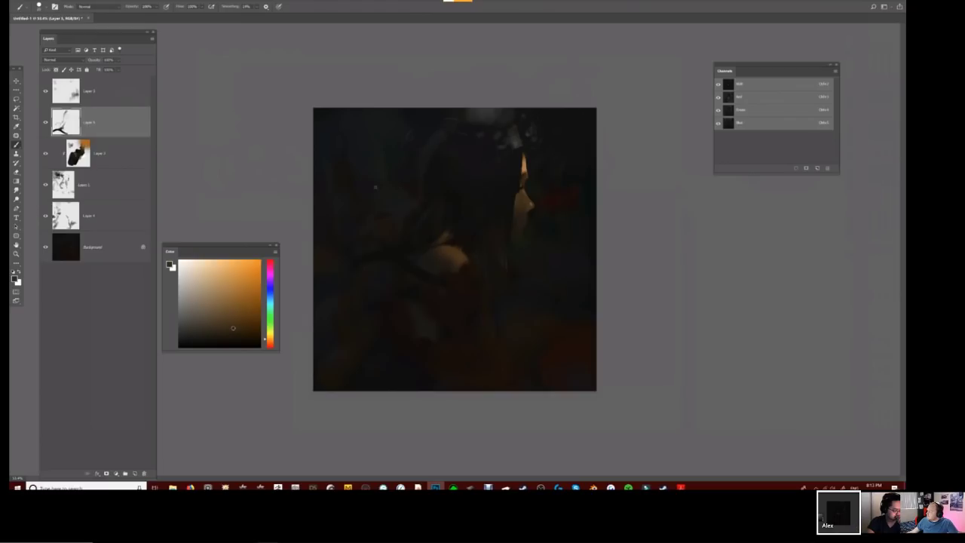
Darken the background behind the figure's back with a sampled dark teal and an enlarged brush, and reduce the brush size.
{"action": "left_click", "coordinate": [392, 174], "text": "alt"}
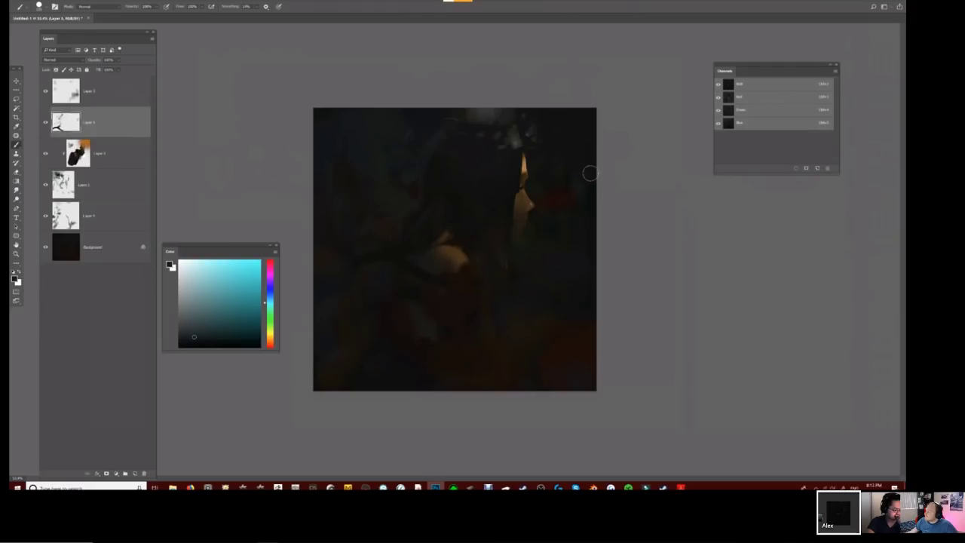
{"action": "key", "text": "bracketright"}
{"action": "key", "text": "bracketright"}
{"action": "key", "text": "bracketright"}
{"action": "key", "text": "bracketright"}
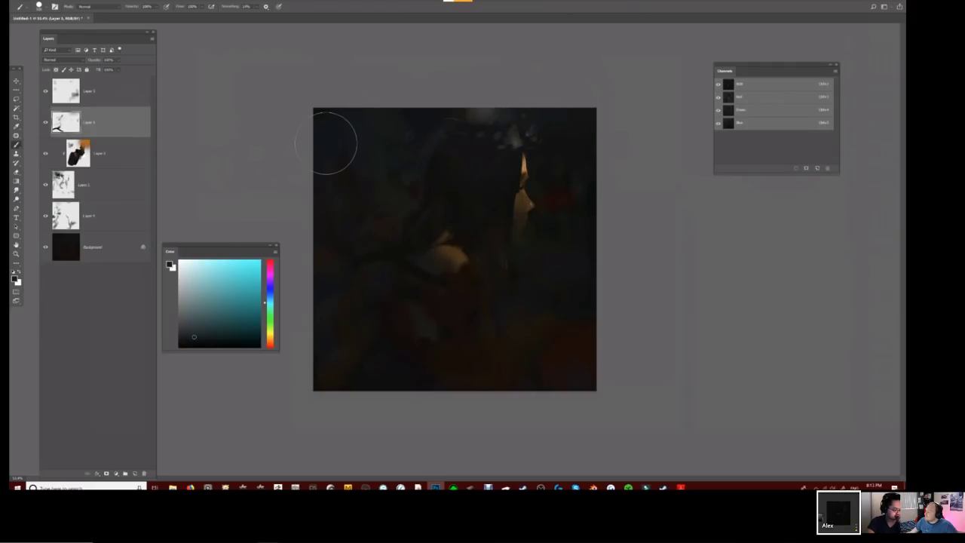
{"action": "key", "text": "bracketright"}
{"action": "left_click_drag", "start_coordinate": [344, 183], "coordinate": [332, 218]}
{"action": "key", "text": "bracketleft"}
{"action": "key", "text": "bracketleft"}
{"action": "key", "text": "bracketleft"}
{"action": "key", "text": "bracketleft"}
{"action": "key", "text": "bracketleft"}
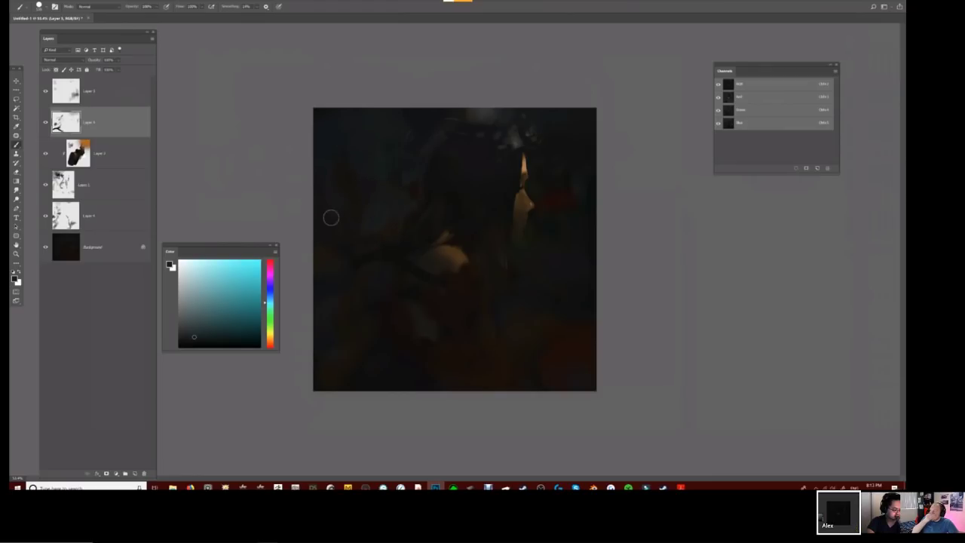
Paint small teal and dark green spots into the background behind the figure's back with a reduced brush.
{"action": "key", "text": "bracketleft"}
{"action": "key", "text": "bracketleft"}
{"action": "left_click_drag", "start_coordinate": [324, 205], "coordinate": [318, 273]}
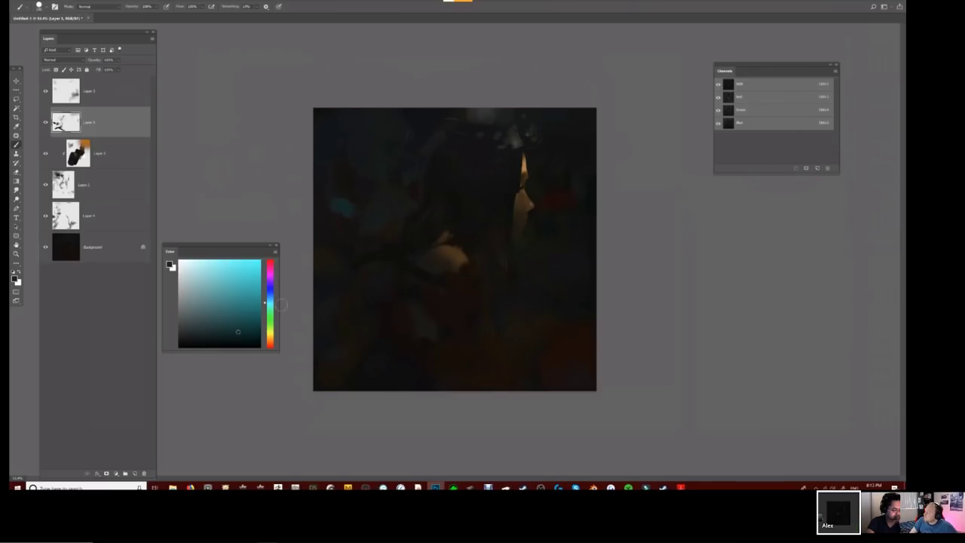
{"action": "left_click", "coordinate": [270, 306]}
{"action": "left_click", "coordinate": [239, 335]}
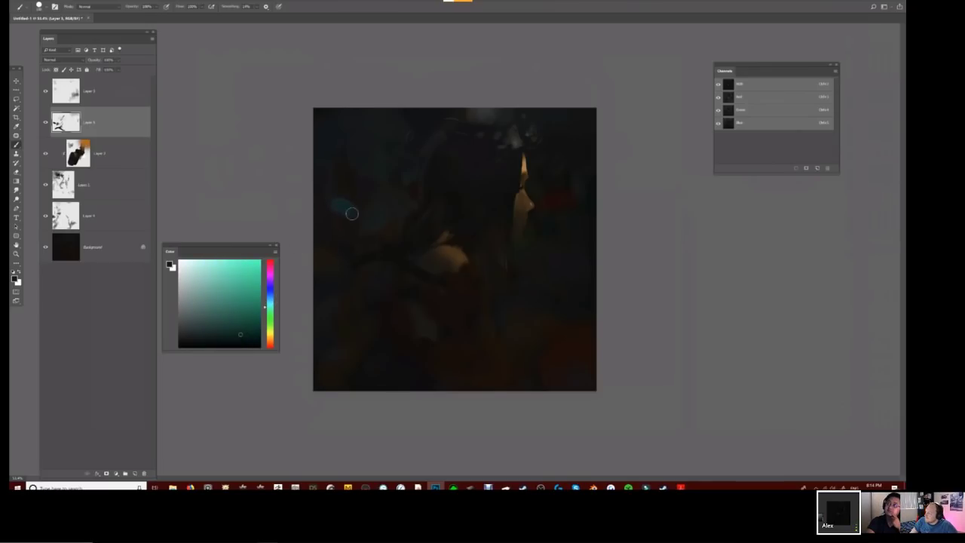
{"action": "left_click", "coordinate": [250, 341]}
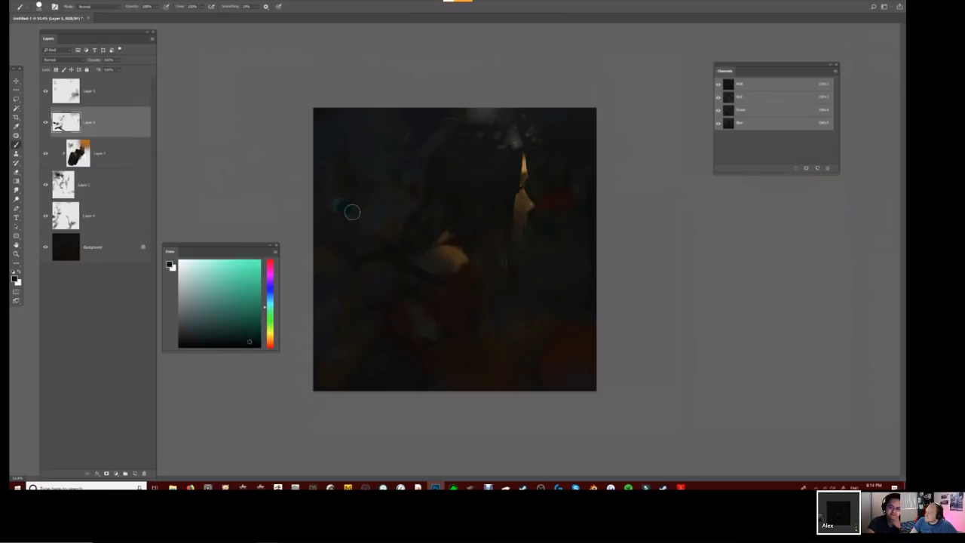
{"action": "mouse_move", "coordinate": [352, 212]}
{"action": "left_mouse_down"}
{"action": "mouse_move", "coordinate": [373, 208]}
{"action": "mouse_move", "coordinate": [381, 237]}
{"action": "mouse_move", "coordinate": [318, 251]}
{"action": "mouse_move", "coordinate": [344, 193]}
{"action": "mouse_move", "coordinate": [363, 190]}
{"action": "mouse_move", "coordinate": [375, 205]}
{"action": "mouse_move", "coordinate": [330, 217]}
{"action": "left_mouse_up"}
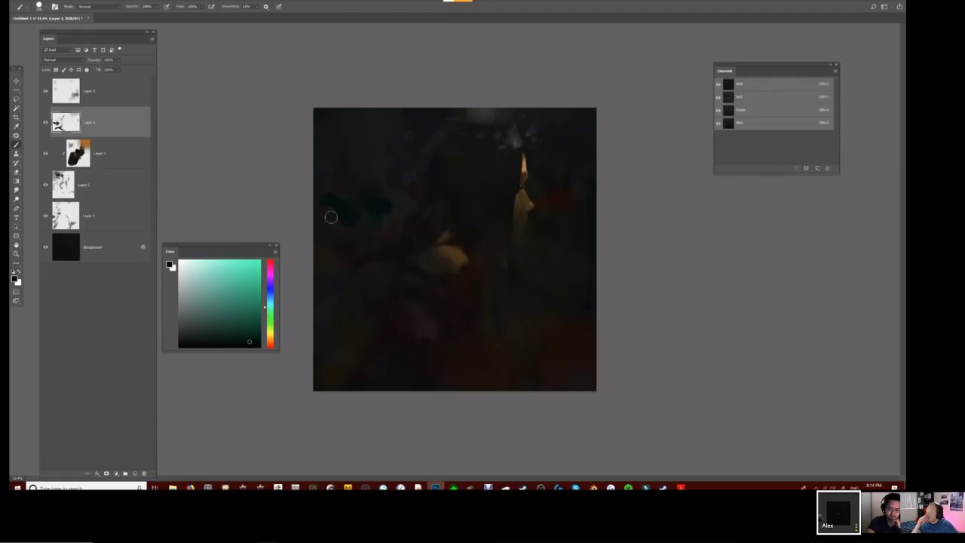
Flip the canvas horizontally and examine the face and overall composition at close and distant views.
{"action": "key", "text": "ctrl+shift+h"}
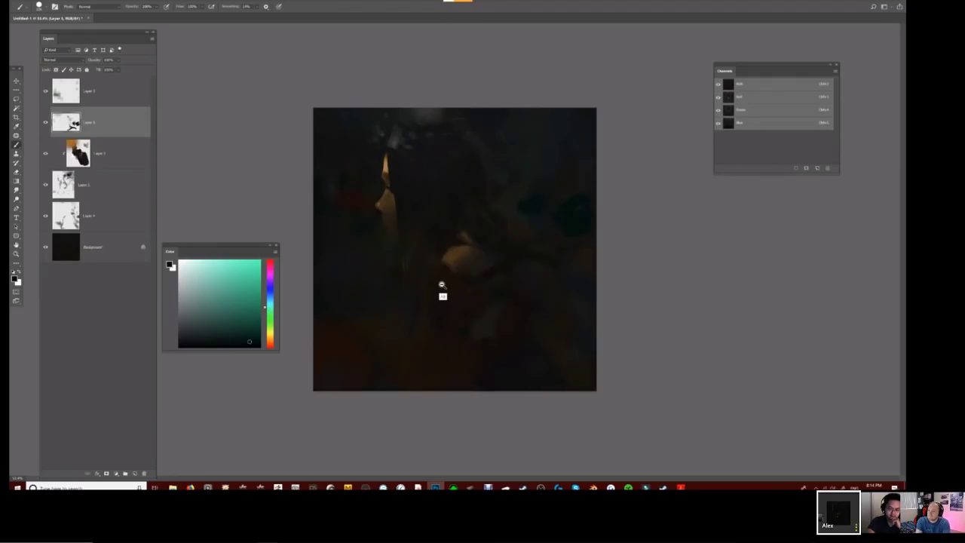
{"action": "scroll", "coordinate": [442, 290], "scroll_direction": "up", "scroll_amount": 1}
{"action": "scroll", "coordinate": [392, 122], "scroll_direction": "up", "scroll_amount": 3}
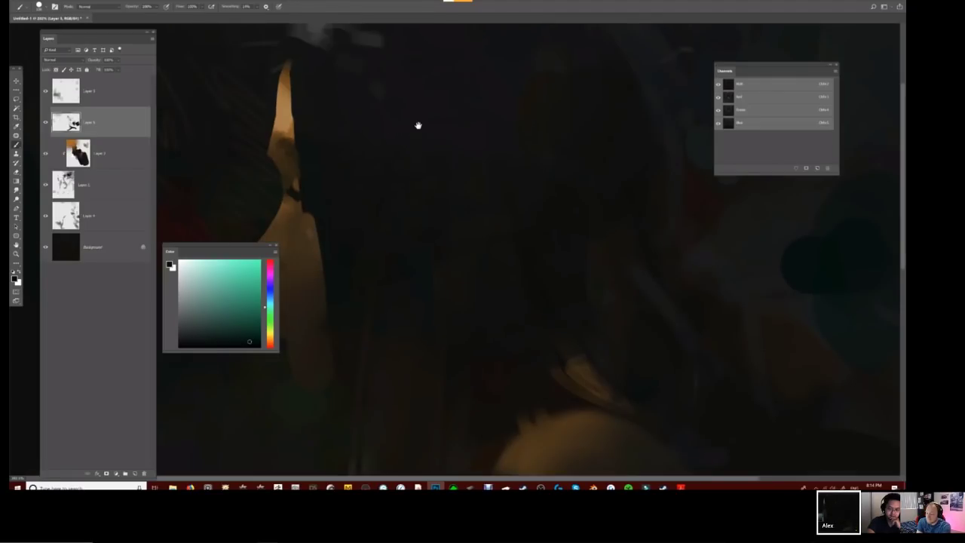
{"action": "scroll", "coordinate": [377, 186], "scroll_direction": "down", "scroll_amount": 1}
{"action": "scroll", "coordinate": [374, 203], "scroll_direction": "down", "scroll_amount": 3}
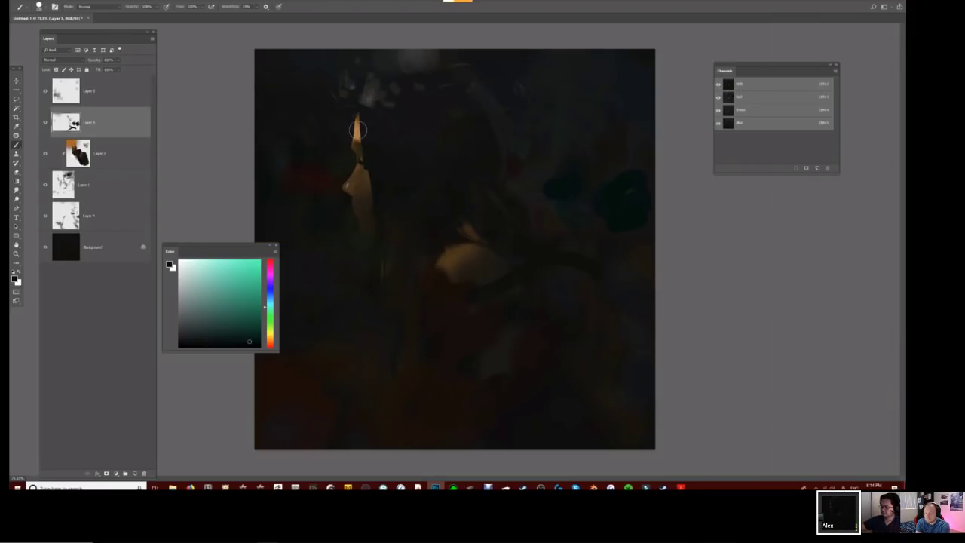
{"action": "scroll", "coordinate": [406, 124], "scroll_direction": "down", "scroll_amount": 4}
{"action": "scroll", "coordinate": [375, 123], "scroll_direction": "up", "scroll_amount": 2}
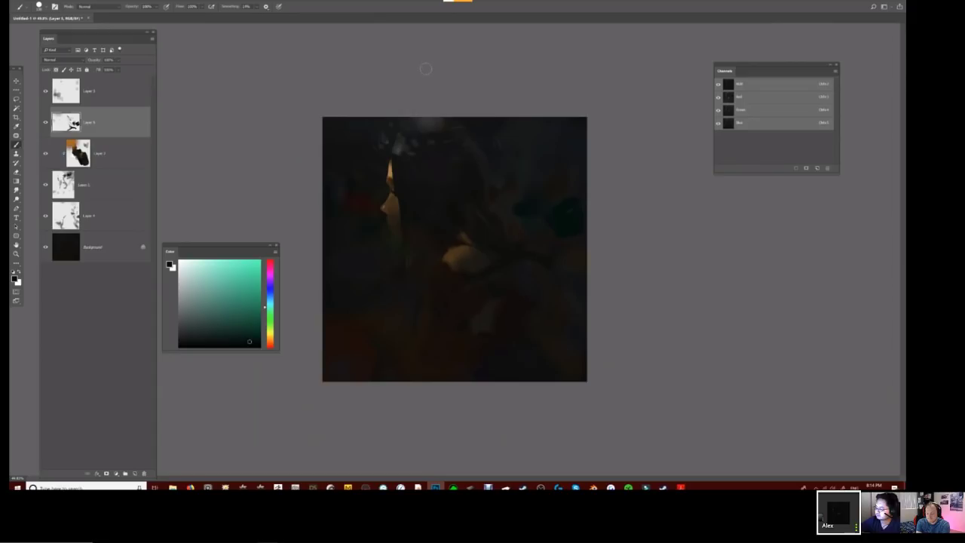
{"action": "scroll", "coordinate": [392, 201], "scroll_direction": "up", "scroll_amount": 3}
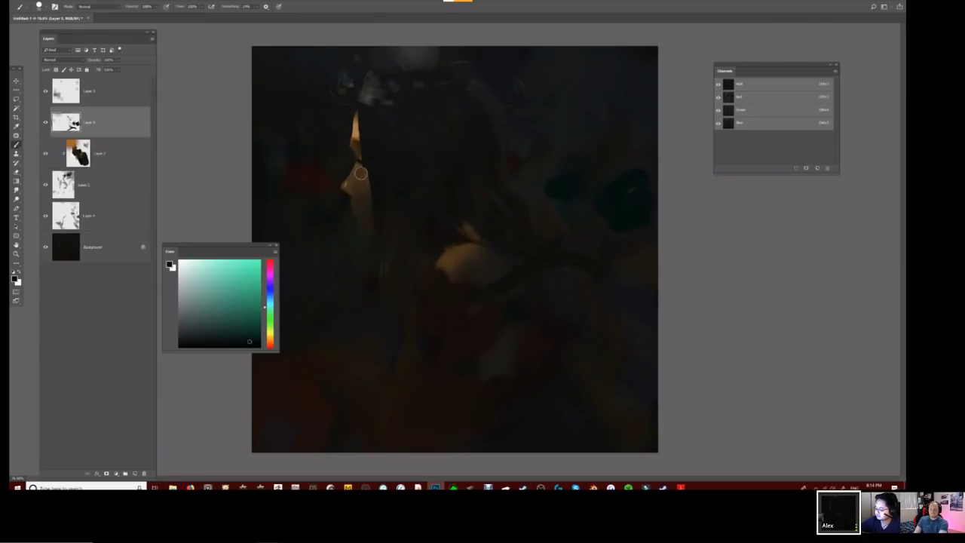
Add a new layer above the clipped layer and paint the cheek with a sampled skin tone shifted towards yellow.
{"action": "left_click", "coordinate": [106, 158]}
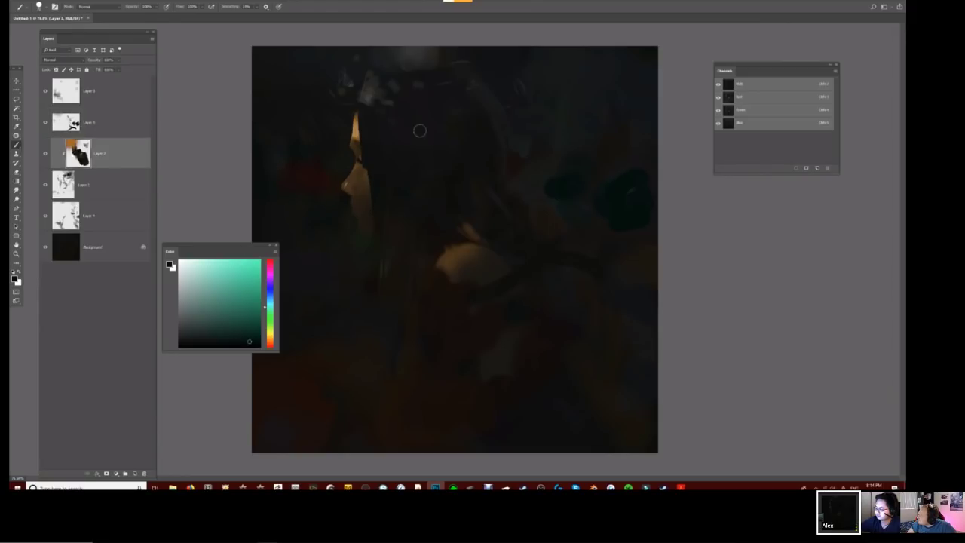
{"action": "key", "text": "ctrl+shift+n"}
{"action": "key", "text": "Return"}
{"action": "left_click", "coordinate": [360, 179], "text": "alt"}
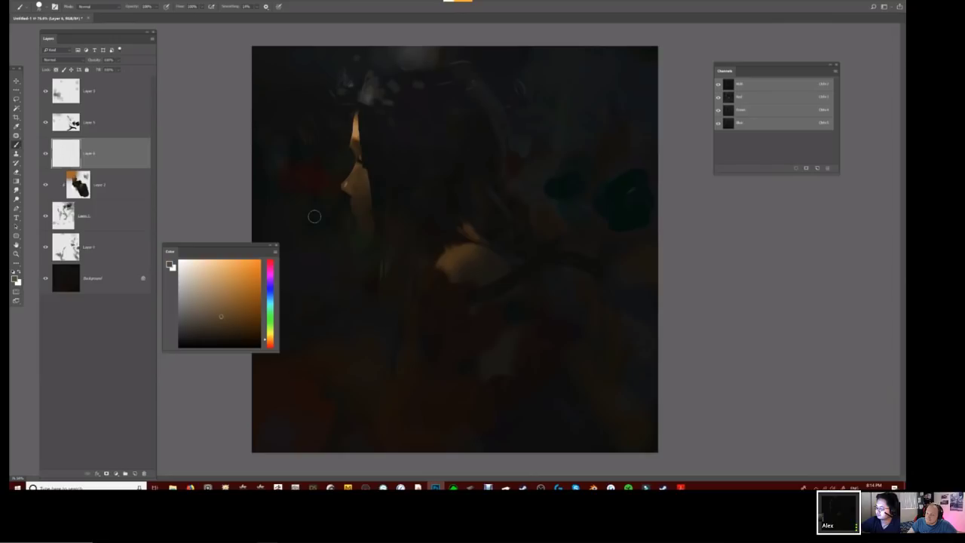
{"action": "left_click_drag", "start_coordinate": [265, 340], "coordinate": [265, 337]}
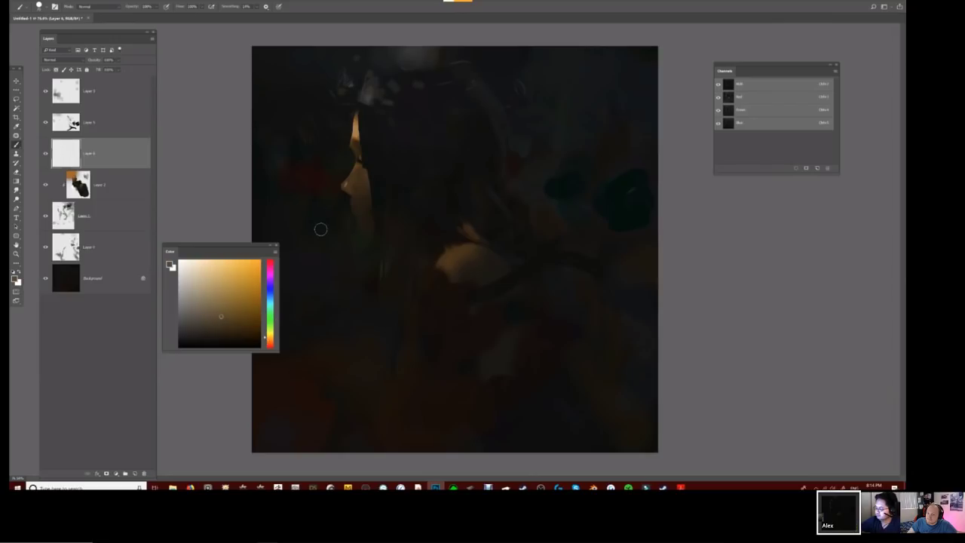
{"action": "left_click_drag", "start_coordinate": [320, 229], "coordinate": [360, 179]}
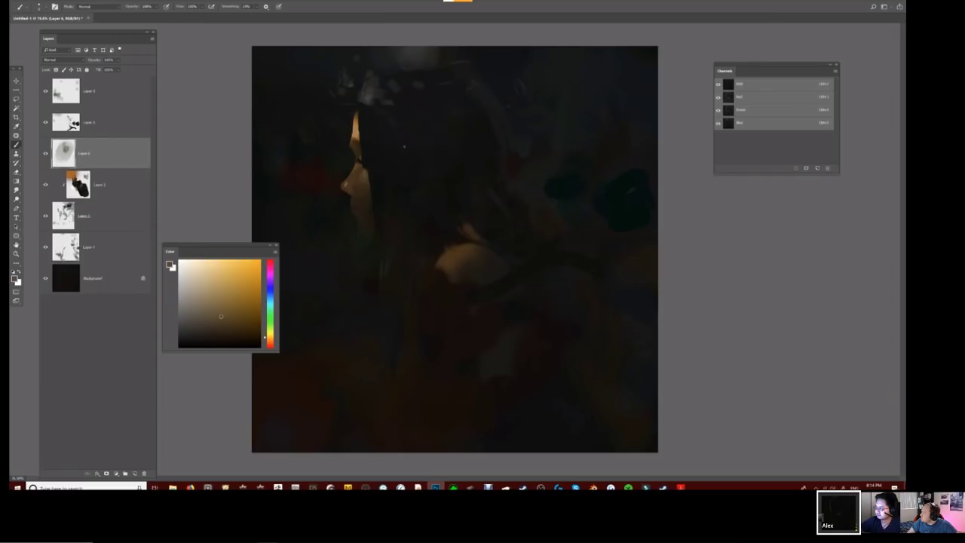
{"action": "key", "text": "ctrl+z"}
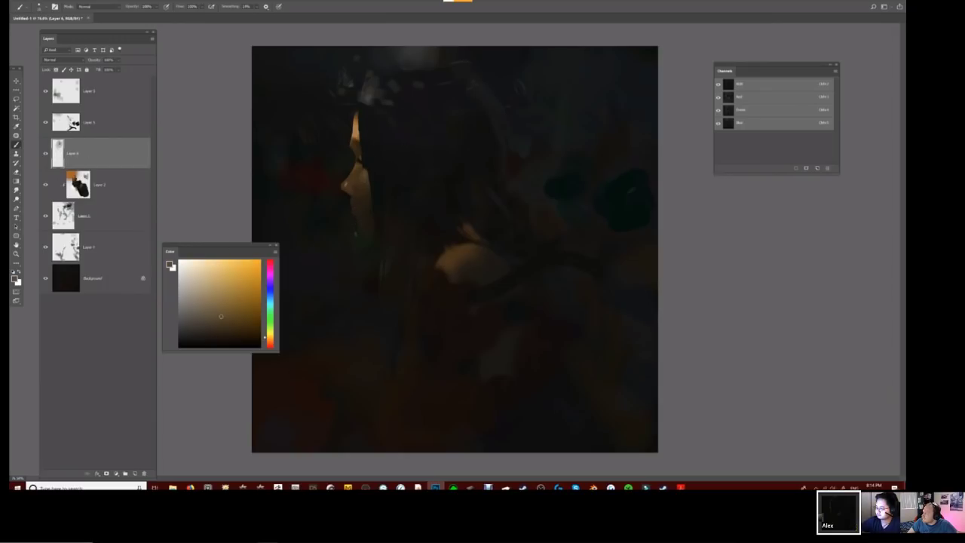
{"action": "key", "text": "ctrl+shift+z"}
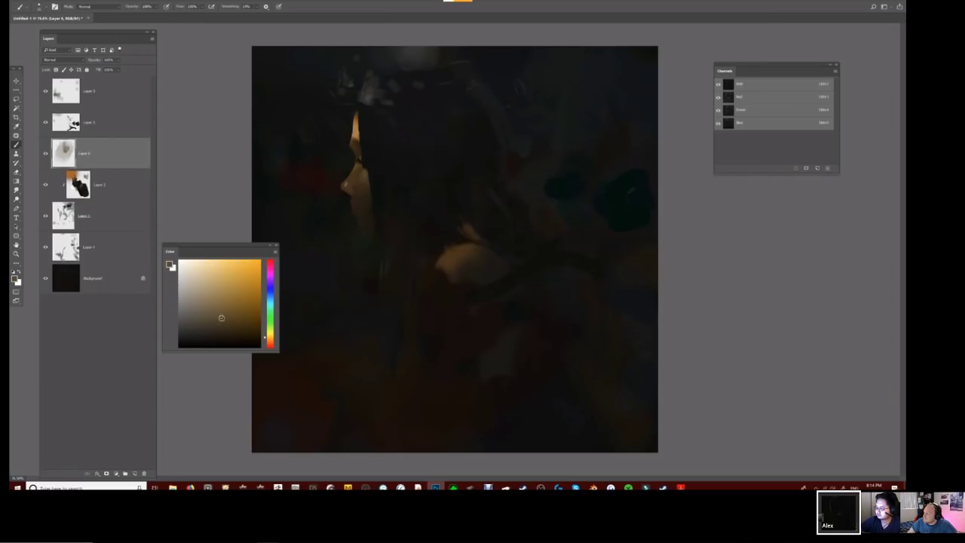
Refine the lower face with a dark brown and flip the canvas horizontally.
{"action": "left_click", "coordinate": [291, 246], "text": "alt"}
{"action": "key", "text": "ctrl+1"}
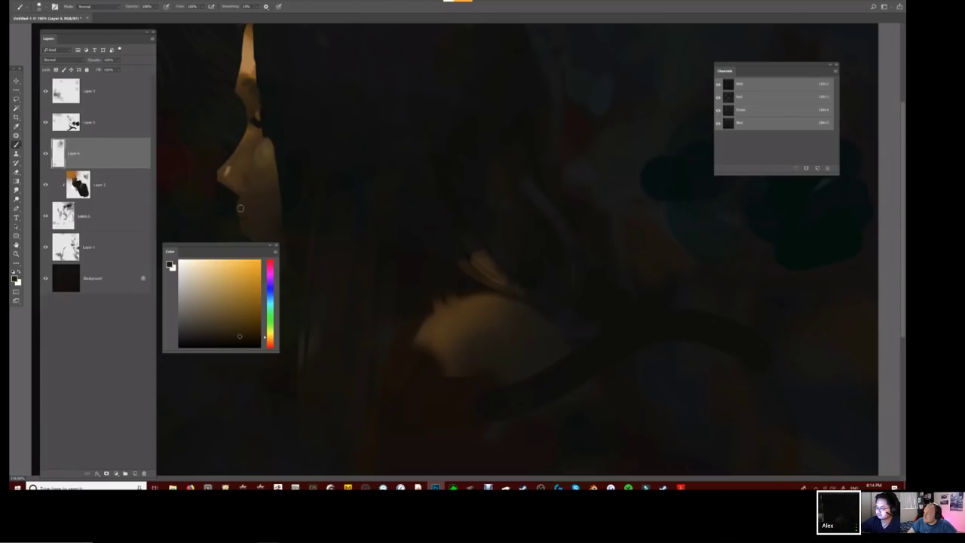
{"action": "key", "text": "ctrl+0"}
{"action": "key", "text": "ctrl+shift+h"}
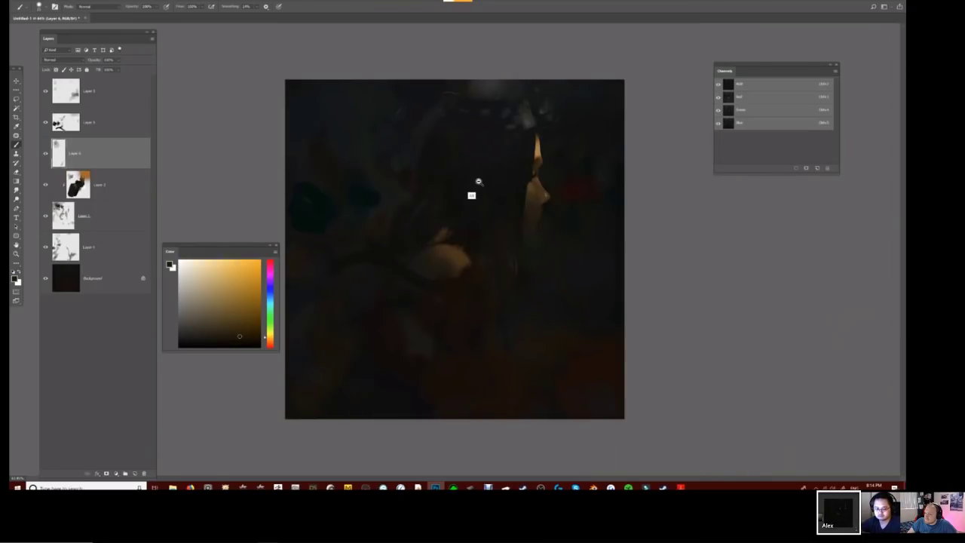
{"action": "scroll", "coordinate": [473, 188], "scroll_direction": "up", "scroll_amount": 1}
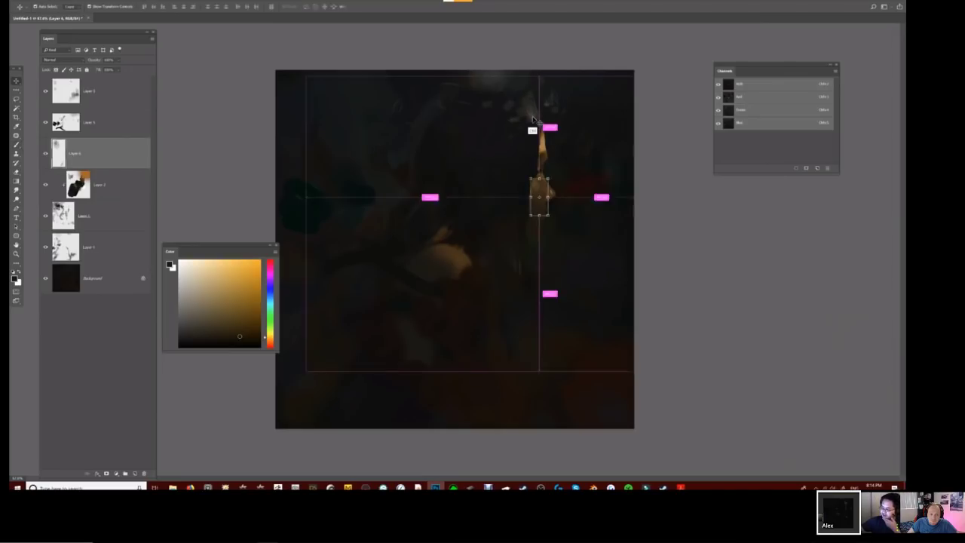
Erase part of the topmost layer's paint over the hair beside the forehead.
{"action": "left_click", "coordinate": [519, 128], "text": "ctrl"}
{"action": "key", "text": "e"}
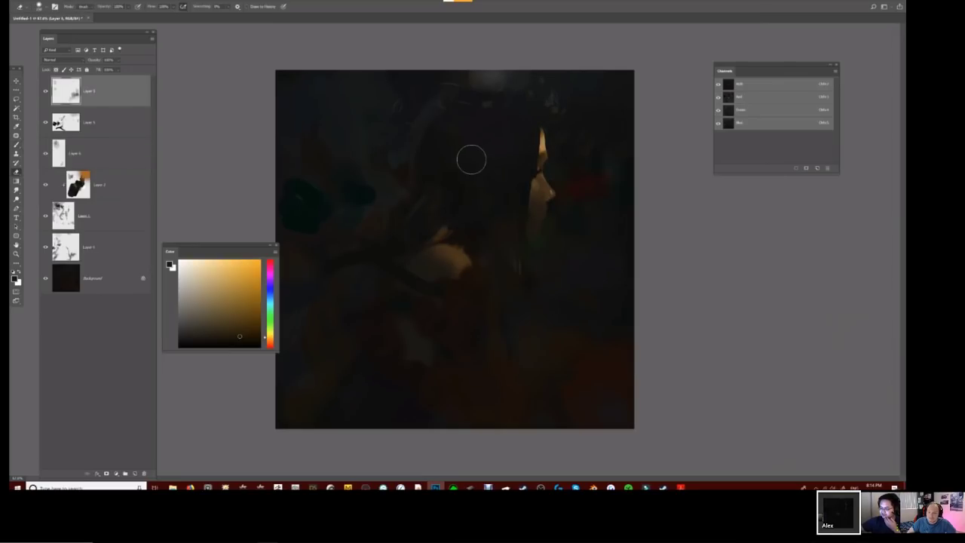
{"action": "mouse_move", "coordinate": [498, 134]}
{"action": "left_mouse_down"}
{"action": "mouse_move", "coordinate": [513, 123]}
{"action": "mouse_move", "coordinate": [533, 128]}
{"action": "left_mouse_up"}
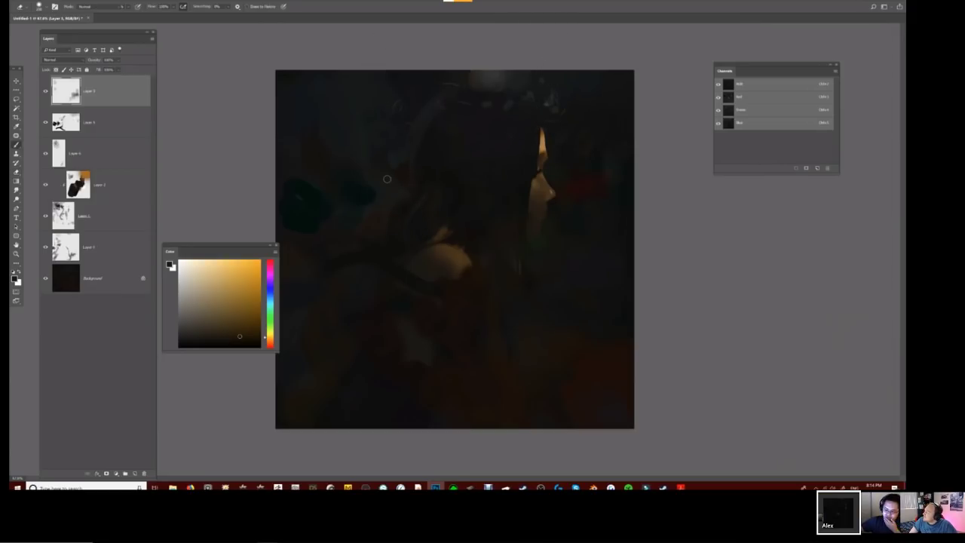
Paint a dark ochre patch into the background behind the hair with an enlarged brush, and flip the canvas horizontally.
{"action": "key", "text": "b"}
{"action": "key", "text": "bracketright"}
{"action": "key", "text": "bracketright"}
{"action": "key", "text": "bracketright"}
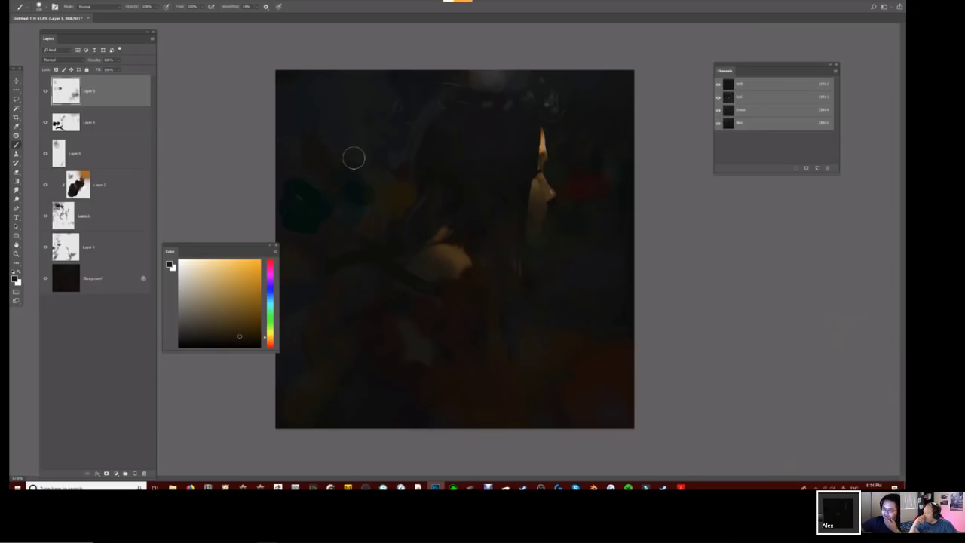
{"action": "key", "text": "ctrl+shift+h"}
{"action": "key", "text": "ctrl+minus"}
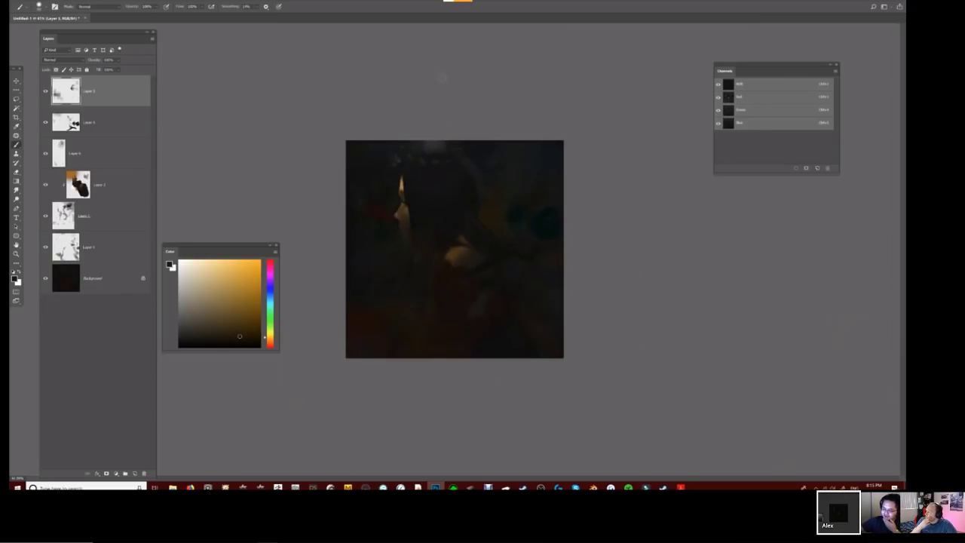
{"action": "key", "text": "ctrl+plus"}
{"action": "key", "text": "ctrl+plus"}
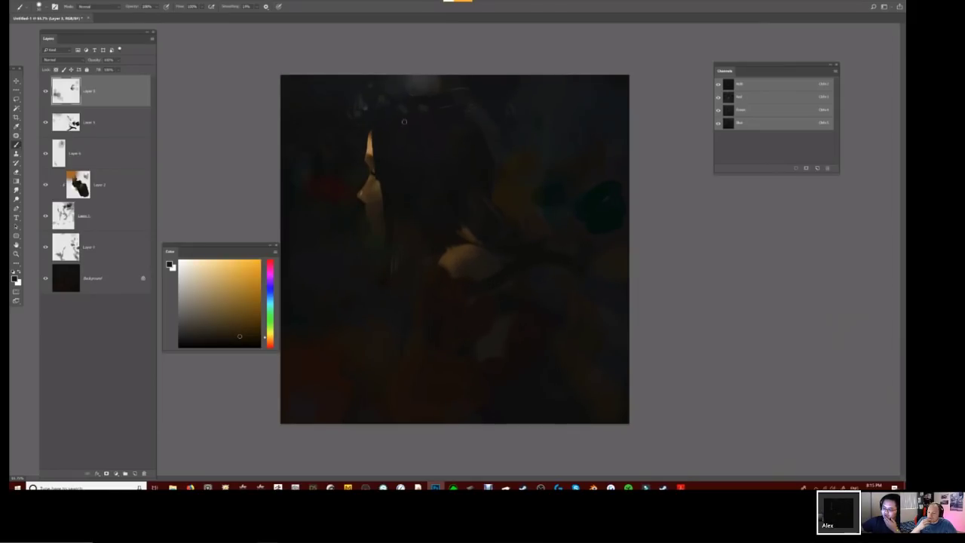
Darken the crown of the head and the hair with sampled near-black and dark reddish-brown colours.
{"action": "left_click", "coordinate": [439, 92], "text": "alt"}
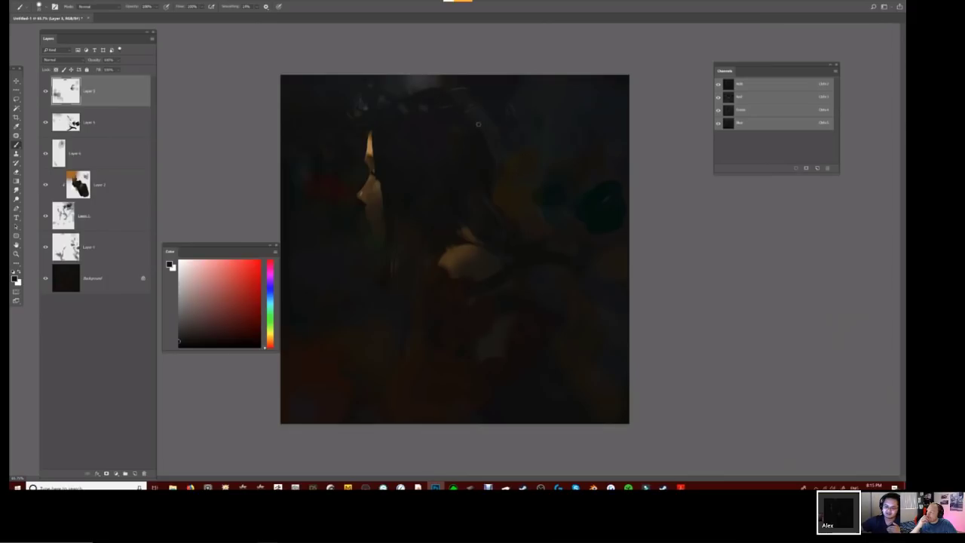
{"action": "left_click", "coordinate": [438, 241], "text": "alt"}
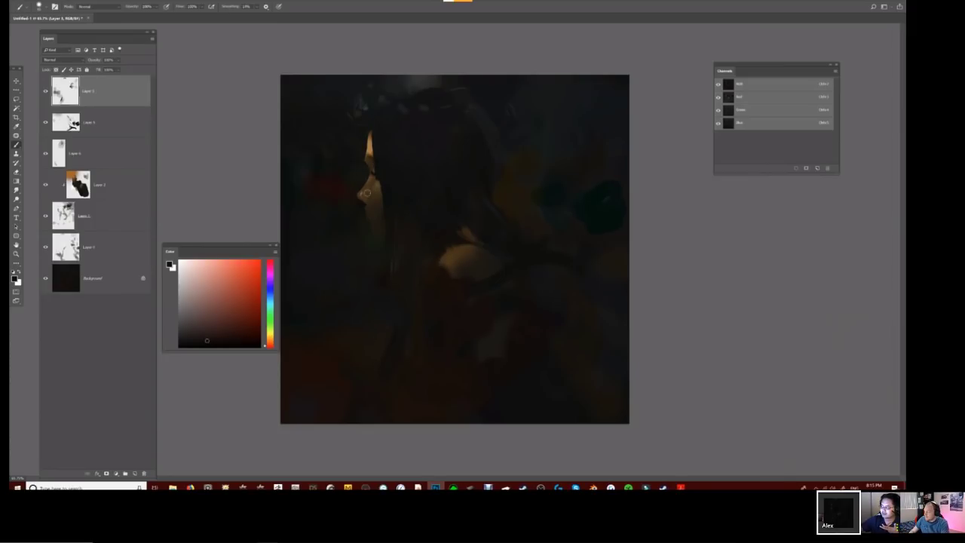
{"action": "mouse_move", "coordinate": [435, 157]}
{"action": "left_mouse_down"}
{"action": "mouse_move", "coordinate": [403, 157]}
{"action": "mouse_move", "coordinate": [457, 145]}
{"action": "left_mouse_up"}
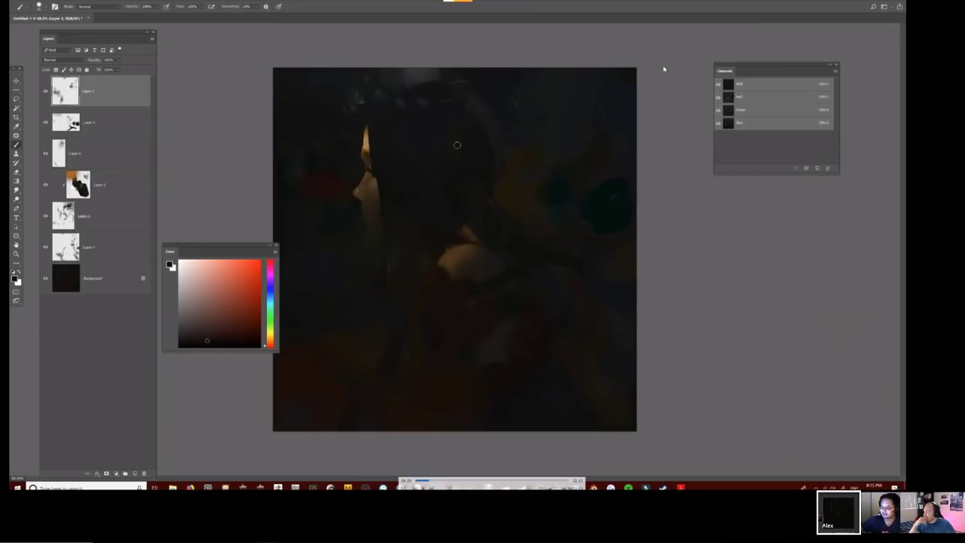
Blend the background behind the hair with a sampled dark brown and a large brush, and flip the canvas horizontally.
{"action": "left_click", "coordinate": [488, 198], "text": "alt"}
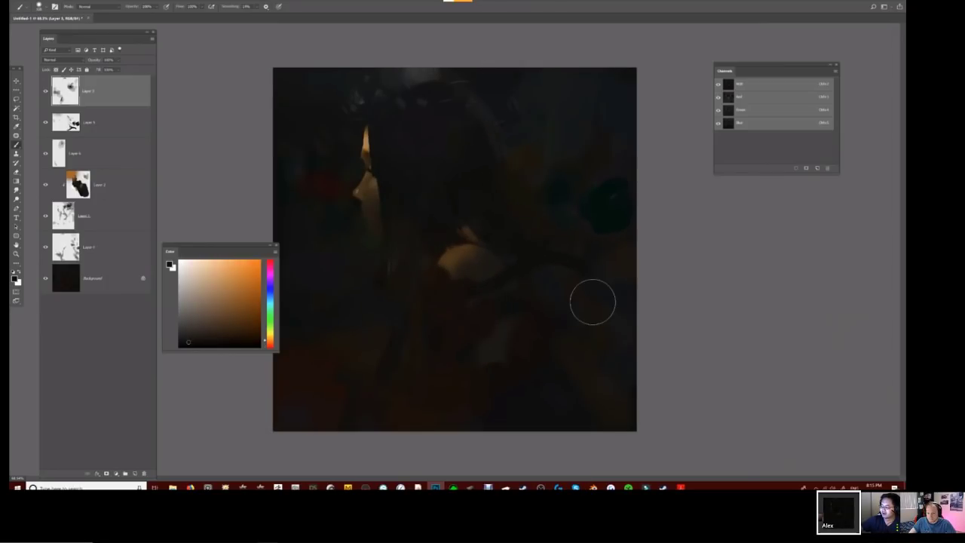
{"action": "key", "text": "h"}
{"action": "scroll", "coordinate": [538, 276], "scroll_direction": "down", "scroll_amount": 2}
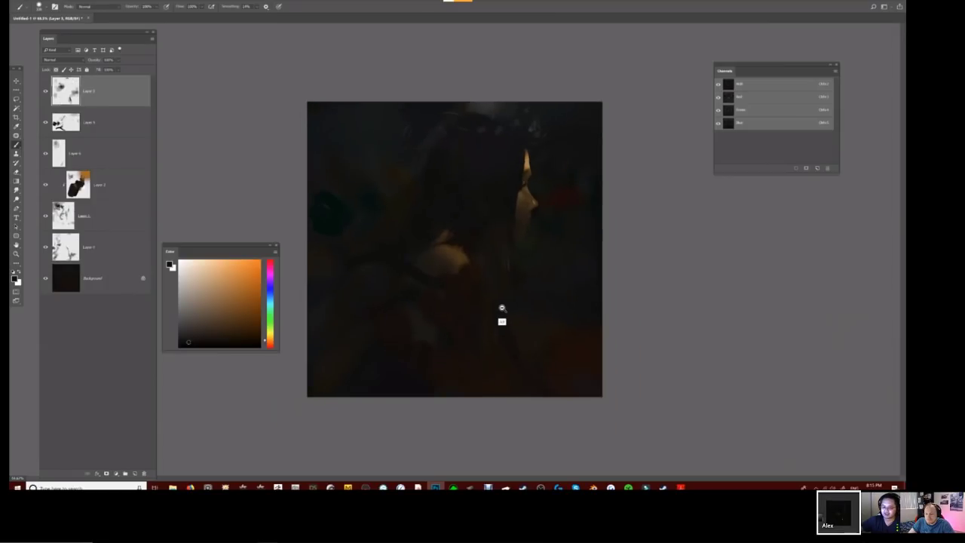
{"action": "scroll", "coordinate": [502, 317], "scroll_direction": "up", "scroll_amount": 1}
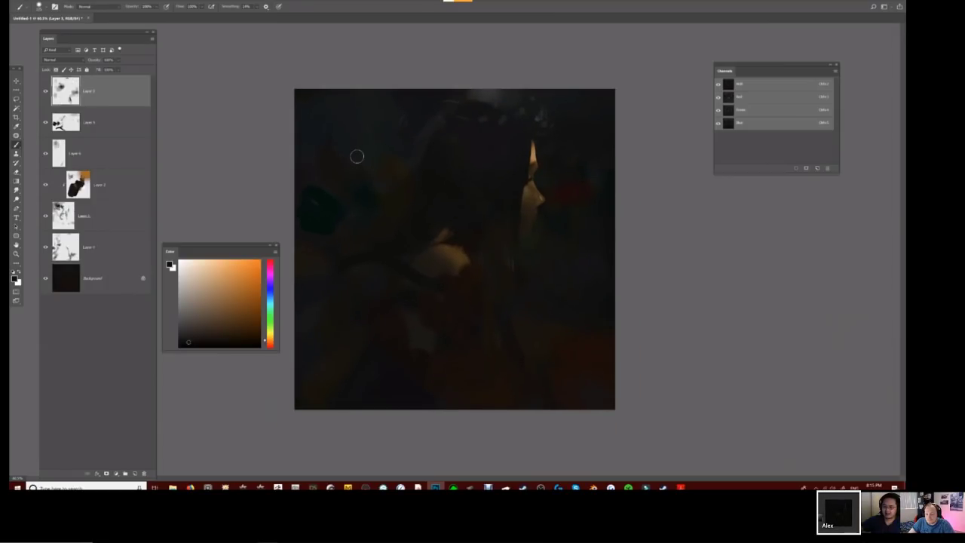
Deepen the shadow between the hair and the shoulder with a dark saturated orange-brown.
{"action": "left_click", "coordinate": [250, 340]}
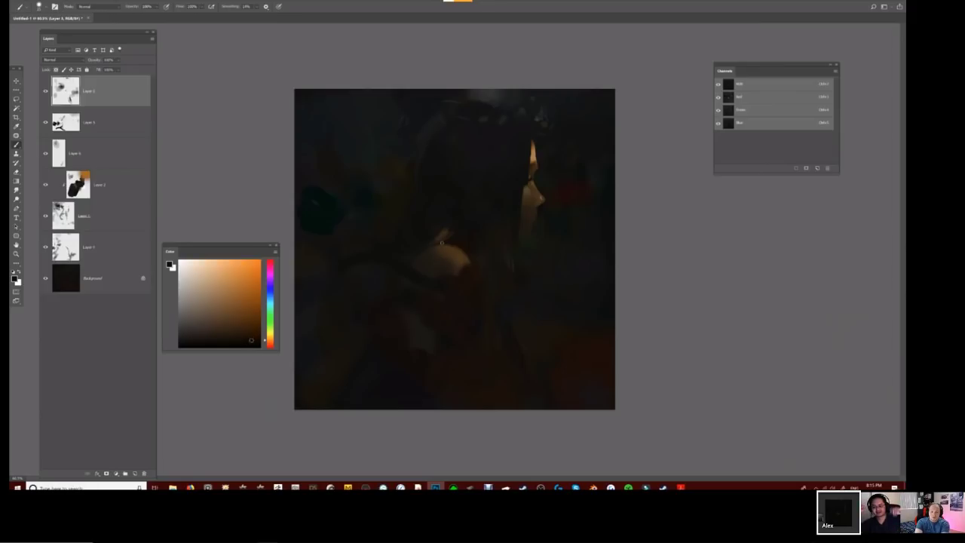
{"action": "left_click", "coordinate": [251, 344]}
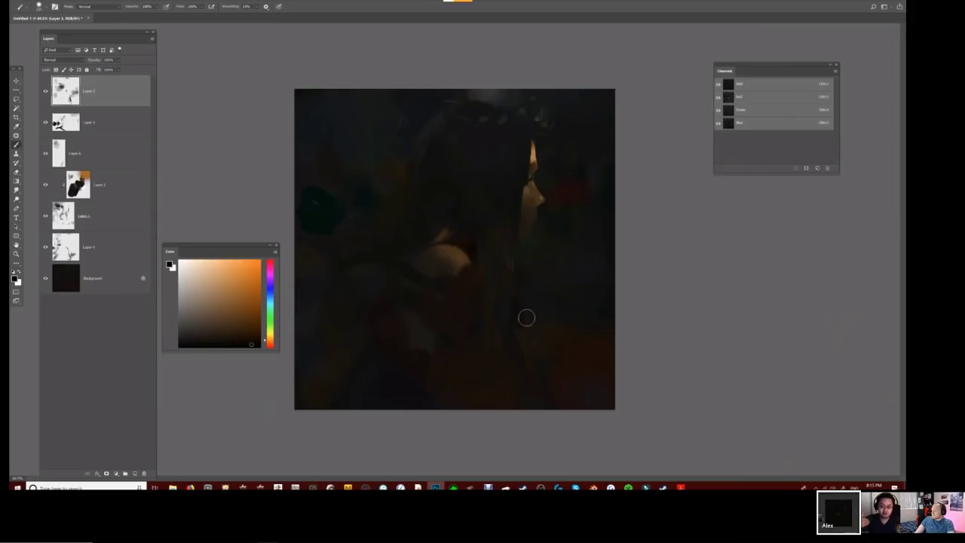
Try a near-black stroke along the lower hair in front of the chest.
{"action": "mouse_move", "coordinate": [526, 319]}
{"action": "left_mouse_down"}
{"action": "mouse_move", "coordinate": [537, 378]}
{"action": "mouse_move", "coordinate": [538, 351]}
{"action": "left_mouse_up"}
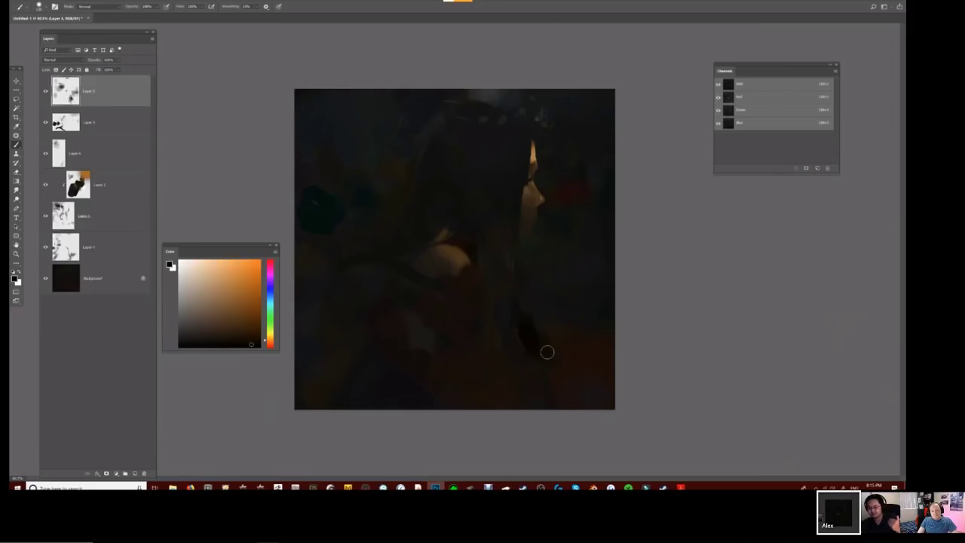
{"action": "key", "text": "h"}
{"action": "key", "text": "h"}
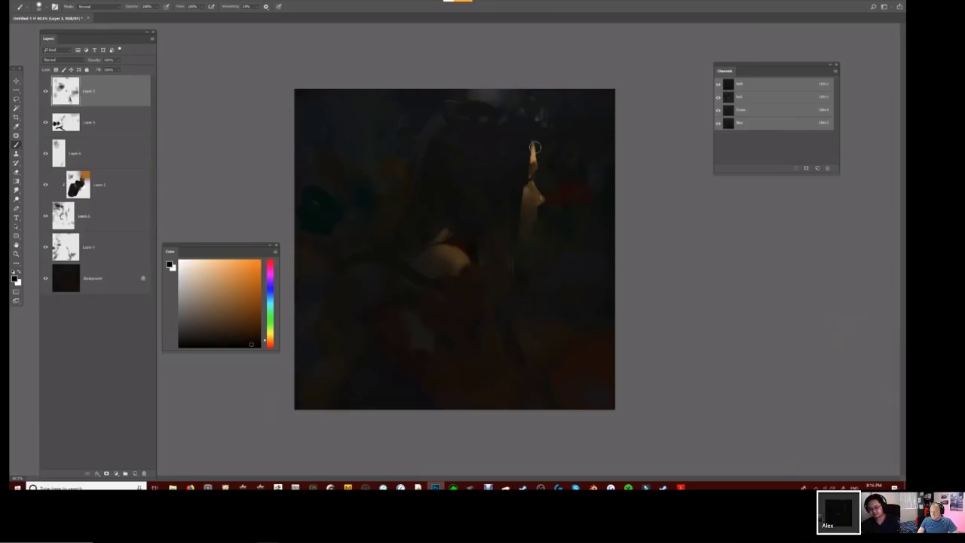
Skip ahead in the recording to a more developed stage of the portrait.
{"action": "scroll", "coordinate": [517, 126], "scroll_direction": "up", "scroll_amount": 1}
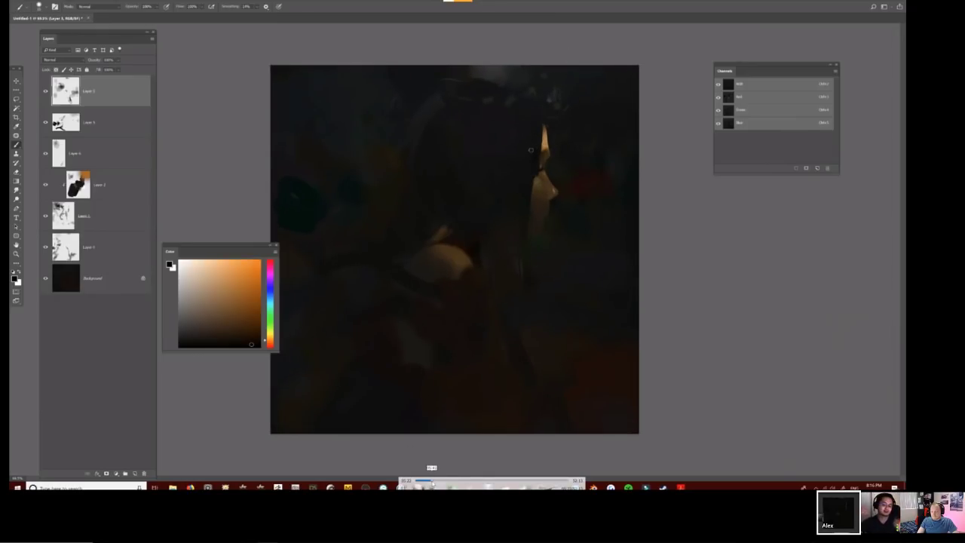
{"action": "left_click_drag", "start_coordinate": [431, 483], "coordinate": [471, 480]}
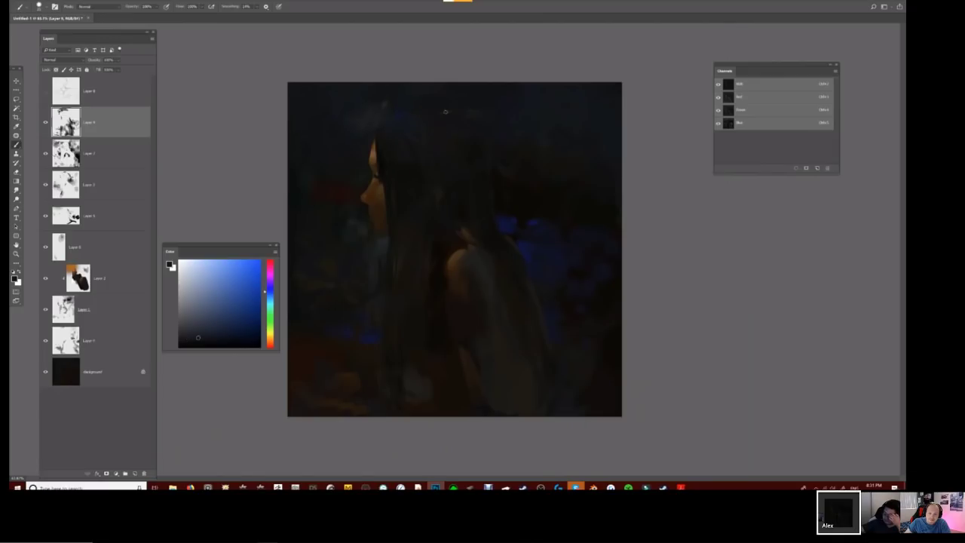
Touch up the crown of the hair with a sampled dark tone and paint a saturated blue rim along the back.
{"action": "left_click", "coordinate": [414, 115], "text": "alt"}
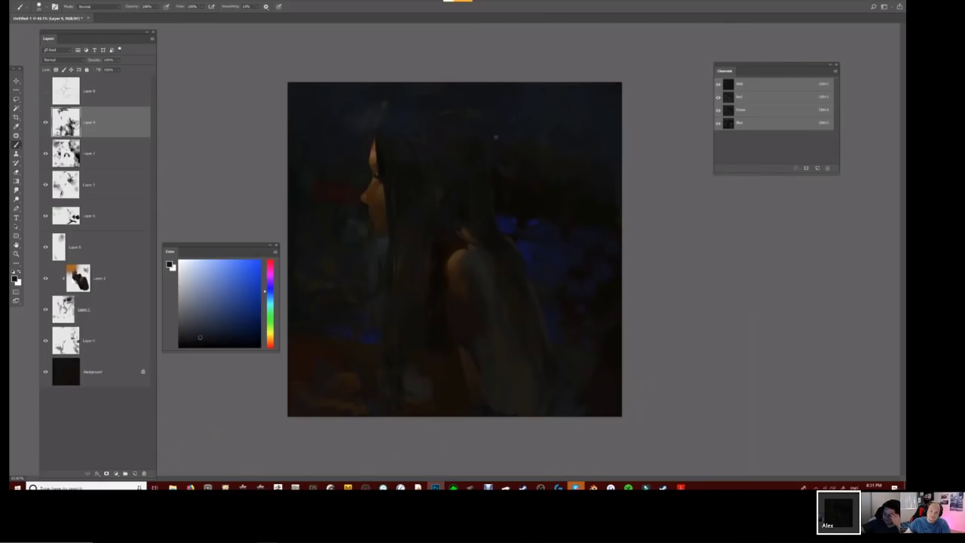
{"action": "left_click", "coordinate": [532, 224], "text": "alt"}
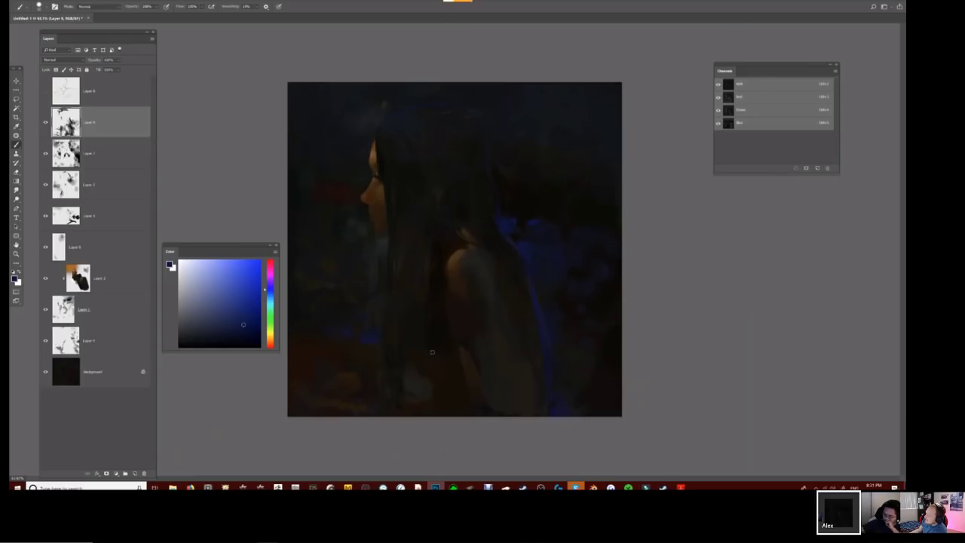
Paint a hand resting on the upper arm with a brown sampled from the shoulder, and flip the canvas horizontally.
{"action": "left_click", "coordinate": [456, 255], "text": "alt"}
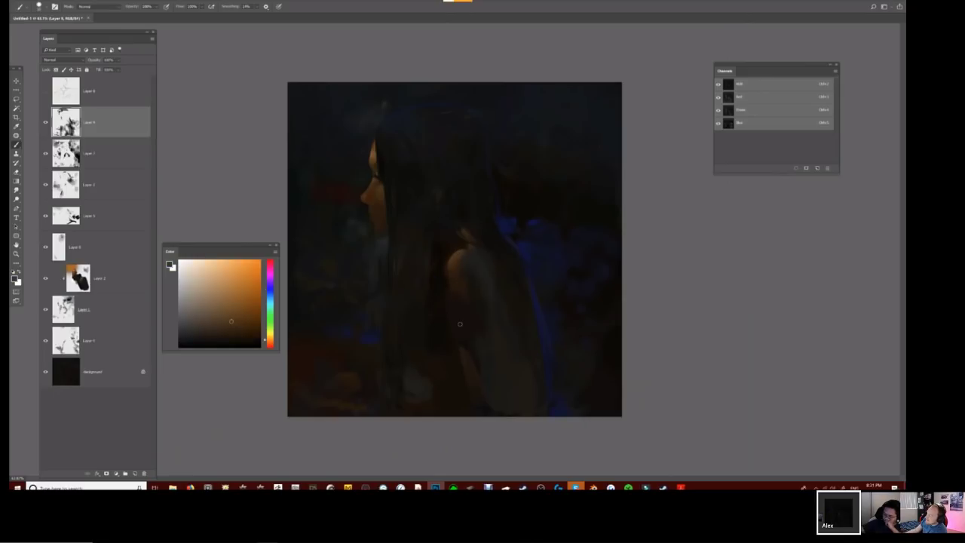
{"action": "mouse_move", "coordinate": [451, 339]}
{"action": "left_mouse_down"}
{"action": "mouse_move", "coordinate": [465, 323]}
{"action": "mouse_move", "coordinate": [460, 341]}
{"action": "mouse_move", "coordinate": [471, 332]}
{"action": "mouse_move", "coordinate": [449, 356]}
{"action": "mouse_move", "coordinate": [455, 363]}
{"action": "left_mouse_up"}
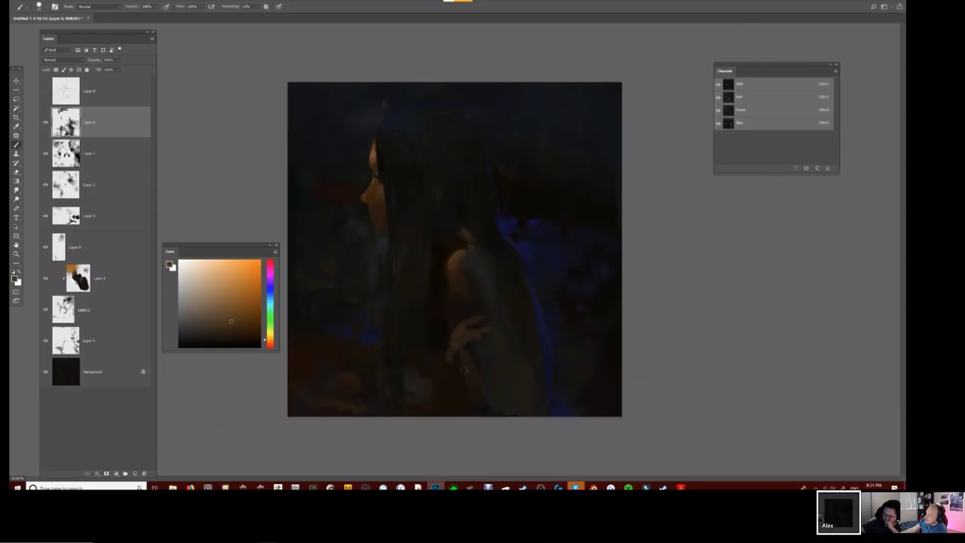
{"action": "key", "text": "h"}
{"action": "scroll", "coordinate": [442, 319], "scroll_direction": "down", "scroll_amount": 1}
{"action": "scroll", "coordinate": [430, 323], "scroll_direction": "up", "scroll_amount": 2}
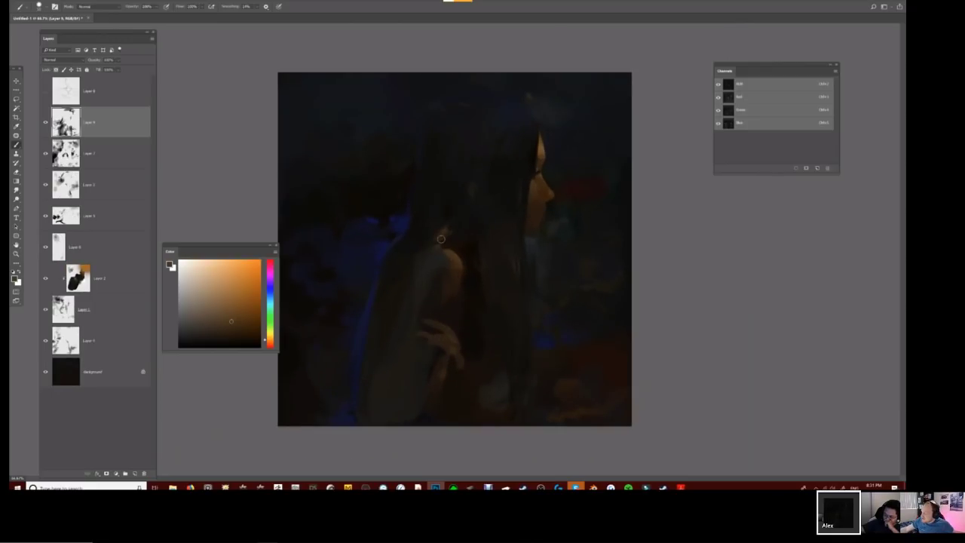
Darken the background behind the hair and in its upper corner with sampled near-black and dark brown tones.
{"action": "left_click", "coordinate": [429, 124], "text": "alt"}
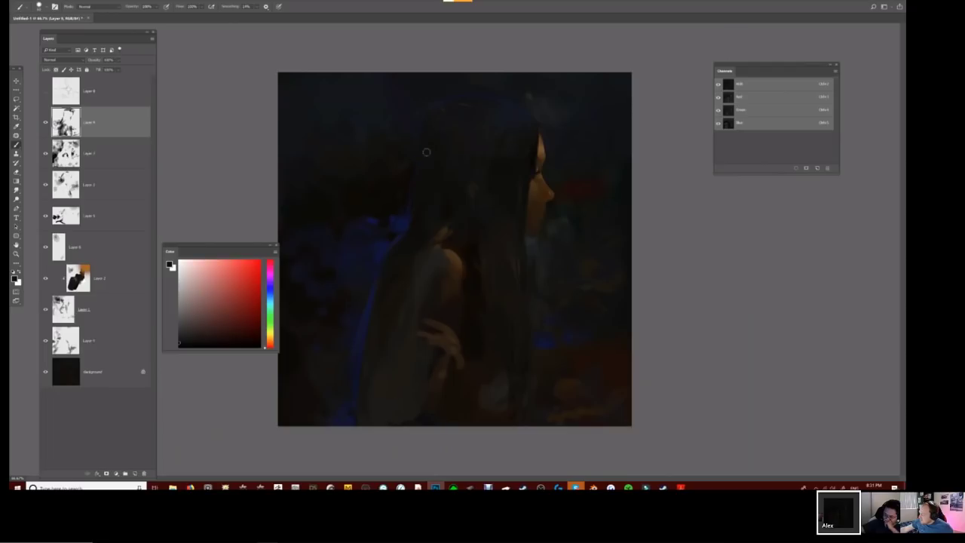
{"action": "left_click", "coordinate": [400, 198], "text": "alt"}
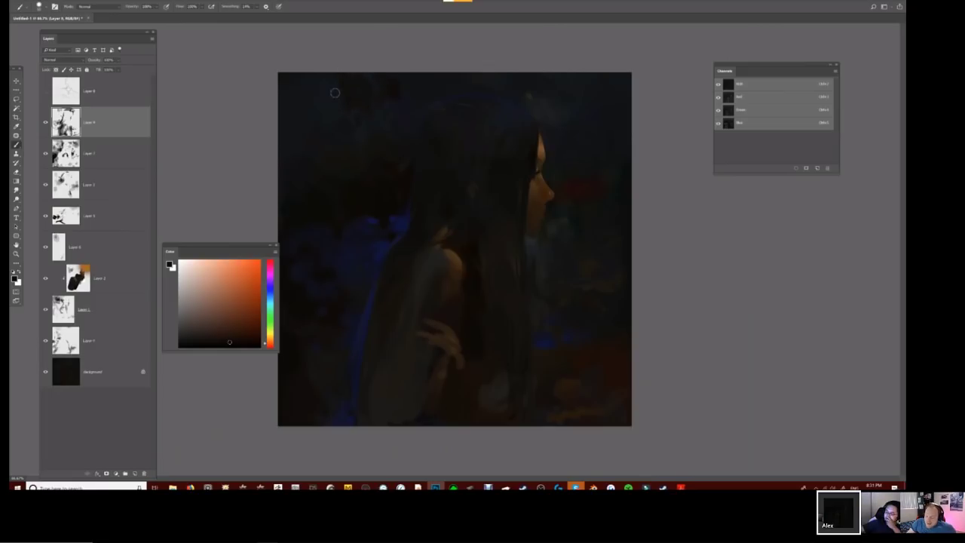
{"action": "mouse_move", "coordinate": [296, 95]}
{"action": "left_mouse_down"}
{"action": "mouse_move", "coordinate": [278, 135]}
{"action": "mouse_move", "coordinate": [306, 76]}
{"action": "mouse_move", "coordinate": [334, 78]}
{"action": "left_mouse_up"}
{"action": "scroll", "coordinate": [417, 95], "scroll_direction": "down", "scroll_amount": 2}
{"action": "scroll", "coordinate": [409, 280], "scroll_direction": "up", "scroll_amount": 3}
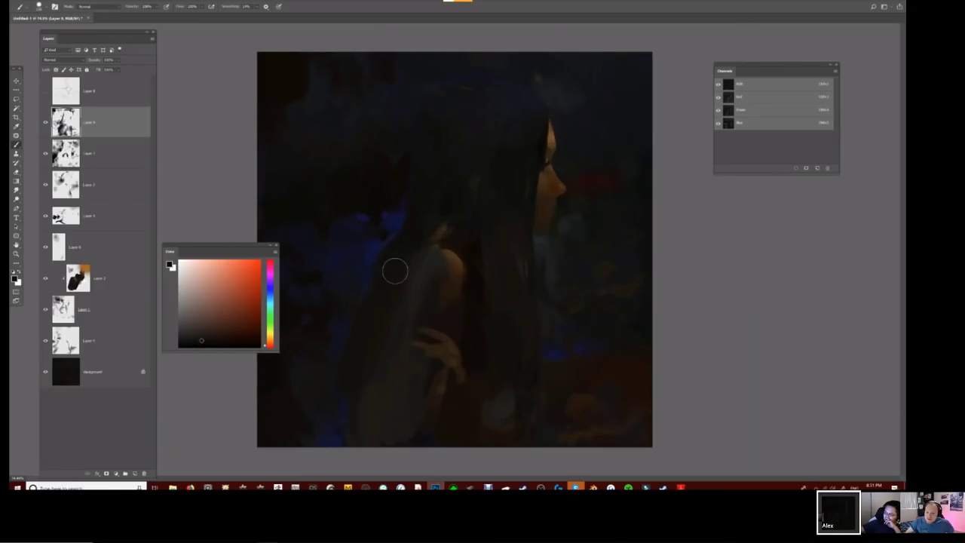
Cover the blue rim along the back with a dark olive-grey sampled from the figure, and check the whole composition.
{"action": "left_click", "coordinate": [404, 266], "text": "alt"}
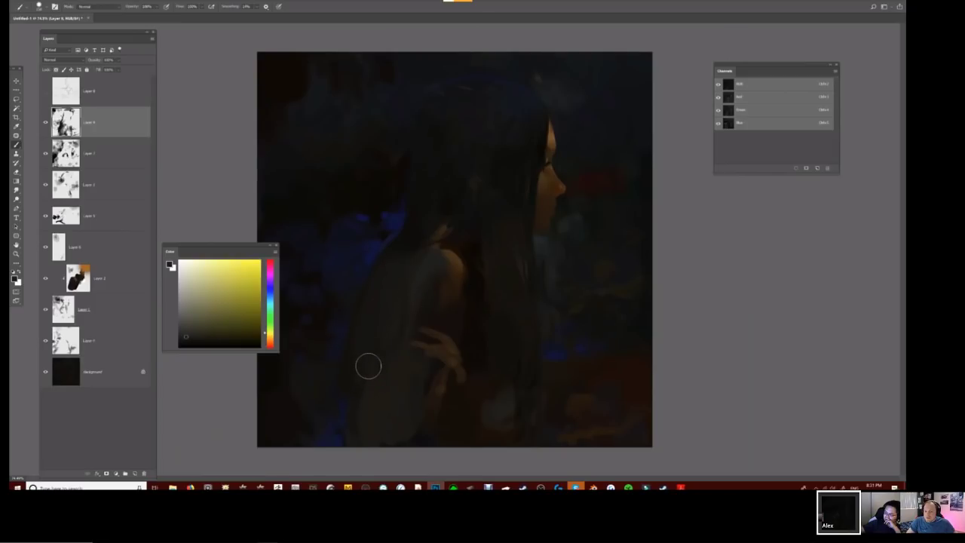
{"action": "scroll", "coordinate": [517, 132], "scroll_direction": "down", "scroll_amount": 1}
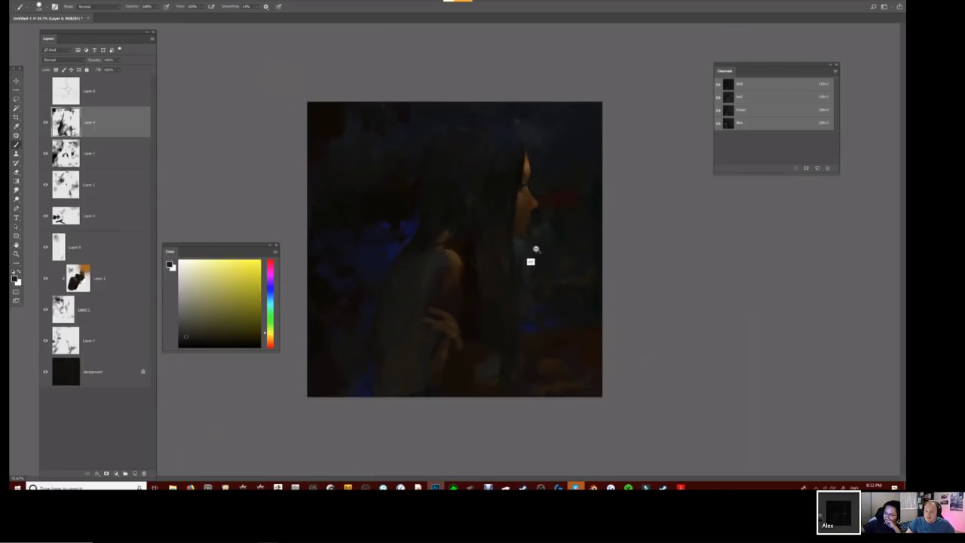
{"action": "scroll", "coordinate": [528, 241], "scroll_direction": "down", "scroll_amount": 2}
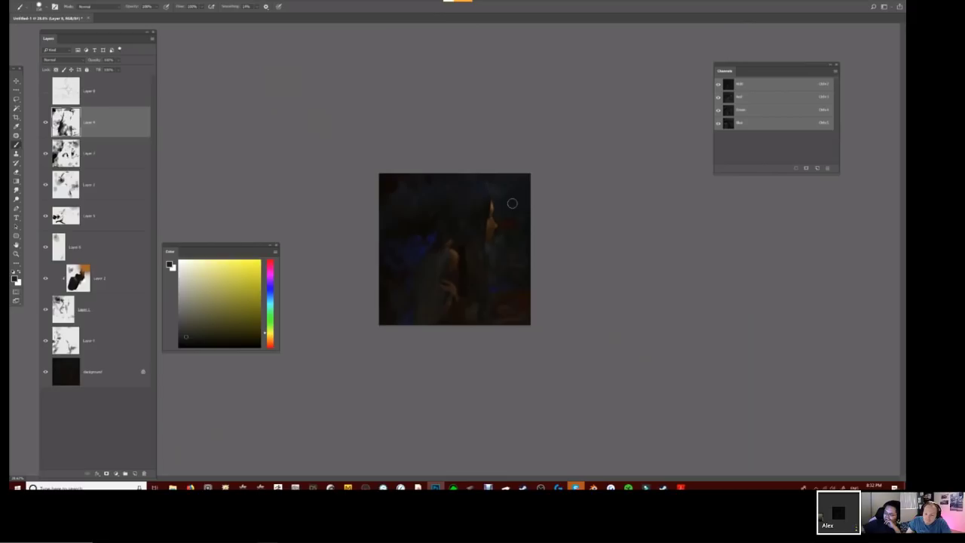
{"action": "scroll", "coordinate": [482, 211], "scroll_direction": "up", "scroll_amount": 2}
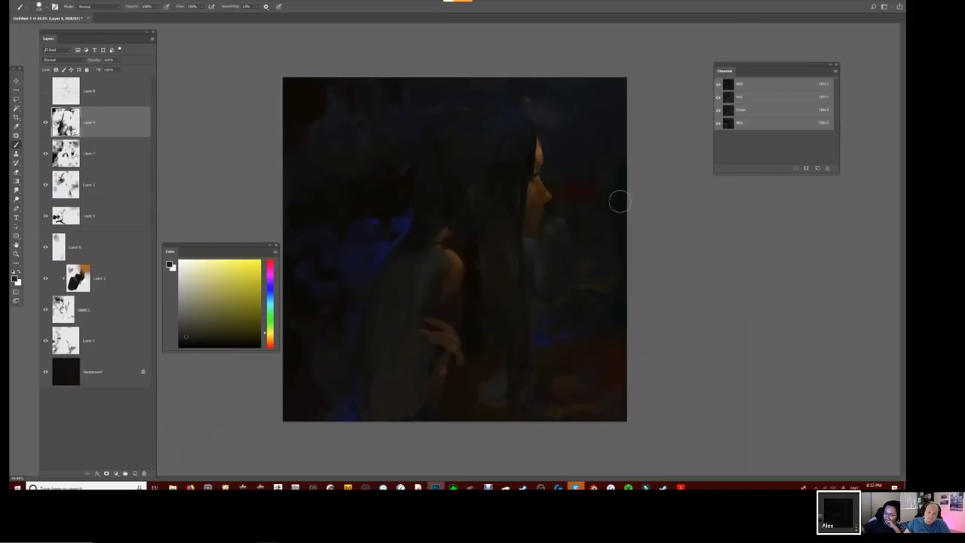
{"action": "scroll", "coordinate": [555, 91], "scroll_direction": "up", "scroll_amount": 1}
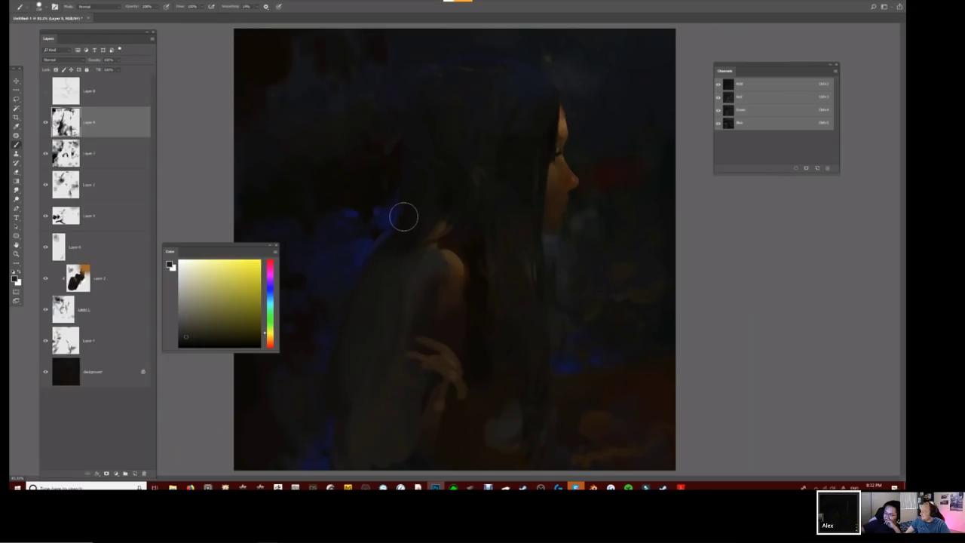
Dab dark yellow-orange light spots into the background in front of the neck and chest with a smaller brush.
{"action": "left_click", "coordinate": [379, 217], "text": "alt"}
{"action": "left_click", "coordinate": [269, 336]}
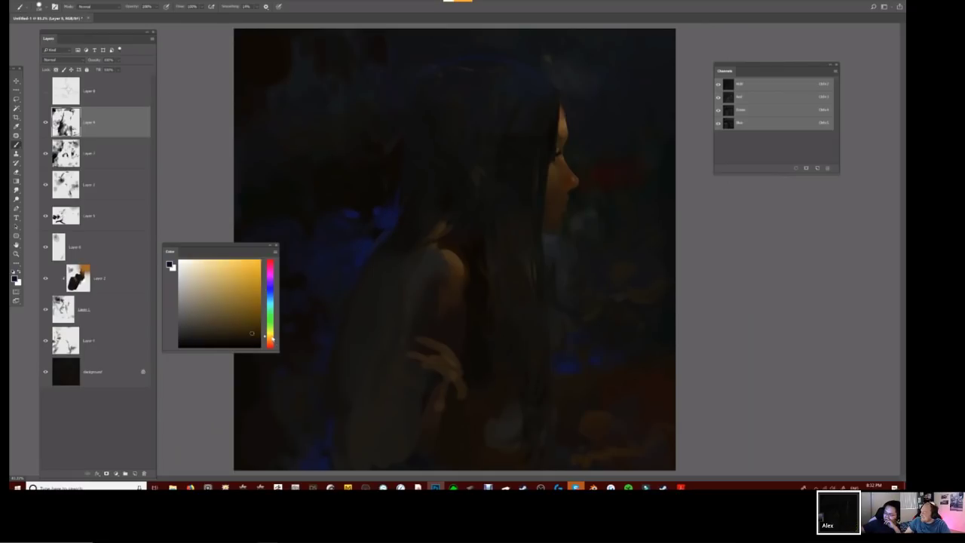
{"action": "left_click", "coordinate": [249, 331]}
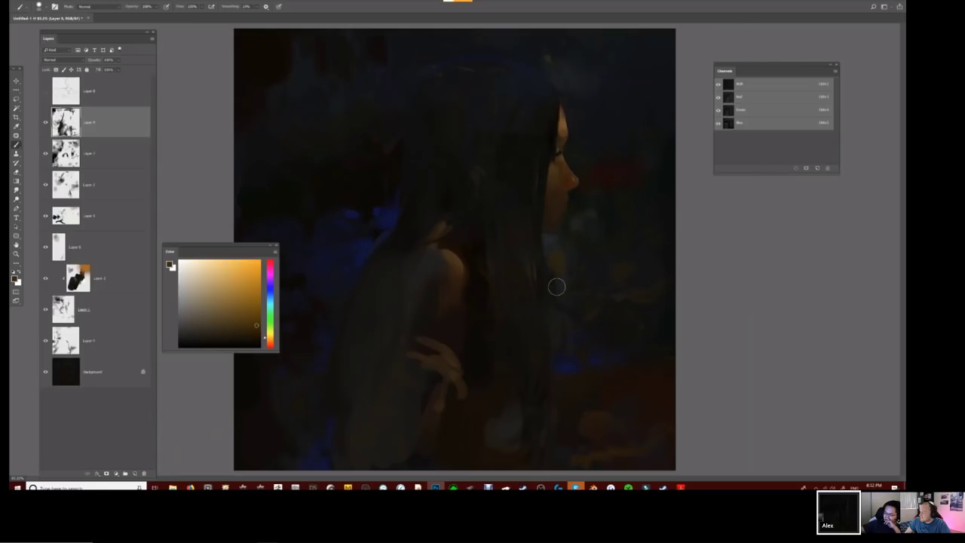
{"action": "key", "text": "bracketleft"}
{"action": "key", "text": "bracketleft"}
{"action": "key", "text": "bracketleft"}
{"action": "key", "text": "bracketleft"}
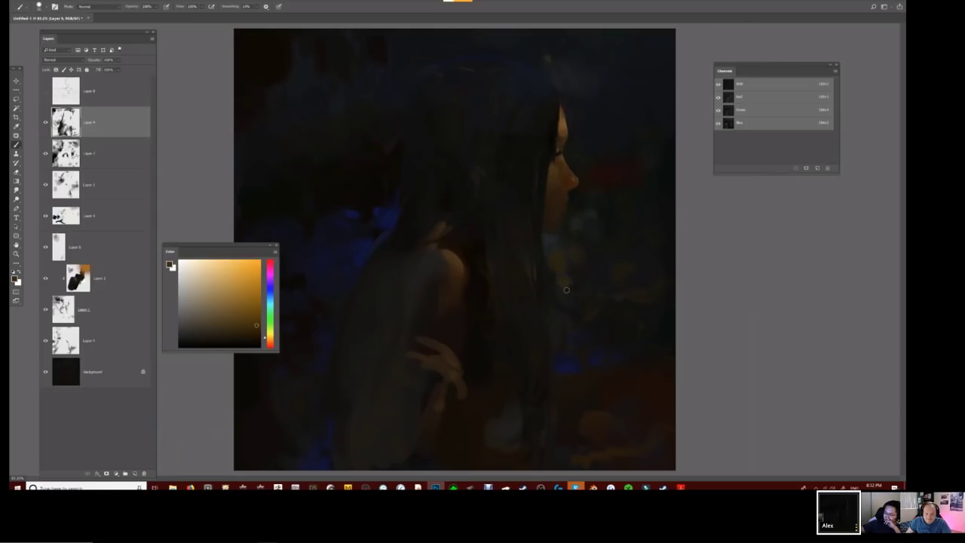
{"action": "key", "text": "ctrl+minus"}
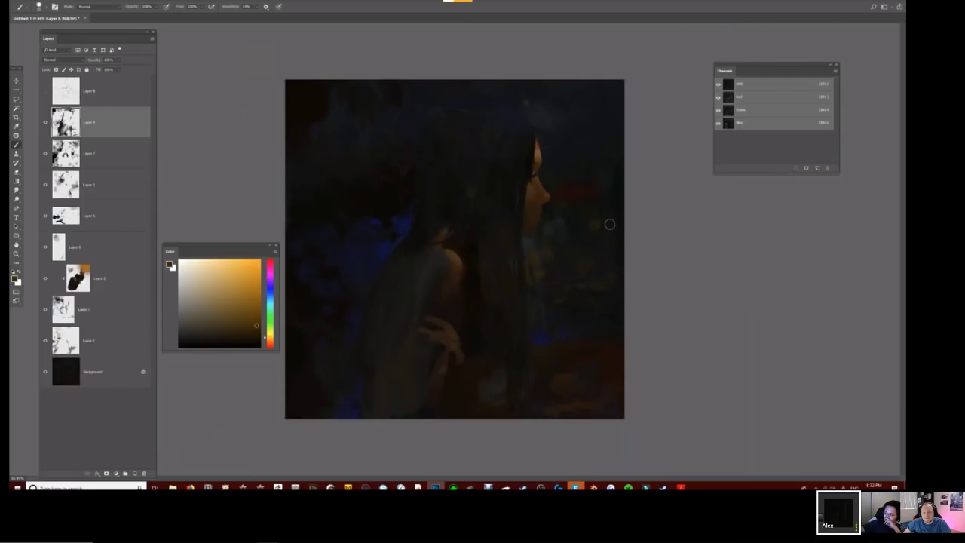
Break up the background behind the hair with strokes of sampled deep blue and near-black.
{"action": "left_click", "coordinate": [403, 223], "text": "alt"}
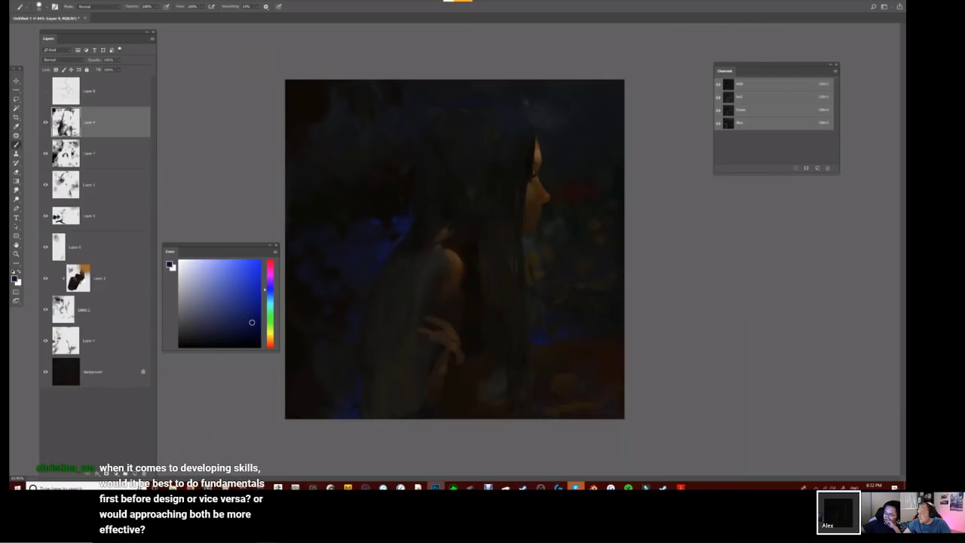
{"action": "left_click_drag", "start_coordinate": [252, 322], "coordinate": [252, 314]}
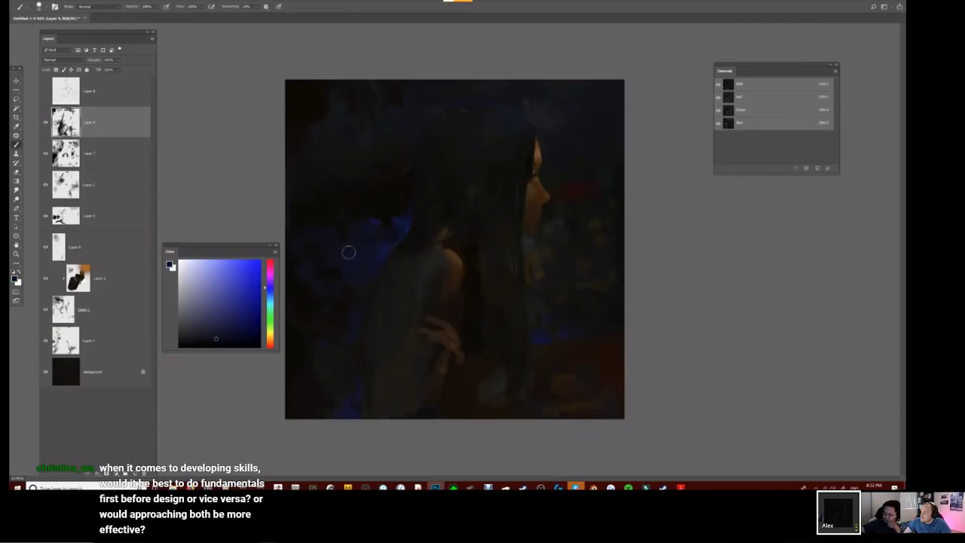
{"action": "left_click", "coordinate": [401, 223], "text": "alt"}
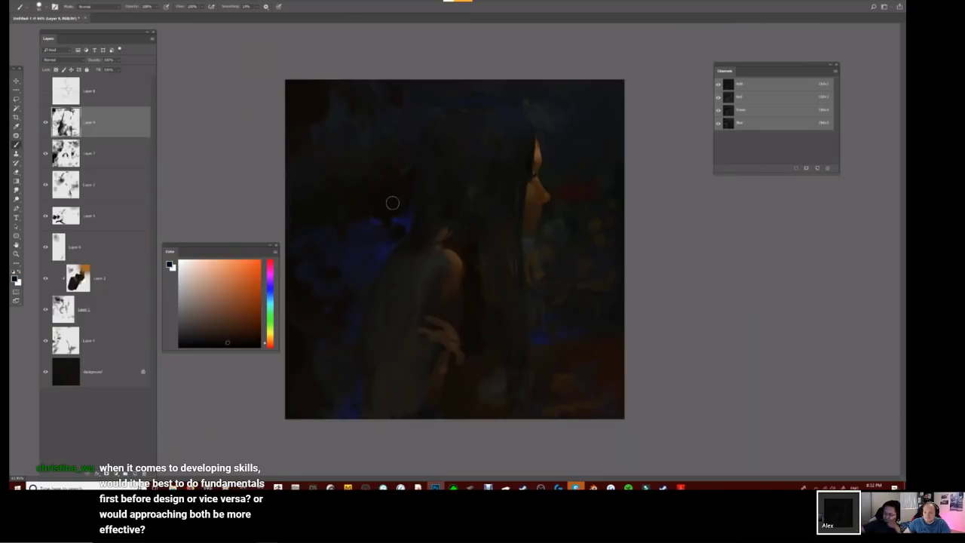
{"action": "left_click", "coordinate": [396, 207], "text": "alt"}
{"action": "left_click", "coordinate": [400, 218], "text": "alt"}
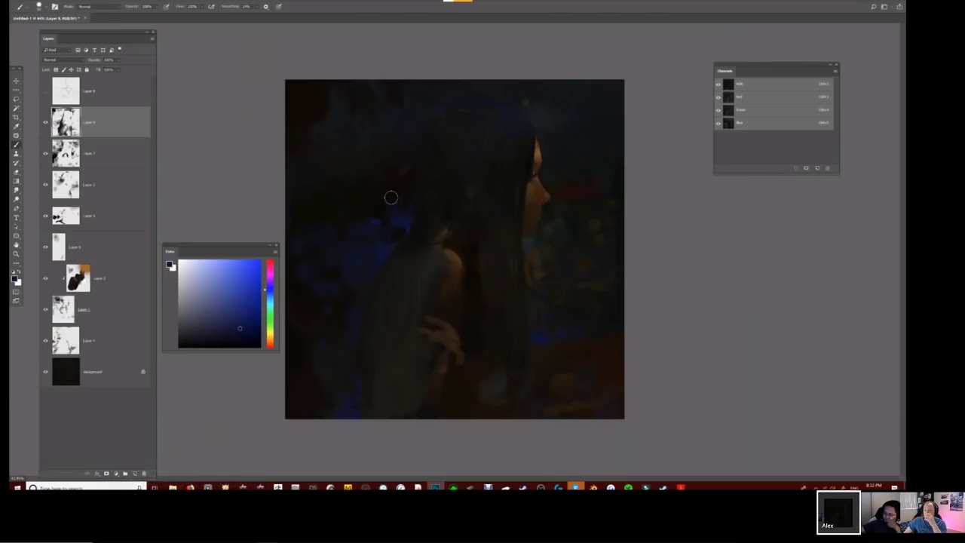
{"action": "mouse_move", "coordinate": [375, 214]}
{"action": "left_mouse_down"}
{"action": "mouse_move", "coordinate": [317, 194]}
{"action": "mouse_move", "coordinate": [341, 203]}
{"action": "mouse_move", "coordinate": [352, 191]}
{"action": "left_mouse_up"}
{"action": "left_click", "coordinate": [336, 187], "text": "alt"}
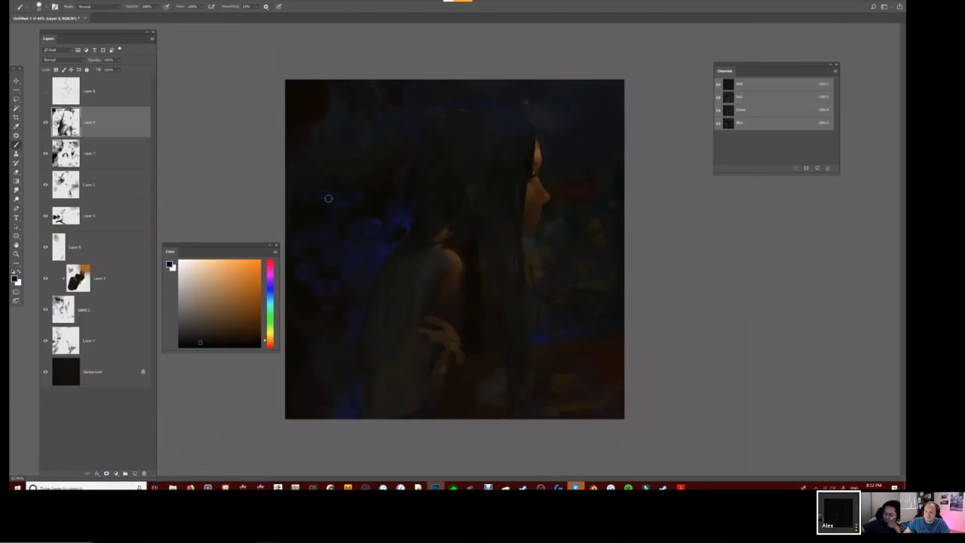
{"action": "key", "text": "ctrl+minus"}
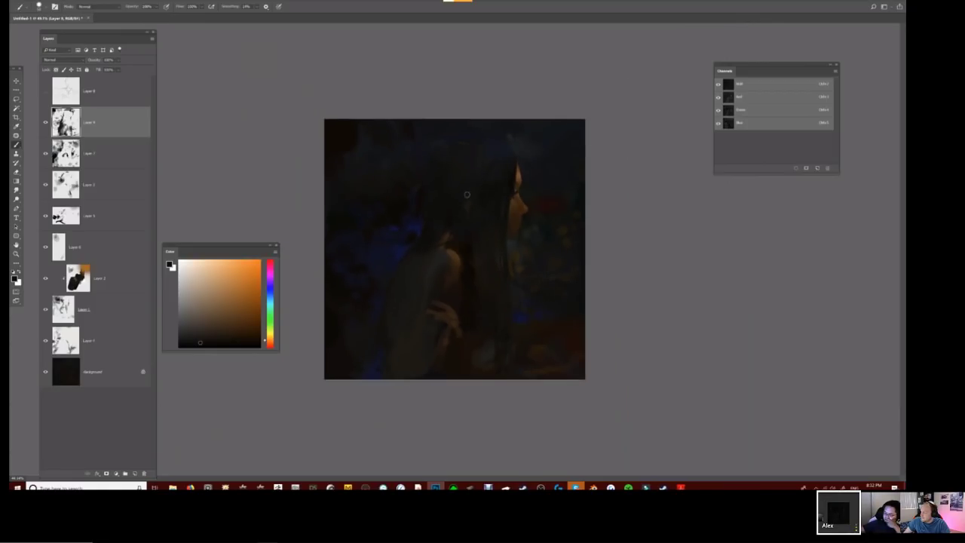
Toggle the active layer's visibility repeatedly to compare the portrait with and without its paint.
{"action": "left_click", "coordinate": [452, 255], "text": "alt"}
{"action": "left_click", "coordinate": [45, 123]}
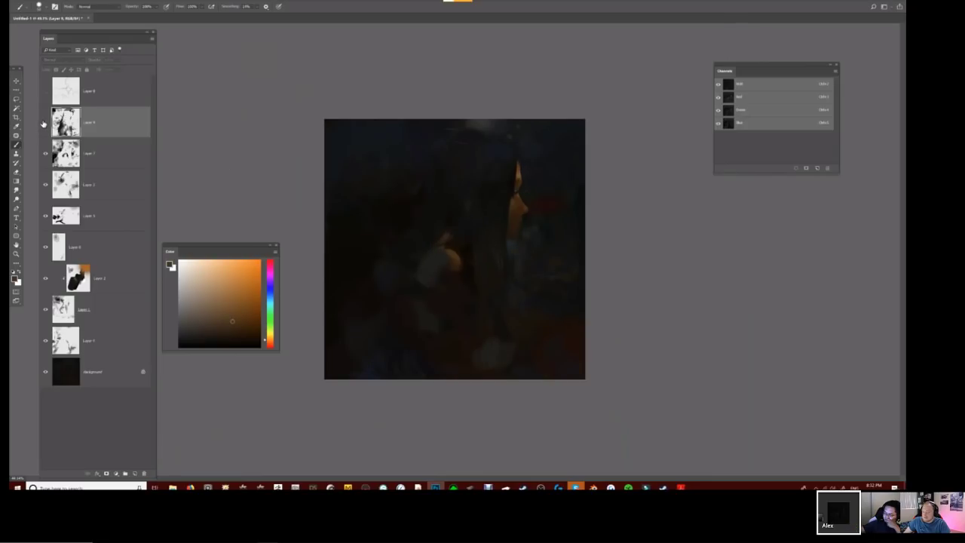
{"action": "left_click", "coordinate": [44, 123]}
{"action": "left_click", "coordinate": [42, 122]}
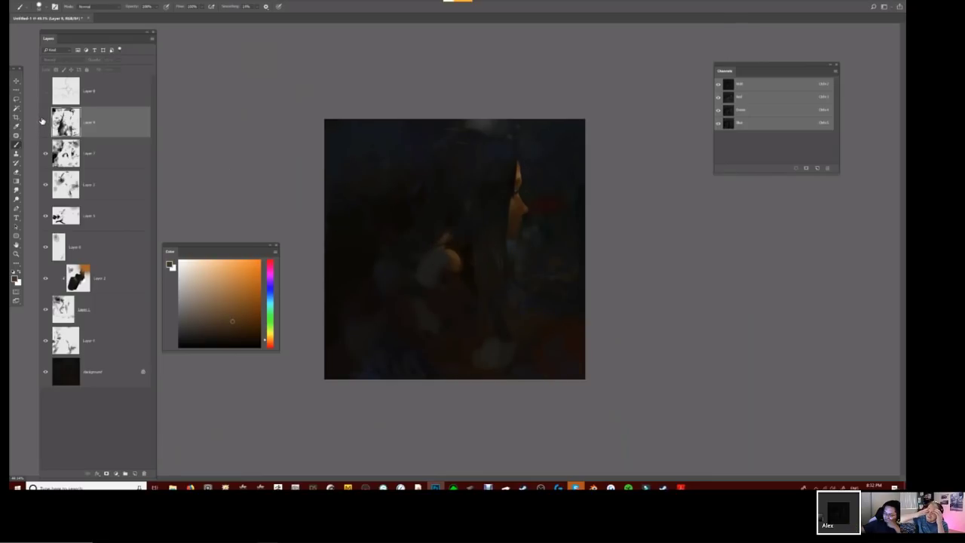
{"action": "left_click", "coordinate": [43, 122]}
{"action": "left_click", "coordinate": [43, 122]}
{"action": "left_click", "coordinate": [43, 121]}
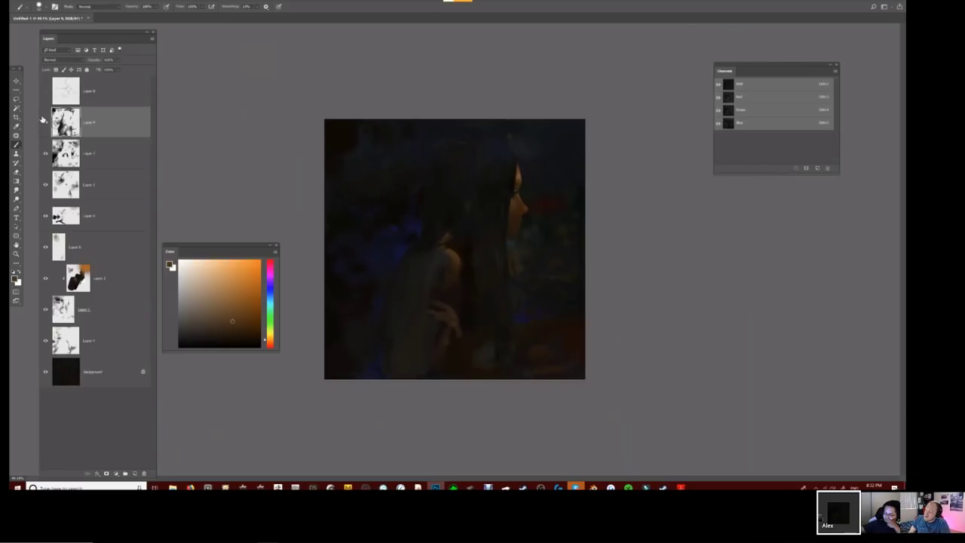
Clean up the hair at the side of the head and block in the ear with an orange-brown sampled from the nose.
{"action": "scroll", "coordinate": [538, 227], "scroll_direction": "up", "scroll_amount": 5}
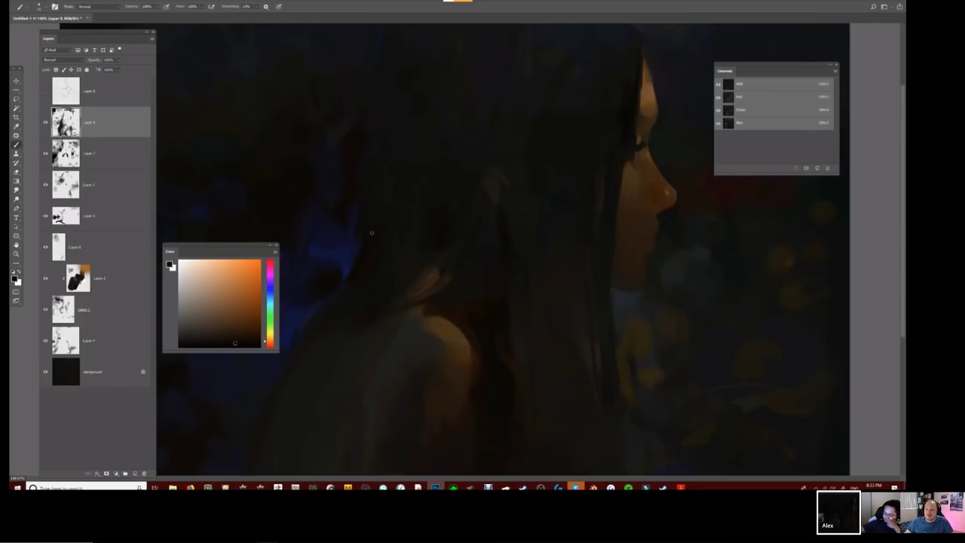
{"action": "scroll", "coordinate": [487, 181], "scroll_direction": "down", "scroll_amount": 3}
{"action": "scroll", "coordinate": [505, 158], "scroll_direction": "up", "scroll_amount": 2}
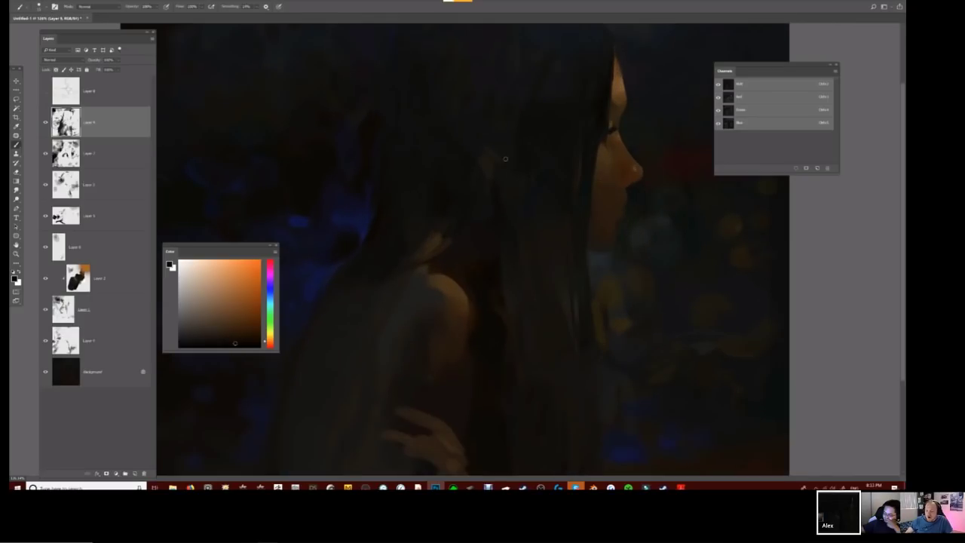
{"action": "left_click", "coordinate": [485, 183], "text": "alt"}
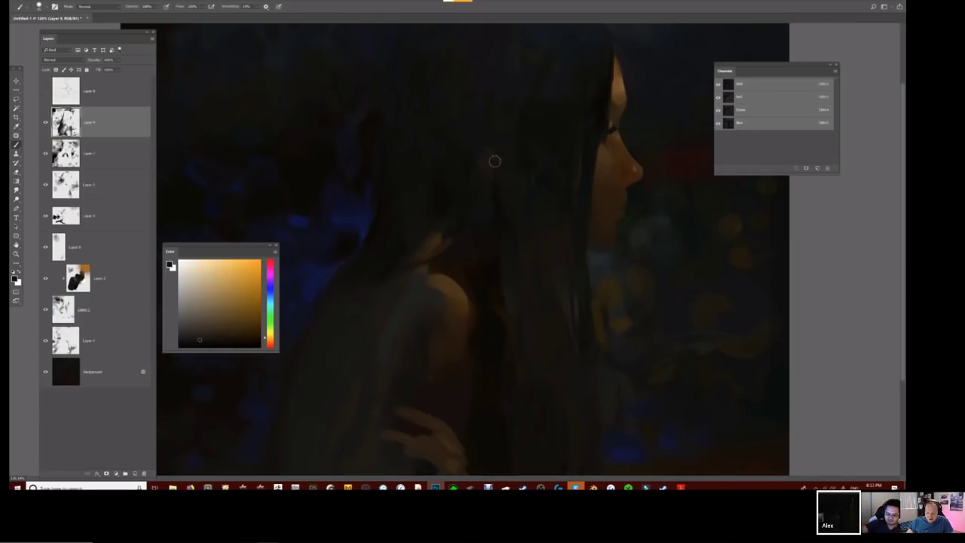
{"action": "left_click", "coordinate": [632, 173], "text": "alt"}
{"action": "scroll", "coordinate": [520, 234], "scroll_direction": "down", "scroll_amount": 2}
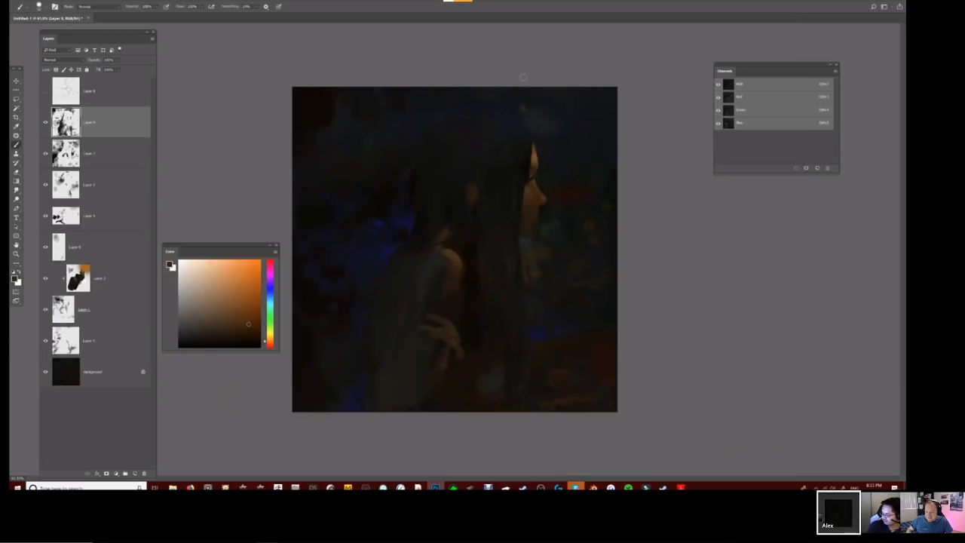
Flip the canvas horizontally and refine the hair around the face and ear with sampled near-black browns.
{"action": "key", "text": "h"}
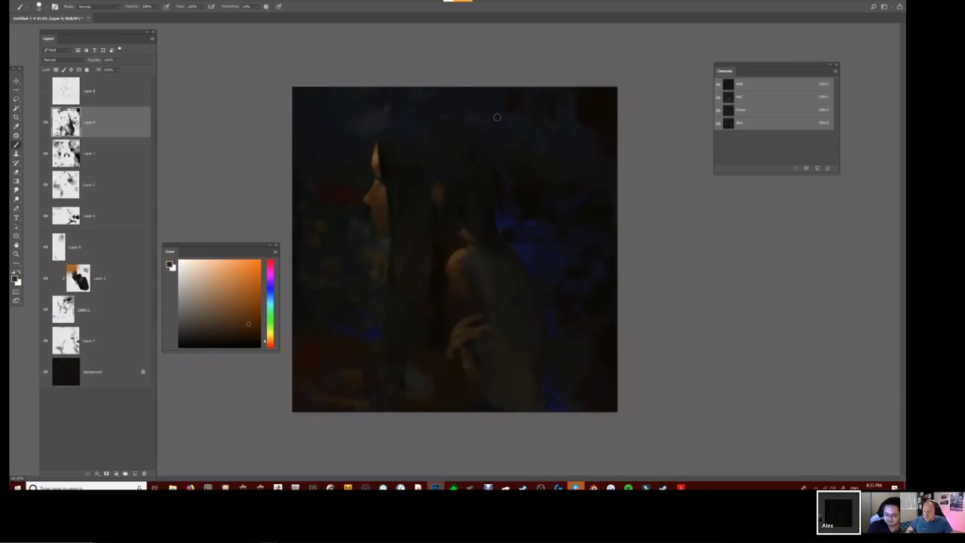
{"action": "scroll", "coordinate": [453, 196], "scroll_direction": "up", "scroll_amount": 2}
{"action": "left_click", "coordinate": [427, 193], "text": "alt"}
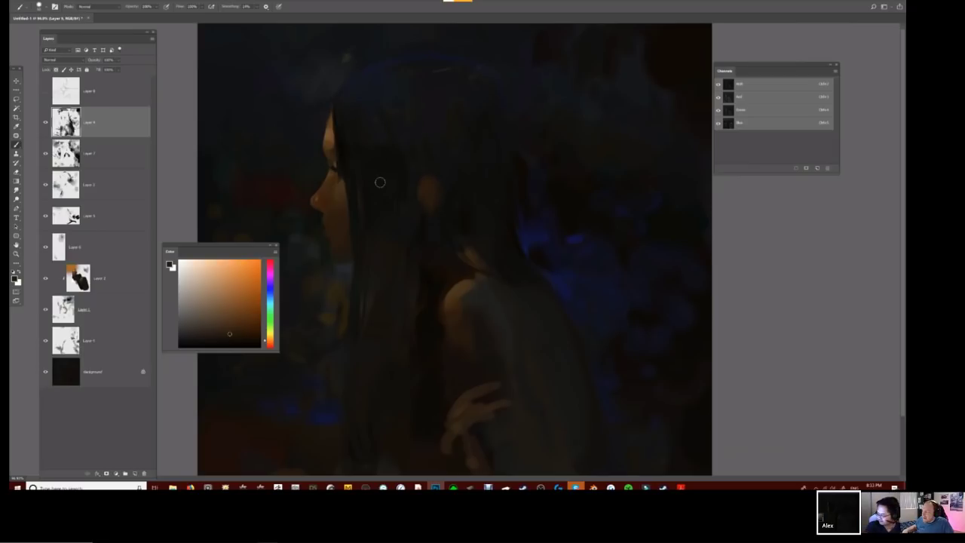
{"action": "left_click", "coordinate": [346, 155], "text": "alt"}
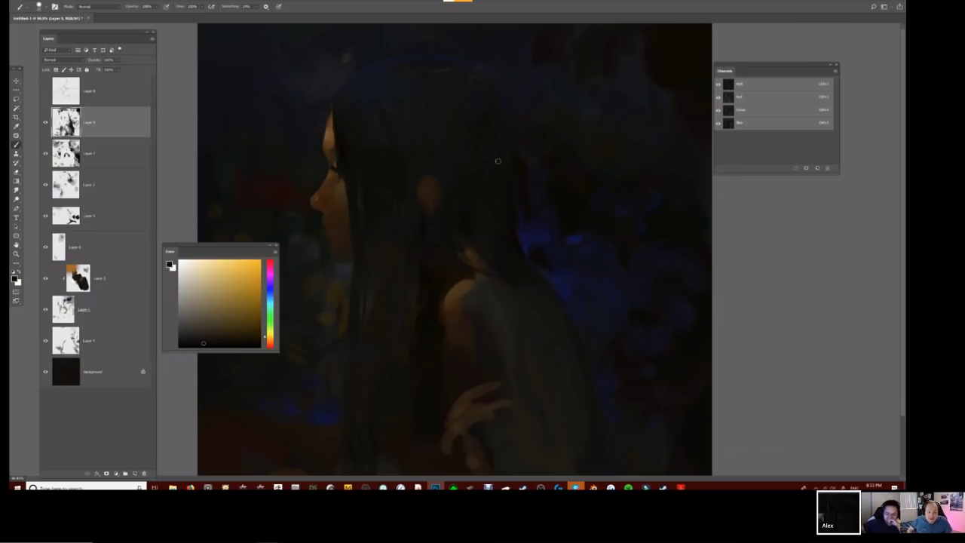
{"action": "left_click", "coordinate": [405, 284], "text": "alt"}
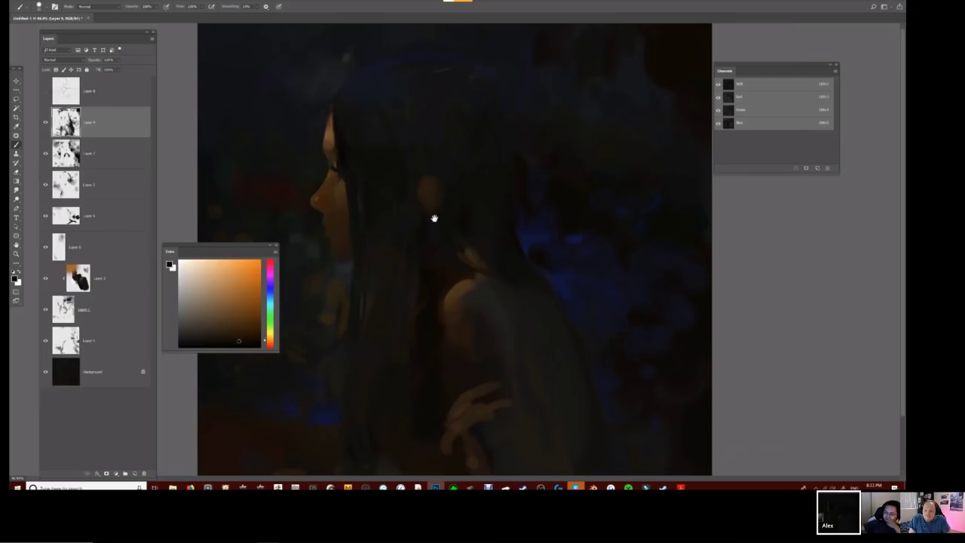
Tint the woman's cheek with a skin brown shifted to a dark muted magenta.
{"action": "key", "text": "ctrl+plus"}
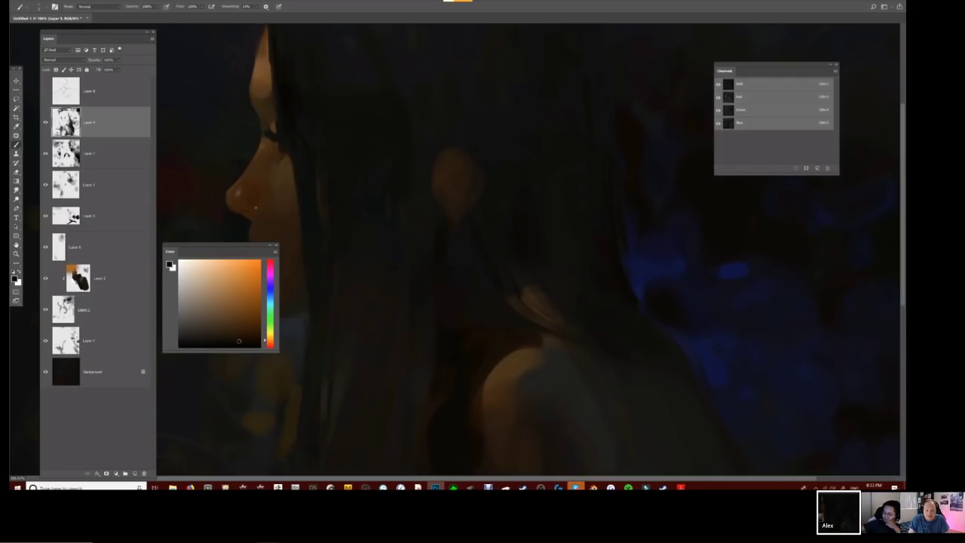
{"action": "left_click_drag", "start_coordinate": [286, 179], "coordinate": [407, 136]}
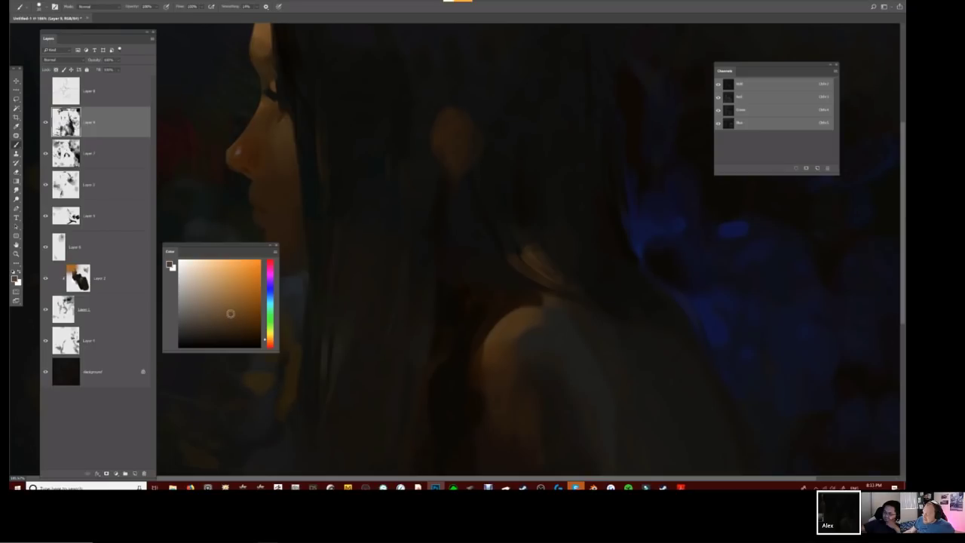
{"action": "mouse_move", "coordinate": [264, 339]}
{"action": "left_mouse_down"}
{"action": "mouse_move", "coordinate": [270, 324]}
{"action": "mouse_move", "coordinate": [270, 348]}
{"action": "mouse_move", "coordinate": [273, 267]}
{"action": "left_mouse_up"}
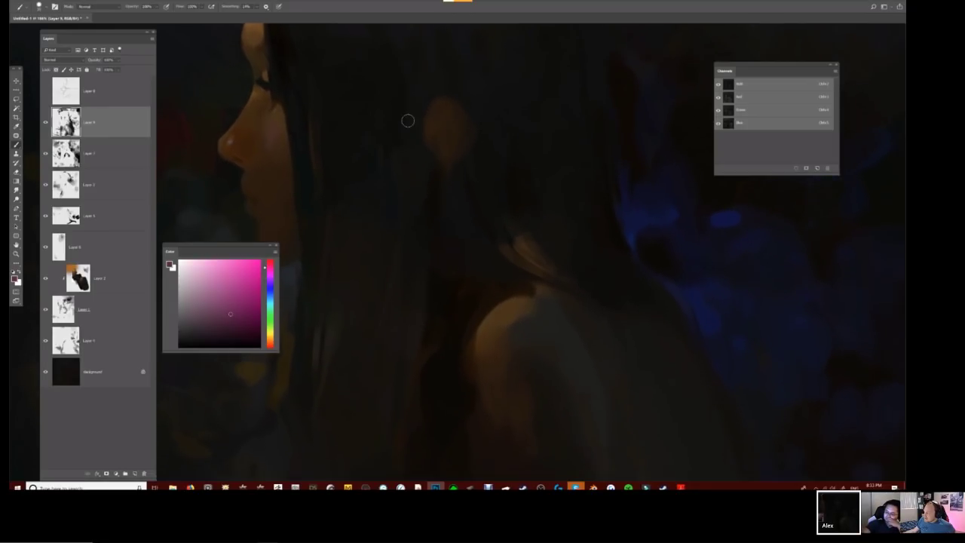
Show the painting full screen and bring the woman's whole head into view.
{"action": "key", "text": "f"}
{"action": "key", "text": "f"}
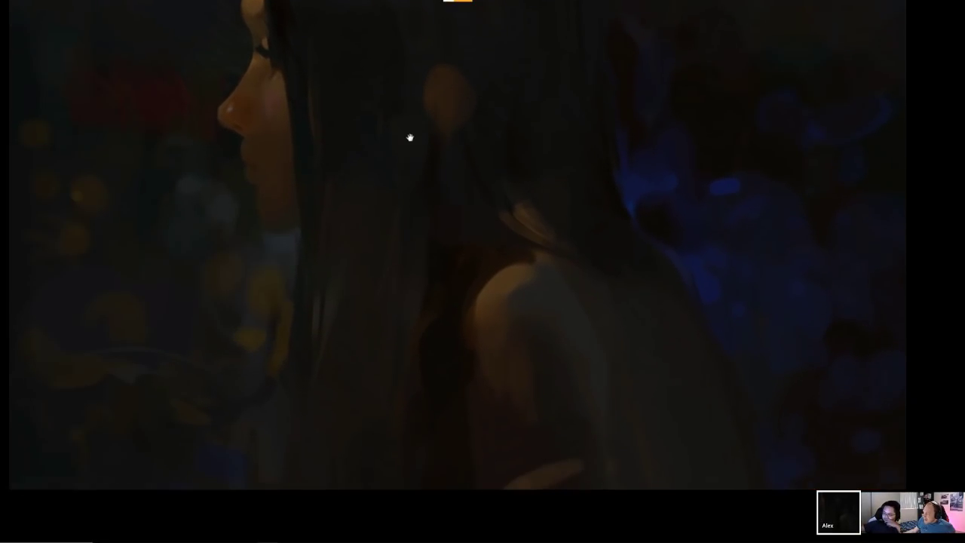
{"action": "mouse_move", "coordinate": [409, 138]}
{"action": "left_mouse_down"}
{"action": "mouse_move", "coordinate": [402, 181]}
{"action": "mouse_move", "coordinate": [382, 183]}
{"action": "mouse_move", "coordinate": [370, 146]}
{"action": "left_mouse_up"}
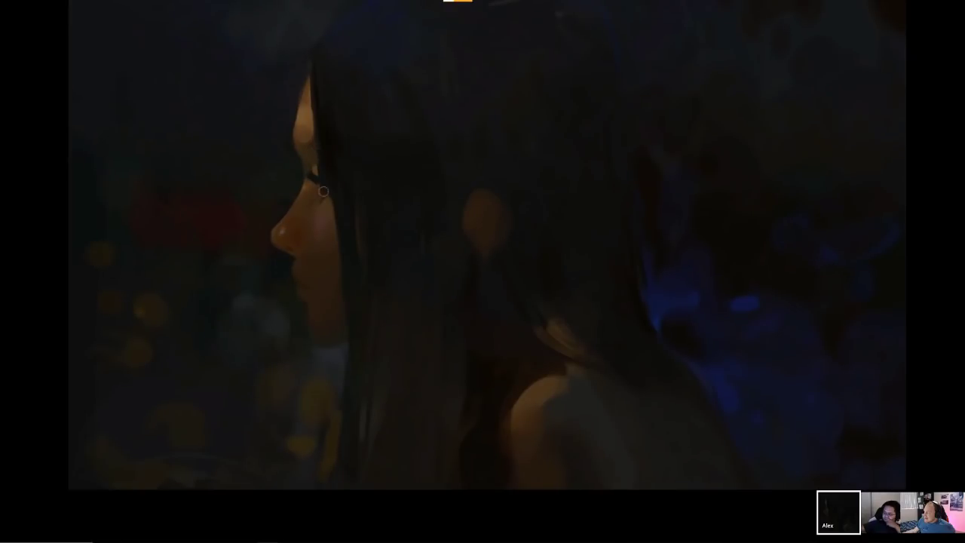